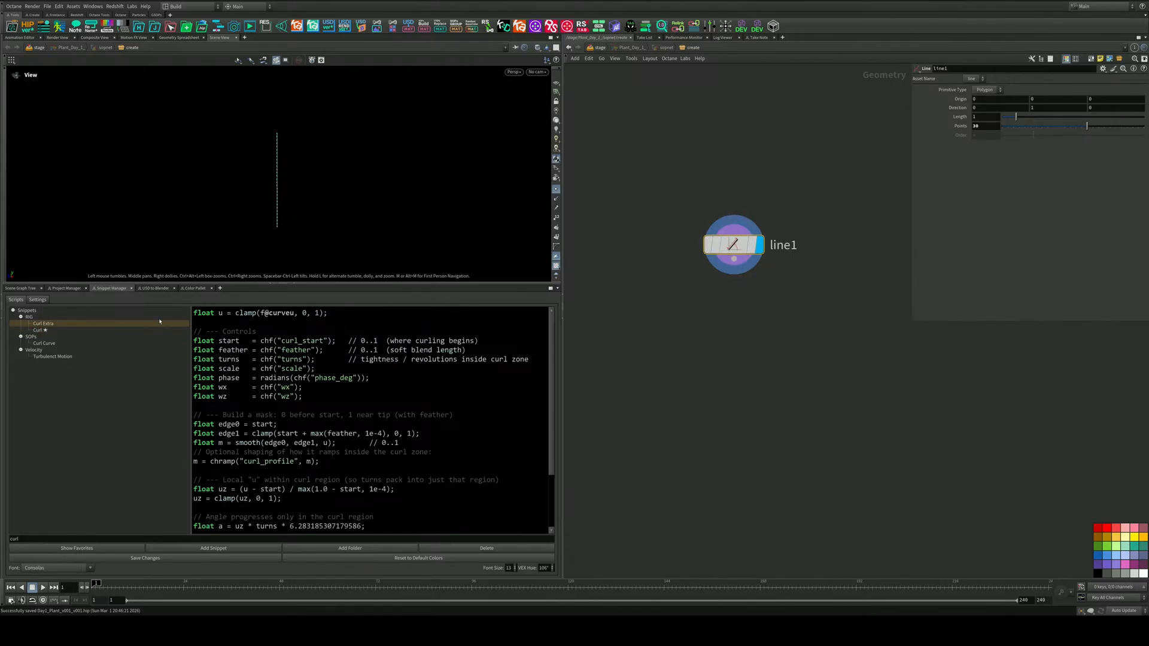
Add the Curl Extra snippet below line1, setting Curl Start 0.618, Feather 0.623, Turns 0.515, Scale and Phase Deg 0.452, Wx 0.45, Wz 0.853
double_click(50, 324)
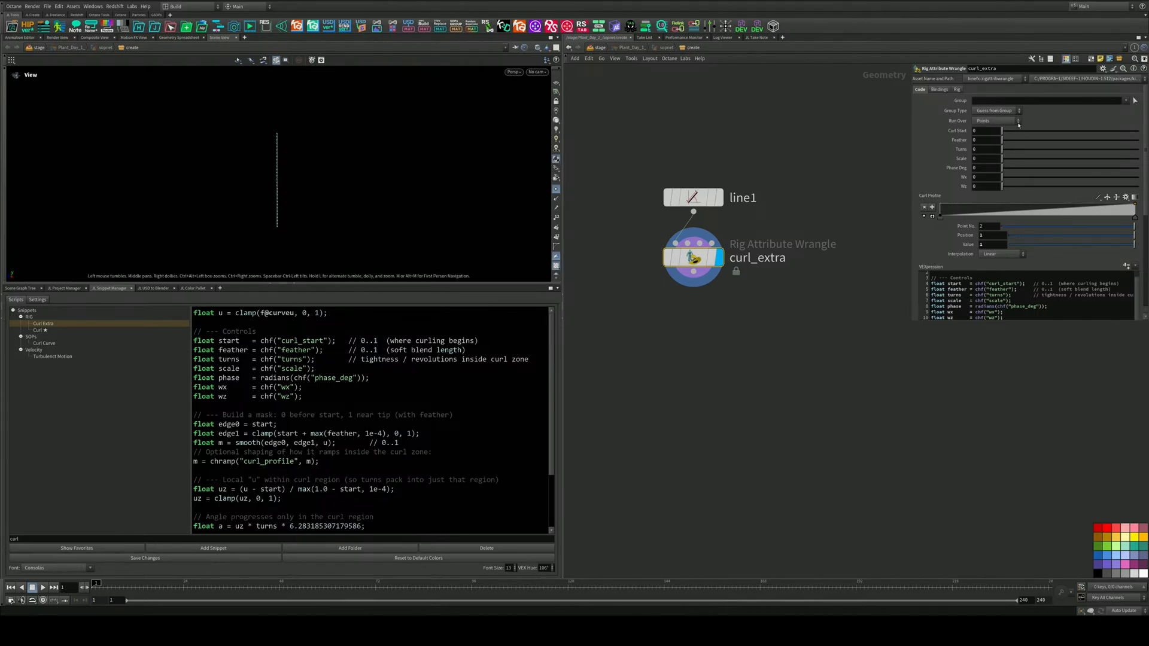
drag(1019, 131, 1072, 150)
drag(1051, 168, 1119, 185)
click(1064, 159)
click(1064, 178)
Make room below line1 and insert a Resample node on the wire between line1 and curl_extra
drag(701, 198, 701, 111)
middle_drag(717, 159, 746, 250)
key(Tab)
text(res)
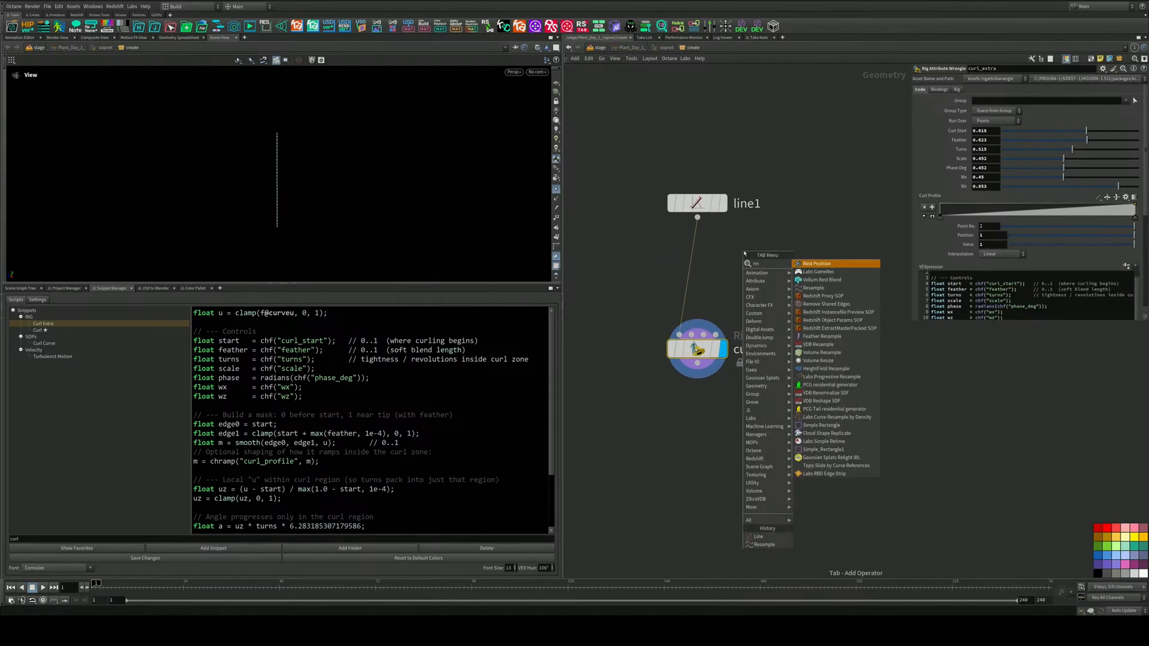
text(amp)
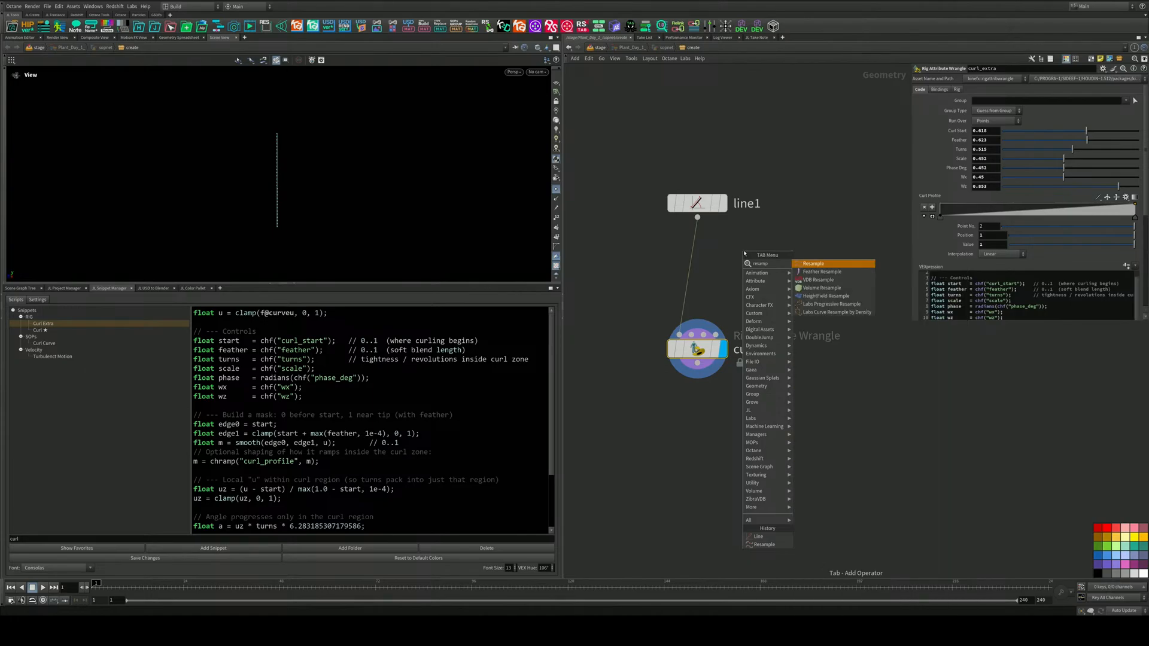
key(Return)
click(744, 250)
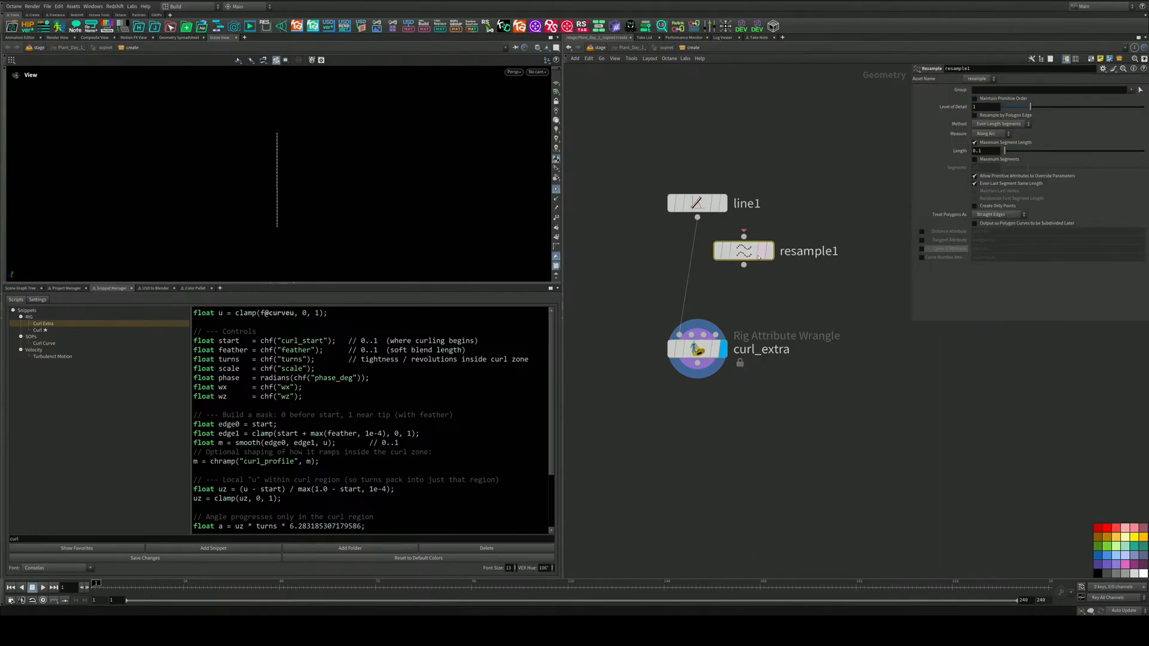
mouse_move(744, 254)
mouse_down()
mouse_move(697, 270)
mouse_move(734, 268)
mouse_up()
click(697, 349)
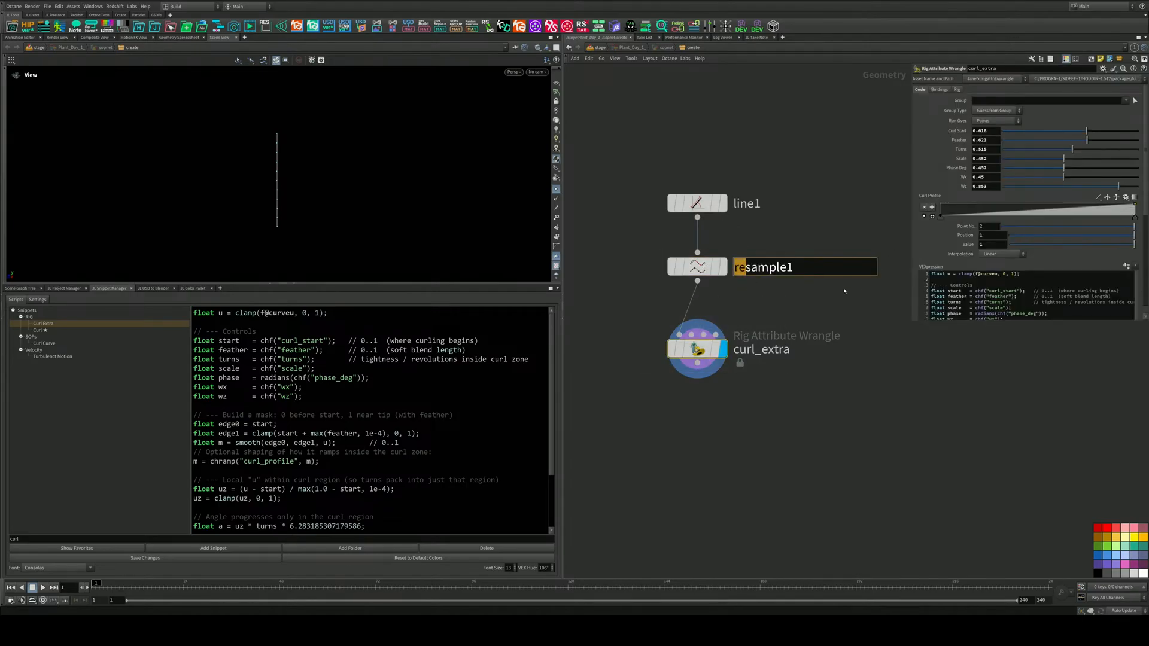
Enable the Curve U attribute, curveu, on resample1 and reselect the curl_extra wrangle
click(699, 267)
click(921, 249)
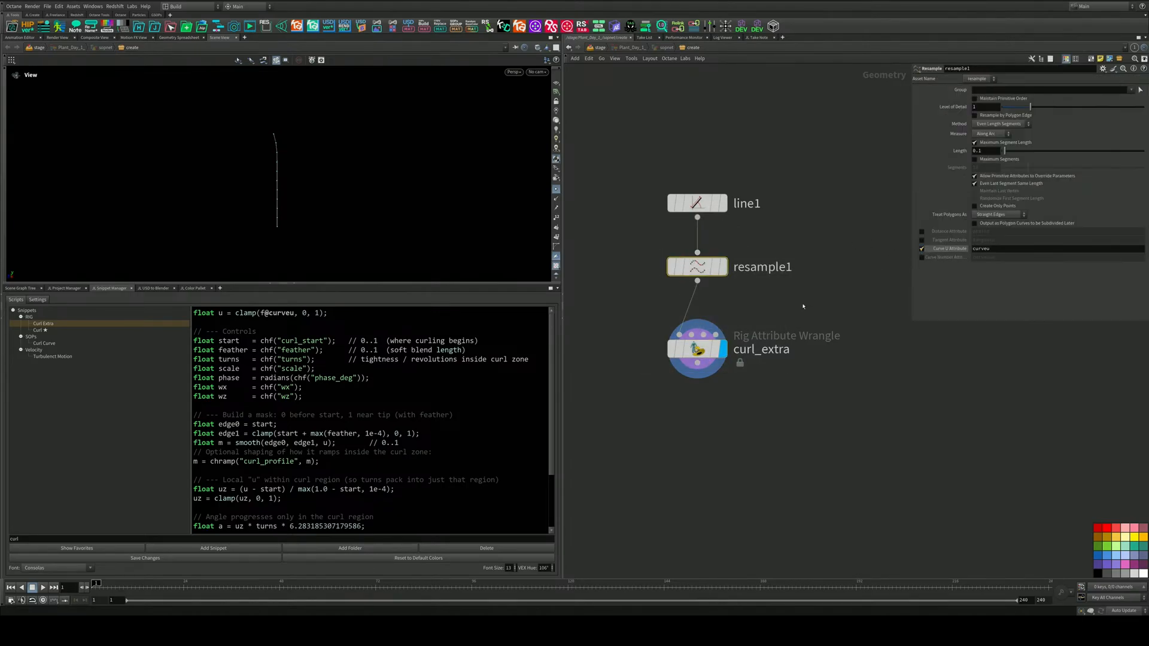
click(704, 349)
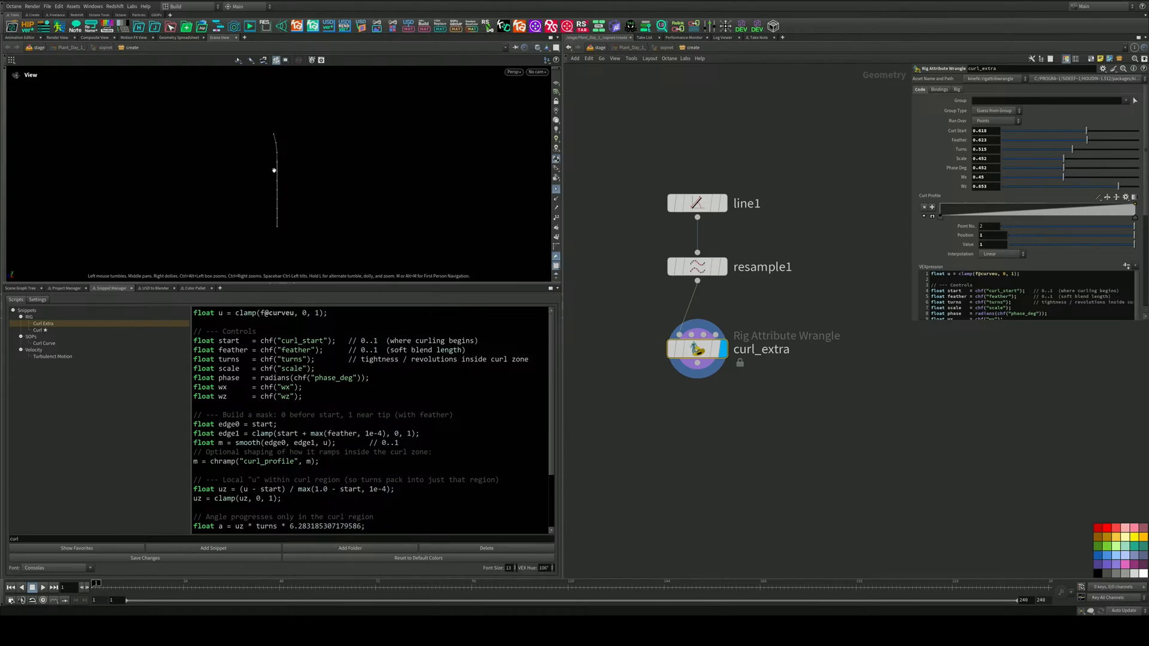
Collapse the snippet pane to enlarge the viewport and examine the bend in the line from a lower angle
scroll(274, 171, up, 2)
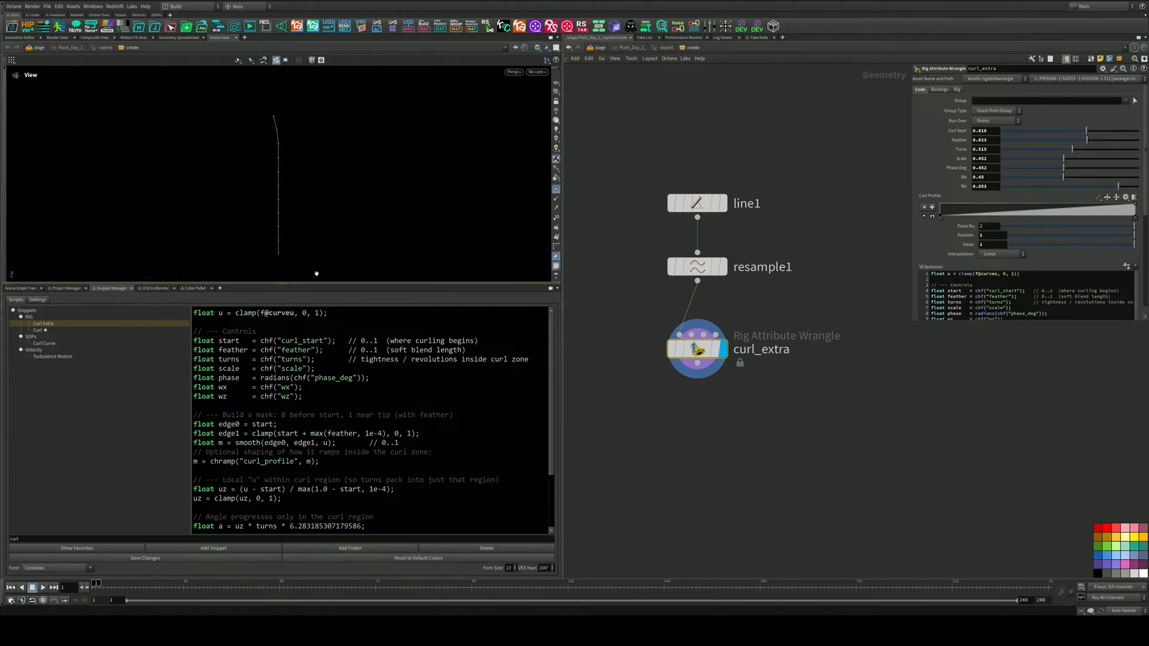
click(295, 285)
middle_drag(311, 245, 323, 270)
right_drag(323, 270, 429, 303)
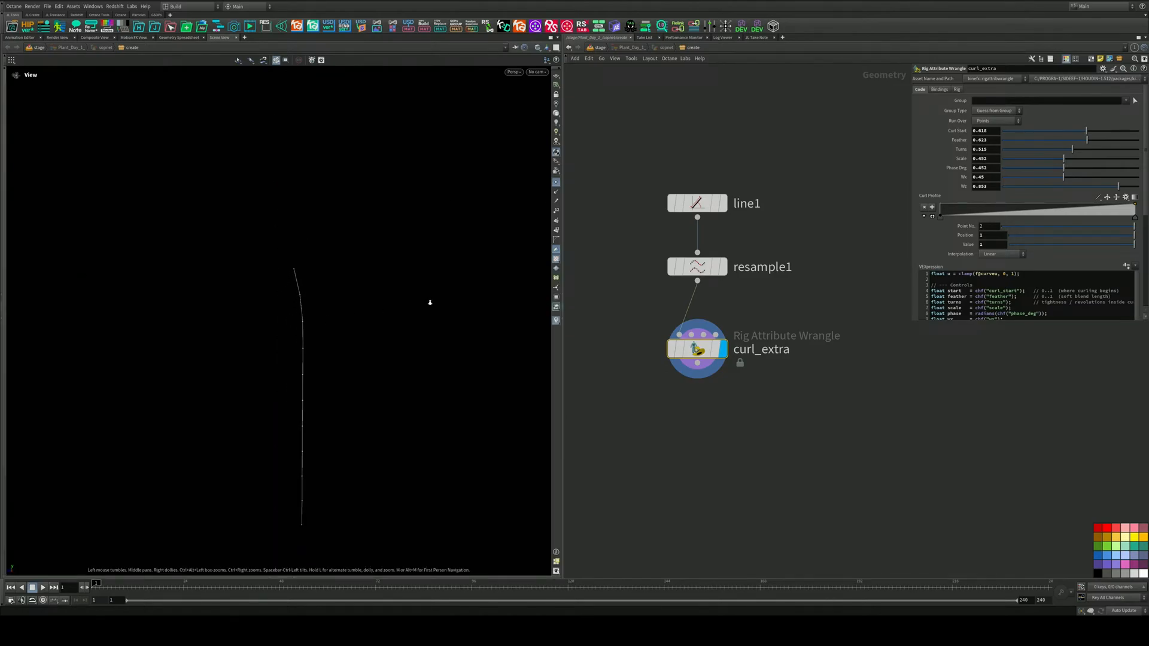
middle_drag(359, 325, 339, 261)
right_drag(339, 262, 372, 269)
drag(344, 371, 331, 263)
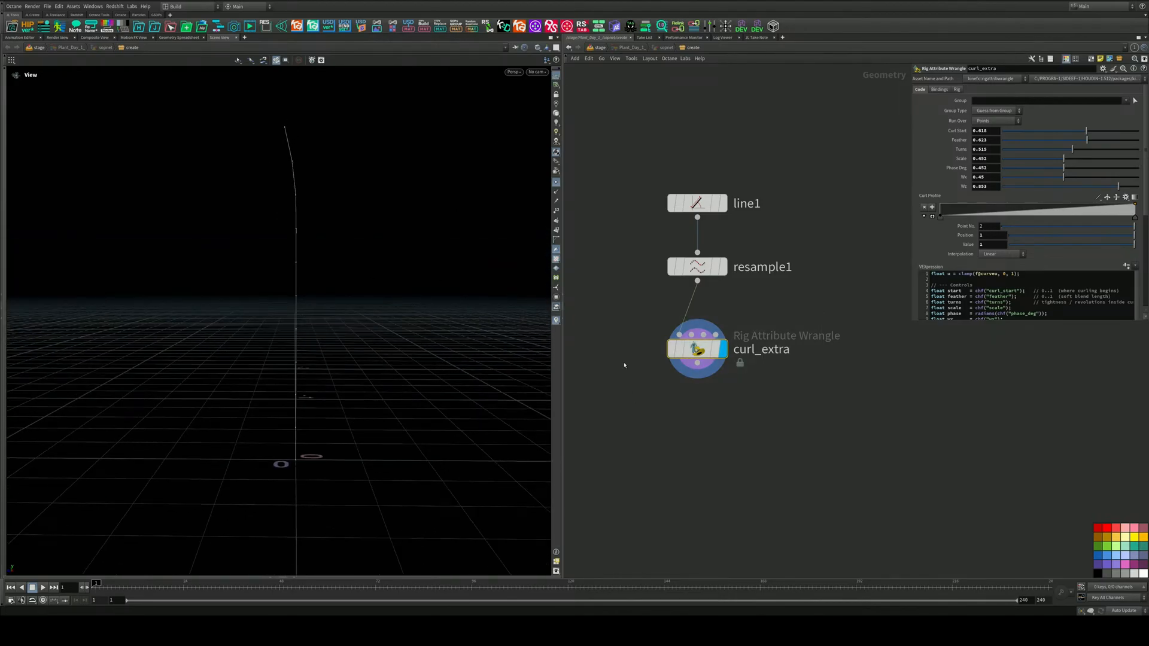
Disable Maximum Segment Length on resample1, enable Maximum Segments and set it to 150
click(699, 267)
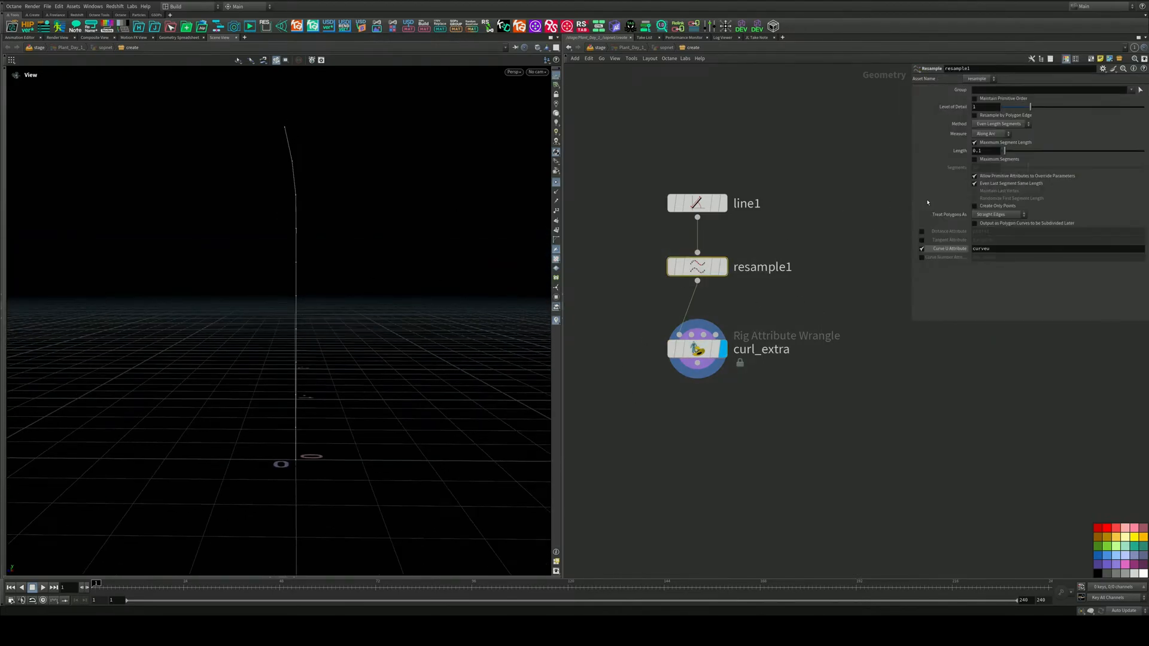
click(975, 143)
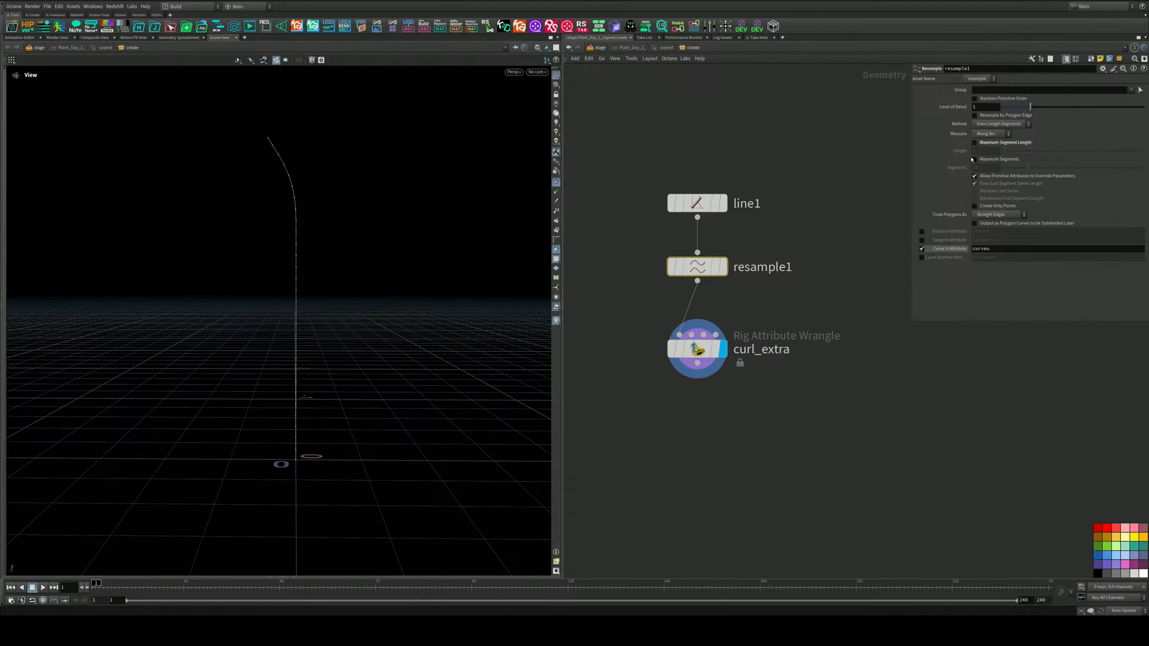
click(975, 160)
drag(1029, 168, 1145, 168)
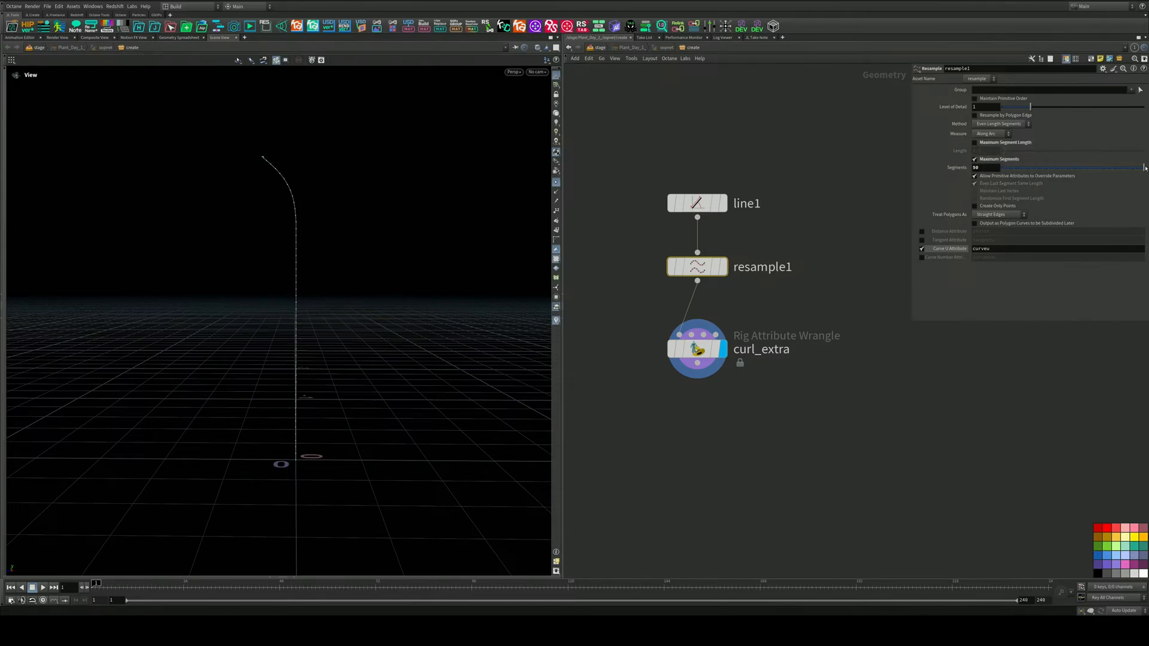
drag(993, 169, 884, 150)
text(150)
key(Return)
drag(511, 141, 385, 244)
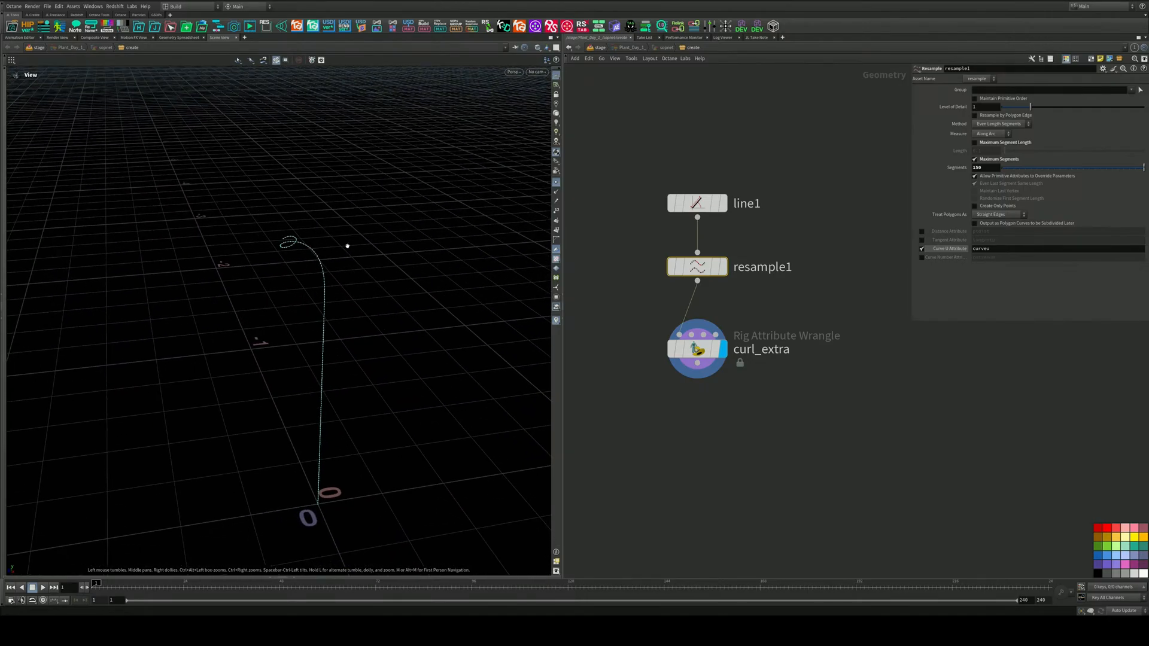
Enlarge the curl_extra parameter area and examine its full VEX code down to the prerotate lines
click(706, 350)
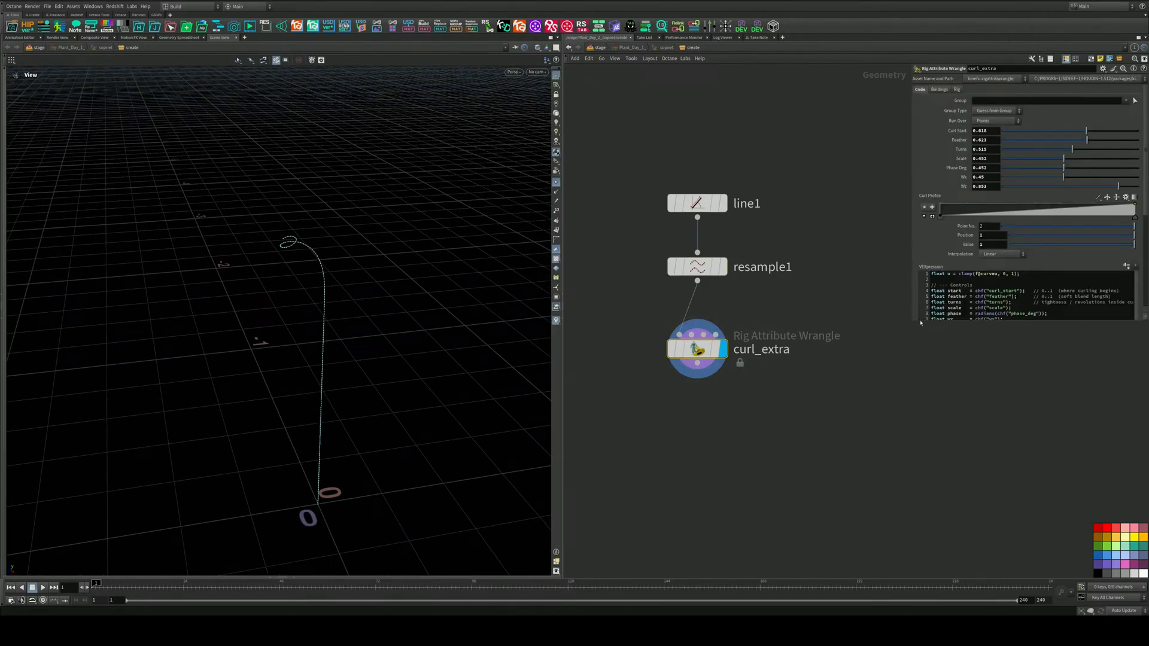
drag(919, 317, 815, 325)
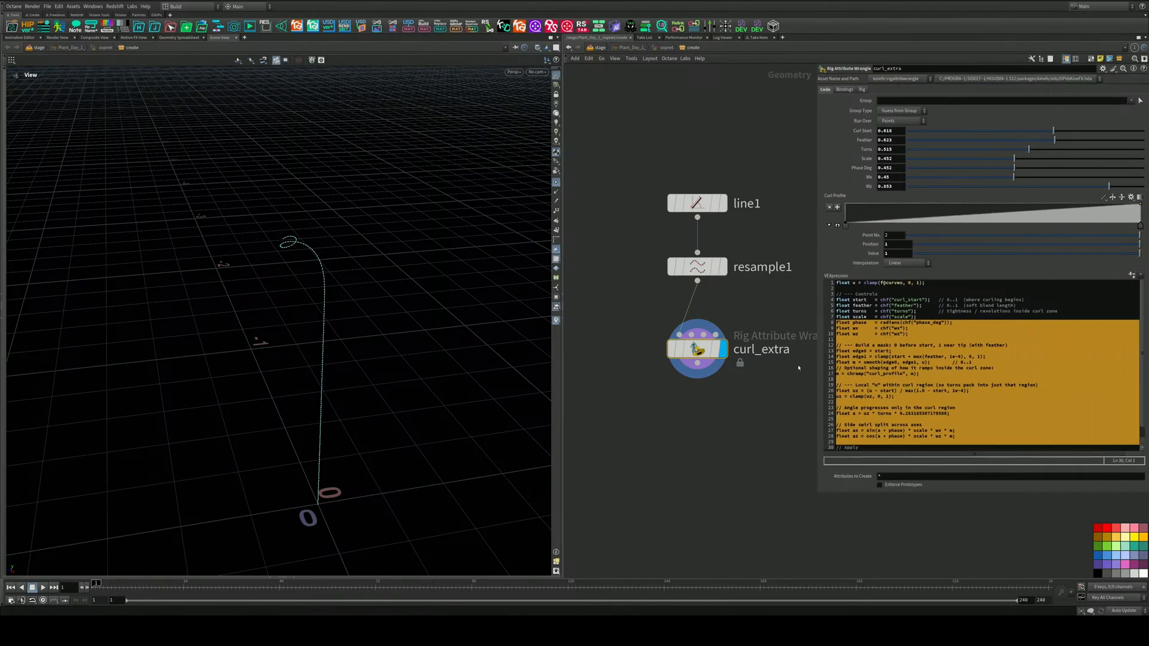
click(892, 328)
middle_drag(776, 327, 738, 297)
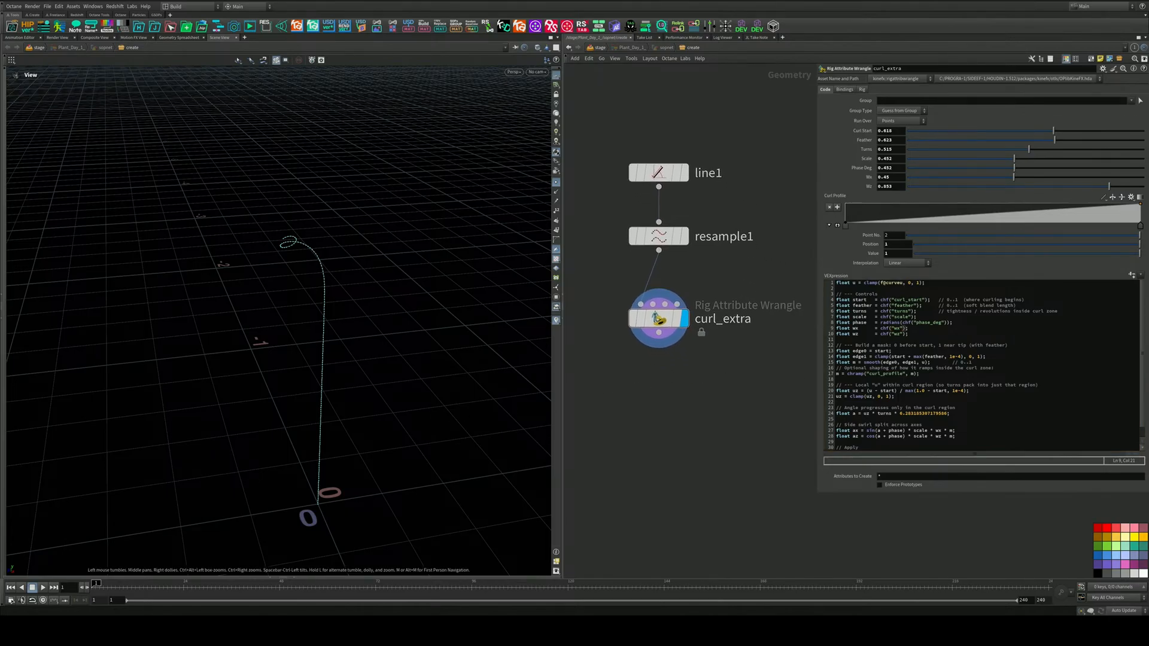
scroll(939, 359, down, 1)
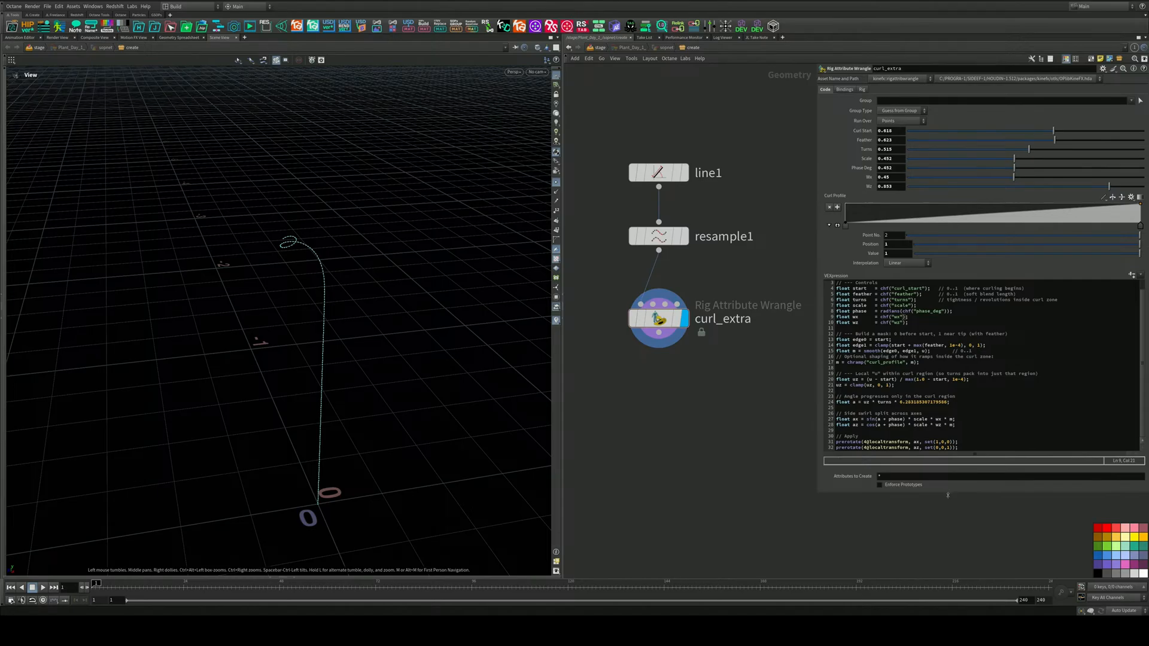
drag(947, 495, 938, 564)
click(877, 375)
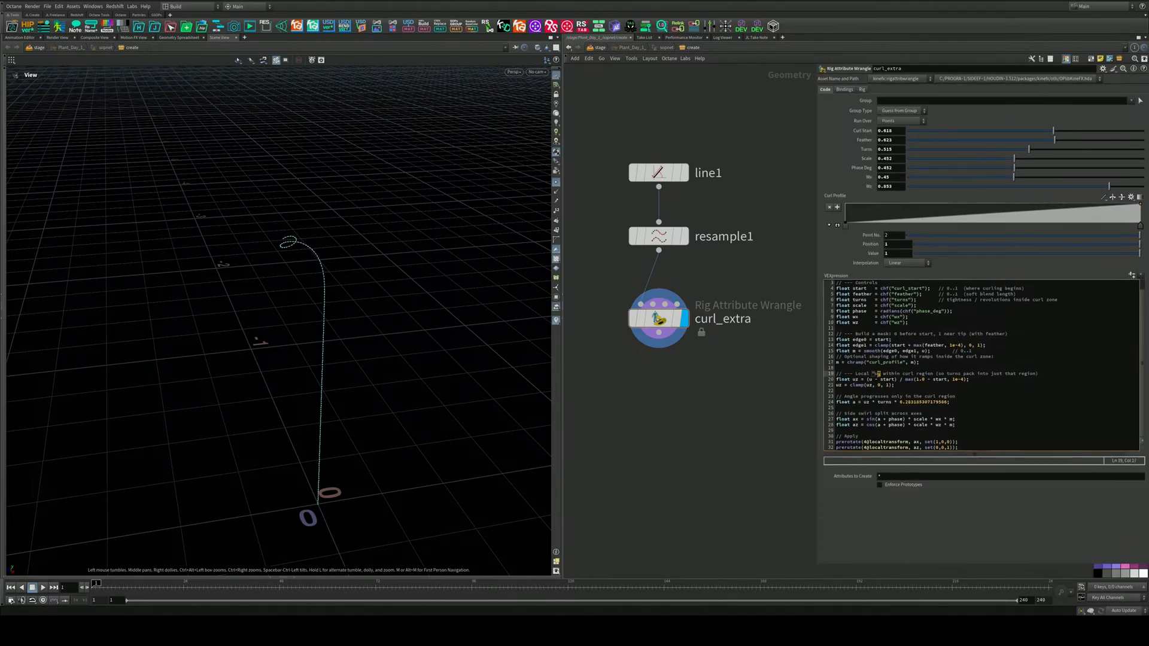
key(ctrl+a)
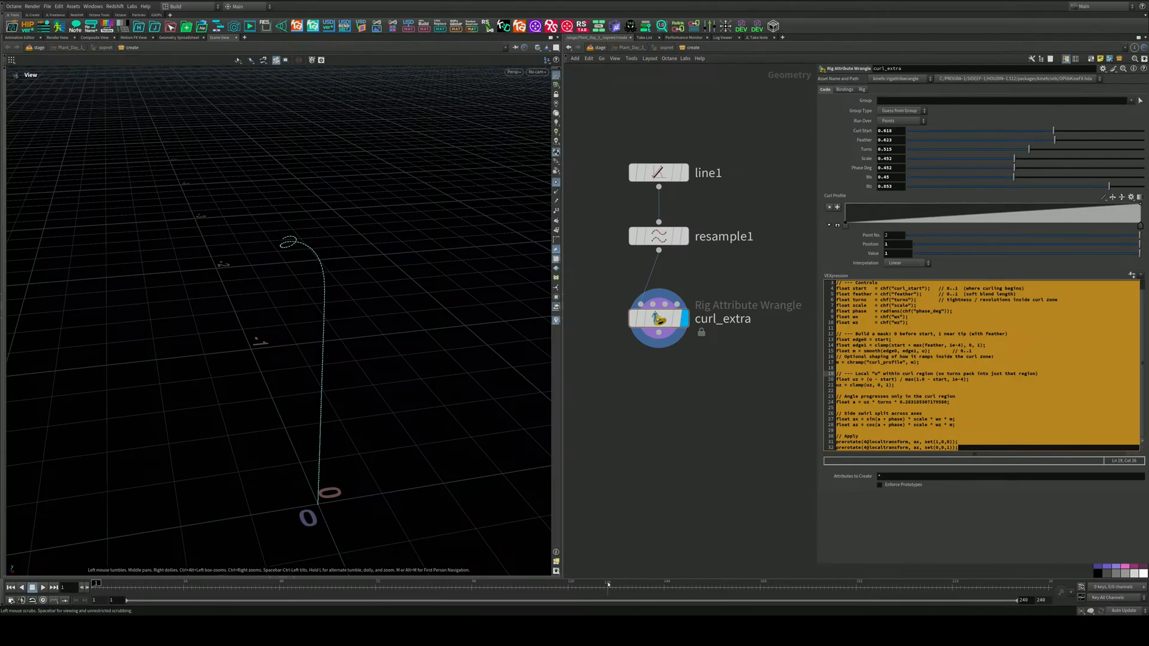
Examine the complete Curl Extra code in an enlarged snippet pane, and restore the large viewport and compact parameter area
click(293, 576)
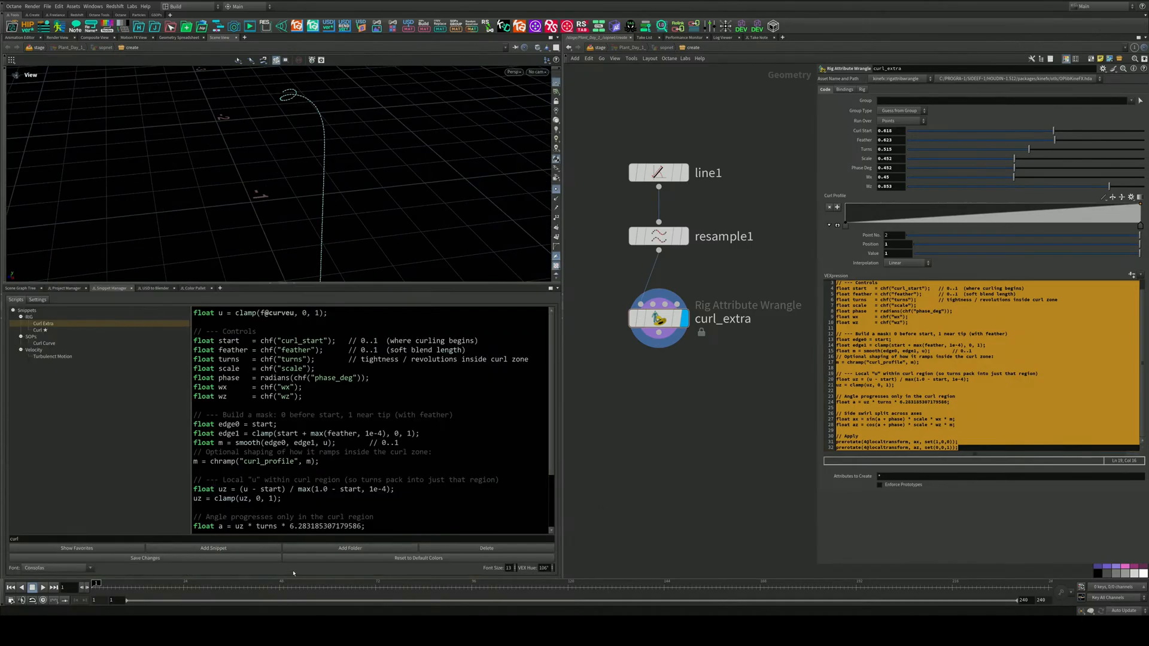
drag(326, 288, 326, 177)
drag(568, 252, 651, 252)
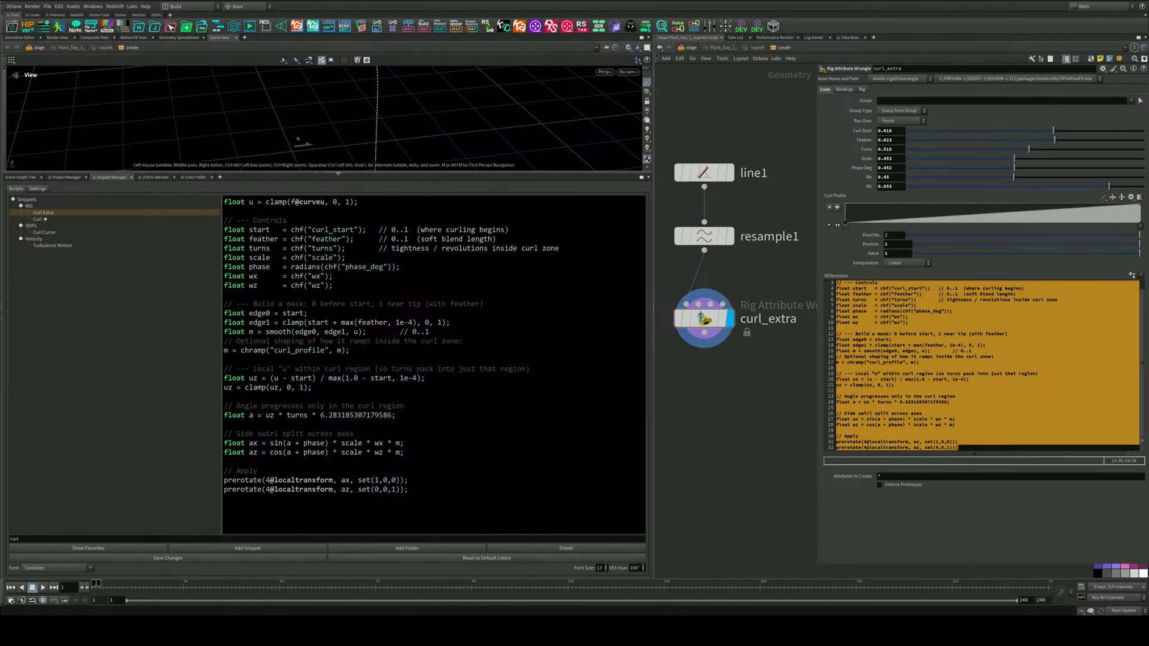
click(339, 173)
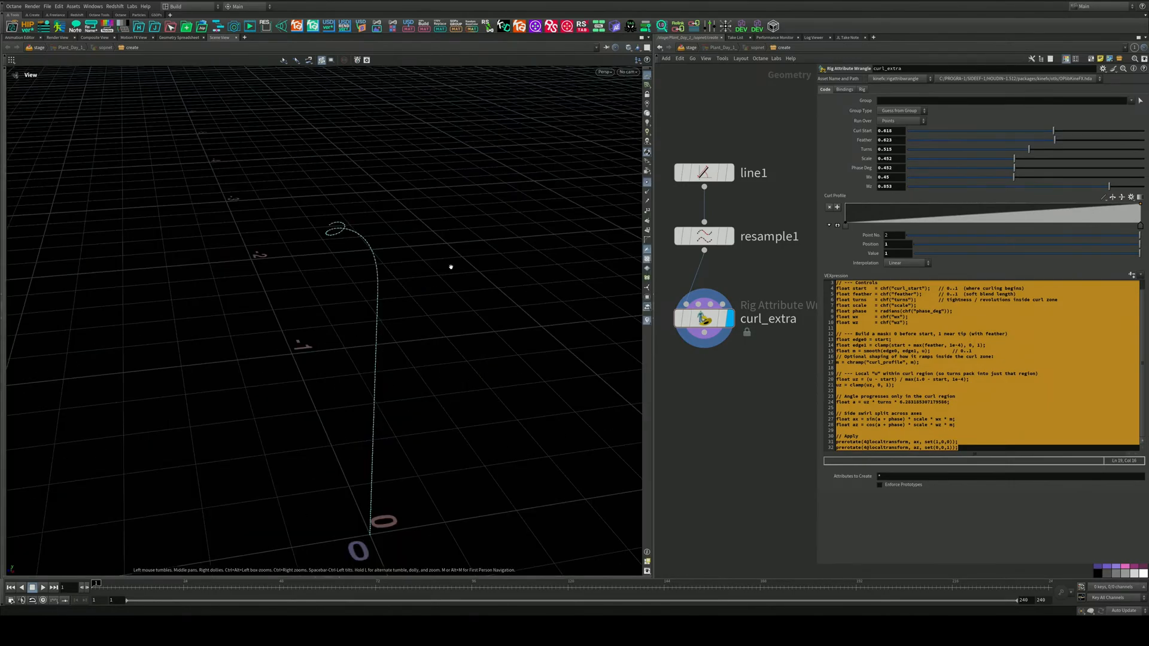
drag(818, 566, 931, 427)
drag(367, 317, 389, 272)
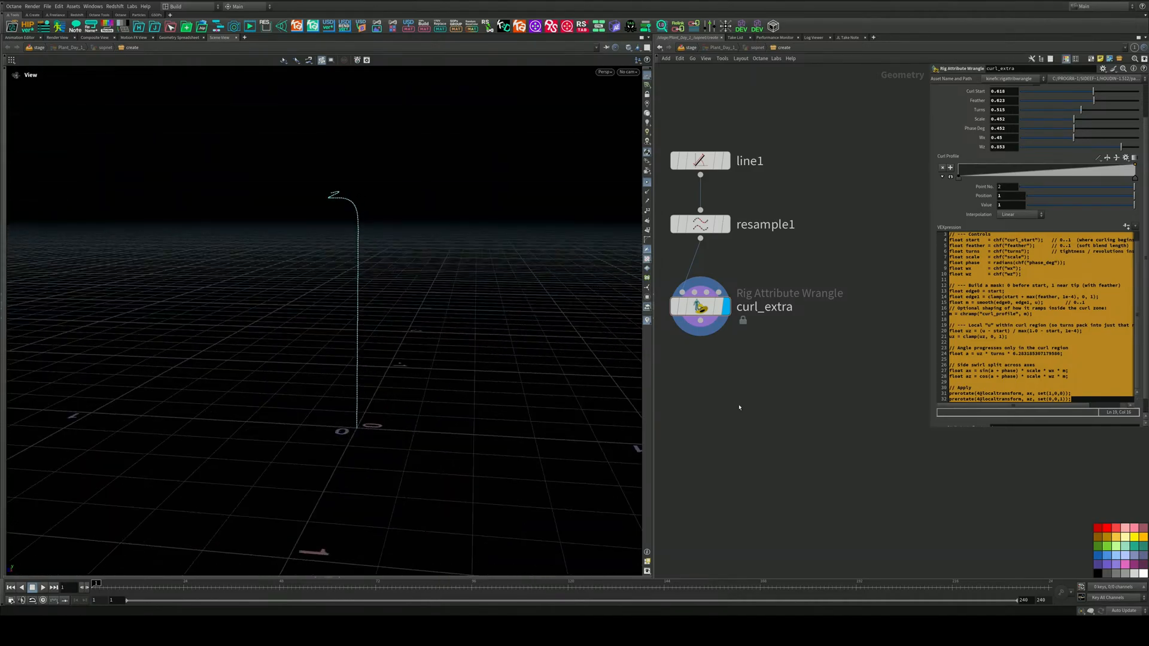
Add a PolyWire node after curl_extra, display it and space it out below the wrangle
middle_drag(741, 403, 775, 329)
key(Tab)
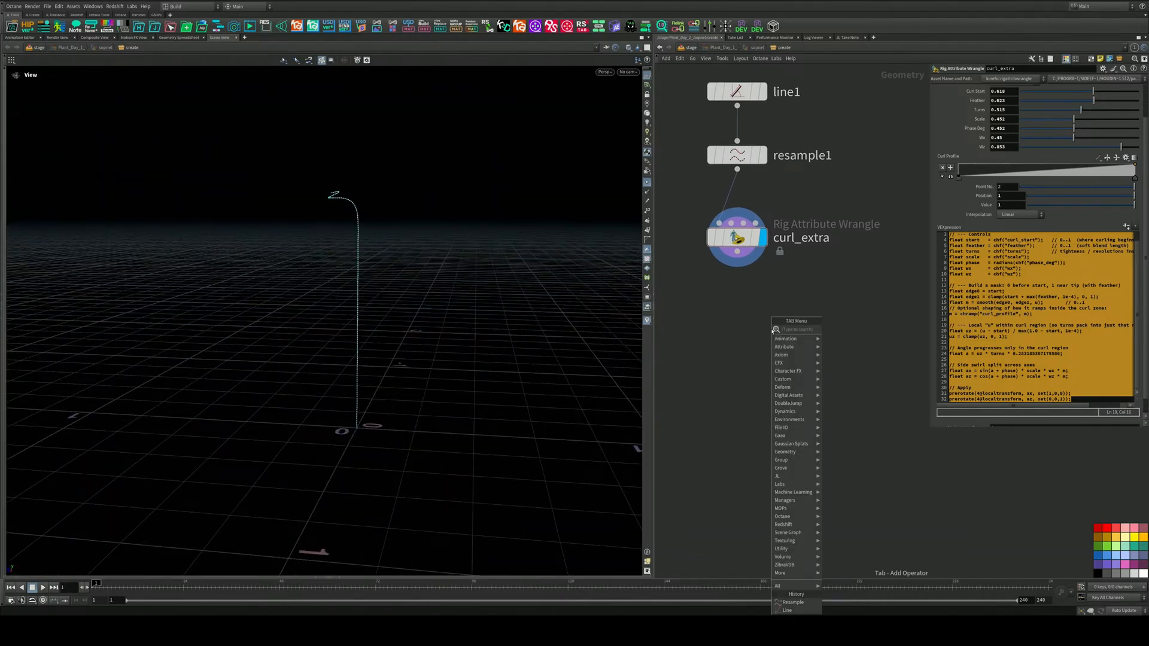
text(polyw)
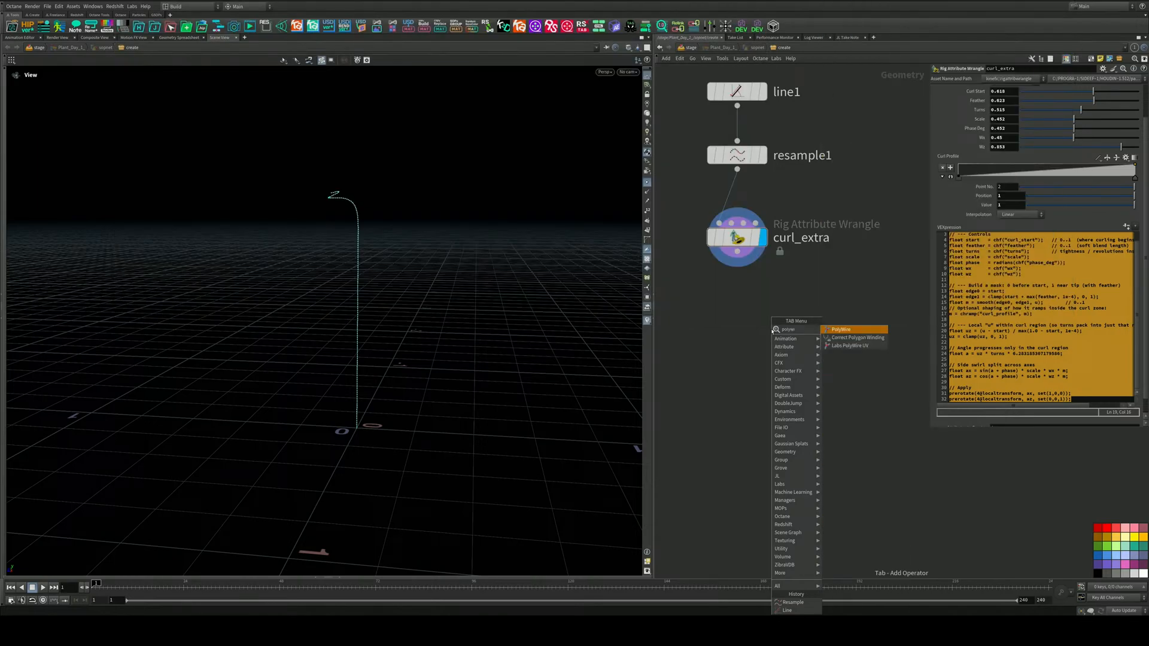
key(Return)
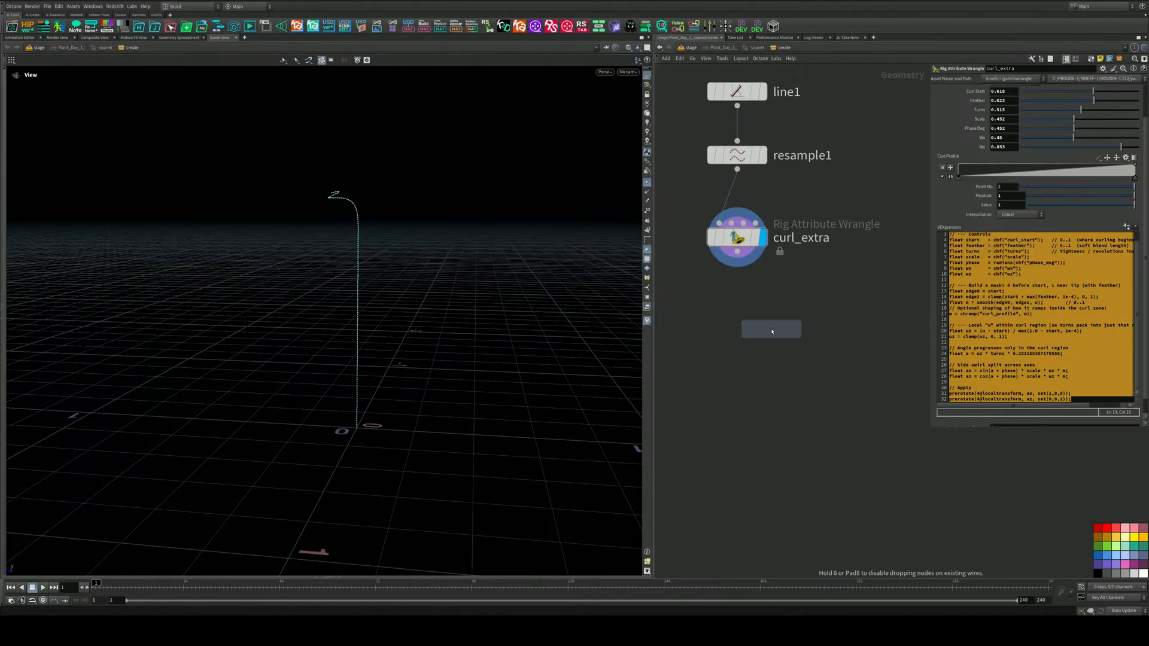
click(760, 298)
click(762, 298)
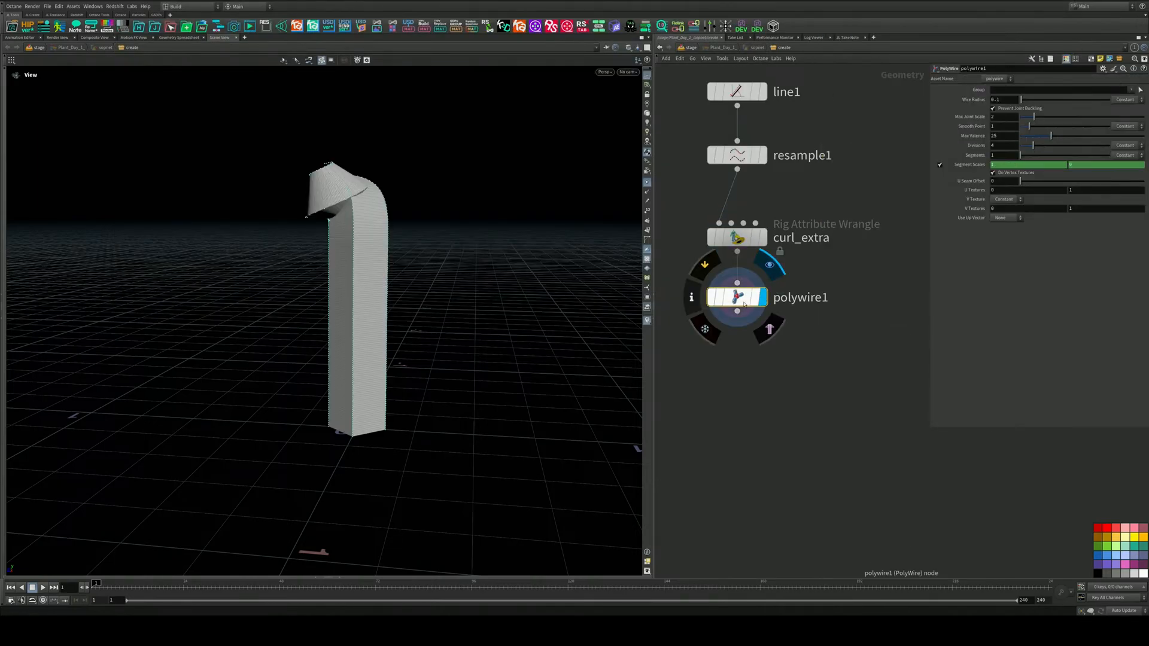
drag(744, 297, 750, 349)
alt+drag(338, 243, 54, 488)
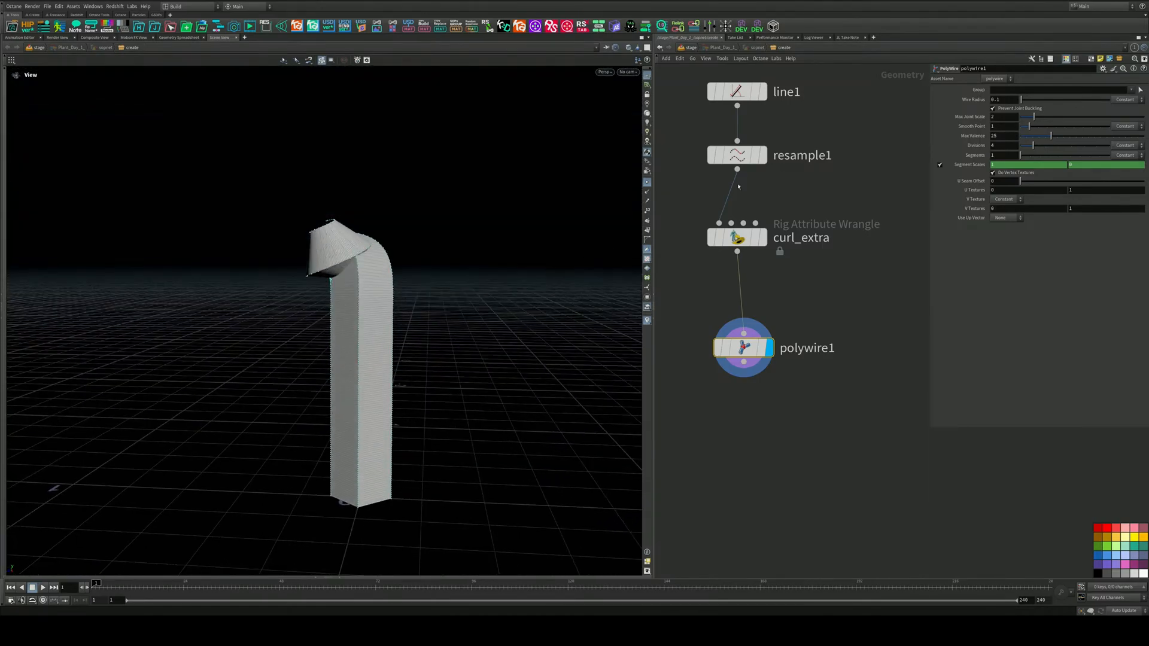
Try a wire radius of 0.03 on polywire1
click(1011, 100)
text(03)
key(Return)
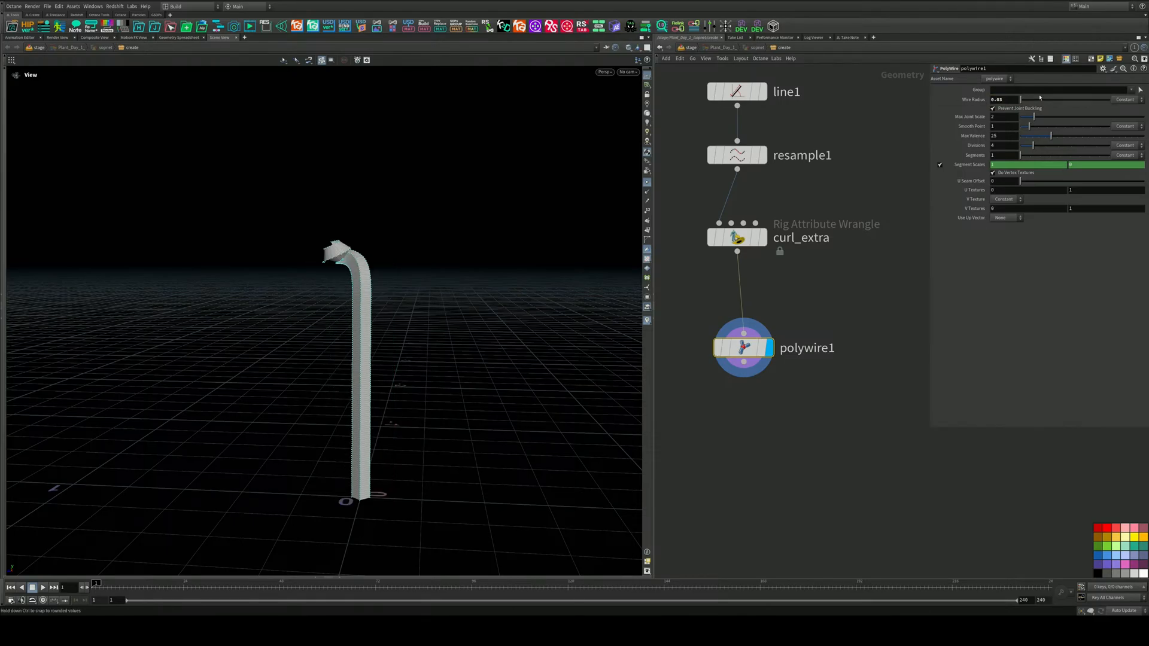
Set the wire radius of polywire1 to 0.015 and its divisions to 10
click(1013, 99)
text(15)
key(Return)
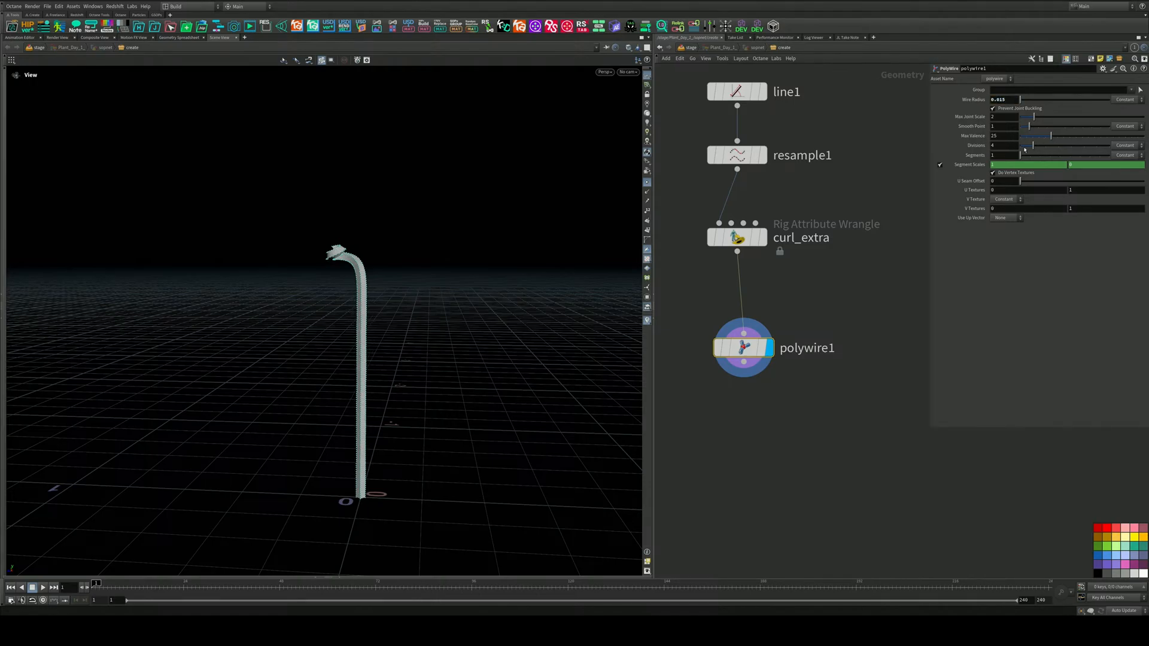
drag(1024, 149, 1109, 146)
Examine the tubular stem and its curled tip from several angles and distances
drag(487, 249, 407, 286)
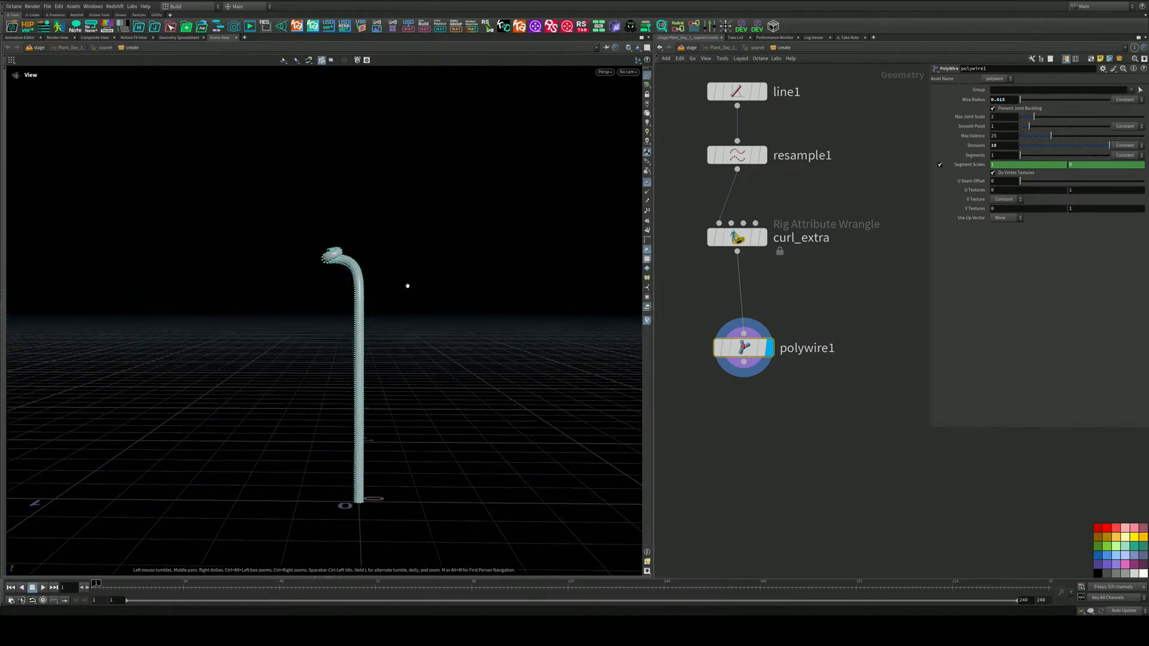
drag(564, 213, 397, 299)
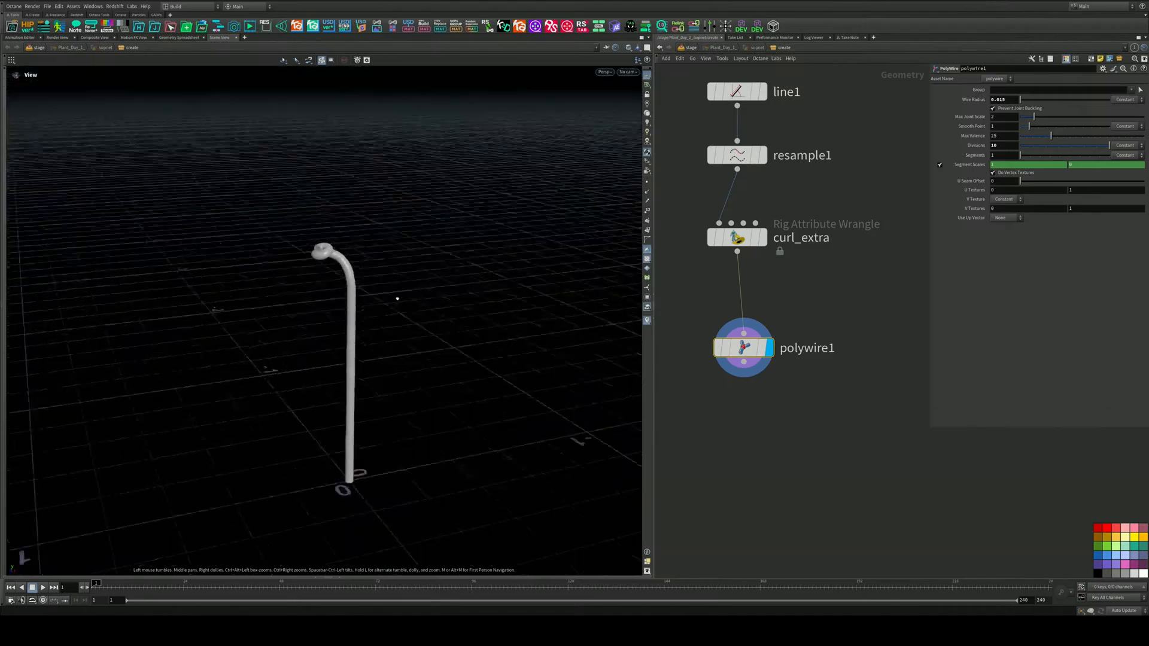
right_drag(397, 299, 478, 191)
drag(473, 270, 364, 293)
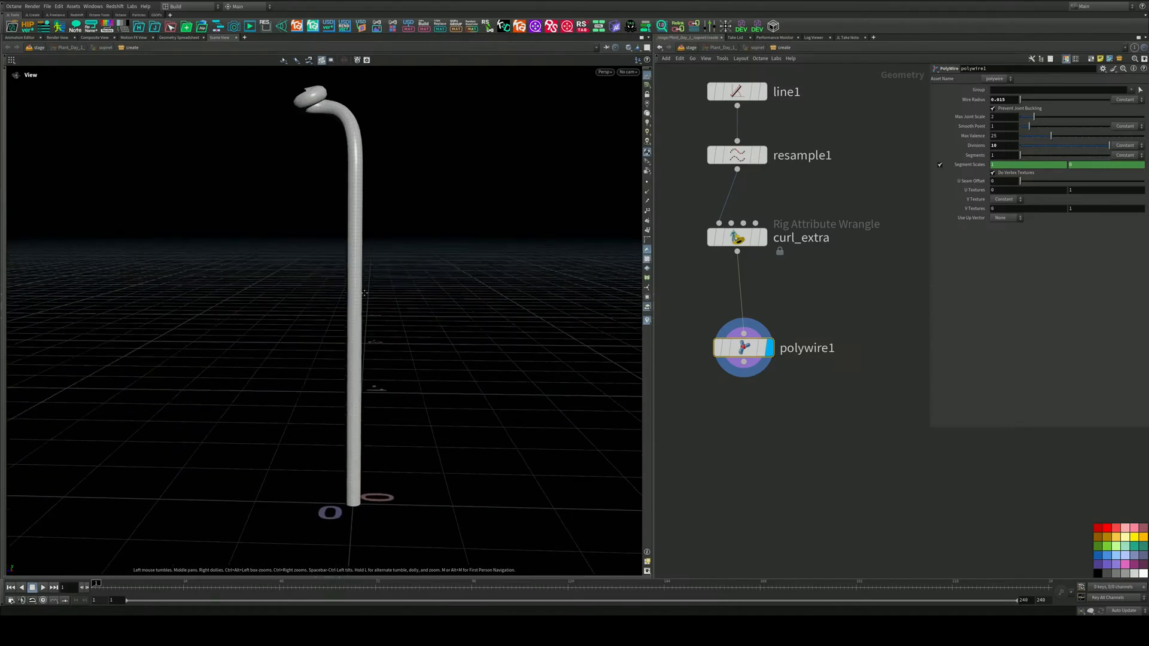
middle_drag(364, 293, 365, 362)
right_drag(366, 362, 303, 365)
middle_drag(351, 359, 351, 335)
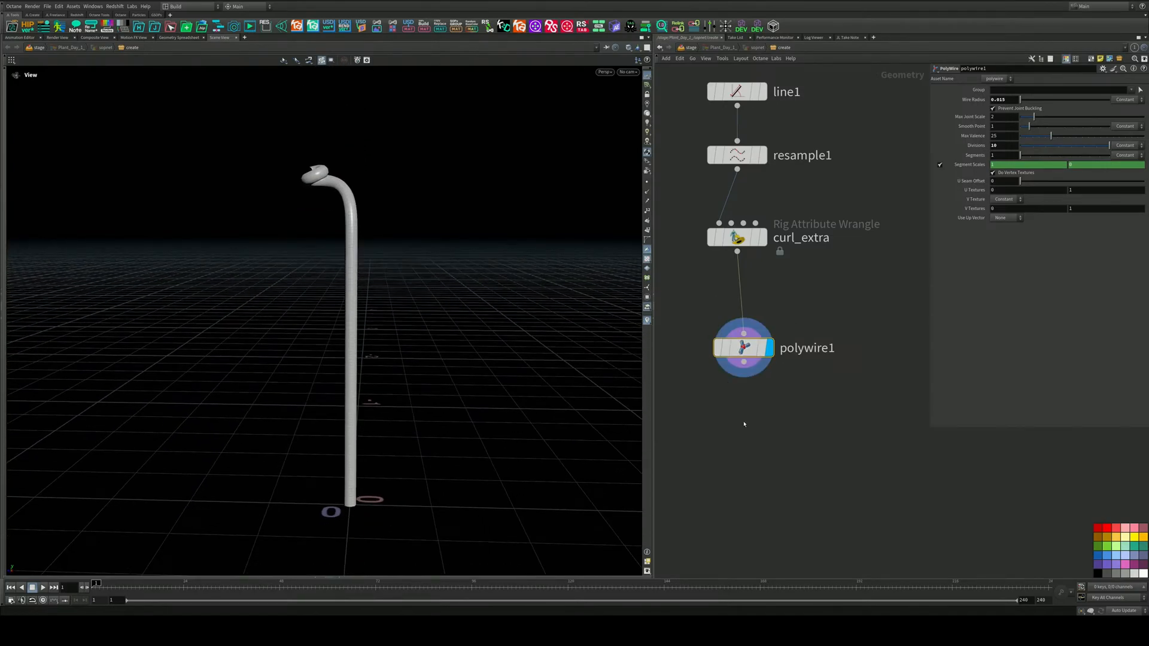
Add an Attribute Adjust Float node, connect it below polywire1 and display it
middle_drag(744, 423, 741, 387)
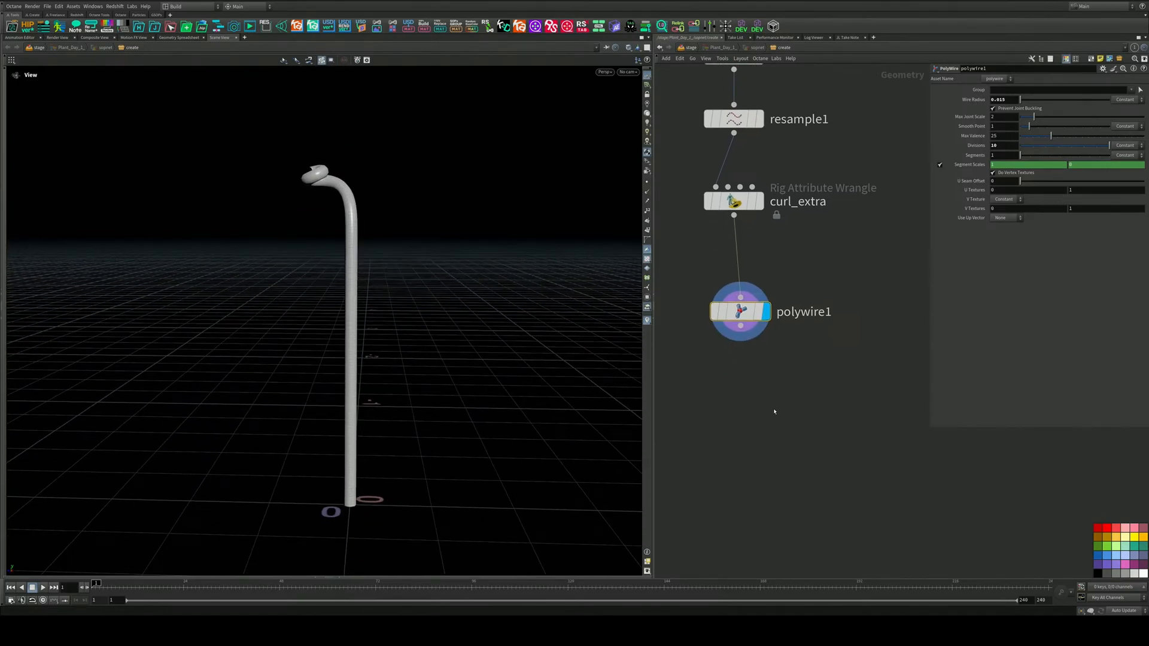
middle_drag(807, 426, 803, 394)
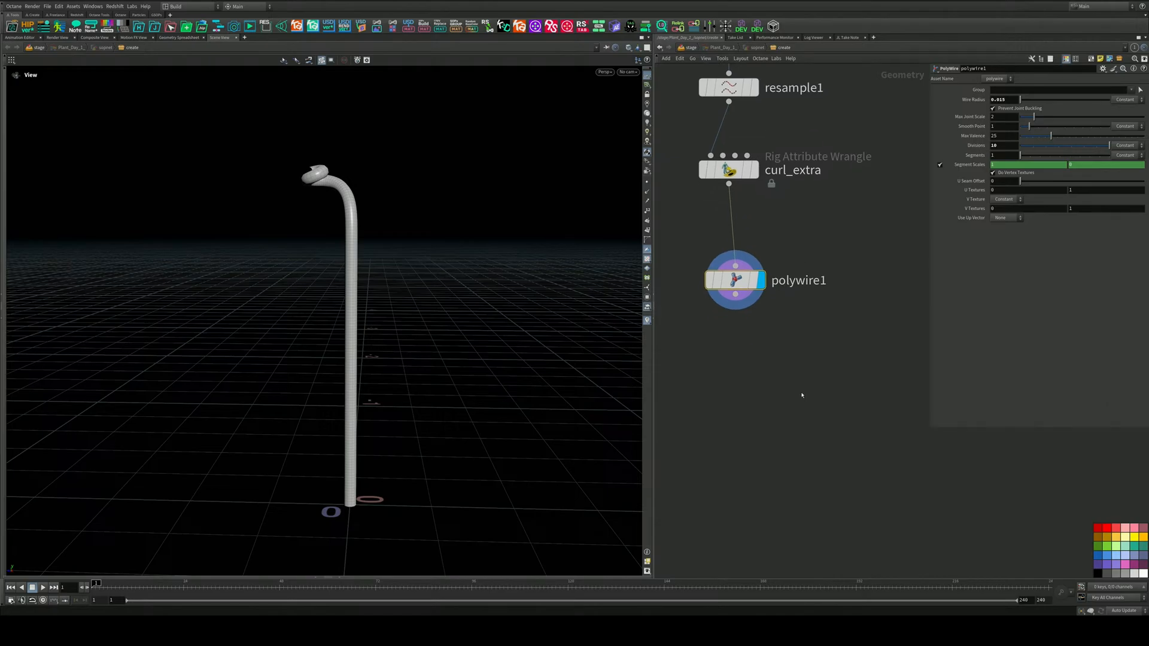
key(Tab)
text(aff)
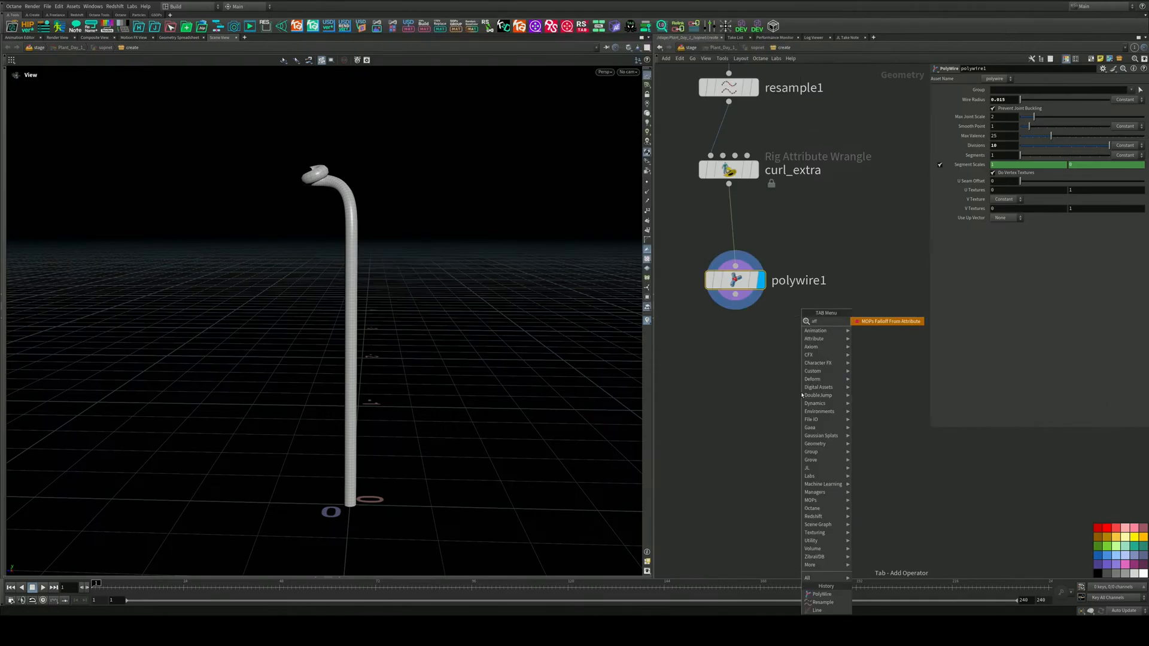
key(BackSpace)
key(BackSpace)
text(aa)
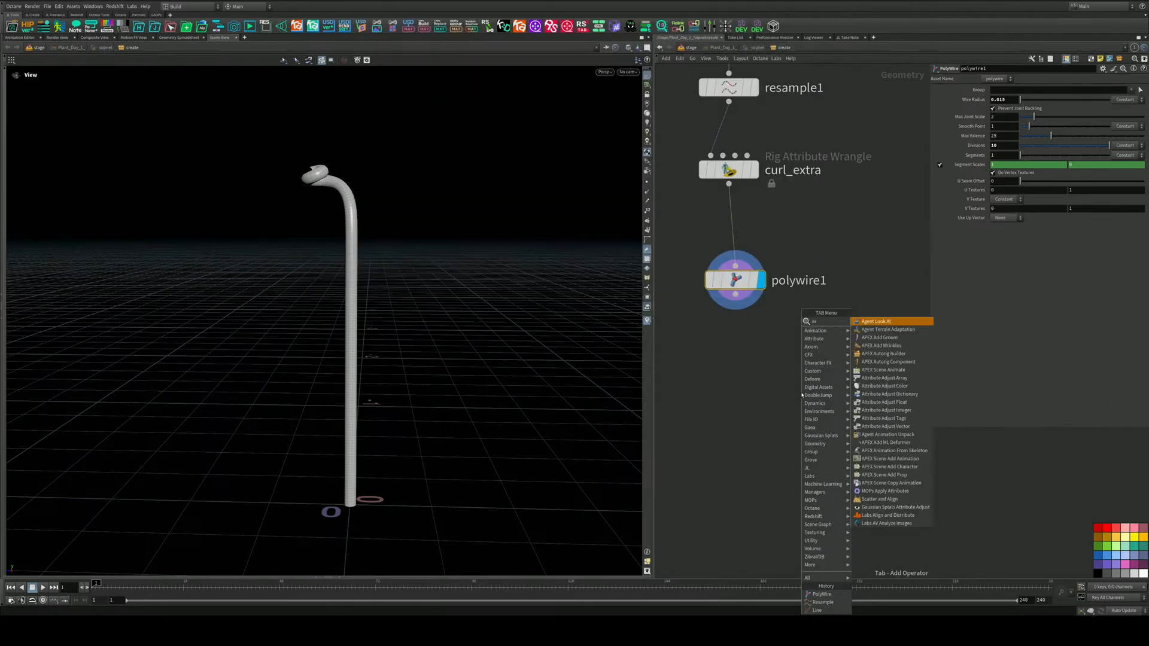
key(BackSpace)
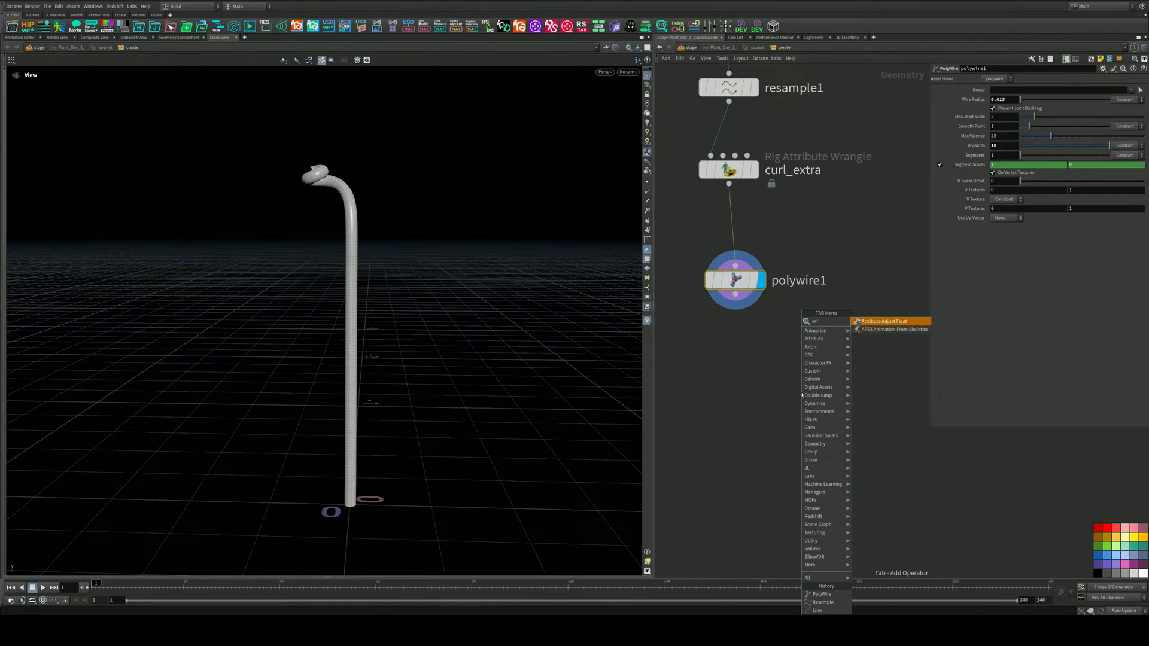
text(af)
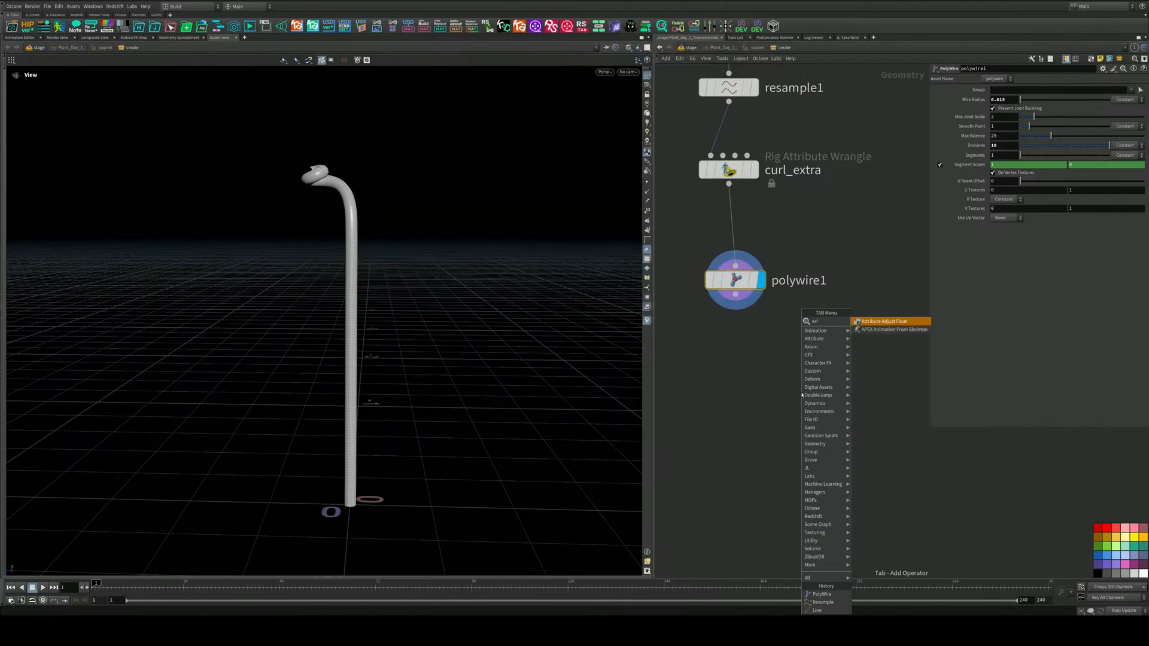
key(Return)
click(717, 377)
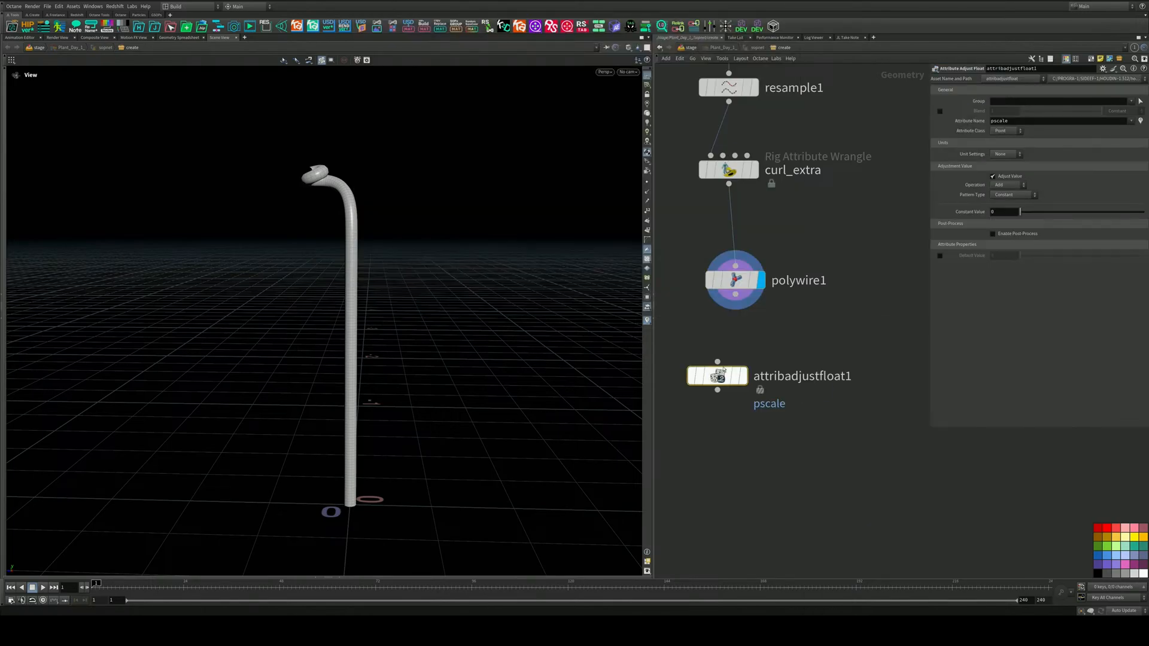
drag(737, 379, 756, 387)
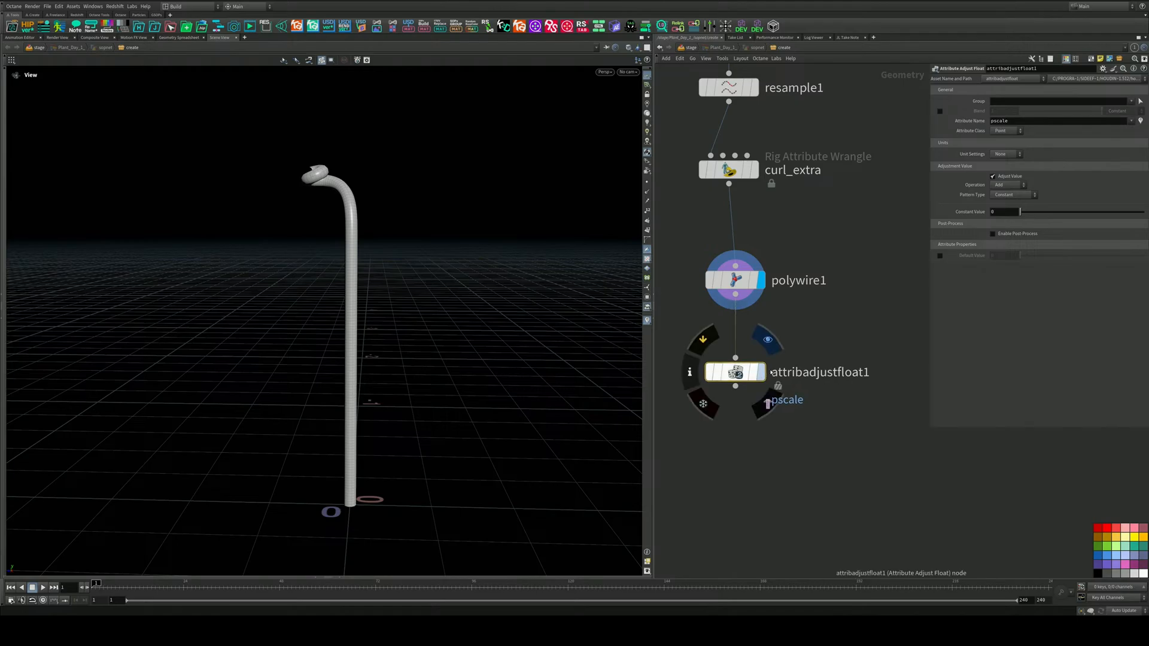
click(760, 383)
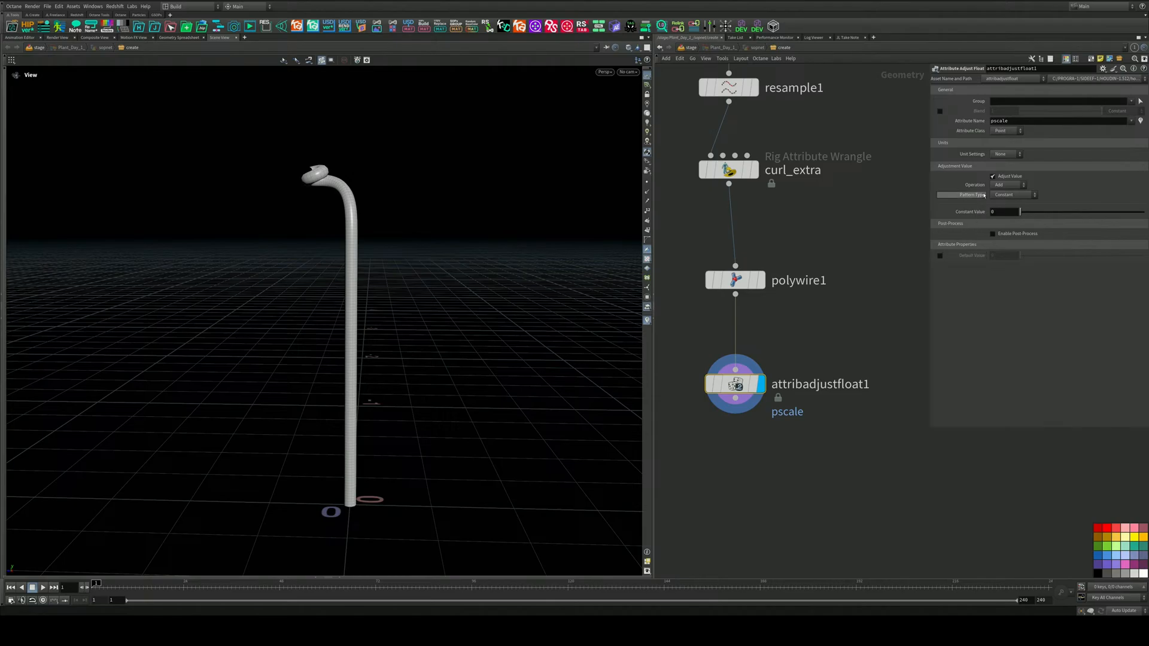
Set attribadjustfloat1's pattern type to Remap Attribute with curveu as the source attribute
click(1004, 195)
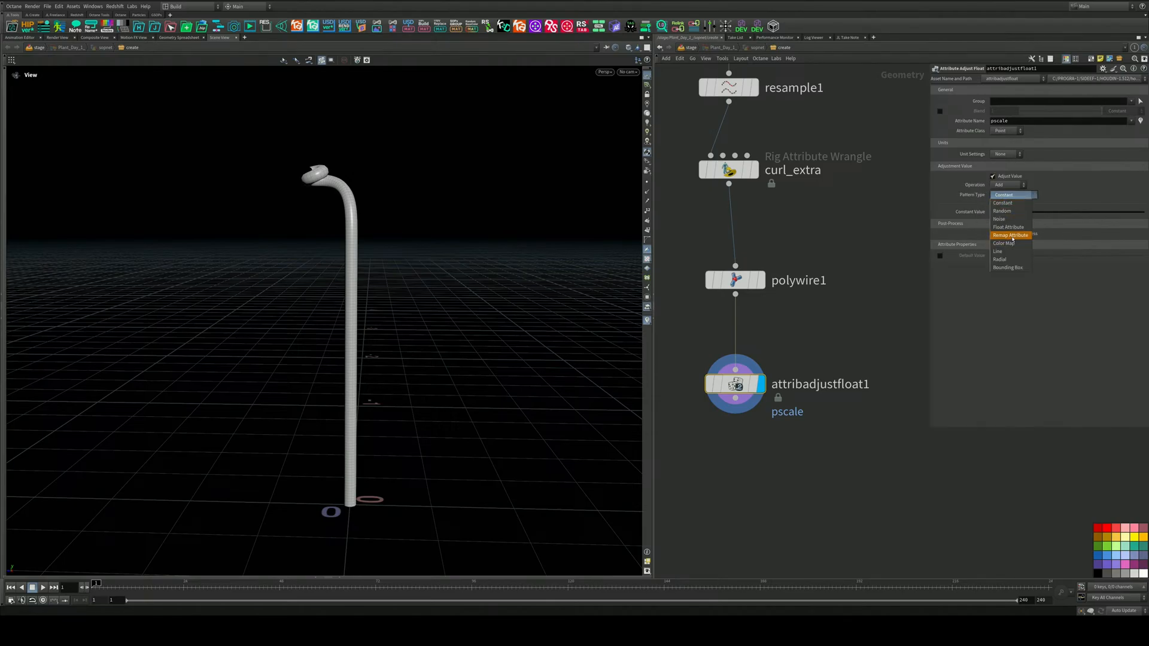
click(1012, 235)
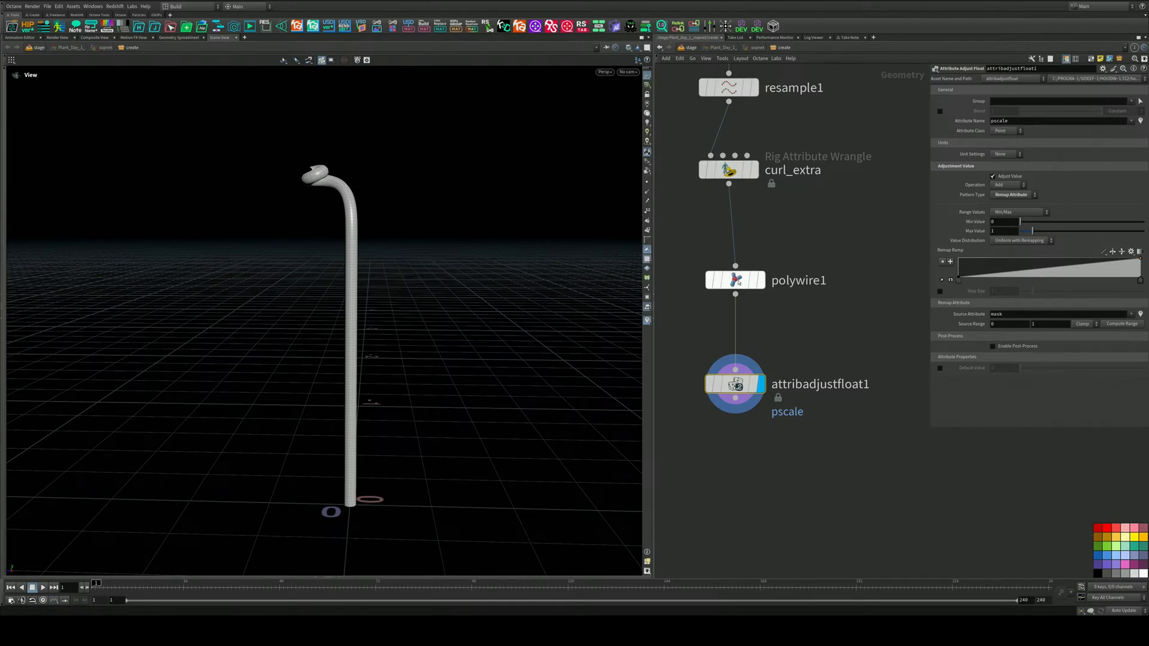
middle_click(734, 377)
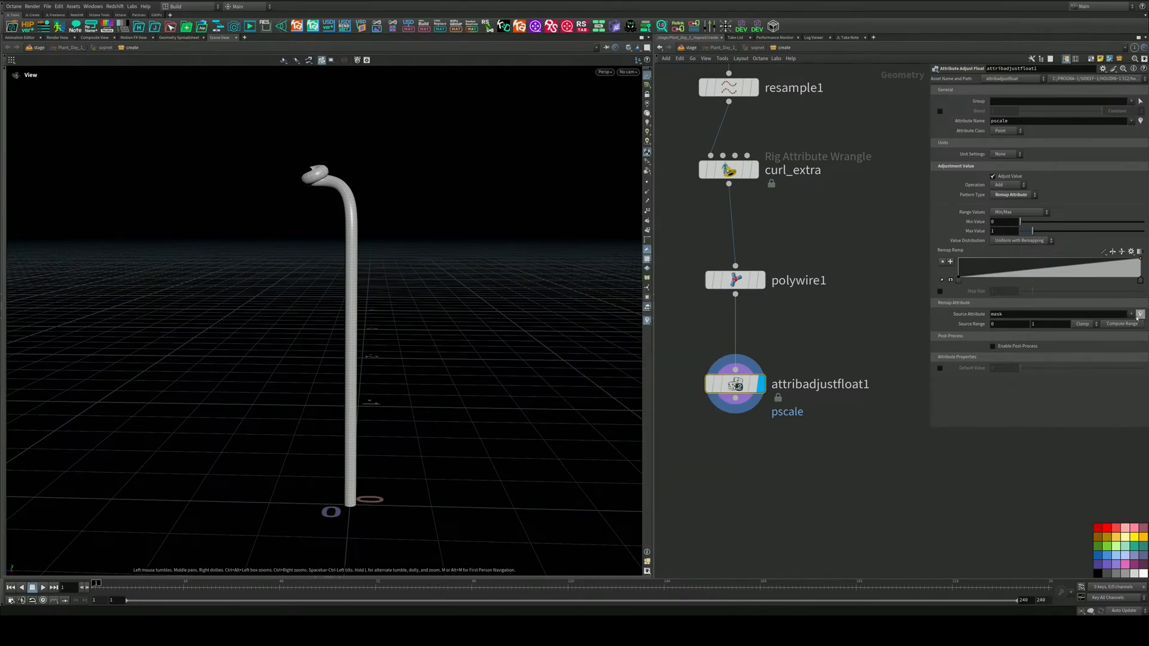
click(1131, 315)
click(1136, 324)
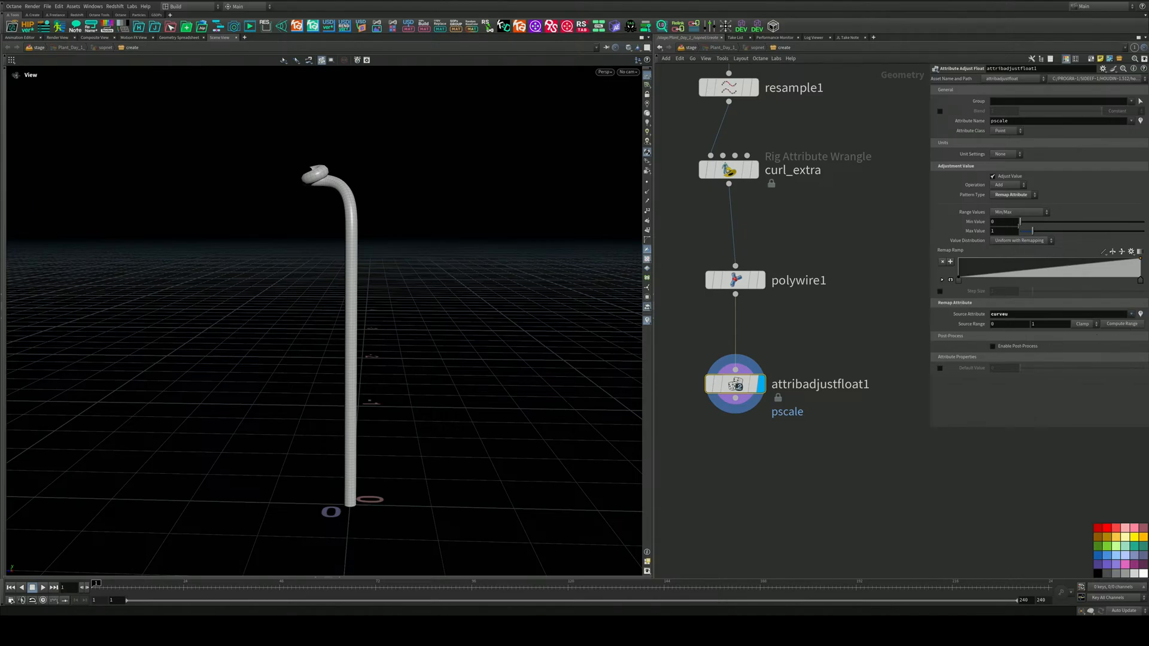
Make curveu the adjusted attribute on attribadjustfloat1 and lower the maximum value to 0.51
drag(479, 239, 432, 240)
click(1130, 121)
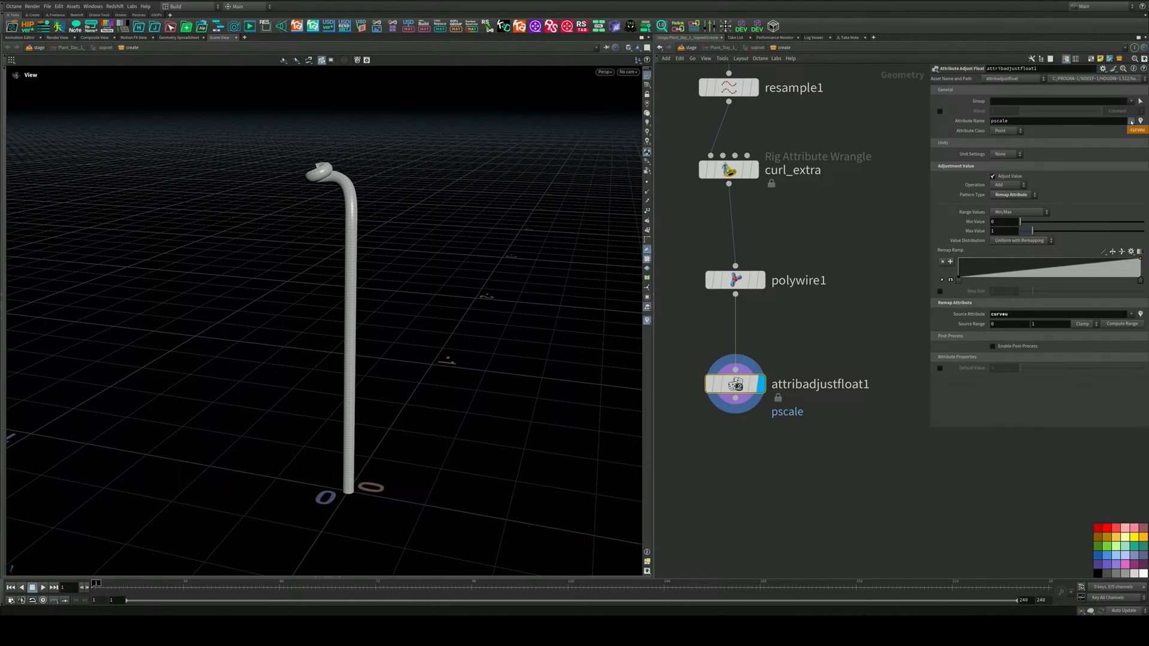
click(1136, 131)
drag(386, 330, 419, 264)
drag(1033, 231, 1026, 231)
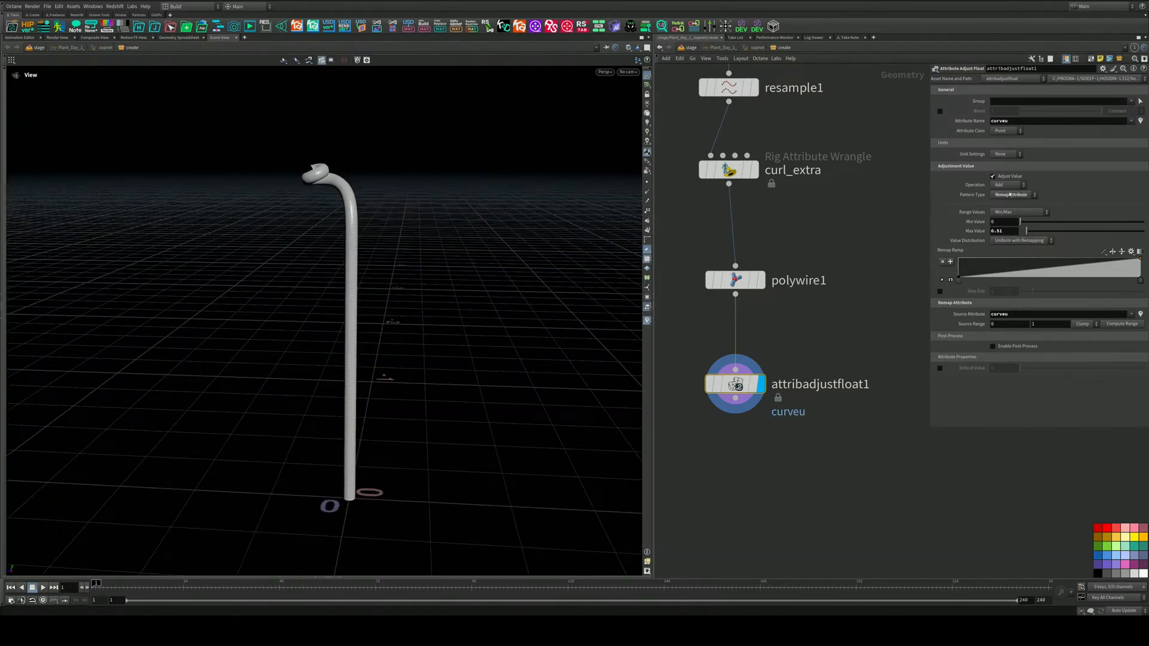
Set the operation of attribadjustfloat1 to Set Always, keeping Remap Attribute as its pattern type
click(1005, 186)
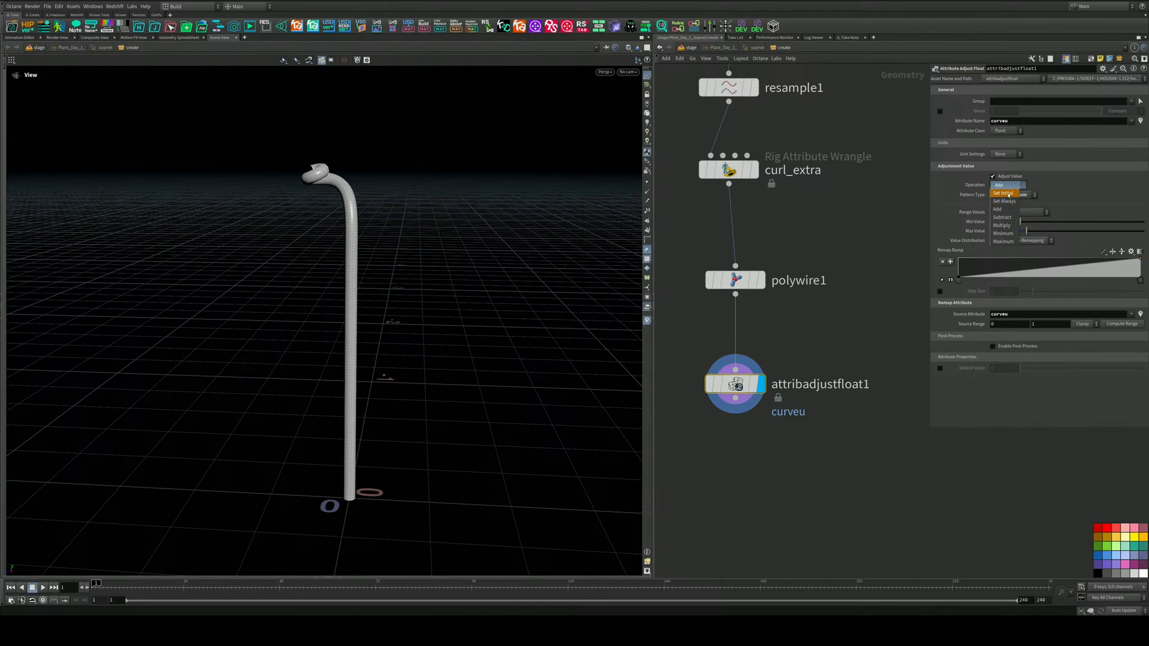
click(1009, 194)
click(1007, 185)
click(1006, 202)
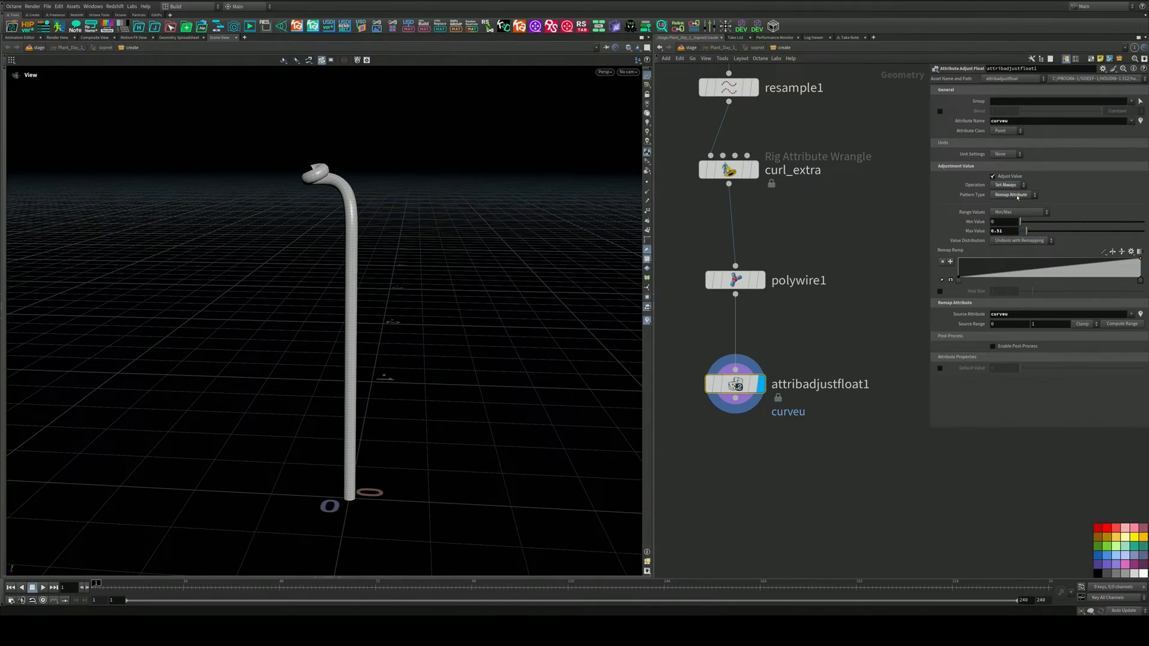
click(1018, 197)
click(1018, 233)
drag(547, 285, 554, 257)
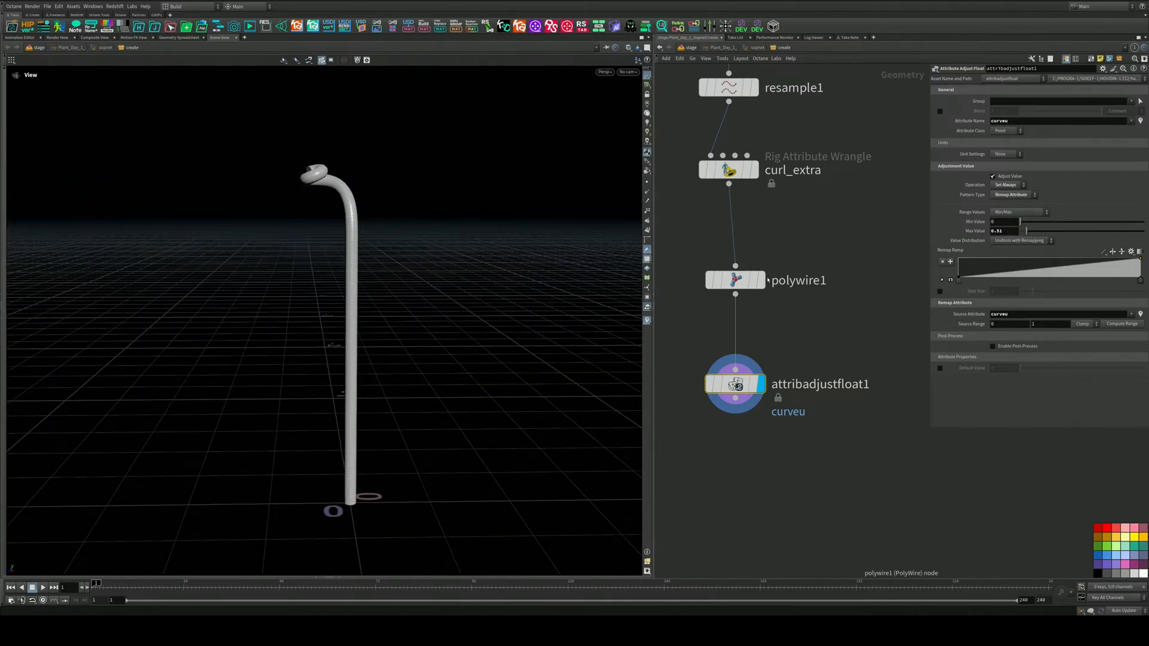
Compare the displayed results of polywire1 and attribadjustfloat1
click(761, 280)
click(761, 384)
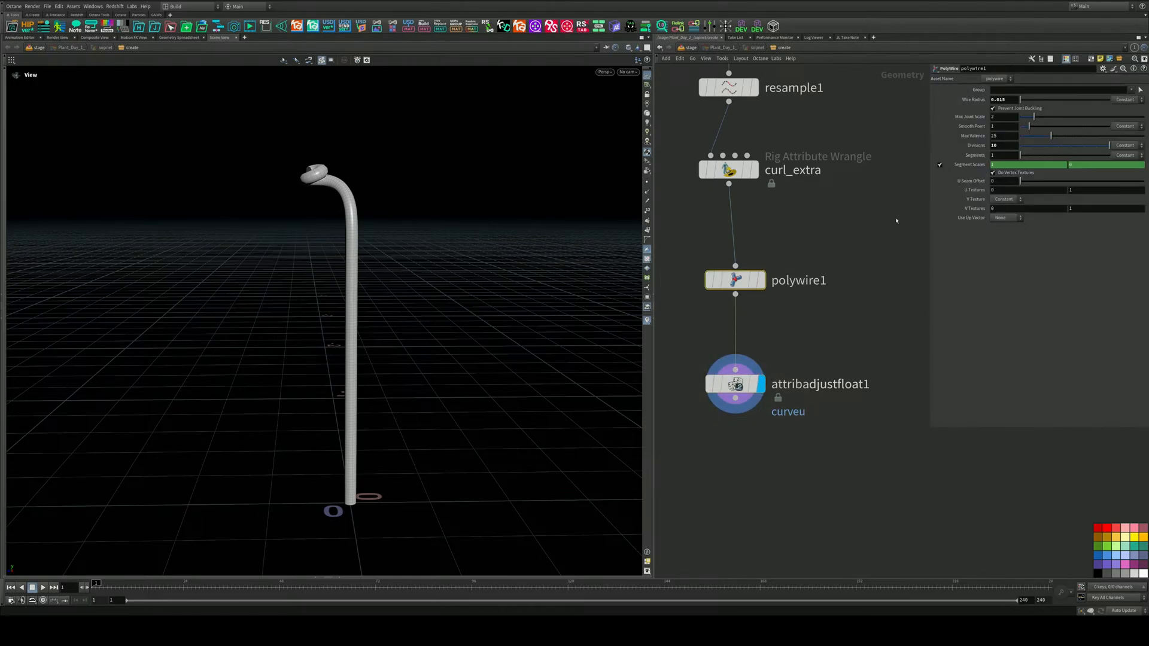
click(748, 385)
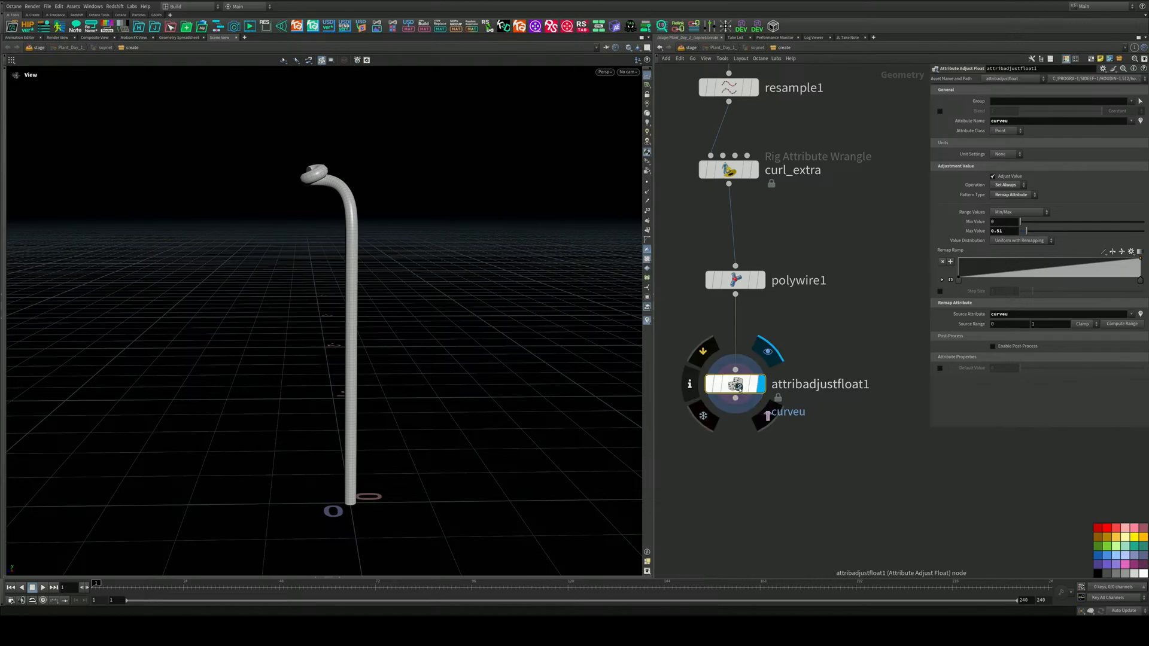
mouse_move(734, 386)
mouse_down()
mouse_move(792, 392)
mouse_move(736, 393)
mouse_up()
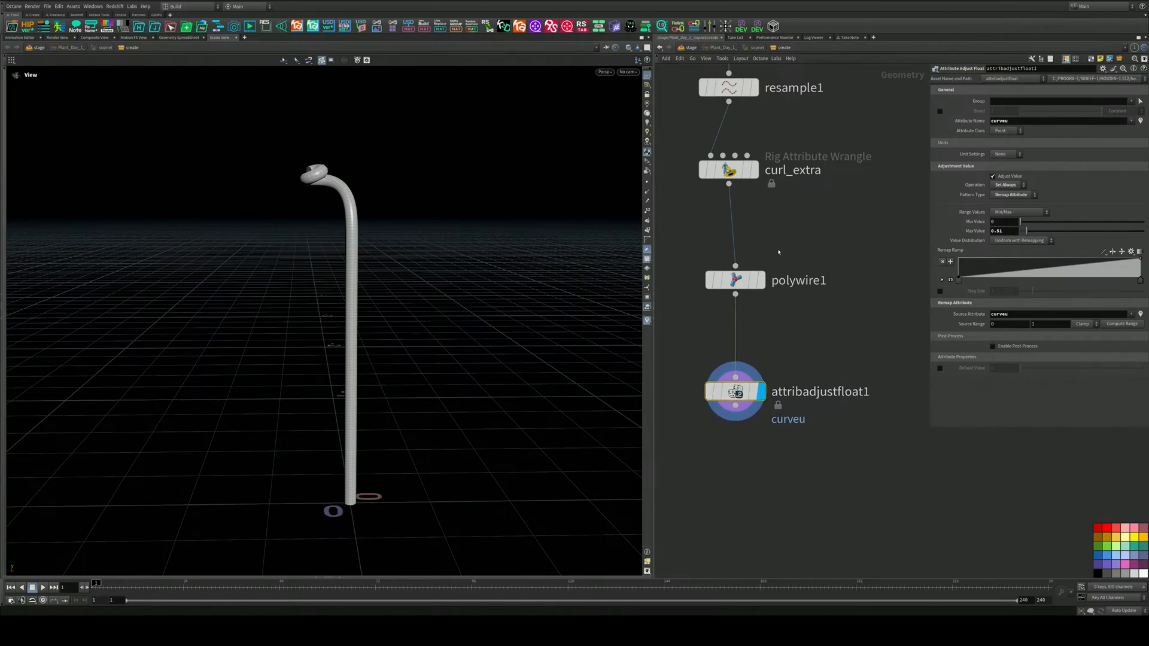
click(735, 281)
click(1009, 98)
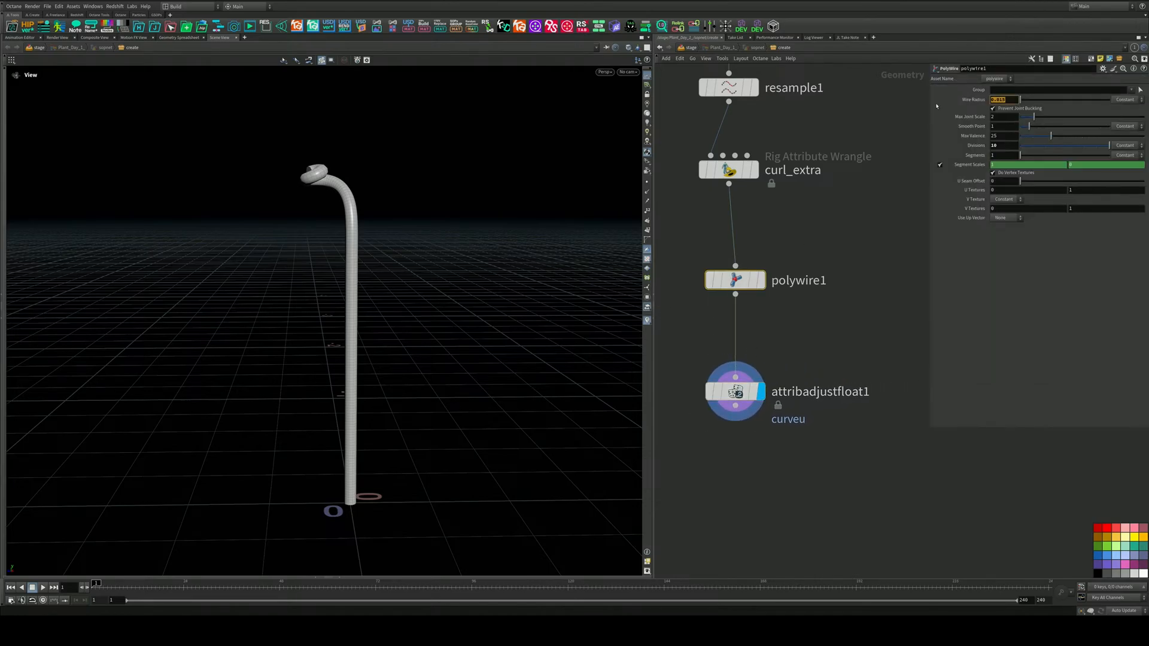
text(0)
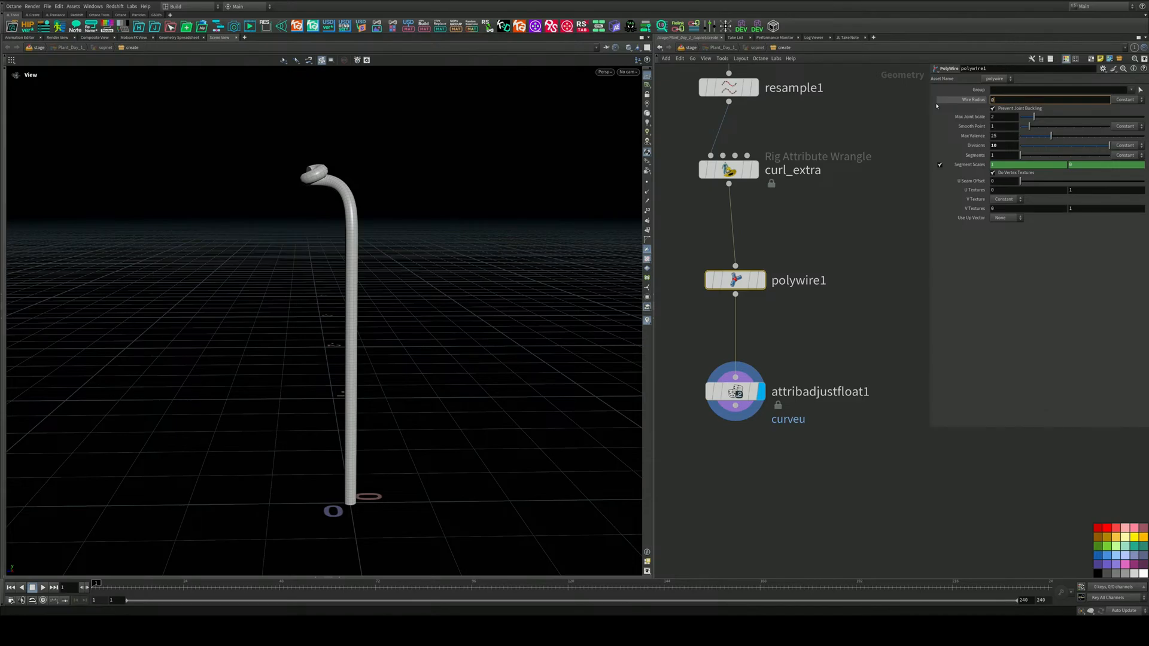
text(cruve)
key(BackSpace)
key(BackSpace)
key(BackSpace)
text(curveu)
key(Return)
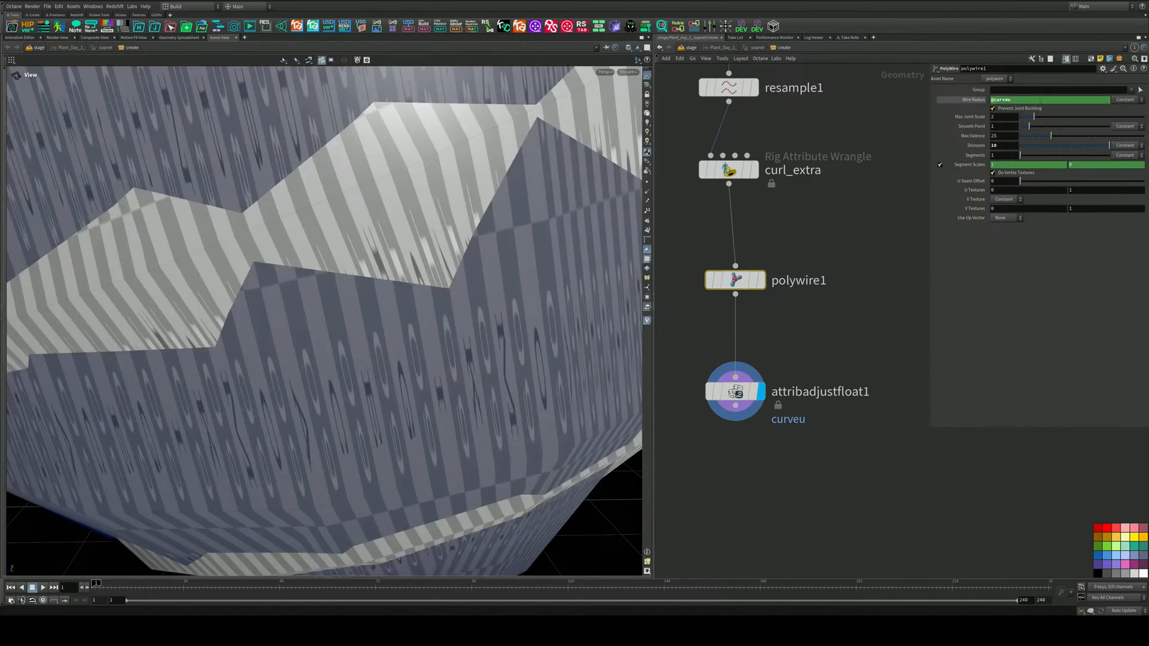
Lower the remap's maximum value on attribadjustfloat1 to 0.14
drag(1034, 117, 1028, 118)
click(735, 392)
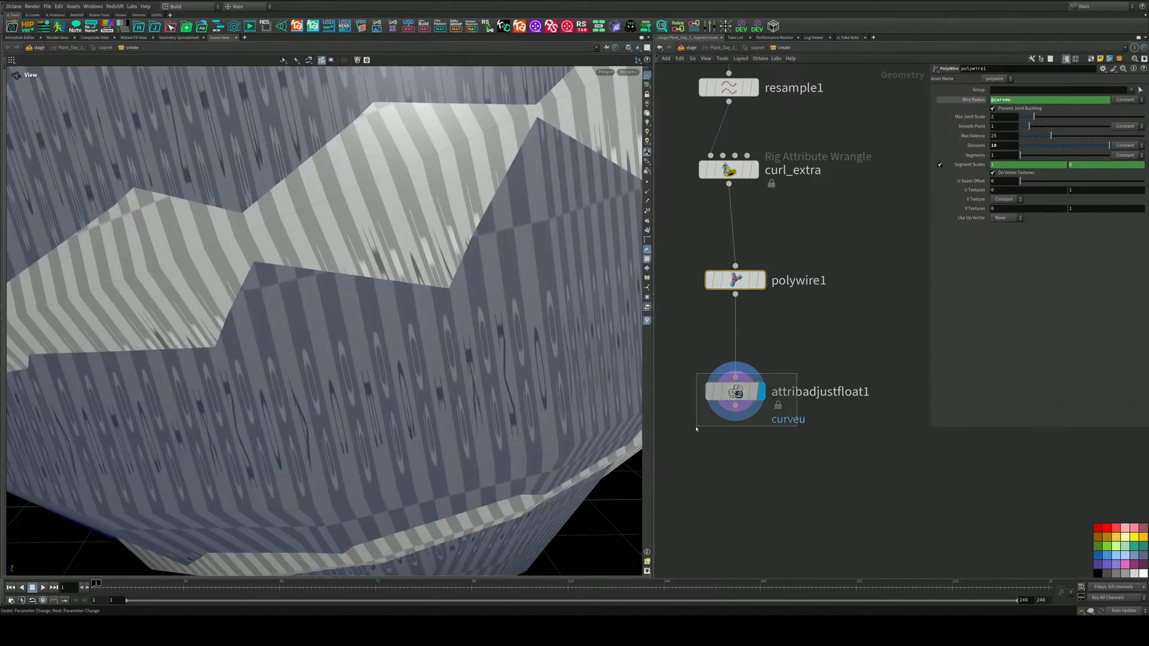
drag(1028, 235, 1023, 234)
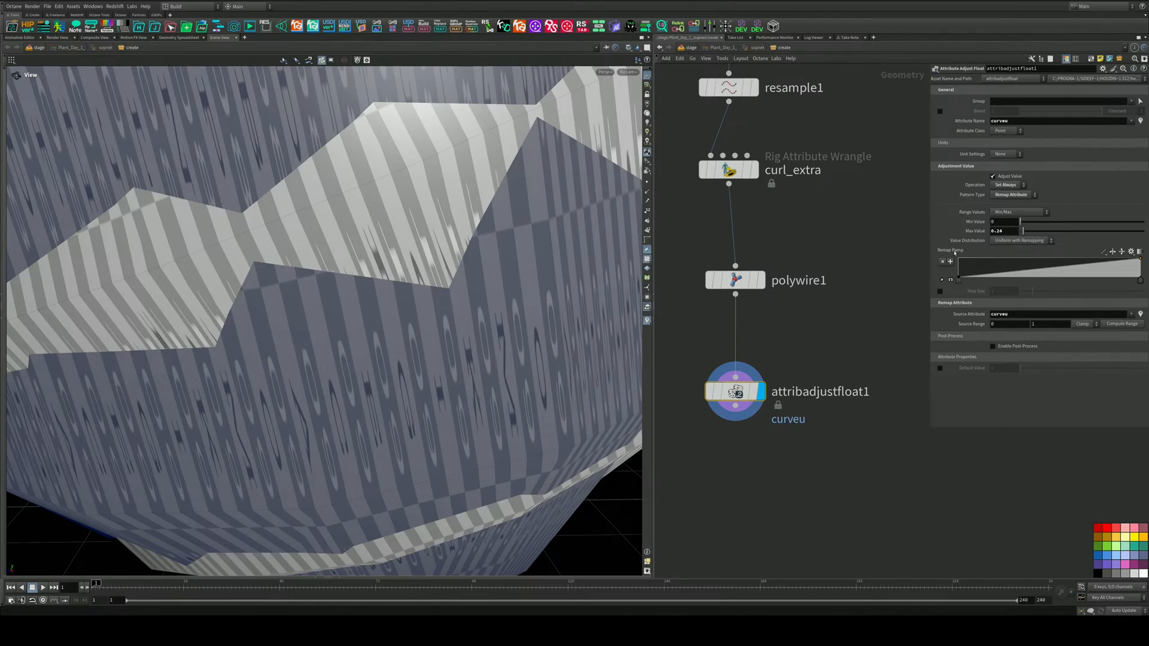
Switch polywire1's wire radius to Attribute mode, remove its expression and use curveu as the scale attribute
click(742, 281)
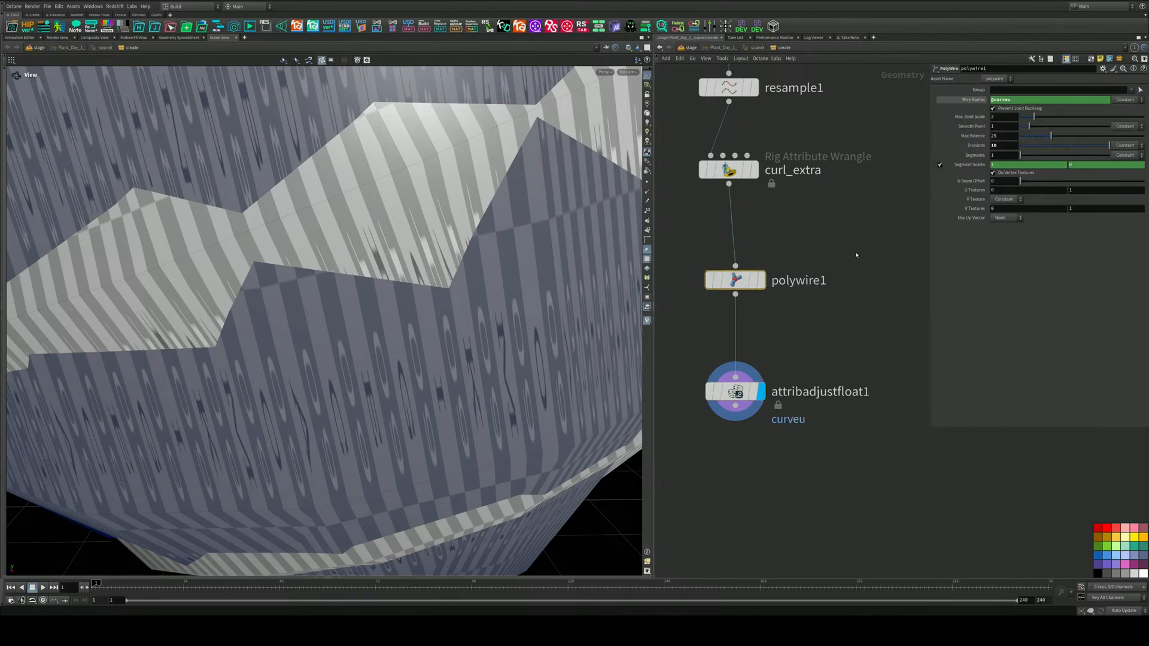
click(1137, 100)
click(1128, 115)
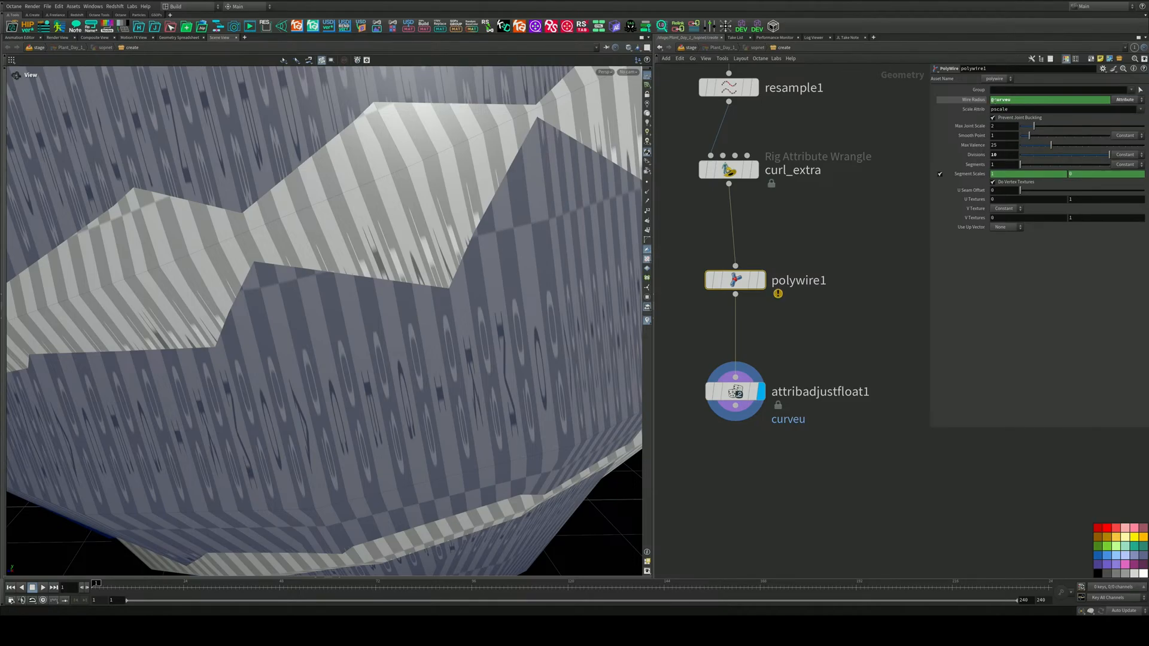
right_click(977, 100)
click(989, 220)
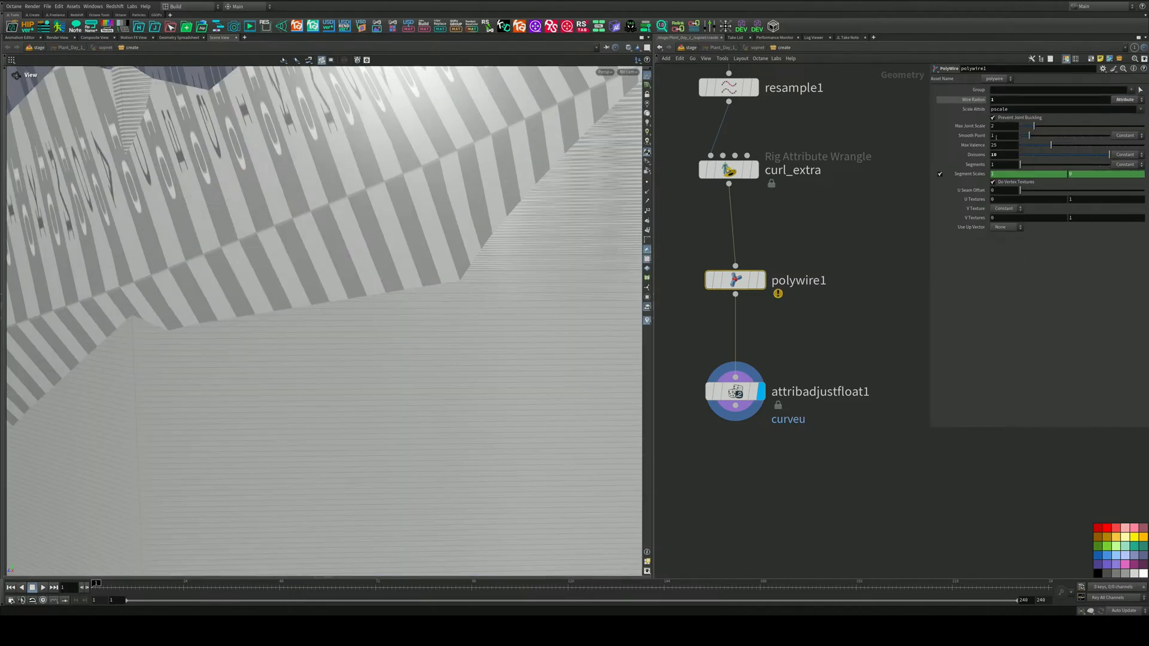
double_click(1012, 109)
text(curveu)
key(Return)
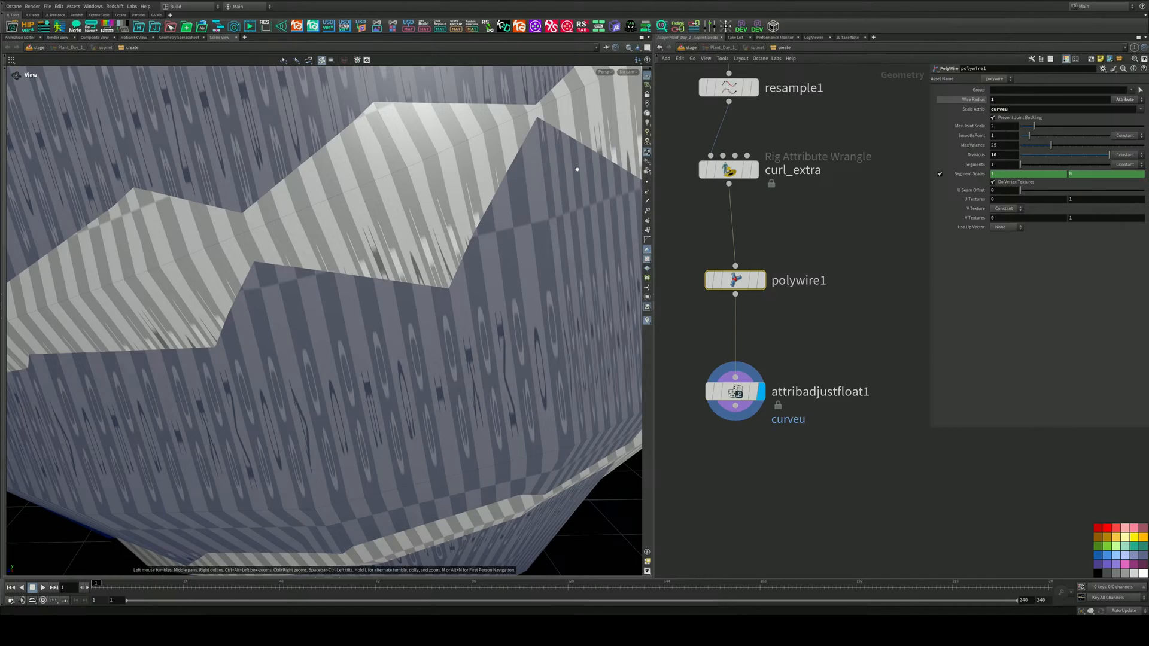
Reduce the wire radius of polywire1 to 0.03
alt+right_drag(577, 169, 467, 203)
alt+drag(467, 203, 542, 143)
drag(980, 101, 1011, 103)
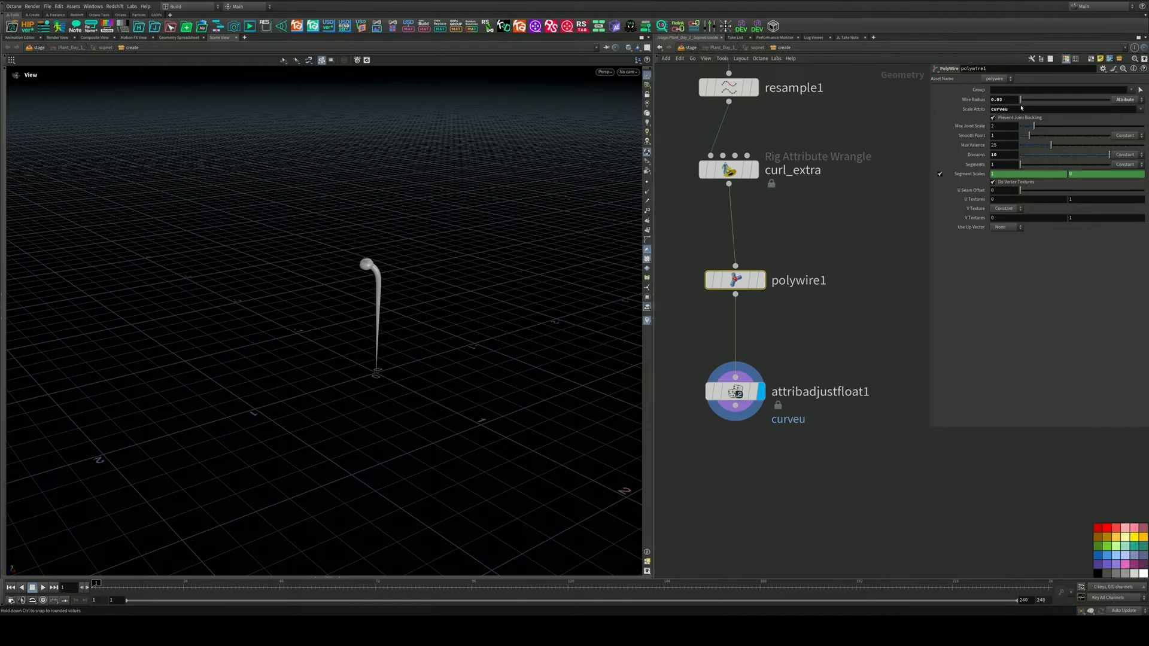
Display polywire1's stem for inspection and move attribadjustfloat1 further below it
alt+drag(406, 251, 429, 211)
scroll(385, 286, up, 3)
click(761, 280)
alt+drag(407, 344, 423, 294)
alt+middle_drag(423, 294, 419, 334)
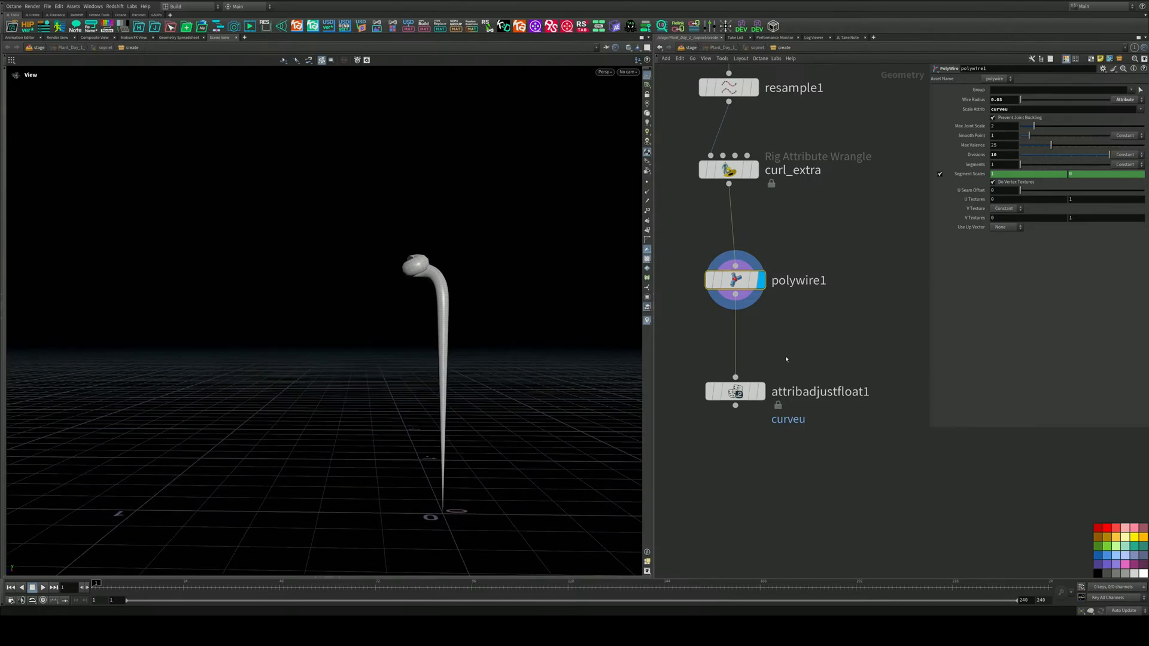
drag(747, 393, 749, 416)
alt+drag(462, 290, 419, 318)
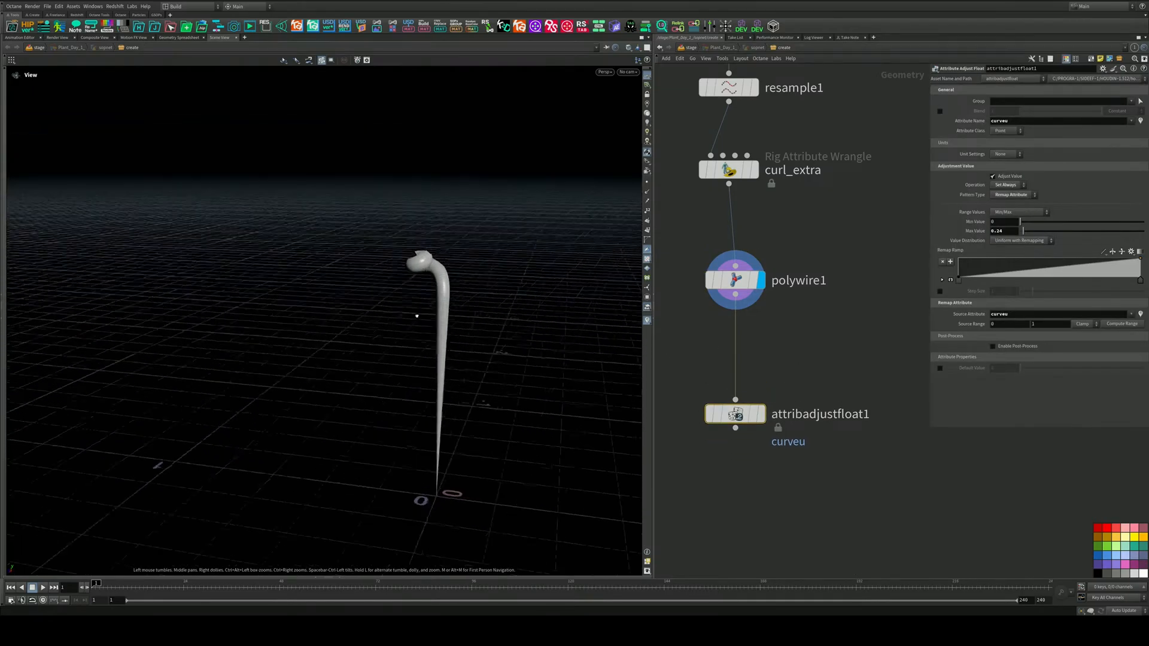
key(Up)
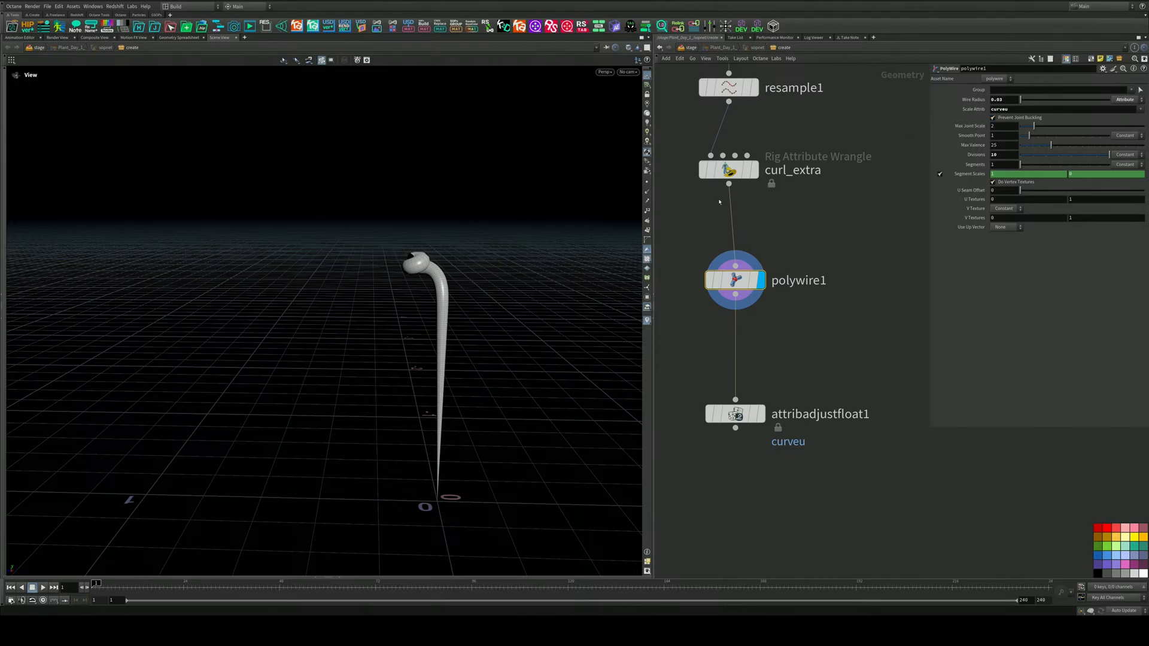
alt+drag(464, 264, 386, 322)
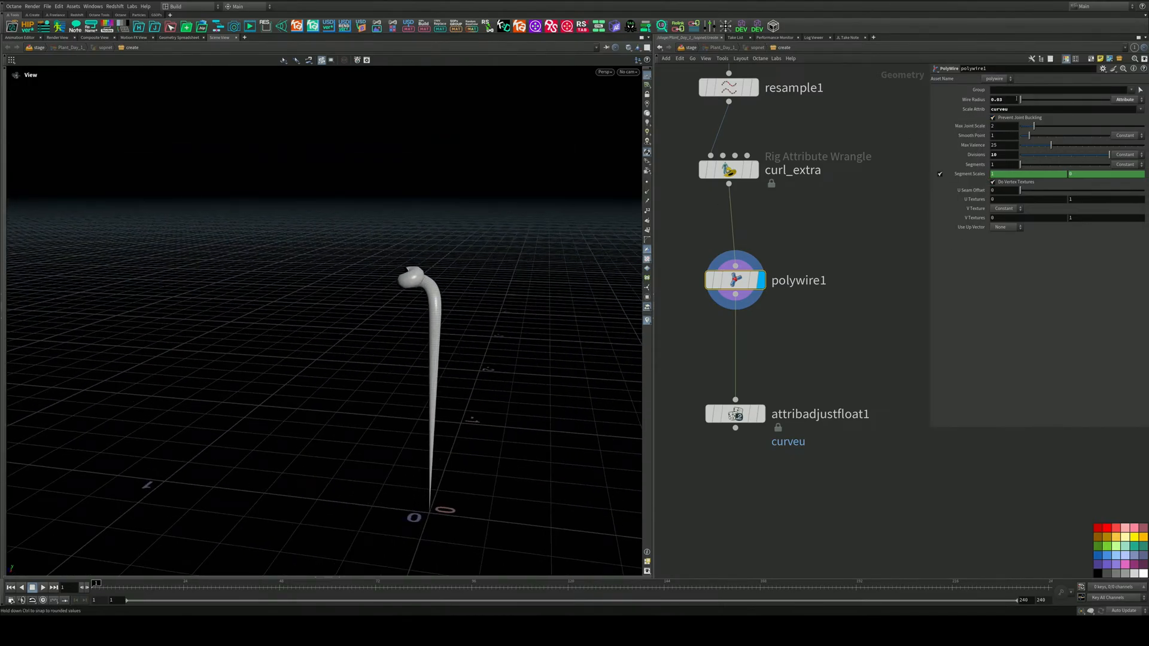
Reduce polywire1's wire radius to 0.01 and switch it from Attribute to Constant mode
middle_drag(1007, 99, 993, 126)
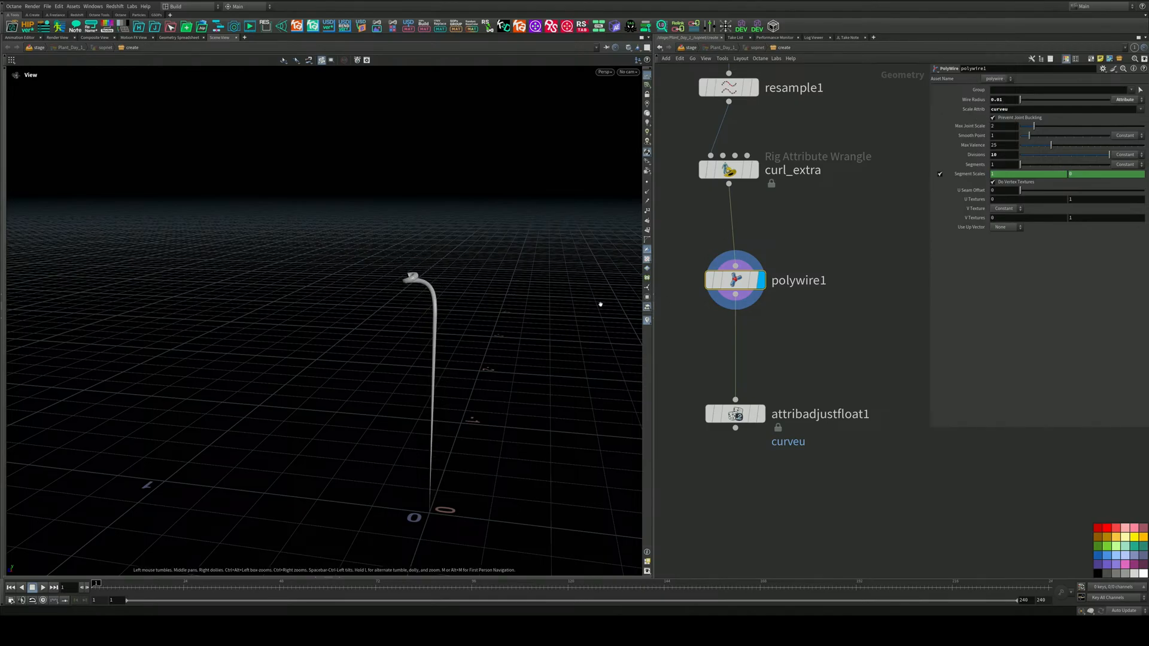
alt+drag(600, 306, 452, 297)
alt+right_drag(451, 297, 674, 278)
drag(674, 278, 350, 276)
right_drag(350, 276, 326, 288)
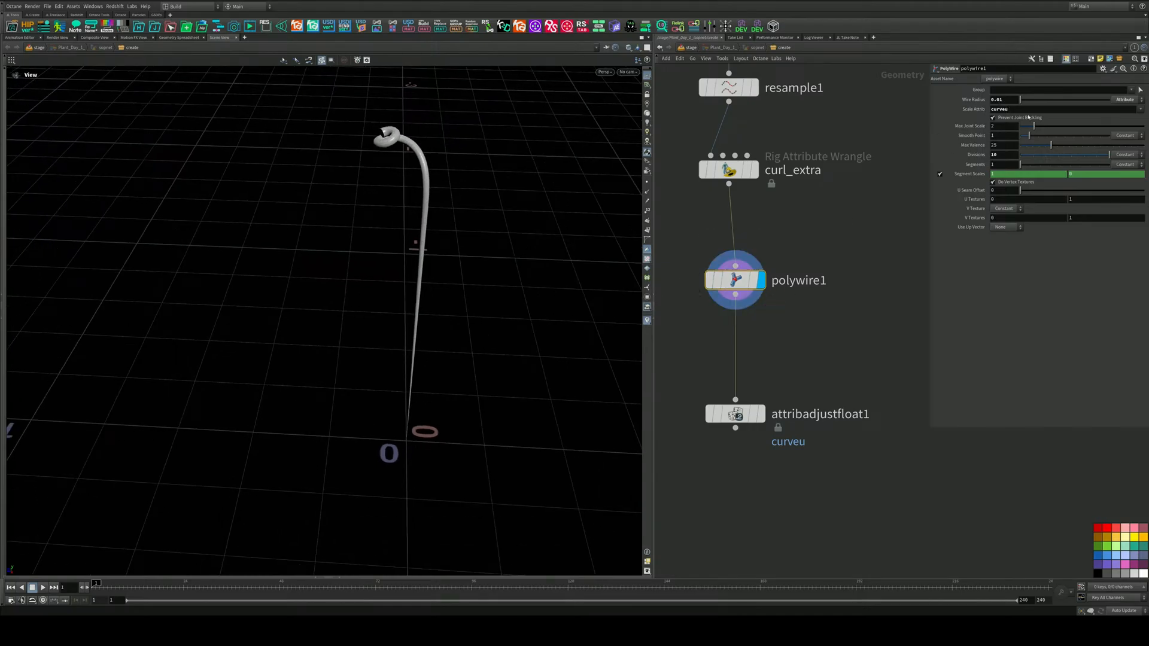
click(1141, 100)
click(1131, 108)
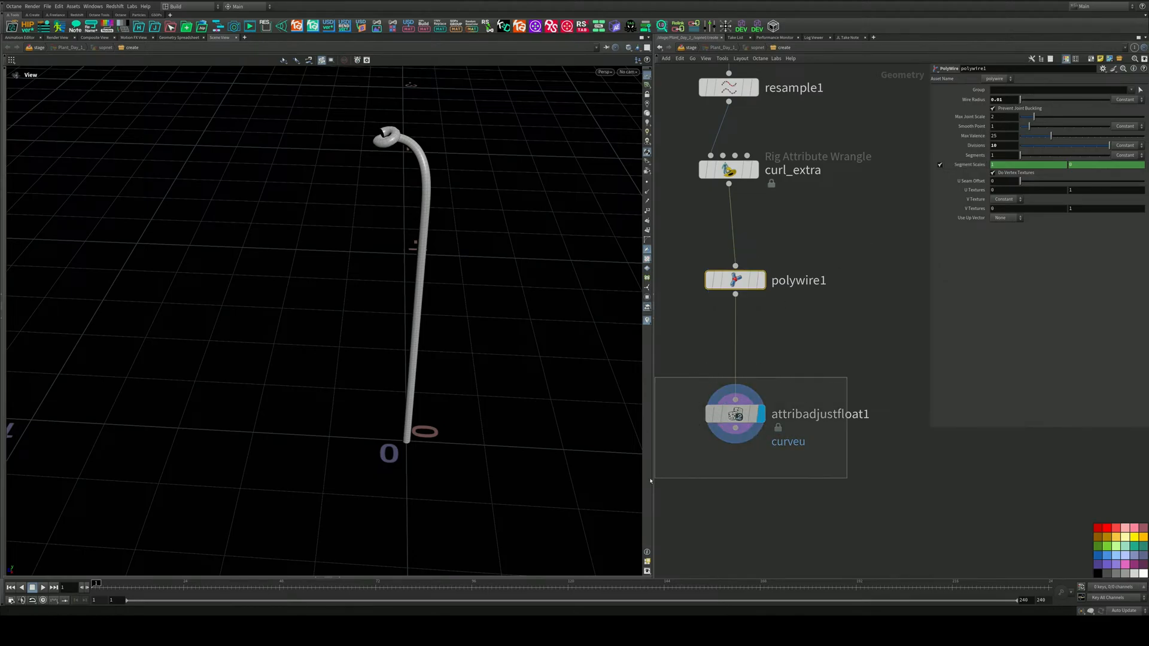
Set the adjustment operation of attribadjustfloat1 to Multiply
click(720, 423)
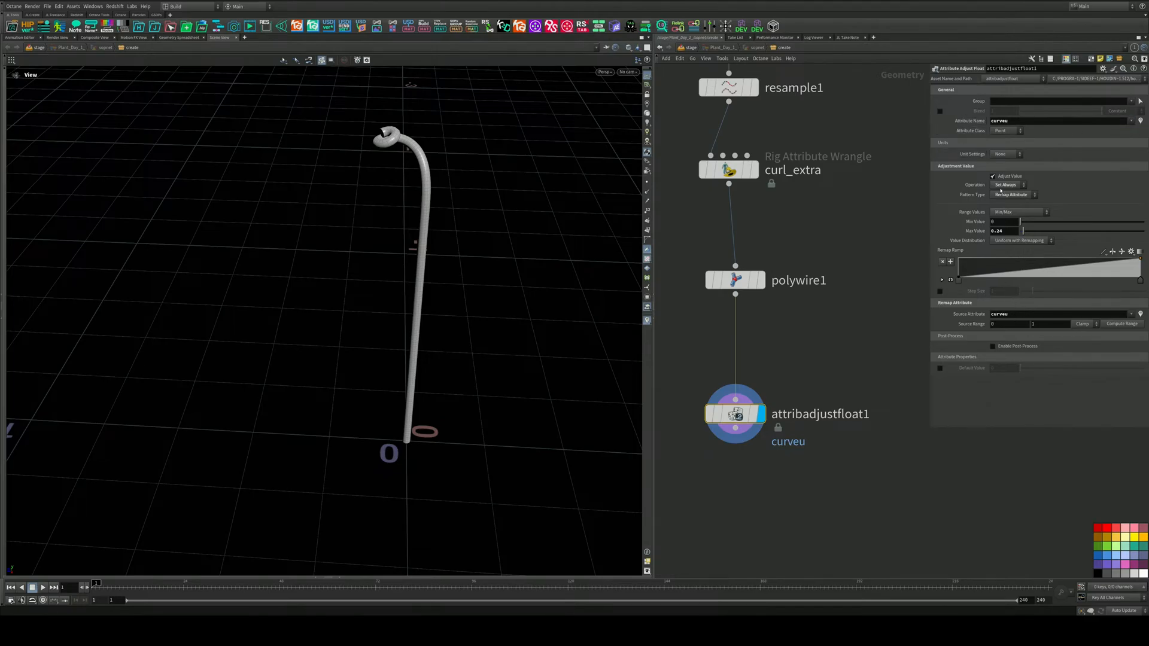
click(1003, 185)
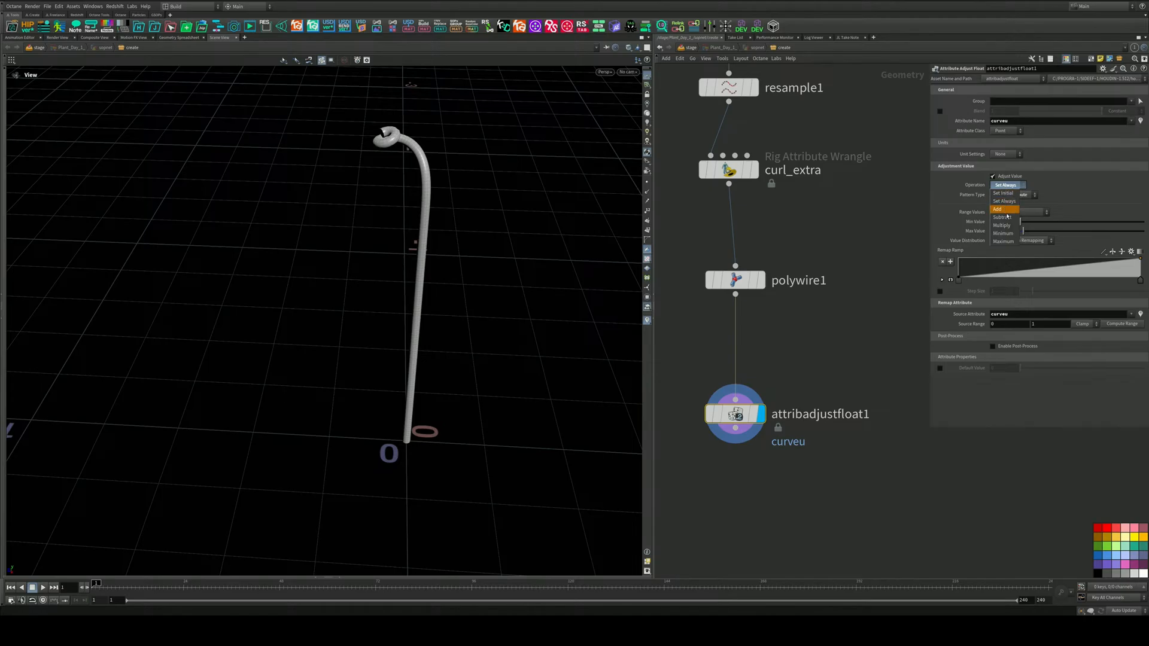
click(1008, 227)
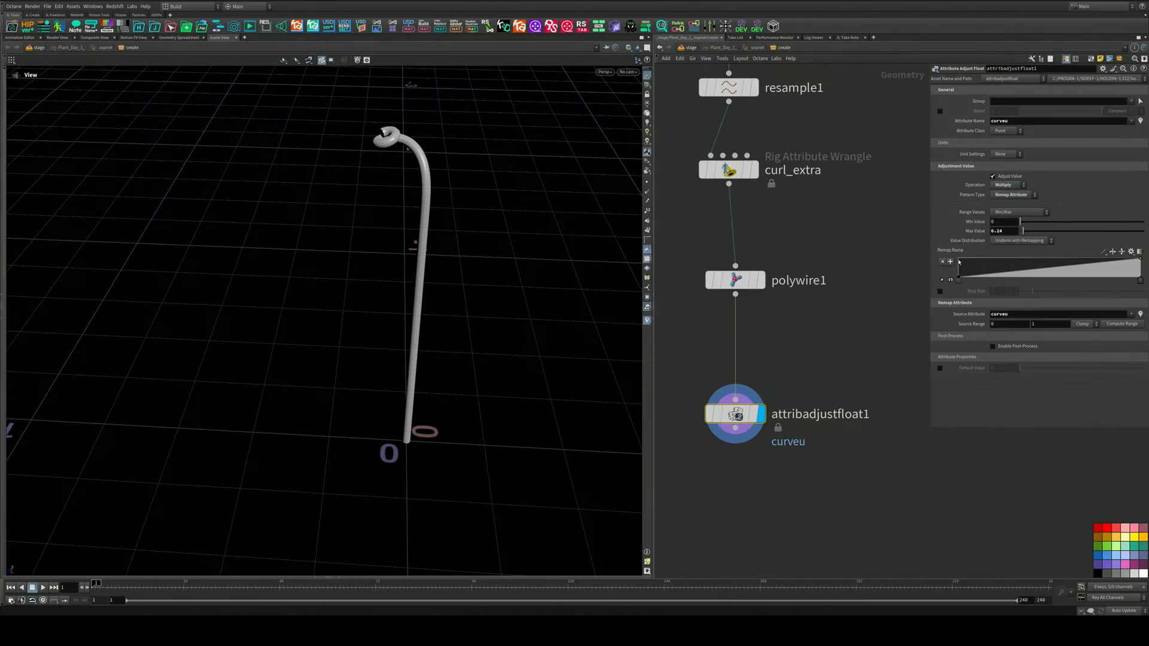
Rewire and display polywire1 below attribadjustfloat1, and raise the remap's maximum value to 0.63
drag(741, 283, 751, 482)
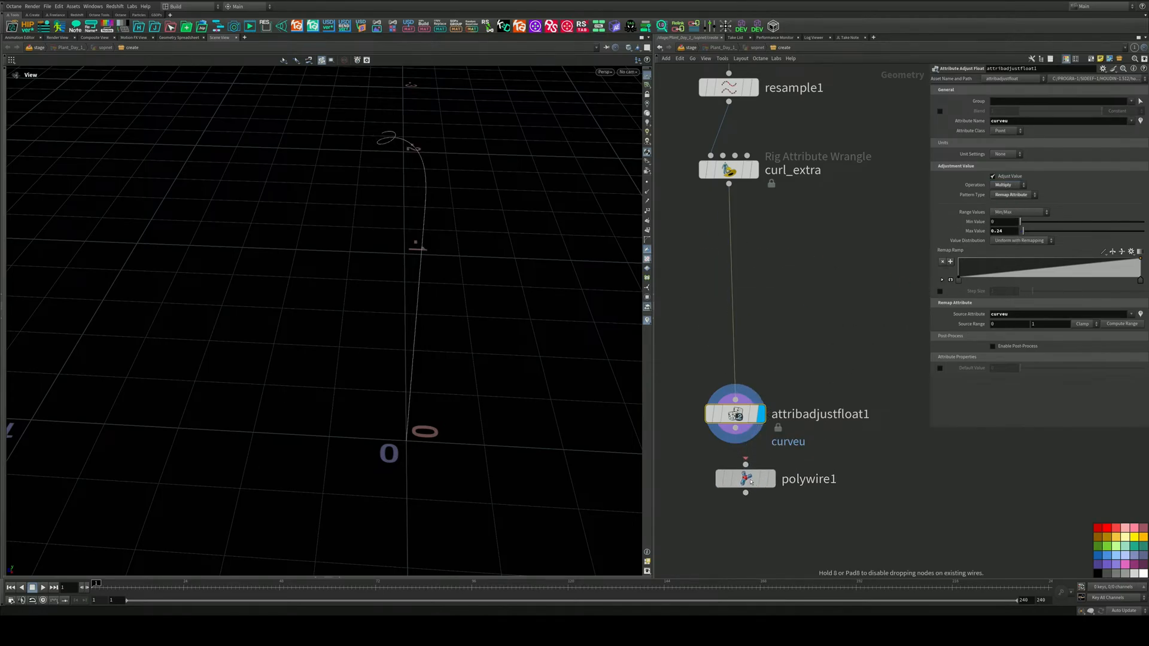
drag(735, 427, 755, 511)
click(772, 480)
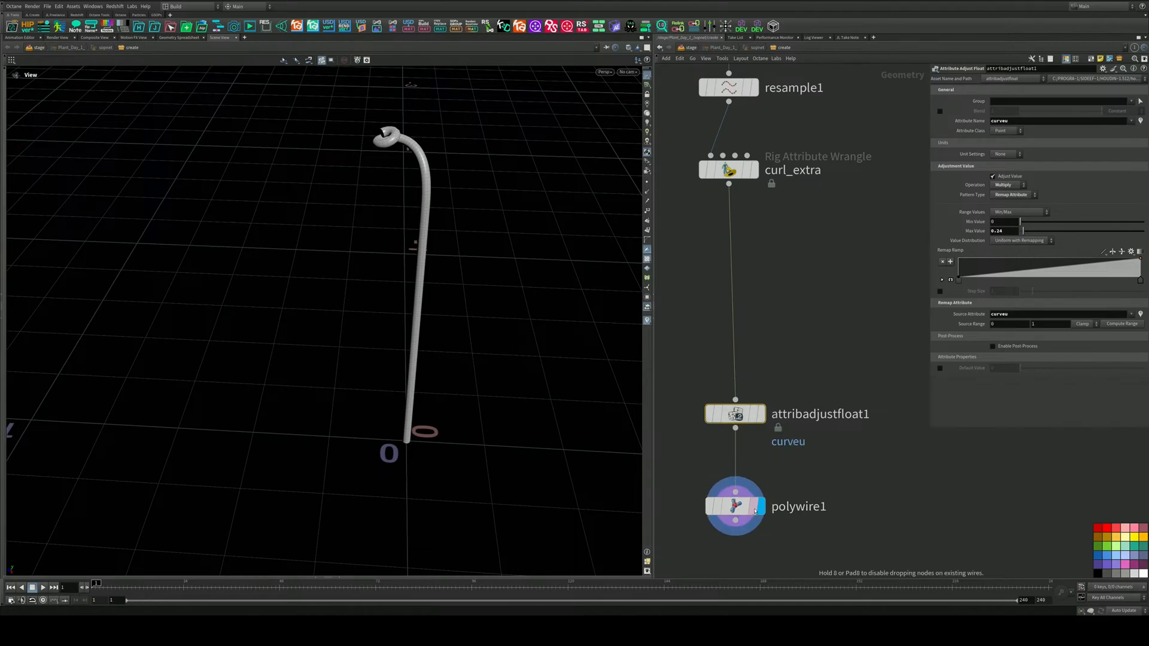
drag(741, 415, 742, 376)
middle_drag(821, 418, 834, 341)
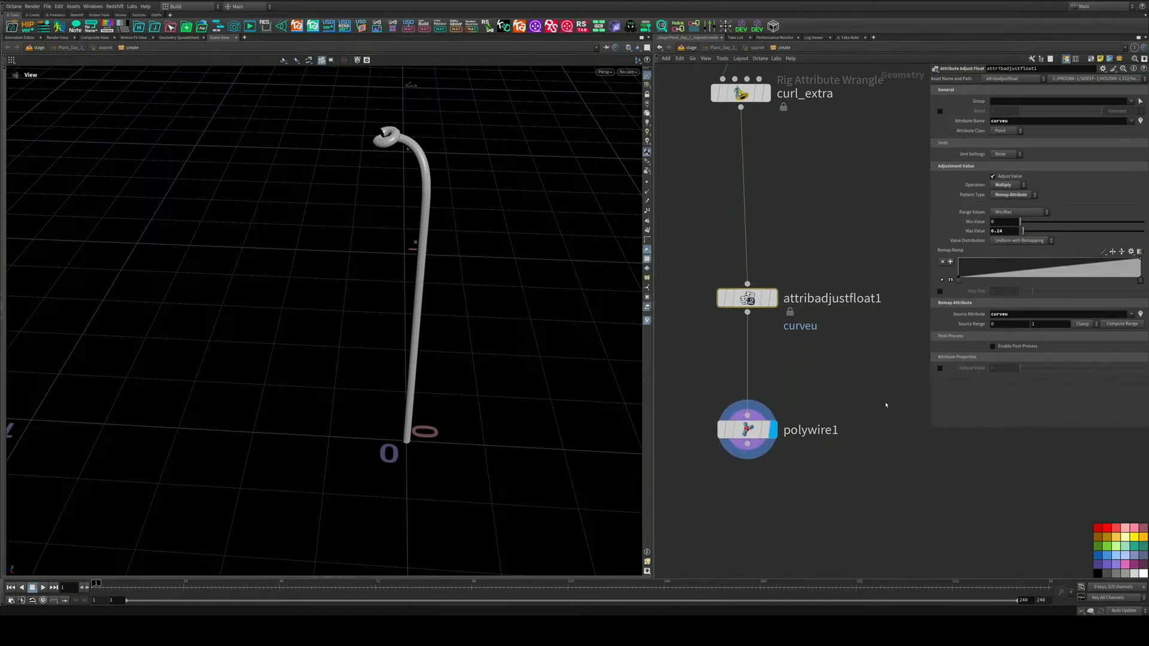
drag(1023, 231, 1027, 231)
Try Float Attribute as the pattern type on attribadjustfloat1, and return to Remap Attribute
click(1014, 196)
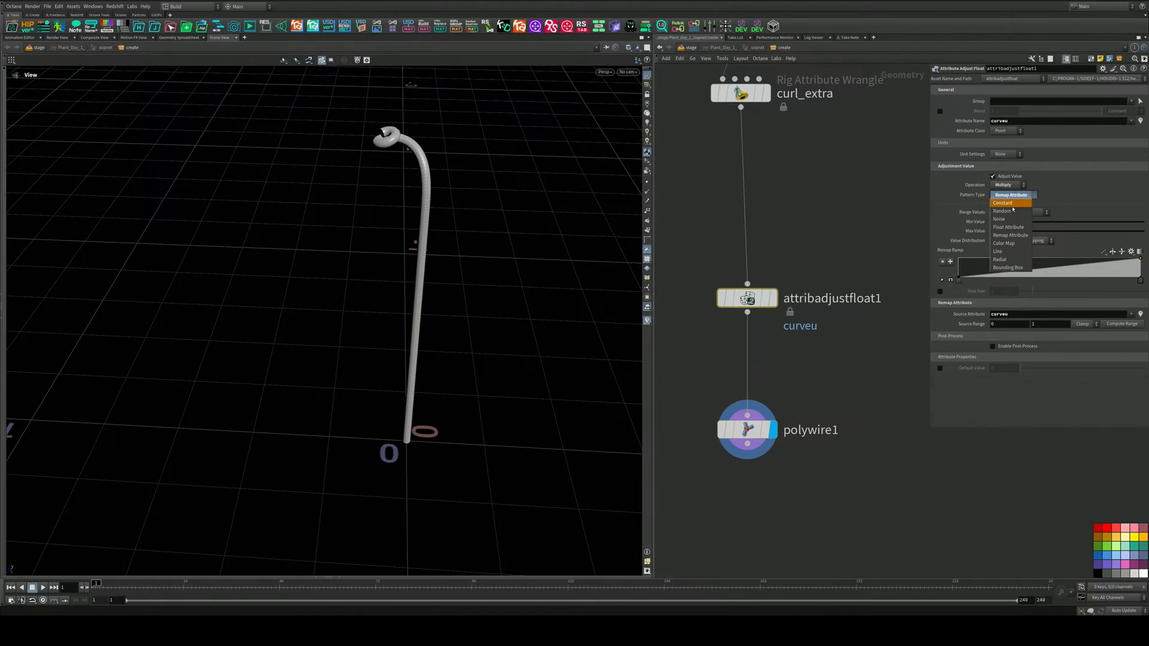
click(1011, 228)
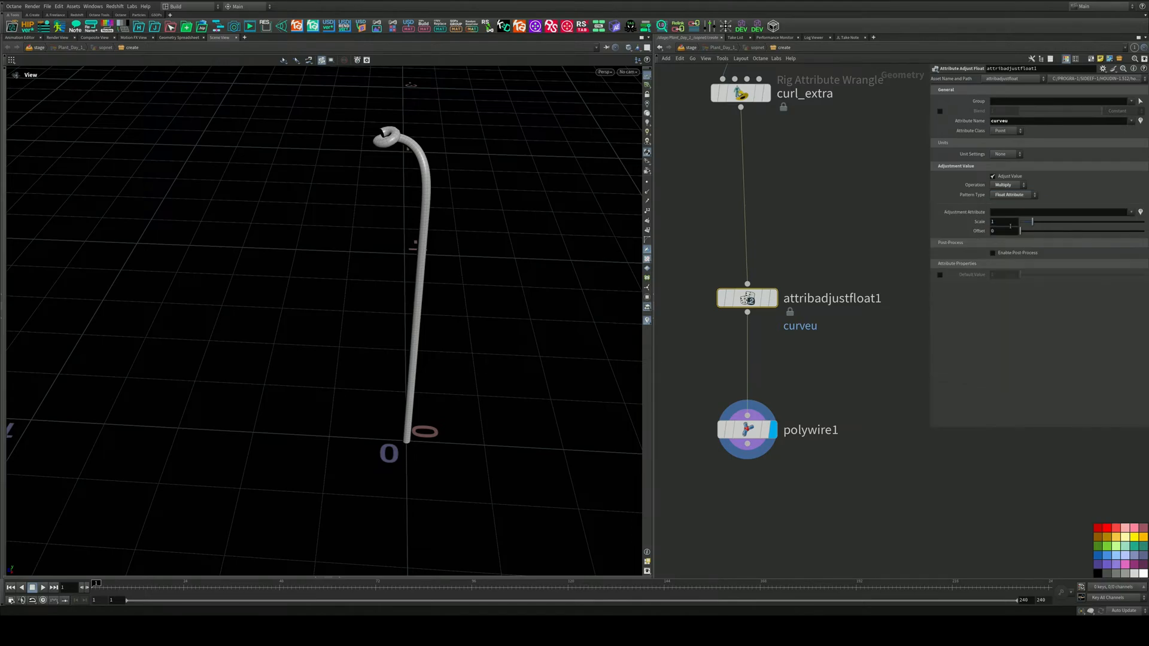
click(1132, 213)
click(1133, 222)
drag(1032, 232, 1023, 232)
click(1035, 196)
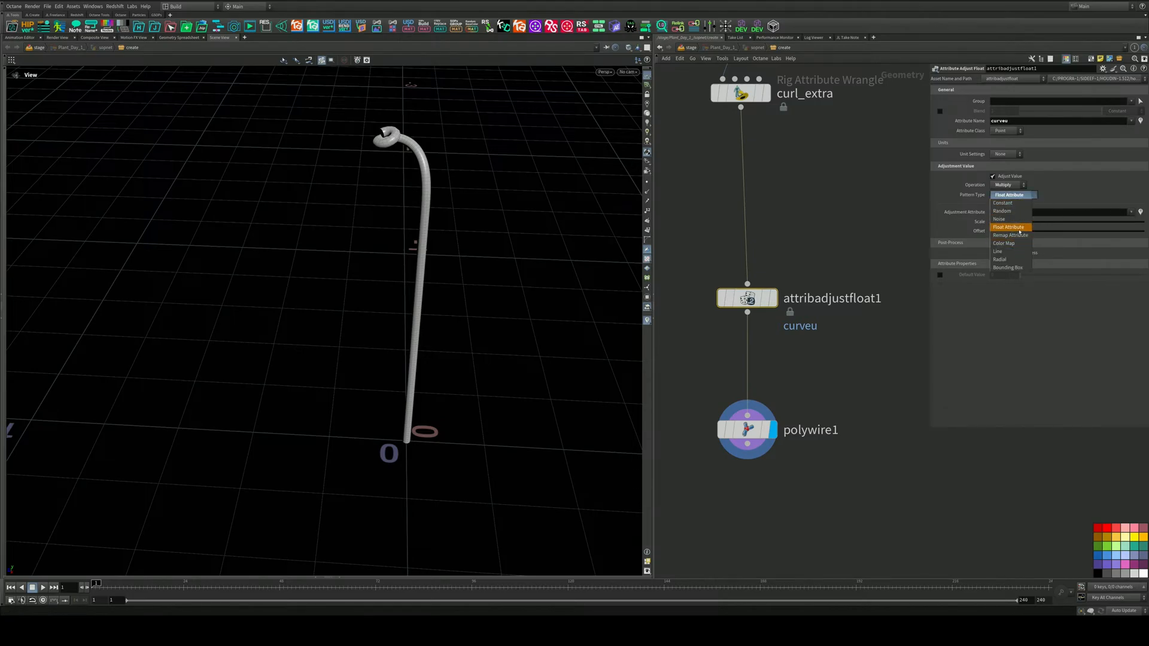
click(1018, 235)
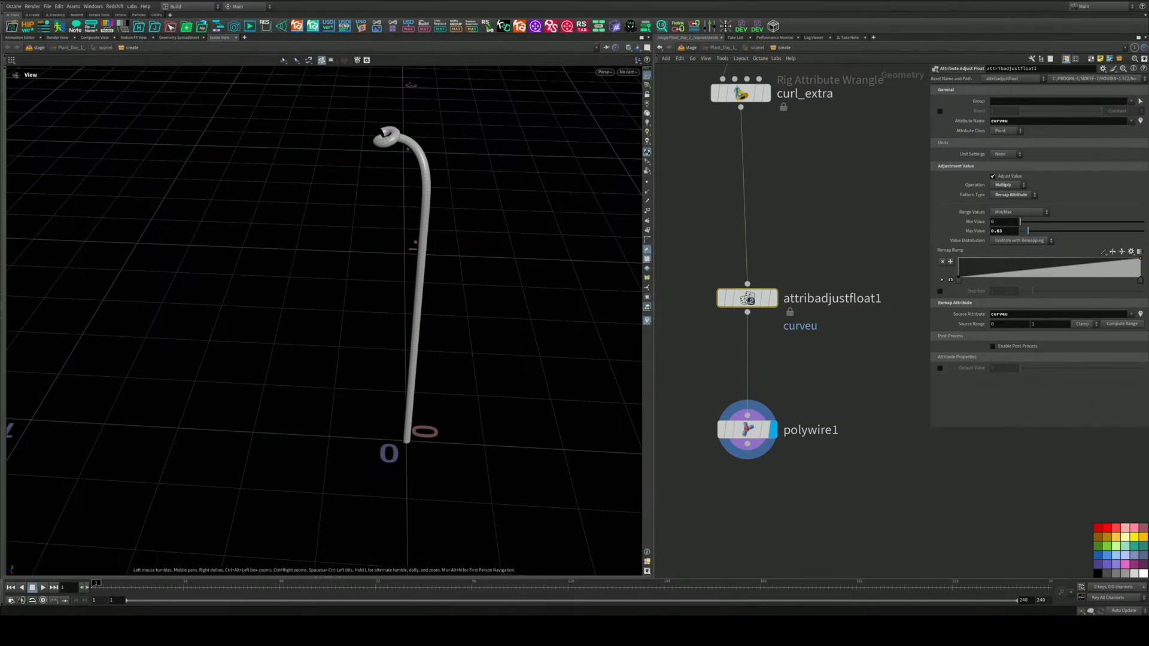
Move attribadjustfloat1 further up above polywire1 in the network
drag(0, 280, 0, 268)
middle_drag(808, 400, 795, 367)
drag(463, 346, 395, 305)
middle_drag(785, 351, 781, 340)
drag(733, 255, 732, 173)
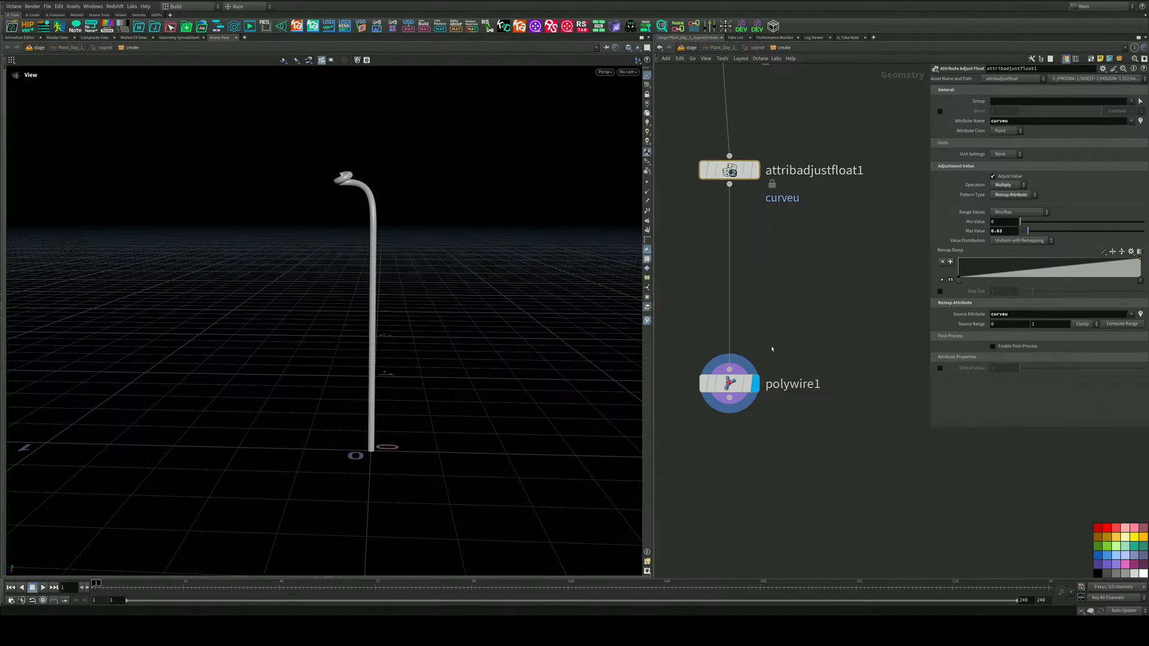
middle_drag(786, 449, 750, 300)
scroll(790, 335, down, 5)
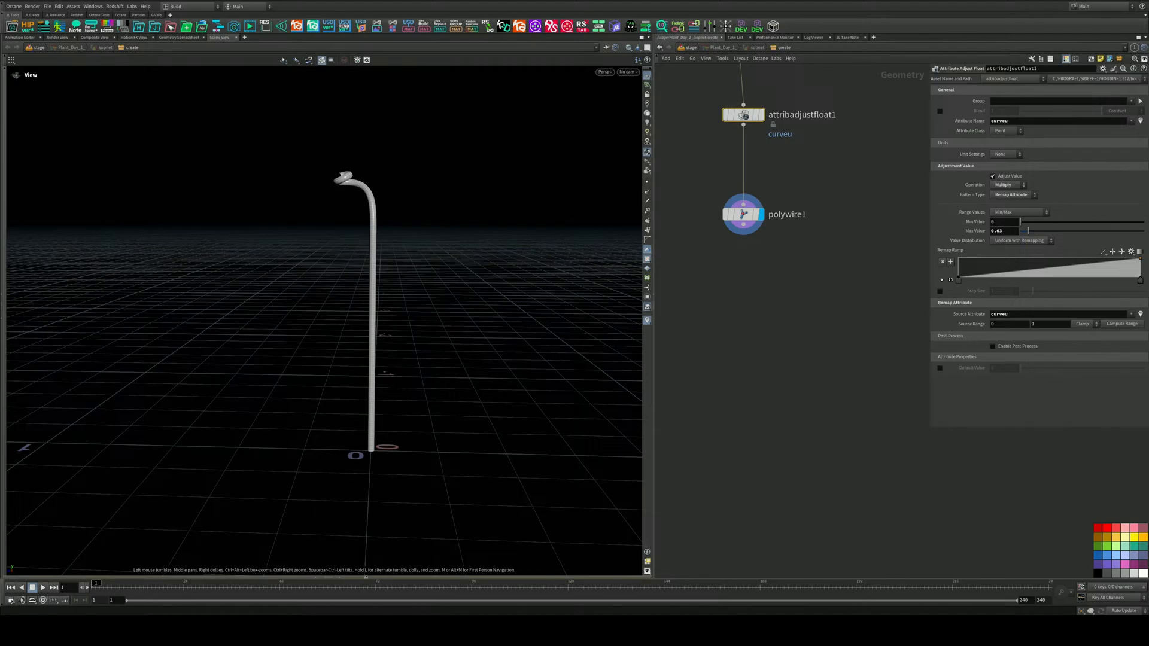
Show the plant reference images of the color palette pane beneath the viewport and resize the split
click(330, 578)
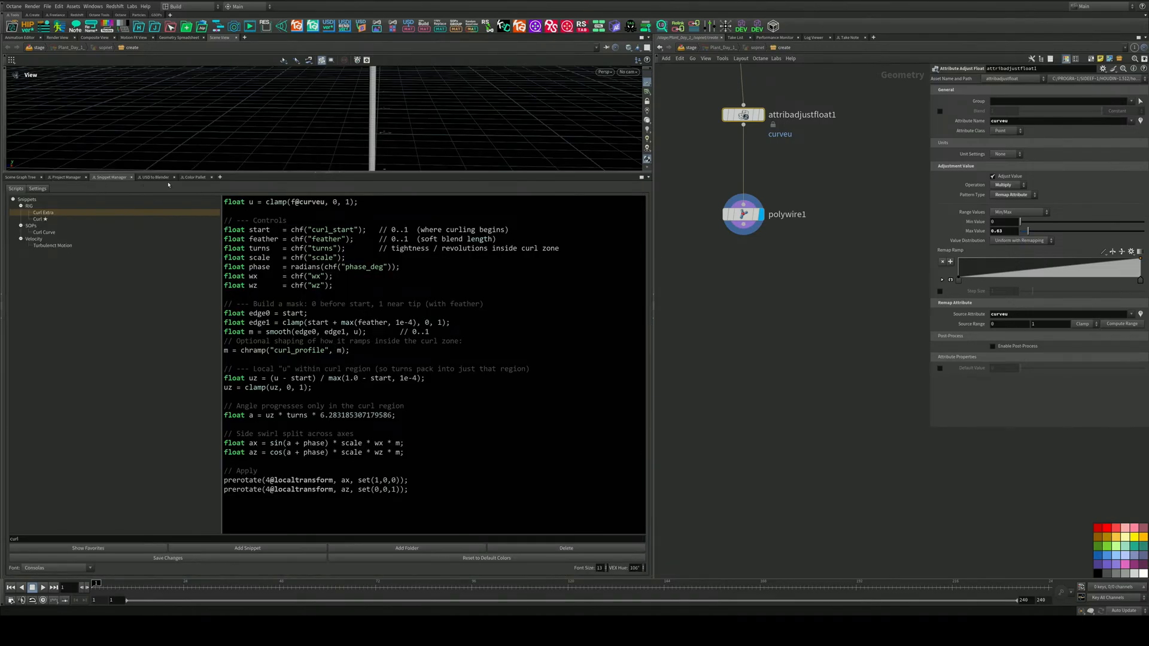
click(193, 177)
drag(341, 173, 346, 283)
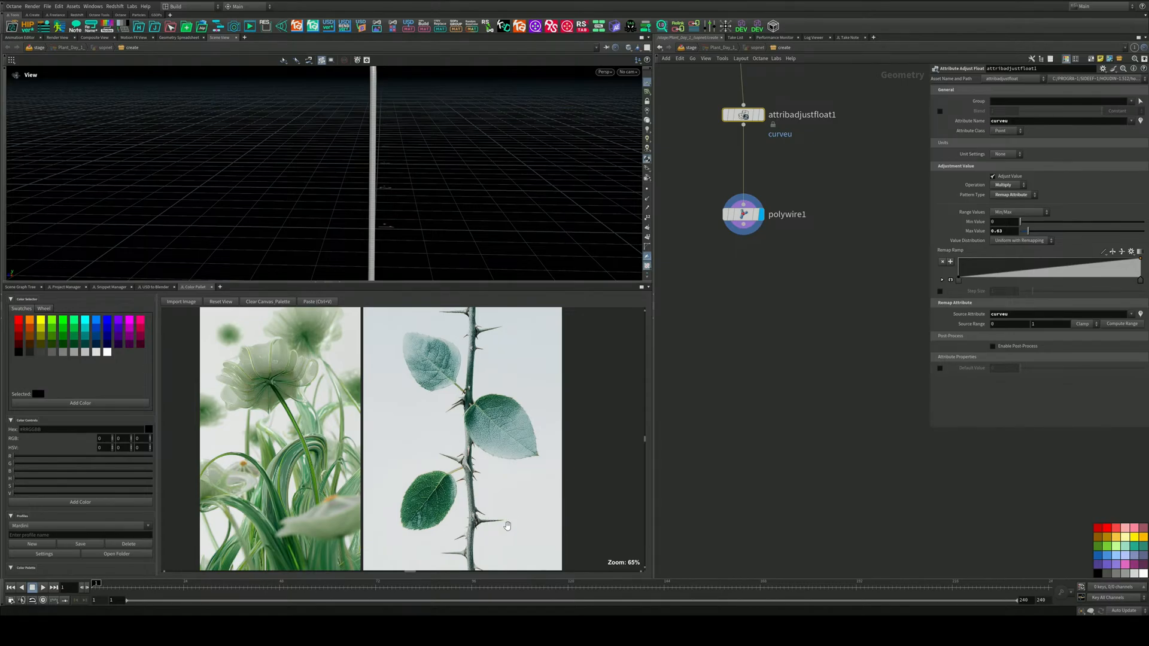
Add a Scatter node below polywire1, feed it the stem geometry and display its points
scroll(754, 388, down, 5)
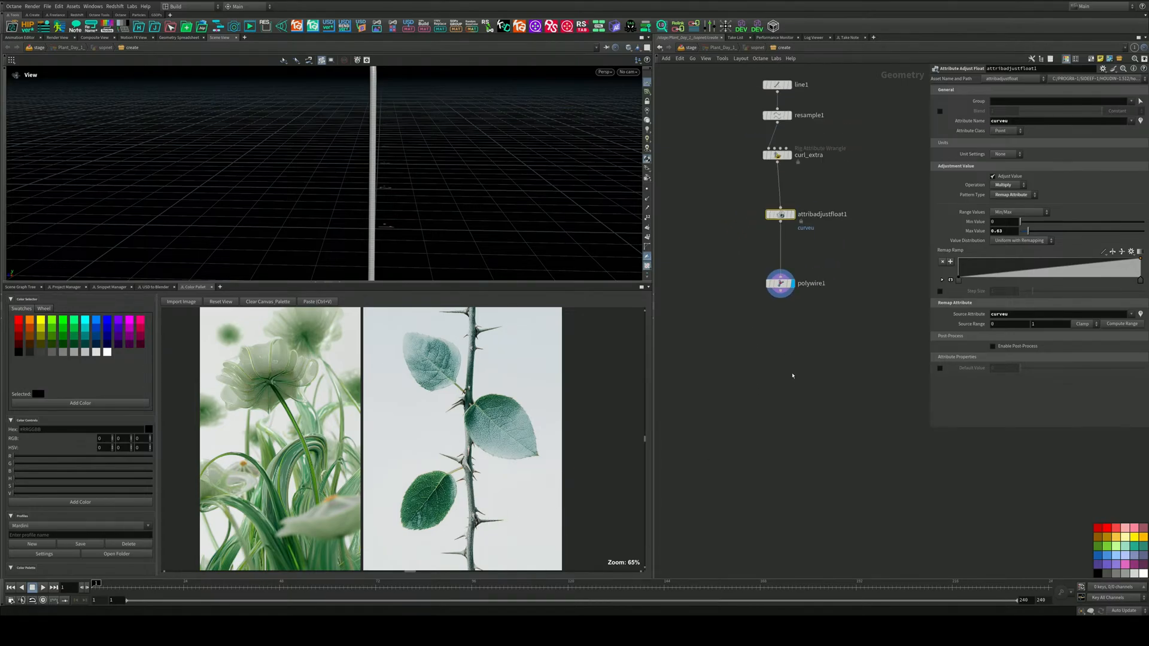
scroll(786, 386, up, 3)
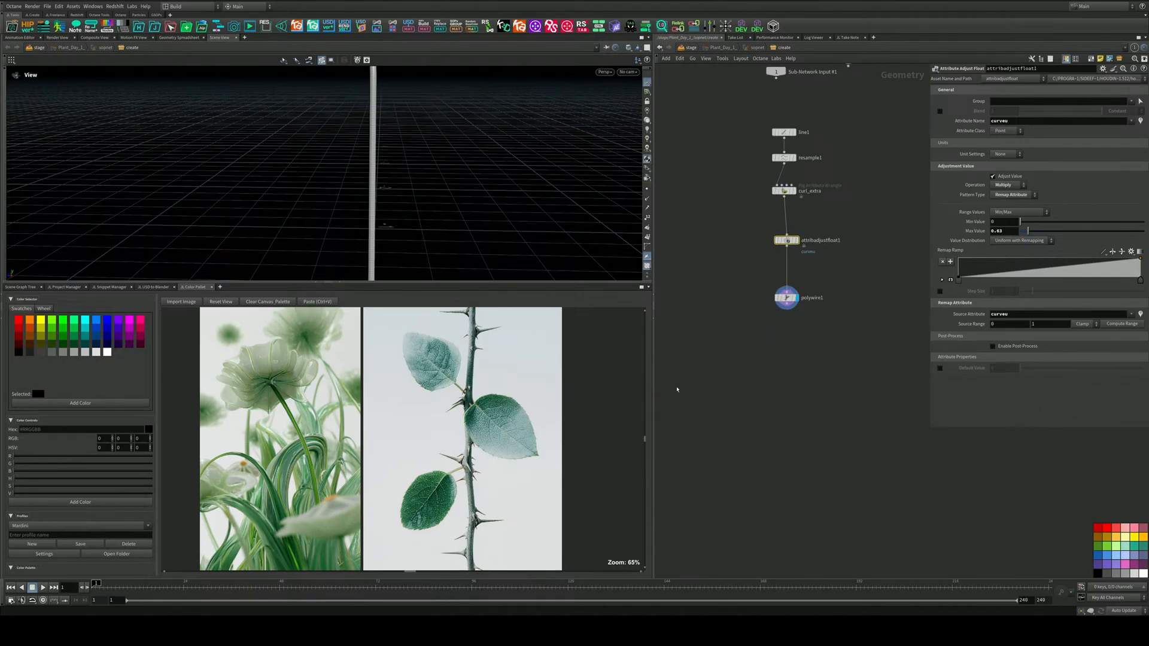
middle_drag(777, 356, 777, 316)
scroll(766, 338, up, 4)
scroll(784, 342, down, 3)
key(Tab)
text(sweep)
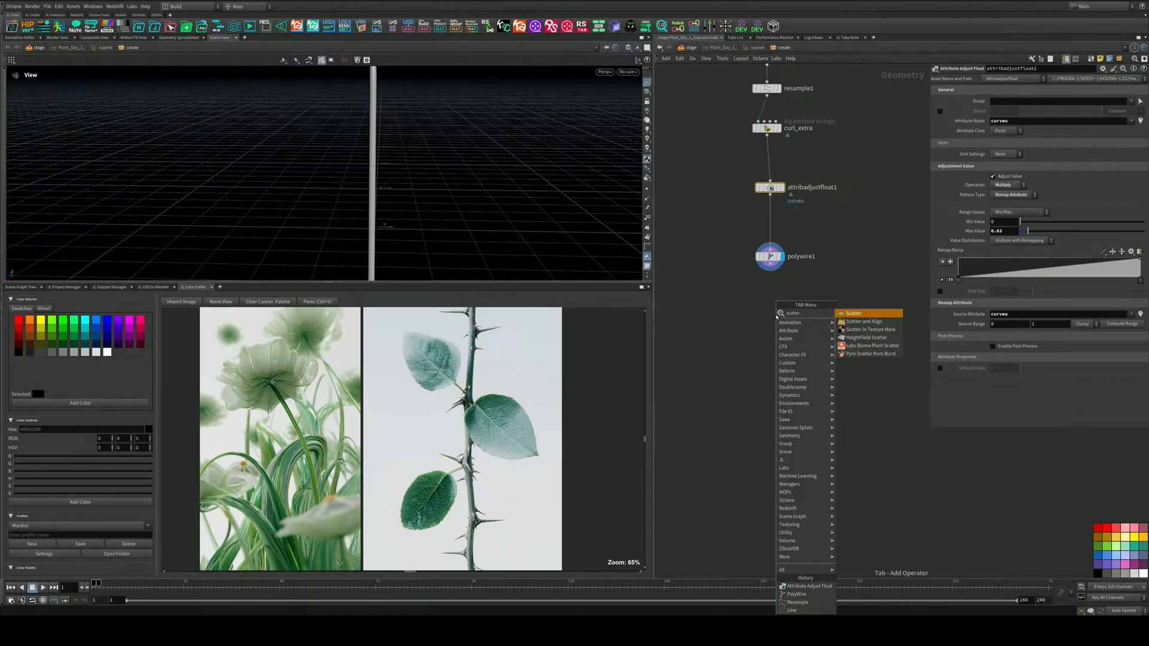
key(Return)
click(789, 348)
drag(770, 263, 787, 339)
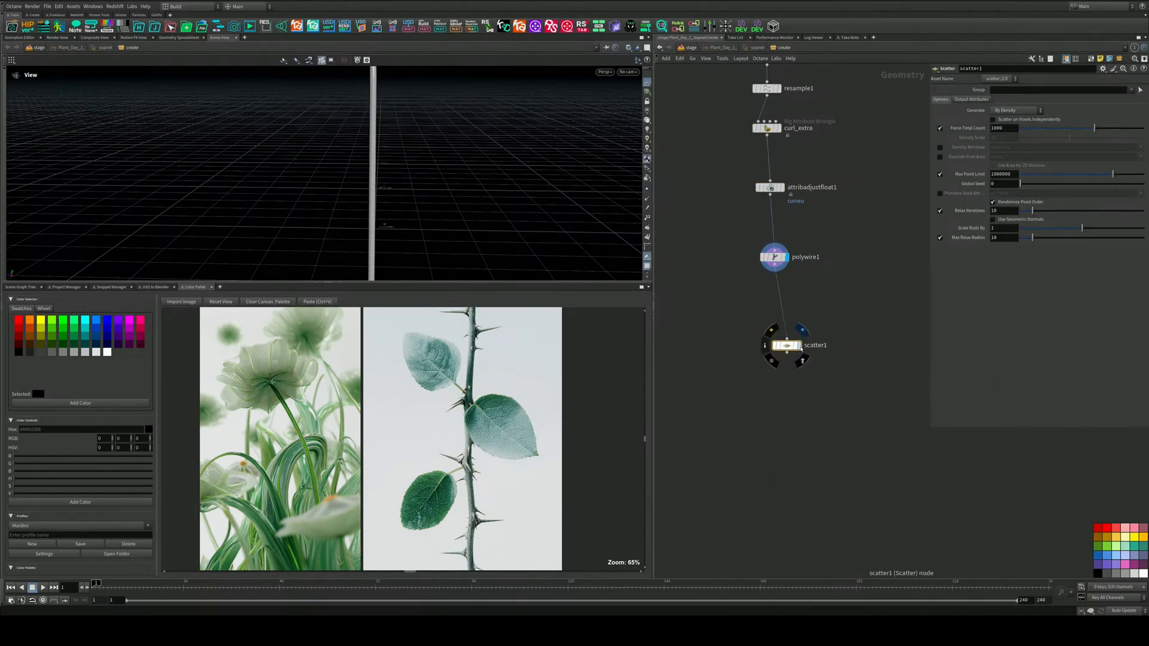
click(798, 345)
Enlarge the viewport above the reference images and lower scatter1's forced total count to 34
drag(402, 179, 448, 433)
drag(328, 205, 447, 149)
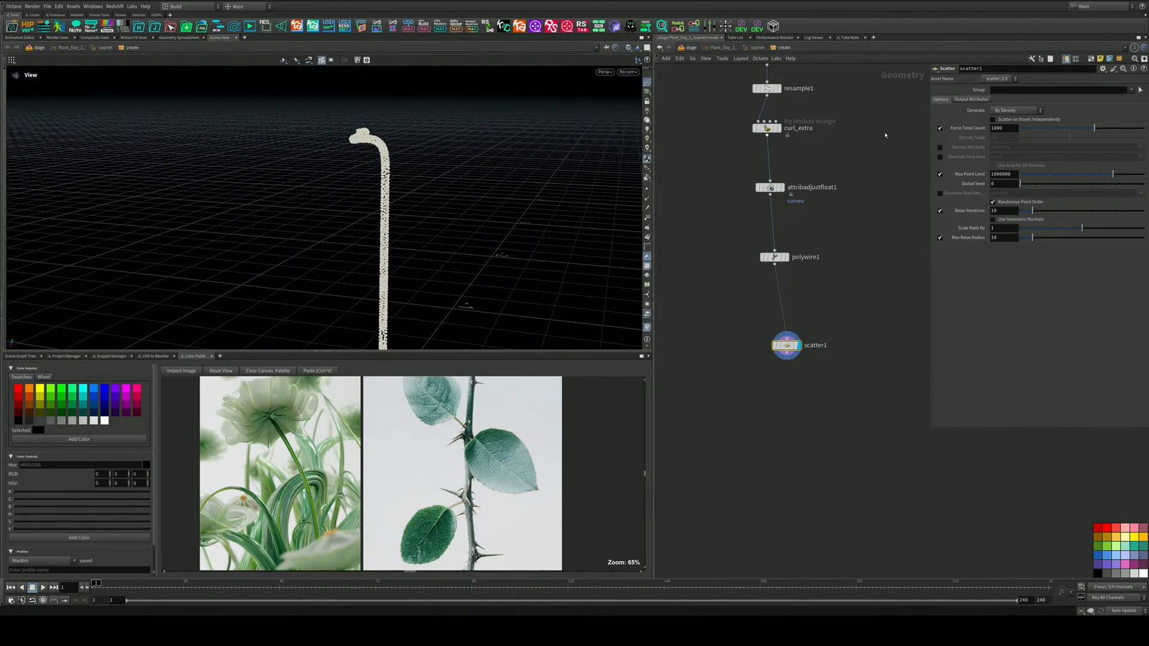
drag(1094, 128, 1059, 136)
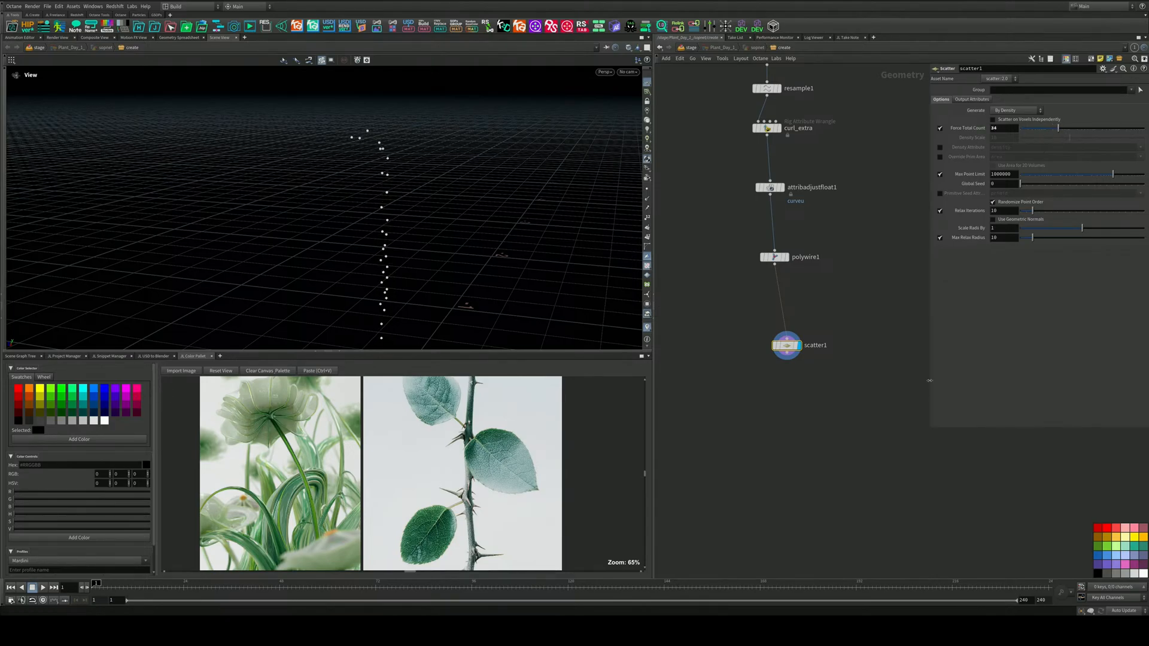
Reposition scatter1 so it sits beneath polywire1 in the network
middle_drag(798, 406, 832, 379)
middle_drag(688, 377, 673, 317)
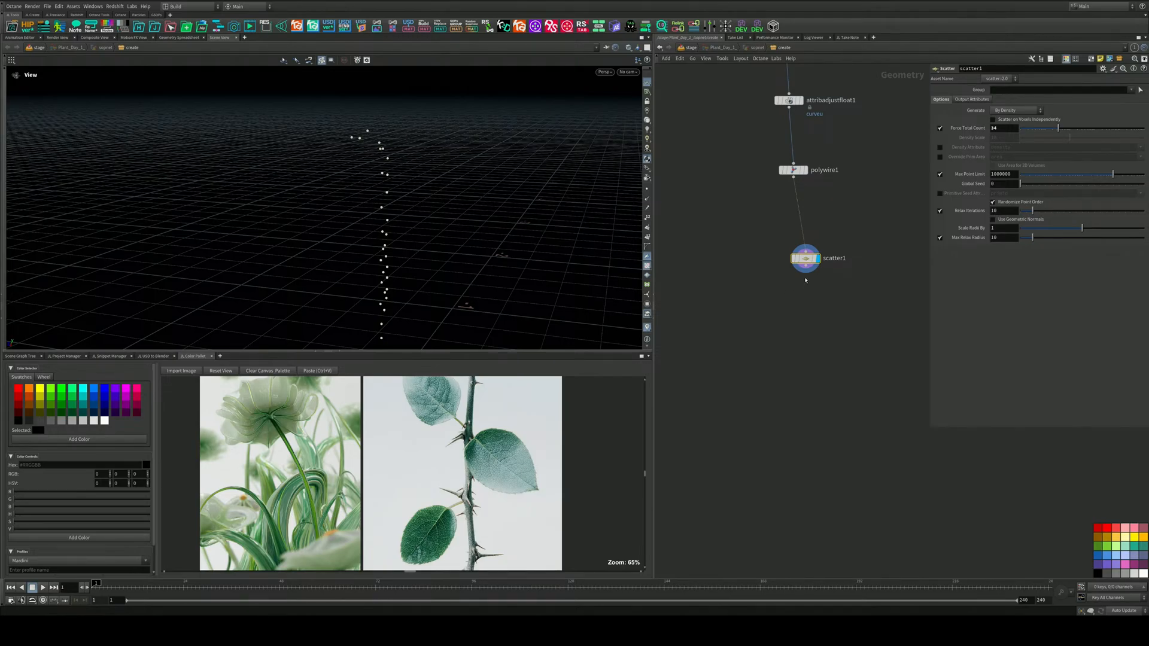
drag(805, 259, 777, 255)
middle_drag(735, 359, 739, 400)
key(Tab)
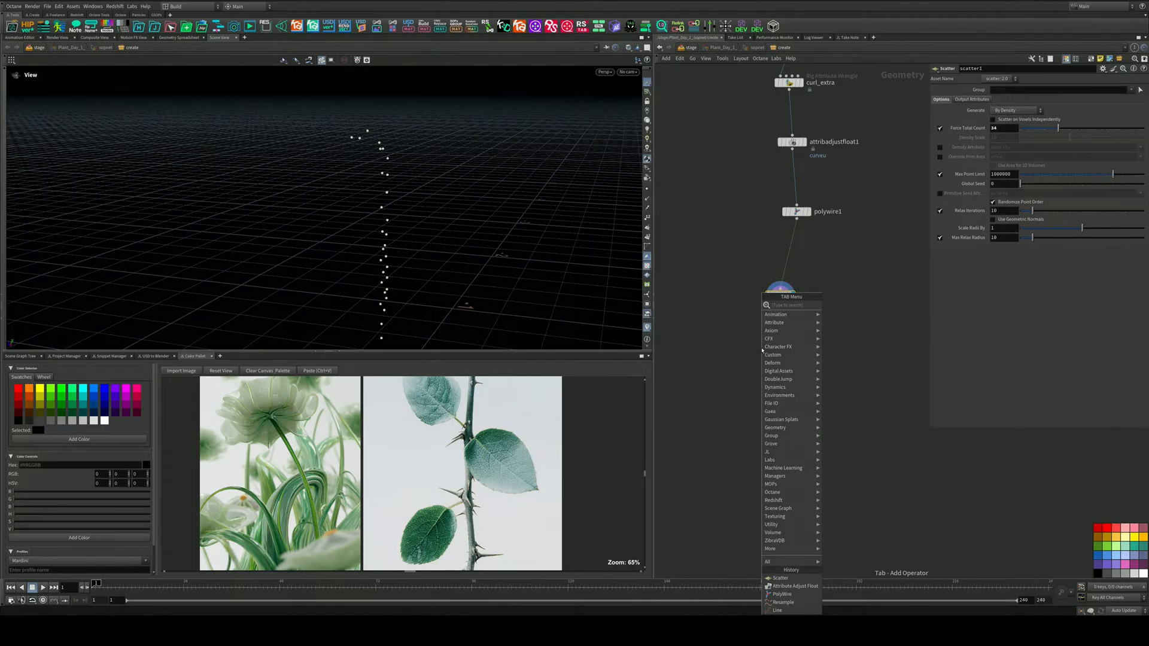
key(Escape)
drag(781, 297, 800, 304)
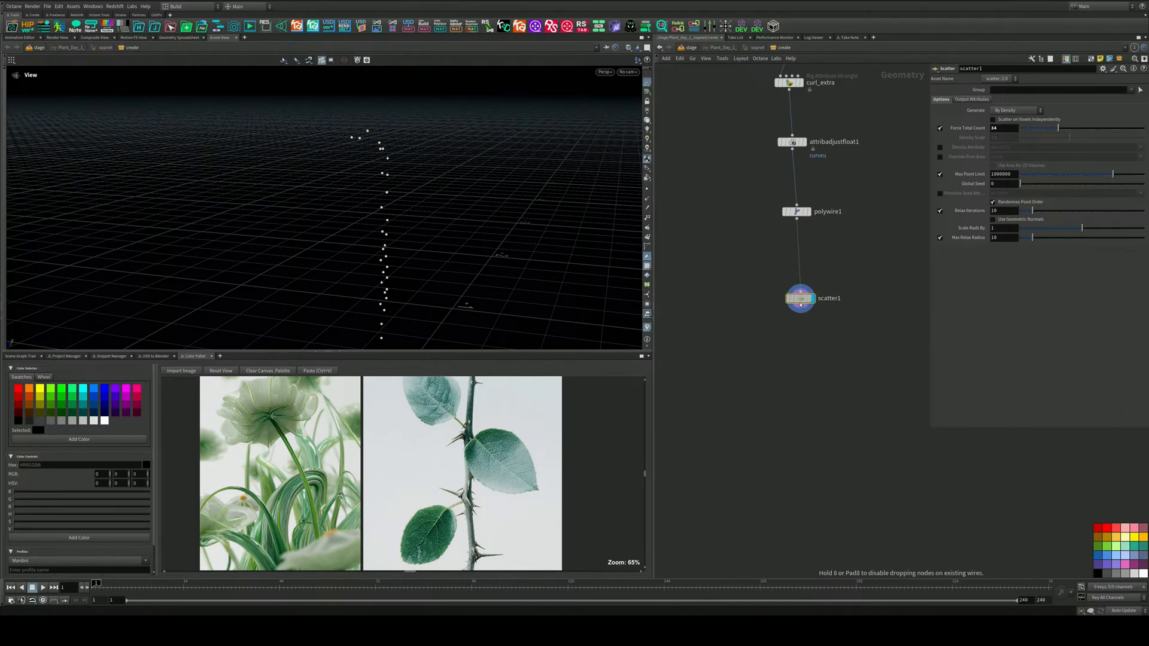
Add a Copy to Points node below scatter1 that uses the scattered points as target points
middle_drag(806, 332, 755, 333)
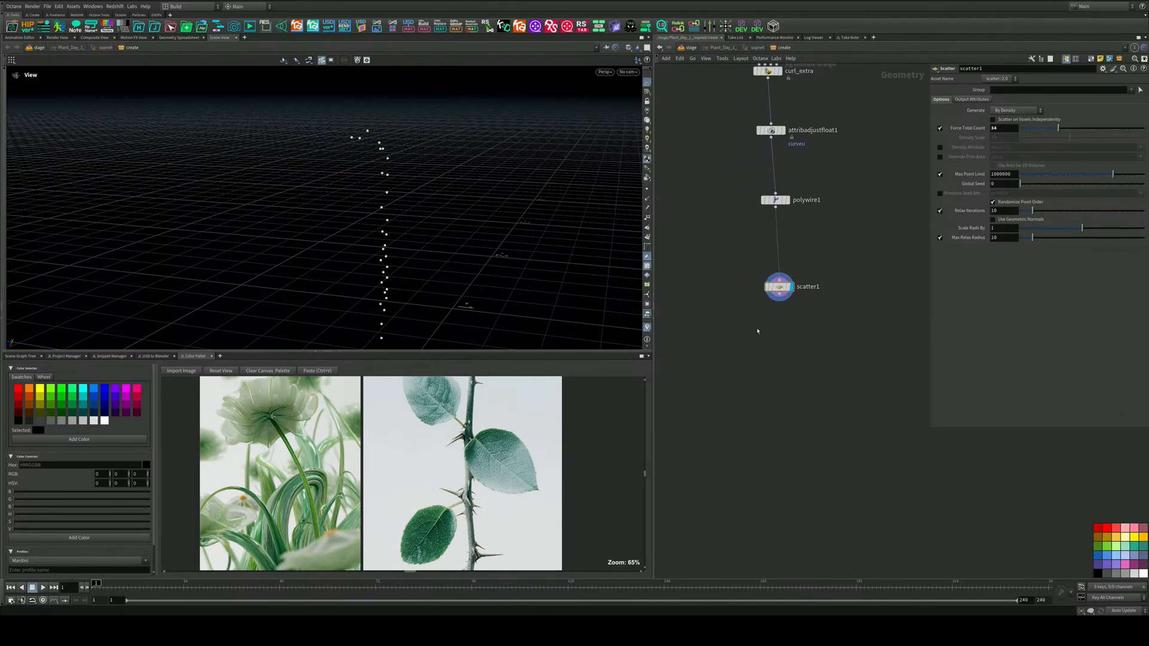
key(Tab)
text(copy)
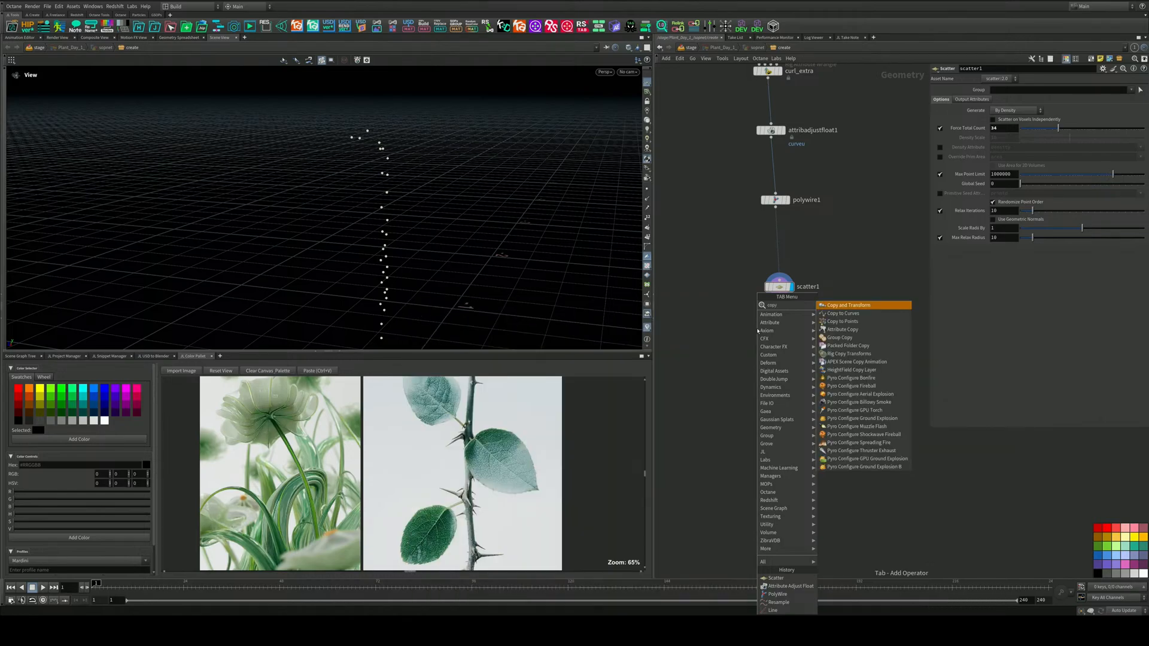
click(843, 322)
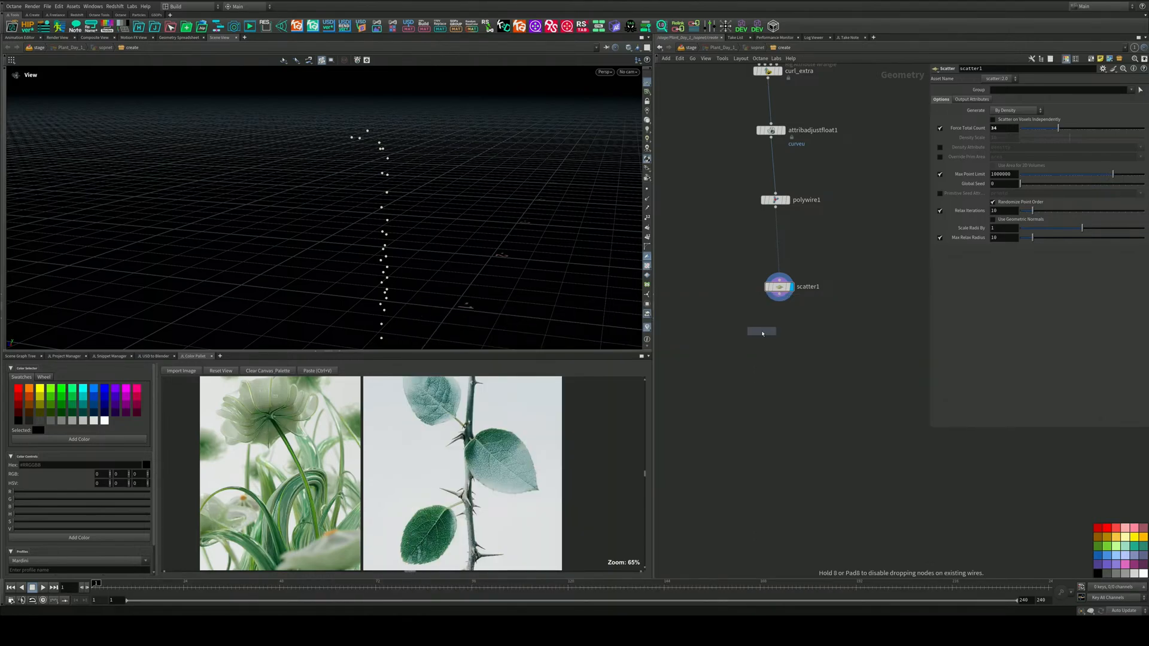
click(740, 352)
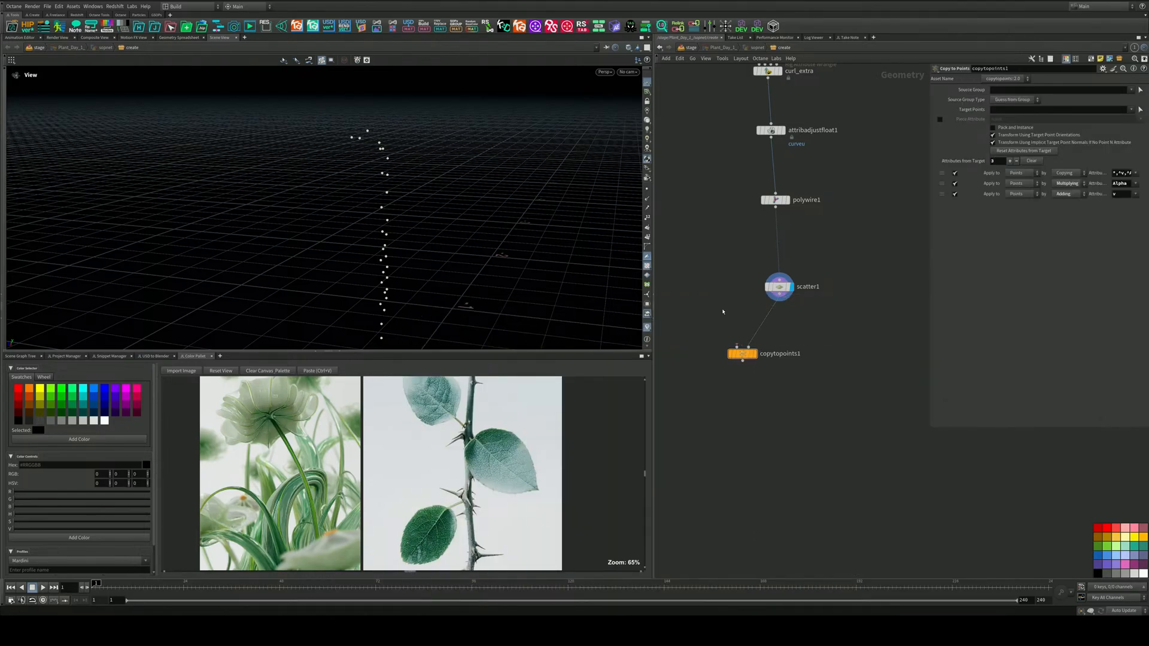
Add a second Line node, connect it as the geometry copied by copytopoints1 and display the copies
key(Tab)
text(line)
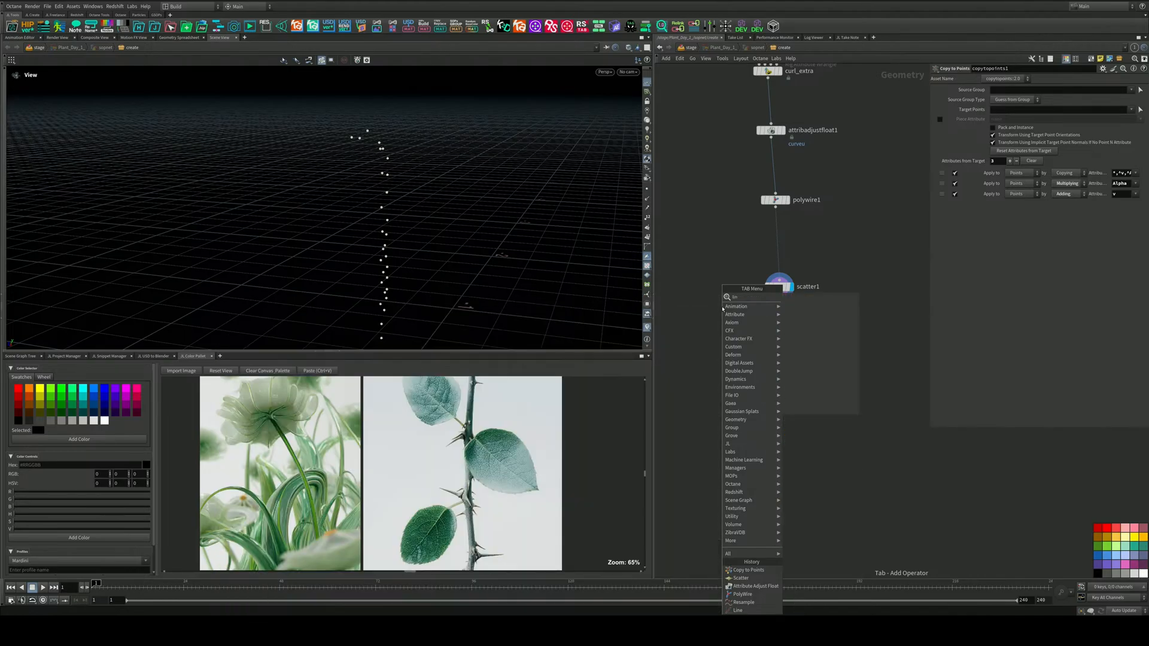
key(Return)
click(681, 268)
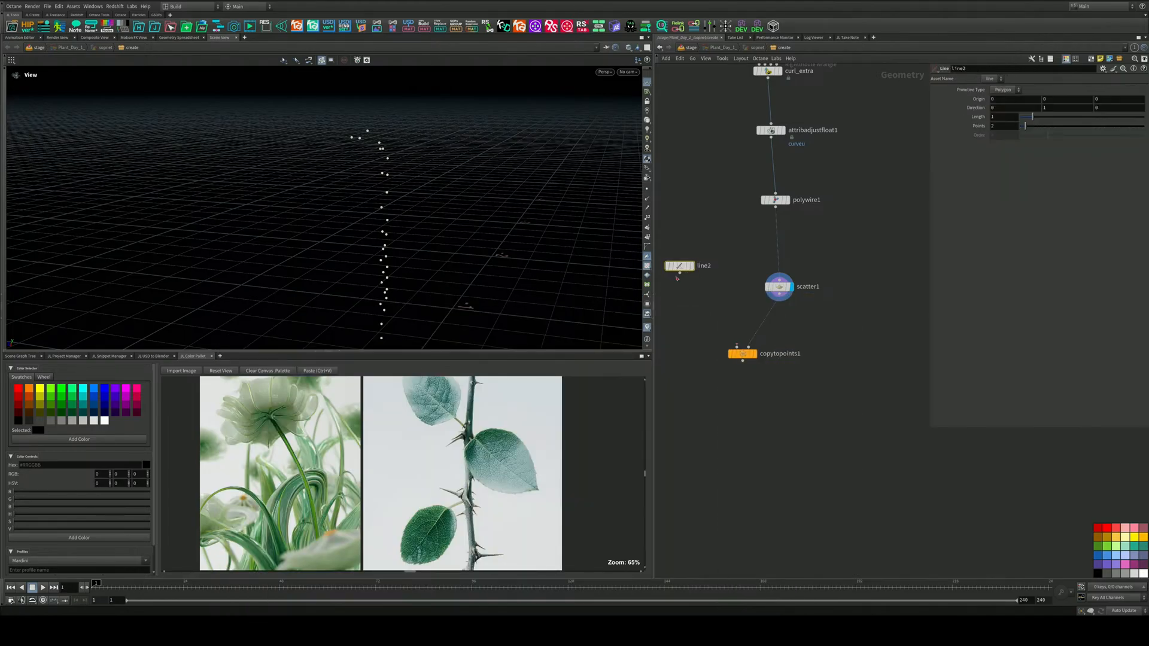
drag(680, 273, 759, 355)
click(754, 354)
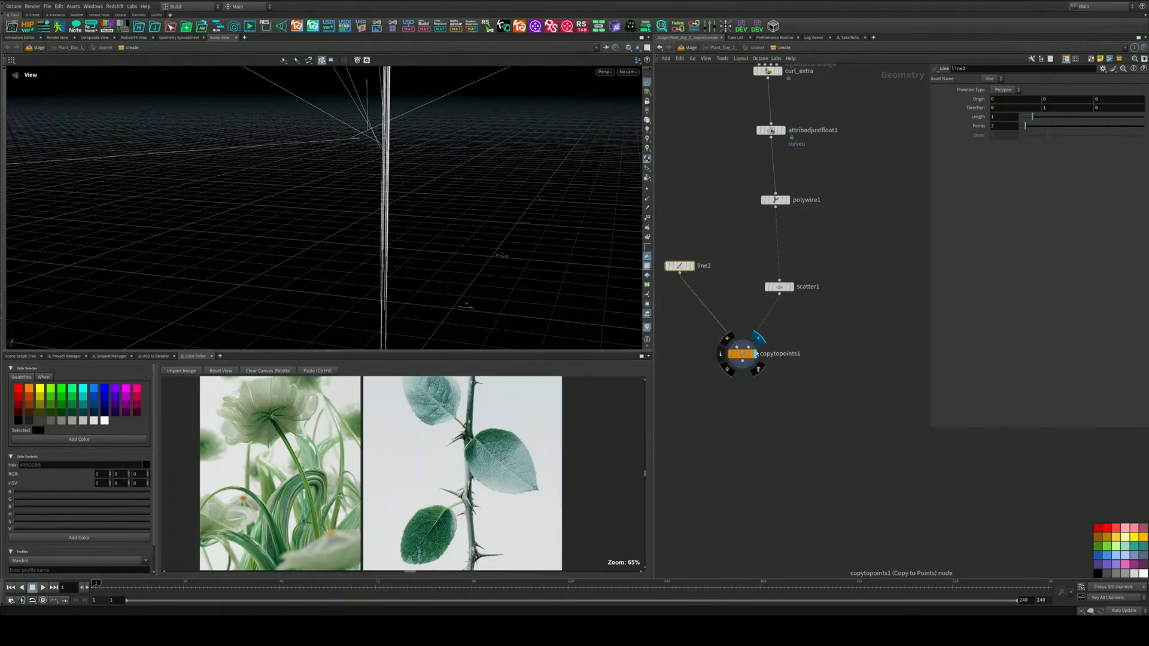
Shorten line2 to a length of 0.07
middle_drag(699, 250, 791, 283)
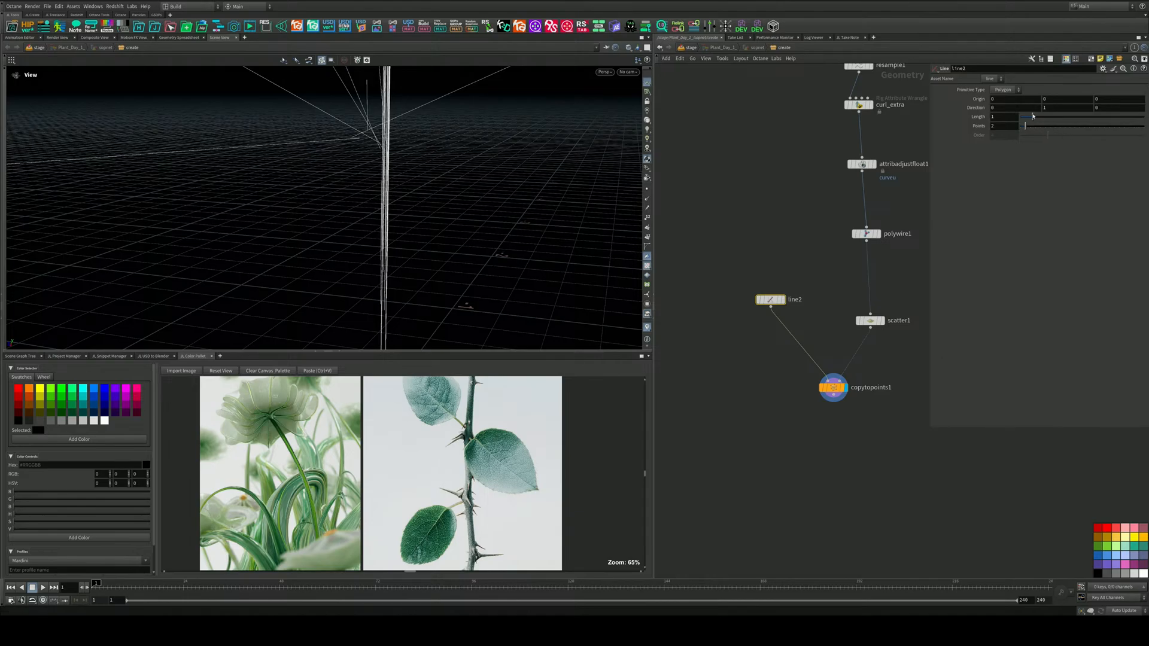
drag(1032, 117, 1022, 122)
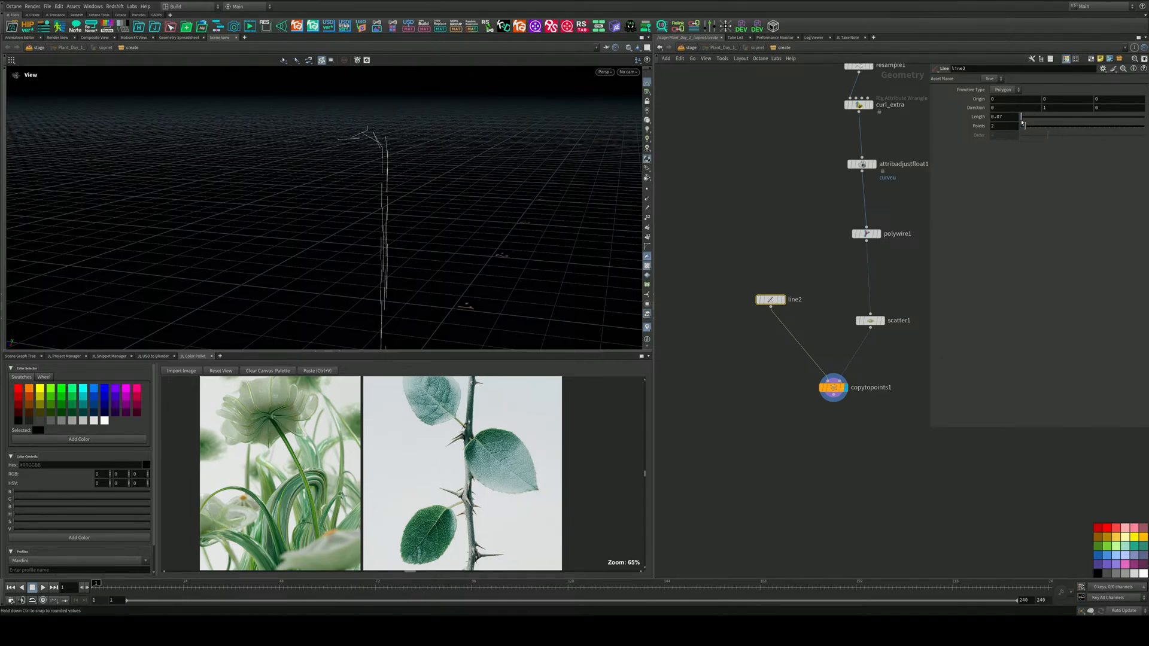
Move scatter1 up closer beneath polywire1 in the network and look over the copied lines along the stem
middle_drag(835, 242, 708, 222)
scroll(738, 257, up, 3)
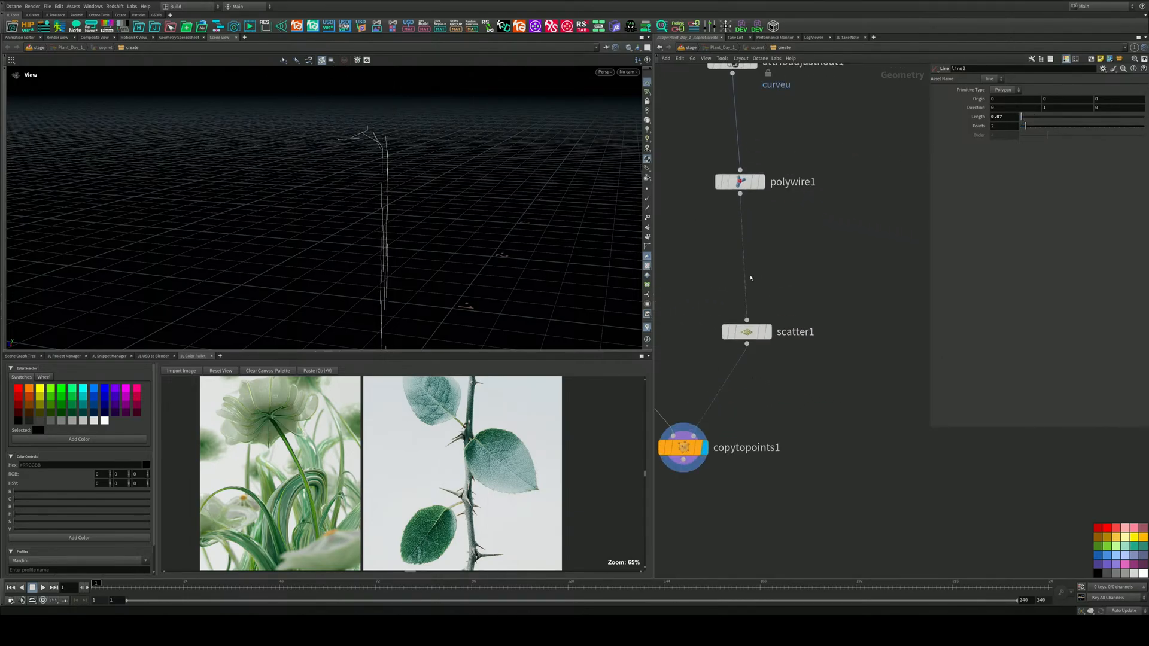
middle_drag(739, 257, 816, 219)
drag(820, 297, 820, 232)
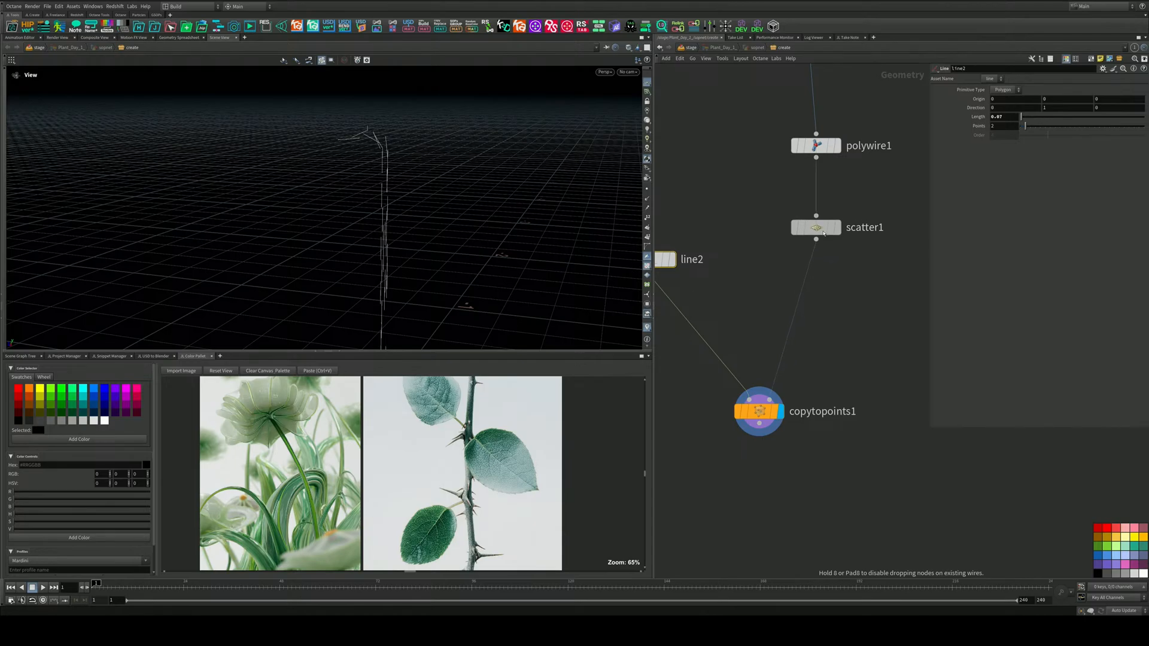
drag(390, 266, 461, 280)
middle_drag(462, 280, 410, 185)
drag(411, 185, 568, 229)
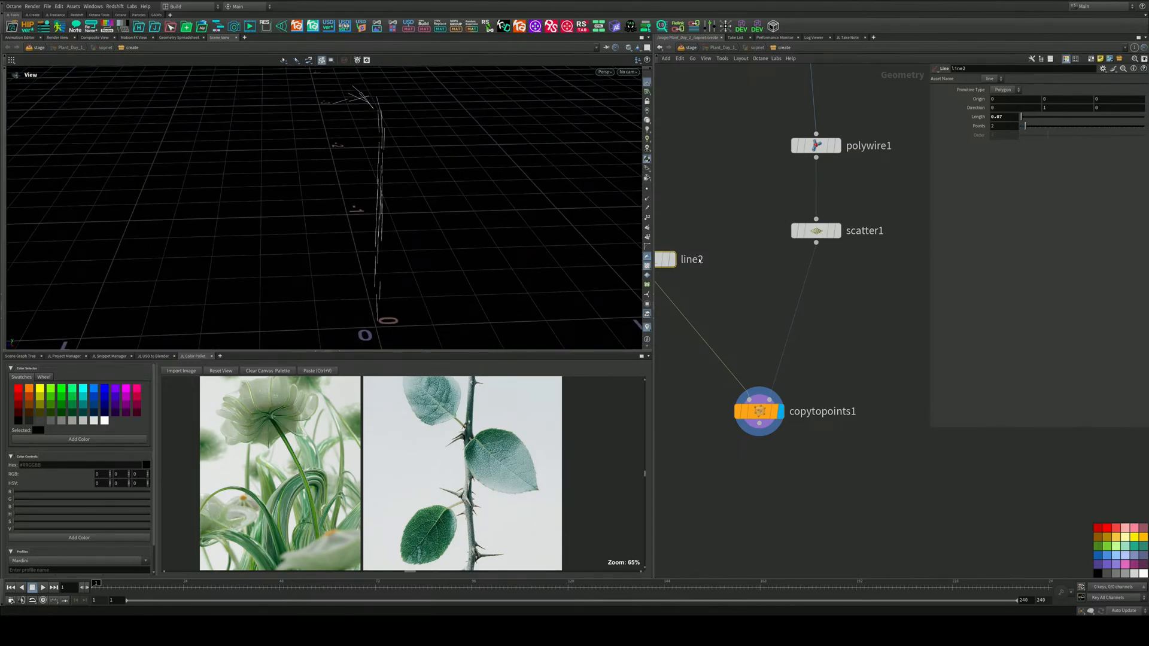
Set line2's direction to 1, 0, 0 and keep its primitive type as Polygon
middle_drag(703, 260, 751, 282)
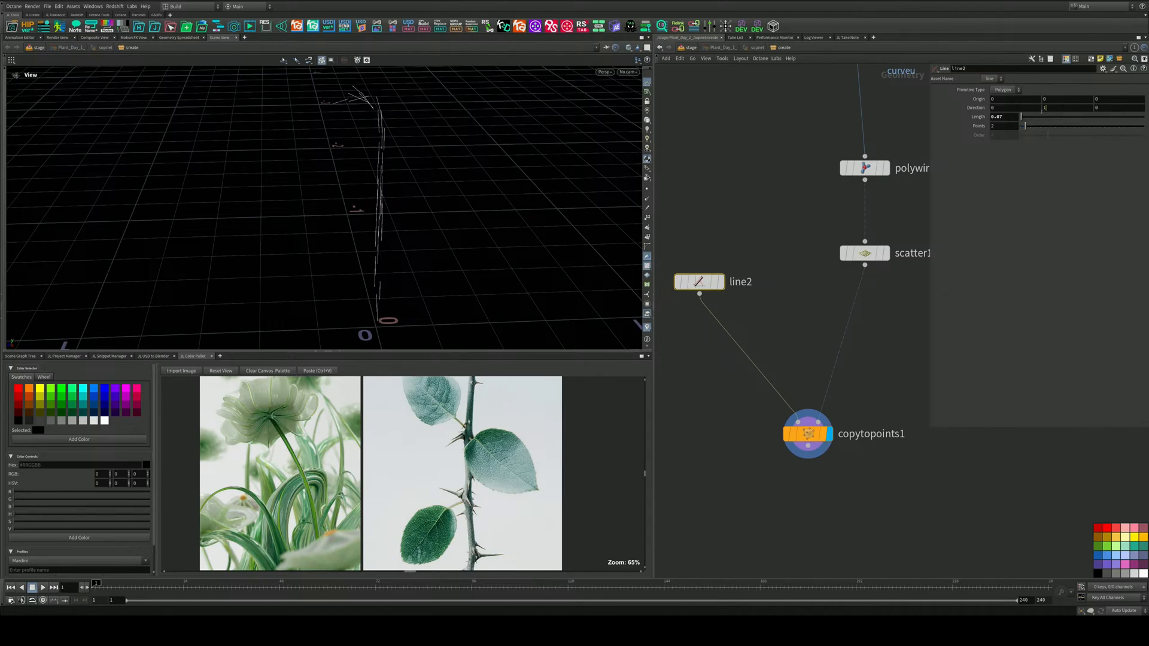
click(1045, 108)
drag(1004, 109, 978, 113)
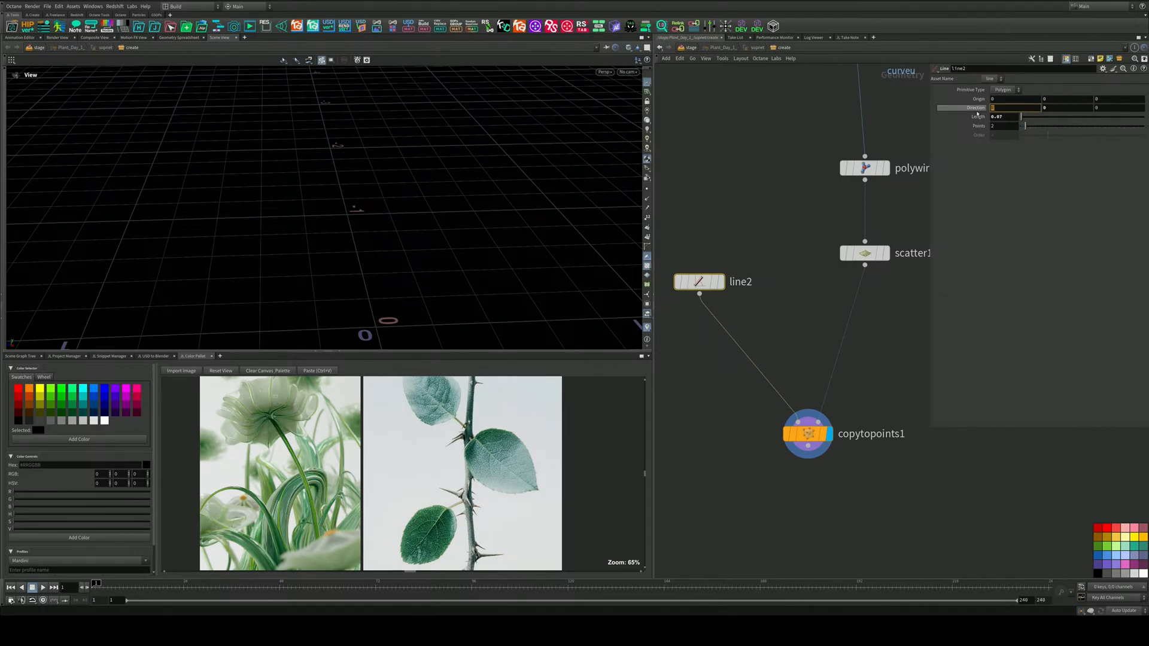
text(1)
key(Return)
drag(305, 180, 473, 188)
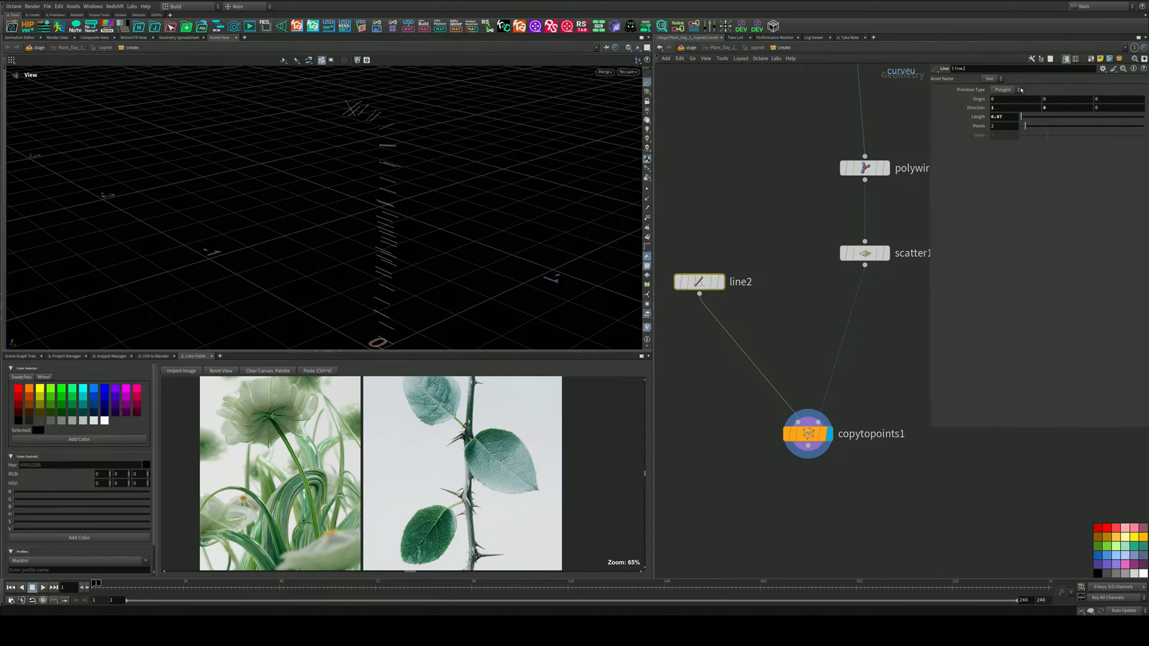
click(1009, 90)
click(1009, 95)
Insert an Attribute Wrangle node between scatter1 and copytopoints1
middle_drag(881, 286, 830, 297)
key(Tab)
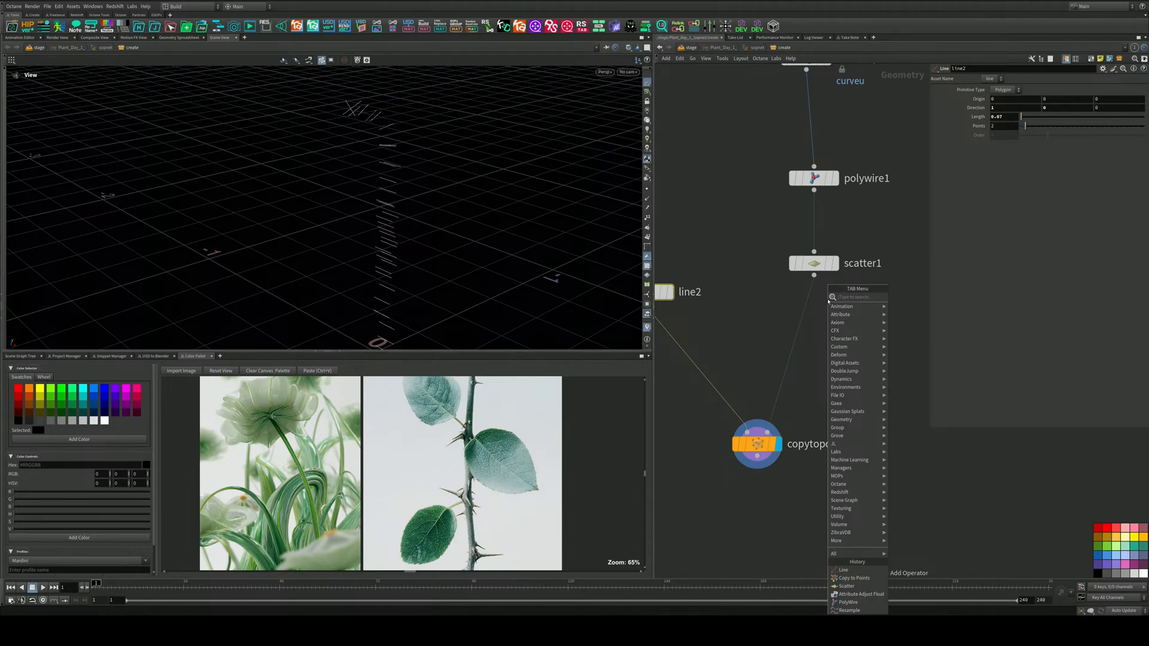
text(aw)
key(Return)
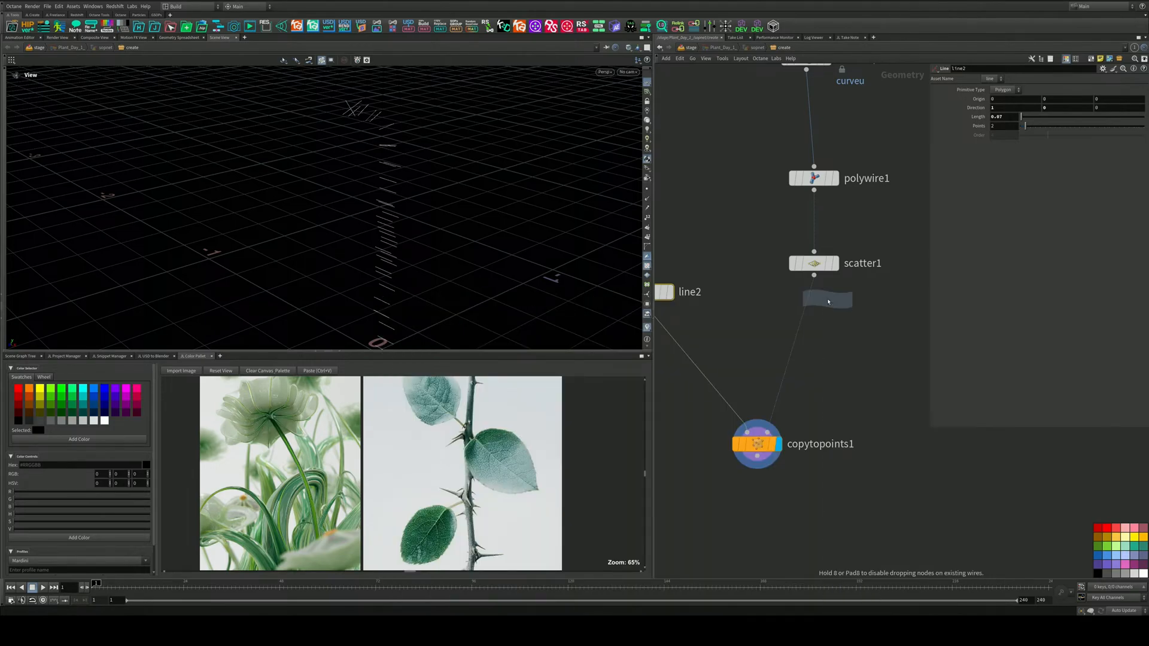
click(784, 342)
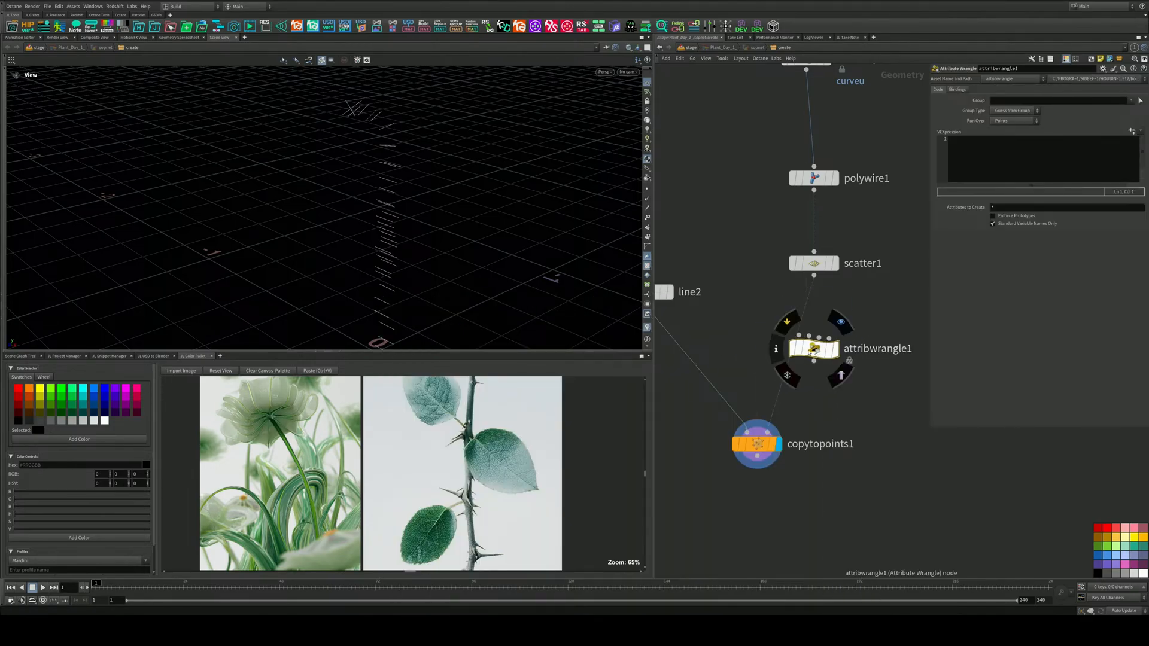
Try the expression @N = @P; in attribwrangle1 and clear it again
click(974, 154)
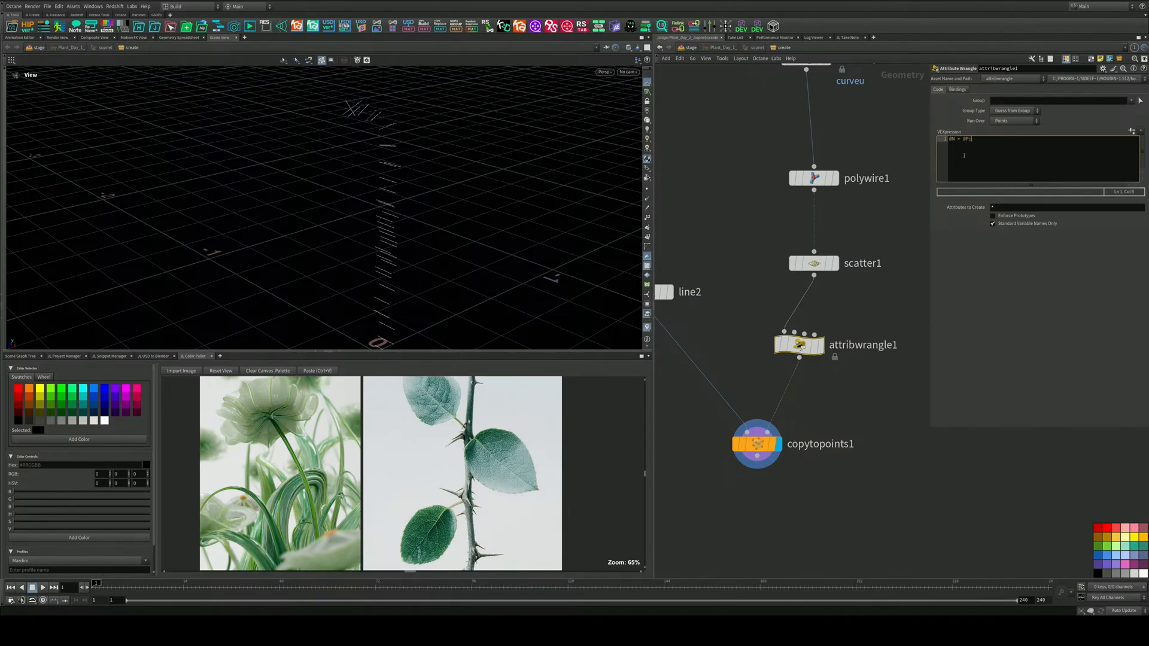
click(967, 282)
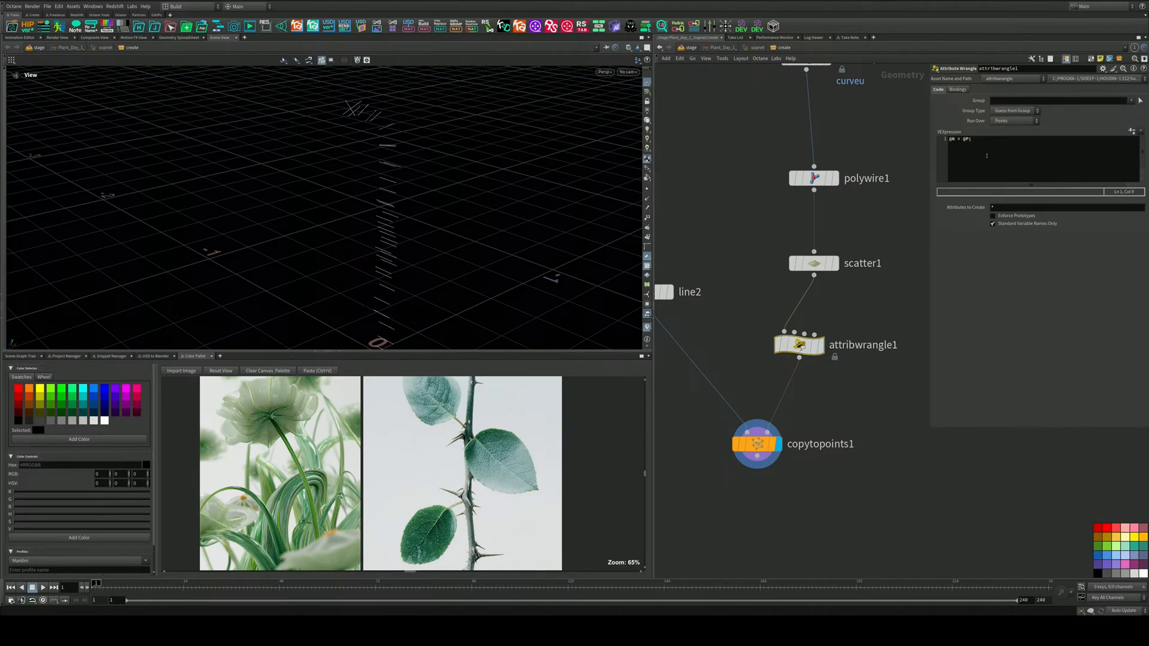
drag(987, 155, 920, 134)
key(Right)
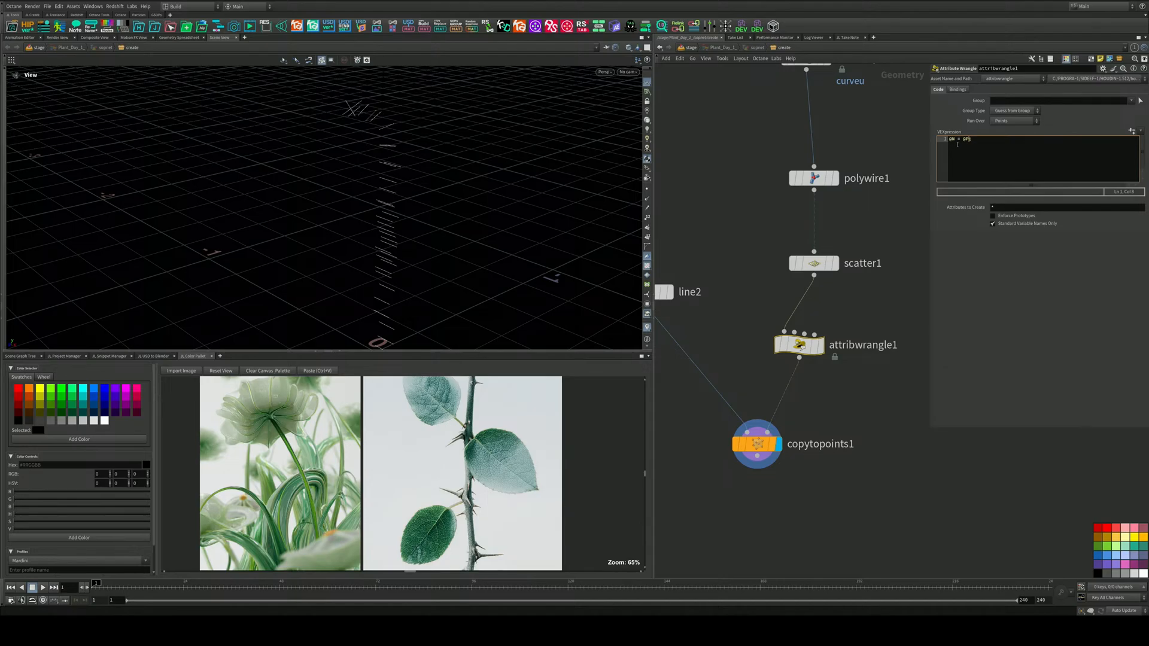
drag(976, 140, 919, 144)
key(BackSpace)
Insert a Normal node between scatter1 and attribwrangle1
middle_drag(836, 399, 832, 347)
key(Tab)
text(nom)
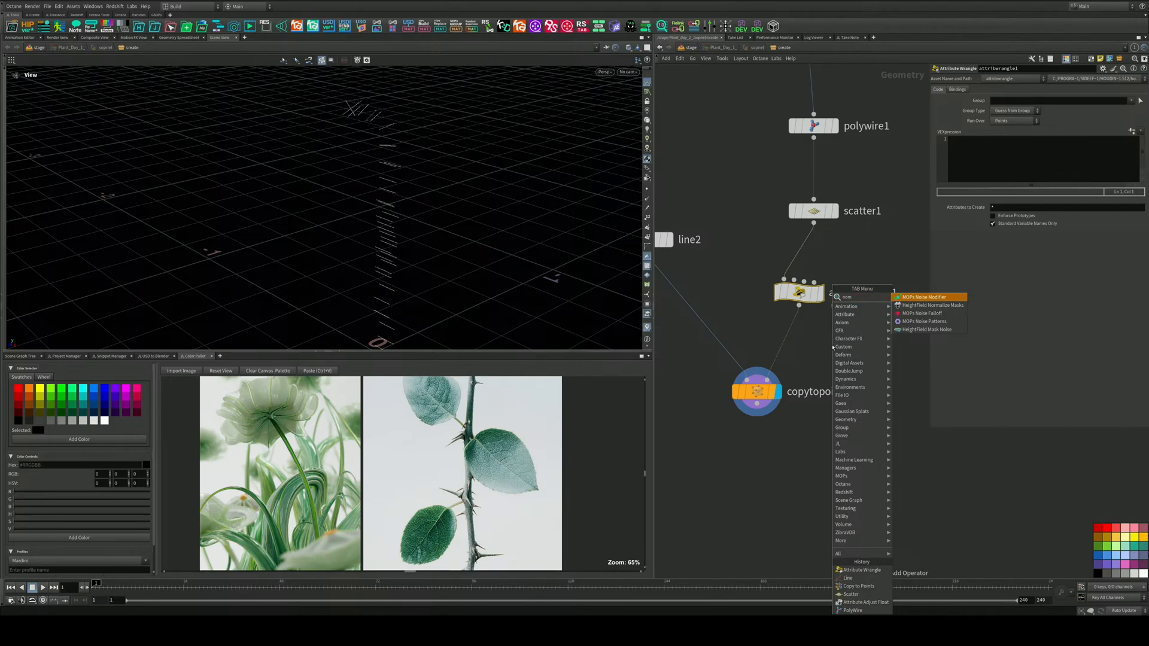
key(BackSpace)
text(rma)
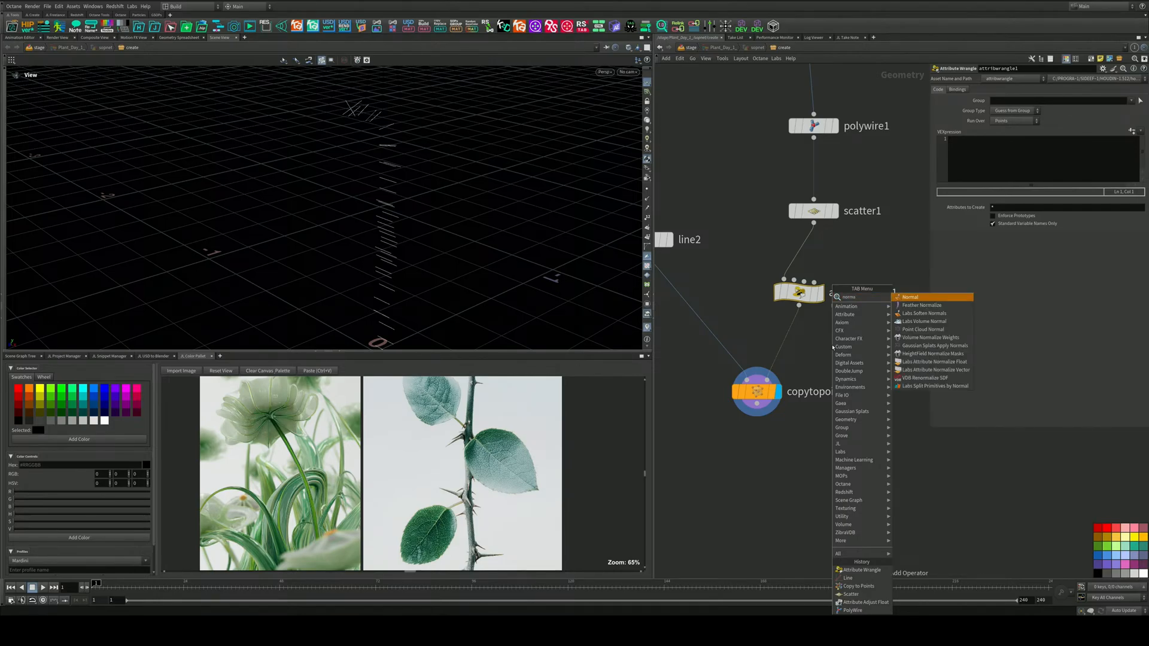
key(Return)
click(815, 255)
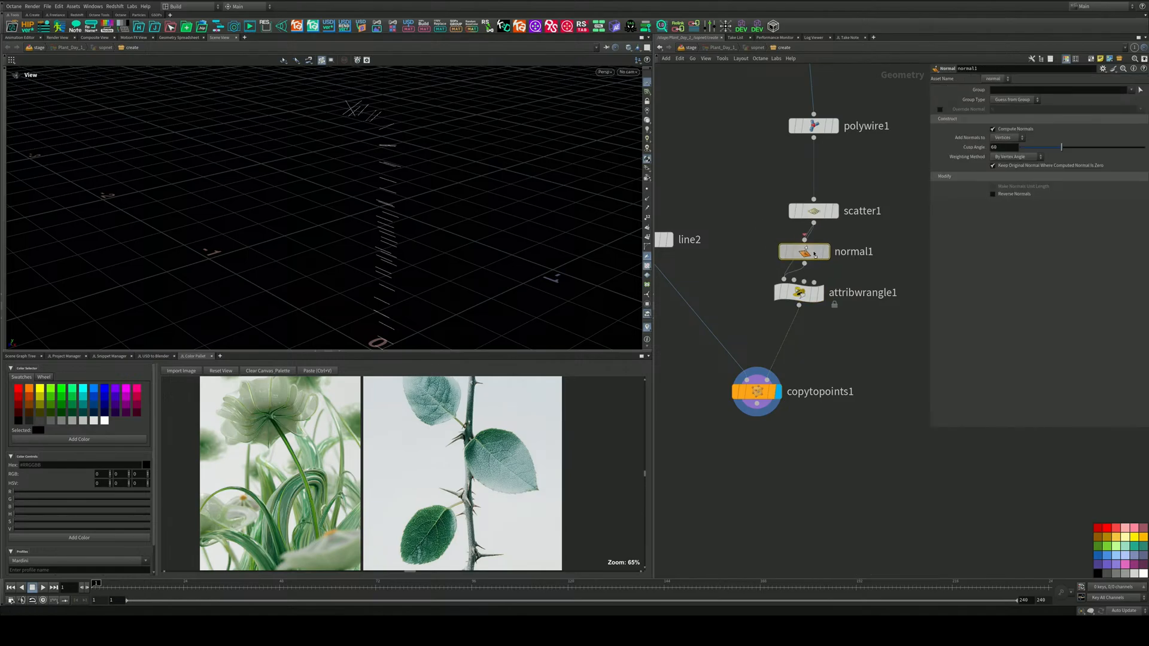
Space normal1 and attribwrangle1 apart in the network and select copytopoints1 to show its parameters
drag(814, 254, 809, 263)
drag(802, 313, 807, 331)
middle_drag(813, 382, 835, 333)
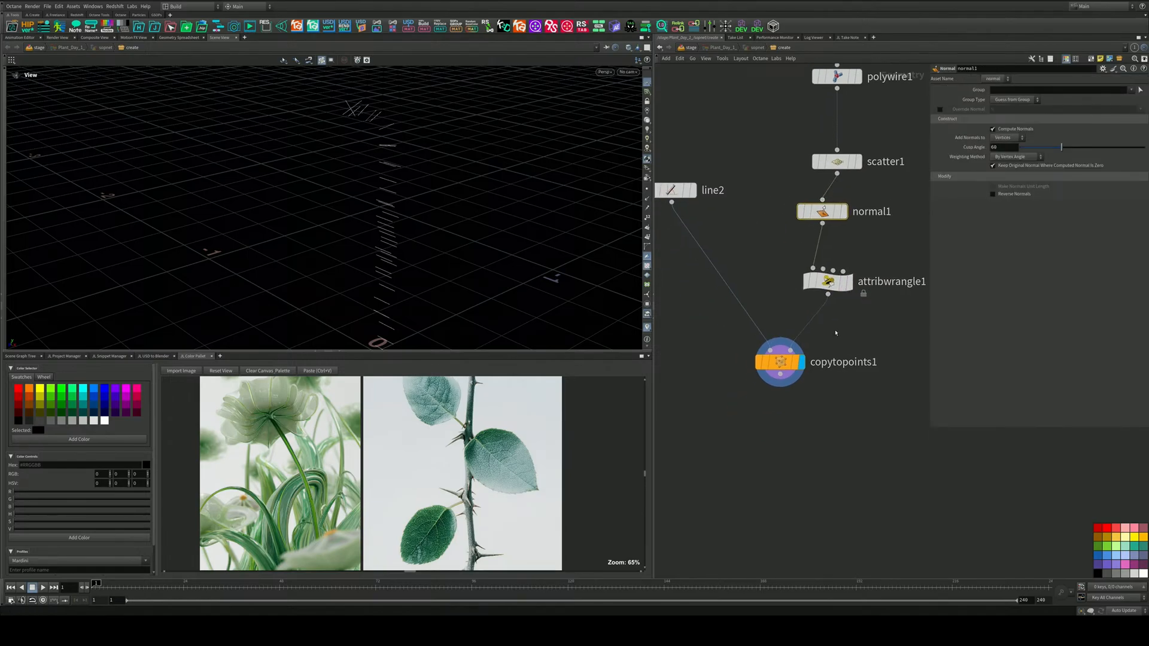
drag(835, 332, 731, 422)
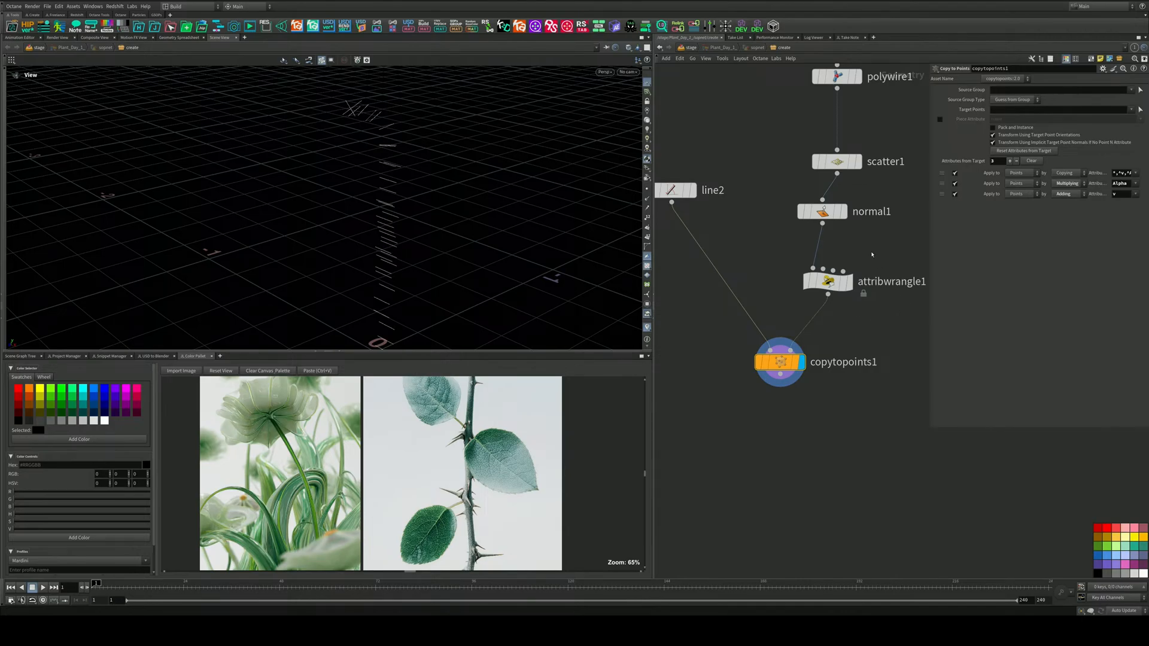
Move line2 down in the network so it sits beside attribwrangle1
middle_drag(872, 254, 820, 334)
scroll(825, 286, down, 2)
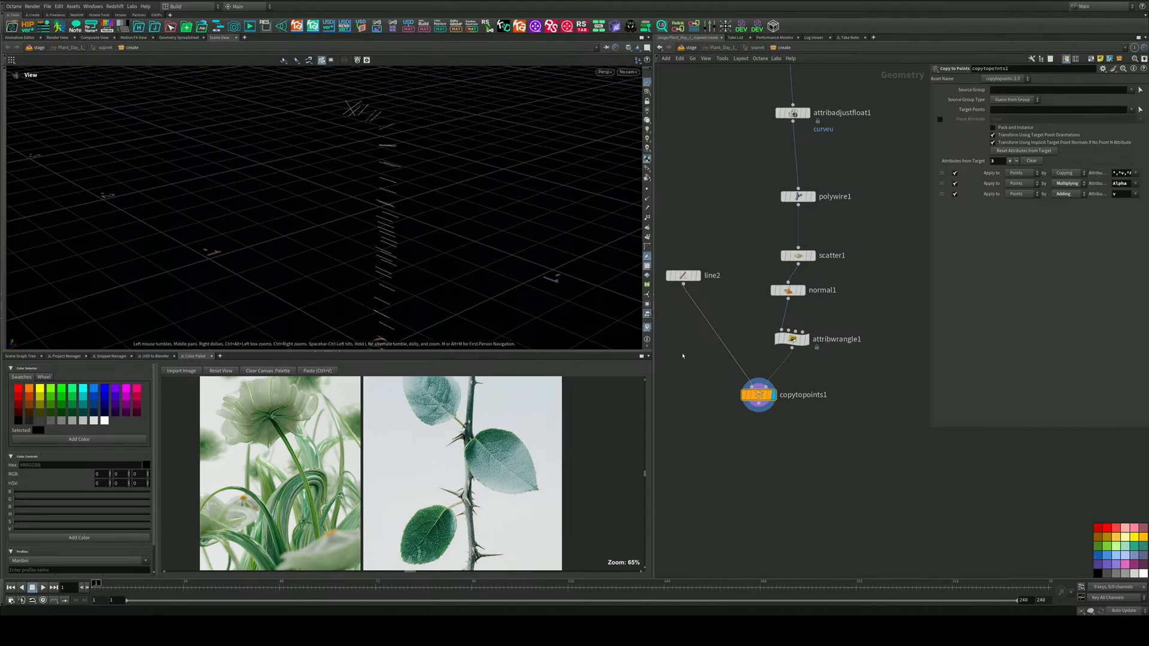
middle_drag(736, 297, 745, 332)
drag(697, 314, 705, 383)
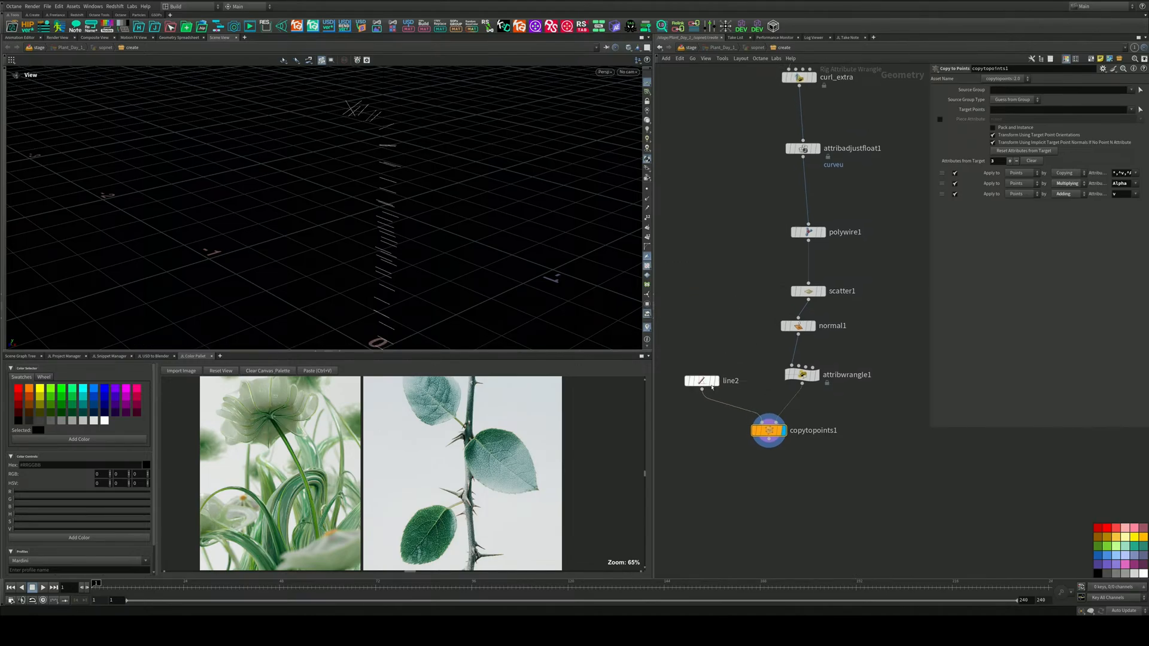
Line up normal1 and attribwrangle1 directly beneath scatter1 in the network
scroll(821, 407, down, 5)
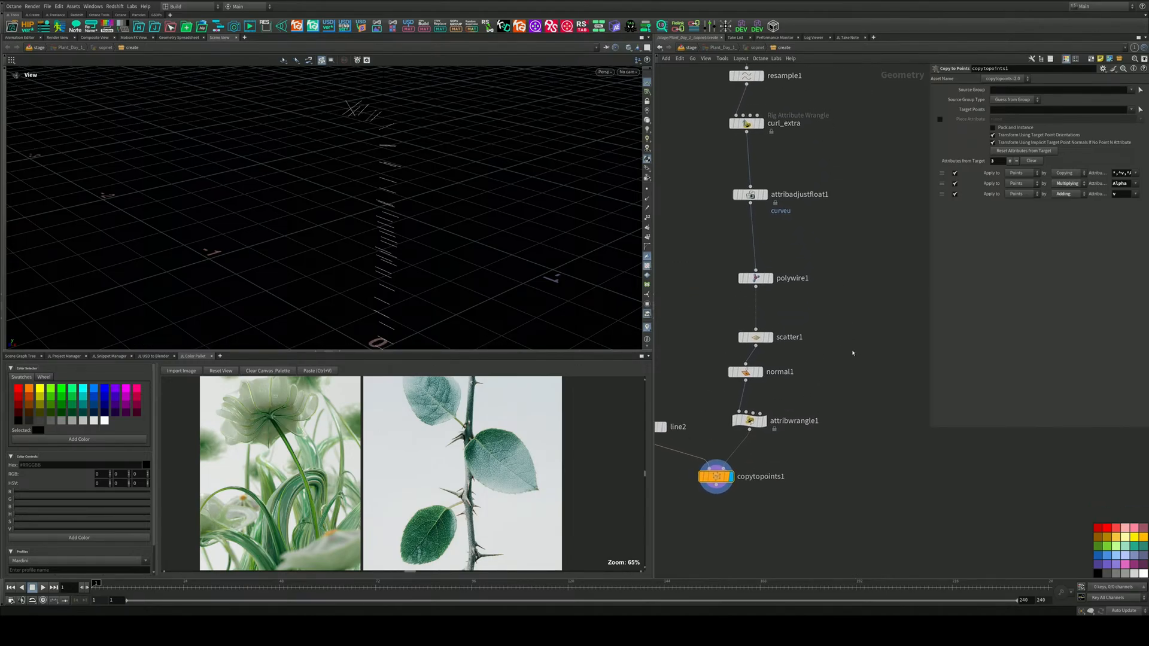
middle_drag(864, 293, 863, 325)
scroll(864, 318, up, 4)
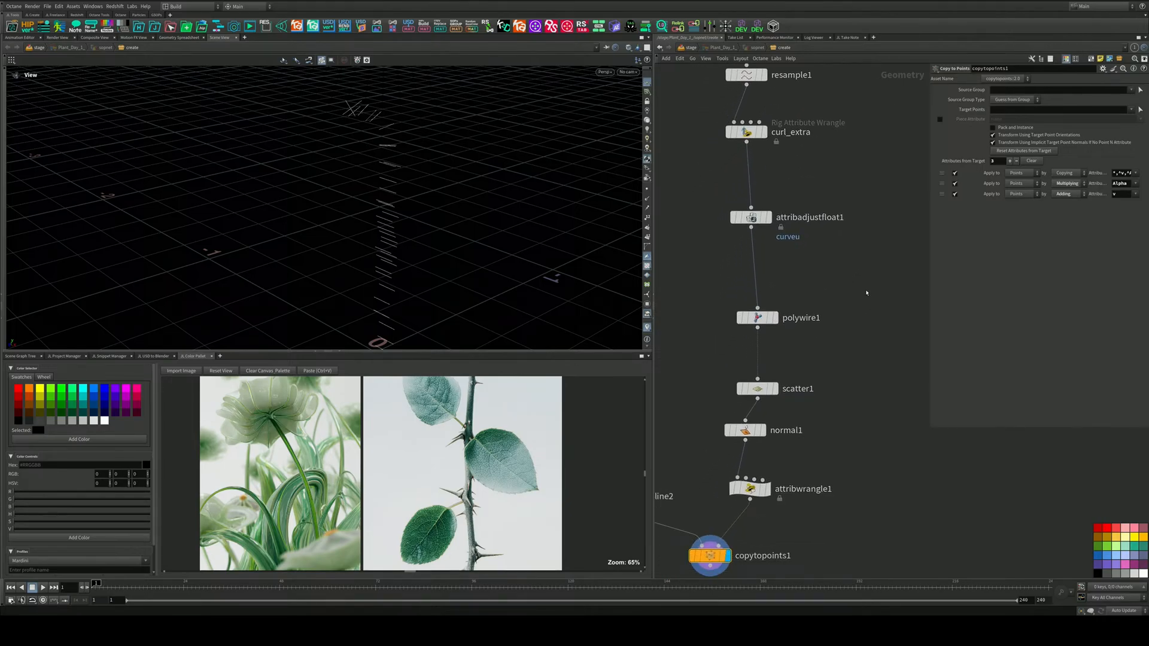
middle_drag(866, 293, 885, 228)
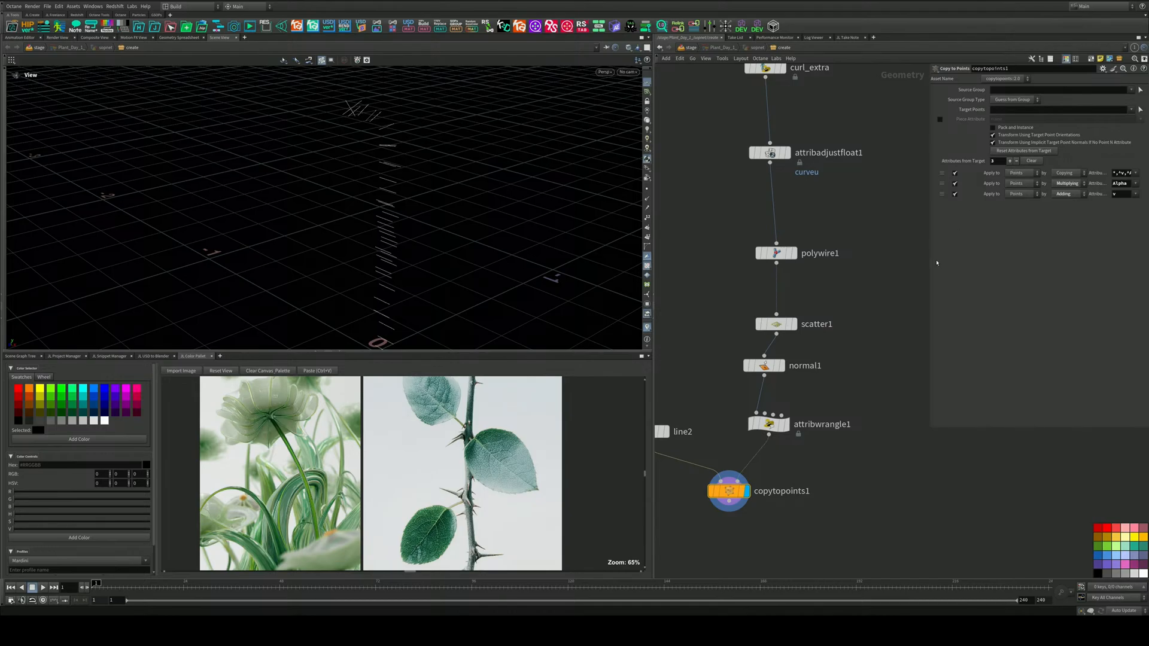
middle_drag(851, 406, 862, 396)
drag(782, 357, 794, 354)
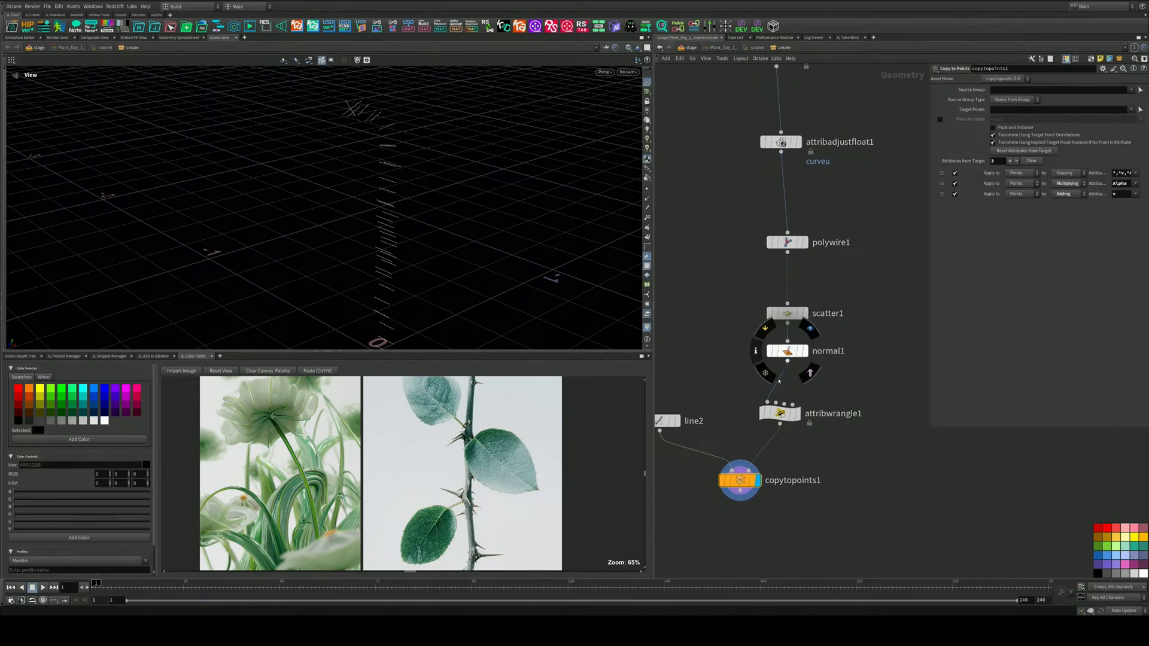
drag(783, 416, 791, 397)
Move copytopoints1 further down below attribwrangle1 to leave space between them
middle_drag(824, 477, 882, 331)
drag(802, 324, 775, 362)
middle_drag(837, 415, 775, 425)
key(Tab)
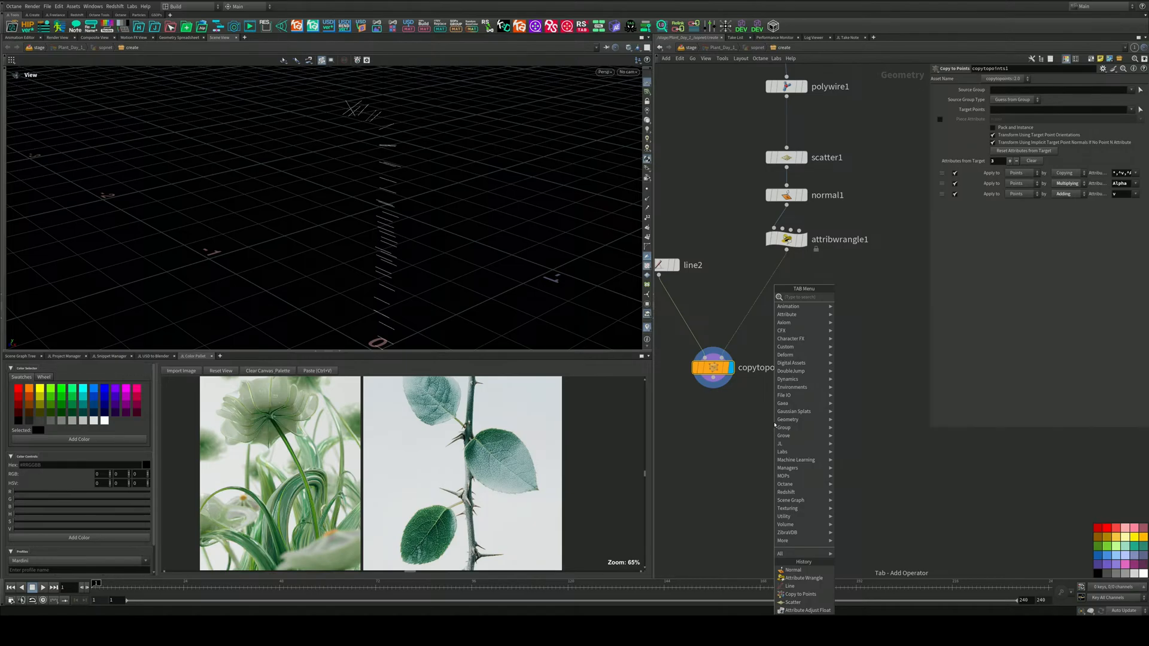
click(726, 436)
Enlarge the reference image area and examine the flower stems, thorny branch and leaf images
drag(501, 351, 446, 252)
scroll(442, 363, down, 4)
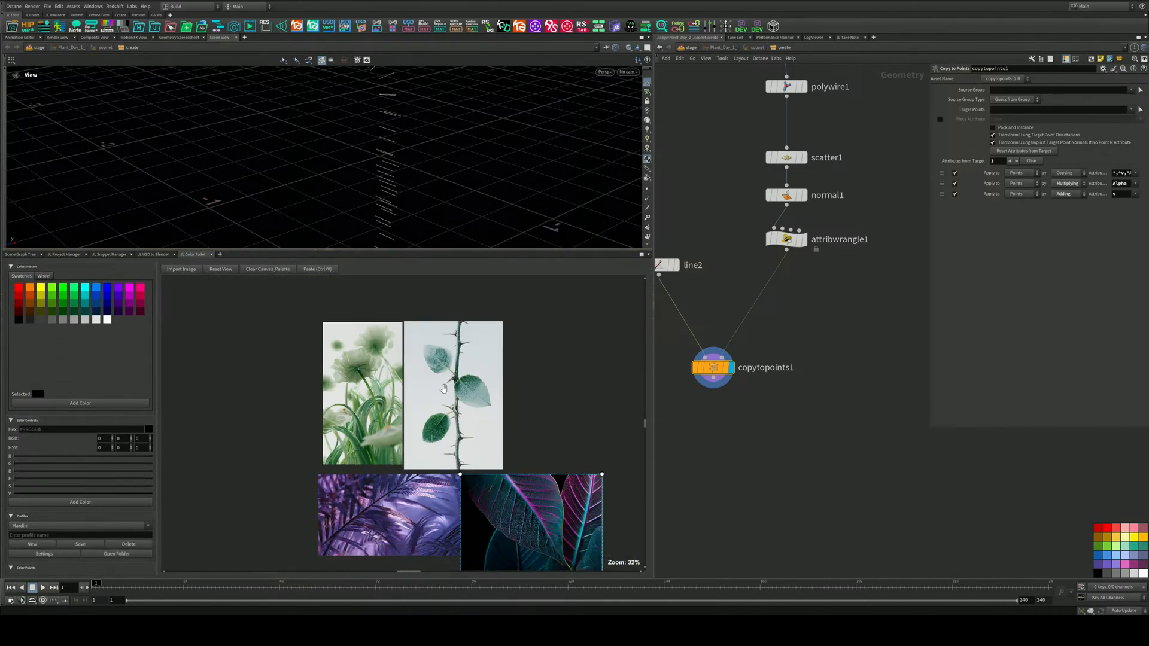
middle_drag(442, 363, 348, 334)
scroll(299, 344, up, 5)
scroll(393, 332, down, 3)
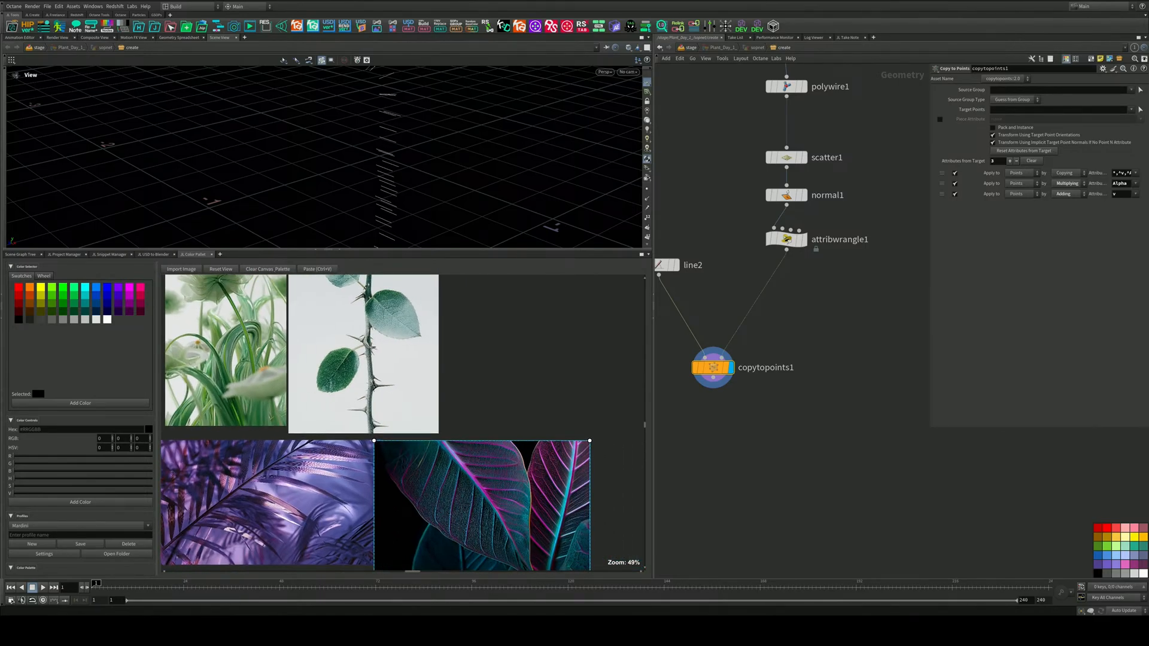
middle_drag(415, 342, 473, 431)
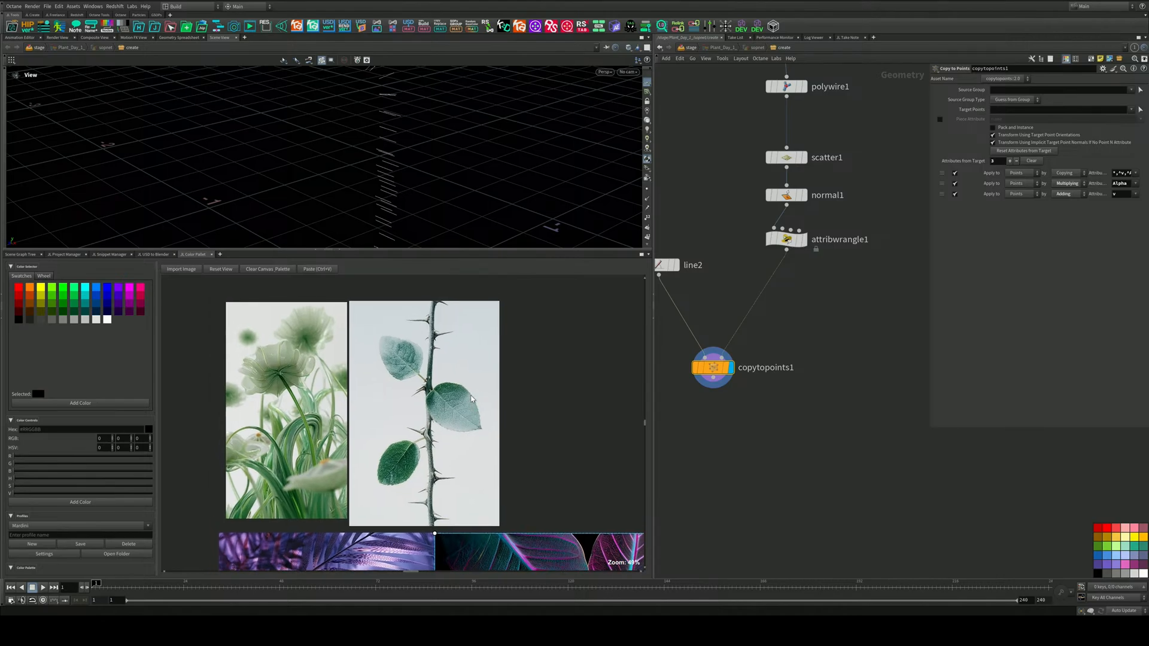
scroll(457, 369, up, 4)
scroll(458, 370, down, 5)
middle_drag(458, 371, 434, 328)
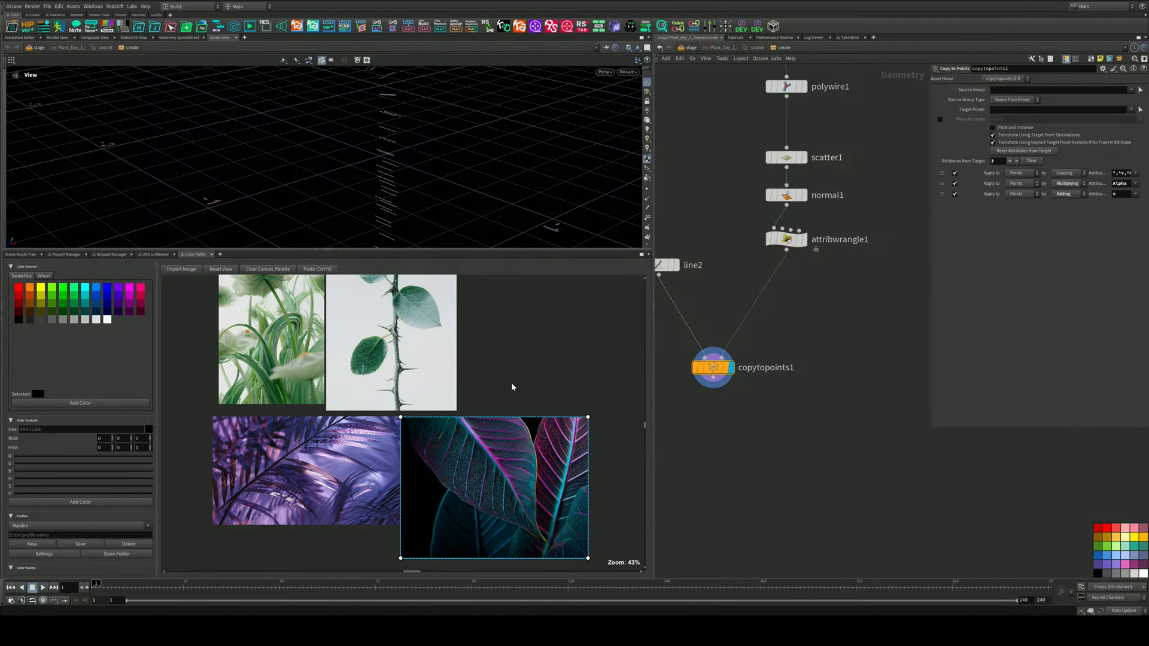
Examine the whole node chain between line1 and copytopoints1
middle_drag(801, 346, 830, 317)
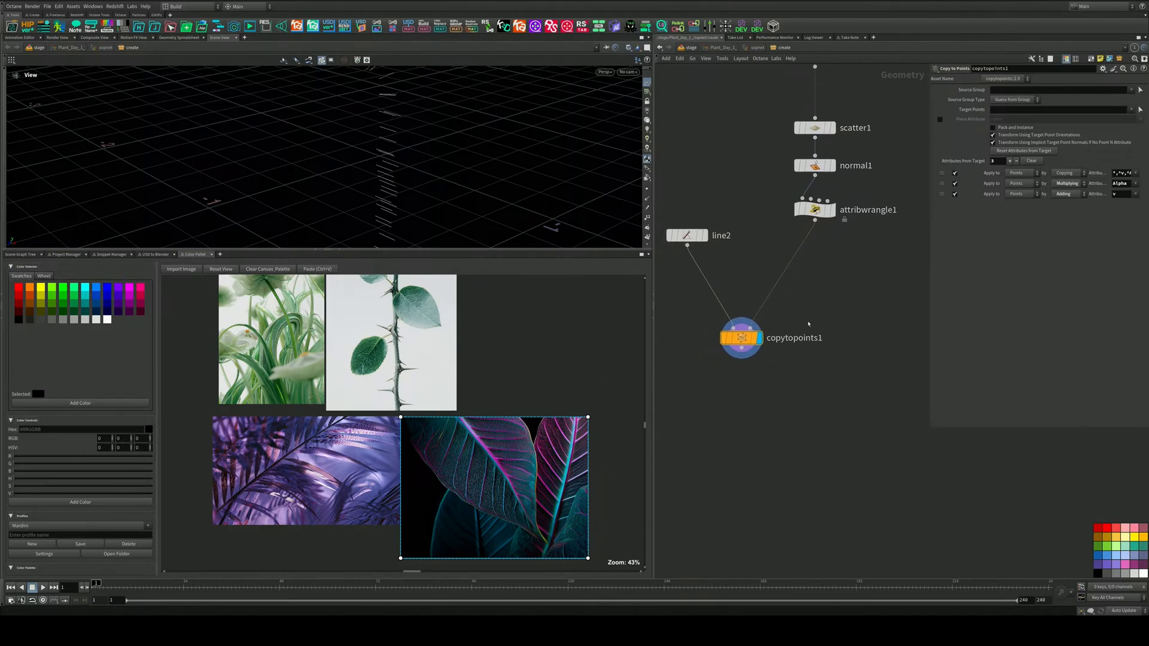
mouse_move(752, 342)
mouse_down()
mouse_move(780, 357)
mouse_move(808, 350)
mouse_move(749, 360)
mouse_move(752, 336)
mouse_up()
scroll(804, 479, down, 3)
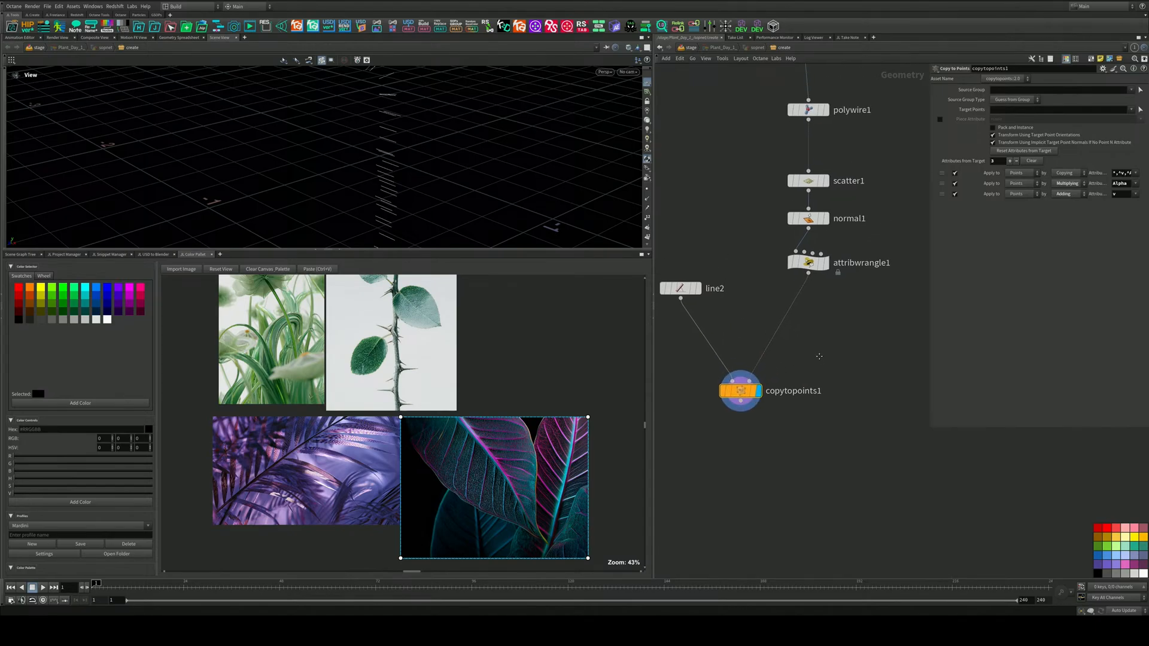
scroll(821, 355, down, 2)
middle_drag(833, 222, 821, 338)
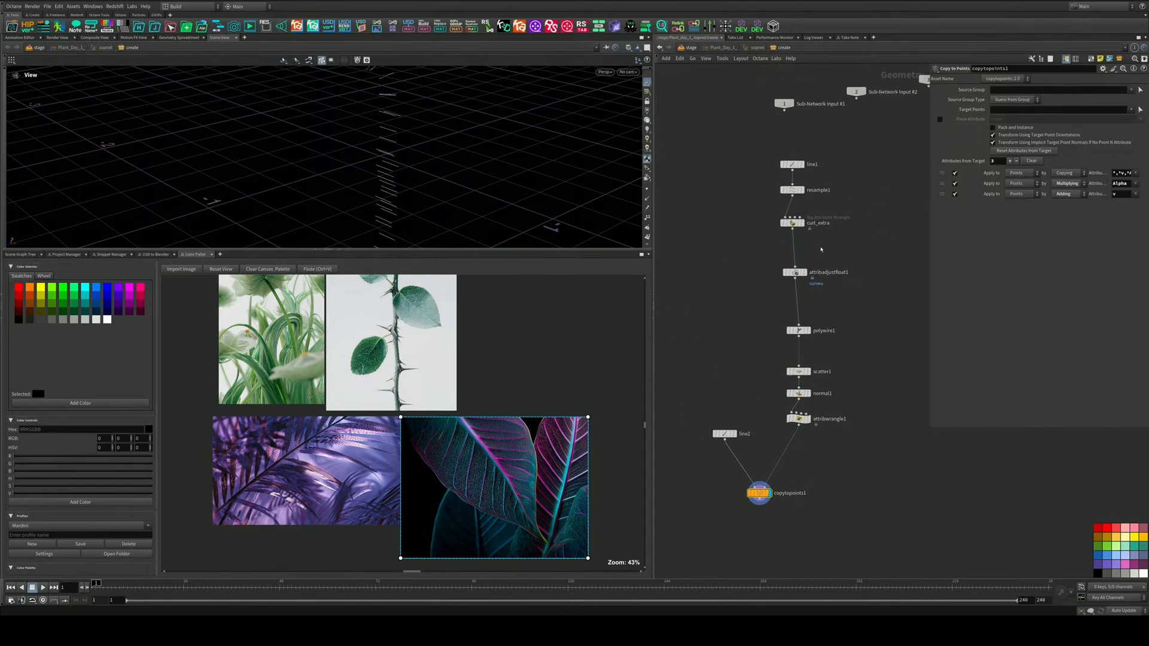
middle_drag(744, 260, 746, 213)
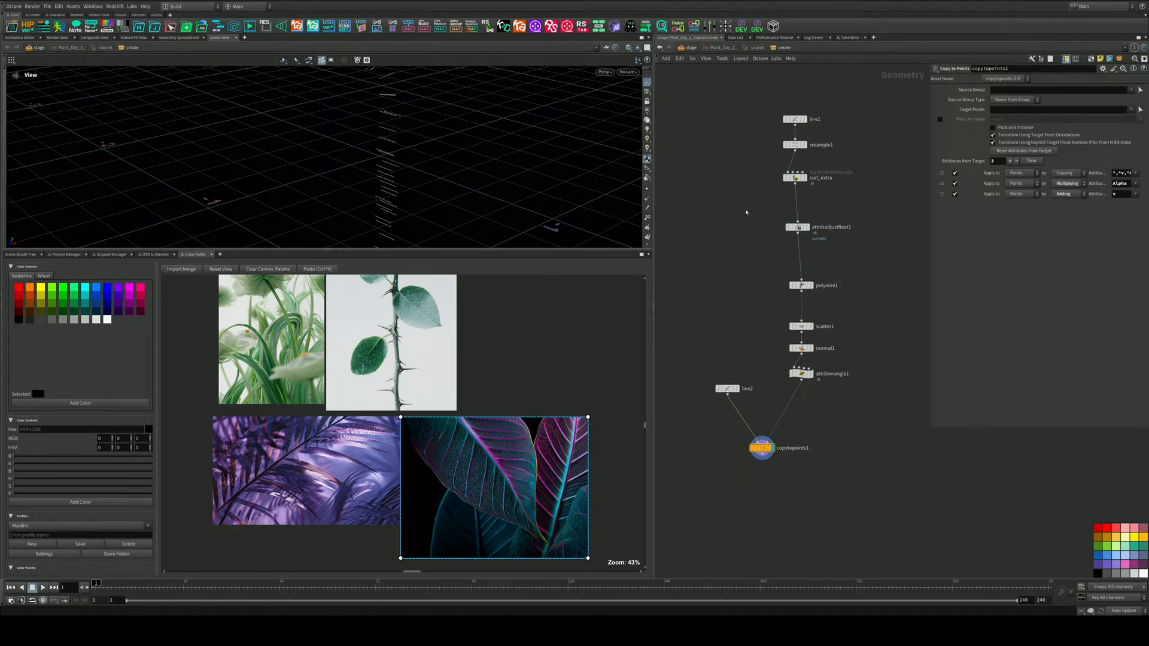
scroll(832, 180, up, 3)
middle_drag(815, 161, 820, 224)
Enlarge the viewport and inspect the results of line1, resample1, curl_extra, attribadjustfloat1 and polywire1 one after another
click(790, 135)
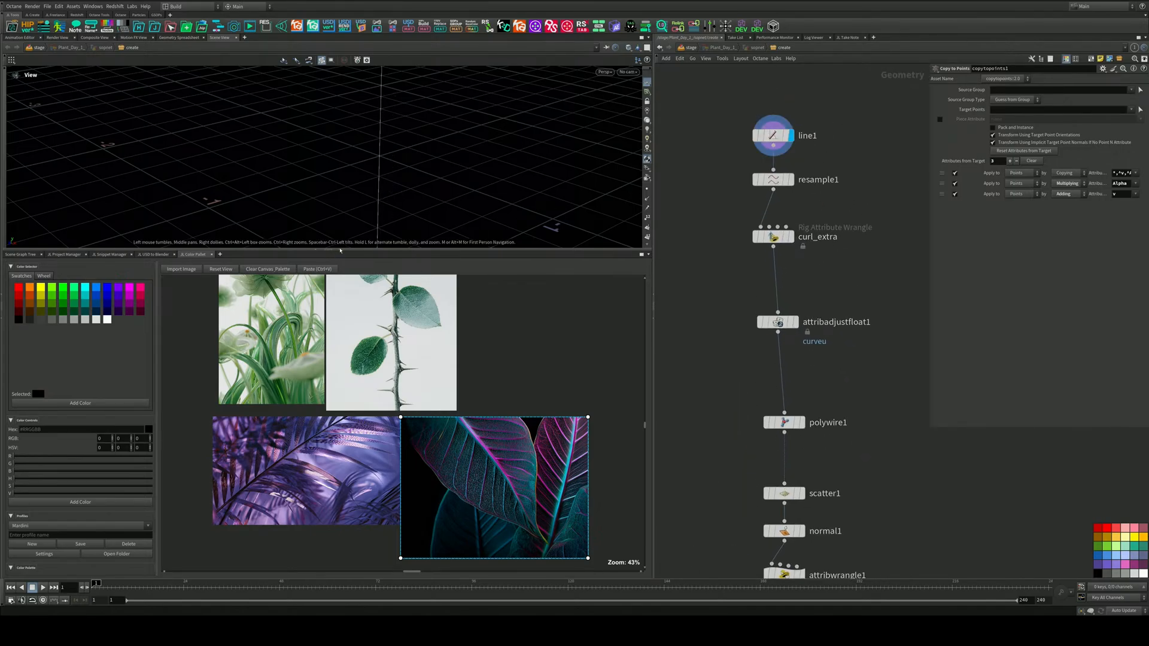
click(334, 250)
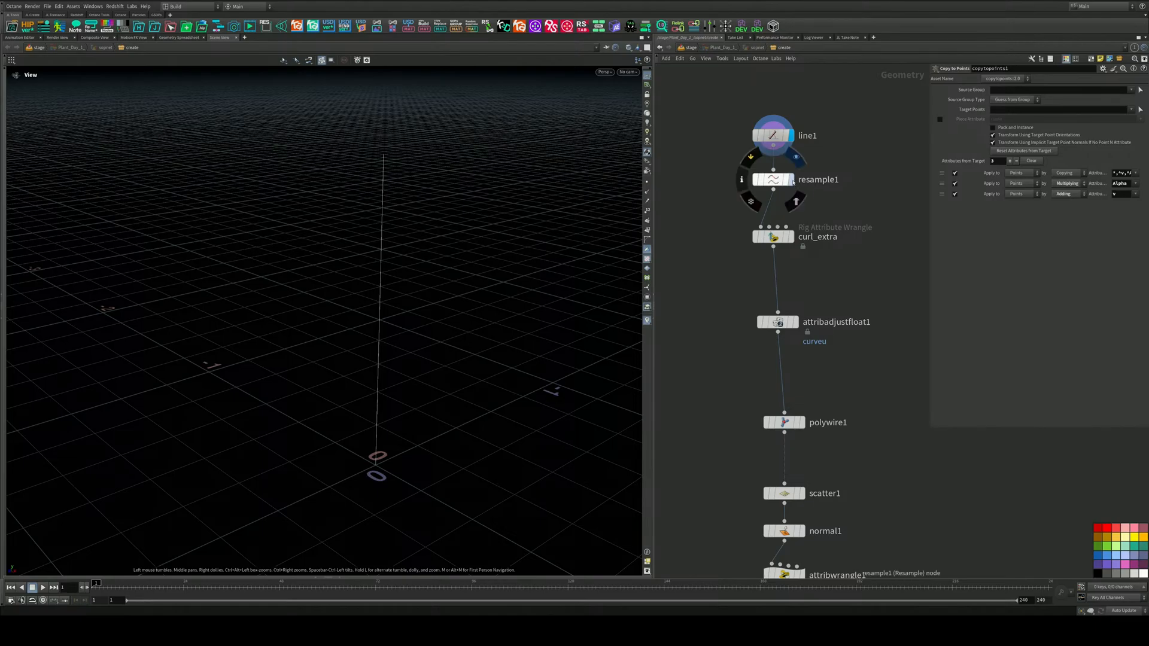
click(790, 179)
middle_drag(795, 242, 793, 153)
click(792, 148)
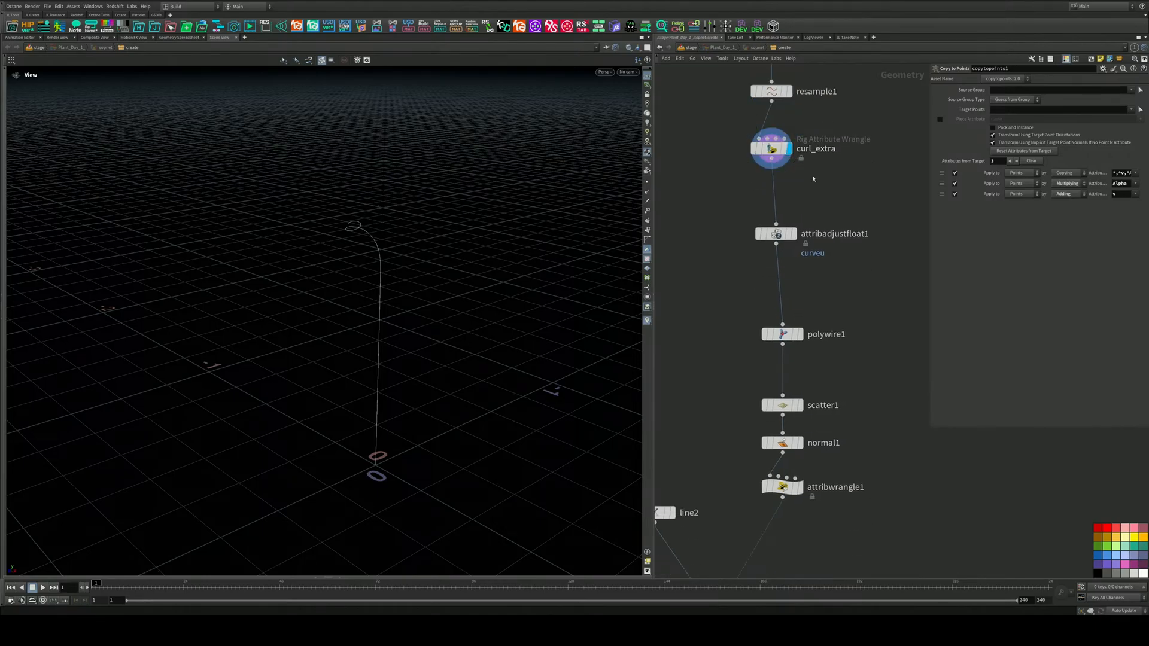
drag(299, 269, 320, 230)
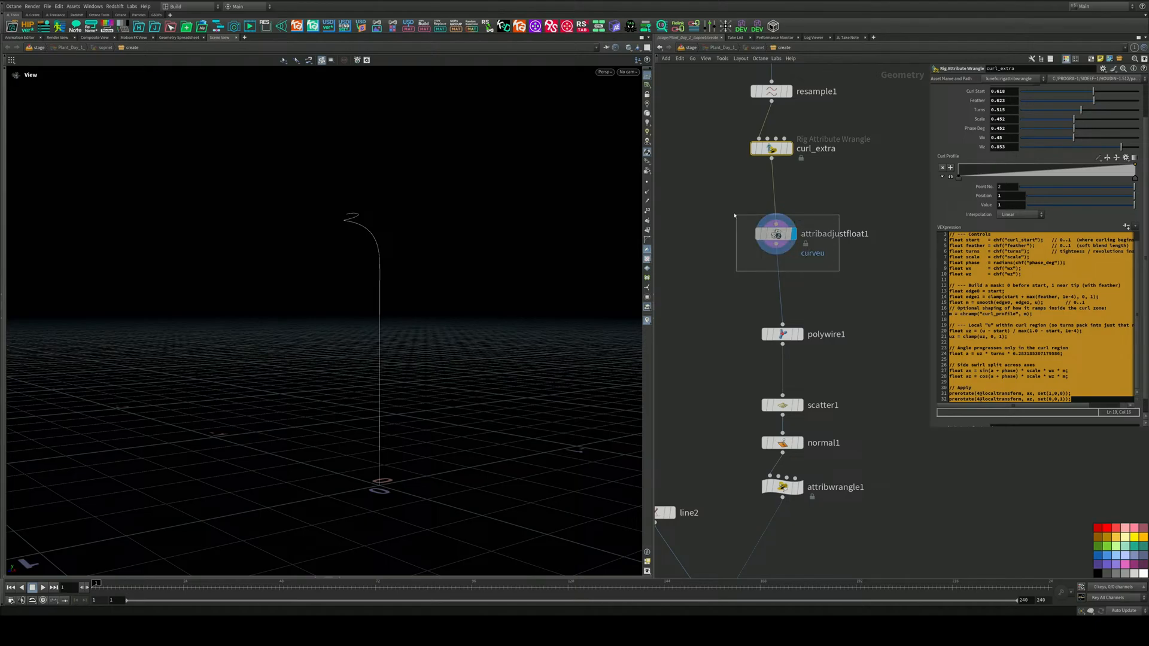
click(791, 233)
middle_drag(828, 254, 809, 168)
click(781, 248)
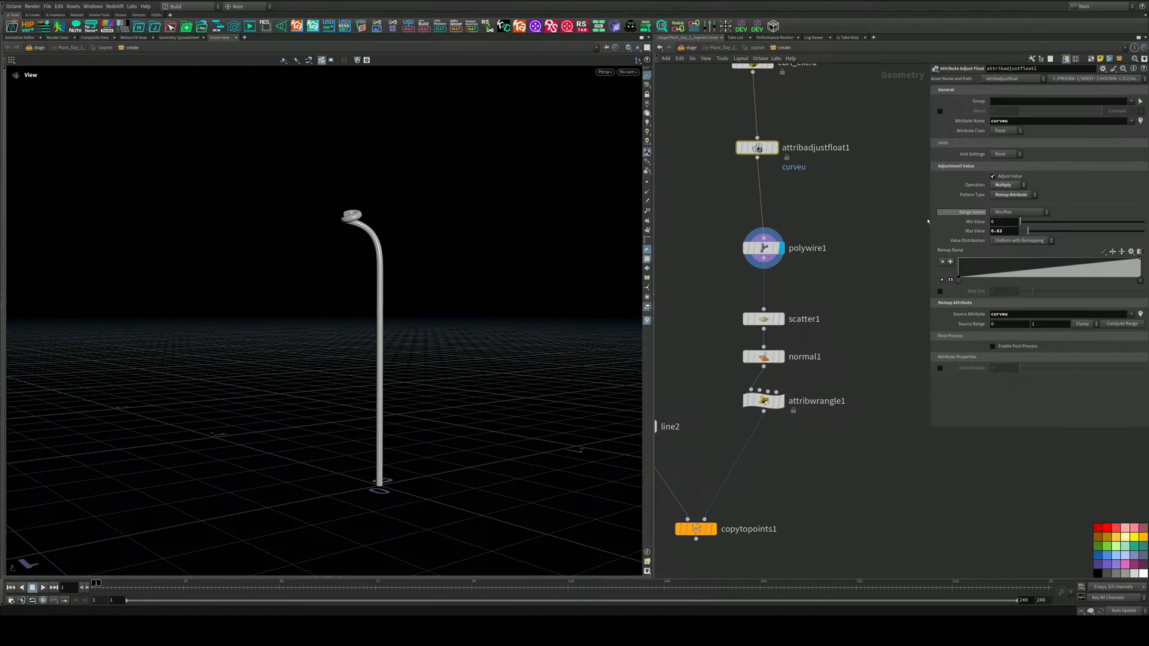
Set attribadjustfloat1's attribute name to pscale
drag(929, 246, 874, 245)
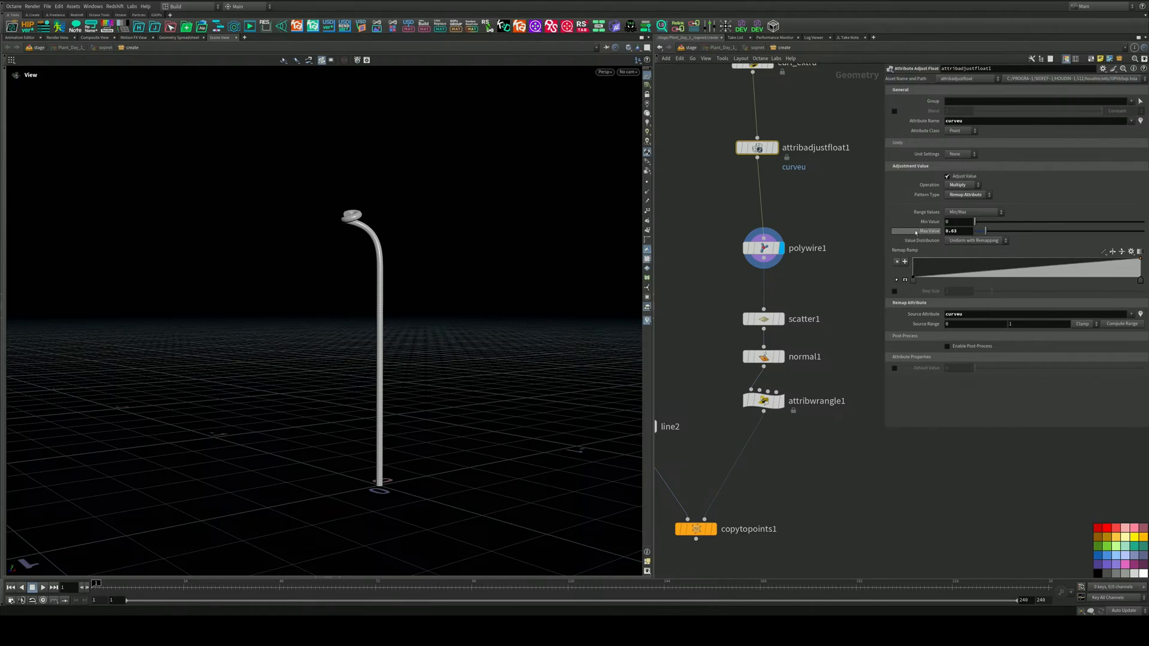
click(968, 186)
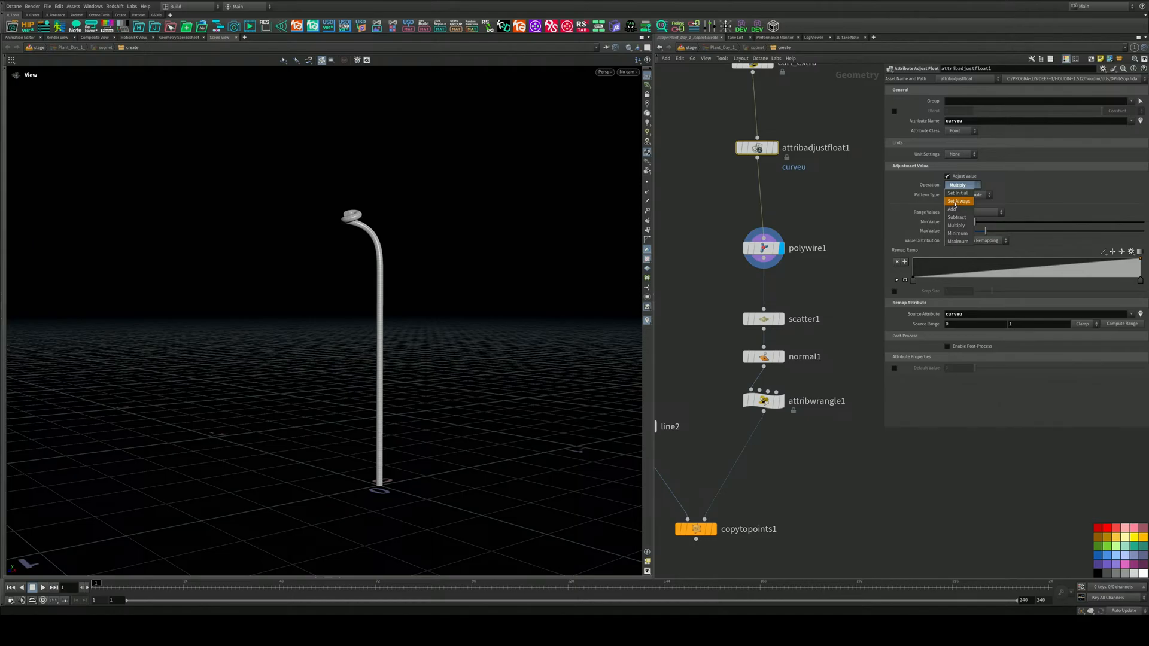
click(1000, 189)
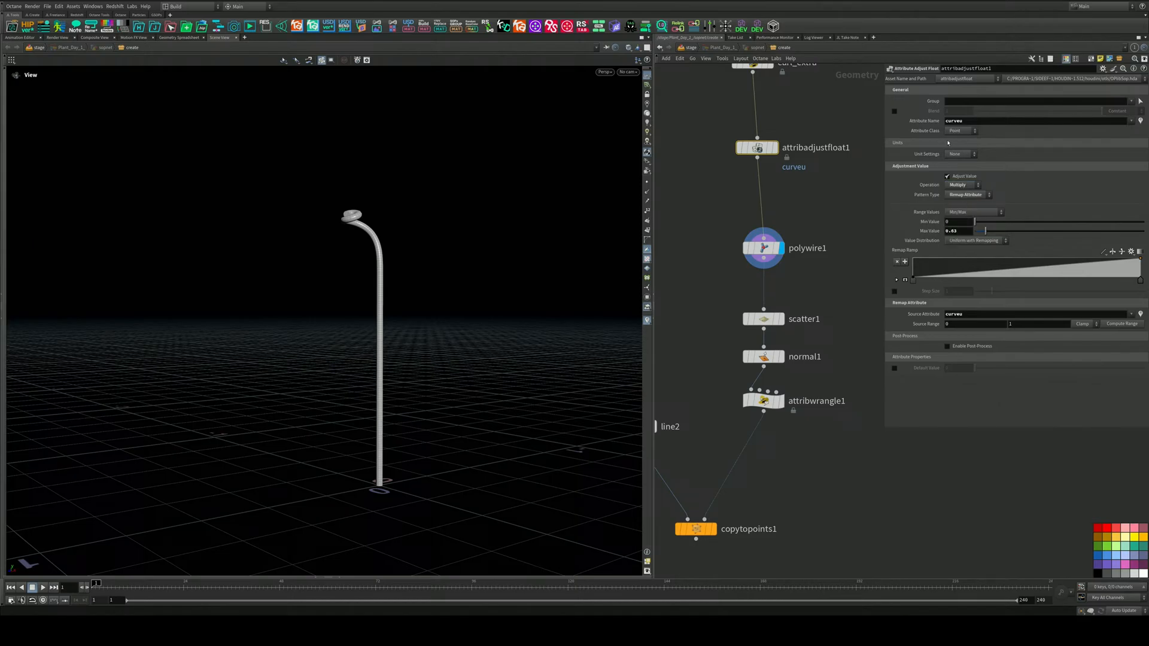
click(1132, 123)
click(967, 121)
double_click(957, 121)
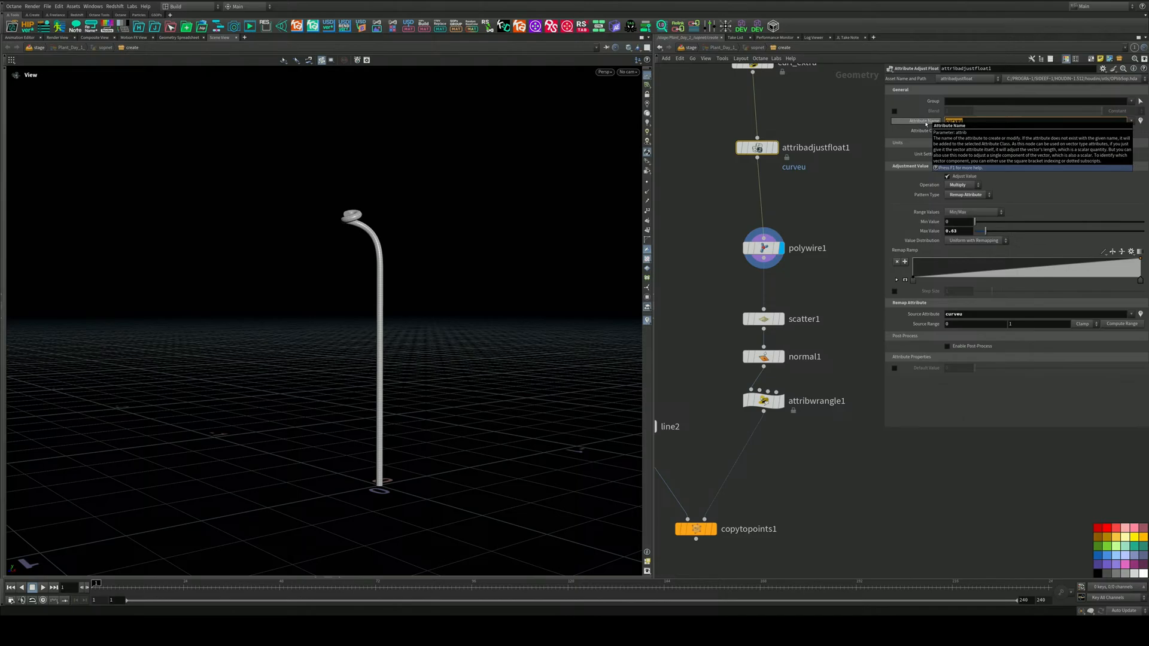
text(pscale)
key(Return)
Try the Noise and Constant pattern types on attribadjustfloat1 and return to Remap Attribute
click(968, 212)
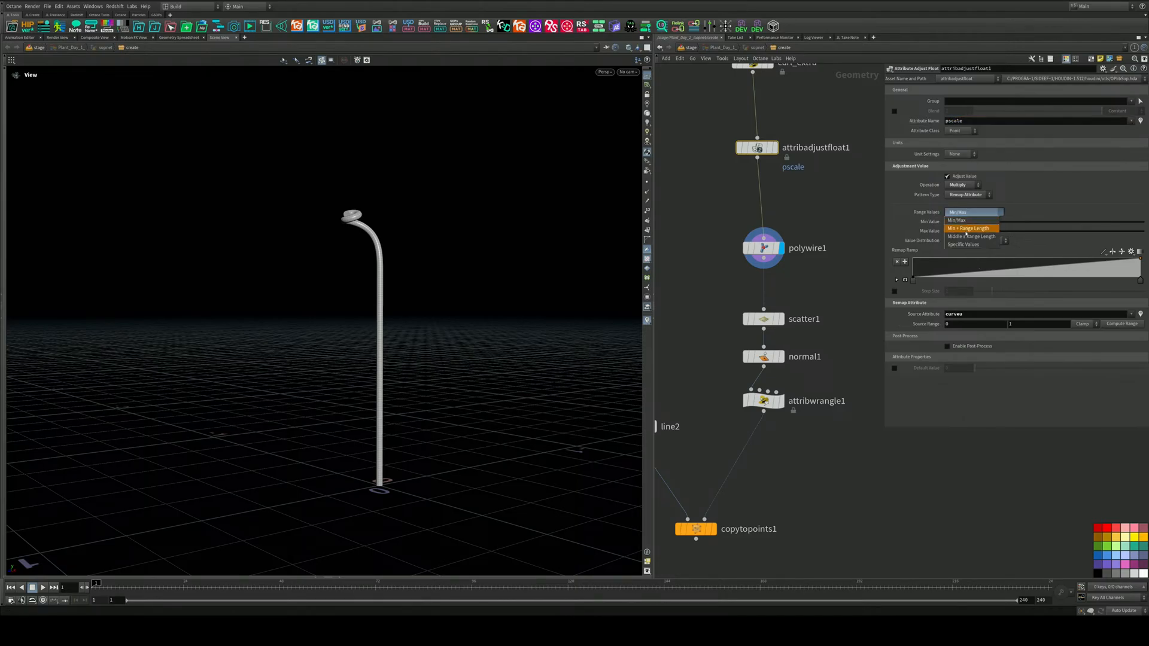
click(962, 194)
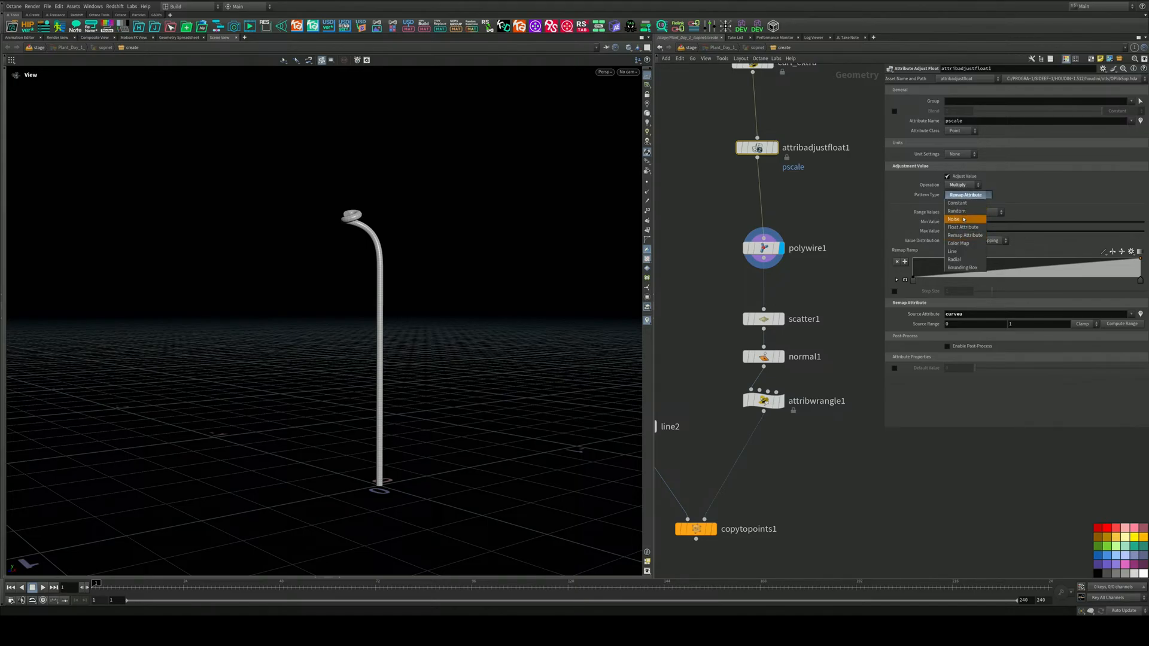
click(964, 219)
click(965, 195)
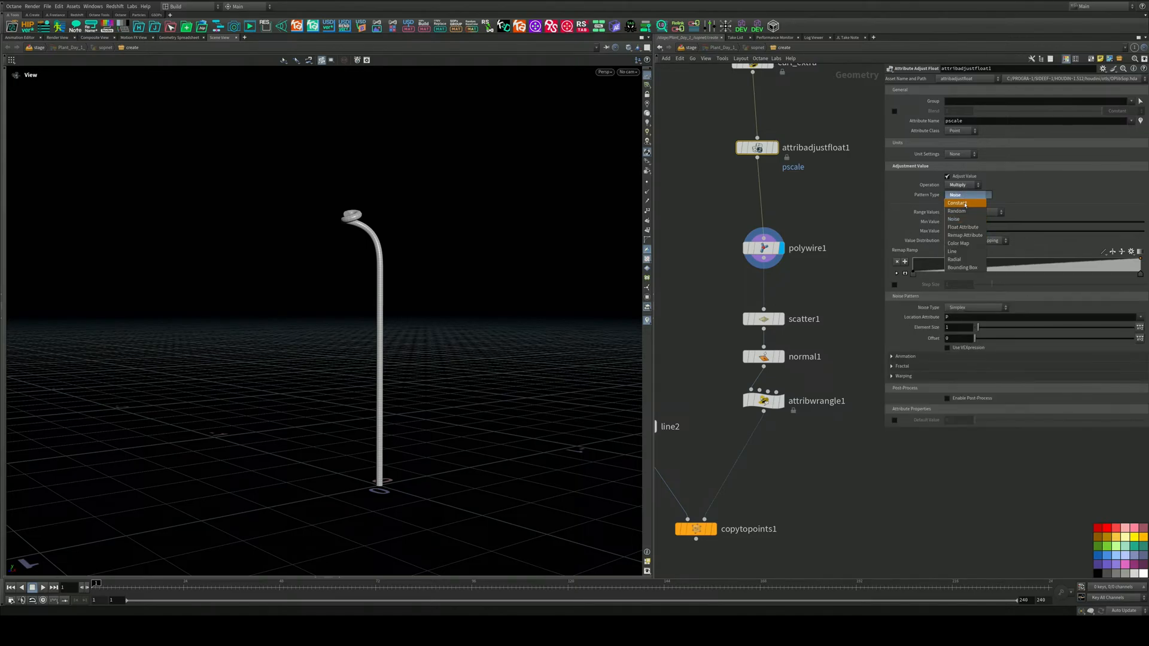
click(965, 204)
click(964, 195)
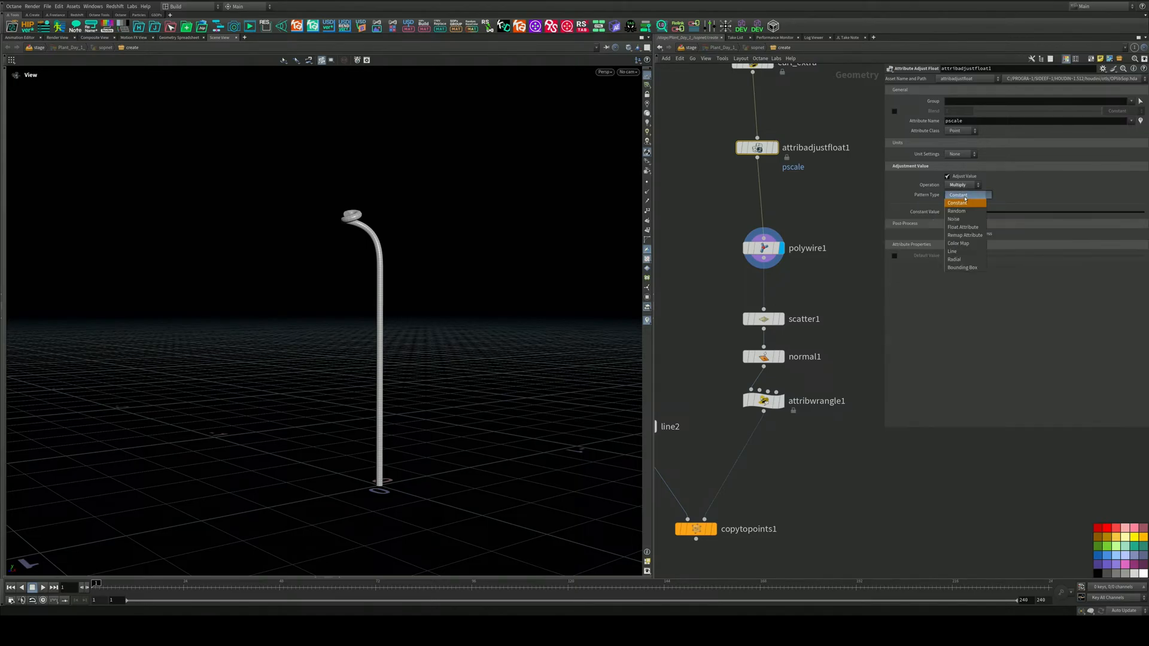
click(964, 236)
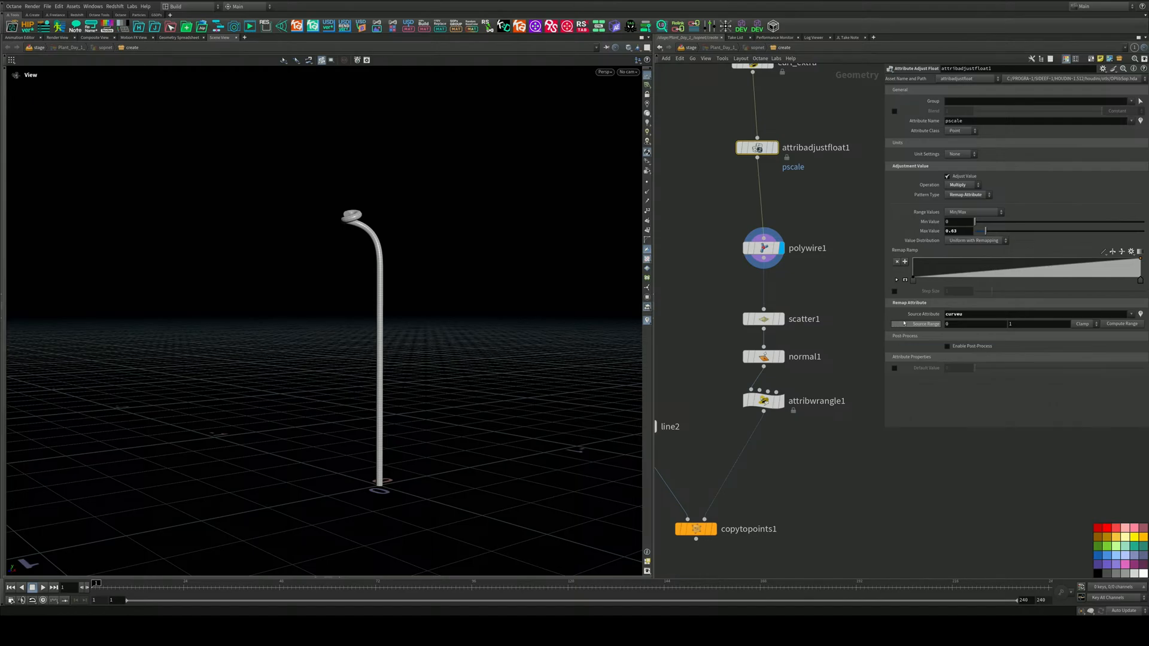
Set the remap source attribute to pscale and move attribadjustfloat1 between polywire1 and scatter1
double_click(1110, 311)
text(pscale)
key(Return)
click(760, 248)
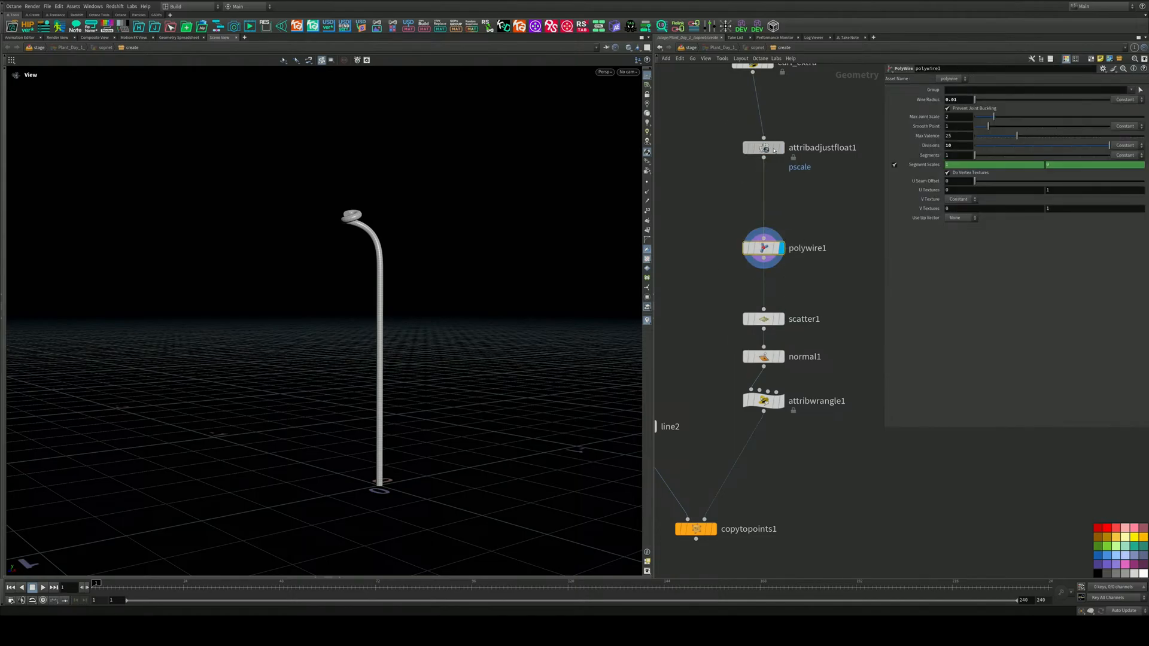
drag(763, 151, 764, 292)
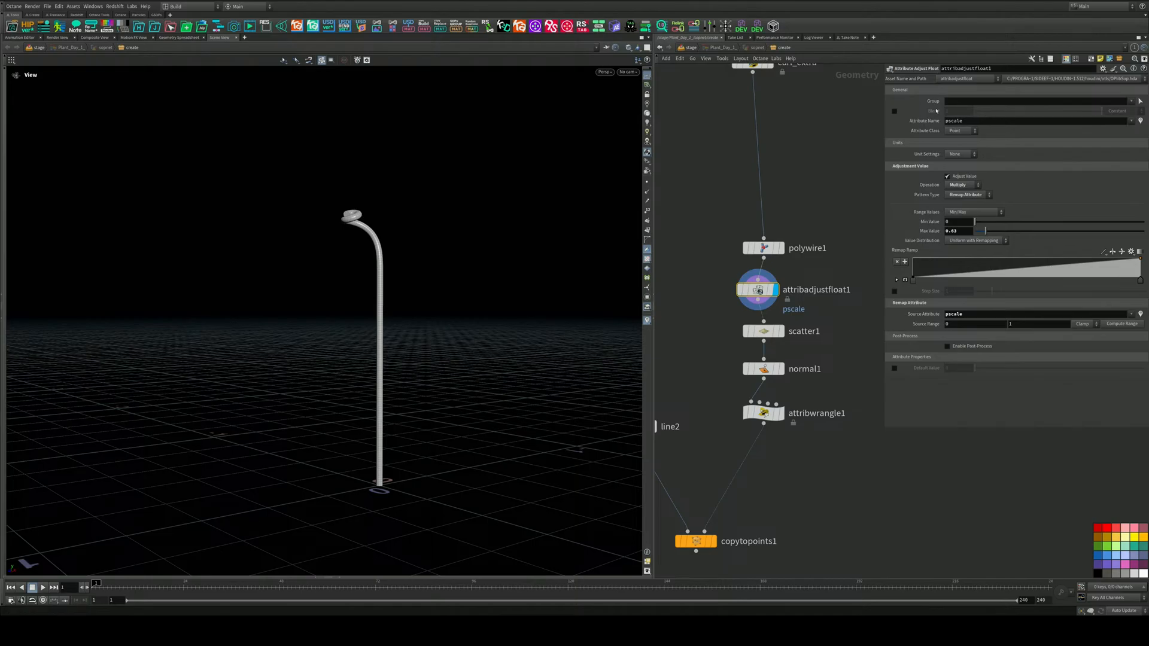
drag(715, 192, 817, 264)
click(961, 97)
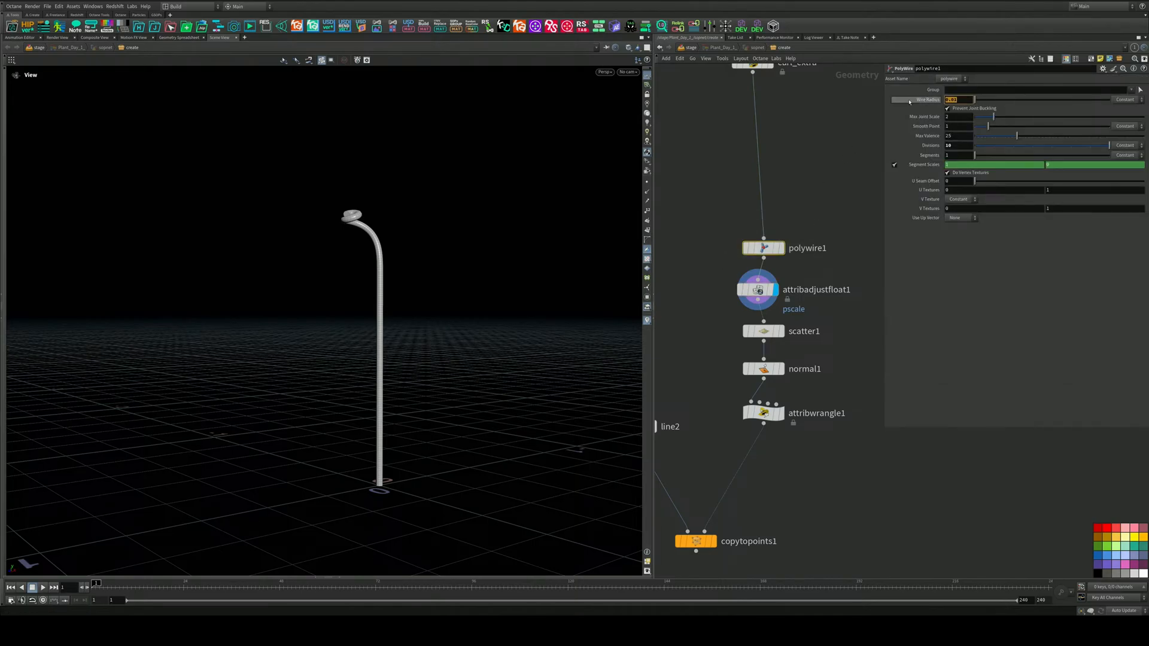
text(@pscale)
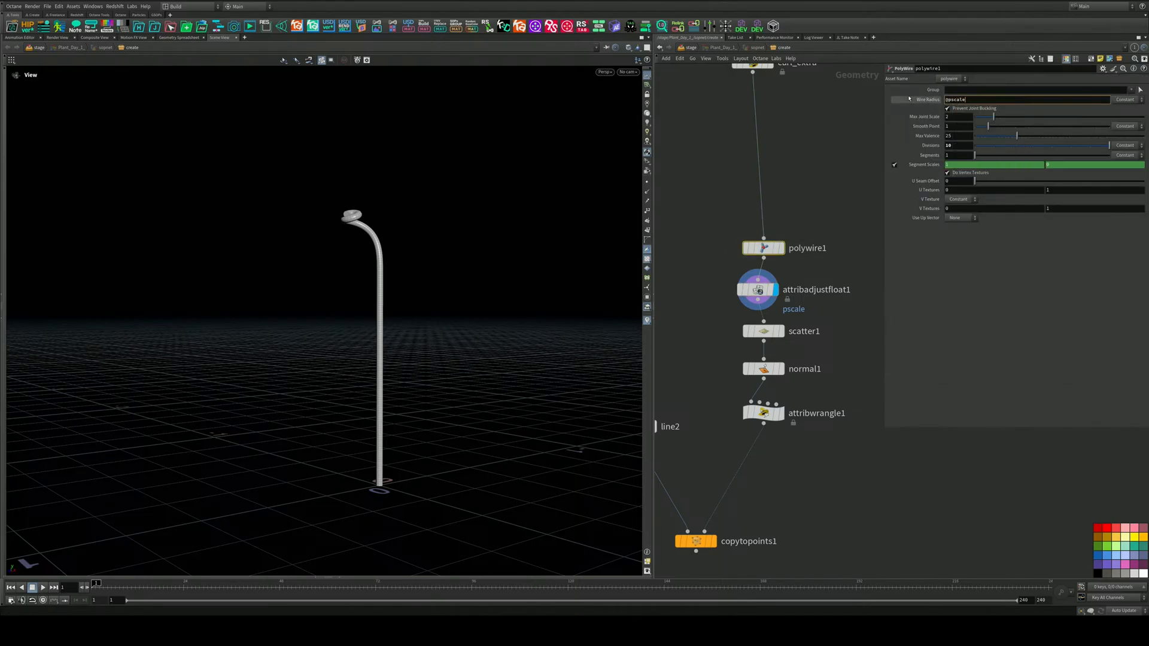
key(Return)
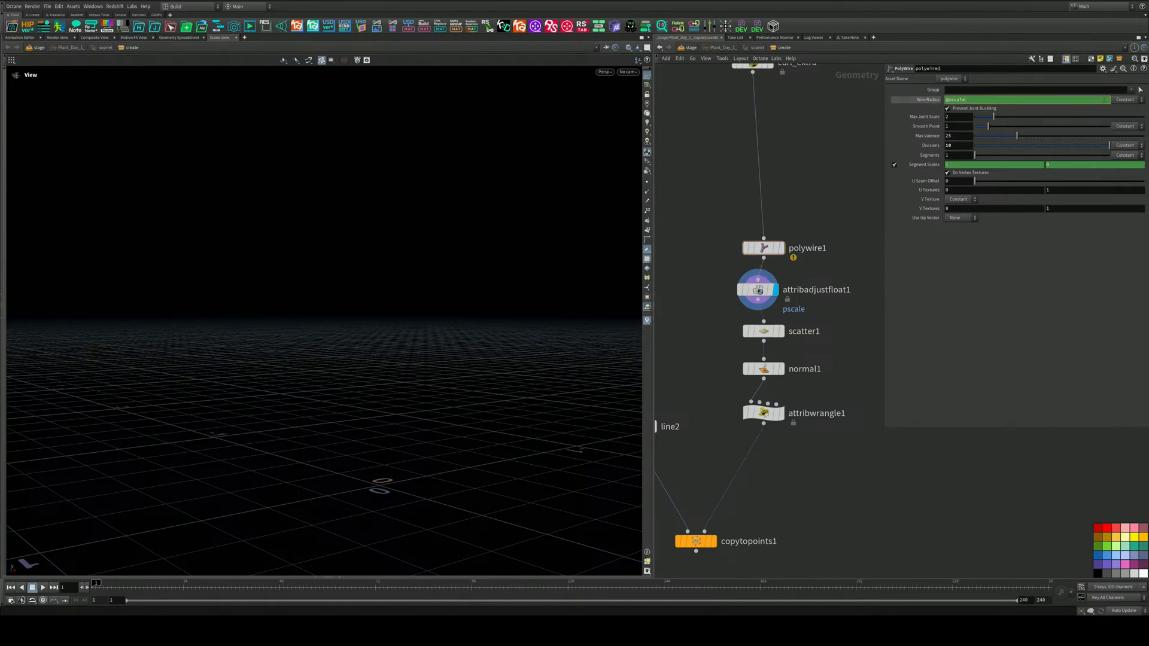
drag(966, 99, 948, 101)
text(width)
key(Return)
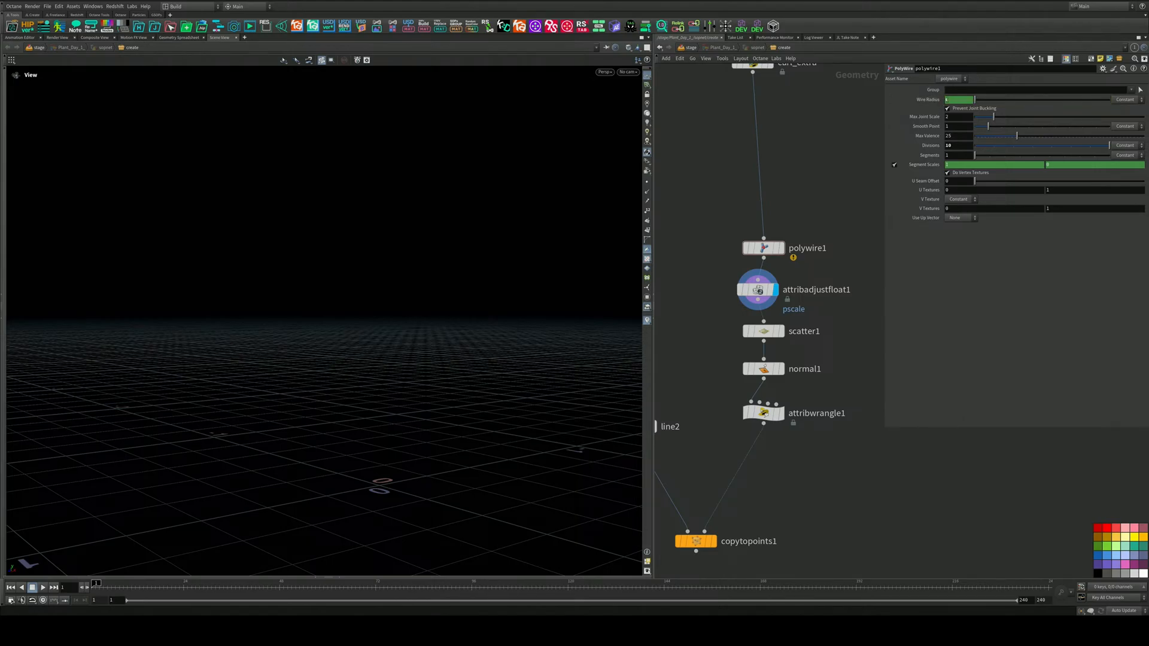
right_click(939, 99)
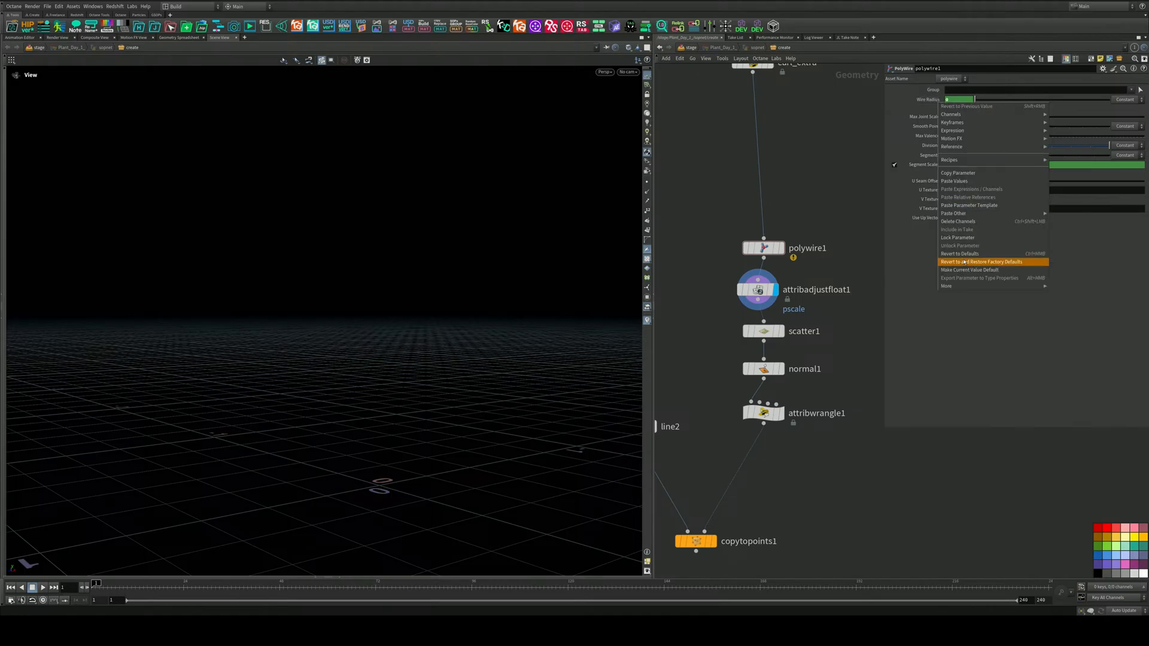
click(957, 222)
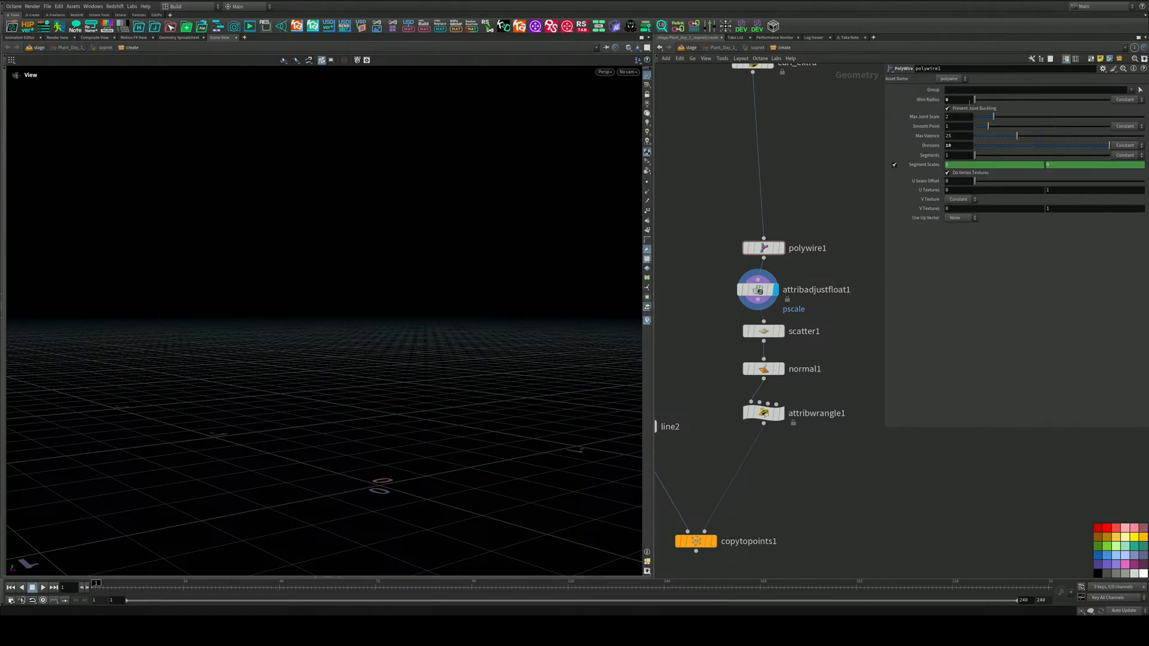
Give polywire1 a small constant wire radius again and display scatter1's points
mouse_move(981, 101)
mouse_down()
mouse_move(1012, 102)
mouse_move(976, 108)
mouse_up()
drag(804, 271, 772, 294)
click(782, 331)
middle_drag(815, 303, 814, 255)
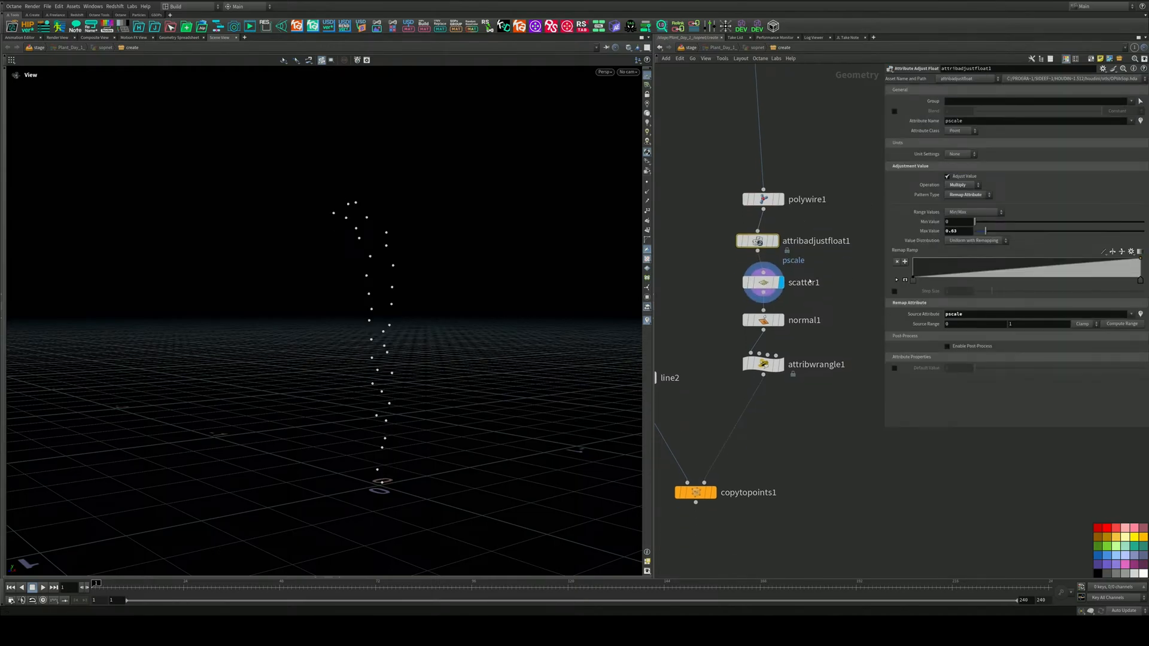
Space out polywire1, attribadjustfloat1 and copytopoints1 in the network and display copytopoints1's result
drag(764, 200, 758, 170)
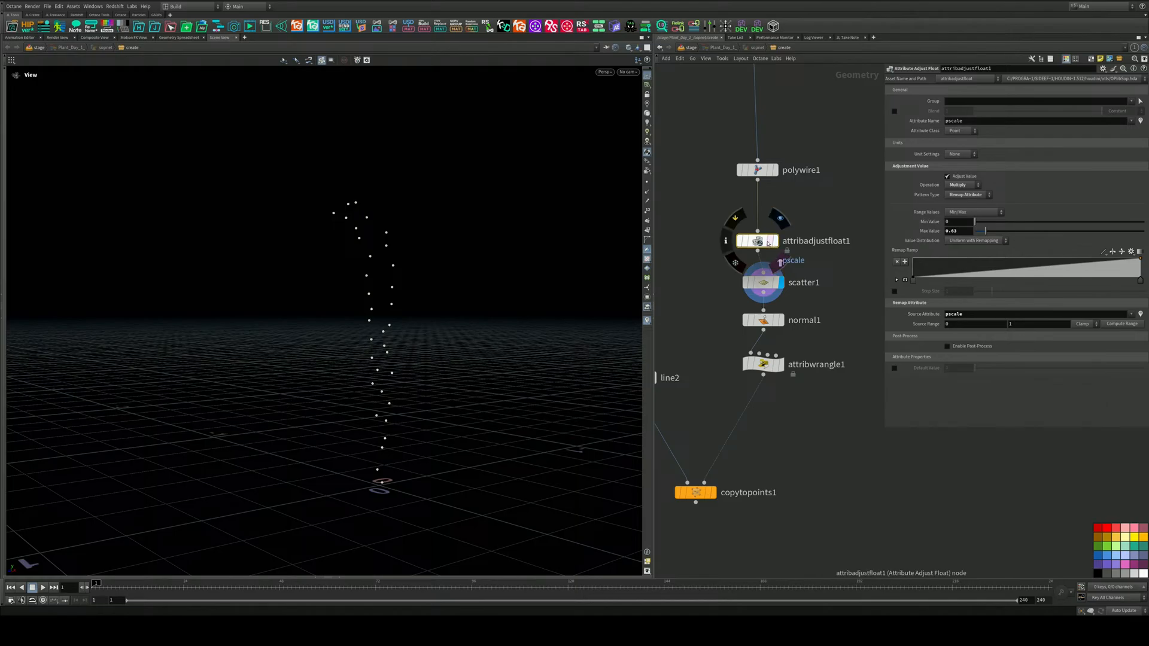
middle_drag(812, 283, 822, 220)
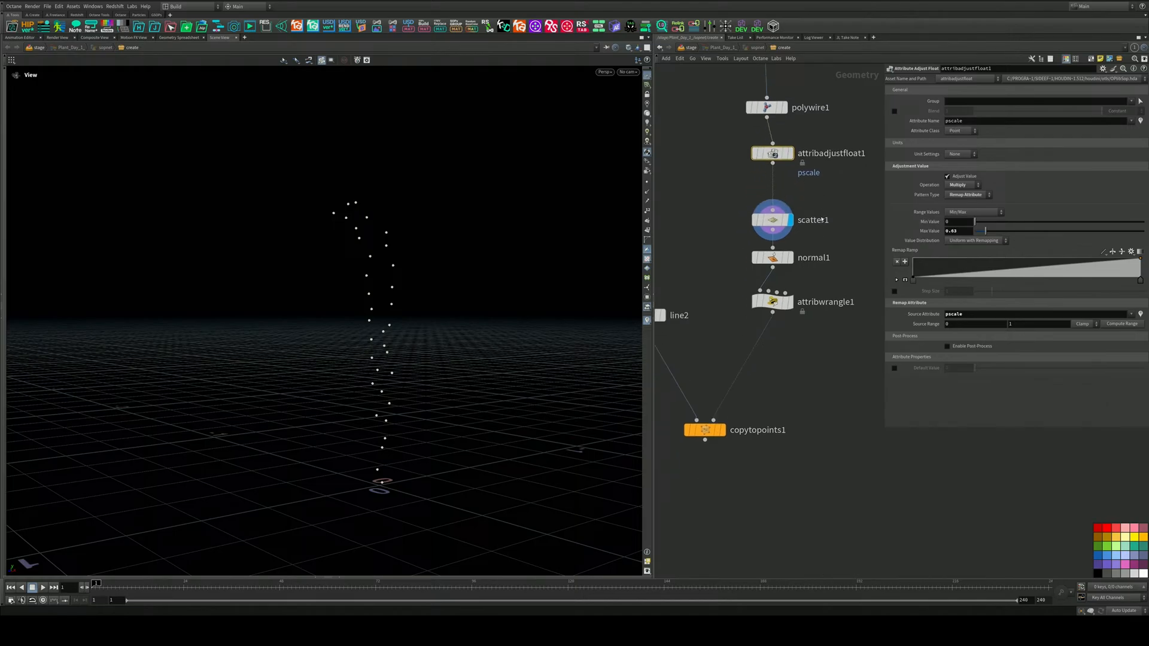
click(792, 301)
middle_drag(784, 359, 790, 327)
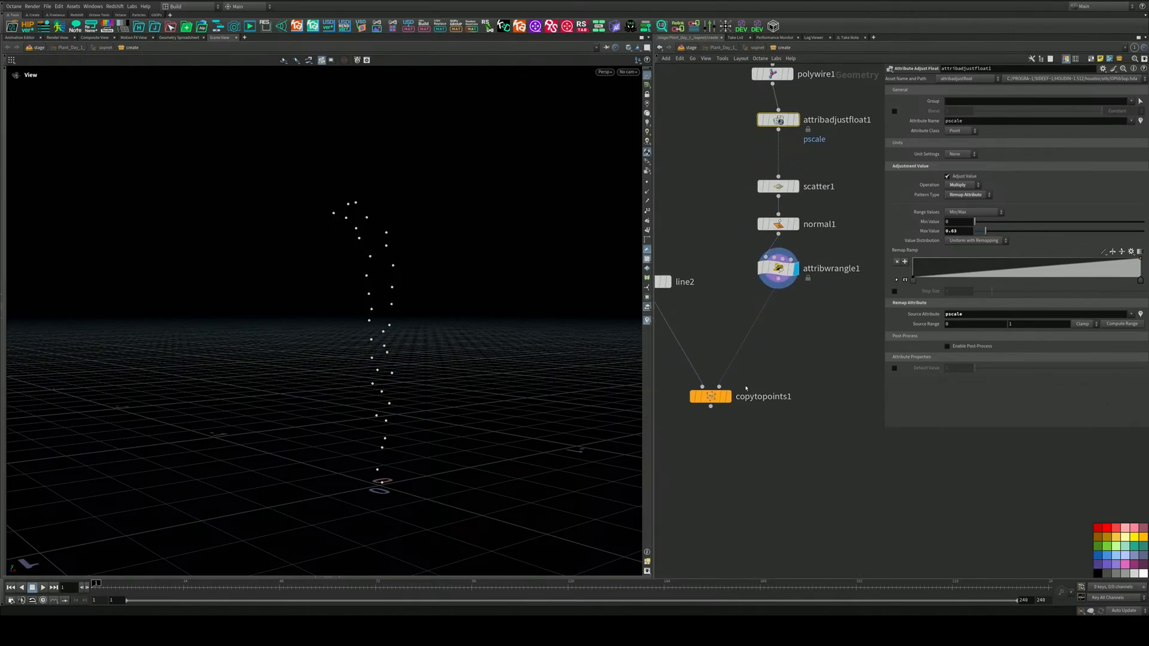
click(729, 396)
drag(721, 396, 729, 429)
Insert a new Attribute Wrangle between attribwrangle1 and copytopoints1, directly beneath attribwrangle1
middle_drag(770, 345, 781, 381)
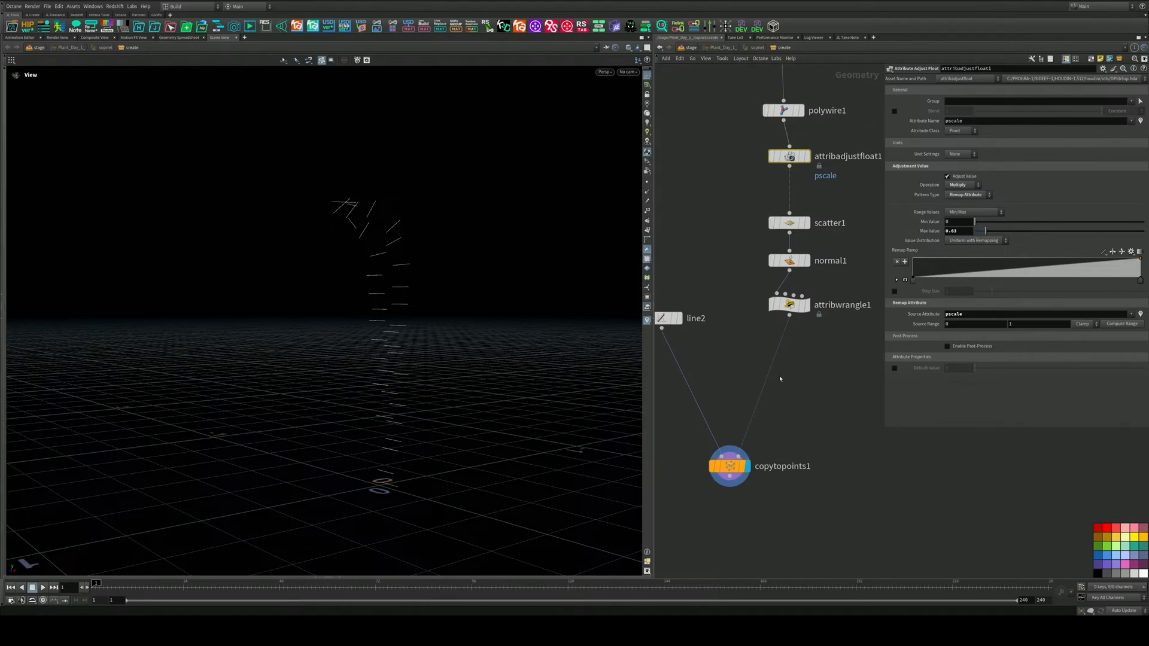
key(Tab)
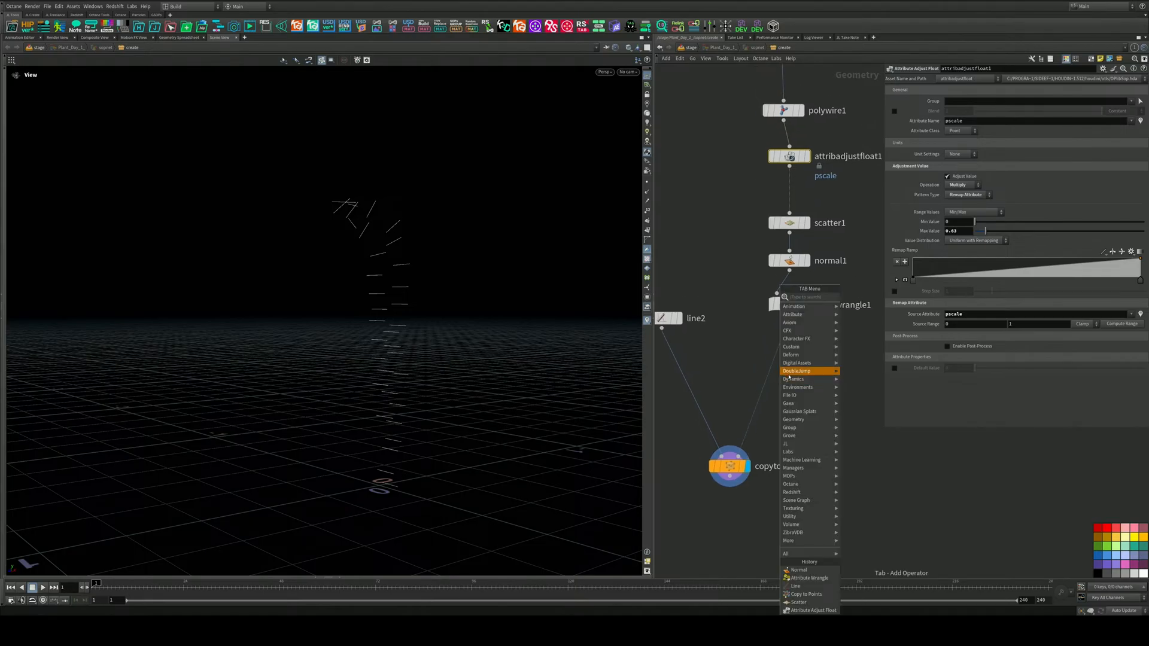
text(aw)
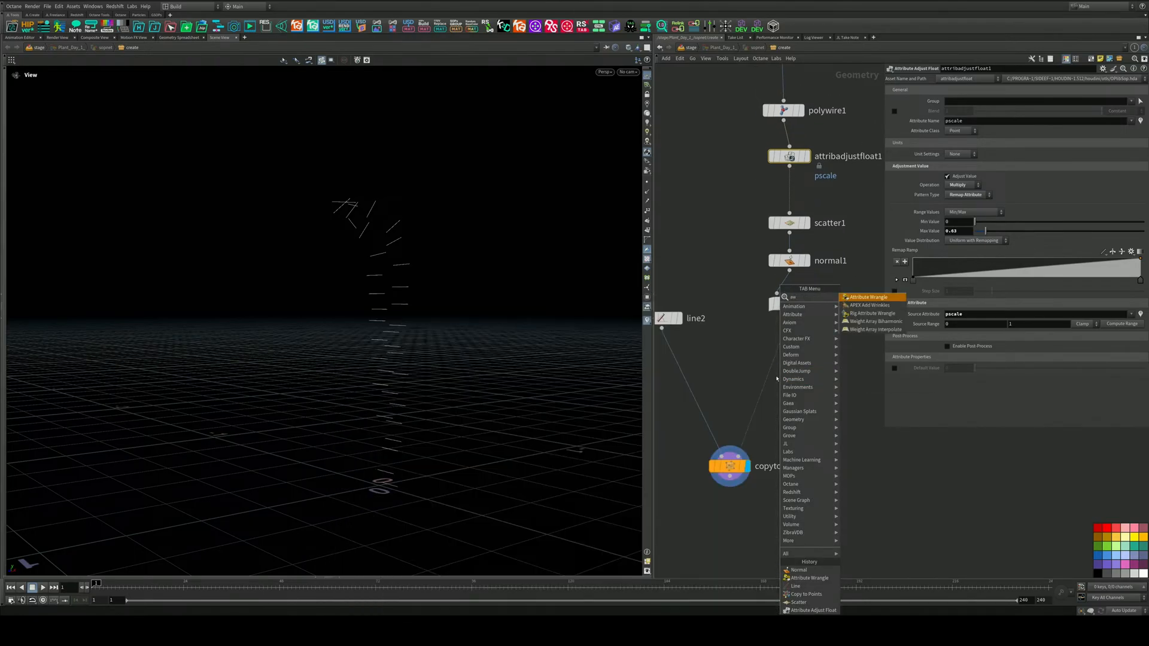
key(Return)
click(777, 378)
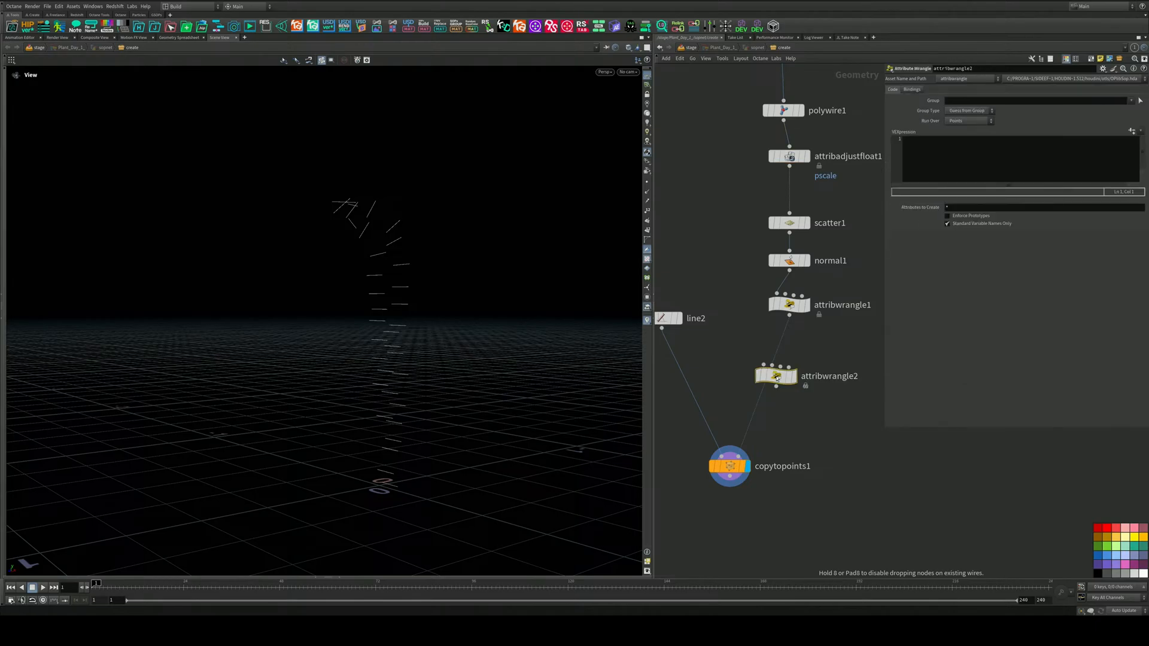
drag(772, 374, 797, 380)
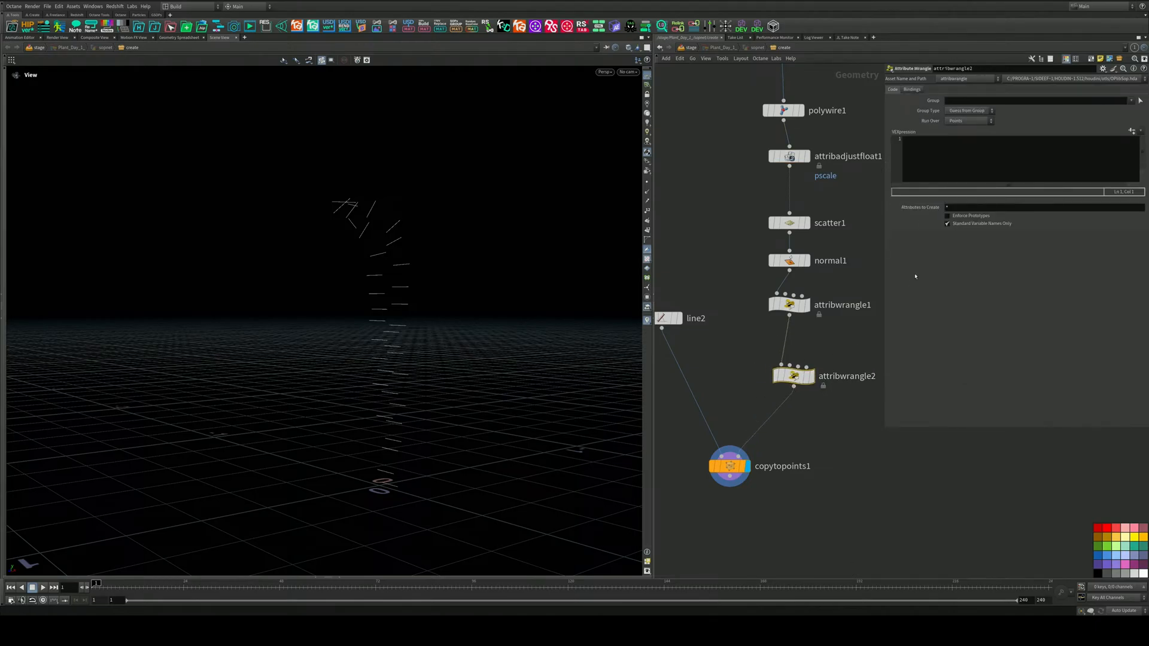
click(926, 142)
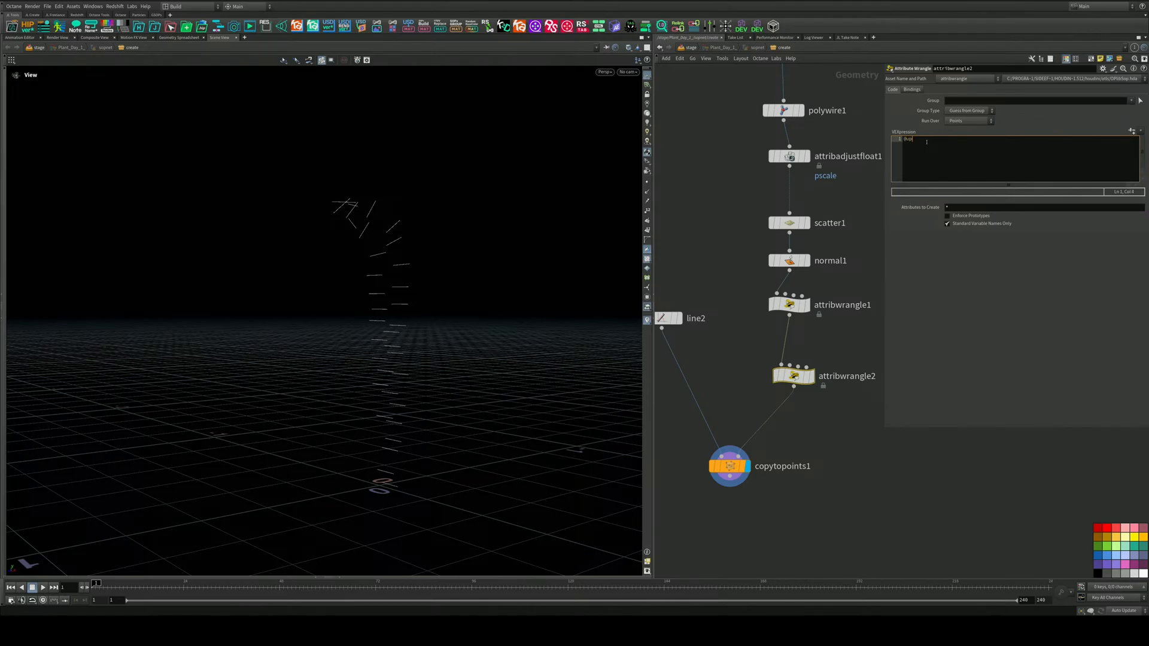
key(BackSpace)
text(;)
click(916, 297)
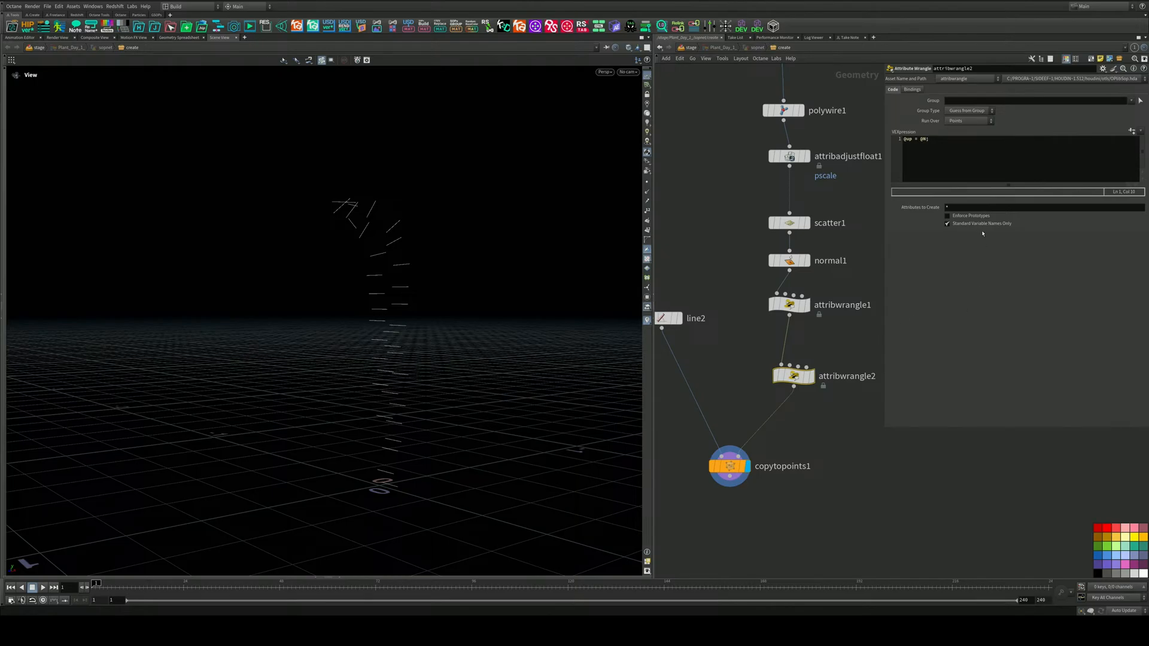
click(1139, 132)
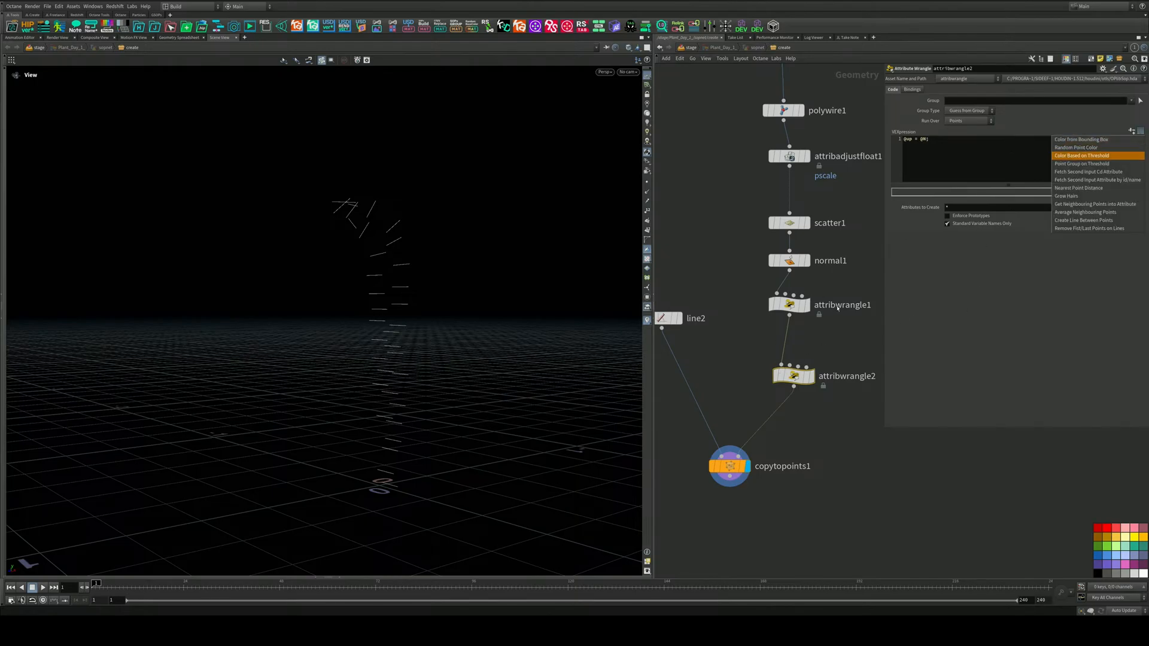
click(907, 139)
click(907, 139)
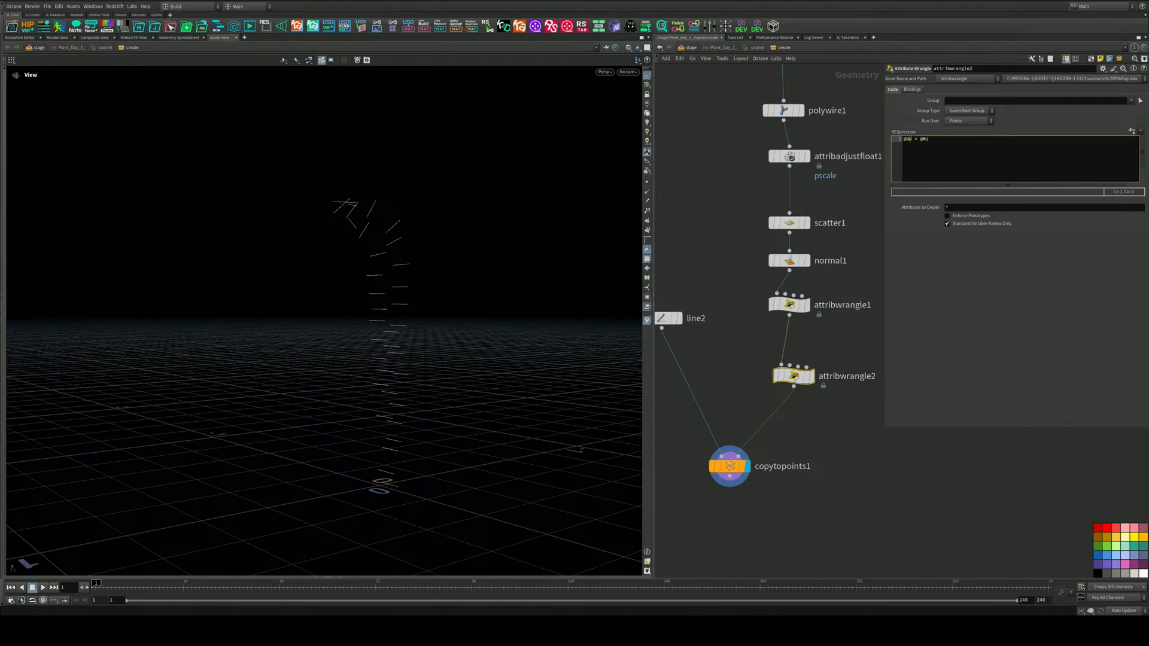
click(813, 356)
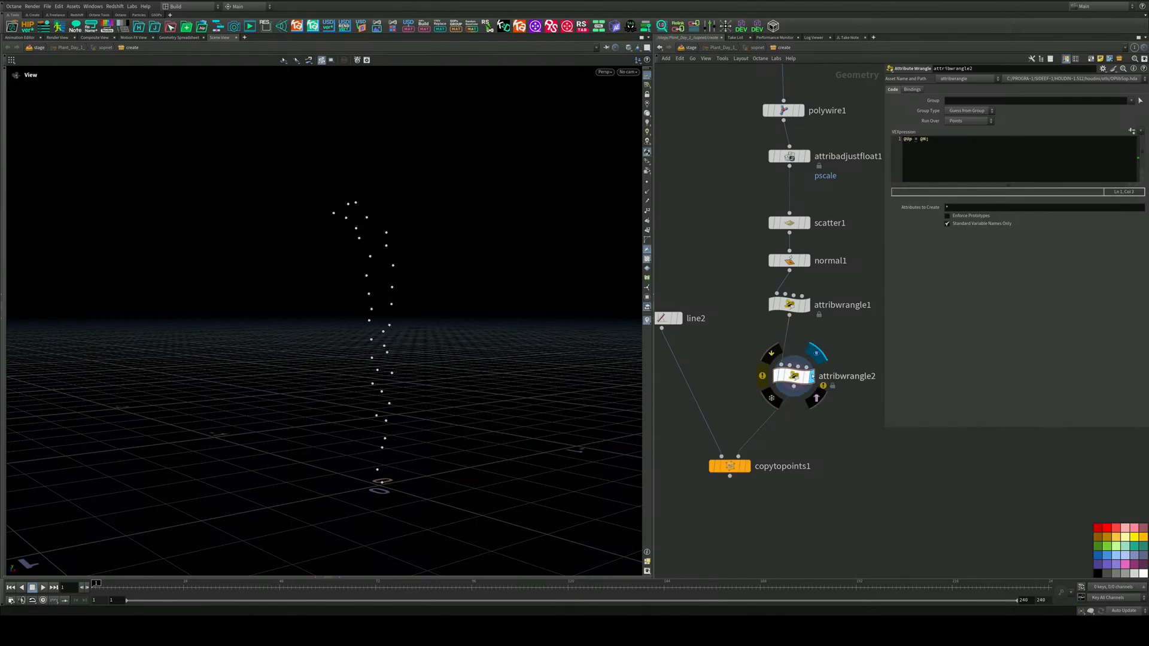
middle_click(796, 377)
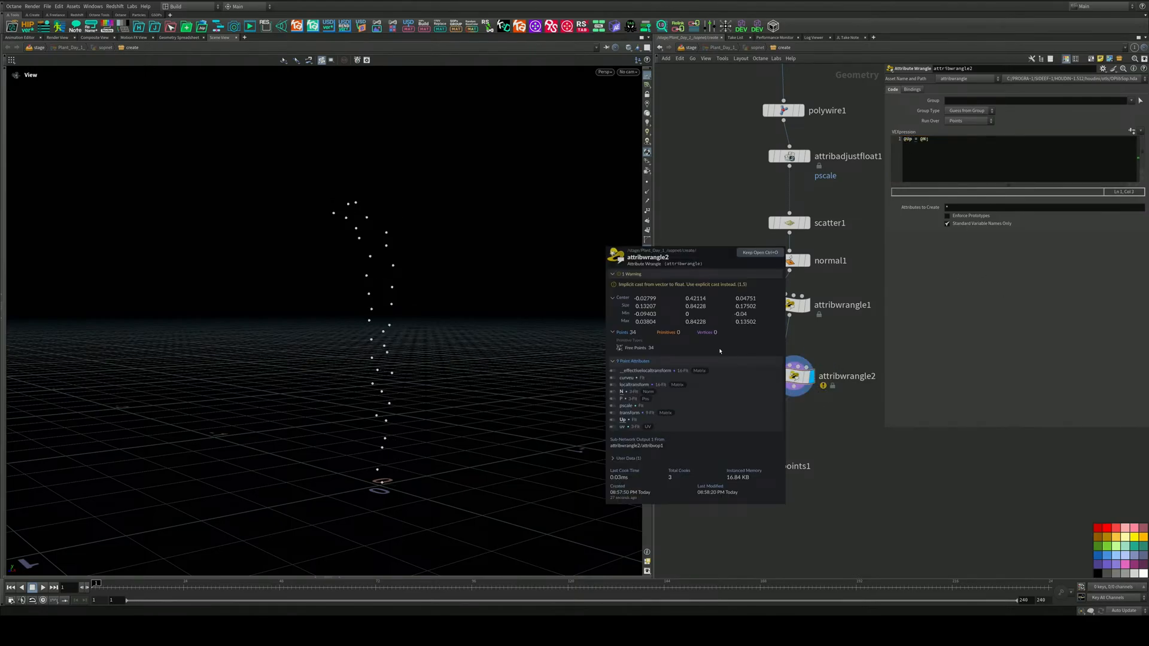
drag(946, 142, 860, 145)
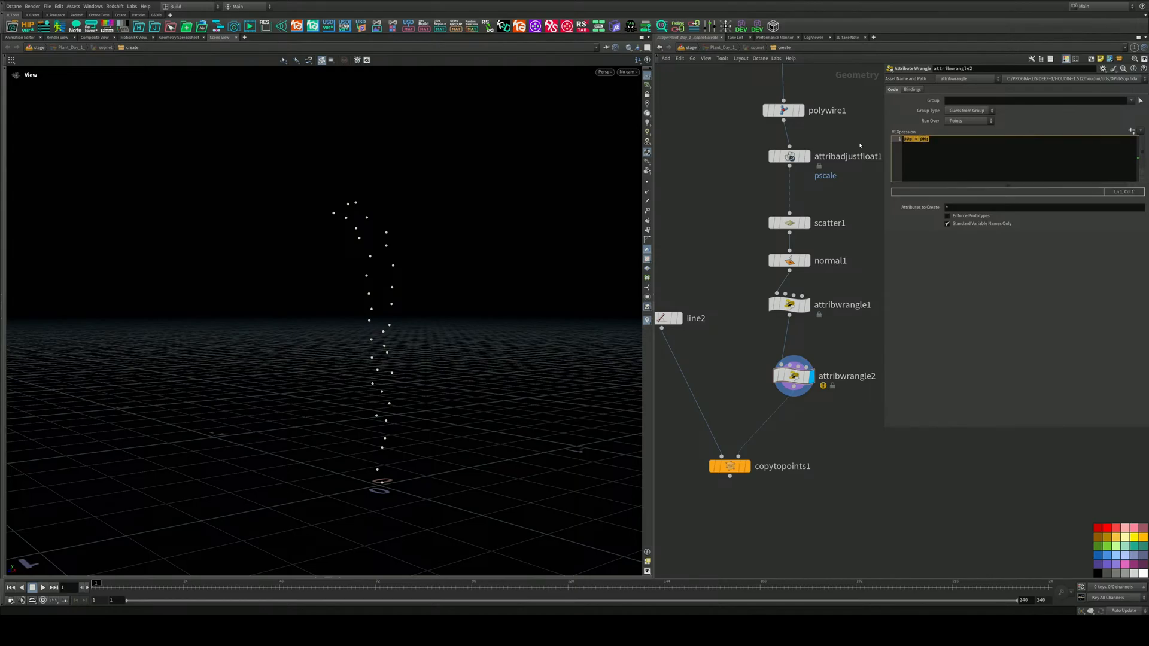
text(@N = @up;)
click(1001, 340)
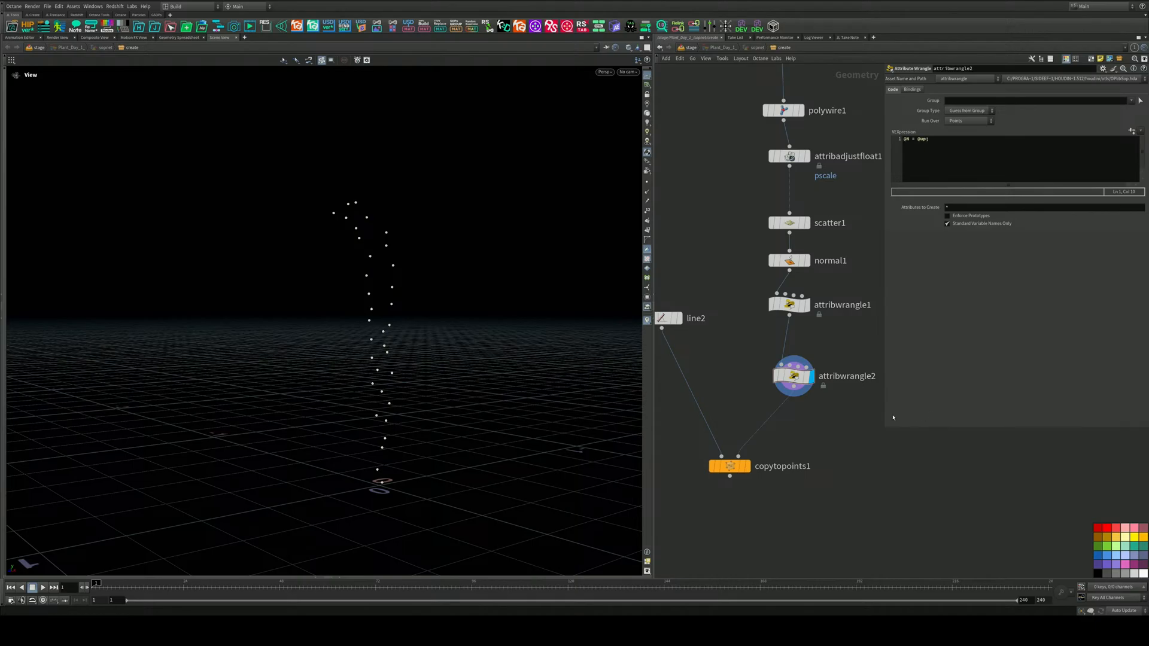
click(750, 443)
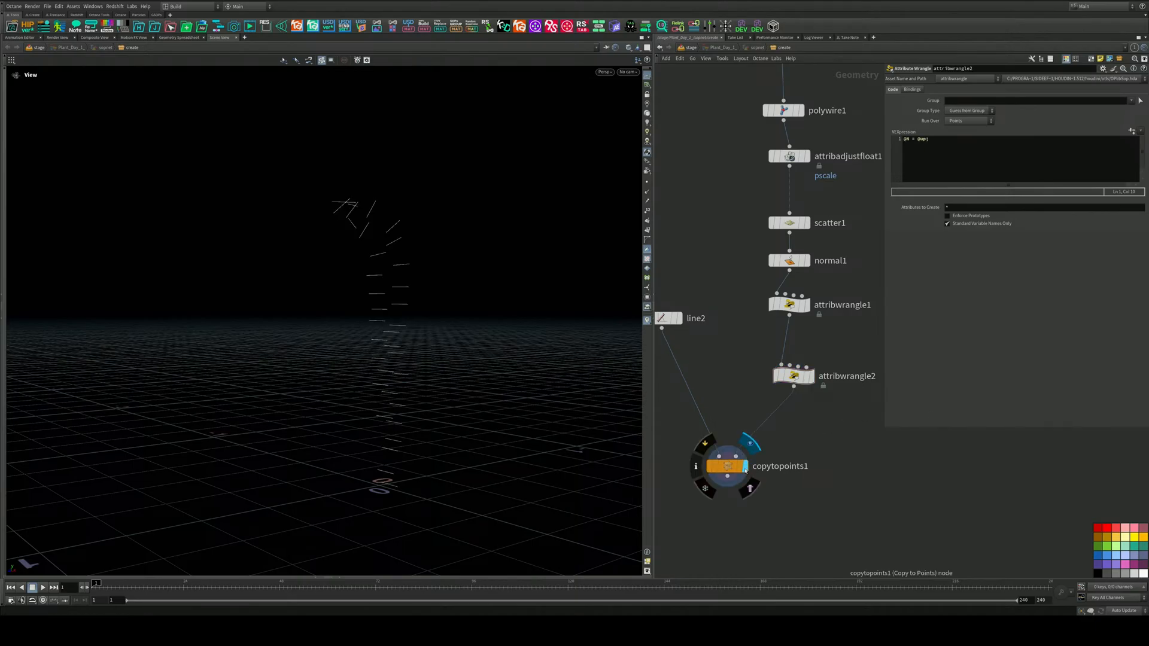
drag(463, 357, 414, 383)
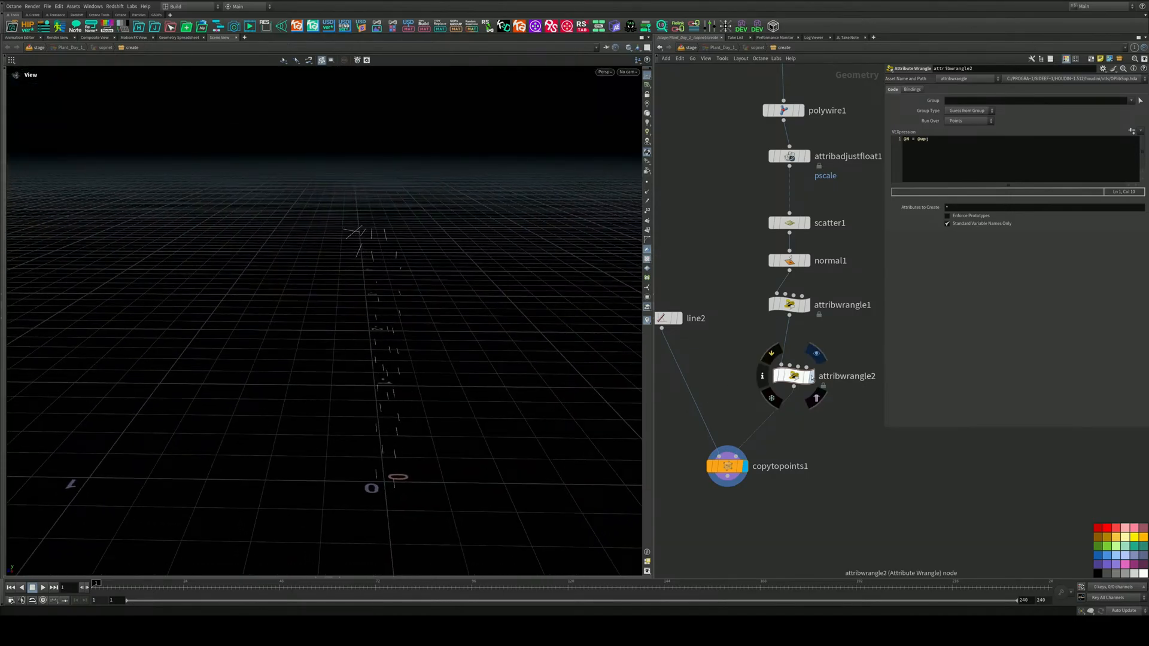
Move attribwrangle2 slightly closer to attribwrangle1 and bypass it
click(812, 376)
drag(811, 382, 807, 371)
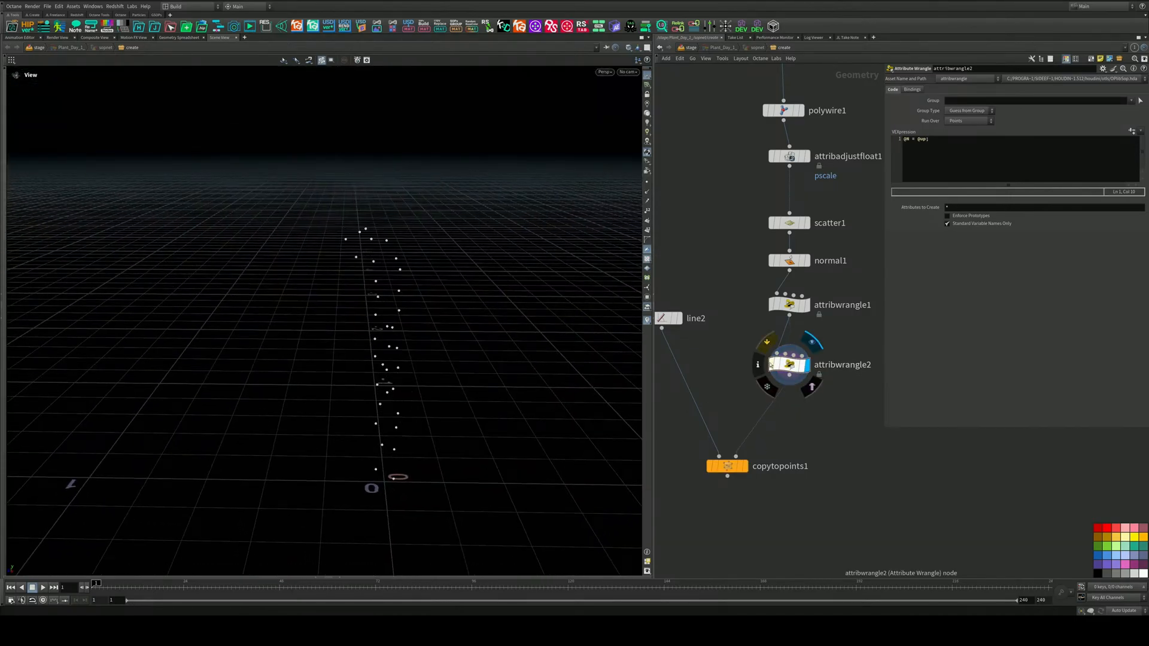
click(771, 364)
middle_drag(767, 389, 806, 288)
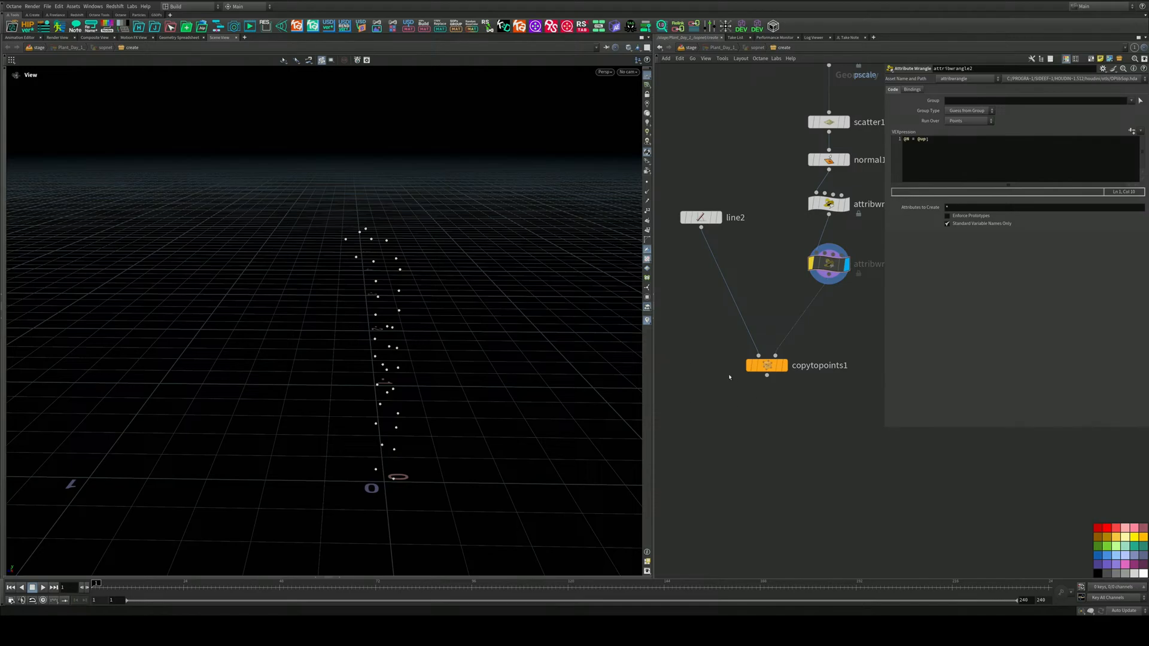
Display copytopoints1 and move it further below its input nodes
click(784, 365)
drag(774, 366, 774, 421)
middle_drag(810, 383, 798, 412)
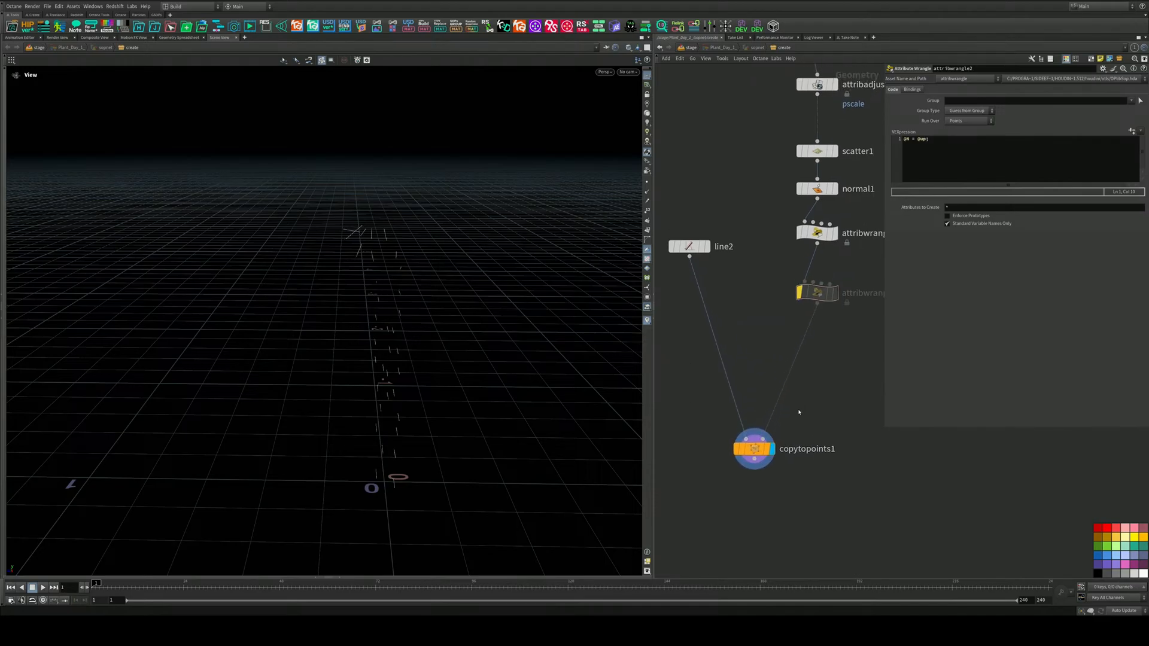
Narrow the parameter area and reveal the plant reference images in an enlarged pane below the viewport
scroll(797, 416, down, 3)
drag(885, 429, 985, 401)
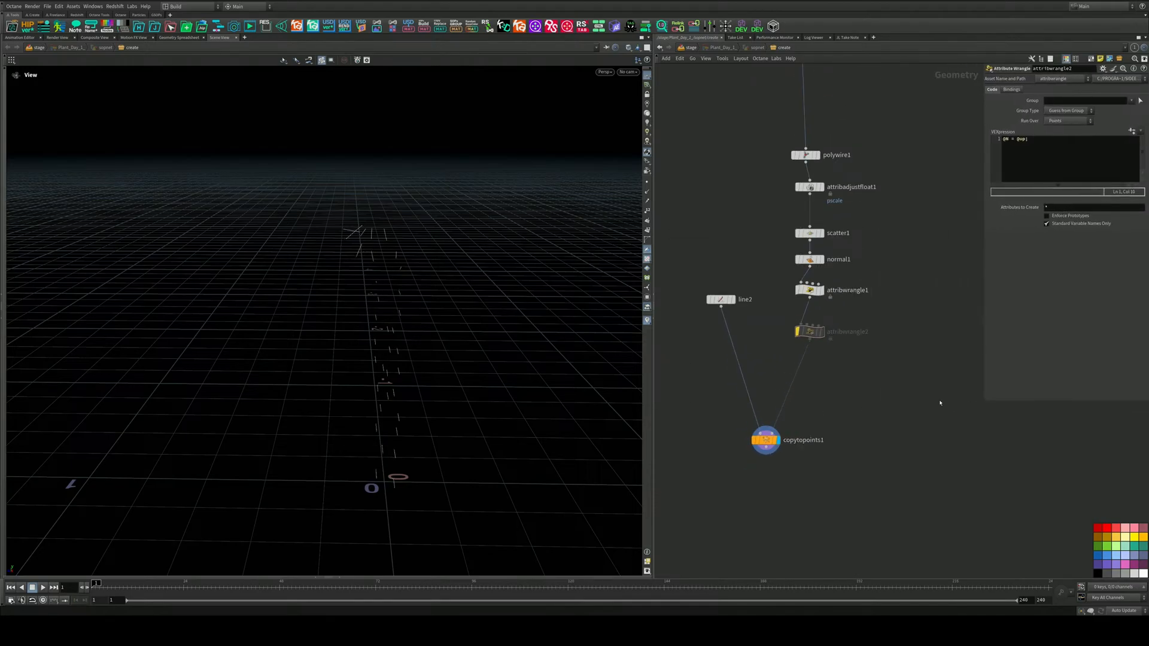
middle_drag(873, 378, 862, 343)
scroll(864, 366, up, 3)
scroll(862, 368, down, 3)
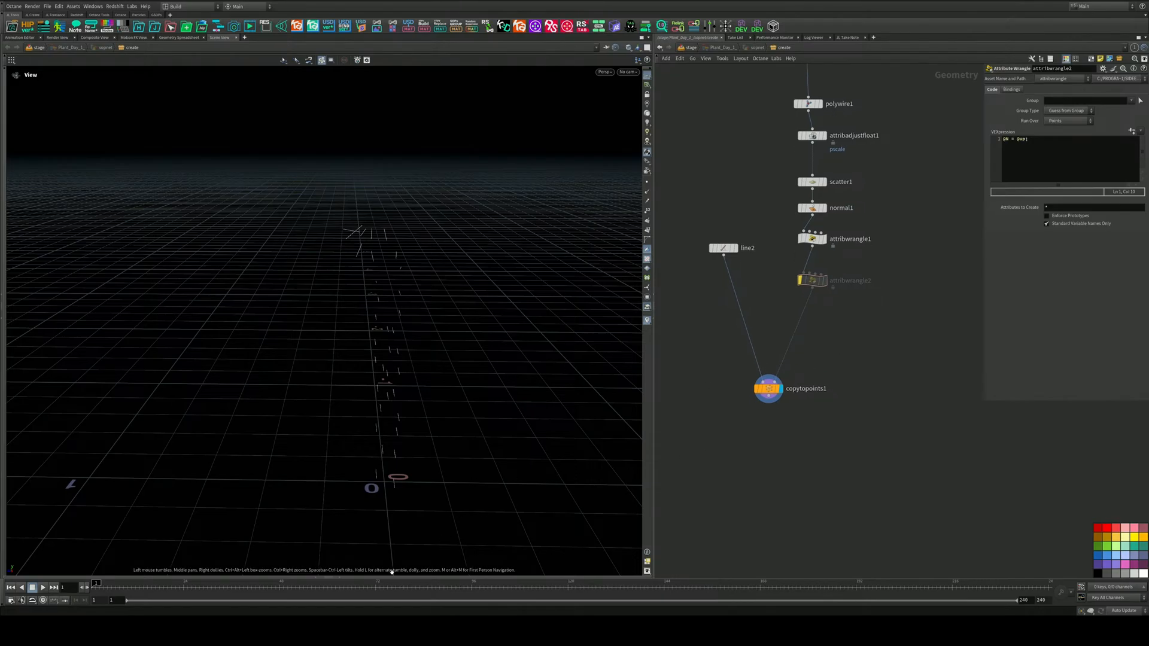
click(340, 576)
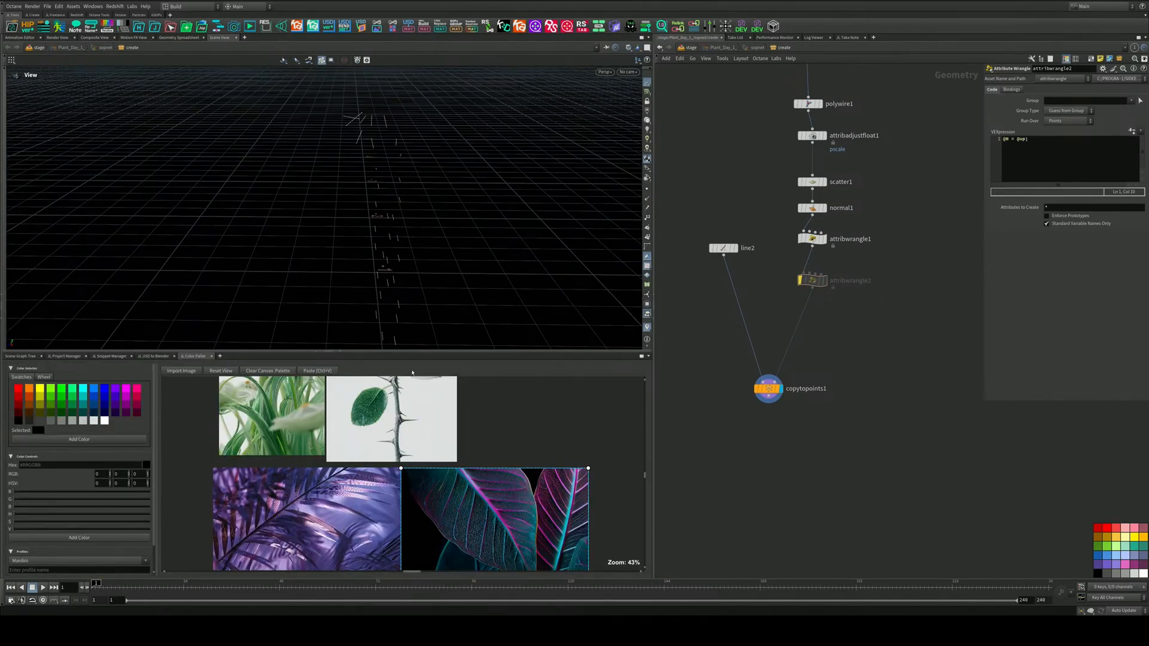
drag(412, 352, 413, 290)
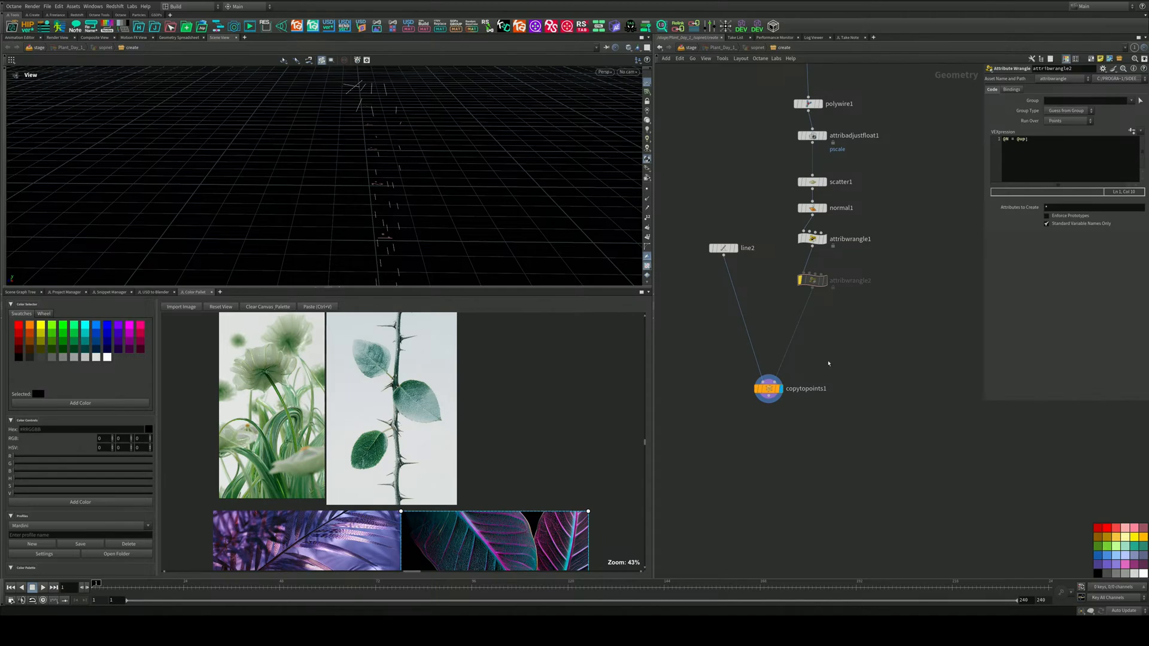
Add an L-System node beside the stem's node chain and display it
key(h)
scroll(818, 257, up, 5)
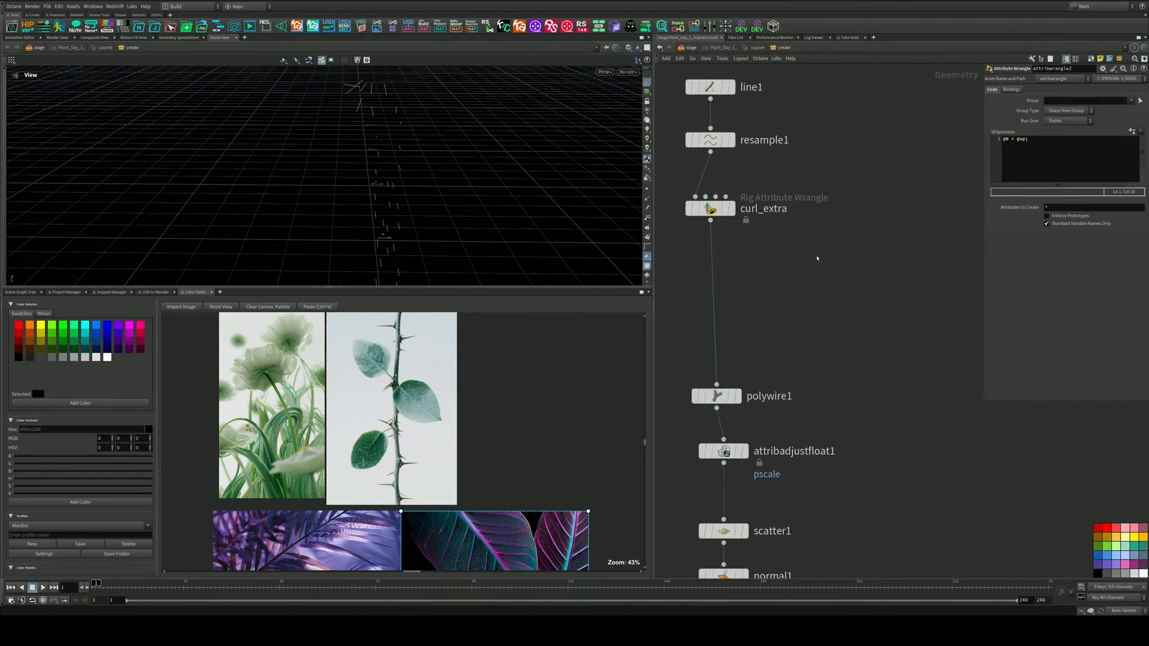
scroll(818, 258, down, 5)
scroll(838, 257, up, 3)
mouse_move(825, 323)
middle_down()
mouse_move(839, 257)
mouse_move(822, 316)
middle_up()
scroll(838, 259, down, 3)
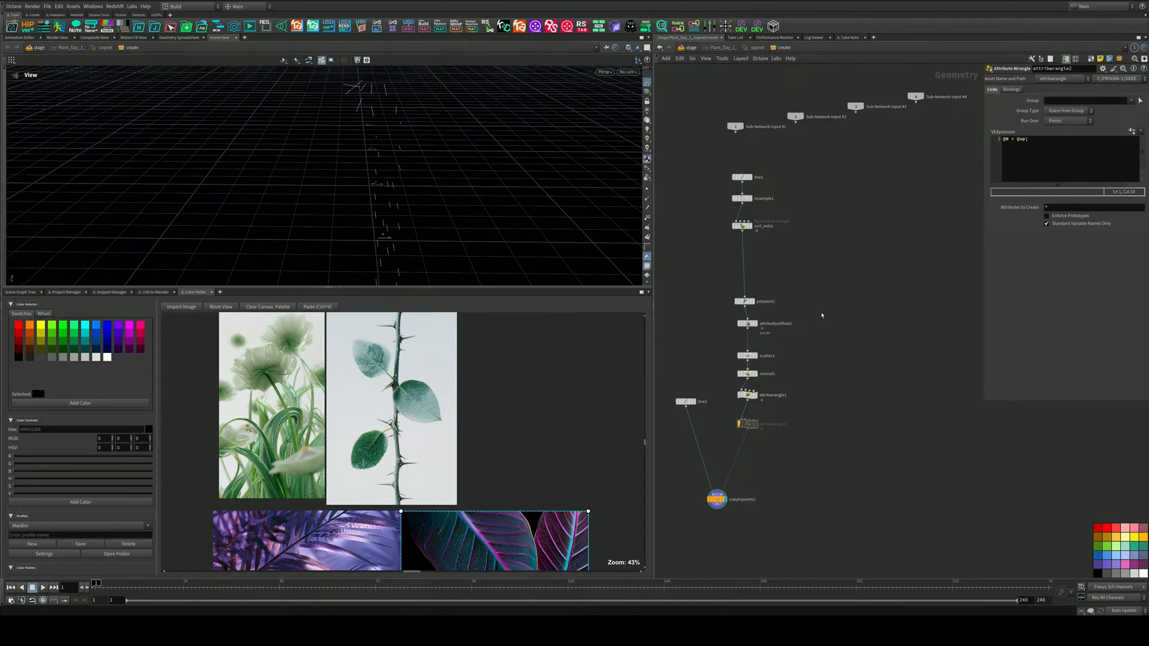
key(Tab)
text(l)
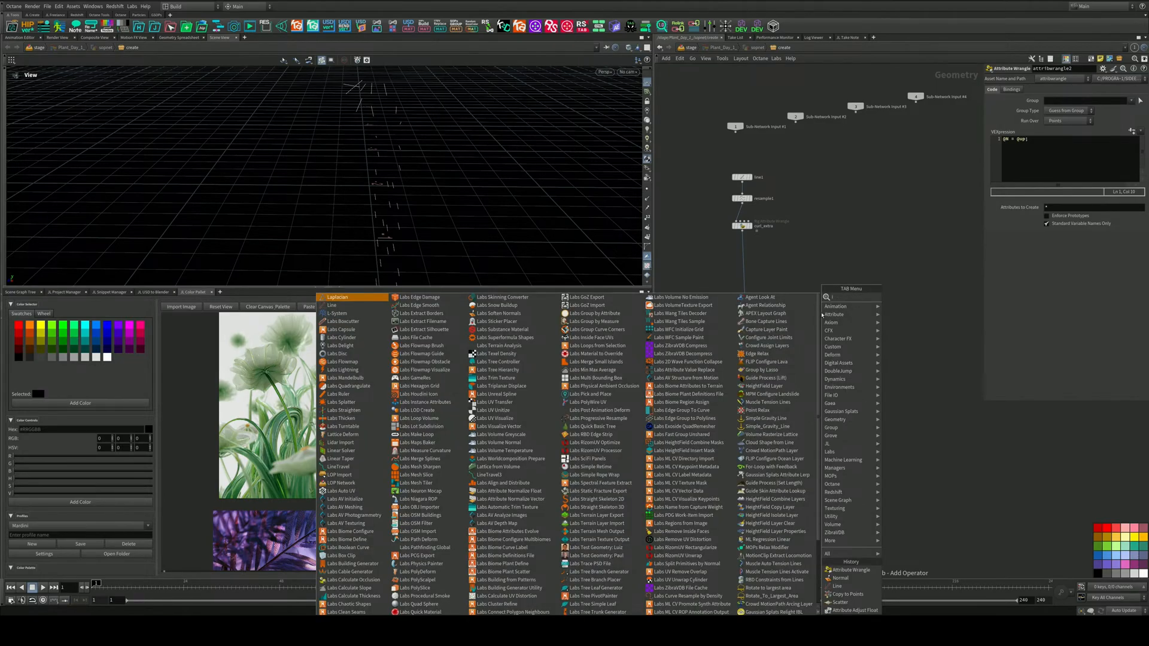
key(BackSpace)
text(tube)
key(Return)
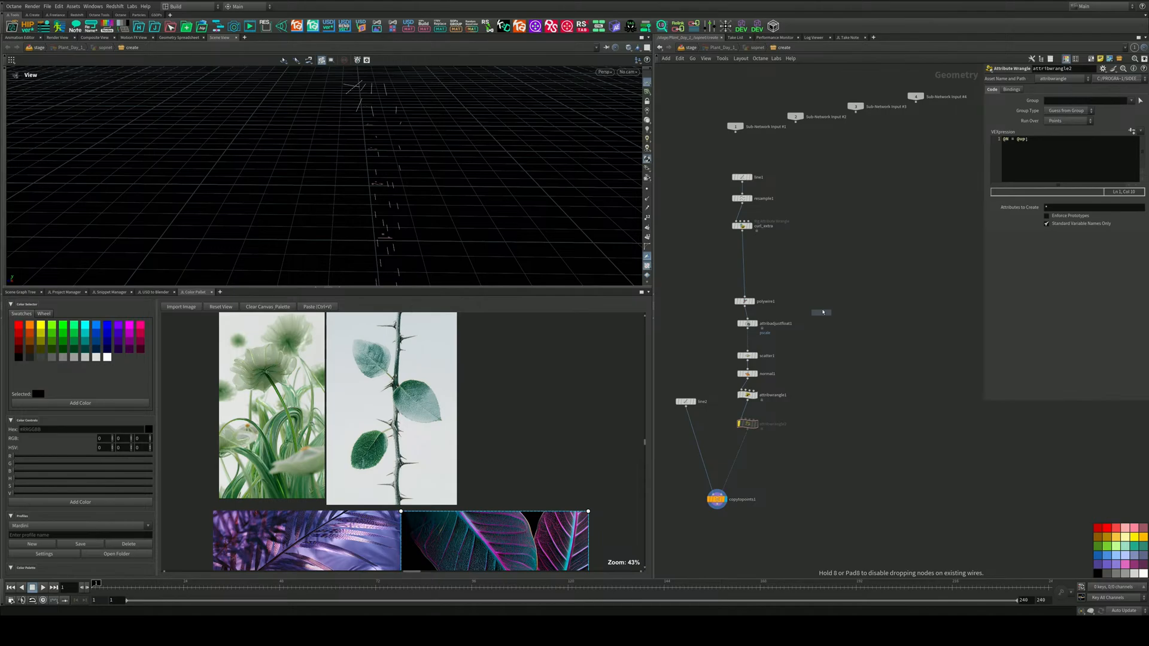
click(841, 250)
scroll(838, 251, up, 5)
click(876, 234)
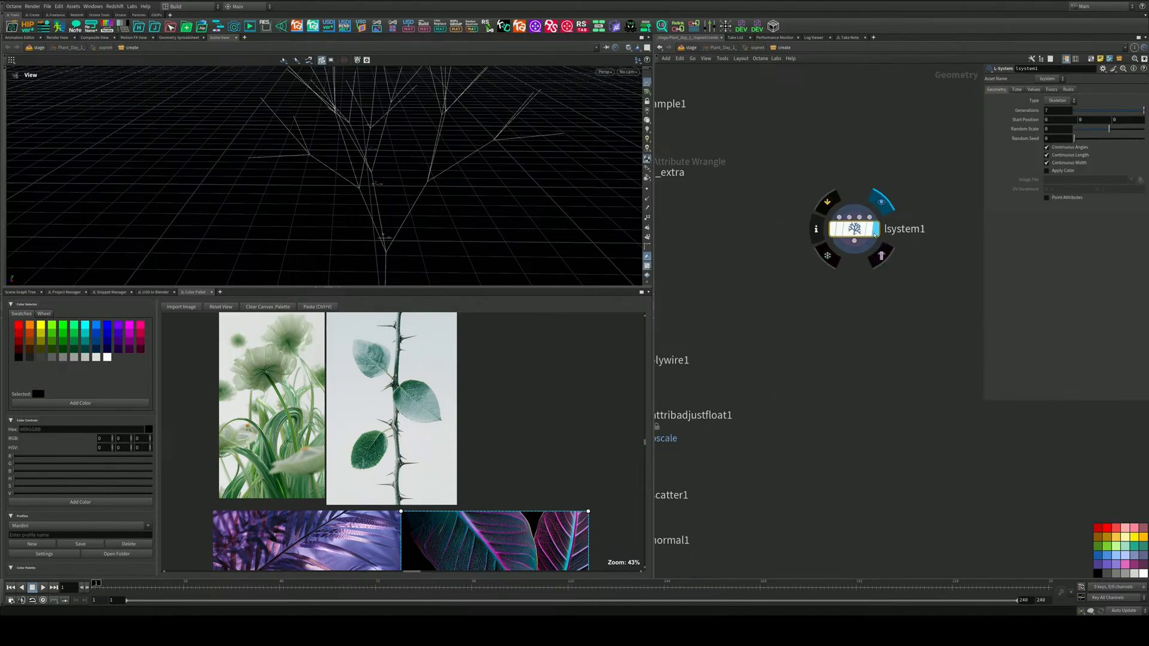
Examine the L-System's branching structure in the viewport
drag(411, 195, 390, 146)
right_drag(390, 146, 374, 202)
drag(374, 202, 355, 226)
middle_drag(367, 205, 388, 196)
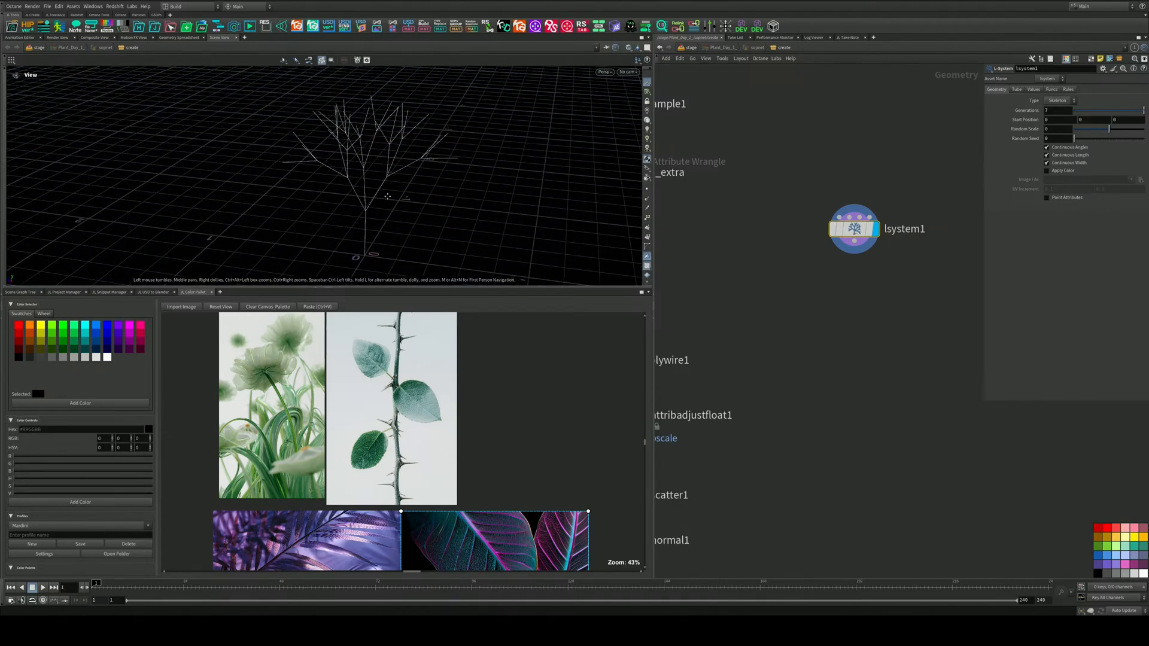
mouse_move(385, 204)
mouse_down()
mouse_move(374, 210)
mouse_move(425, 174)
mouse_move(389, 193)
mouse_move(550, 183)
mouse_move(367, 193)
mouse_move(366, 206)
mouse_up()
middle_drag(868, 255, 914, 272)
scroll(765, 327, down, 3)
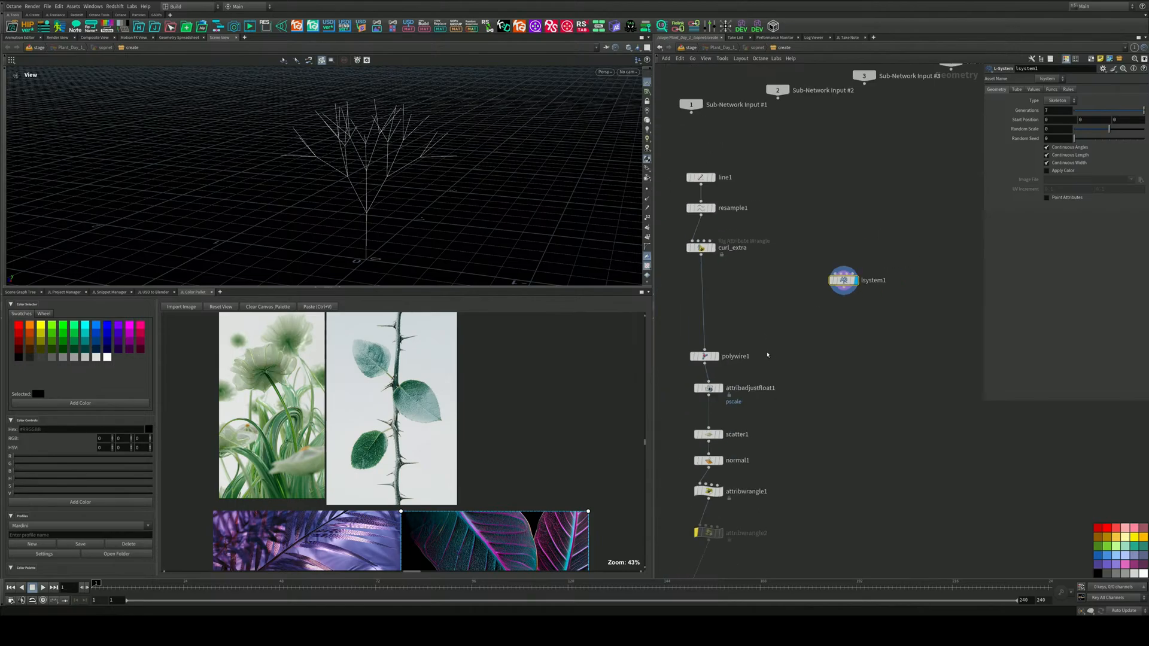
Switch the display back to copytopoints1
middle_drag(767, 477, 833, 301)
scroll(795, 297, down, 2)
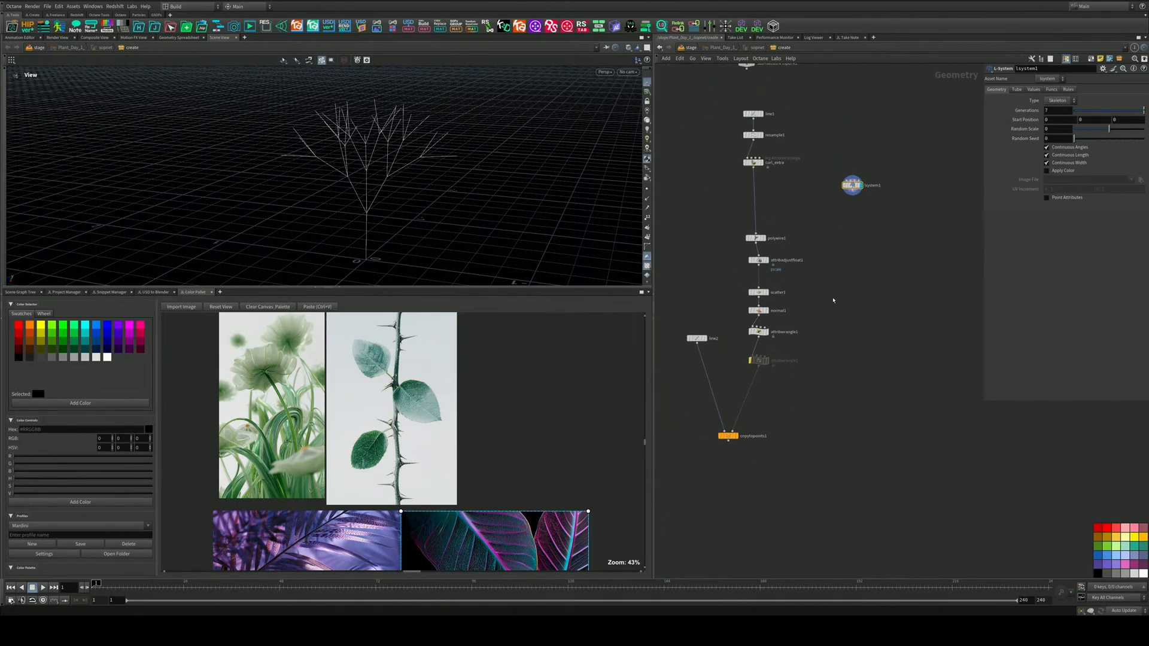
middle_drag(764, 444, 823, 387)
scroll(817, 397, up, 4)
click(812, 382)
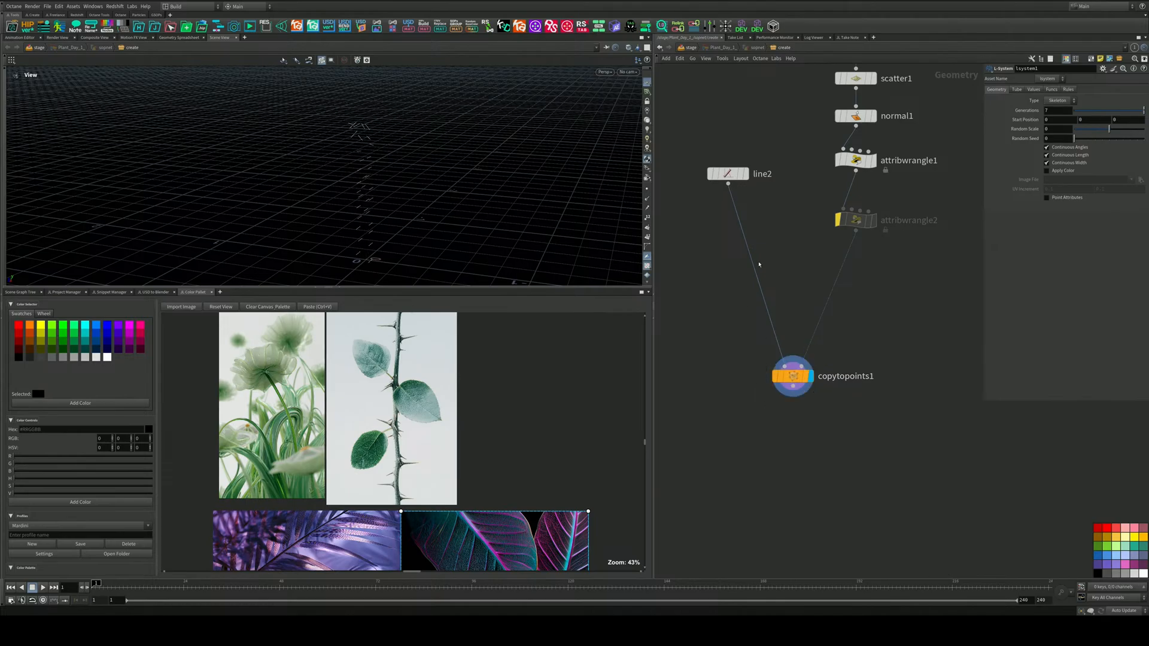
Replace line2 with a new Tube node connected to copytopoints1's source geometry input
middle_drag(758, 264, 795, 365)
drag(801, 246, 701, 313)
key(Delete)
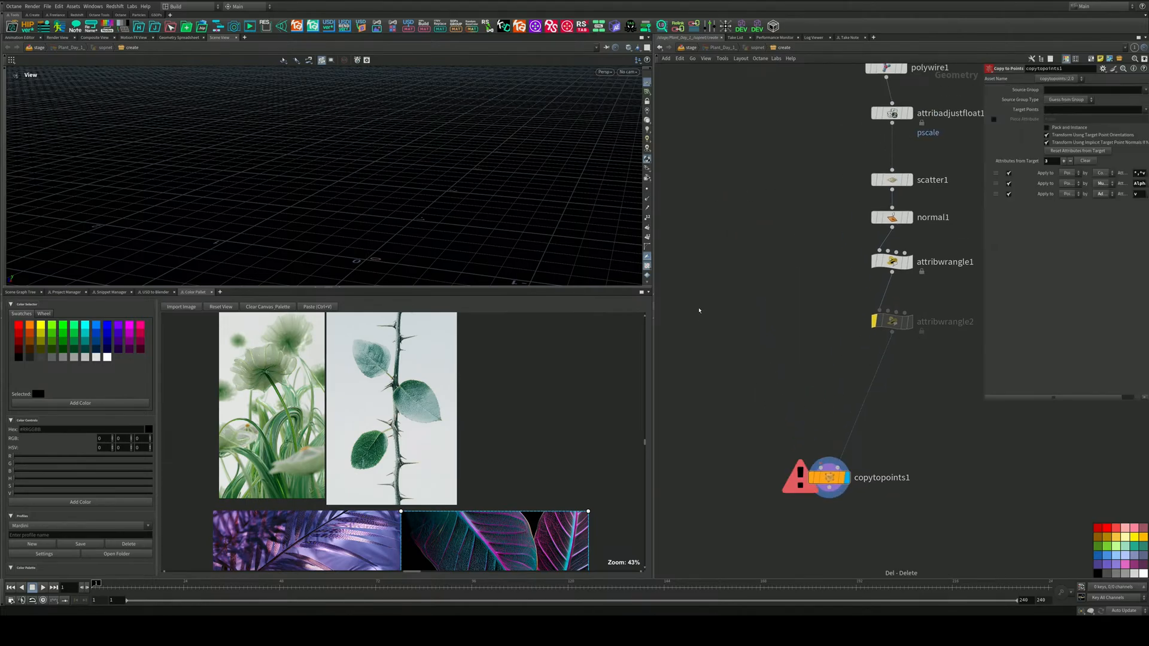
key(Tab)
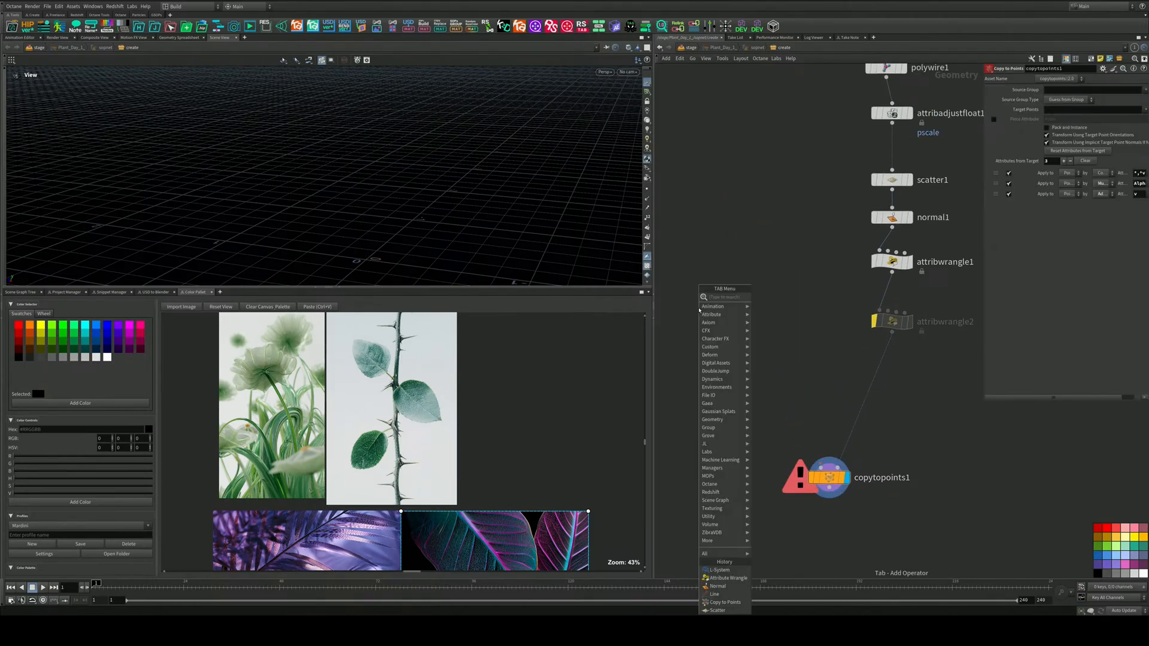
text(grid)
key(Return)
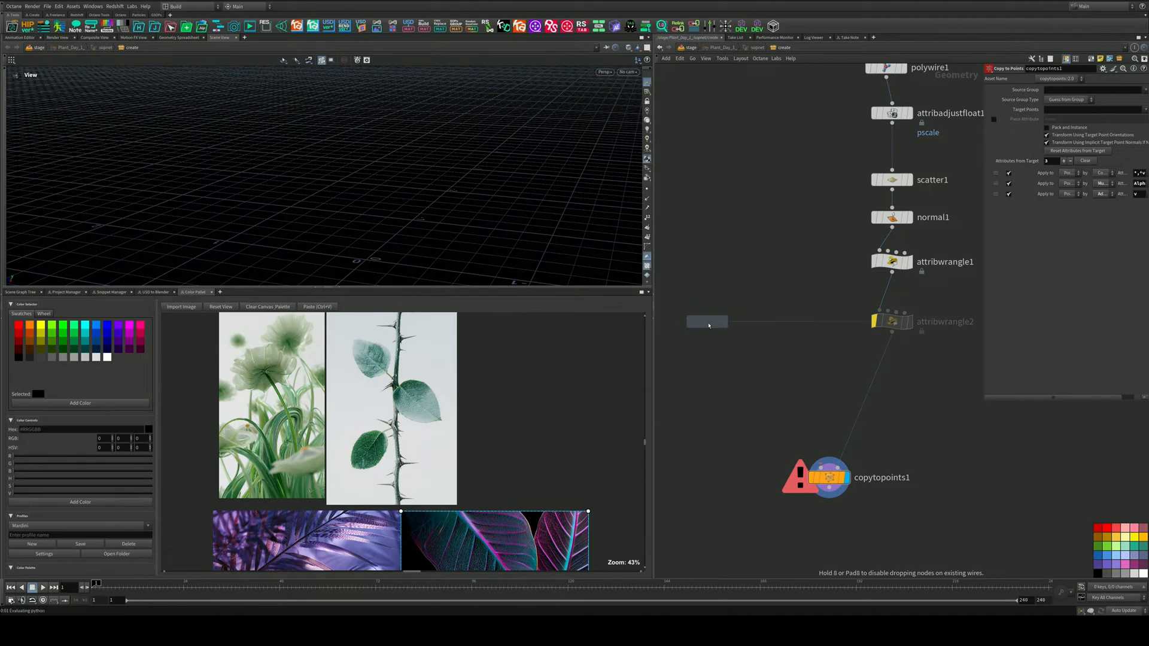
click(709, 325)
click(709, 333)
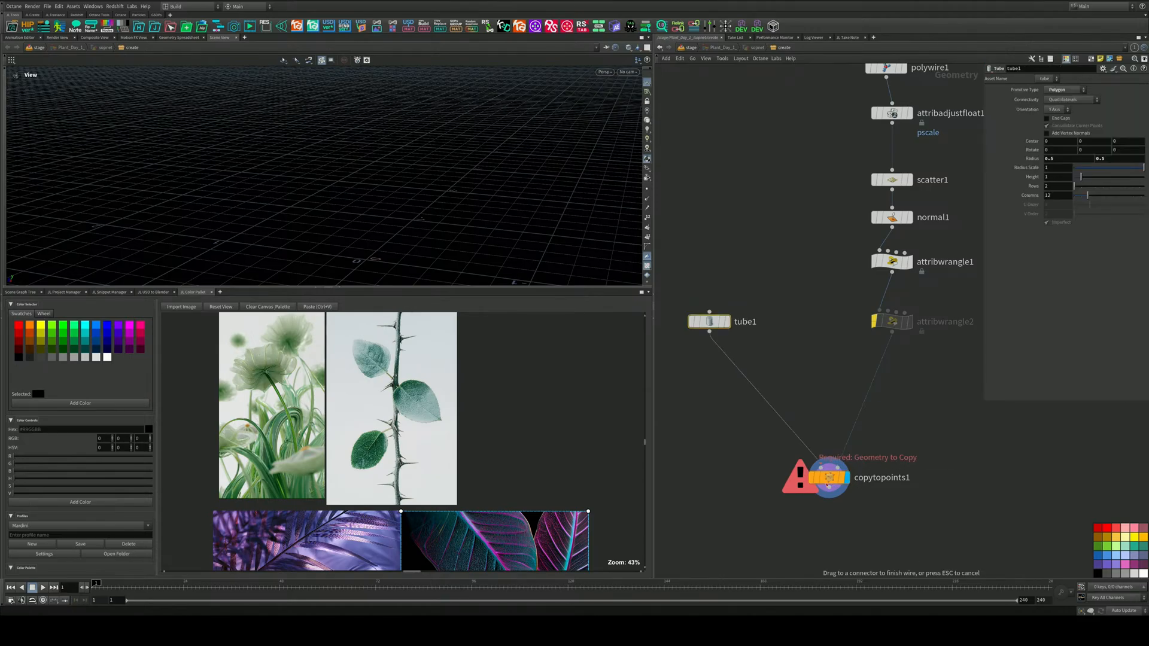
click(818, 458)
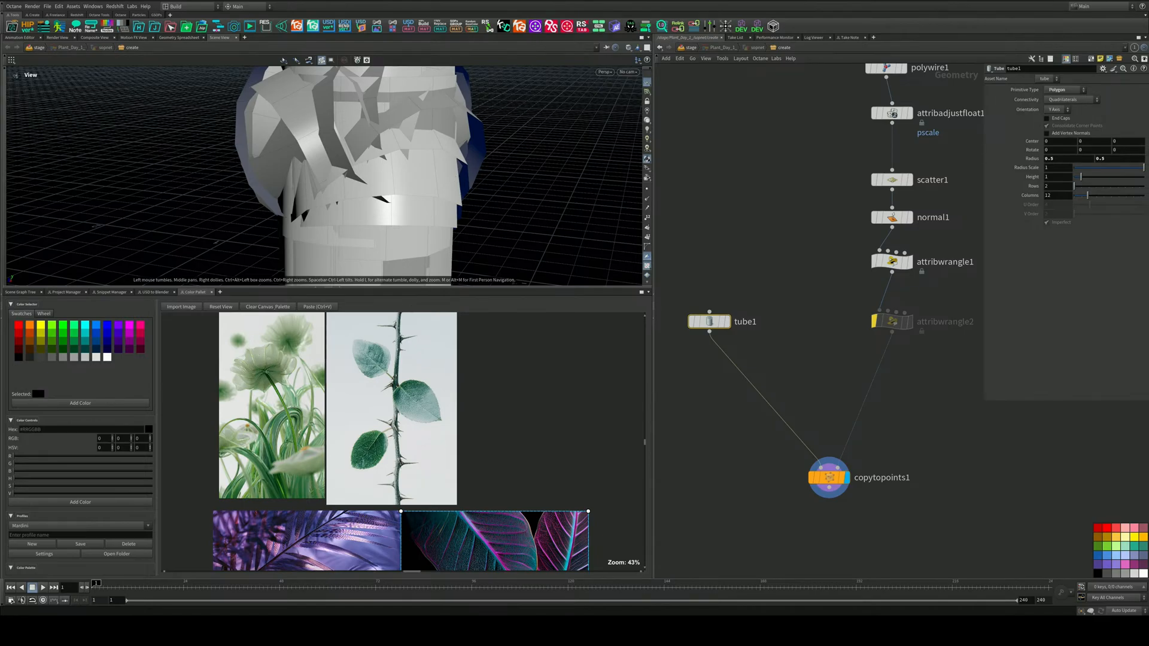
Enable the tangentu tangent attribute output on resample1
middle_drag(796, 237, 782, 353)
scroll(854, 233, up, 2)
scroll(800, 207, down, 3)
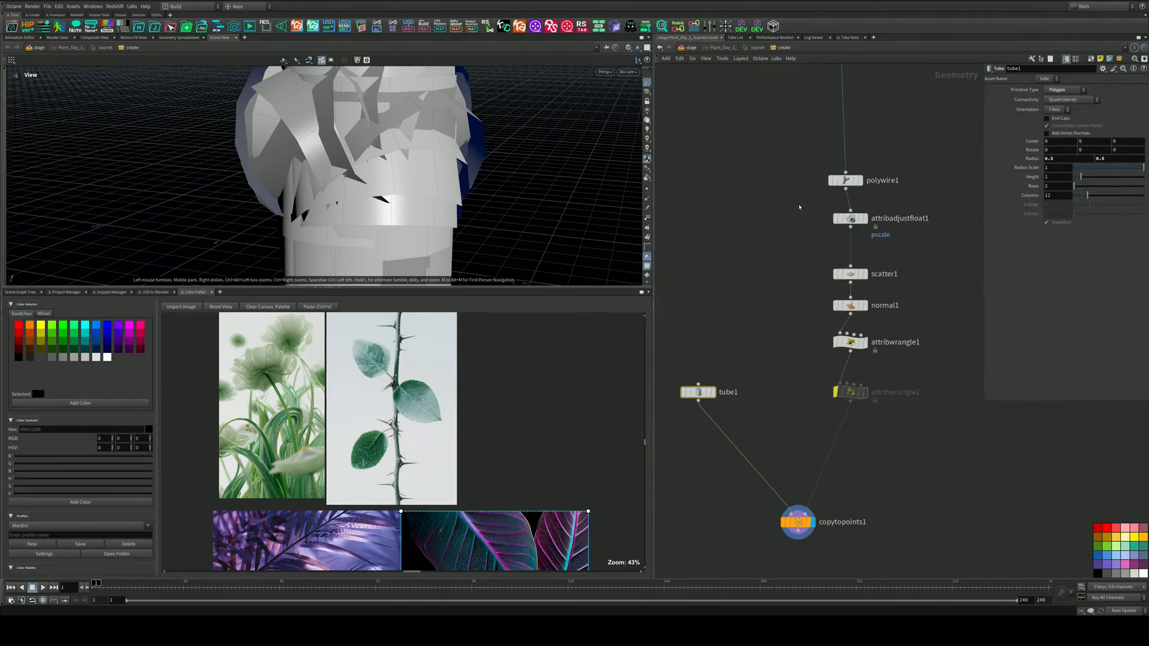
middle_drag(916, 138, 891, 344)
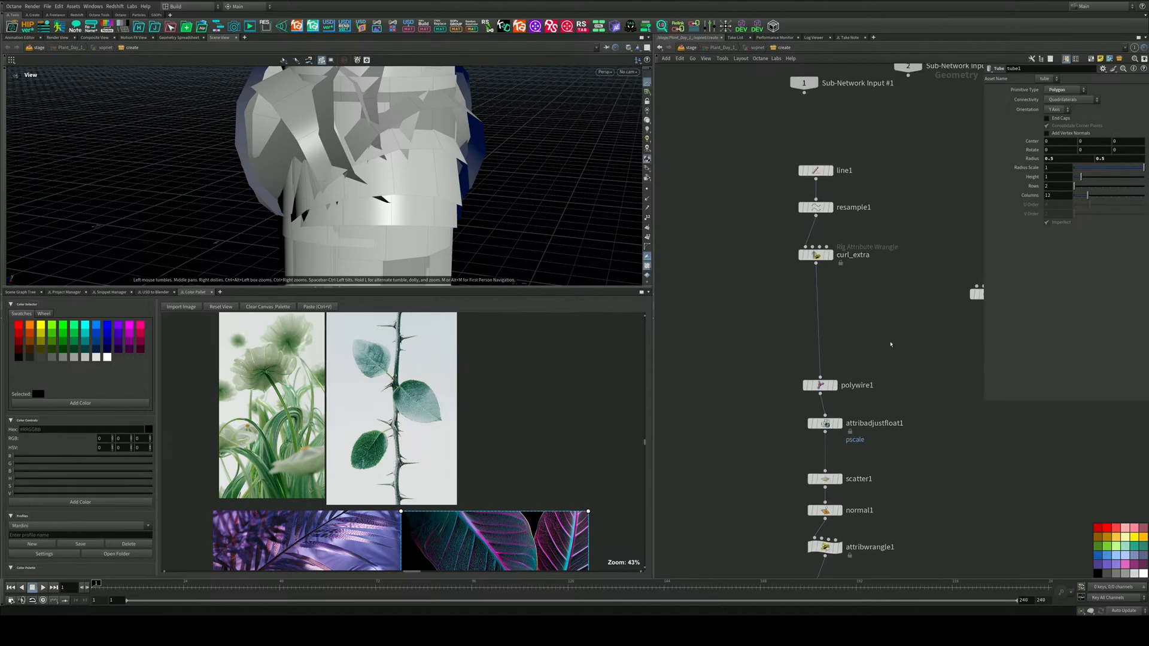
click(815, 207)
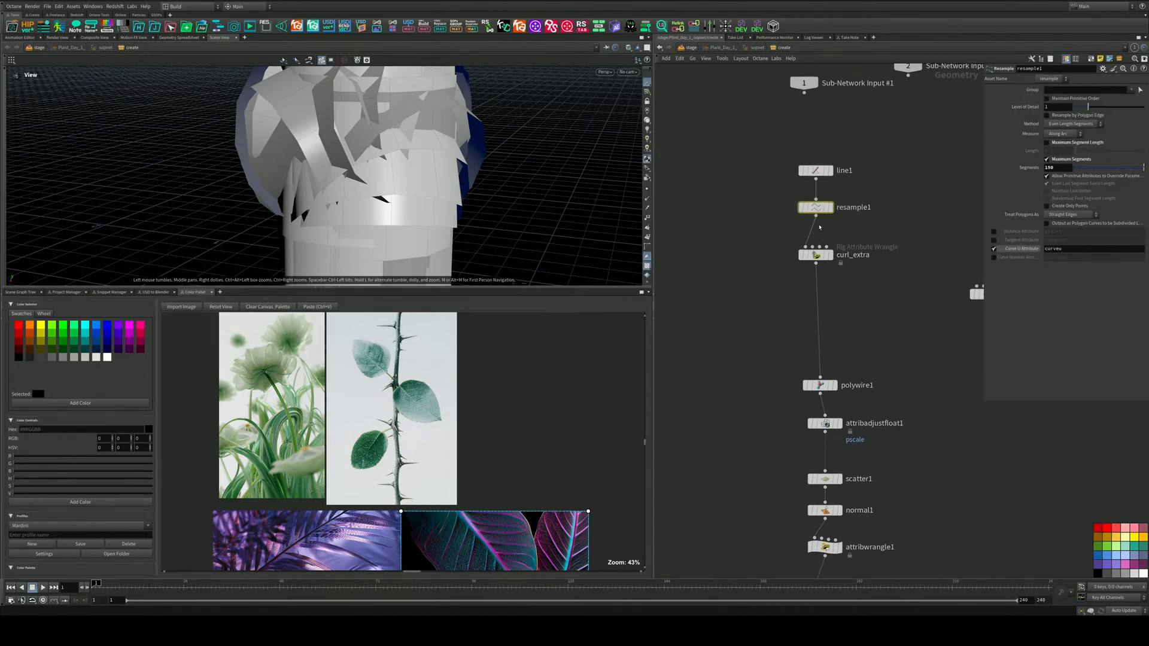
click(995, 240)
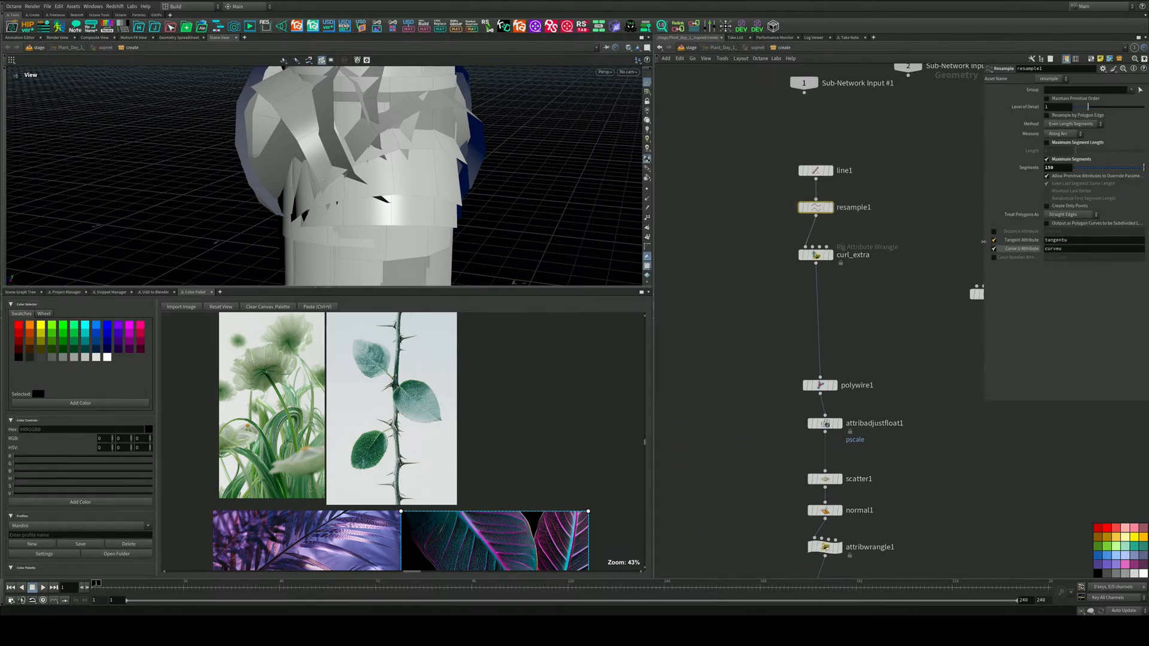
Rename resample1's tangent attribute output to N
drag(1100, 240, 999, 244)
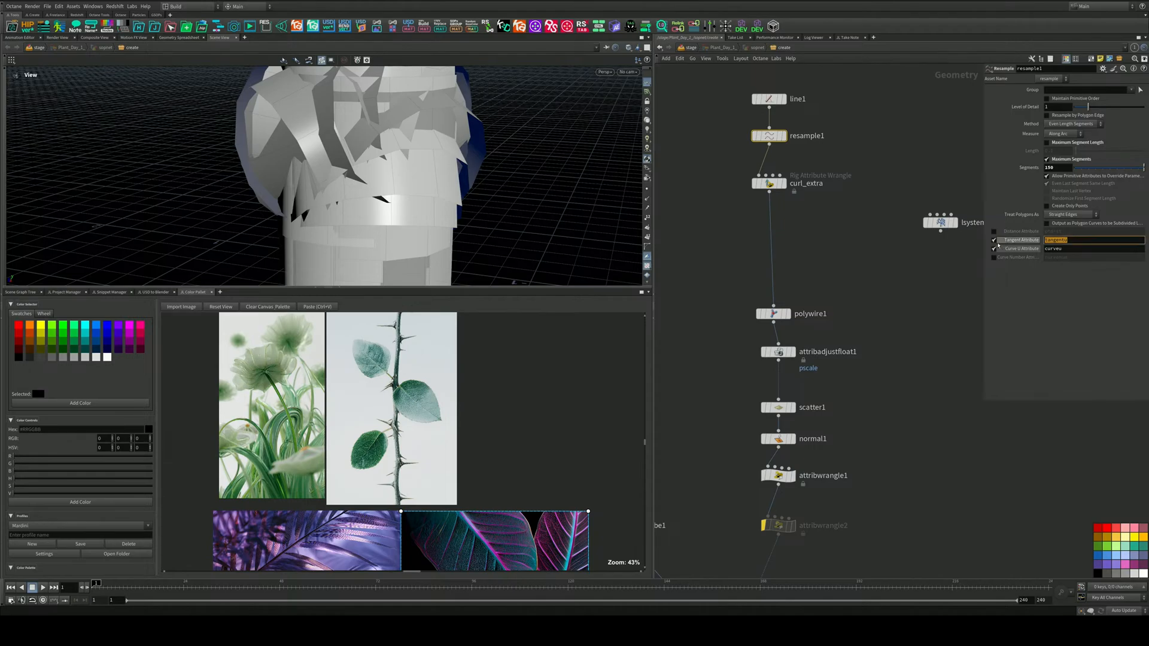
text(N)
middle_drag(937, 498, 957, 300)
middle_drag(920, 413, 940, 283)
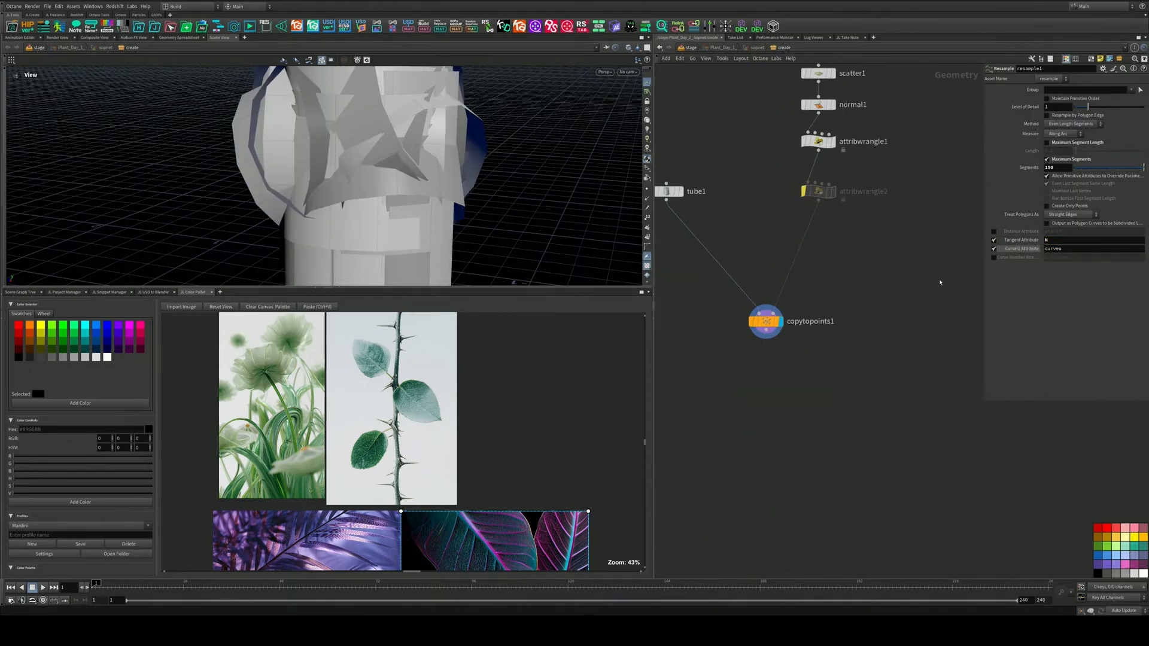
Reduce tube1's radius scale to 0.043
click(766, 321)
middle_drag(750, 217, 849, 295)
click(766, 270)
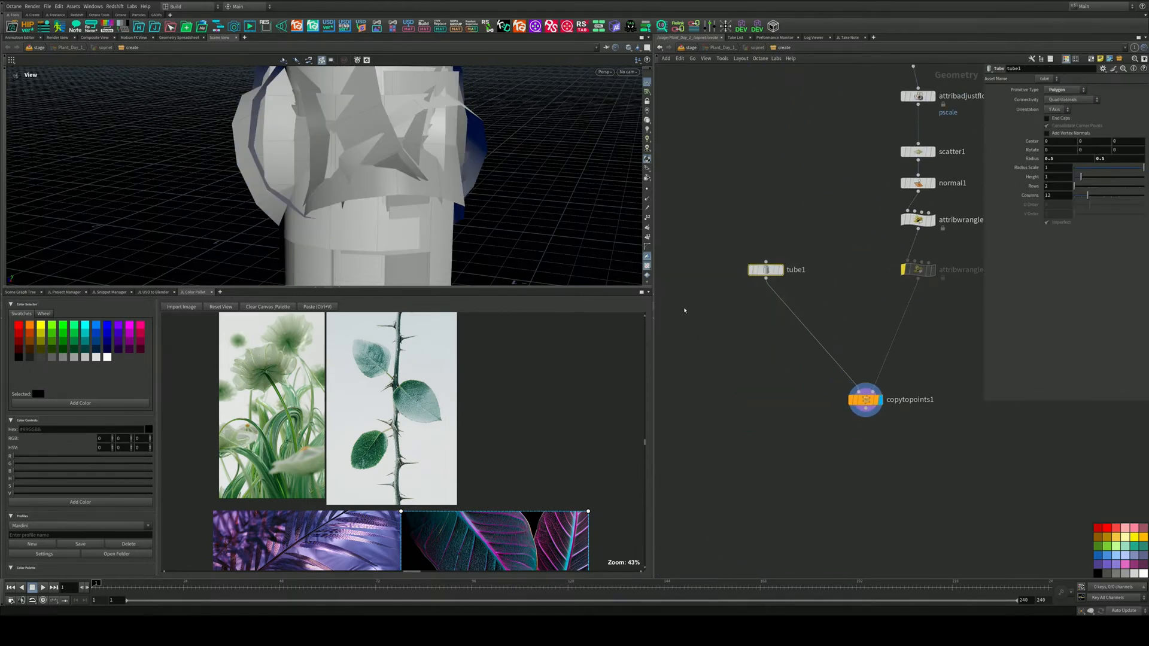
drag(1144, 169, 1078, 173)
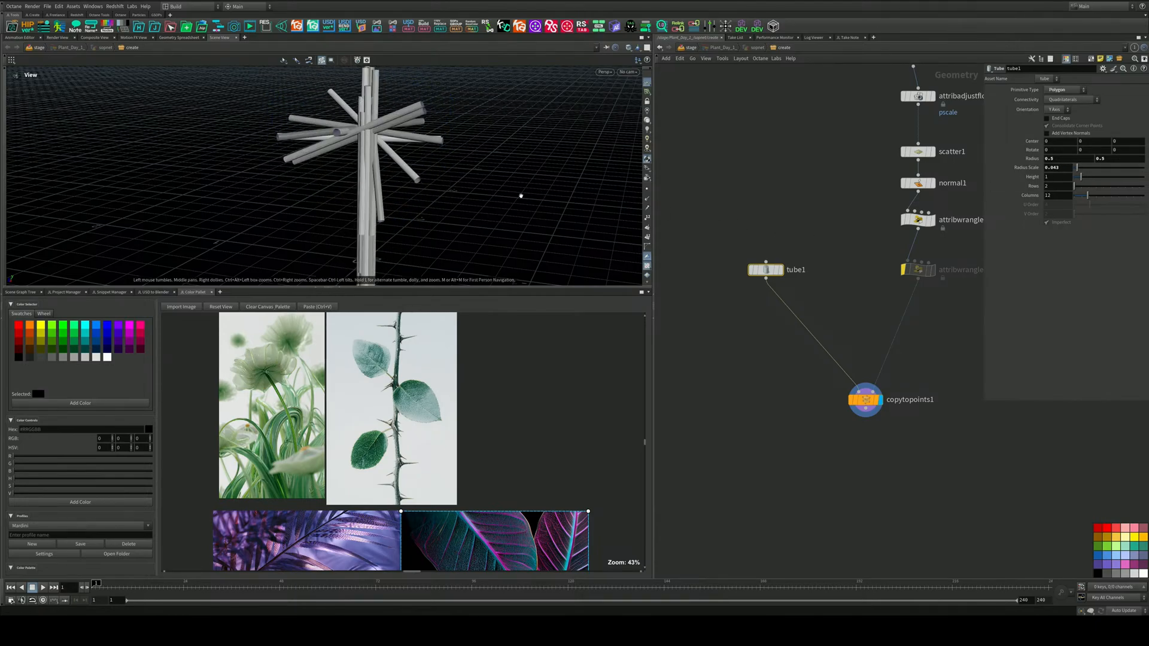
drag(518, 192, 504, 227)
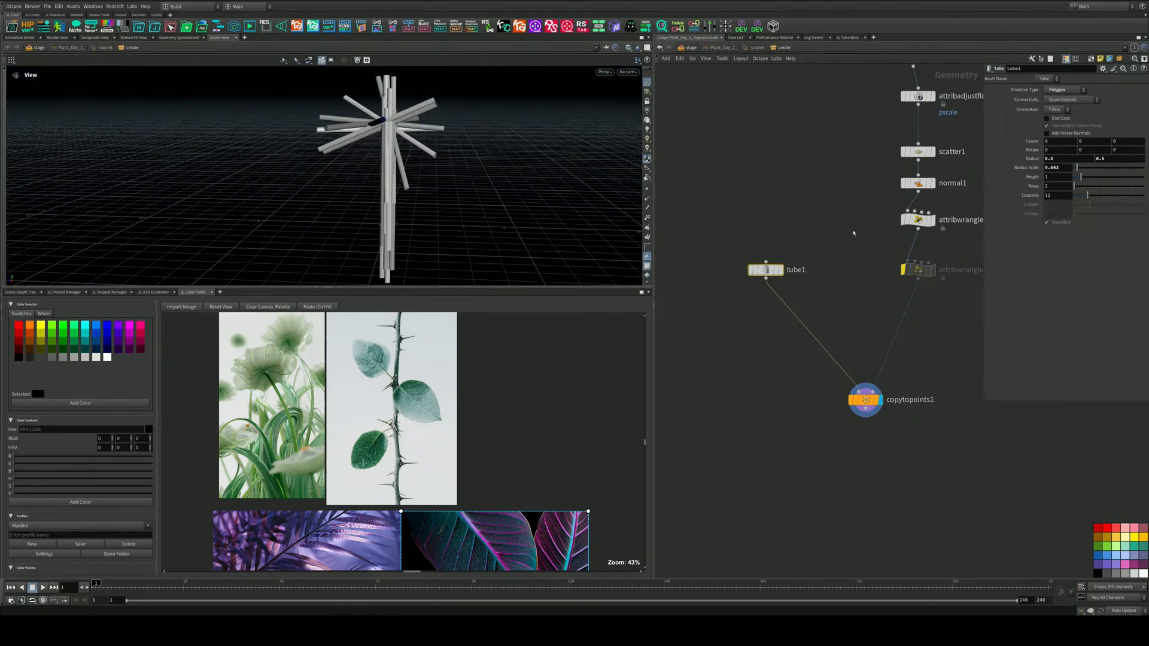
Insert a Transform node between tube1 and copytopoints1
key(Tab)
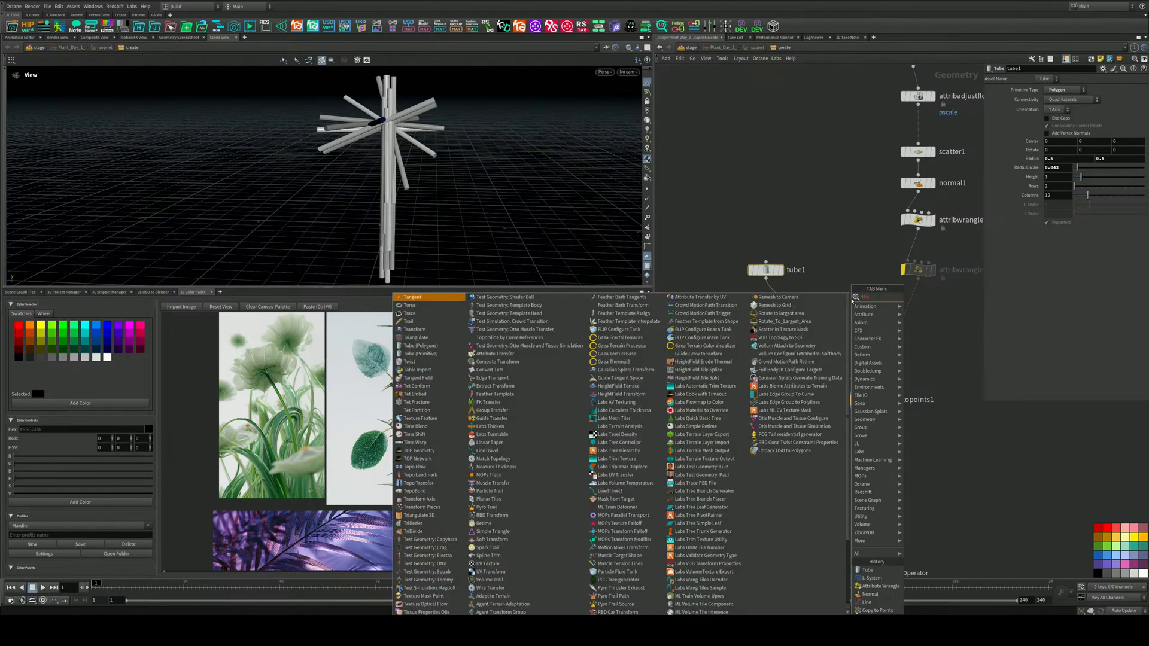
click(859, 215)
key(Tab)
text(tra)
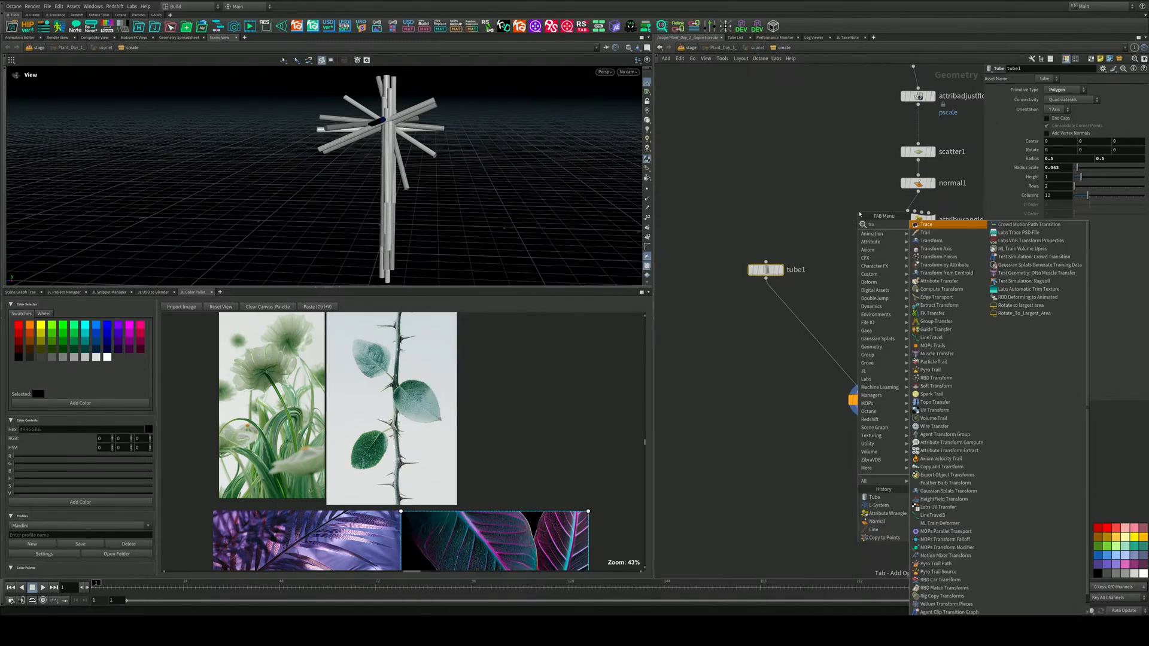
click(929, 241)
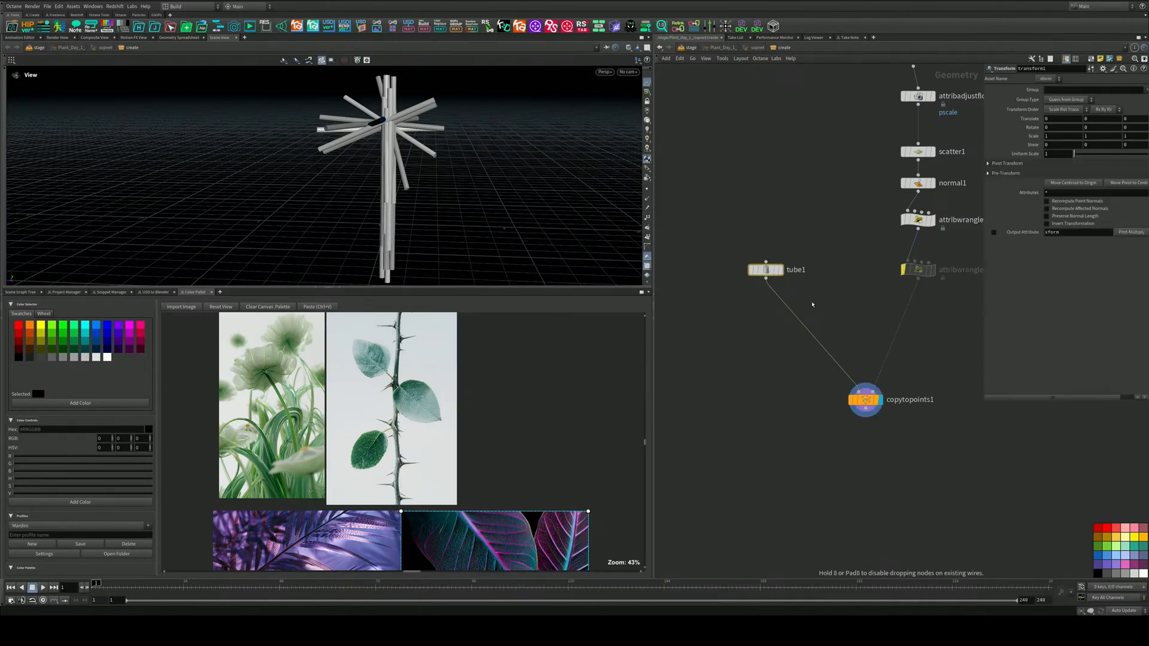
click(797, 324)
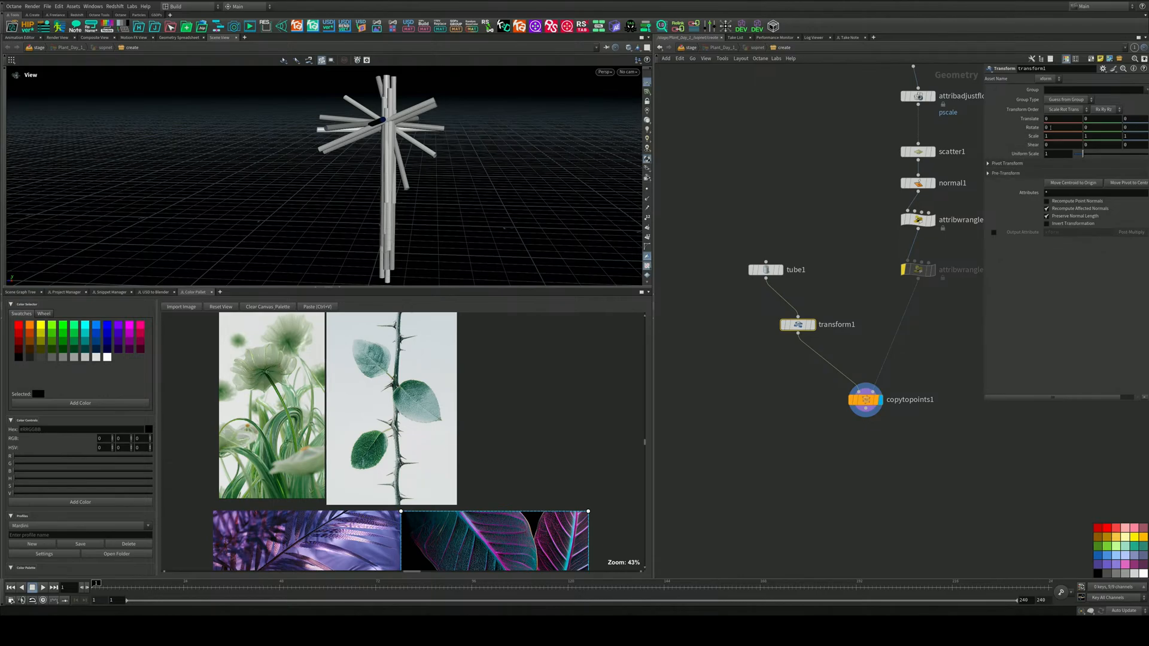
Rotate the tube about -91 degrees in X with transform1 and line the node up under tube1
middle_drag(1054, 127, 1113, 126)
middle_drag(803, 288, 771, 299)
drag(765, 335, 733, 341)
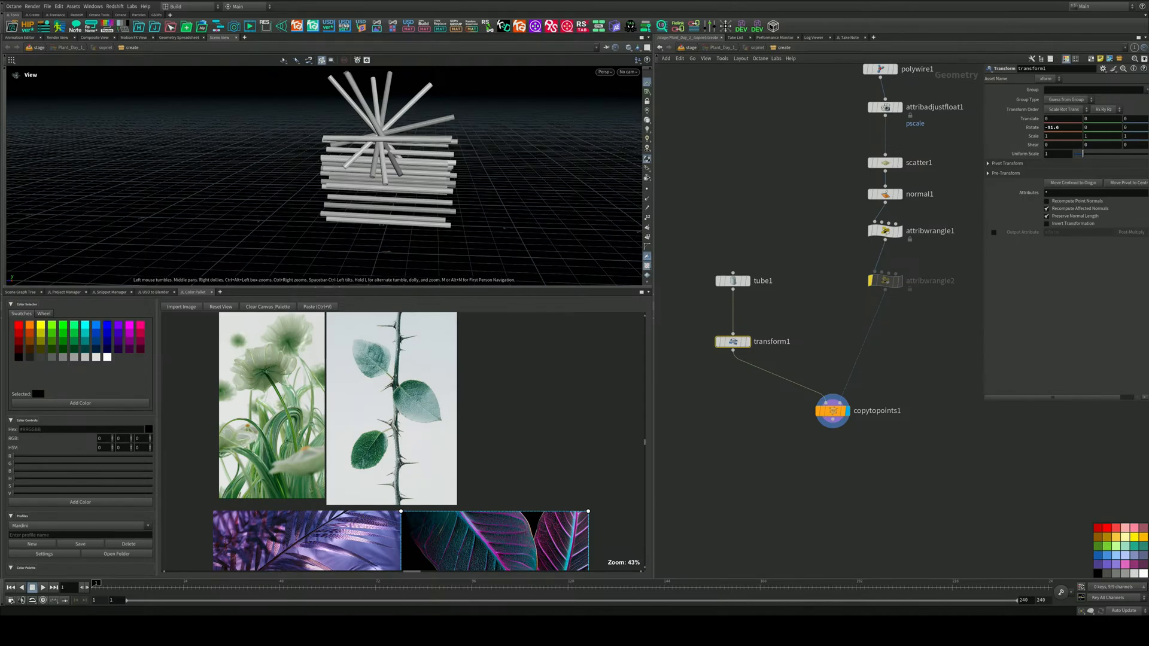
Shift copytopoints1 slightly in the network and turn off the bypass on attribwrangle2
middle_drag(833, 377, 830, 351)
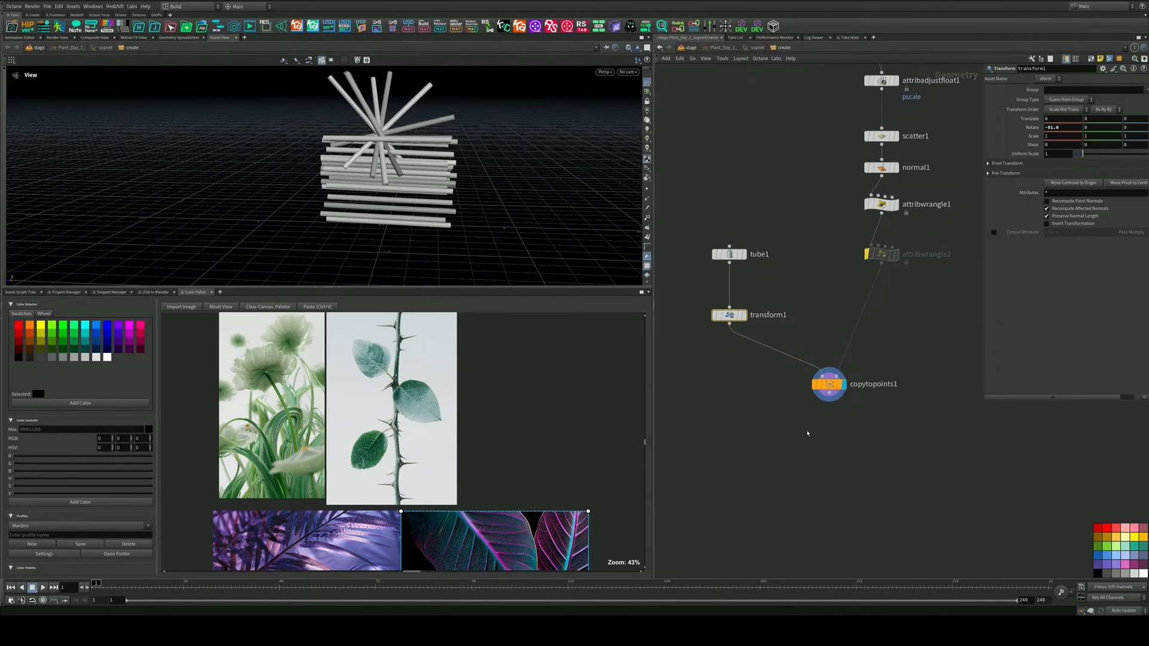
middle_drag(853, 395, 839, 407)
middle_drag(877, 370, 836, 393)
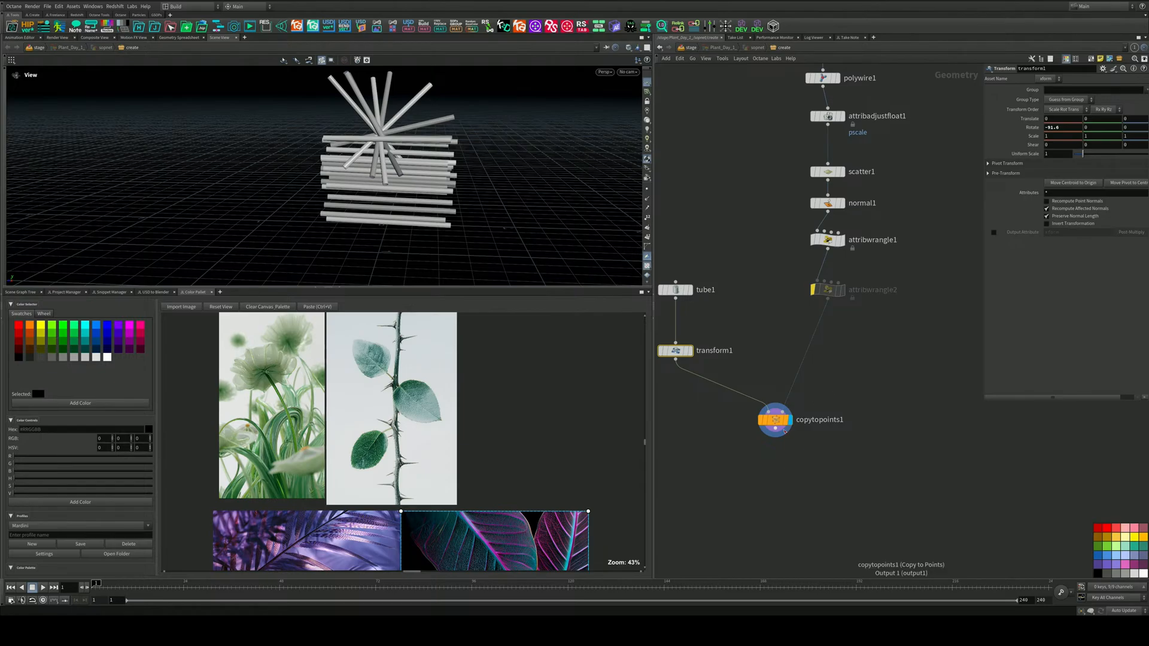
drag(777, 423, 768, 444)
middle_drag(767, 444, 808, 417)
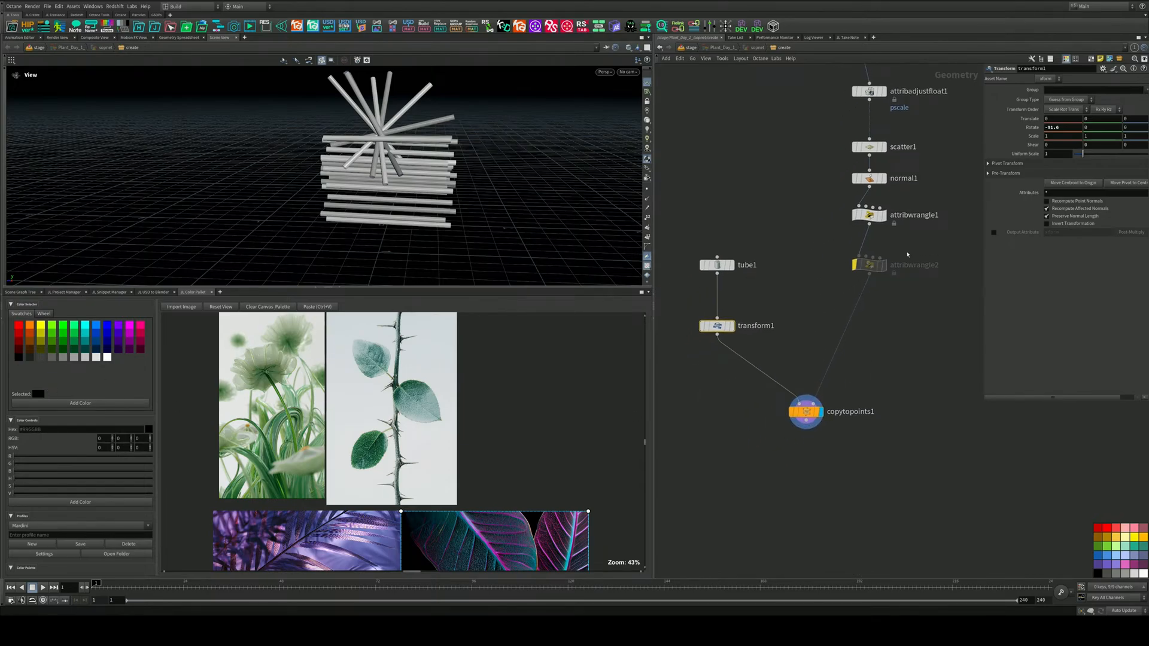
middle_drag(908, 255, 903, 314)
click(846, 307)
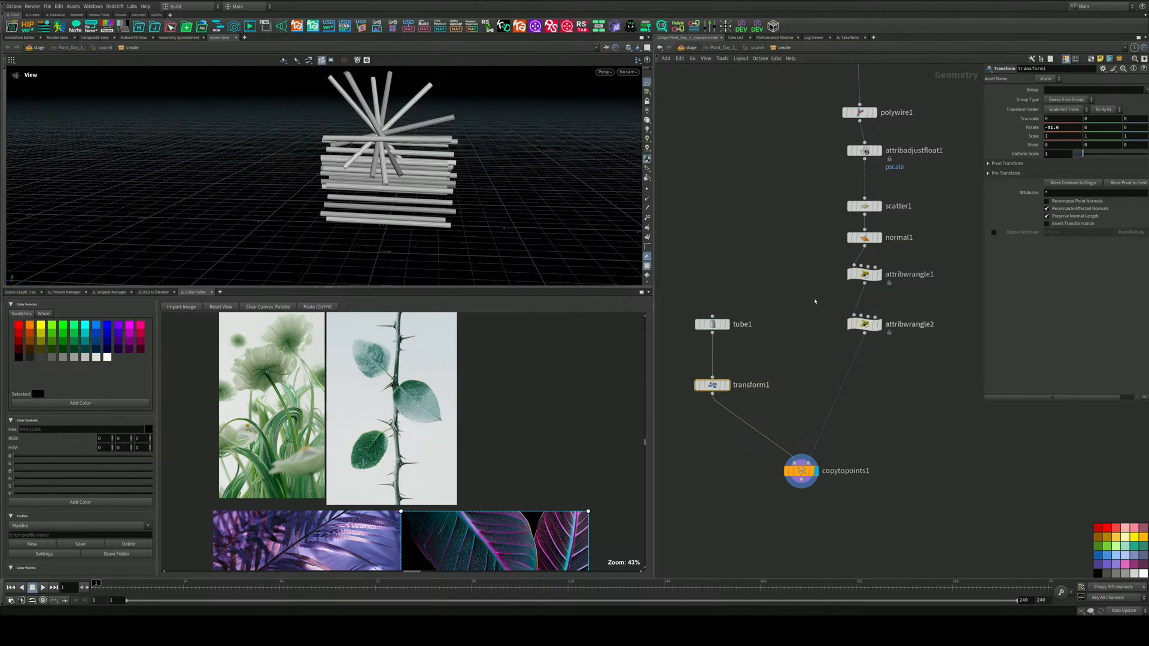
click(864, 324)
click(1043, 143)
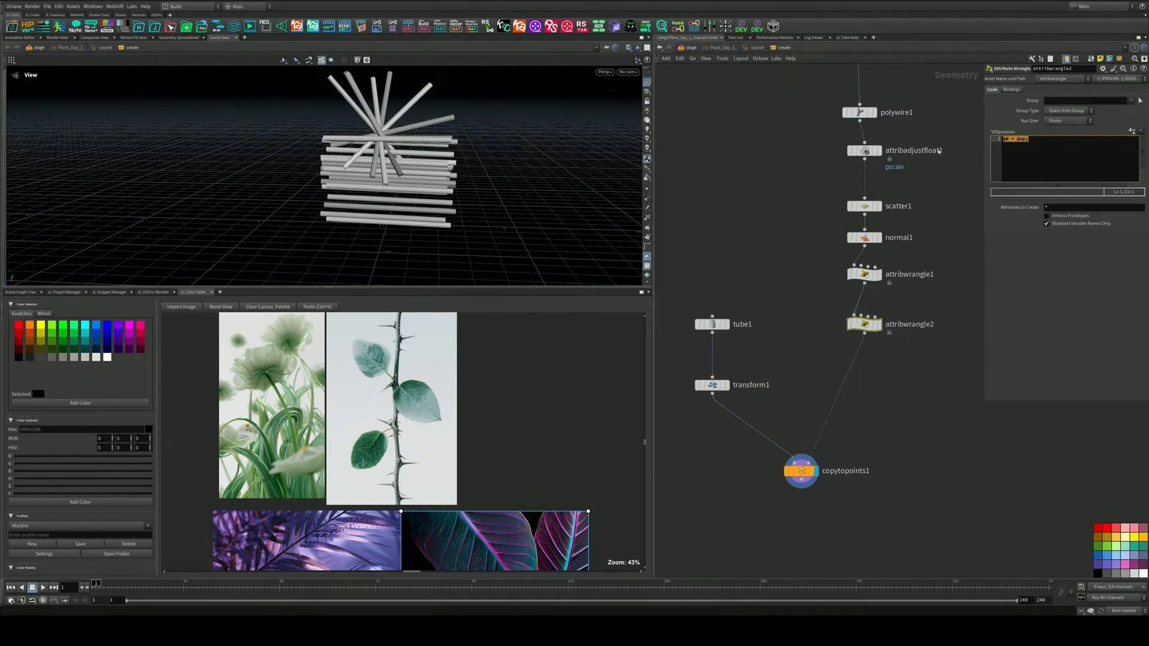
click(1005, 139)
text(v)
click(1055, 155)
click(1042, 263)
click(1026, 139)
key(Right)
Set attribwrangle2 to run over Primitives
click(1069, 121)
click(1066, 130)
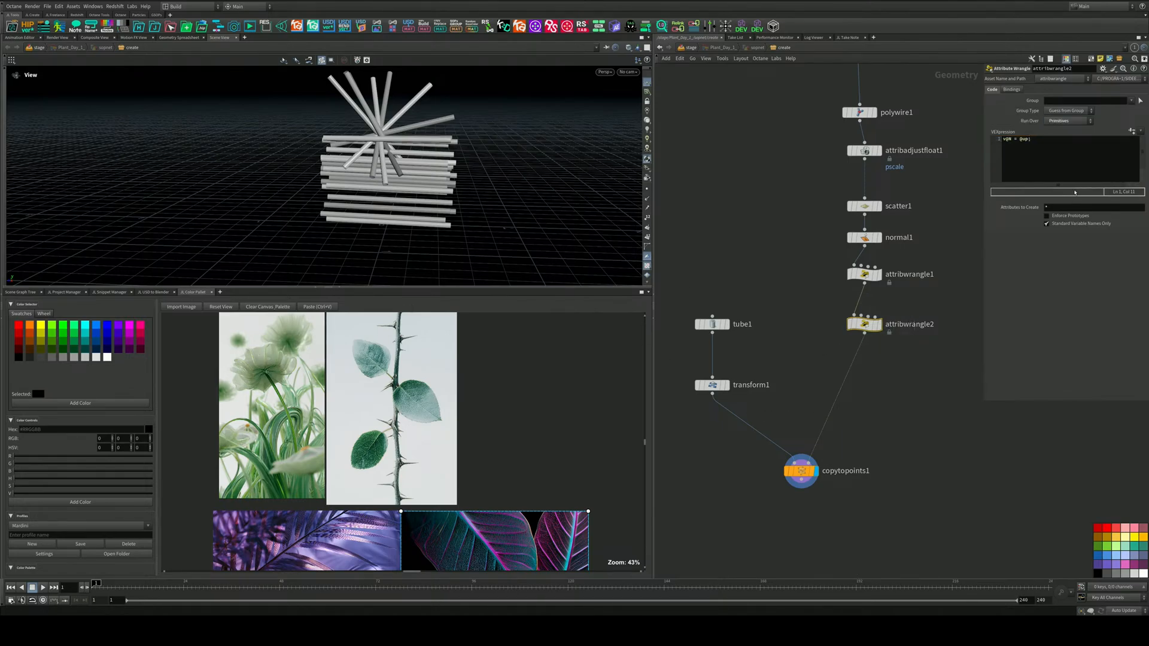
click(1080, 122)
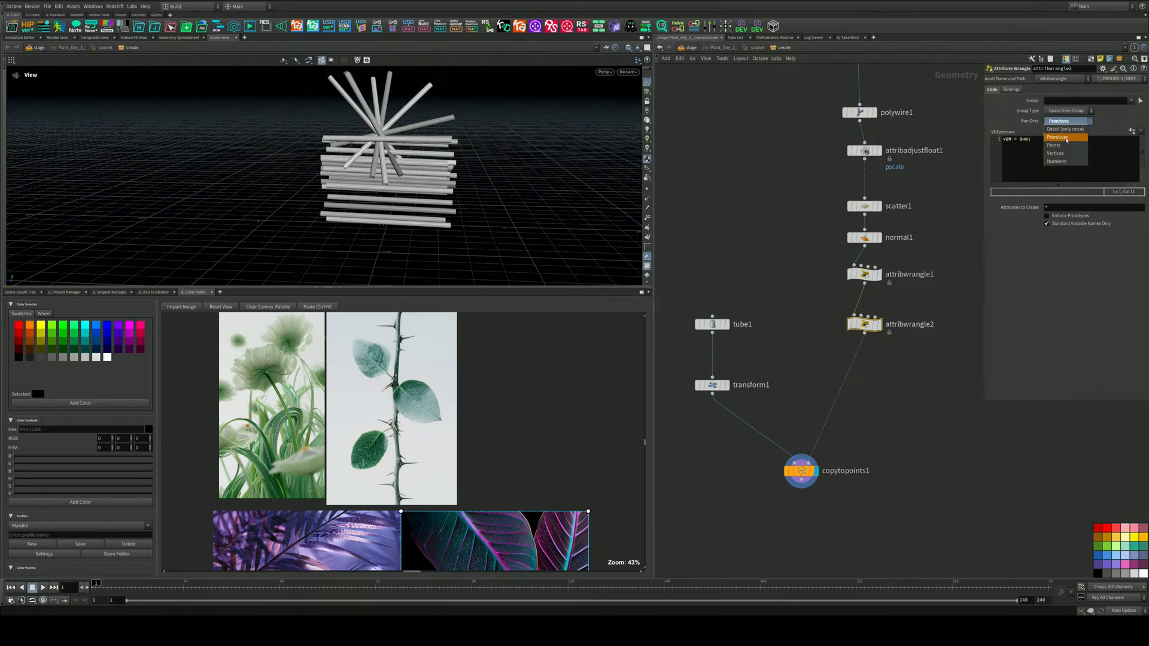
click(1066, 139)
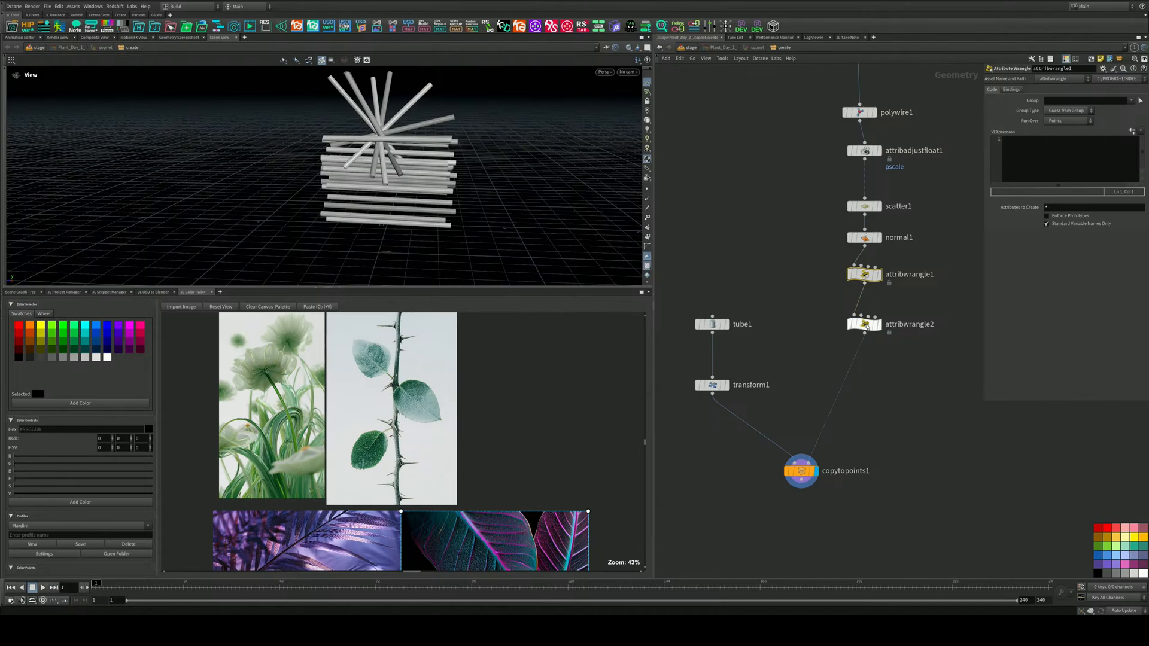
Display scatter1, normal1 and attribadjustfloat1 in turn to examine the scattered points and the stem geometry
click(860, 279)
click(881, 207)
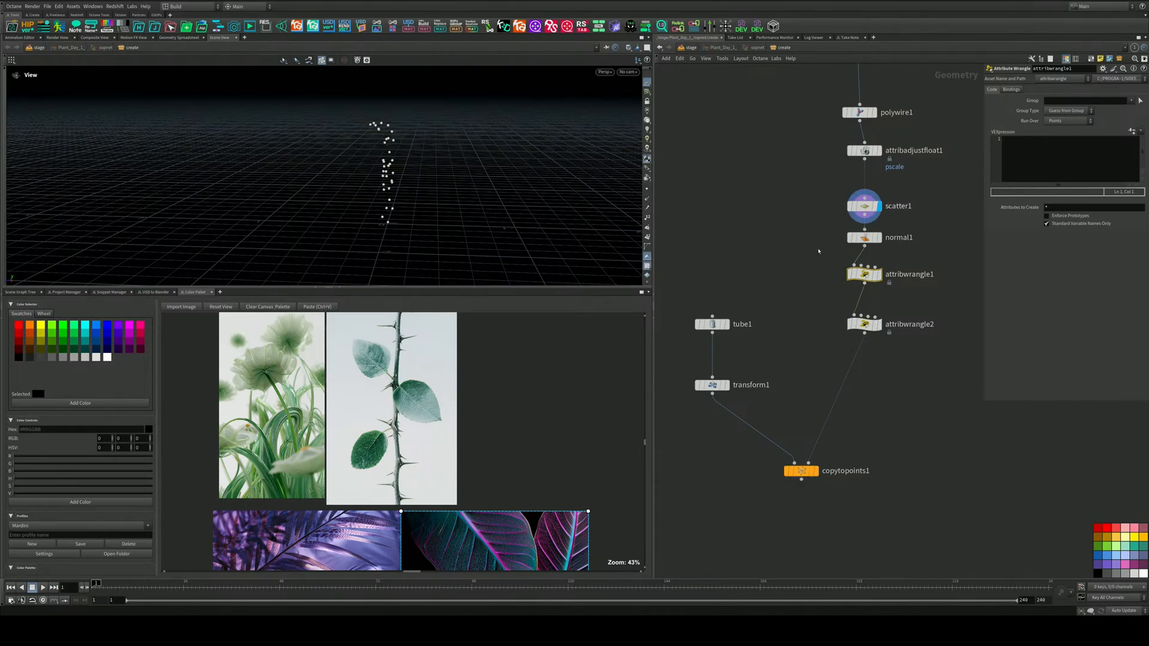
middle_click(865, 208)
middle_drag(924, 288, 920, 346)
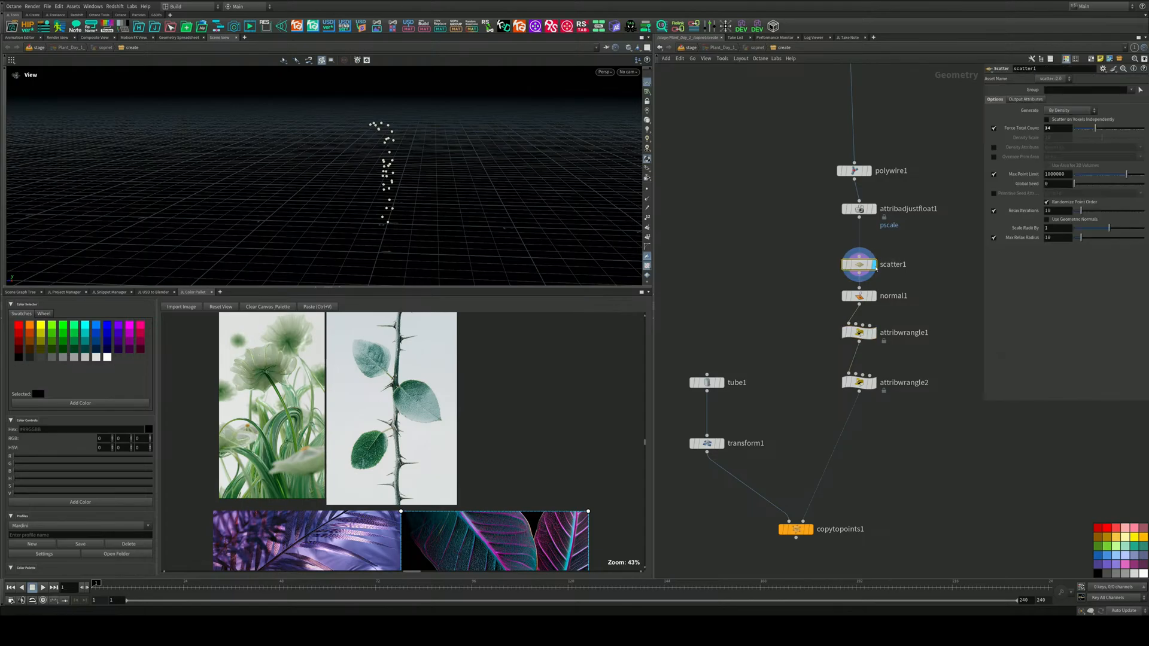
click(860, 254)
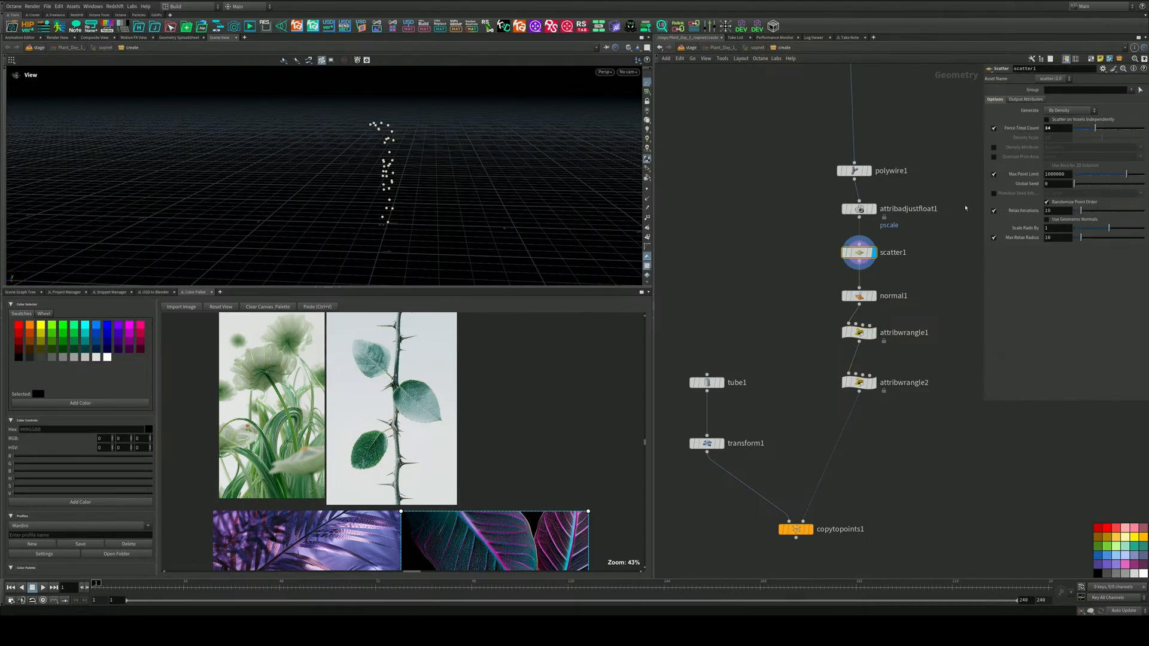
click(875, 296)
middle_drag(877, 216, 800, 275)
click(795, 268)
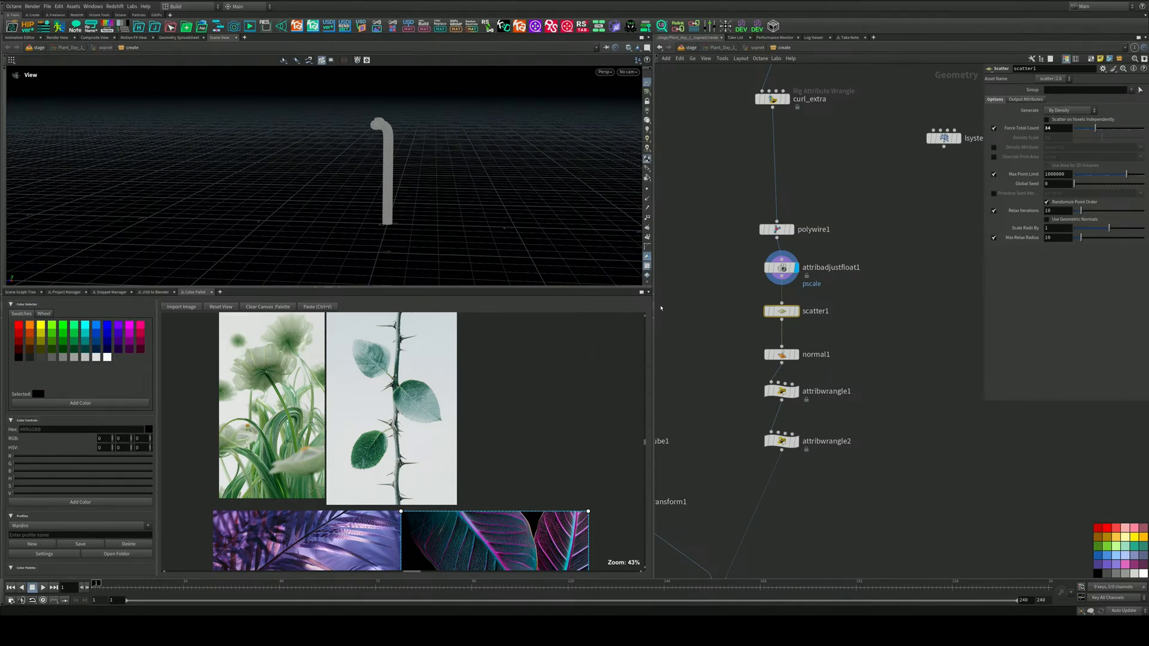
Widen the network editor pane and switch the display back to copytopoints1
drag(653, 308, 574, 315)
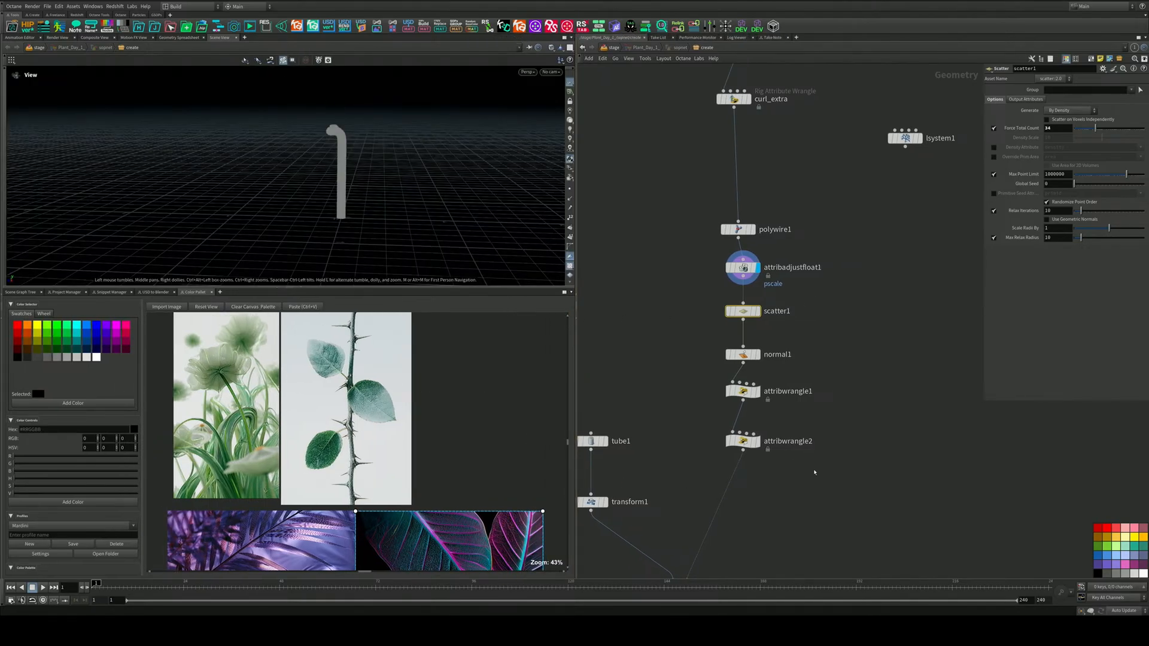
middle_drag(814, 472, 841, 368)
click(723, 466)
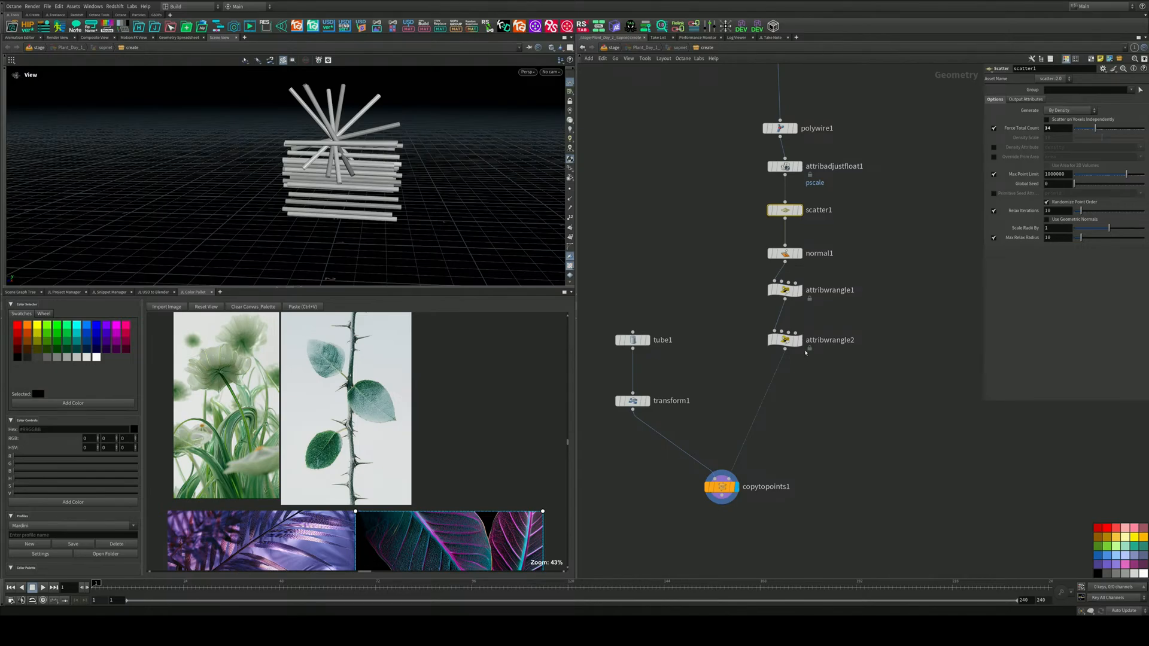
Delete the empty attribwrangle1 node between normal1 and attribwrangle2
middle_drag(805, 354, 756, 394)
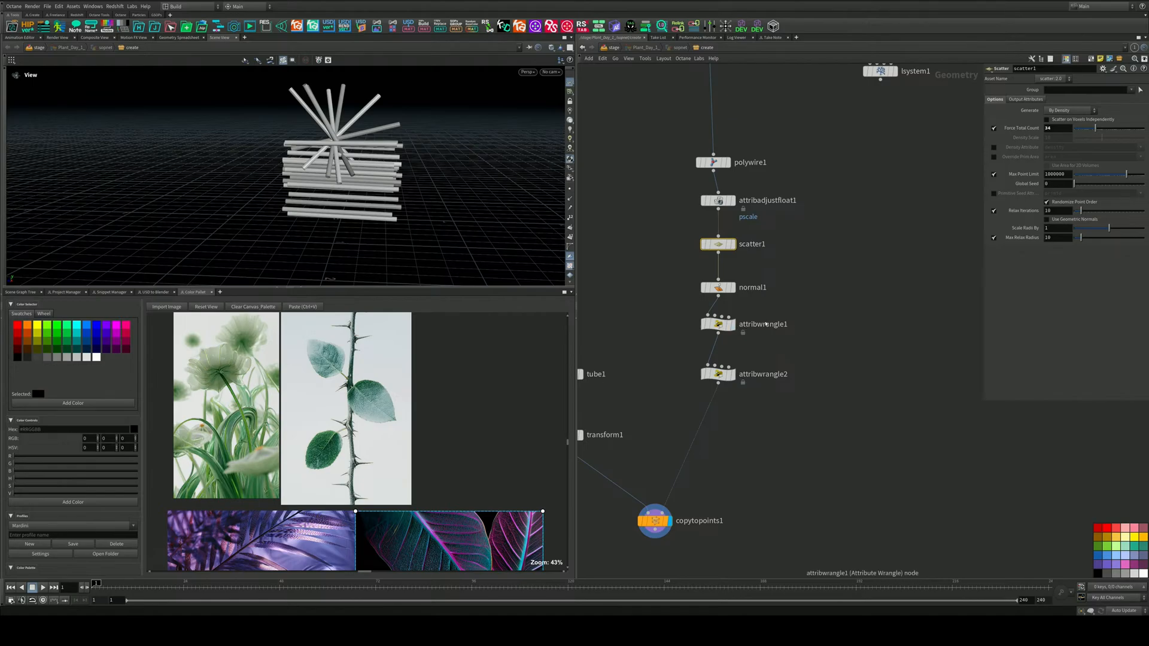
click(719, 323)
middle_drag(895, 187, 906, 38)
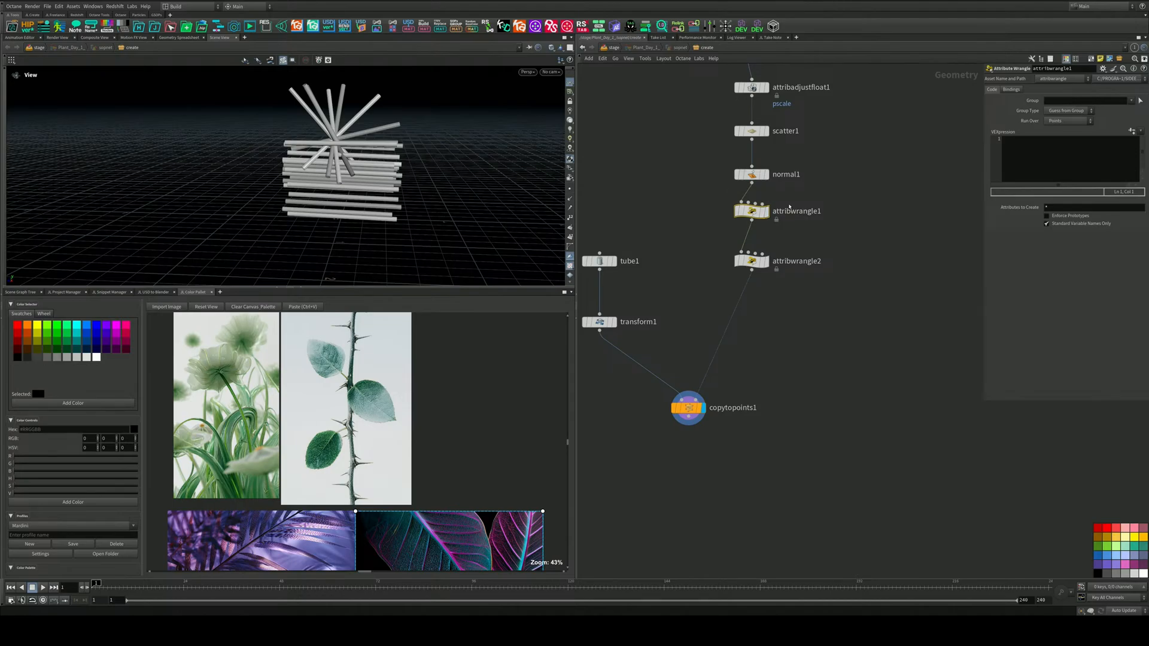
middle_drag(783, 232, 781, 331)
key(Delete)
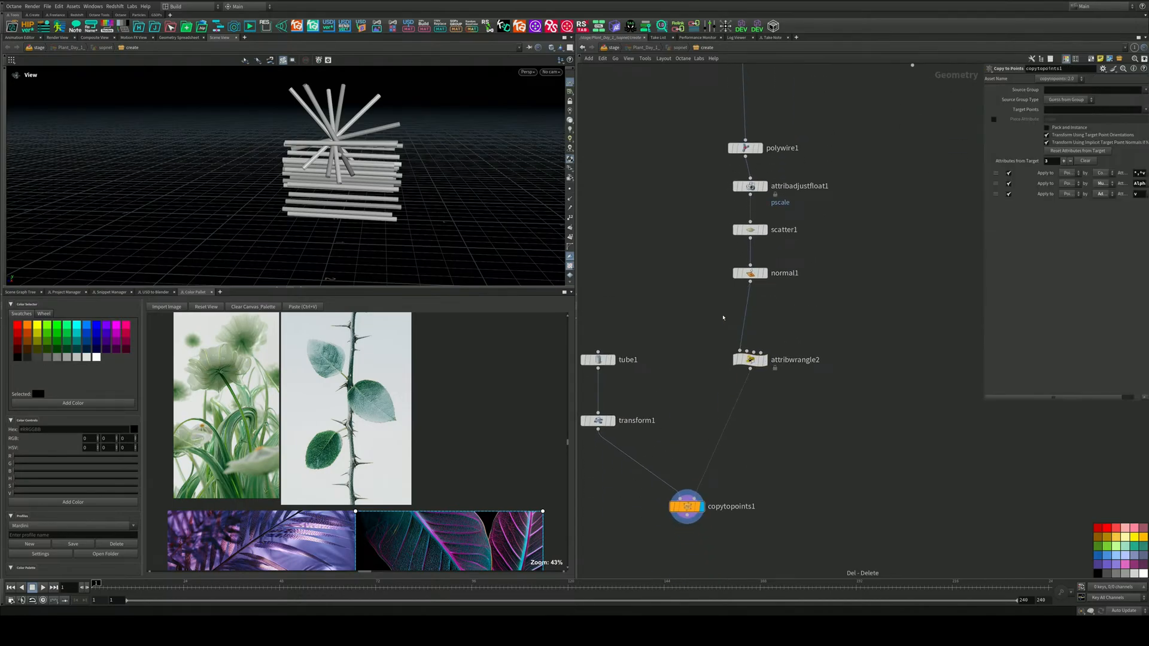
click(750, 359)
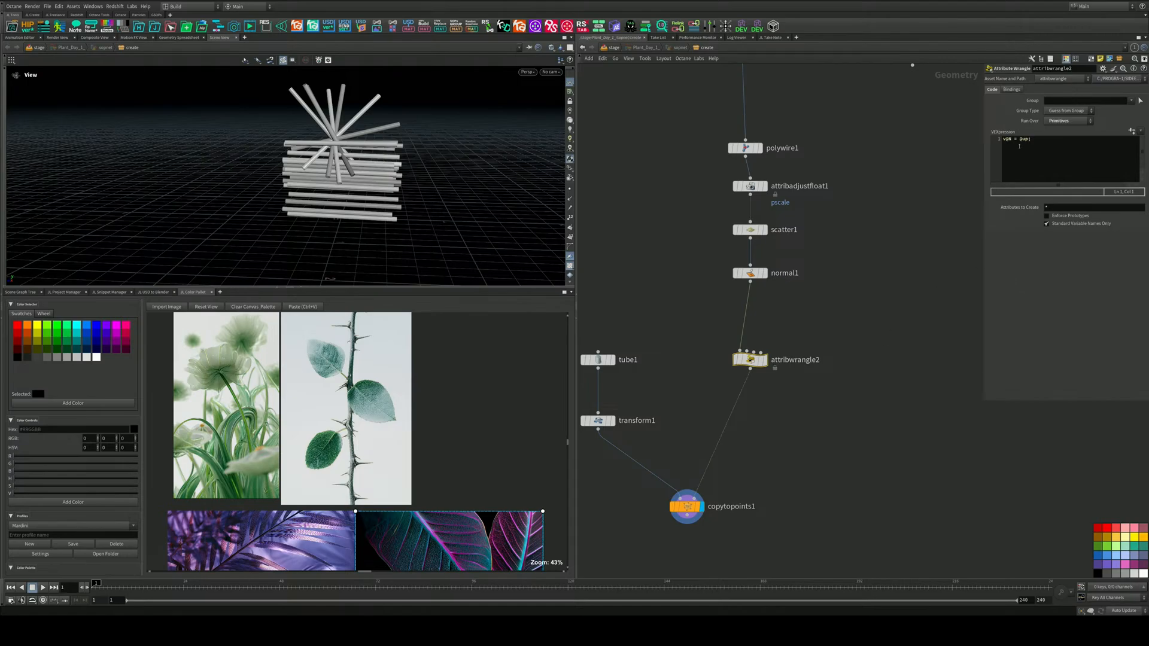
drag(1042, 140, 964, 143)
key(BackSpace)
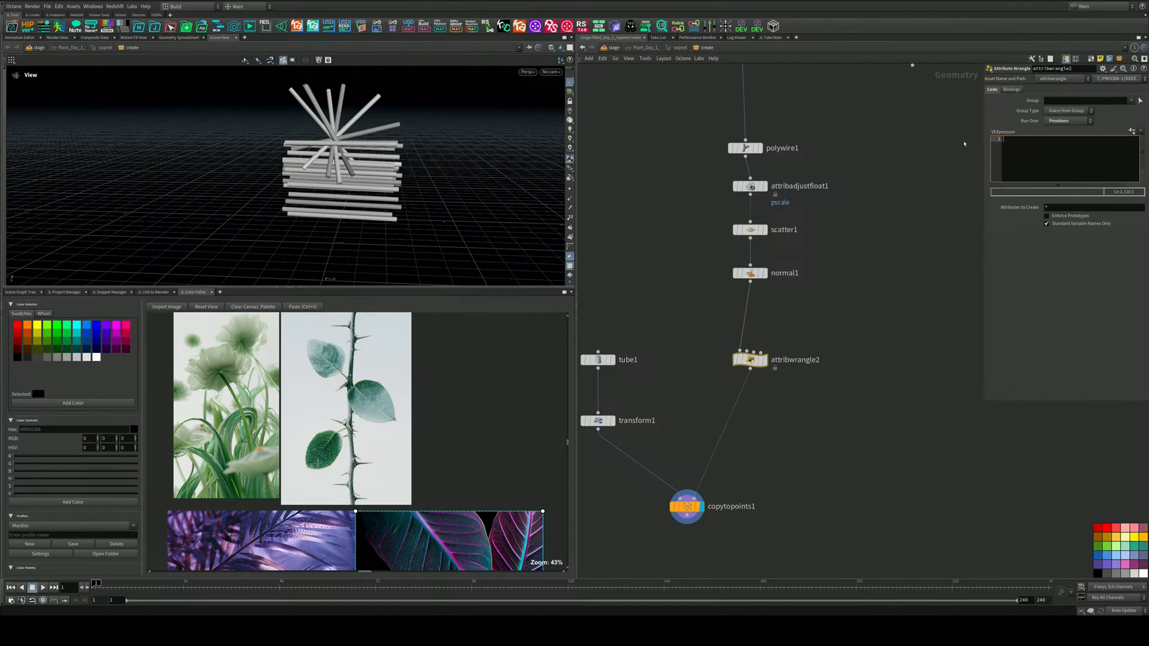
text(up)
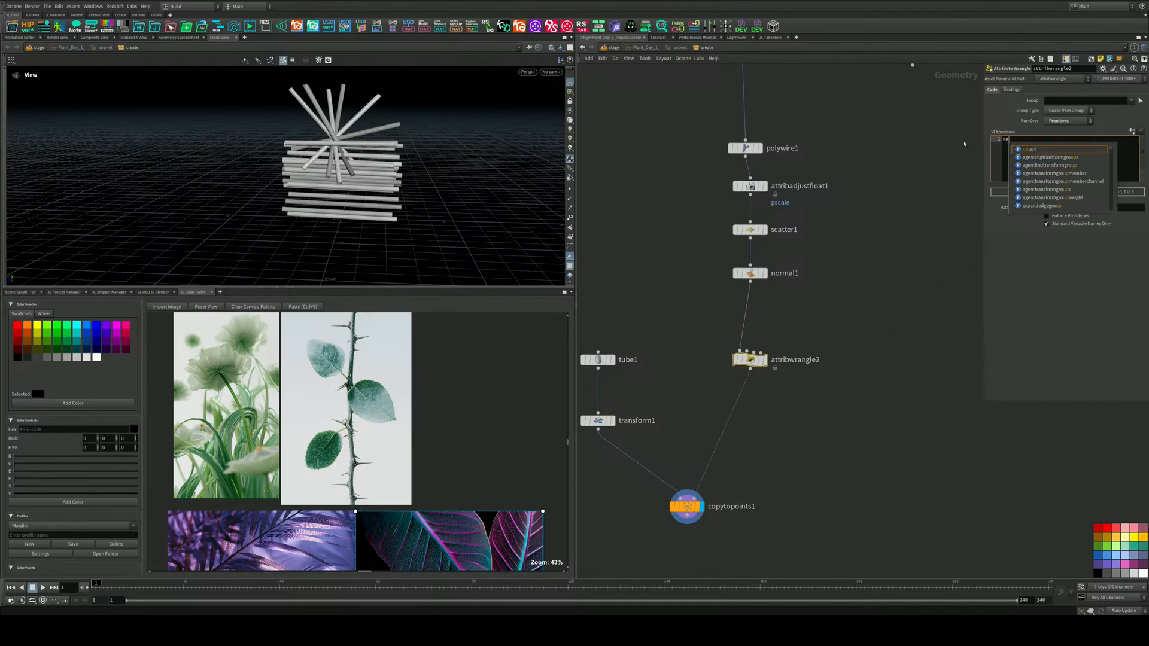
key(BackSpace)
key(BackSpace)
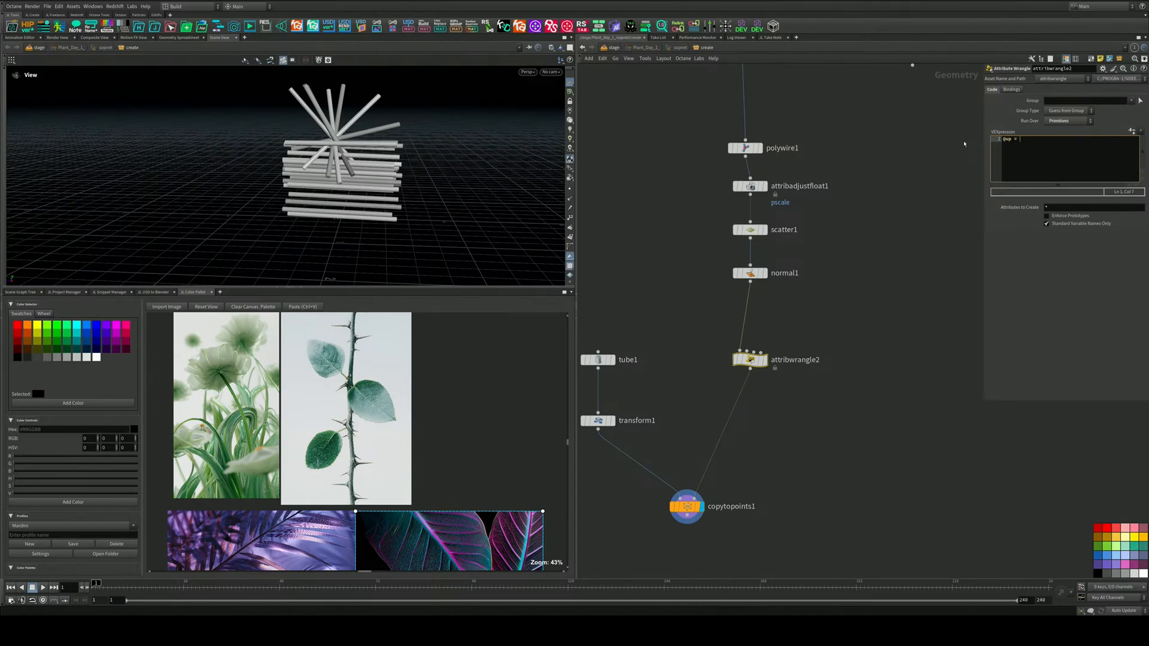
middle_click(754, 274)
click(1029, 143)
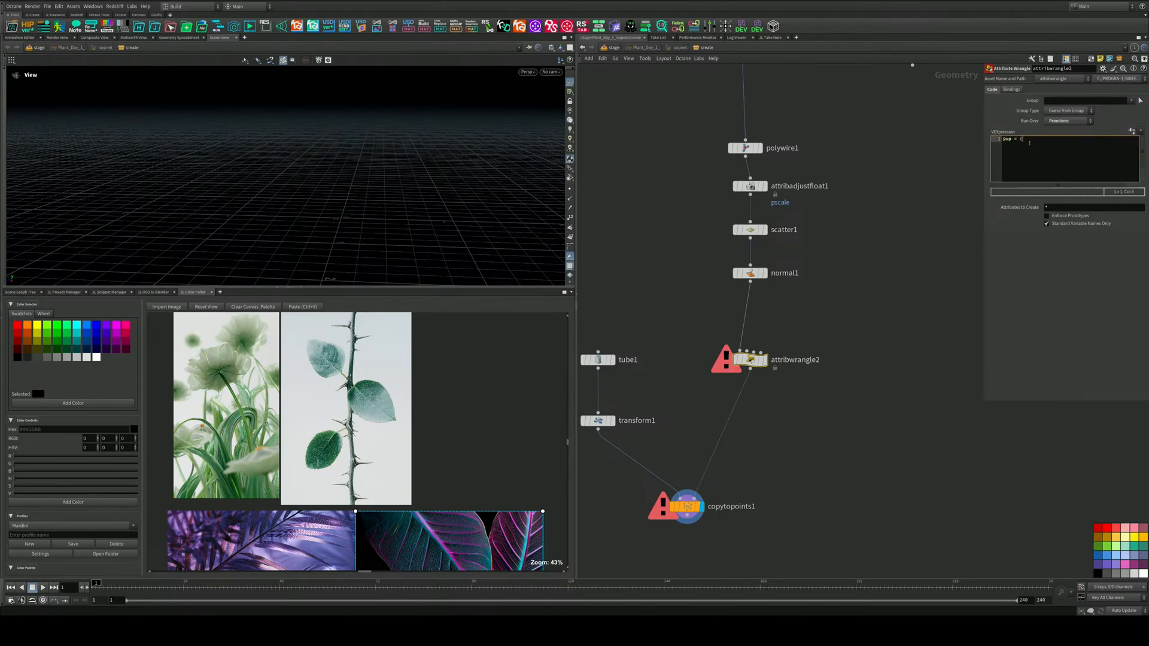
text(@up = {0,1,0};)
click(972, 261)
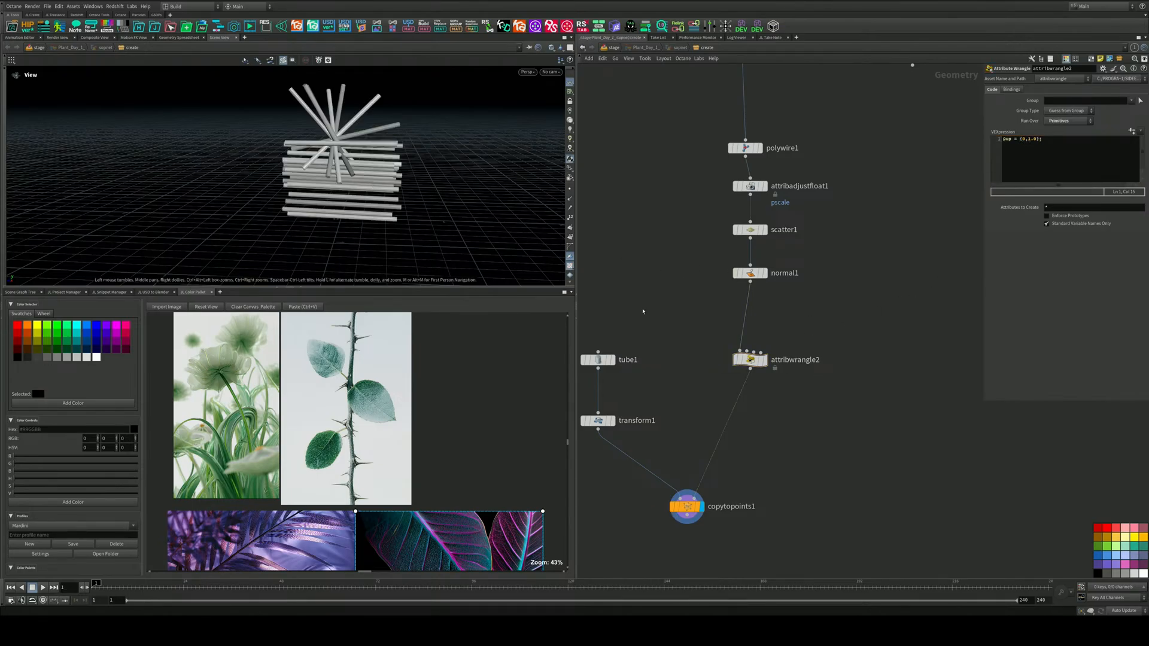
Shorten tube1 to a height of 0.04 and inspect the copies along the stem
drag(439, 251, 440, 197)
middle_drag(578, 335, 678, 305)
click(698, 330)
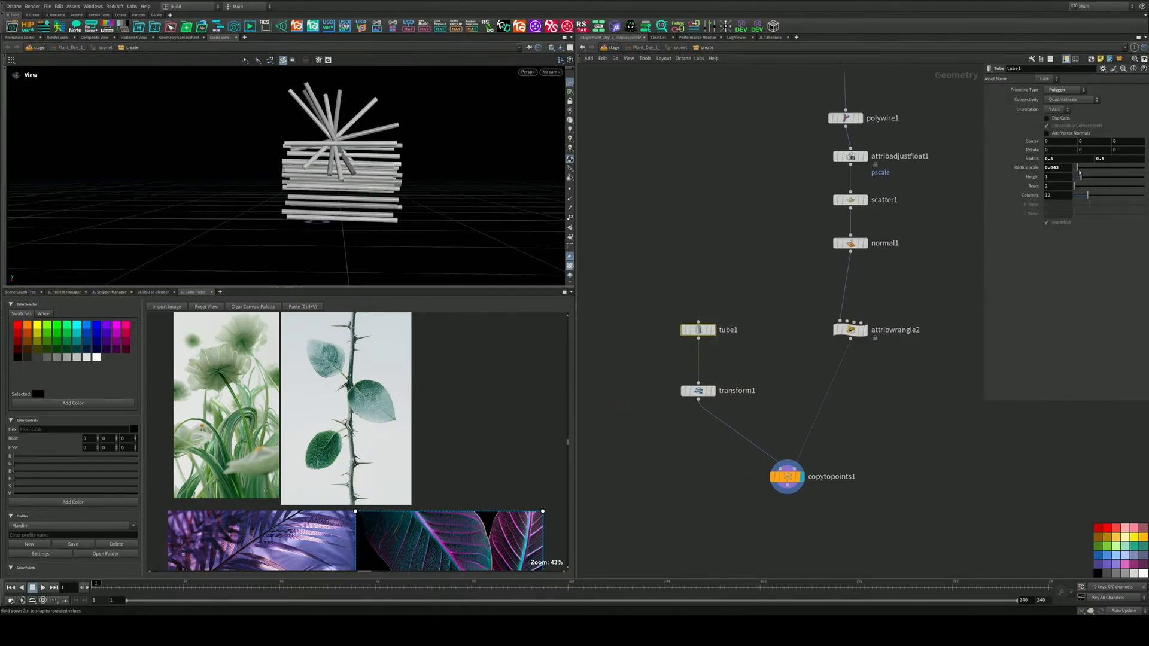
drag(1081, 177, 1075, 178)
drag(428, 159, 490, 177)
scroll(490, 177, up, 5)
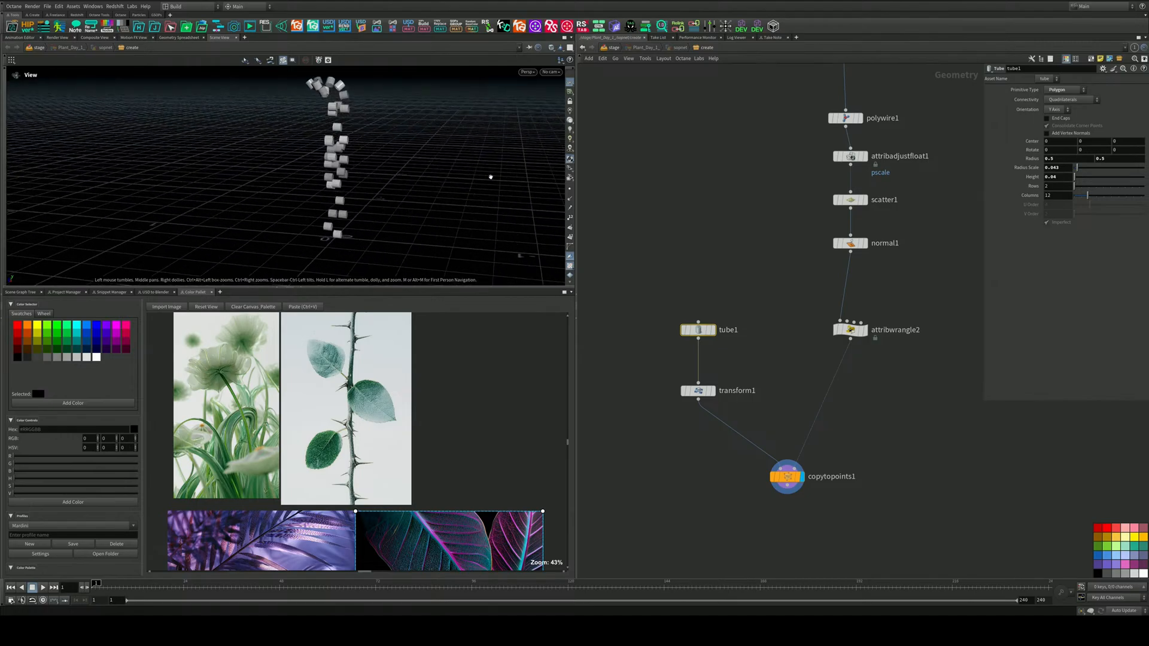
Add a Merge node below copytopoints1 and feed the copied tubes into it
middle_drag(929, 431, 883, 282)
key(Tab)
text(g)
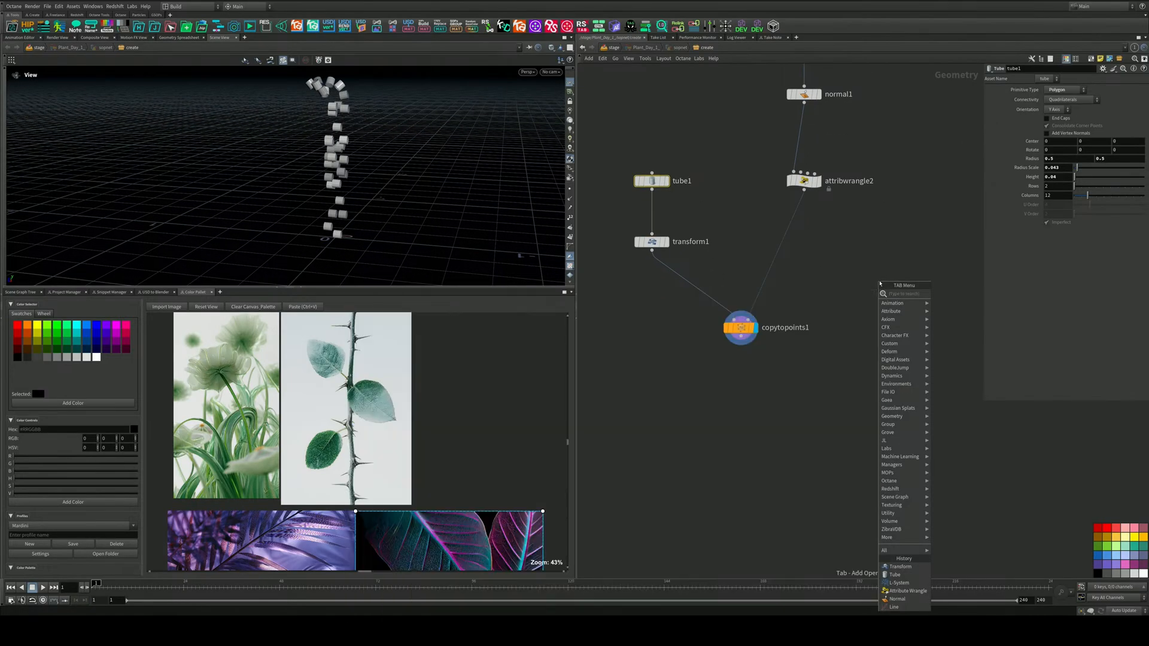
text(eom)
key(BackSpace)
key(BackSpace)
key(BackSpace)
key(BackSpace)
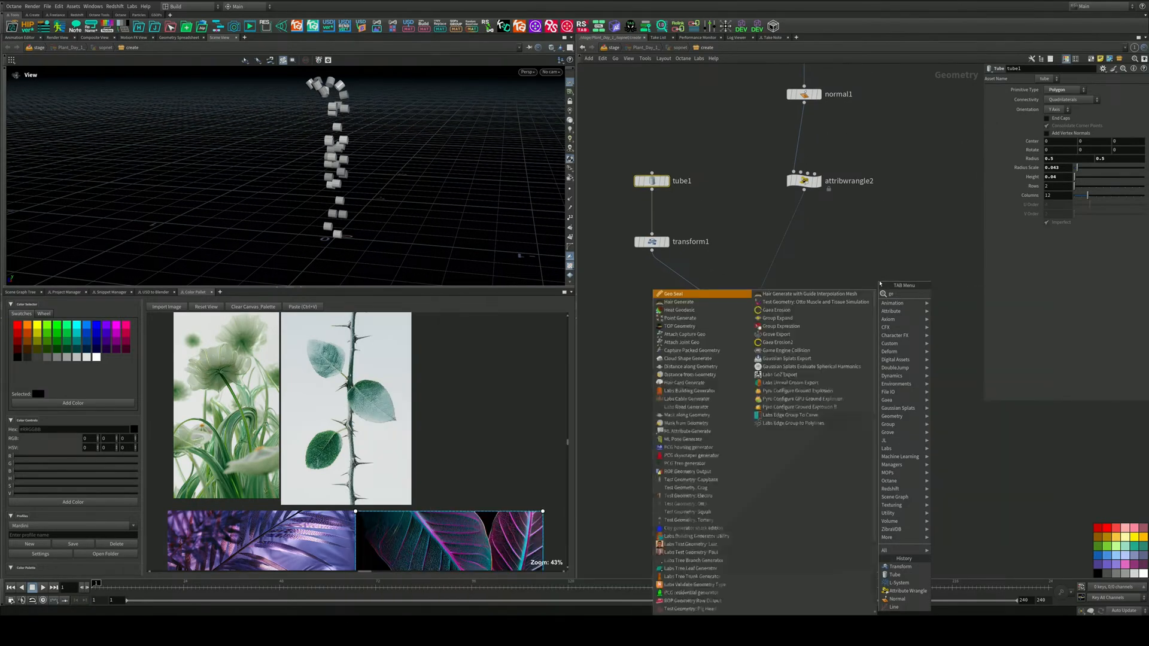
text(merg)
key(Return)
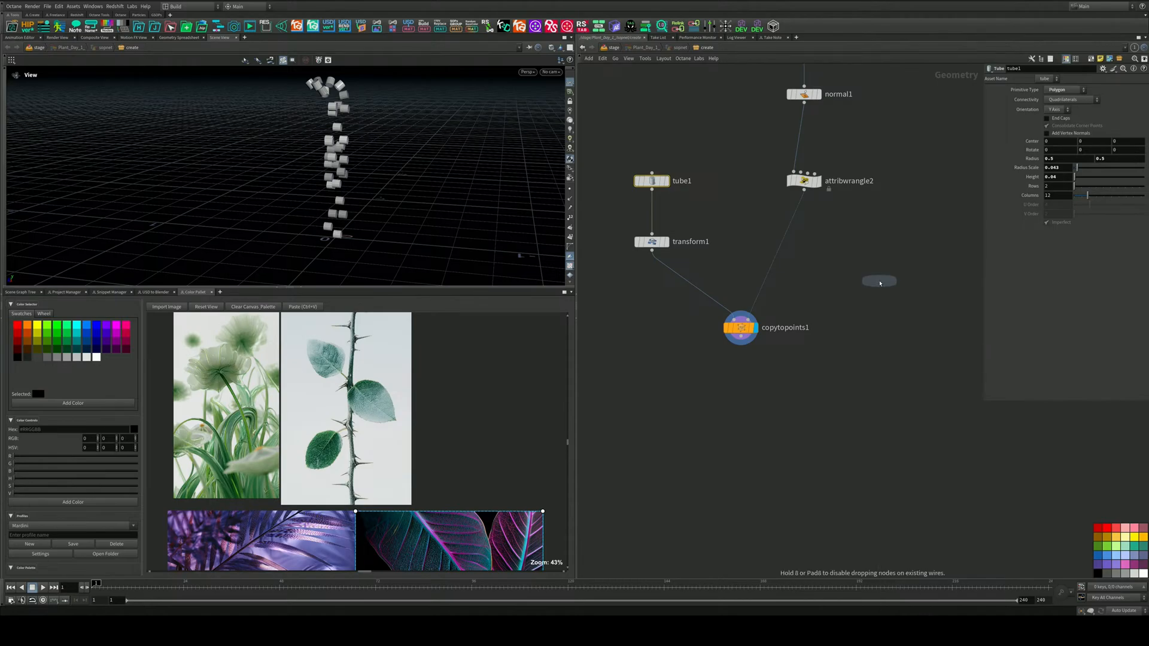
click(812, 486)
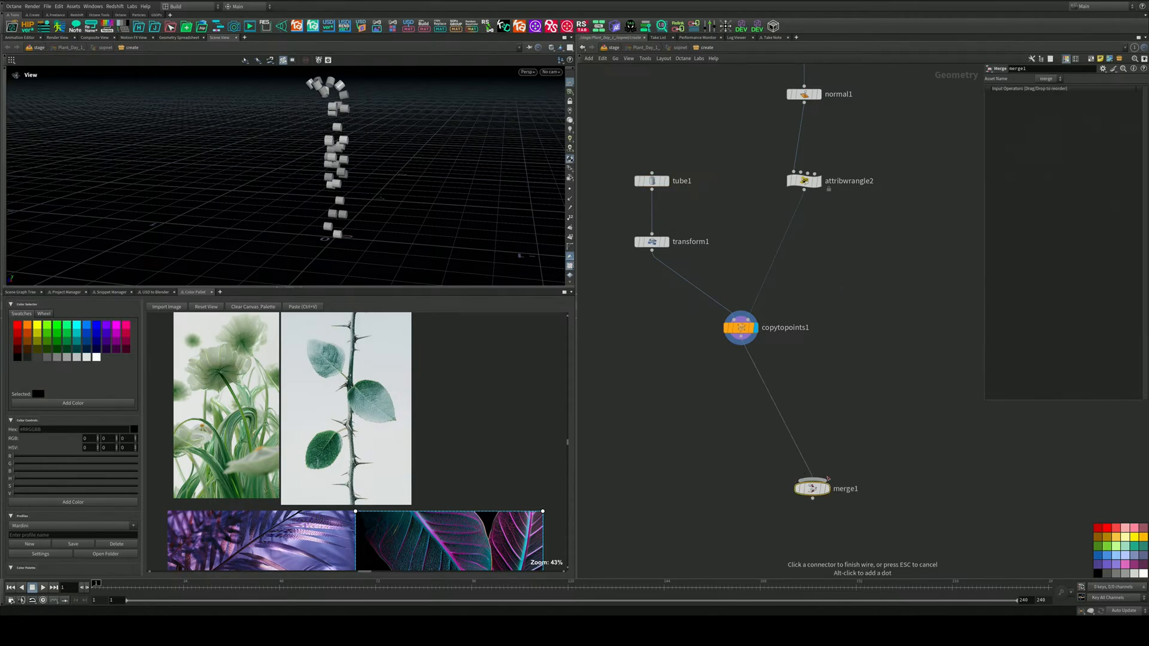
Connect attribadjustfloat1's output to merge1 as well and display the merged stem and tubes
middle_drag(837, 250, 736, 393)
scroll(744, 392, down, 2)
click(722, 255)
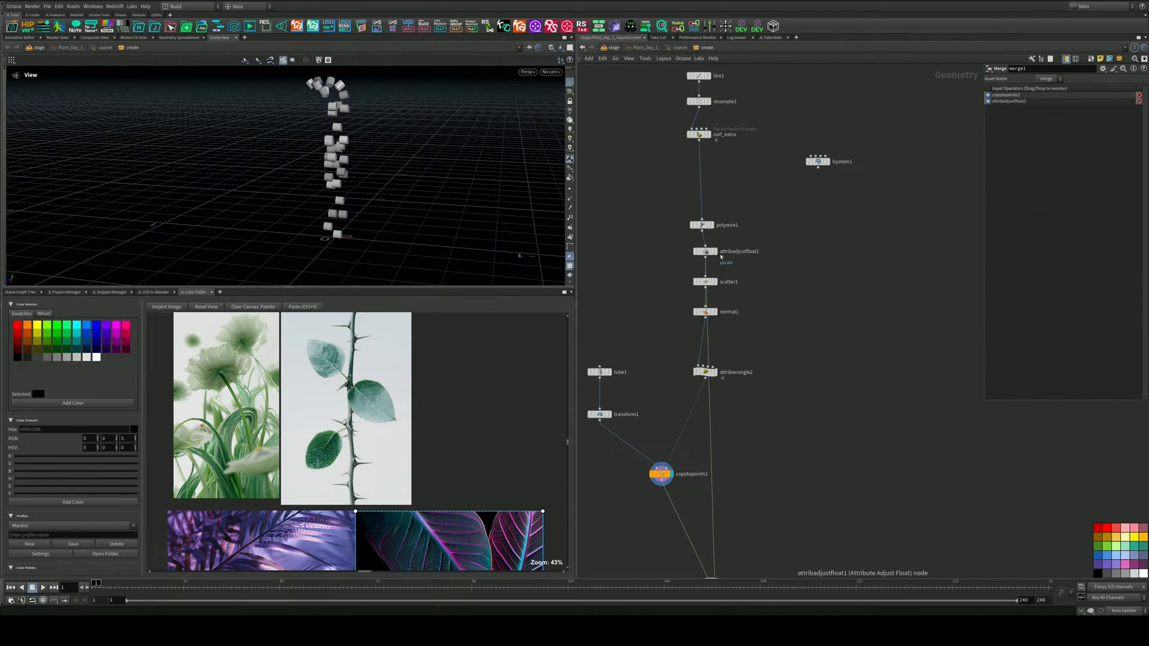
middle_drag(727, 278, 741, 234)
click(727, 208)
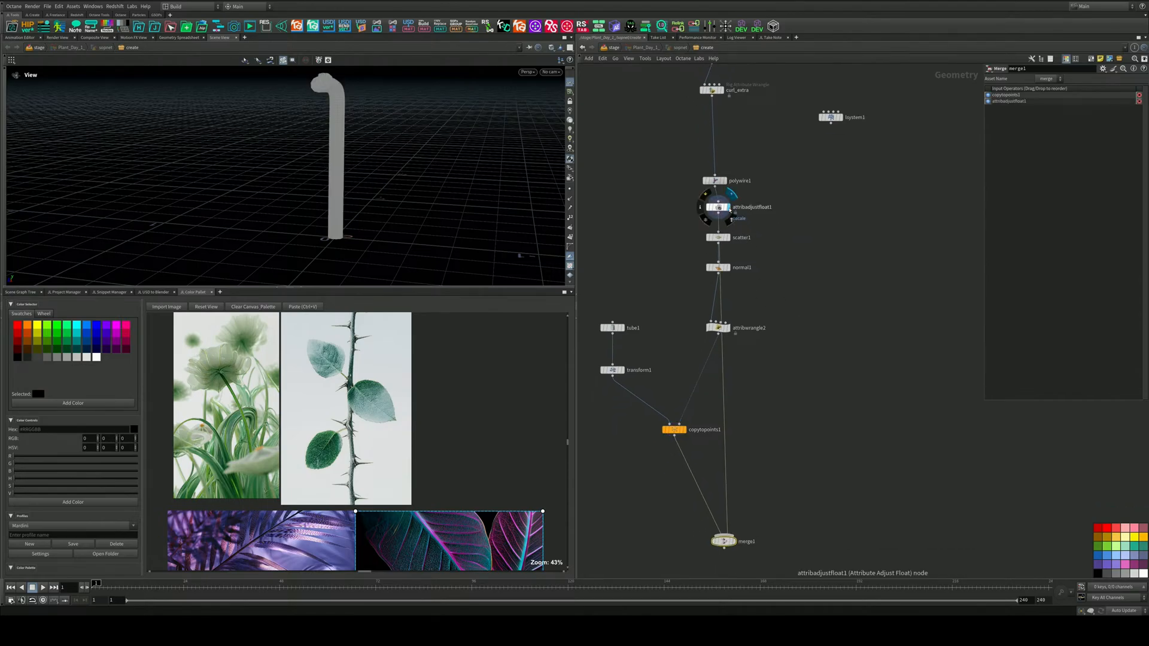
middle_drag(735, 541, 757, 452)
click(756, 451)
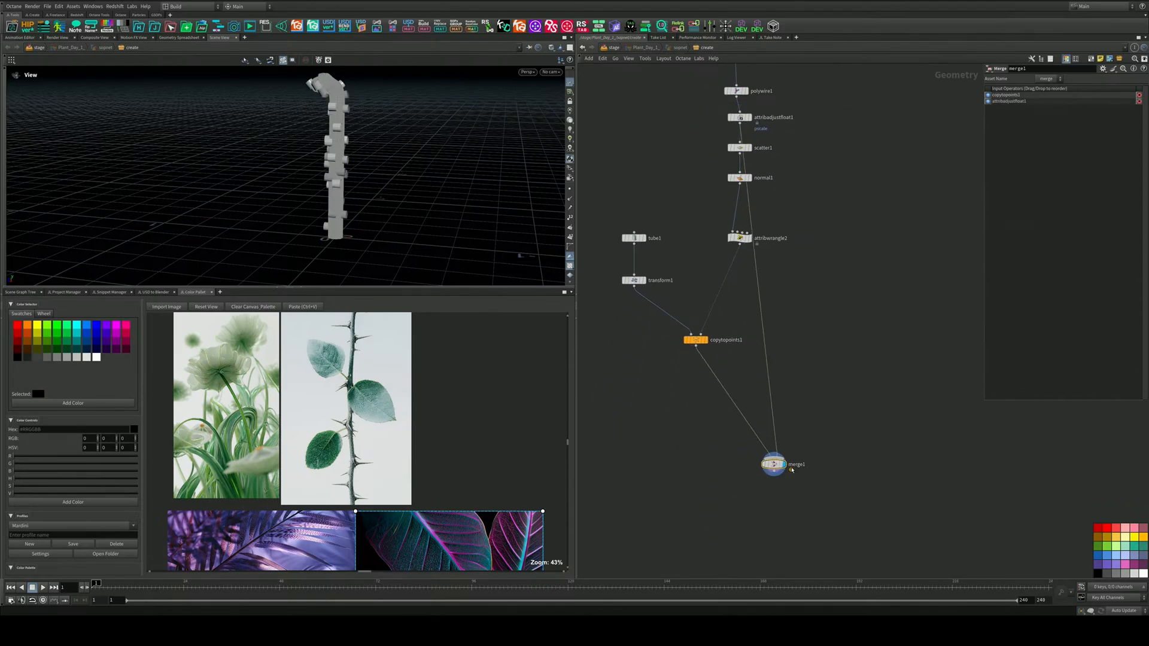
Tidy the network by moving polywire1 farther up and offsetting attribadjustfloat1 beside the polywire1–scatter1 chain
scroll(770, 167, up, 5)
scroll(766, 270, down, 3)
middle_drag(765, 270, 775, 332)
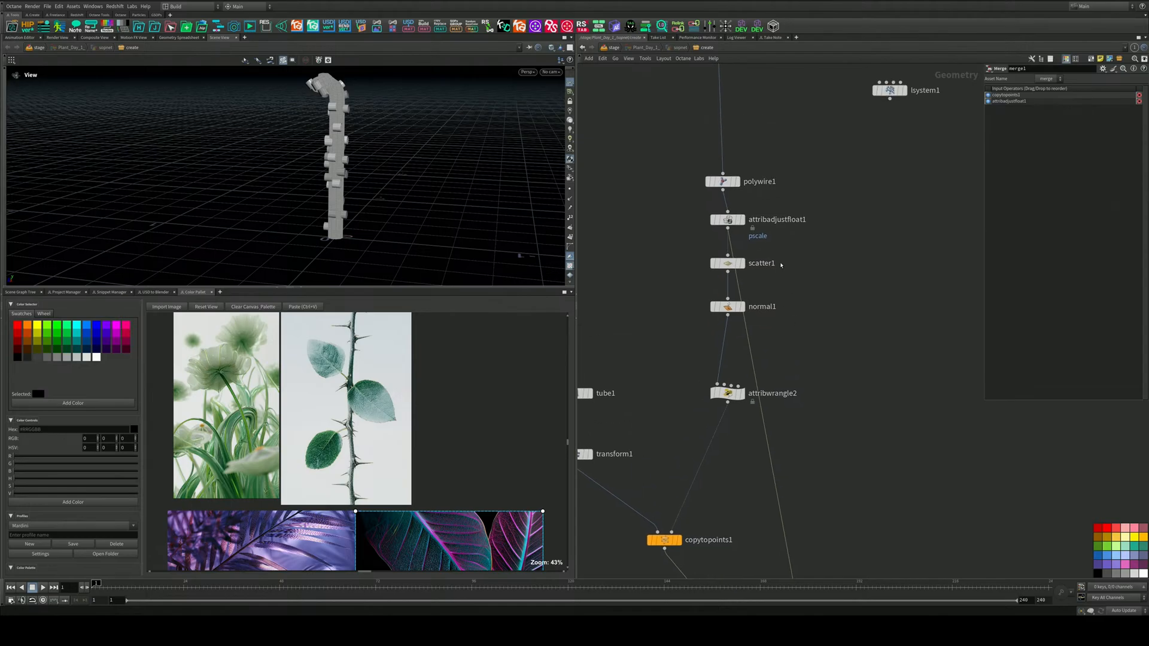
drag(724, 181, 729, 123)
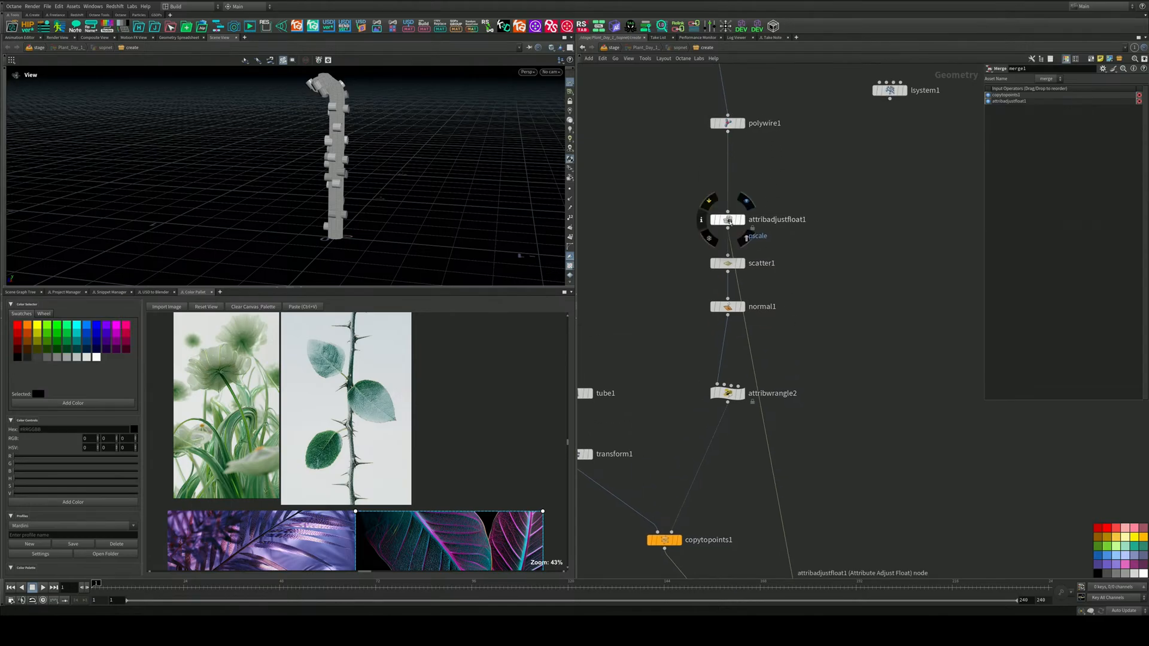
drag(729, 221, 791, 198)
middle_drag(735, 224, 711, 193)
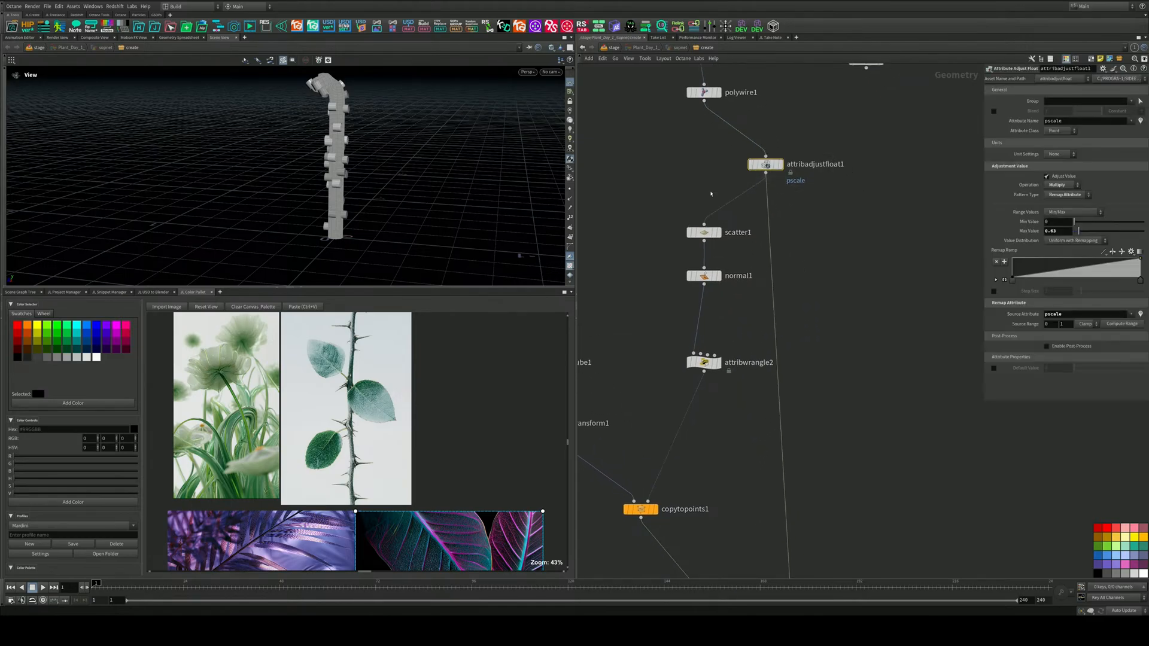
key(ctrl+z)
drag(1079, 231, 1080, 231)
key(ctrl+z)
Set polywire1's wire radius to 0.0144 and inspect the stem with its tubes
click(780, 117)
middle_drag(781, 116, 814, 280)
click(737, 256)
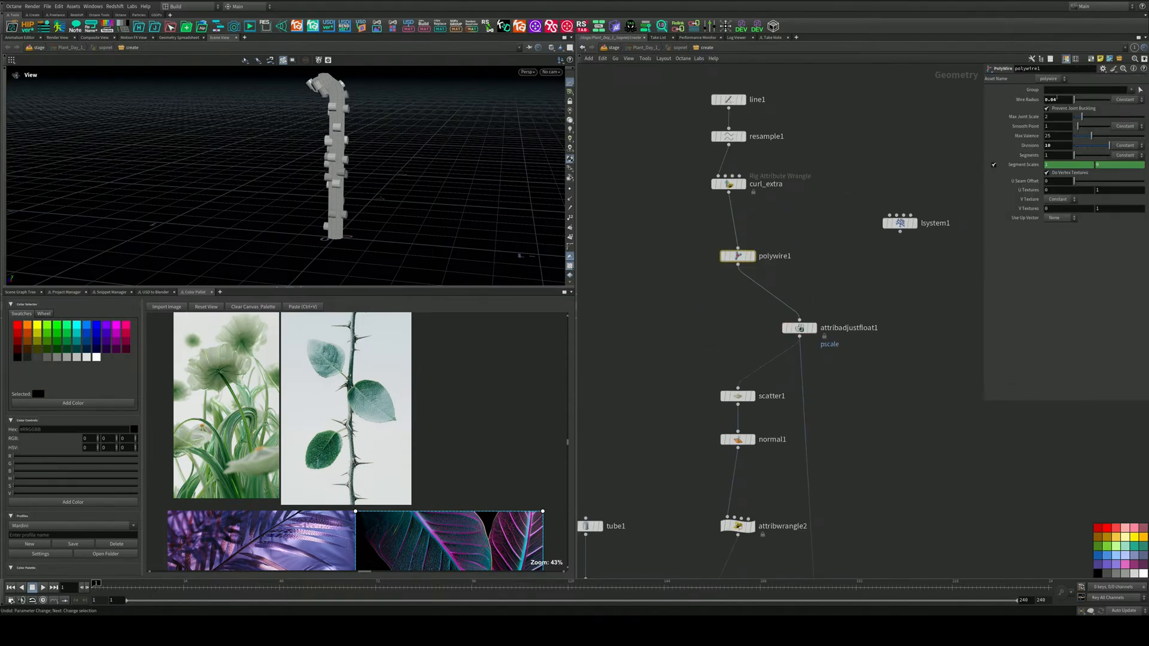
middle_drag(1047, 145, 180, 37)
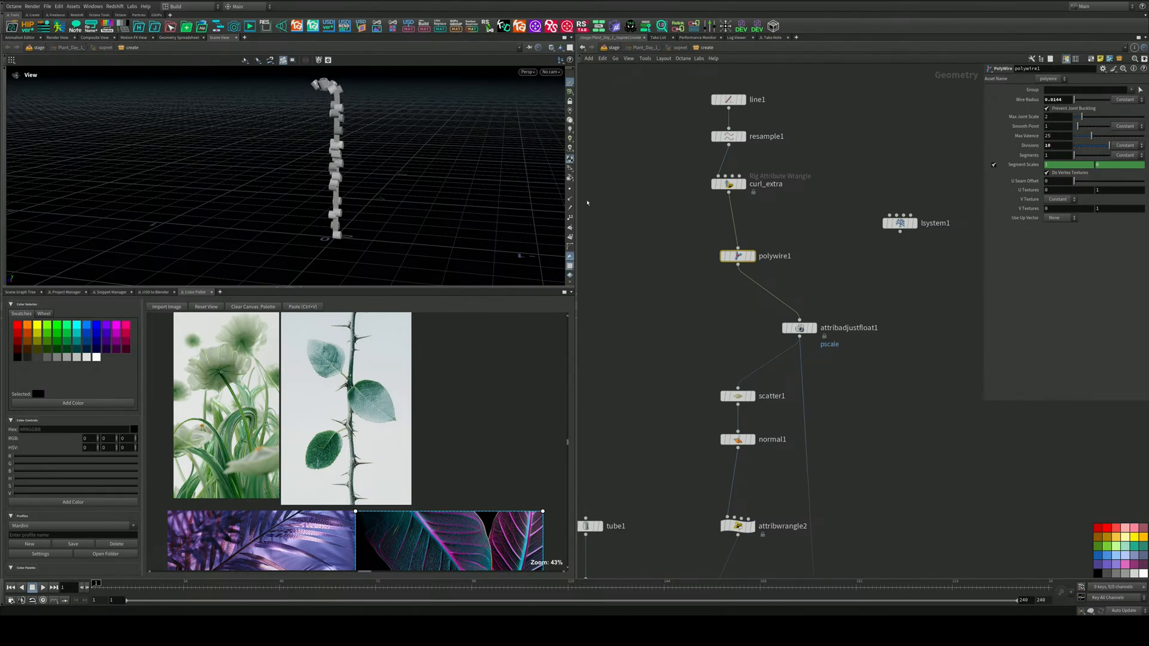
alt+drag(521, 202, 299, 217)
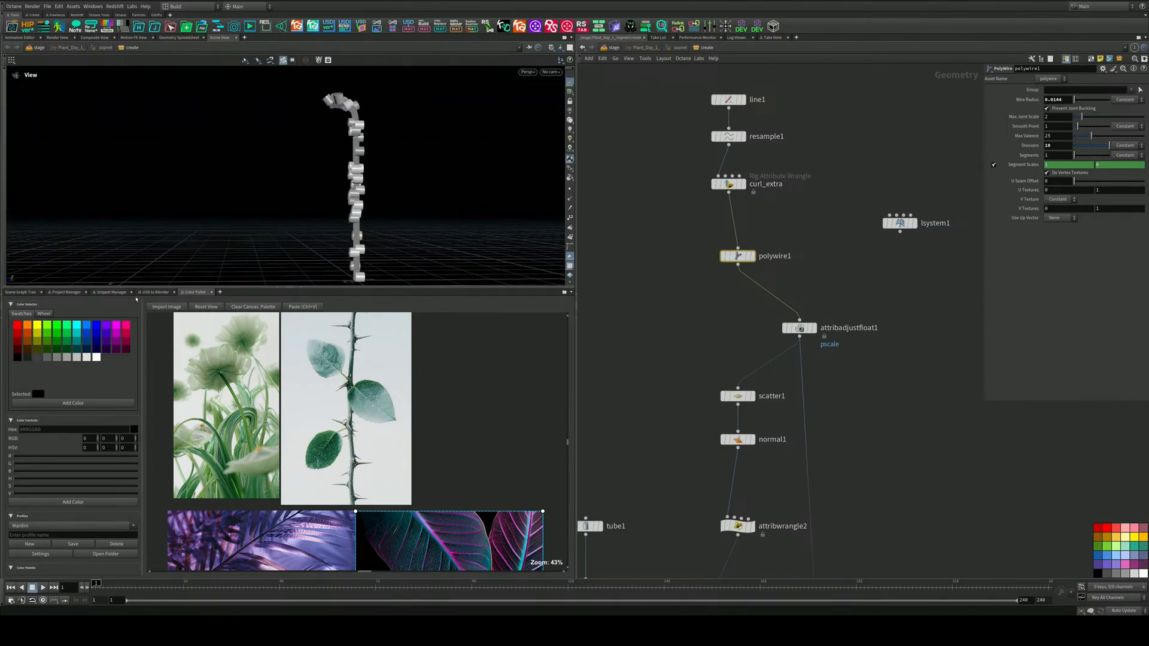
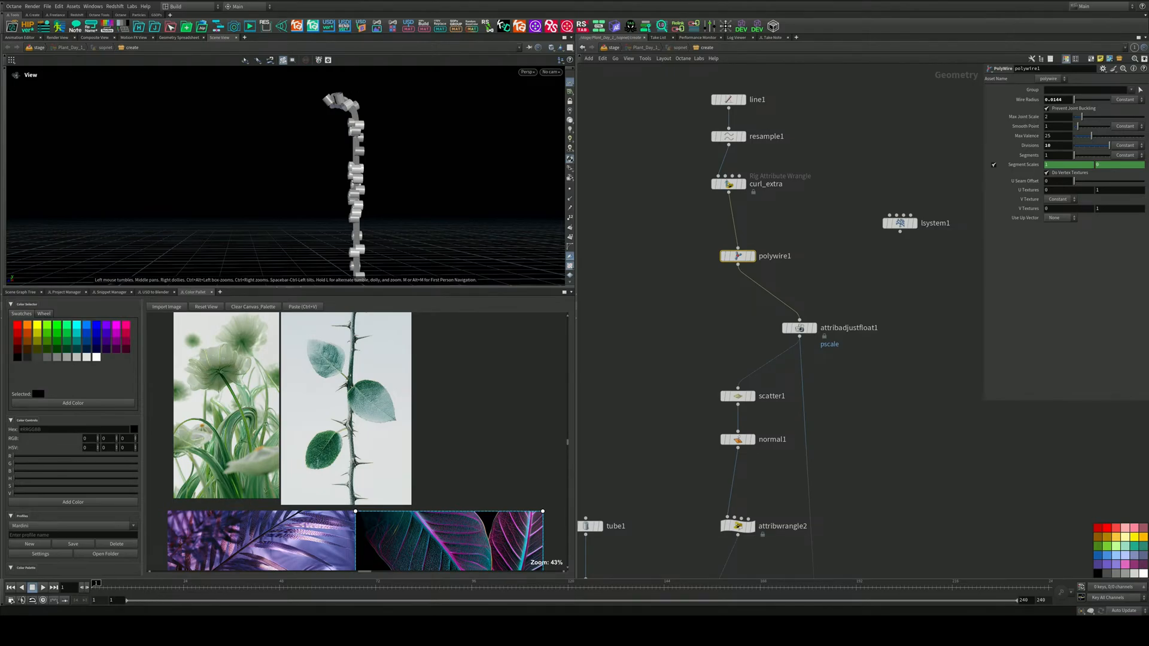
Select scatter1 and turn on the point normals display in the viewport
scroll(849, 400, down, 2)
middle_drag(839, 445, 834, 323)
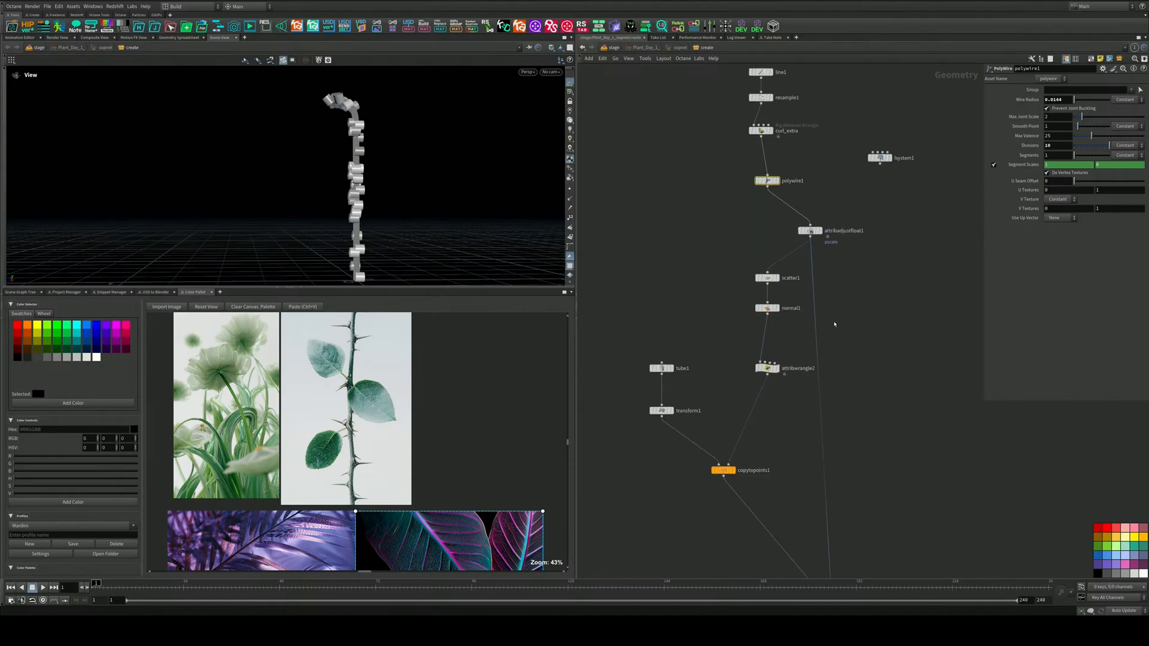
scroll(828, 335, down, 1)
middle_drag(812, 381, 790, 431)
scroll(760, 367, up, 5)
scroll(784, 317, down, 3)
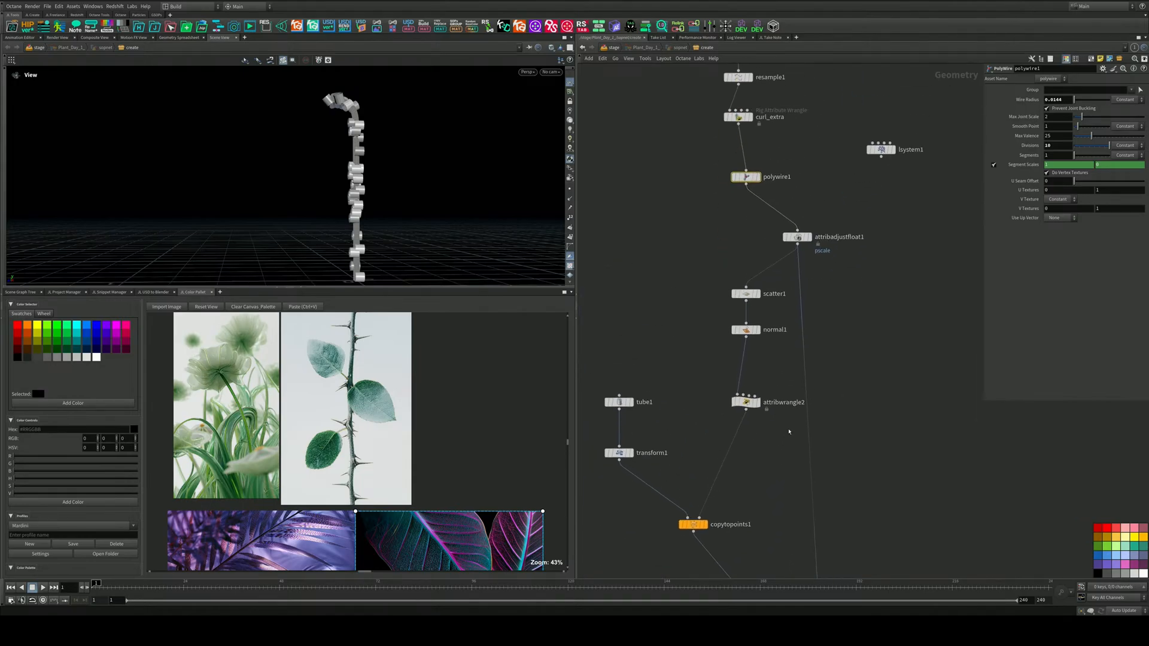
scroll(790, 281, up, 3)
middle_drag(792, 296, 790, 354)
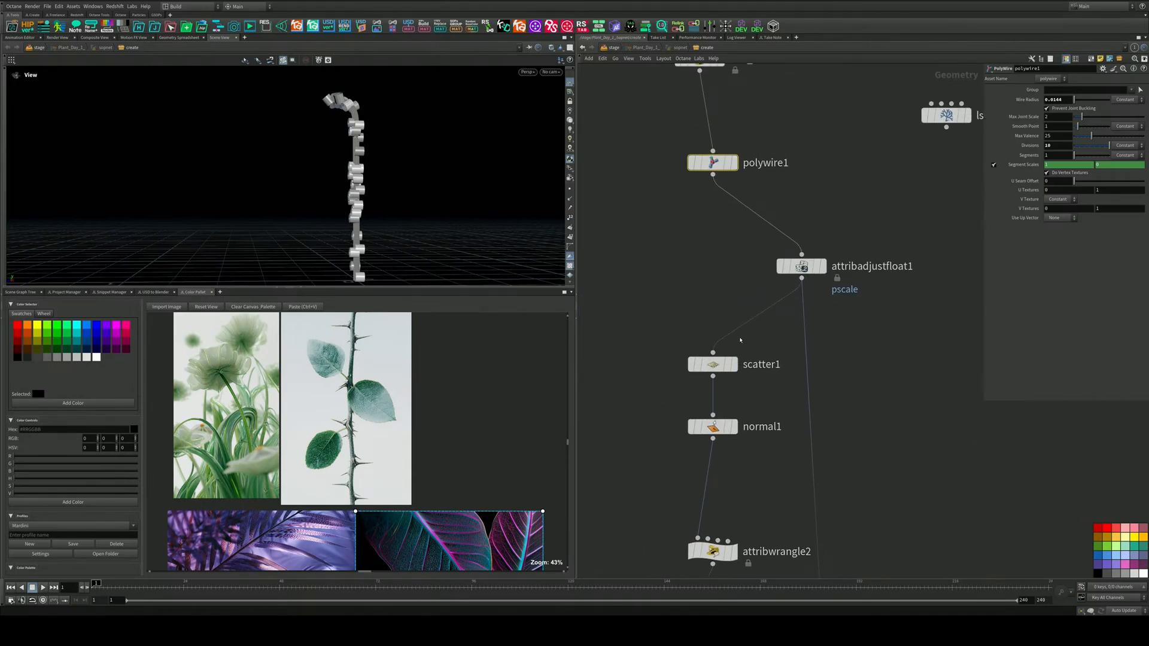
click(713, 364)
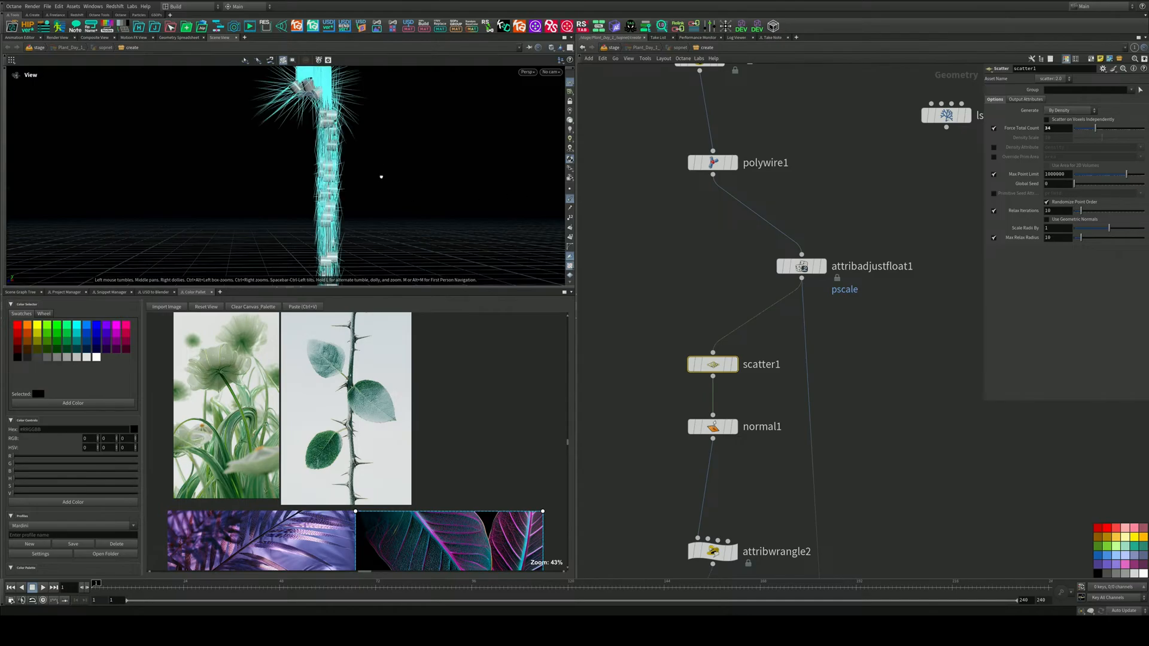
alt+drag(381, 177, 377, 206)
Display attribadjustfloat1 and examine the direction of the stem's point normals
scroll(743, 205, up, 2)
mouse_move(821, 275)
click(846, 246)
alt+right_drag(377, 205, 511, 128)
alt+middle_drag(380, 164, 393, 219)
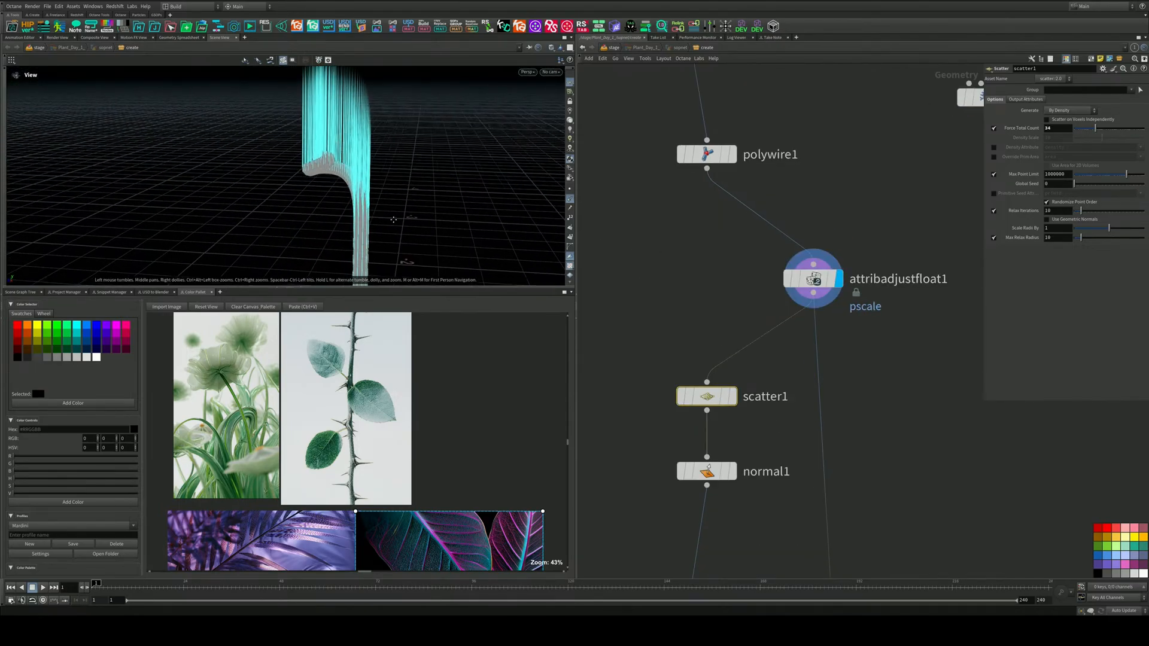
alt+drag(393, 220, 428, 231)
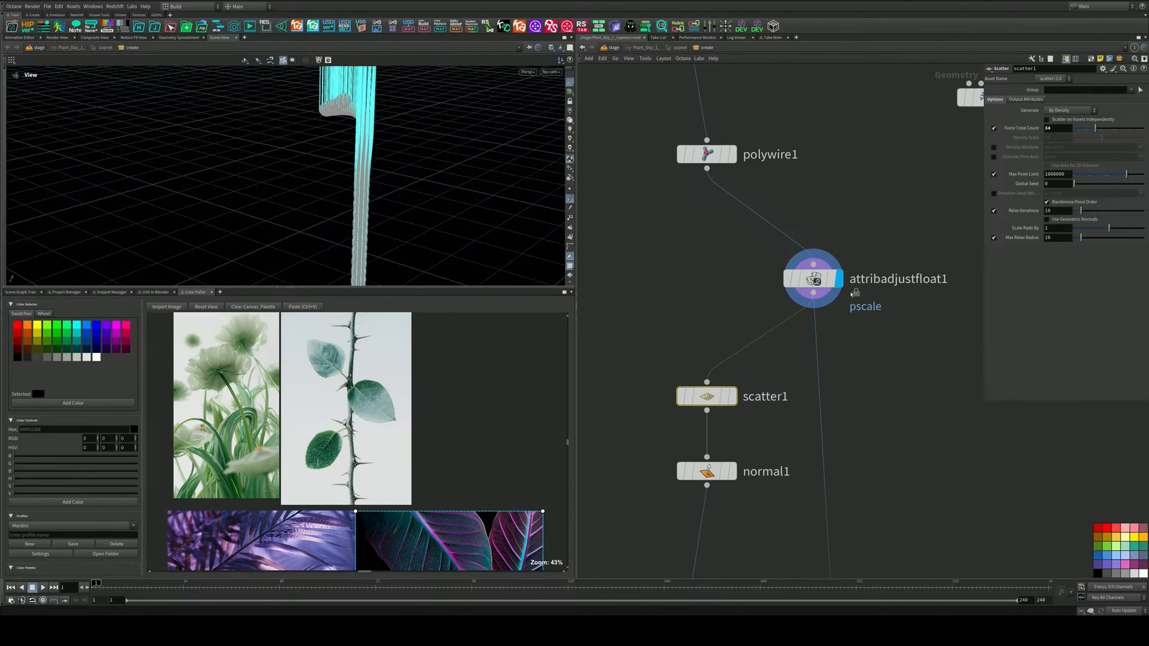
Move normal1 between attribadjustfloat1 and scatter1 in the chain and display it
drag(814, 279, 805, 247)
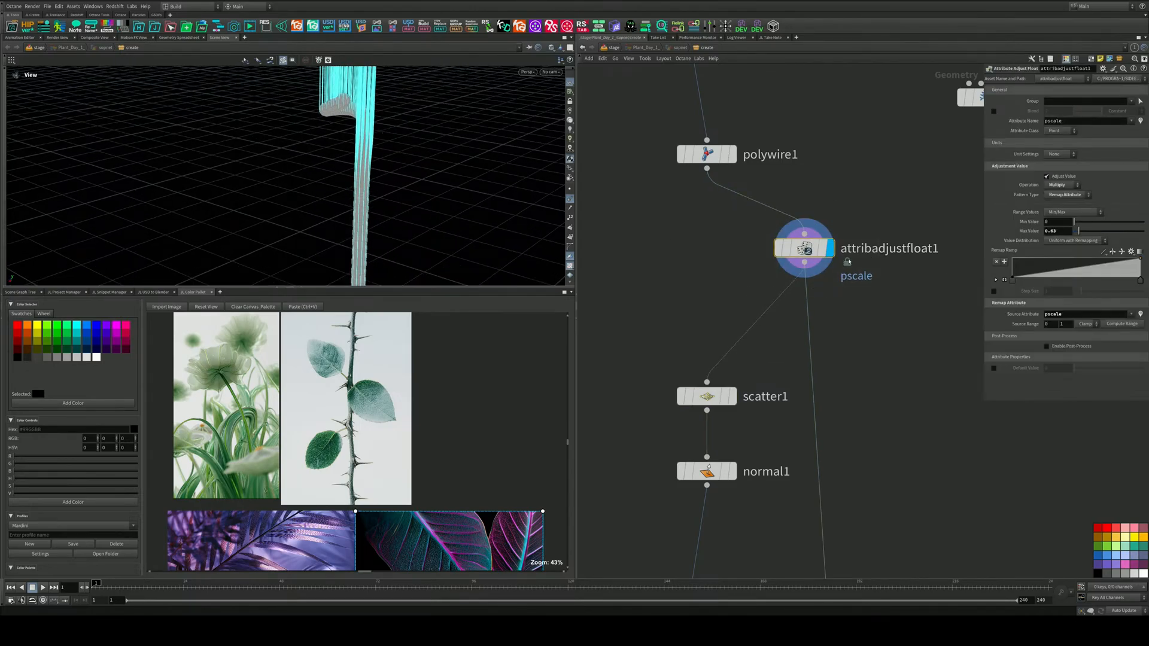
key(Tab)
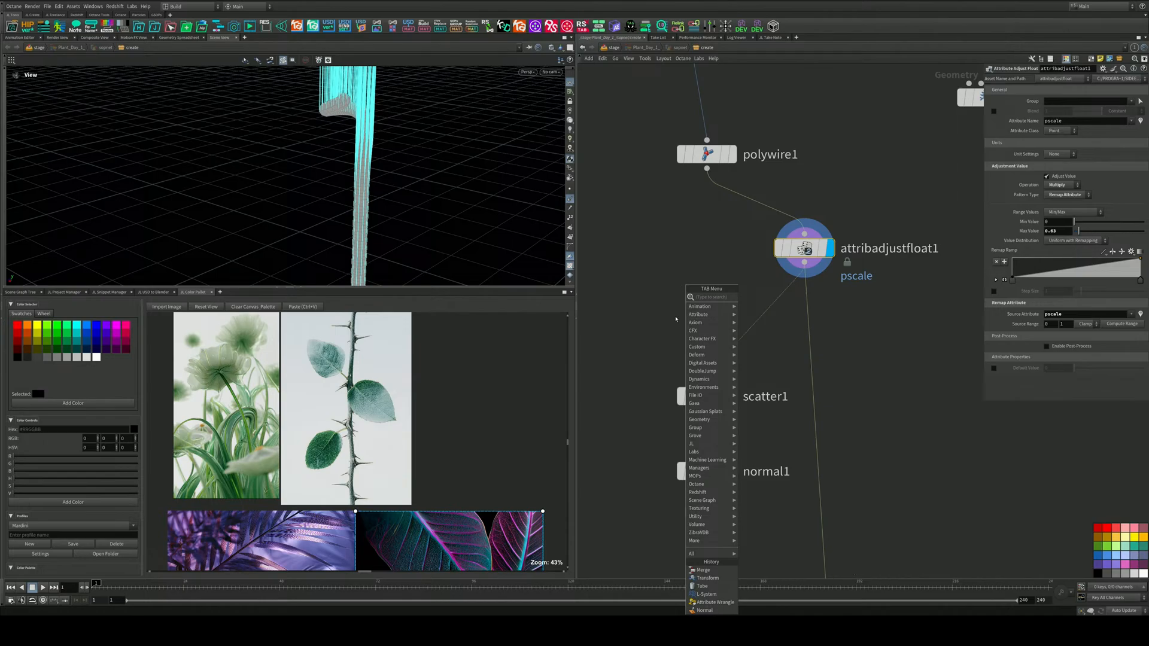
key(Escape)
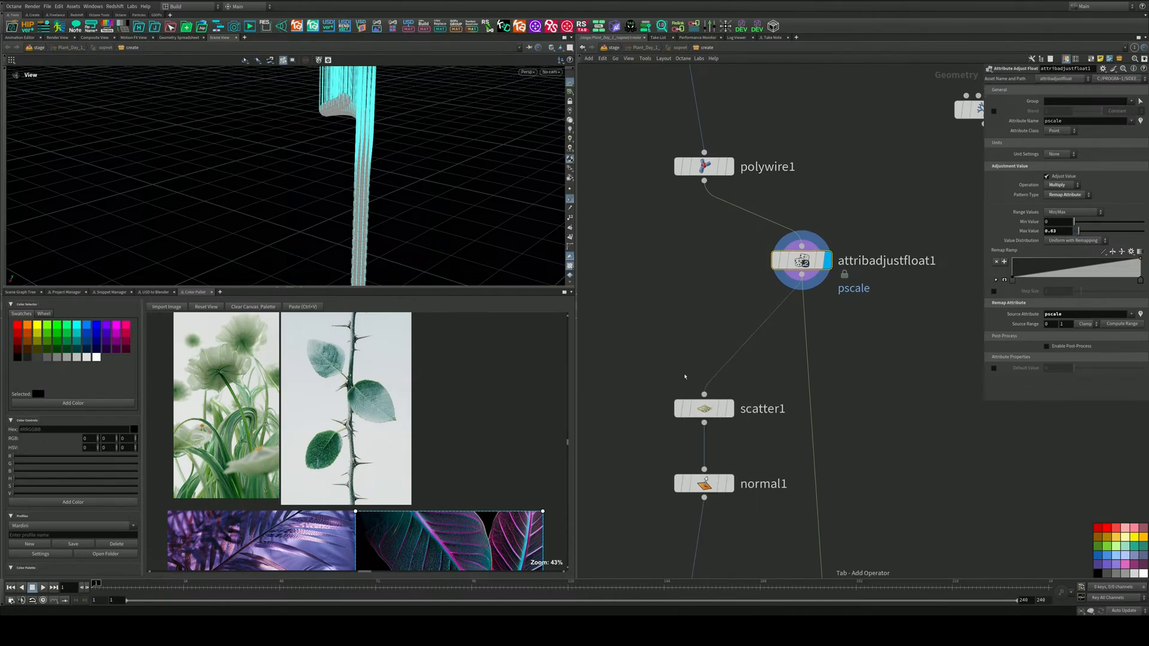
drag(705, 483, 704, 327)
click(733, 331)
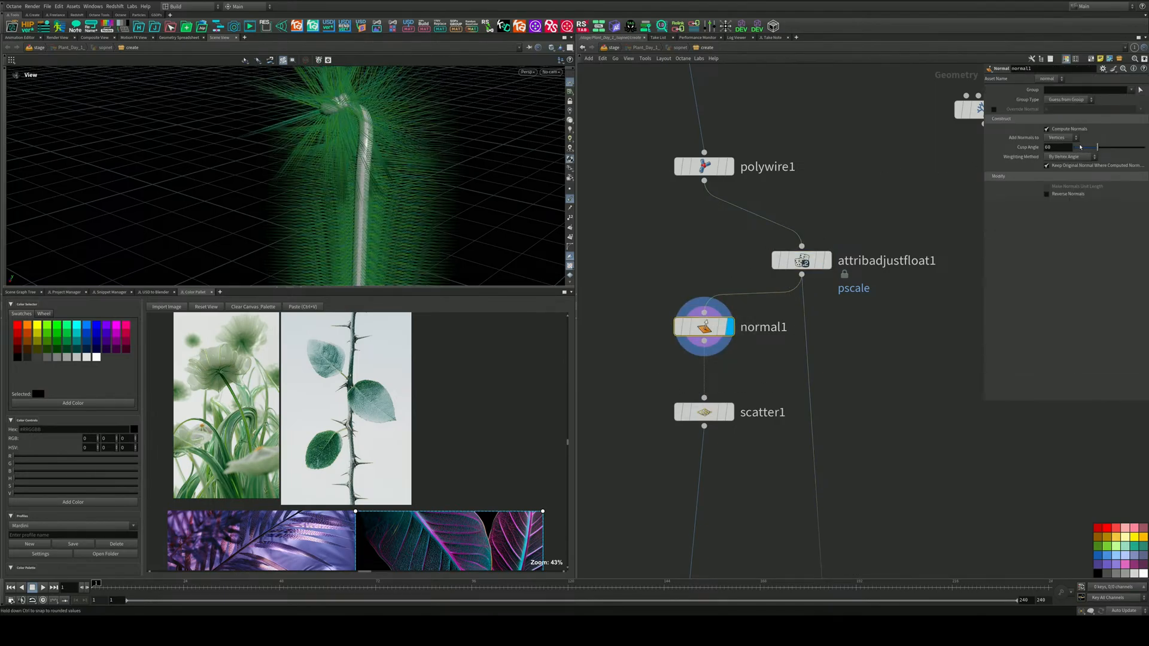
Set normal1 to add normals to Points and inspect their direction around the stem
click(1062, 137)
click(1060, 138)
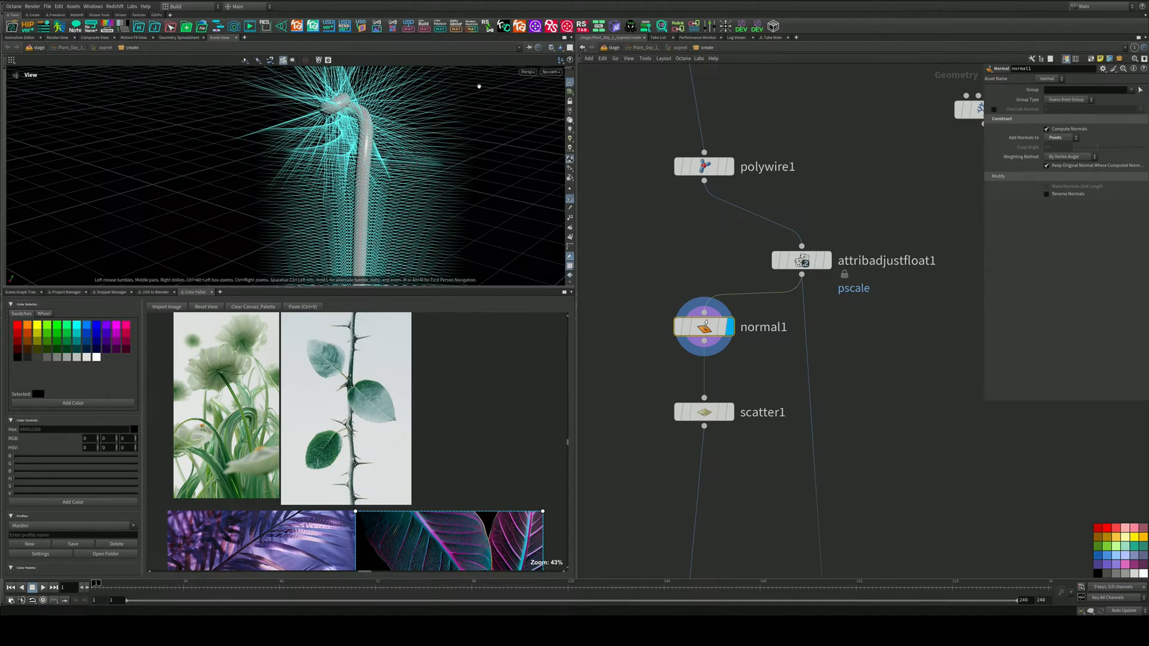
alt+drag(479, 86, 423, 161)
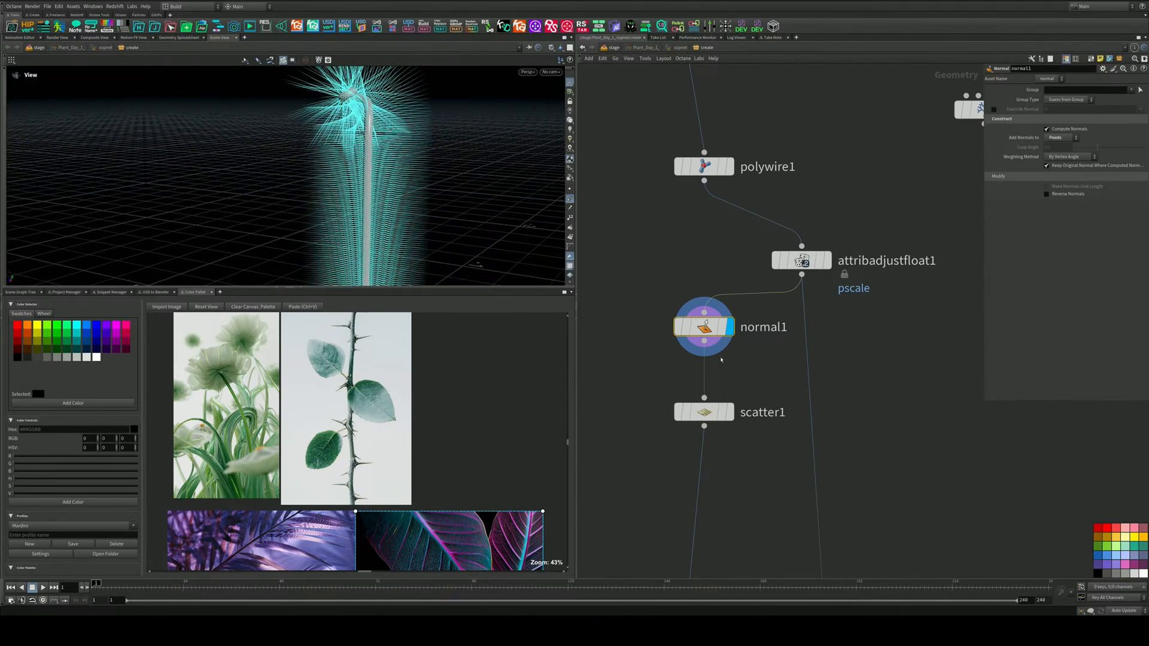
Space scatter1 away from normal1, display it, and enlarge the viewport to inspect the scattered points' normals
mouse_move(706, 412)
mouse_down()
mouse_move(706, 377)
mouse_move(711, 426)
mouse_up()
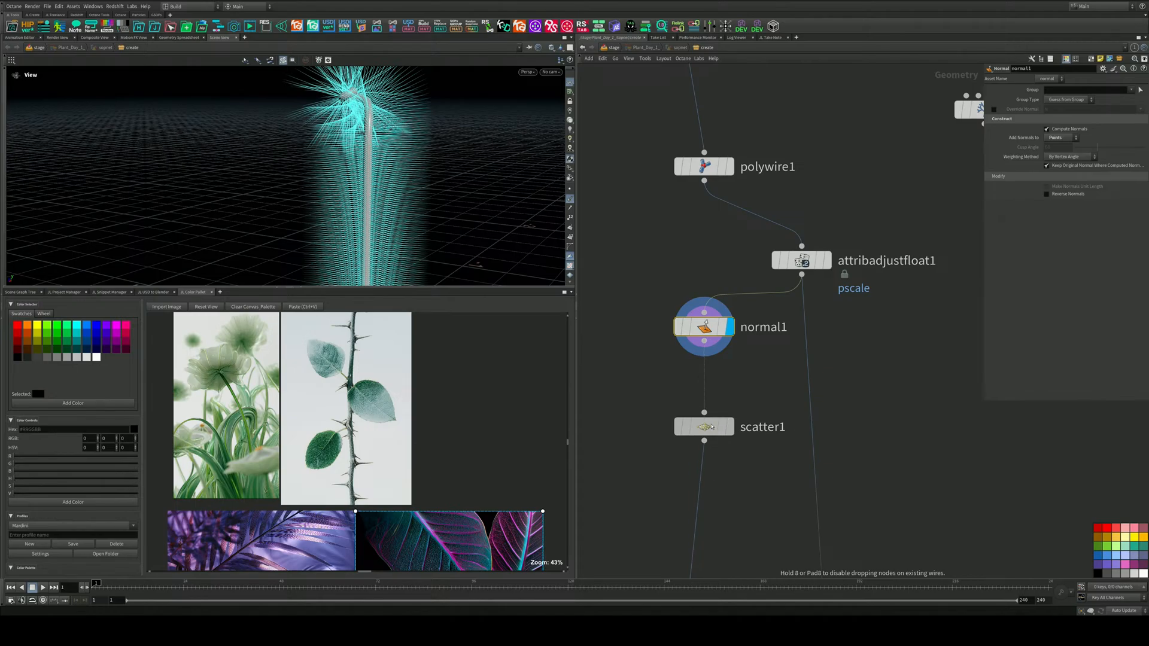
mouse_move(723, 322)
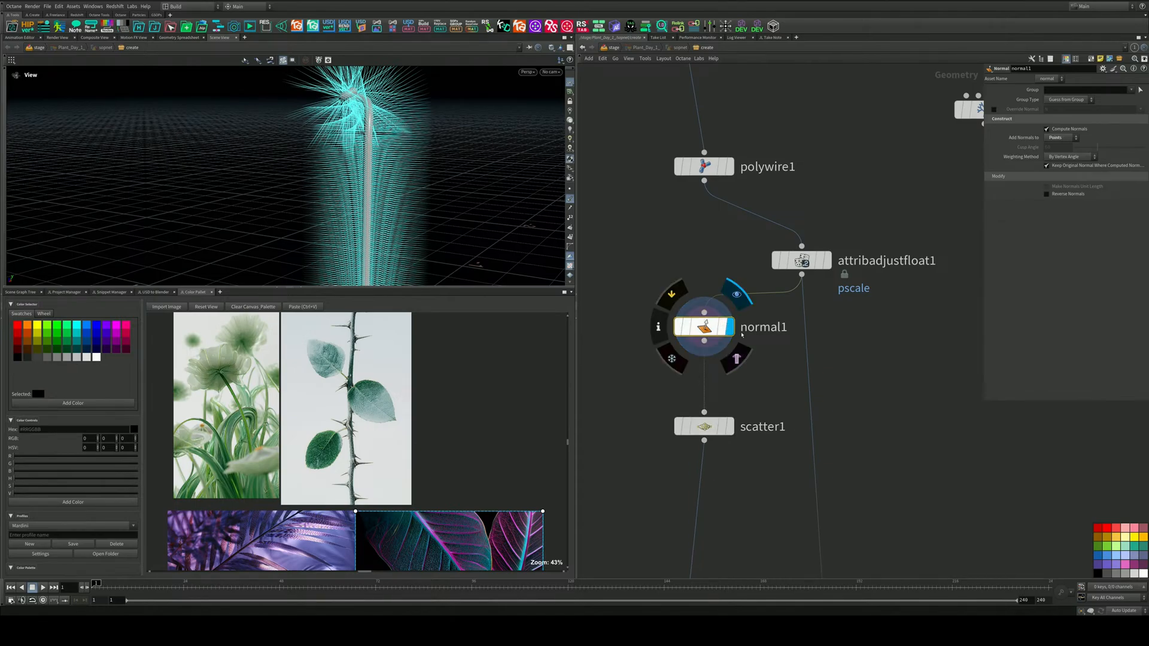
middle_drag(760, 375, 769, 293)
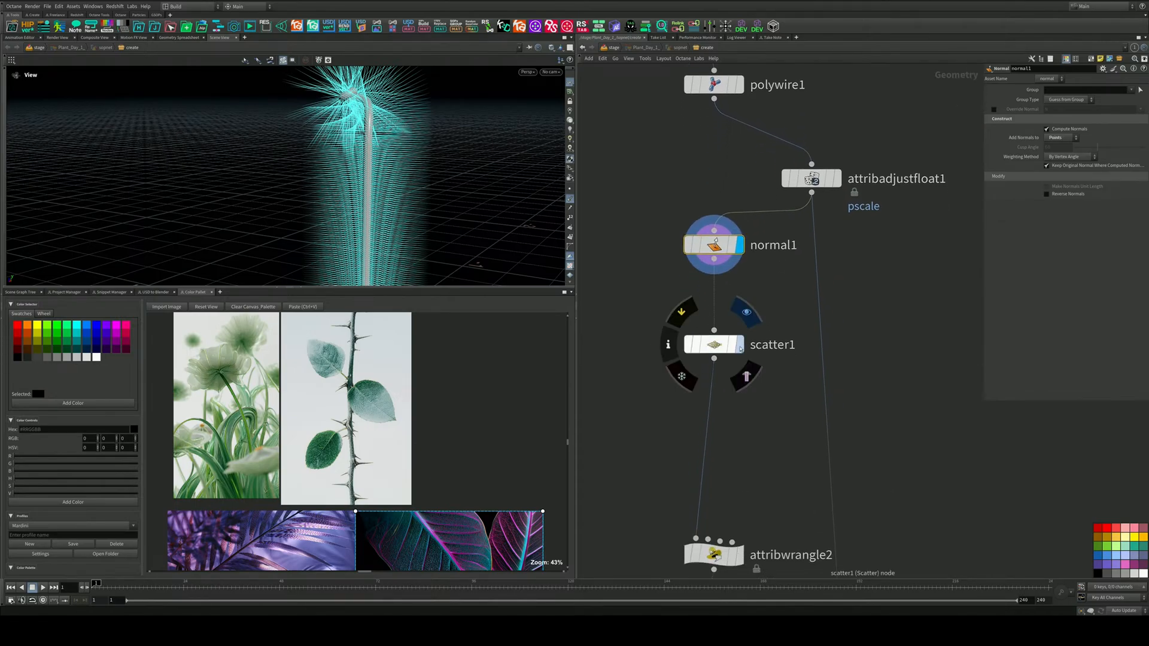
click(741, 345)
drag(765, 395, 673, 292)
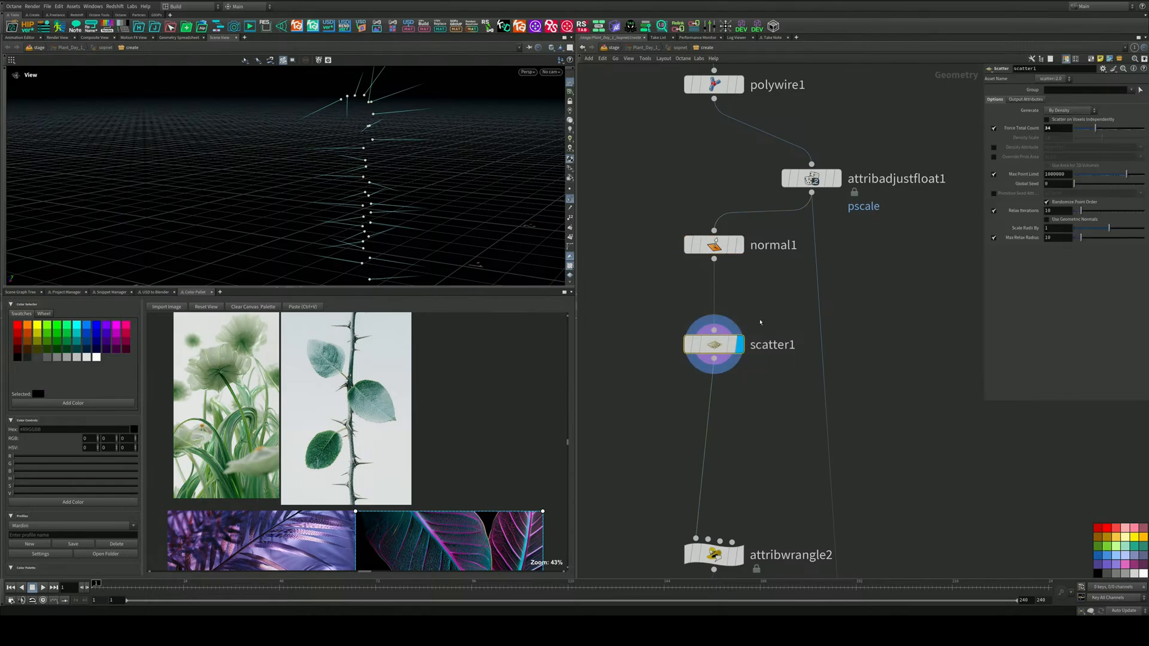
drag(358, 159, 427, 217)
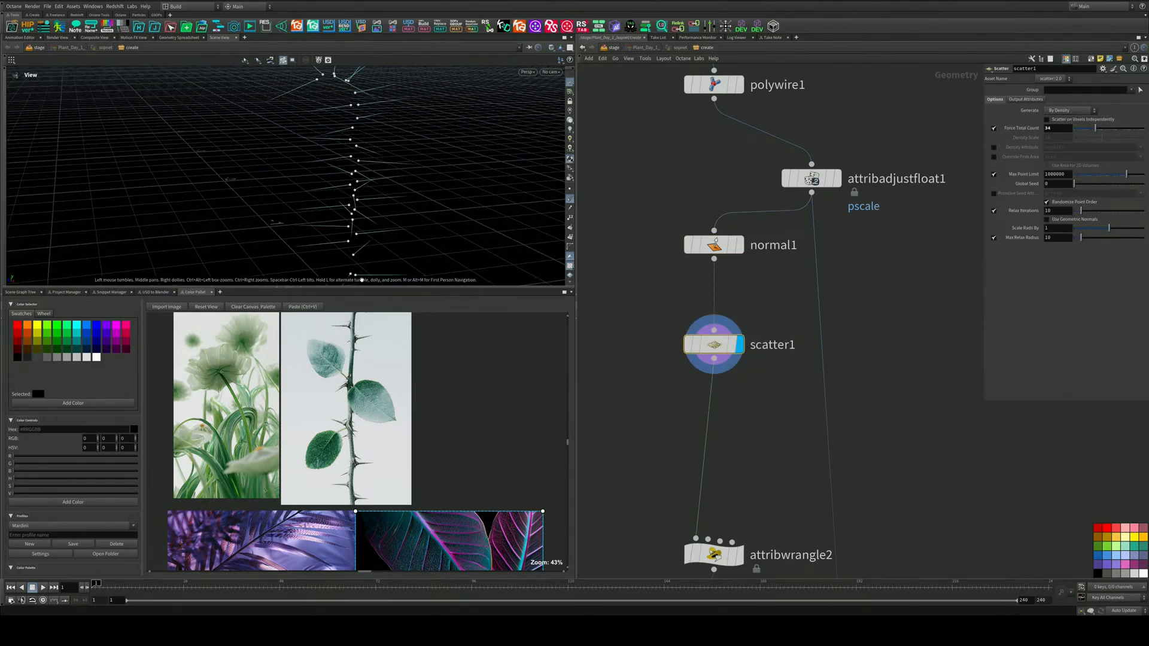
drag(334, 289, 352, 417)
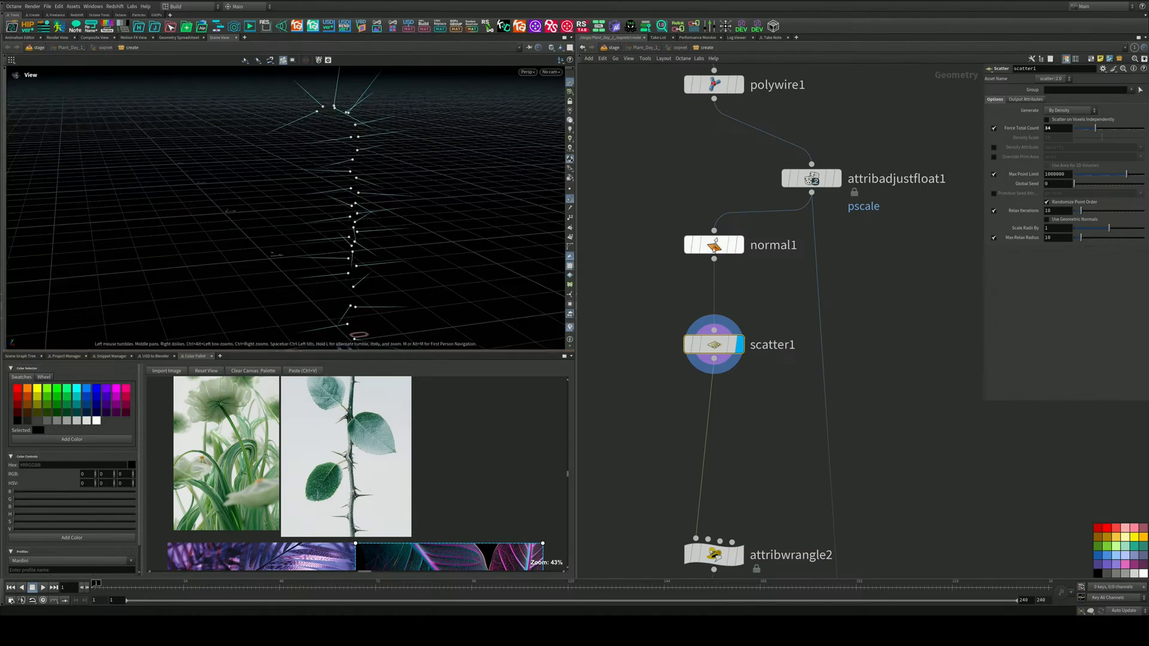
Delete attribwrangle2 so scatter1 feeds copytopoints1 directly, and display copytopoints1
mouse_move(713, 246)
mouse_down()
mouse_move(693, 262)
mouse_move(670, 449)
mouse_move(712, 422)
mouse_move(823, 395)
mouse_move(706, 279)
mouse_move(759, 280)
mouse_move(726, 249)
mouse_up()
middle_drag(790, 378, 805, 153)
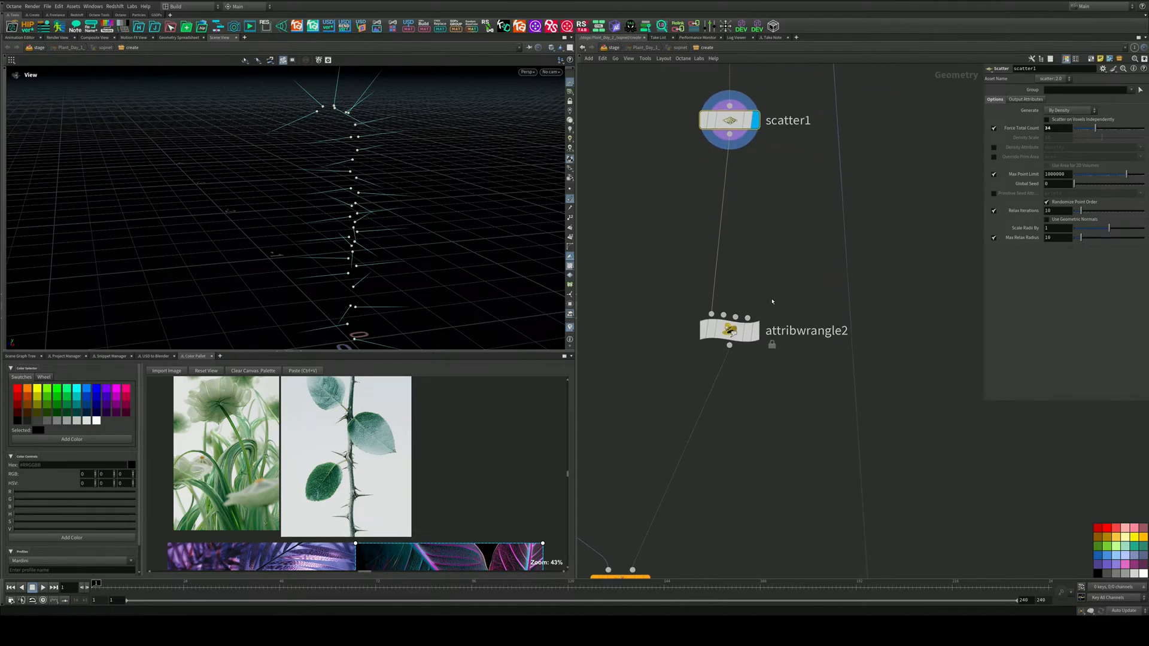
middle_drag(767, 322, 794, 200)
click(754, 209)
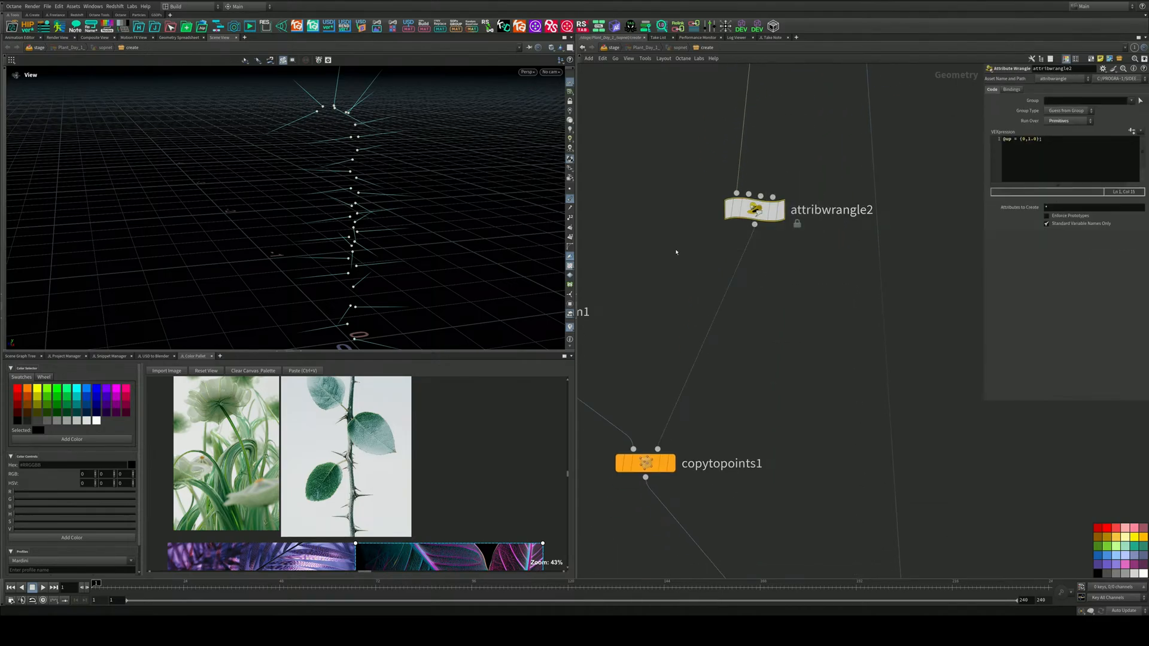
key(Delete)
click(671, 464)
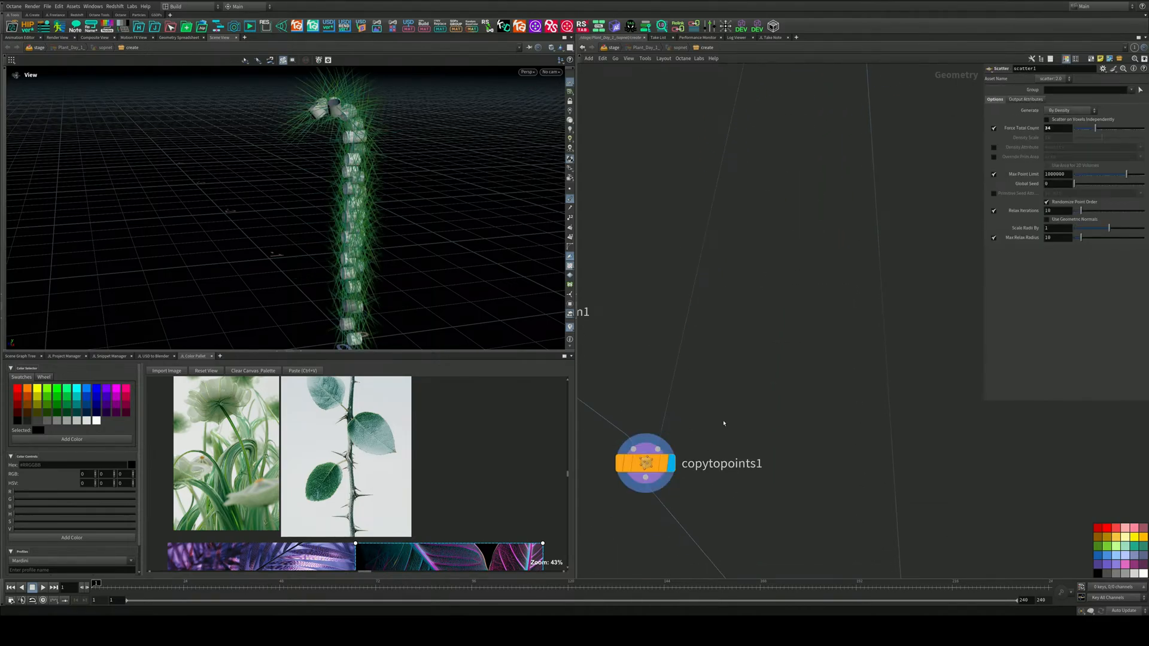
Display scatter1 and inspect the direction of the scattered points' normals along the stem
scroll(787, 341, down, 2)
middle_drag(670, 255, 703, 326)
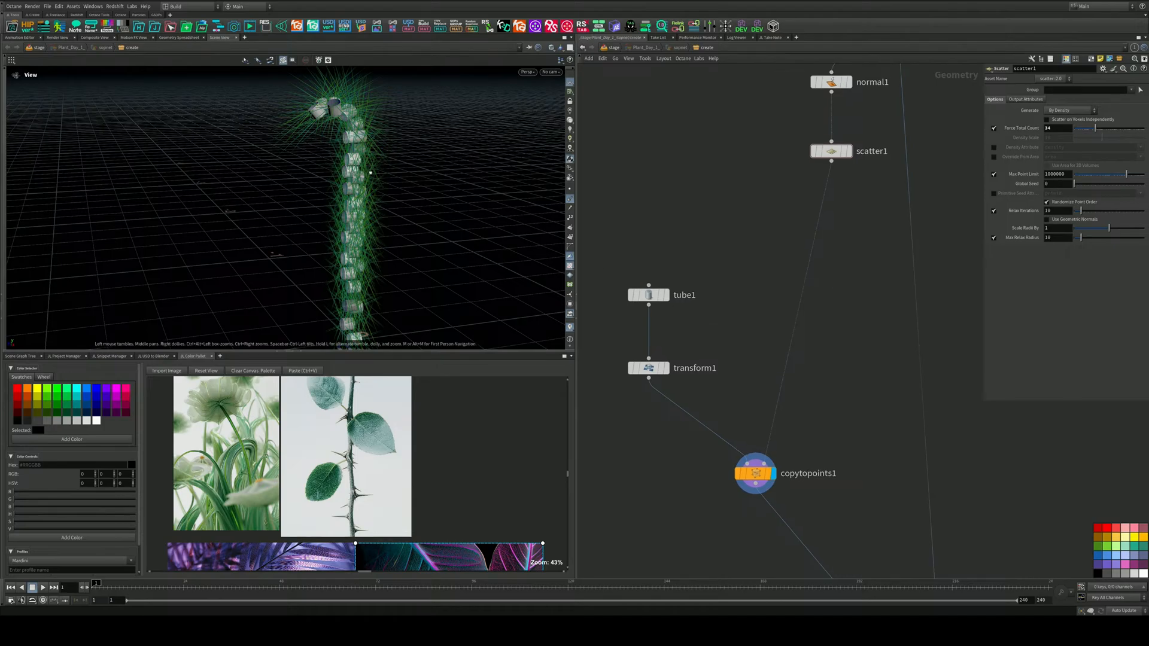
mouse_move(369, 172)
alt+mouse_down()
mouse_move(445, 186)
mouse_move(355, 189)
alt+mouse_up()
scroll(695, 347, down, 5)
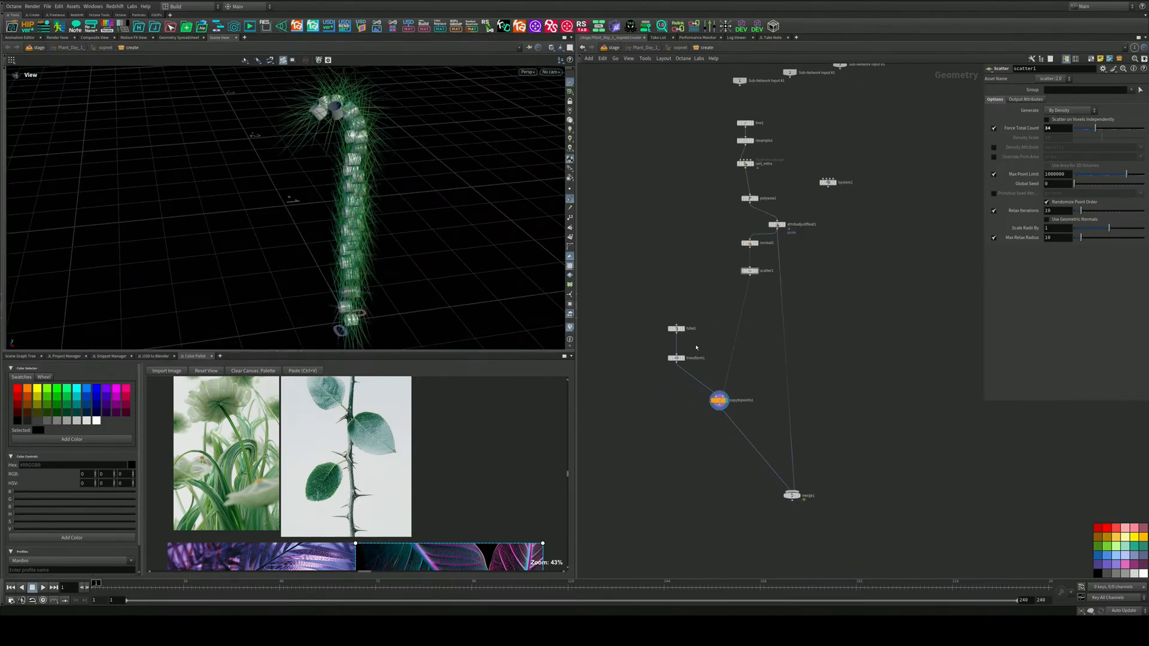
middle_drag(703, 317, 698, 418)
scroll(728, 357, up, 5)
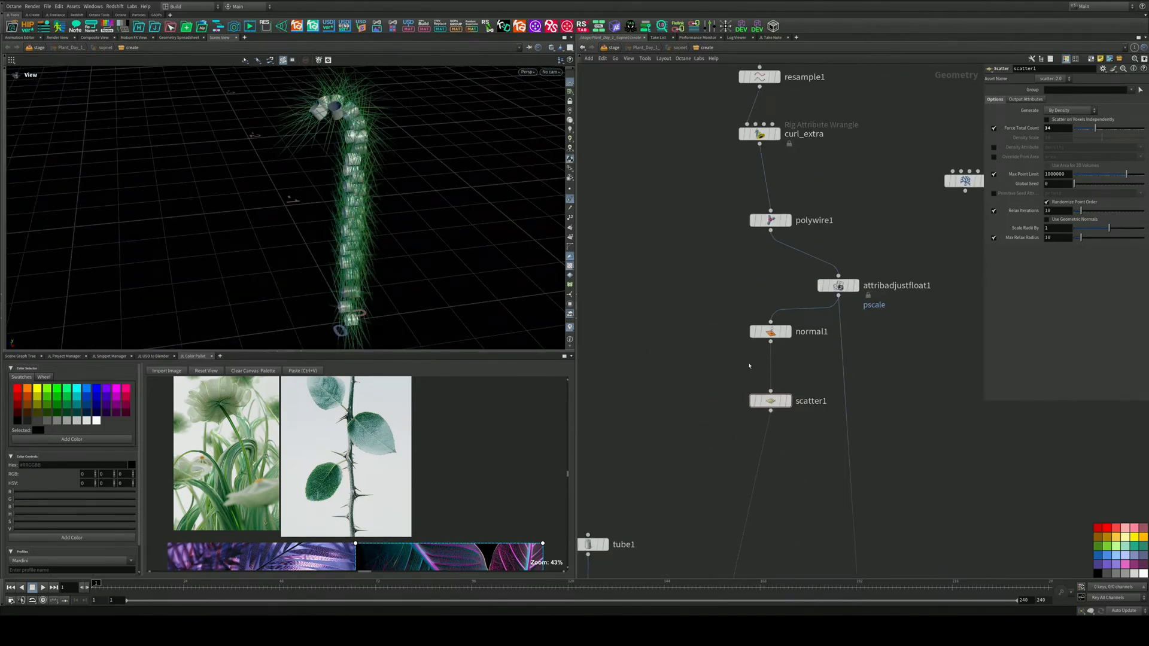
mouse_move(789, 404)
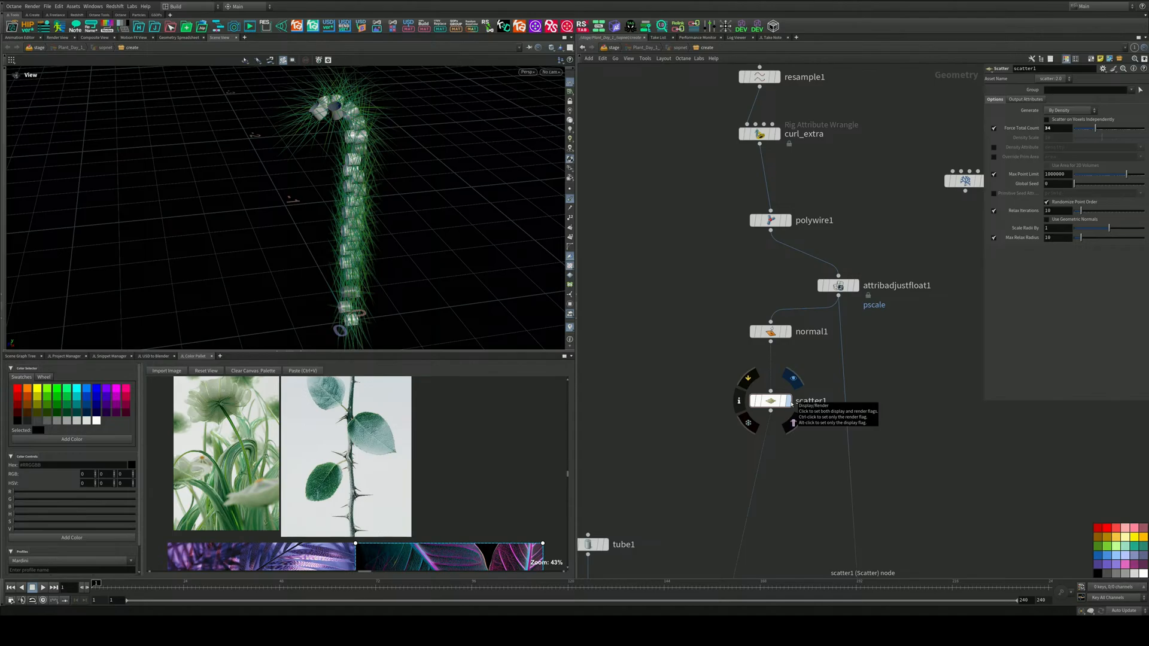
click(791, 404)
scroll(791, 405, down, 3)
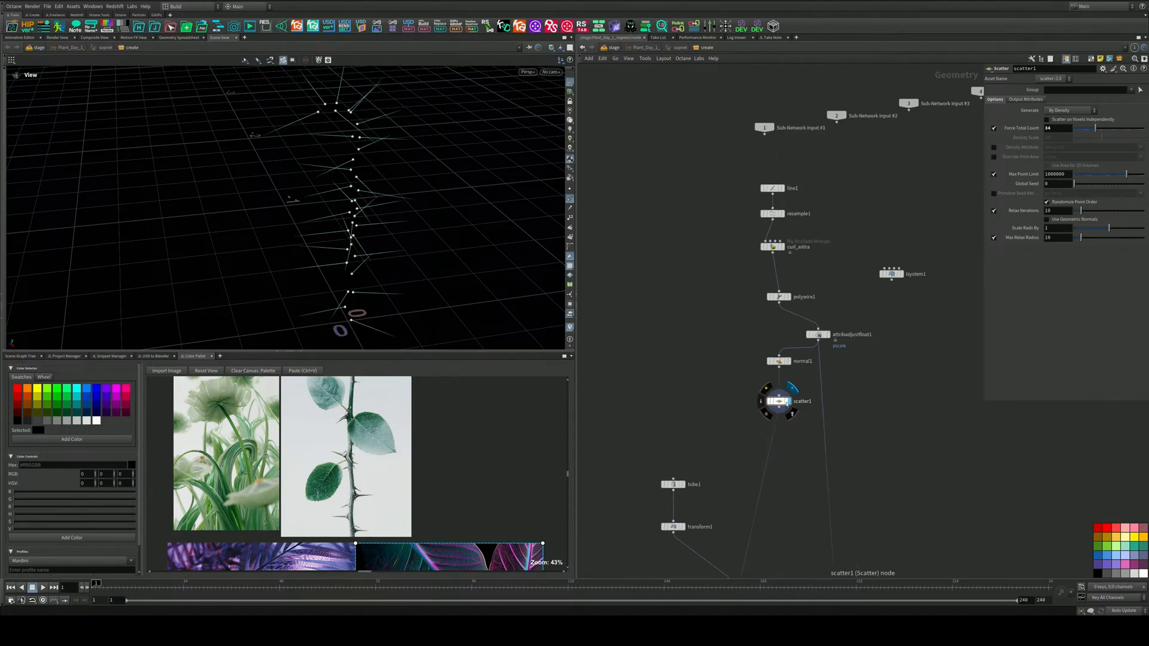
Select tube1 for adjustment and display copytopoints1 so the copied tubes are shown on the stem
middle_drag(674, 461, 711, 285)
scroll(724, 296, up, 4)
click(697, 319)
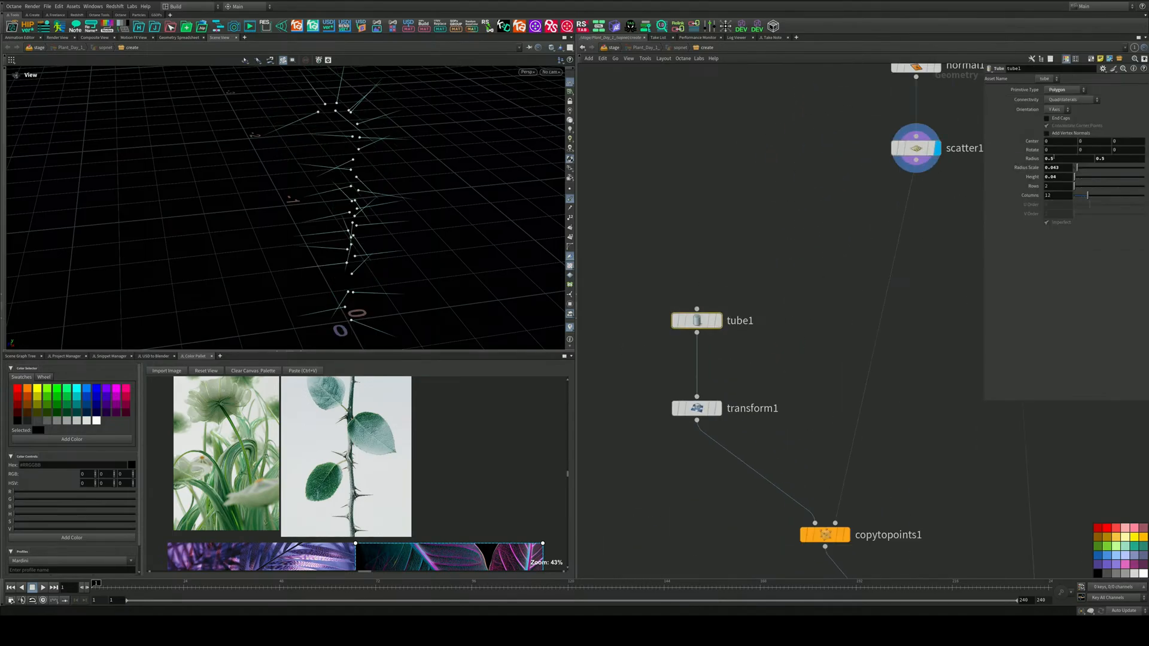
middle_drag(1060, 167, 1053, 173)
middle_drag(897, 384, 905, 234)
click(853, 385)
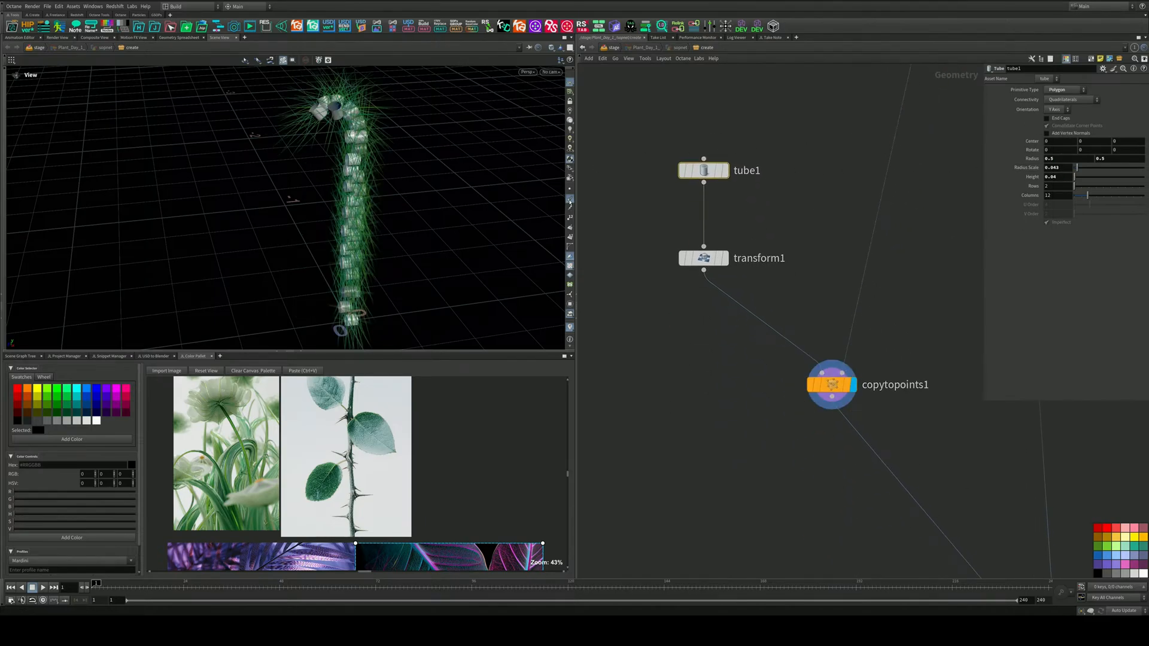
Hide the point normals in the viewport and reduce tube1's Radius Scale so the copies become thin spikes
click(569, 199)
middle_drag(1052, 167, 938, 192)
drag(461, 193, 419, 197)
middle_drag(784, 211, 802, 275)
key(Tab)
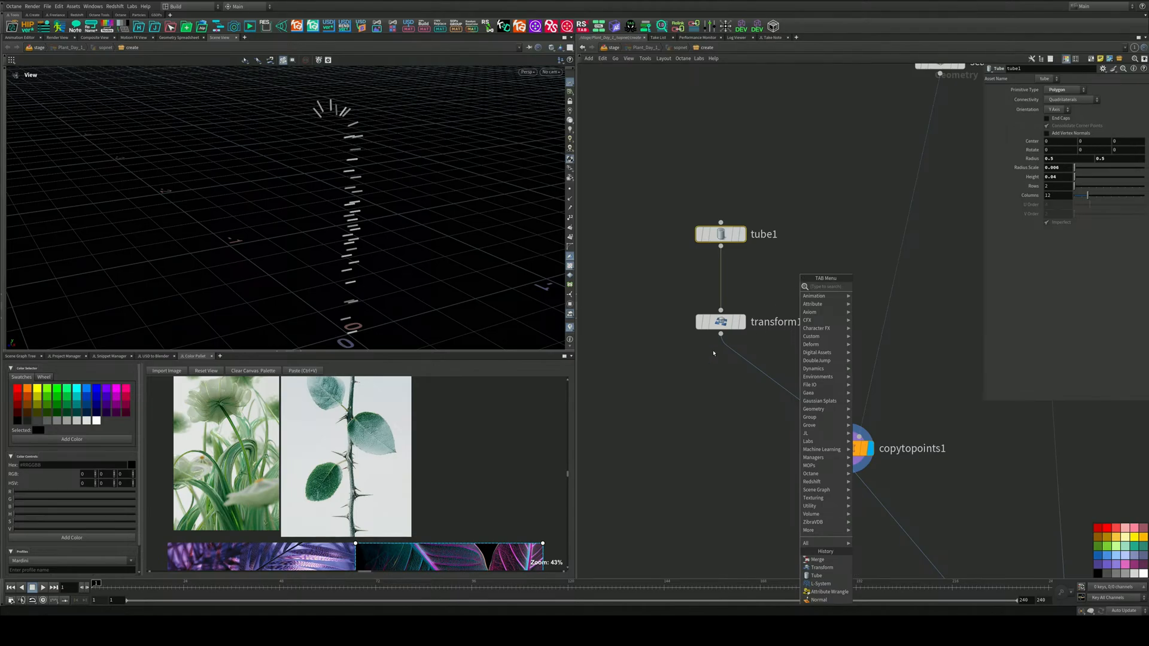
key(Escape)
mouse_move(721, 324)
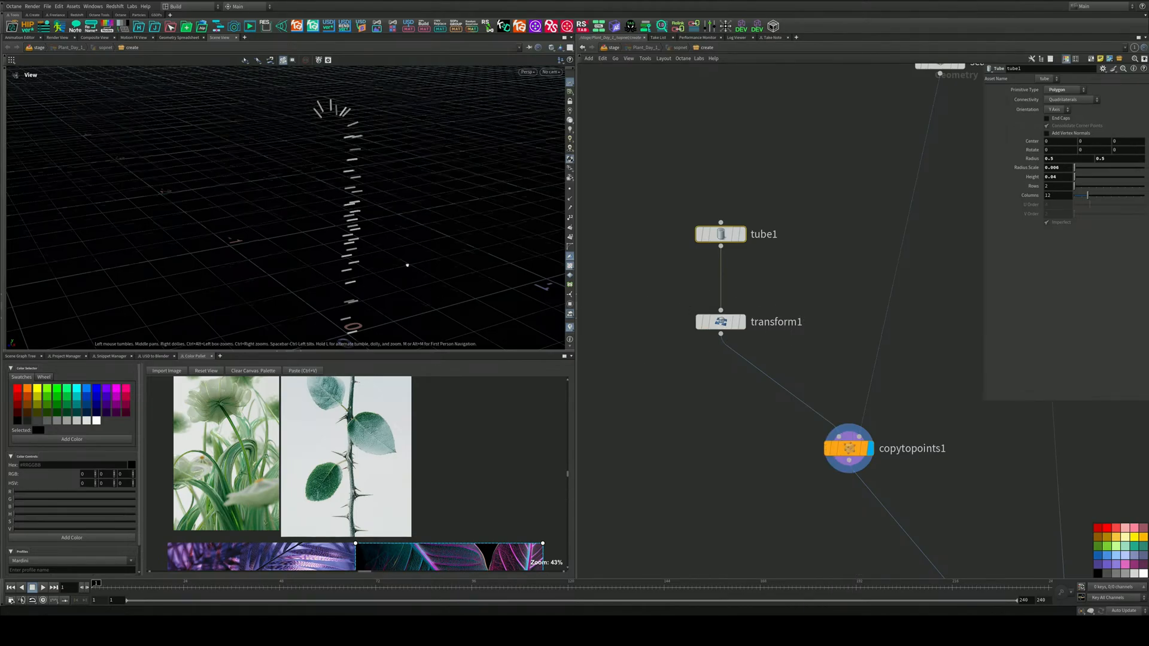
drag(405, 264, 390, 228)
Show the point normals again and compare scatter1's normals with those of copytopoints1
middle_drag(795, 252, 712, 315)
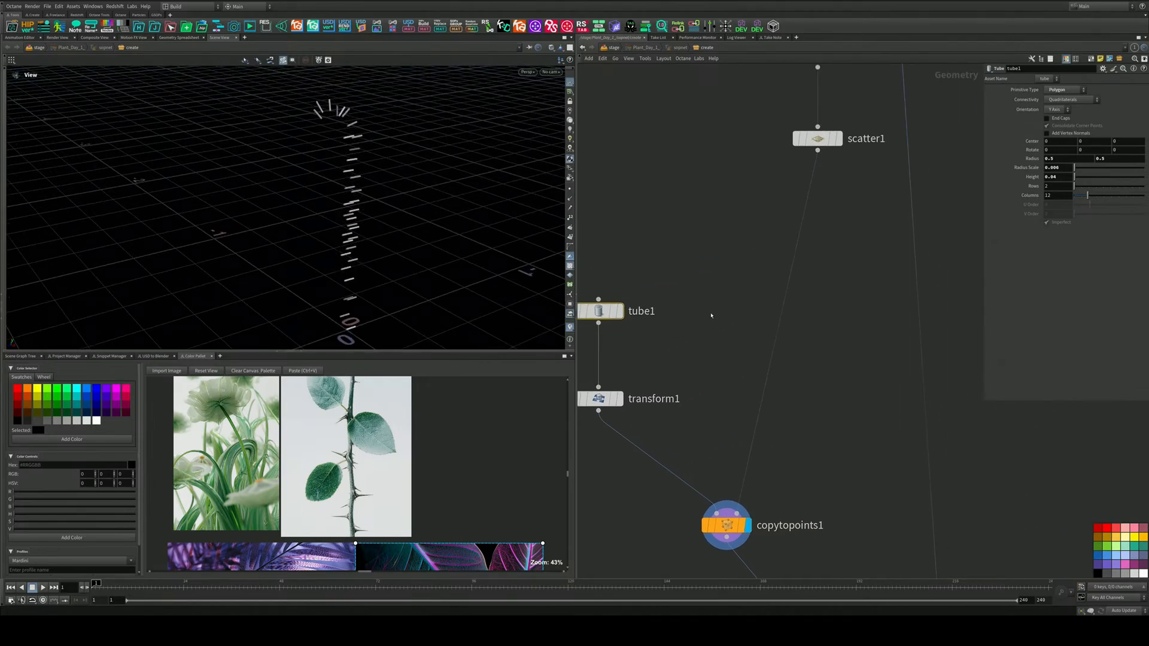
click(840, 139)
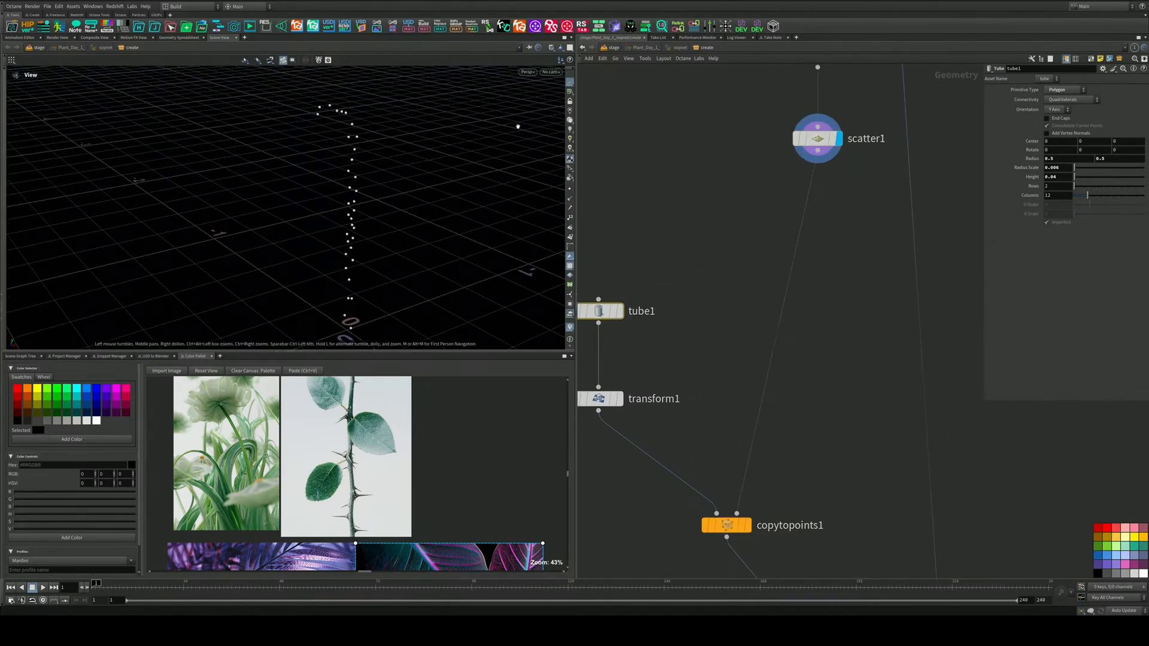
click(570, 198)
drag(502, 205, 424, 198)
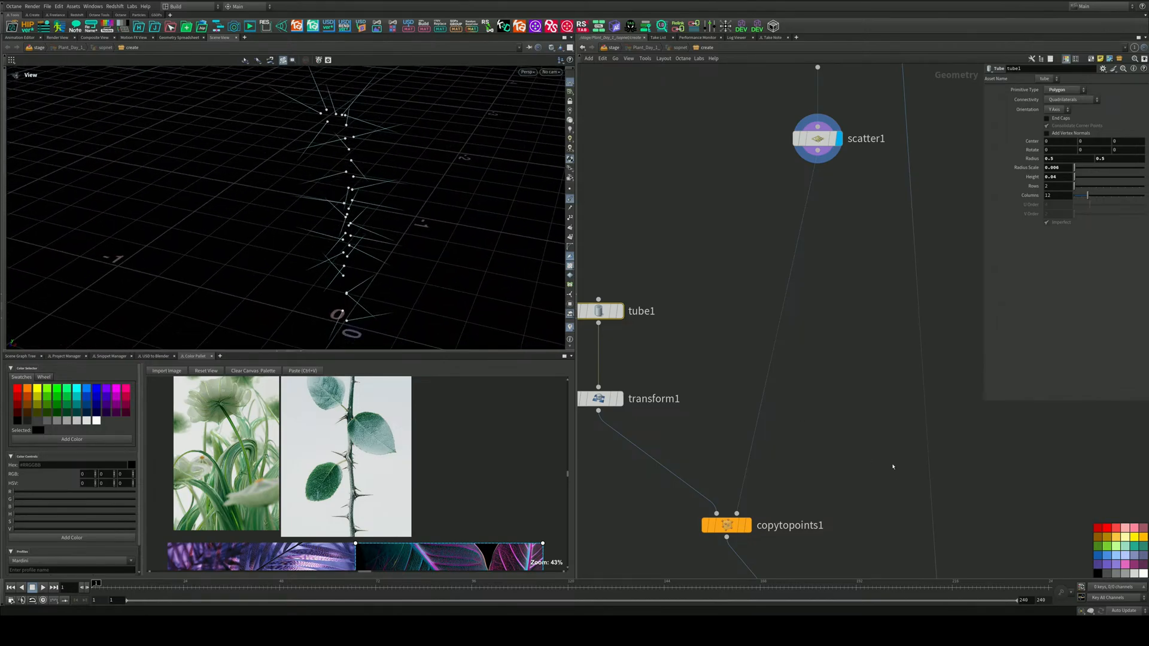
middle_drag(792, 507, 829, 371)
click(785, 389)
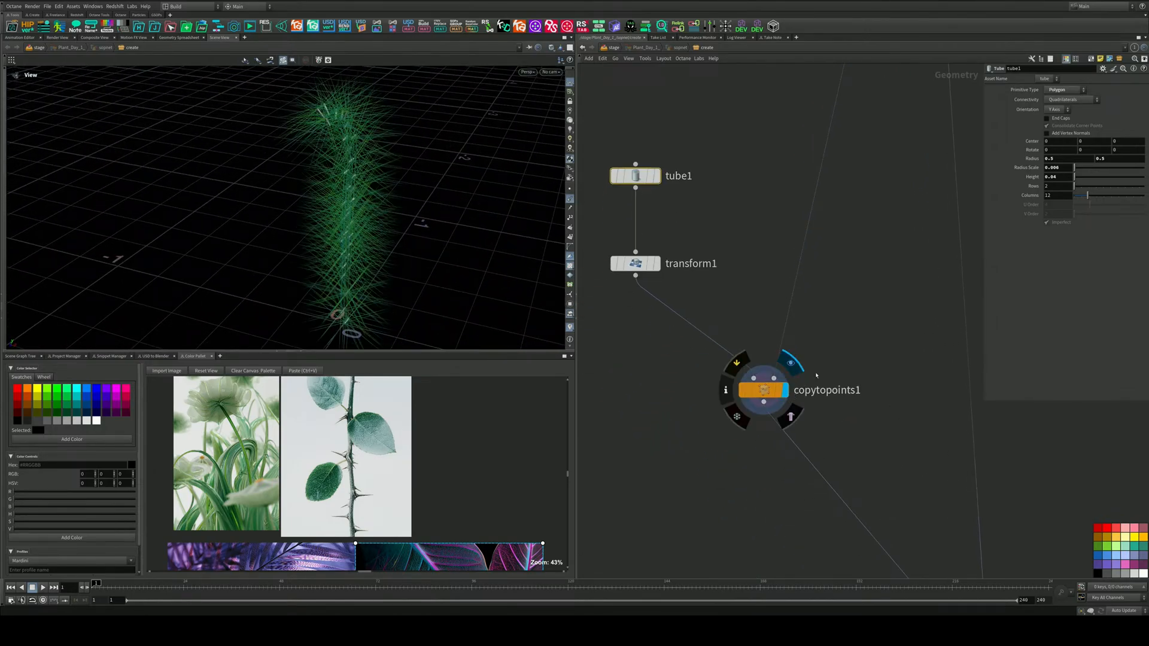
Add the Normal attribute N to the copied target attributes of copytopoints1, enlarging the parameter area temporarily
mouse_move(354, 184)
mouse_down()
mouse_move(281, 187)
mouse_move(410, 169)
mouse_move(367, 185)
mouse_up()
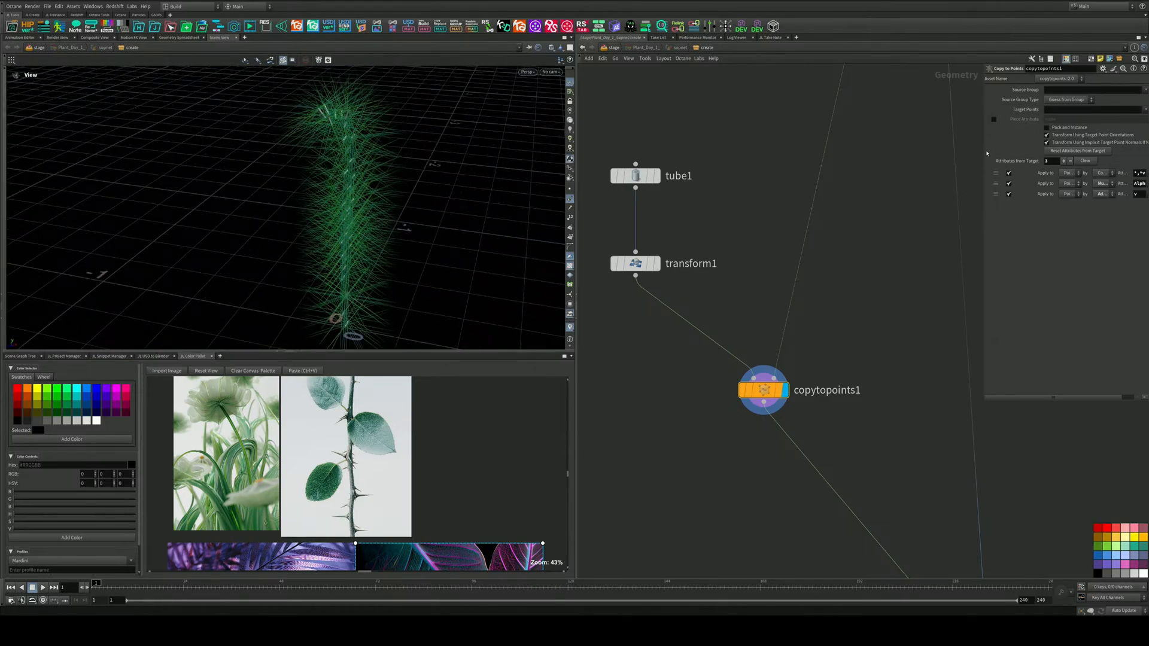
drag(983, 150, 592, 147)
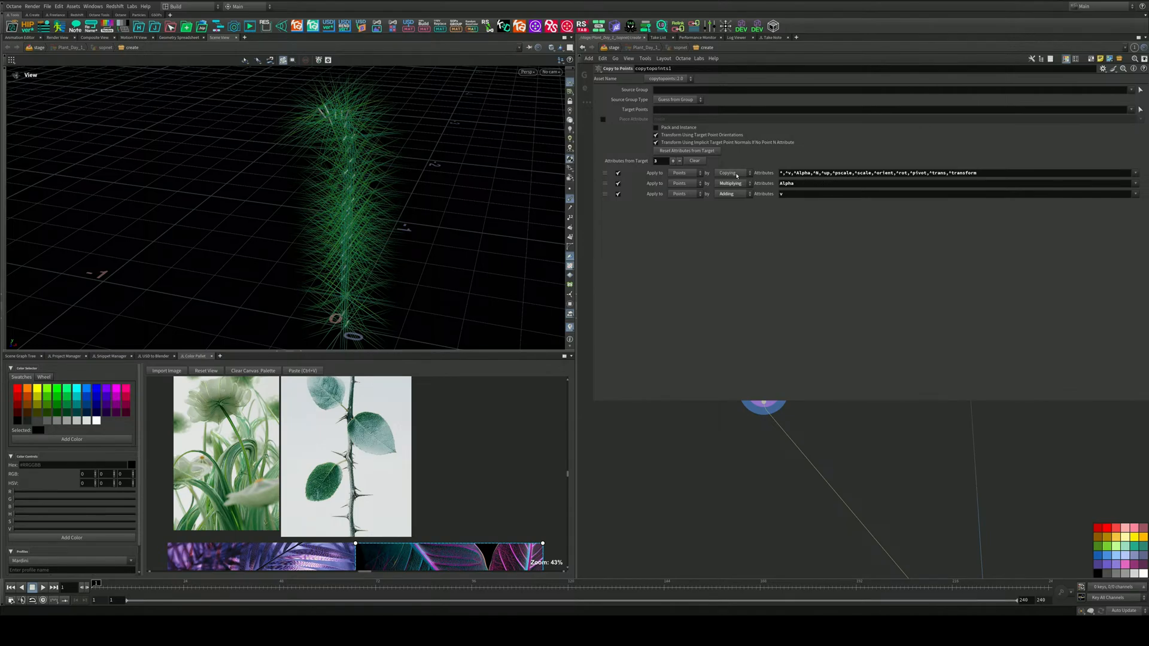
click(1136, 173)
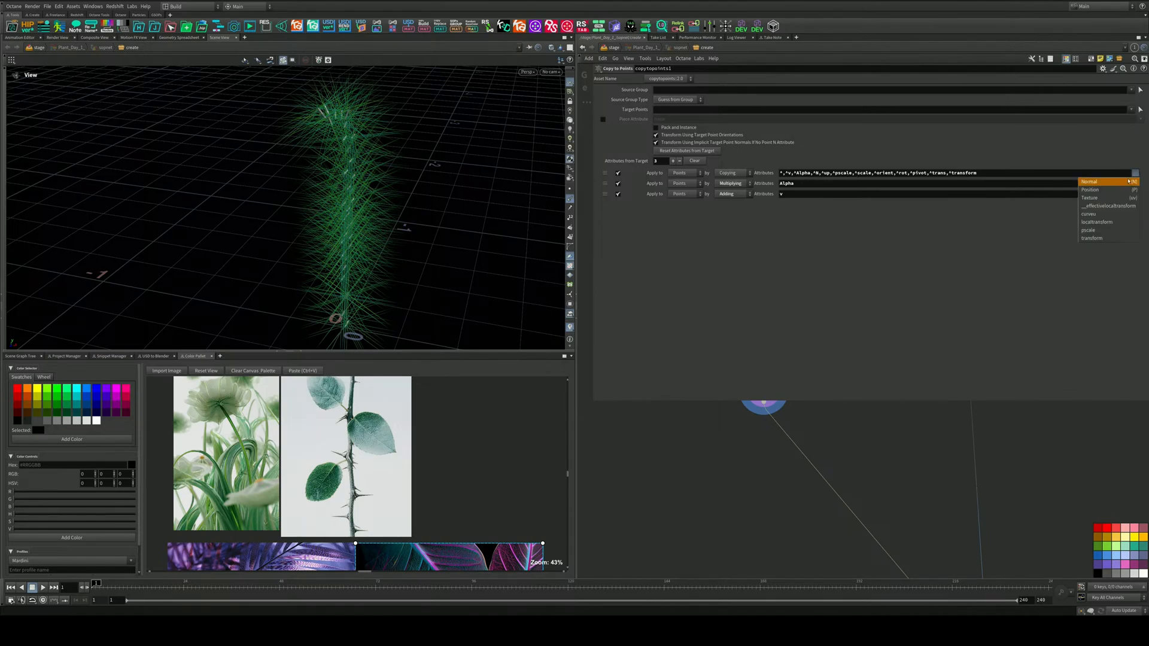
click(1129, 182)
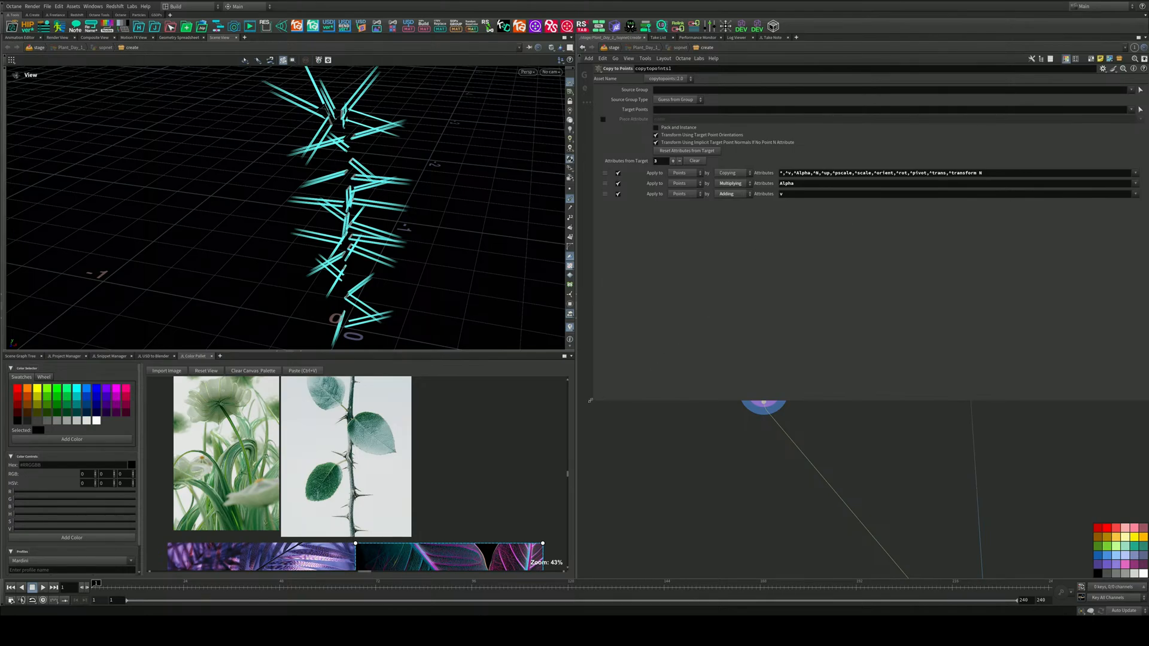
drag(591, 400, 942, 289)
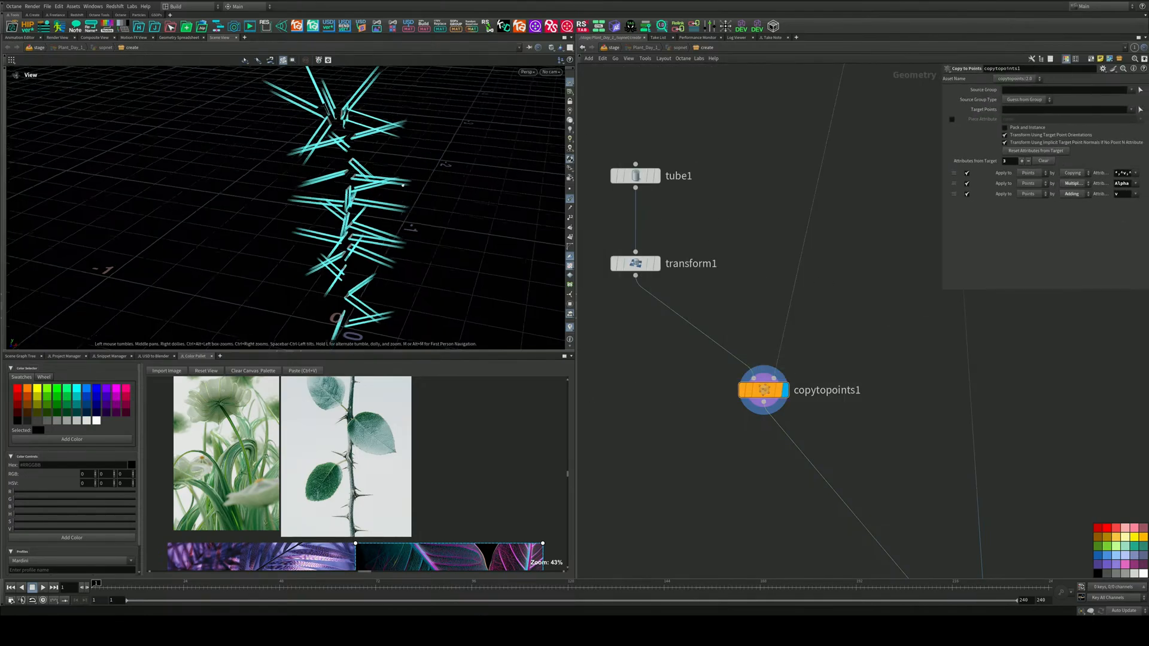
drag(403, 185, 367, 179)
Insert a Normal node between transform1 and copytopoints1, display it, and inspect the tube's normals
middle_drag(778, 364, 787, 276)
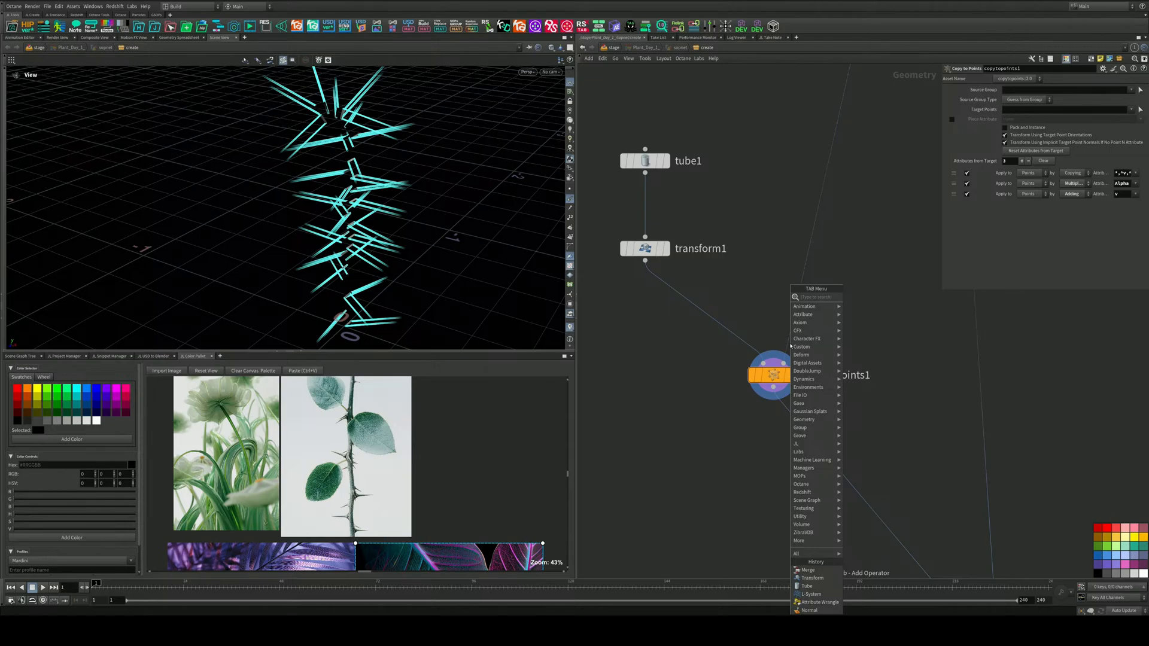
text(ran)
key(BackSpace)
key(BackSpace)
key(BackSpace)
text(r)
key(BackSpace)
text(normal)
key(Return)
click(685, 322)
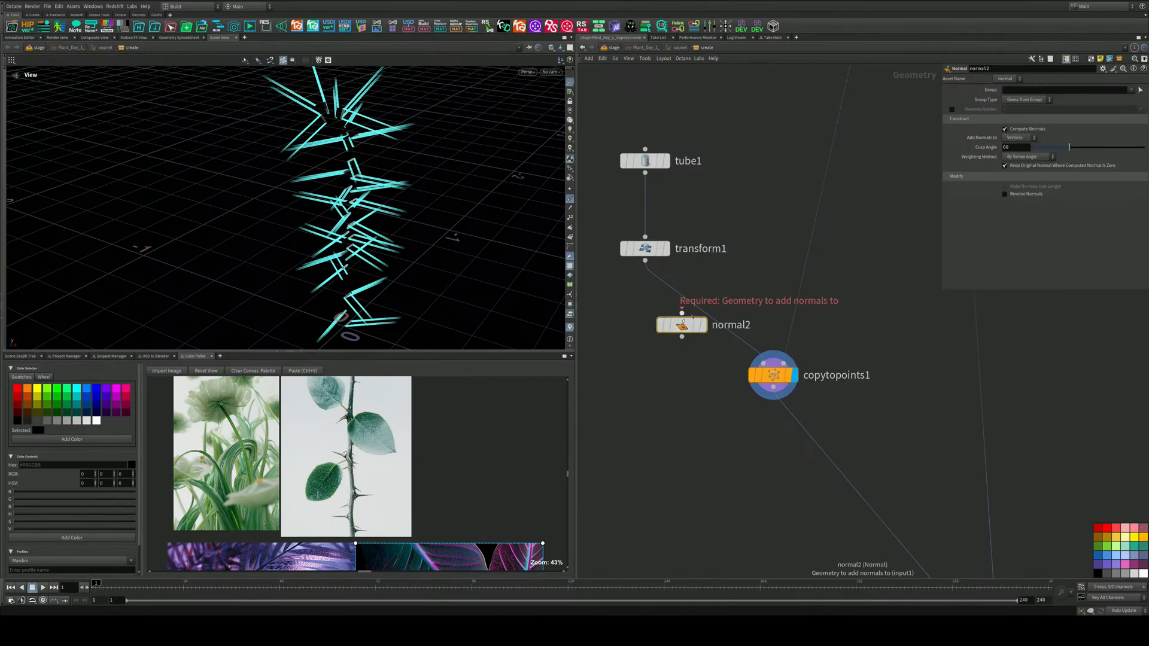
drag(690, 323, 644, 306)
click(721, 279)
alt+drag(375, 293, 246, 303)
alt+middle_drag(355, 281, 361, 215)
alt+drag(362, 215, 389, 218)
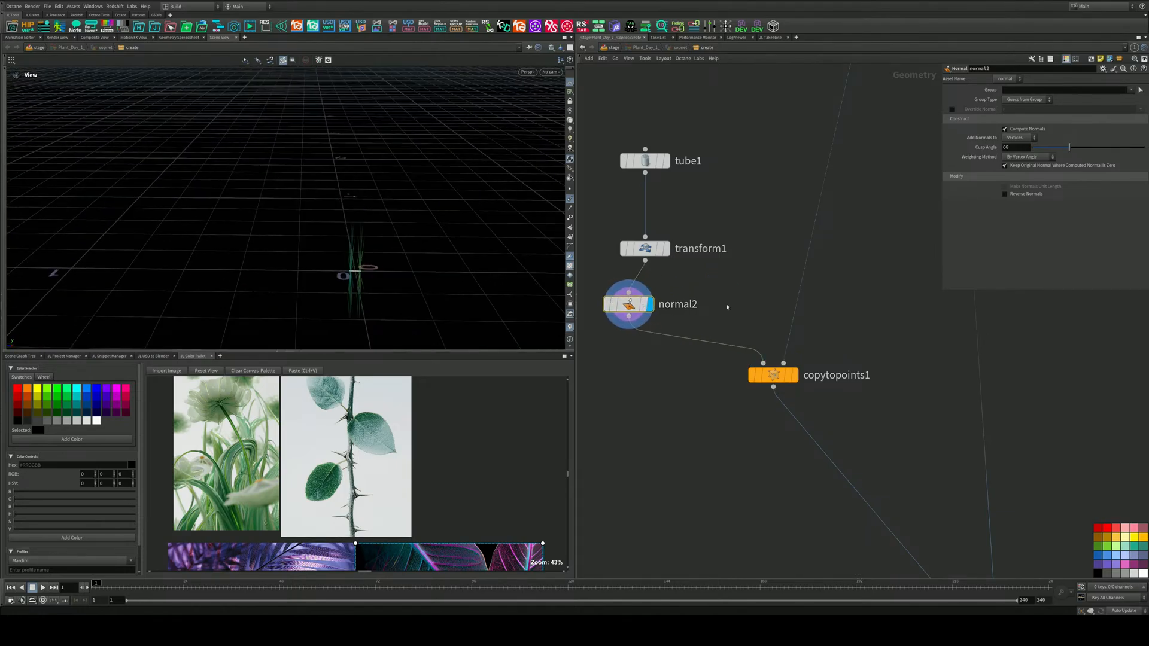
Insert a Match Size node between normal2 and copytopoints1, and display transform1
middle_drag(760, 292, 766, 238)
key(Tab)
text(m)
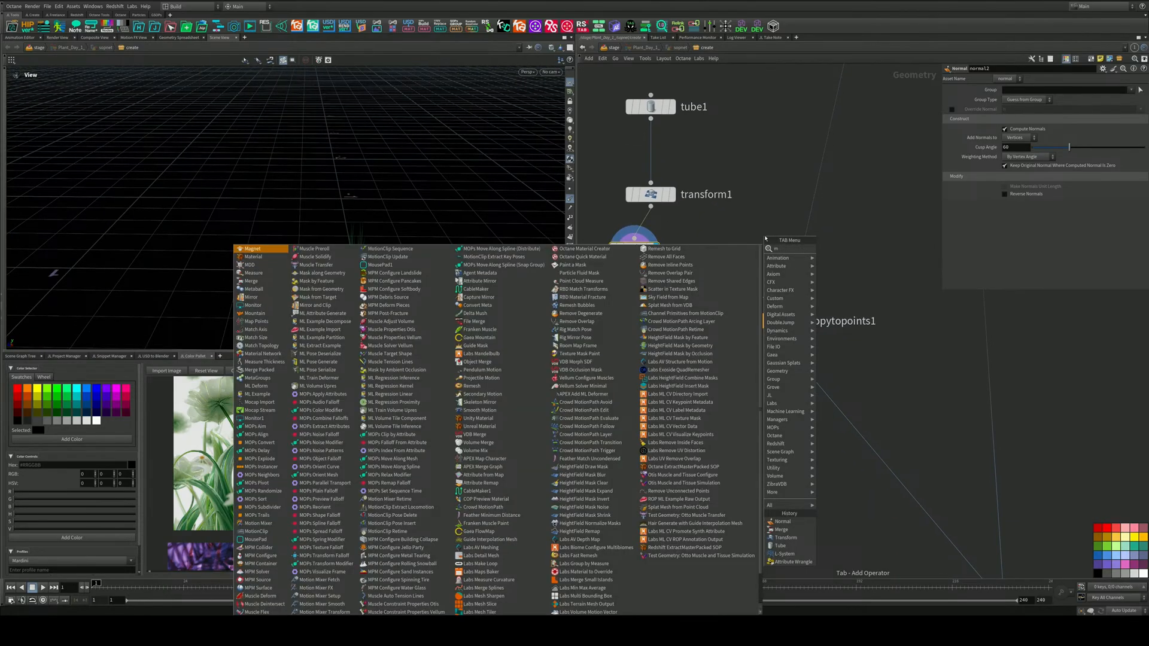
text(atc)
key(Down)
key(Return)
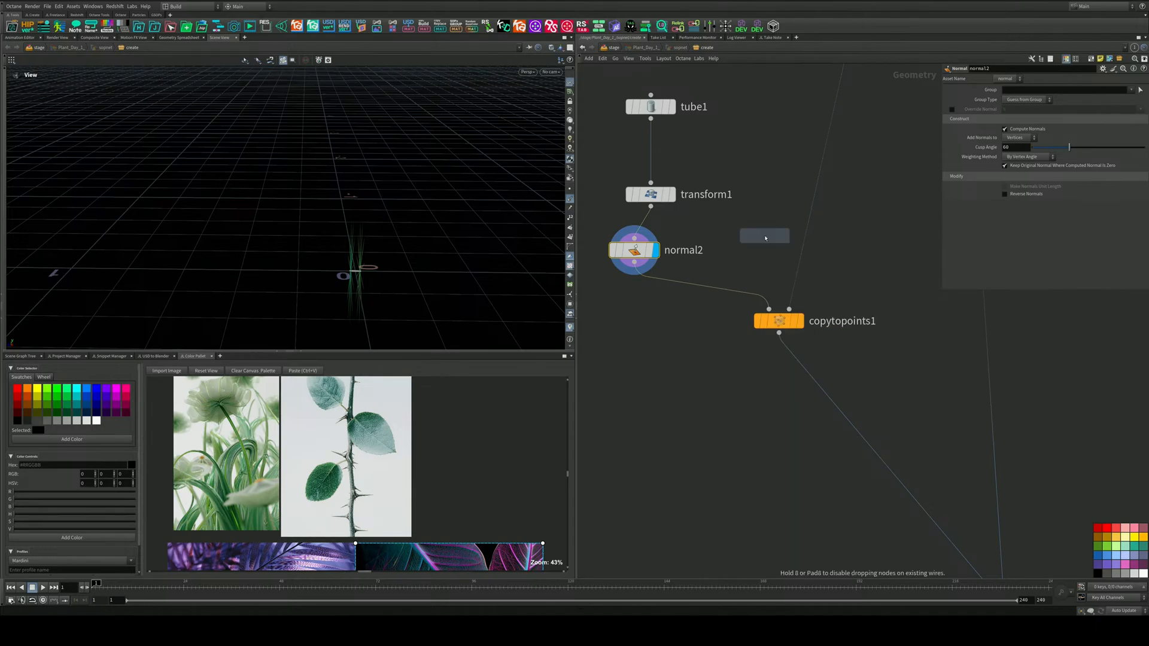
click(687, 281)
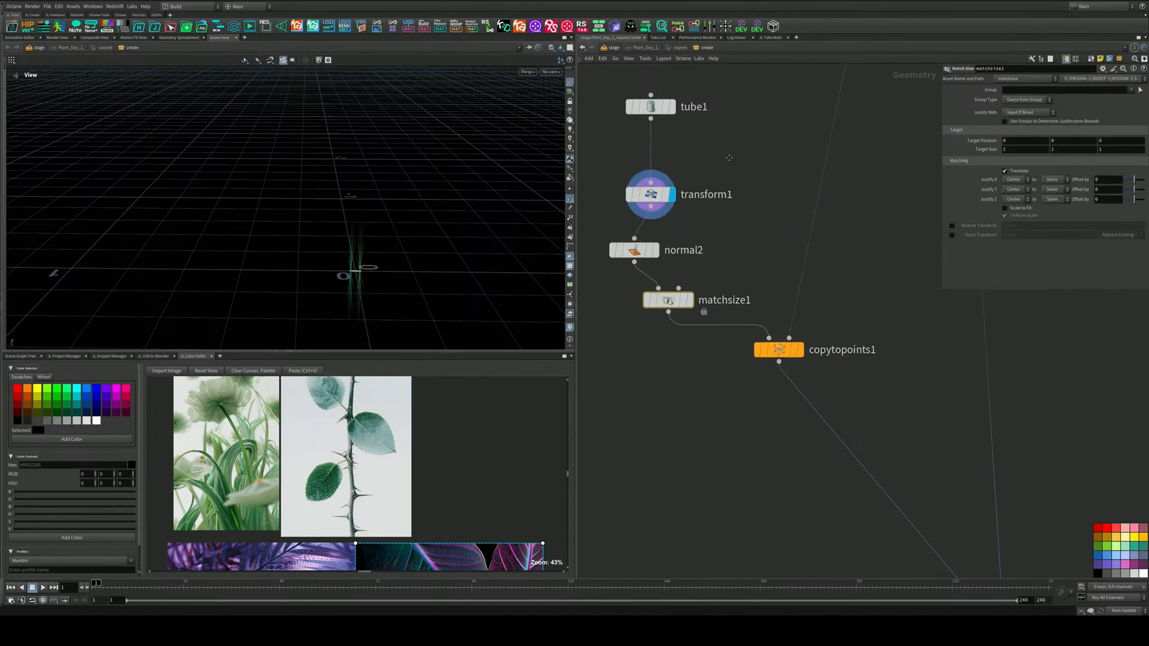
Set tube1's Orientation to Z Axis after trying X Axis, and frame the tube to inspect its direction
middle_drag(730, 158, 733, 222)
click(660, 170)
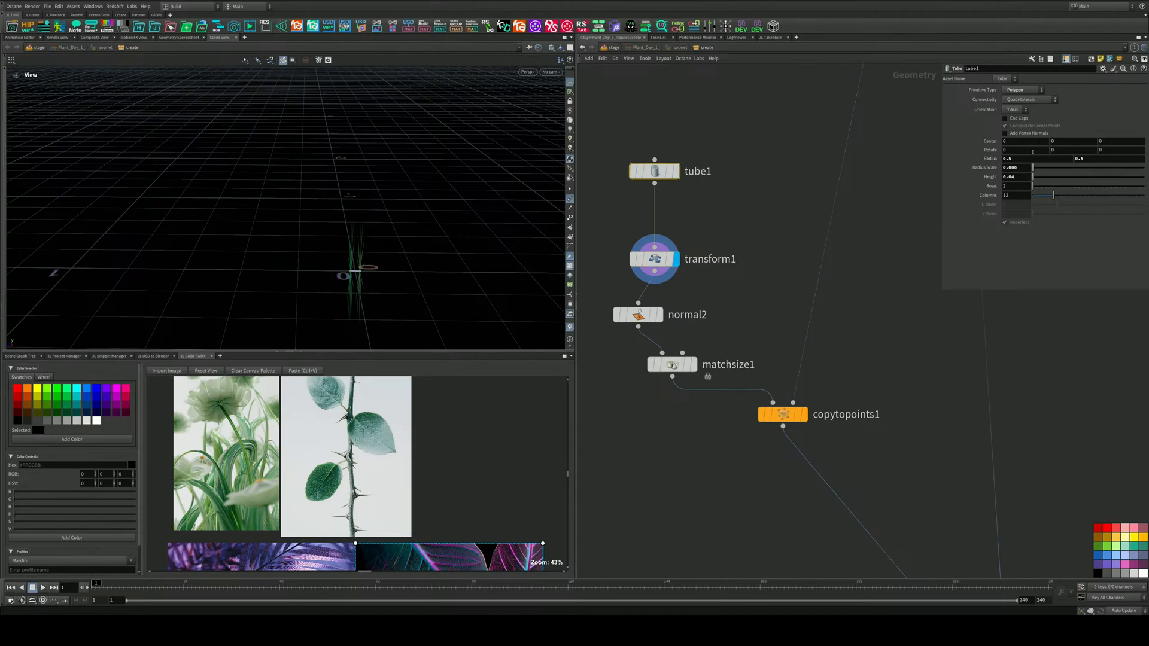
click(1016, 111)
click(1015, 118)
click(1015, 110)
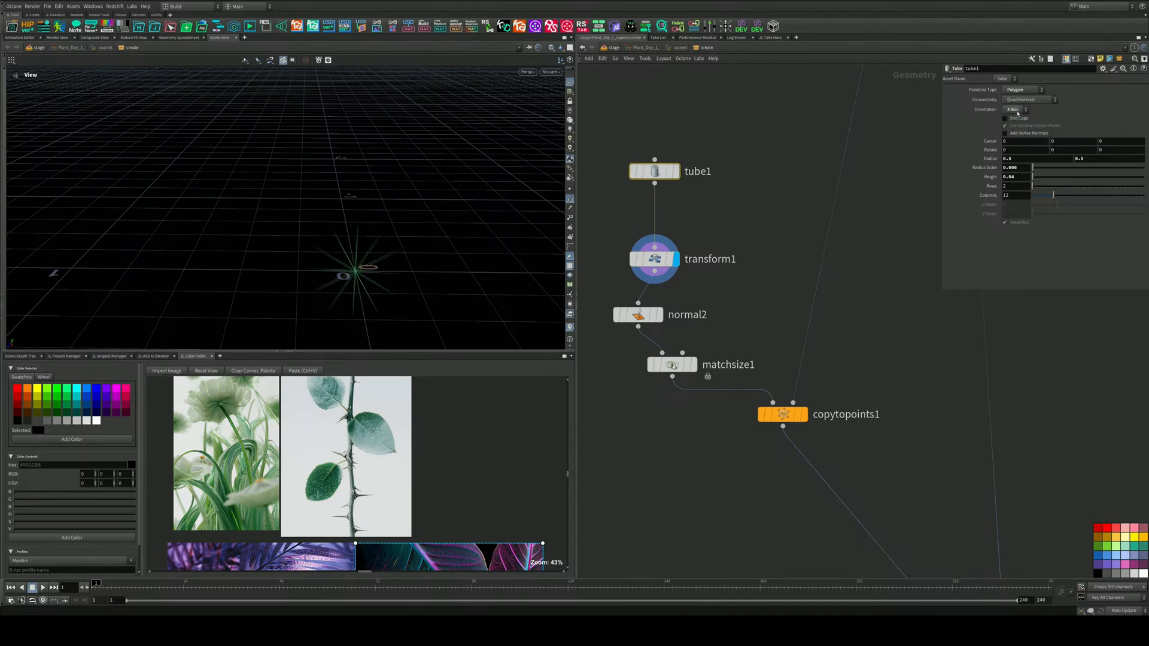
click(1016, 137)
drag(438, 200, 441, 179)
key(space+f)
middle_drag(336, 281, 374, 235)
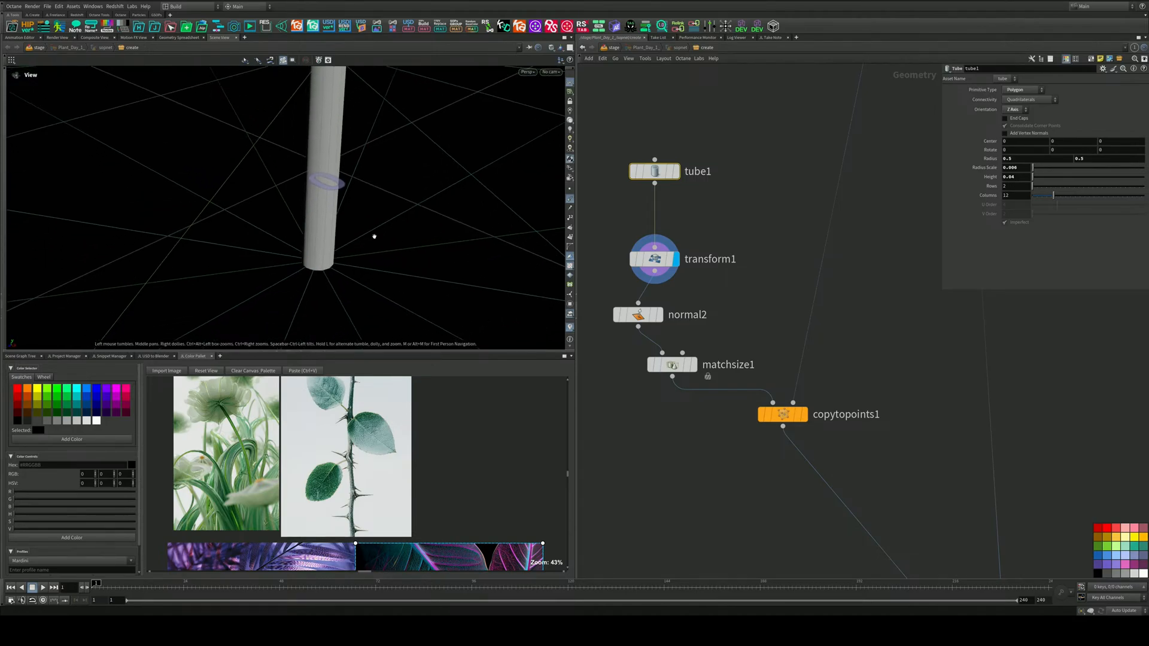
drag(375, 236, 265, 263)
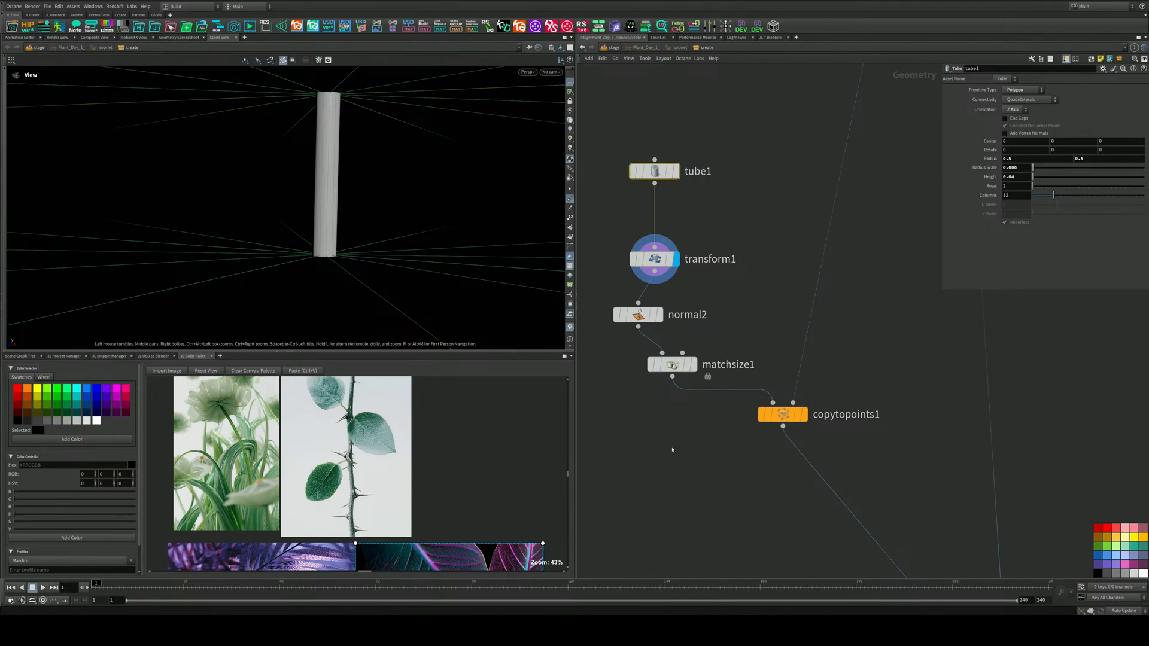
middle_drag(713, 321, 695, 407)
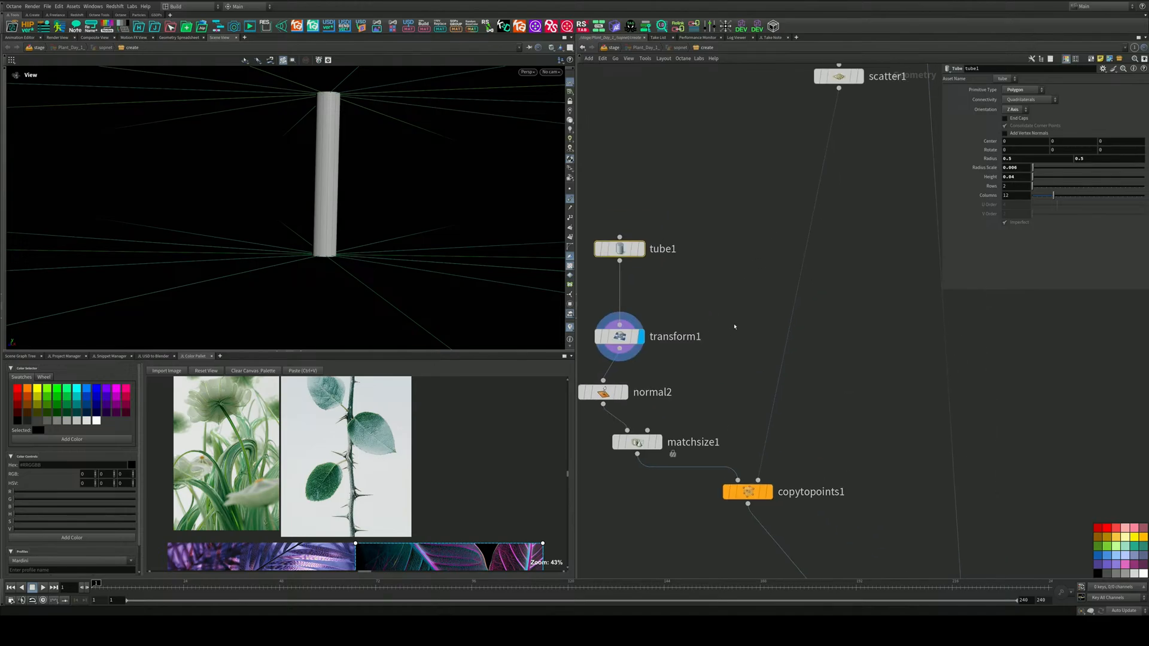
key(Tab)
text(aw)
click(824, 298)
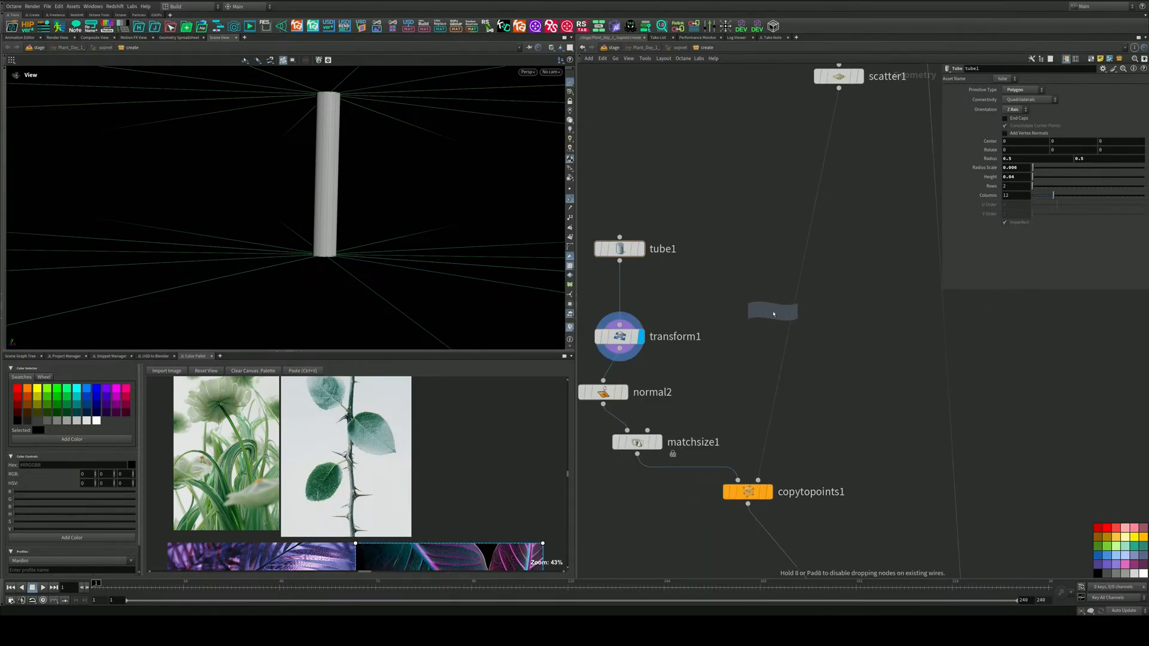
click(786, 328)
click(1036, 147)
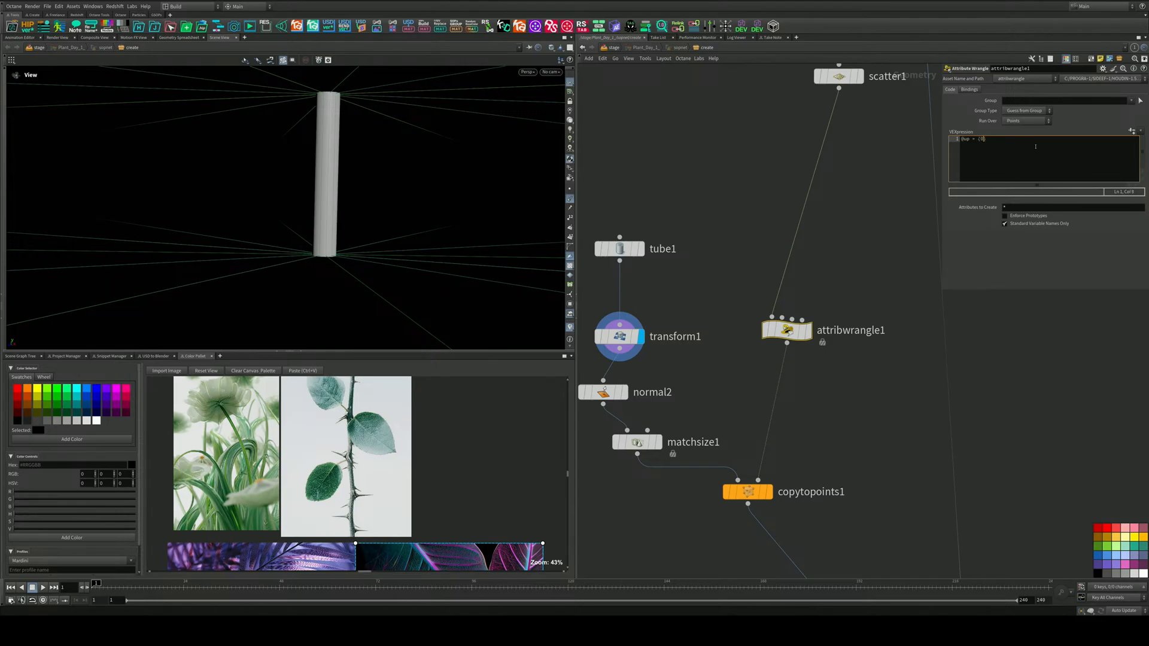
text(,1,0)
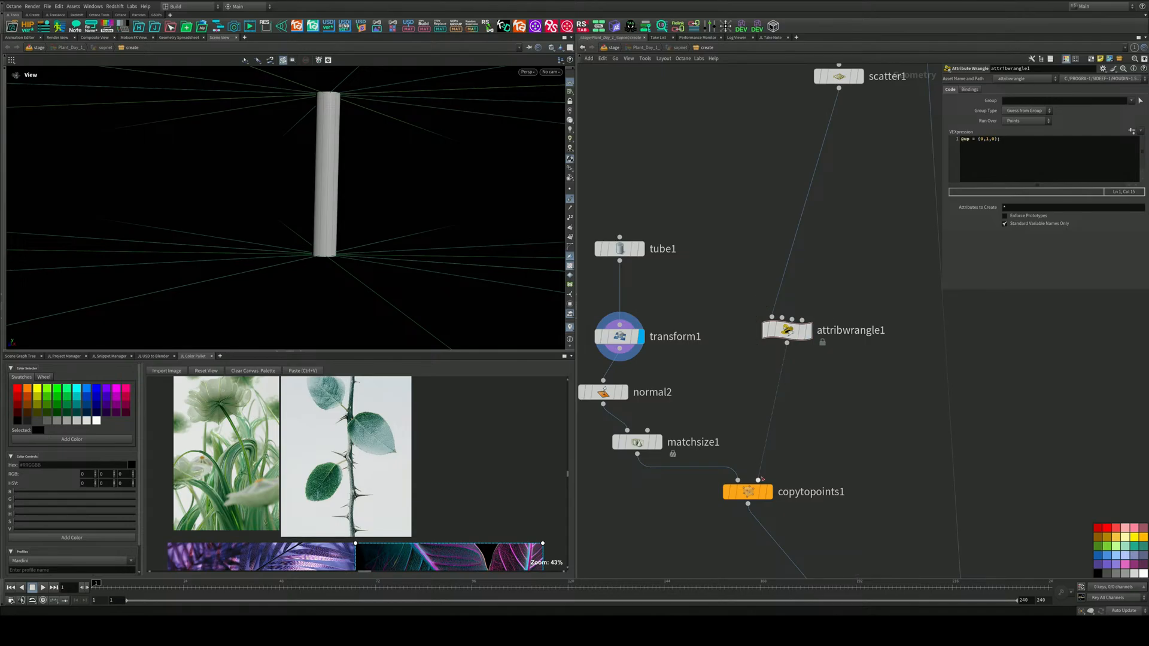
Display copytopoints1 and inspect how the copied tubes are oriented along the stem
click(768, 492)
middle_drag(815, 459, 779, 365)
right_drag(408, 257, 105, 239)
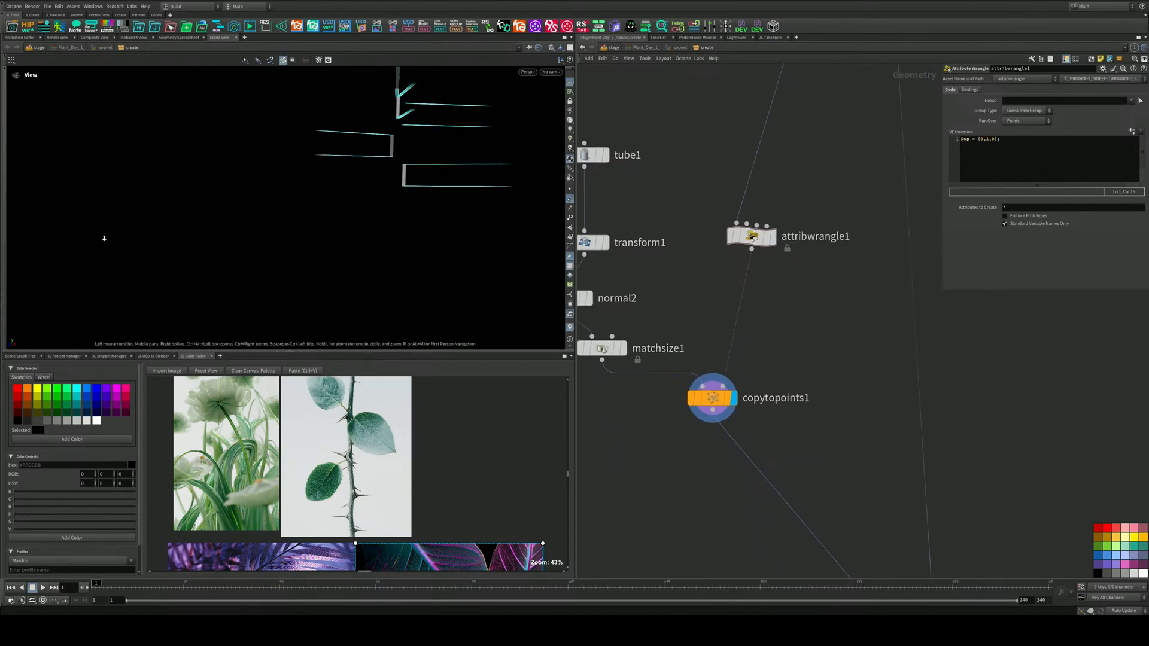
drag(359, 144, 330, 182)
middle_drag(573, 175, 661, 184)
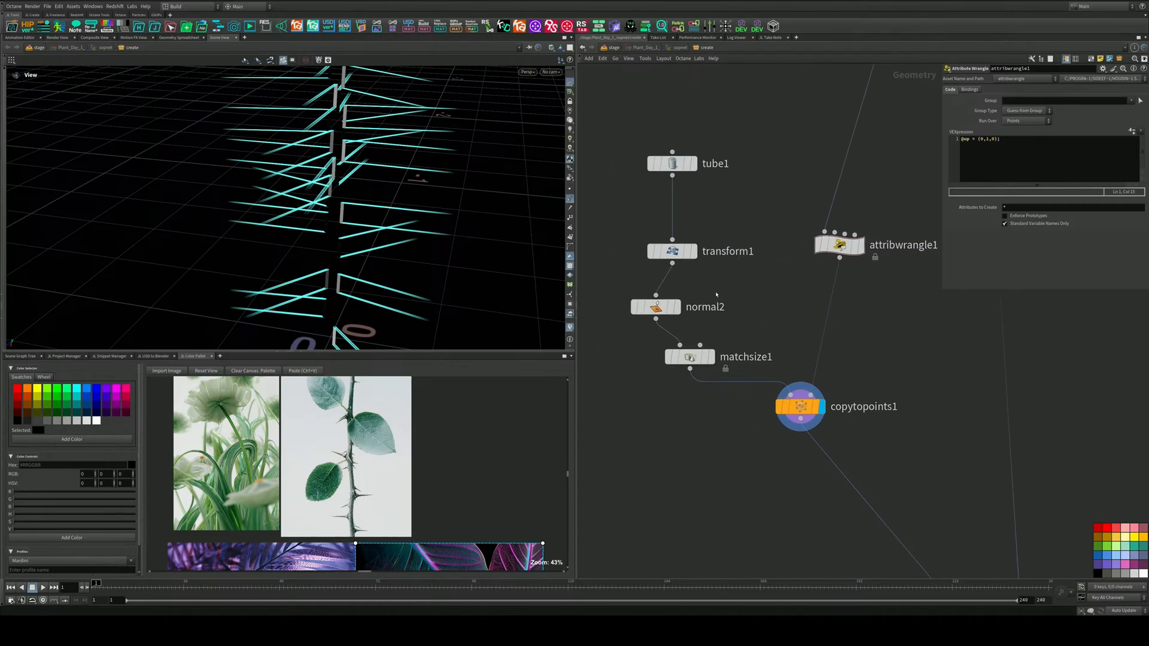
Set tube1's Orientation to Y Axis and display merge1 to inspect how the tubes sit on the stem
click(665, 166)
click(1017, 110)
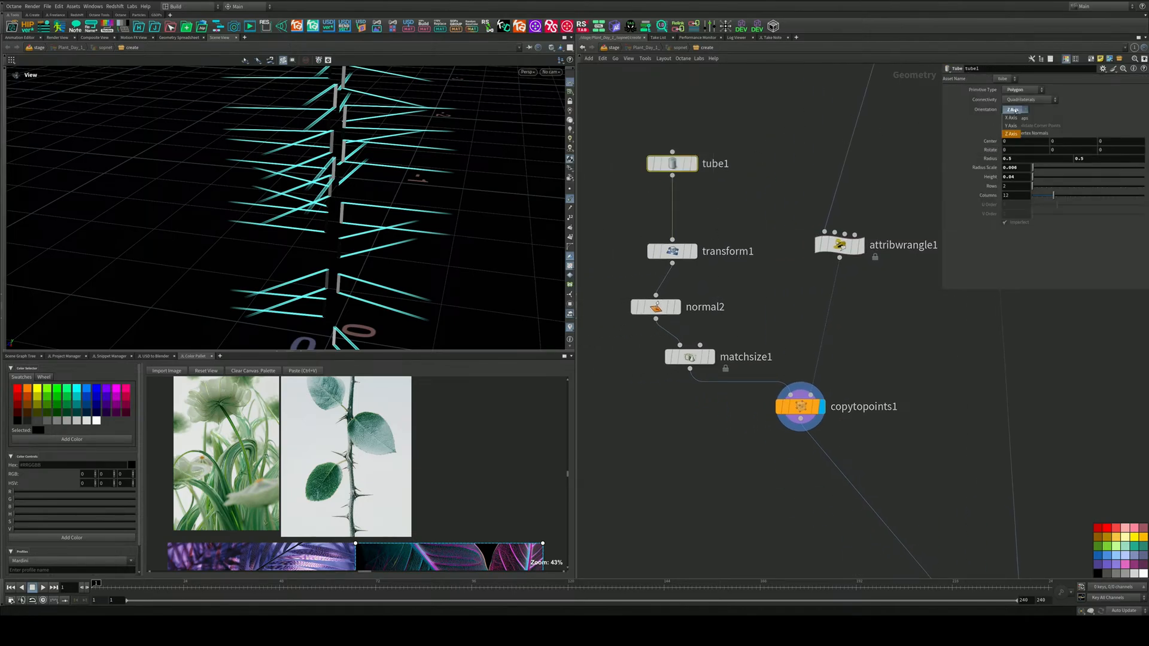
click(1015, 126)
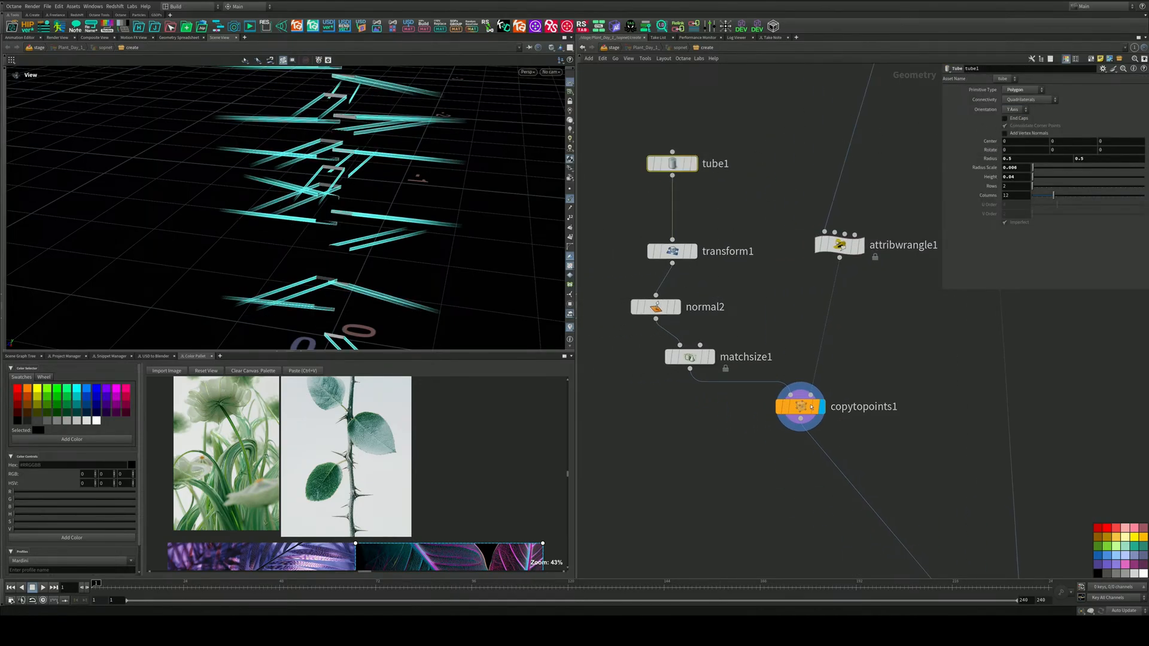
middle_drag(811, 407, 676, 190)
click(902, 474)
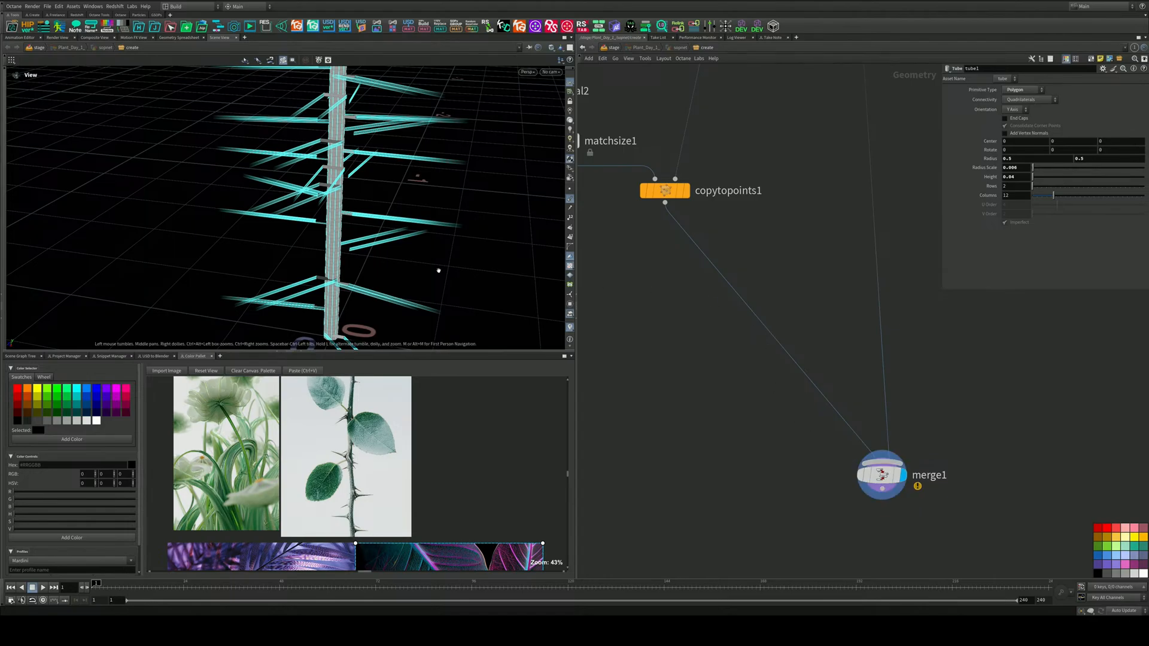
drag(439, 271, 287, 264)
right_drag(288, 263, 446, 107)
drag(446, 108, 398, 257)
middle_drag(747, 163, 927, 377)
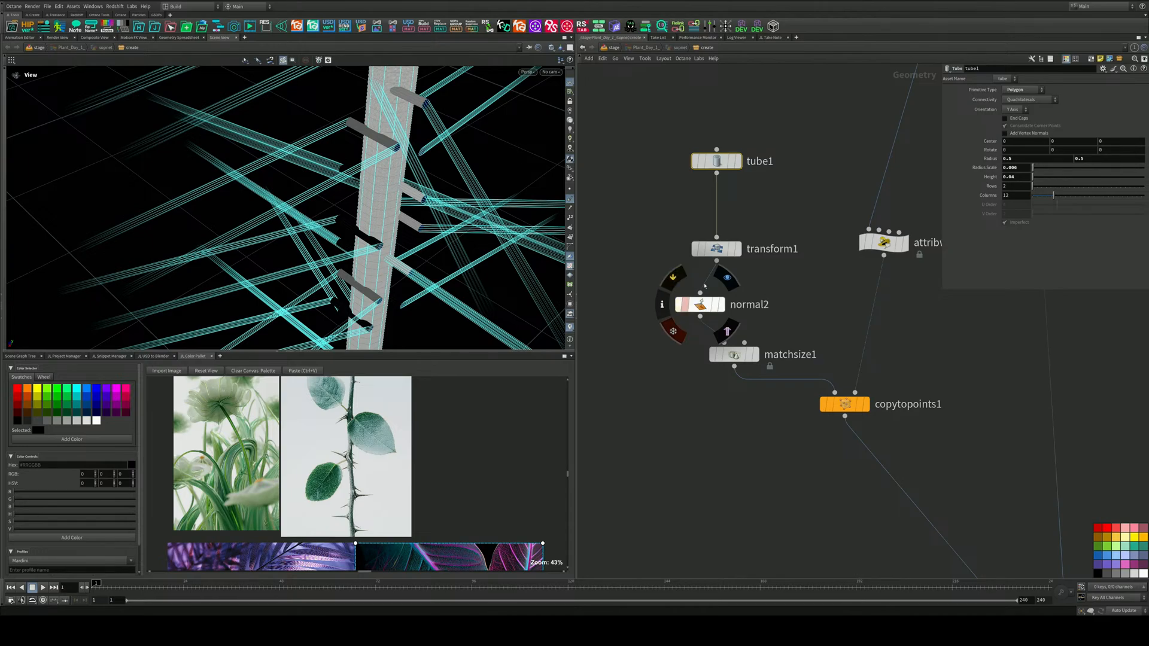
Set Justify Y to Min on the matchsize1 node
click(700, 303)
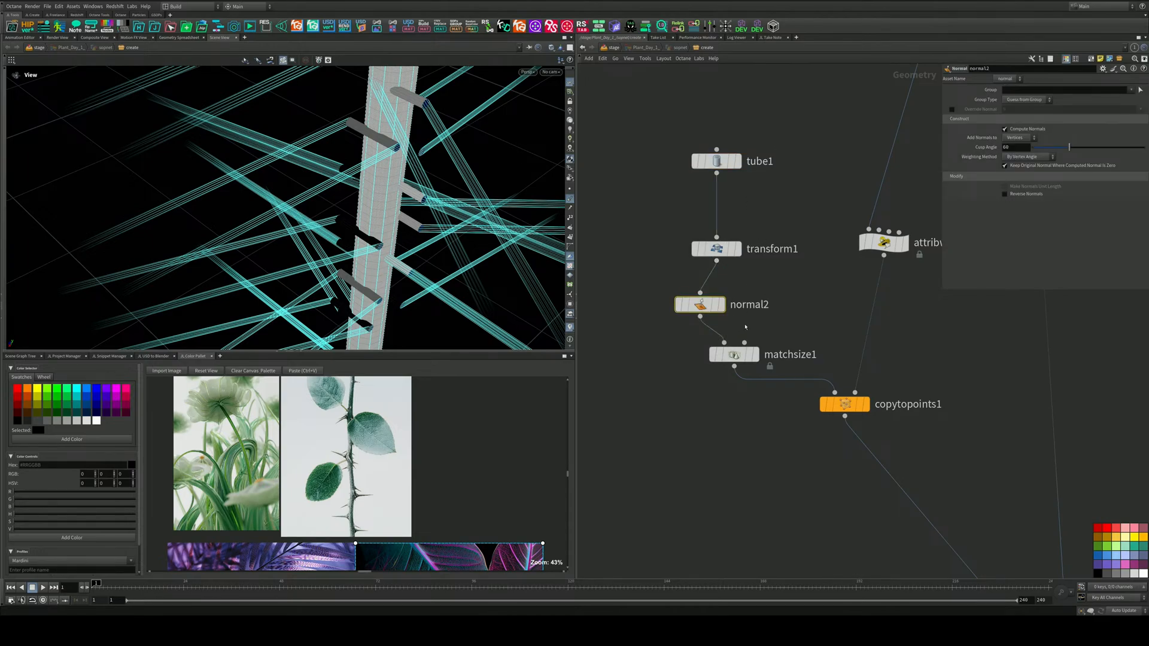
click(734, 354)
click(1015, 189)
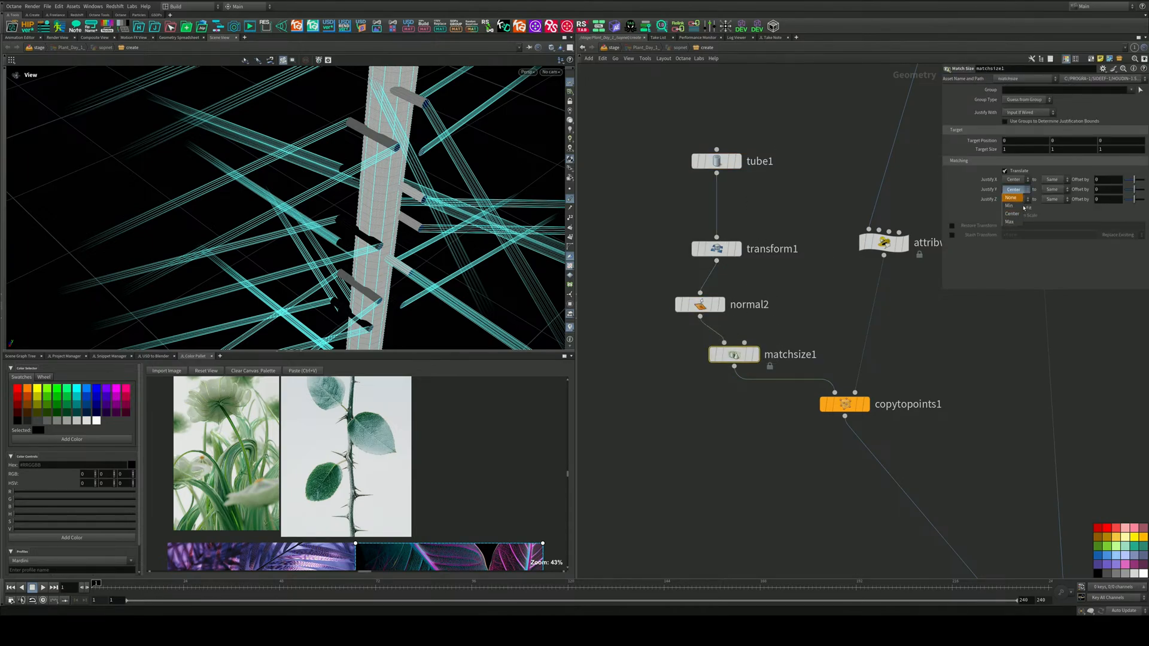
click(1010, 206)
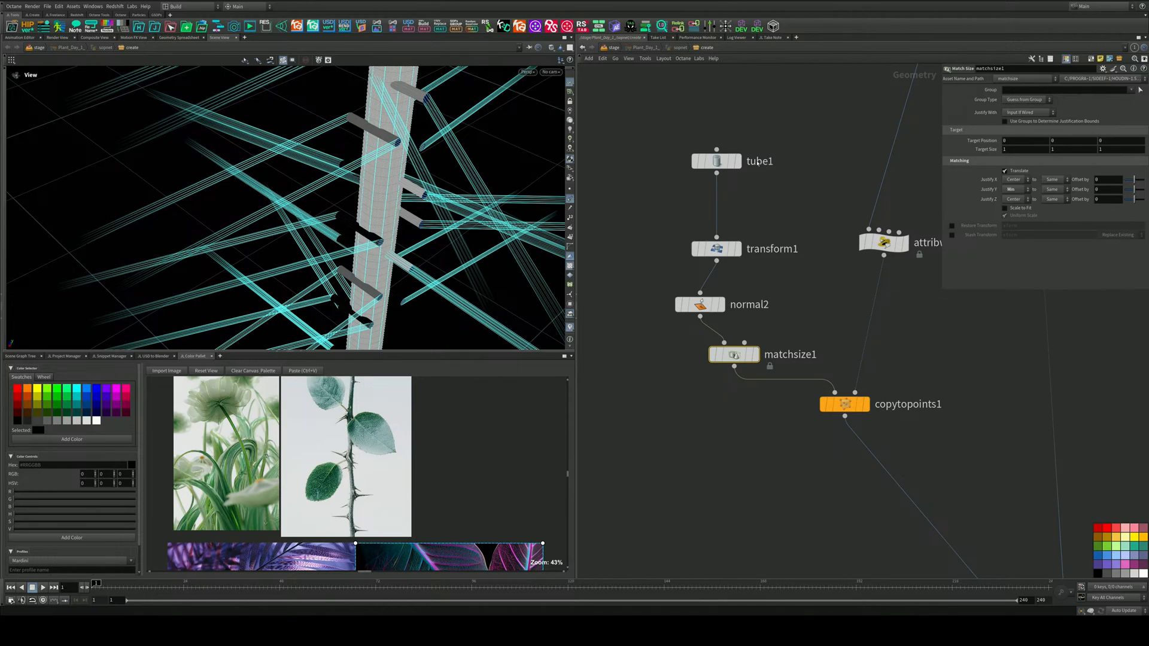
Display and frame tube1 alone, and compare its direction with the output of matchsize1
click(738, 161)
key(g)
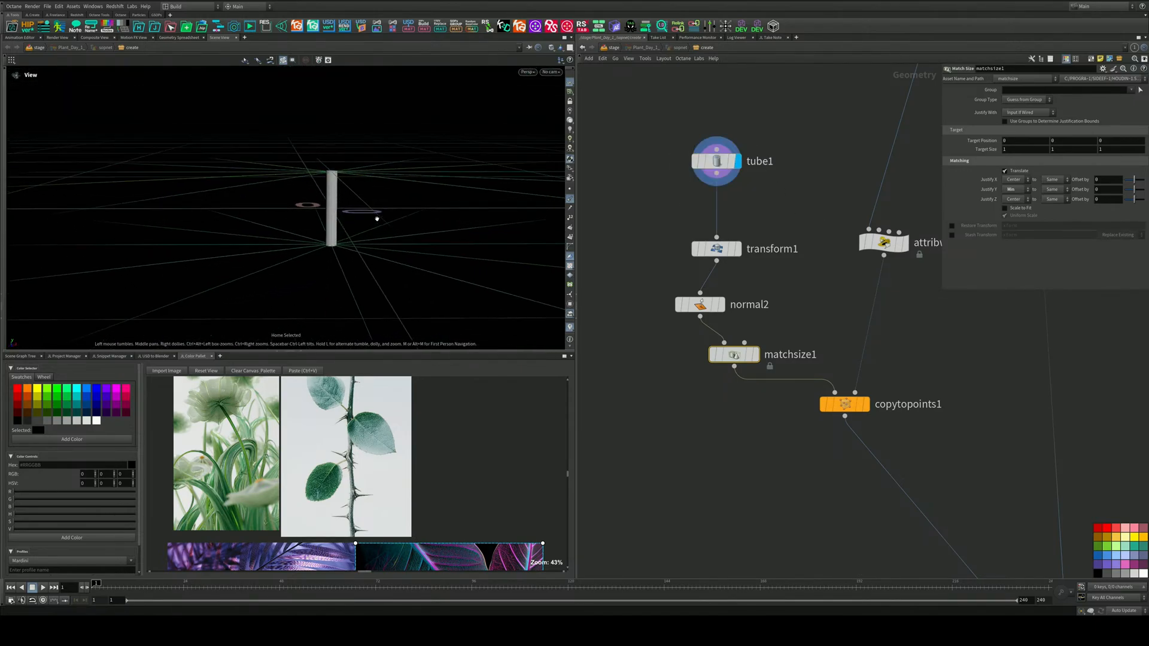
scroll(386, 176, down, 4)
mouse_move(386, 175)
mouse_down()
mouse_move(413, 156)
mouse_move(393, 186)
mouse_up()
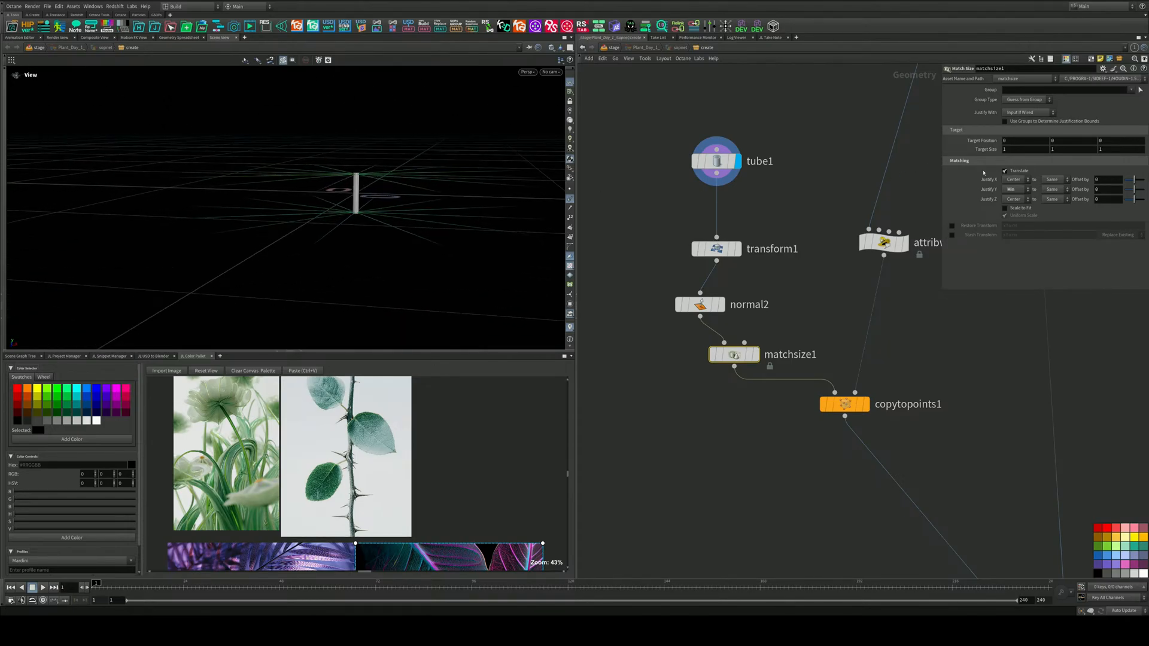
click(756, 356)
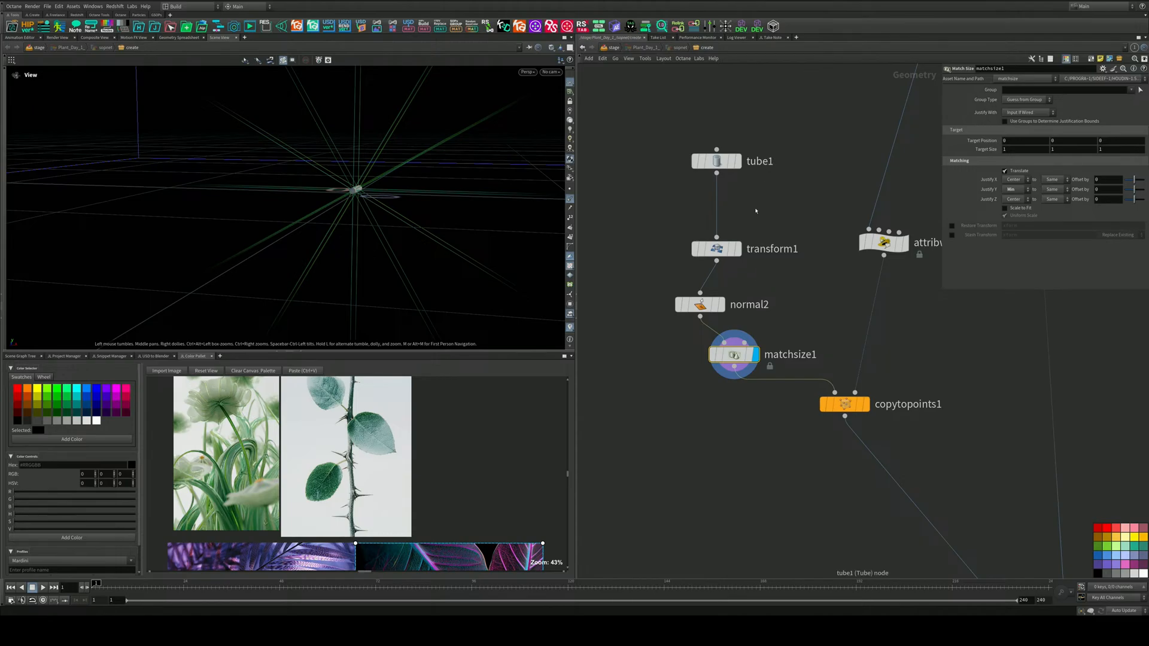
Delete transform1 from the tube chain after bypassing it and checking the copies on copytopoints1
click(717, 249)
click(697, 249)
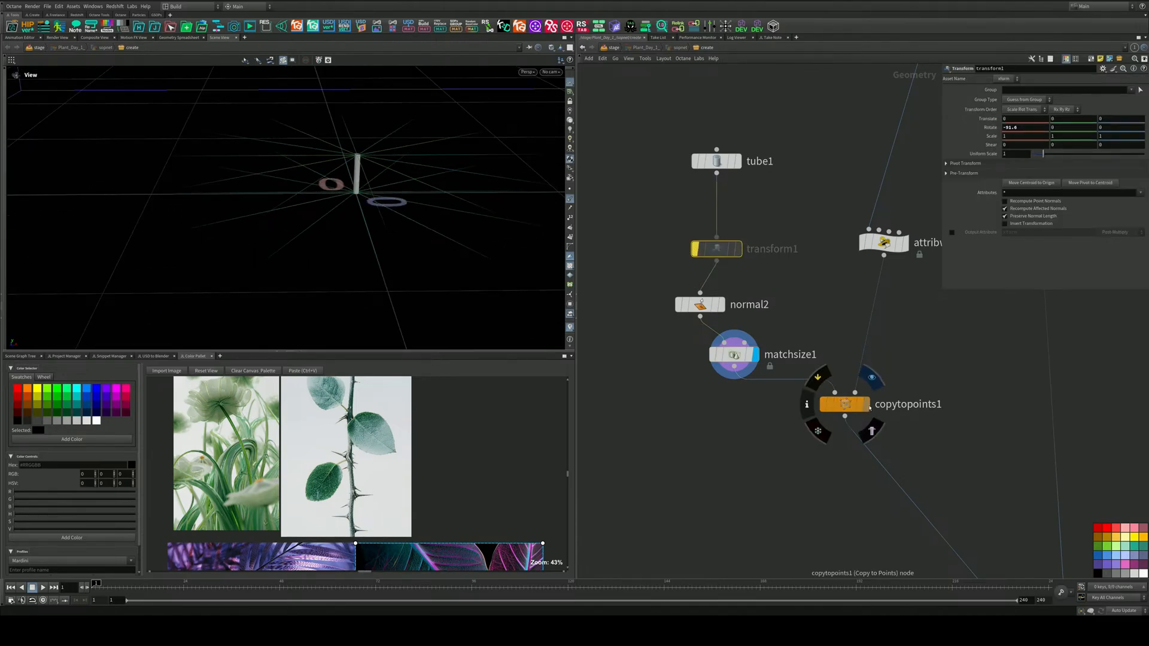
click(865, 405)
scroll(367, 248, up, 3)
middle_drag(366, 249, 354, 308)
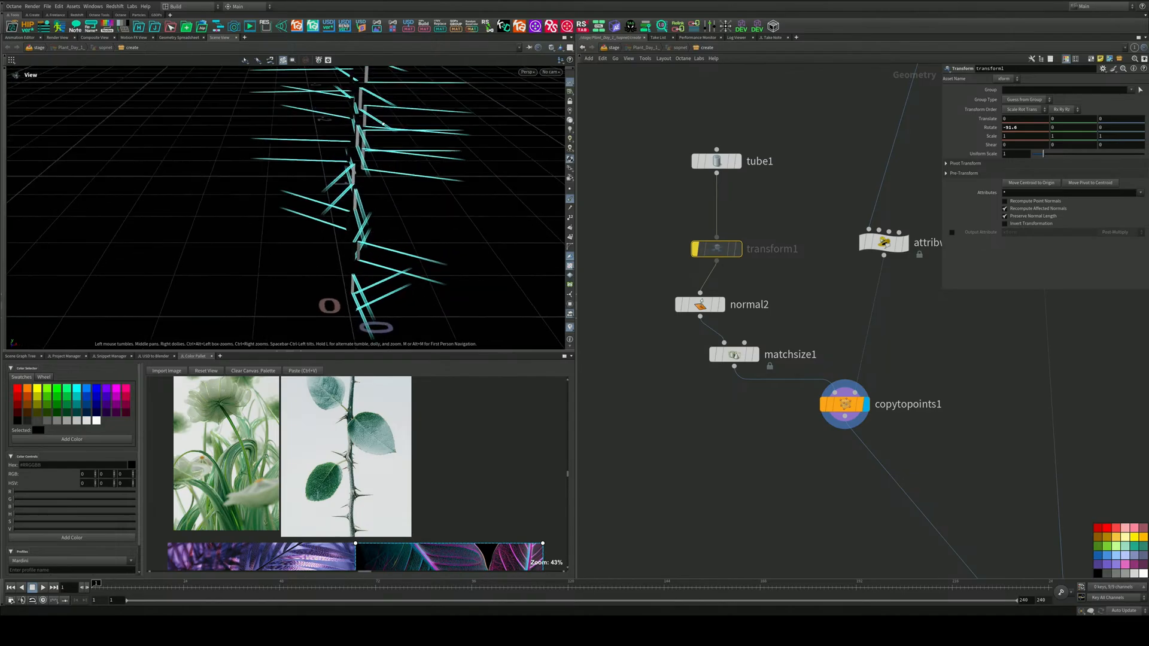
drag(354, 309, 426, 221)
drag(771, 207, 671, 266)
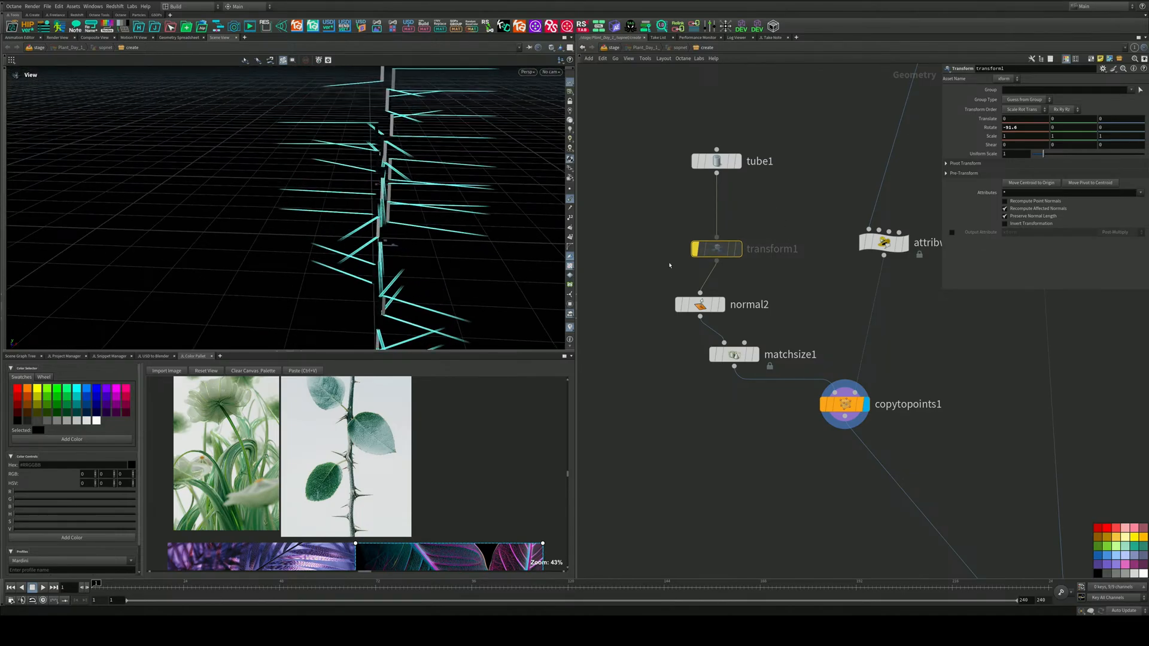
key(Delete)
Set tube1's Orientation to Z Axis after trying X Axis, checking the direction of the copied tubes
drag(762, 146, 700, 202)
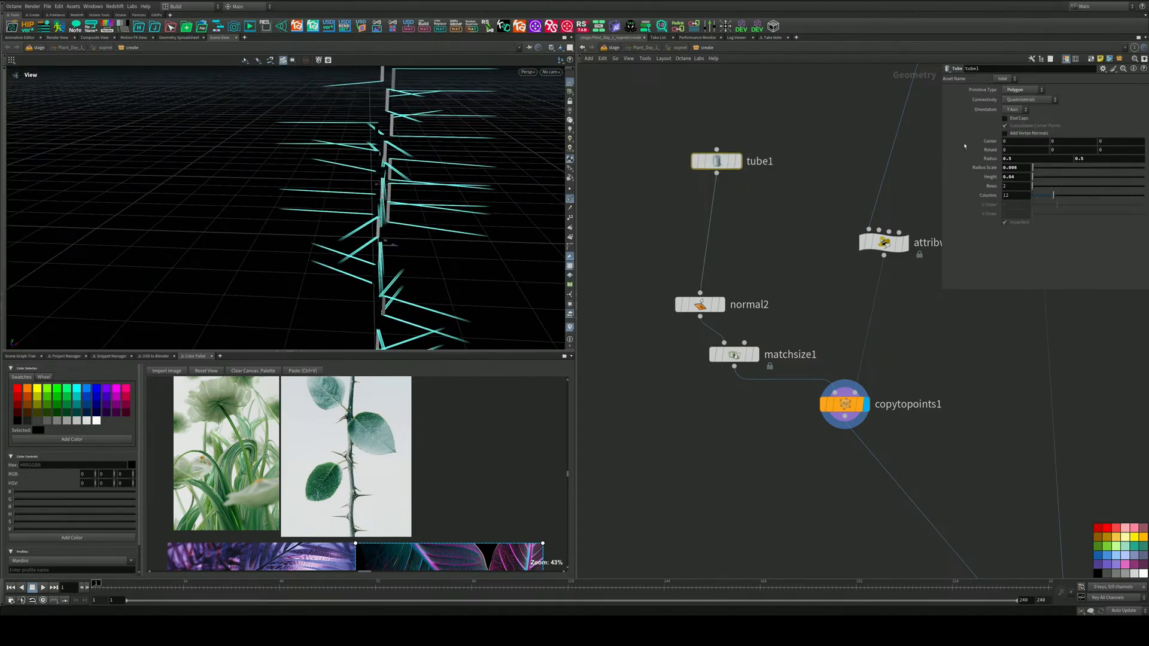
middle_drag(802, 179, 806, 260)
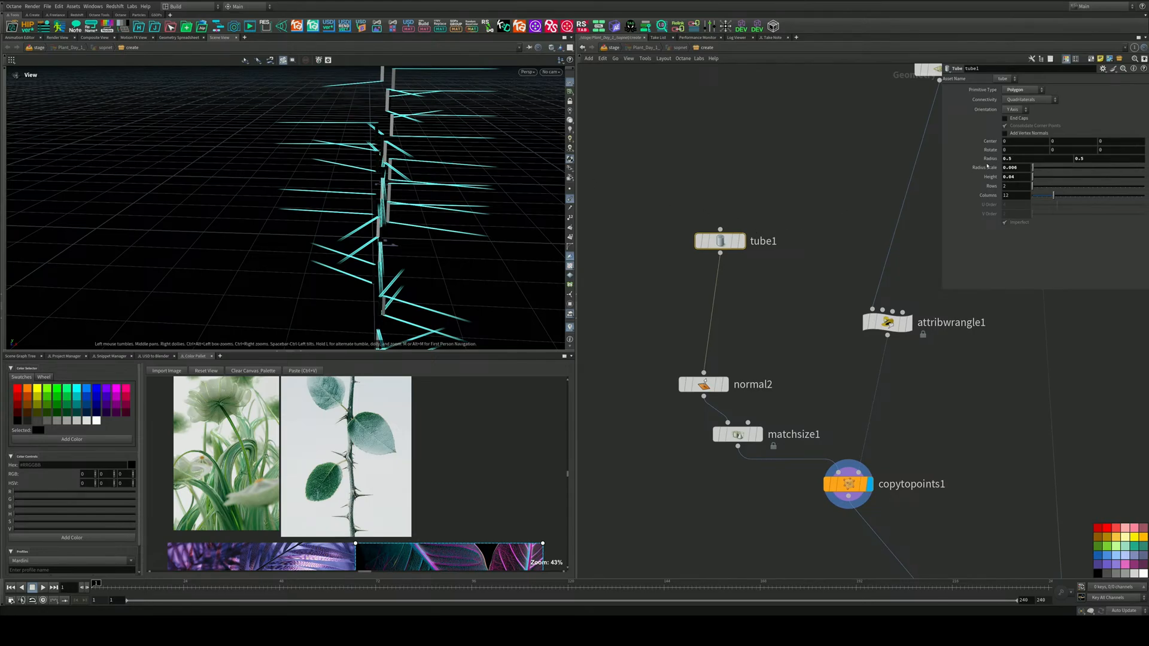
middle_drag(756, 422, 757, 360)
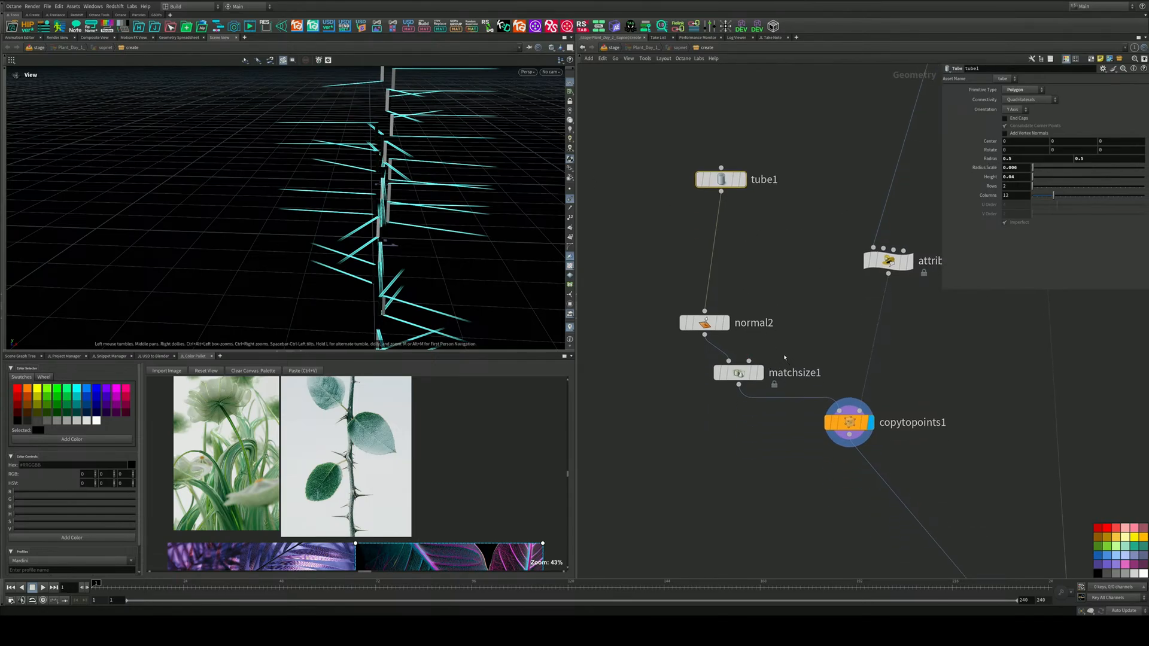
click(1016, 110)
click(1014, 112)
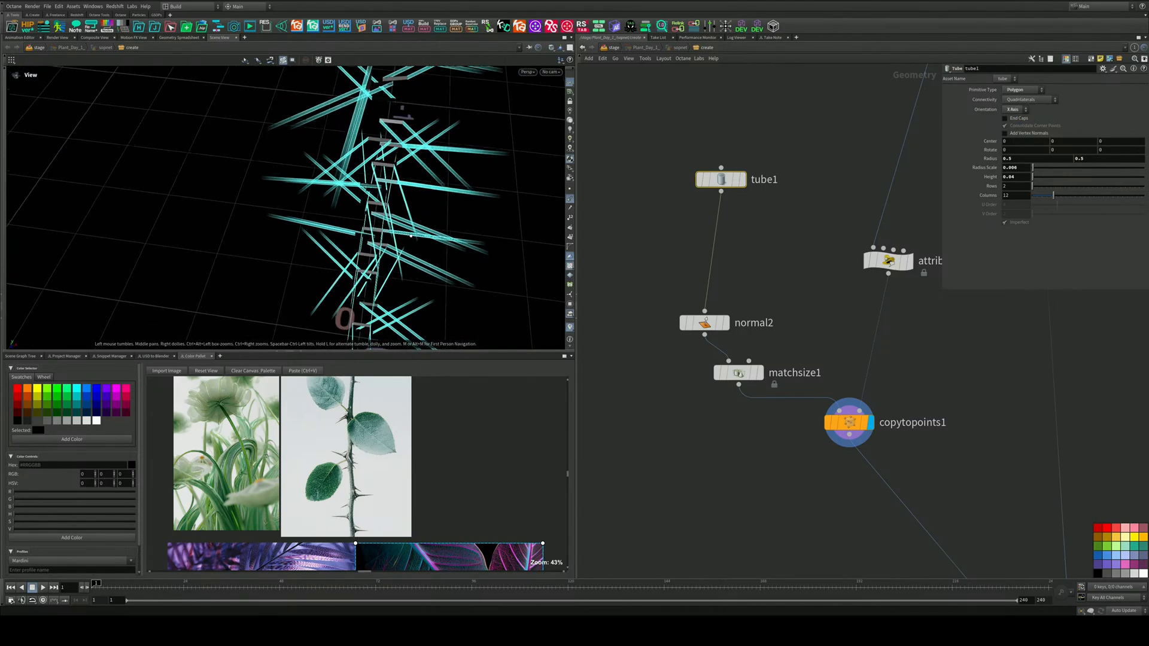
click(1015, 110)
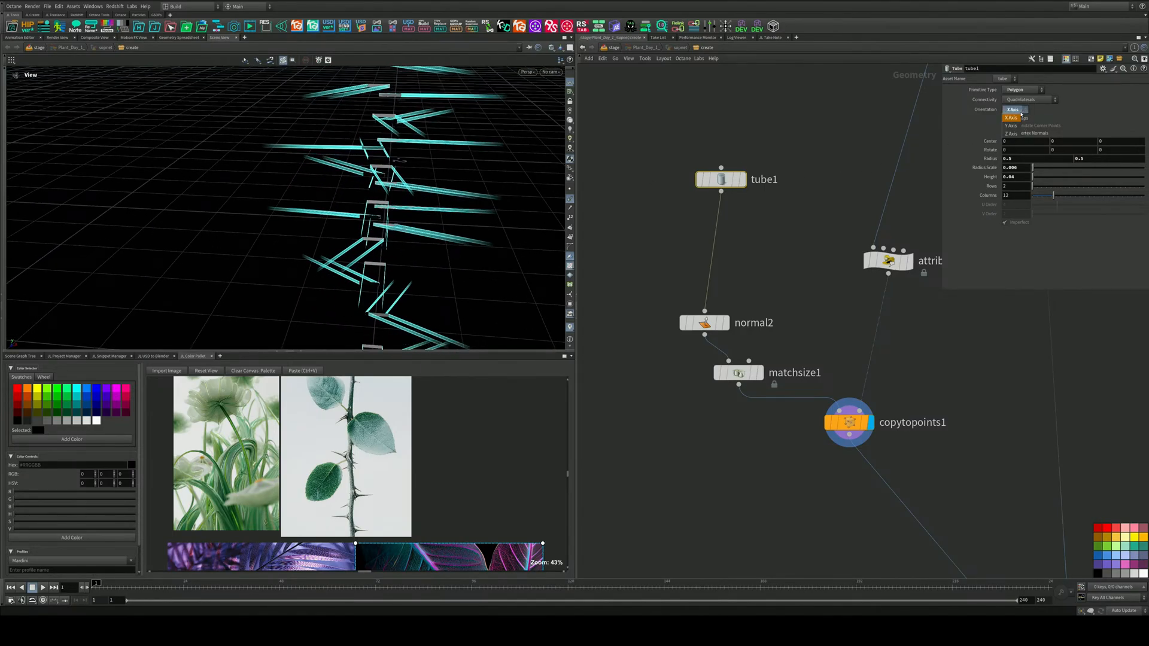
click(1014, 127)
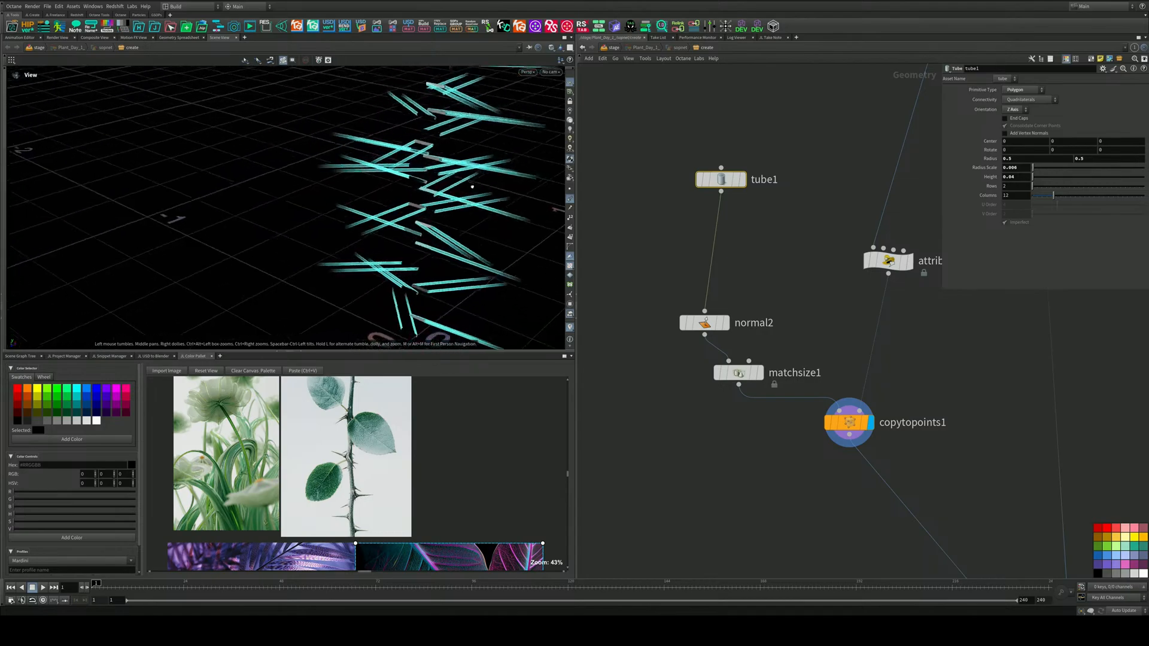
drag(381, 172, 311, 258)
Display merge1 and hide the normals in the viewport to inspect the thorns along the stem
middle_drag(908, 321, 722, 160)
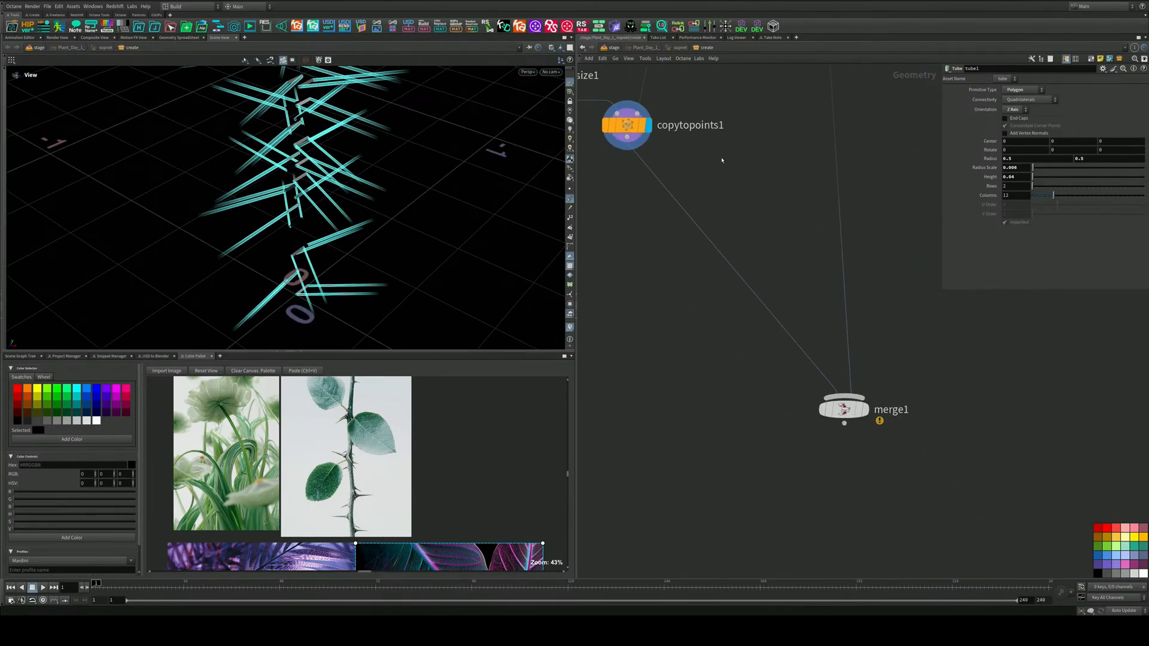
click(866, 409)
drag(380, 226, 352, 233)
click(569, 199)
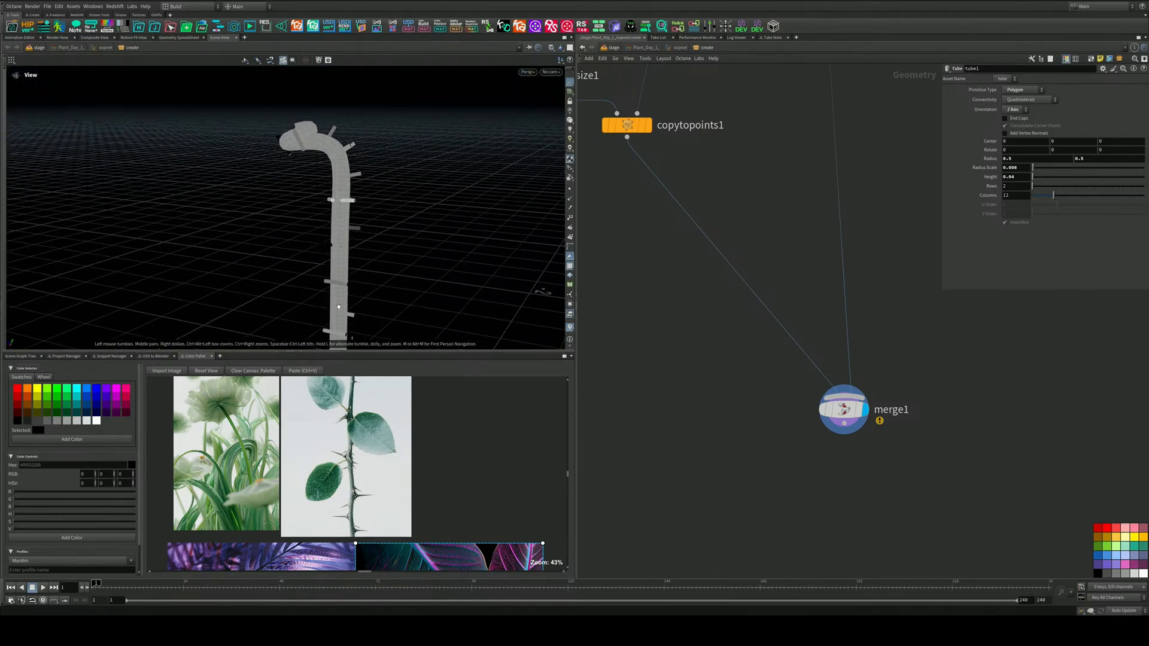
middle_drag(336, 252, 327, 186)
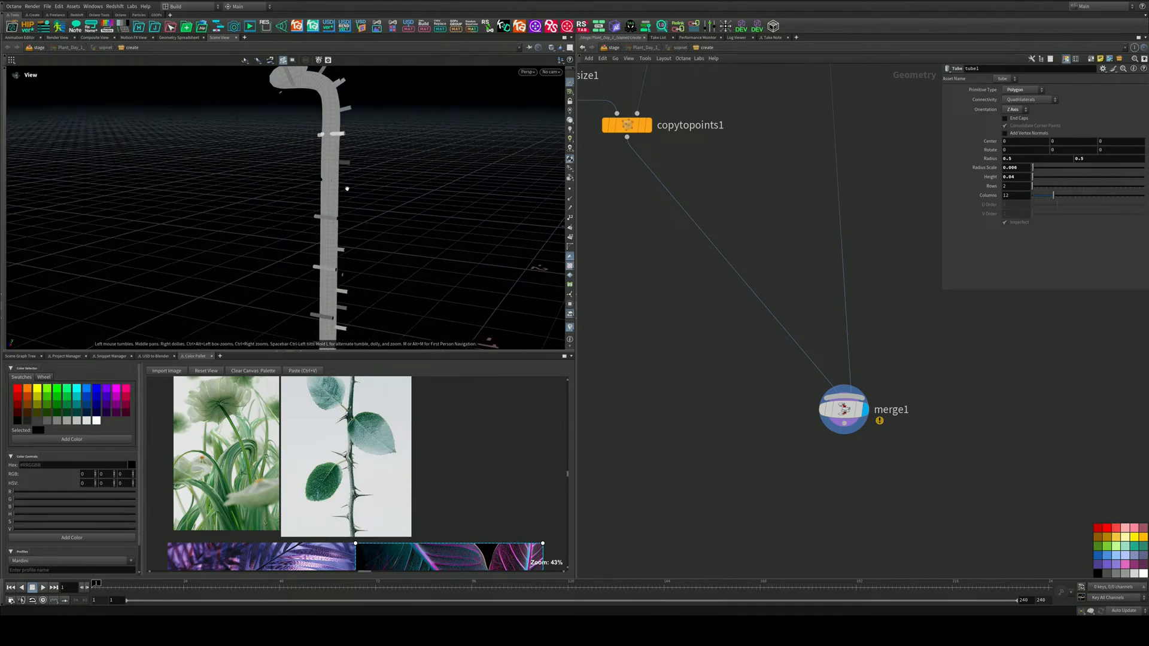
Automatically lay out all nodes in the create network
middle_drag(773, 200, 738, 464)
scroll(750, 426, down, 4)
middle_drag(797, 271, 774, 371)
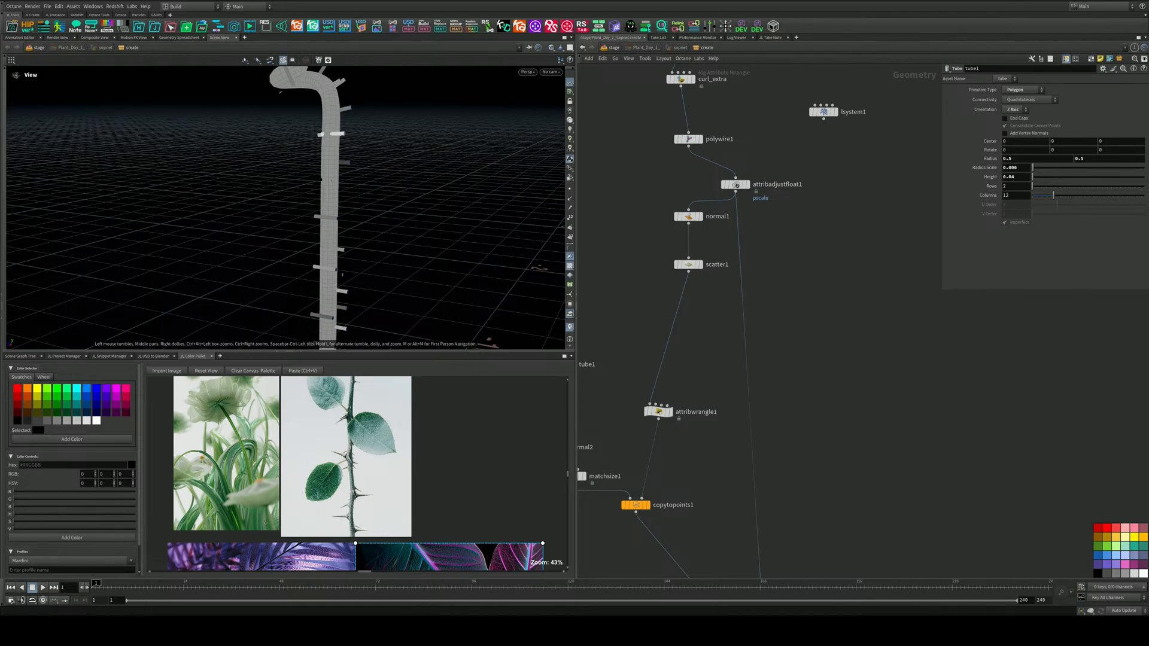
middle_drag(820, 287, 833, 379)
scroll(829, 358, down, 3)
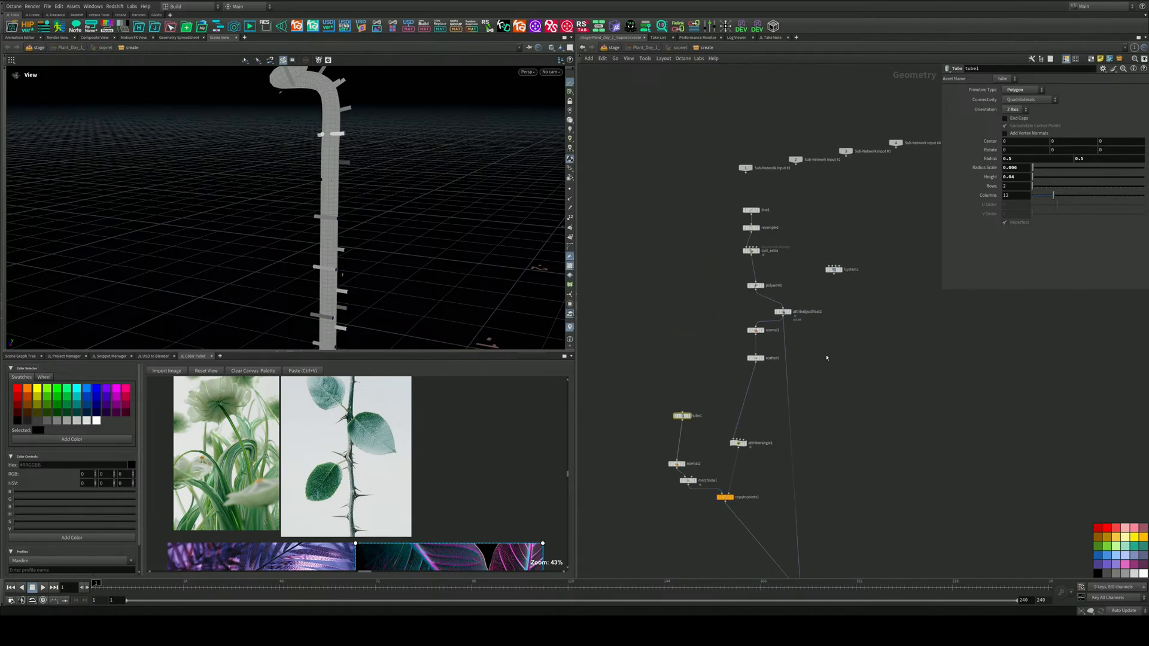
middle_drag(835, 324, 826, 221)
scroll(804, 291, down, 2)
middle_drag(804, 291, 783, 263)
key(l)
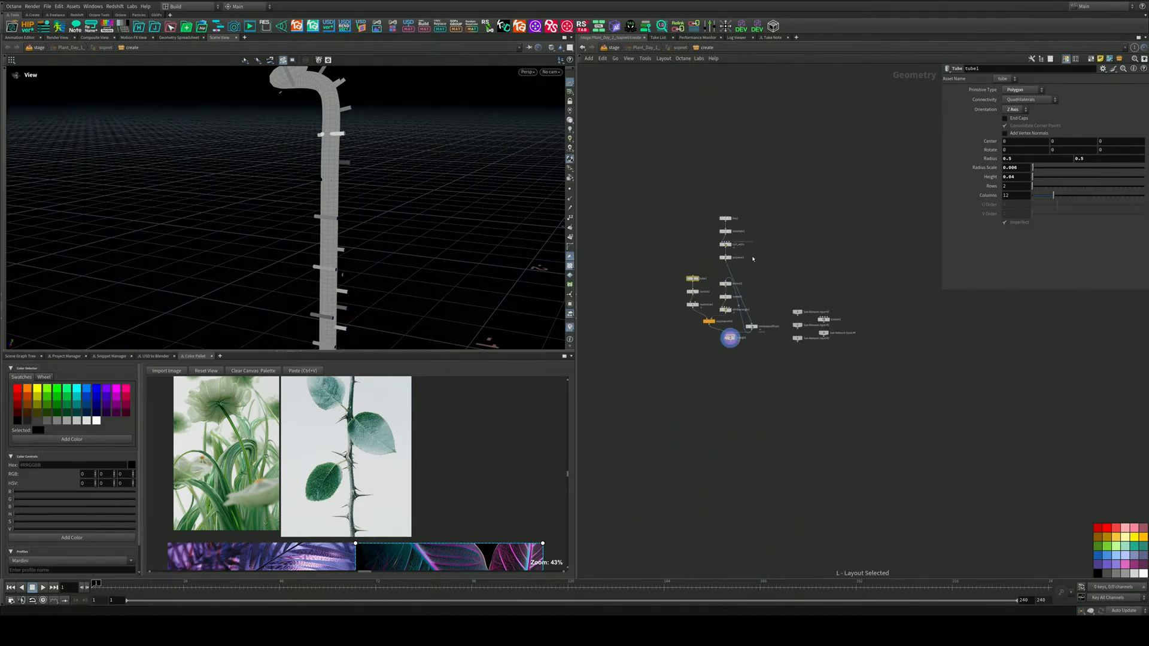
Move attribadjustfloat1 up beneath polywire1 and place merge1 in line below it to straighten the main node chain
scroll(752, 263, up, 6)
drag(748, 442, 740, 246)
middle_drag(706, 105, 740, 312)
key(l)
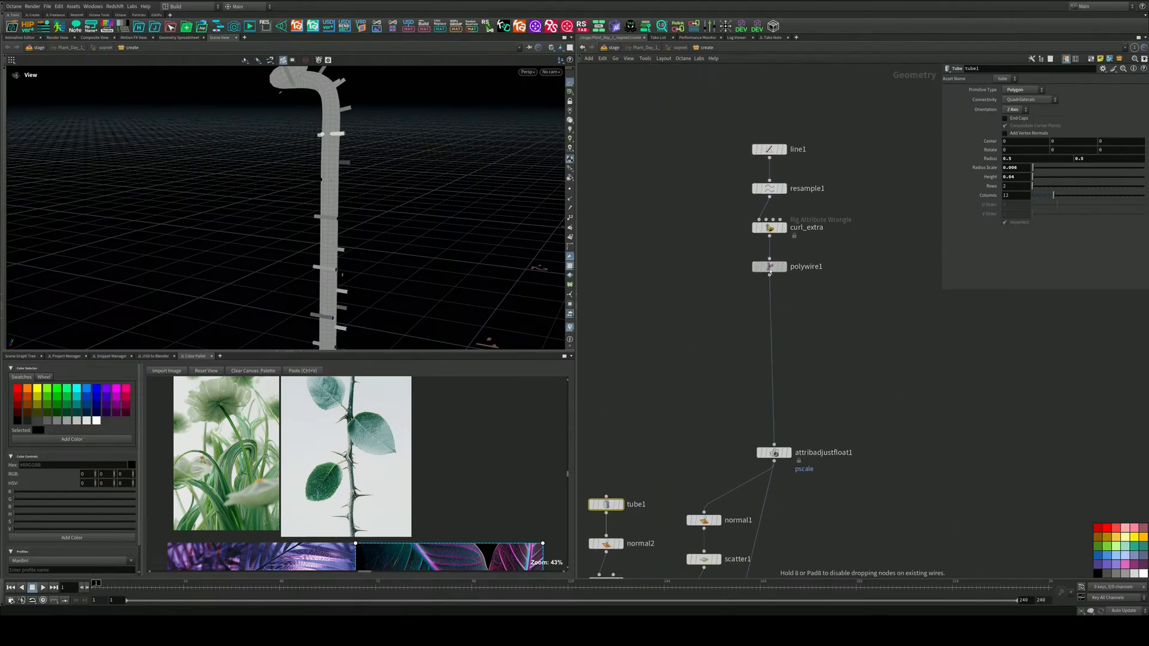
middle_drag(809, 372, 817, 277)
middle_drag(819, 338, 827, 262)
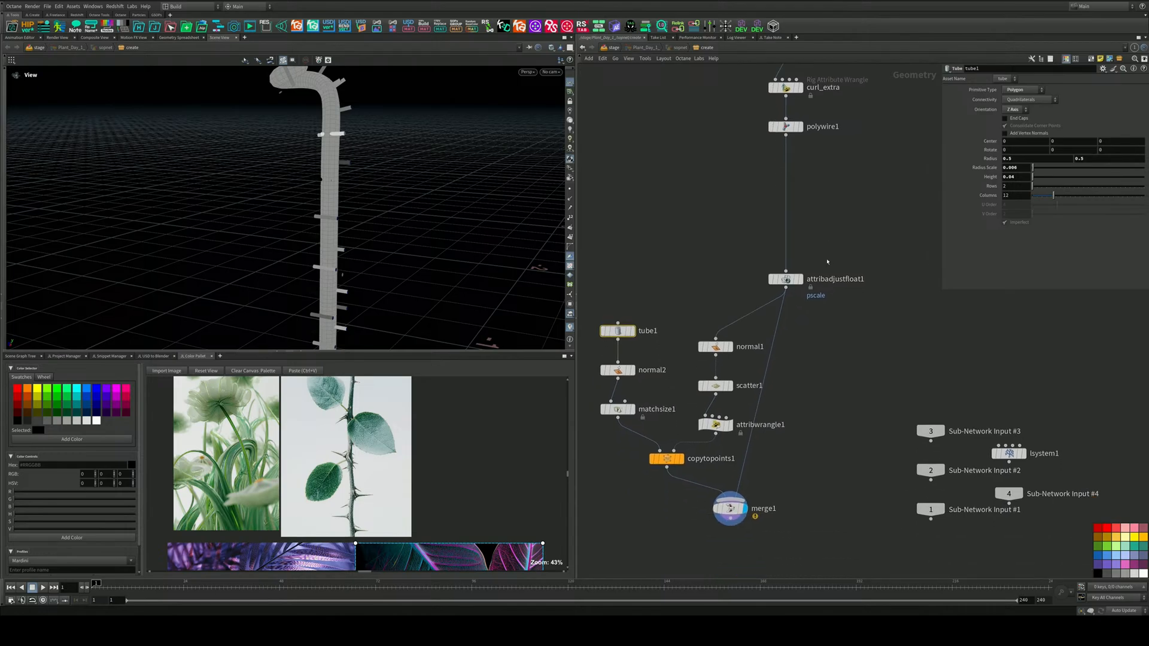
middle_drag(814, 389, 815, 319)
drag(748, 419, 803, 445)
middle_drag(857, 387, 857, 374)
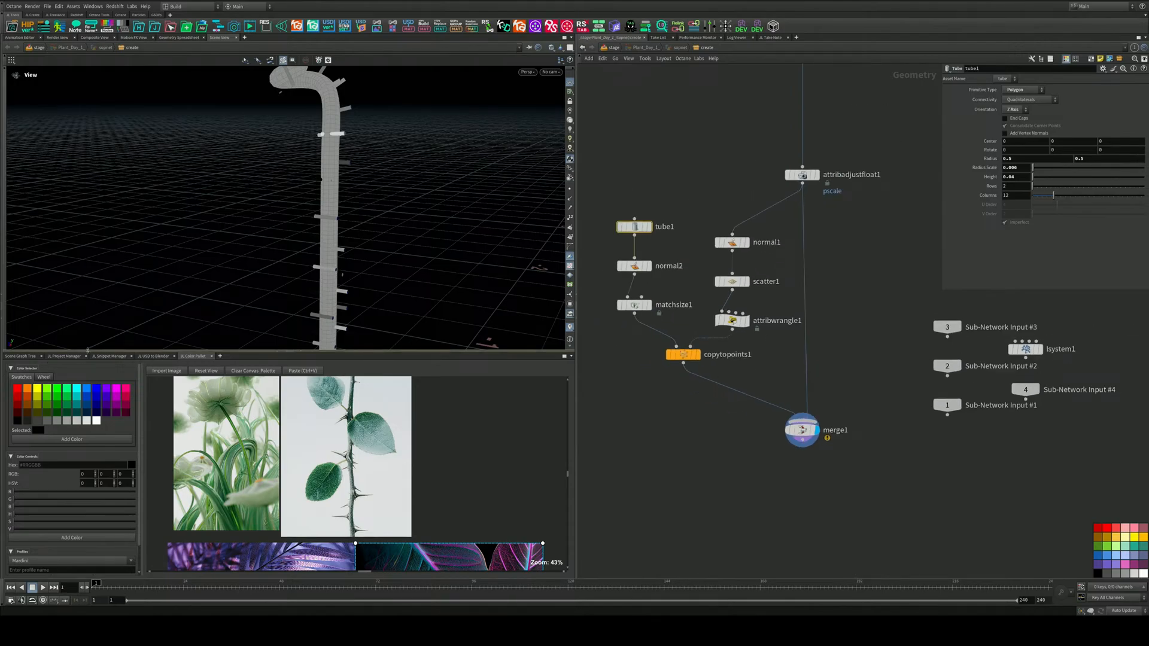
Open the Snippet Manager and search its snippets for "normal"
click(109, 356)
click(56, 392)
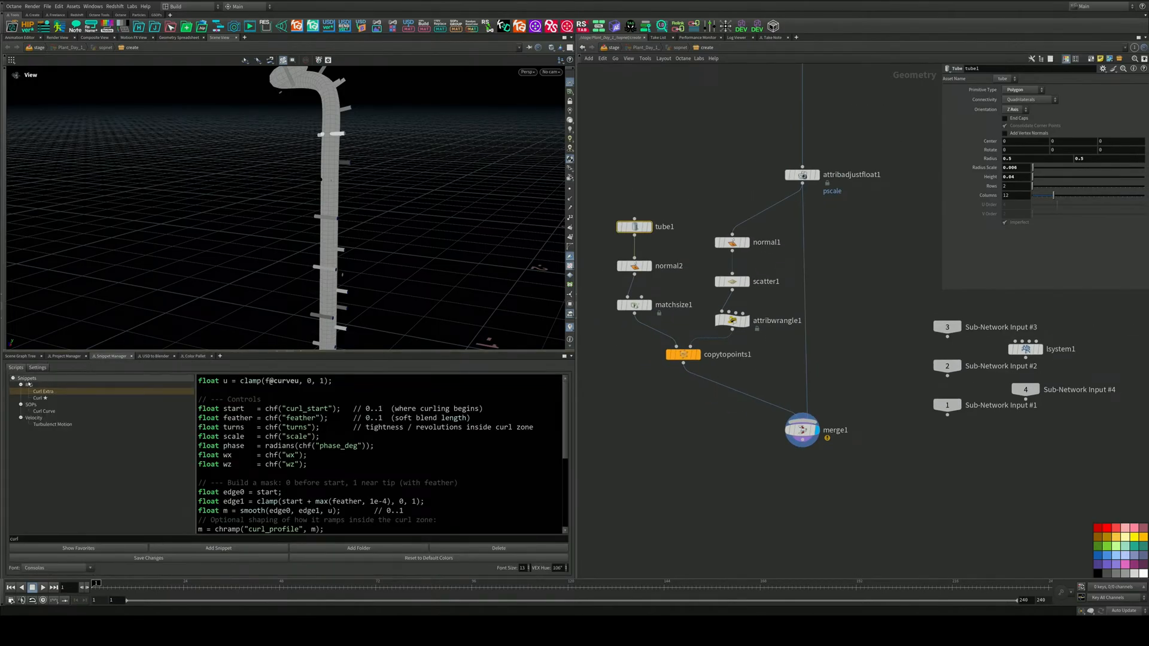
drag(38, 538, 4, 539)
text(nor)
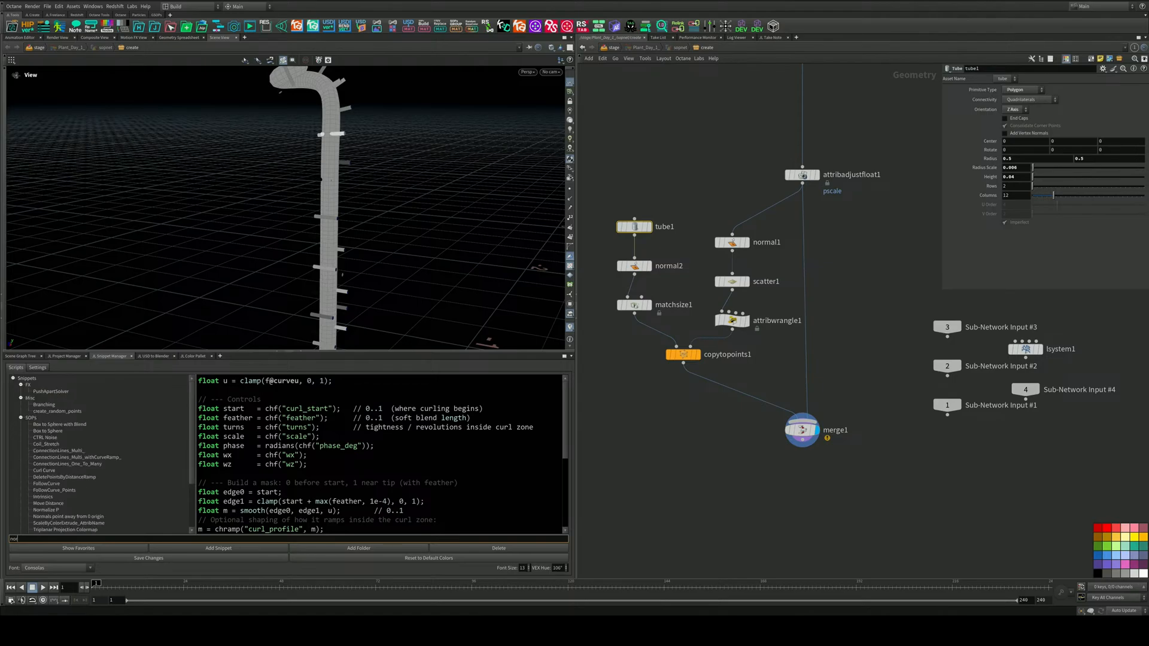
text(mal)
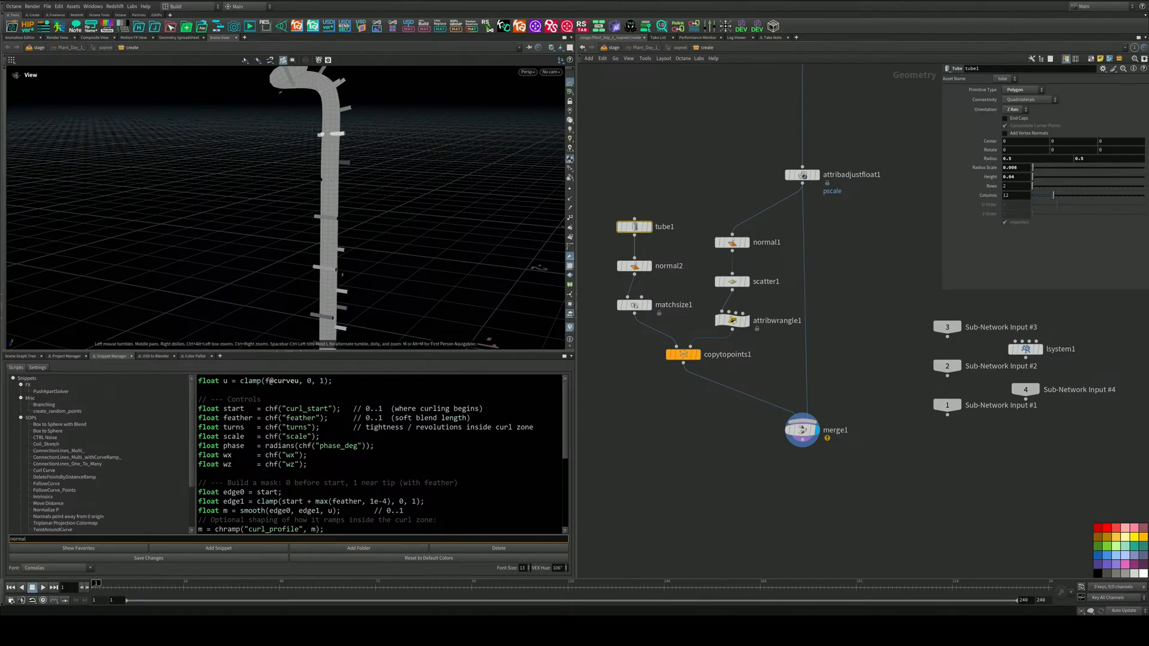
Look through the matching snippets, viewing the code of TwistAroundCurve and the normal-to-velocity multiplier
scroll(182, 427, down, 3)
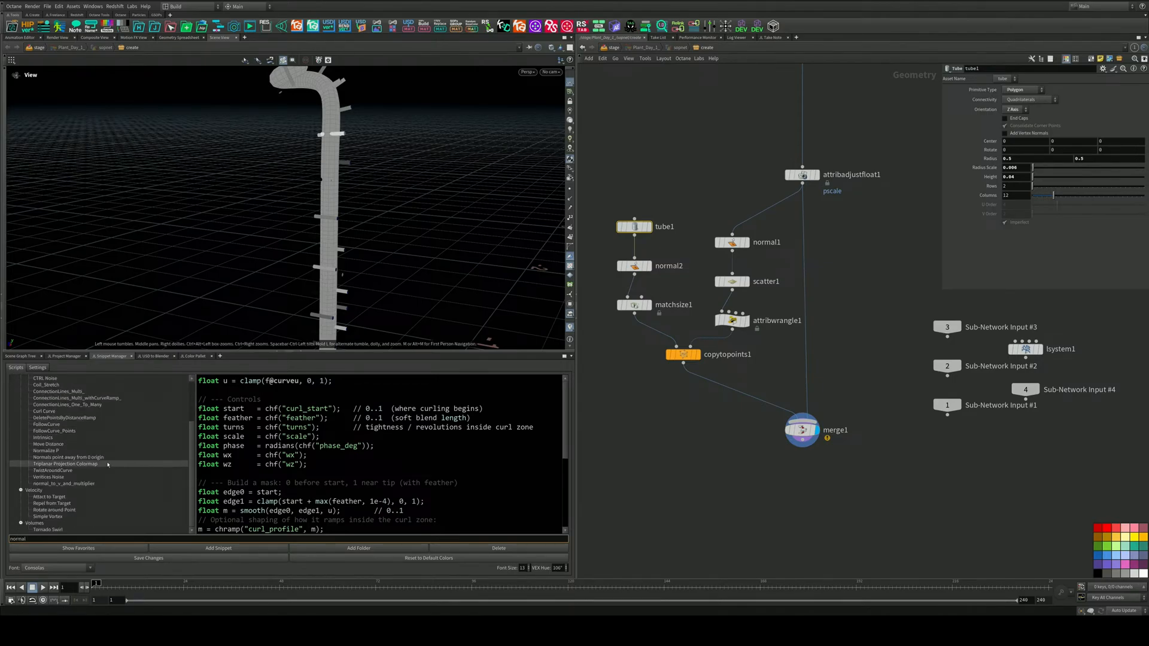
scroll(197, 473, down, 3)
click(66, 471)
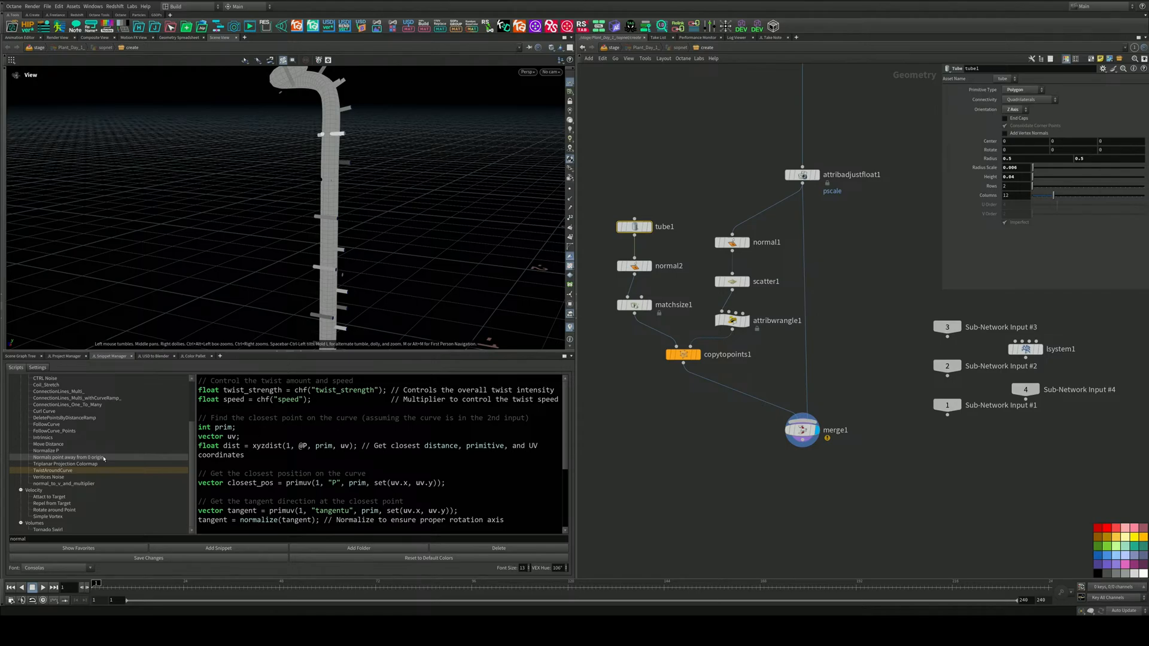
click(78, 484)
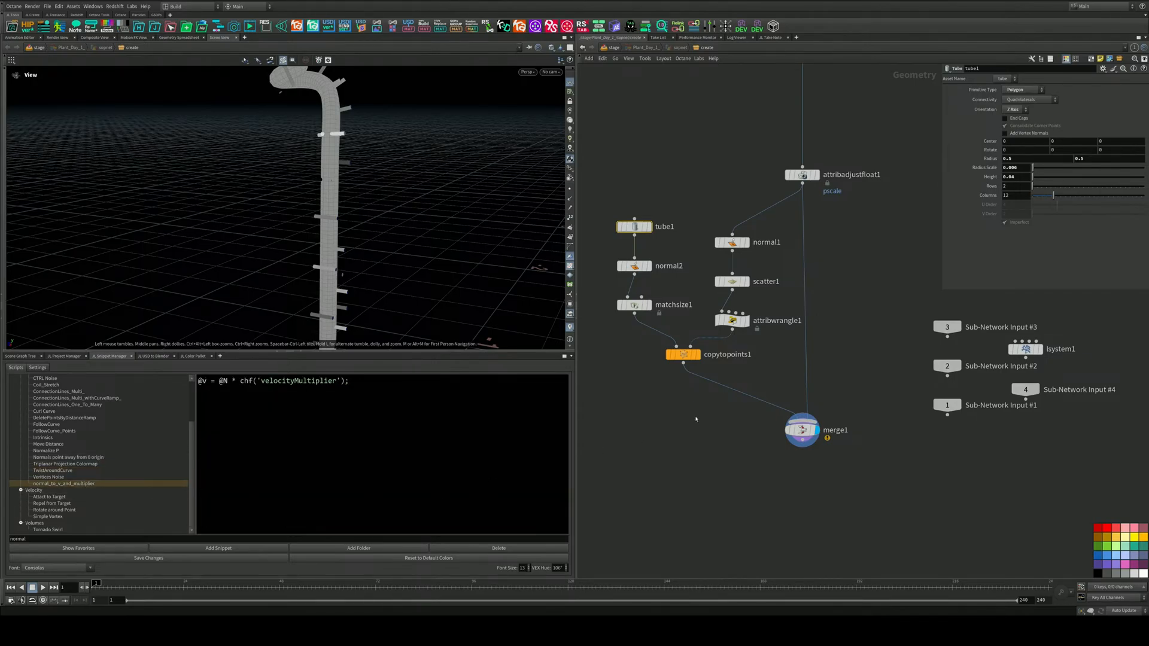
Move merge1 slightly lower in the network to give the thorn branch more room
middle_drag(846, 453, 721, 460)
scroll(720, 405, up, 3)
scroll(739, 407, down, 4)
middle_drag(746, 407, 858, 477)
drag(799, 502, 795, 520)
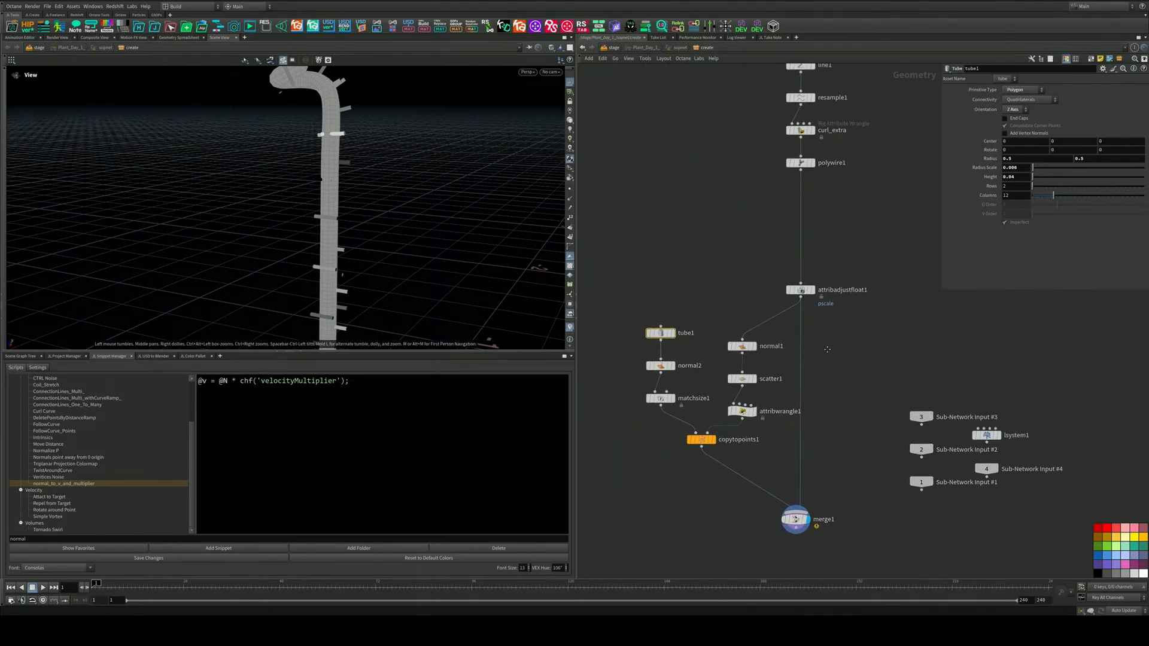
Move the four sub-network inputs and the lsystem1 node farther away from the main node chain
middle_drag(827, 350, 835, 340)
scroll(826, 378, down, 3)
middle_drag(827, 430, 761, 404)
scroll(845, 393, up, 3)
drag(792, 298, 932, 444)
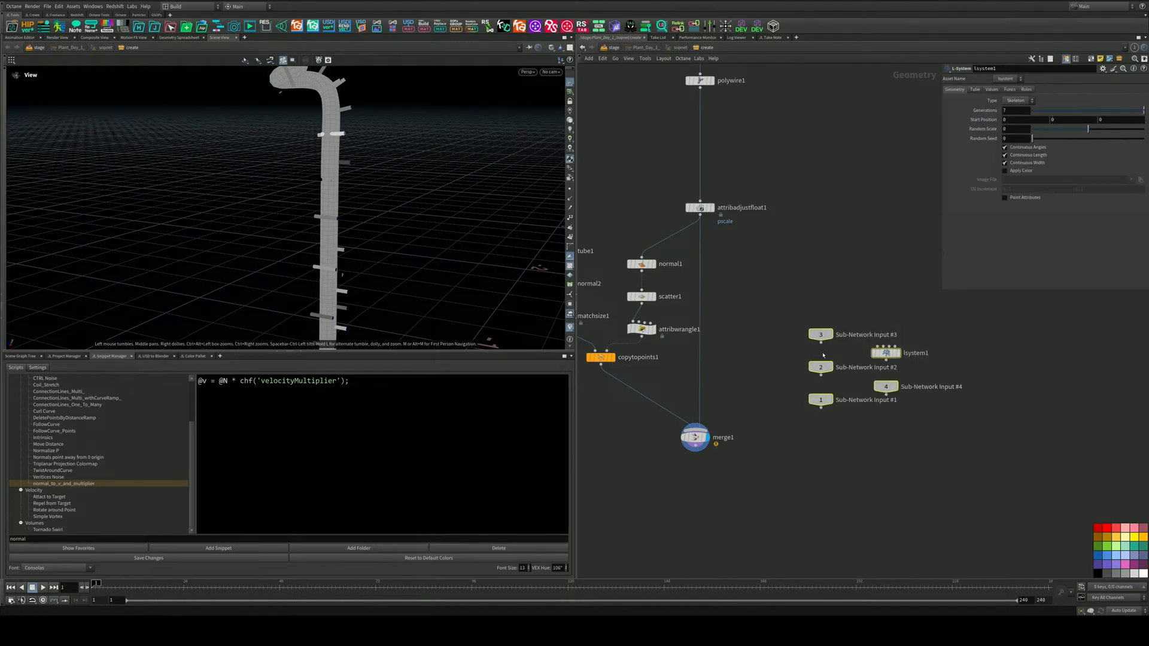
drag(820, 336, 1085, 347)
middle_drag(832, 325, 825, 369)
key(Tab)
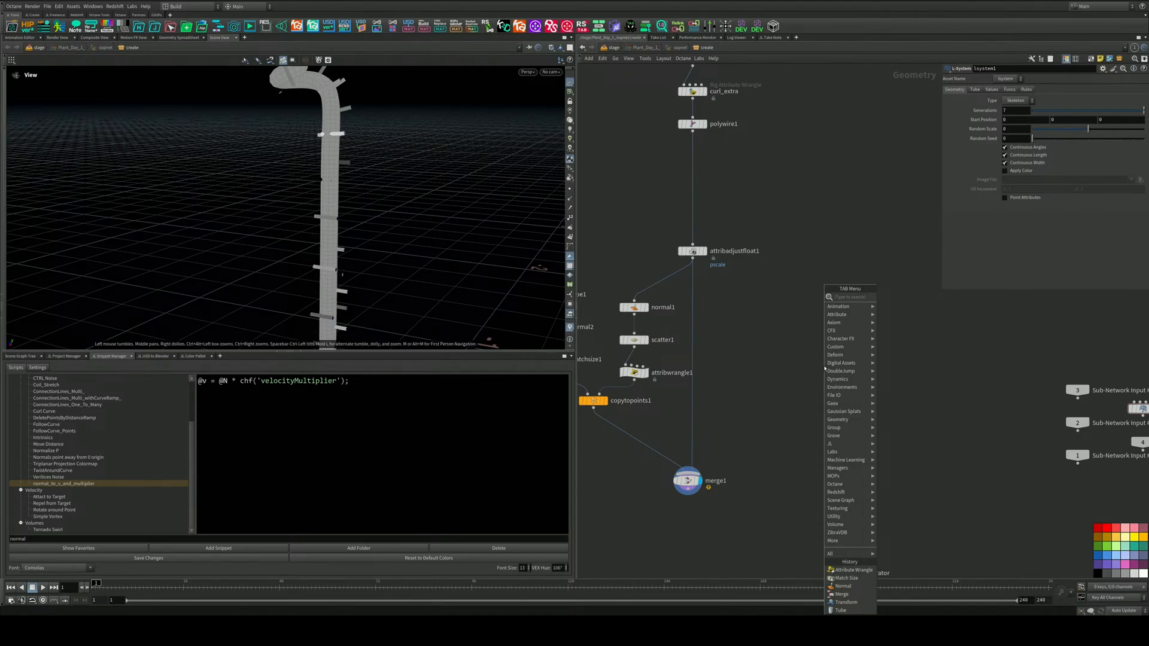
click(730, 323)
middle_drag(758, 310, 821, 304)
click(712, 314)
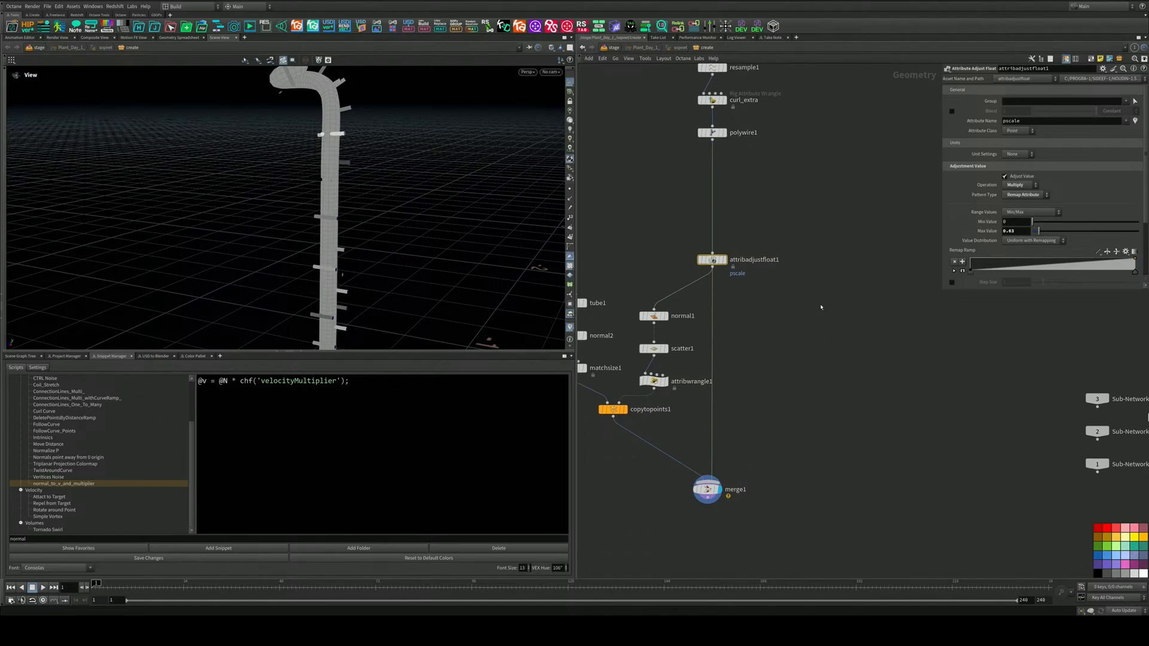
key(Tab)
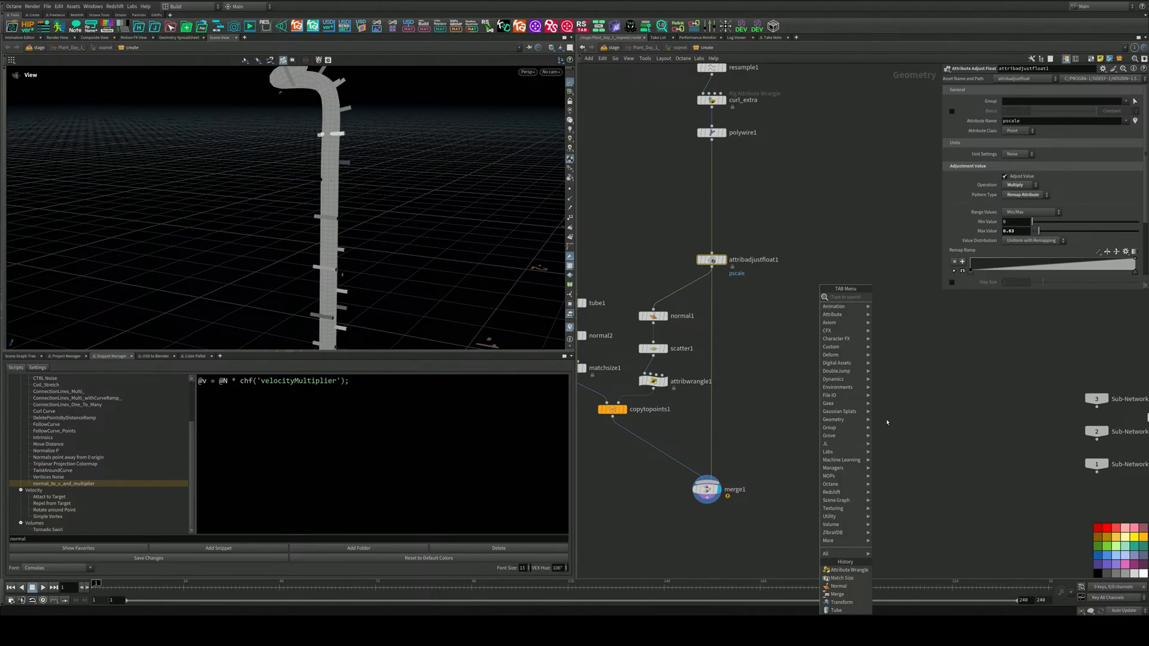
key(Escape)
Display the output of normal1 and scatter1 in turn to examine the surface and points that receive the thorns
middle_drag(741, 302, 782, 331)
scroll(744, 328, up, 2)
scroll(772, 380, down, 3)
scroll(746, 396, up, 4)
drag(708, 446, 578, 404)
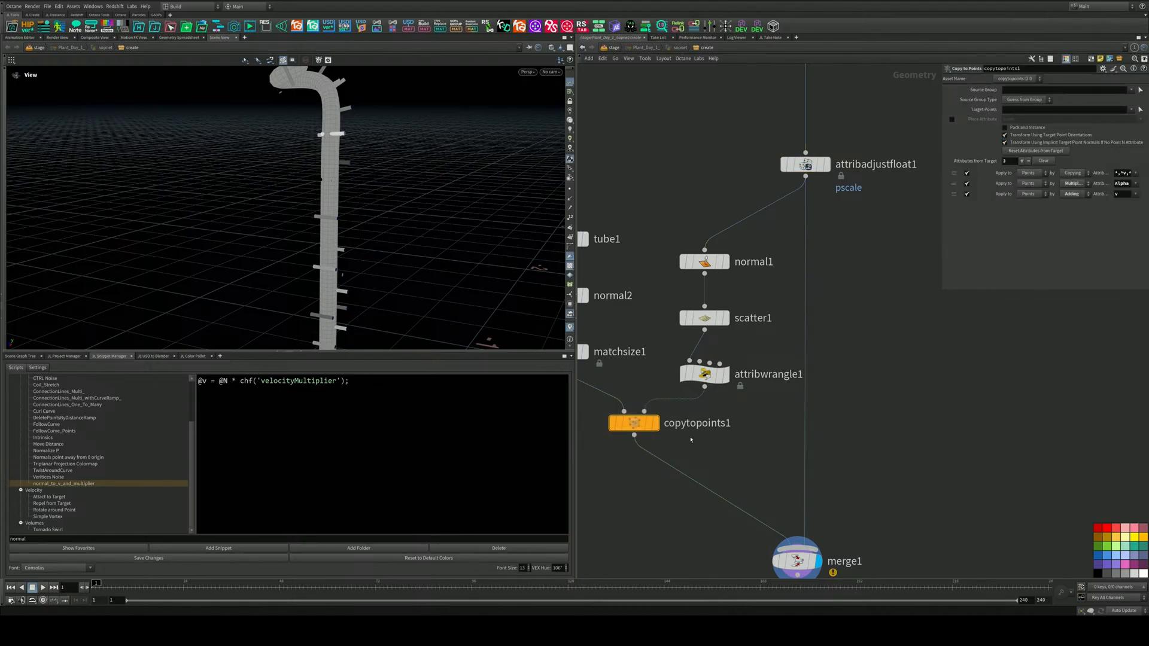
middle_drag(693, 438, 776, 399)
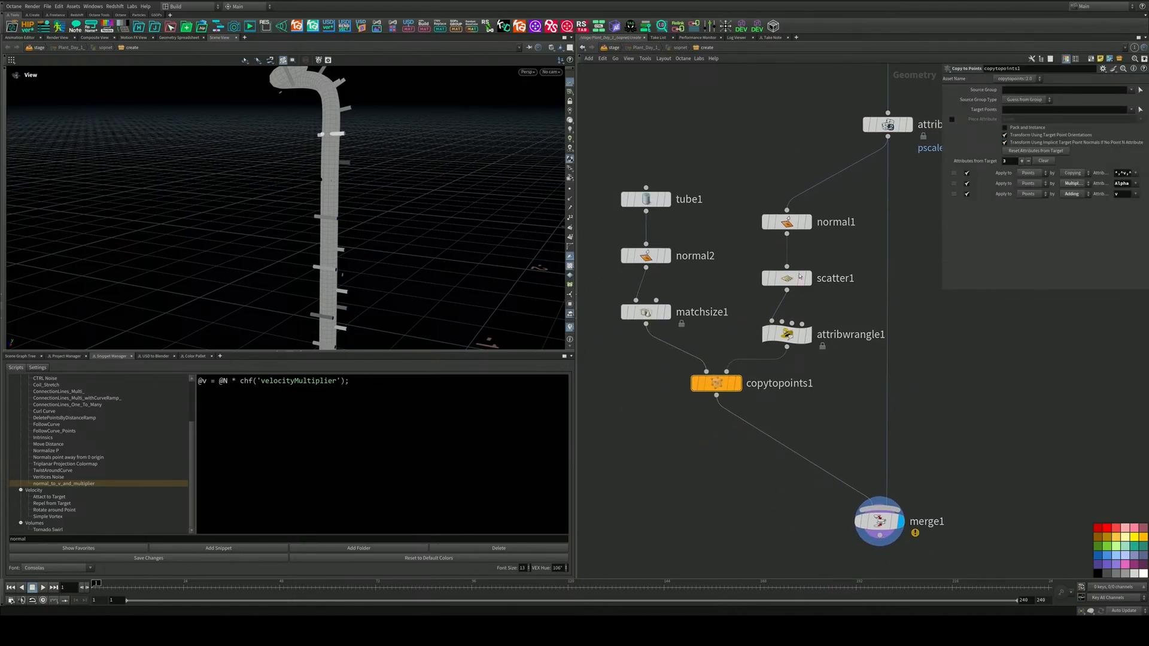
drag(354, 138, 426, 177)
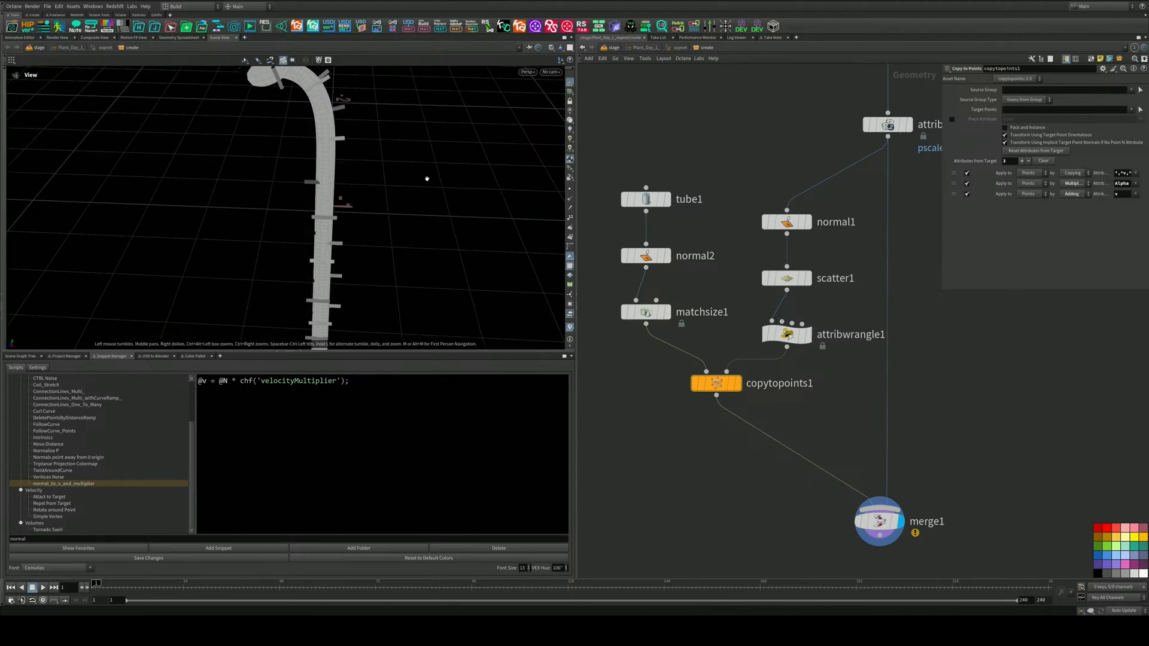
middle_drag(843, 236, 781, 353)
click(746, 338)
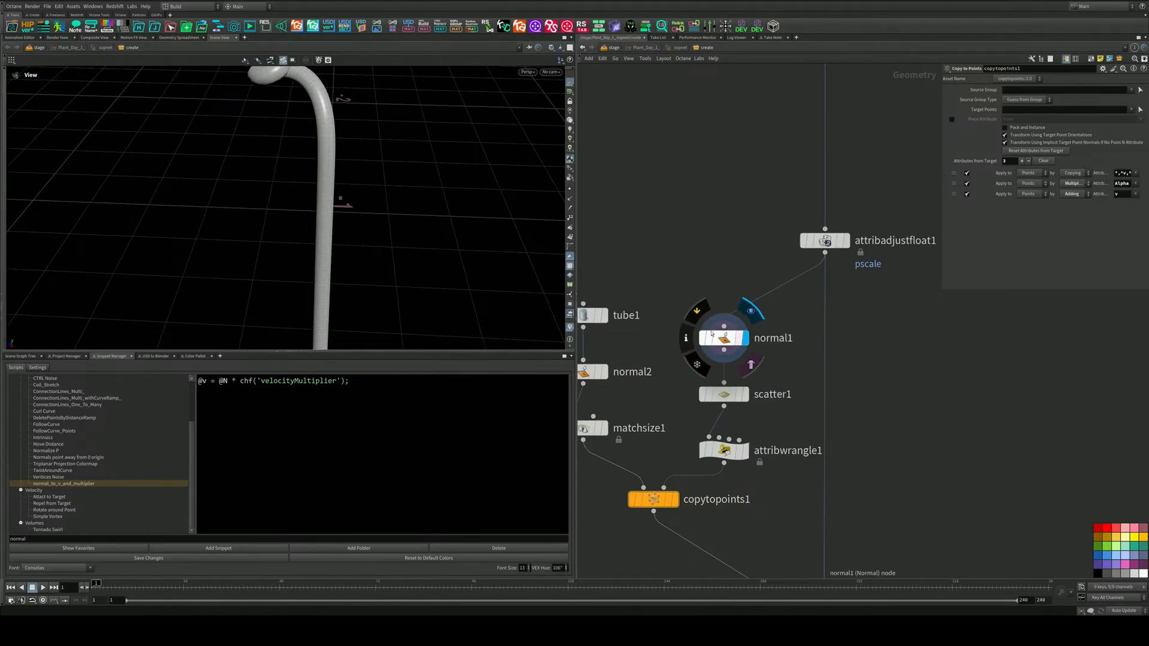
click(746, 394)
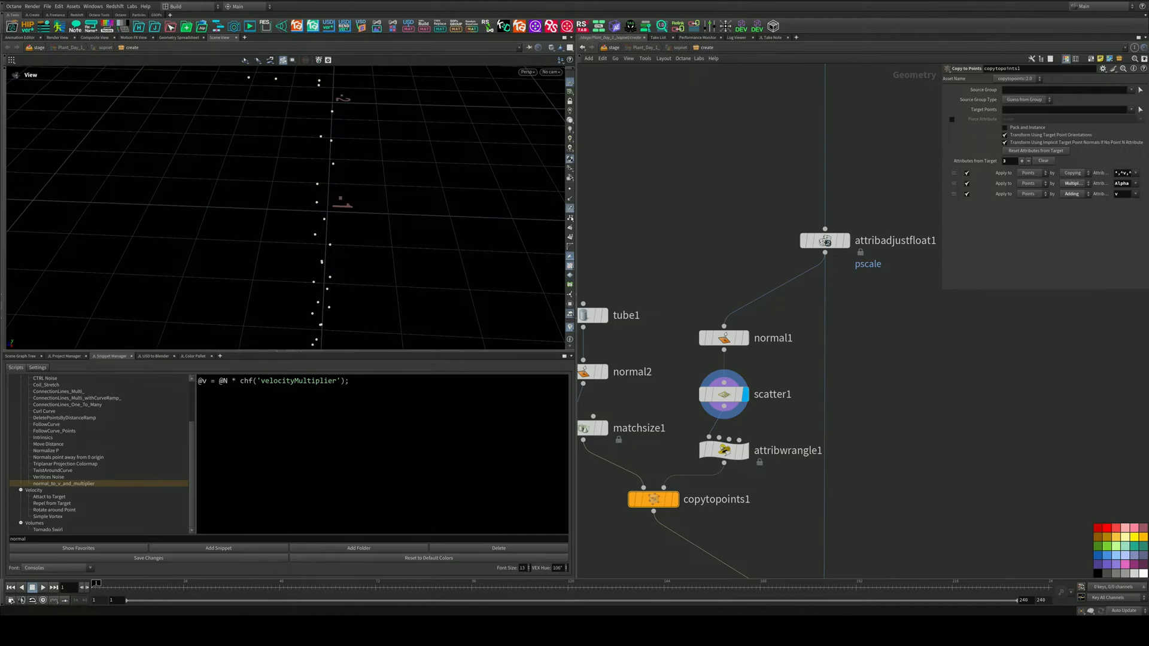
Turn on point normals in the viewport and examine the directions of the scattered points' normals from several angles
click(569, 217)
click(569, 200)
click(570, 216)
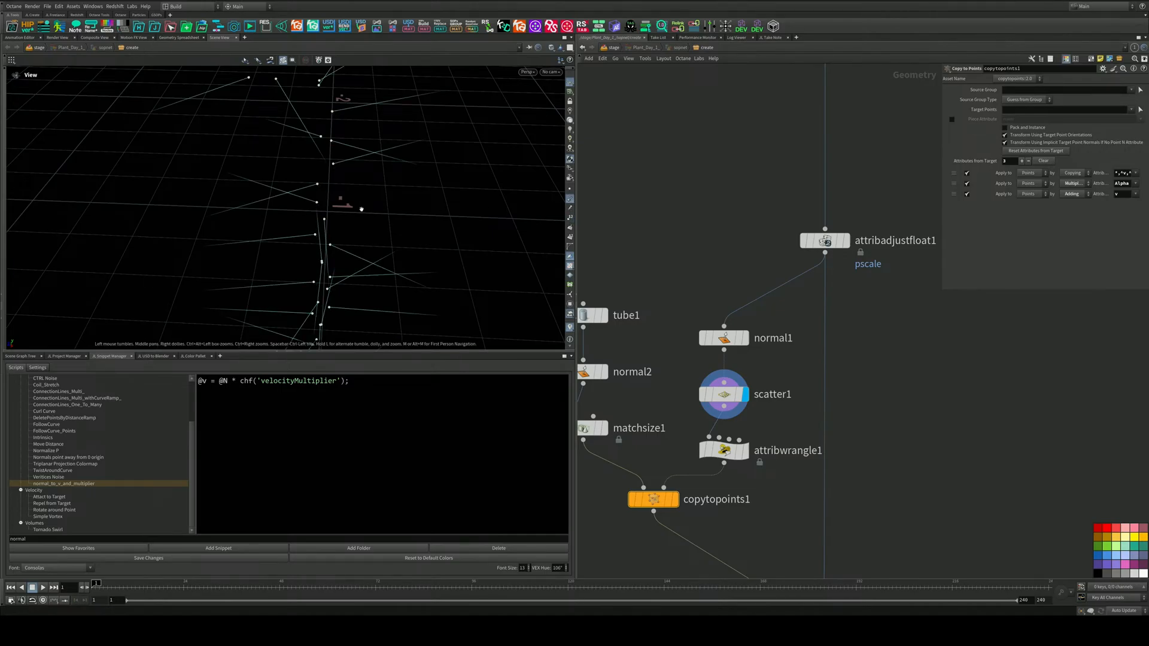
drag(362, 210, 330, 76)
right_drag(331, 76, 231, 188)
drag(231, 187, 346, 182)
middle_drag(346, 182, 370, 150)
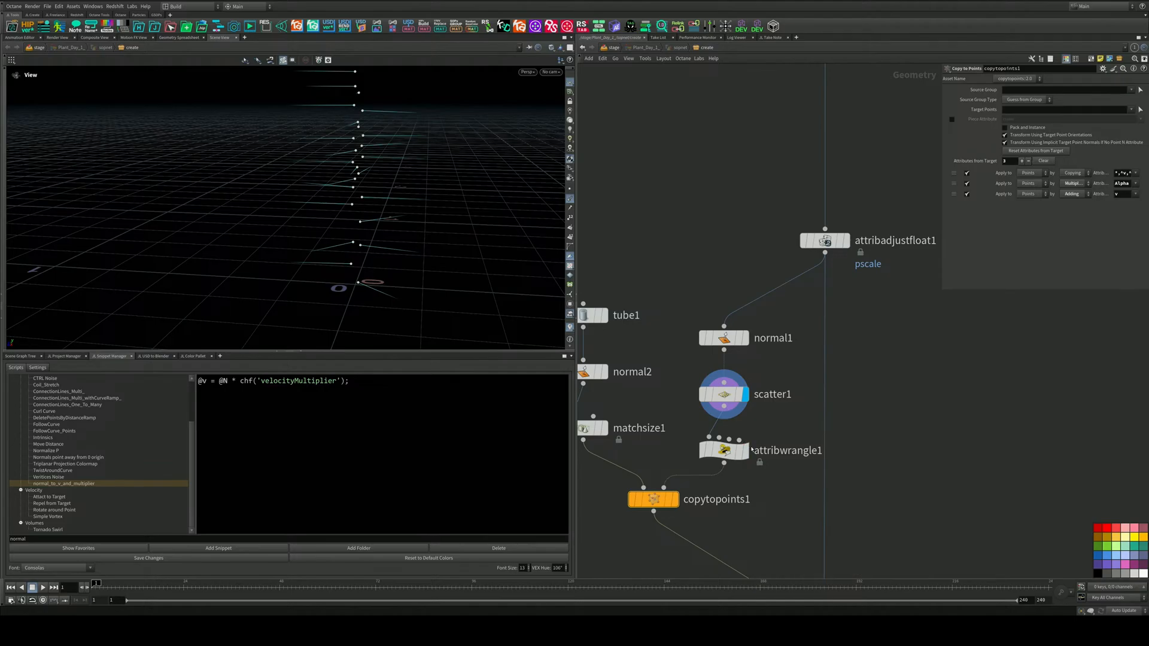
Bypass attribwrangle1 and display copytopoints1 to examine how the thorns orient without the up vector
click(724, 450)
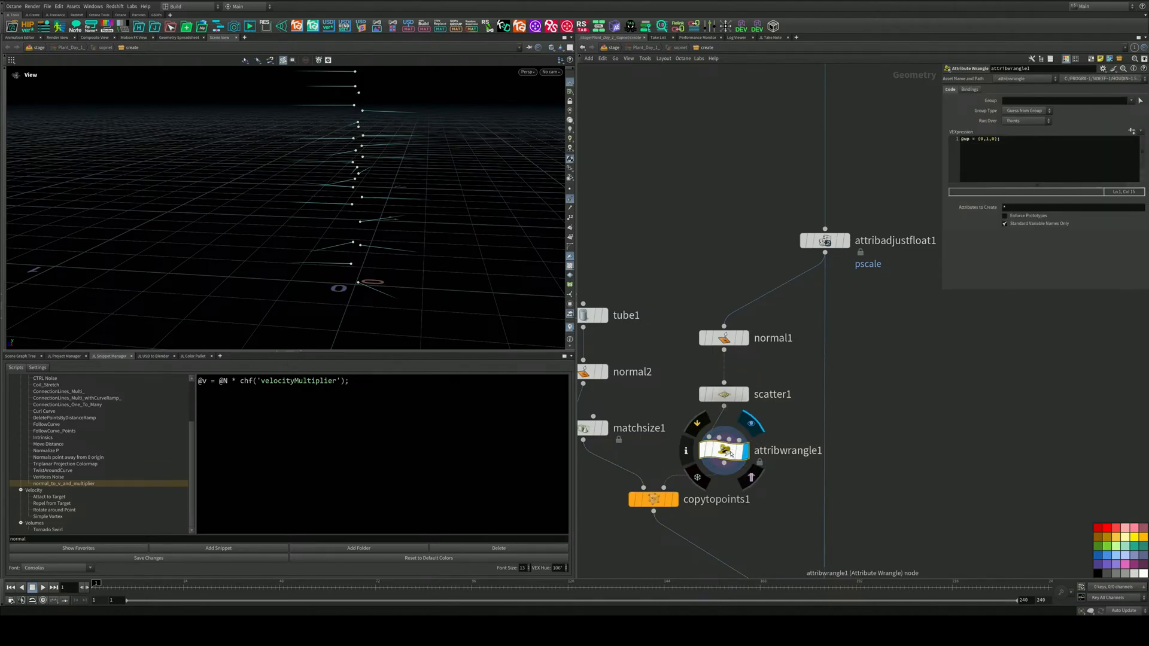
drag(724, 451, 724, 442)
click(697, 414)
middle_drag(714, 480, 736, 379)
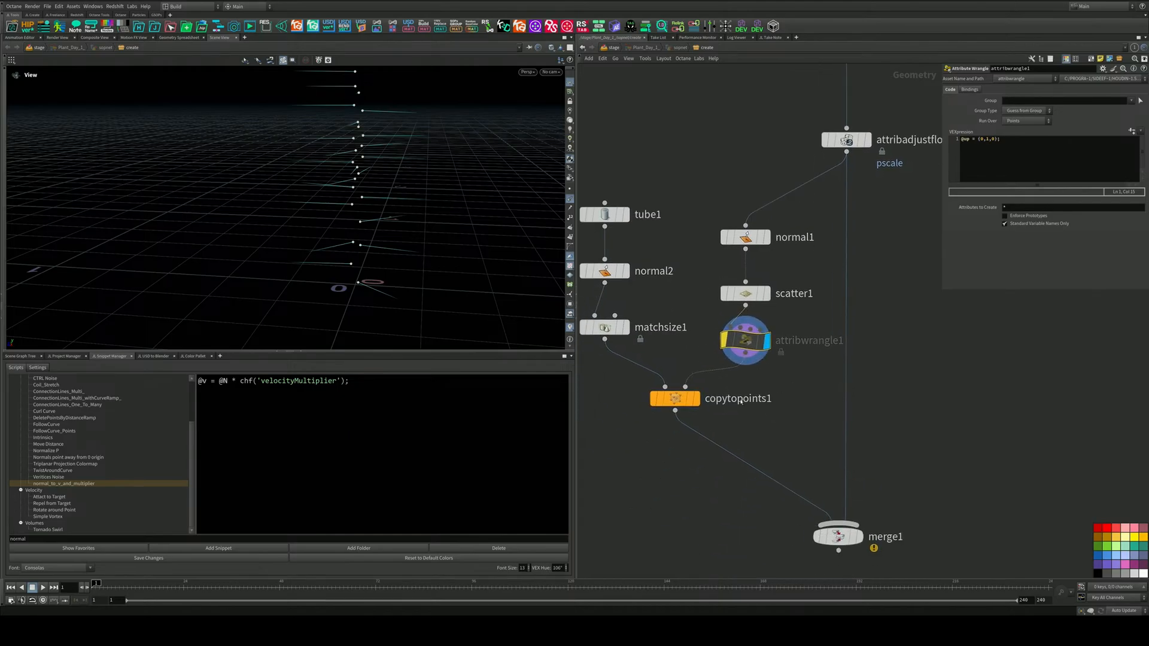
click(698, 399)
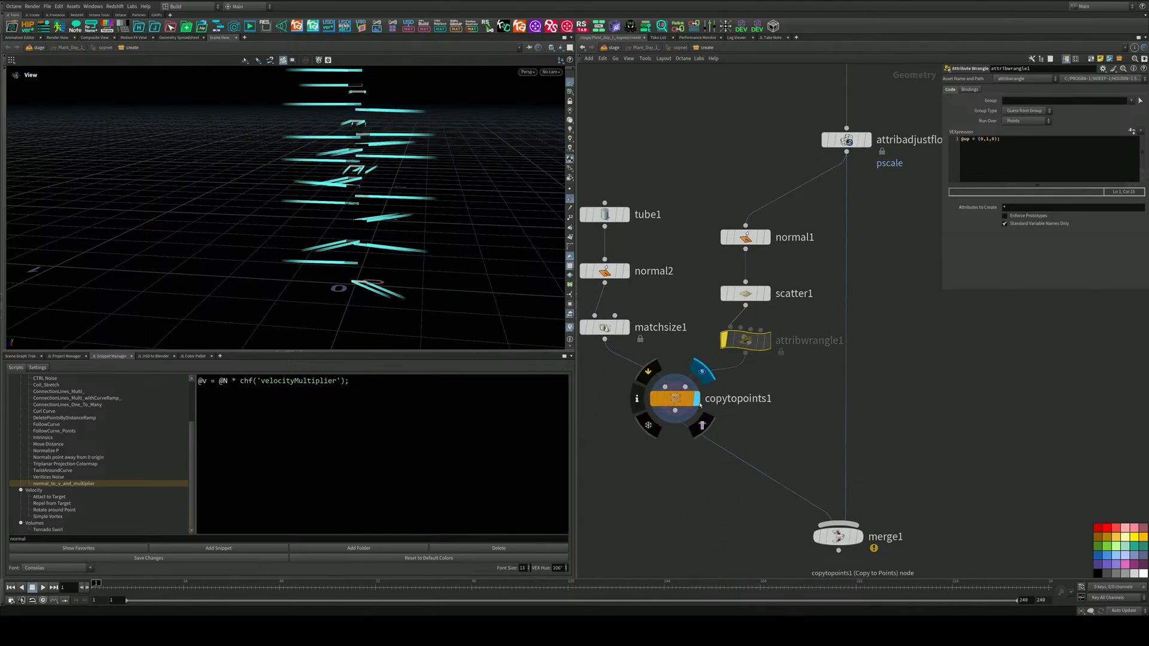
alt+drag(335, 233, 378, 271)
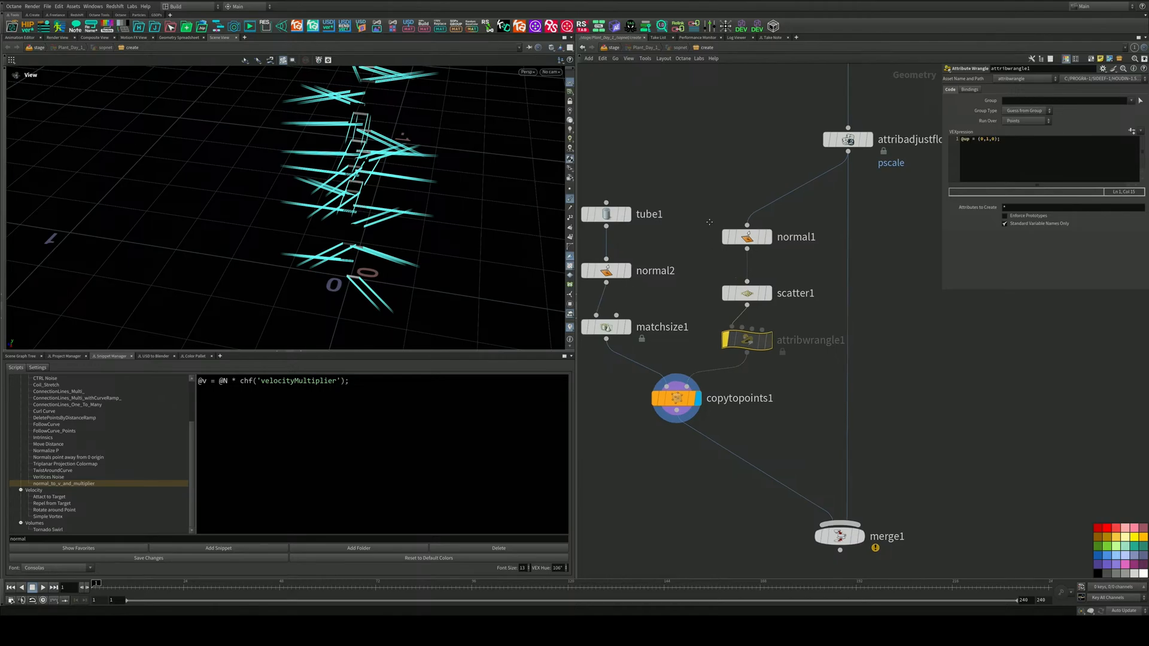
Move the tube branch nodes up, insert a Pack node between matchsize1 and copytopoints1, and align it beneath matchsize1
middle_drag(652, 243, 727, 219)
drag(669, 351, 715, 159)
drag(698, 197, 688, 141)
key(Tab)
text(pac)
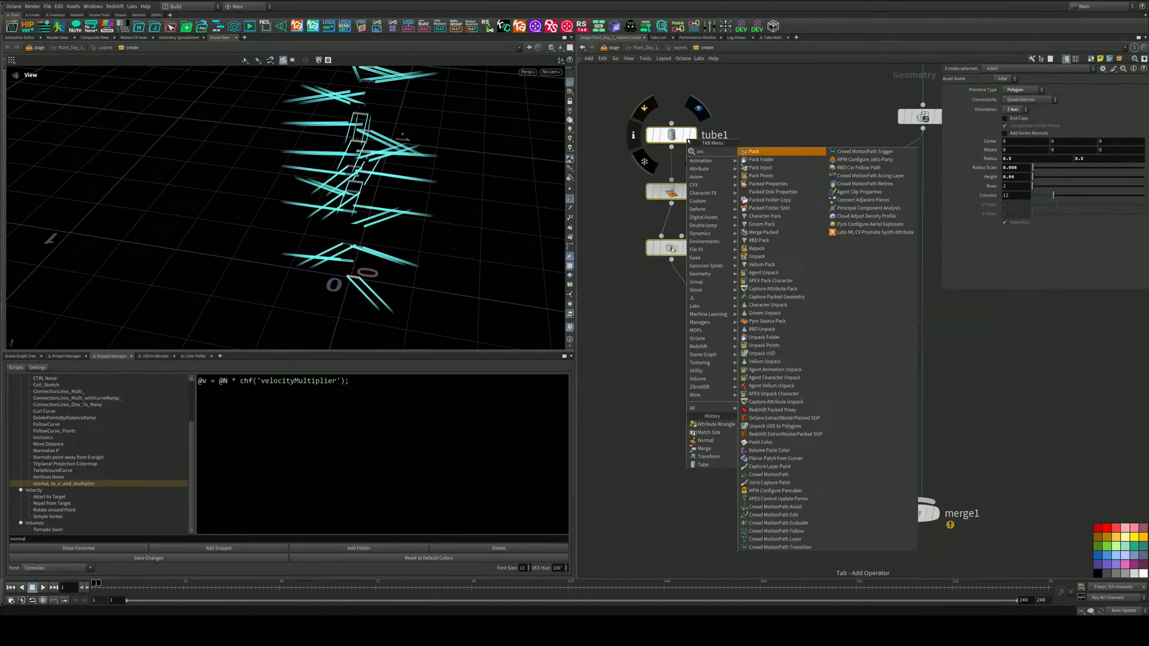
key(Return)
click(691, 298)
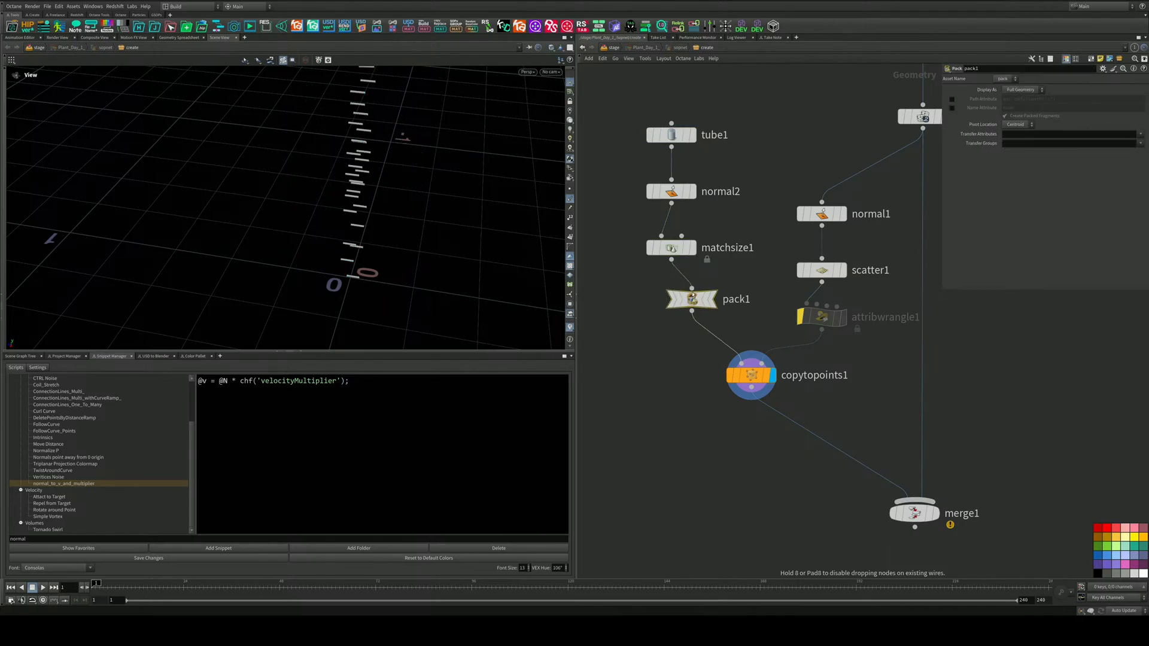
drag(693, 295, 672, 297)
middle_drag(770, 257, 768, 288)
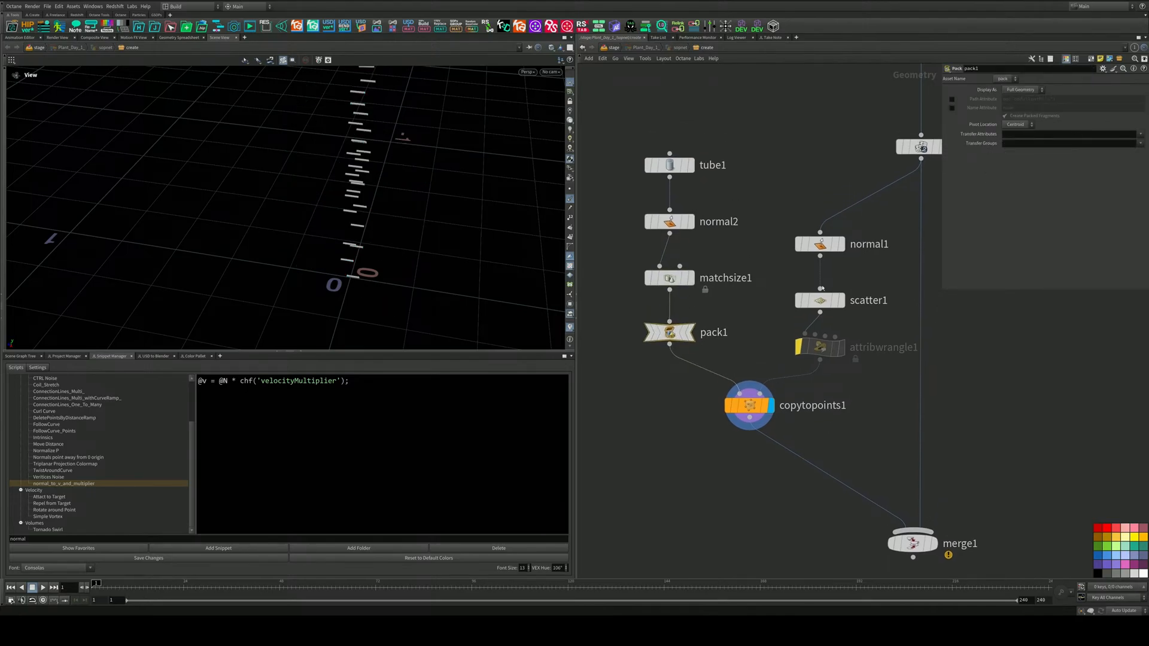
Display merge1 to view the thorns on the stem, and bypass pack1
click(748, 406)
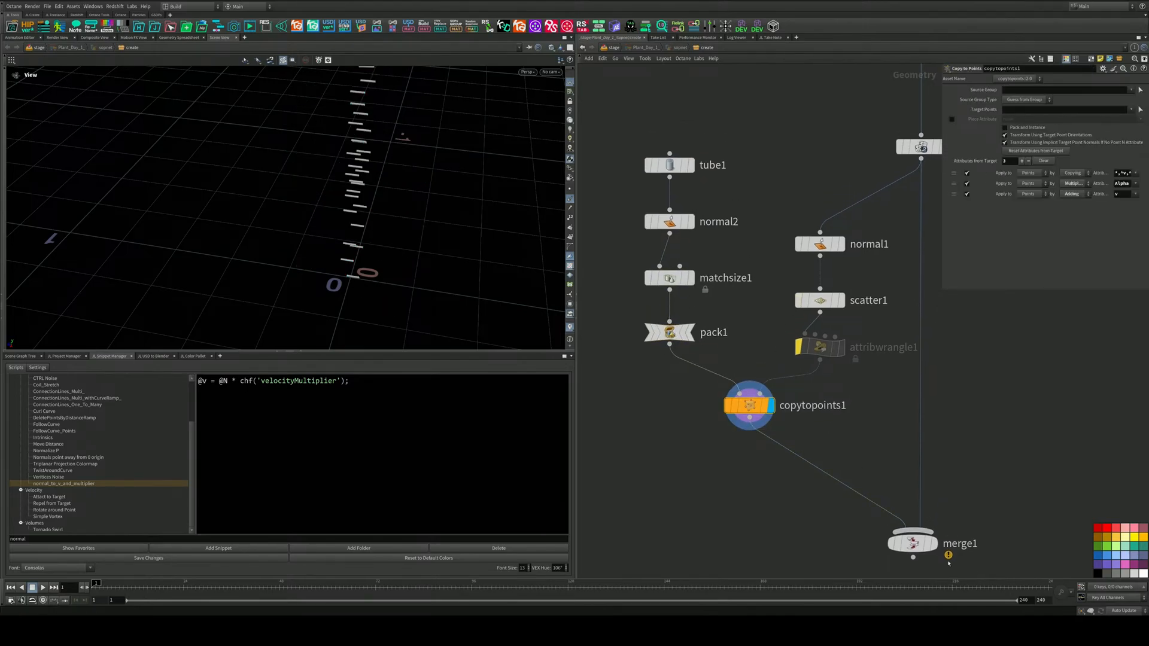
click(934, 544)
alt+drag(333, 172, 463, 184)
click(649, 333)
scroll(390, 198, up, 4)
Try rotating tube1 about the Y axis to test the orientation of the copied thorns
click(669, 165)
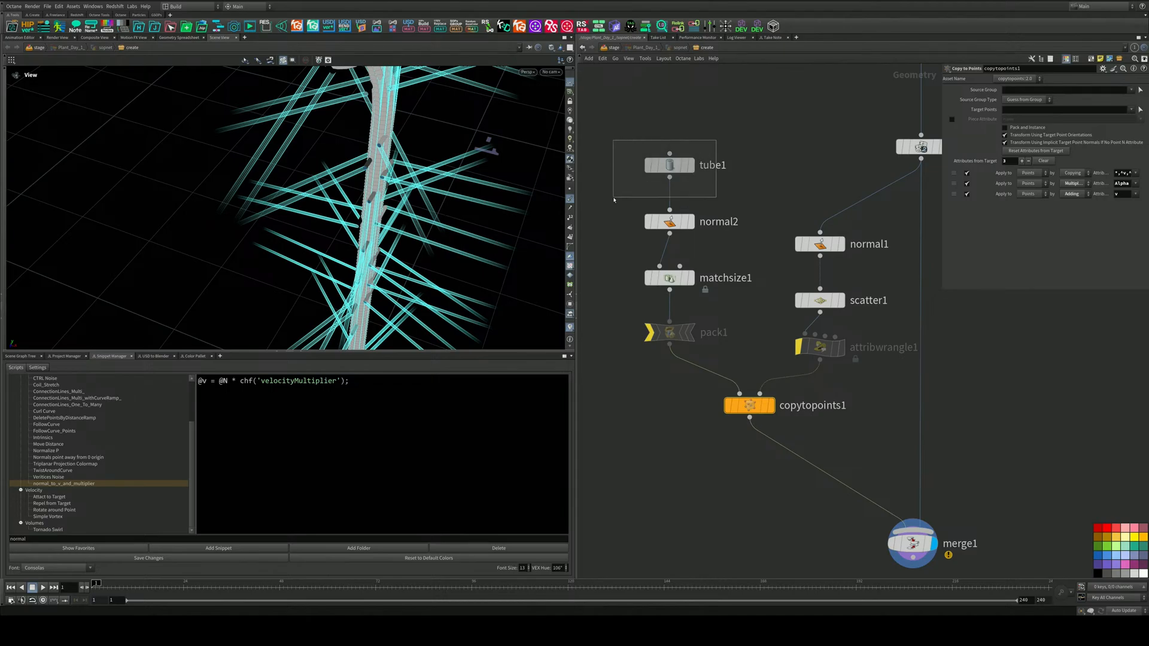
middle_drag(1011, 151, 1092, 150)
key(ctrl+z)
middle_drag(886, 185, 697, 221)
drag(697, 221, 674, 226)
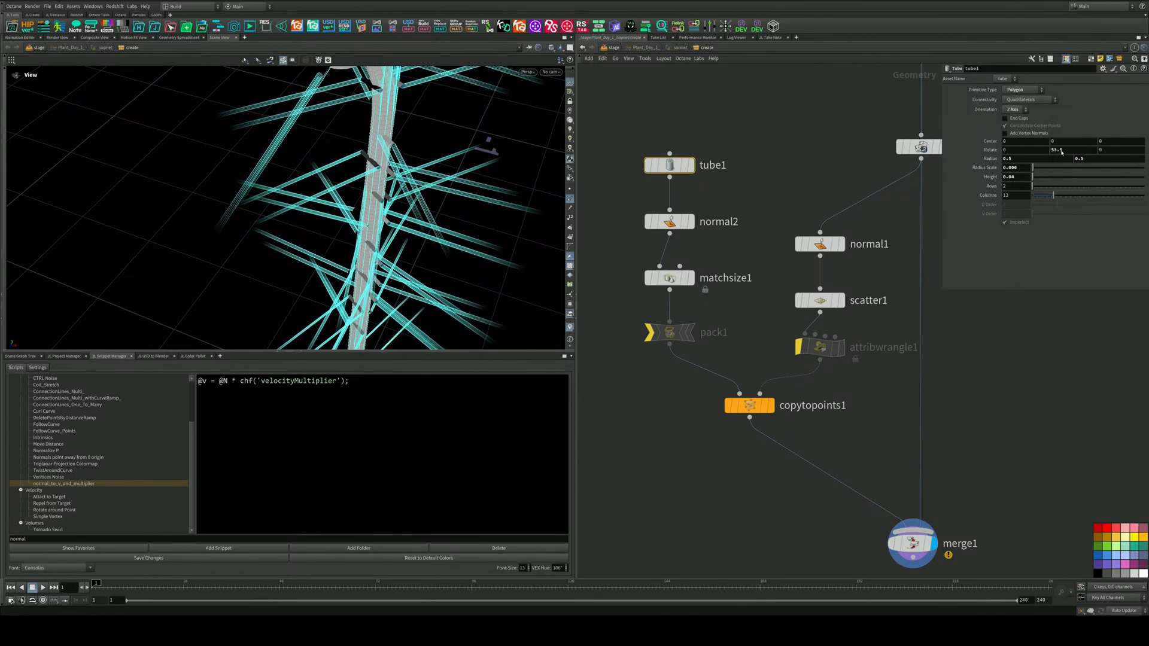
key(ctrl+z)
Bypass matchsize1 and test tube1's Y rotation again to compare the orientation of the copied thorns
scroll(733, 311, up, 3)
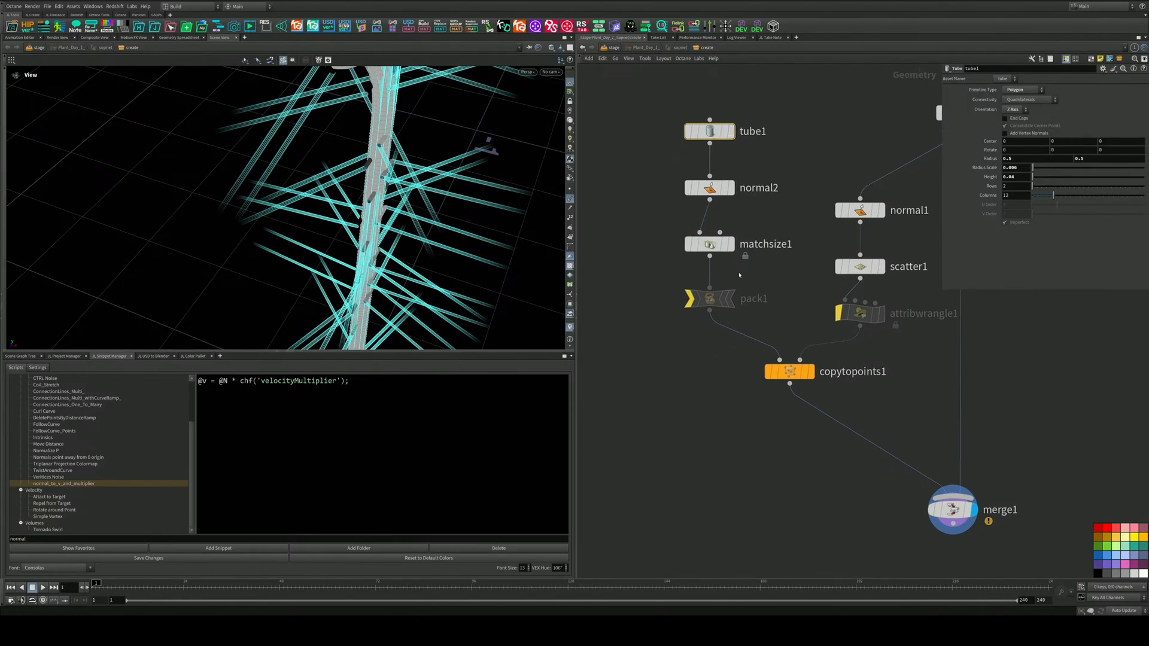
click(665, 270)
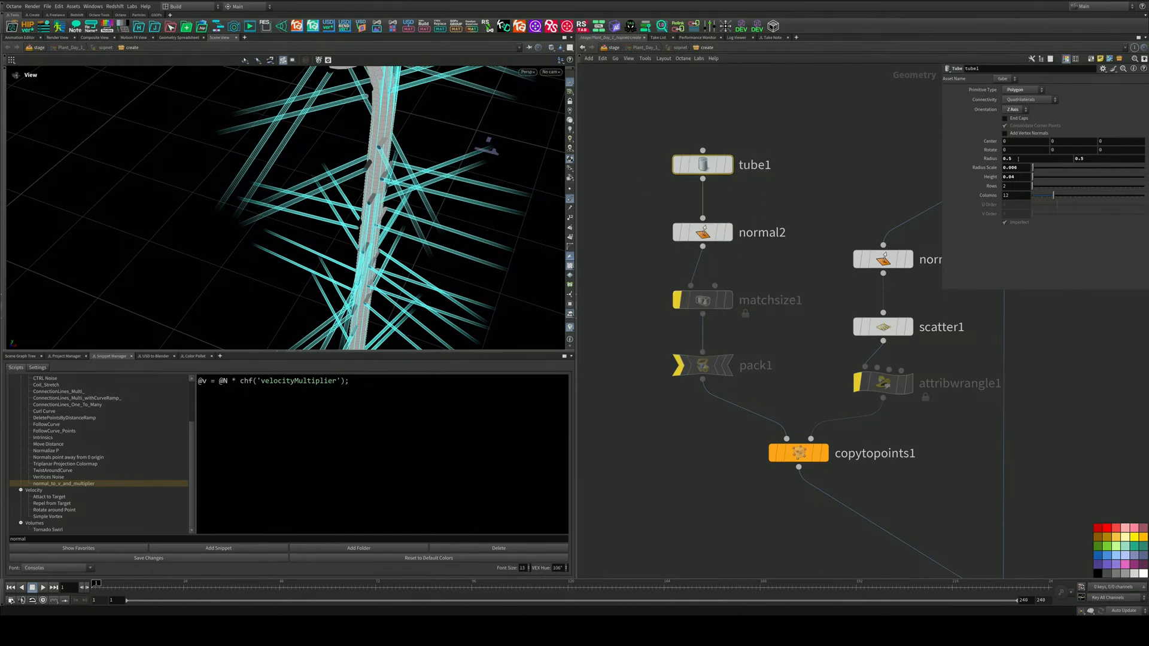
middle_drag(1018, 158, 634, 180)
key(ctrl+z)
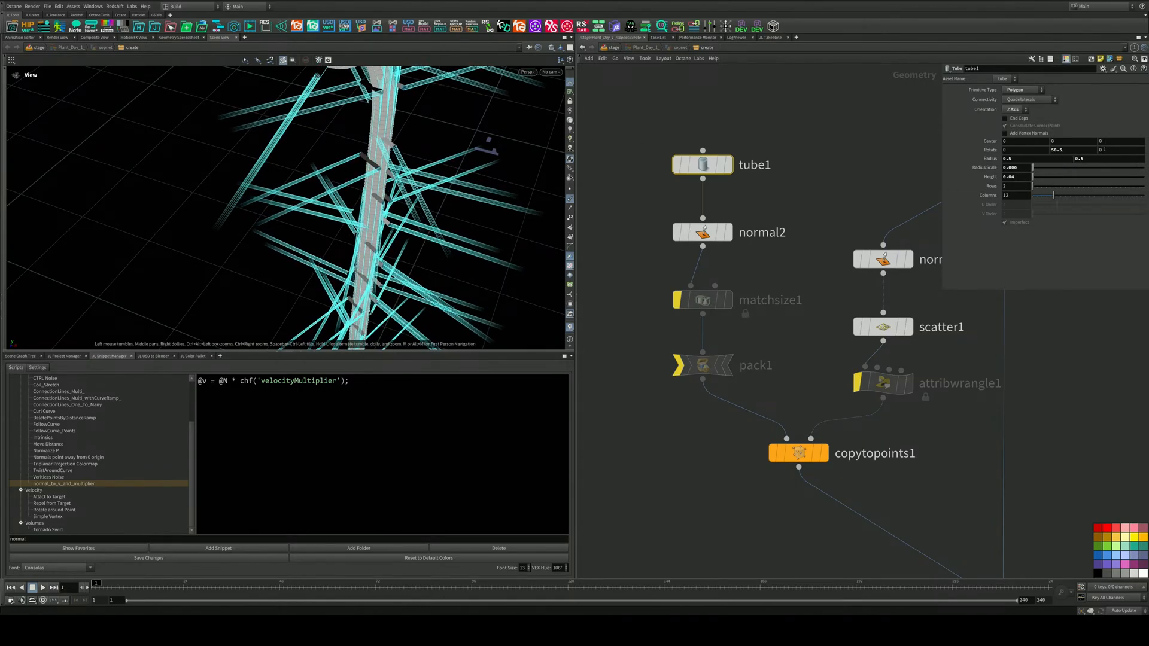
Reset tube1's Y and Z rotation to 0 and hide the normals display in the viewport
mouse_move(1104, 149)
middle_down()
mouse_move(1138, 150)
mouse_move(1106, 149)
middle_up()
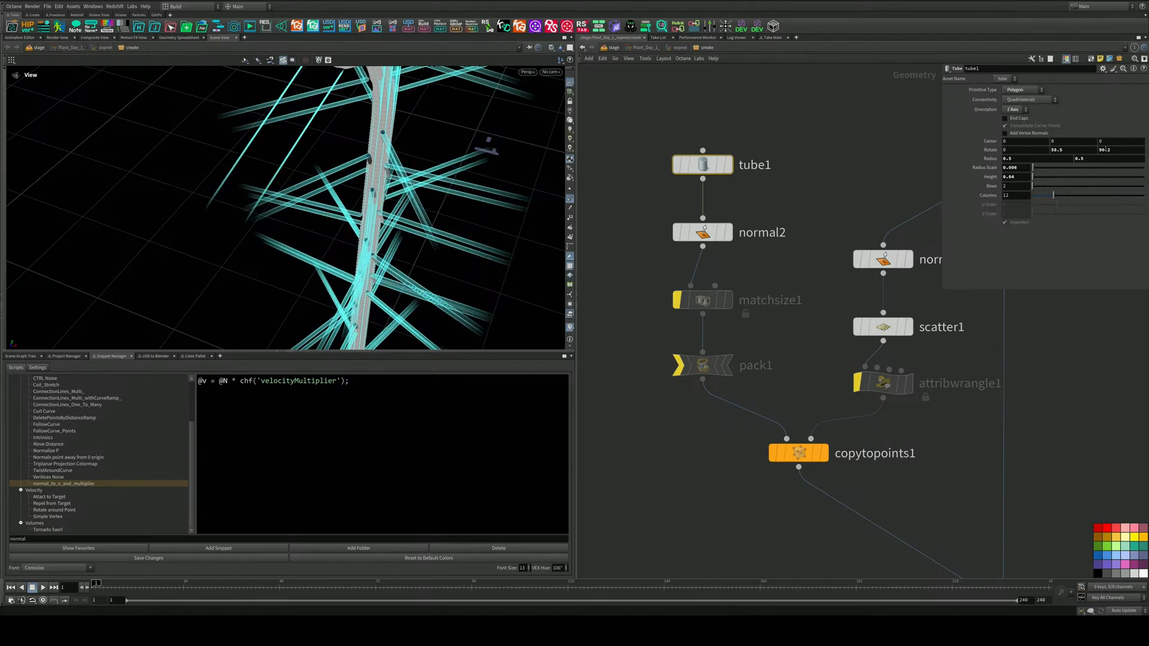
click(1116, 147)
text(0)
double_click(1057, 151)
text(0)
key(Return)
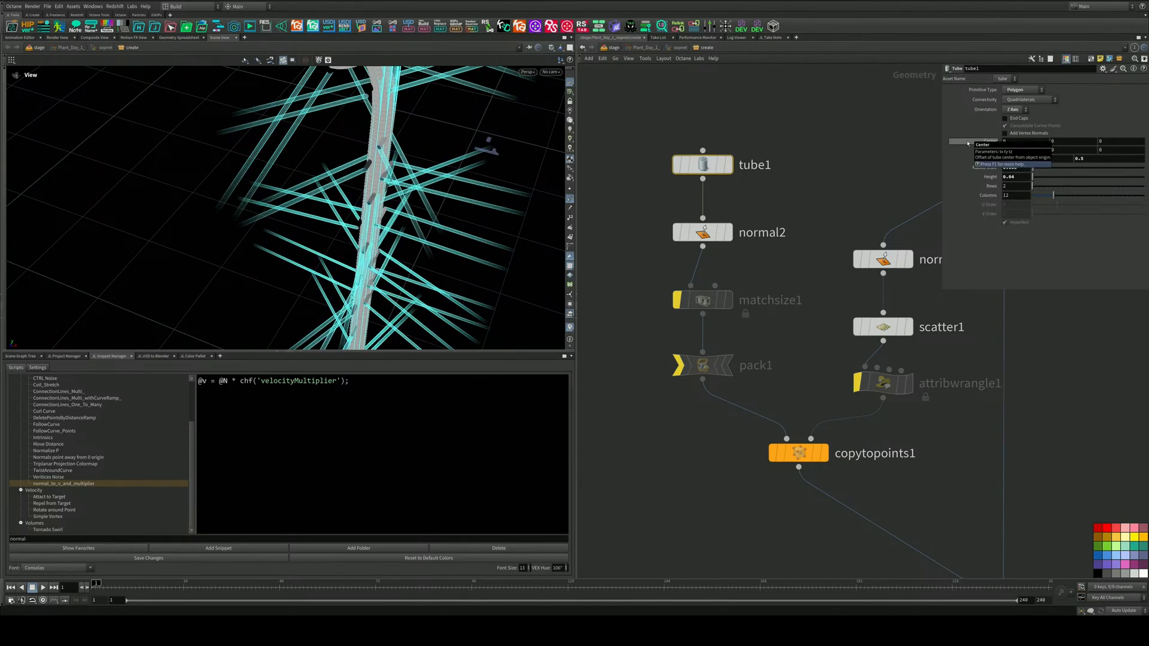
drag(413, 174, 379, 266)
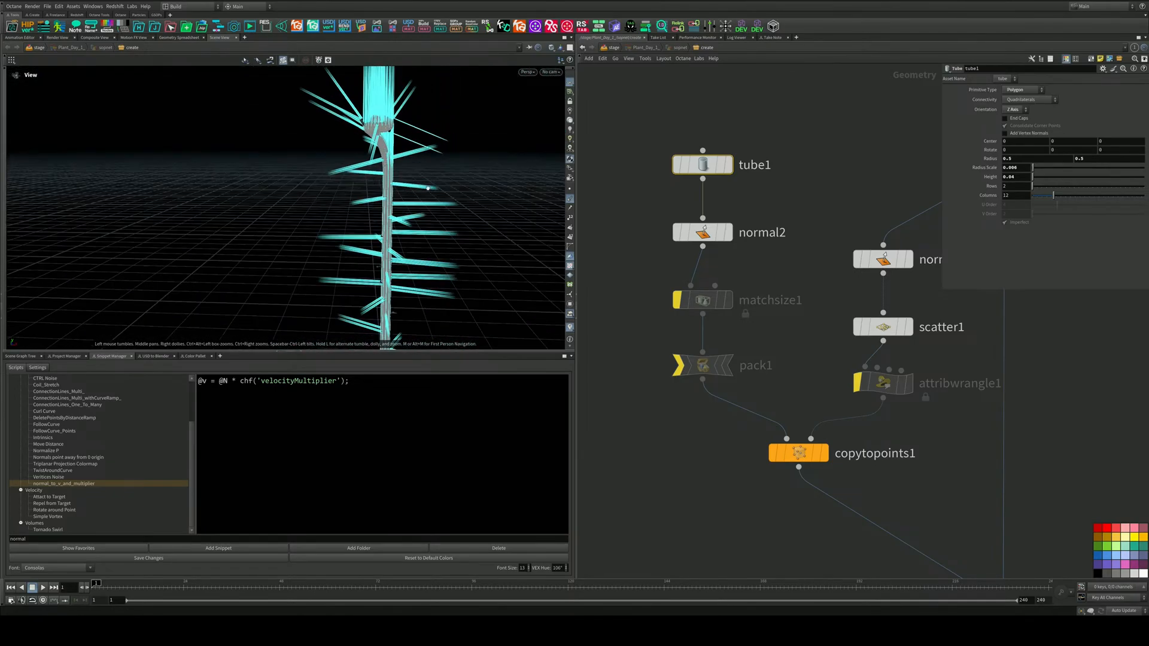
click(570, 199)
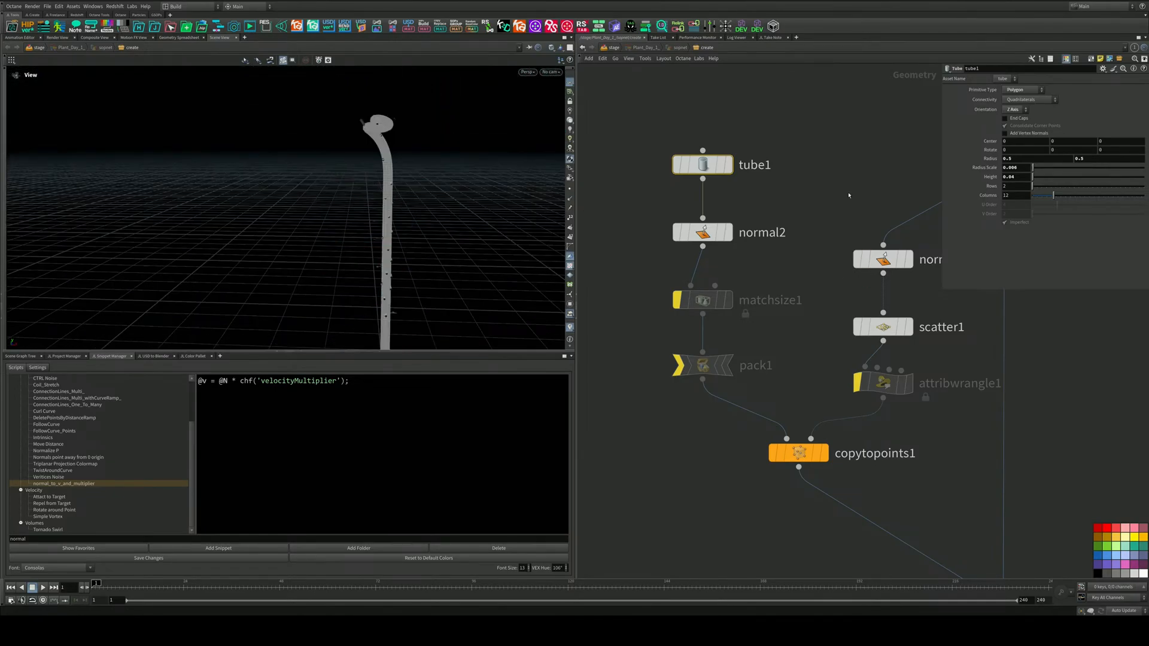
Thin the stem by setting polywire1's wire radius to 0.0054
middle_drag(866, 197, 629, 341)
scroll(643, 386, down, 5)
middle_drag(723, 180, 737, 300)
scroll(737, 299, up, 5)
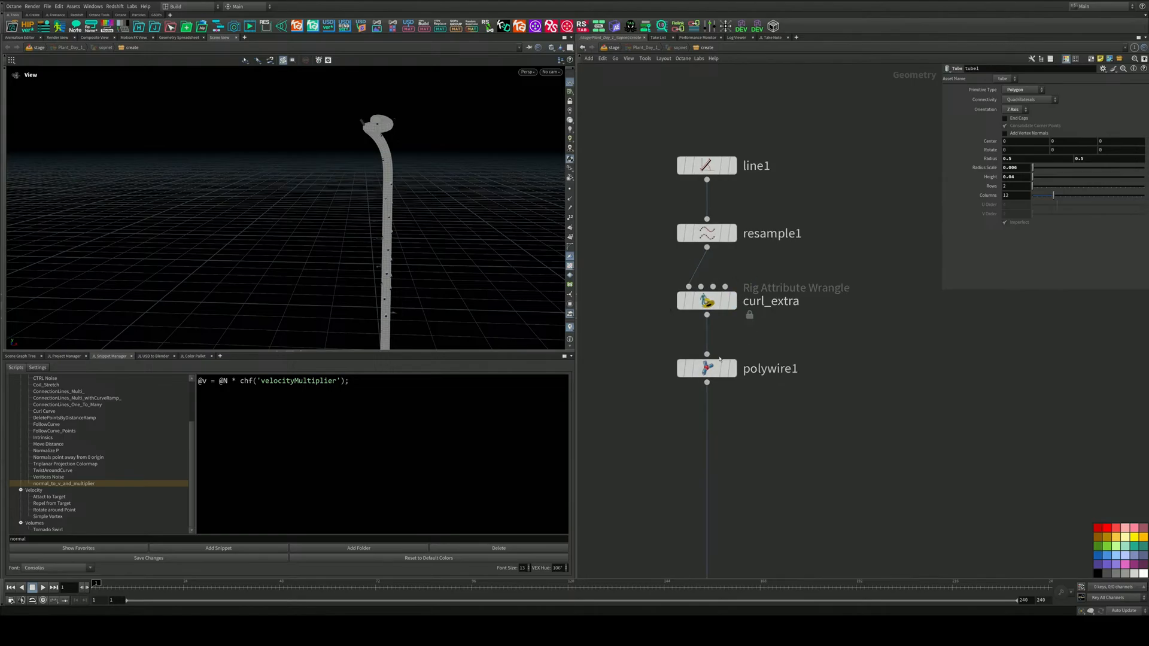
click(710, 369)
middle_drag(1023, 99, 988, 128)
drag(397, 146, 782, 254)
Spread out the normal1–attribwrangle1 branch and the tube1–pack1 branch above copytopoints1, and display the output of copytopoints1
scroll(410, 149, up, 3)
middle_drag(802, 428, 820, 115)
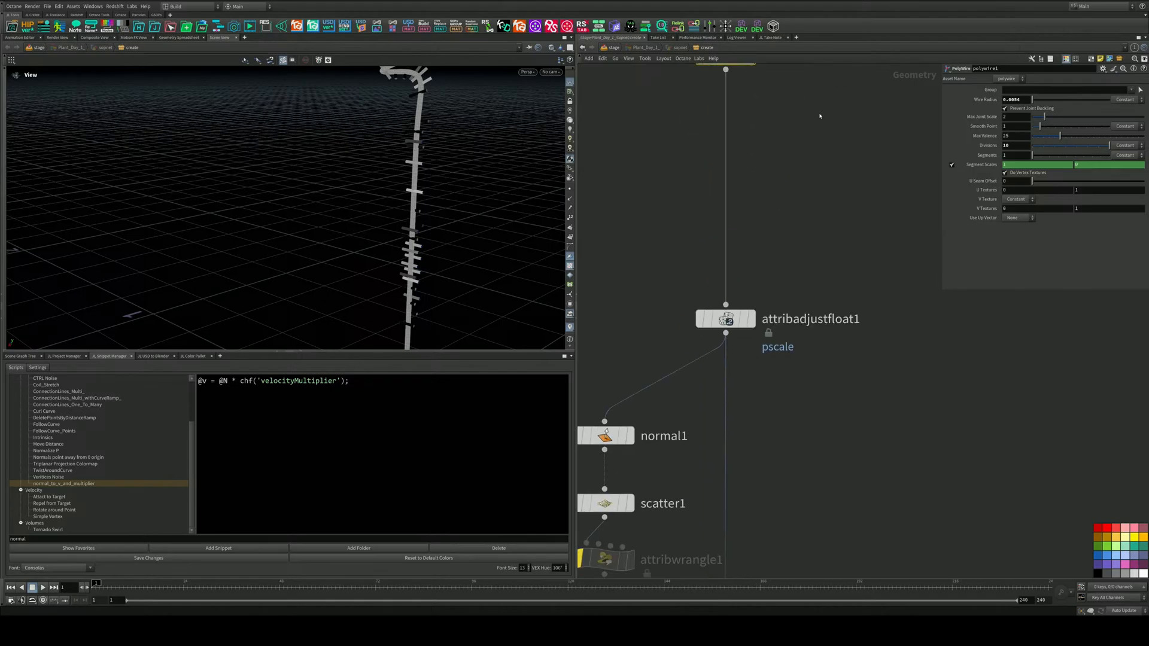
scroll(827, 233, down, 4)
middle_drag(800, 331, 819, 297)
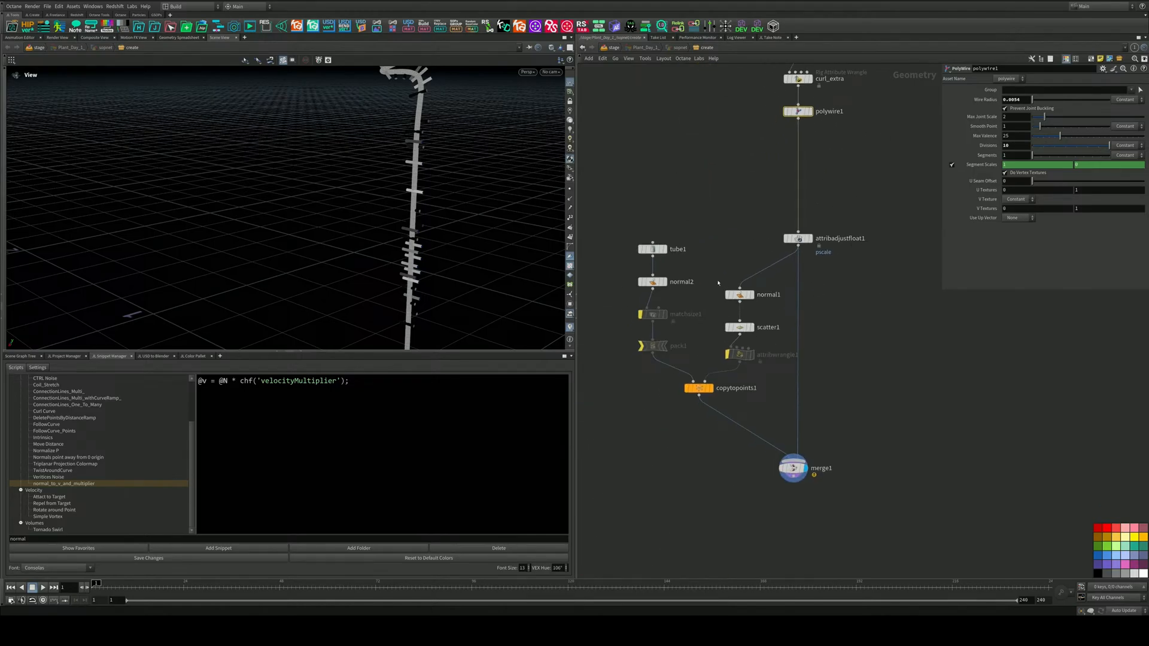
drag(718, 281, 730, 340)
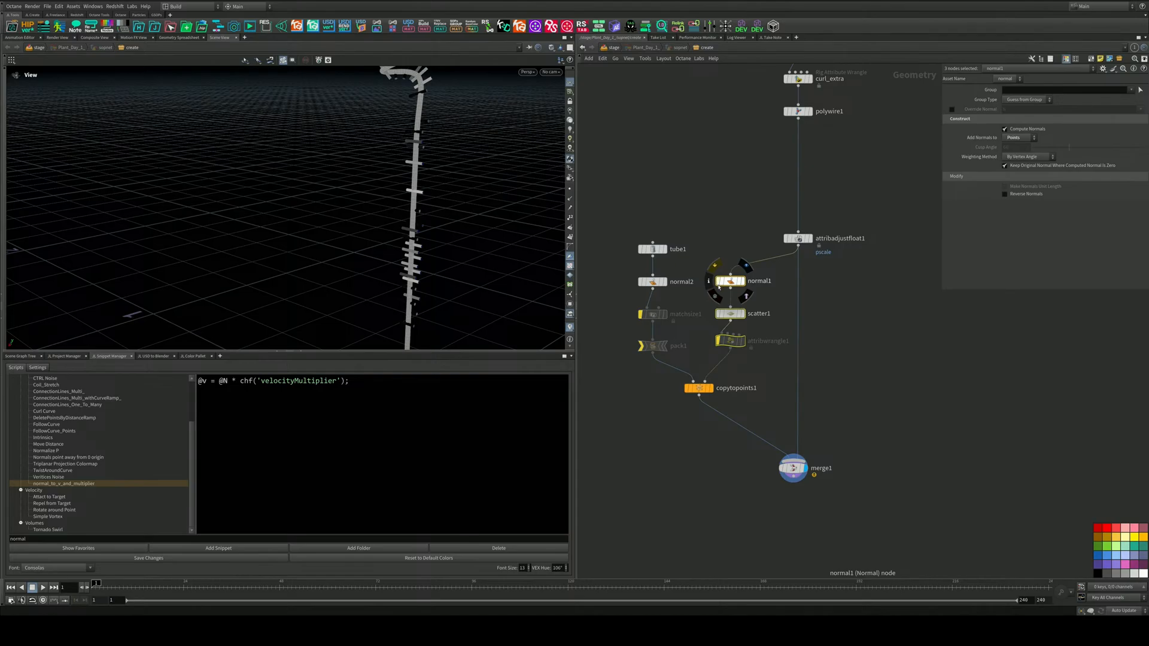
click(714, 388)
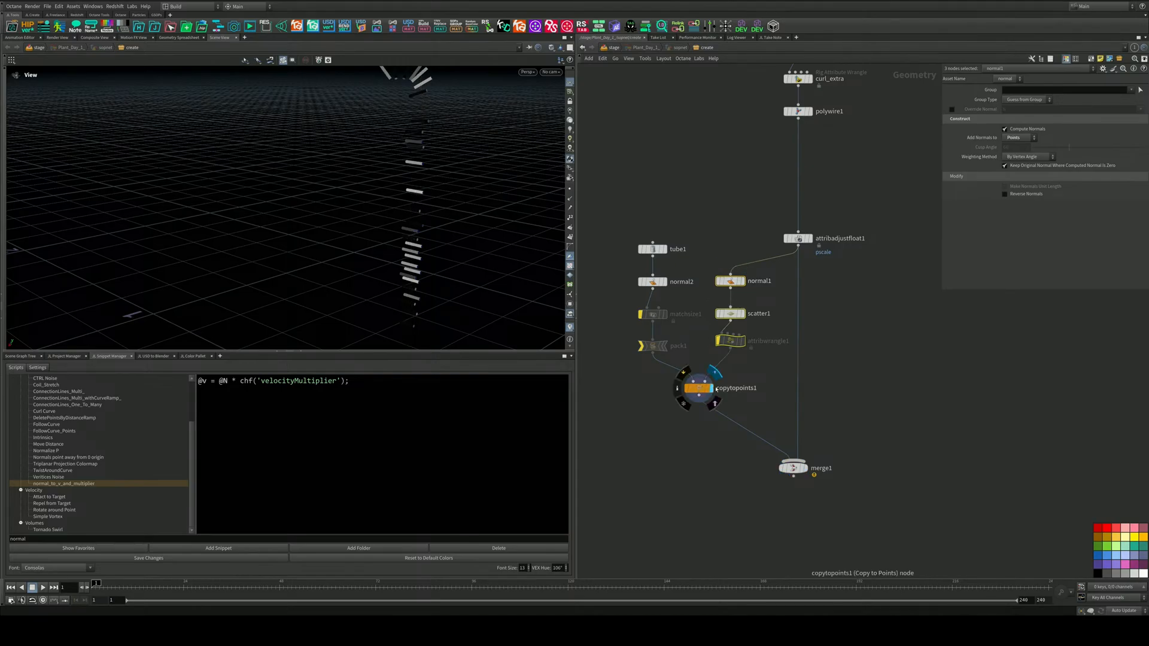
drag(746, 433, 666, 382)
middle_drag(668, 342, 722, 410)
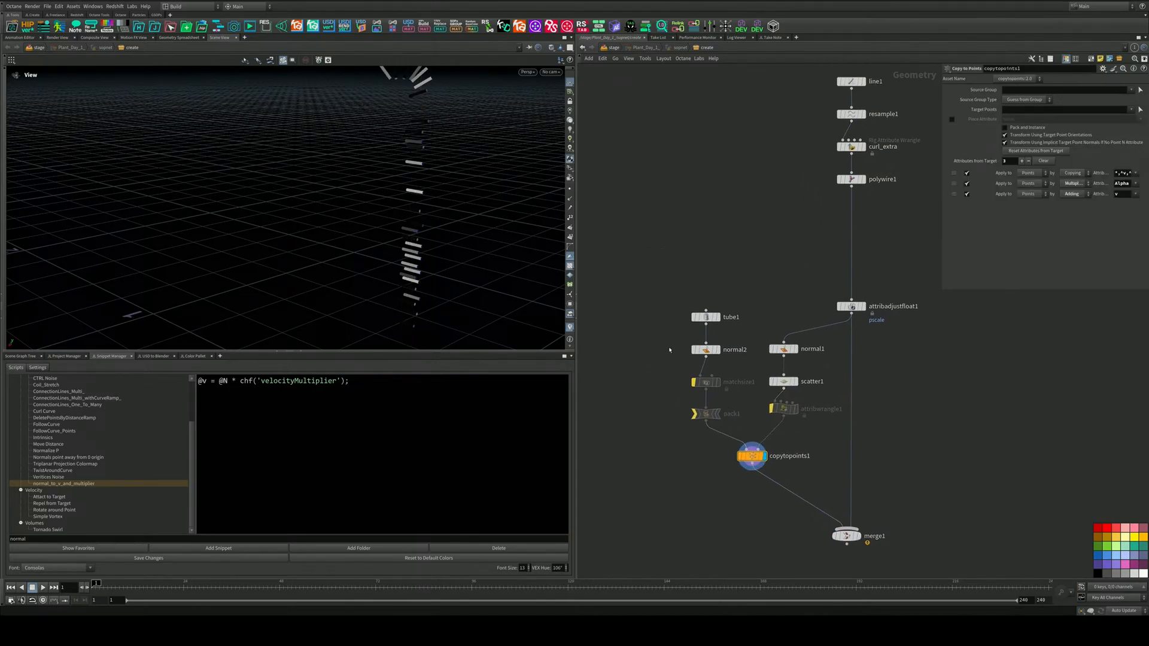
drag(657, 293, 662, 391)
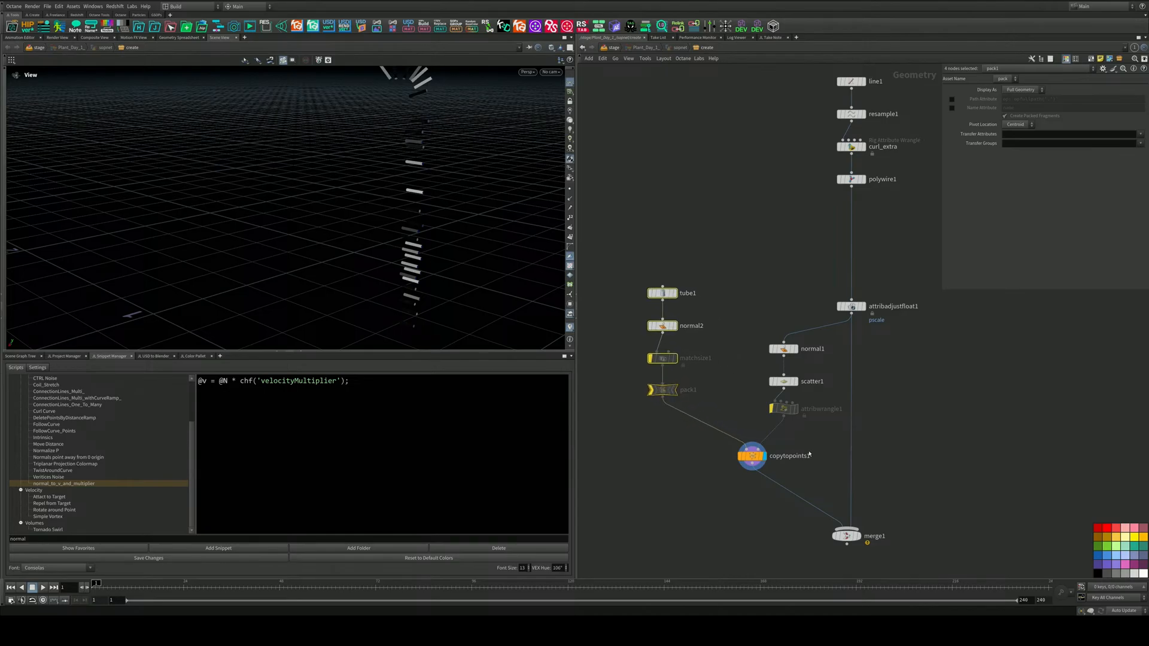
Delete copytopoints1, and display attribwrangle1 with its node moved slightly farther below scatter1
click(751, 457)
click(784, 409)
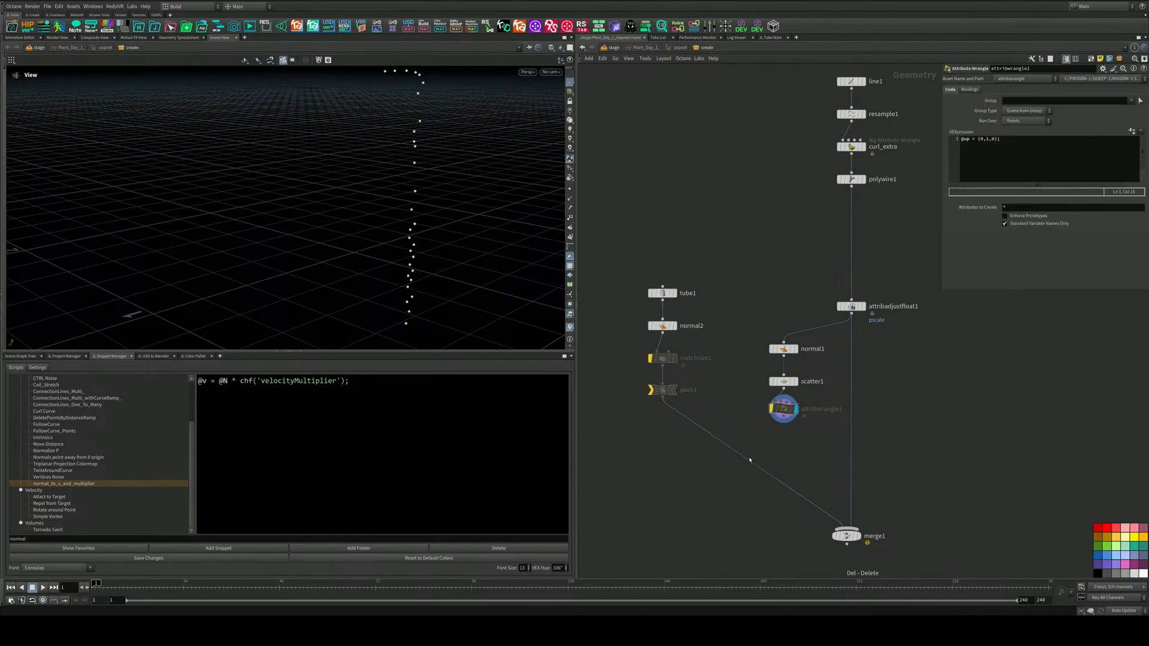
key(Tab)
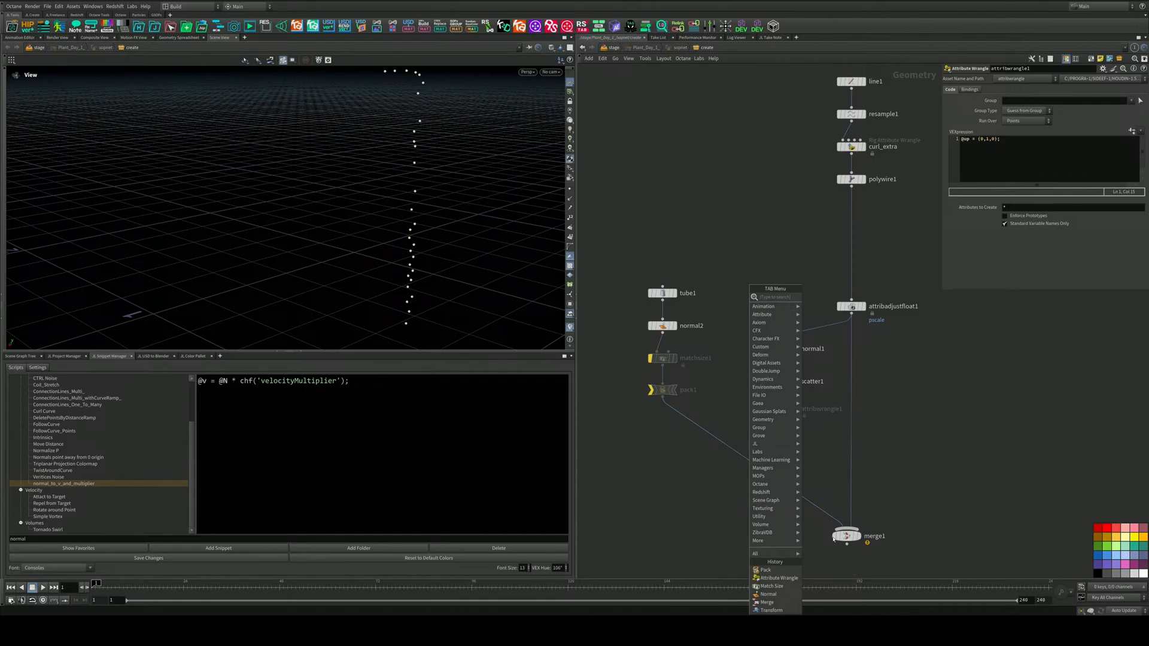
key(Escape)
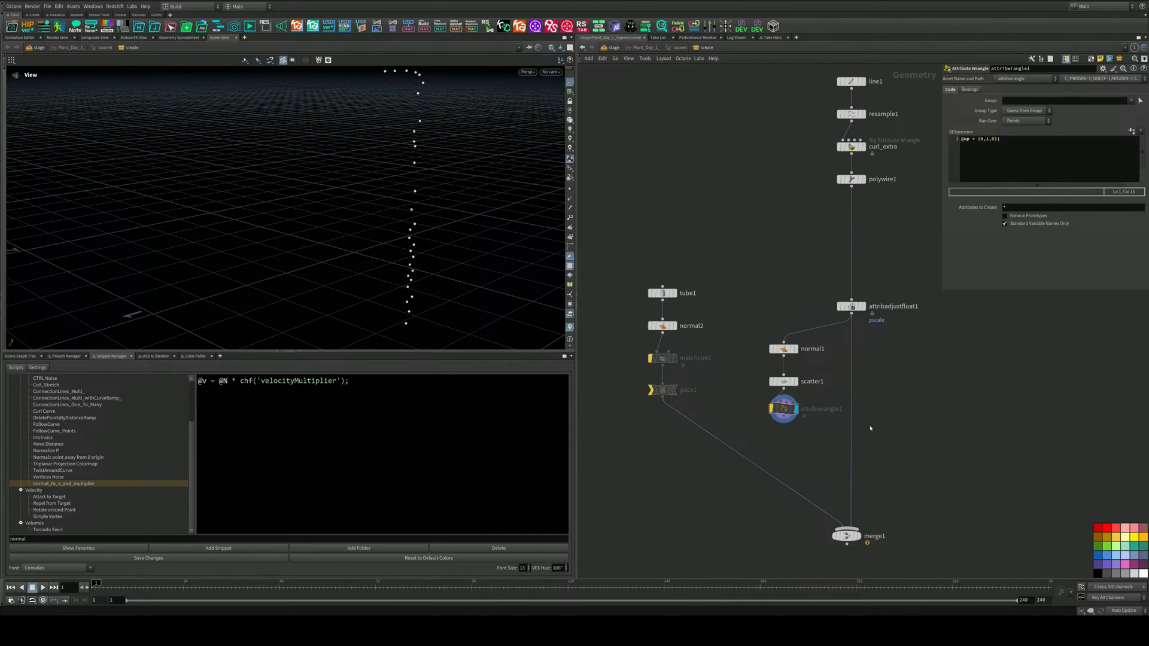
middle_drag(772, 425, 724, 364)
drag(725, 364, 724, 386)
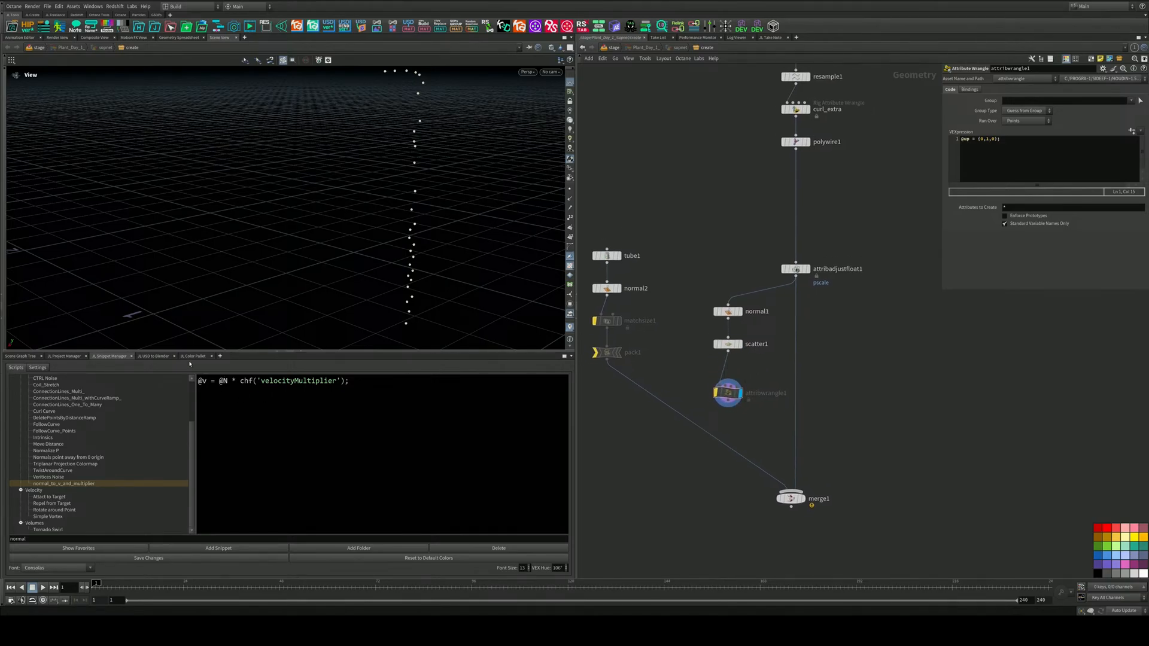
Examine the thorns along the stem in the reference photo on the color palette canvas
click(192, 356)
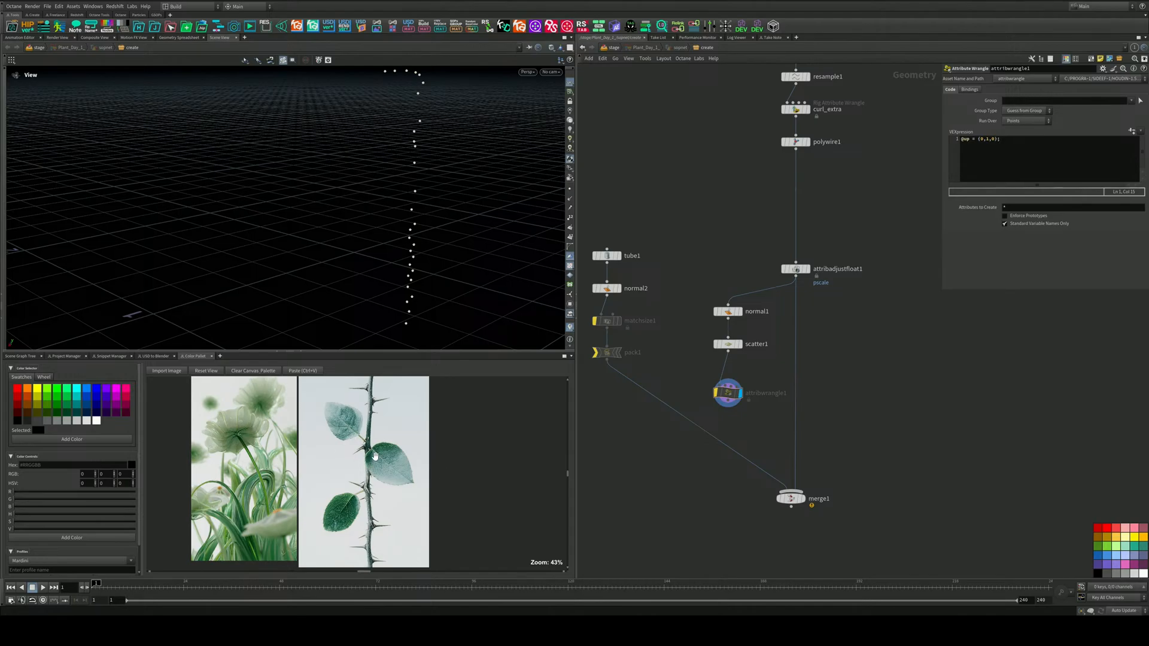
scroll(370, 452, up, 5)
scroll(371, 452, down, 1)
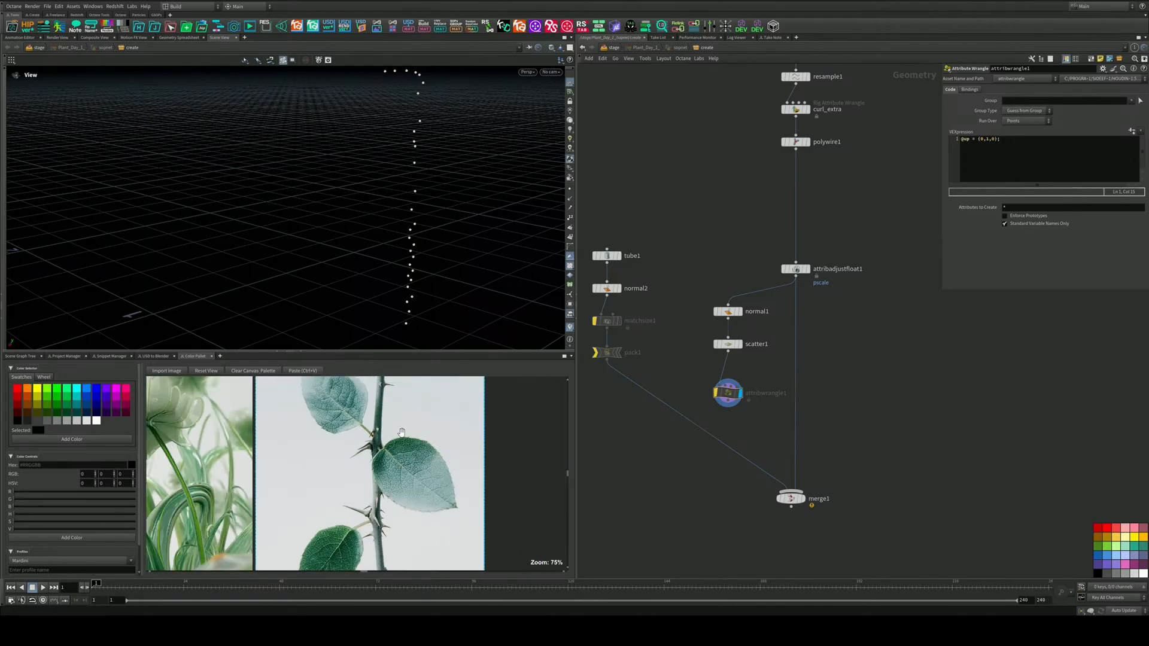
scroll(466, 515, down, 1)
middle_drag(473, 523, 488, 586)
middle_drag(509, 539, 461, 411)
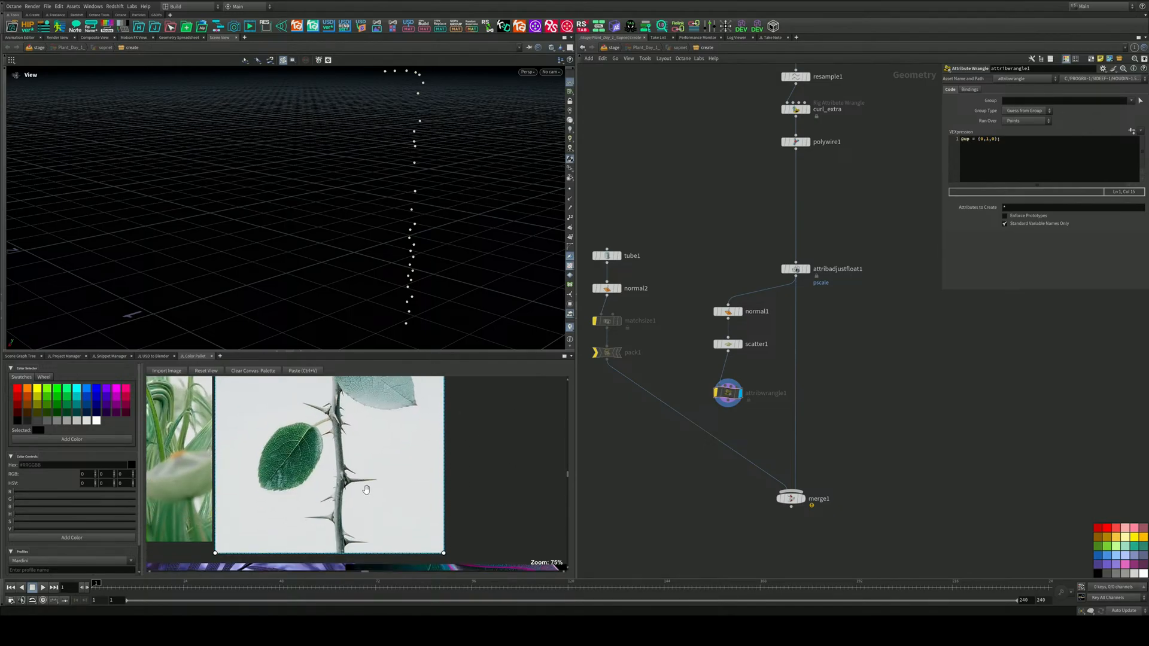
middle_drag(450, 515, 456, 449)
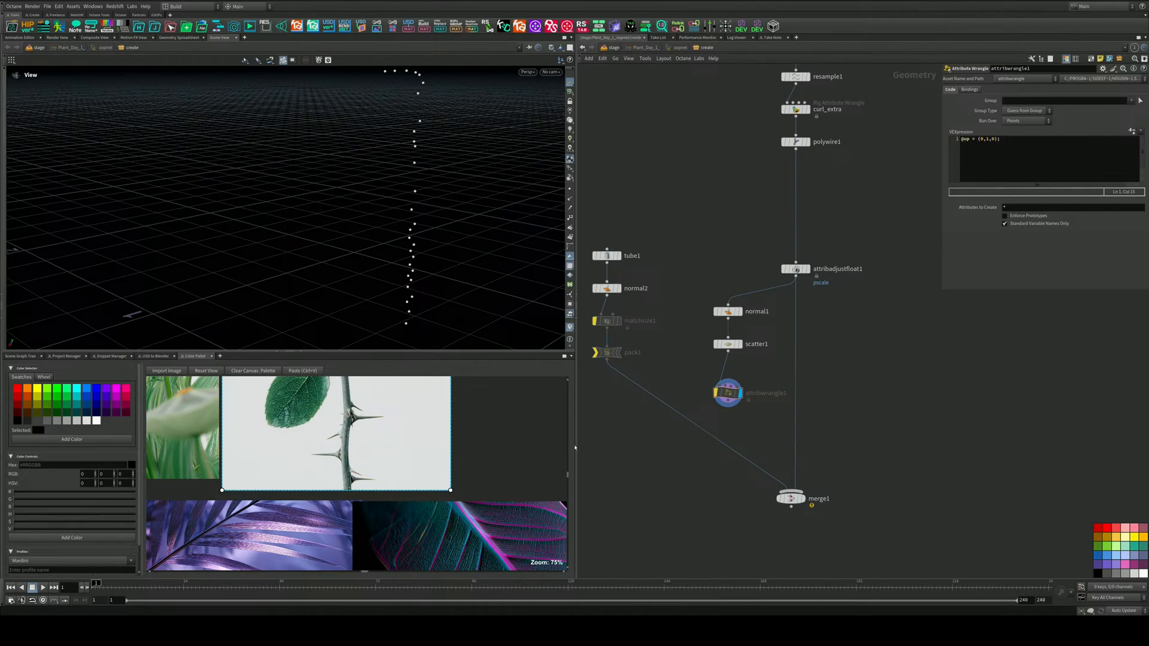
Collapse the reference image pane to enlarge the viewport, and display the output of merge1
middle_drag(772, 376, 782, 394)
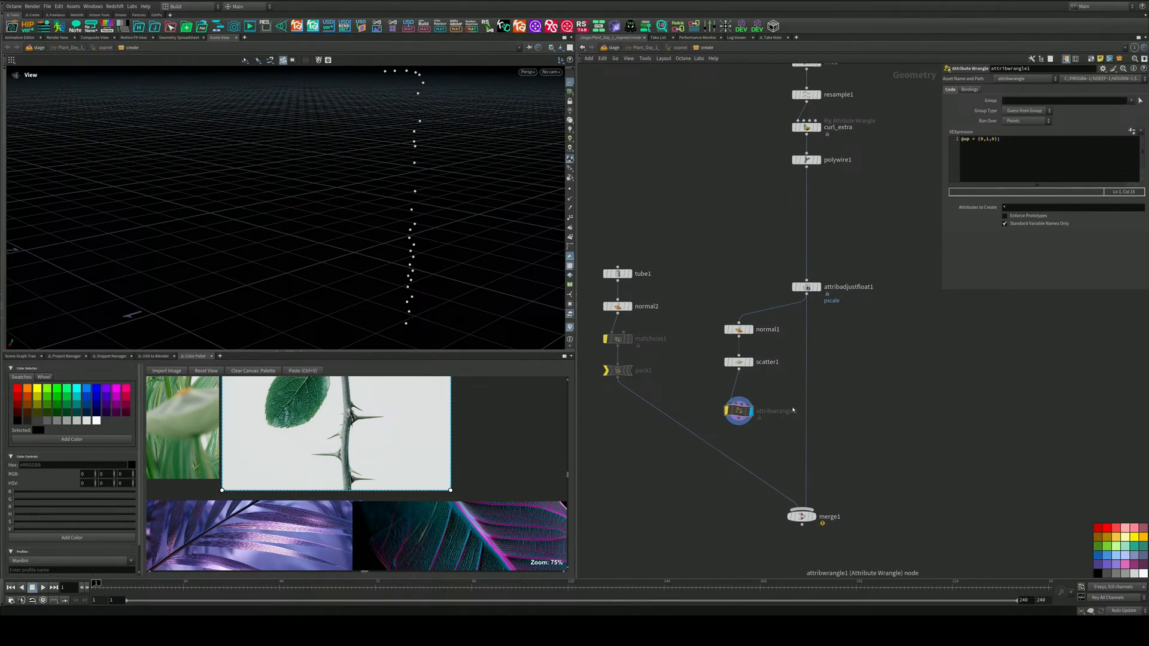
mouse_move(727, 411)
middle_drag(778, 353, 782, 377)
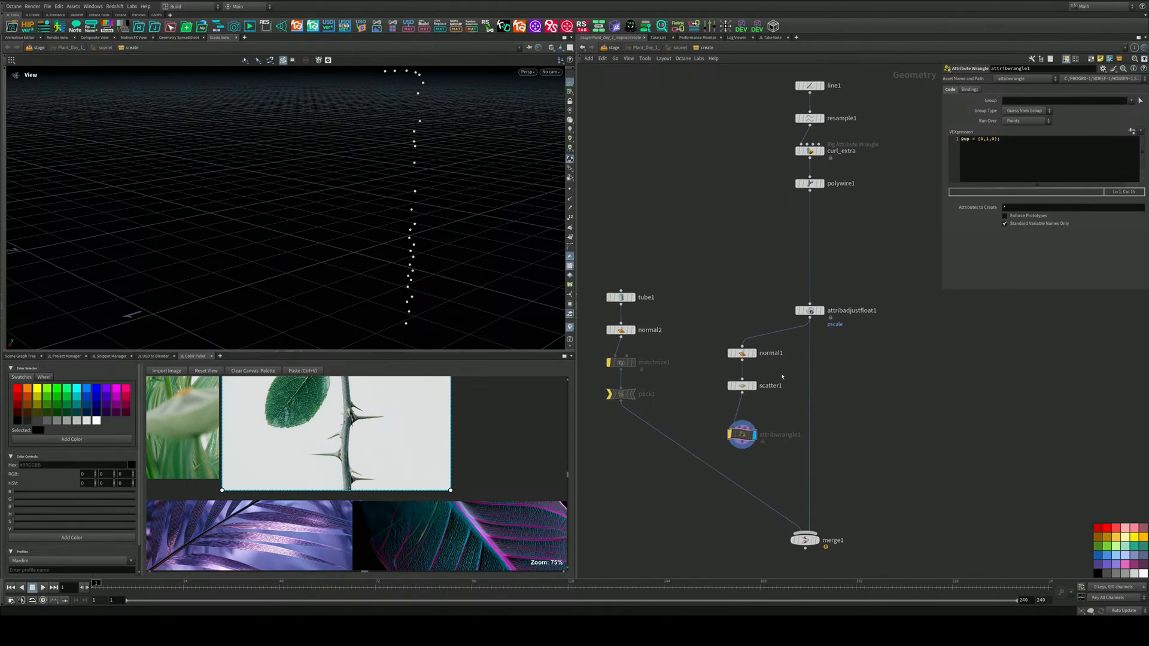
middle_drag(679, 344, 684, 360)
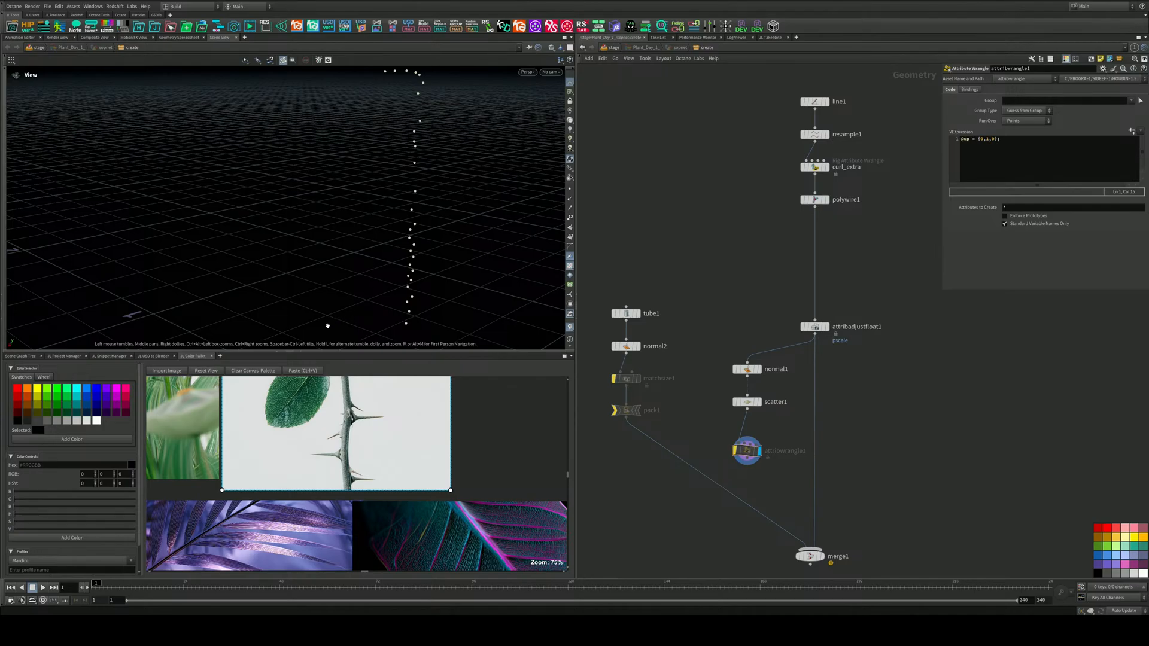
click(296, 353)
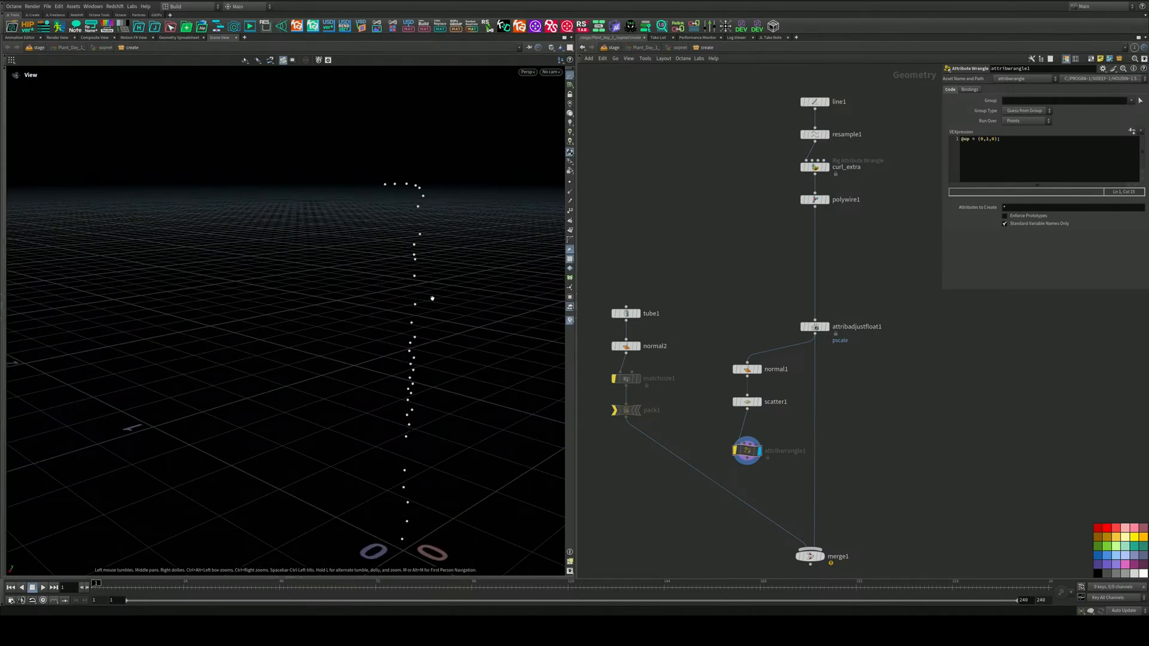
middle_drag(432, 298, 308, 259)
middle_drag(785, 359, 775, 269)
click(812, 464)
middle_drag(848, 418, 743, 412)
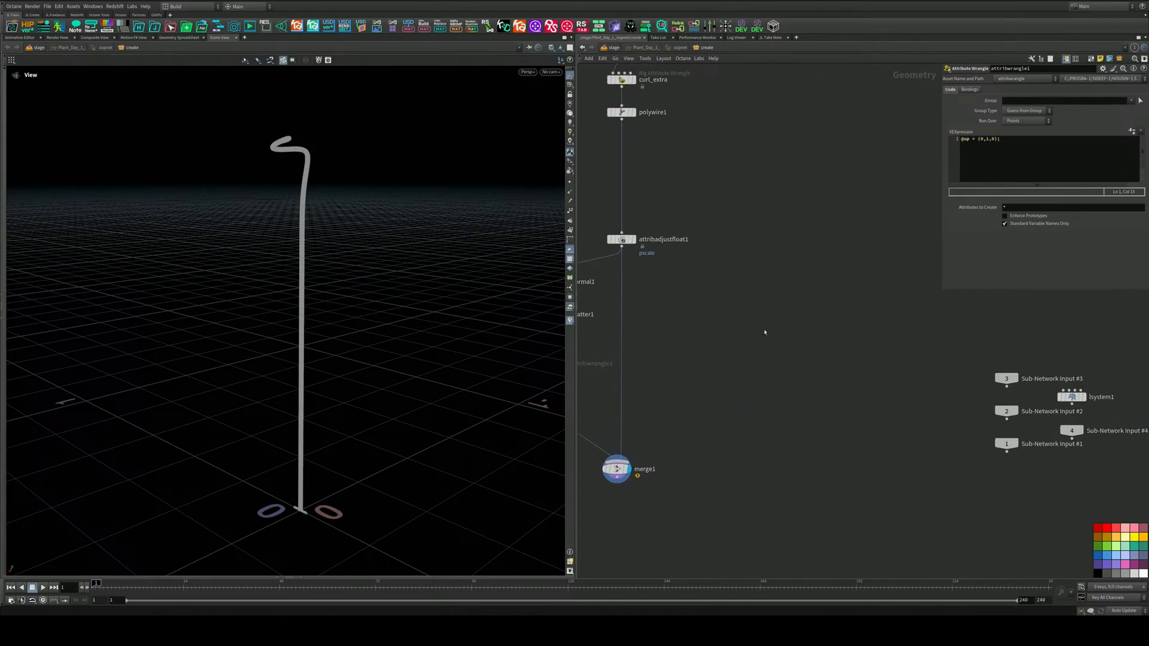
key(Tab)
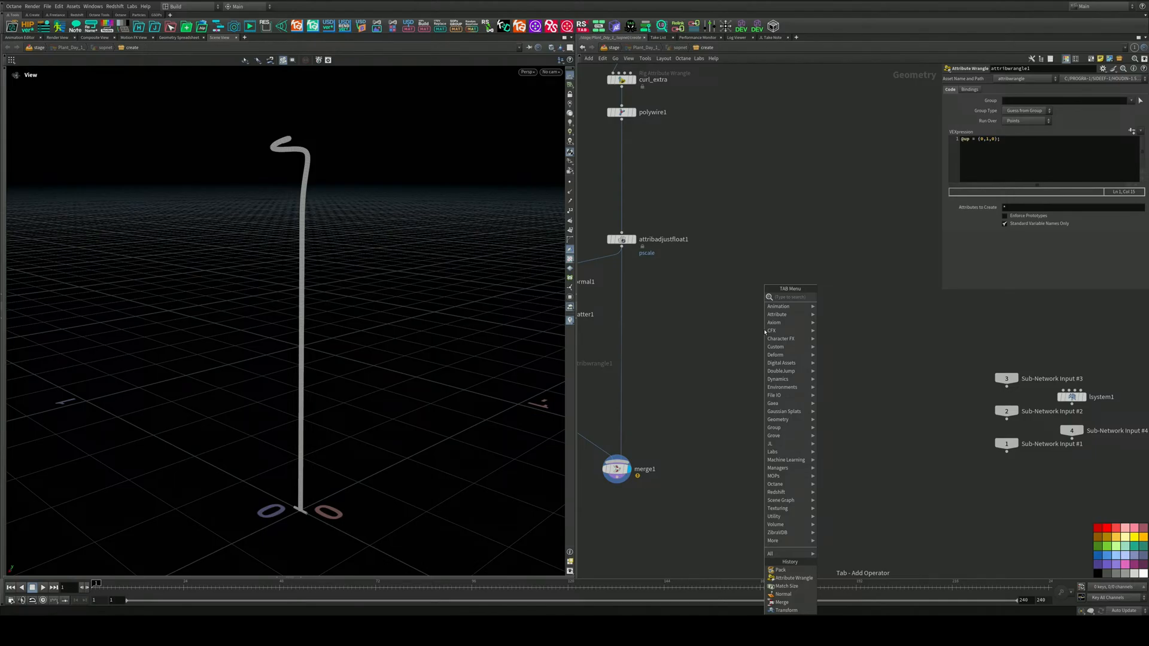
click(657, 338)
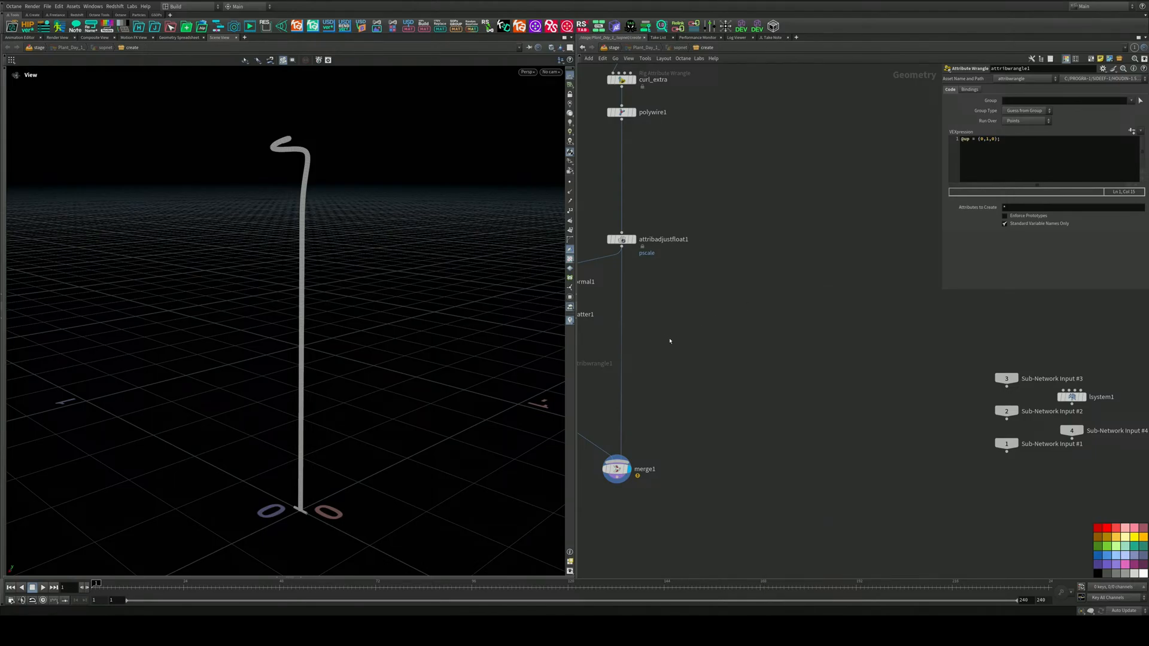
middle_drag(675, 347, 713, 321)
middle_drag(710, 368, 781, 358)
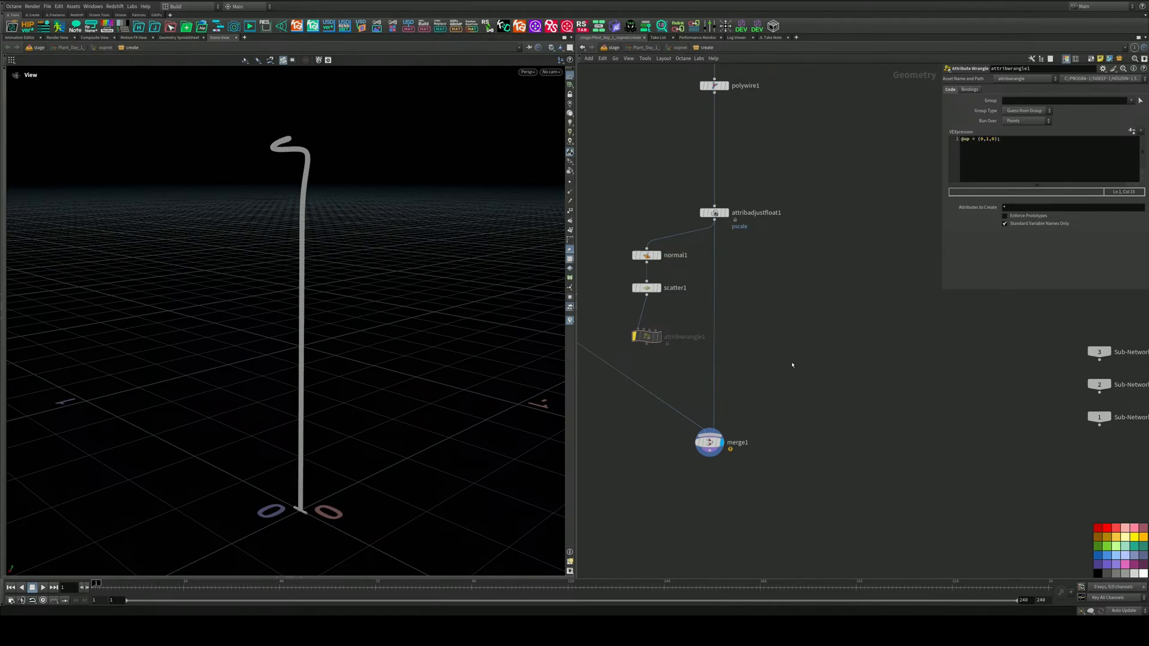
middle_drag(797, 343, 833, 310)
scroll(783, 341, up, 2)
scroll(784, 344, down, 1)
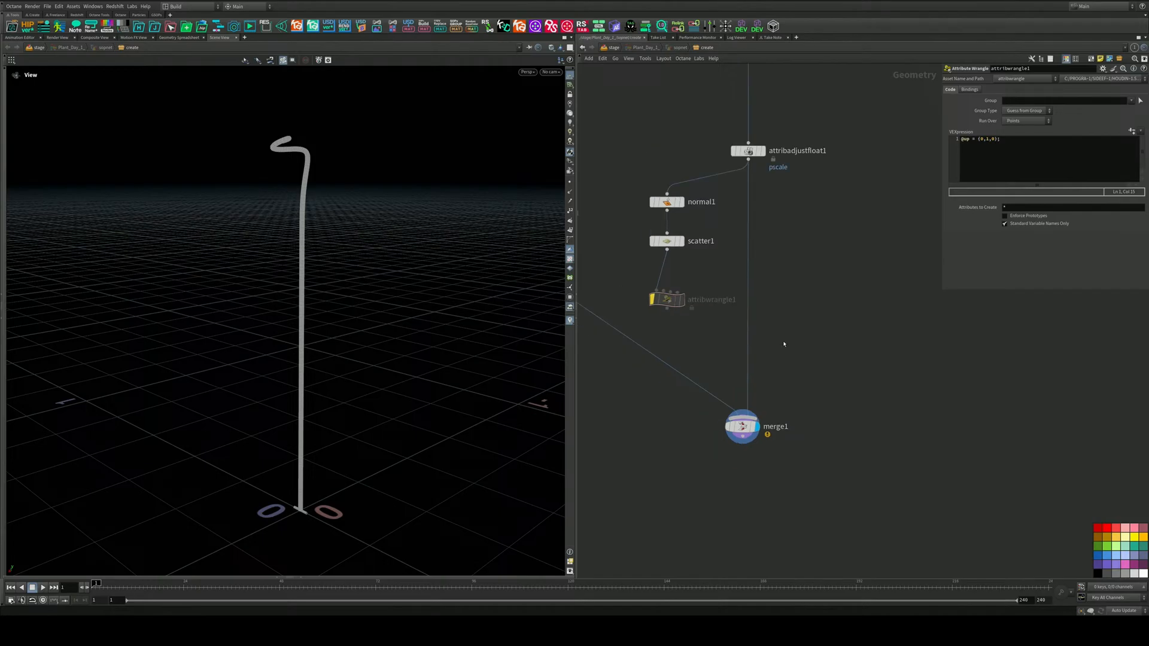
Delete the bypassed attribwrangle1, matchsize1 and pack1 nodes from the network
middle_drag(785, 344, 874, 330)
mouse_move(755, 287)
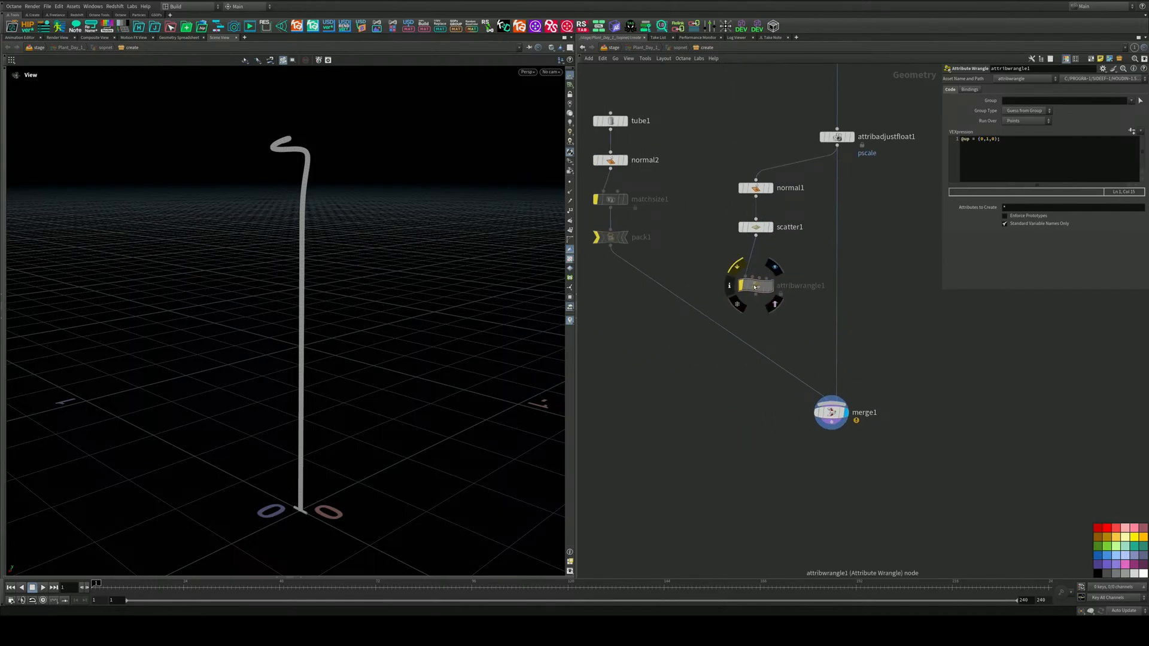
key(Delete)
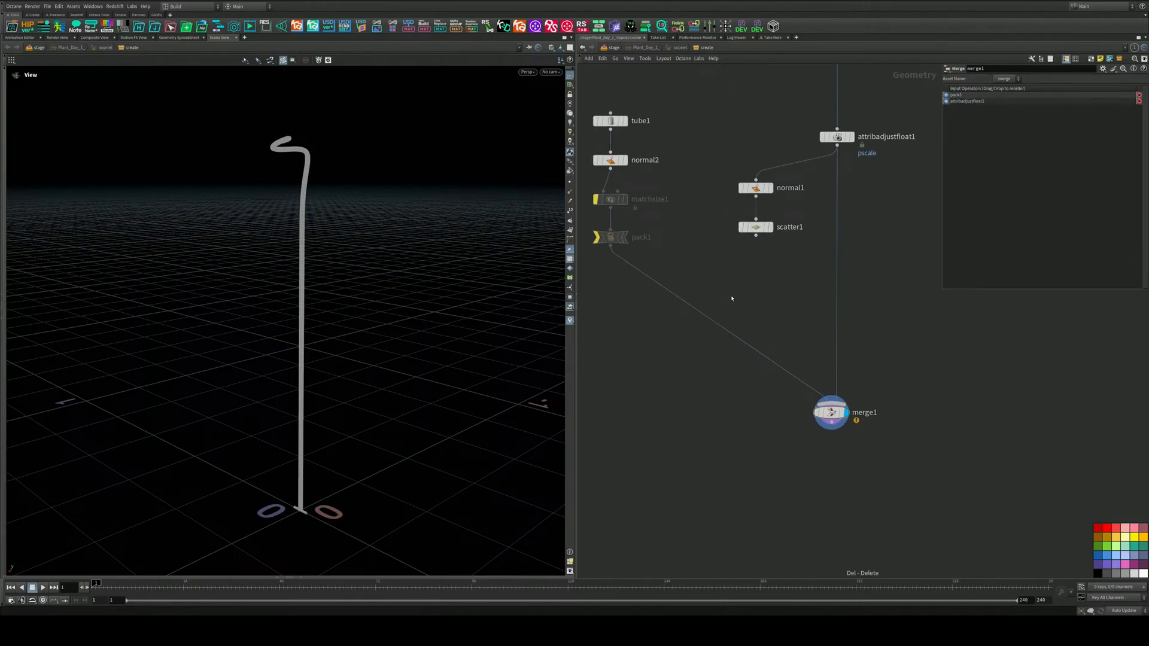
middle_drag(687, 205, 778, 228)
drag(757, 207, 654, 288)
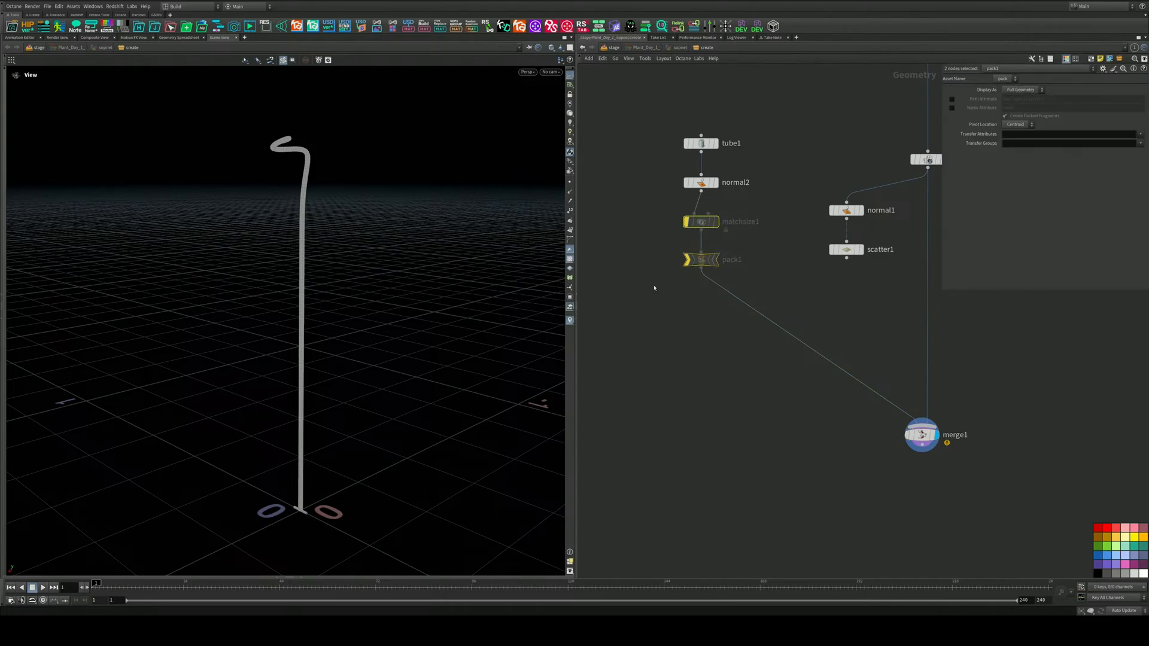
key(Delete)
Display the output of scatter1 with point normals shown in the viewport
middle_drag(713, 267, 617, 289)
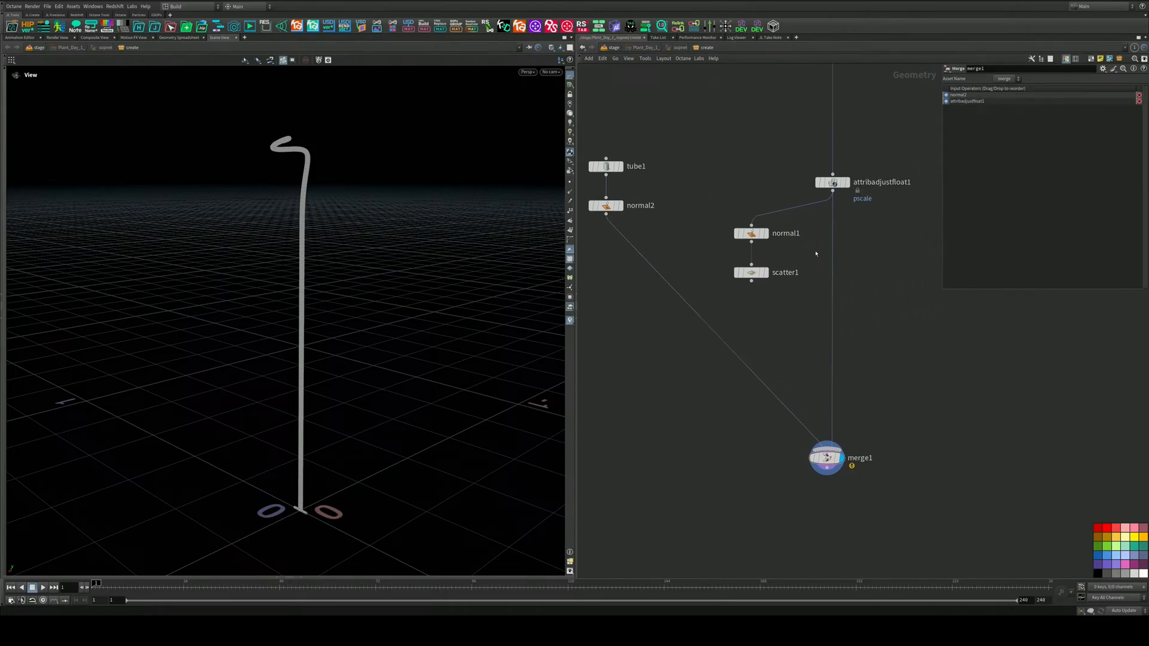
click(766, 273)
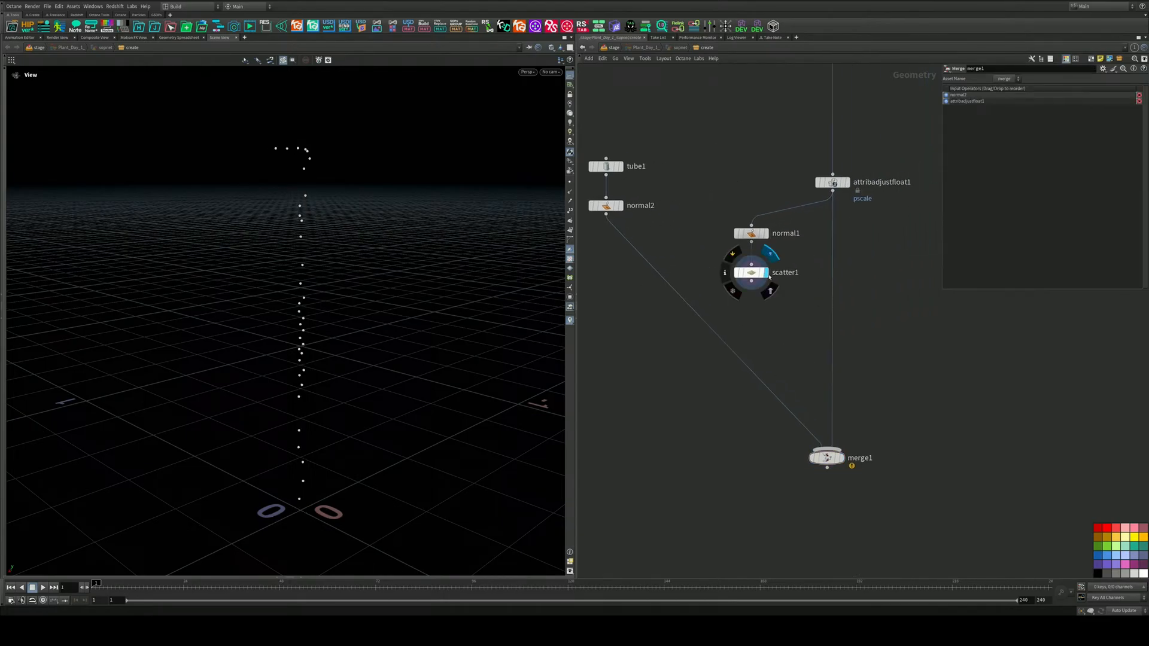
click(570, 191)
mouse_move(336, 213)
mouse_down()
mouse_move(377, 219)
mouse_move(380, 252)
mouse_move(239, 153)
mouse_move(205, 174)
mouse_move(423, 222)
mouse_move(344, 228)
mouse_move(367, 192)
mouse_move(282, 221)
mouse_move(346, 224)
mouse_up()
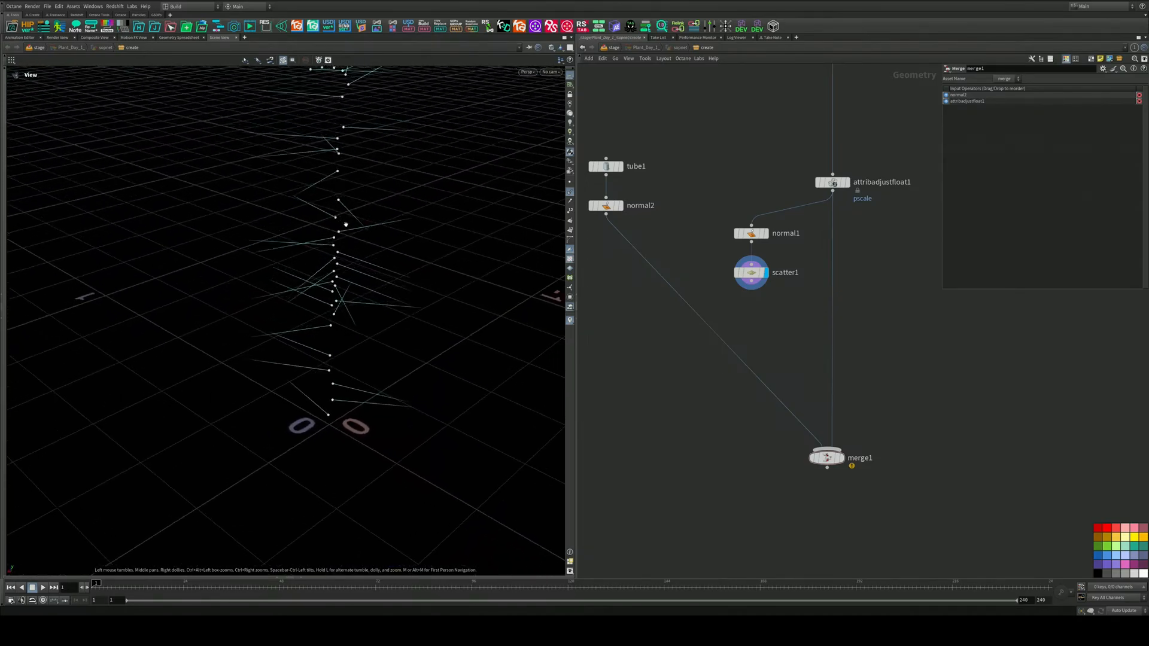
Add a Copy to Points node below normal2 that uses scatter1's points as its target points
middle_drag(751, 316, 791, 305)
key(Tab)
text(c)
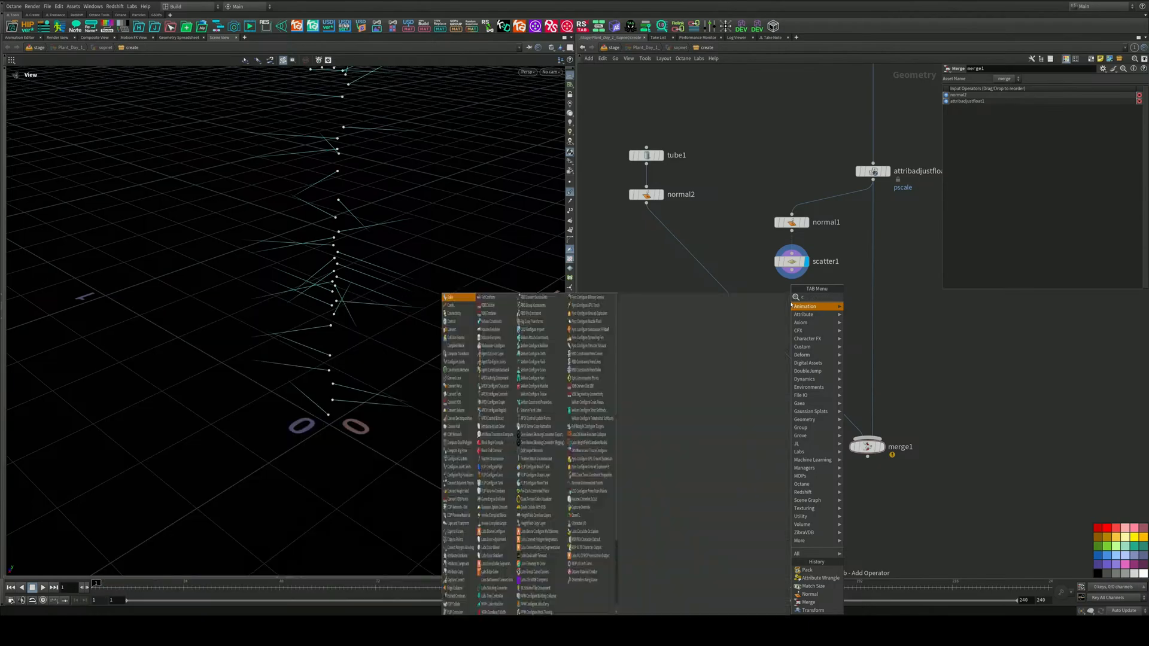
text(o)
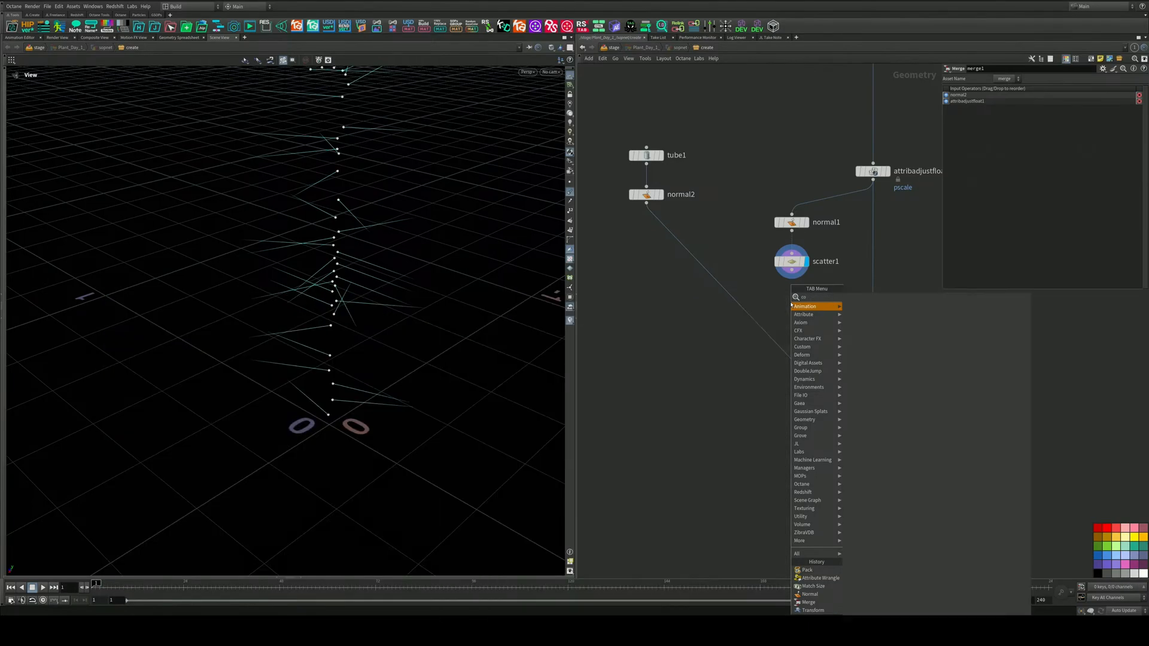
text(py to)
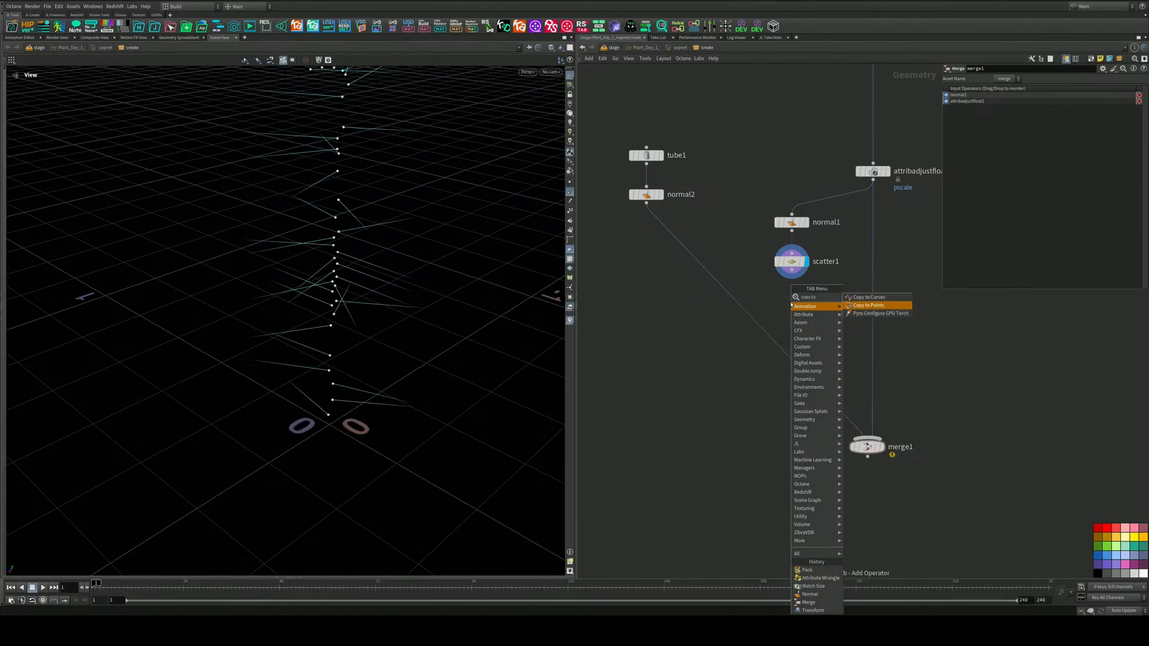
key(Return)
click(664, 369)
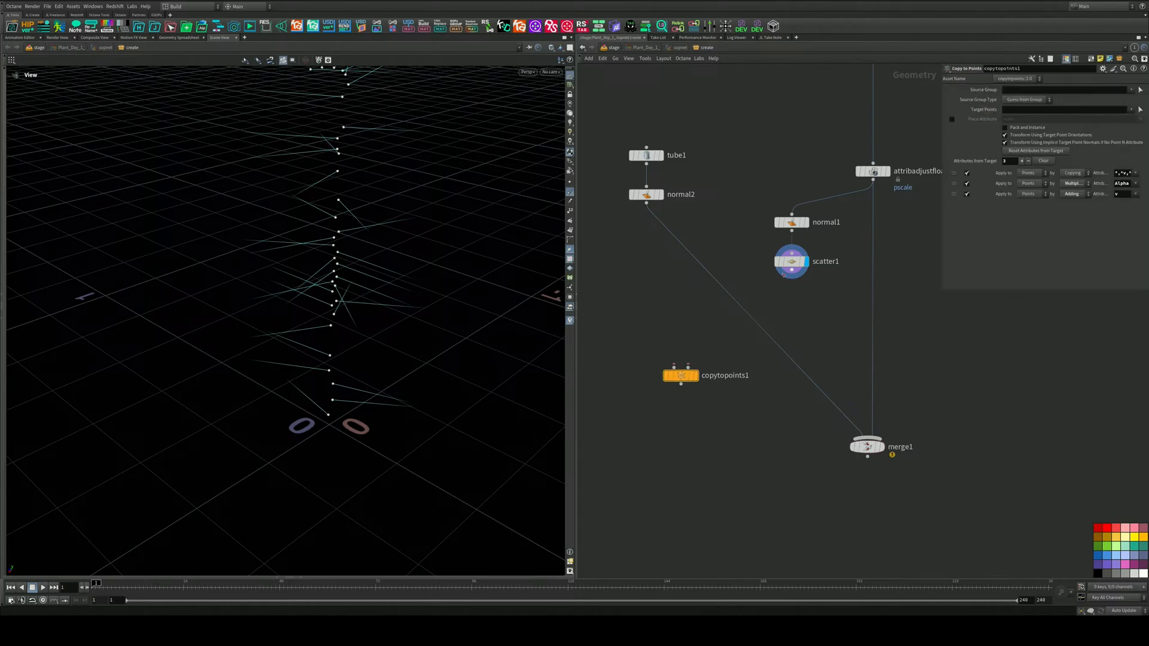
middle_drag(620, 313, 695, 309)
Add a Line node, connect it as the source geometry of copytopoints1, and display the output of copytopoints1
key(Tab)
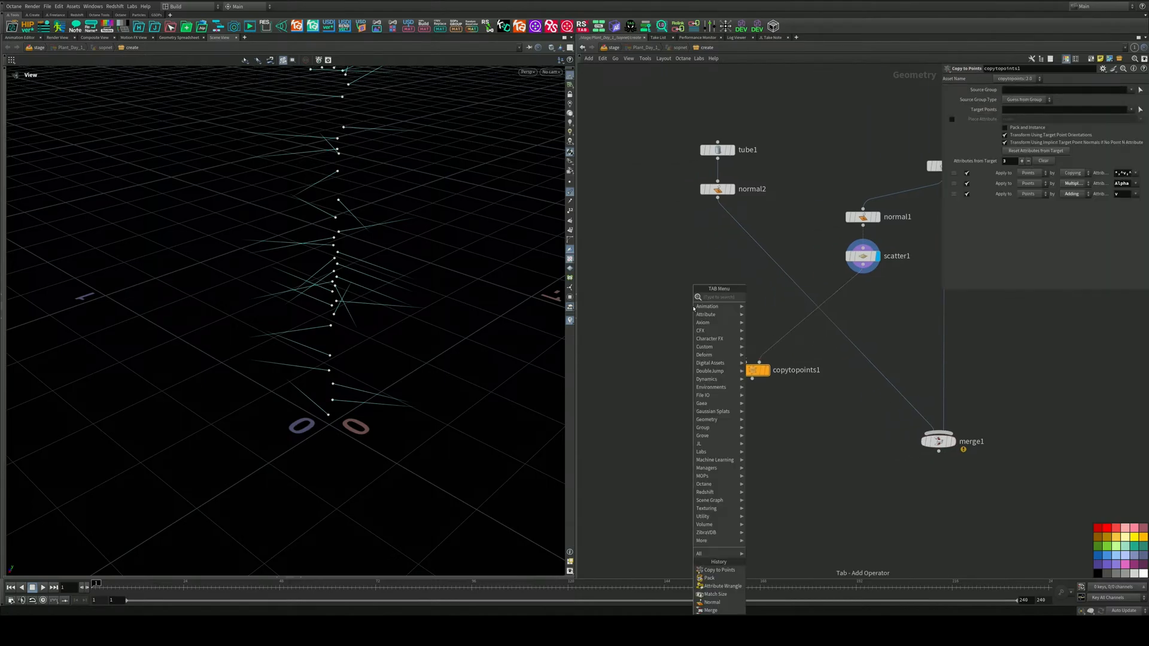
text(grid)
key(Return)
click(695, 329)
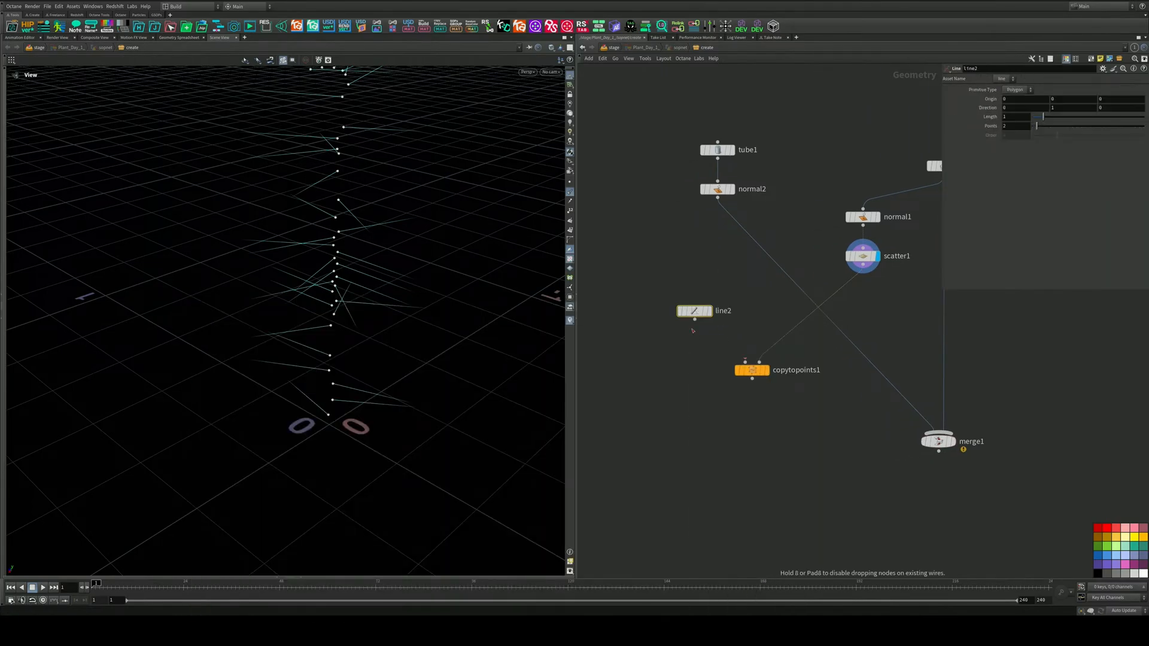
drag(694, 320, 745, 362)
double_click(773, 370)
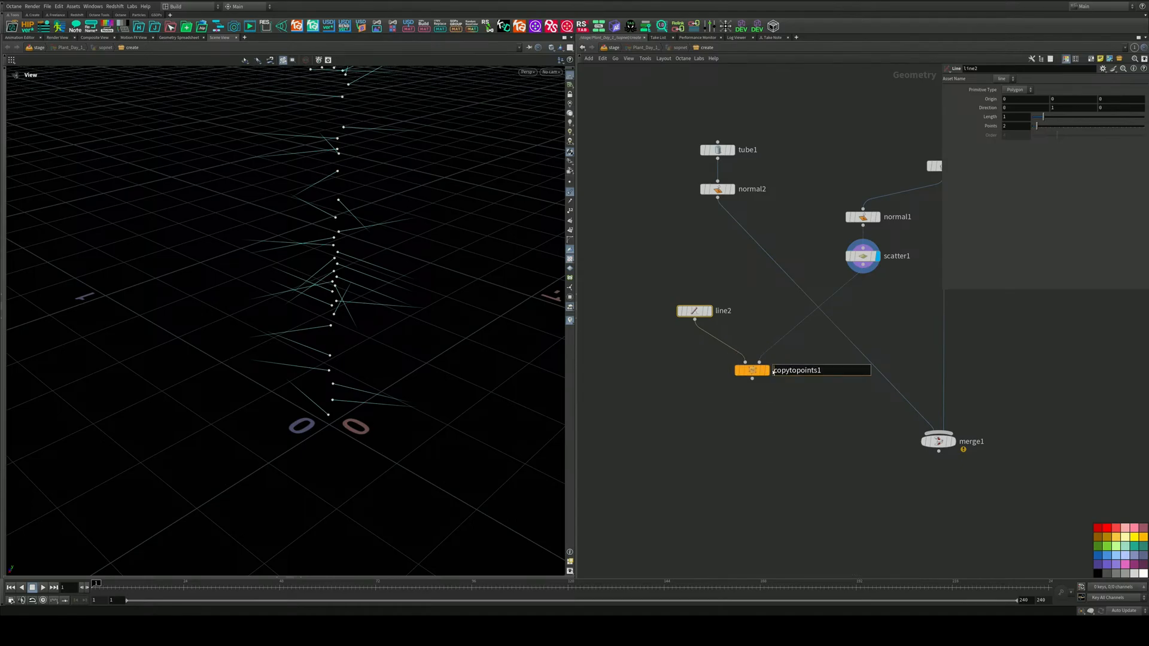
key(Return)
click(768, 371)
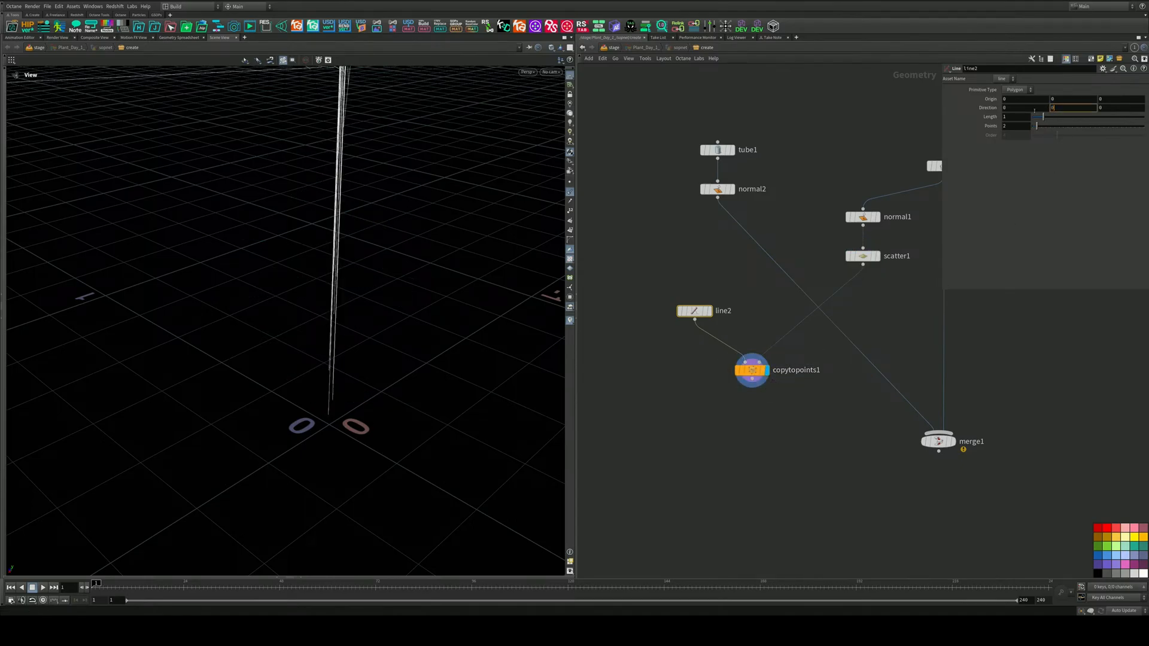
Set line2's direction to 1 along X and its length to 0.11
drag(1017, 109, 971, 105)
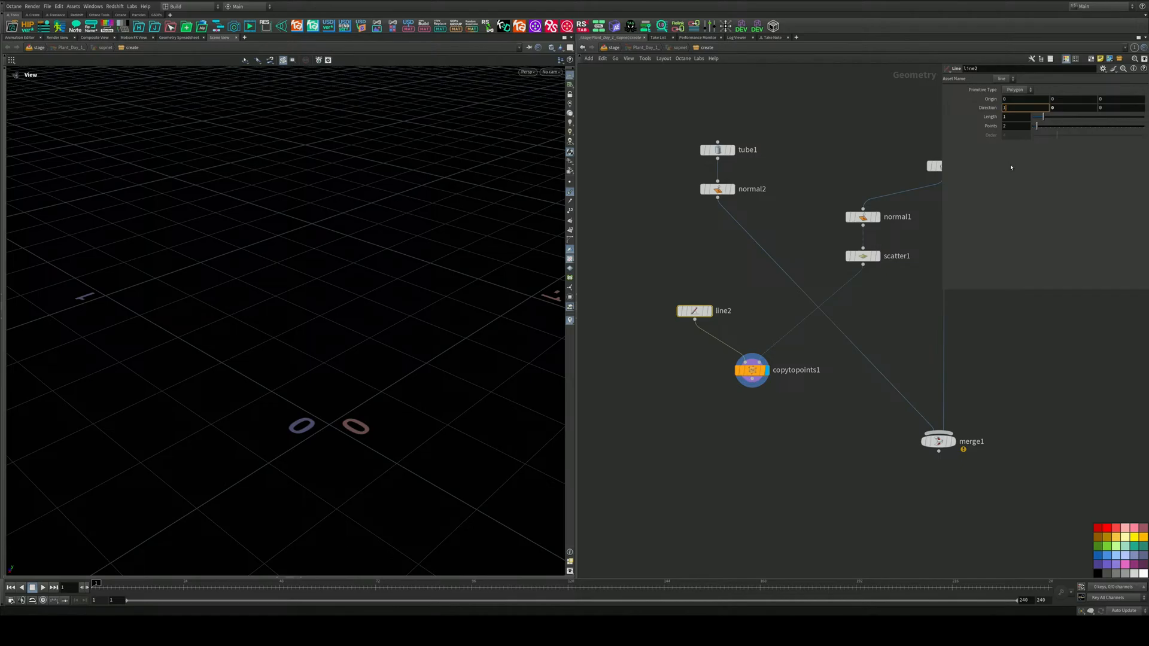
key(Return)
drag(191, 245, 333, 264)
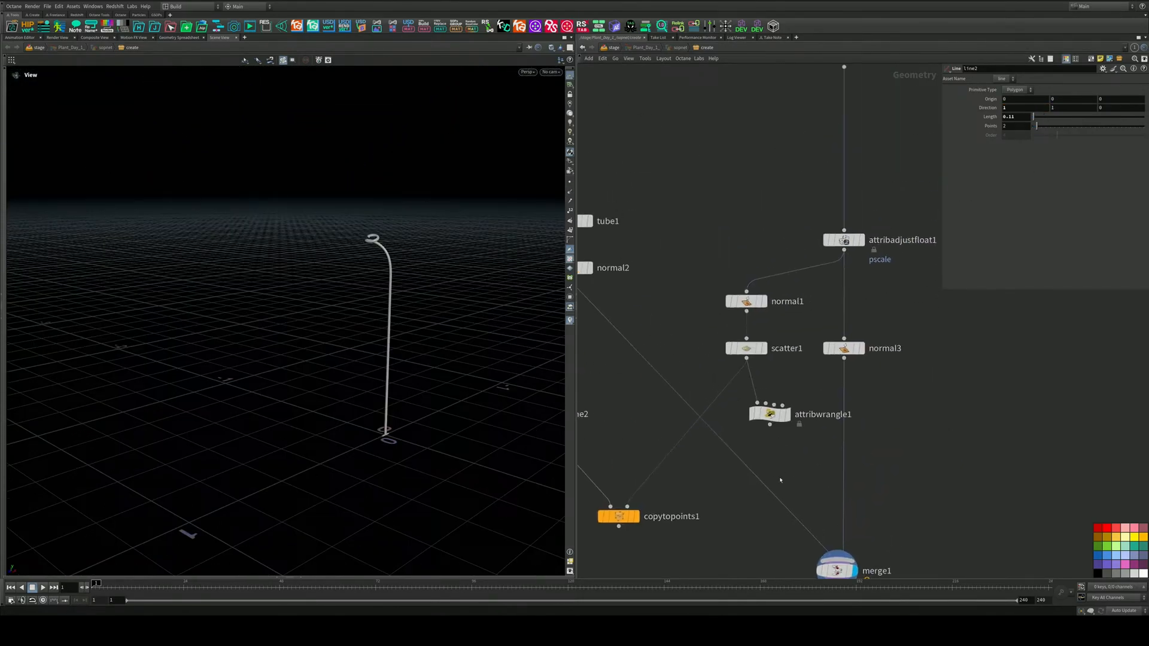
On the curl_extra wrangle, set Wx to 0, Curl Start to 0.417 and Feather to 0.51
scroll(835, 269, up, 5)
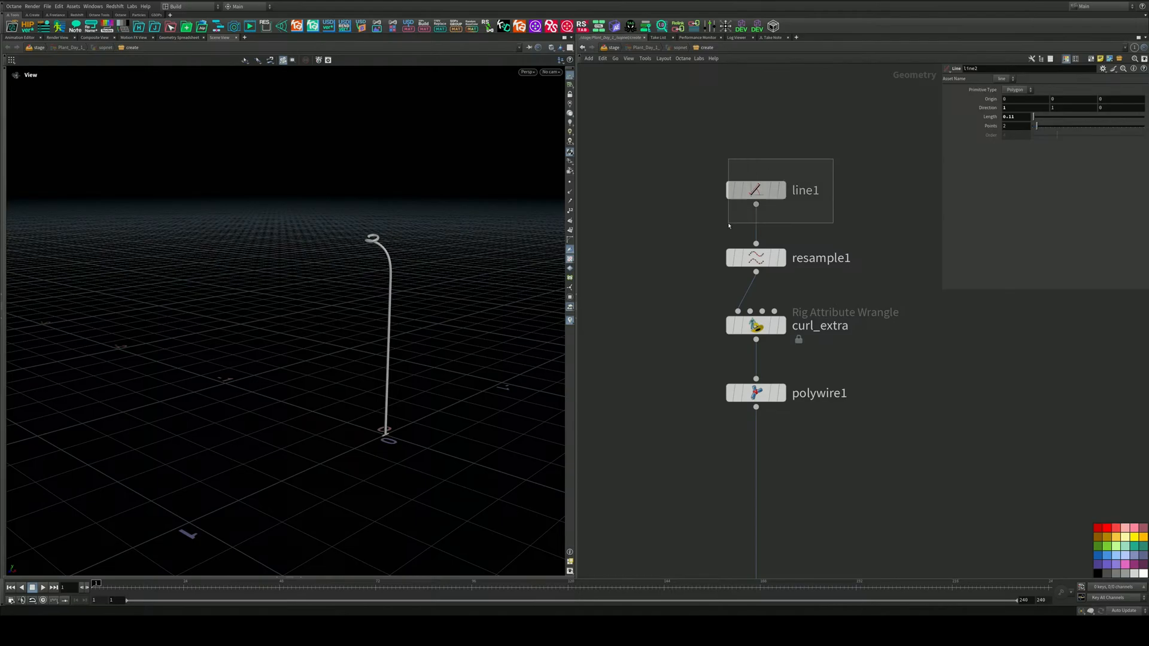
click(756, 325)
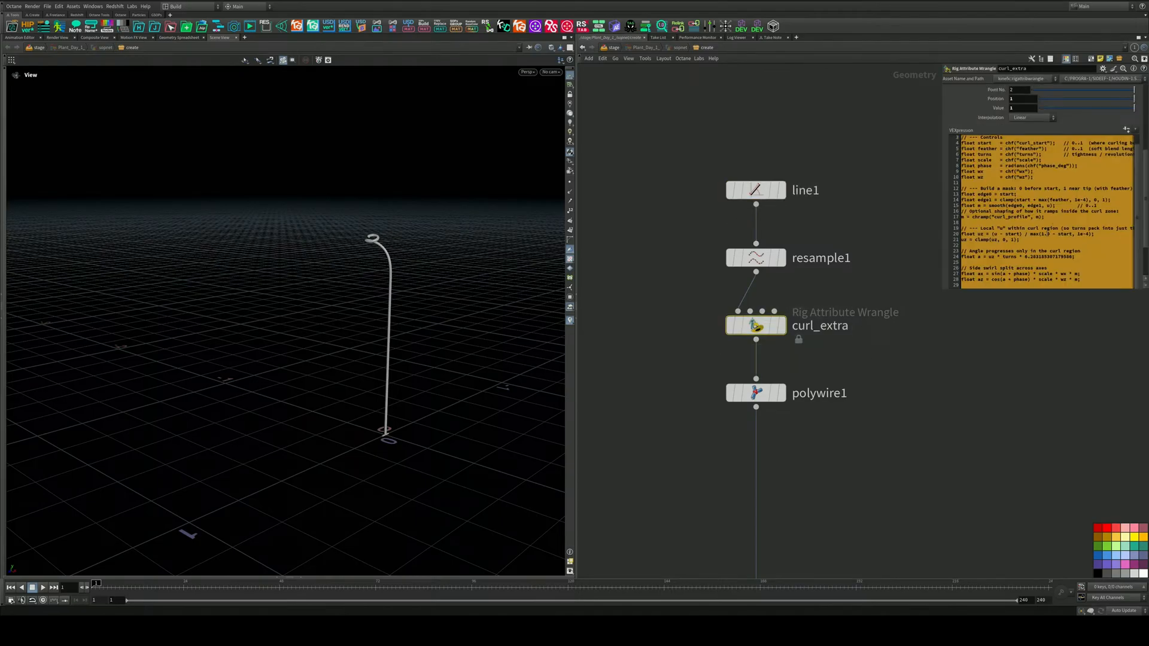
scroll(1145, 153, up, 5)
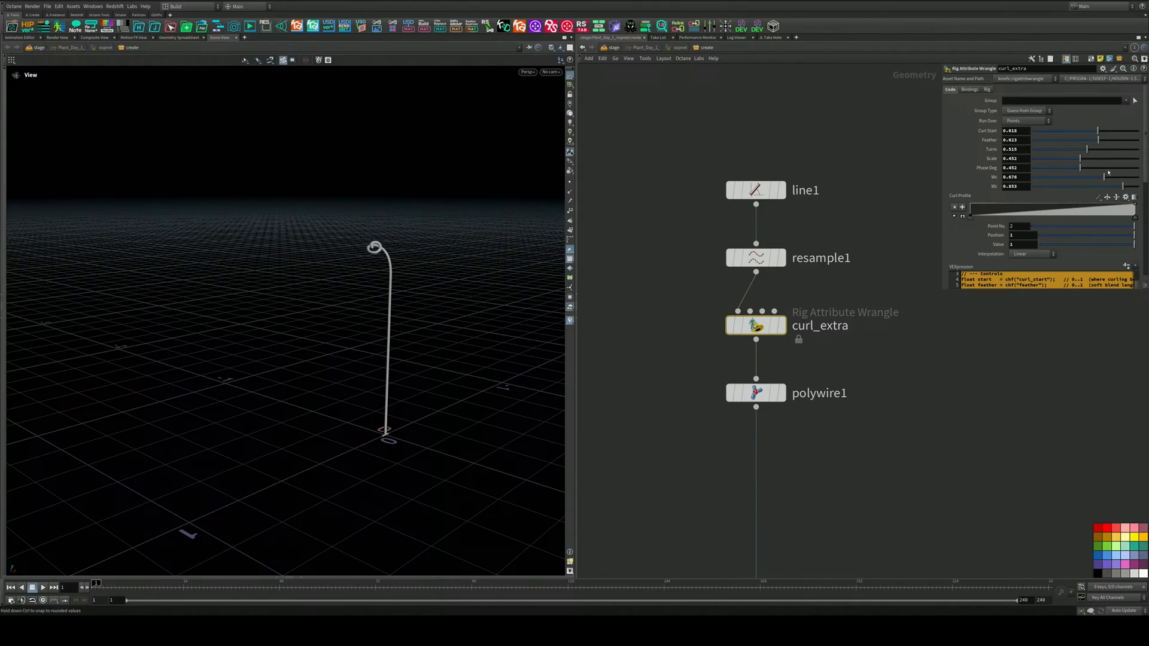
drag(390, 229, 457, 221)
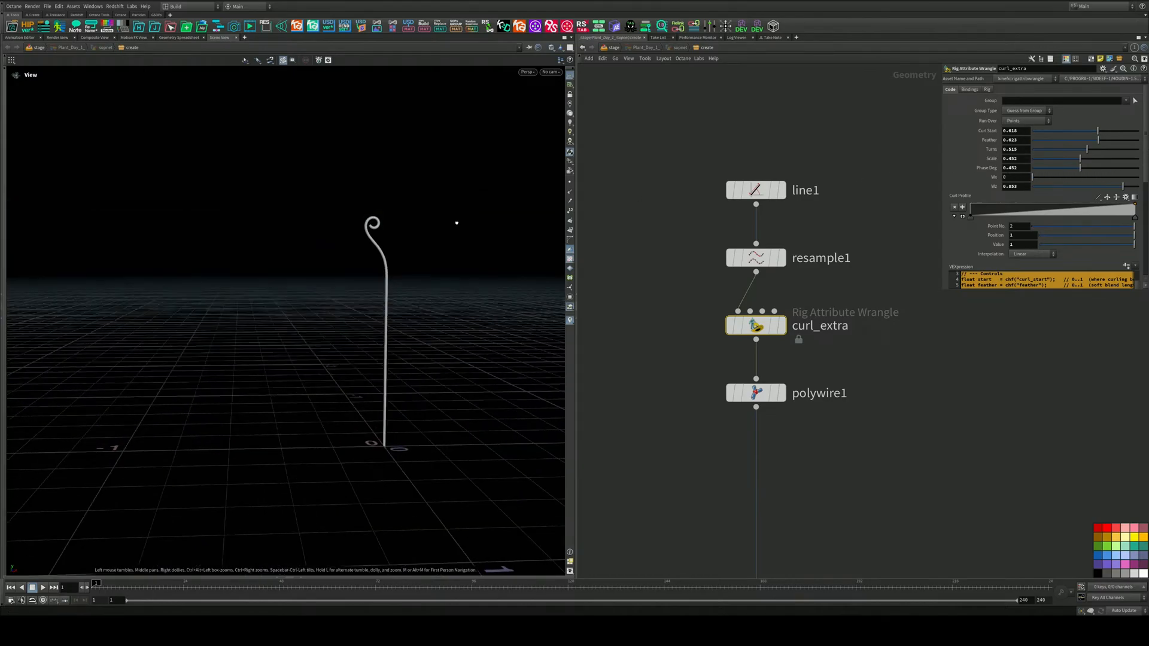
right_drag(457, 221, 559, 203)
middle_drag(359, 232, 290, 228)
right_drag(290, 228, 377, 214)
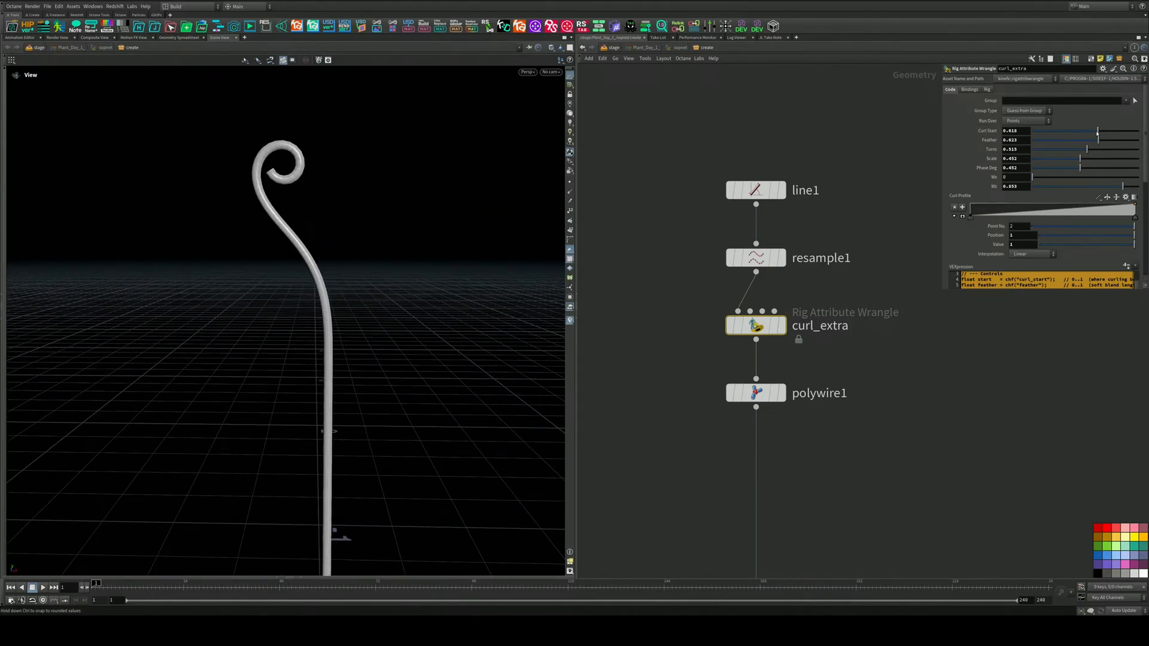
mouse_move(1098, 133)
mouse_down()
mouse_move(1065, 132)
mouse_move(1087, 140)
mouse_up()
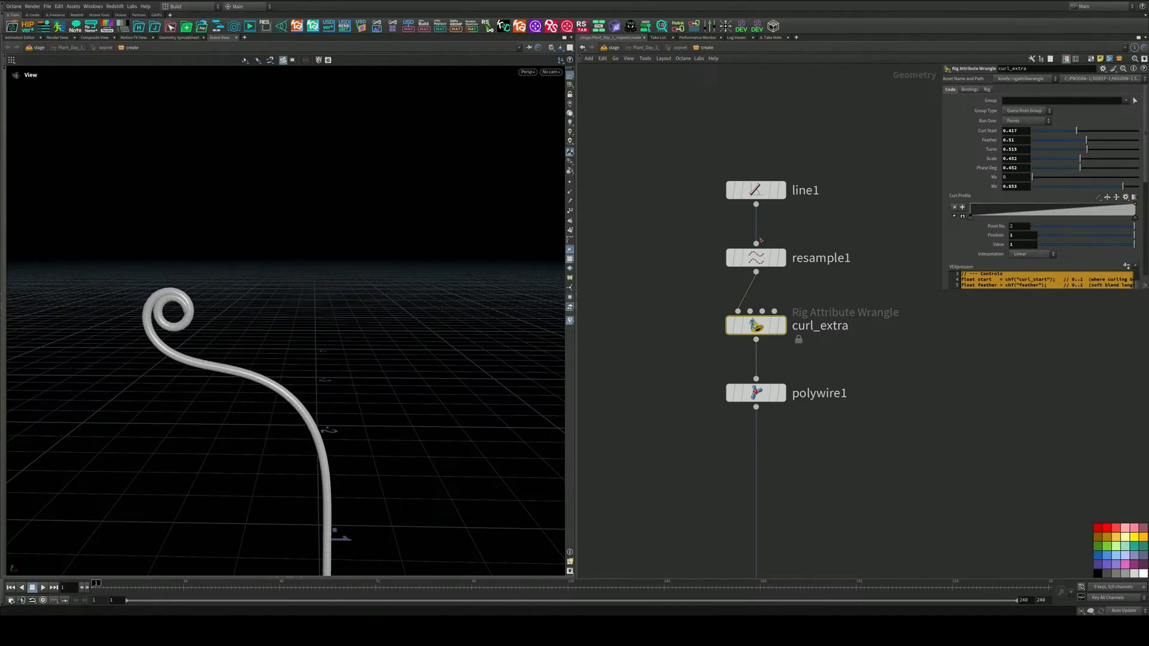
Reshape the curl at the stem's tip by setting curl_extra's Turns to 0.468, Phase Deg to 0.442 and Wx to 0.507
middle_drag(389, 295, 392, 210)
right_drag(393, 210, 264, 293)
middle_drag(363, 279, 365, 188)
right_drag(364, 187, 351, 213)
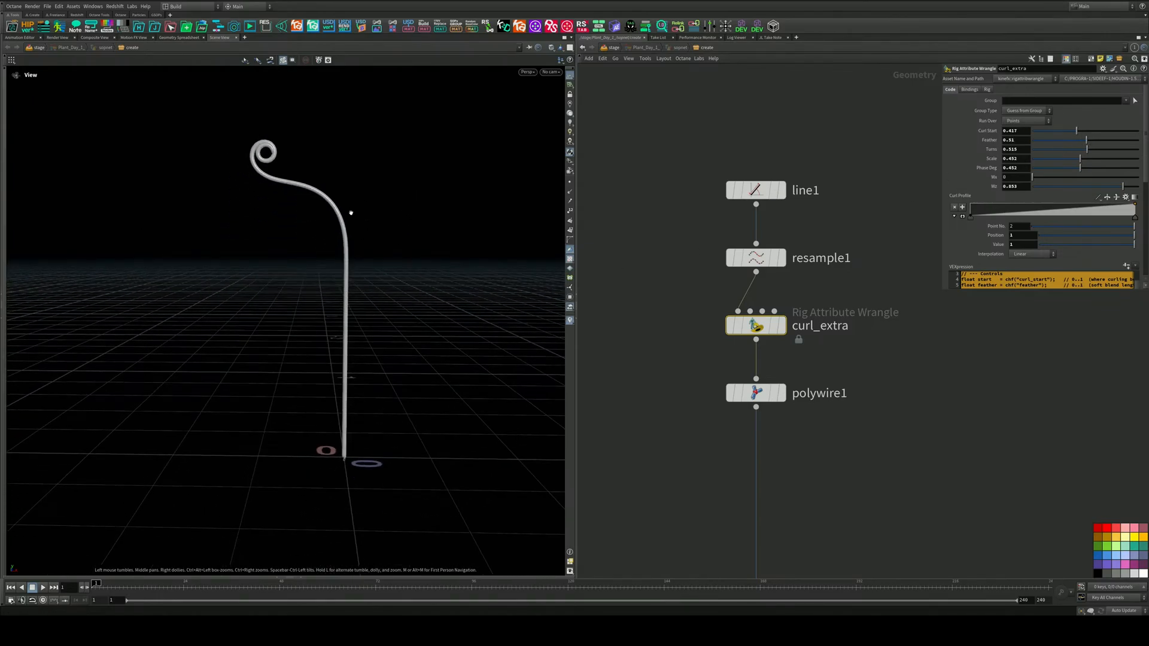
drag(1087, 150, 1082, 150)
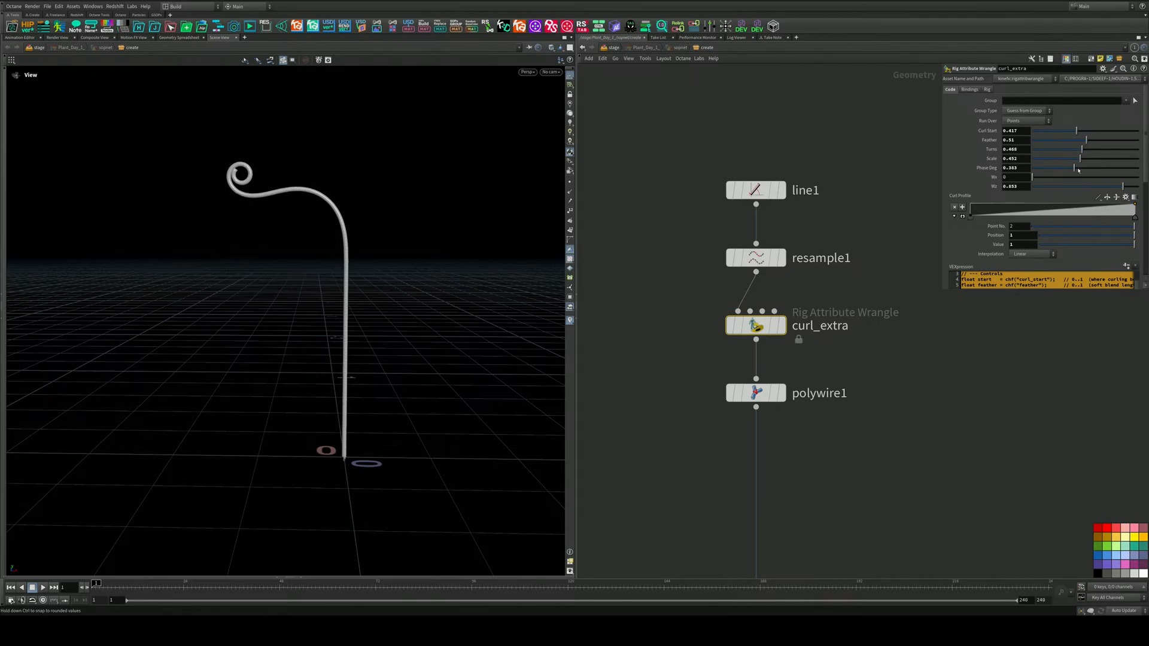
mouse_move(1042, 178)
mouse_down()
mouse_move(1082, 177)
mouse_move(1046, 186)
mouse_up()
drag(341, 245, 275, 252)
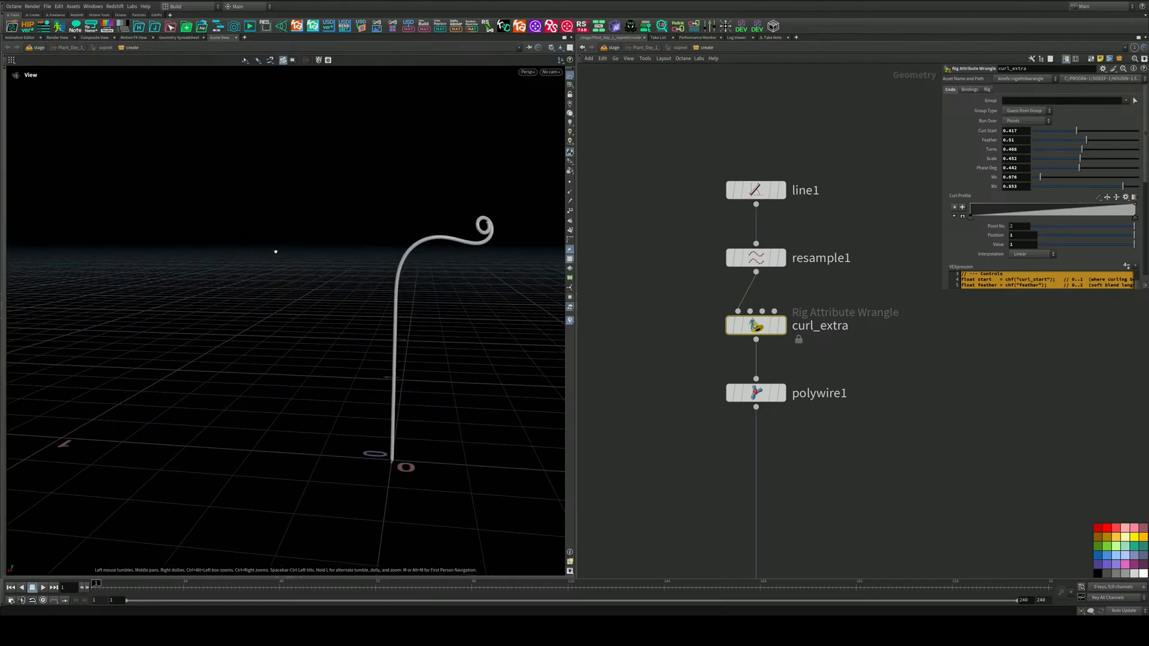
drag(470, 252, 690, 216)
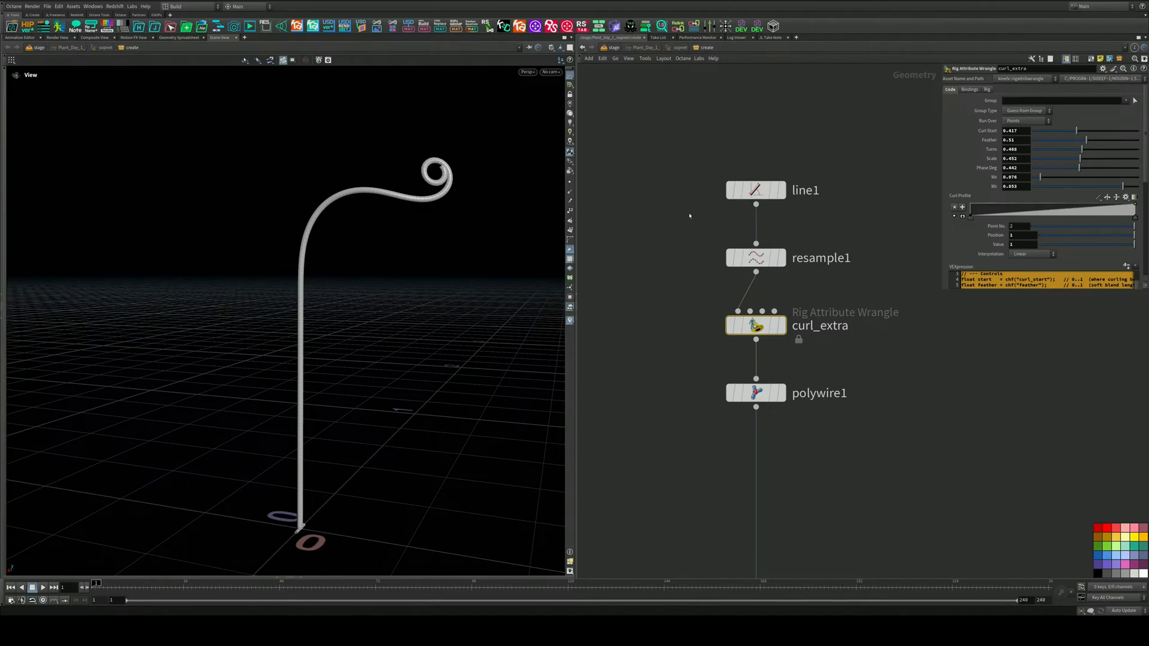
drag(1052, 182, 1087, 182)
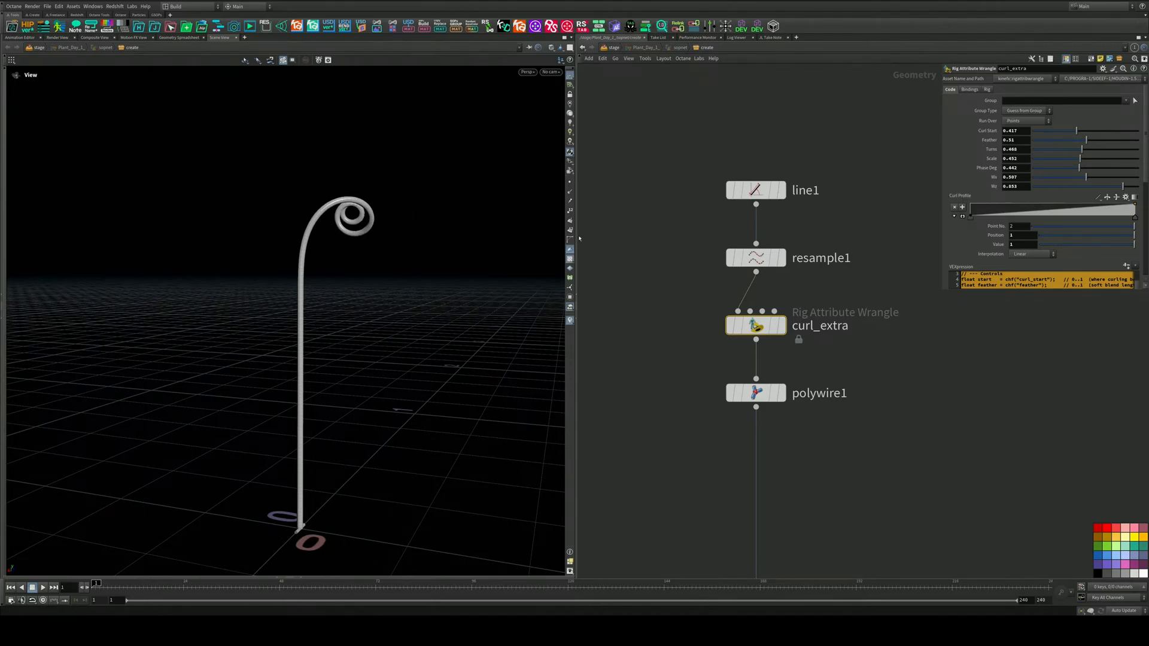
Loosen the spiral by setting curl_extra's Curl Start to 0.454, Feather to 0.445, Turns to 0.417 and Scale to 0.348
drag(556, 242, 449, 176)
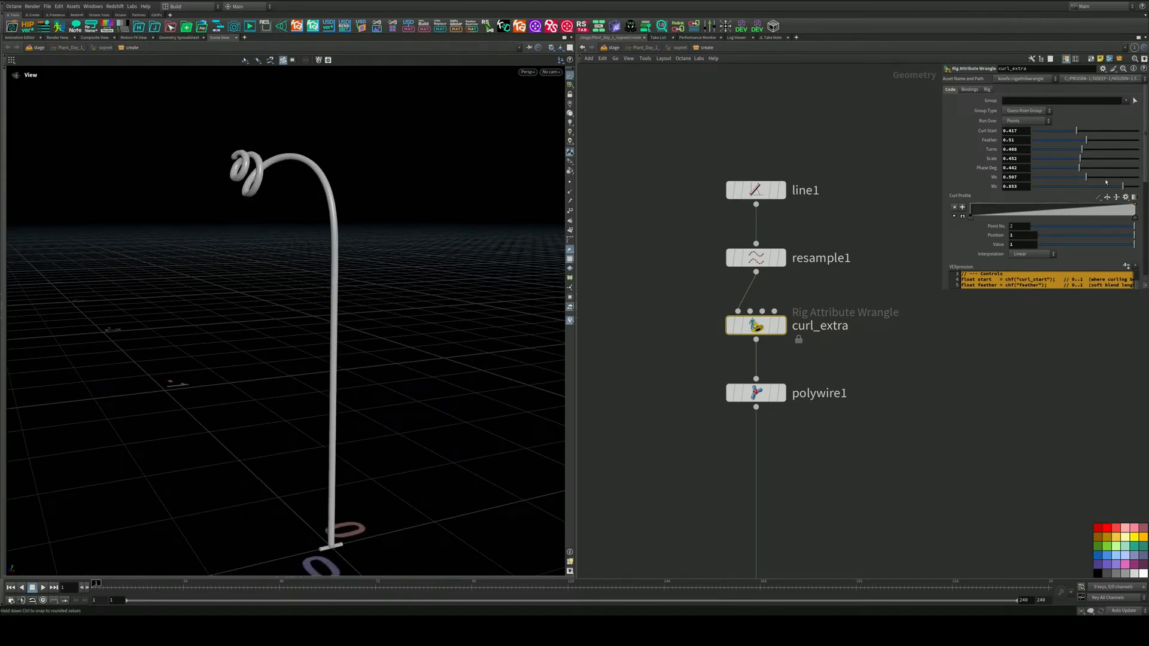
drag(1077, 130, 1070, 163)
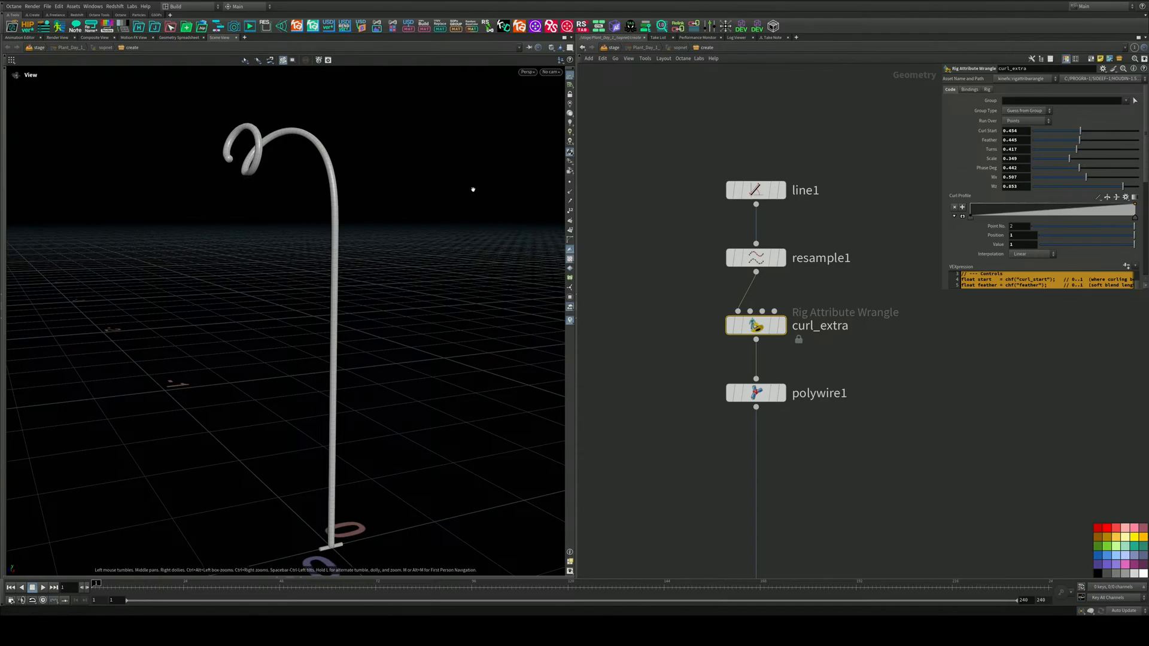
drag(397, 190, 392, 219)
Move polywire1 down and insert a duplicate of the curl_extra wrangle between curl_extra and polywire1
middle_drag(849, 295, 841, 174)
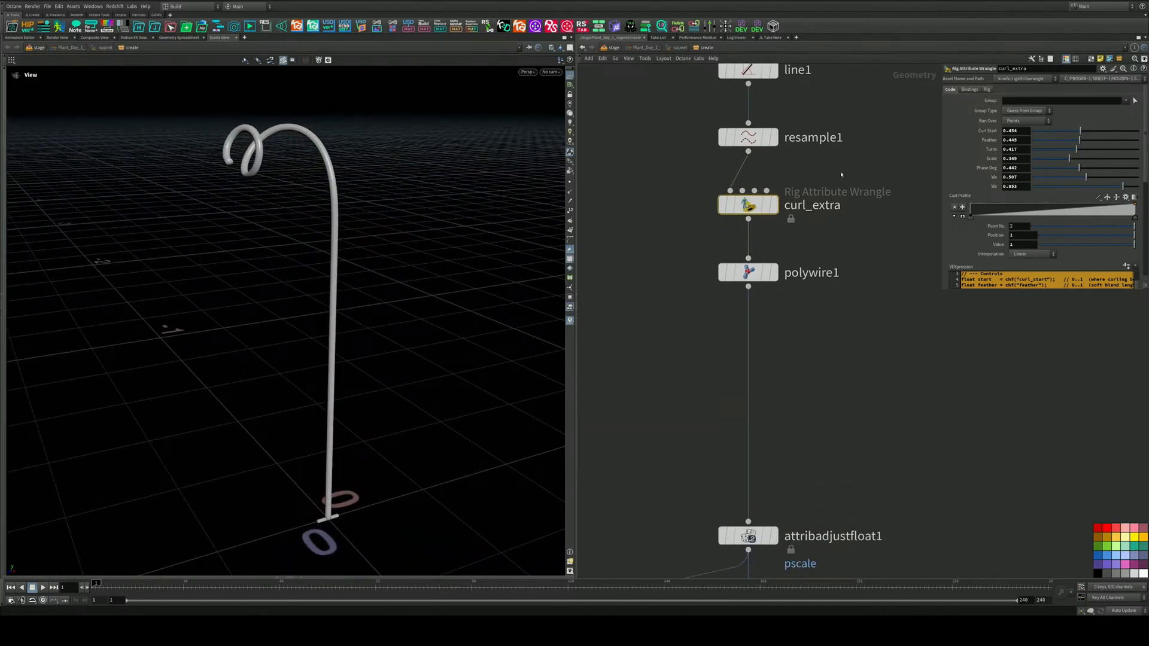
drag(748, 270, 748, 354)
key(Tab)
alt+drag(755, 252, 771, 280)
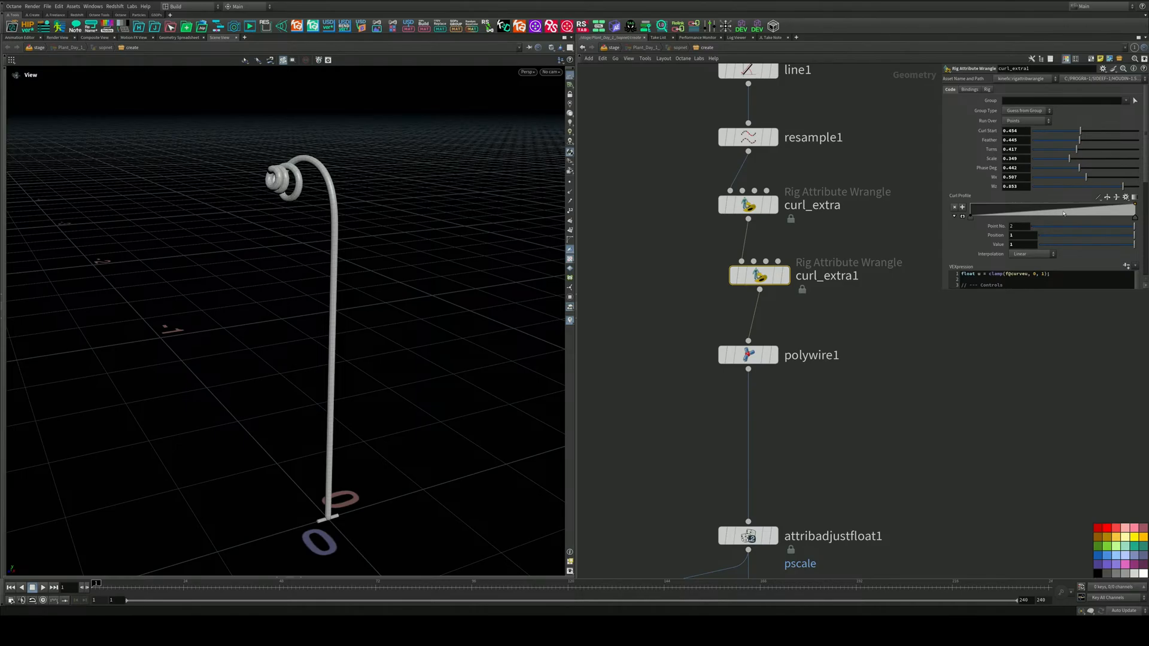
On curl_extra1, lower the Curl Profile ramp's end point to 0.307692 and set Curl Start to 0.31
mouse_move(1136, 206)
mouse_down()
mouse_move(1138, 227)
mouse_move(1137, 214)
mouse_up()
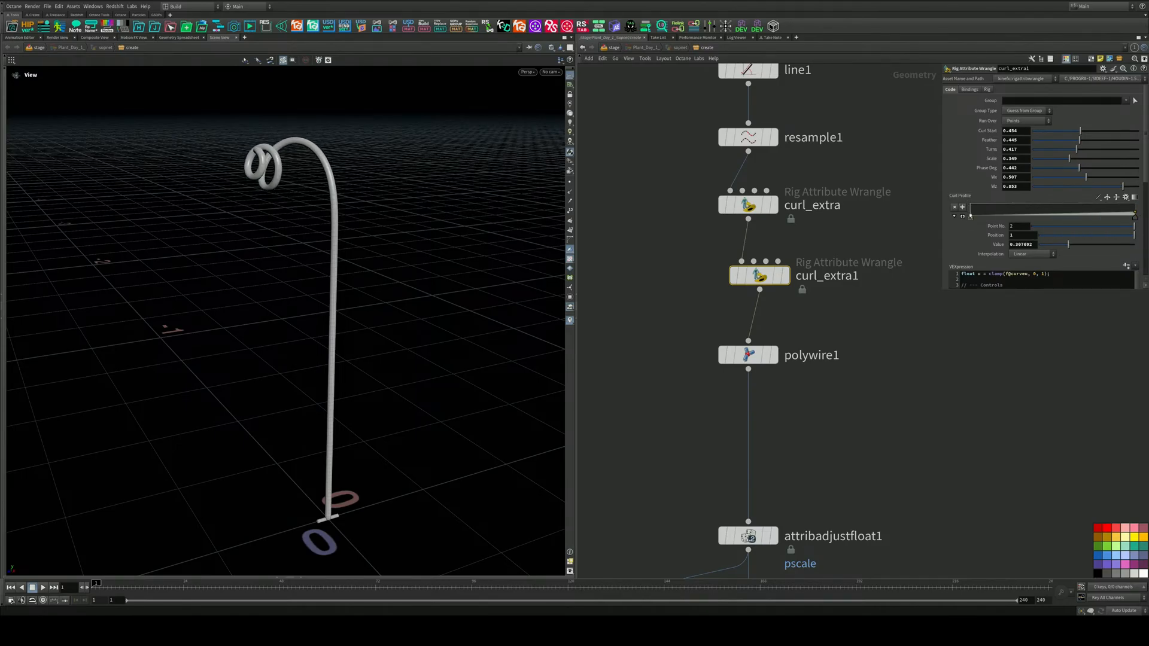
drag(970, 215, 969, 218)
drag(1071, 131, 1066, 132)
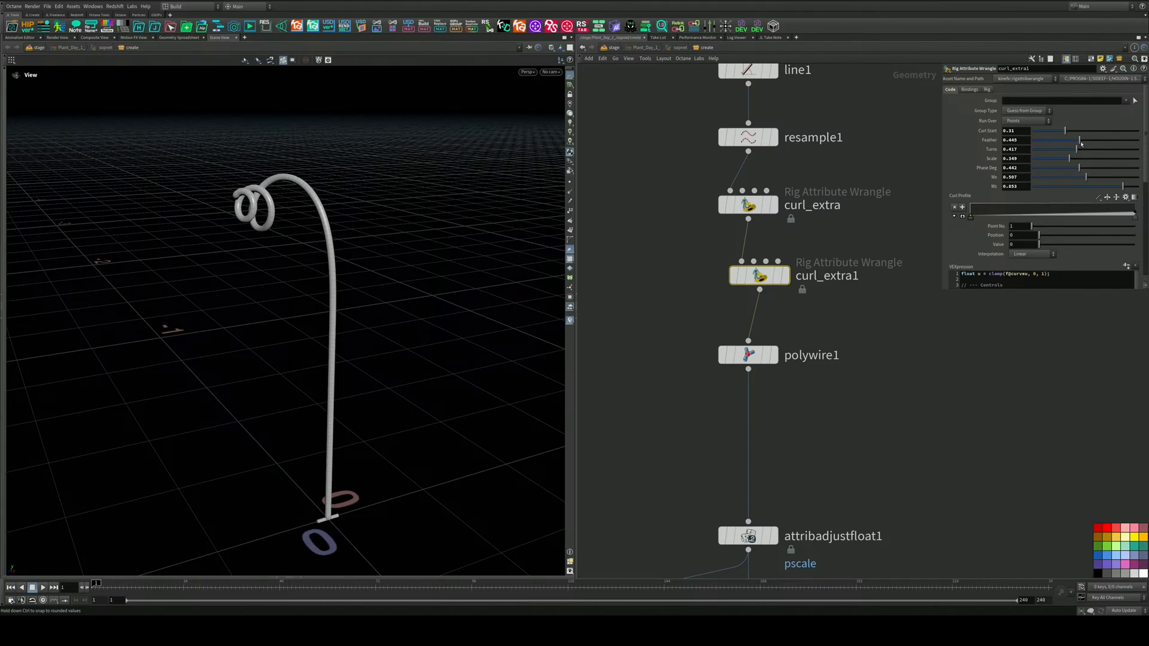
Enlarge the parameter area and set curl_extra1's Feather to 0.442, Turns to 0.332 and Scale to 0.192
mouse_move(1077, 140)
mouse_down()
mouse_move(1057, 151)
mouse_move(1067, 150)
mouse_up()
drag(1019, 290, 1016, 351)
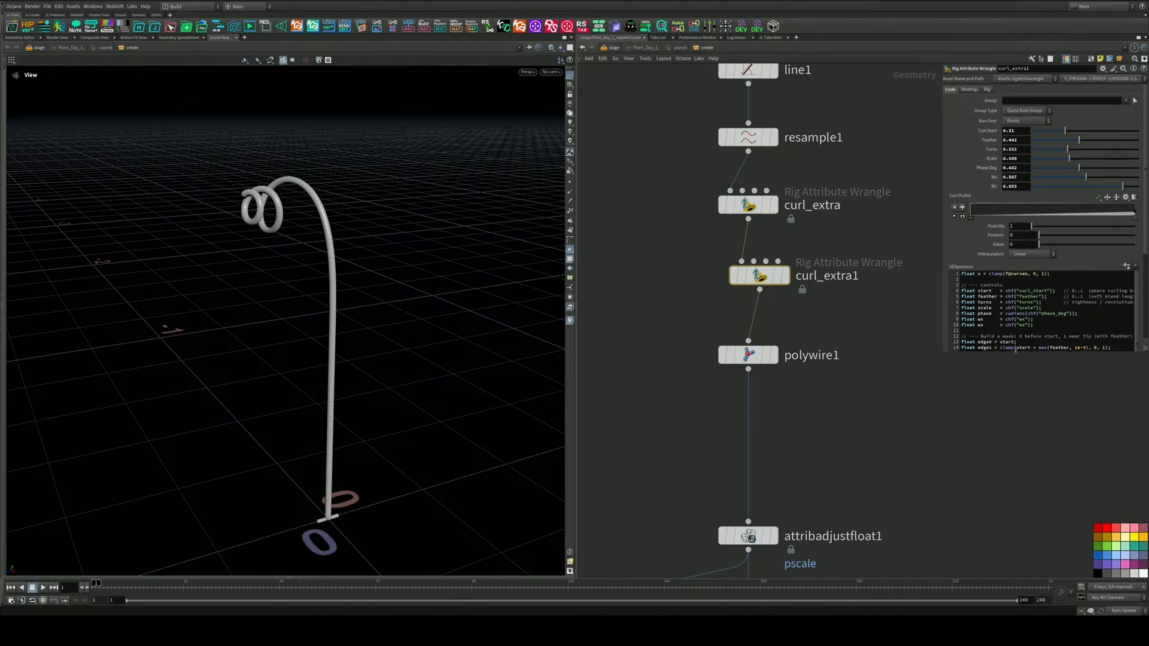
mouse_move(1062, 158)
mouse_down()
mouse_move(1077, 158)
mouse_move(1052, 158)
mouse_up()
drag(282, 196, 259, 284)
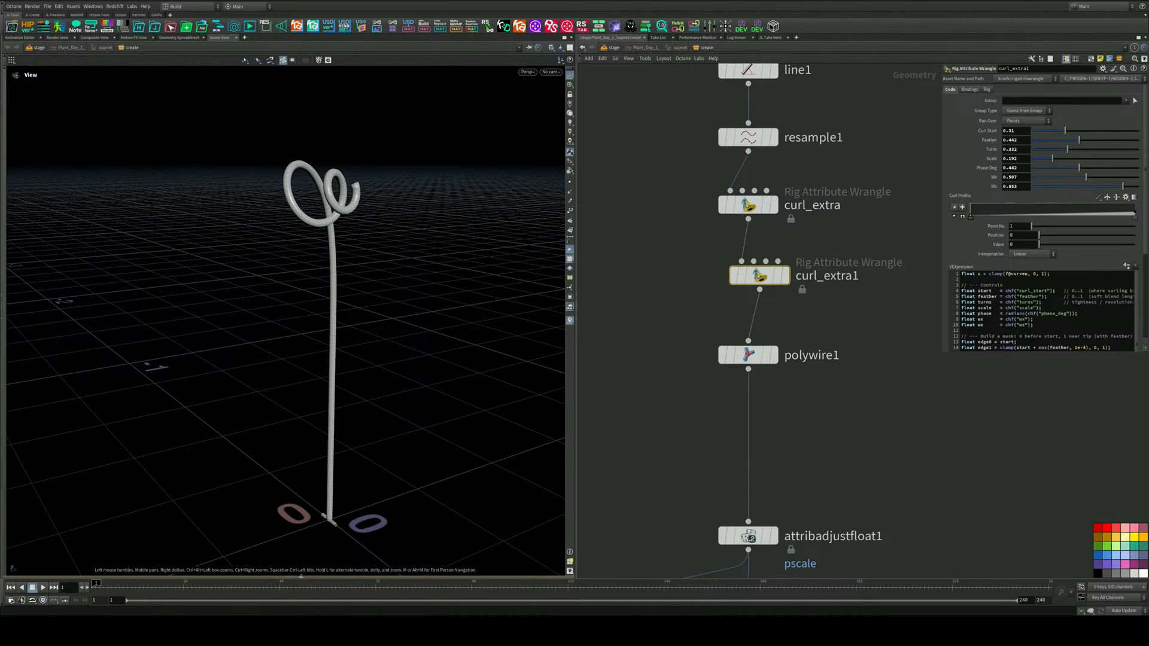
Look through the saved VEX snippets in the Snippet Manager with the search filter cleared, down to the Velocity and Volumes groups
click(301, 576)
click(111, 356)
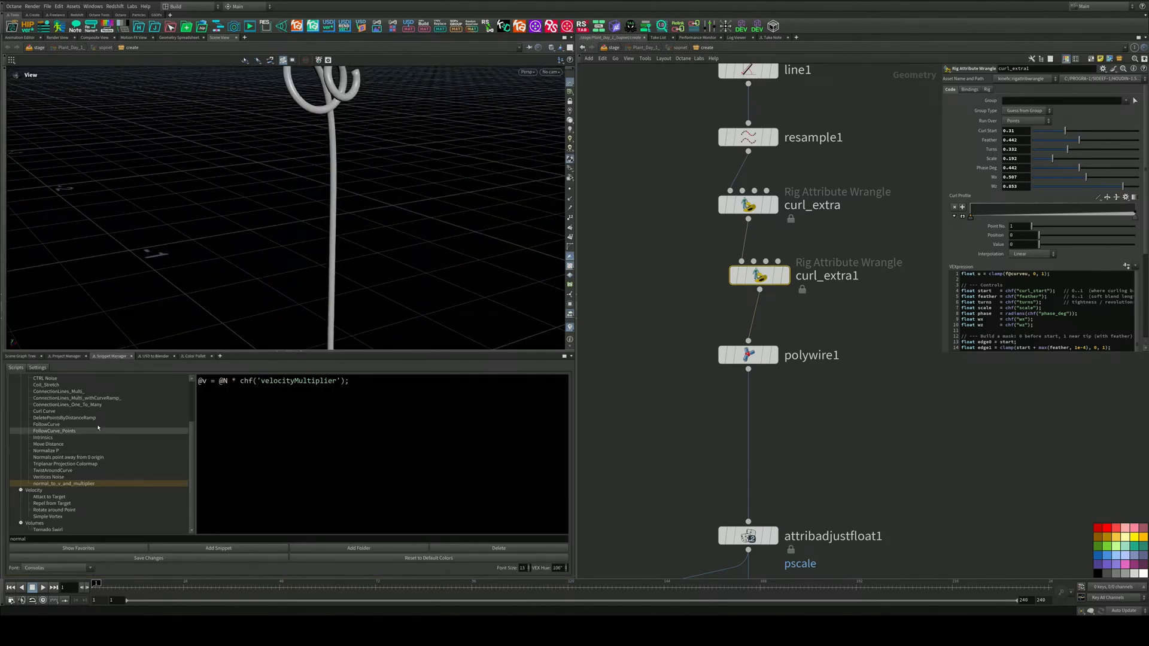
scroll(94, 444, down, 3)
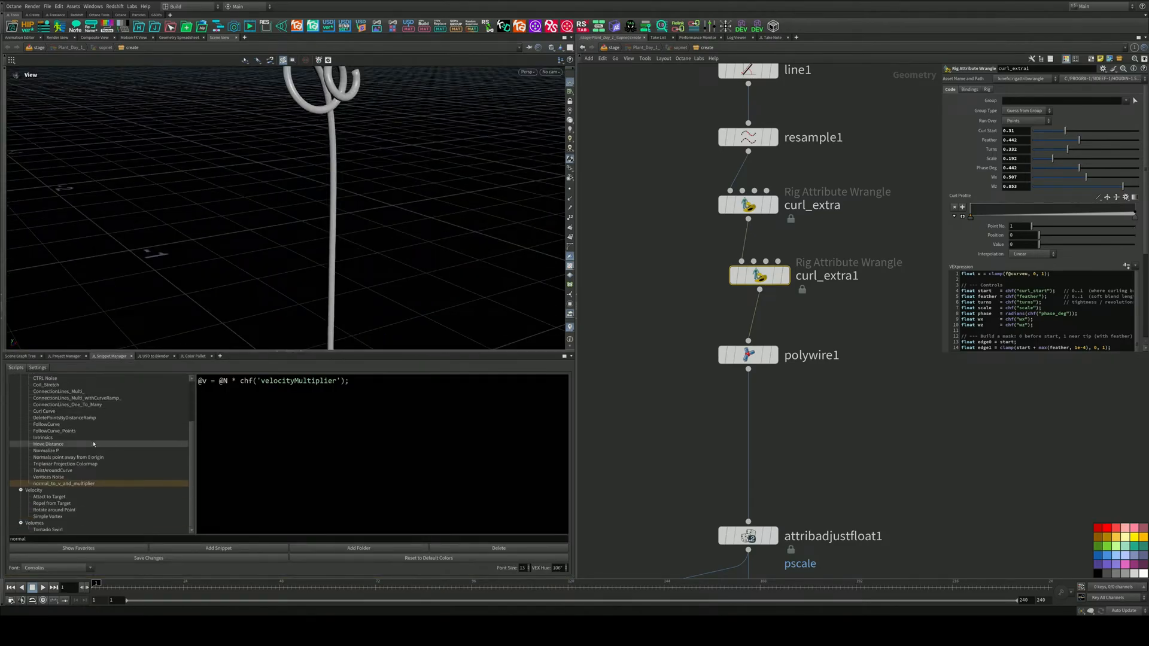
scroll(70, 448, up, 3)
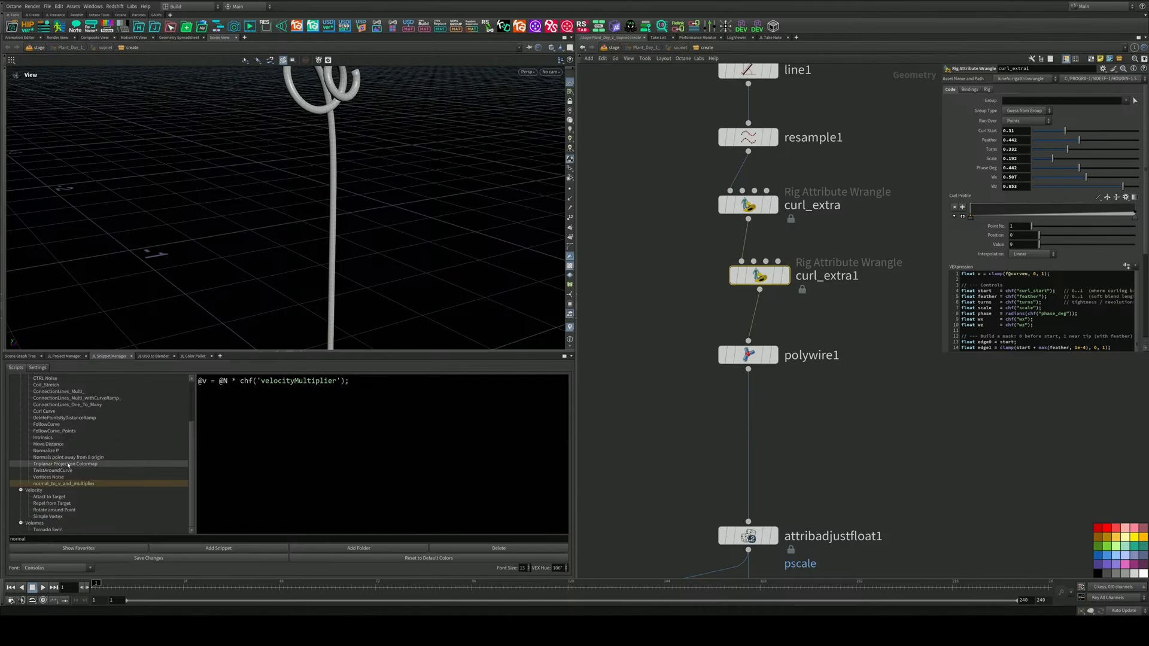
click(32, 541)
key(BackSpace)
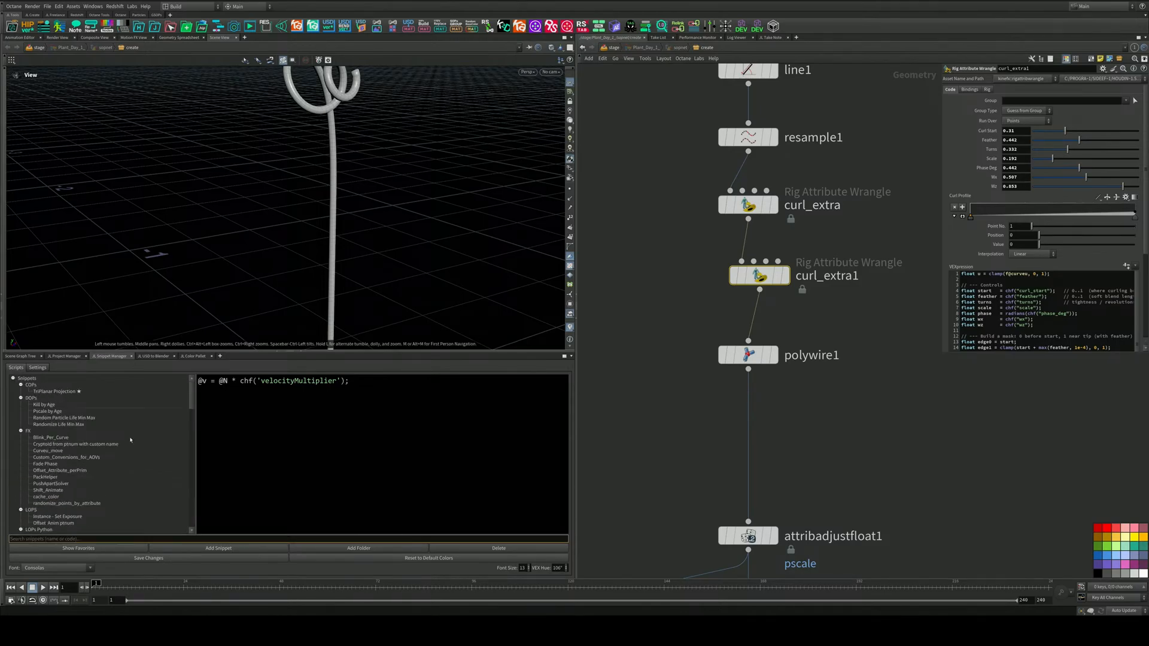
scroll(137, 457, down, 12)
scroll(138, 458, down, 15)
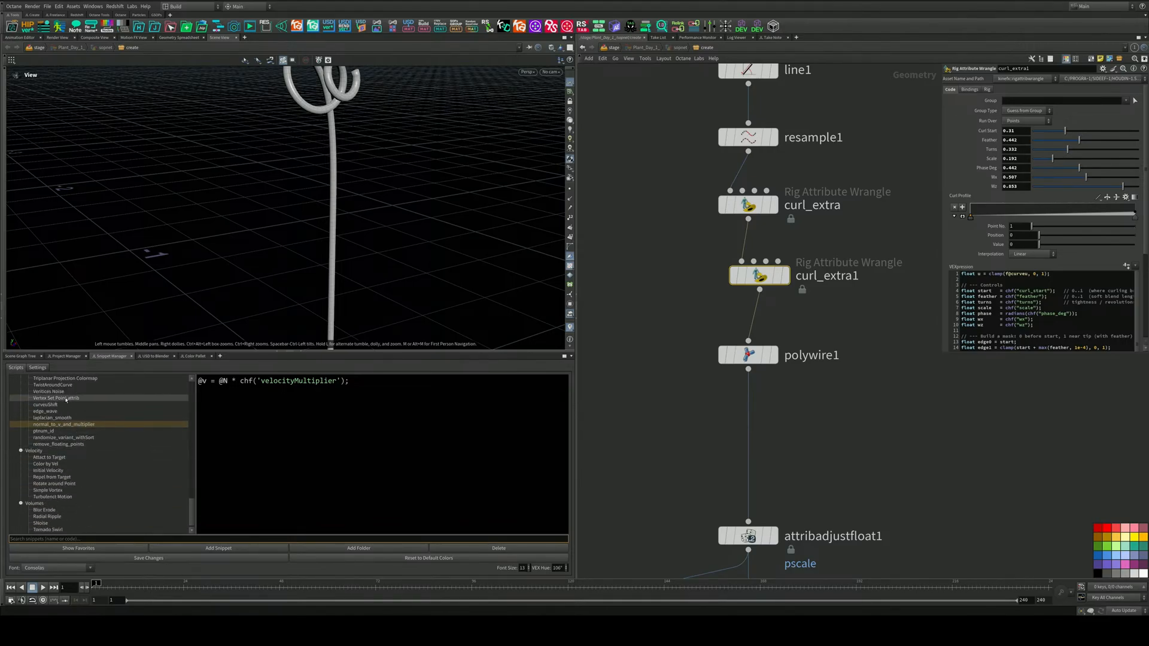
scroll(66, 400, down, 1)
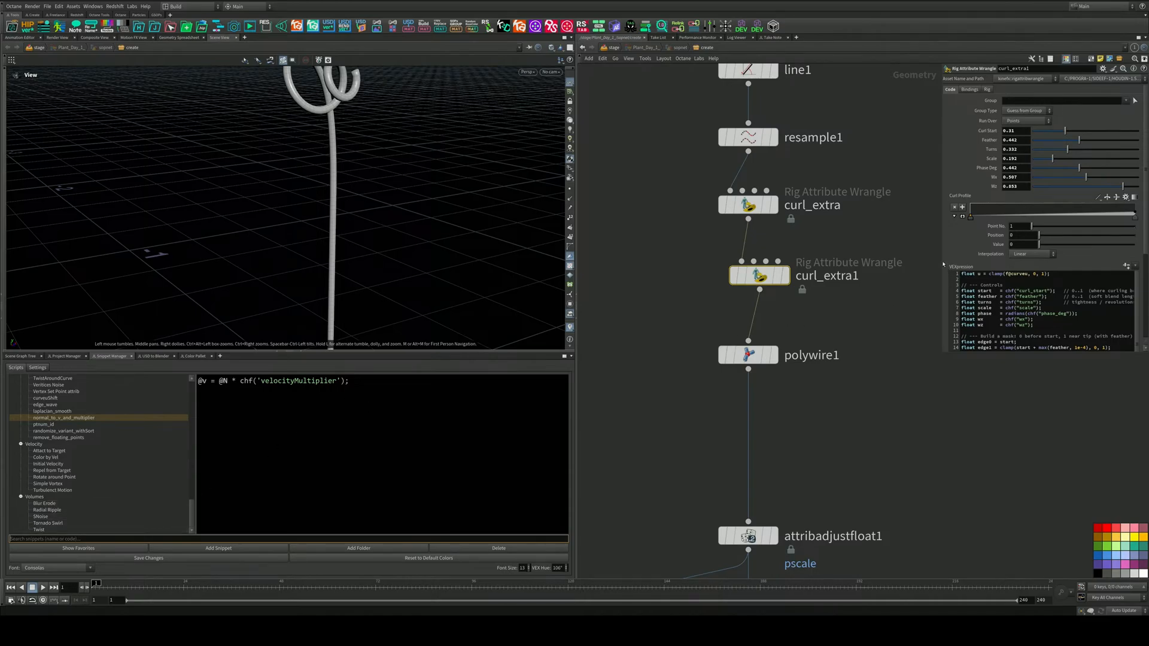
Enlarge the parameter area and curl_extra1's VEX code field, and bring up the thorny stem reference in the Color Palette
drag(939, 266, 908, 268)
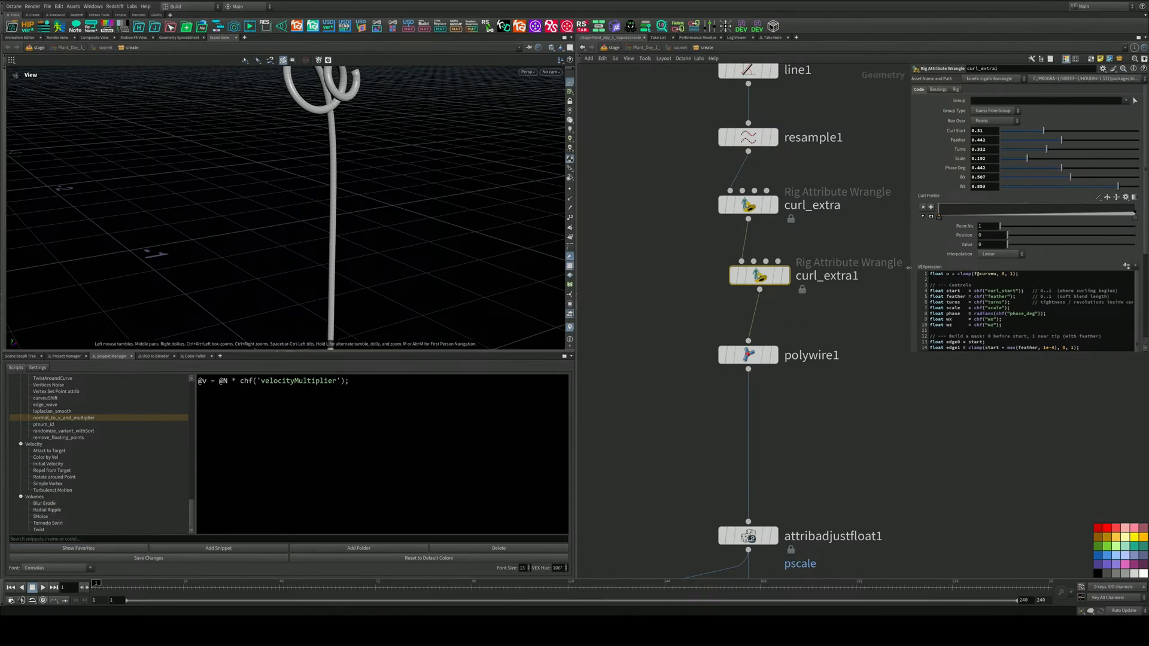
drag(950, 354, 944, 413)
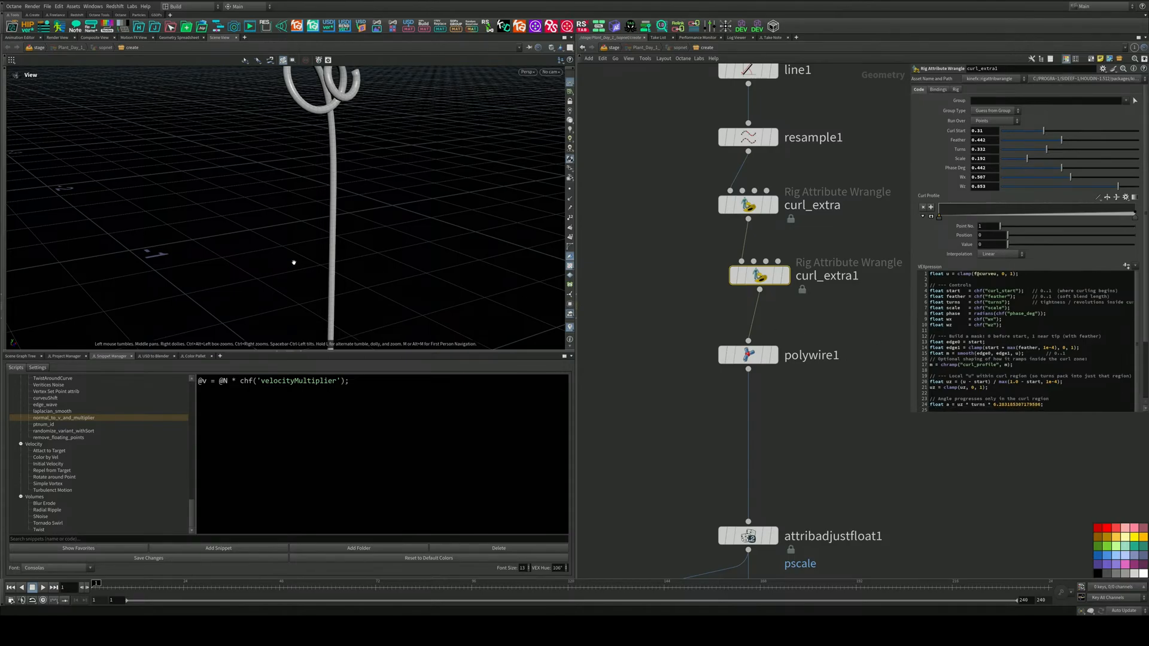
drag(294, 262, 349, 169)
click(197, 357)
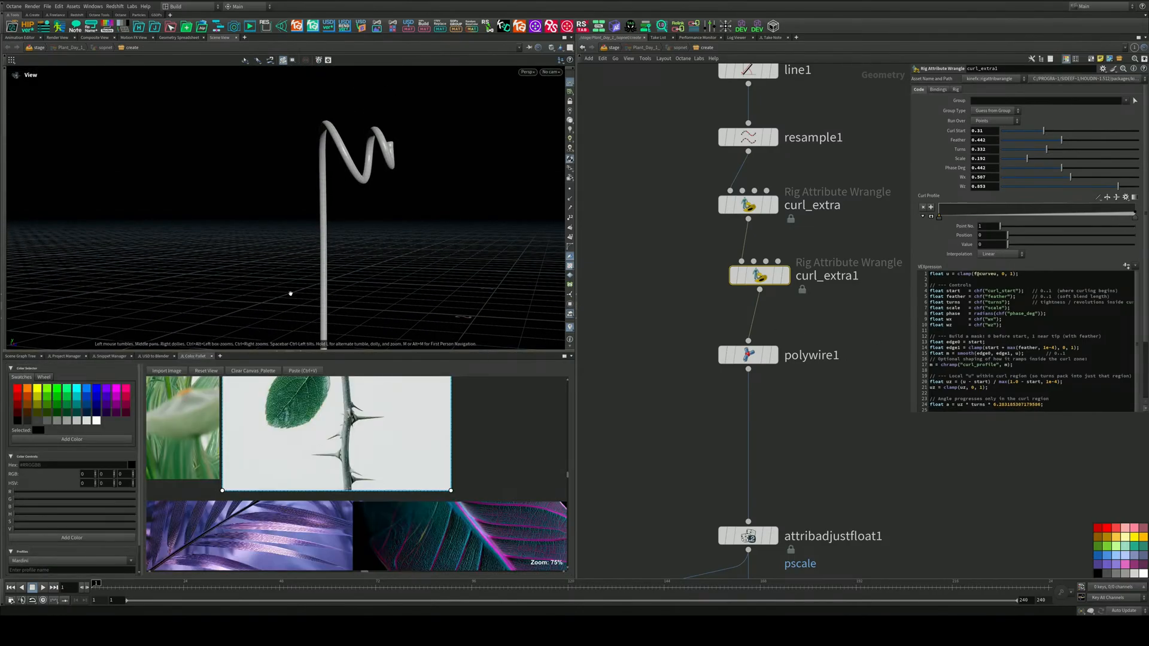
drag(417, 154, 344, 247)
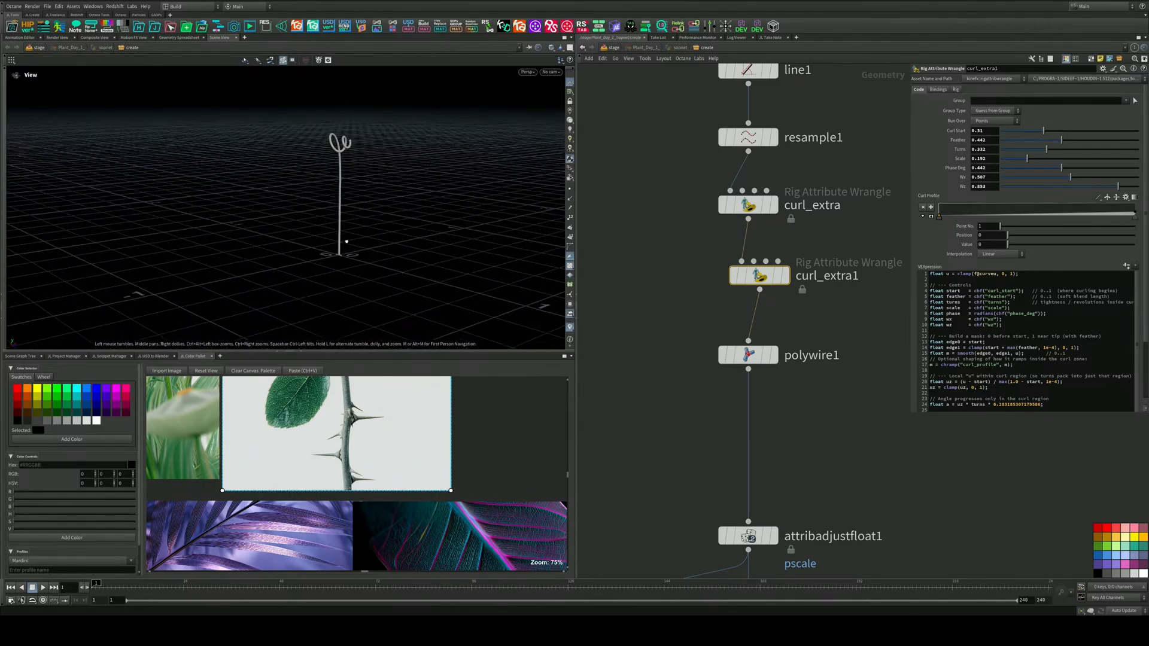
Add a Line node in the empty network space beside merge1
middle_drag(835, 478, 829, 434)
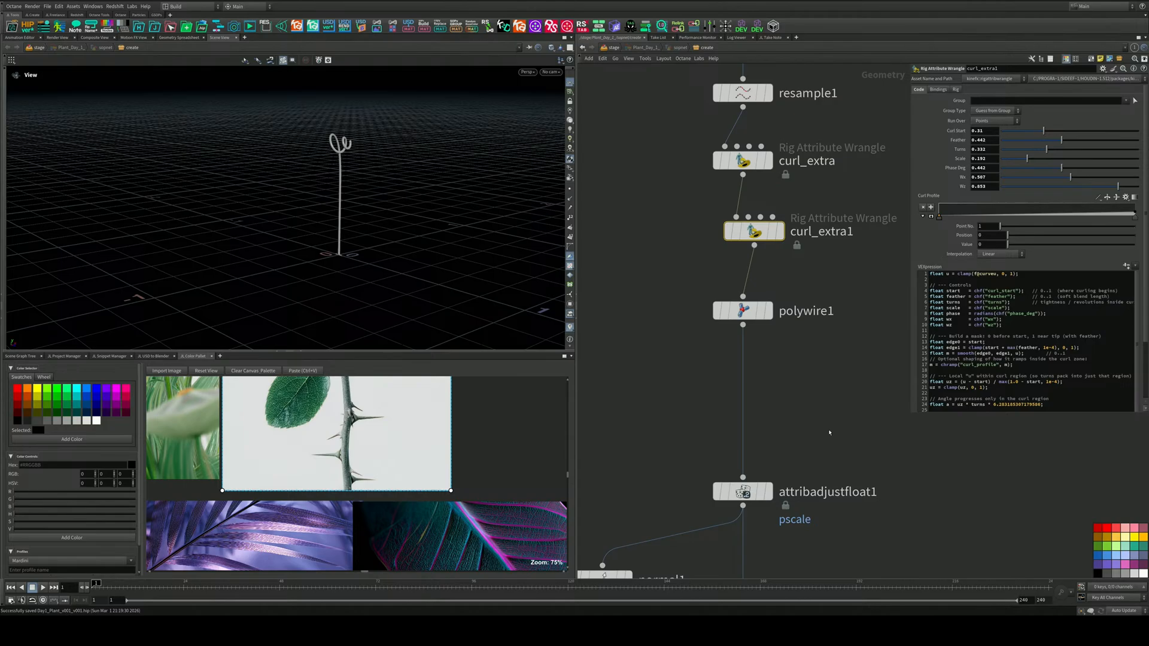
middle_drag(805, 489, 822, 284)
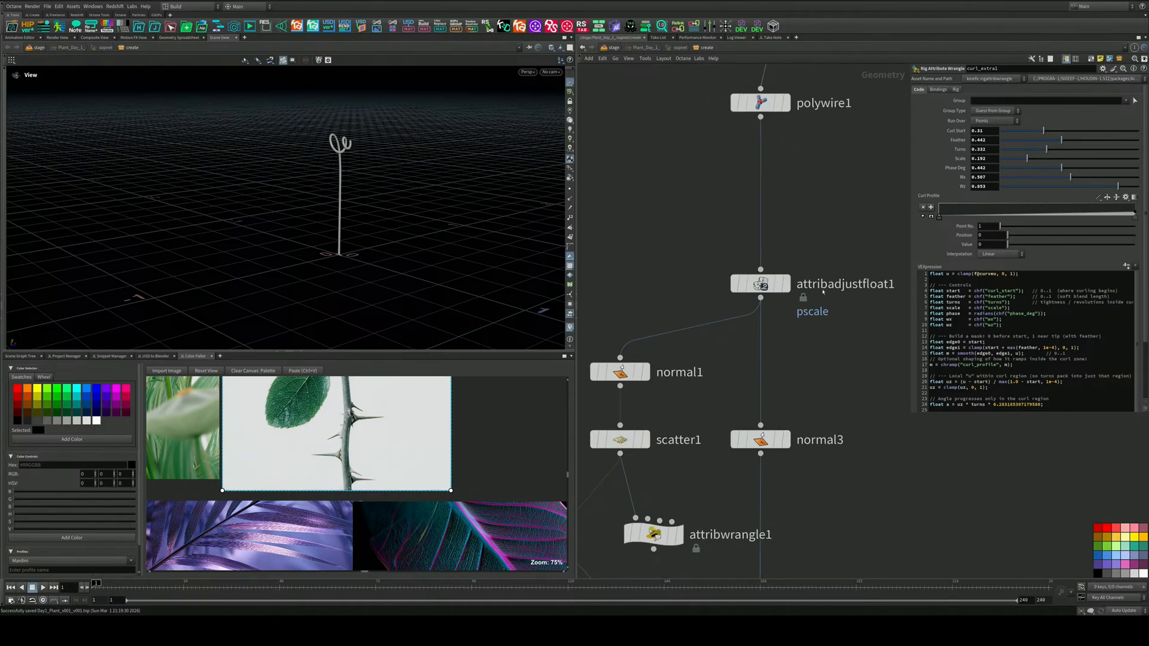
scroll(825, 336, down, 1)
scroll(809, 454, up, 1)
middle_drag(807, 456, 805, 298)
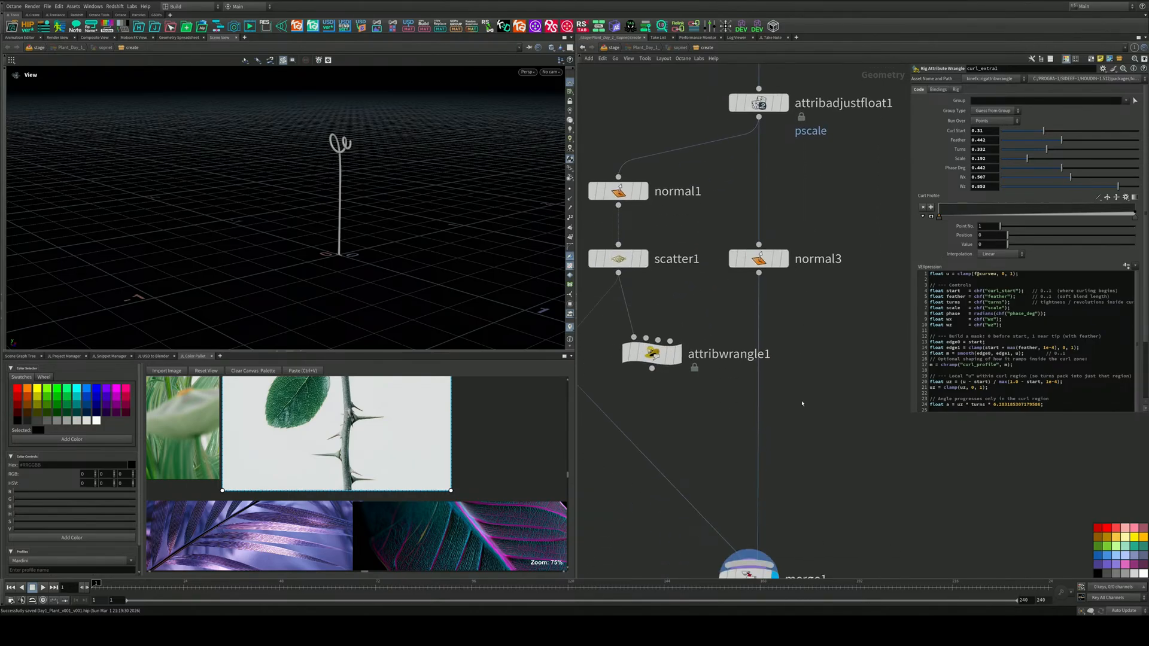
middle_drag(796, 417, 806, 367)
middle_drag(802, 460, 796, 336)
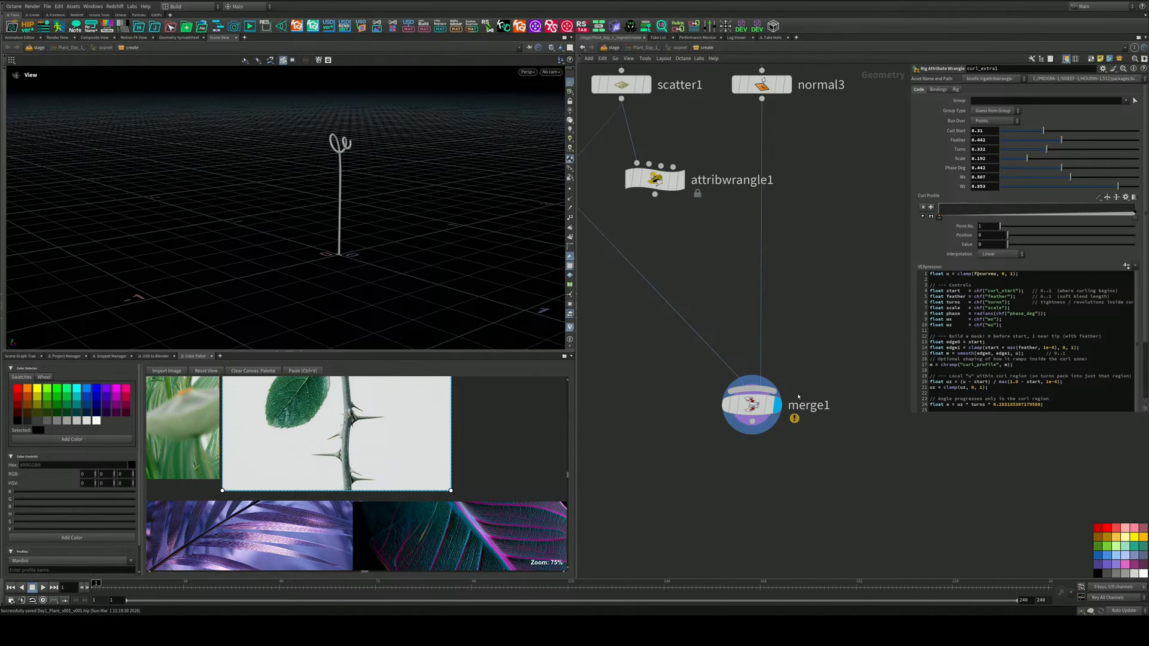
scroll(802, 452, down, 3)
middle_drag(831, 457, 741, 410)
scroll(793, 377, up, 3)
key(Tab)
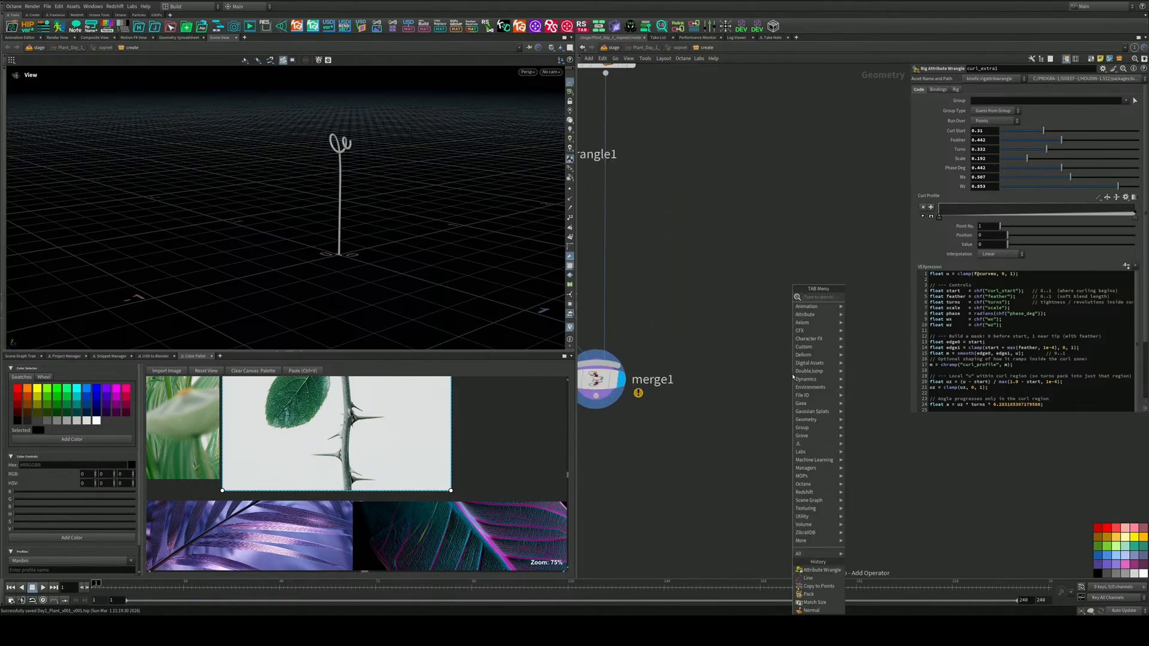
text(li)
key(BackSpace)
key(BackSpace)
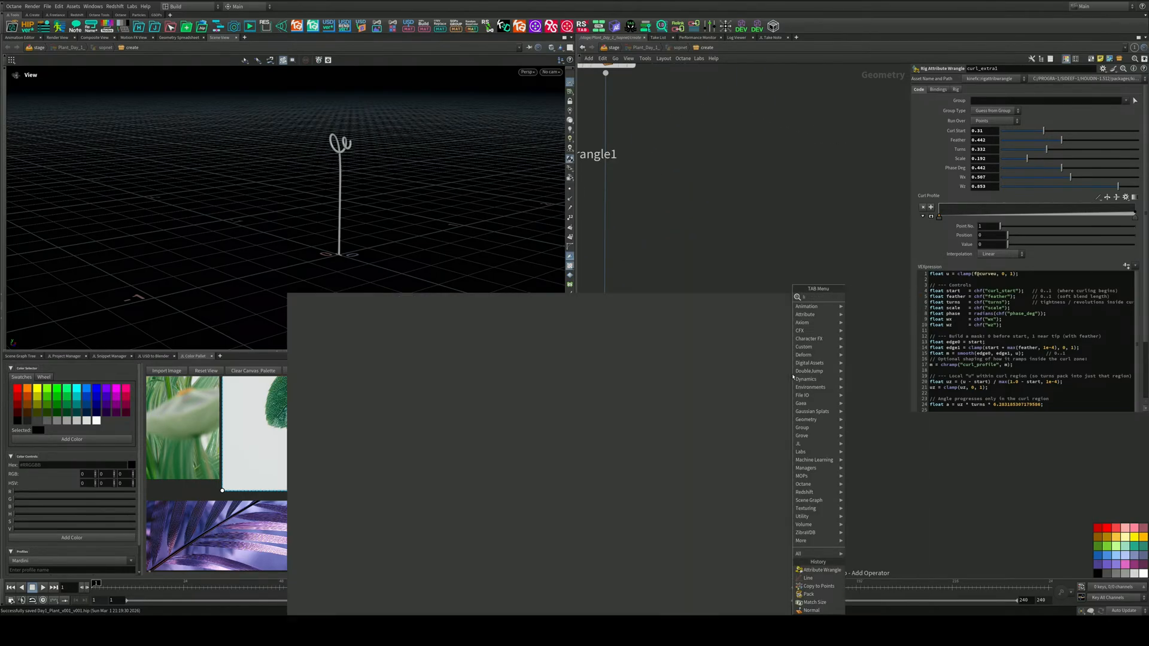
text(line)
key(Return)
click(824, 343)
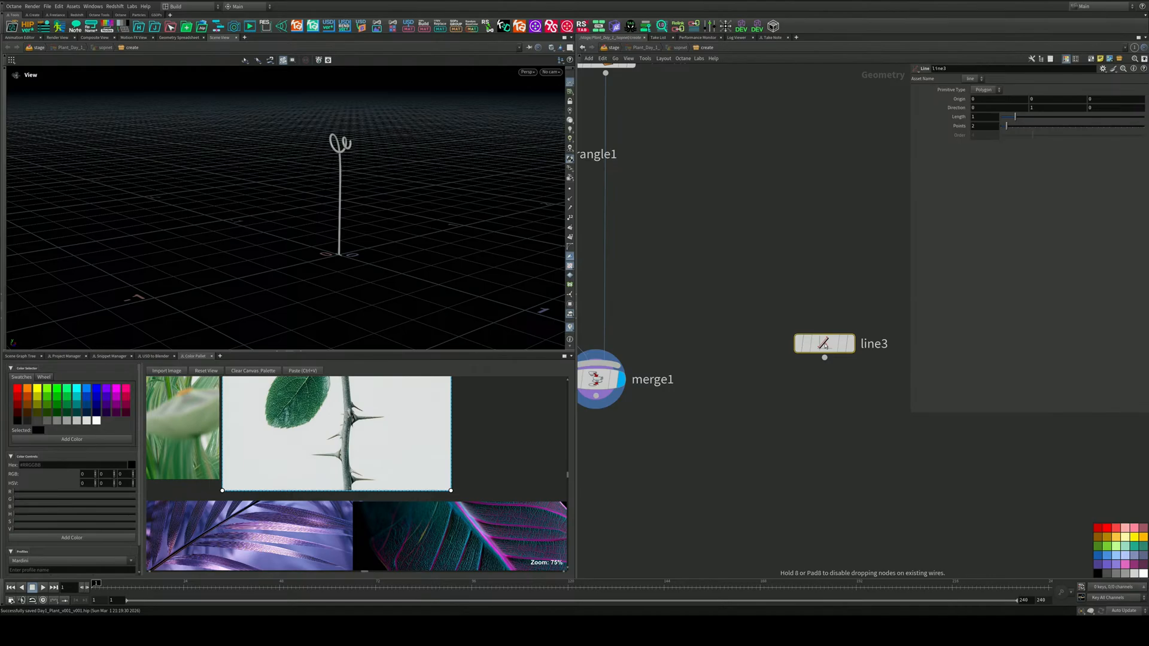
Try a Labs Tree Leaf Generator with line3 wired into its curve input, and display its result
middle_drag(800, 396, 783, 352)
key(Tab)
text(leaf)
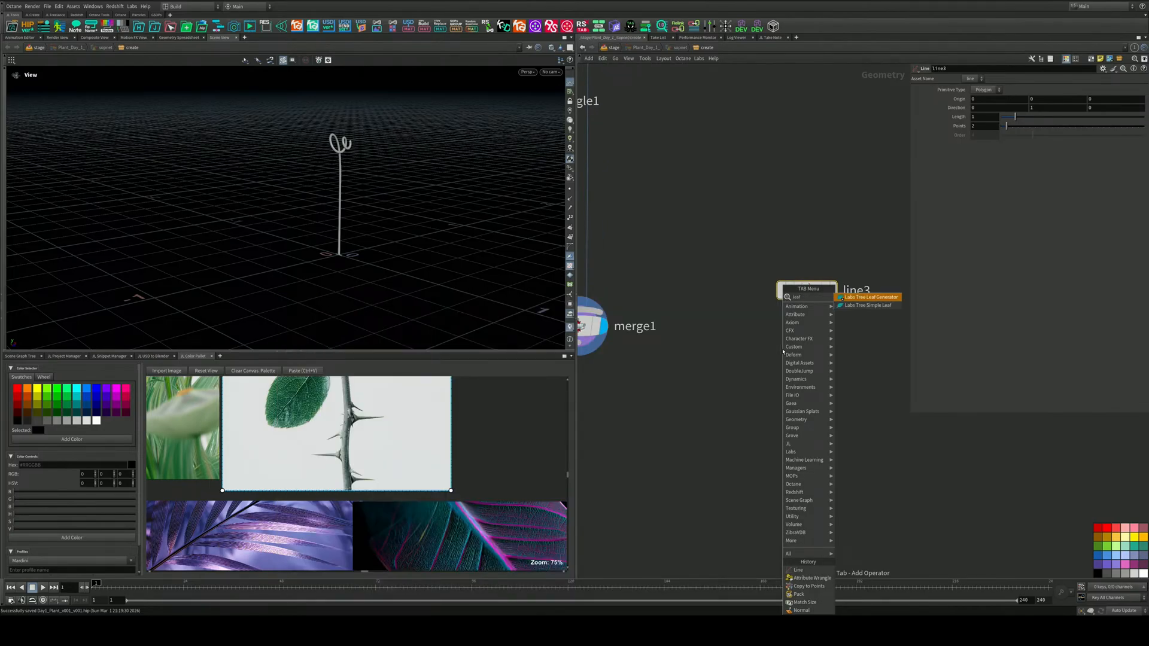
key(Return)
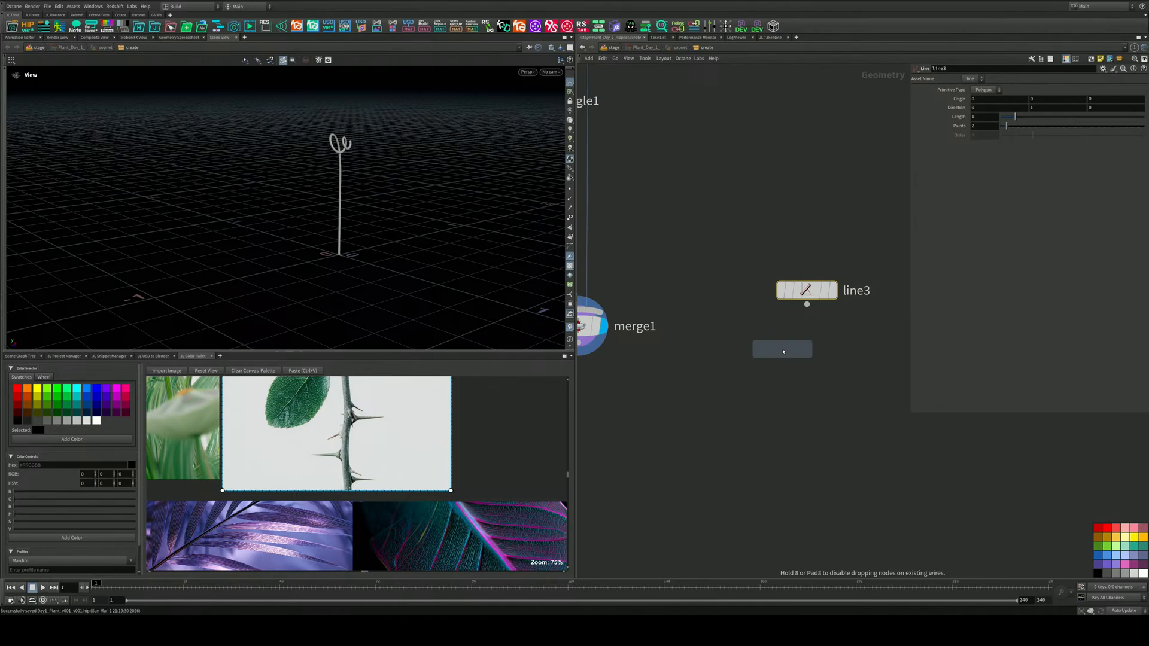
click(783, 349)
drag(777, 347, 768, 407)
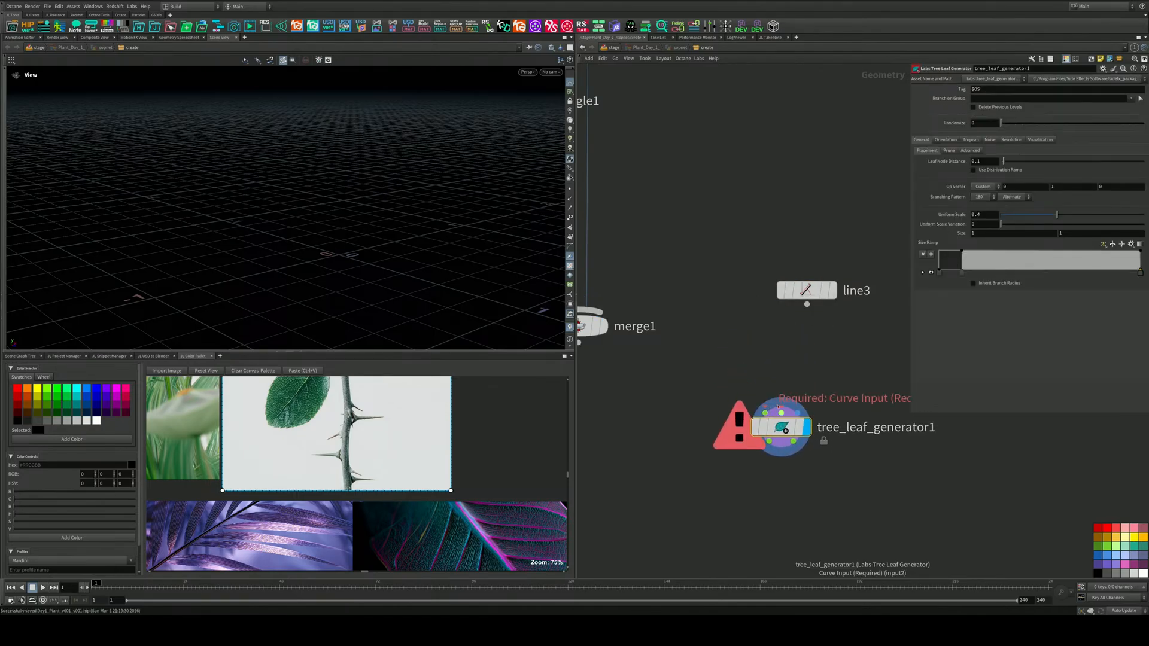
drag(795, 353, 781, 412)
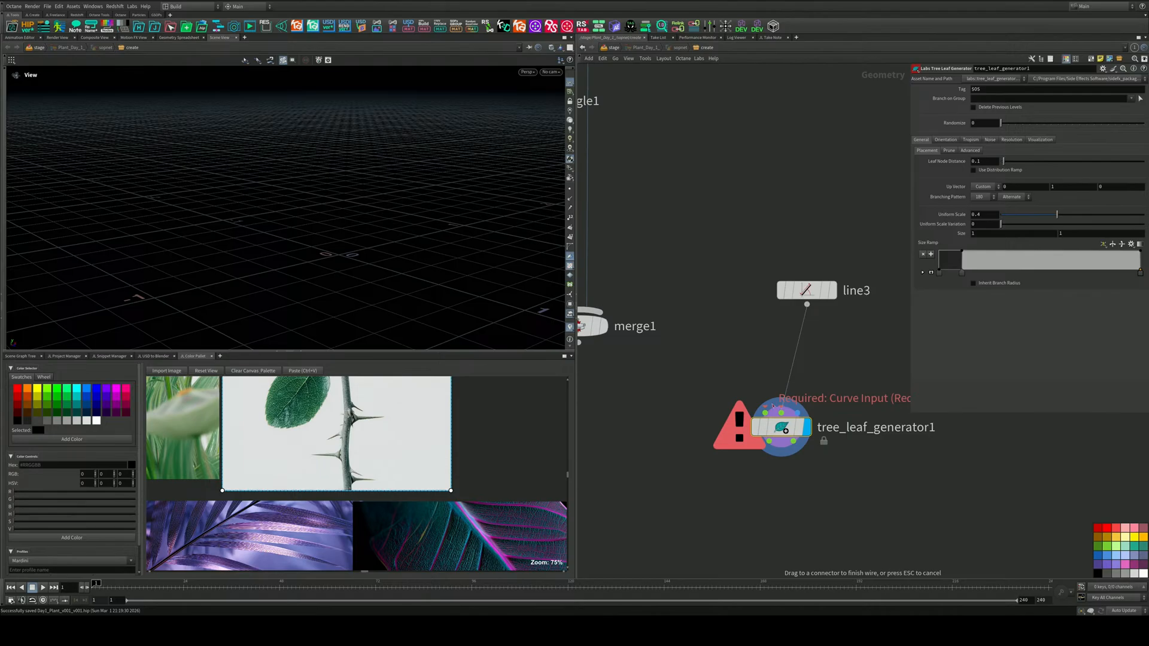
drag(806, 290, 823, 270)
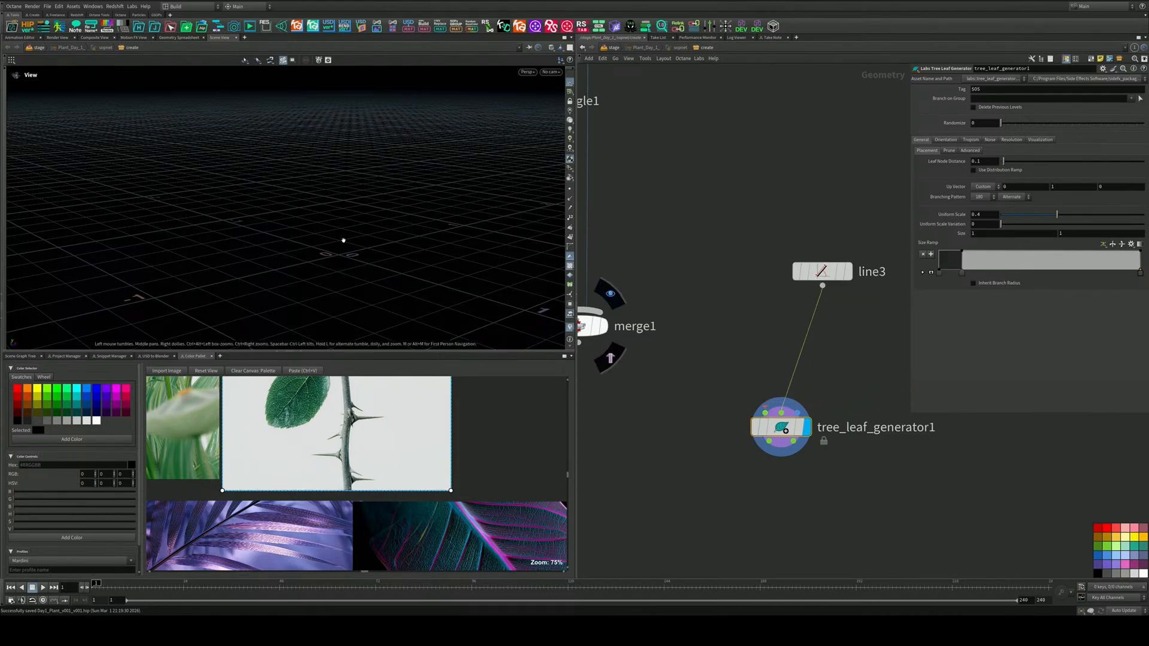
key(g)
drag(383, 207, 380, 226)
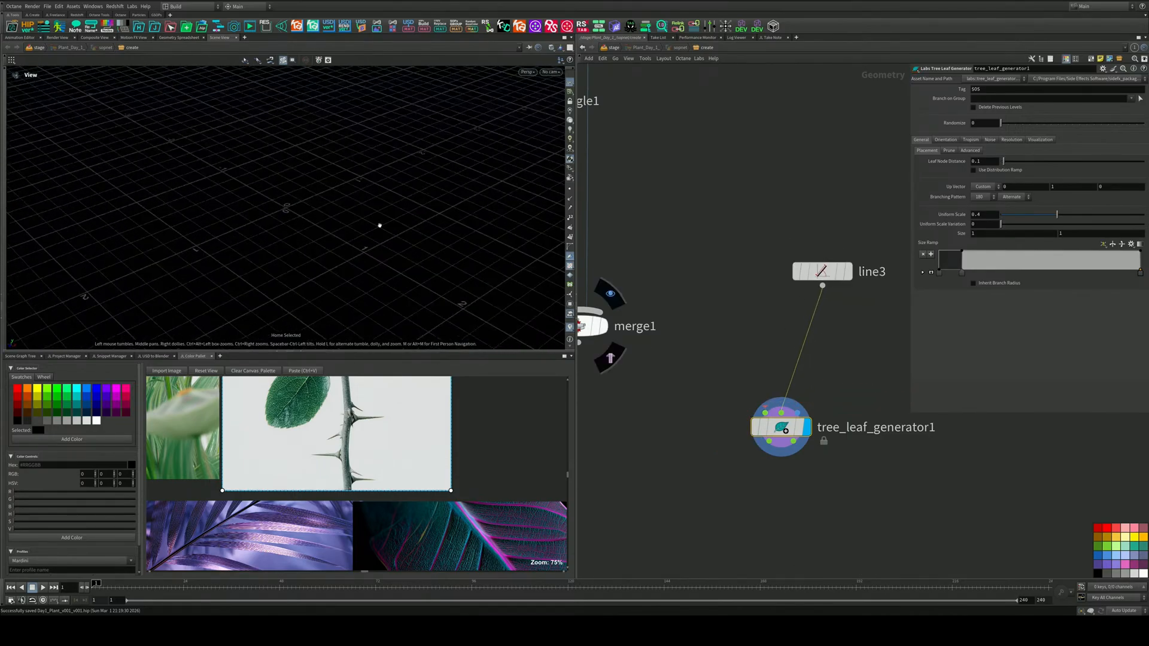
Add a Labs Tree Simple Leaf node in the empty network space beside merge1
middle_drag(765, 296, 772, 321)
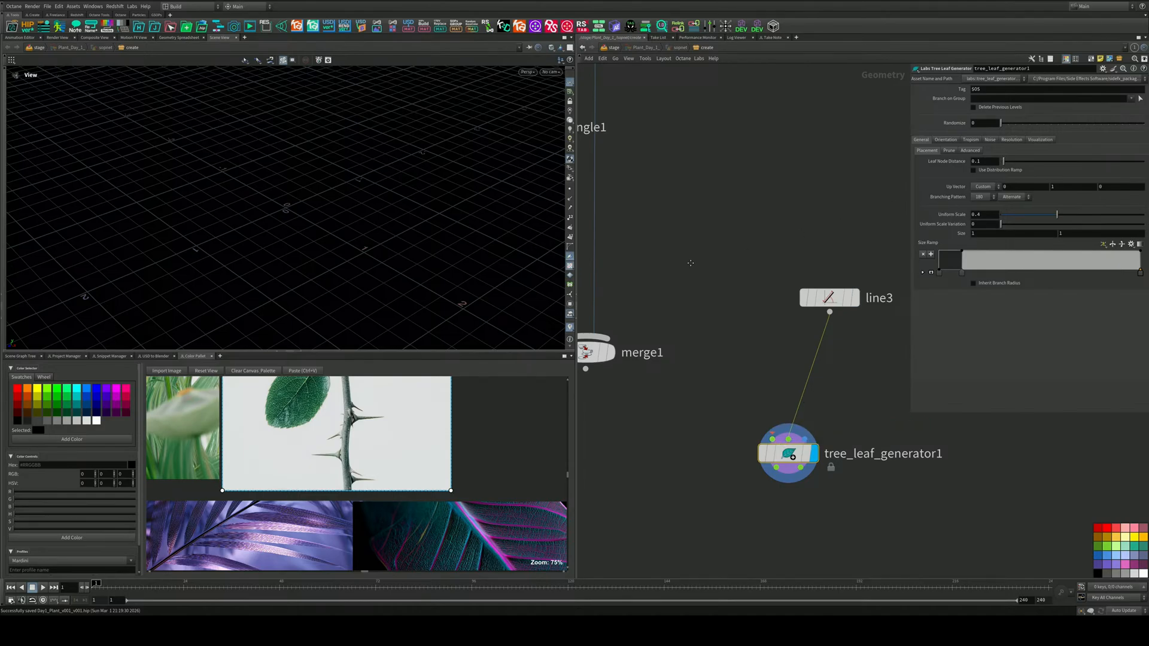
middle_drag(691, 263, 698, 246)
key(Tab)
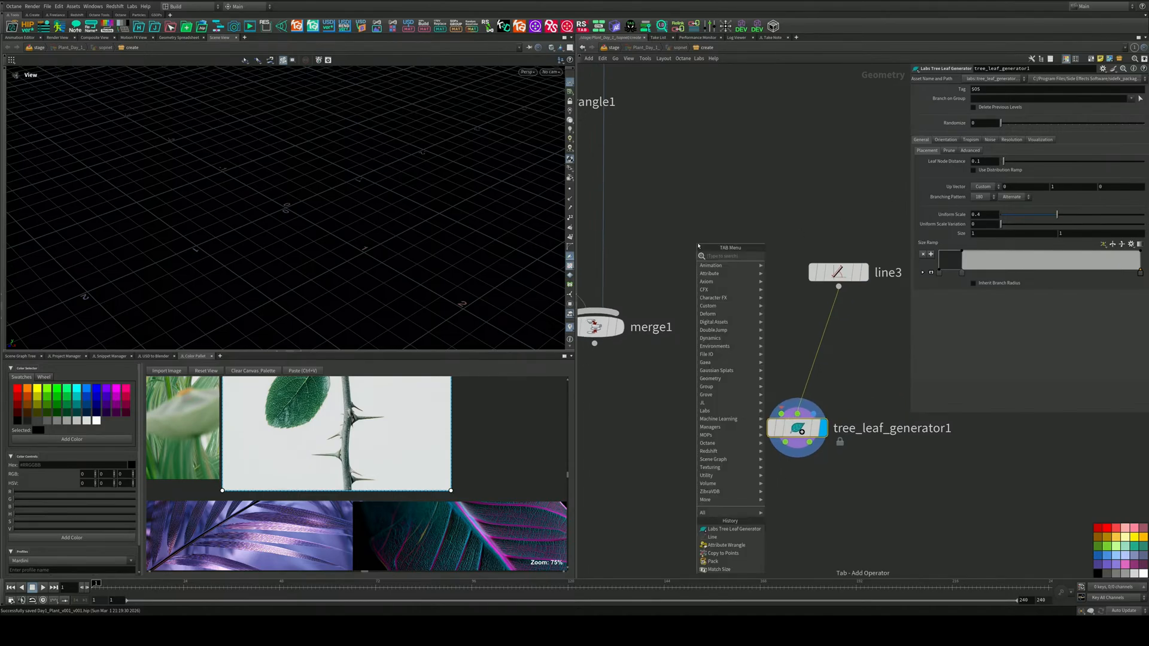
text(lin)
key(BackSpace)
key(BackSpace)
key(BackSpace)
text(leaf)
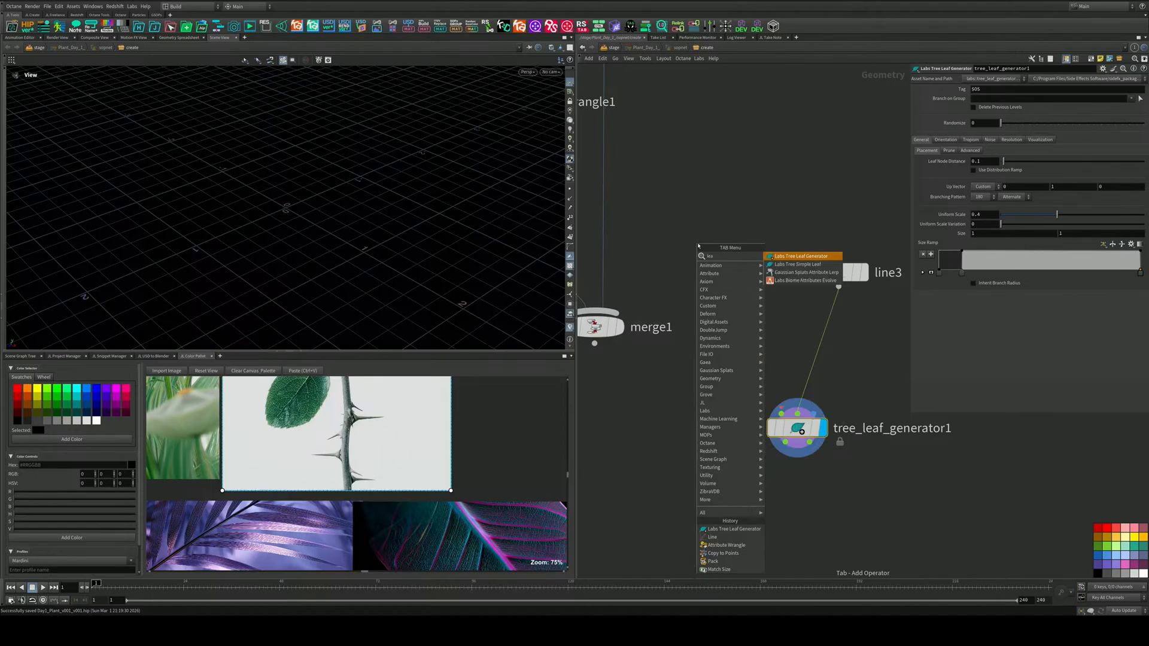
click(783, 264)
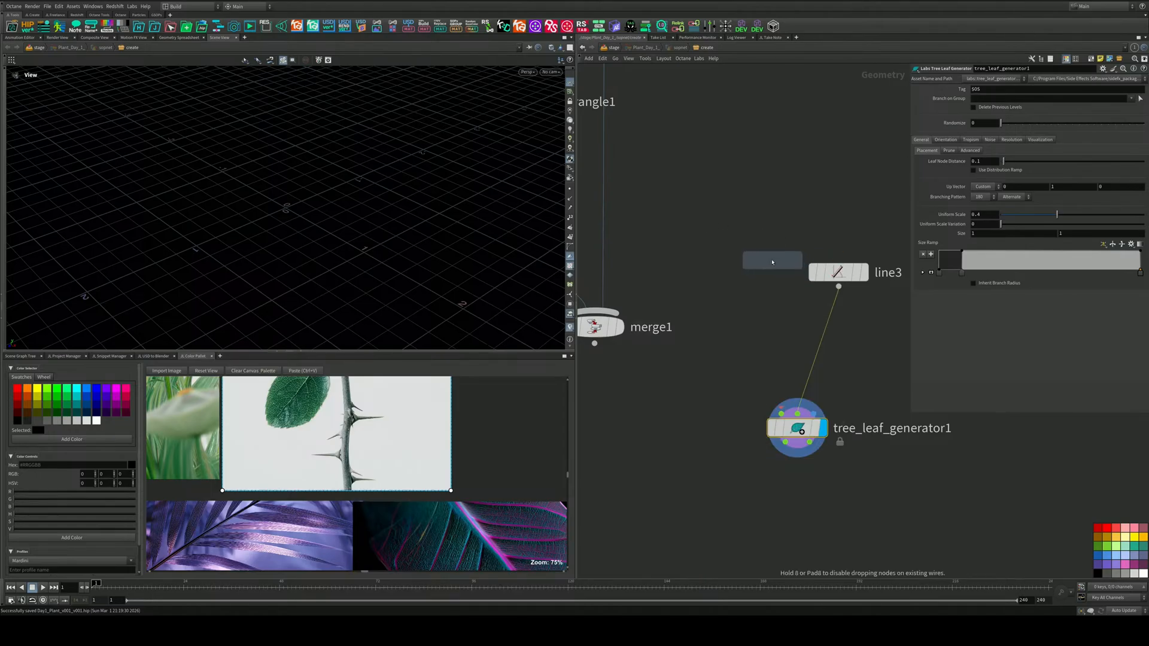
click(790, 262)
drag(762, 267, 720, 280)
Delete line3 and tree_leaf_generator1, and compare the simple leaf with the leafy branch reference photo
drag(835, 467, 826, 227)
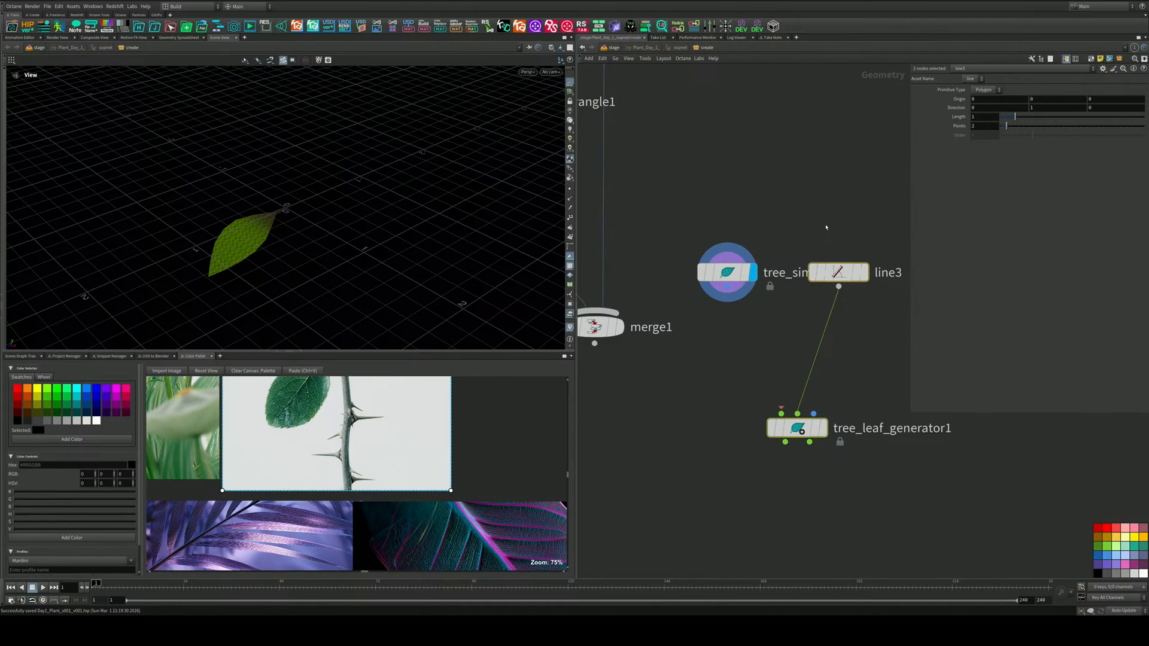
key(Delete)
drag(267, 259, 252, 234)
middle_drag(502, 417, 481, 556)
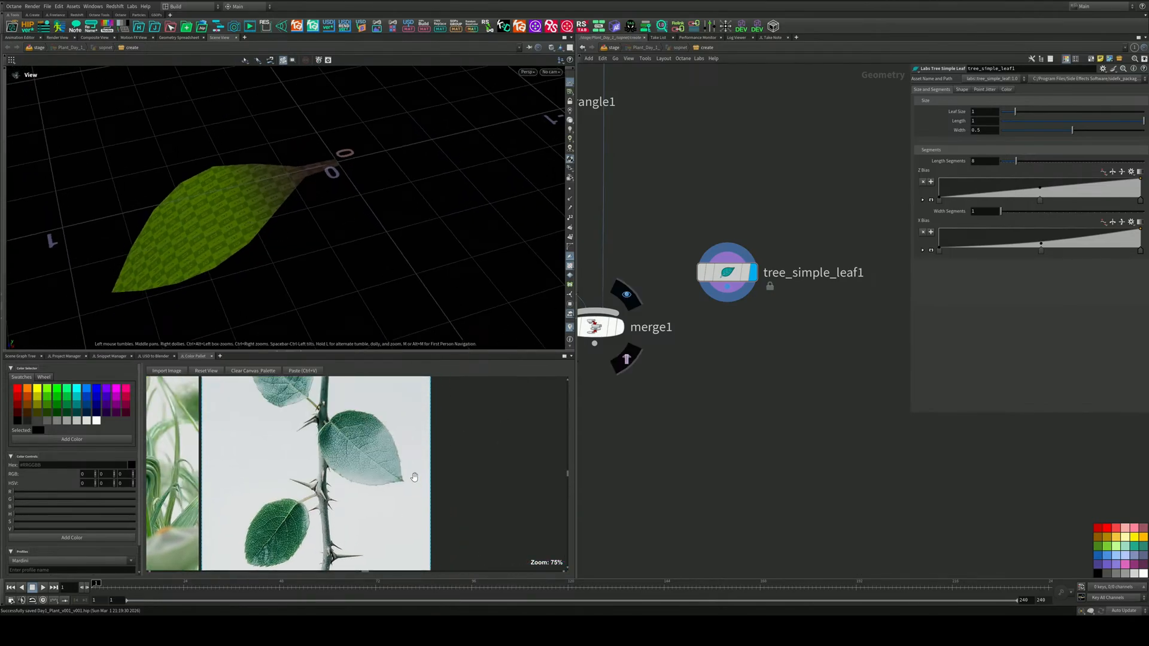
drag(239, 207, 336, 190)
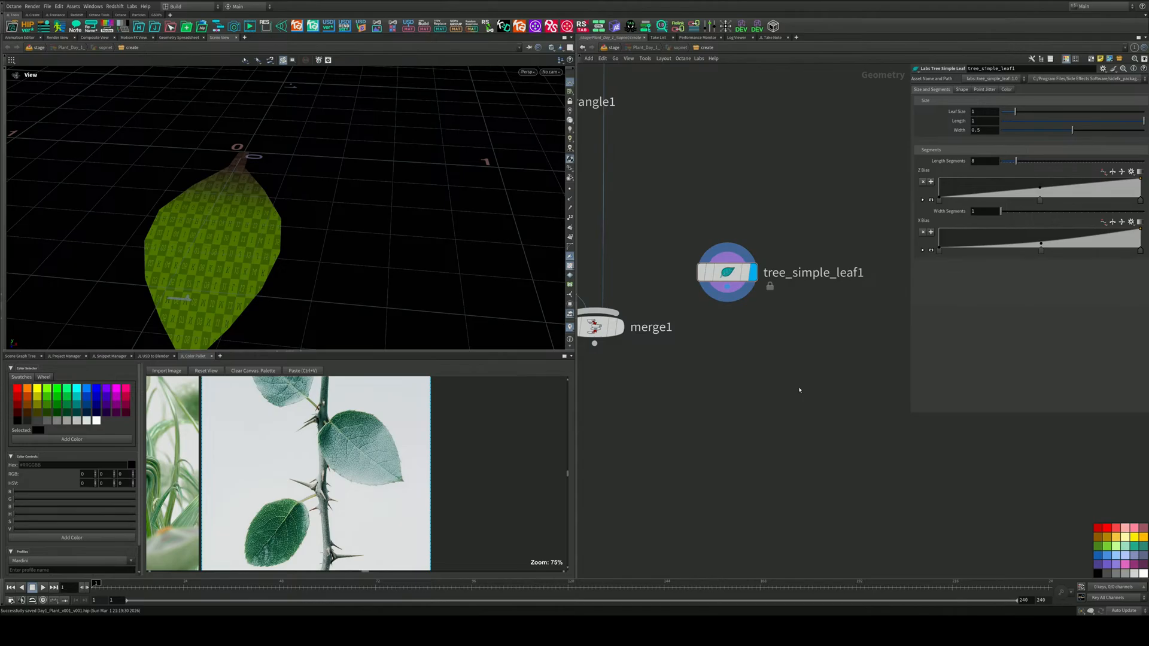
Replace line2 with tree_simple_leaf1 as the first input of copytopoints1, and display the copied leaves
middle_drag(654, 396, 742, 356)
scroll(652, 505, down, 3)
drag(783, 284, 654, 405)
middle_drag(662, 374, 884, 496)
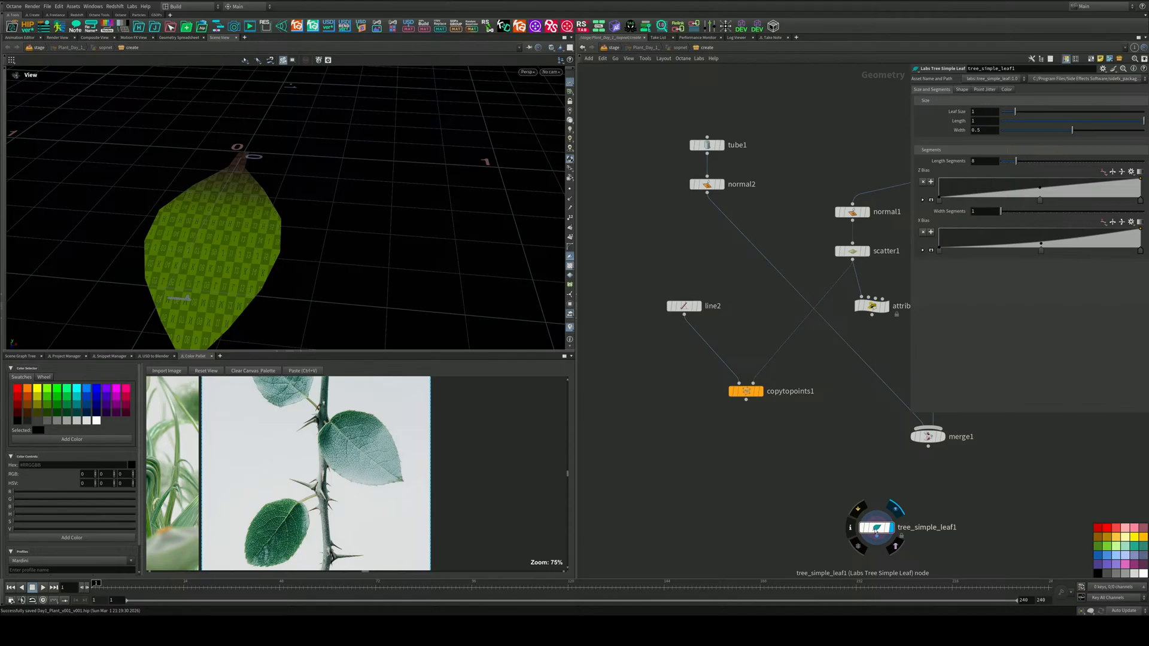
drag(877, 528, 645, 262)
drag(684, 306, 740, 384)
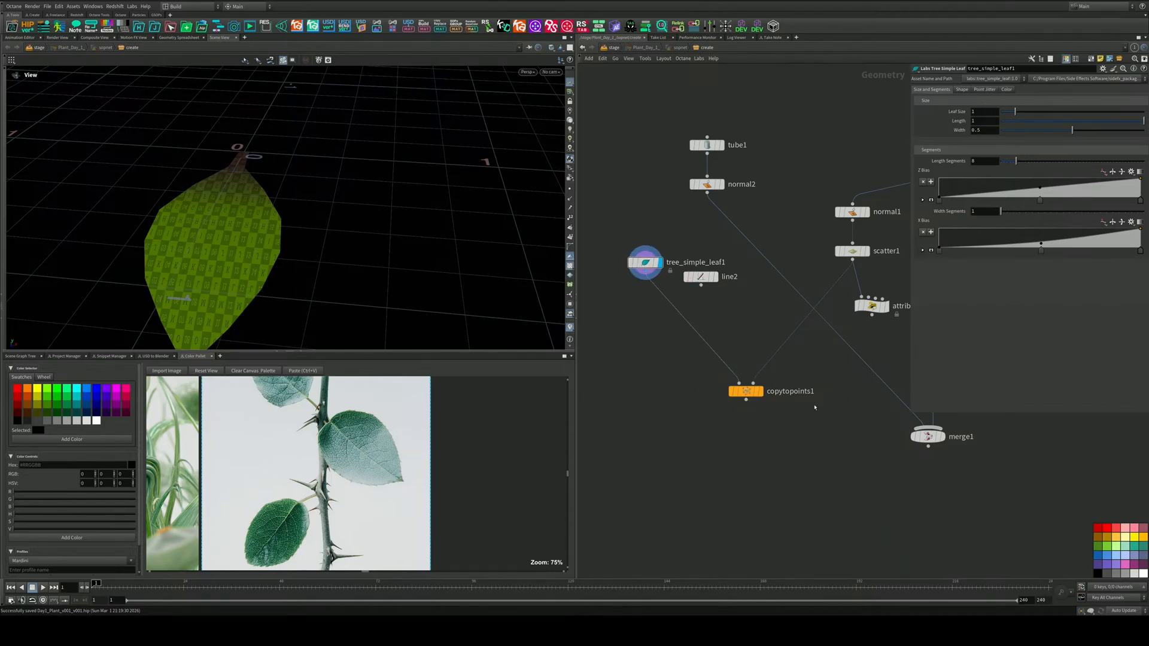
click(758, 392)
drag(479, 318, 443, 251)
Insert a Transform node between tree_simple_leaf1 and copytopoints1
scroll(776, 393, up, 3)
middle_drag(693, 294, 763, 347)
key(Tab)
text(tr)
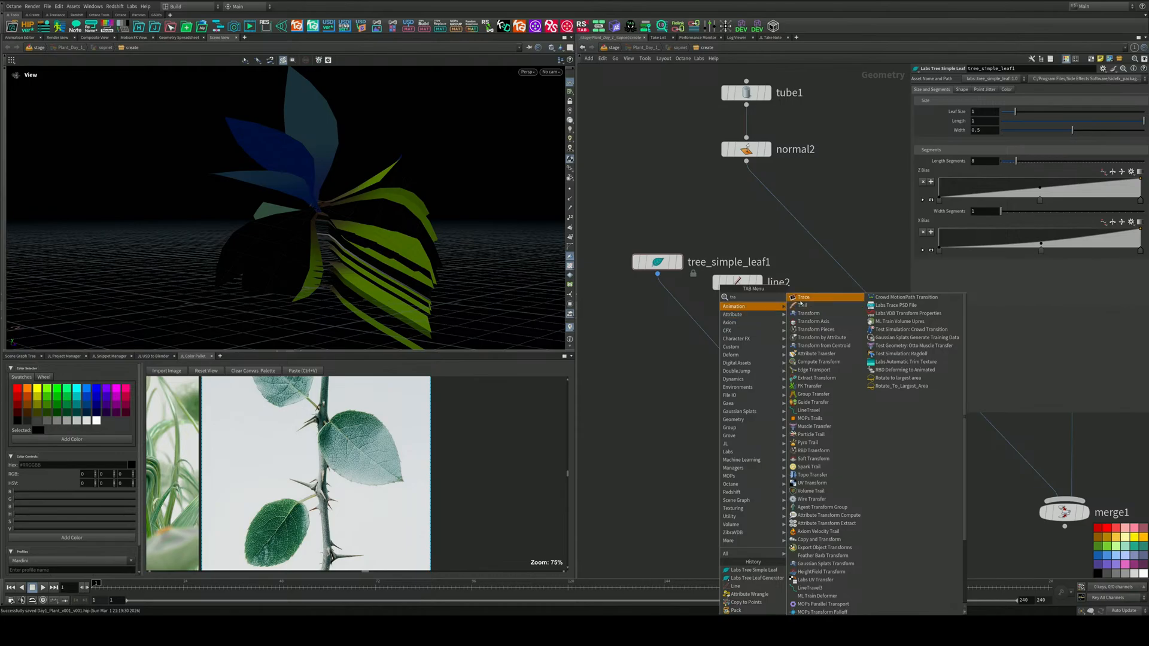
click(802, 313)
click(692, 330)
drag(692, 331, 713, 345)
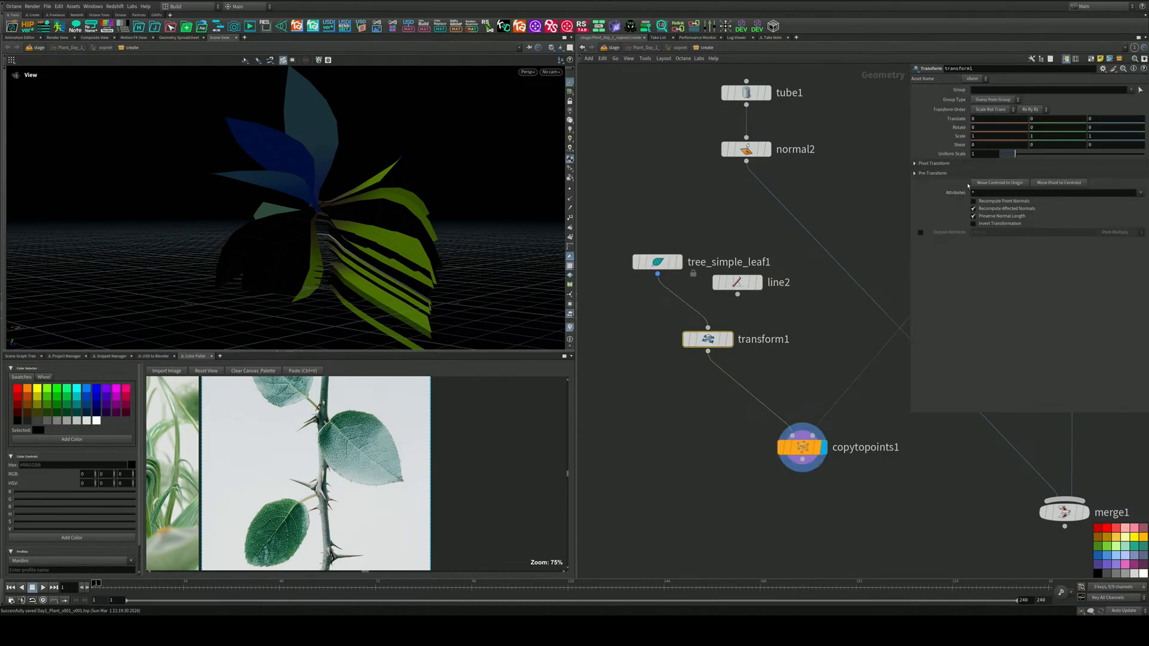
Lower transform1's Uniform Scale to shrink the copied leaves to a size that suits the stem
drag(1015, 154, 1005, 153)
drag(444, 207, 383, 231)
right_drag(383, 231, 472, 185)
drag(471, 186, 344, 233)
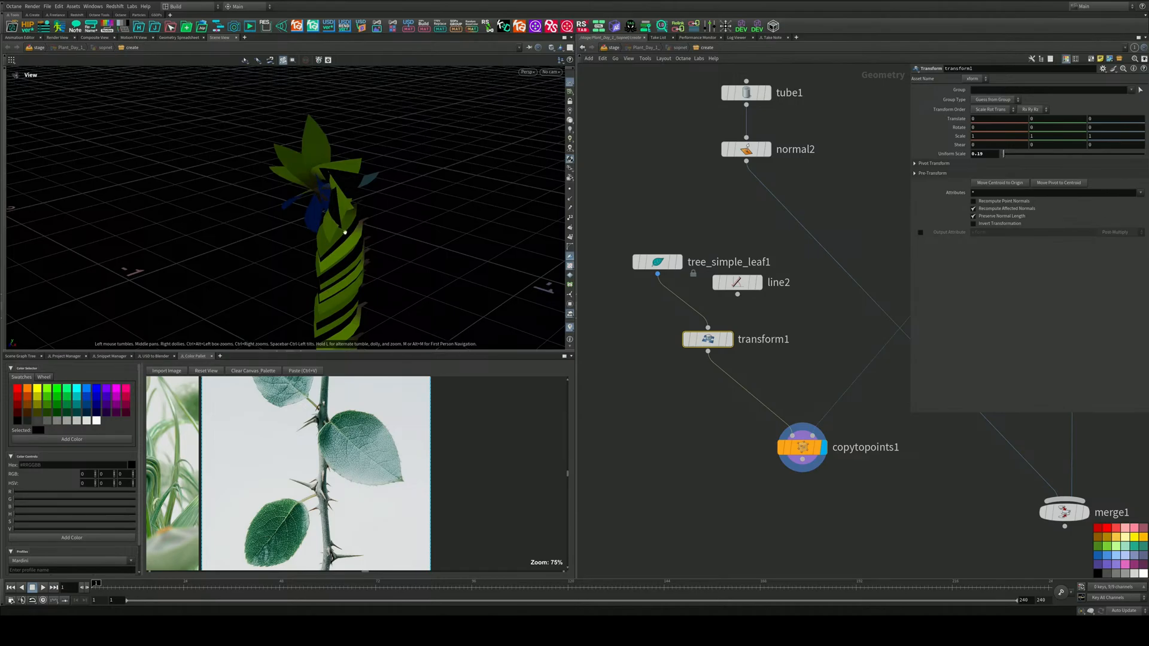
middle_drag(344, 233, 297, 185)
drag(298, 185, 412, 193)
Lower scatter1's Force Total Count for fewer leaves, check the scattered points alone, and display copytopoints1 again
scroll(853, 324, down, 4)
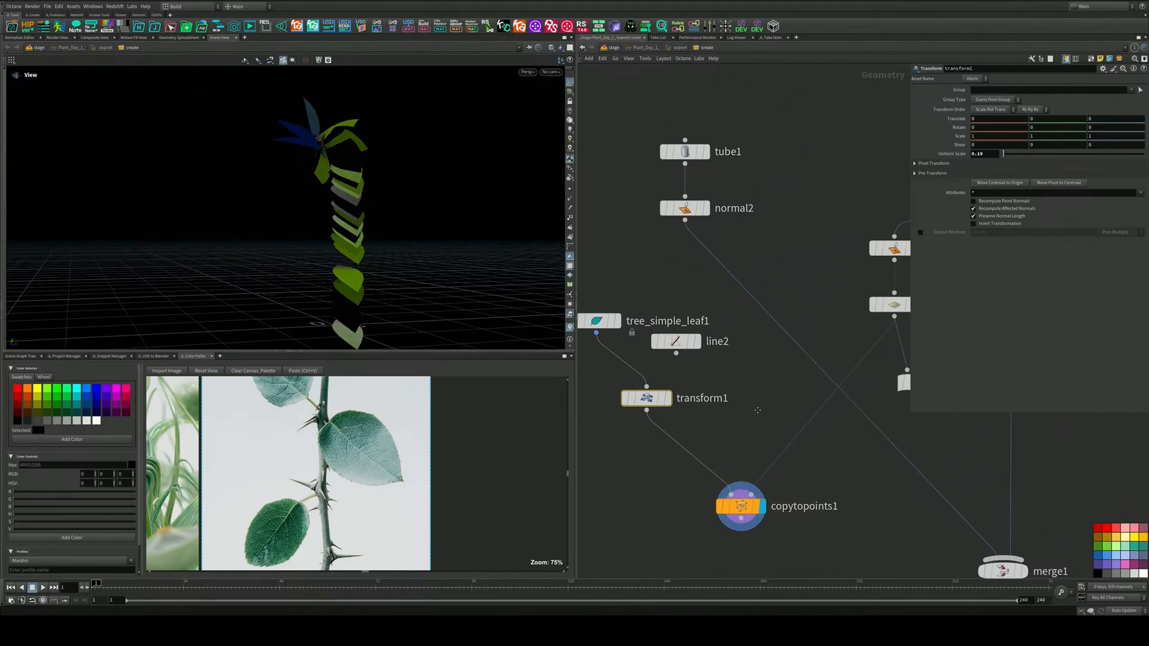
click(820, 340)
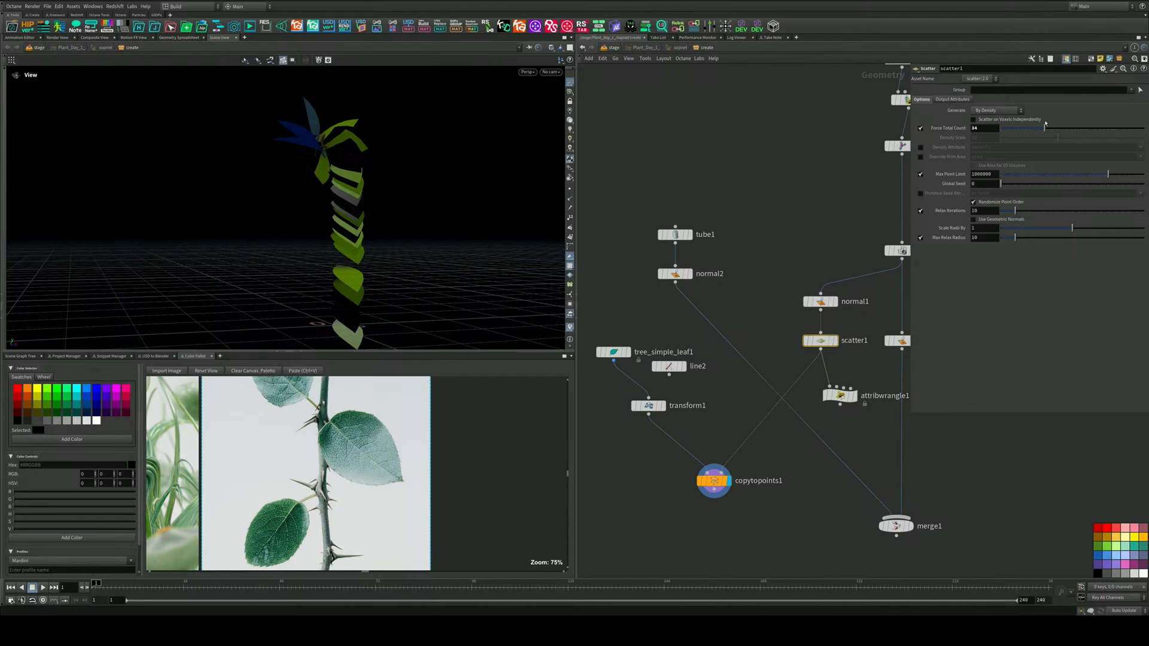
mouse_move(1045, 128)
mouse_down()
mouse_move(1024, 134)
mouse_move(1034, 129)
mouse_up()
middle_drag(790, 326, 778, 303)
scroll(862, 431, up, 4)
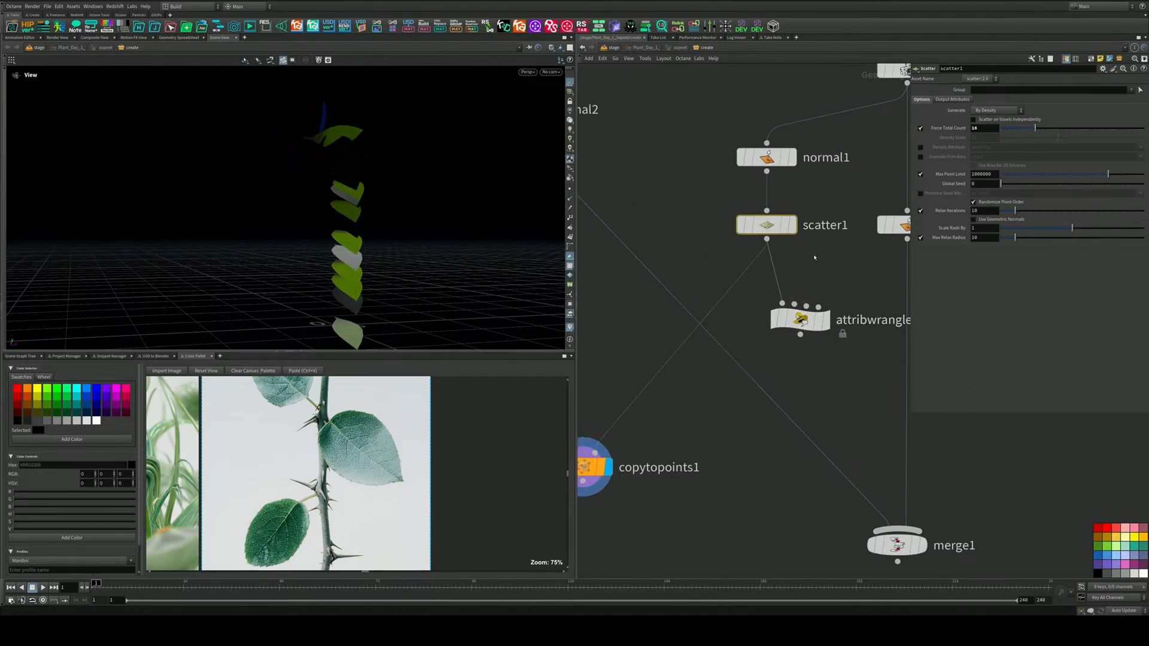
click(793, 225)
middle_drag(642, 413, 790, 368)
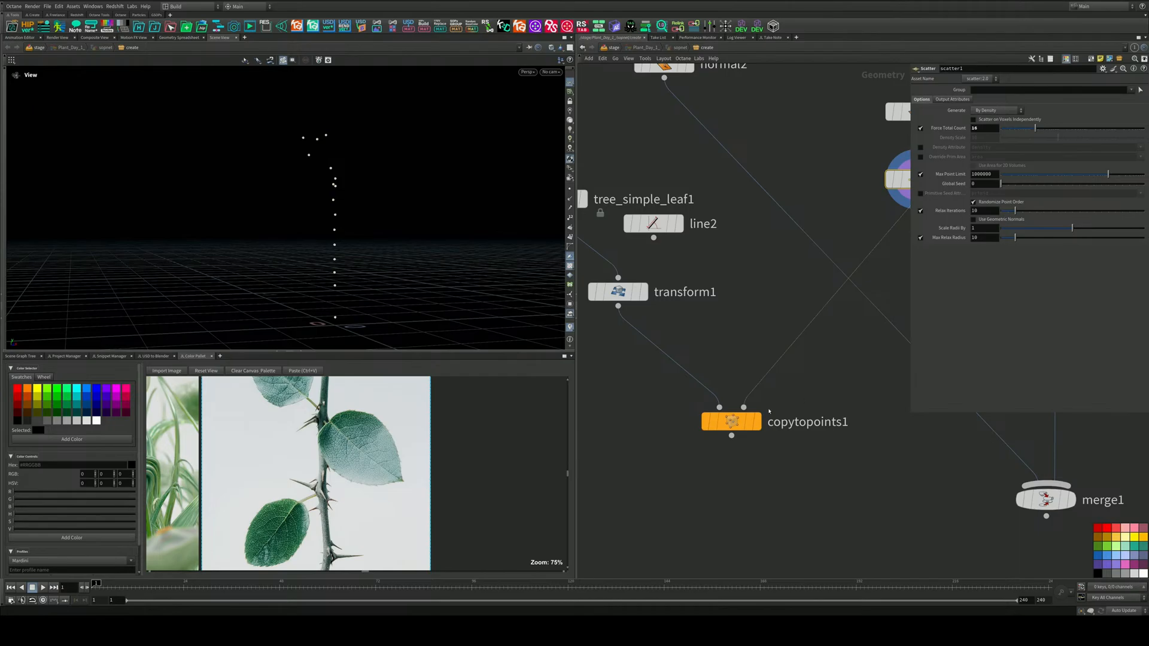
click(756, 422)
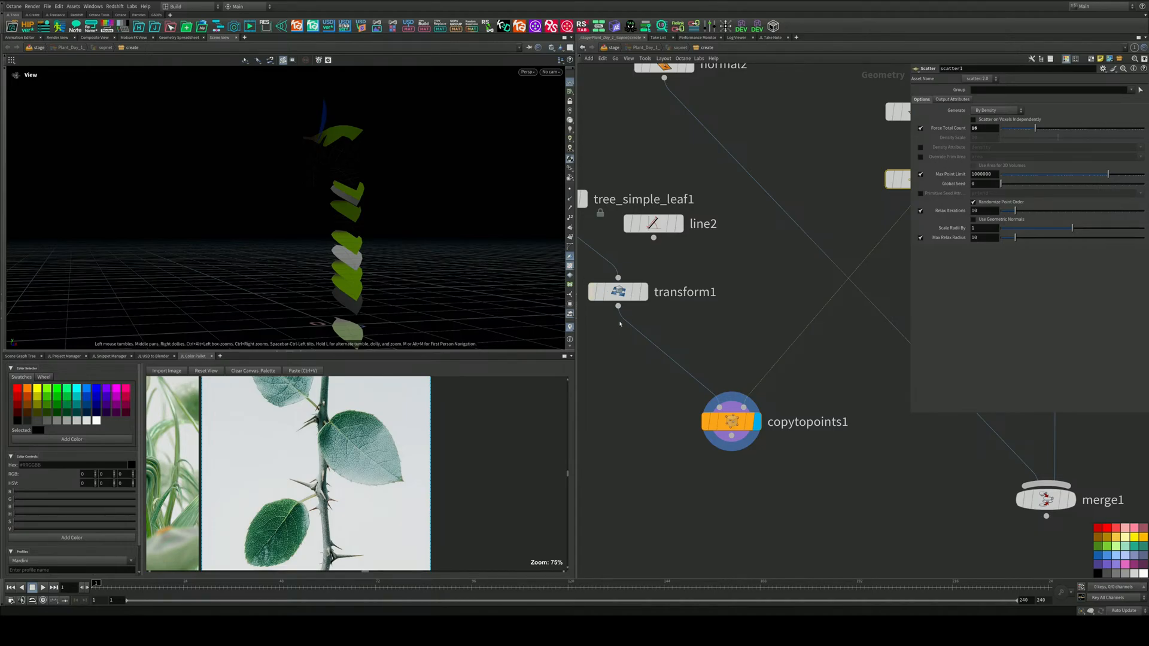
Rearrange tree_simple_leaf1 closer above transform1, with the disconnected line2 set aside
scroll(620, 324, down, 5)
middle_drag(632, 272, 723, 264)
drag(676, 237, 706, 242)
middle_drag(710, 262, 786, 310)
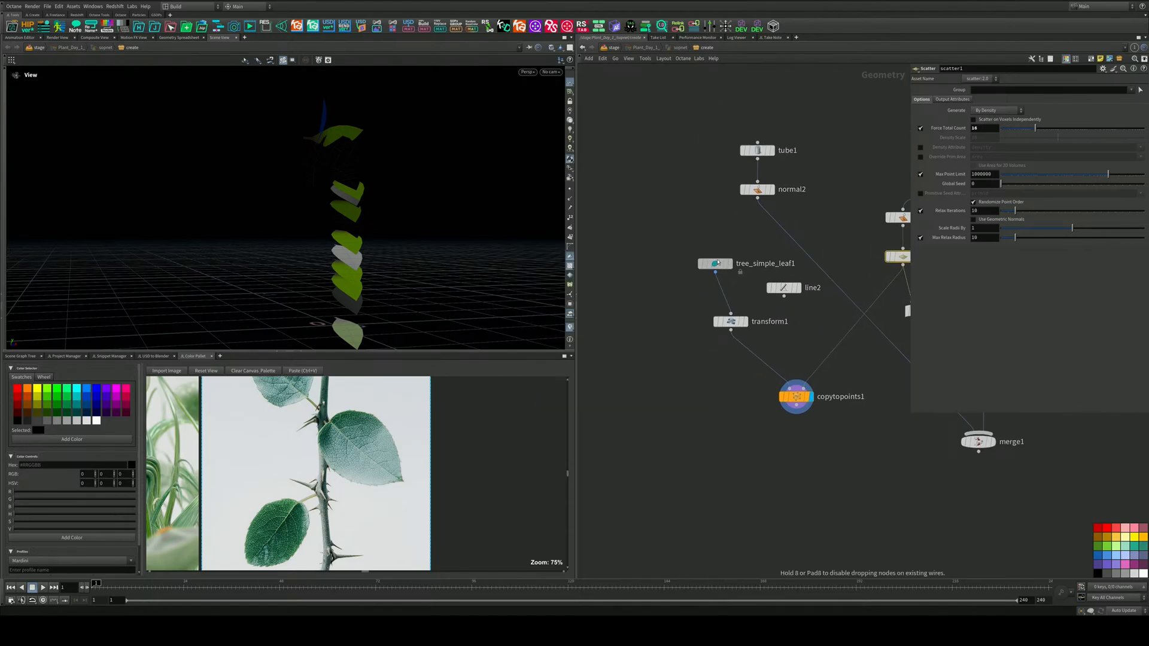
Line up tree_simple_leaf1 directly above transform1 in the network, clear of line2
drag(695, 267, 721, 257)
drag(733, 322, 696, 333)
drag(721, 257, 694, 252)
Display merge1 and lower scatter1's Force Total Count to 3
middle_drag(662, 466, 544, 303)
click(875, 280)
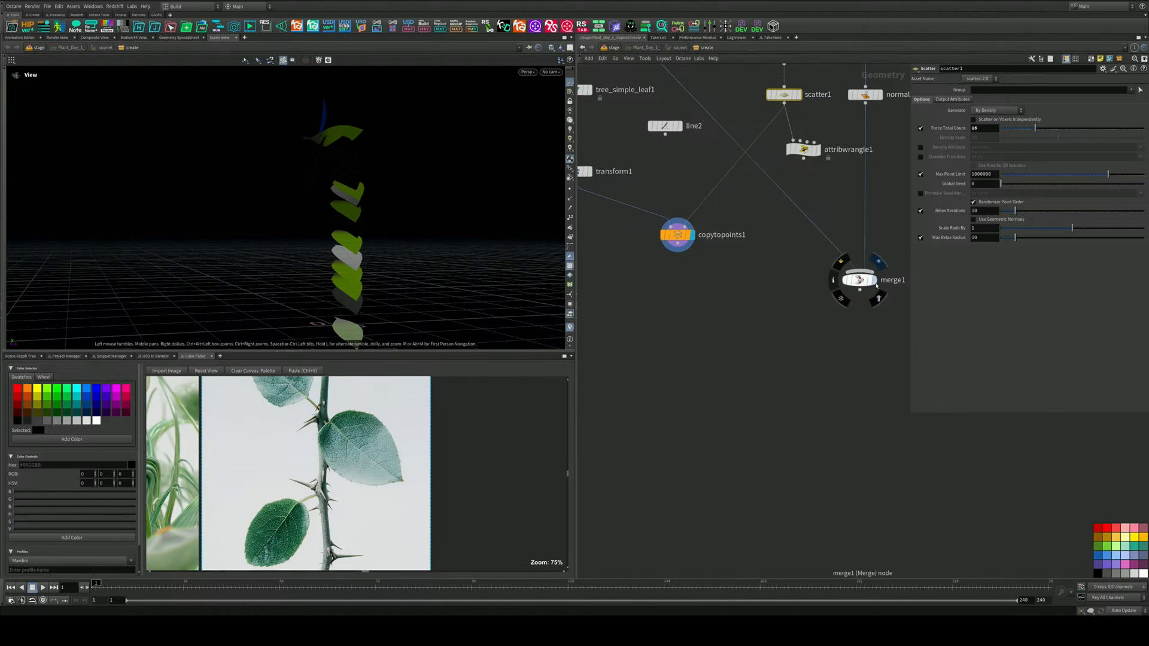
middle_drag(768, 342, 769, 305)
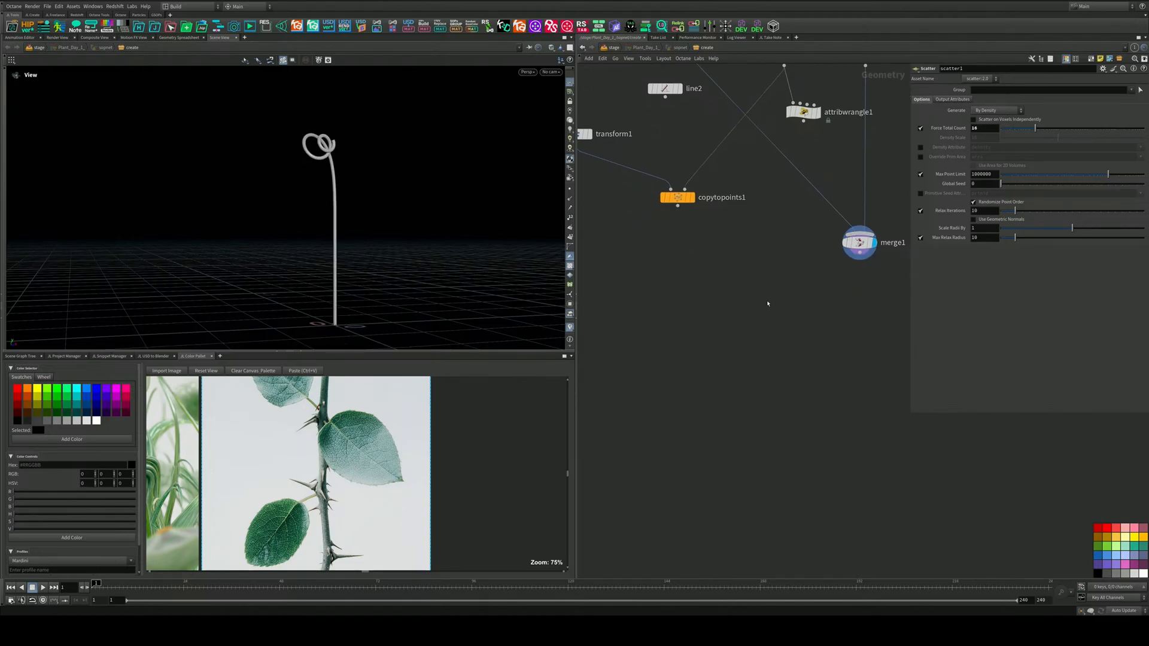
key(Tab)
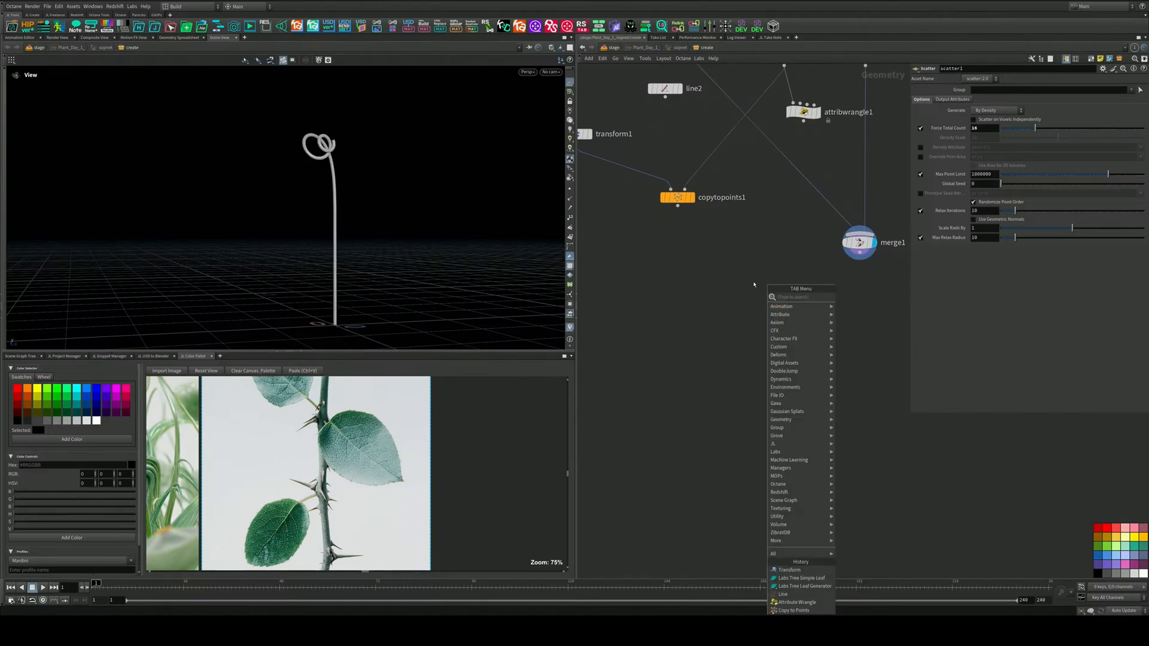
click(754, 285)
middle_drag(762, 220, 775, 452)
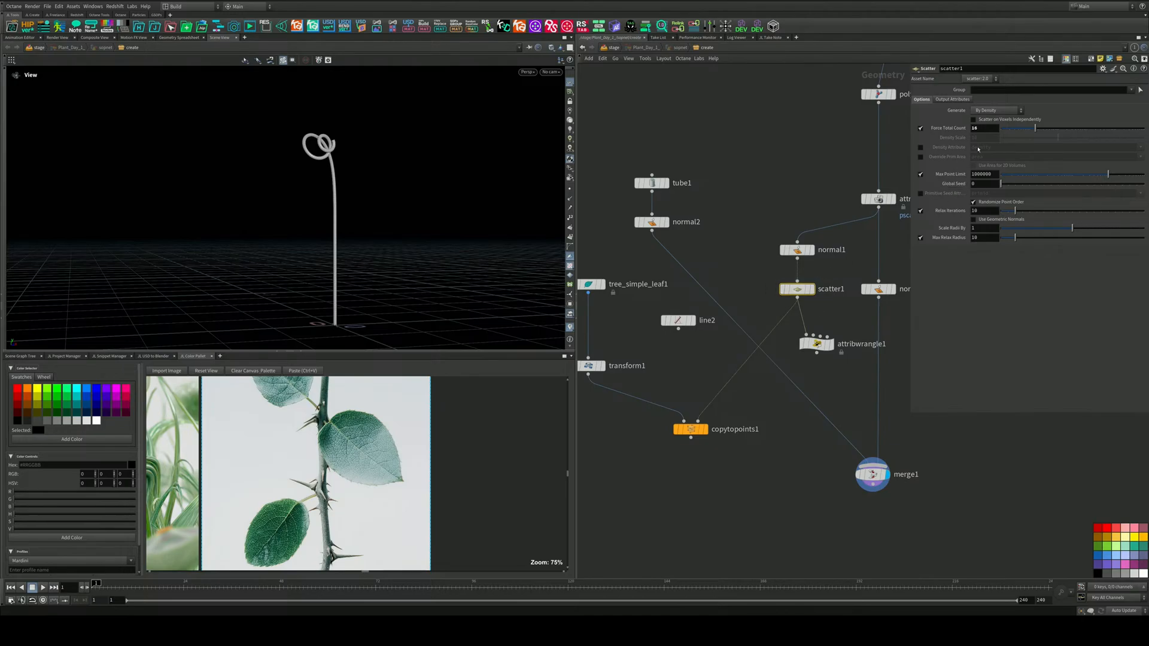
drag(1035, 128, 1014, 128)
middle_drag(803, 501, 779, 404)
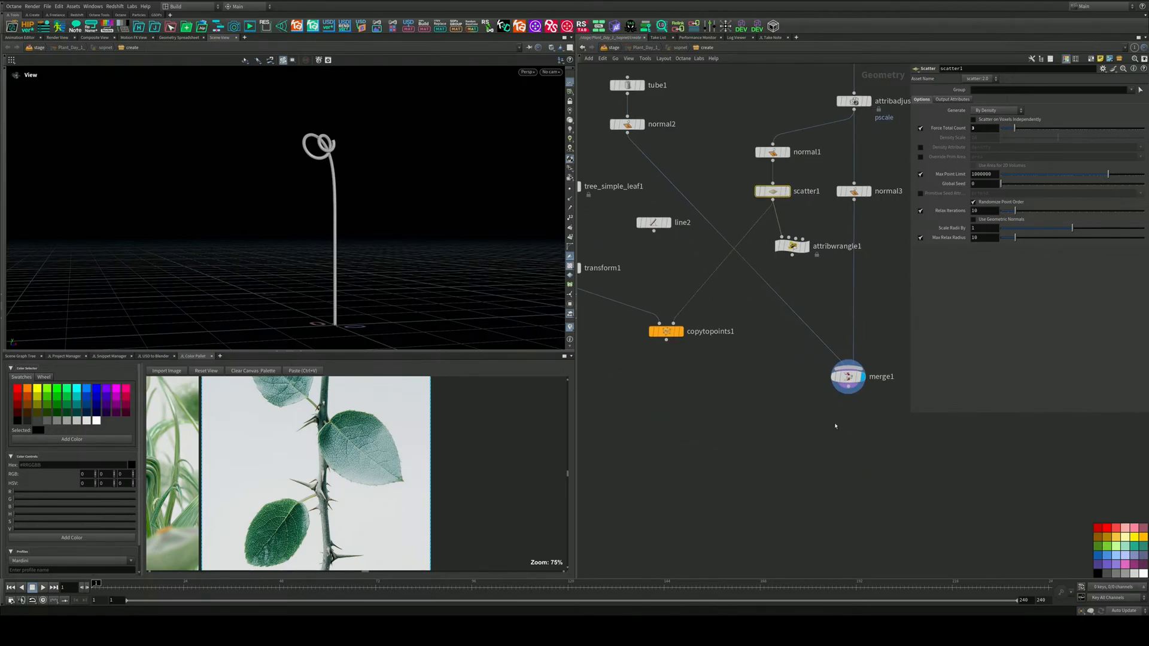
Add a Merge node that combines copytopoints1 and merge1, and display it to check the leaves on the stem
click(780, 443)
key(Tab)
key(Return)
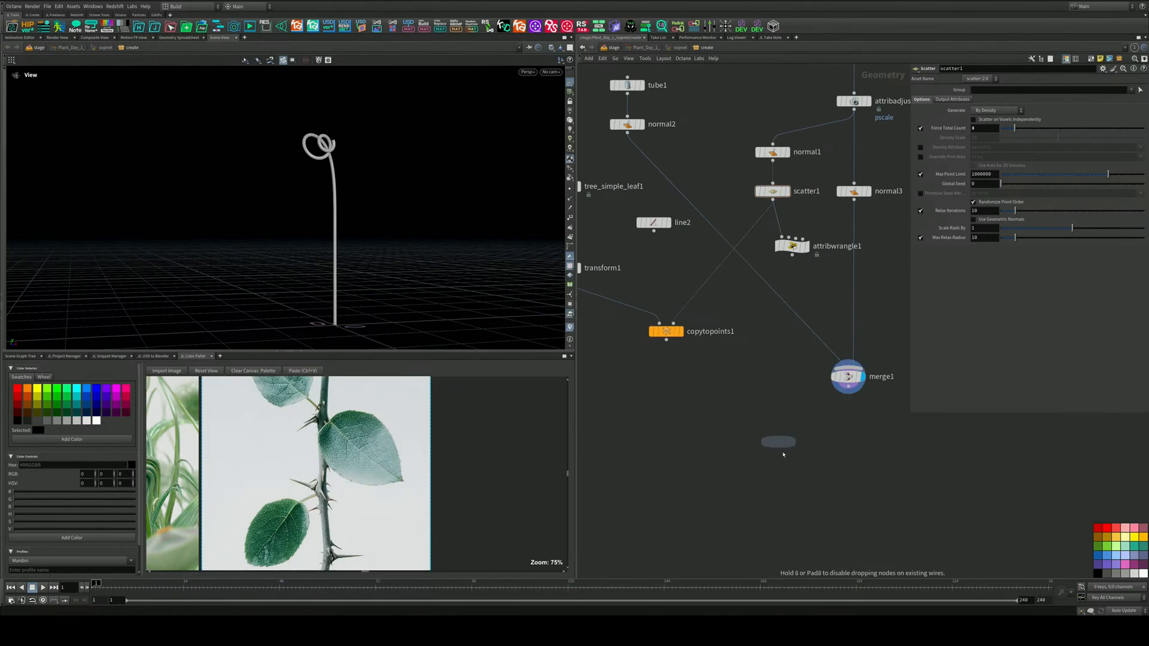
click(782, 457)
drag(666, 340, 746, 448)
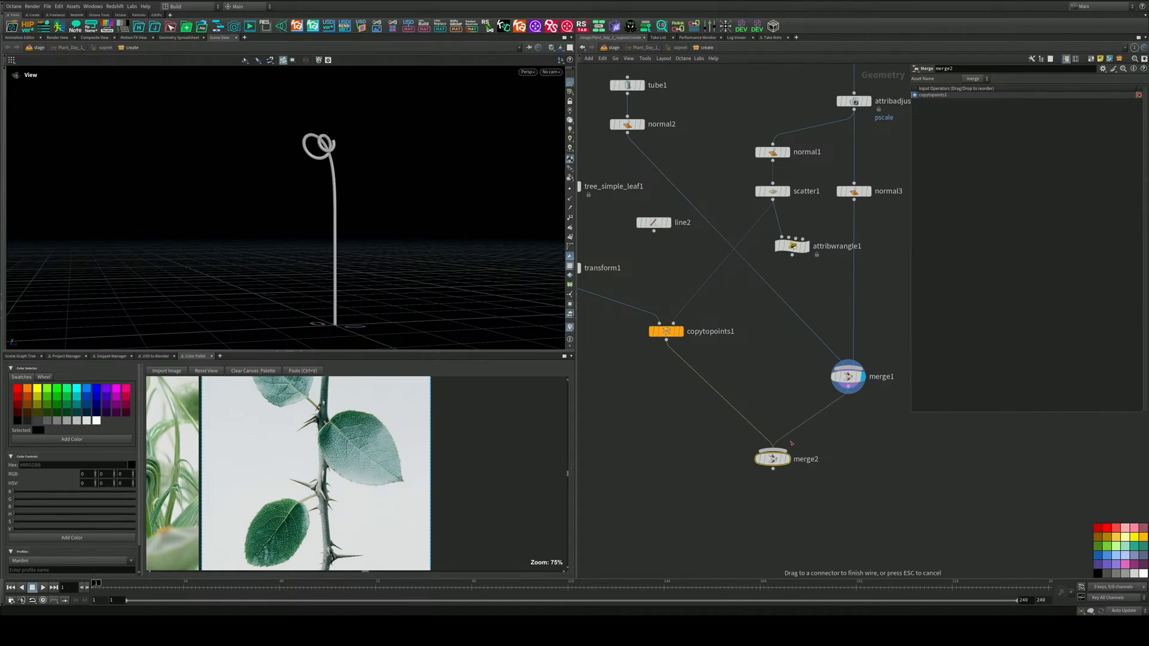
drag(848, 386, 752, 494)
click(787, 459)
drag(313, 206, 217, 228)
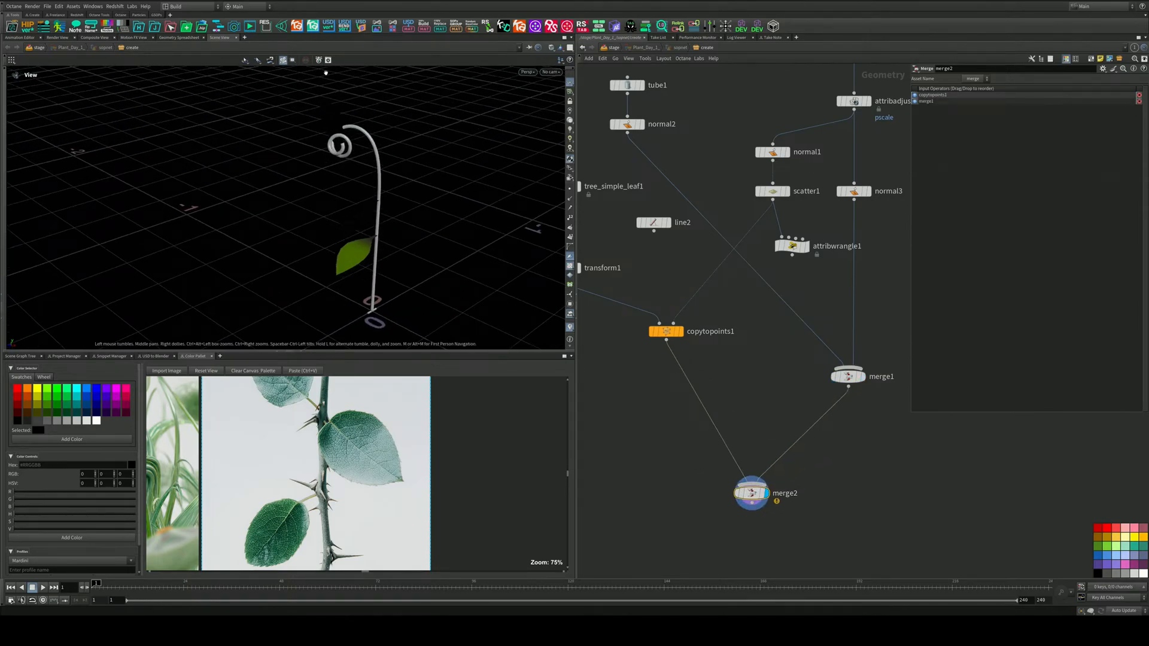
click(124, 29)
drag(299, 129, 330, 144)
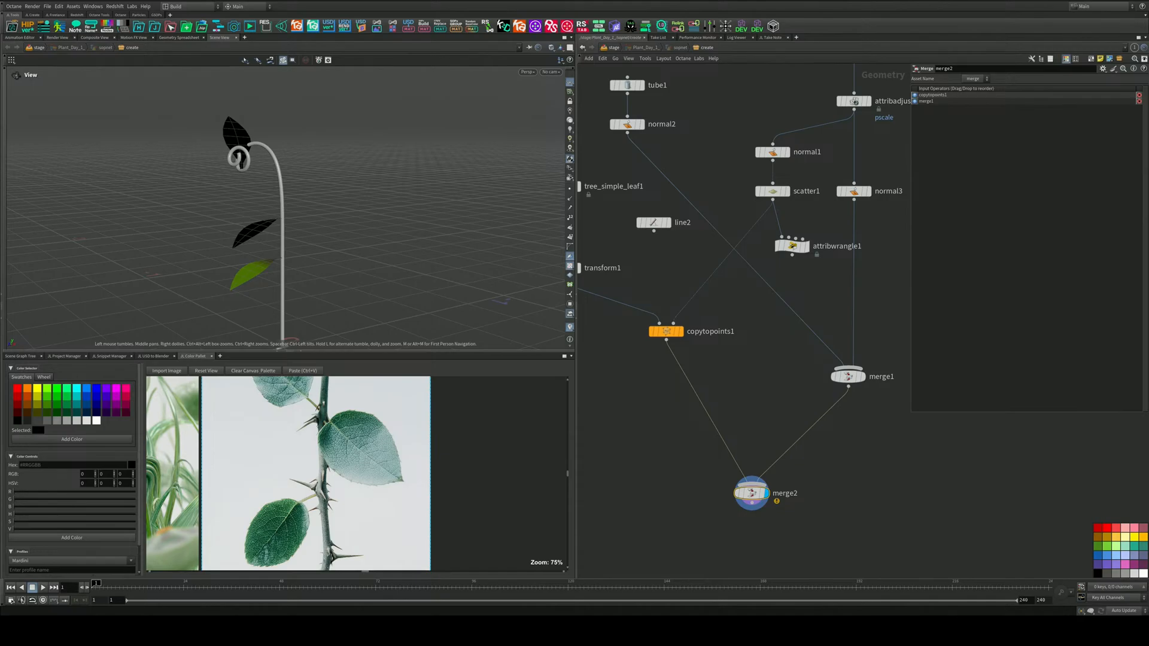
Switch to the browser's Joy of Vex Day 9 page and narrow its window so the node network stays visible
key(alt+Tab)
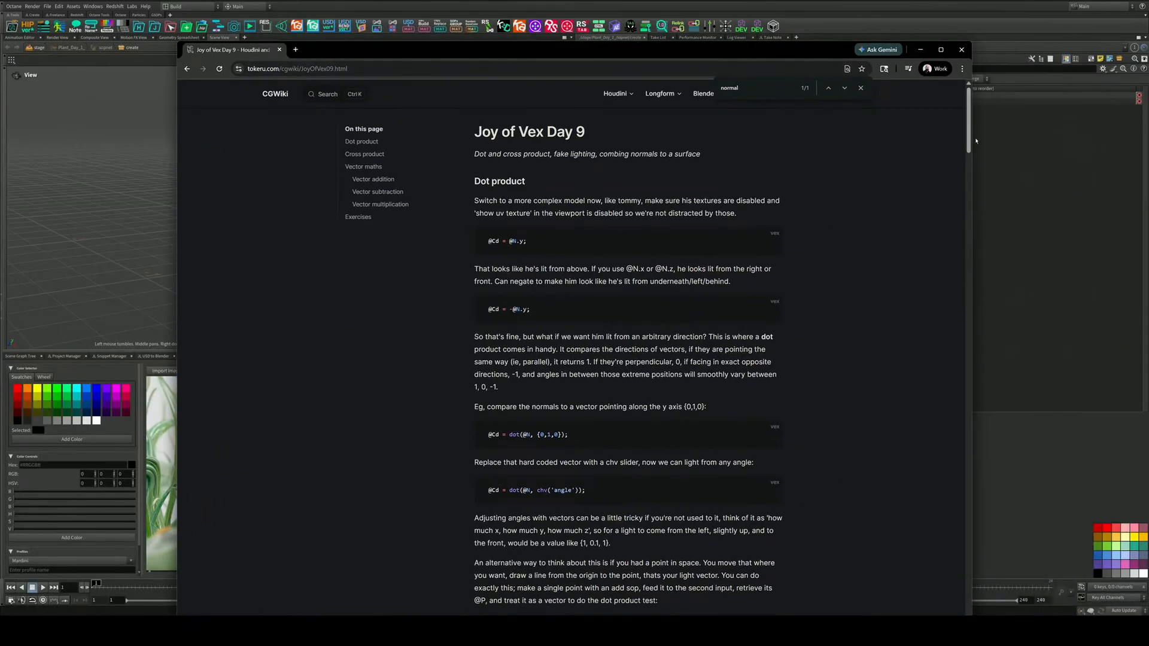
drag(974, 138, 705, 168)
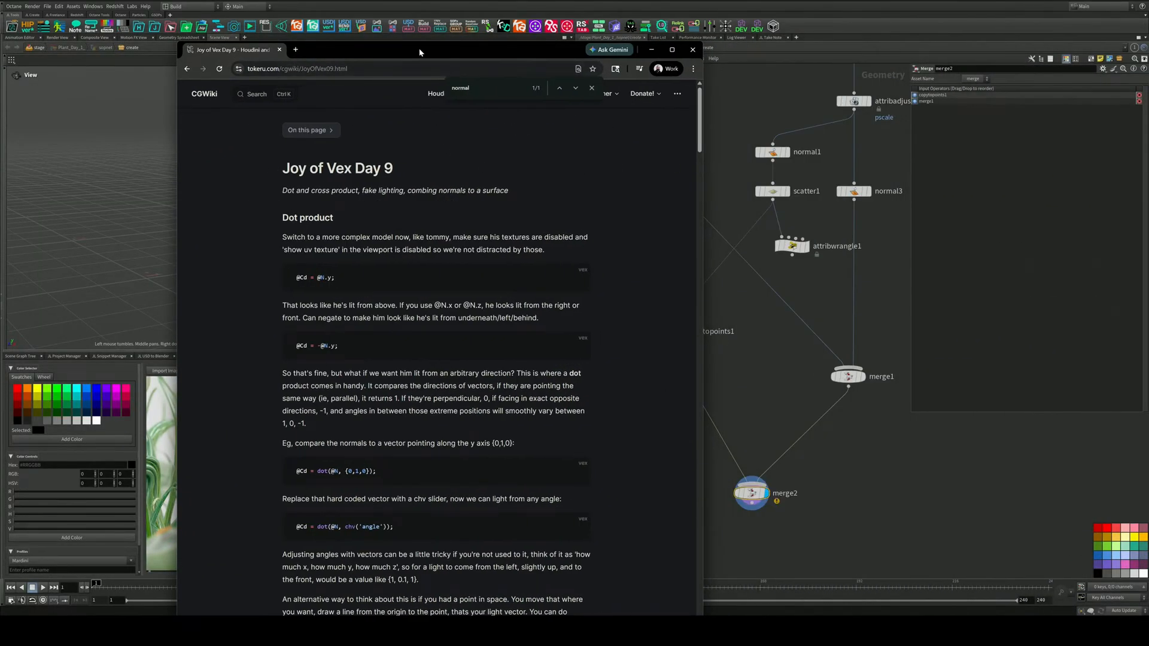
drag(419, 52, 358, 59)
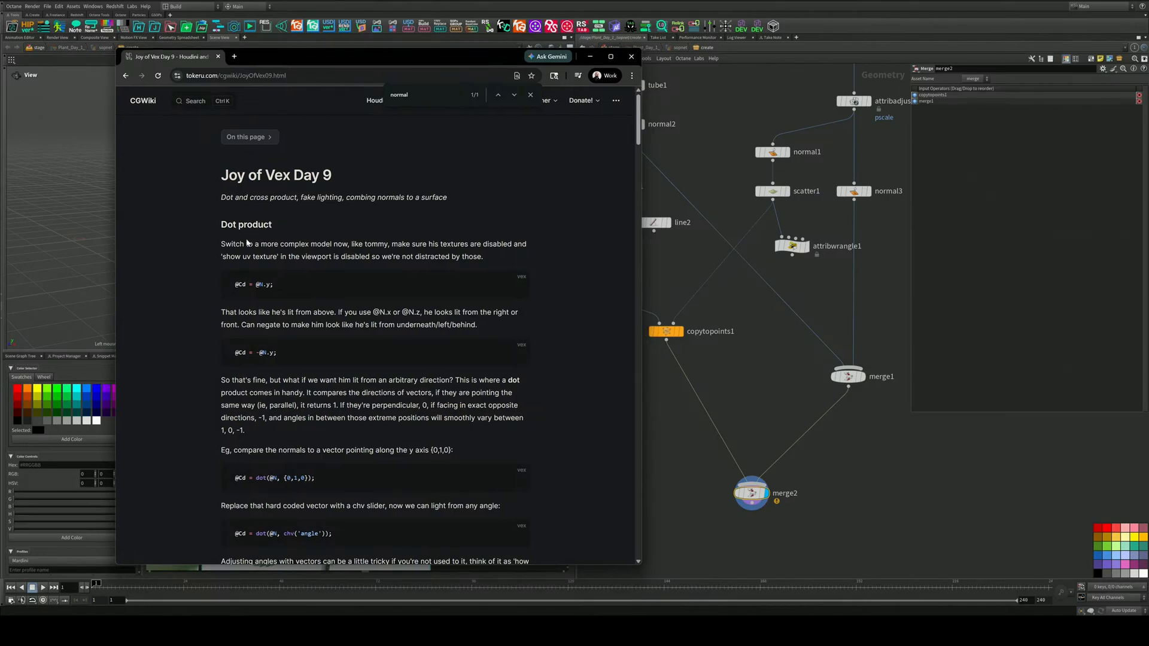
Find the Cross product section, copy the line @N = cross(@N, {0,1,0}); and move the browser window out of the way
scroll(276, 362, down, 2)
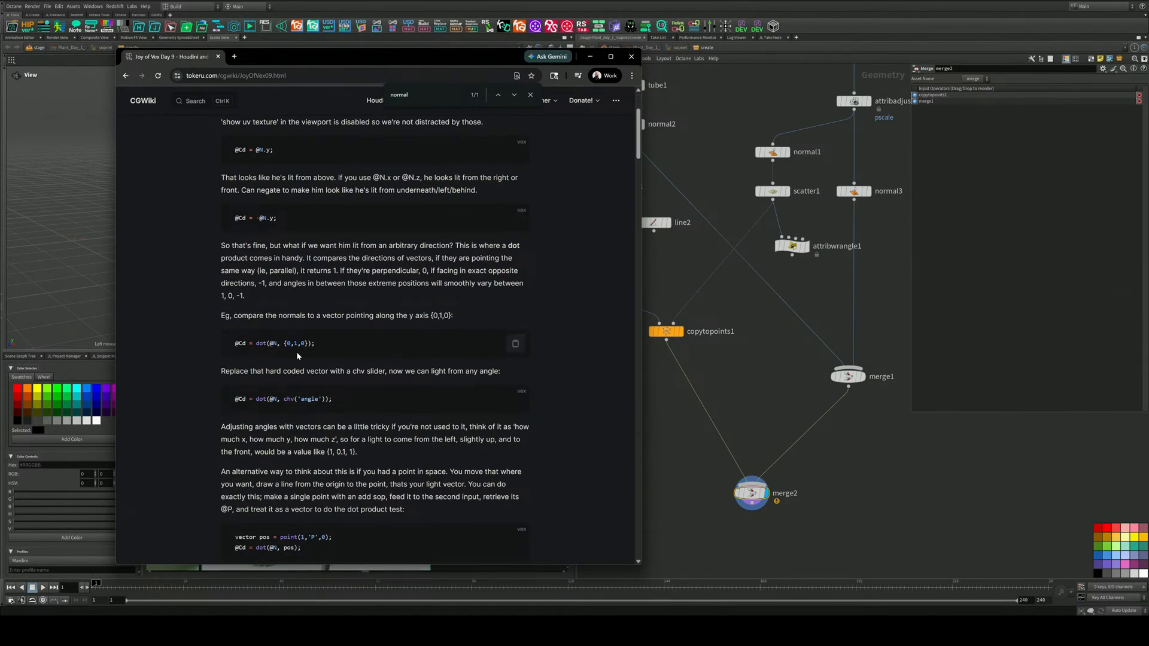
scroll(286, 346, up, 1)
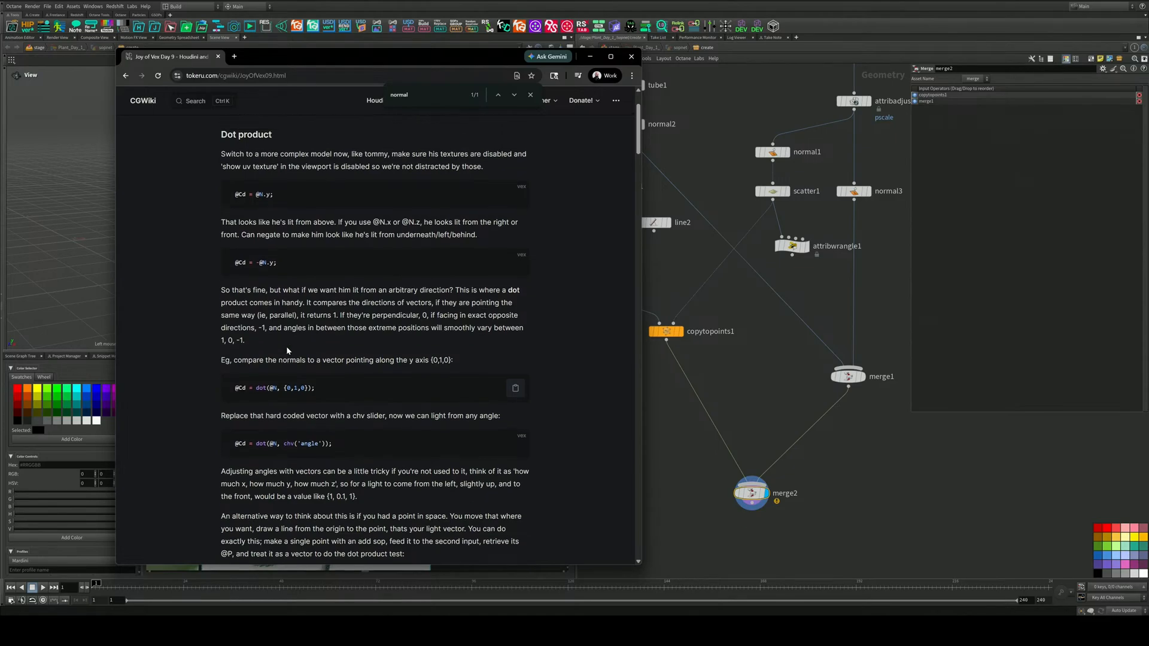
scroll(286, 346, down, 3)
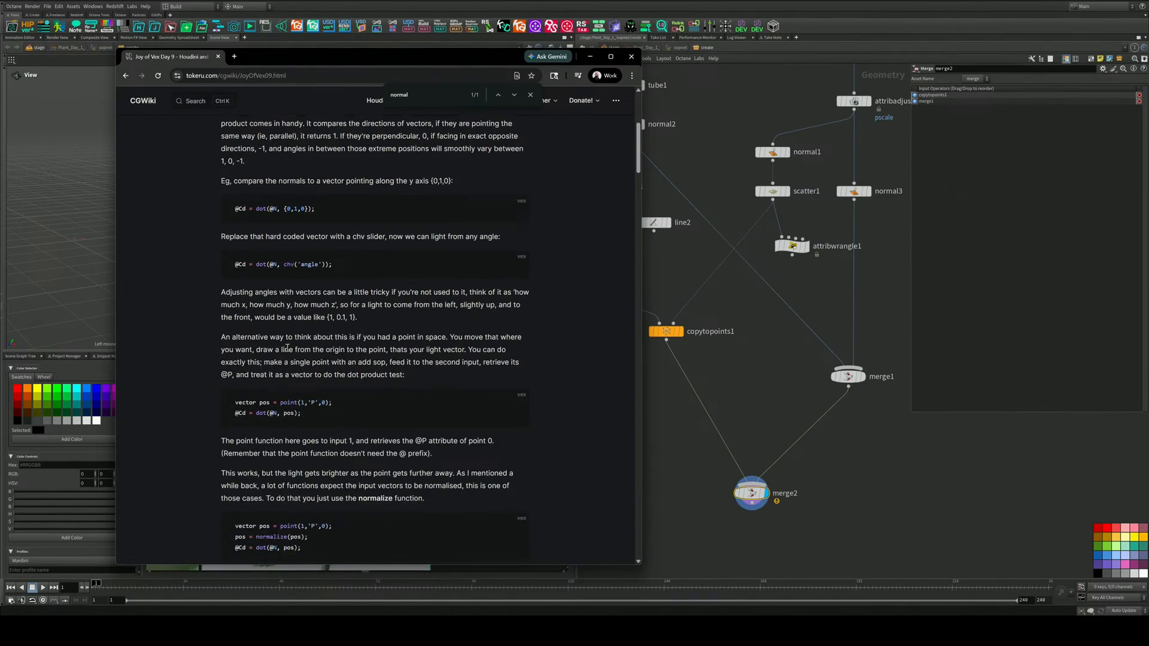
scroll(305, 415, down, 4)
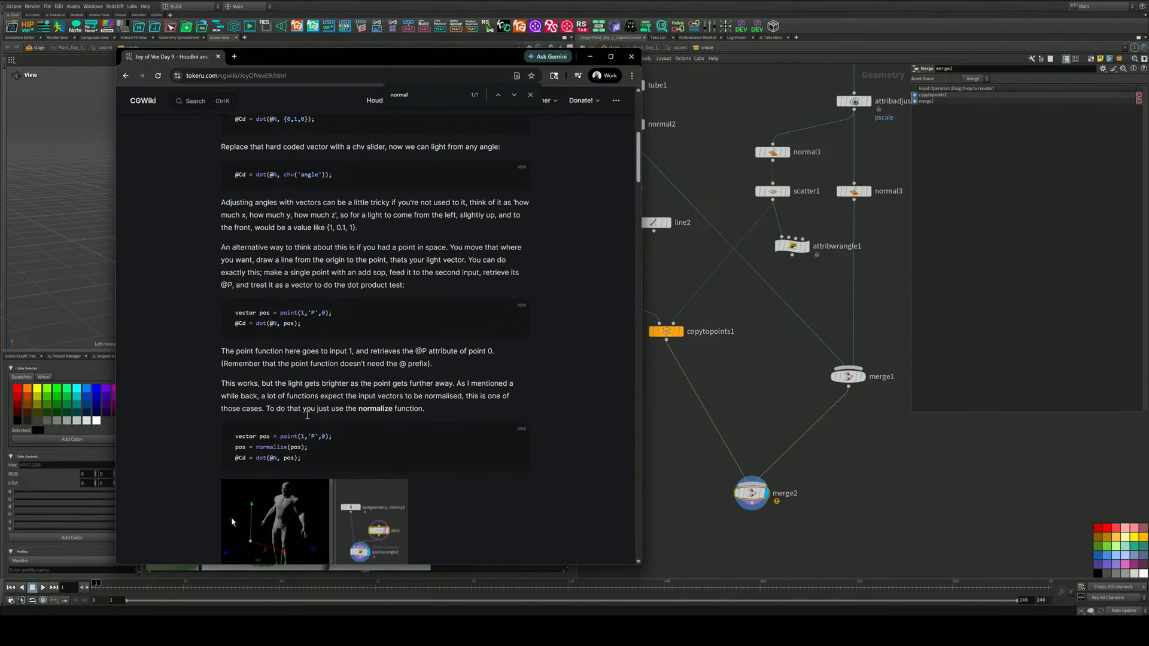
scroll(317, 368, down, 5)
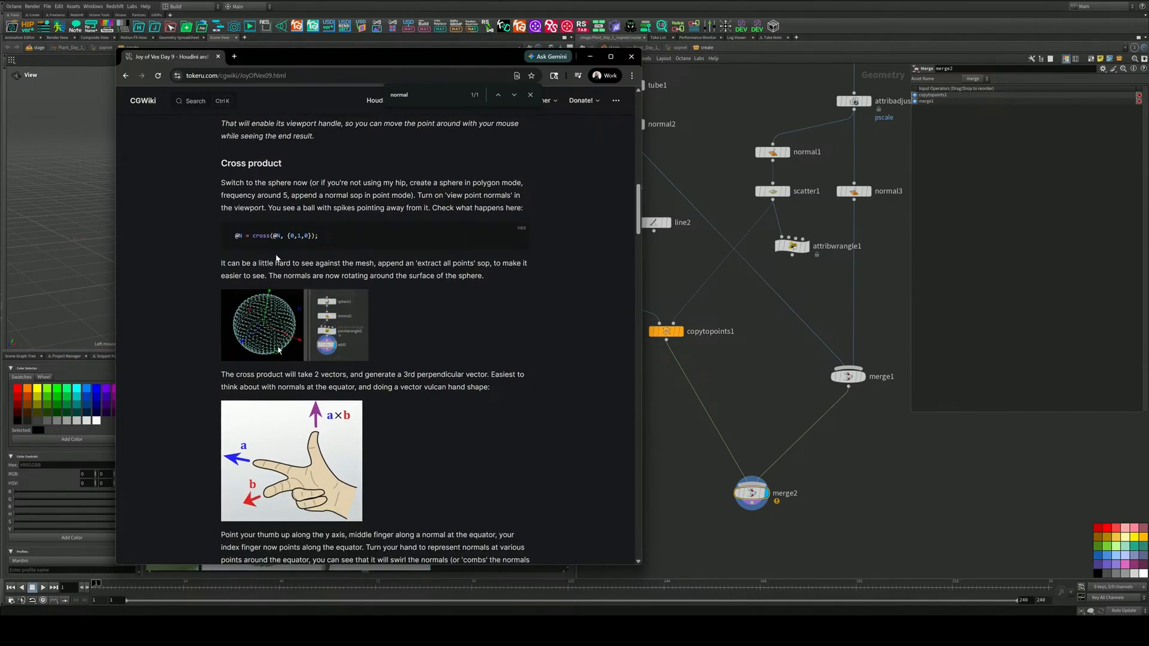
mouse_move(346, 239)
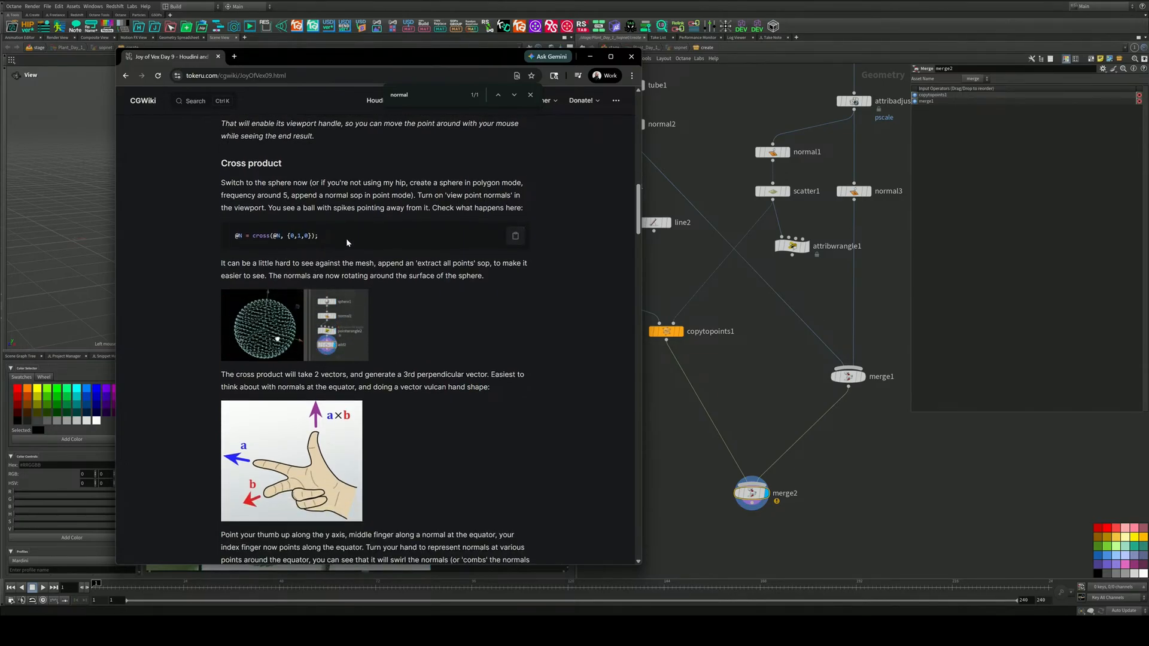
click(515, 239)
drag(506, 59, 7, 107)
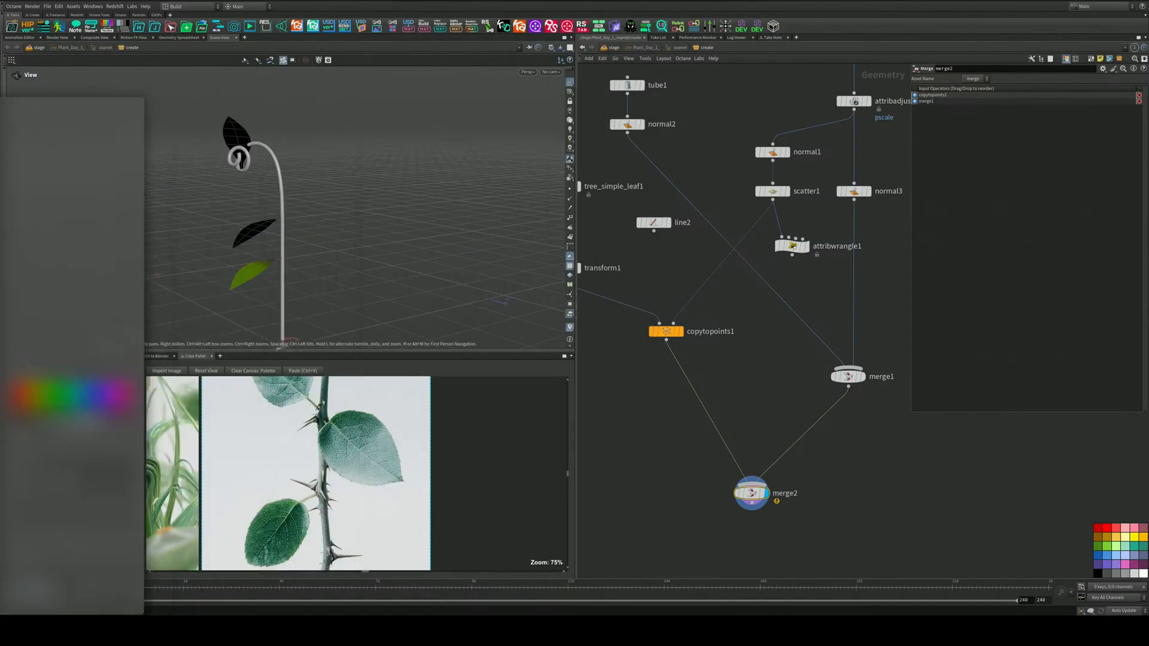
Insert an Attribute Wrangle between scatter1 and copytopoints1 with the expression @N = cross(@N, {0,1,0});
middle_drag(758, 359, 805, 422)
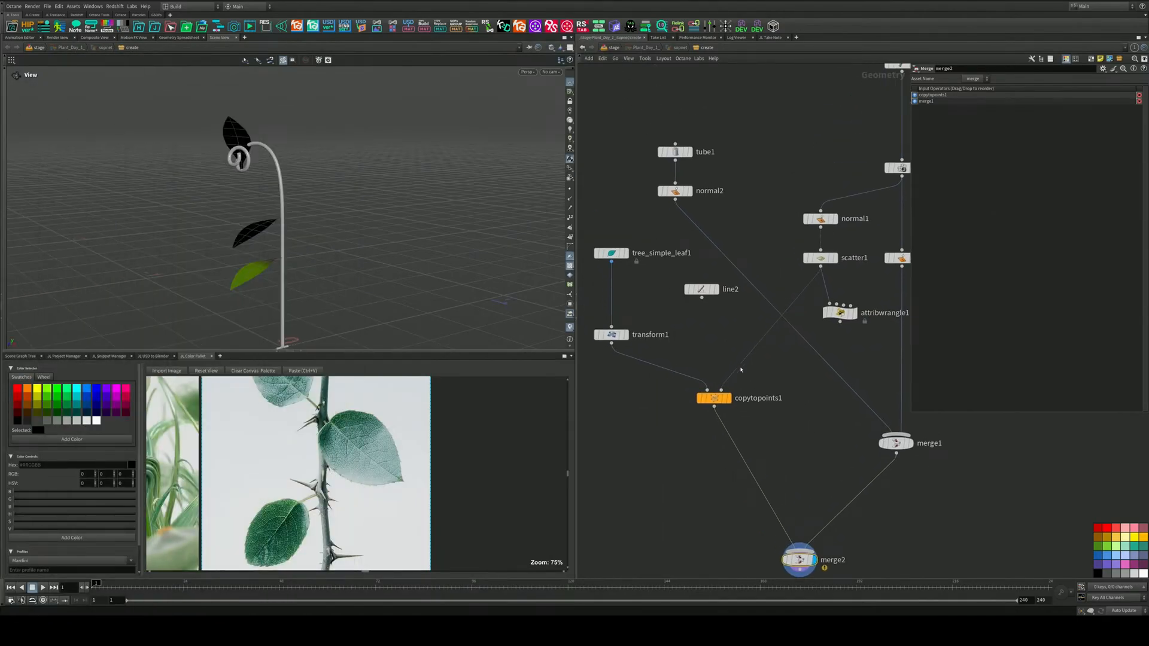
middle_drag(741, 370, 721, 386)
key(Tab)
text(aw)
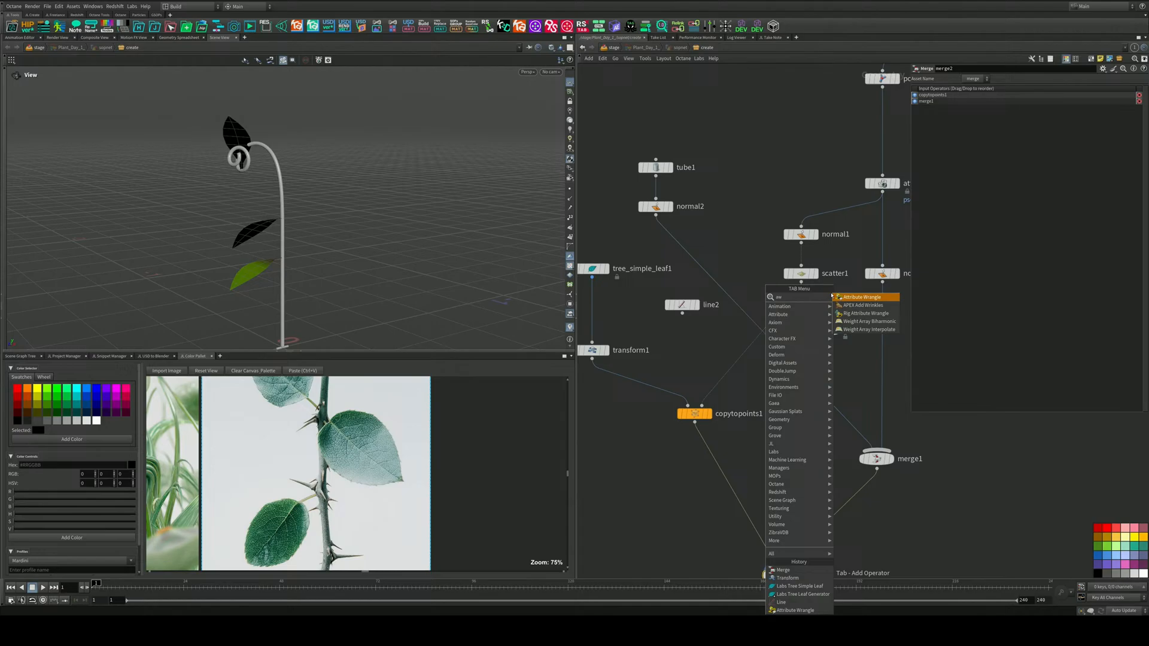
click(847, 298)
click(731, 363)
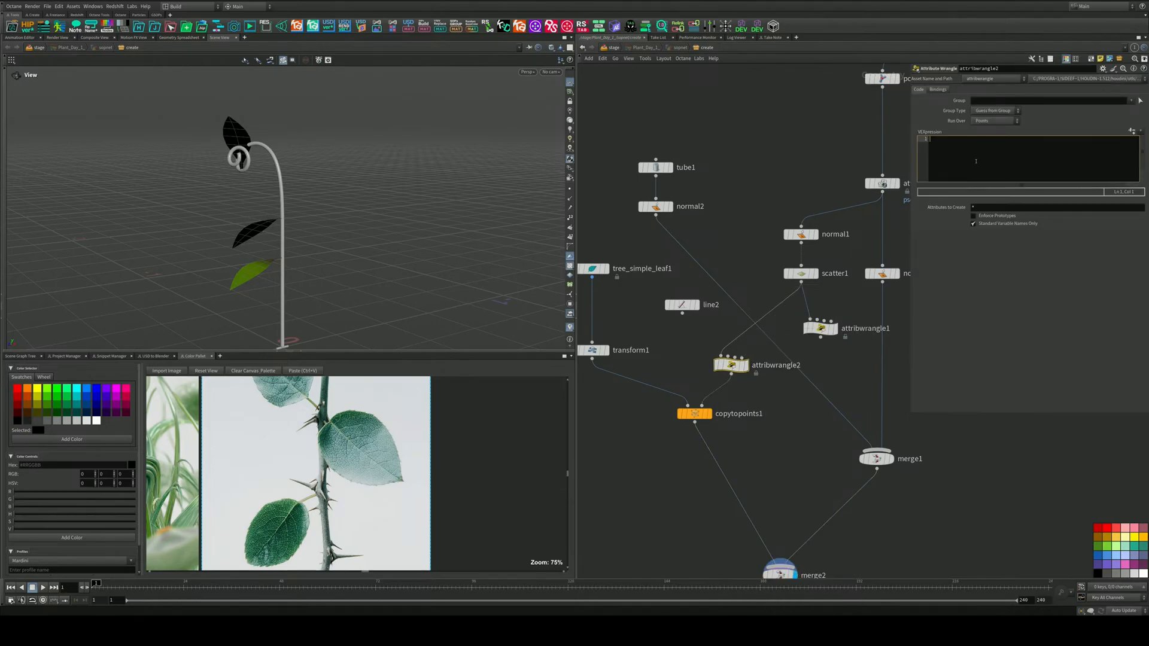
click(1015, 290)
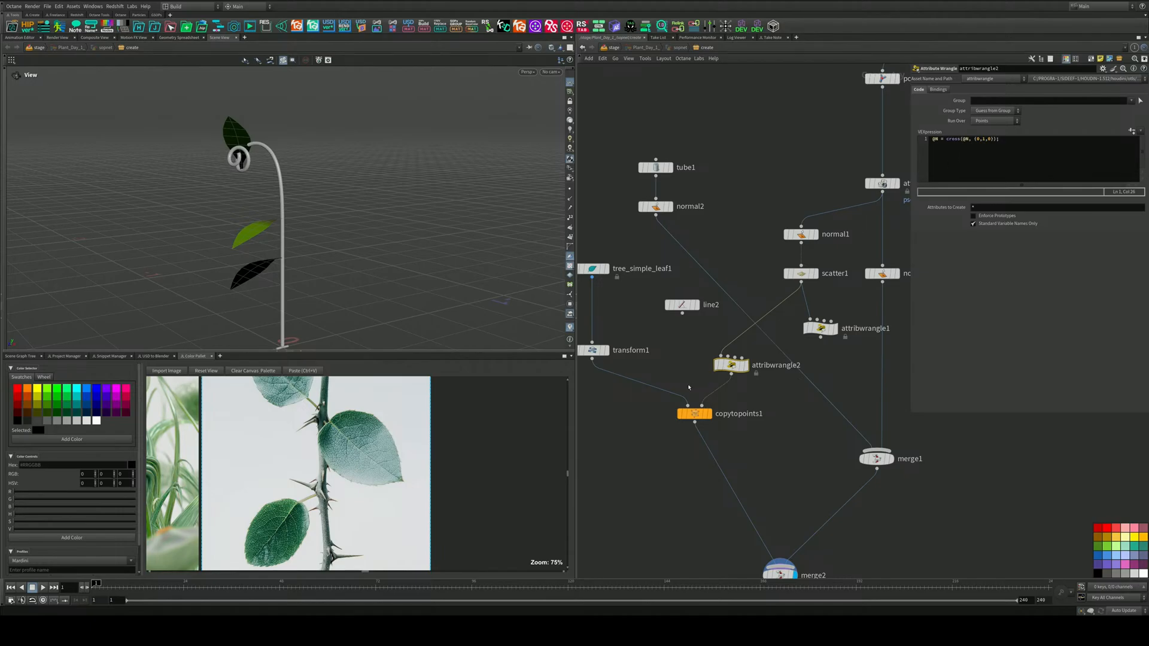
Display attribwrangle2, copytopoints1 and merge2 in turn, and examine the leaf orientation around the stem
click(747, 366)
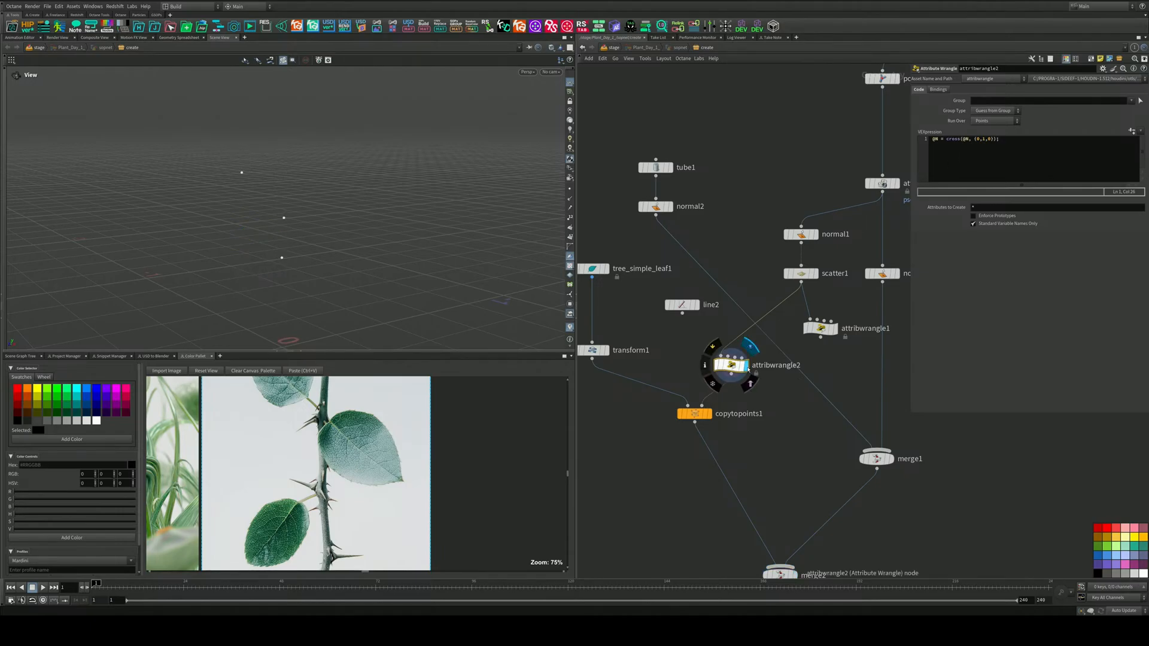
click(709, 413)
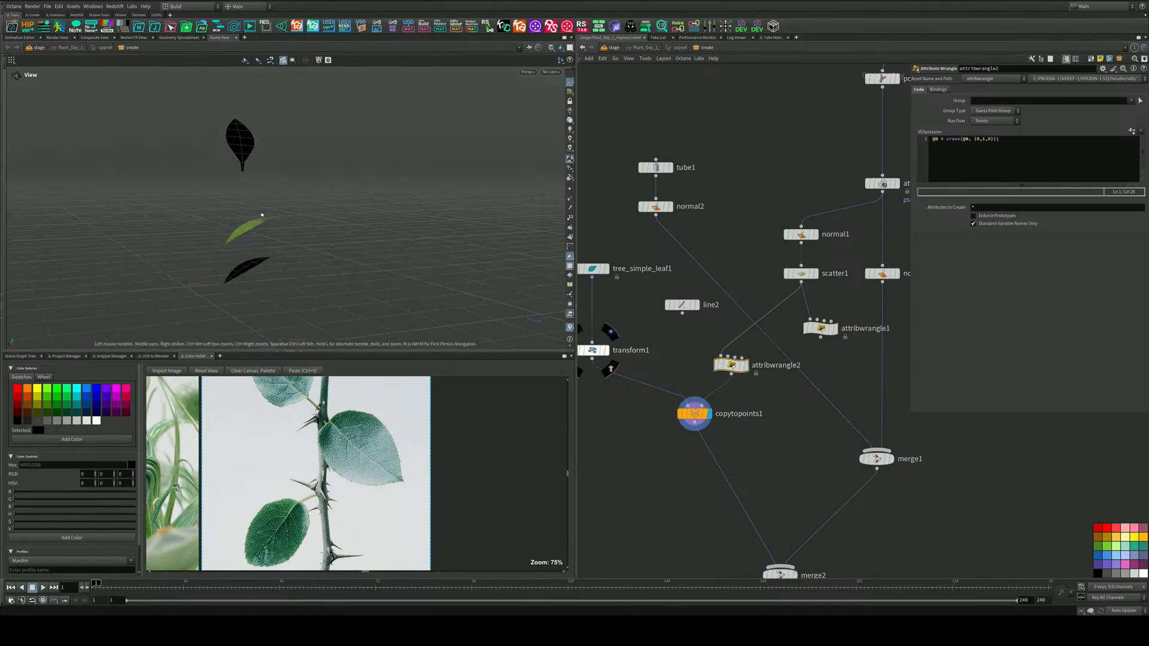
drag(263, 215, 386, 259)
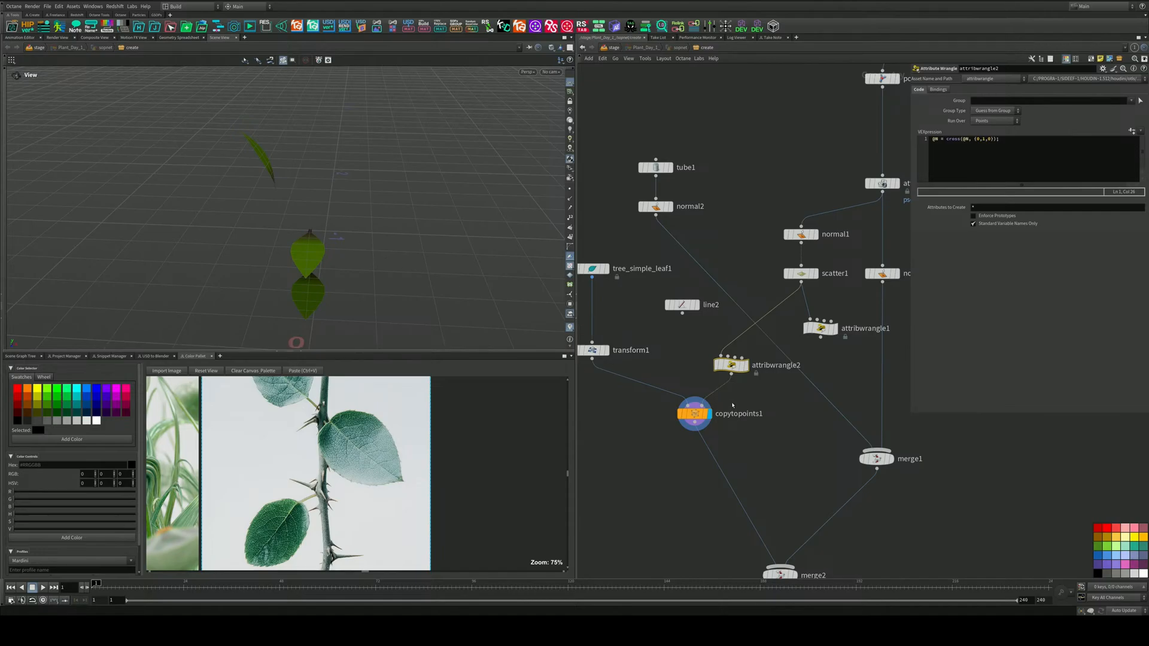
middle_drag(733, 405, 742, 301)
click(803, 470)
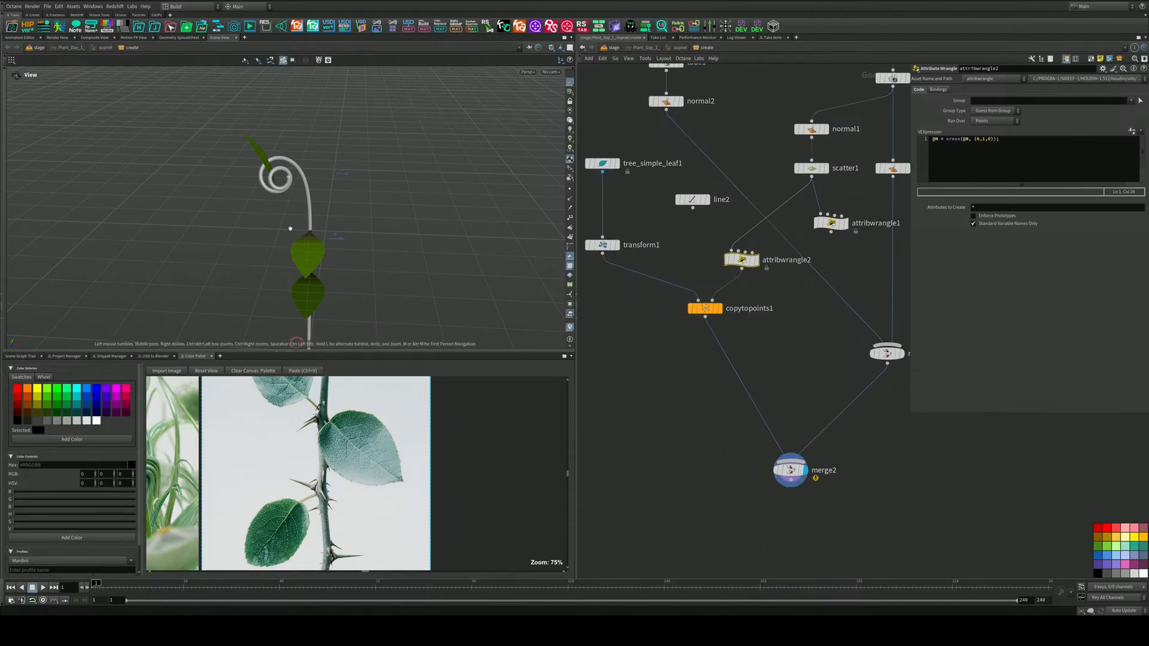
drag(290, 228, 206, 153)
right_drag(205, 154, 401, 117)
drag(400, 118, 408, 259)
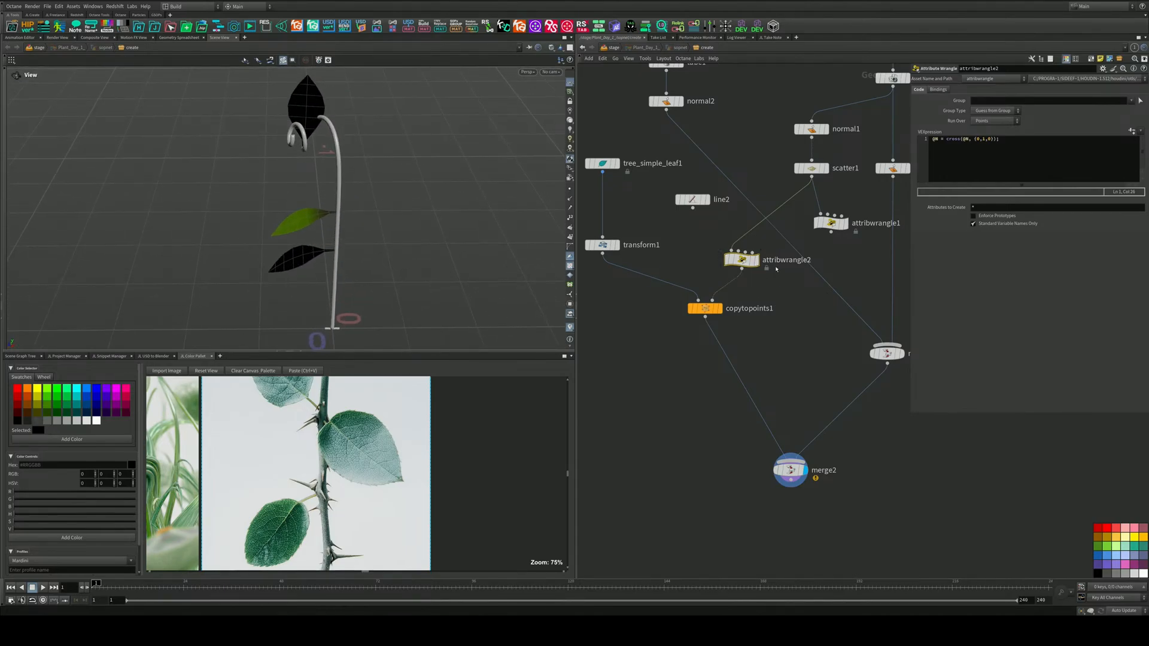
Raise scatter1's Force Total Count for more leaves and check how they are arranged along the stem
middle_drag(776, 269, 741, 307)
click(775, 206)
mouse_move(1017, 128)
mouse_down()
mouse_move(1040, 128)
mouse_move(1031, 128)
mouse_up()
middle_drag(729, 314, 789, 332)
alt+drag(469, 293, 575, 205)
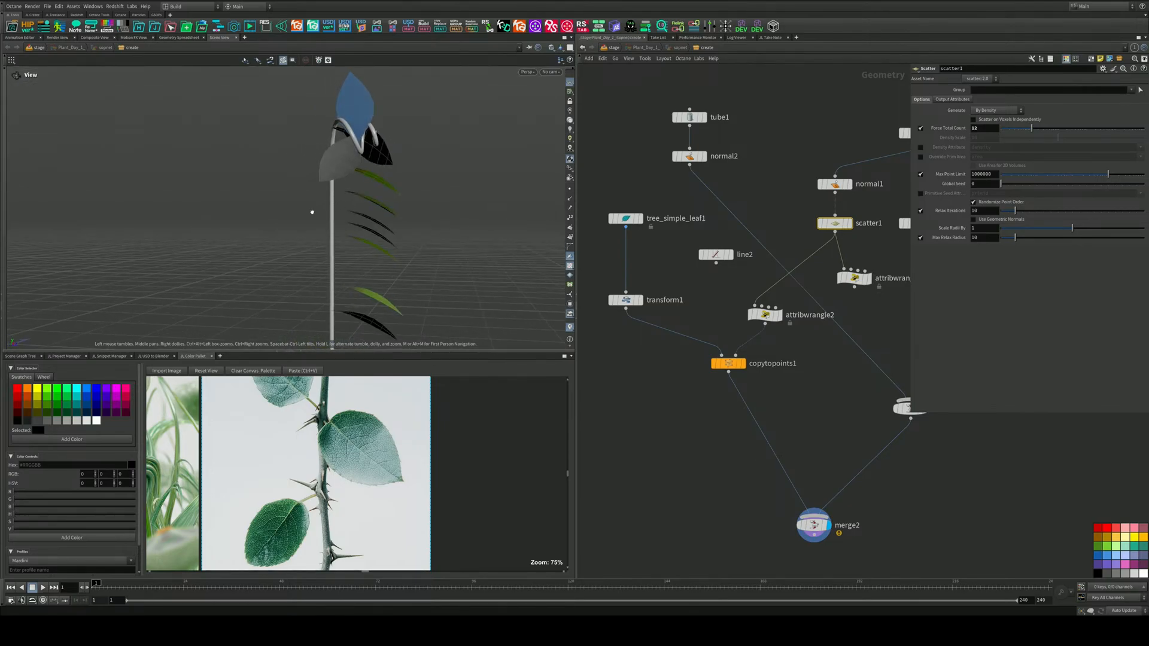
alt+drag(312, 212, 353, 254)
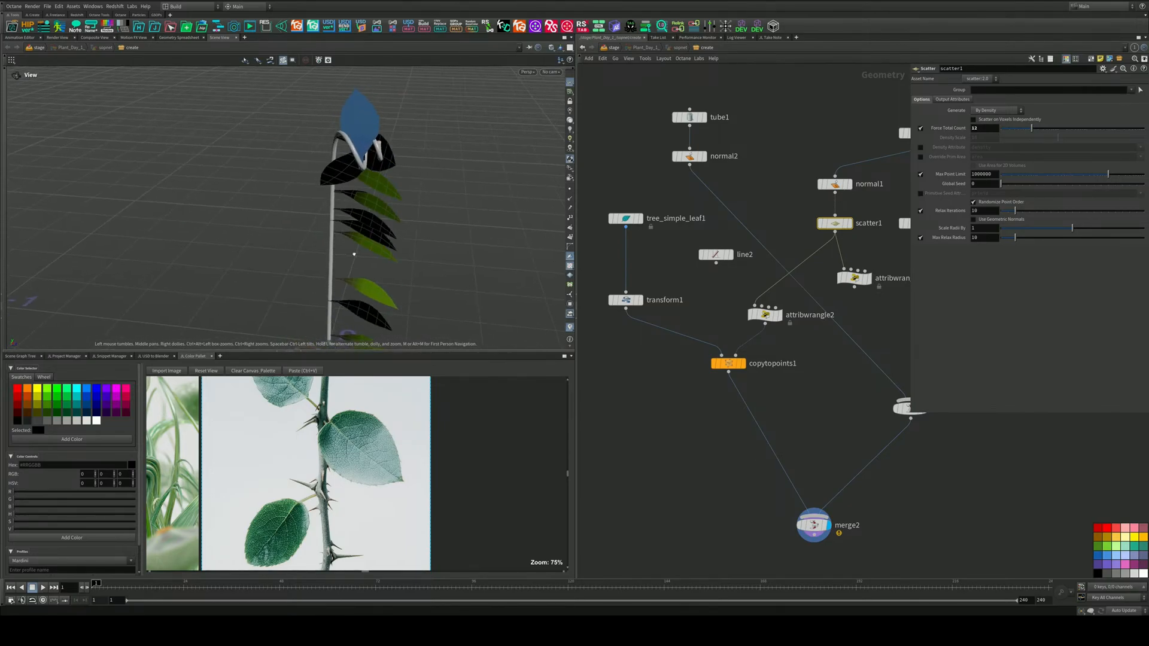
Turn on point normals and compare their directions on scatter1, attribwrangle2 and copytopoints1
click(849, 229)
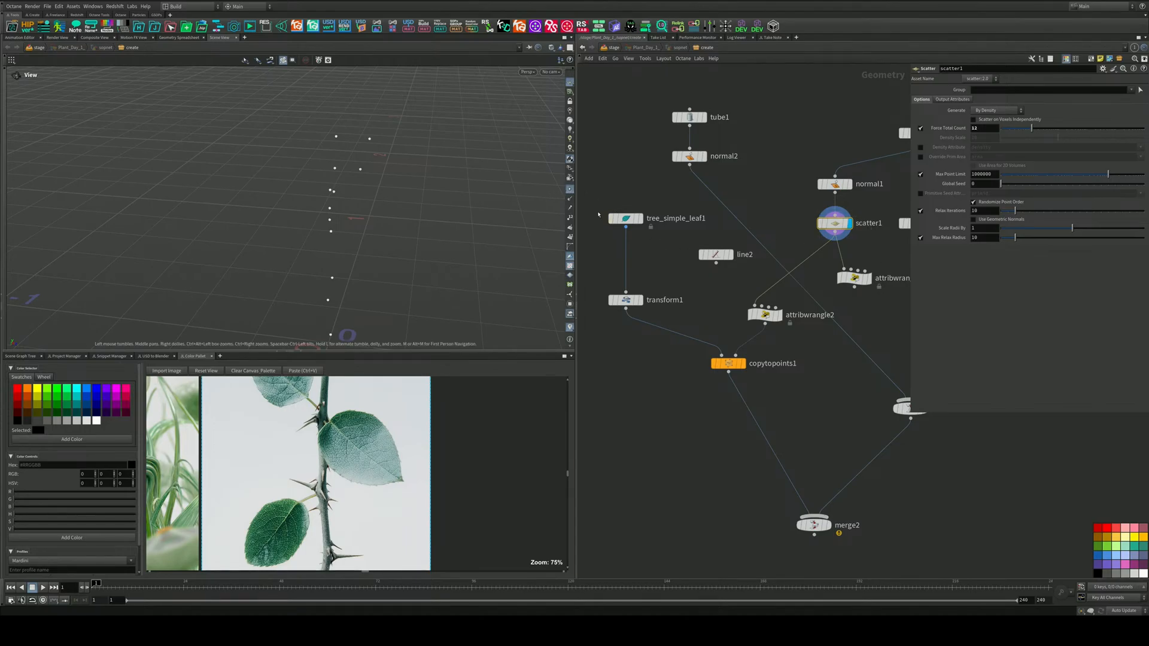
click(570, 199)
drag(389, 204, 316, 216)
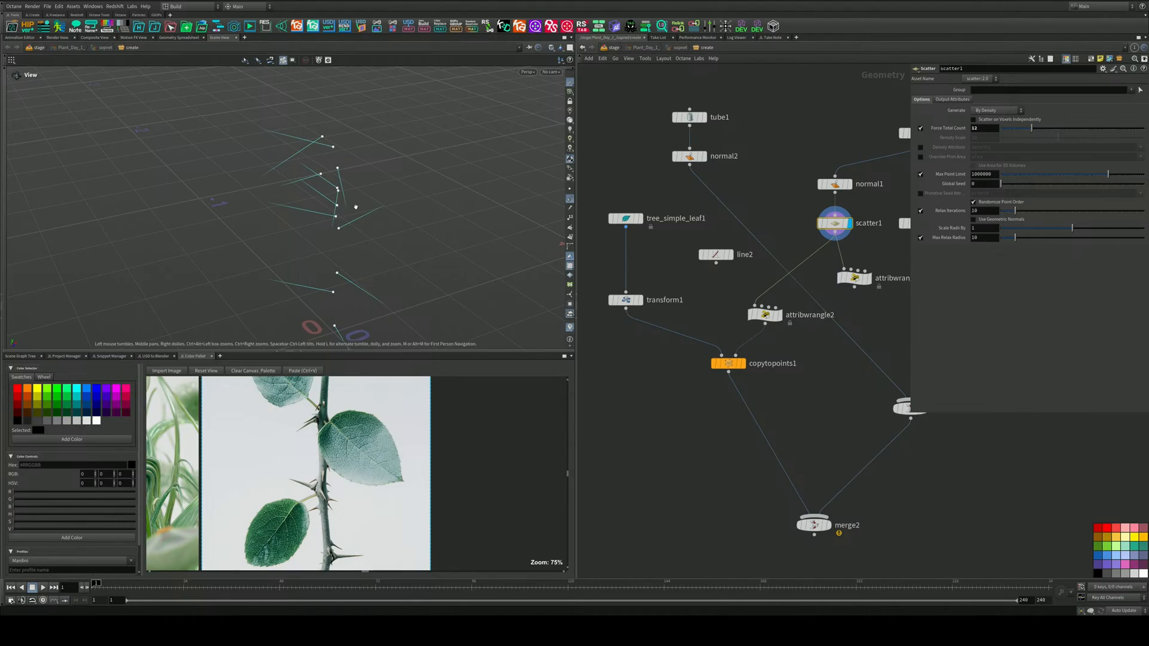
drag(321, 224, 269, 214)
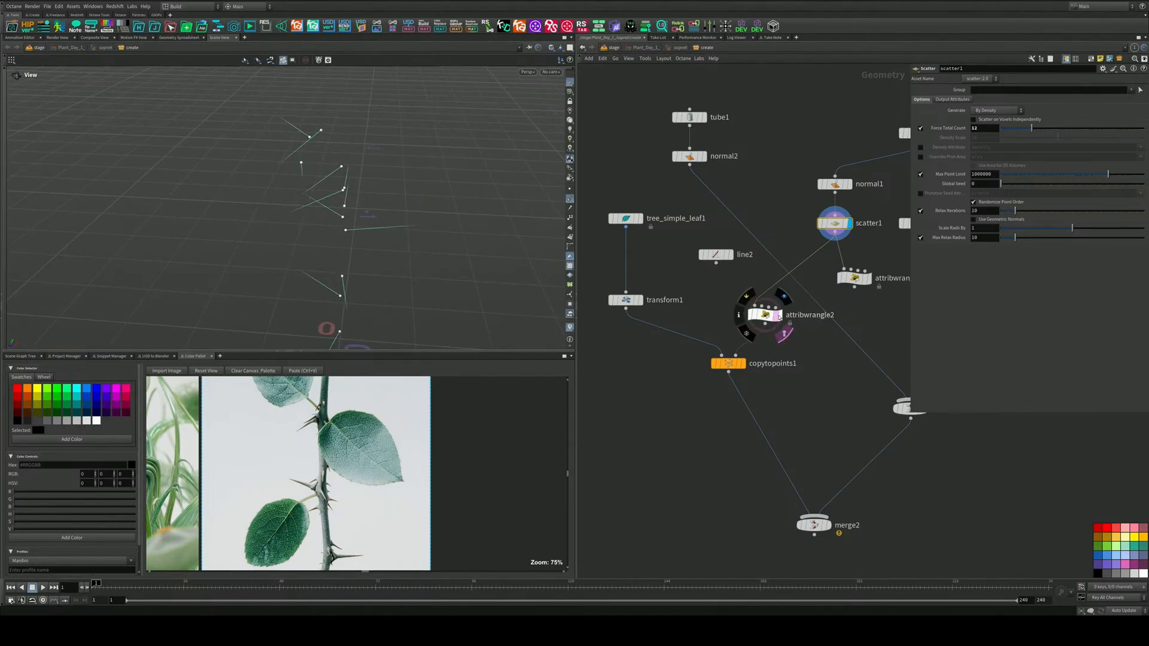
click(784, 297)
click(765, 315)
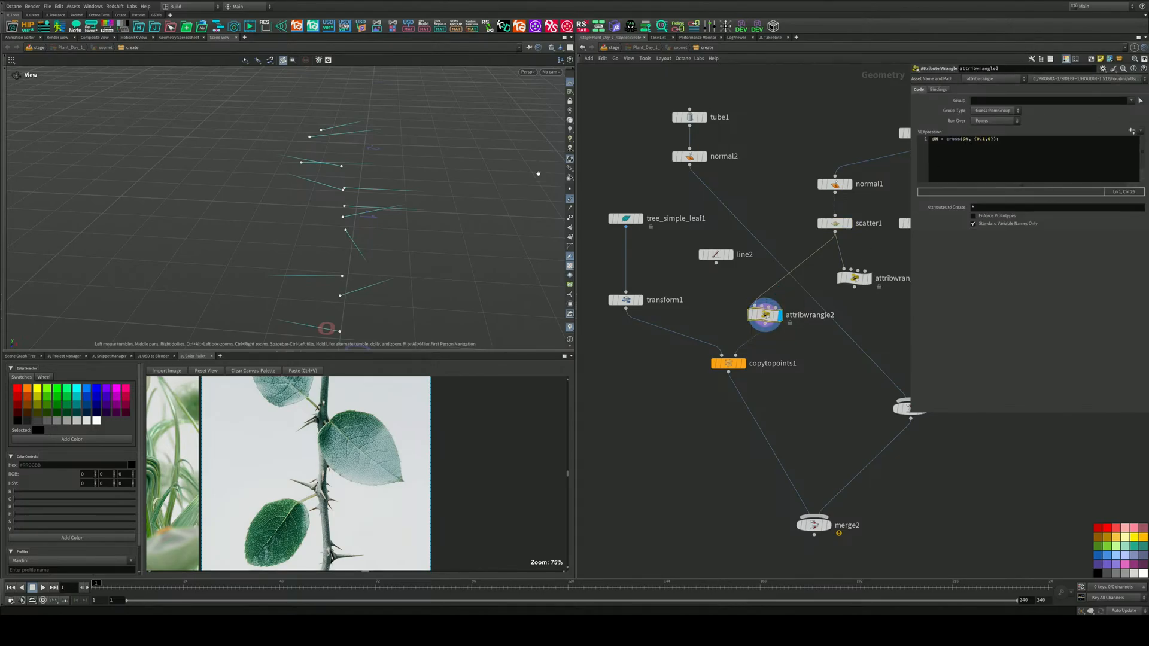
alt+drag(467, 185, 431, 235)
click(742, 362)
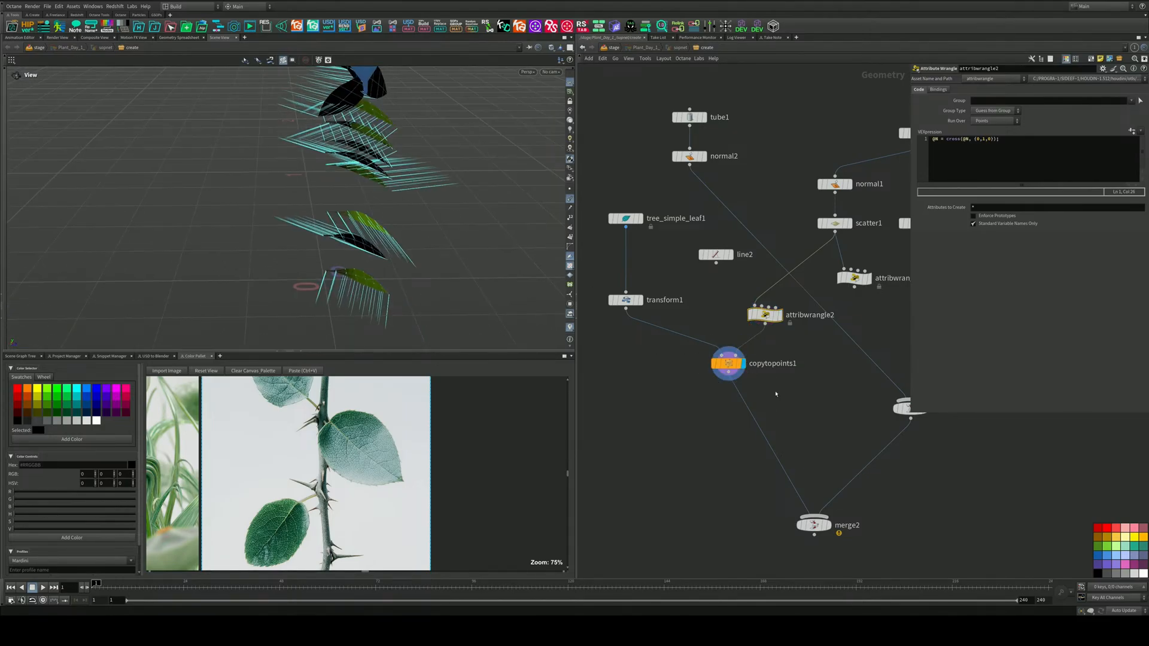
Try toggling the Normal attribute in copytopoints1's copied, multiplied and added target attributes and compare the effect on the leaves
click(715, 361)
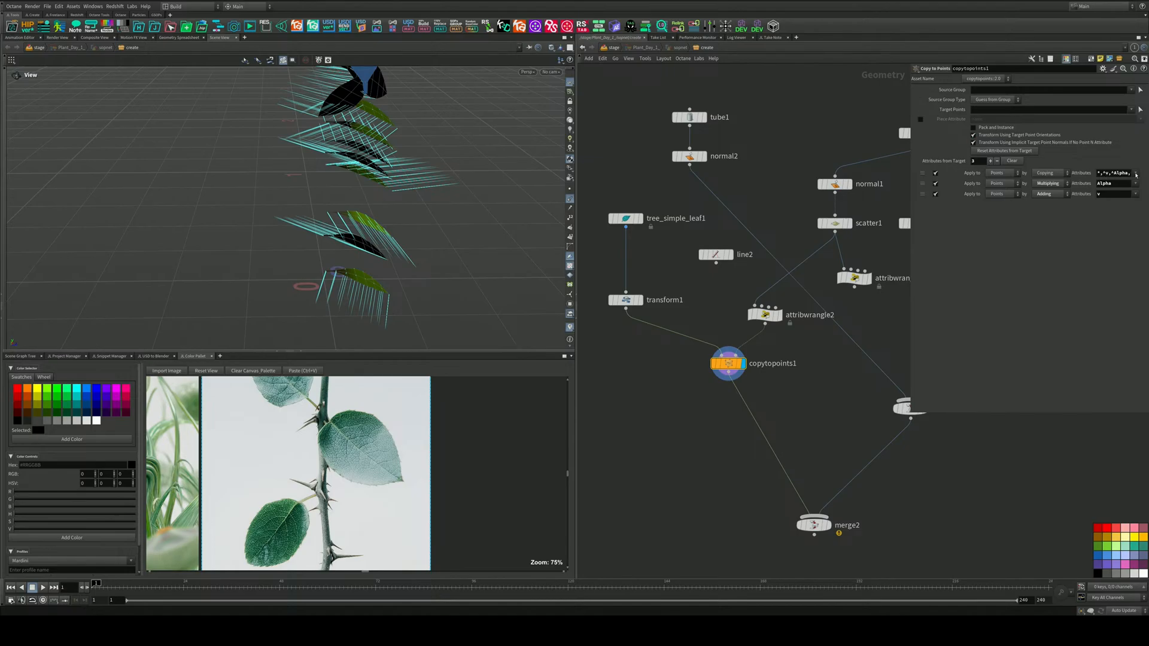
click(1136, 175)
click(1115, 182)
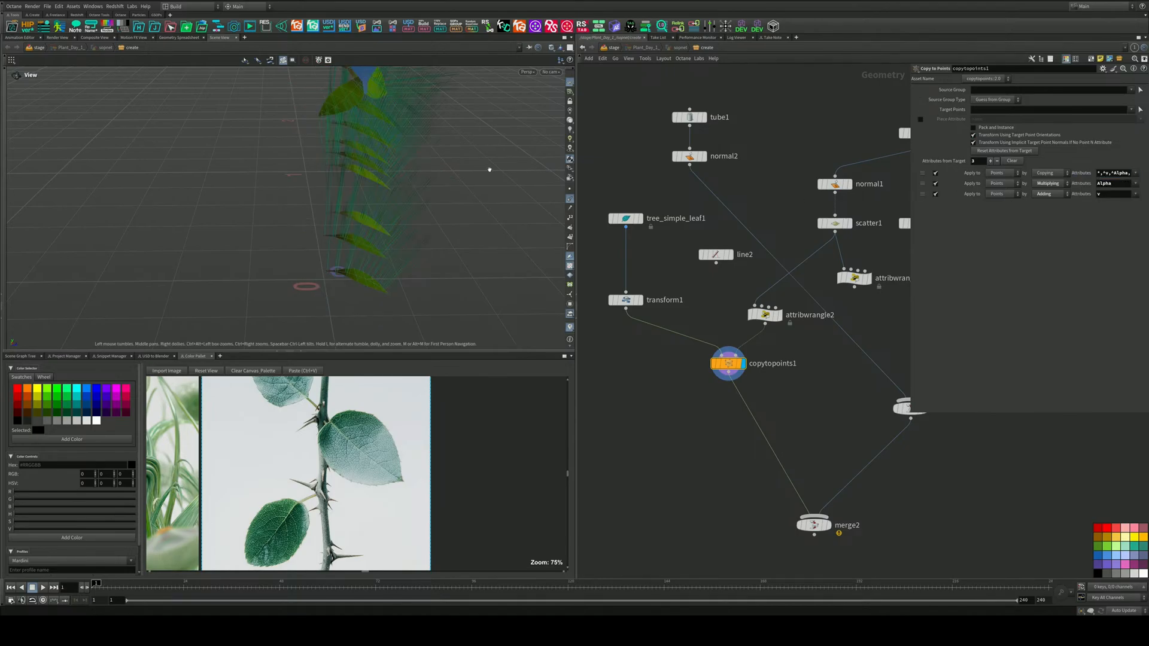
drag(490, 170, 378, 182)
middle_drag(378, 182, 414, 235)
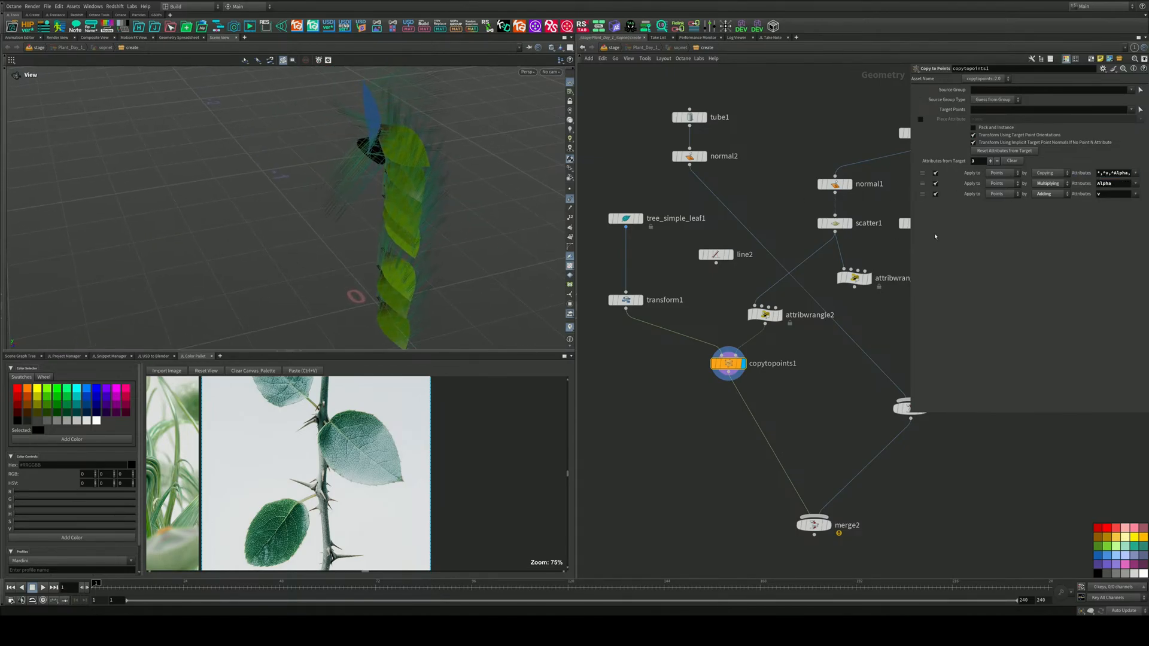
click(1133, 184)
click(1133, 194)
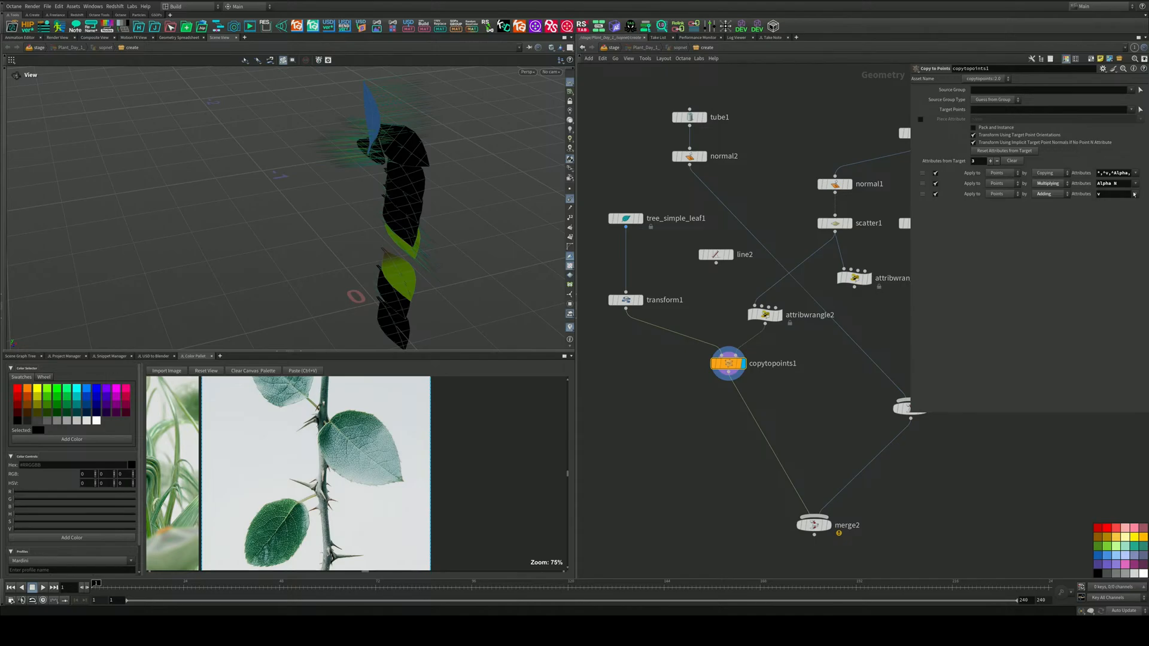
click(1135, 184)
click(1133, 193)
click(1136, 174)
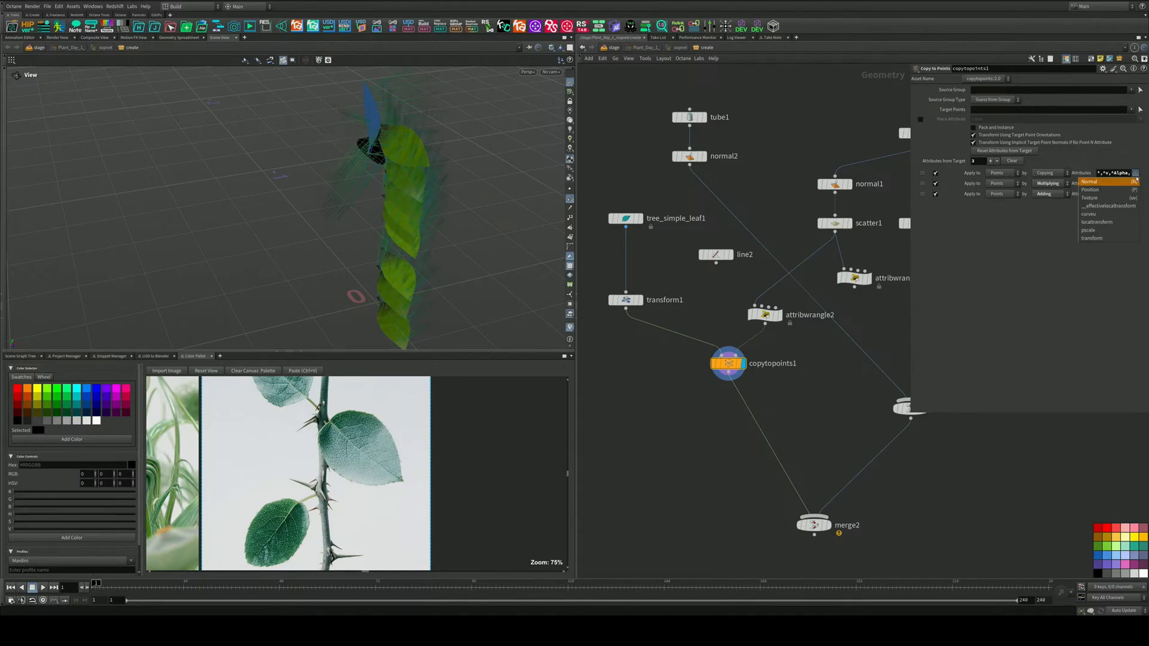
click(1136, 183)
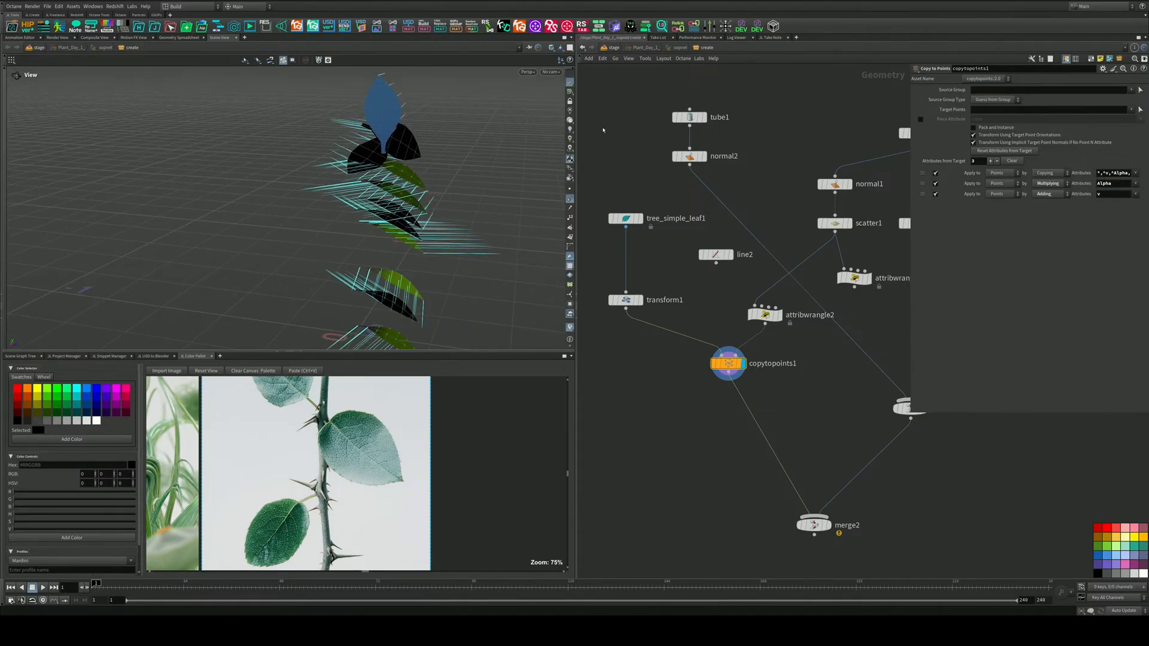
Set transform1's Uniform Scale to 0.075, hide the point normals and check the leaves against the stem on merge2
click(625, 300)
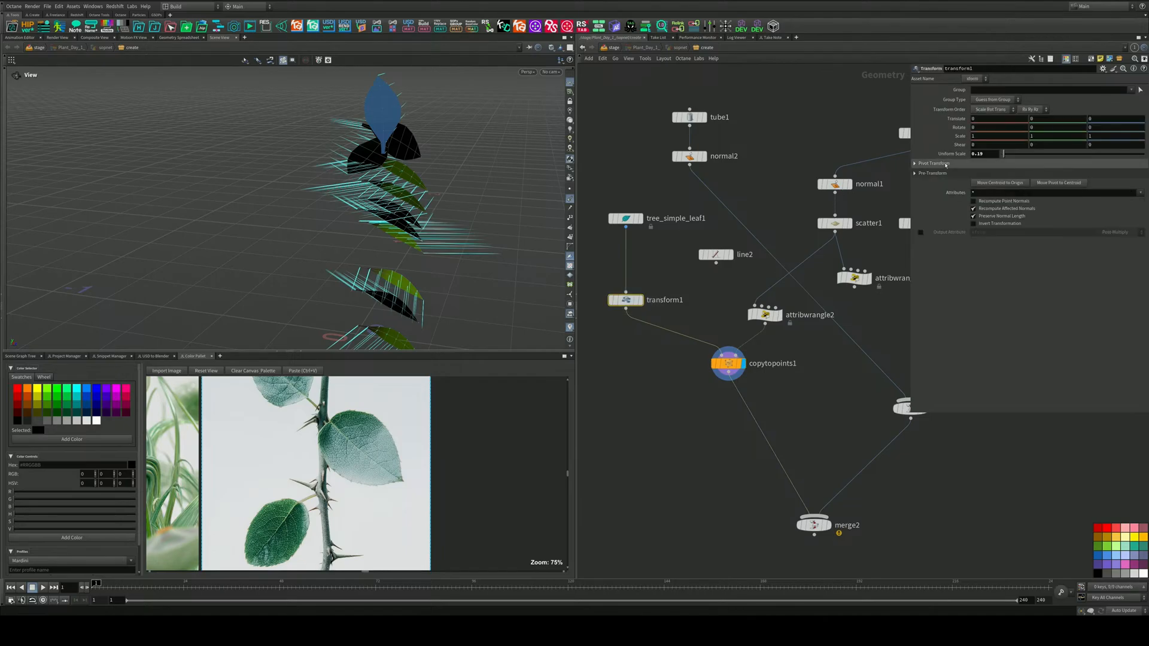
middle_drag(985, 154, 772, 168)
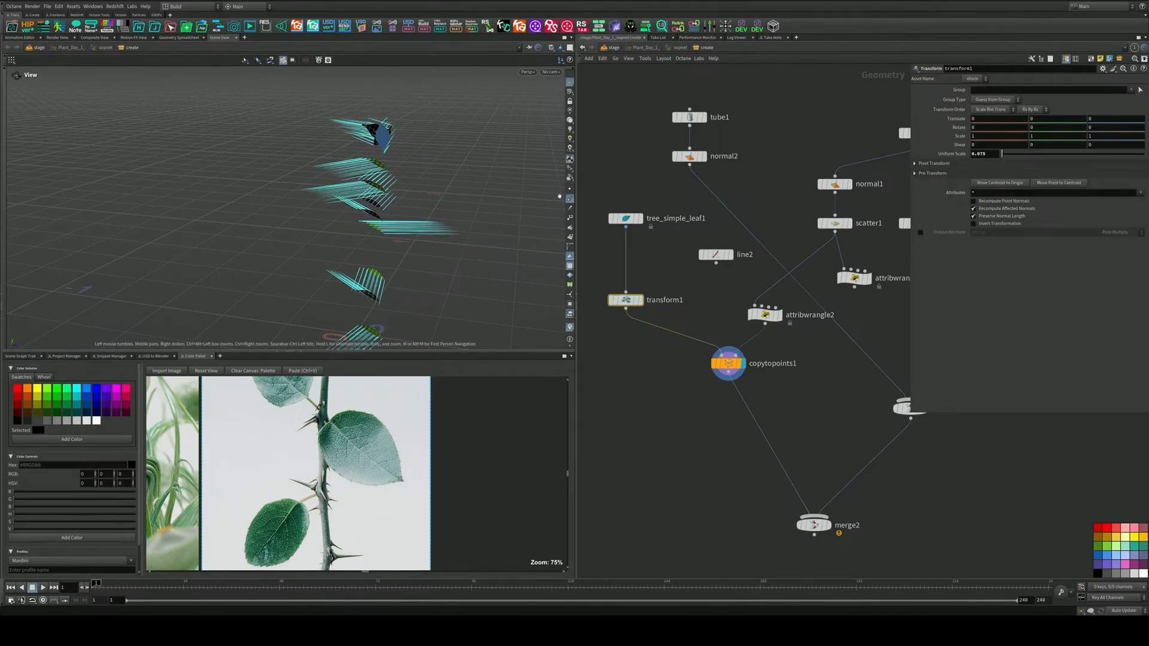
click(569, 198)
drag(407, 207, 309, 237)
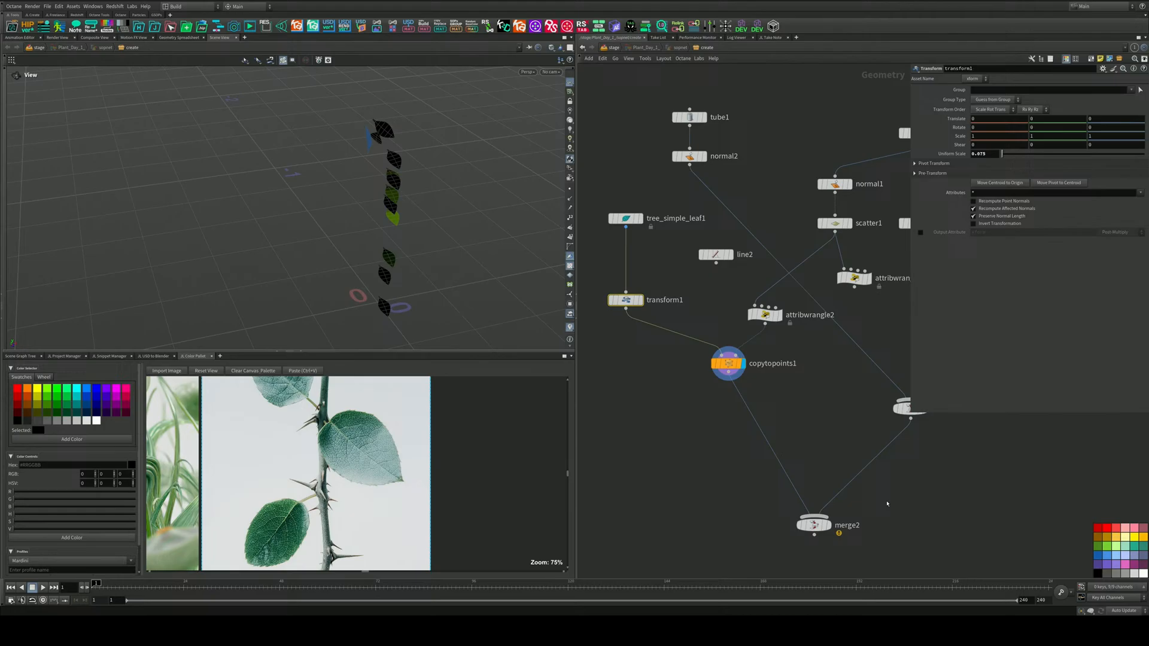
click(828, 525)
drag(275, 197, 292, 244)
drag(370, 209, 310, 226)
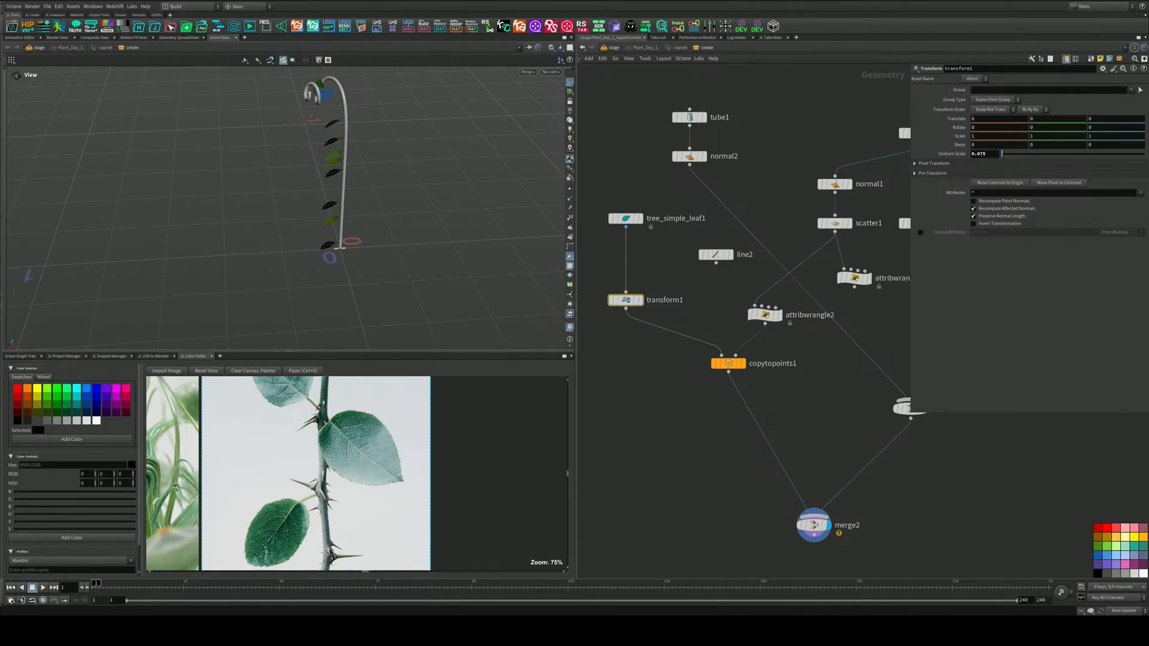
Add a Sphere node in the empty area beside tree_simple_leaf1 and display it
middle_drag(701, 400, 874, 343)
scroll(874, 343, up, 4)
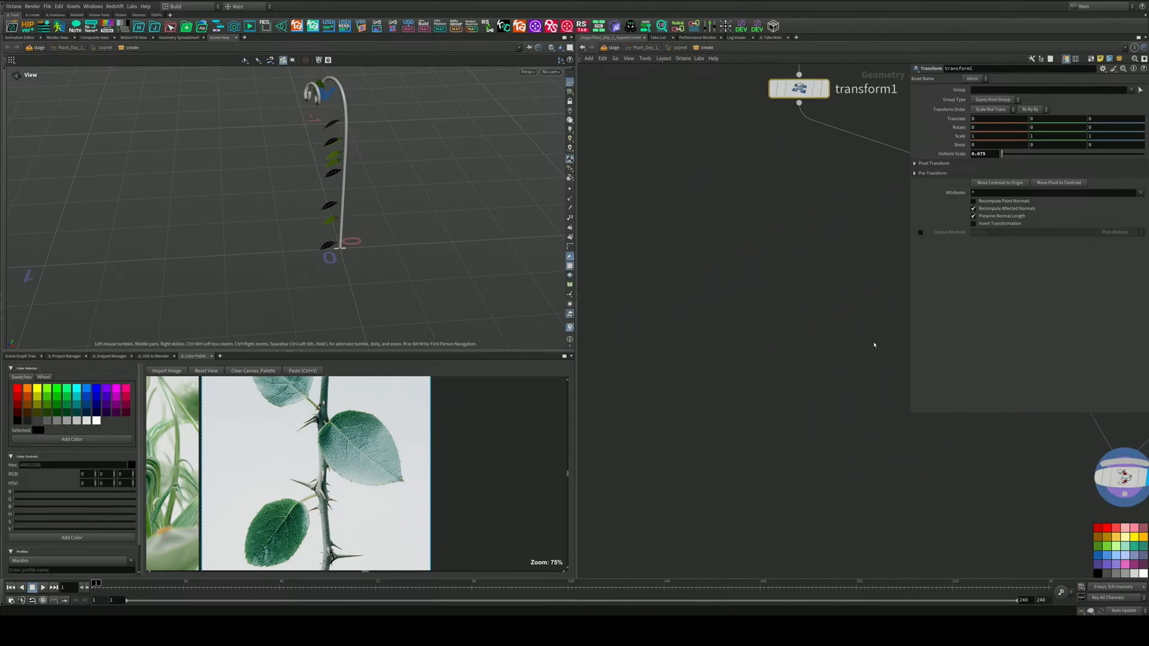
scroll(838, 332, down, 8)
middle_drag(803, 318, 743, 353)
key(Tab)
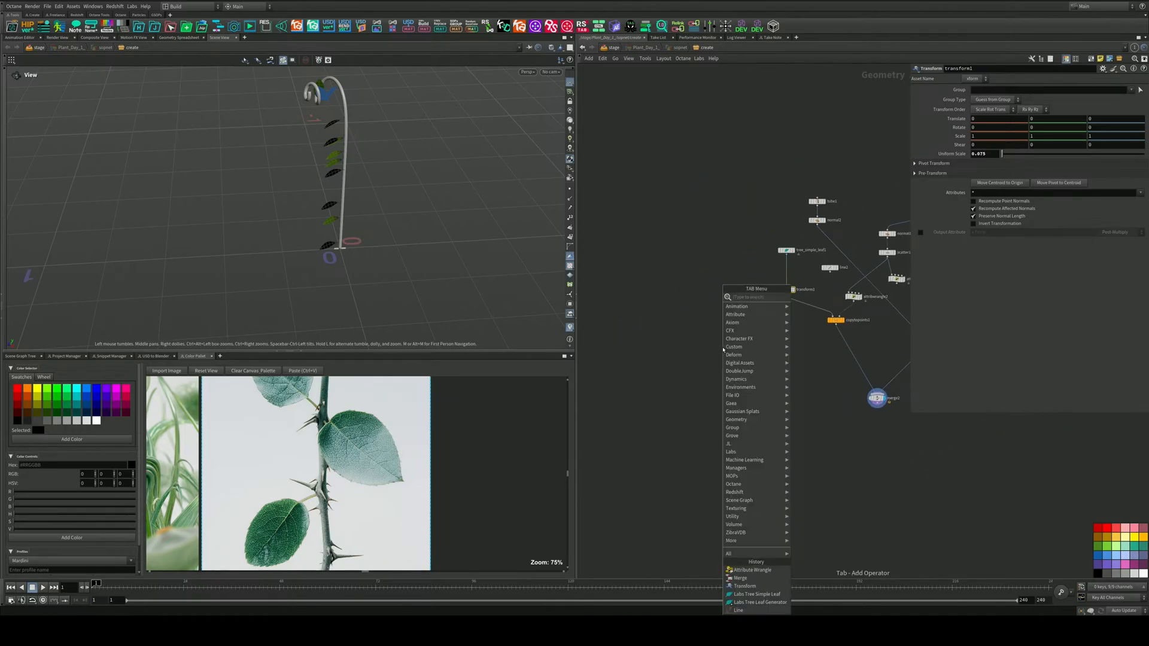
text(sphere)
key(Return)
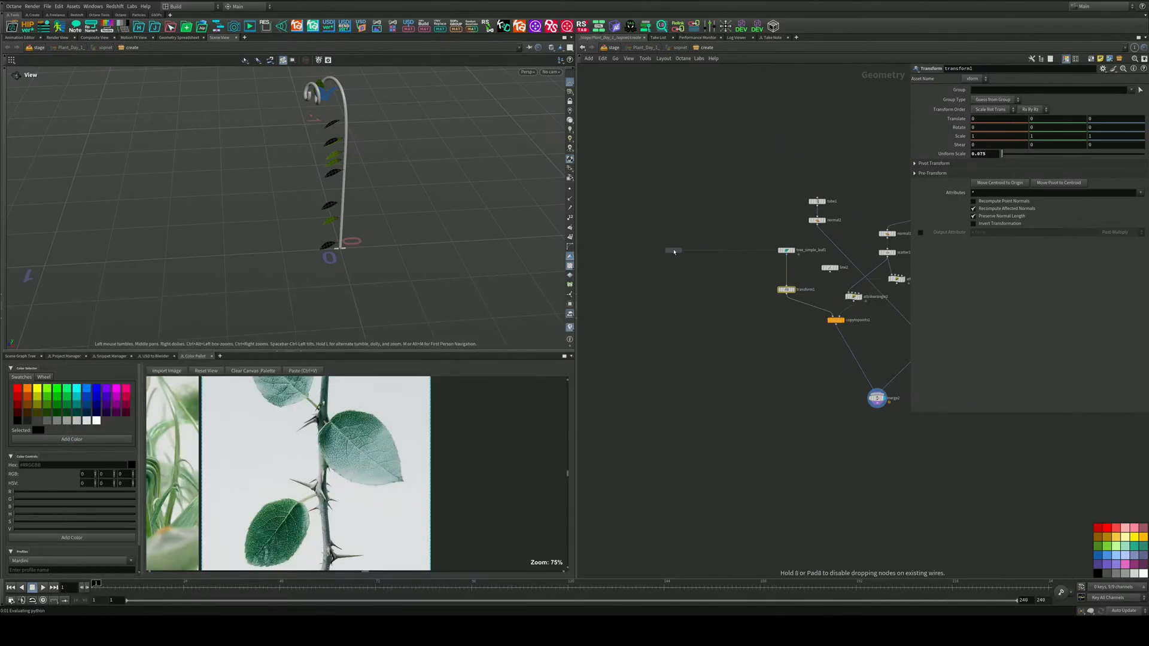
click(674, 252)
scroll(693, 276, up, 4)
click(667, 220)
drag(653, 221, 712, 221)
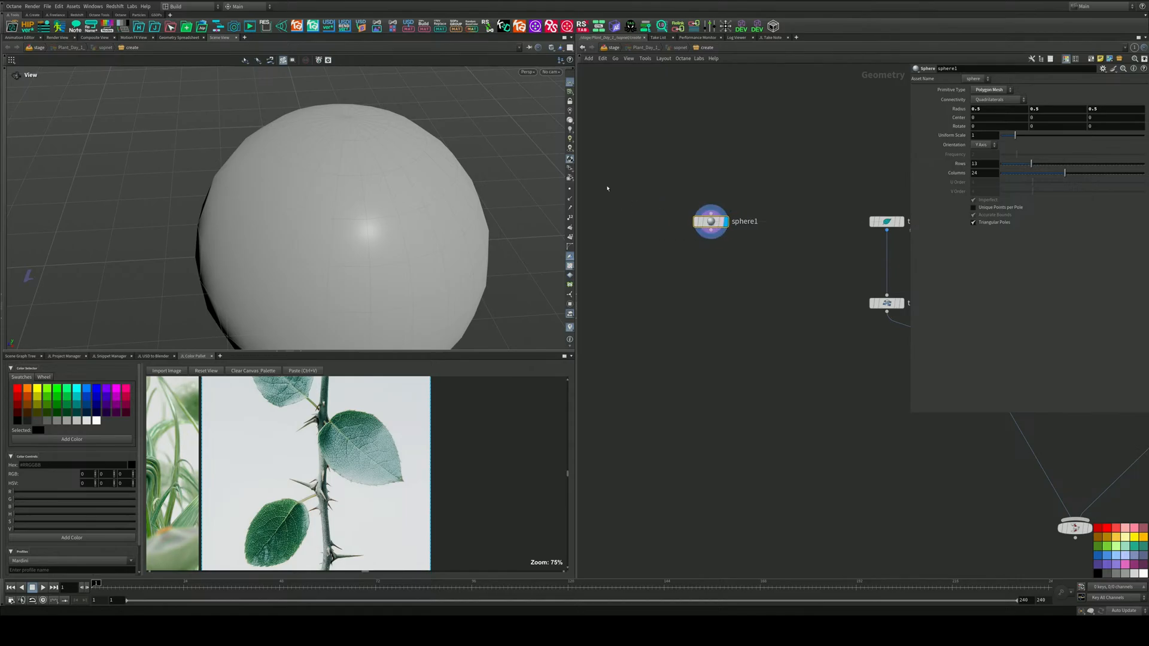
Turn on point normals and examine their directions around the sphere
click(570, 198)
alt+drag(429, 201, 328, 192)
alt+middle_drag(329, 192, 329, 176)
Add a Copy to Points node below sphere1 and connect the sphere as its target points
middle_drag(712, 311, 687, 275)
key(Tab)
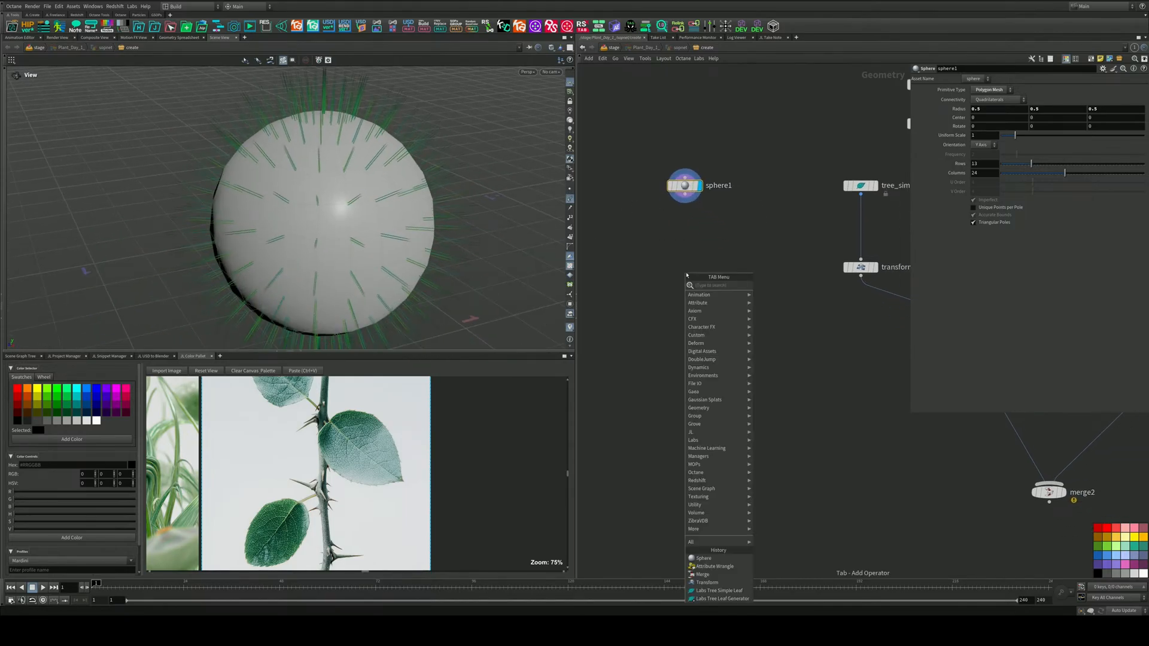
text(copy)
key(Down)
key(Down)
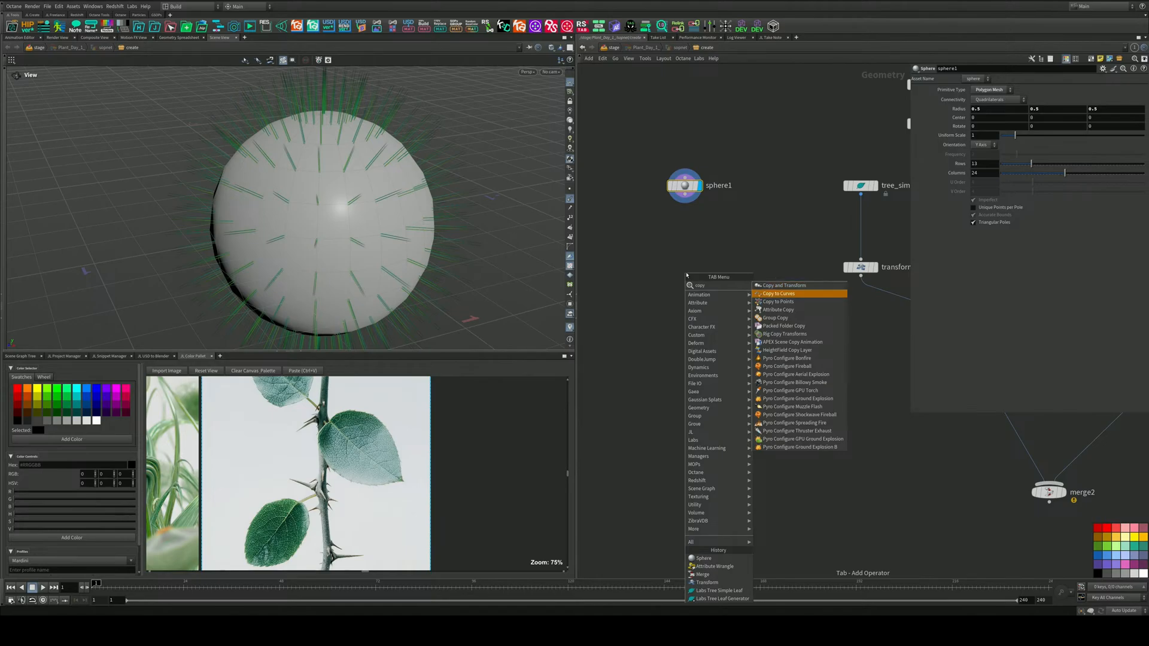
key(Return)
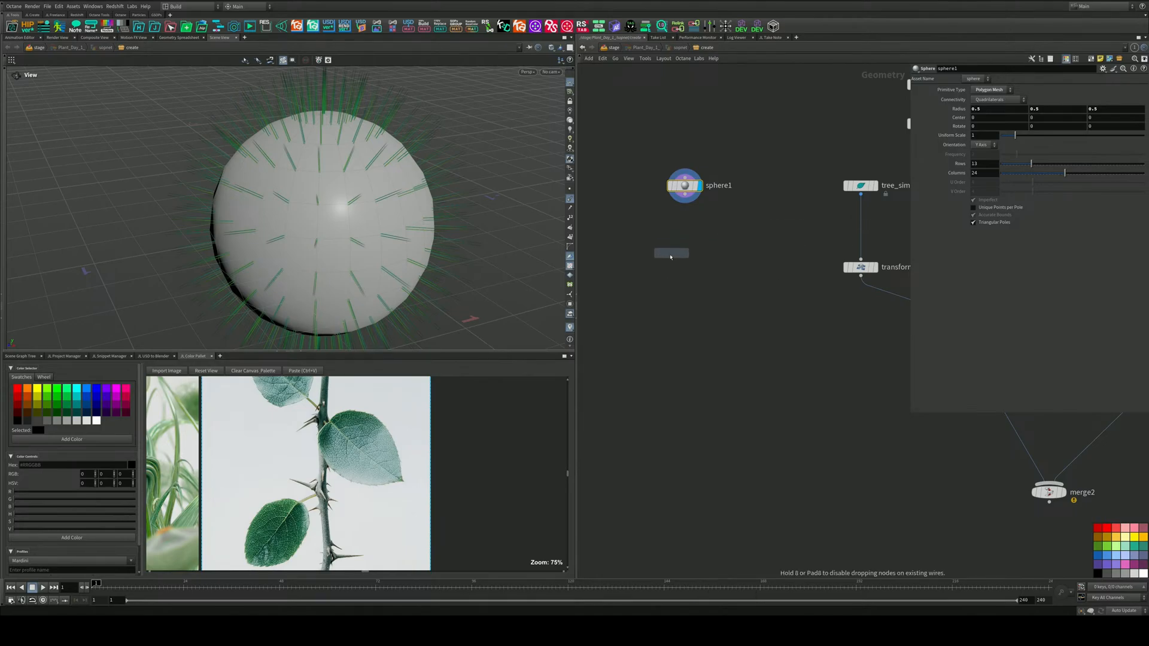
click(668, 259)
drag(686, 195, 729, 169)
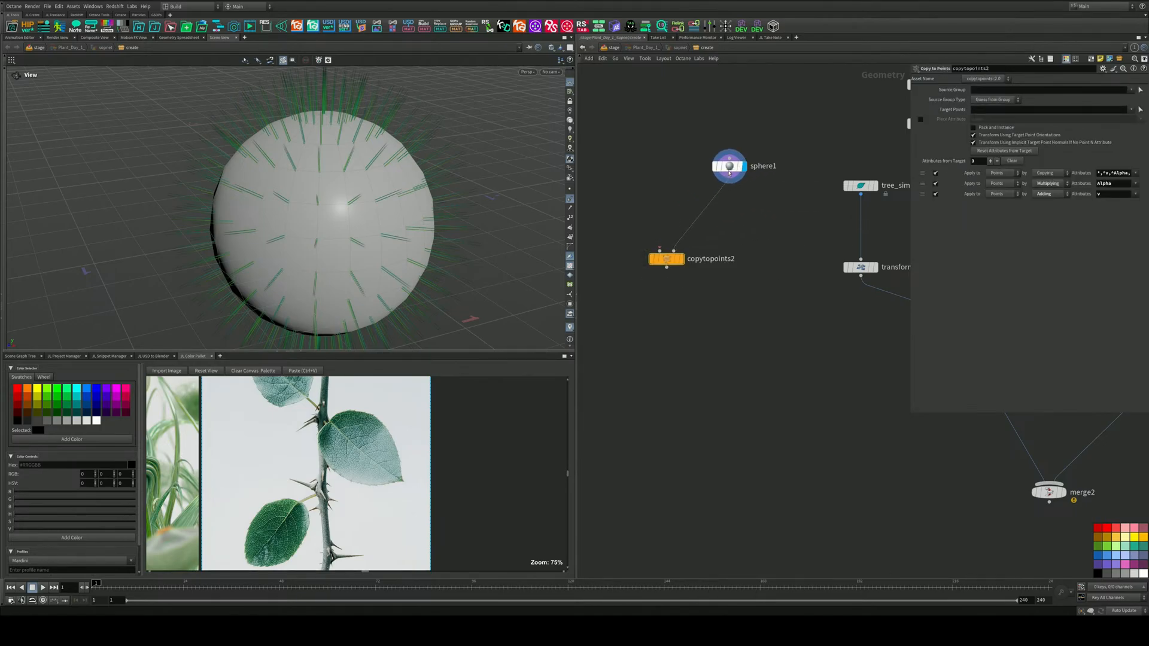
Connect a duplicate of tree_simple_leaf1 as copytopoints2's source geometry, display the copies and set the duplicate's Leaf Size to 0.15
middle_drag(644, 208, 625, 260)
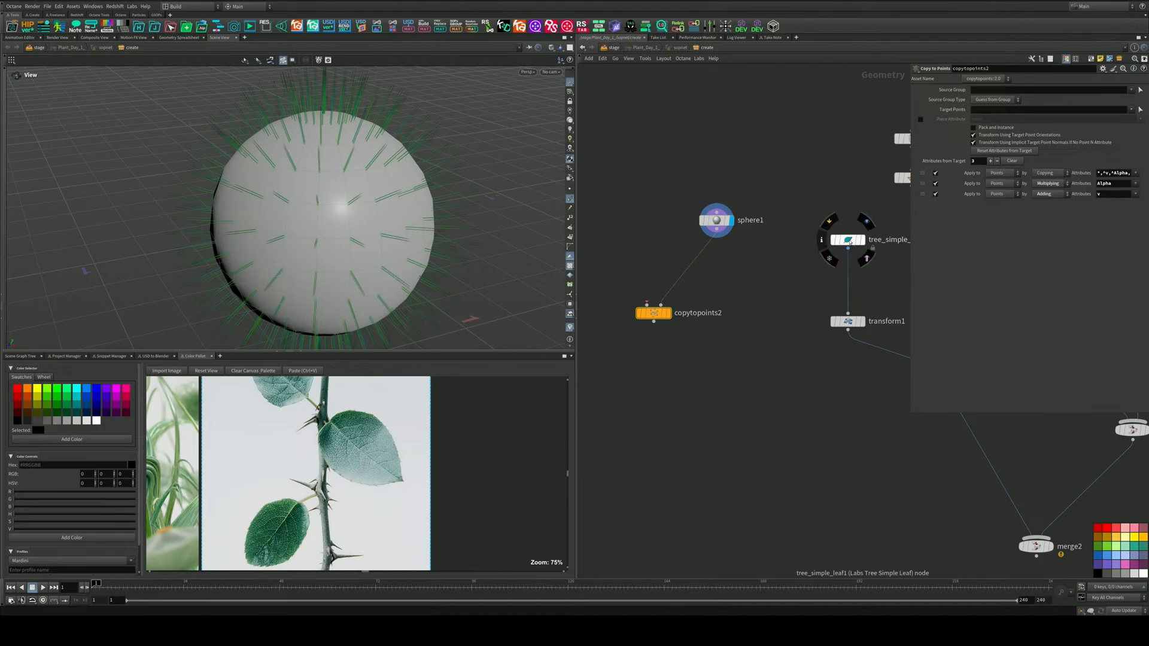
alt+drag(846, 239, 647, 305)
click(671, 314)
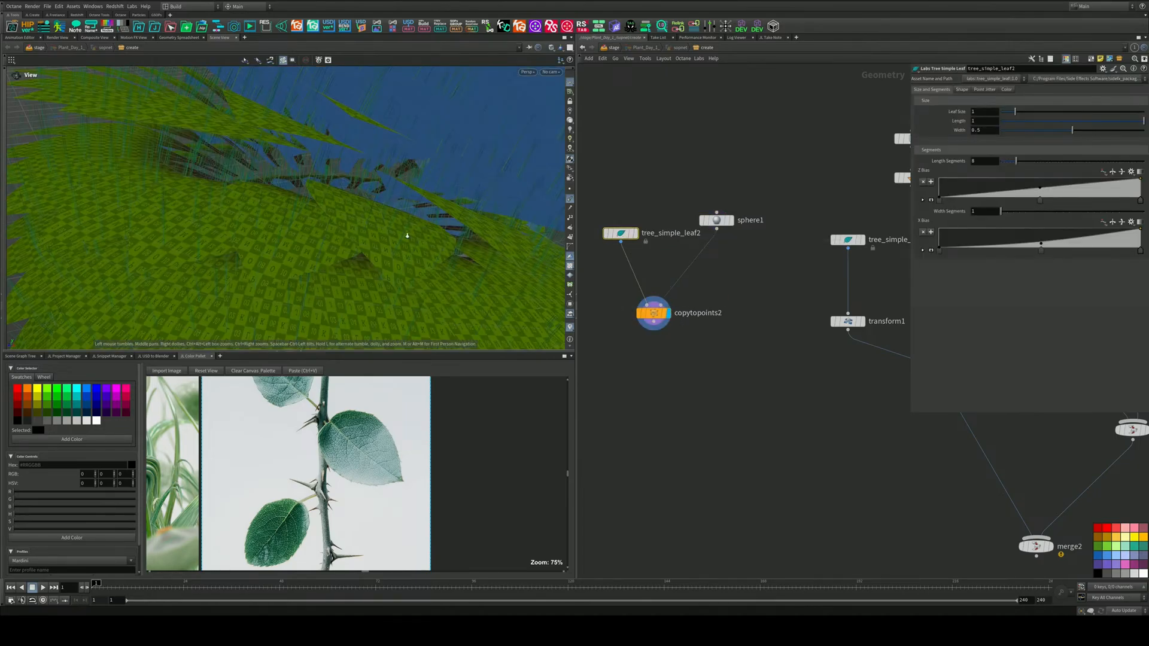
scroll(405, 236, down, 4)
middle_drag(674, 234, 722, 209)
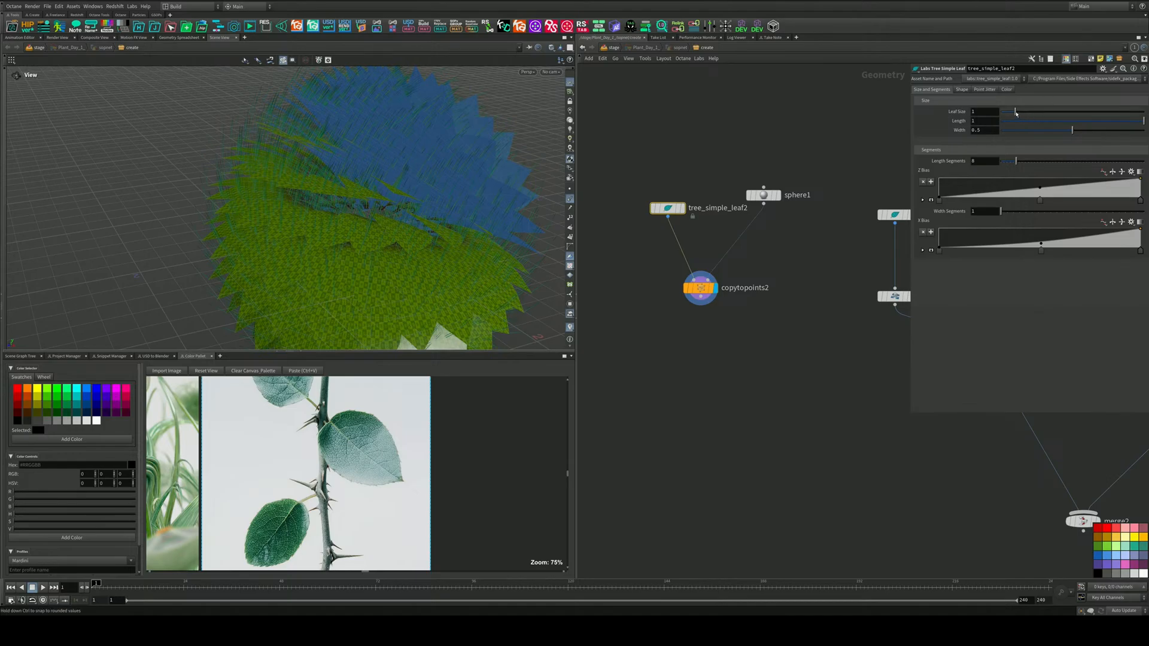
drag(1016, 113, 1003, 116)
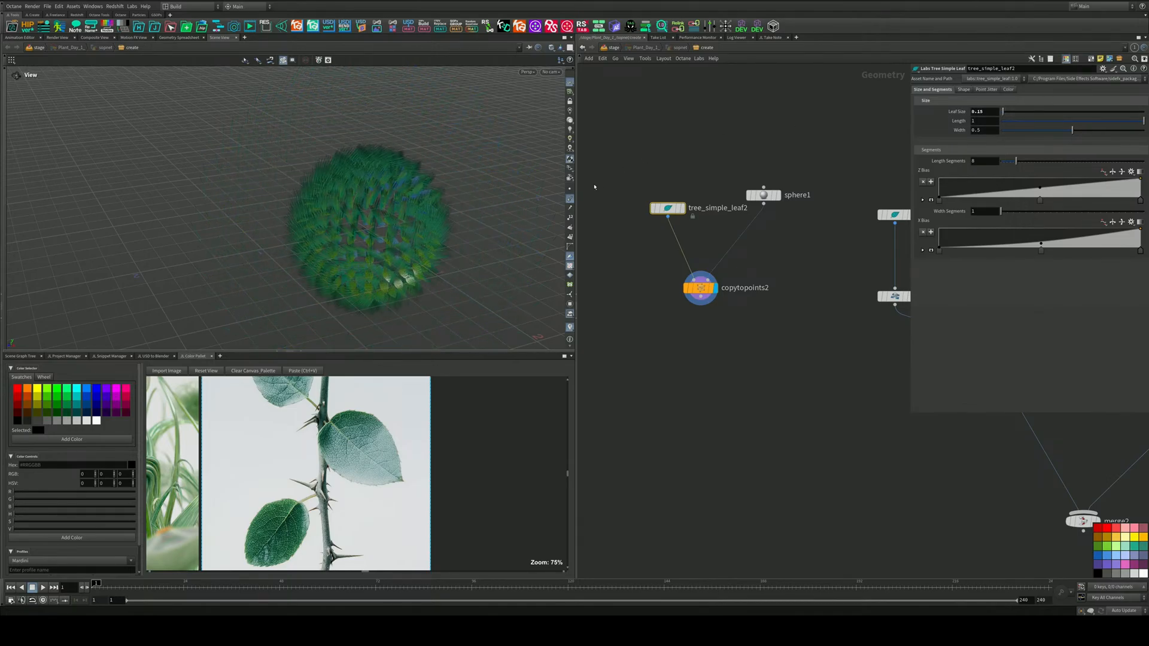
Hide the point normals and the reference grid and examine how the leaf copies orient around the sphere
click(572, 200)
alt+drag(440, 199, 539, 108)
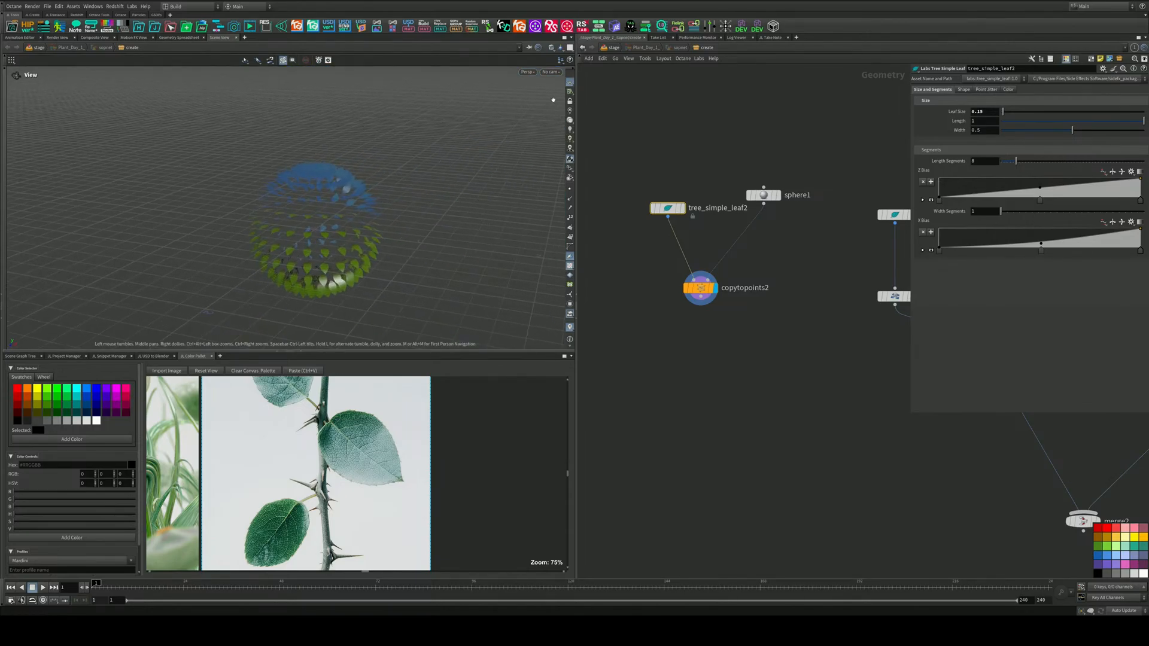
click(572, 86)
click(571, 85)
click(572, 85)
drag(263, 251, 230, 207)
alt+right_drag(230, 207, 415, 164)
alt+middle_drag(415, 164, 382, 187)
Display scatter1 and attribadjustfloat1 in turn and turn on point normals to inspect the stem before its Normal node
middle_drag(768, 276, 590, 321)
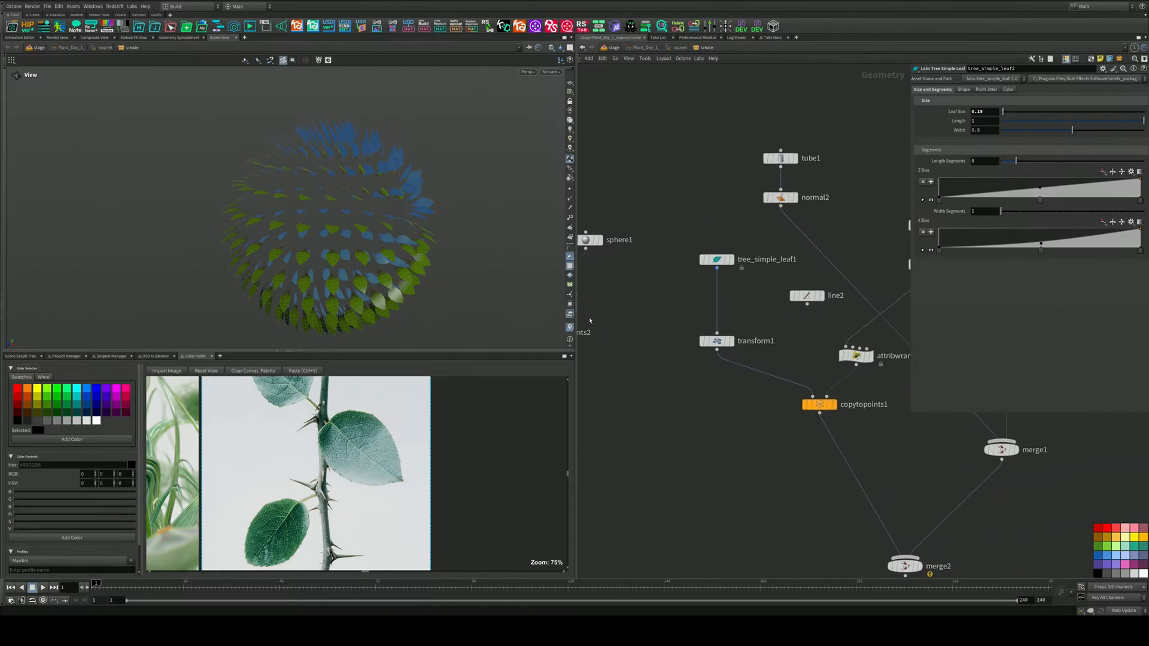
scroll(589, 319, up, 2)
scroll(763, 323, down, 4)
scroll(901, 300, up, 2)
middle_drag(901, 300, 772, 298)
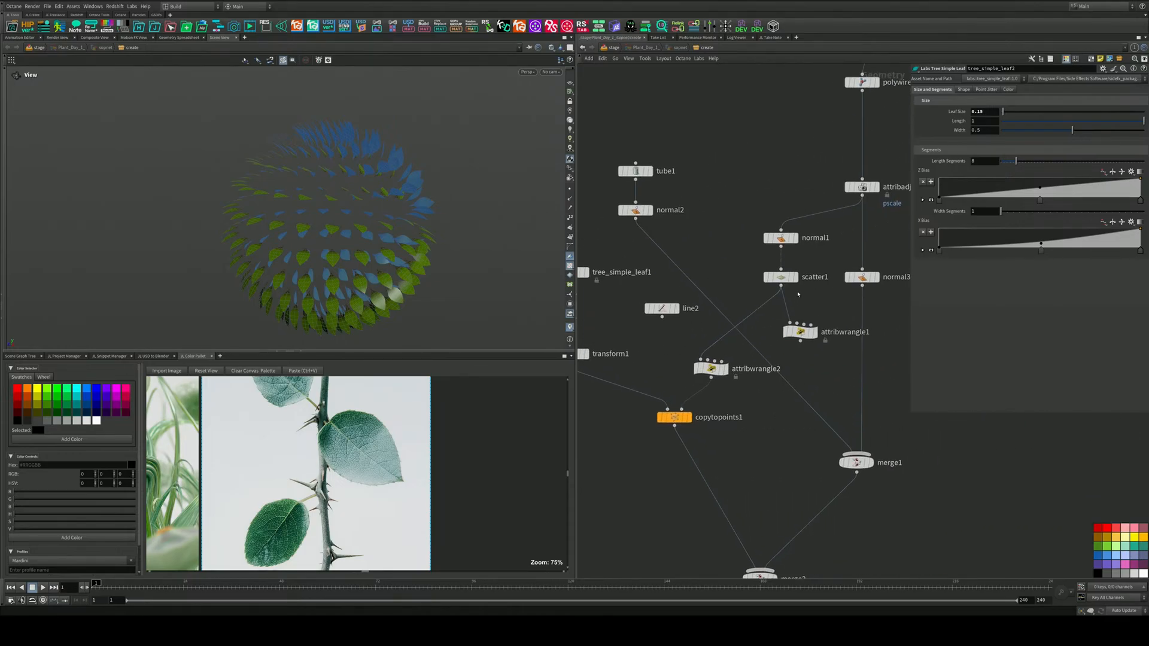
click(796, 279)
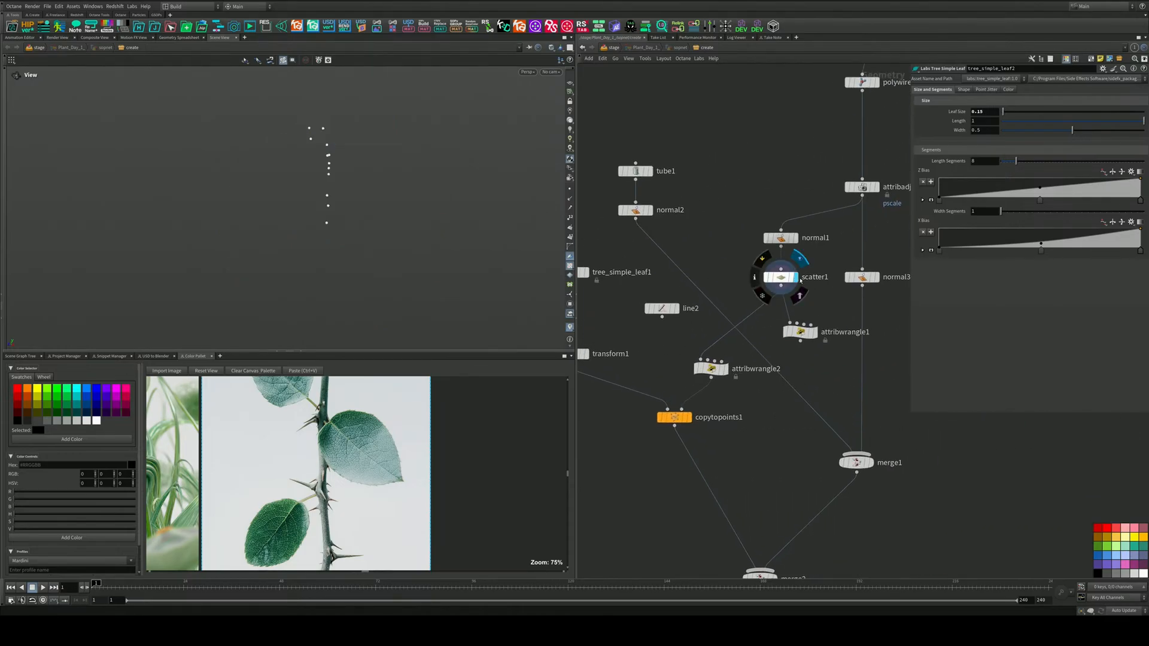
click(875, 187)
drag(339, 169, 470, 166)
click(569, 200)
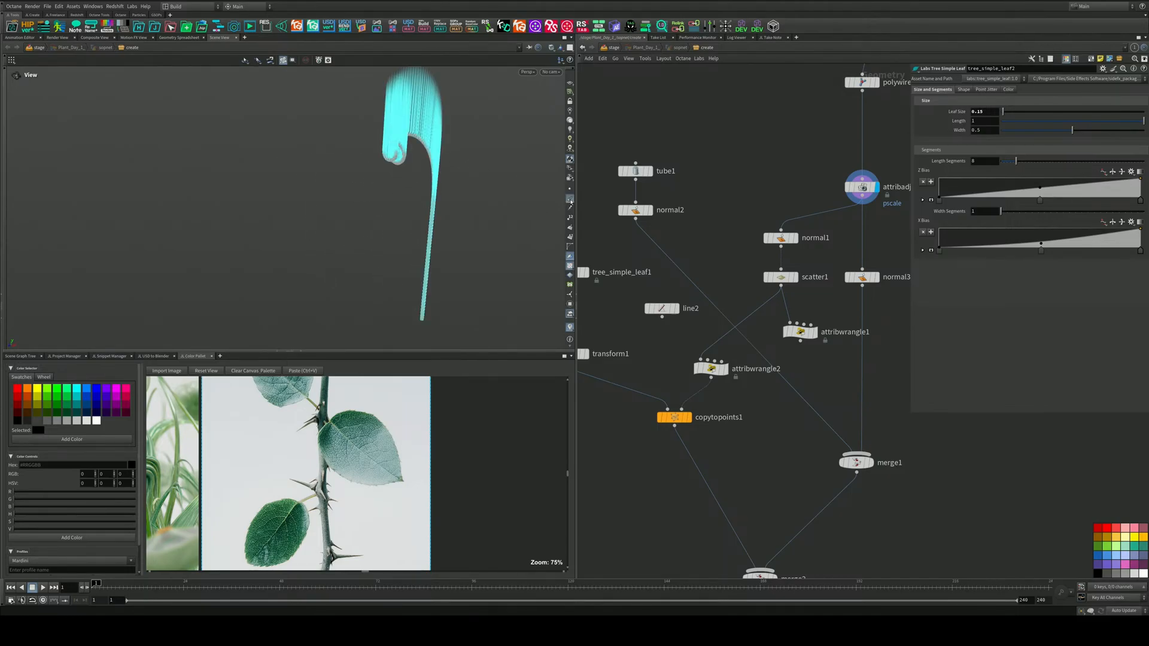
Display normal1 and examine the direction of its point normals around the stem and curled tip
middle_drag(686, 195, 630, 221)
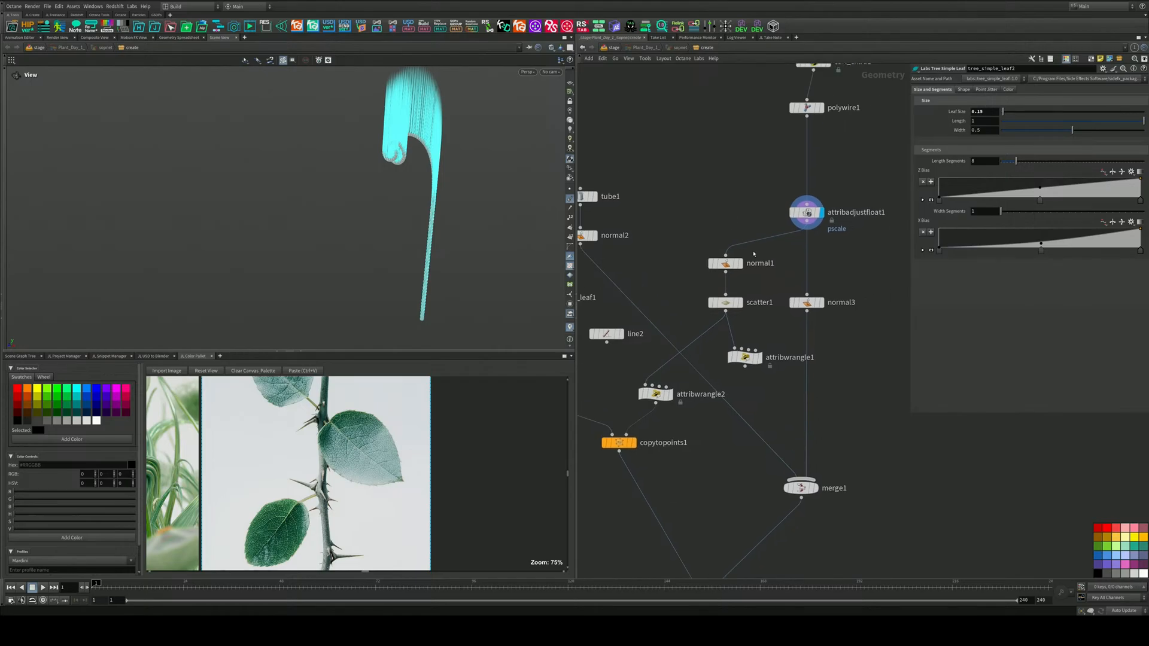
click(740, 264)
drag(456, 217, 579, 251)
middle_drag(579, 251, 401, 177)
drag(400, 177, 554, 190)
Replace the sphere with normal1's output as copytopoints2's target points and display copytopoints2
middle_drag(690, 210, 762, 150)
scroll(732, 211, down, 4)
middle_drag(674, 229, 786, 202)
scroll(719, 222, down, 2)
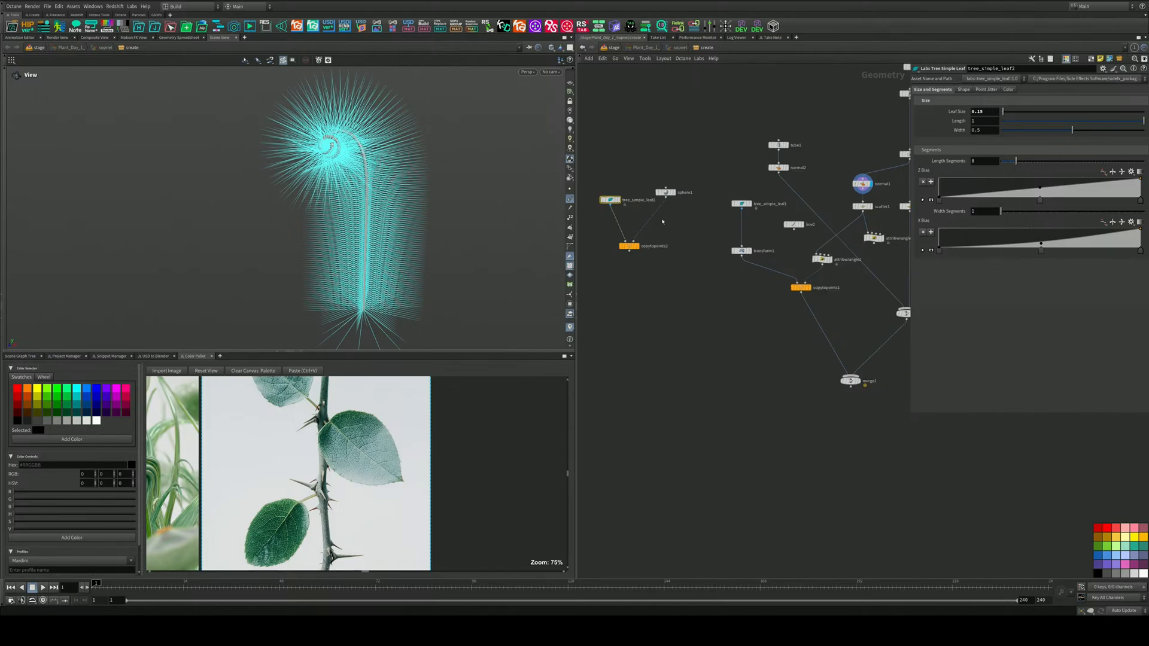
middle_drag(674, 216, 656, 241)
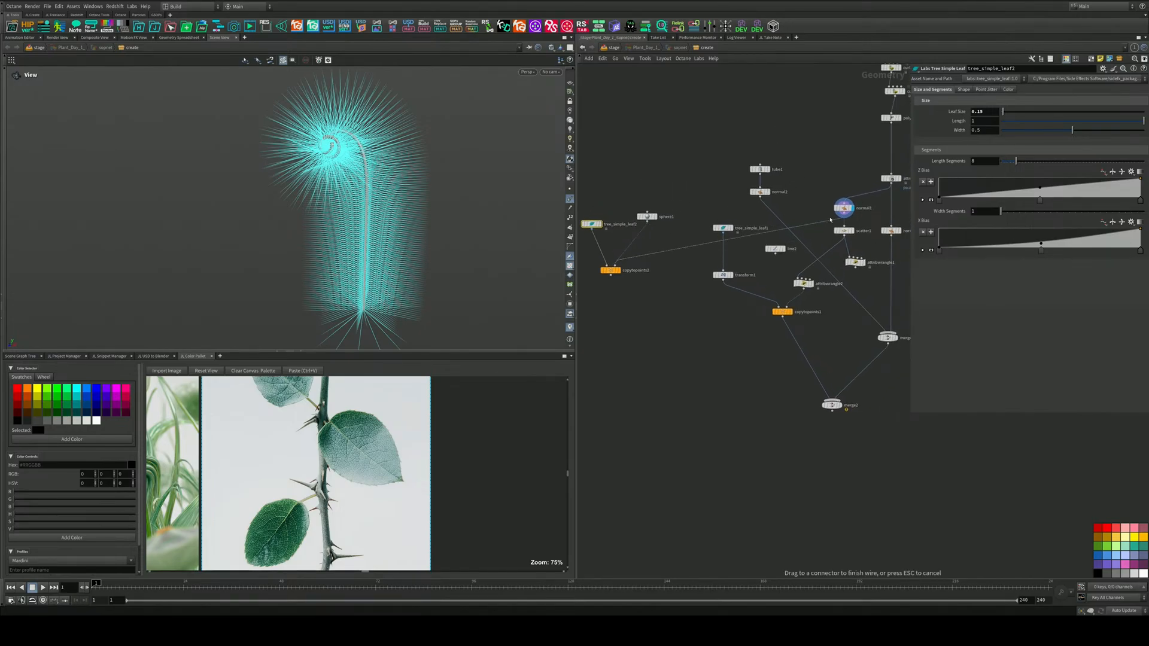
click(619, 272)
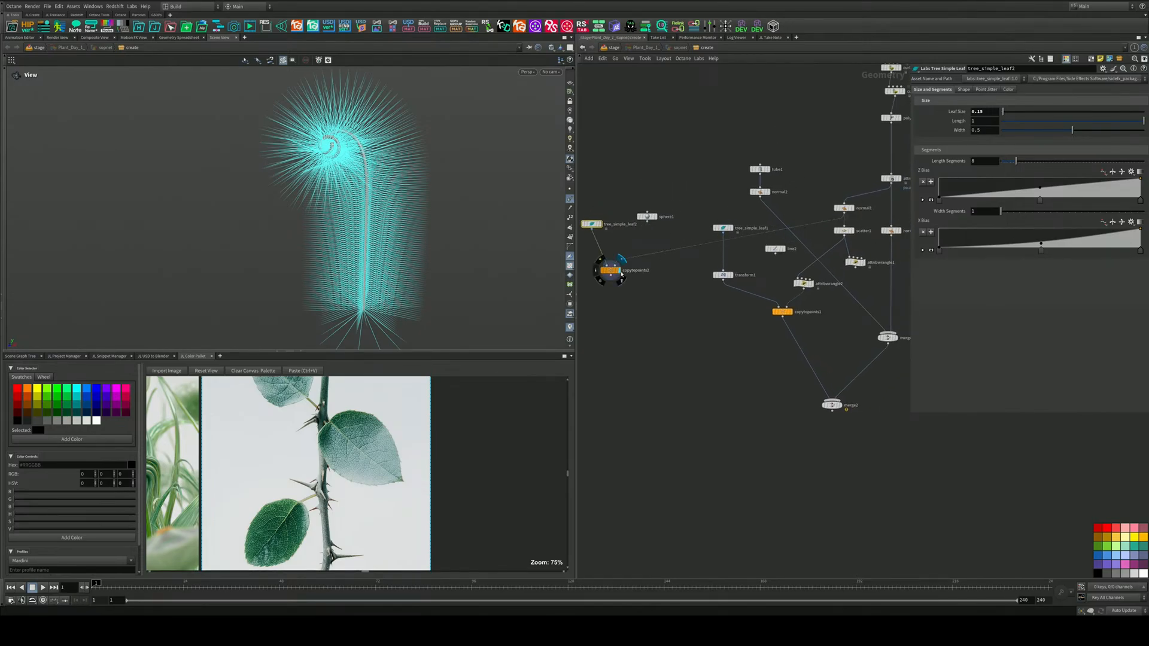
Hide the point normals and examine the leaf orientation along the stem and curl from several angles
alt+drag(359, 215, 300, 252)
click(570, 199)
right_drag(301, 252, 552, 189)
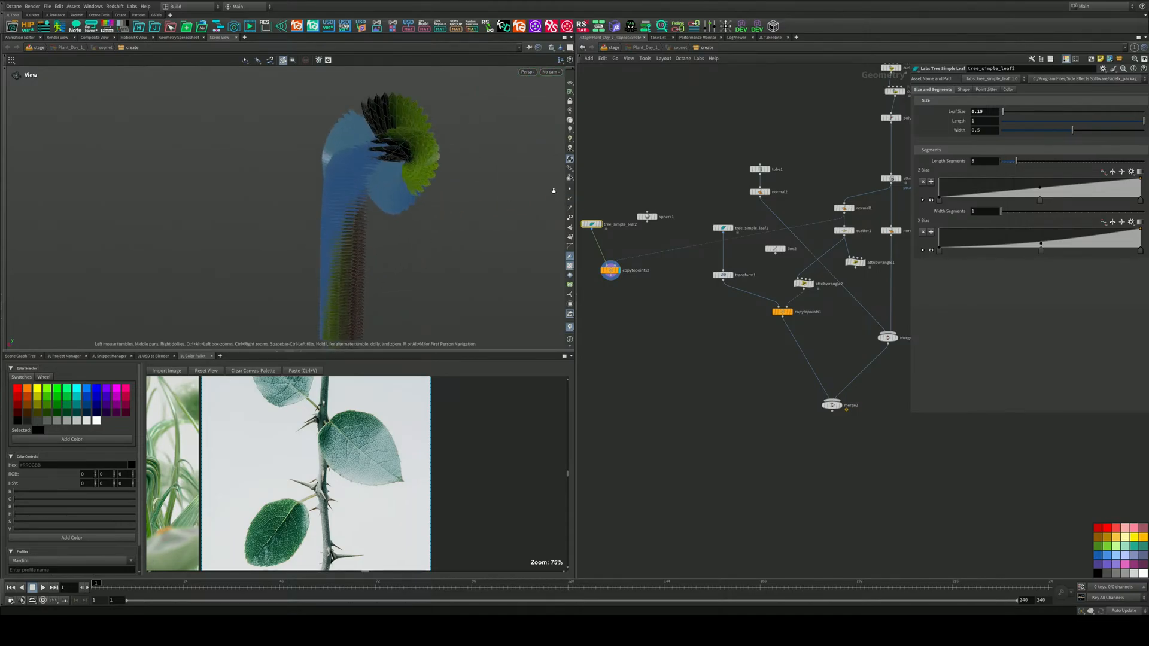
drag(551, 190, 240, 226)
drag(149, 227, 446, 248)
middle_drag(670, 304, 689, 309)
scroll(729, 281, up, 3)
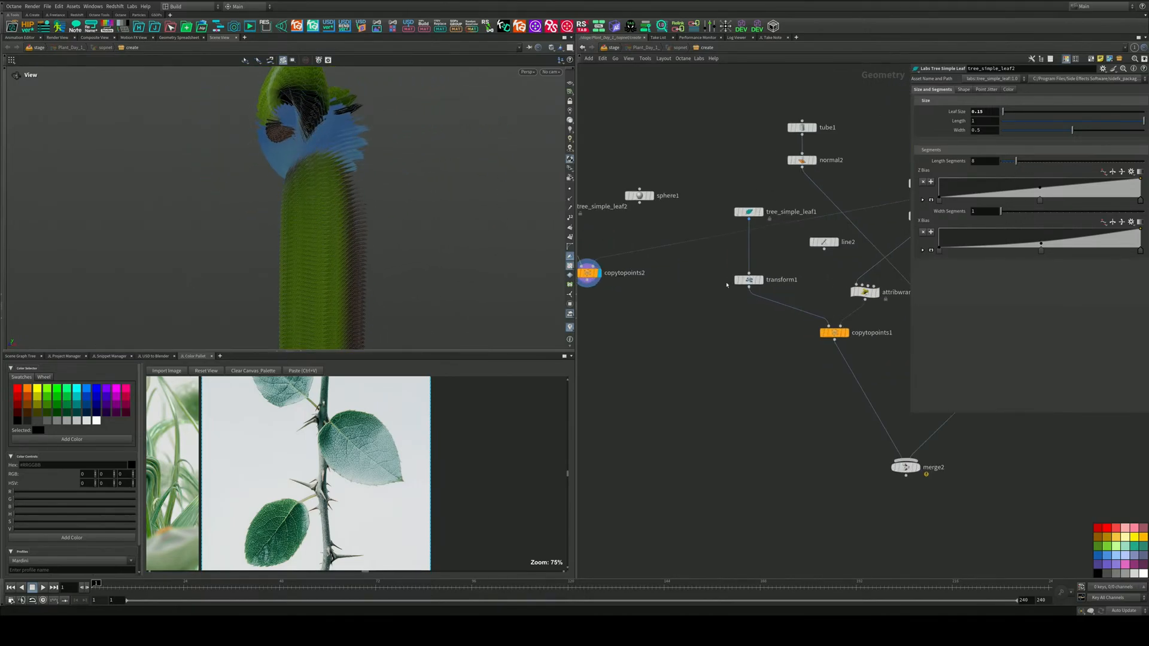
scroll(727, 282, down, 3)
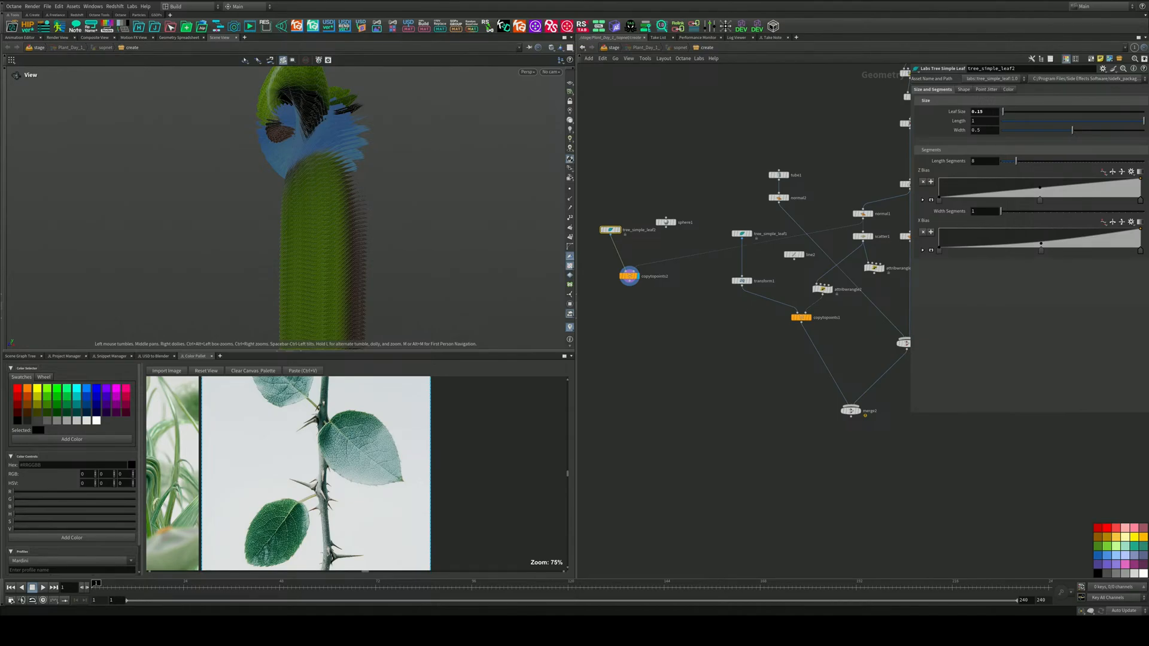
View the leaf-covered stem from the side and look through the other leaf photos on the reference board
drag(401, 246, 300, 246)
scroll(211, 541, down, 5)
scroll(235, 522, down, 2)
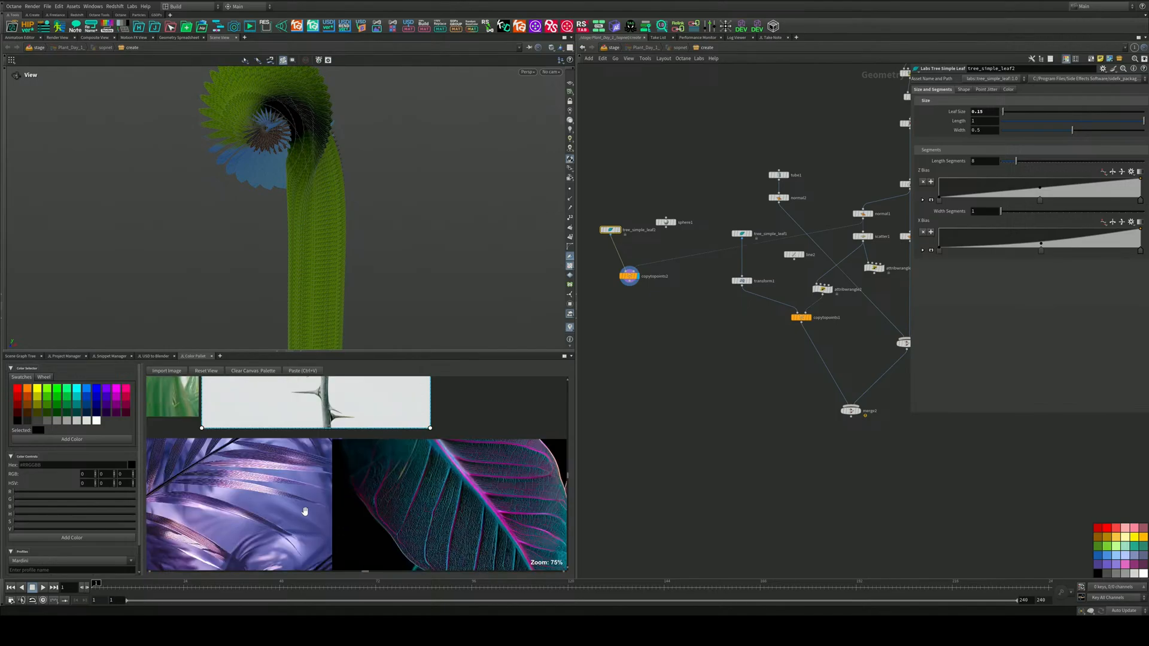
Try a leaf length of 0.113 on tree_simple_leaf2, check it on the stem, and restore the length to 1
scroll(303, 510, up, 4)
drag(351, 143, 329, 133)
middle_drag(645, 265, 683, 289)
scroll(669, 257, up, 3)
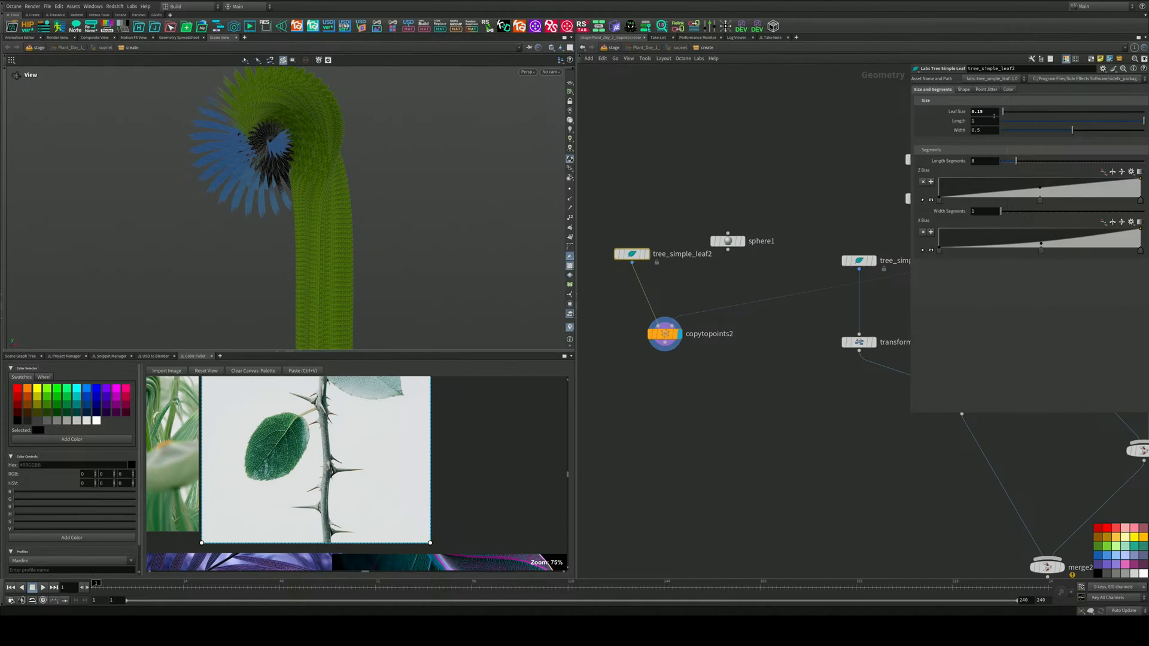
drag(1067, 122, 1027, 127)
mouse_move(372, 191)
mouse_down()
mouse_move(311, 205)
mouse_move(328, 188)
mouse_move(381, 179)
mouse_up()
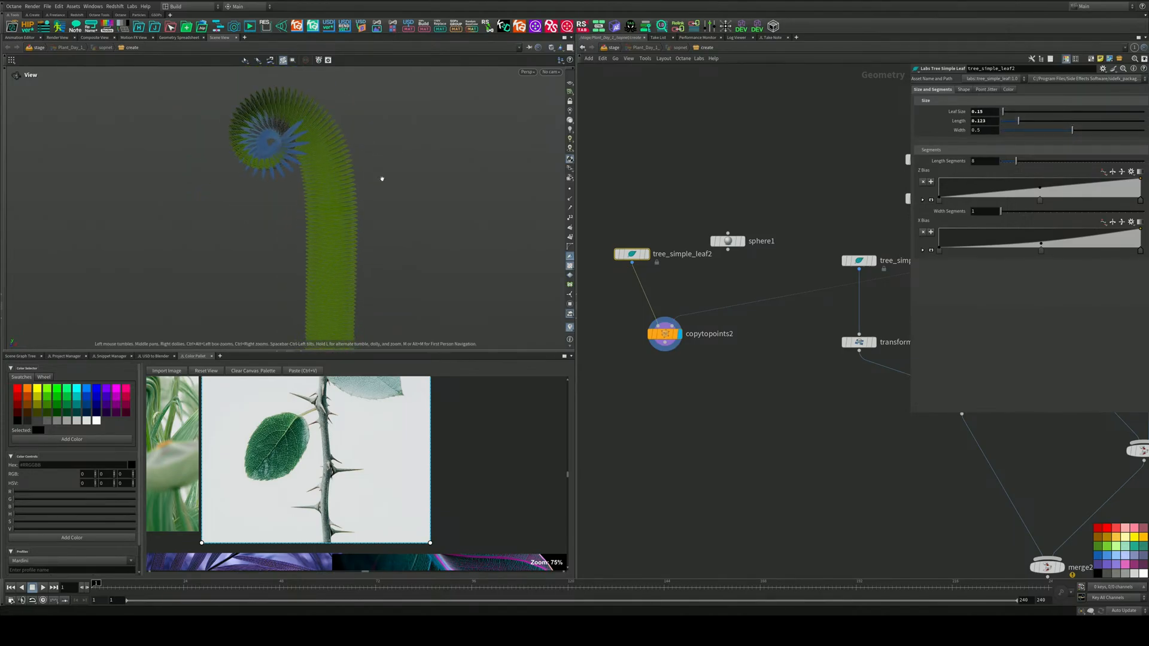
drag(1018, 122, 1144, 121)
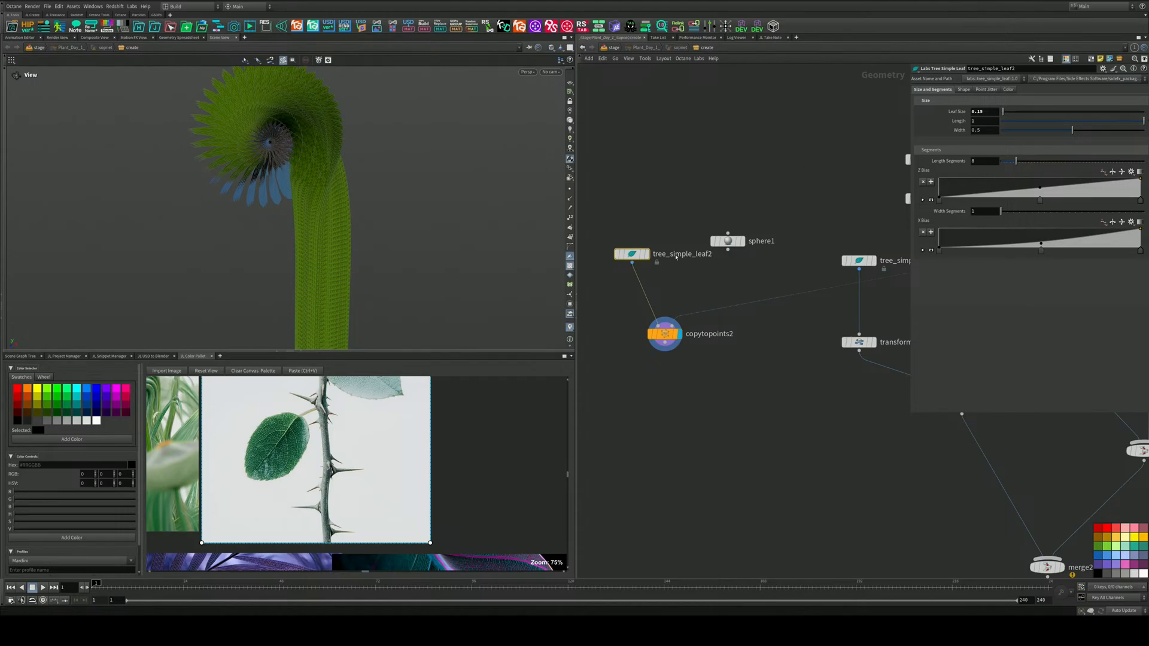
Connect sphere1's output as copytopoints2's target points again and view the leaf-covered sphere
click(690, 273)
middle_drag(690, 273, 657, 266)
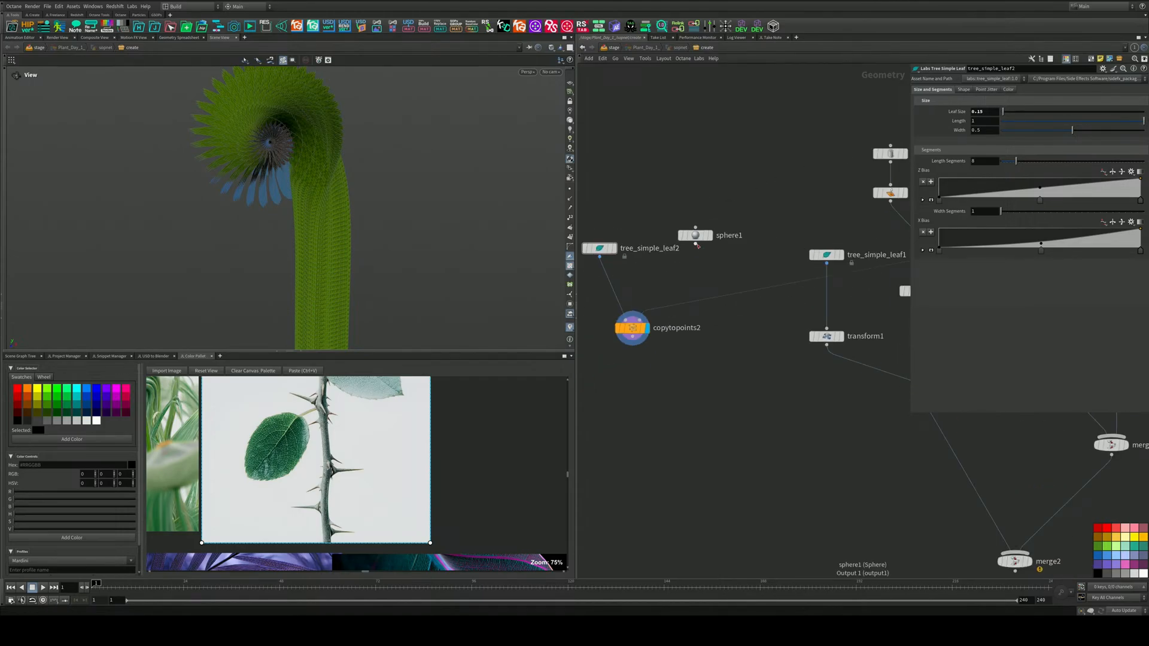
drag(697, 245, 640, 320)
middle_drag(642, 319, 729, 290)
scroll(212, 229, down, 3)
drag(211, 229, 427, 207)
Reduce sphere1's uniform scale to about 0.6 and view the denser leaf arrangement from above
click(775, 207)
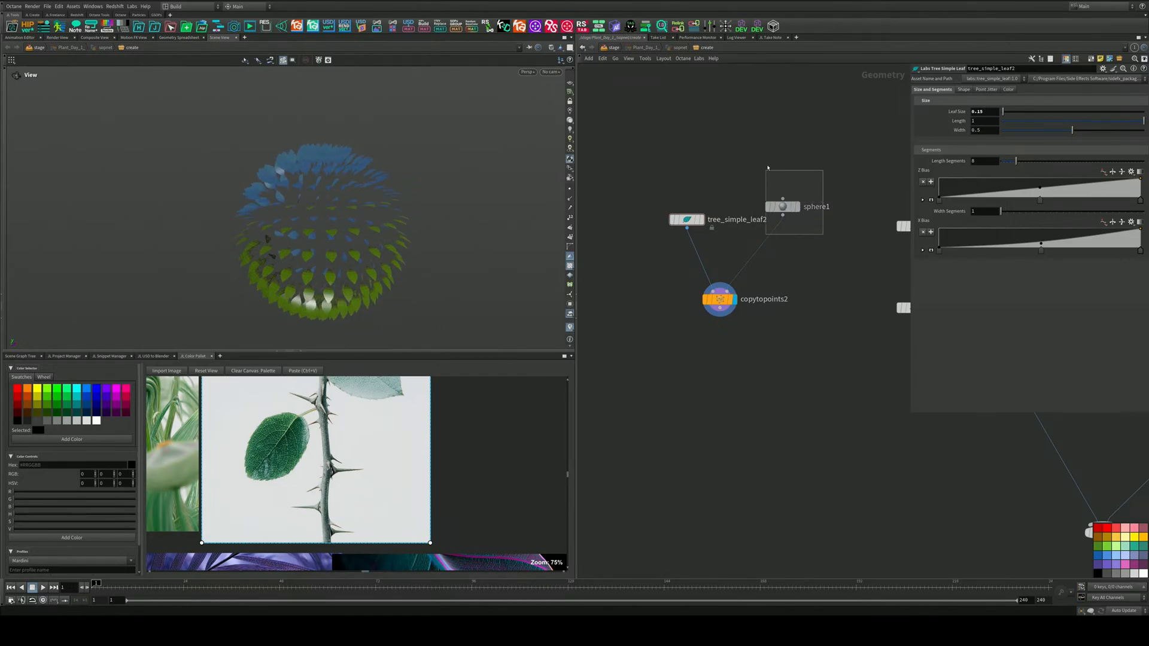
drag(1014, 136, 1010, 136)
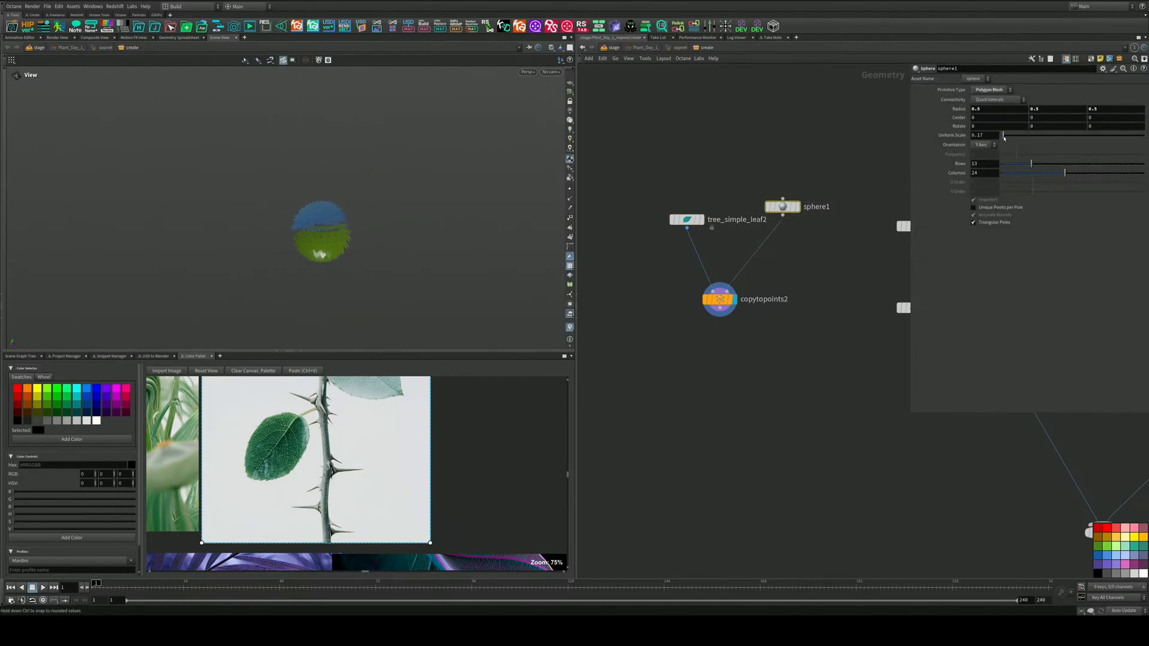
drag(417, 223, 314, 198)
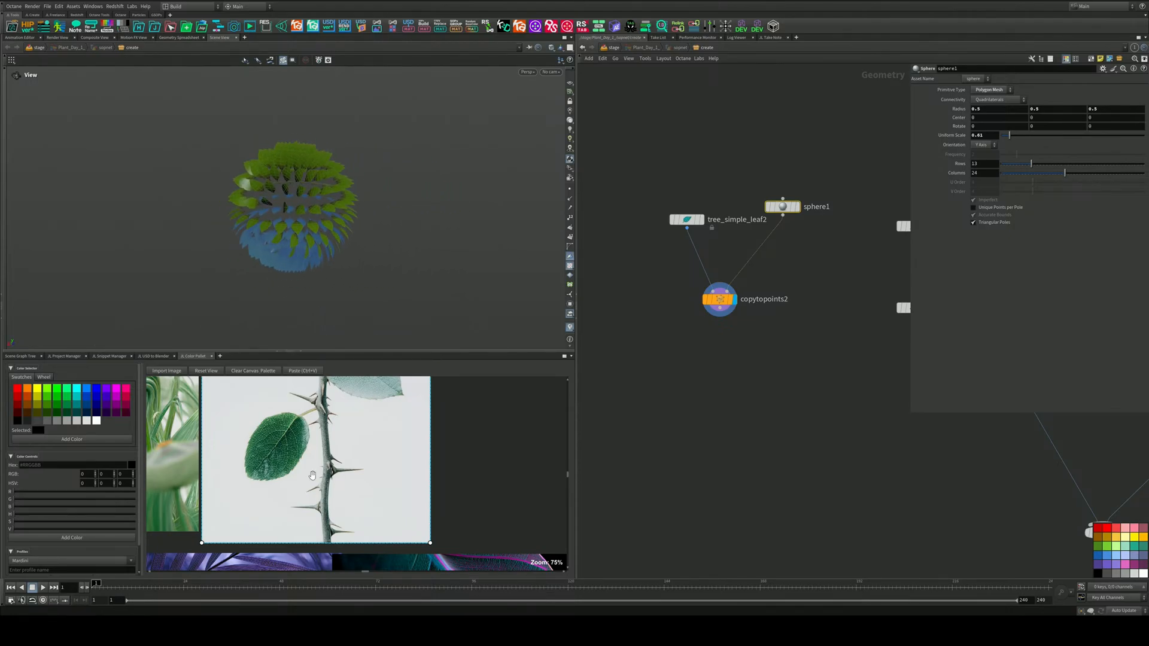
Look through the palm, tropical leaf and thorny stem photos on the reference board
scroll(299, 470, down, 5)
middle_drag(277, 469, 478, 559)
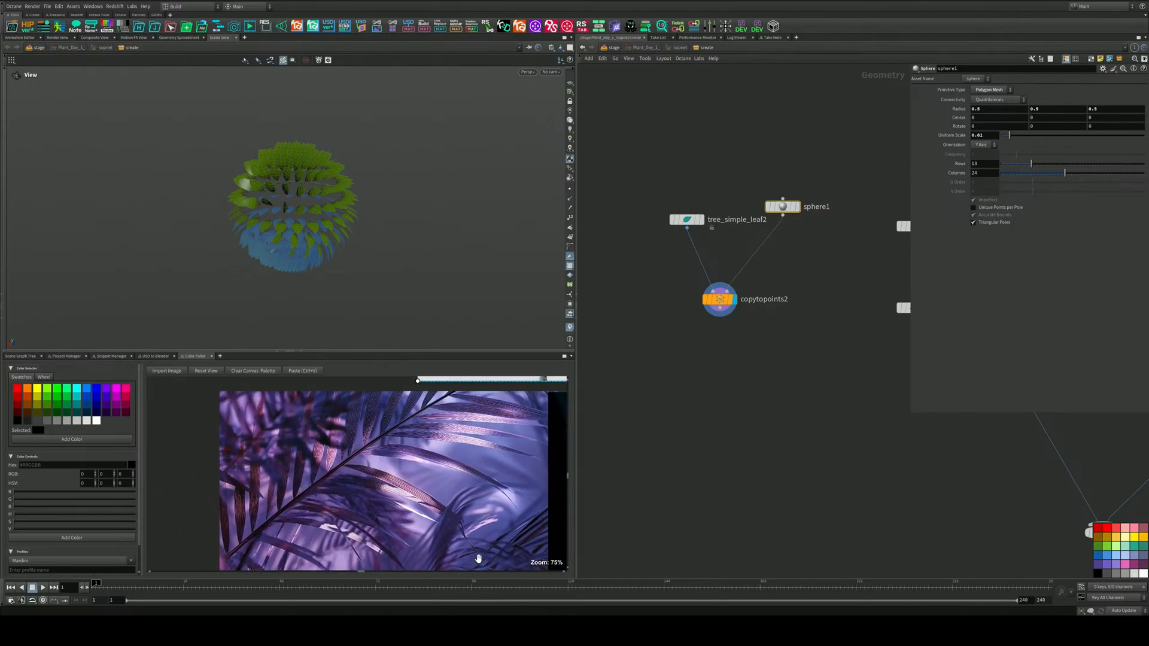
middle_drag(425, 493, 395, 518)
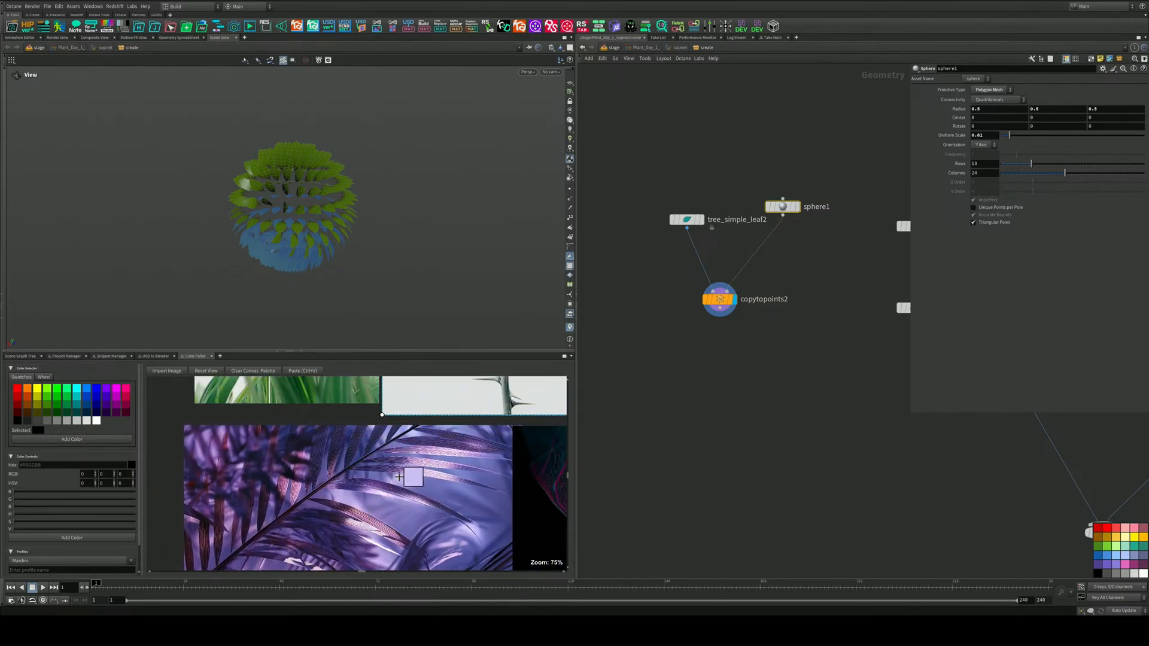
middle_drag(511, 416, 325, 553)
scroll(415, 479, down, 3)
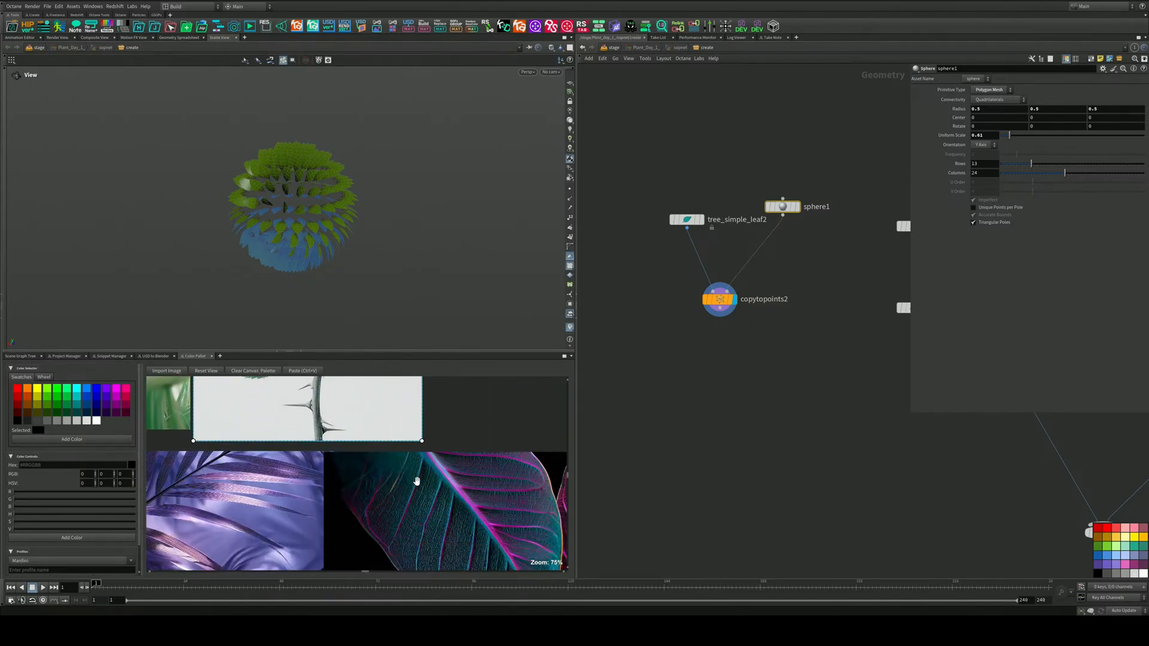
scroll(414, 478, up, 6)
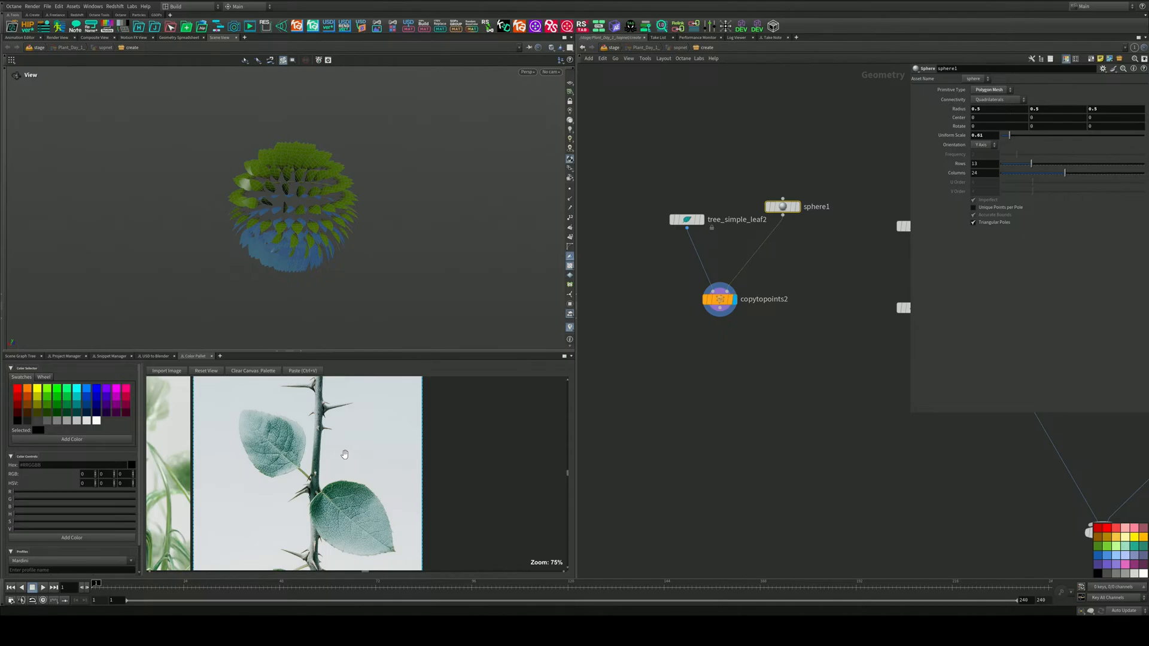
Rearrange the tree_simple_leaf2 and sphere1 nodes so they sit further apart above copytopoints2
middle_drag(689, 221, 660, 281)
mouse_move(660, 282)
drag(660, 281, 638, 211)
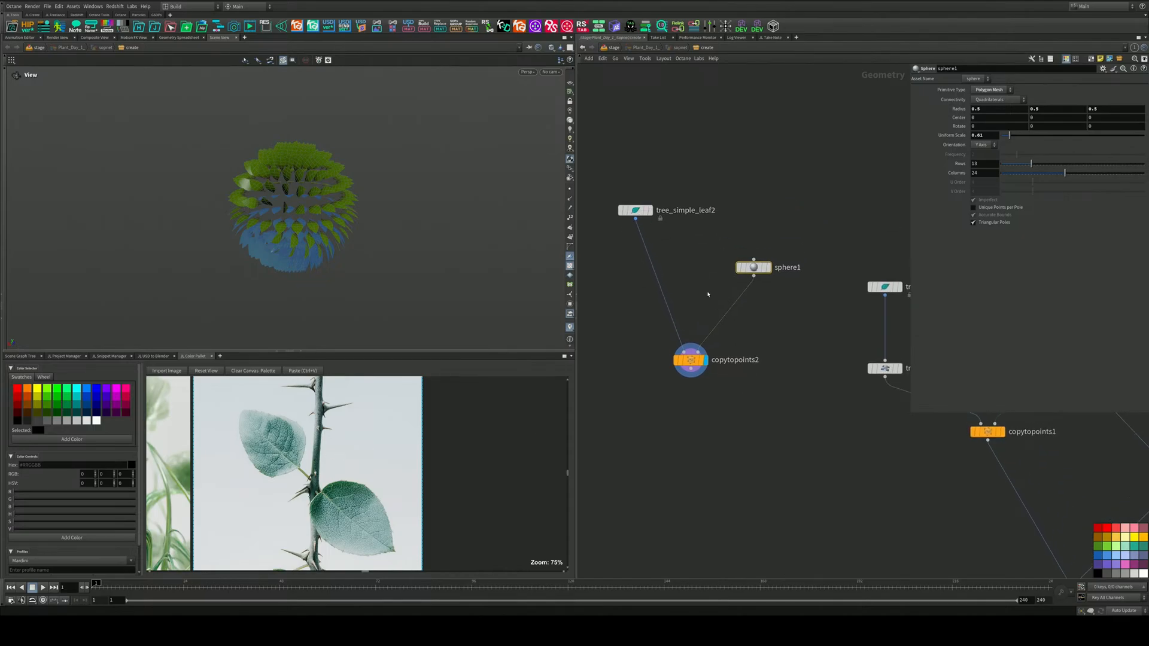
middle_drag(767, 358, 743, 366)
drag(730, 284, 749, 302)
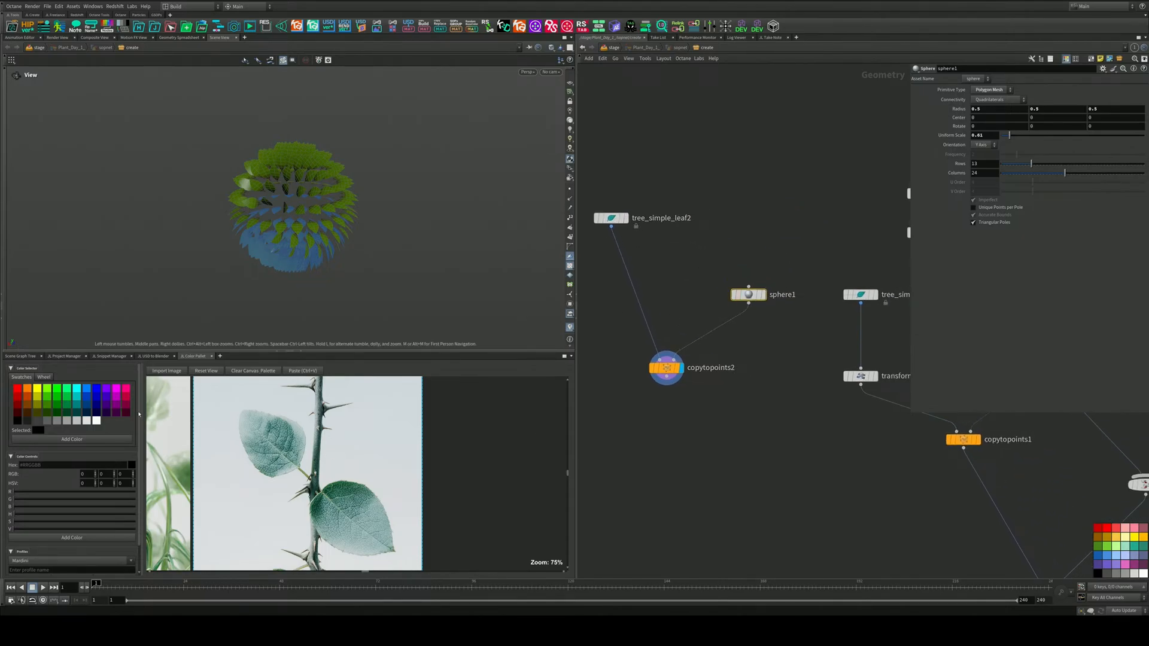
mouse_move(732, 362)
middle_down()
mouse_move(723, 326)
mouse_move(726, 365)
middle_up()
Display copytopoints1 and select it to show its parameters
scroll(723, 324, down, 5)
scroll(726, 366, up, 4)
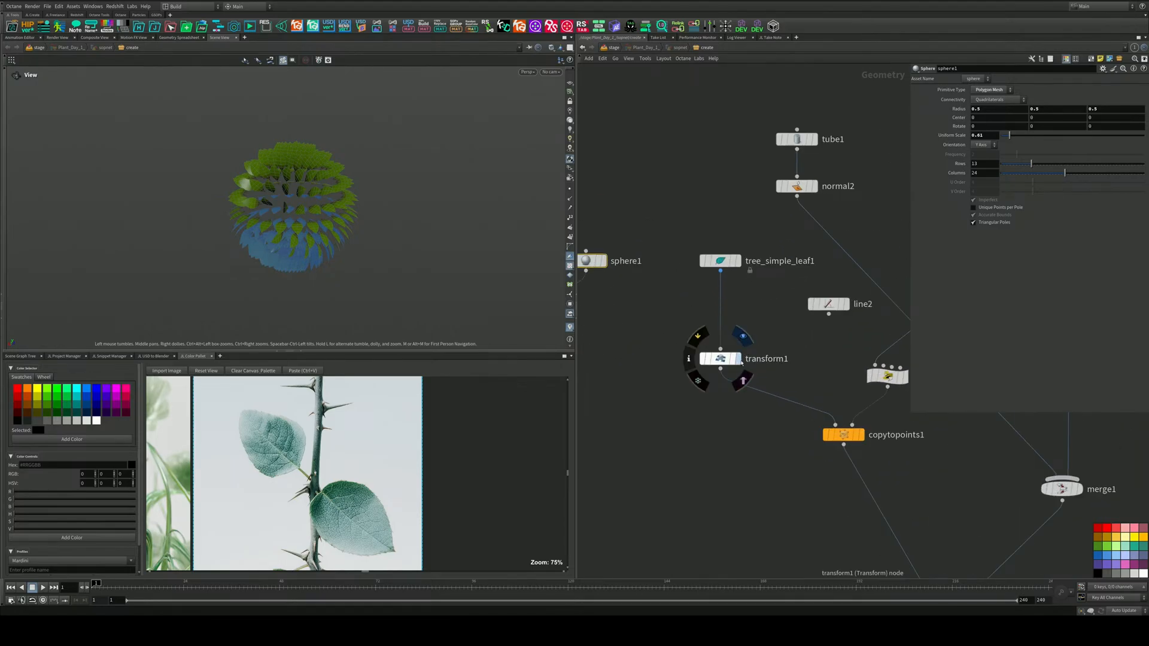
middle_drag(816, 394, 691, 358)
click(733, 378)
drag(763, 429, 675, 375)
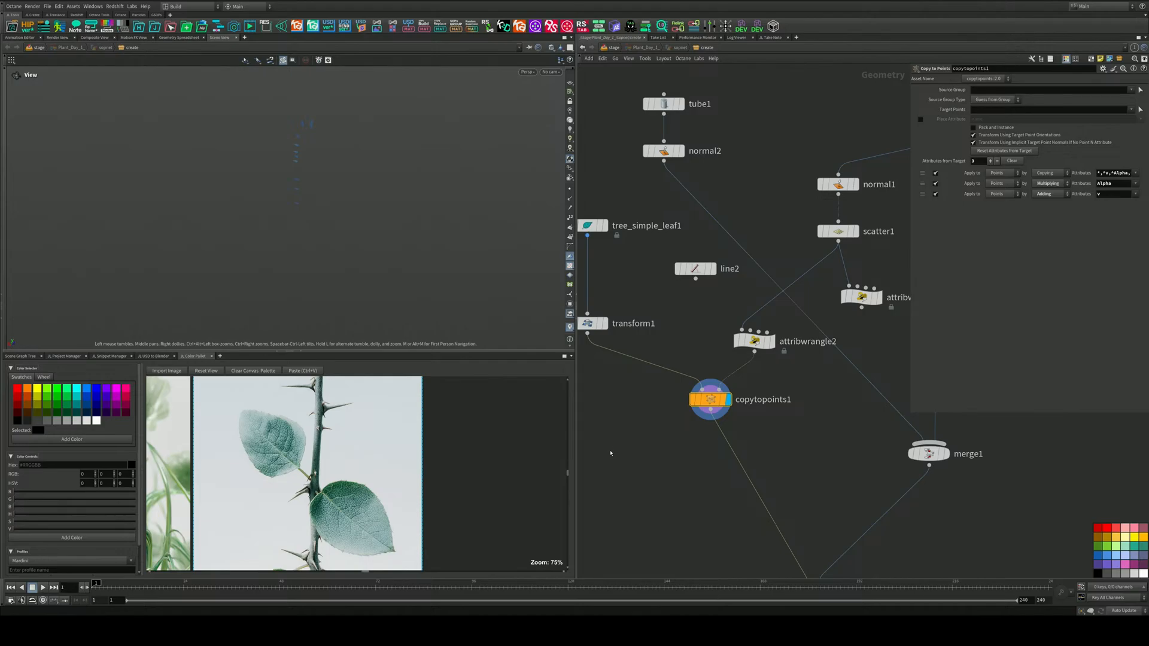
Move merge2 directly below copytopoints1 and shrink the floating parameter pane to free space in the network
middle_drag(800, 432, 817, 339)
scroll(816, 339, down, 3)
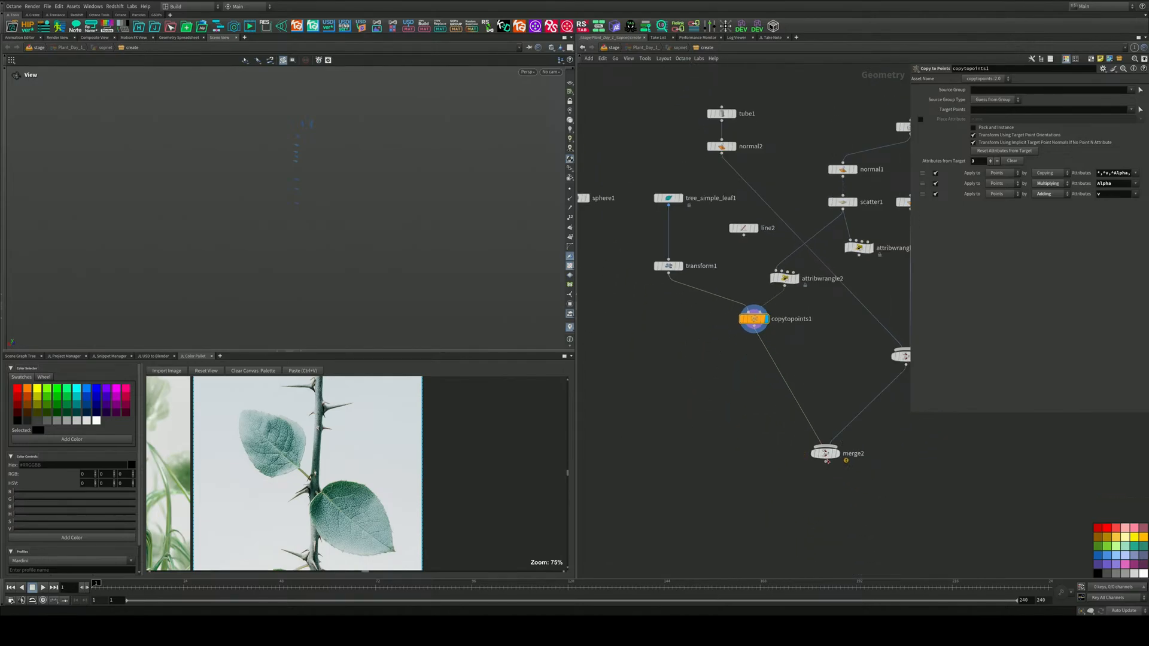
drag(828, 462, 769, 467)
scroll(704, 367, down, 5)
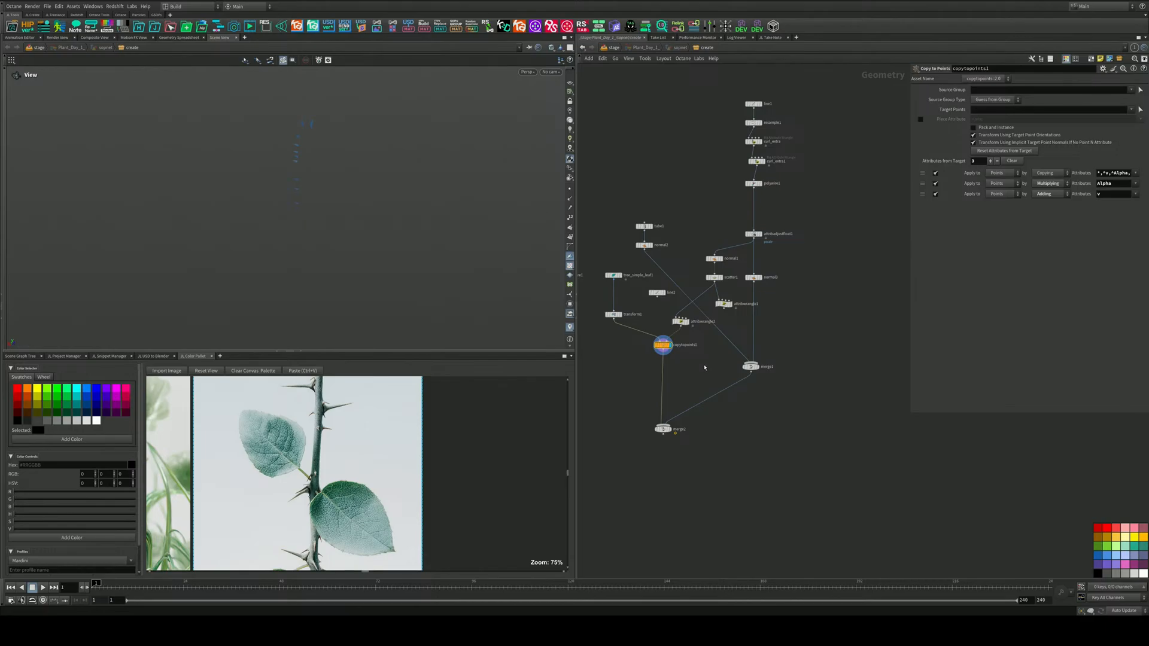
scroll(704, 368, up, 4)
scroll(723, 354, down, 1)
middle_drag(723, 353, 791, 326)
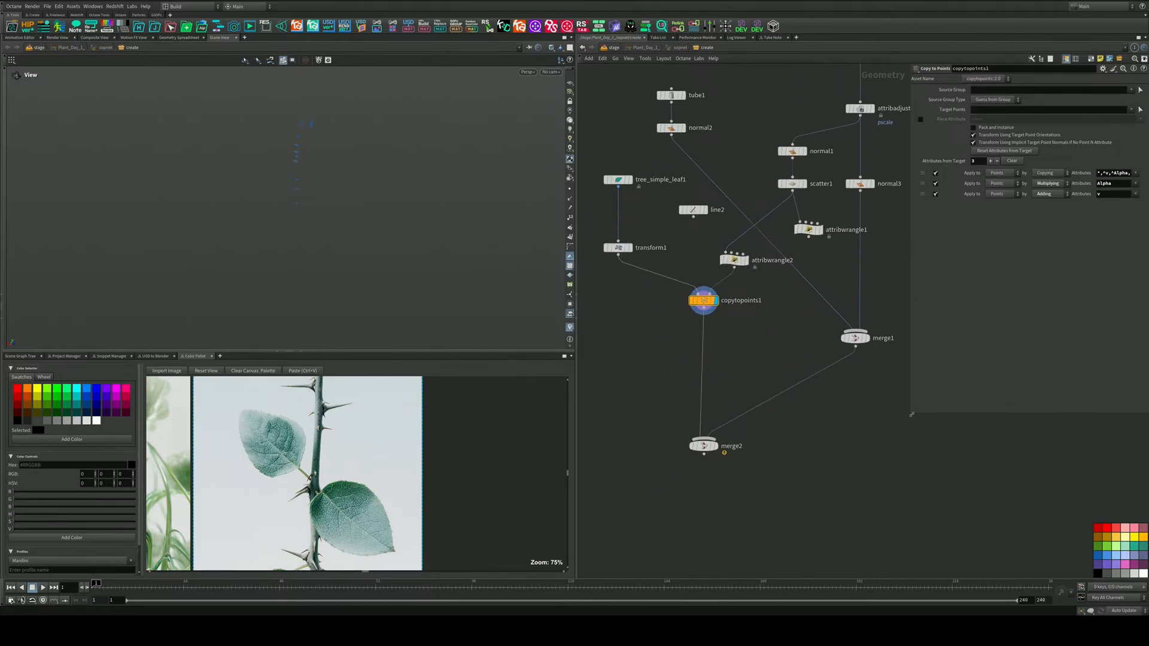
drag(912, 414, 1012, 353)
Move line2 away from the thorn nodes and place copytopoints2 beneath tree_simple_leaf2
middle_drag(677, 304, 879, 339)
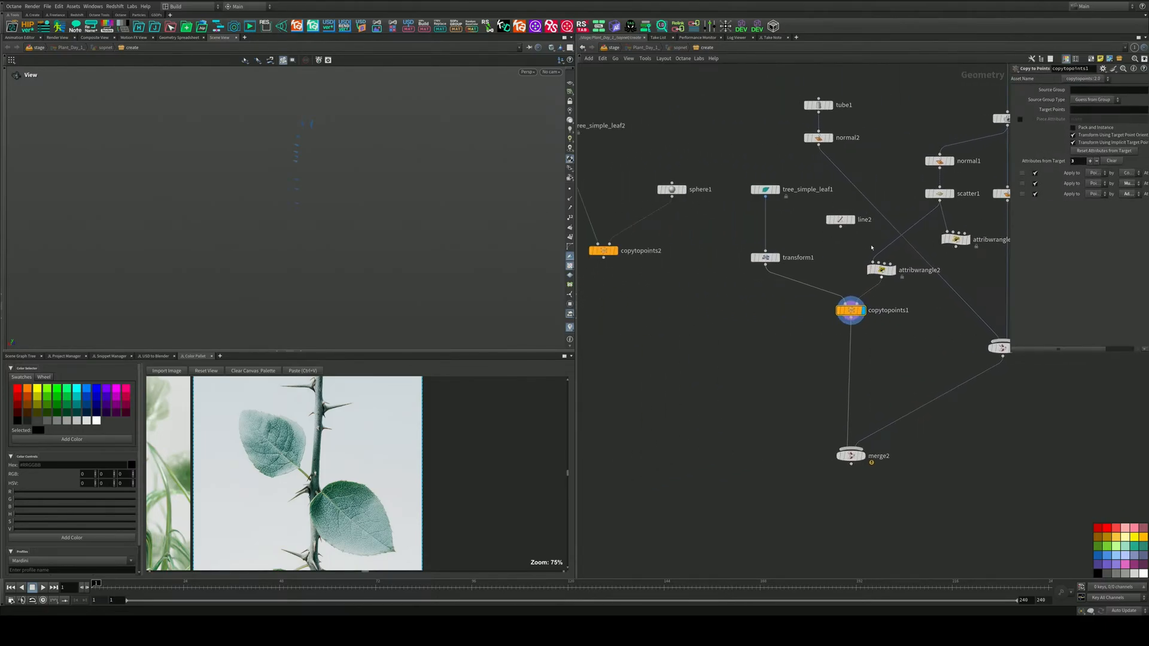
middle_drag(680, 235, 857, 297)
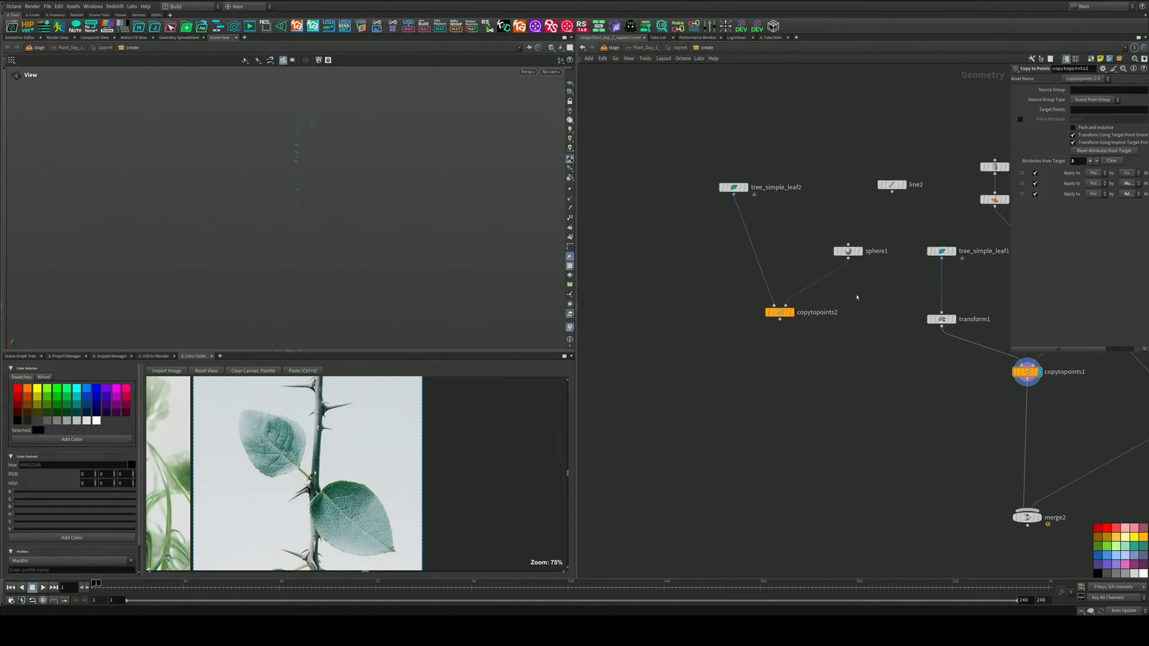
drag(789, 315, 748, 321)
scroll(775, 321, up, 4)
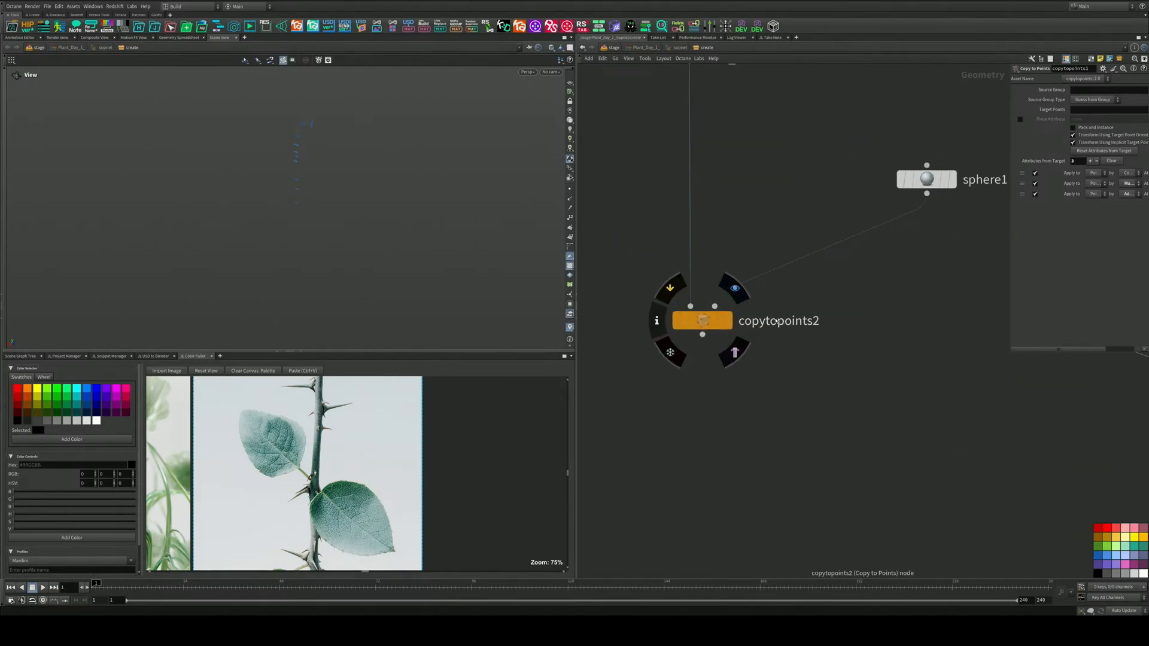
Display copytopoints2 and examine how the leaves point outward from the sphere
scroll(776, 321, down, 4)
scroll(741, 320, up, 3)
click(763, 297)
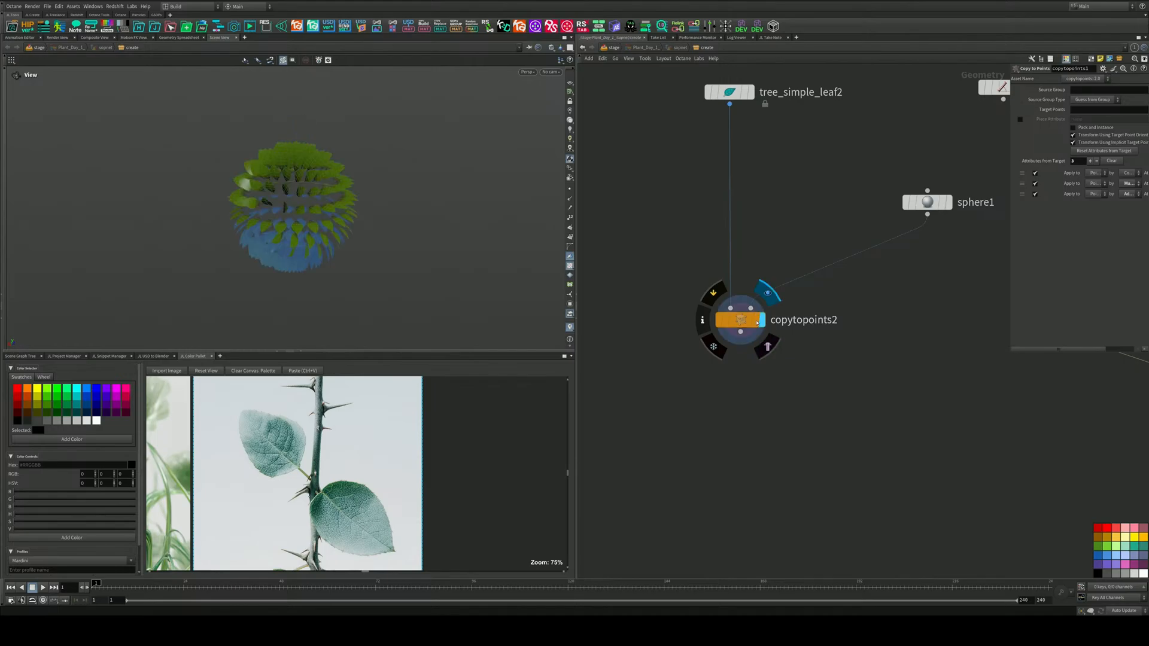
drag(367, 225, 332, 226)
middle_drag(892, 232, 864, 316)
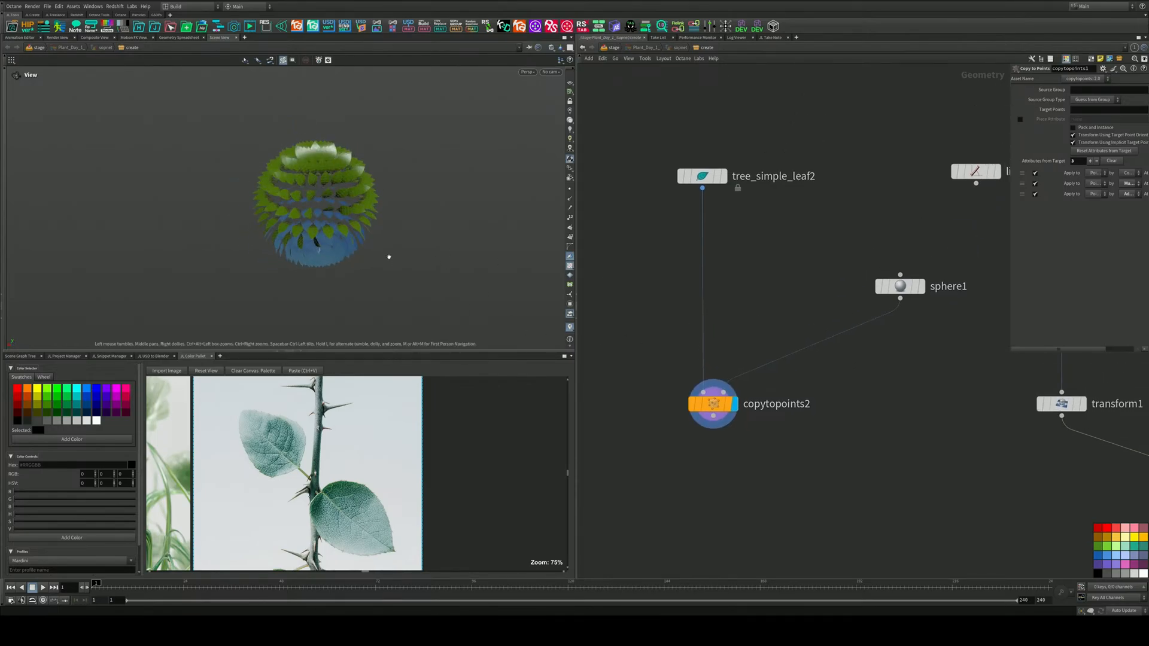
Compare the leaf-covered sphere with the whole set of plant photos on the reference board
scroll(258, 458, down, 5)
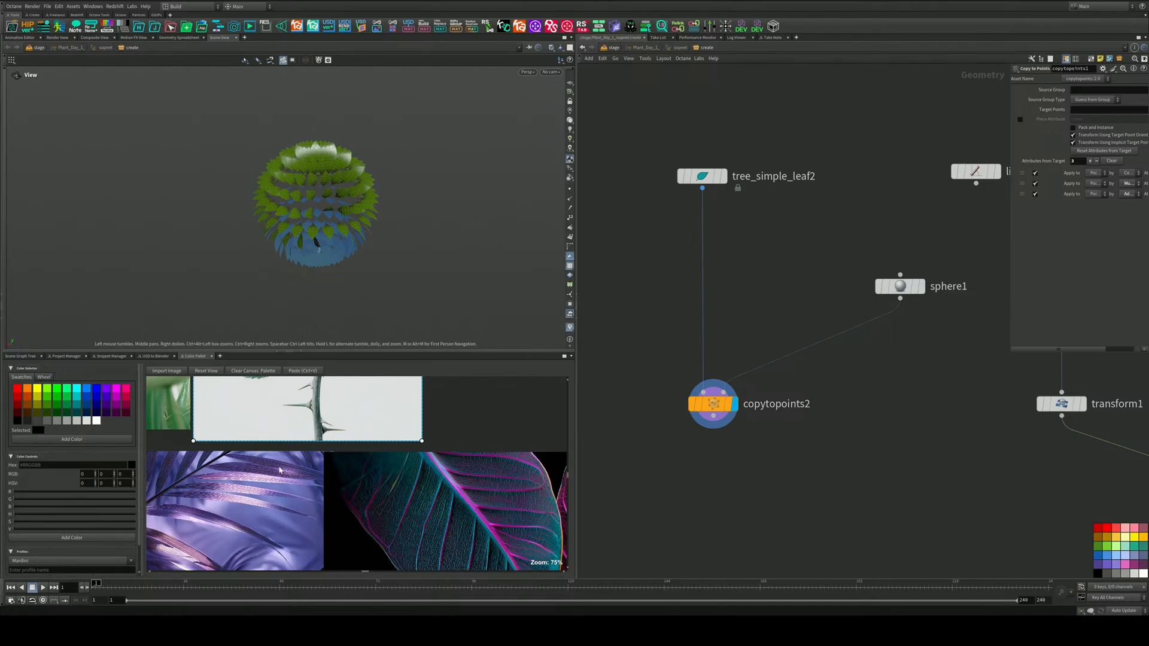
scroll(309, 477, up, 4)
ctrl+scroll(316, 474, down, 3)
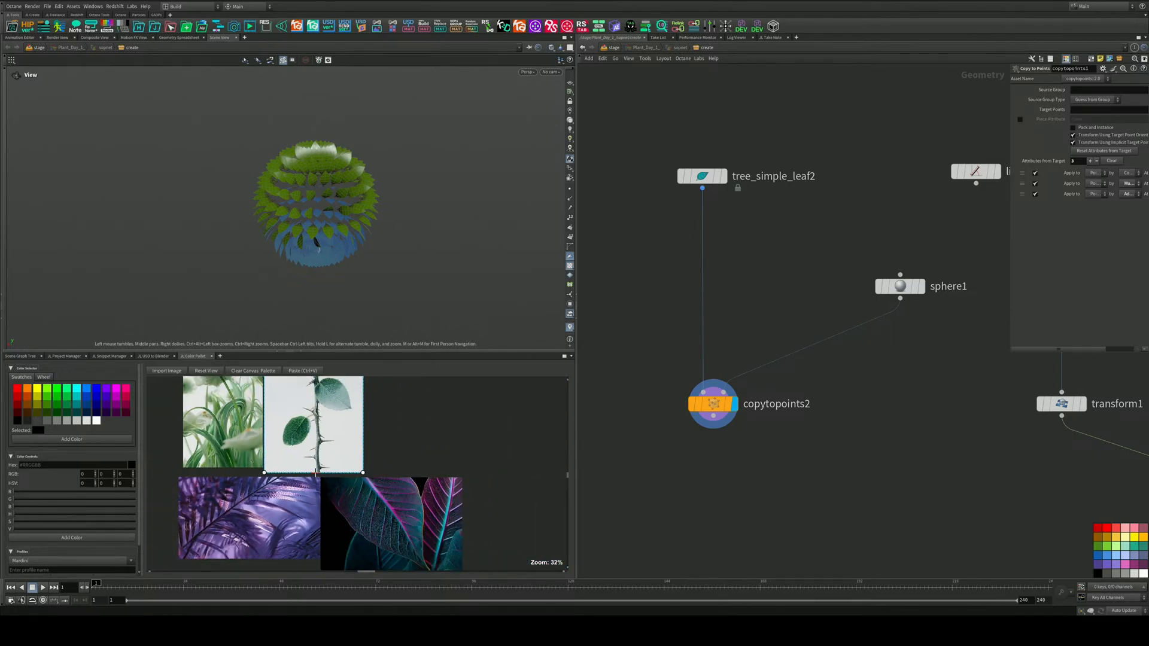
scroll(407, 422, down, 1)
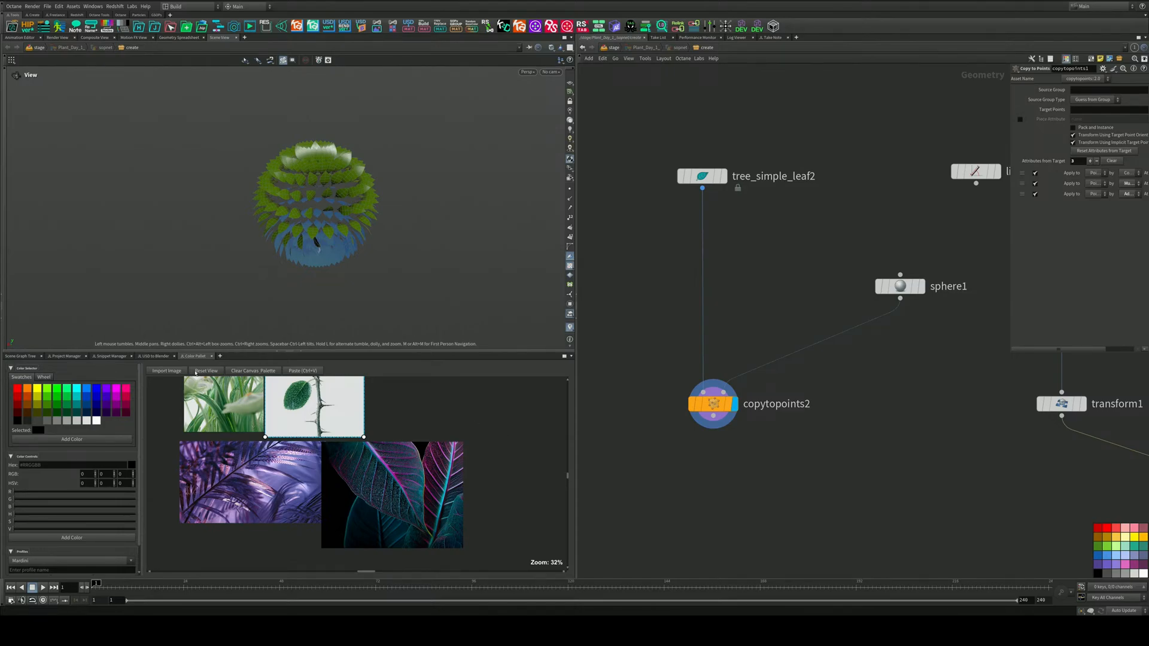
Open the Snippet Manager, try its Vertices Noise wrangle between sphere1 and copytopoints2, and delete that wrangle
click(109, 356)
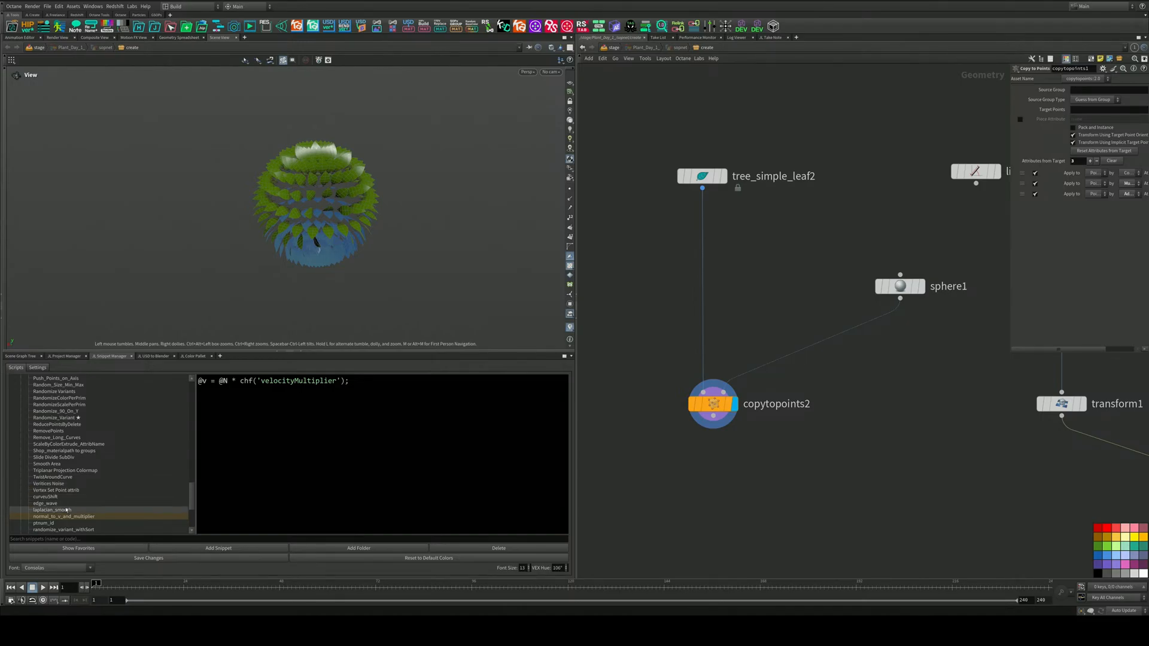
scroll(67, 510, down, 3)
drag(849, 371, 748, 318)
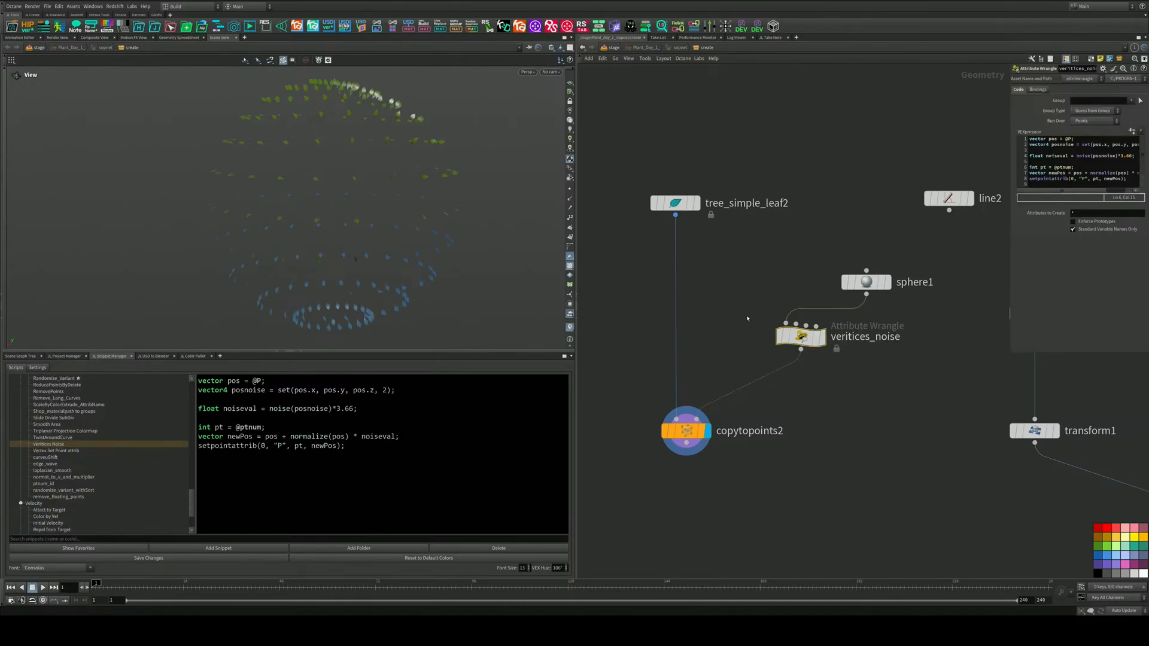
key(Delete)
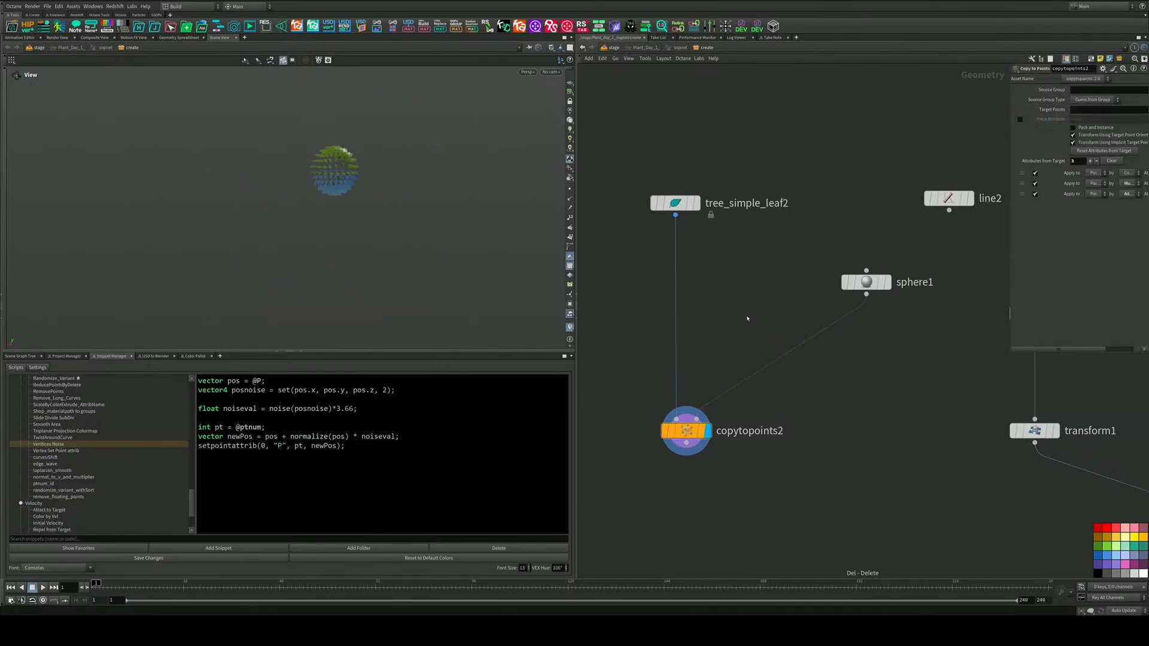
Search the snippet library for "Normal" and look through the matching snippets
scroll(81, 453, up, 4)
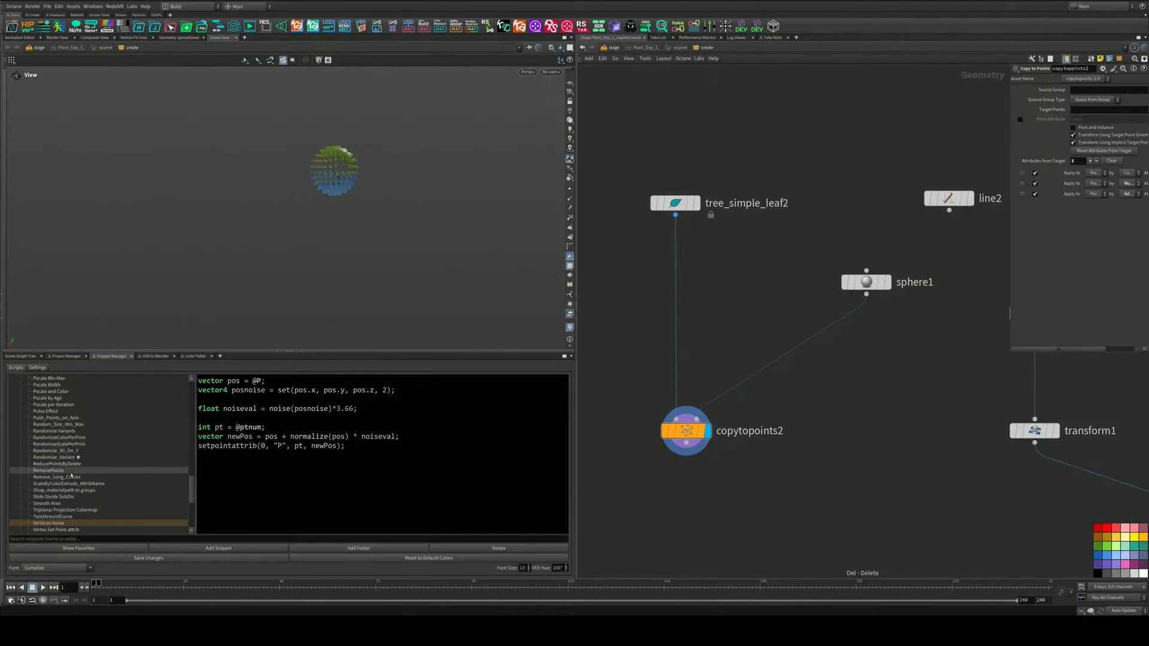
click(57, 539)
text(nom)
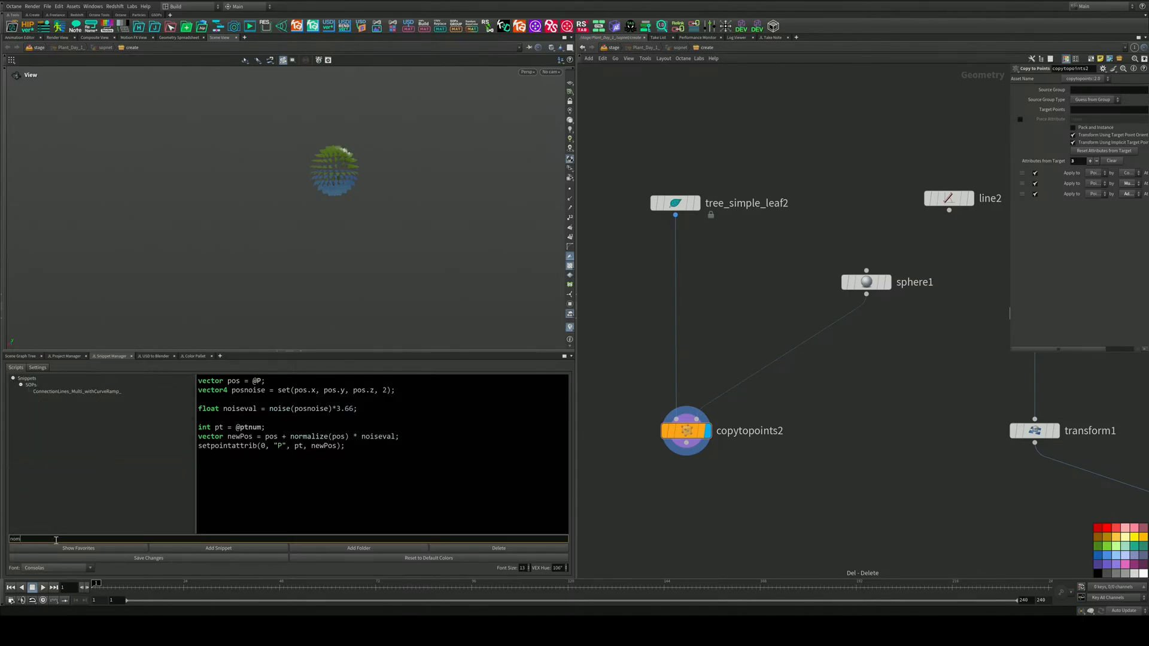
key(BackSpace)
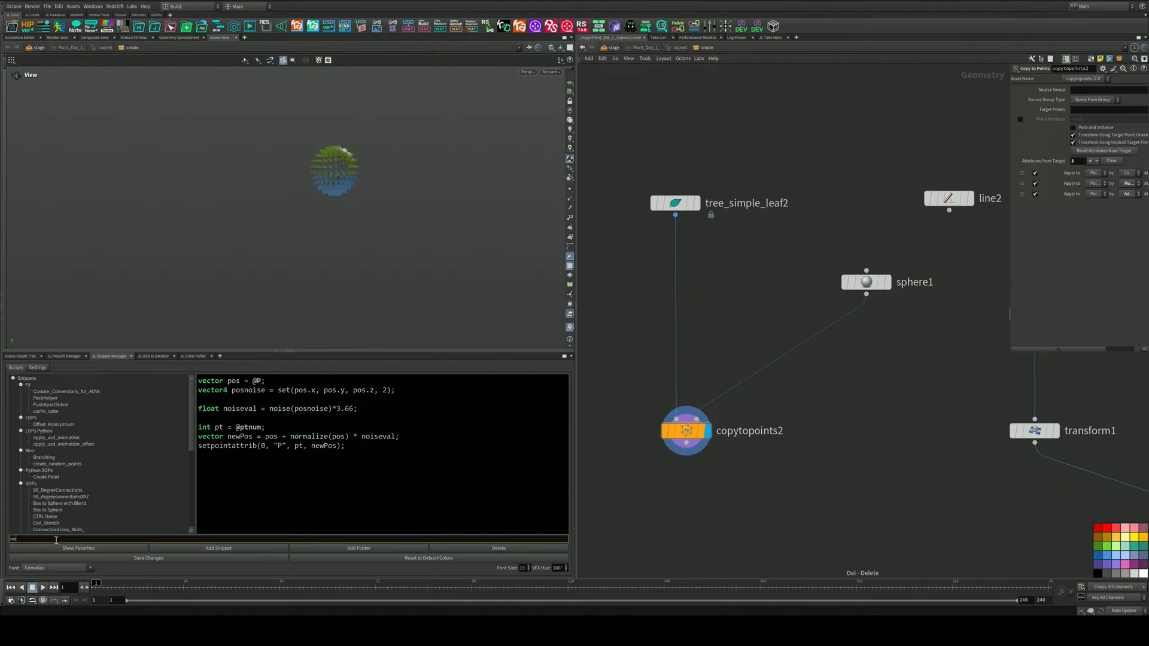
key(BackSpace)
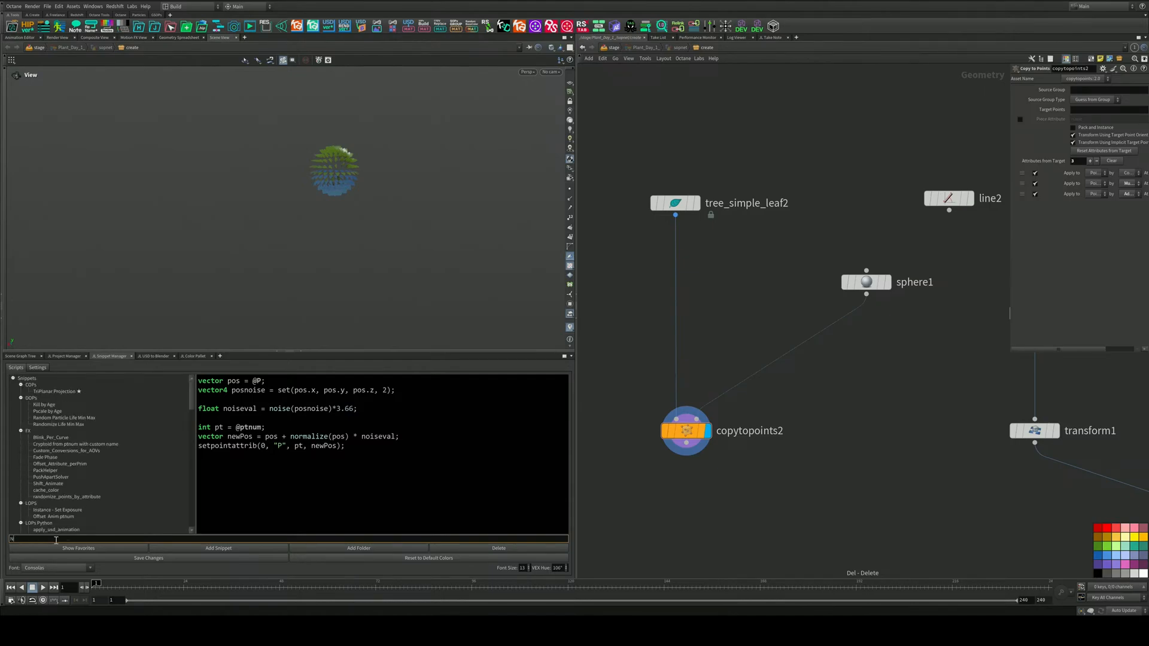
text(ormal)
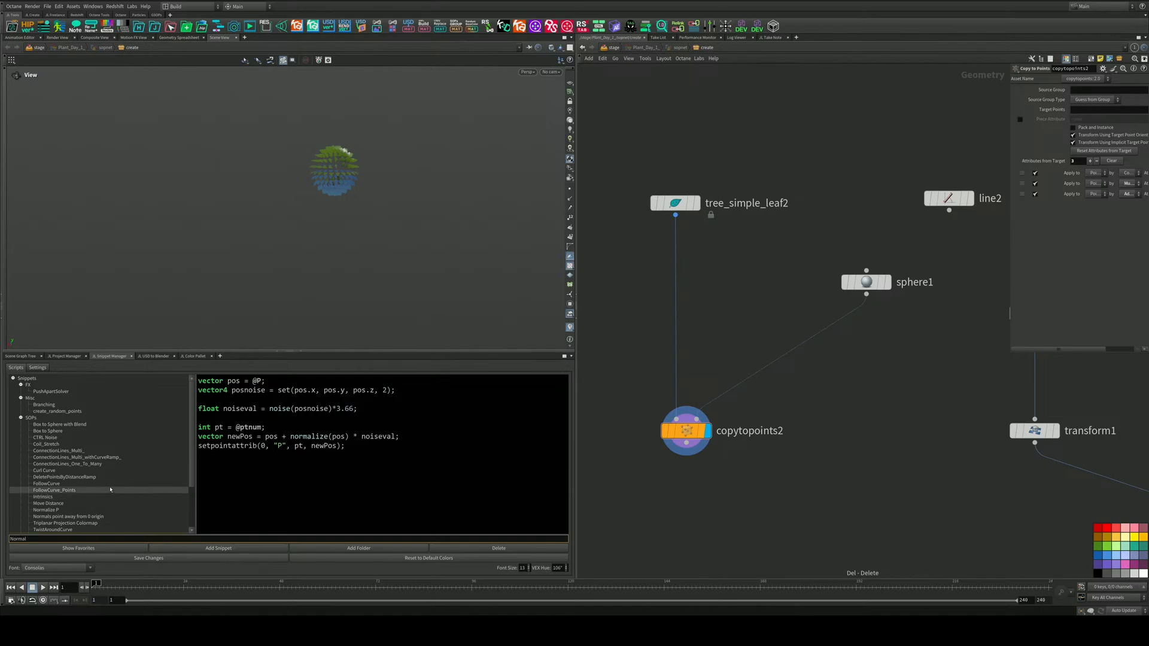
scroll(112, 486, down, 3)
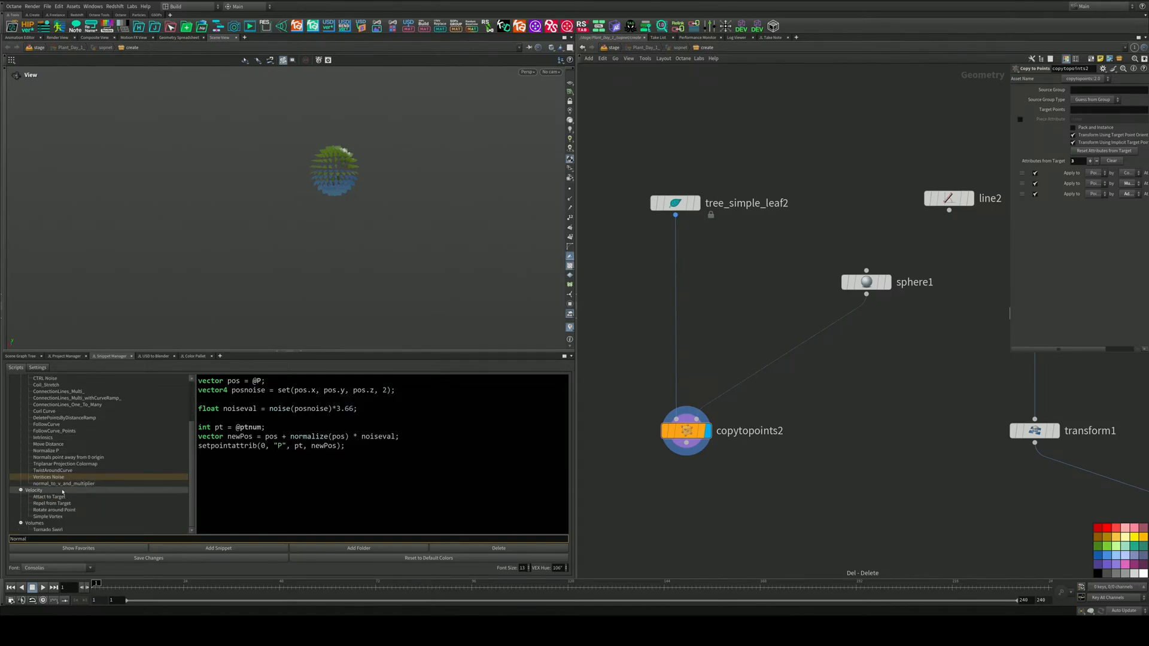
Create a wrangle from the FollowCurve_Points snippet, generate its parameters, and set Speed to about 0.067 and Offset to about 0.522
scroll(65, 485, up, 1)
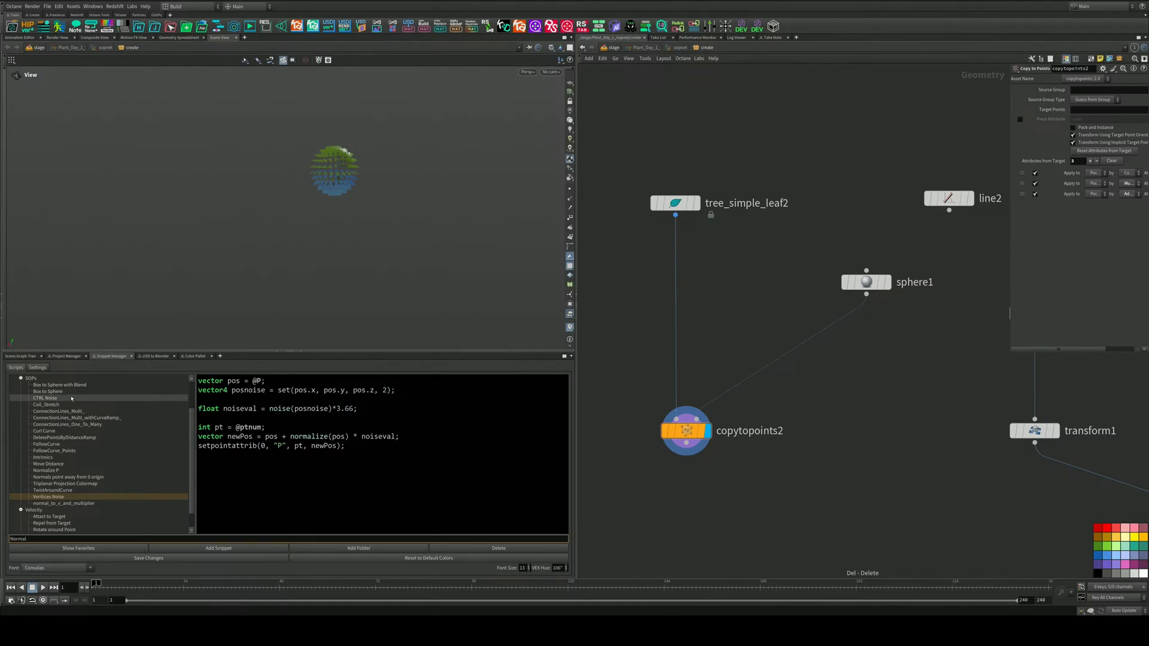
double_click(60, 453)
middle_drag(766, 364, 654, 399)
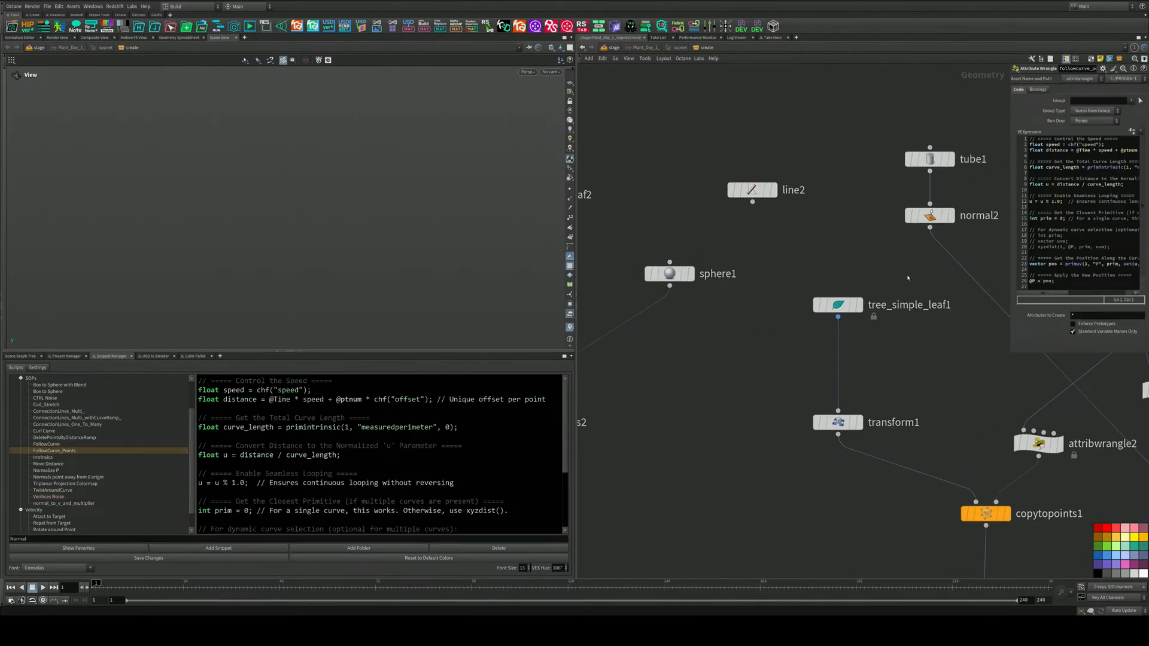
drag(1014, 354, 871, 408)
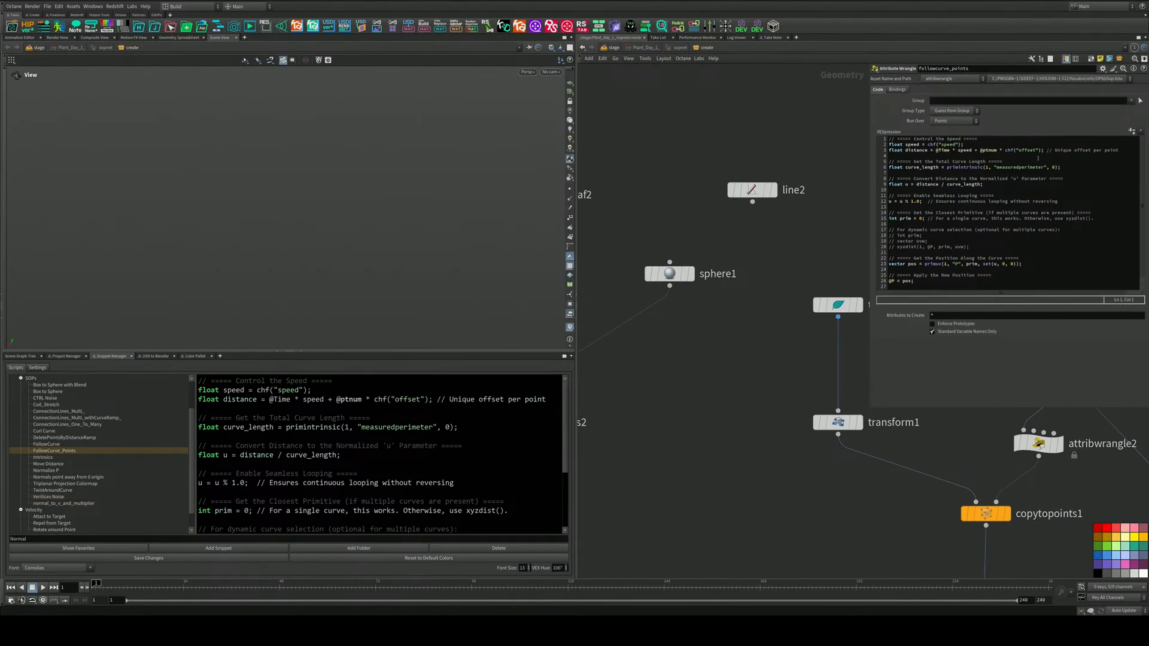
click(1132, 131)
click(973, 131)
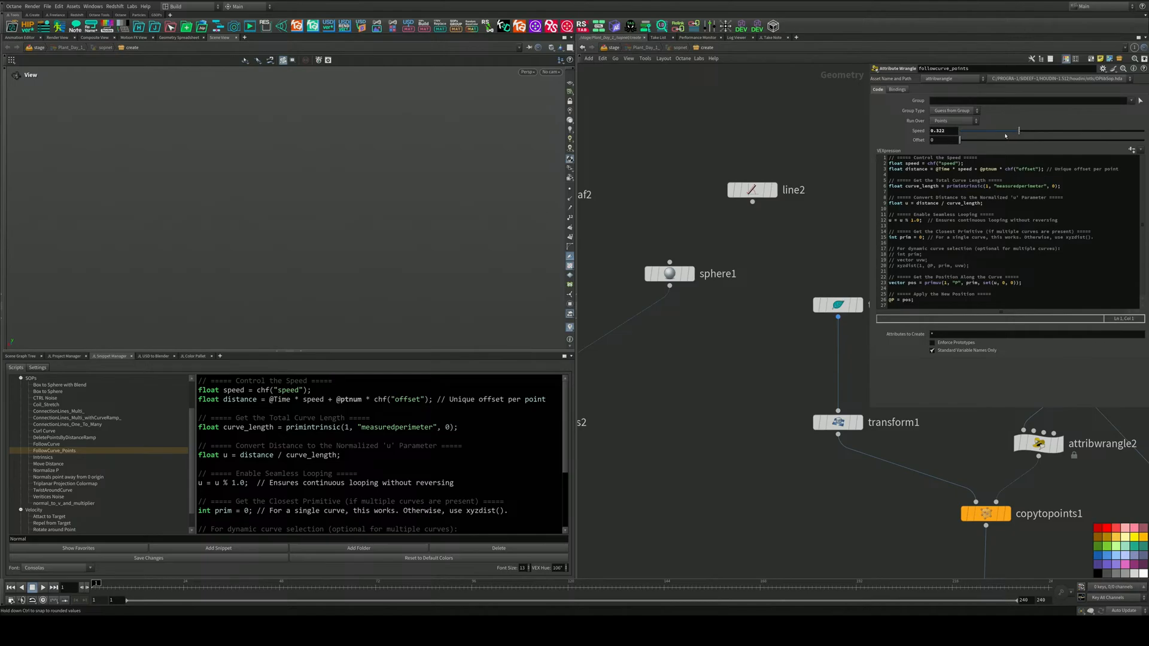
drag(982, 140, 1056, 140)
Delete the FollowCurve_Points wrangle next to merge2
middle_drag(793, 375, 699, 359)
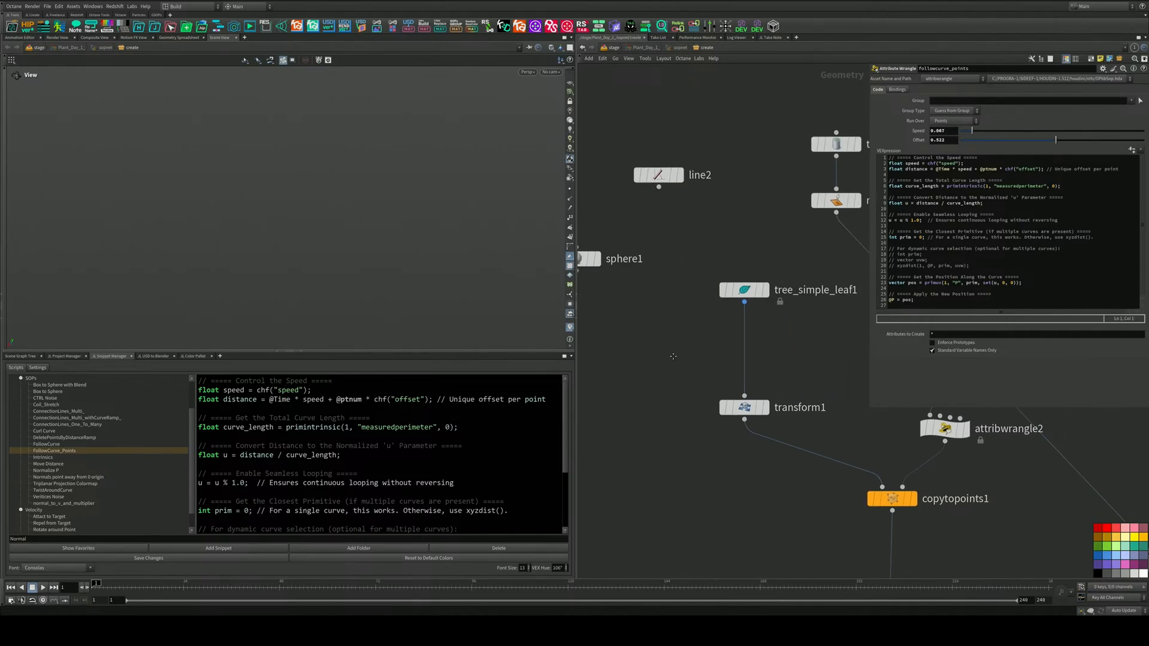
scroll(698, 360, down, 2)
middle_drag(611, 365, 773, 342)
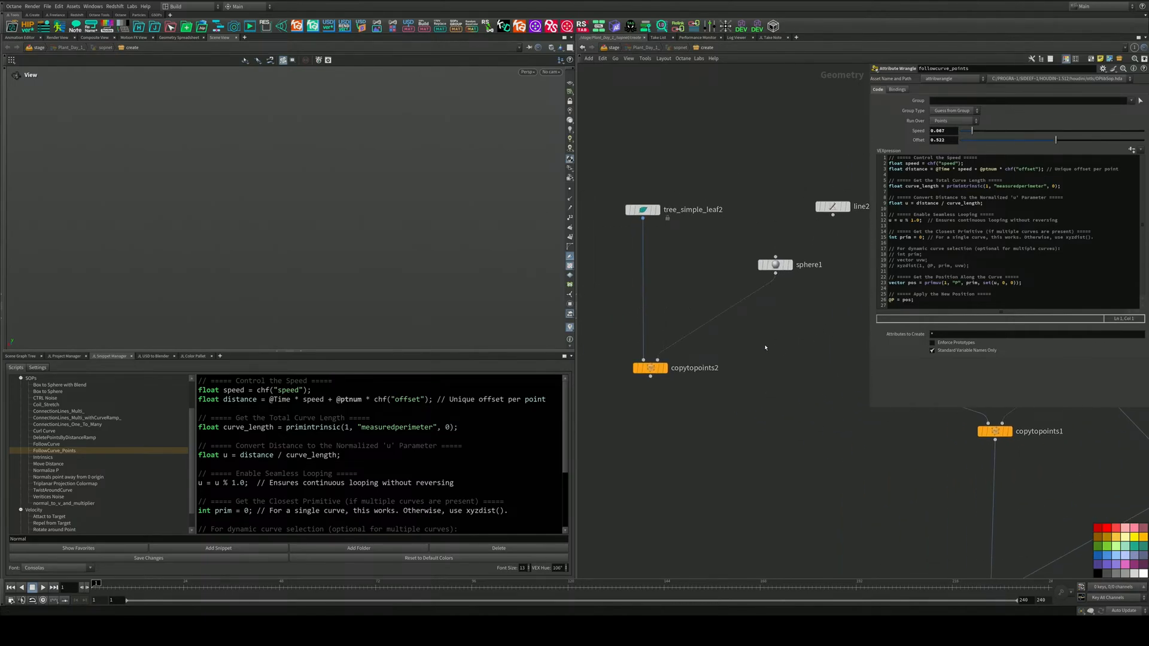
scroll(688, 371, down, 3)
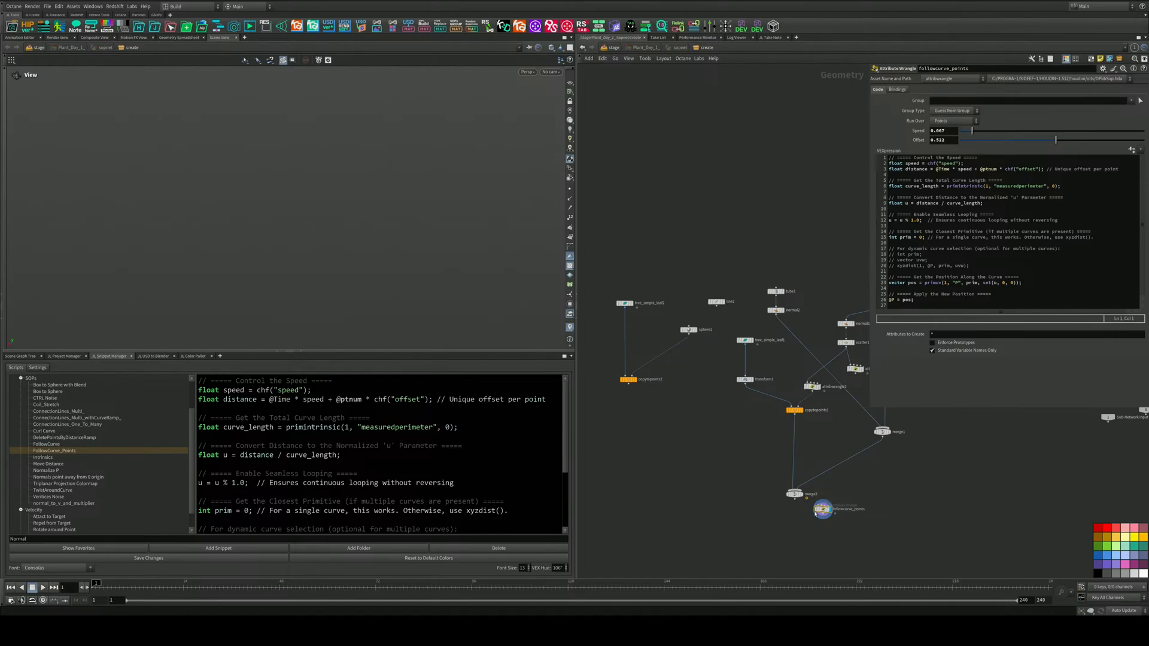
key(Delete)
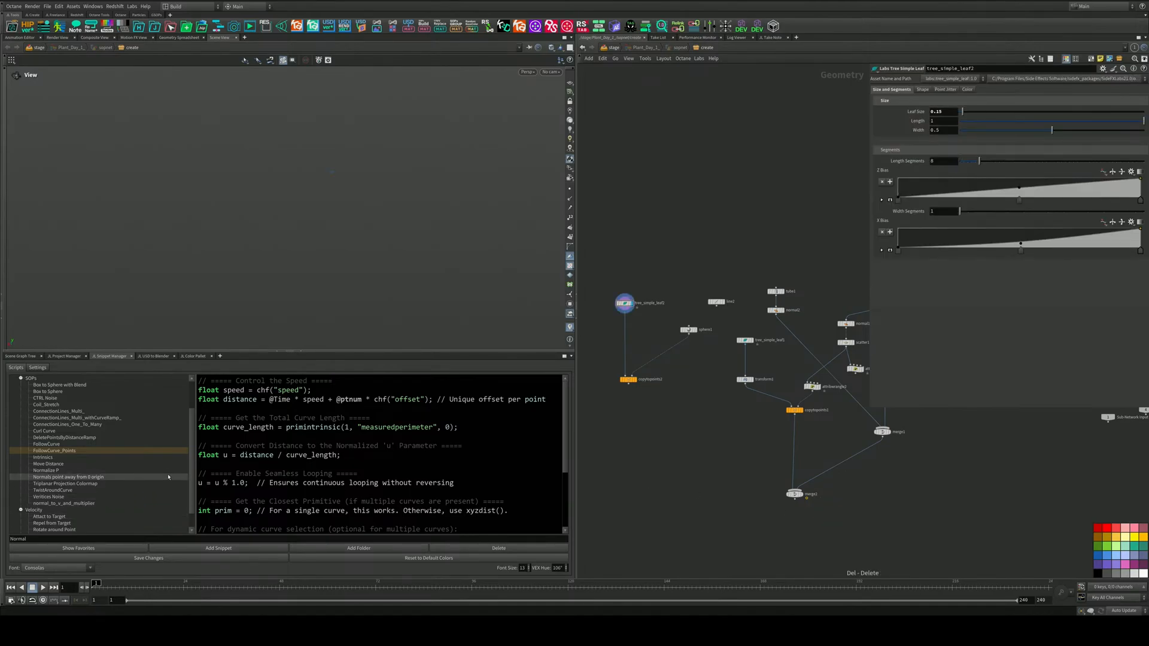
Insert a "Normals point away from 0 origin" snippet wrangle between sphere1 and copytopoints2
scroll(136, 455, down, 1)
click(54, 437)
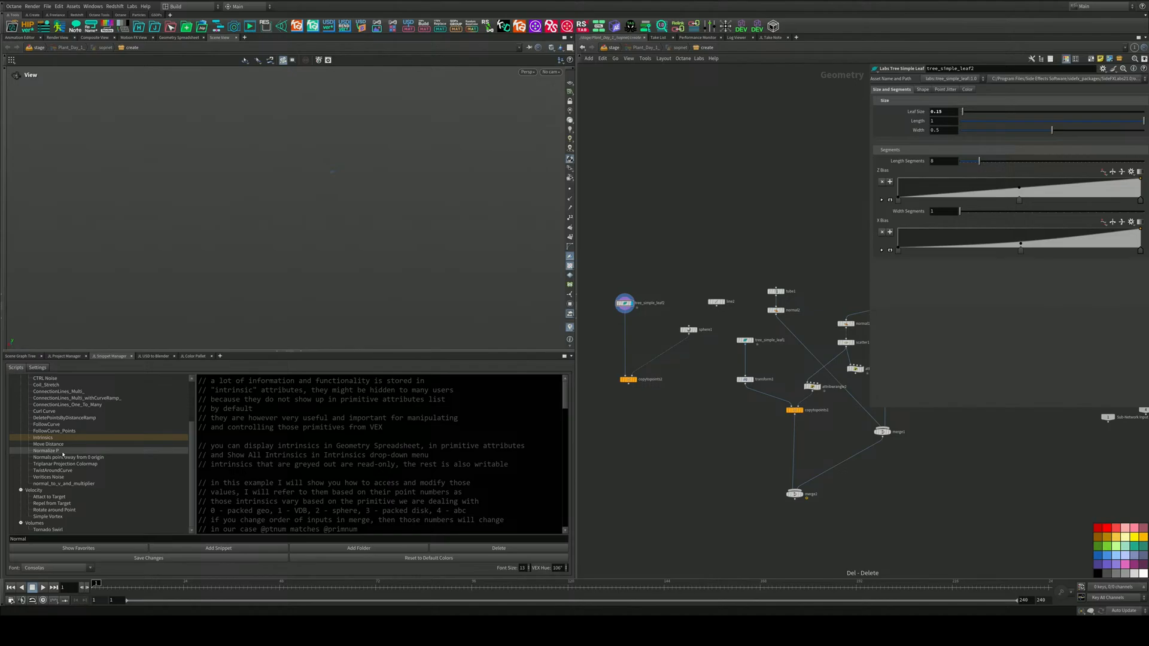
click(87, 459)
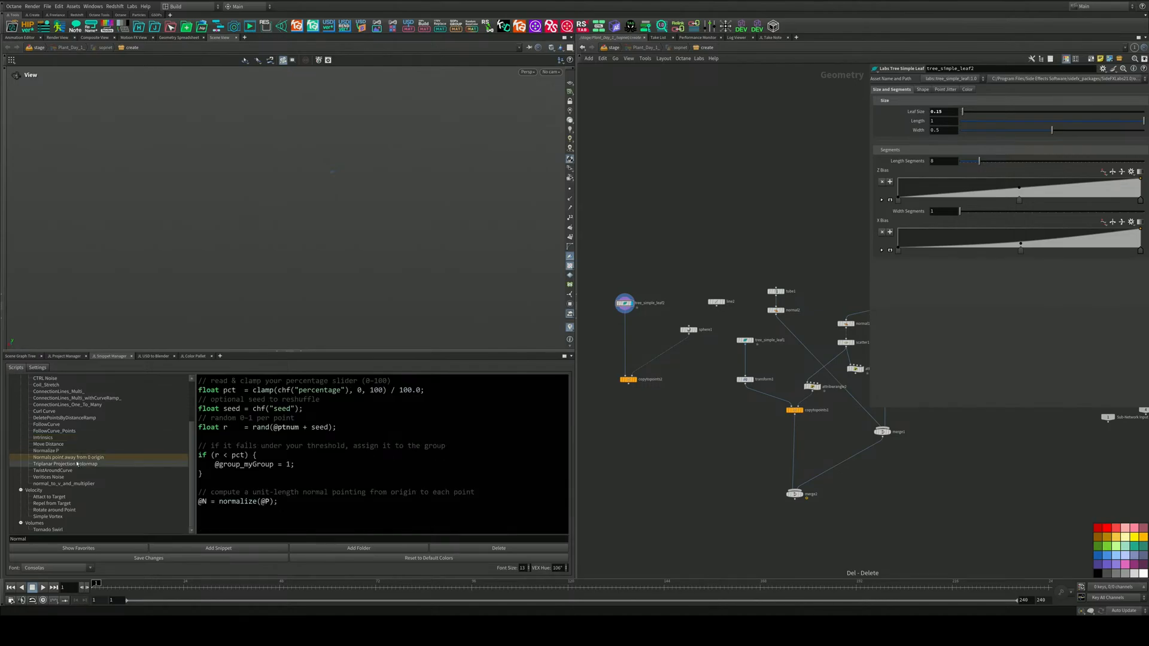
drag(80, 459, 628, 341)
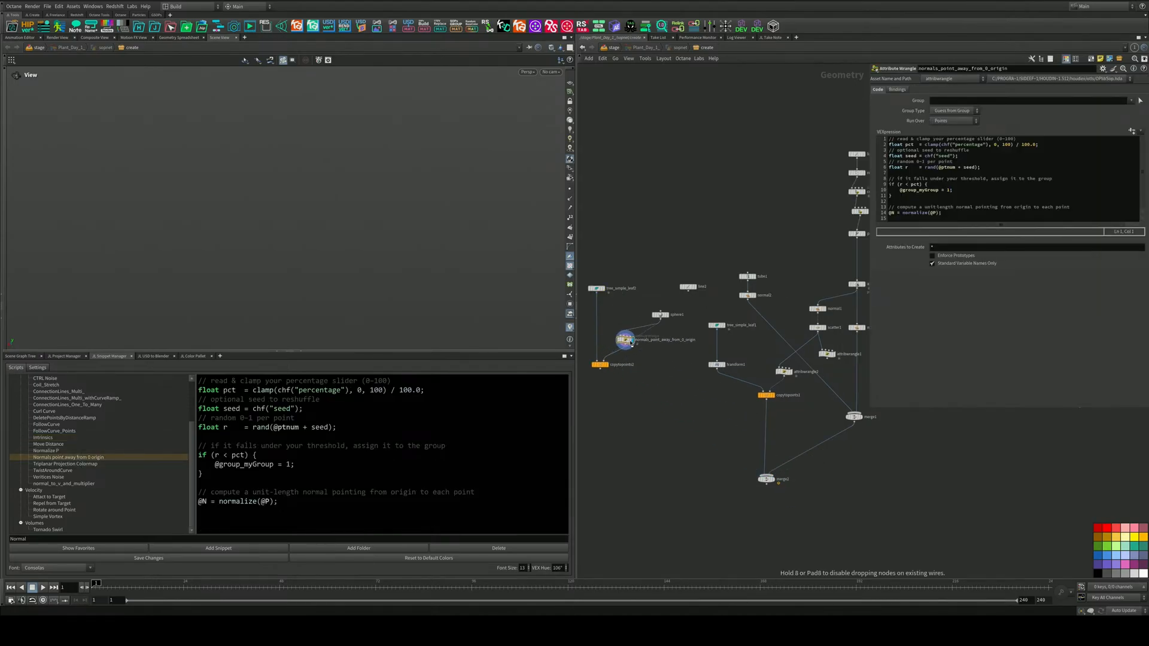
Display copytopoints2, inspect the leaves on the sphere up close, and delete the normals snippet wrangle
click(606, 365)
middle_drag(620, 363, 767, 413)
scroll(390, 186, up, 6)
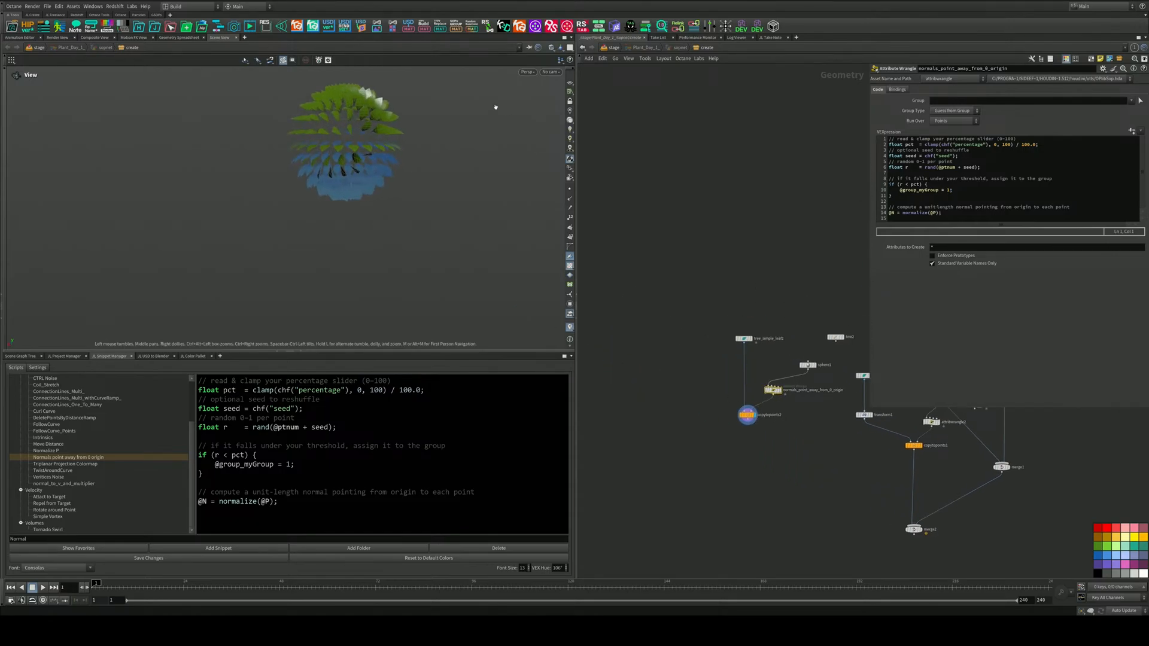
middle_drag(390, 187, 384, 192)
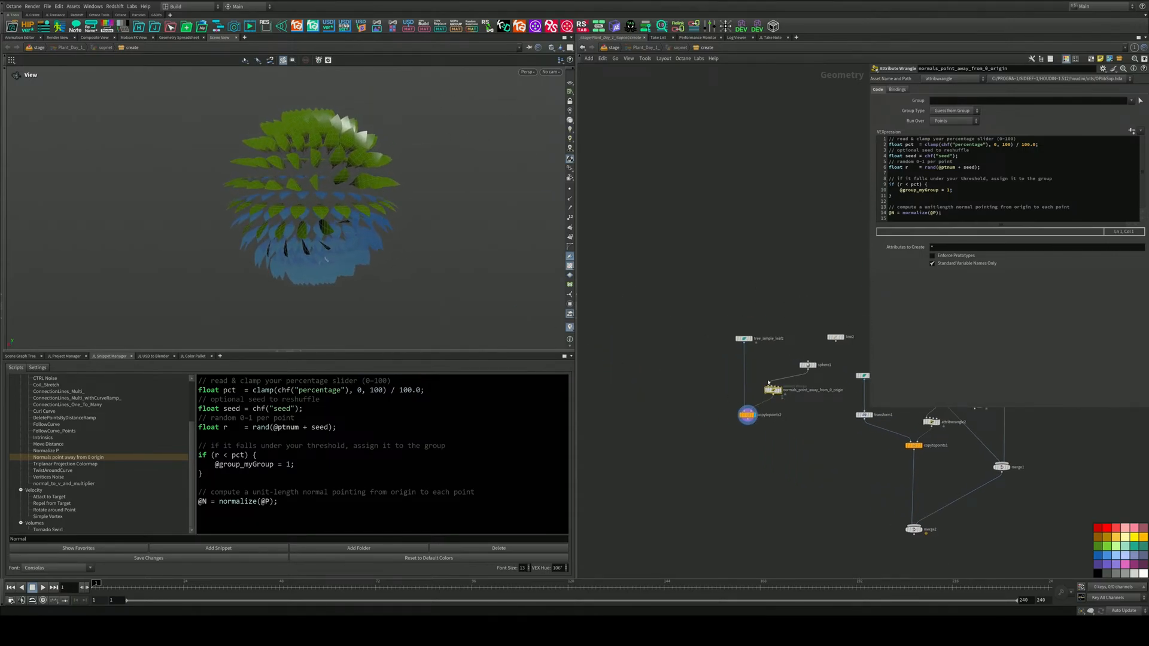
key(Delete)
Insert a PolyFrame node between attribwrangle2 and copytopoints1, and display copytopoints1
scroll(746, 386, up, 5)
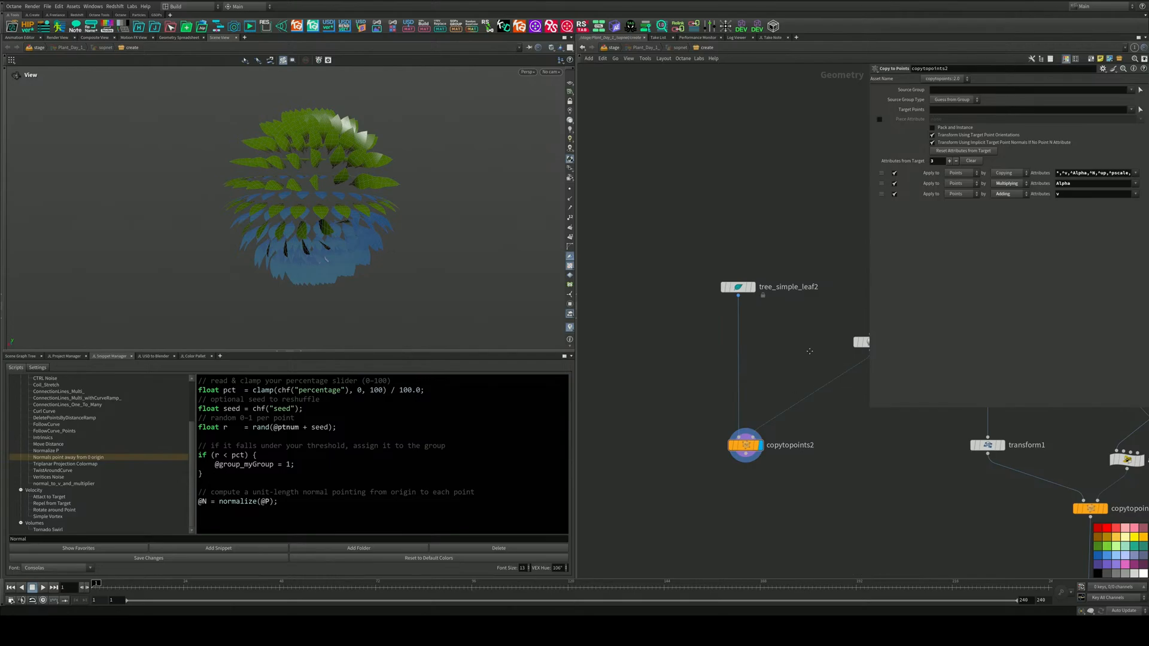
key(Tab)
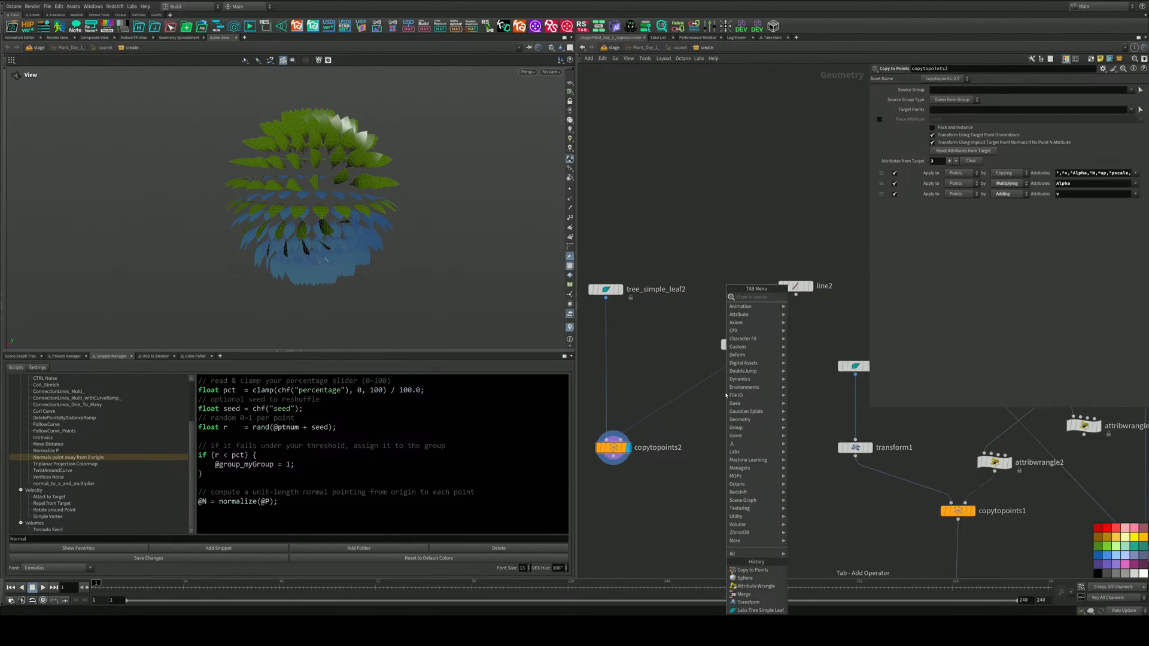
middle_drag(780, 422, 472, 407)
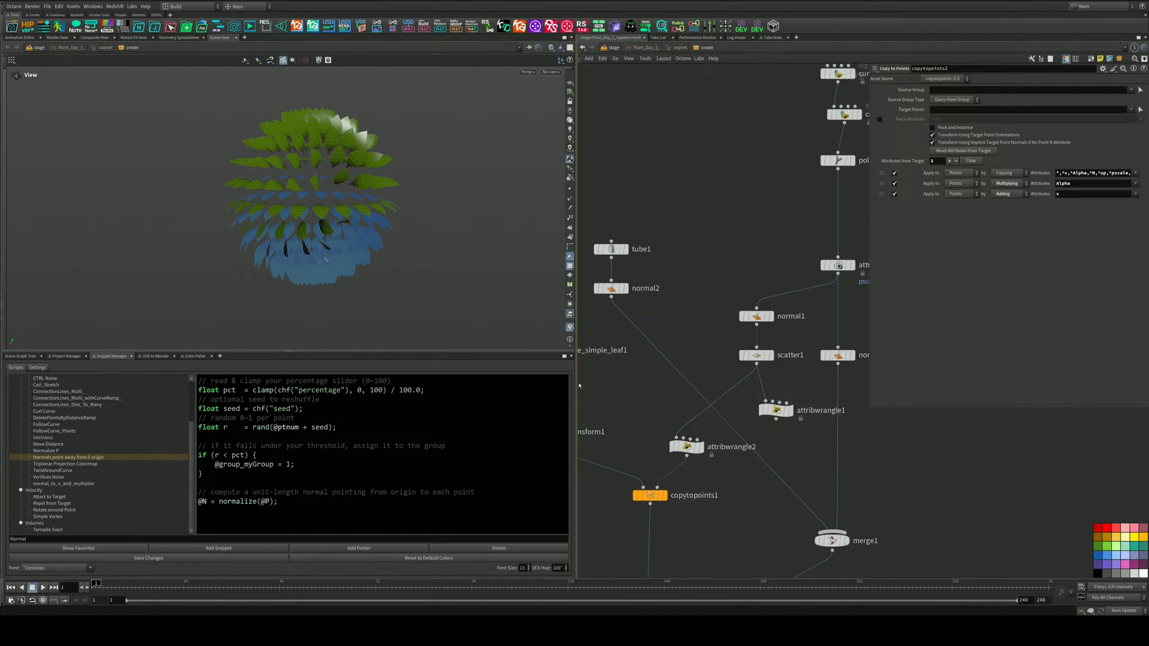
middle_drag(723, 233, 922, 301)
scroll(700, 355, down, 1)
scroll(699, 354, down, 1)
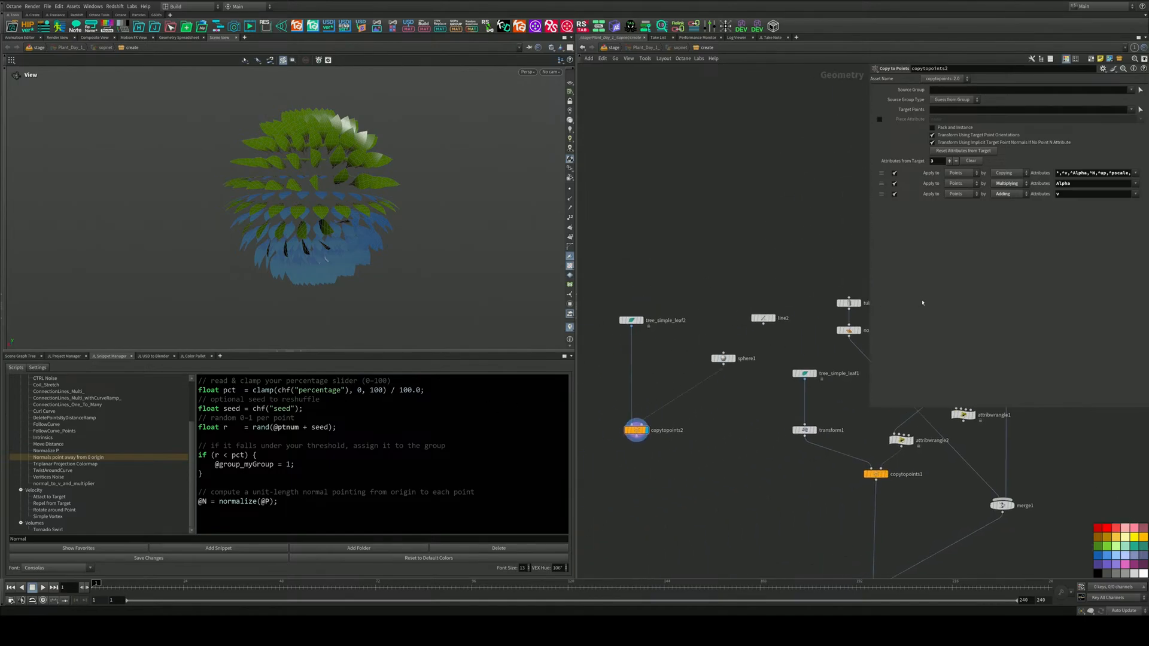
scroll(816, 344, up, 2)
middle_drag(817, 347, 799, 344)
key(Tab)
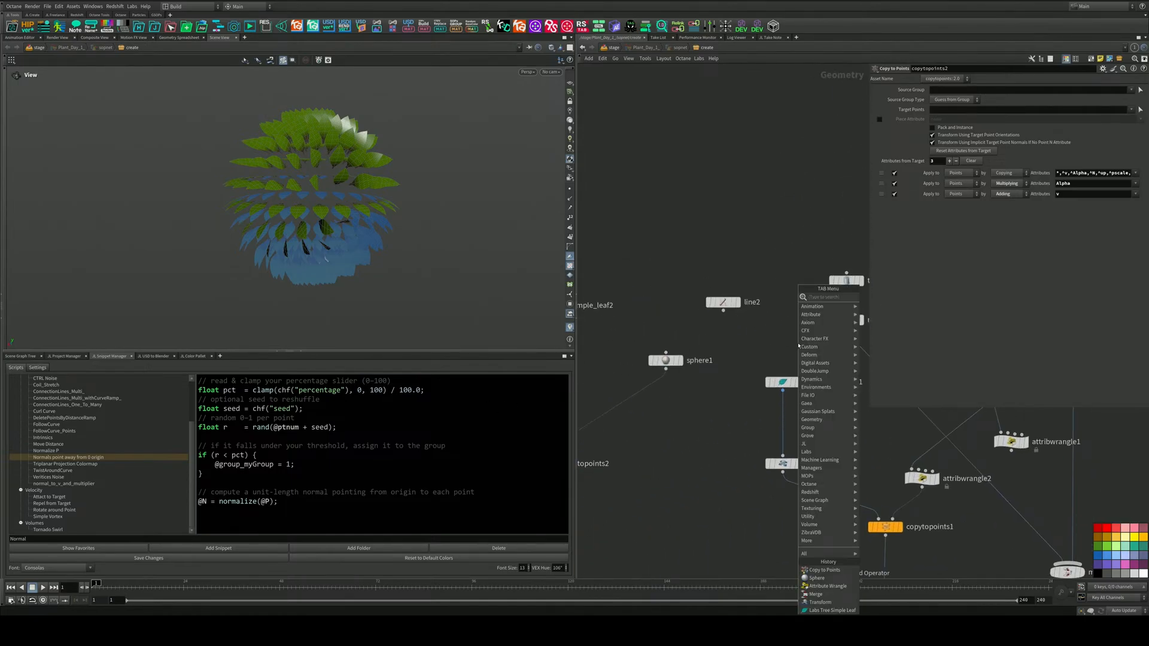
text(polyfra)
key(Return)
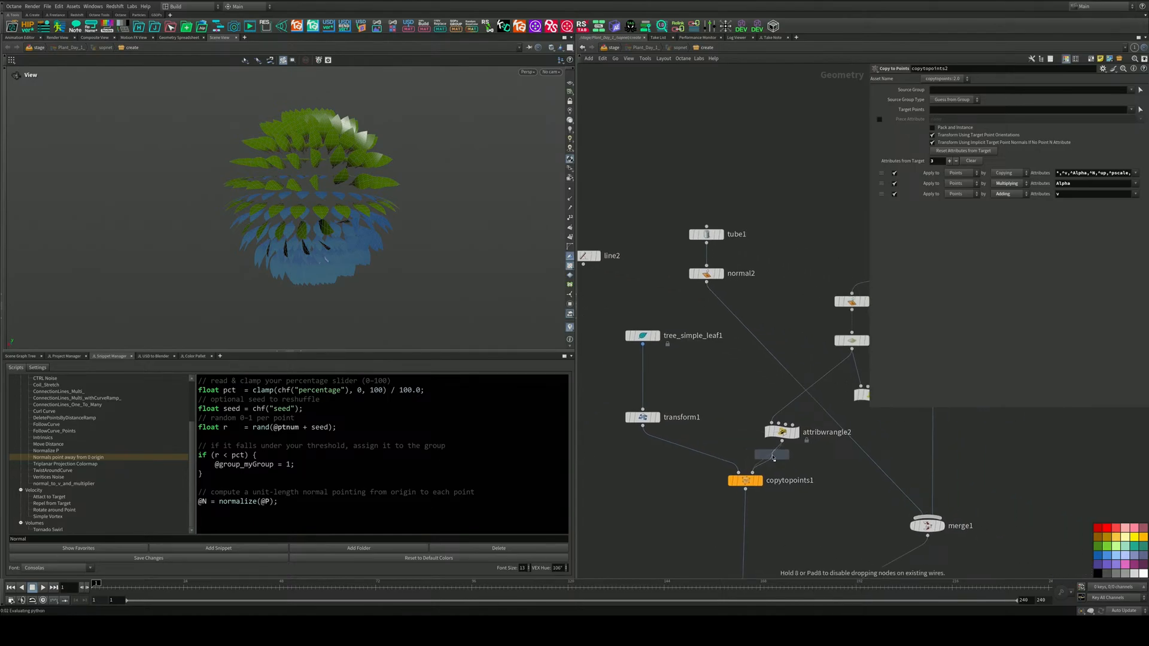
click(773, 459)
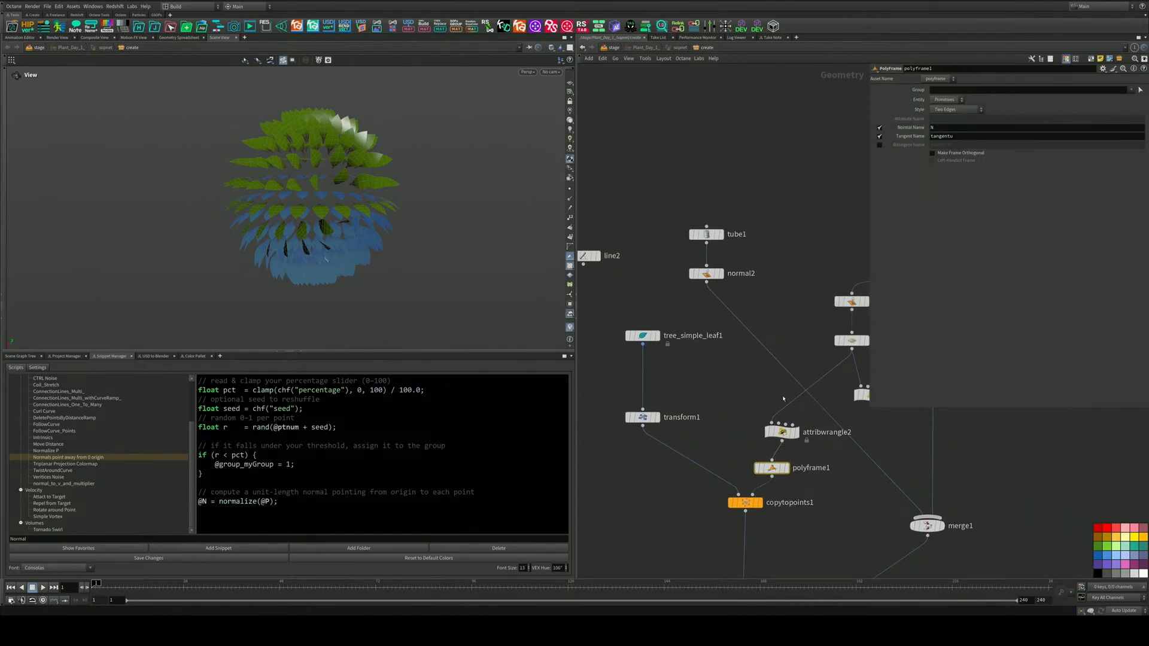
click(758, 503)
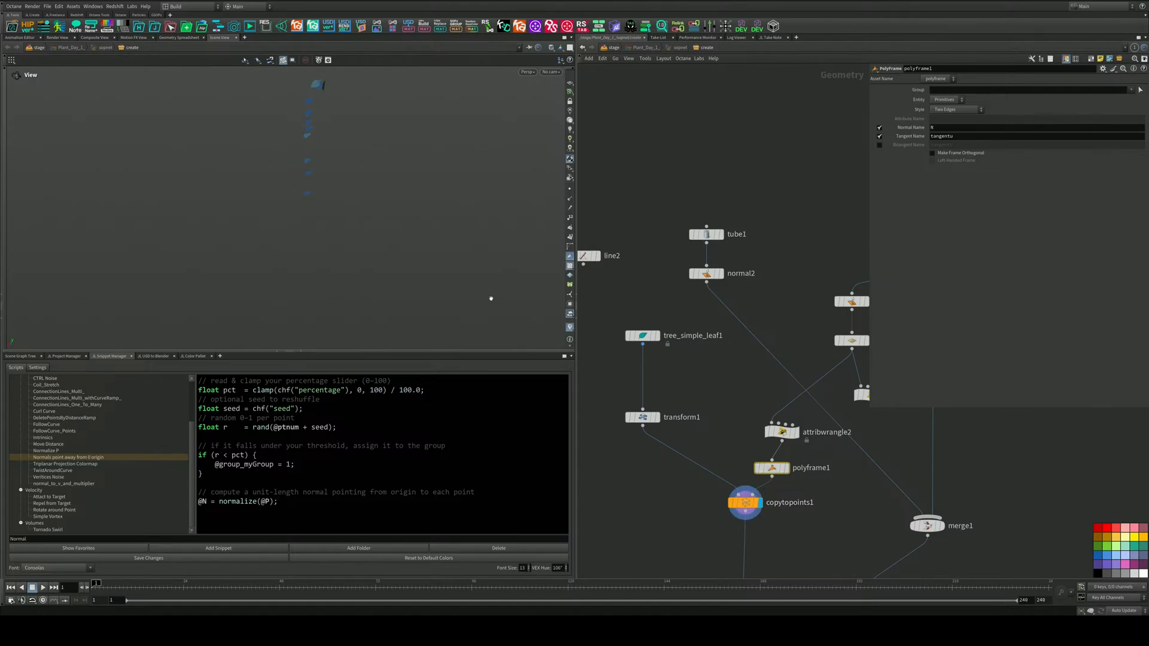
Try N as the PolyFrame's tangent and bitangent name with the entity set to Points, and delete the node
click(961, 135)
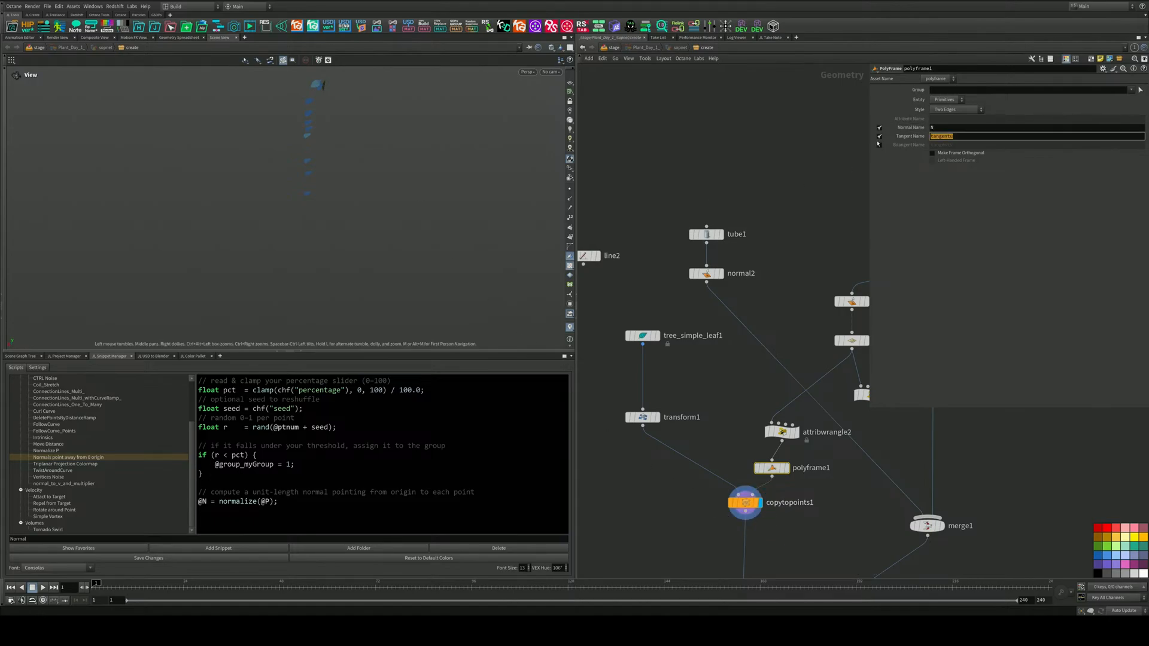
text(N)
key(Return)
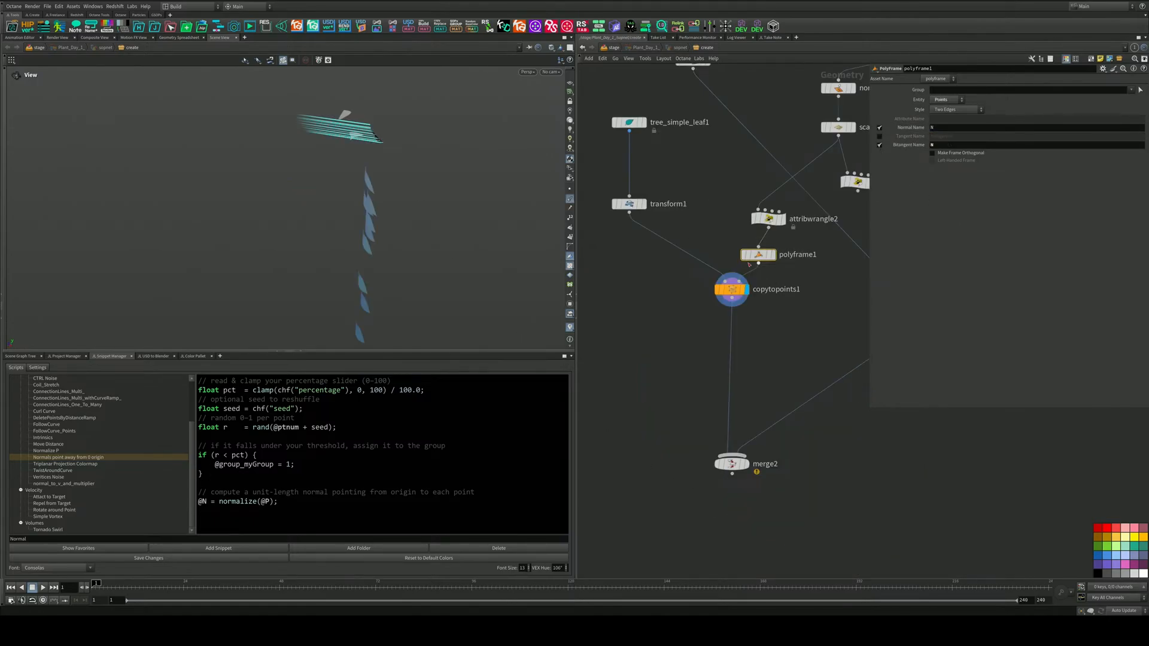
key(Delete)
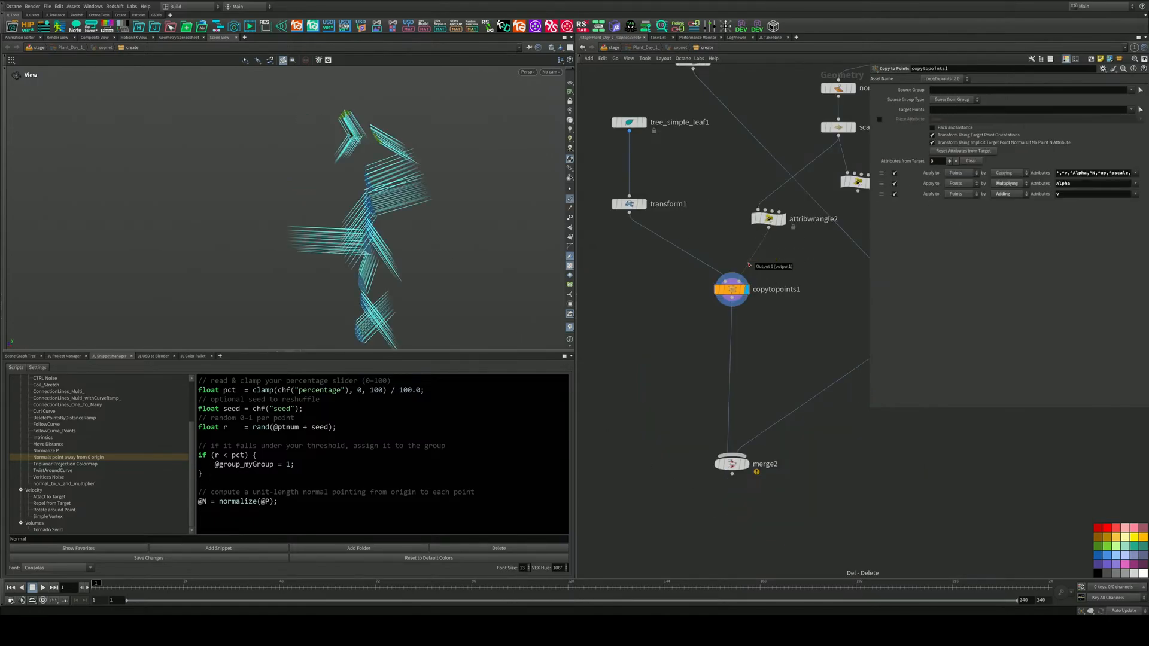
Display attribwrangle2 and examine the directions of its point normals along the stem
click(783, 218)
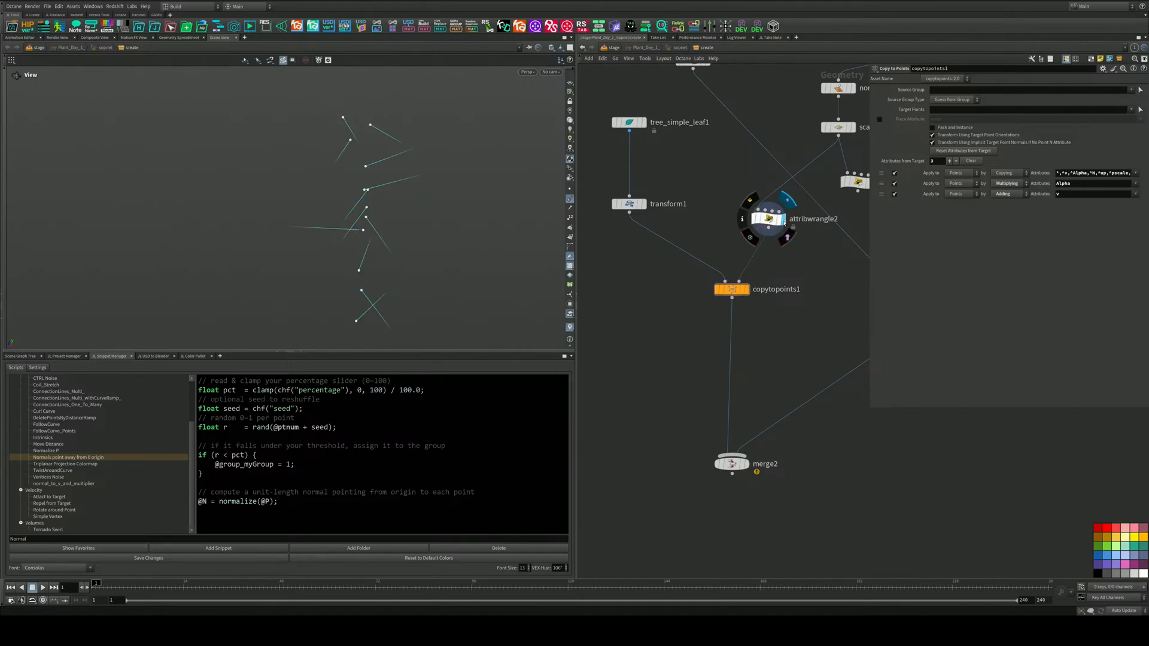
middle_drag(790, 198, 754, 227)
drag(321, 163, 419, 138)
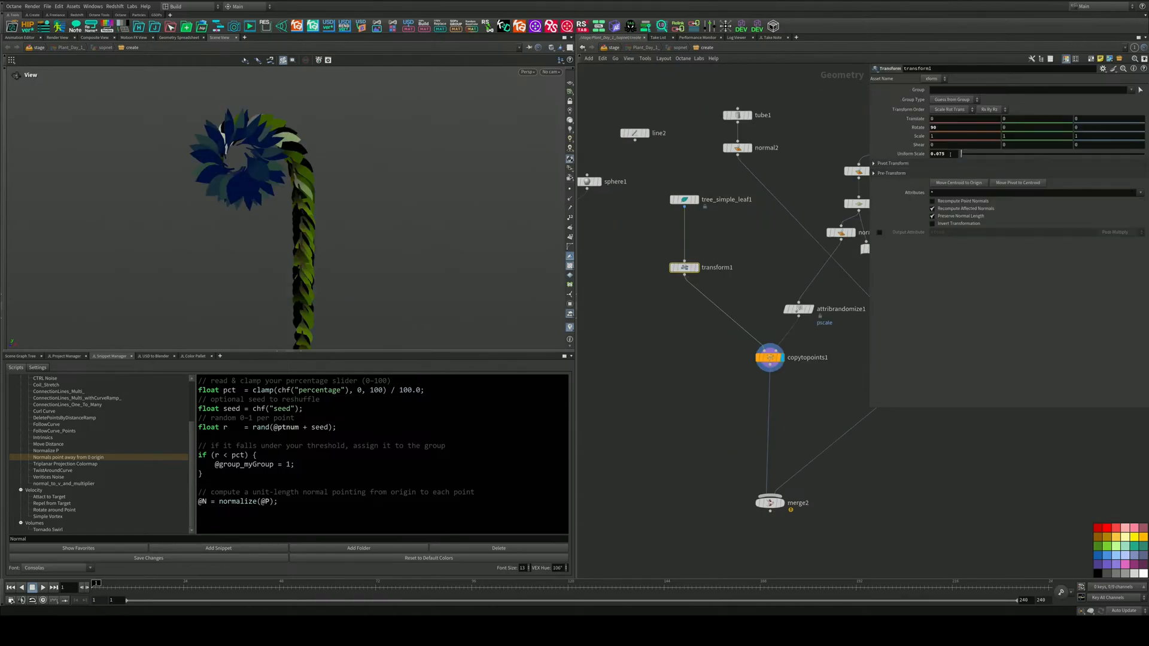
Insert a copy of transform1 ahead of copytopoints1 and set its uniform scale to 0.23
middle_drag(950, 154, 949, 183)
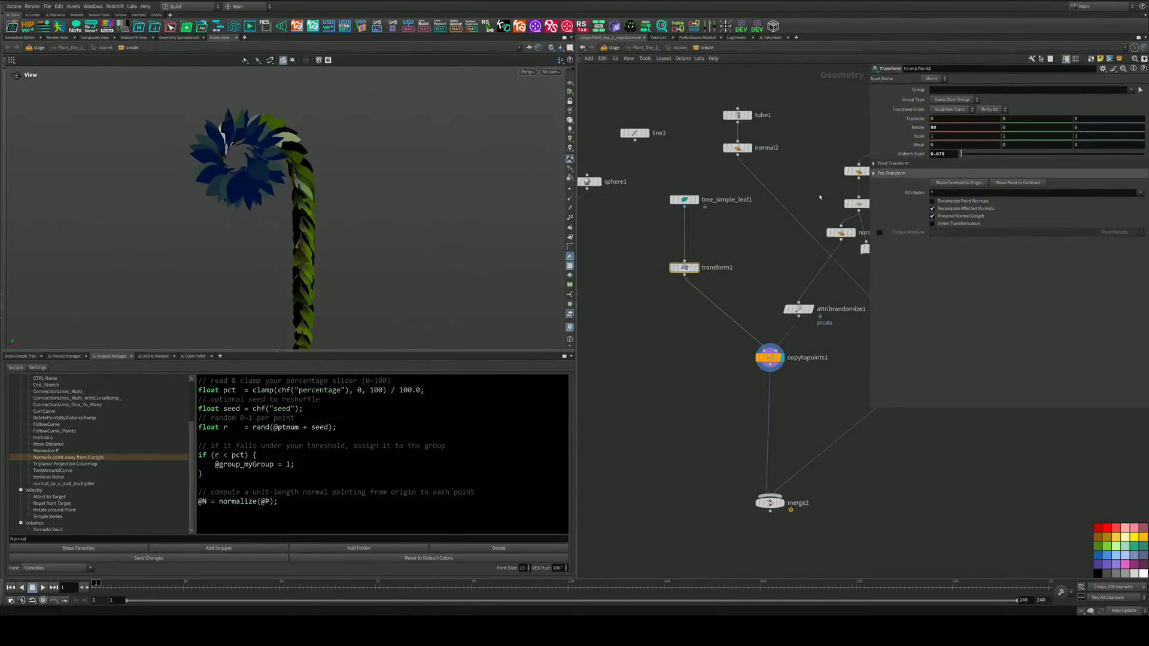
mouse_move(684, 269)
alt+drag(684, 269, 698, 296)
drag(961, 154, 964, 156)
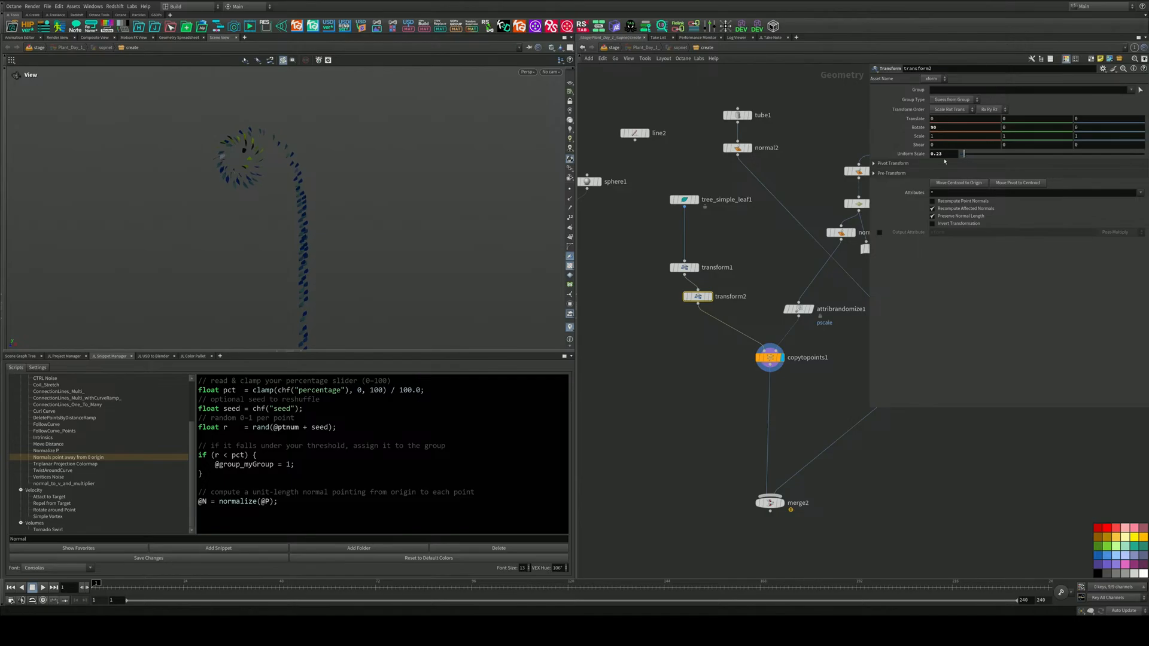
Raise scatter1's forced total point count to 769
middle_drag(714, 280, 586, 296)
scroll(771, 257, up, 3)
click(694, 216)
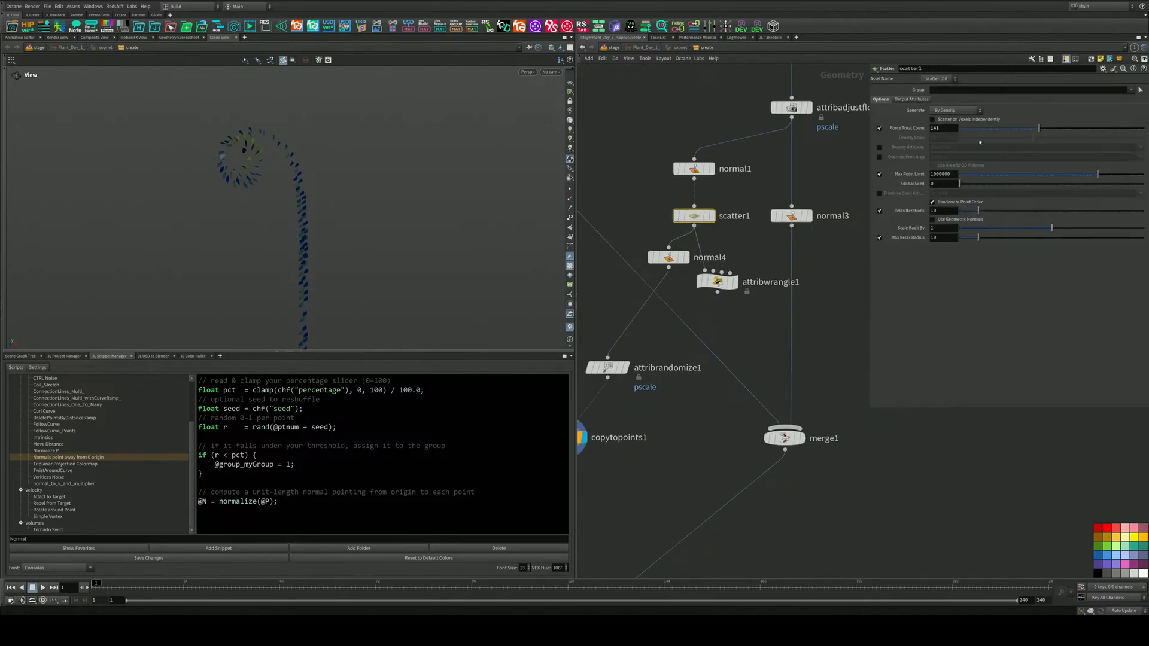
drag(1035, 129, 1066, 132)
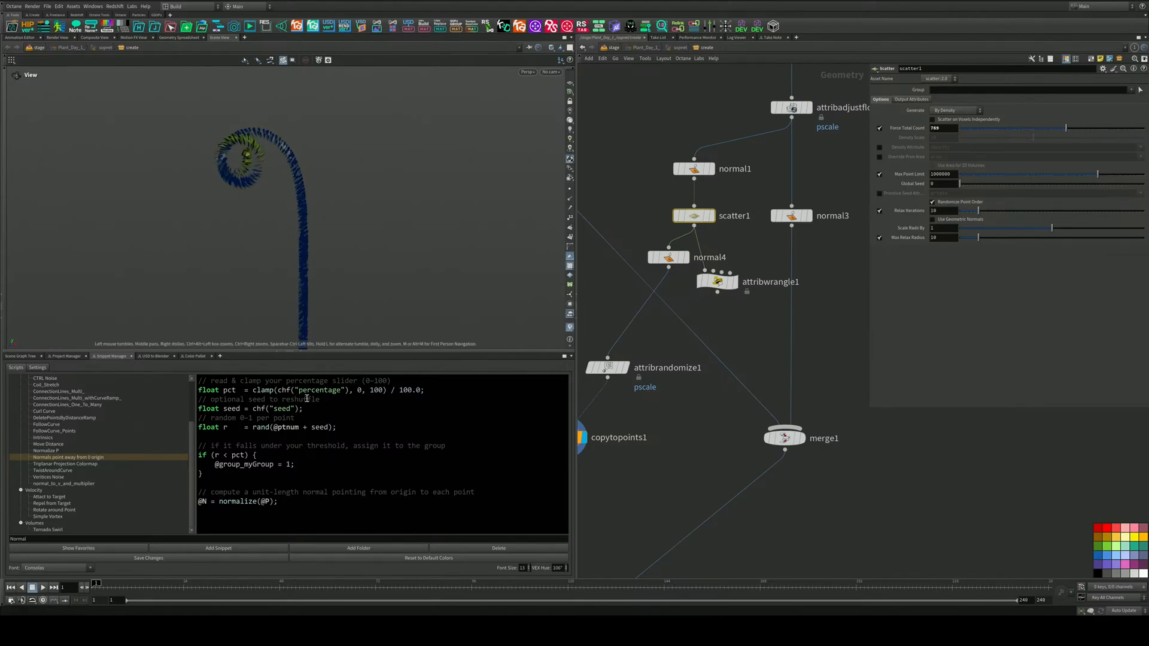
Search the snippet library for "psc" and insert the randomize_points_by_attribute wrangle between attribrandomize1 and copytopoints1
double_click(33, 537)
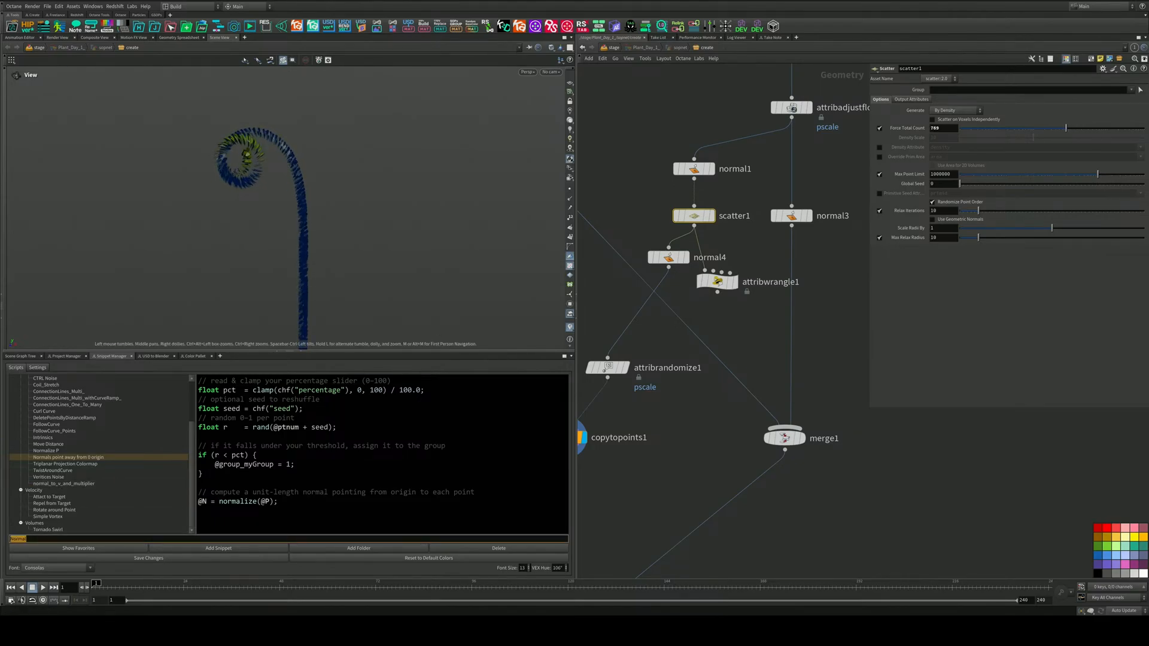
key(BackSpace)
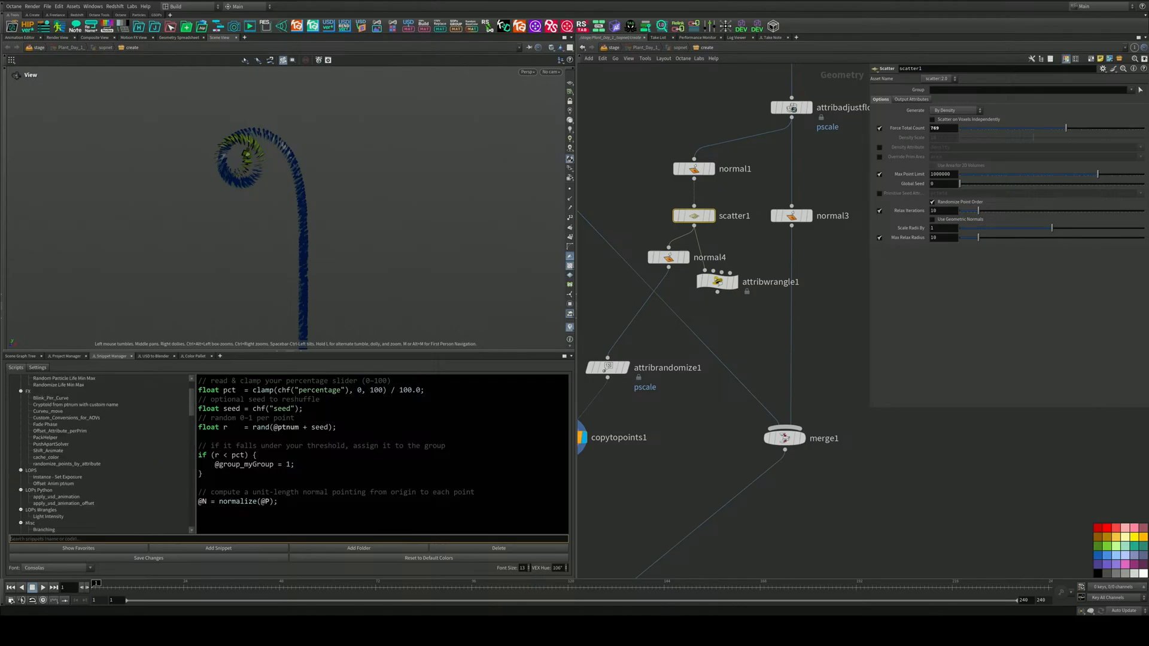
text(psc)
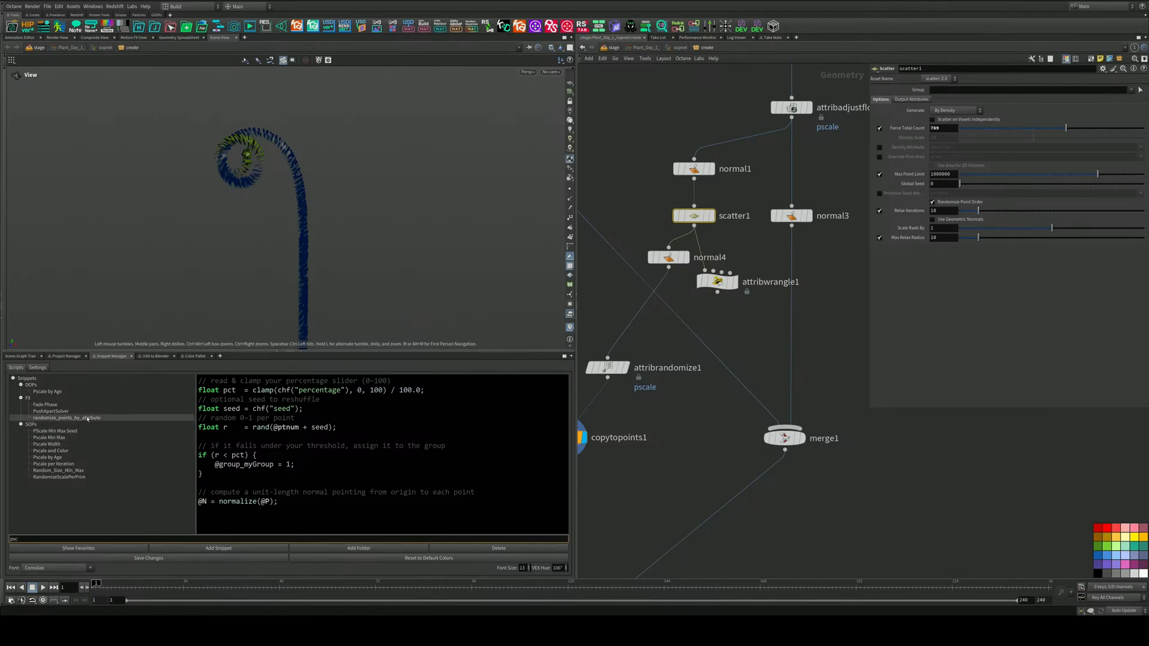
double_click(88, 419)
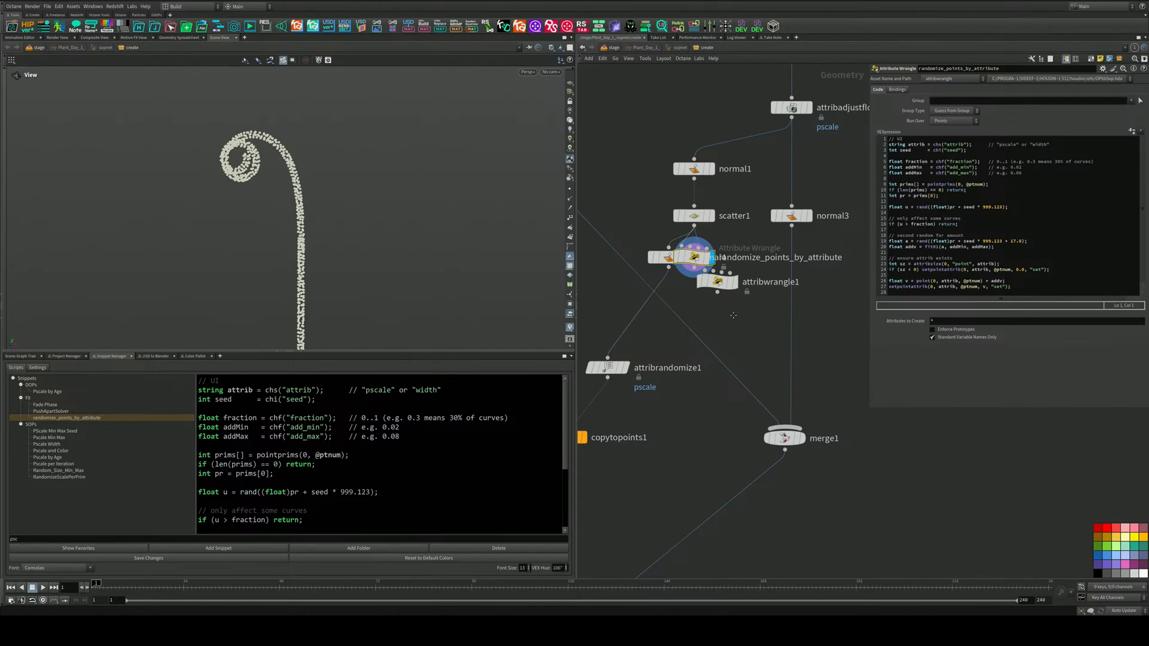
middle_drag(733, 315, 802, 295)
drag(763, 237, 670, 390)
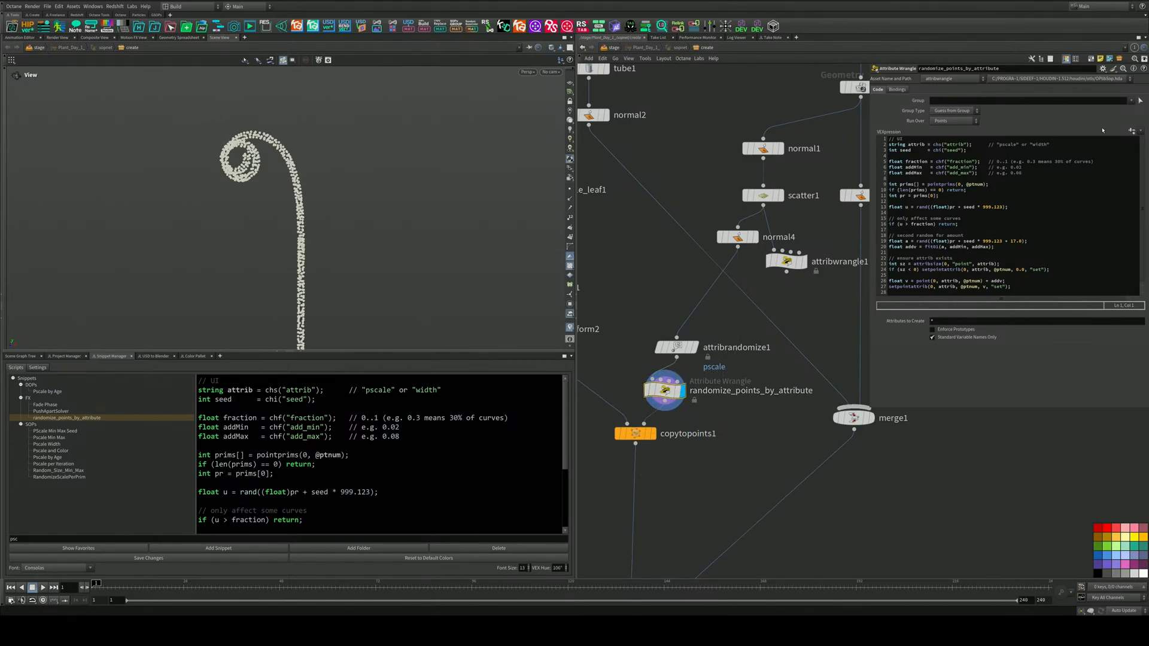
Create the wrangle's parameters and try randomising pscale with seed 4, fraction about 0.153, add min 0.351 and add max 0.296
click(1131, 131)
click(961, 130)
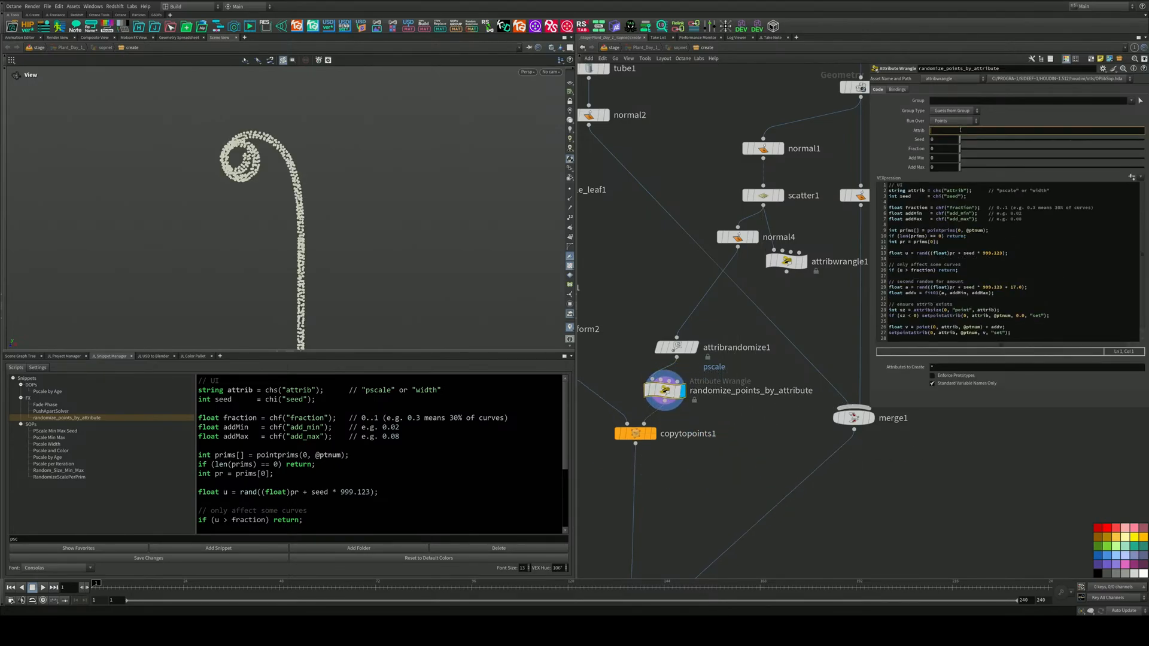
text(pscale)
key(Return)
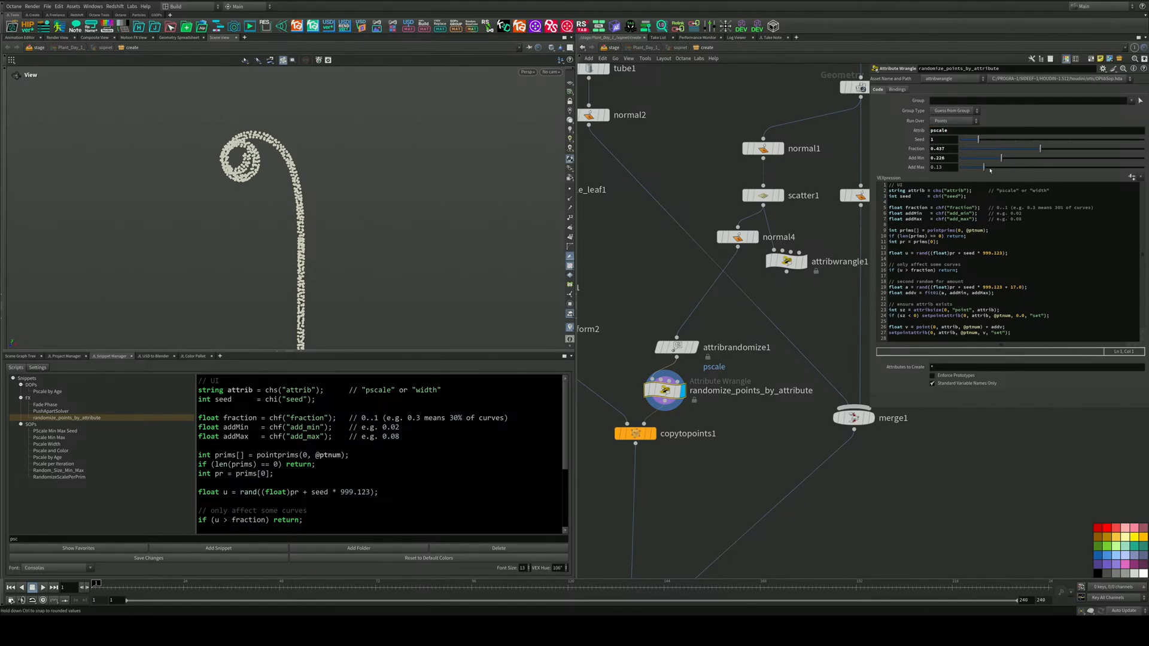
drag(990, 170, 1022, 167)
click(656, 433)
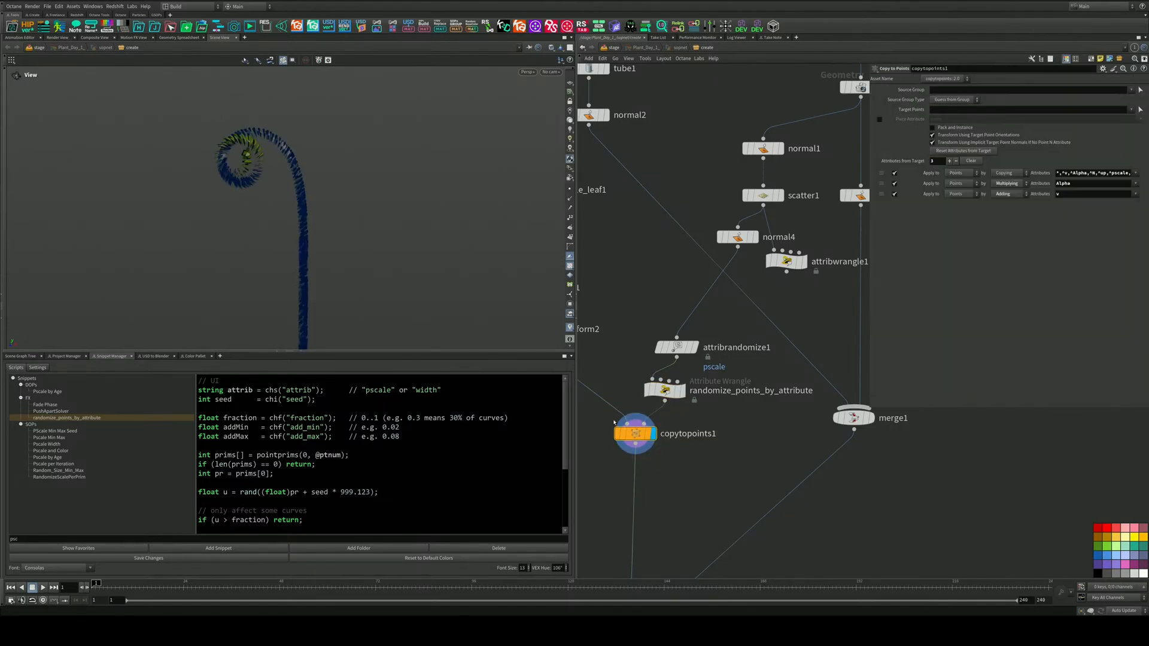
click(702, 381)
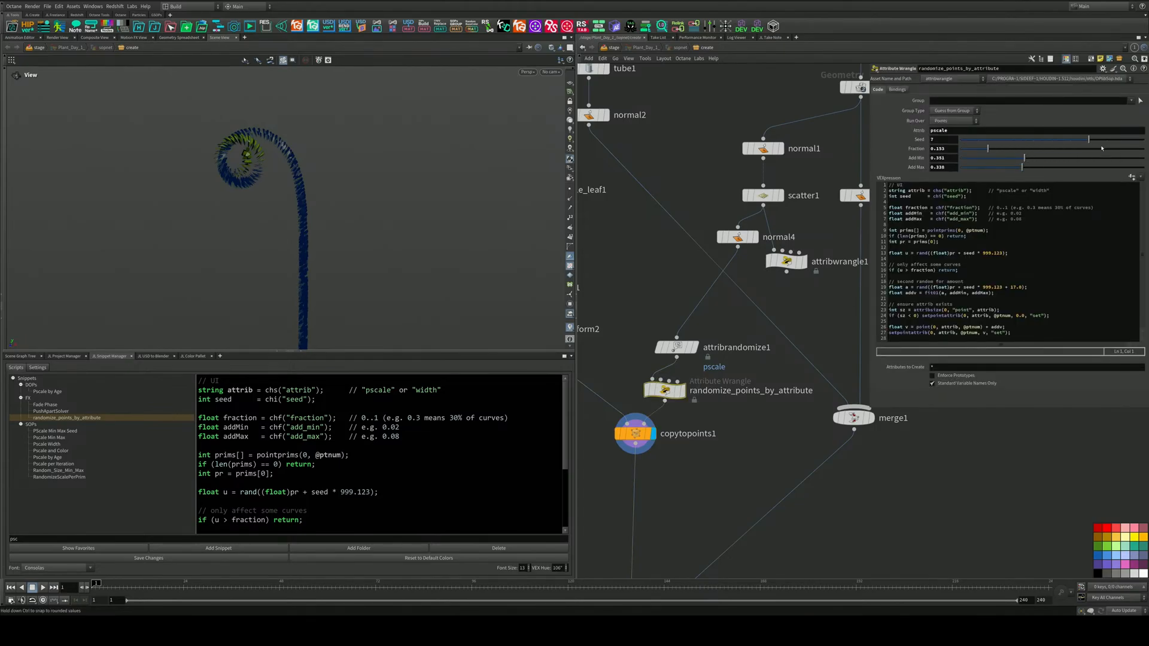
Open a Geometry Spreadsheet in a new pane tab and inspect the wrangle's per-point pscale values
click(219, 356)
mouse_move(243, 375)
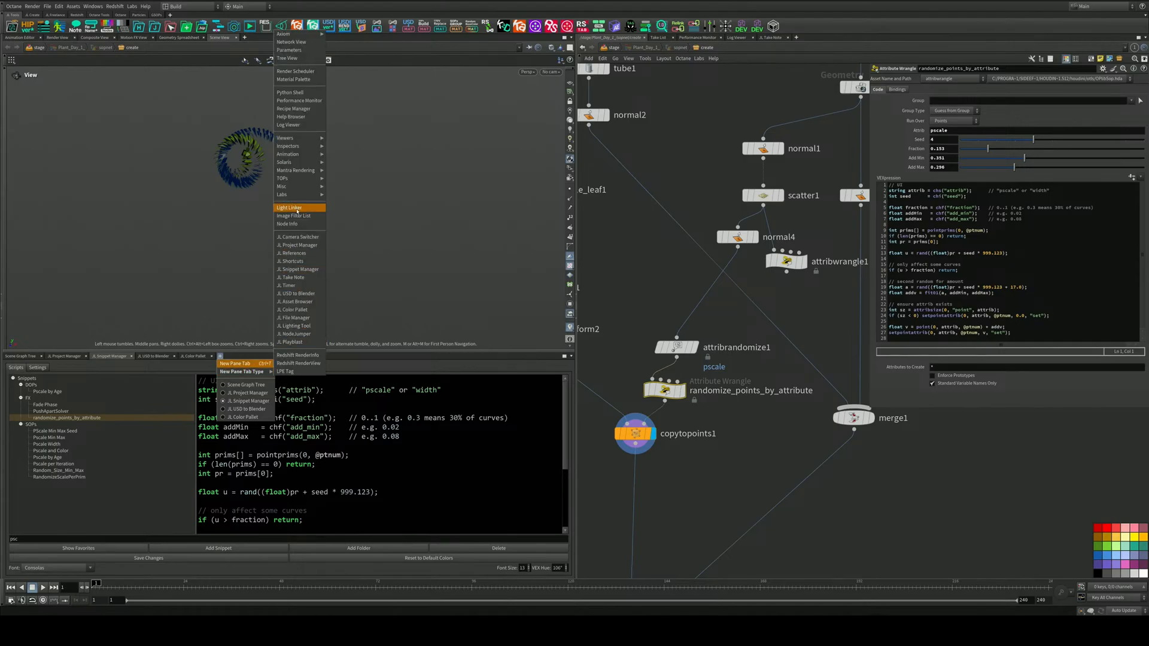
mouse_move(304, 156)
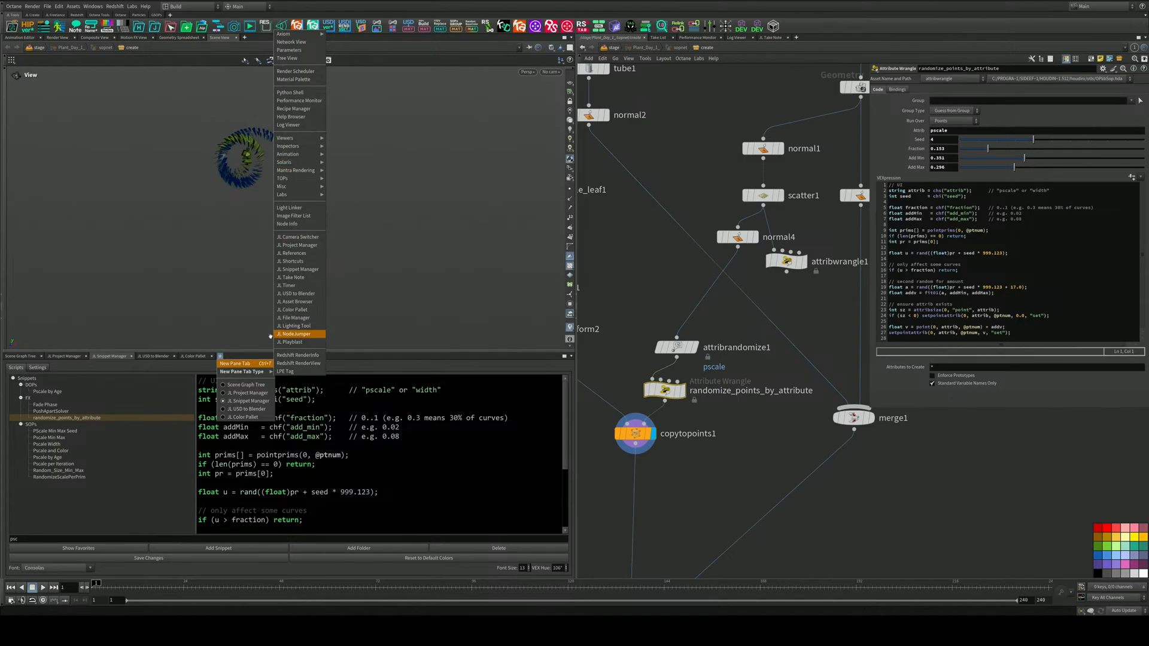
click(221, 364)
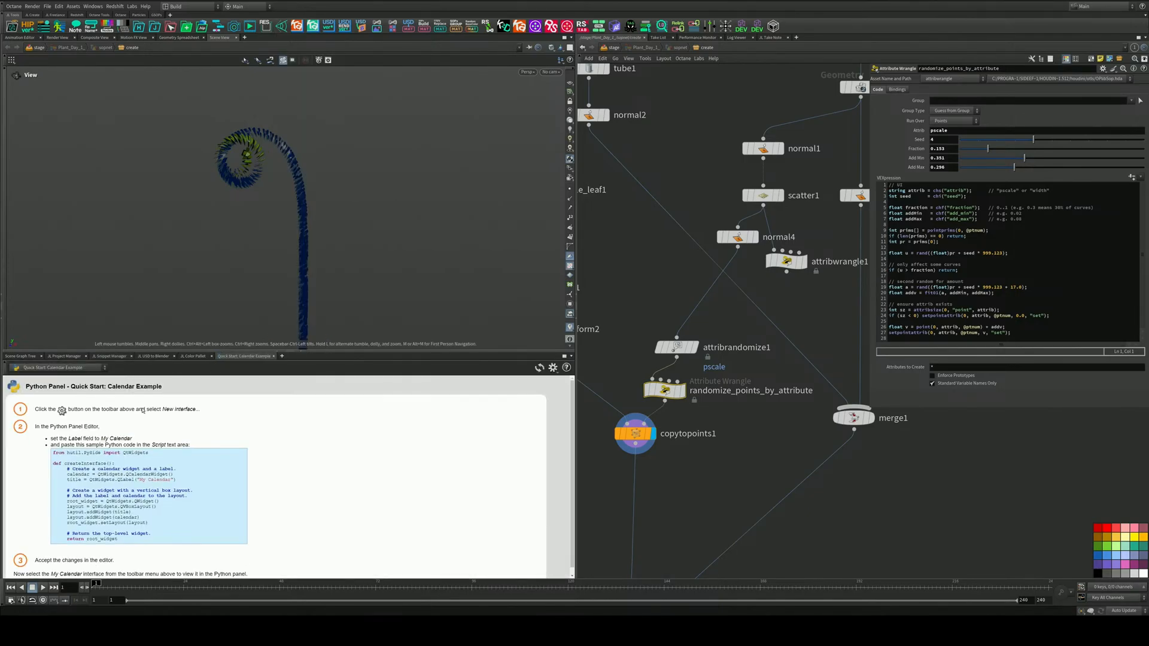
key(alt+8)
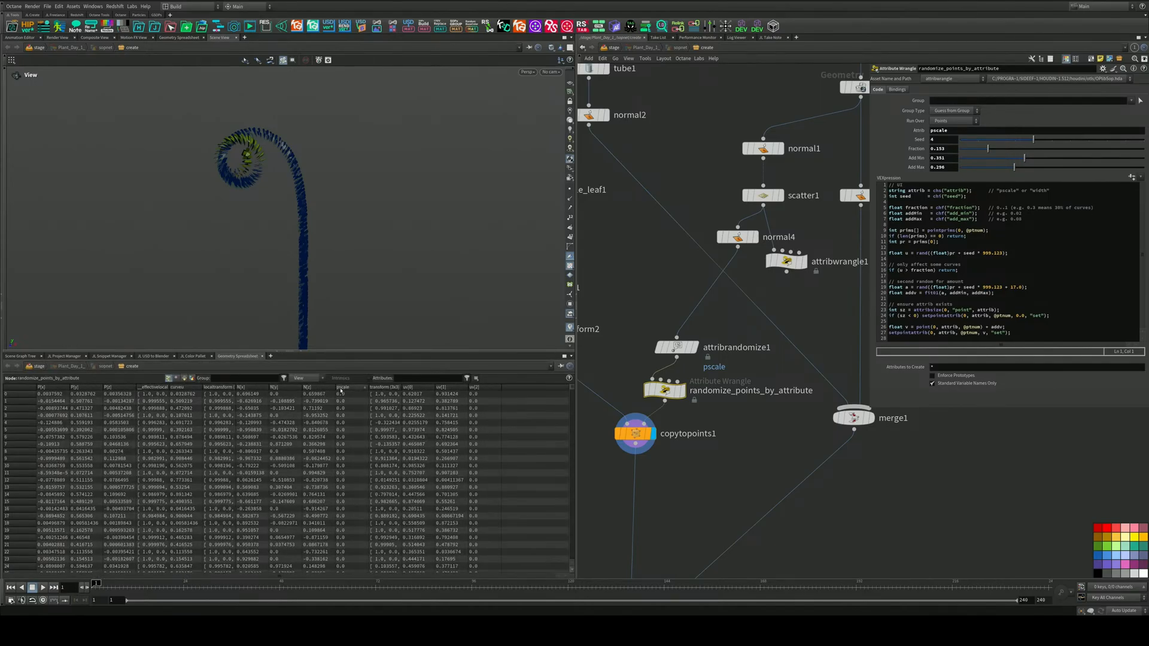
Delete the randomize_points_by_attribute wrangle and set attribrandomize1's attribute class to Points
middle_drag(750, 362, 755, 356)
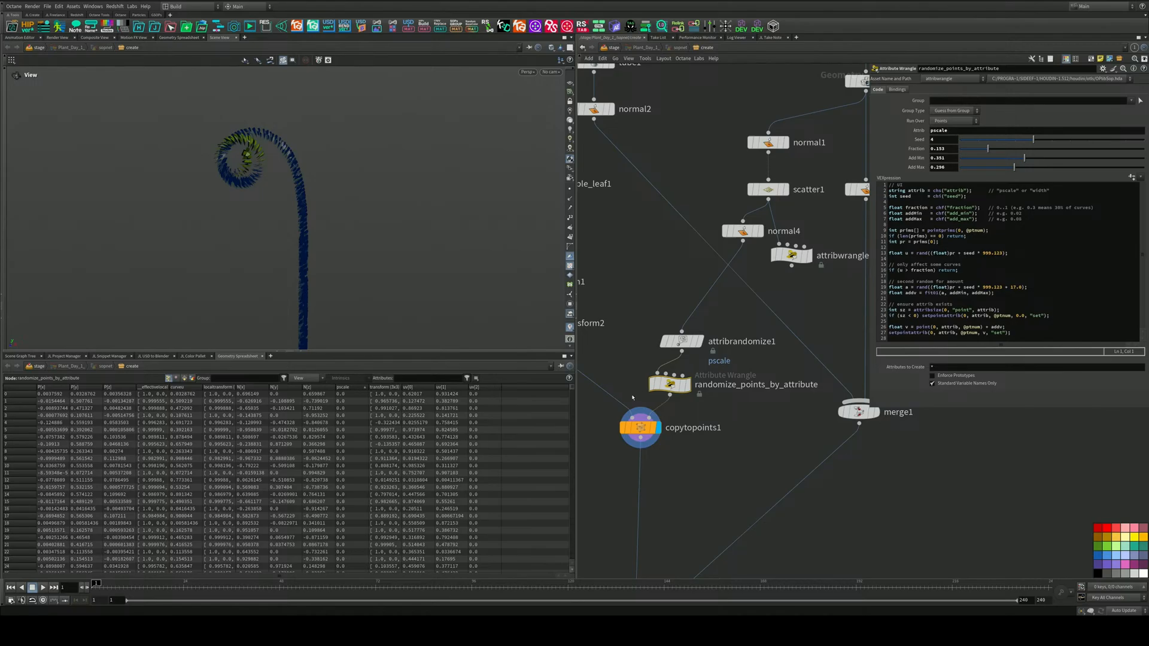
key(Delete)
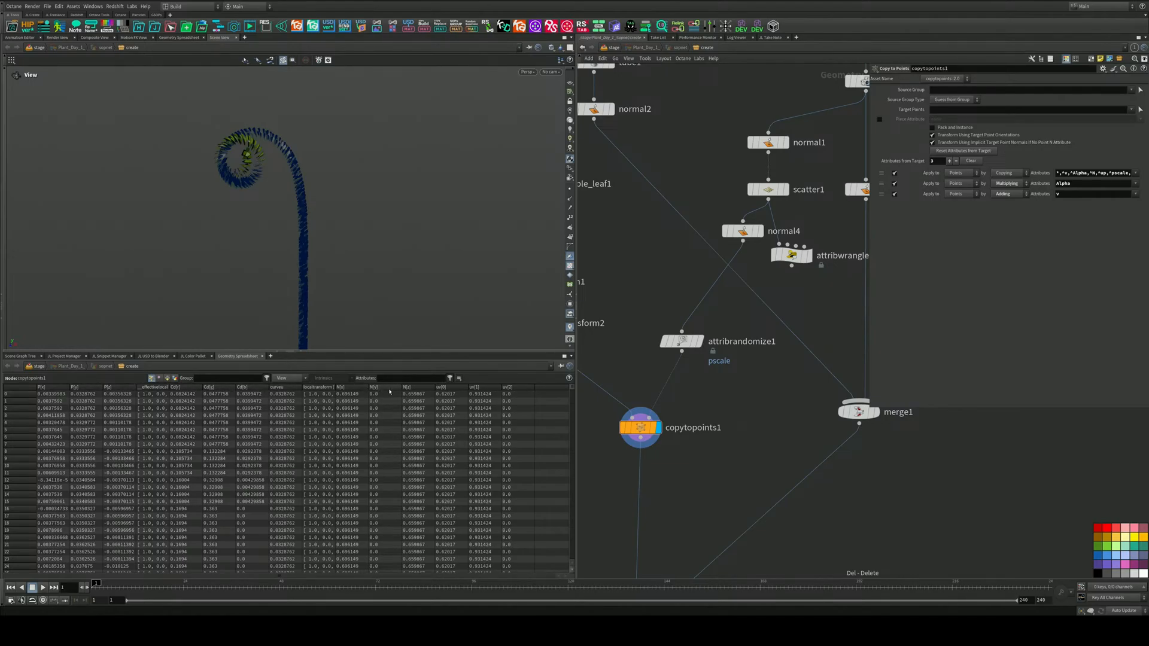
drag(737, 325, 620, 365)
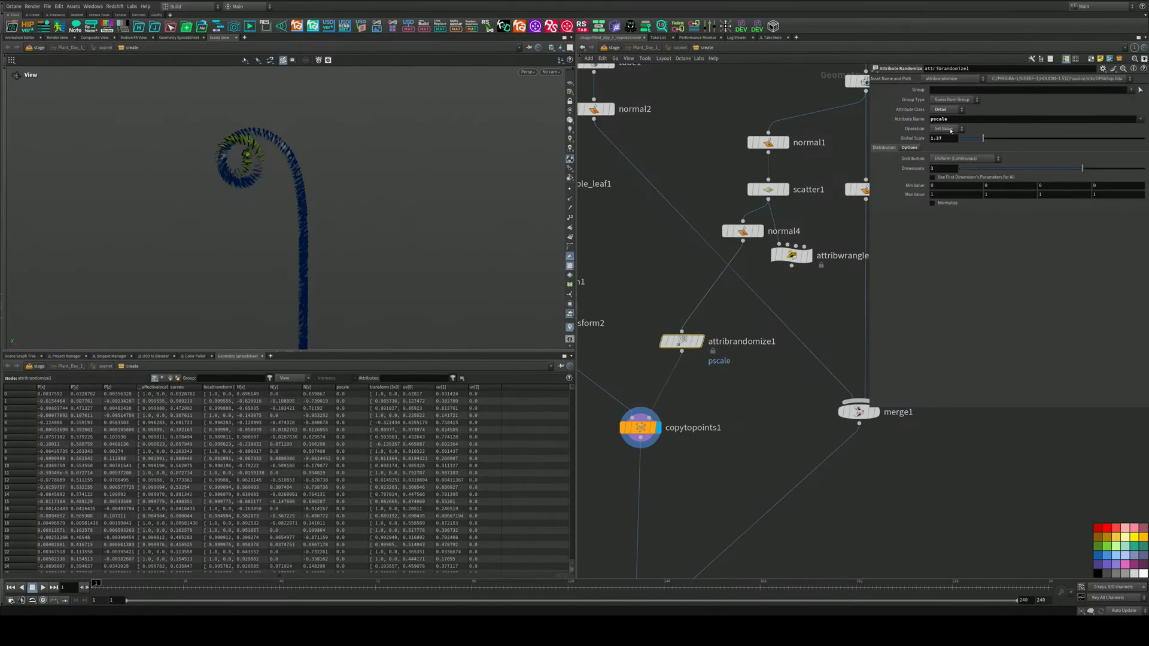
click(944, 109)
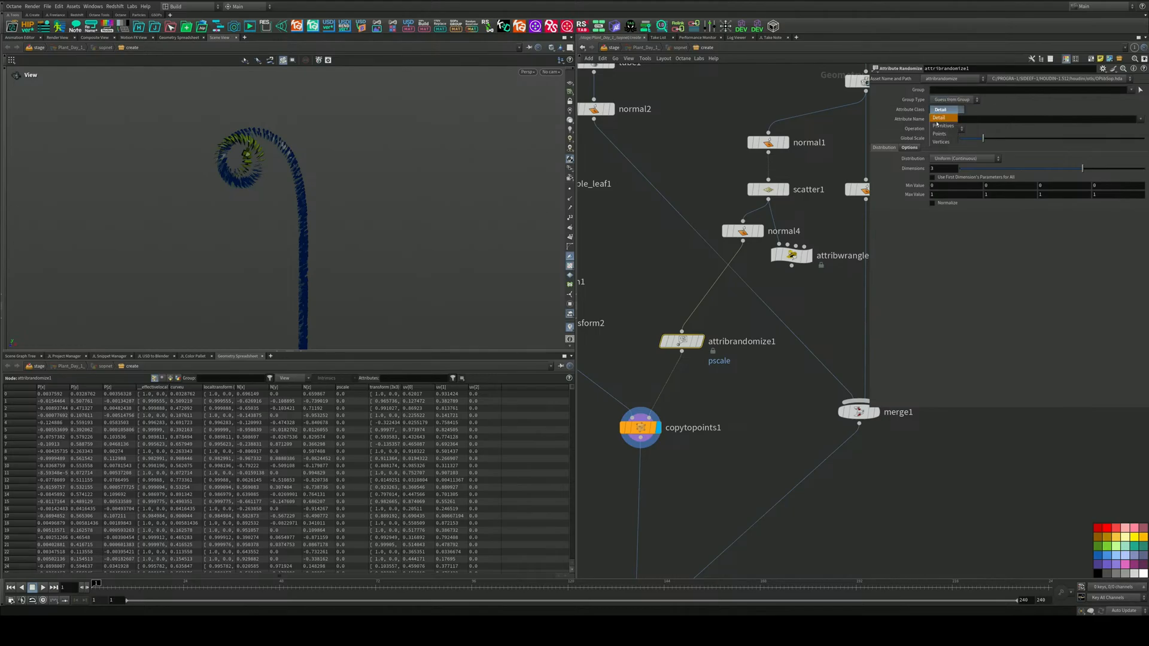
click(938, 134)
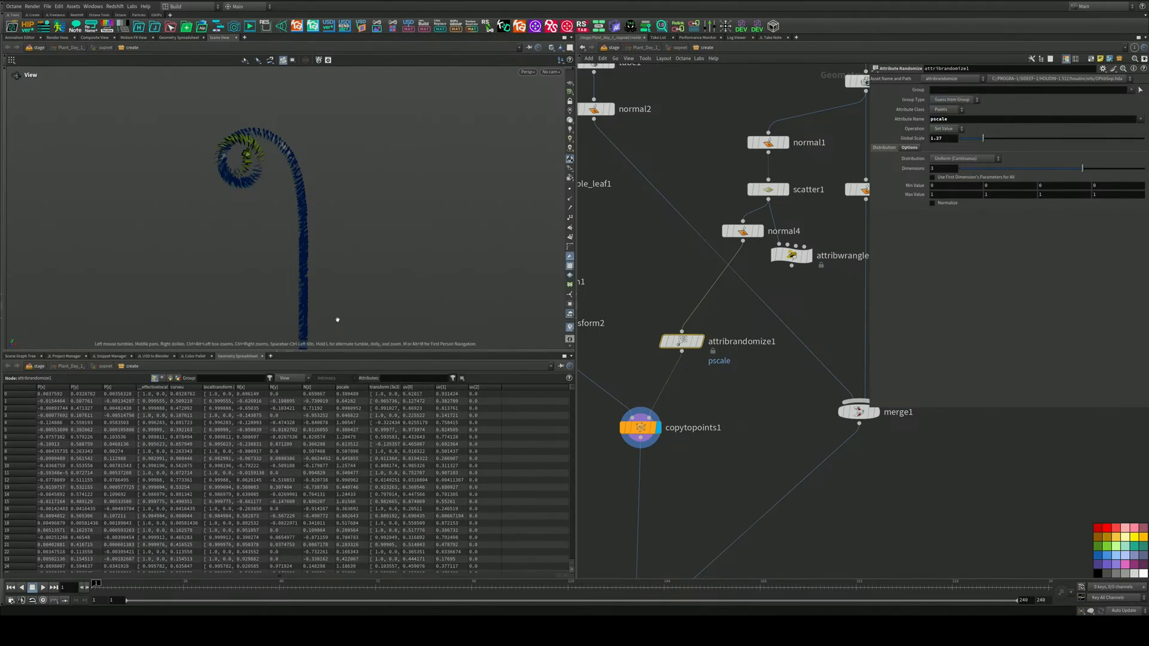
Add pscale to the attributes that copytopoints1 copies from its target points
drag(328, 263, 290, 221)
right_drag(289, 221, 429, 255)
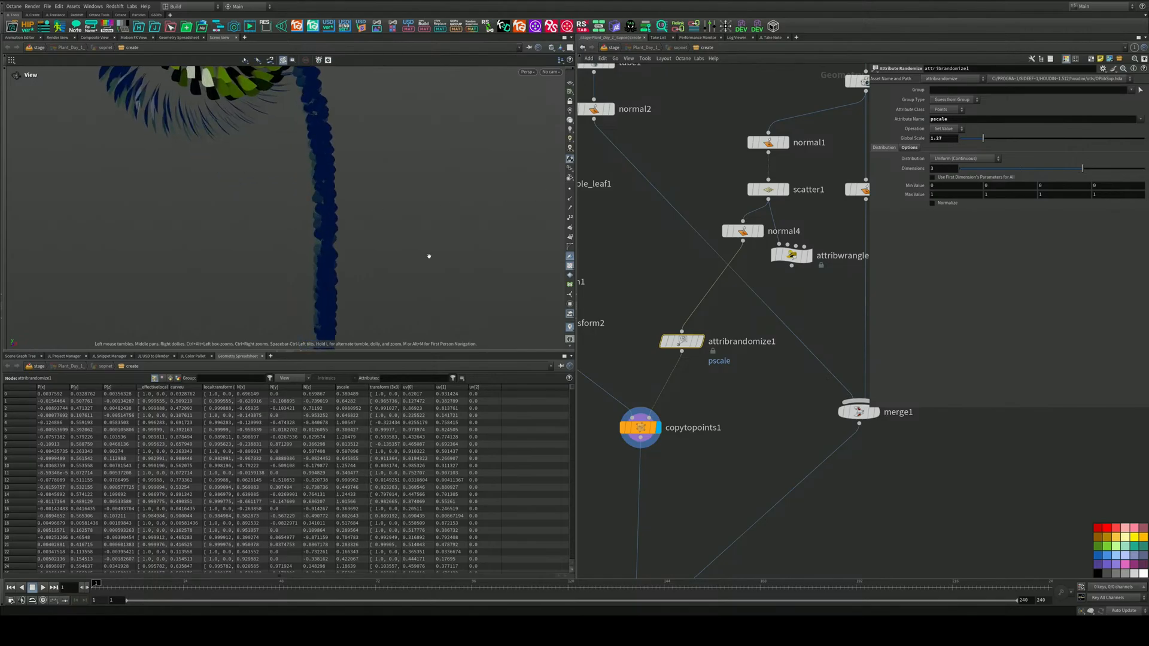
drag(429, 255, 343, 219)
scroll(342, 219, down, 4)
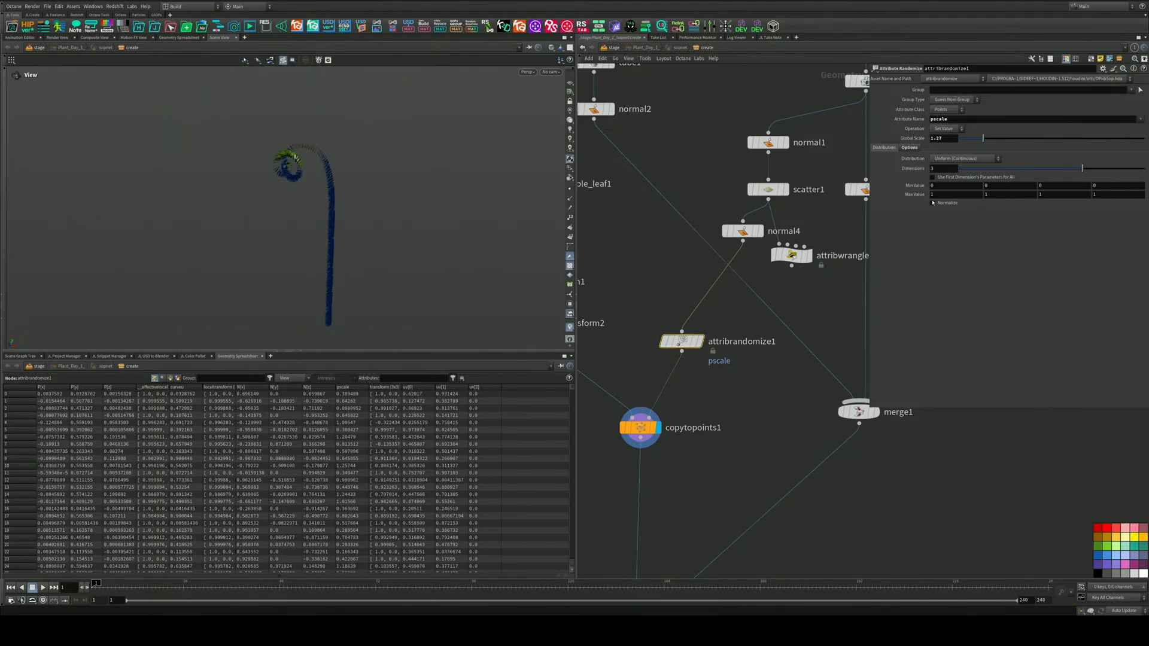
middle_drag(918, 195, 1011, 199)
click(639, 426)
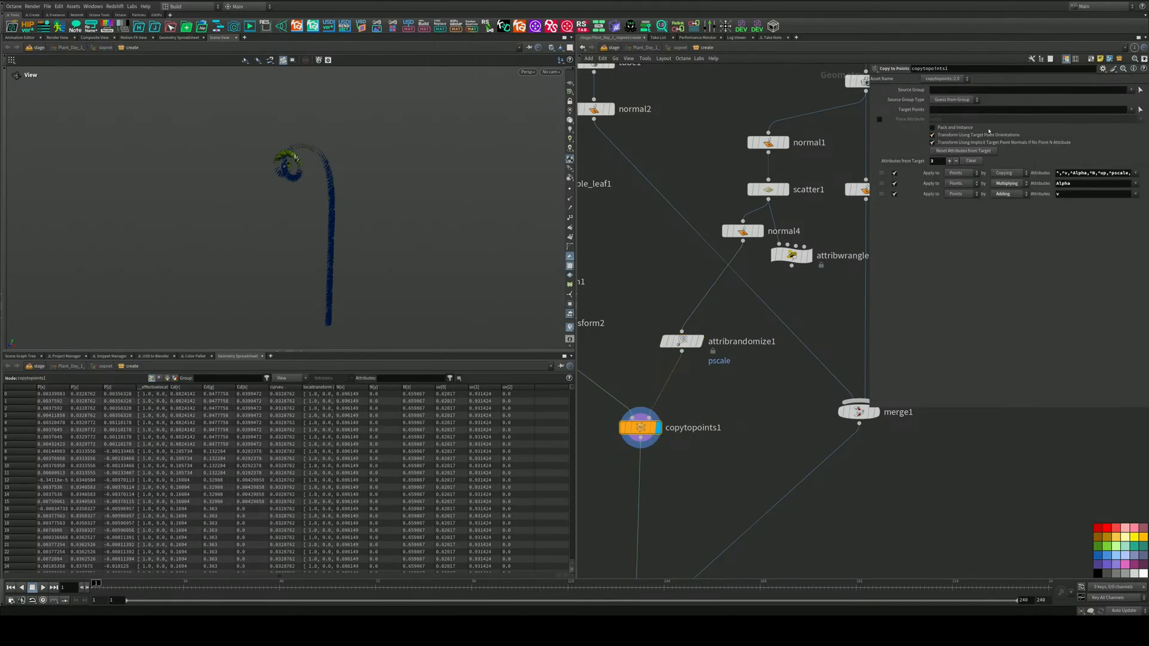
click(1135, 174)
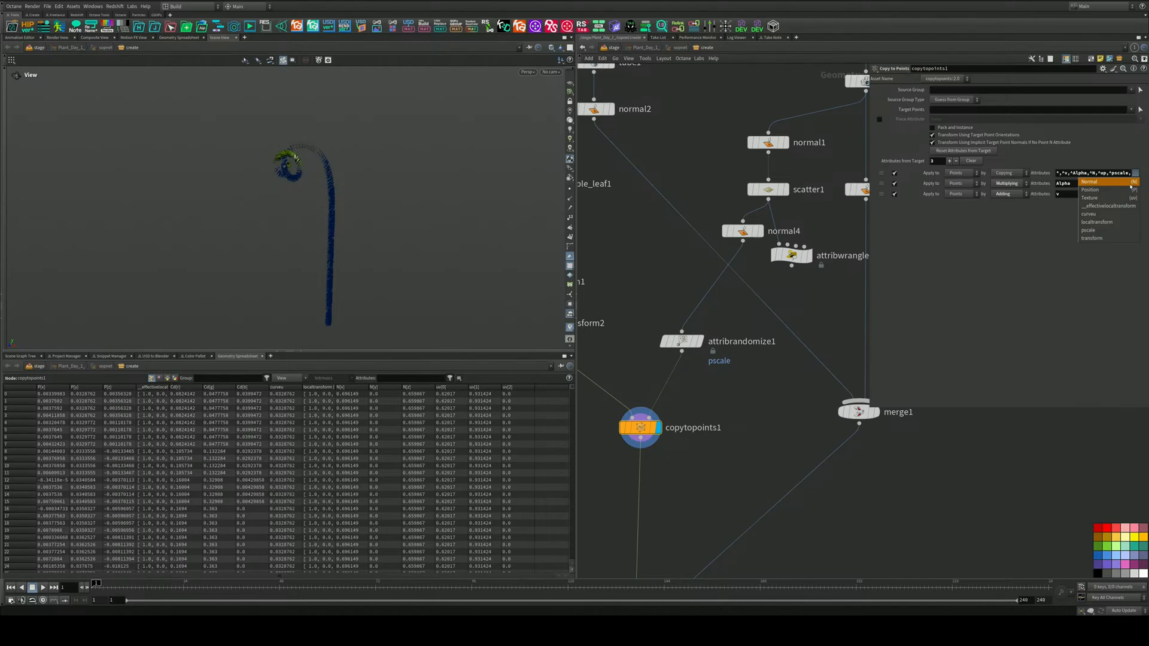
click(1091, 230)
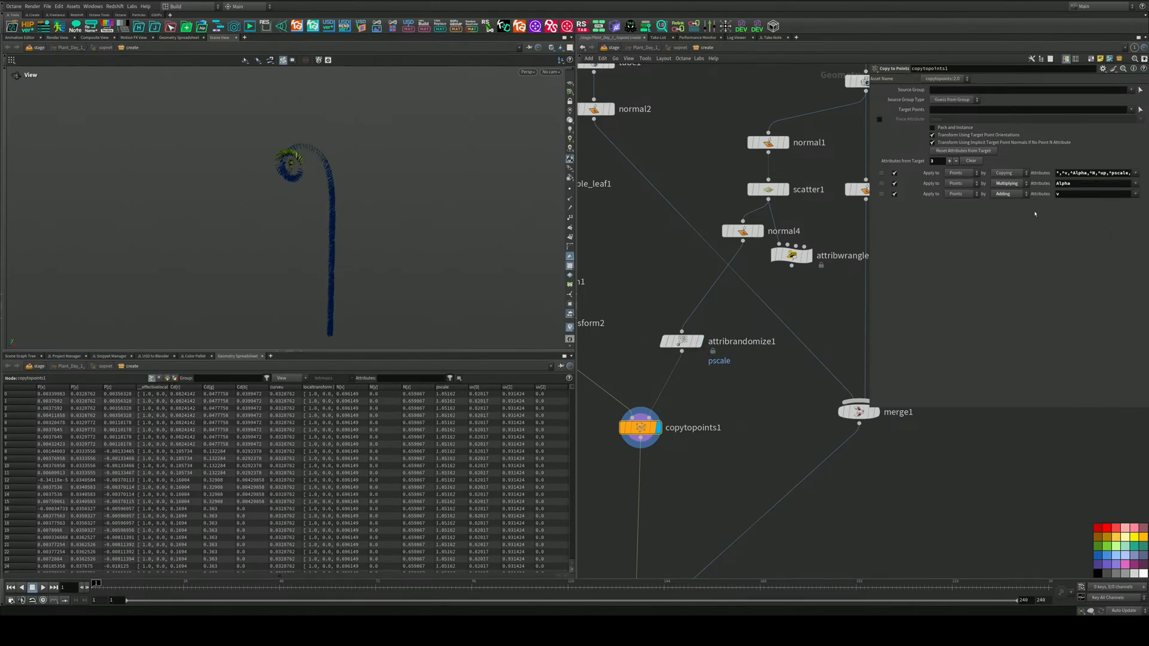
Display merge2 and examine the leaves together with the stem up close
middle_drag(705, 400, 813, 341)
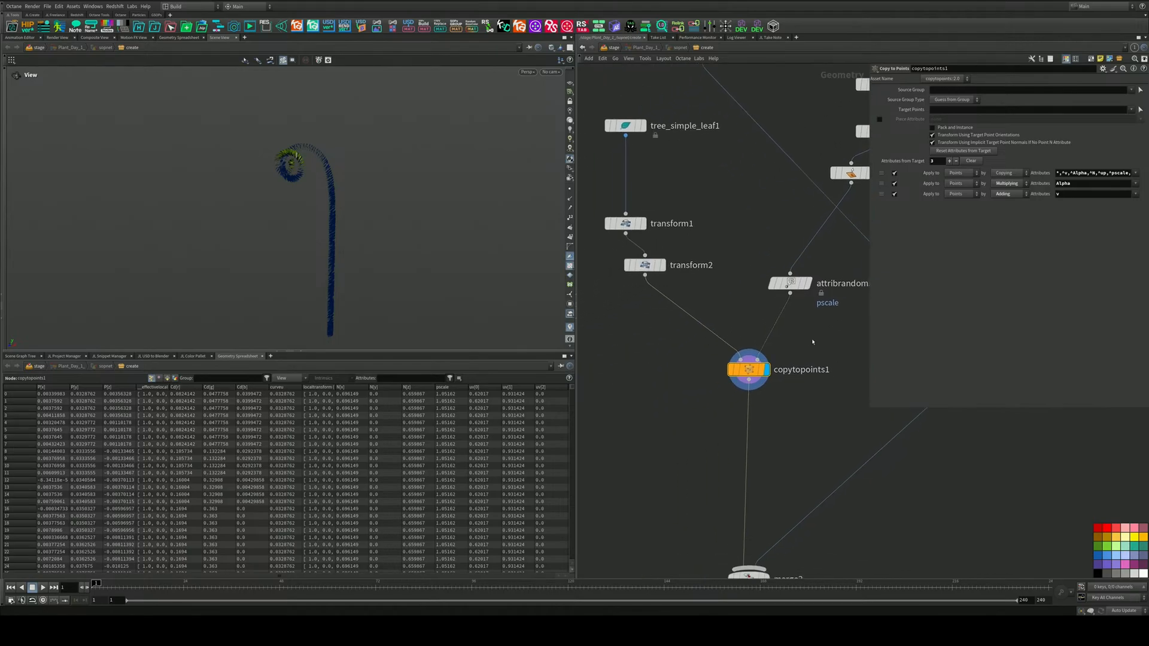
drag(814, 335, 708, 410)
middle_drag(787, 413, 744, 308)
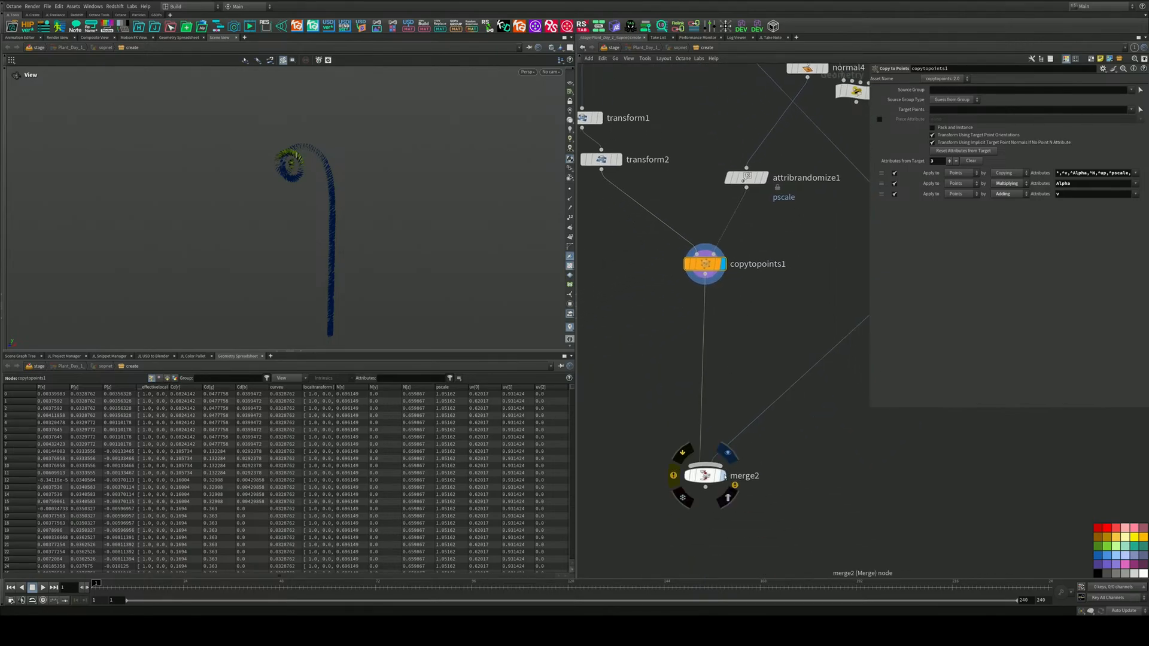
click(728, 451)
click(705, 474)
alt+drag(464, 184, 225, 188)
alt+right_drag(365, 137, 478, 148)
alt+drag(478, 148, 472, 172)
alt+right_drag(472, 172, 444, 162)
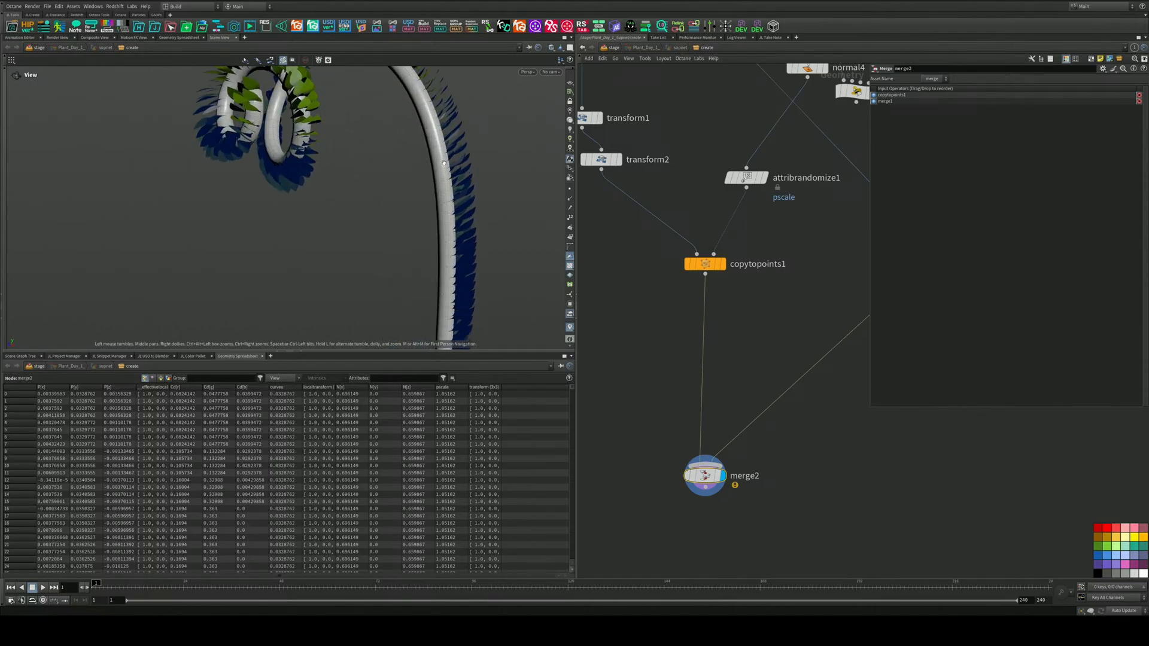
click(153, 356)
click(110, 356)
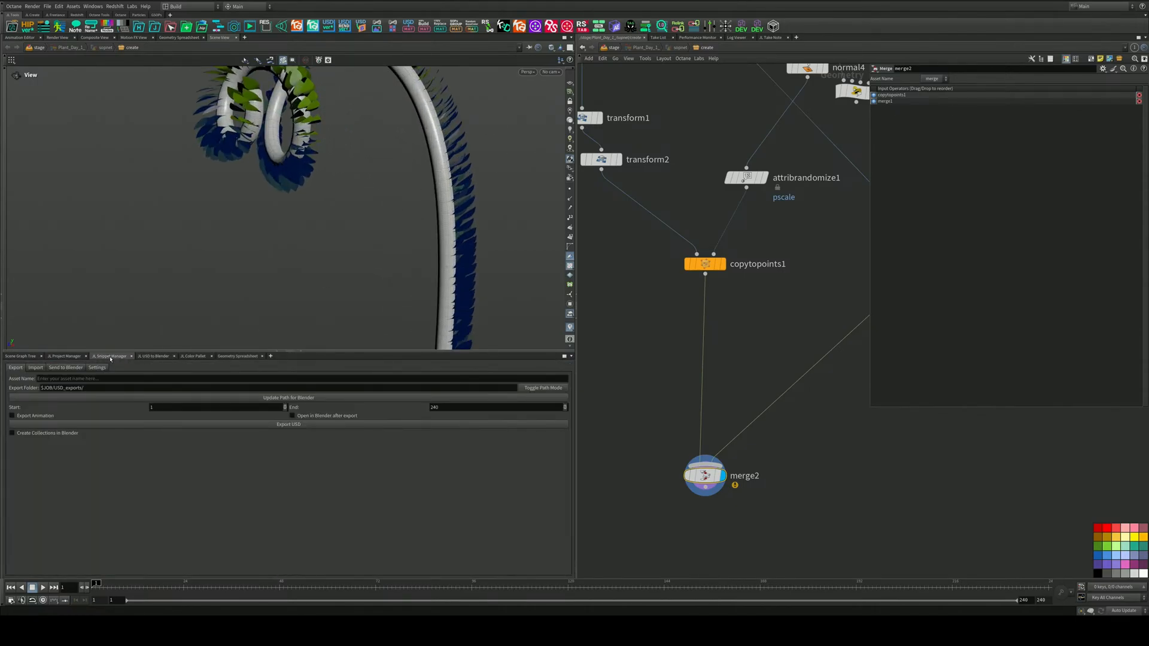
click(71, 356)
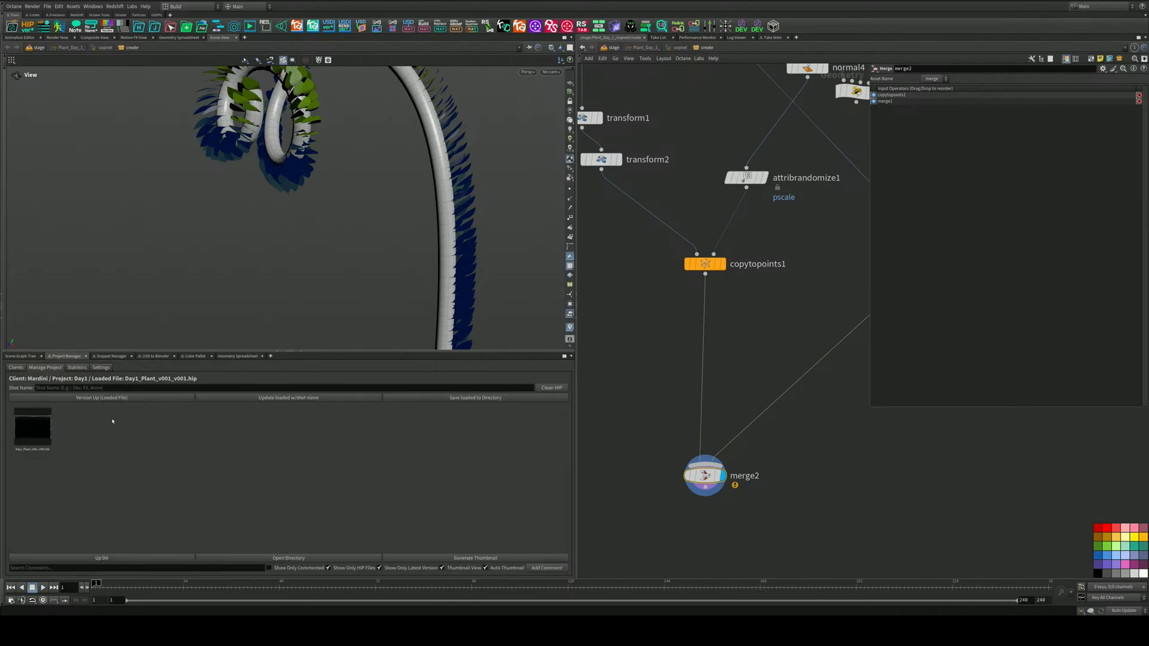
click(153, 356)
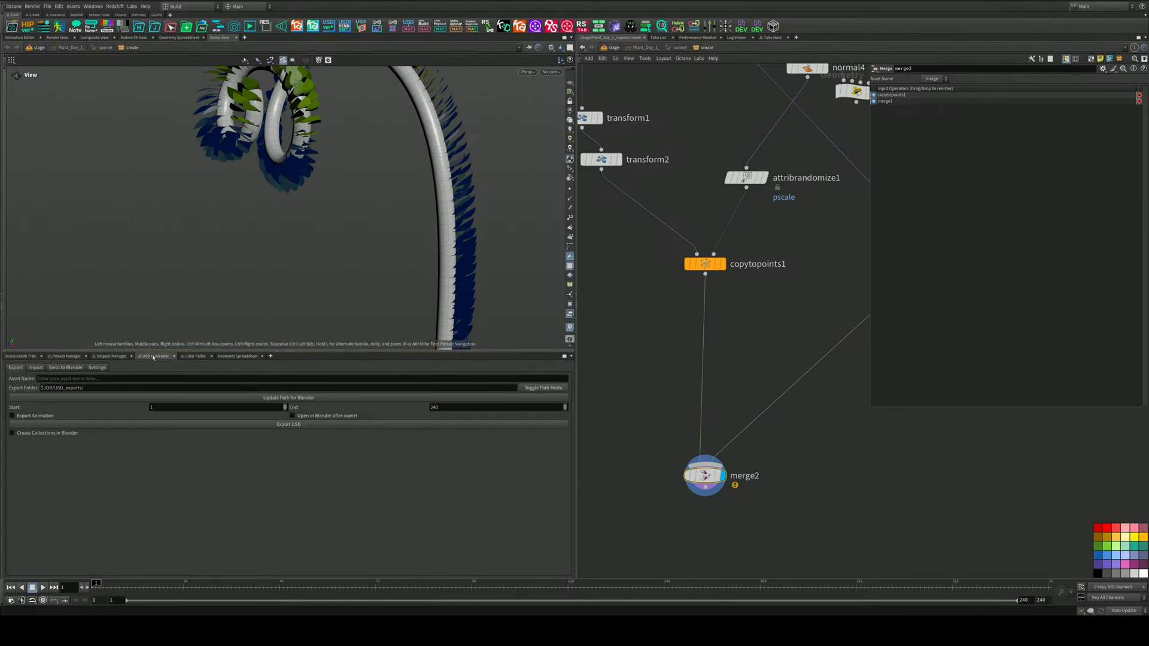
scroll(361, 192, down, 5)
drag(362, 192, 313, 216)
scroll(282, 213, down, 2)
scroll(223, 206, down, 2)
scroll(349, 208, up, 2)
scroll(331, 221, up, 2)
scroll(309, 193, down, 2)
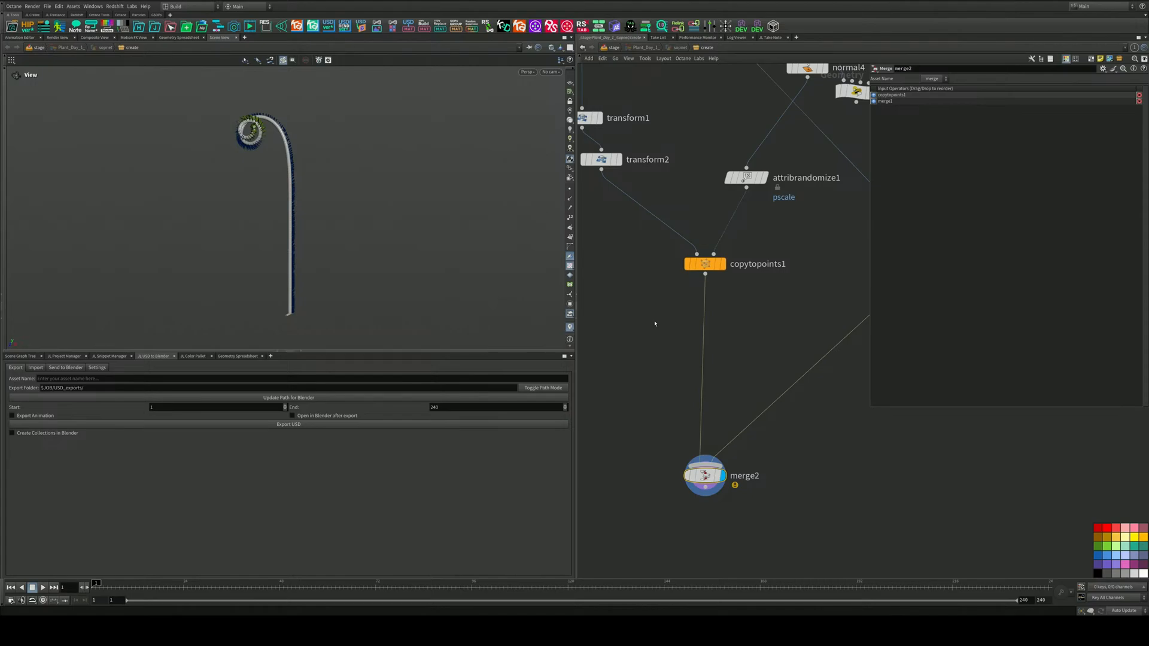
Delete attribwrangle1 and line up normal4 beneath normal1 and scatter1 in the network
scroll(658, 323, down, 4)
scroll(692, 229, up, 3)
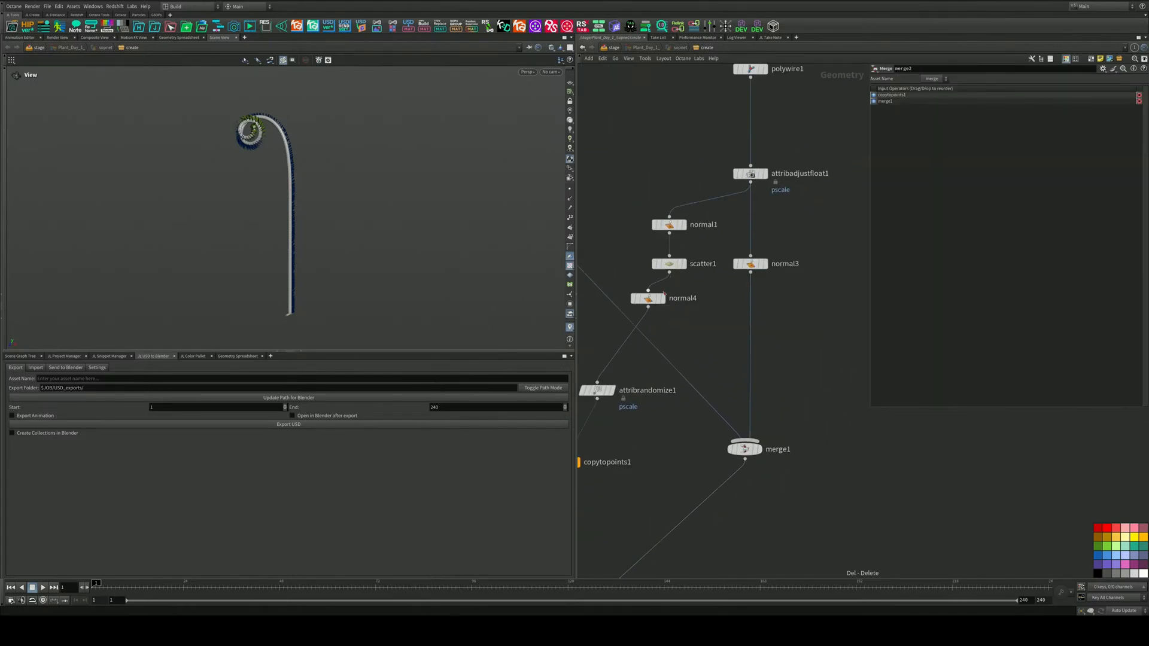
middle_drag(692, 311, 780, 376)
drag(715, 250, 741, 312)
middle_drag(785, 309, 796, 334)
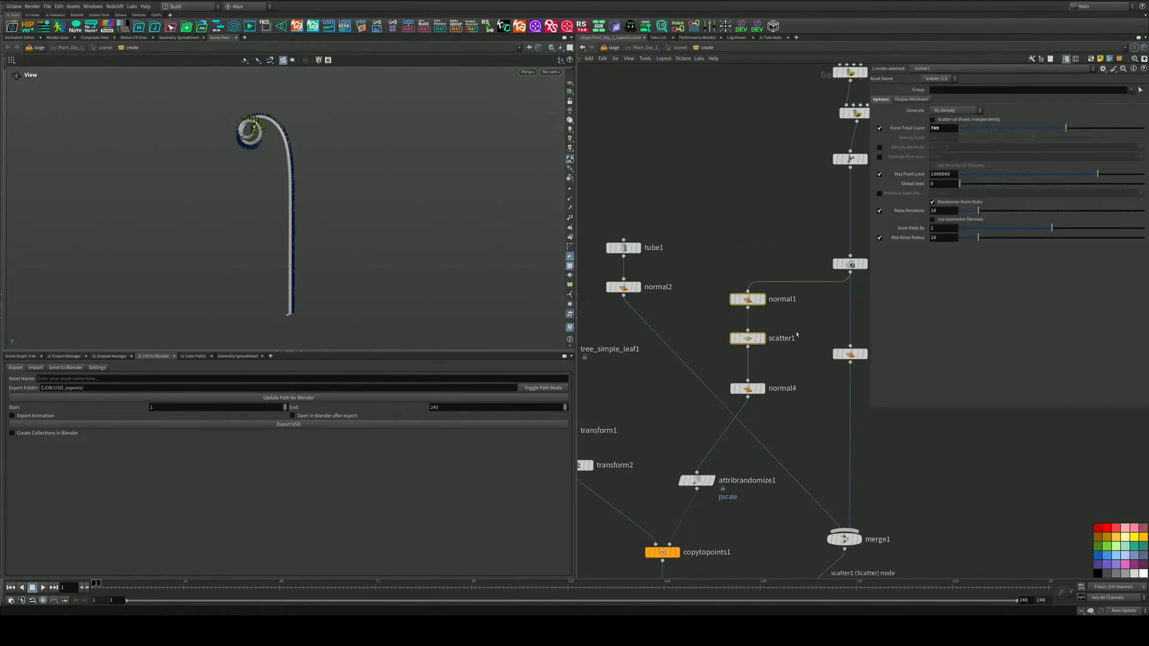
Move copytopoints2 lower in the network, wire merge1 into its target points input in place of sphere1, and display it
scroll(822, 403, down, 3)
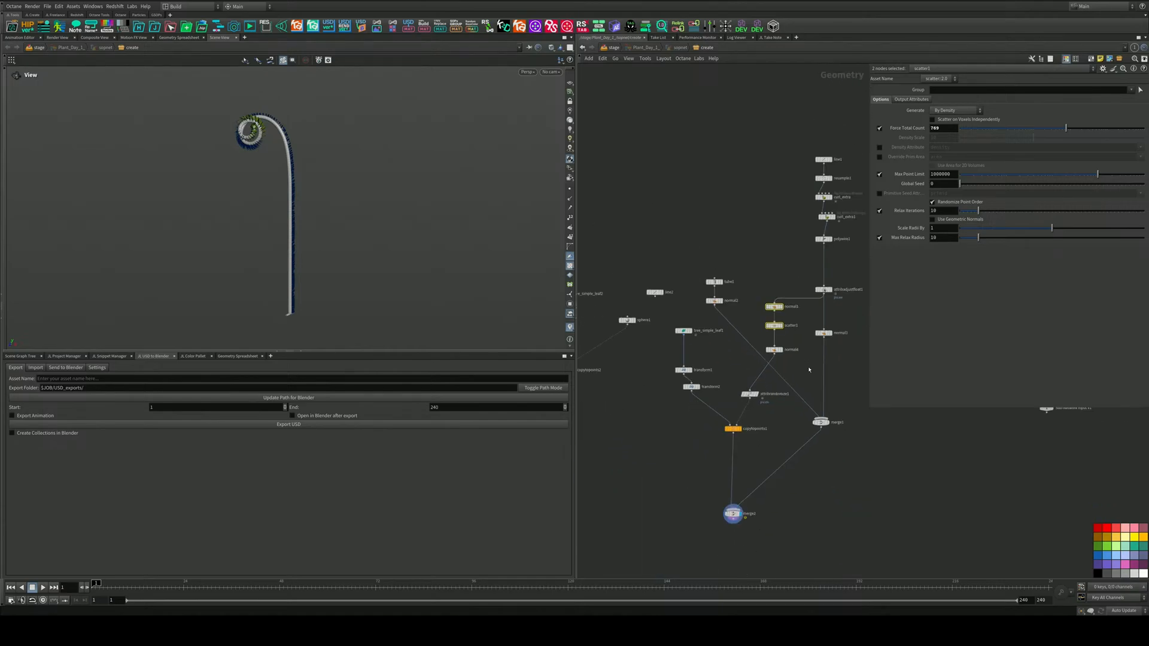
scroll(809, 369, up, 3)
scroll(772, 381, down, 1)
middle_drag(768, 381, 801, 282)
scroll(780, 364, up, 1)
scroll(779, 366, down, 2)
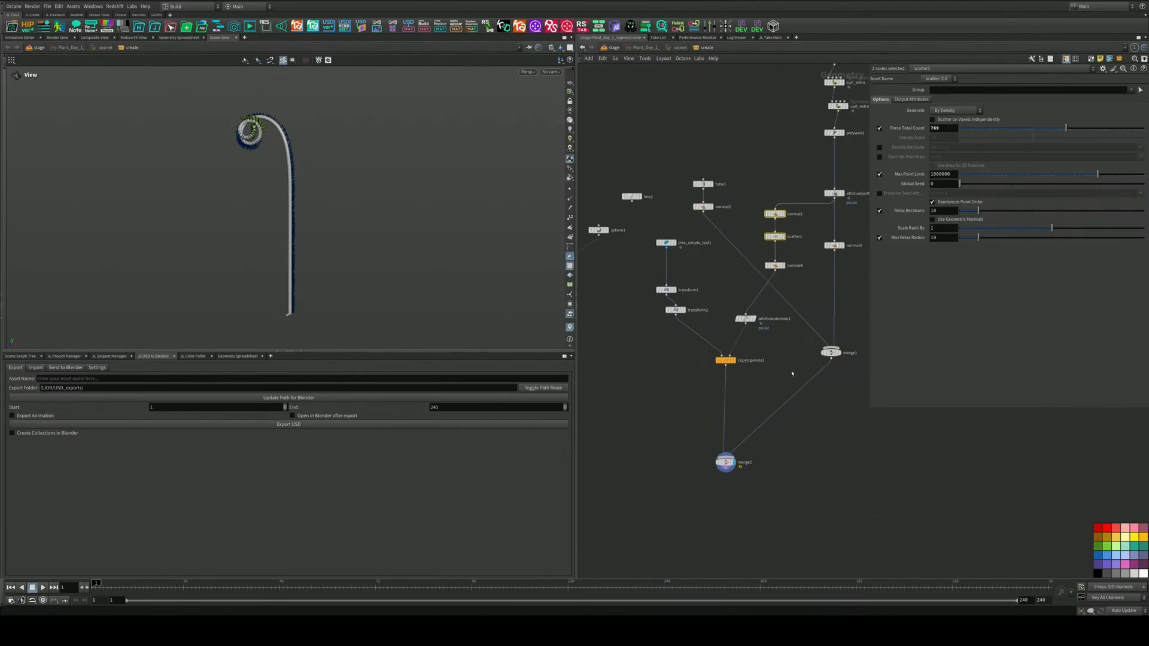
middle_drag(779, 383, 864, 376)
drag(622, 282, 641, 468)
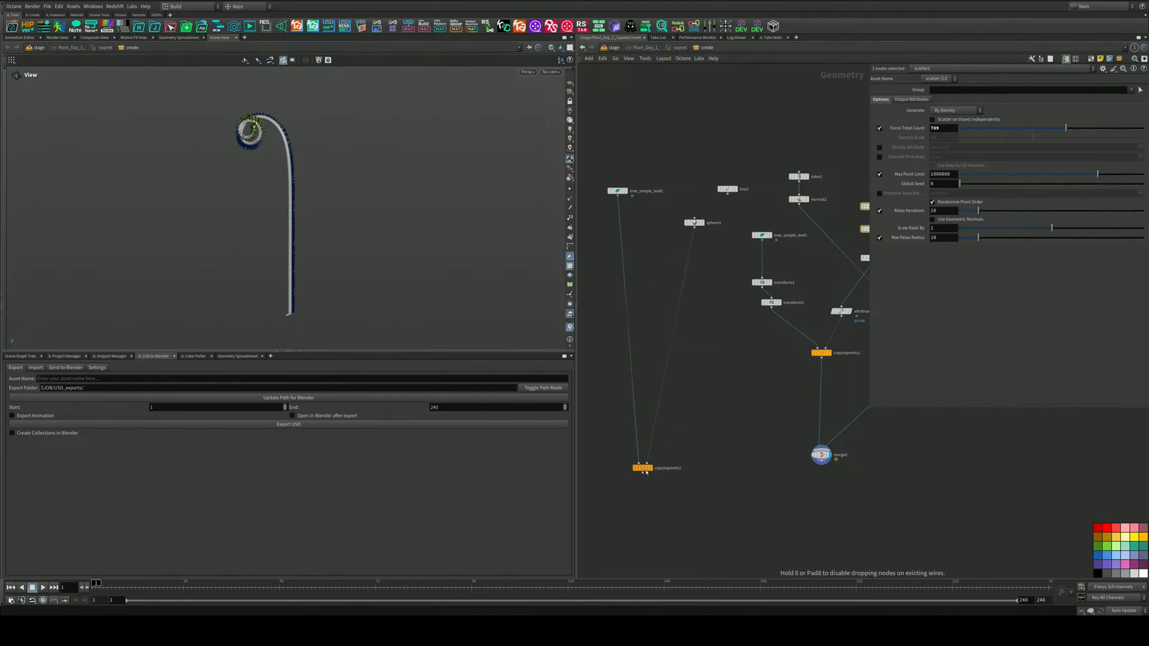
middle_drag(770, 358, 693, 350)
middle_drag(691, 409, 896, 341)
scroll(769, 393, up, 4)
click(790, 390)
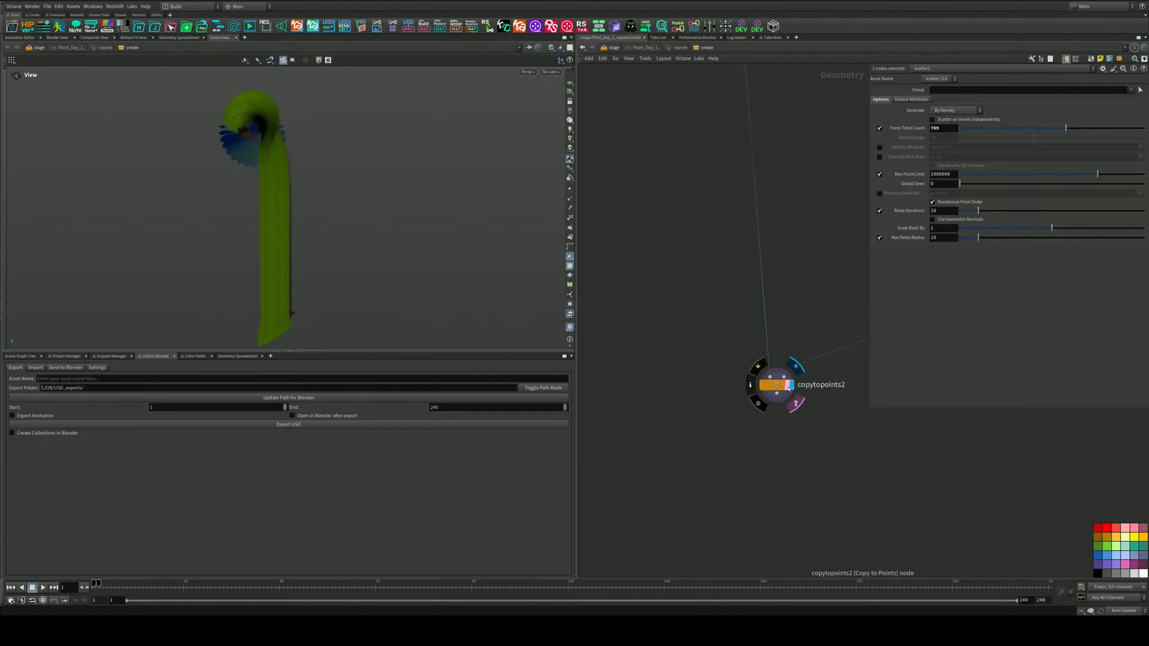
Insert a copy of transform2 between tree_simple_leaf2 and copytopoints2, keeping its 90° X rotation and 0.23 uniform scale
scroll(782, 299, down, 3)
scroll(726, 303, down, 2)
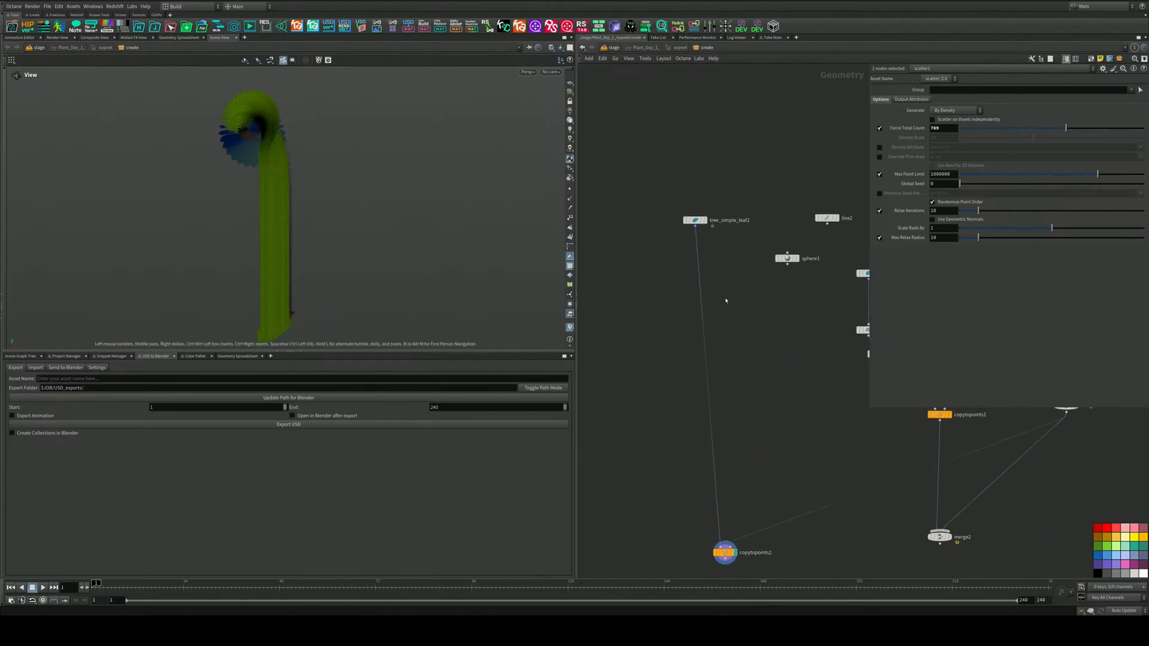
click(695, 220)
key(Tab)
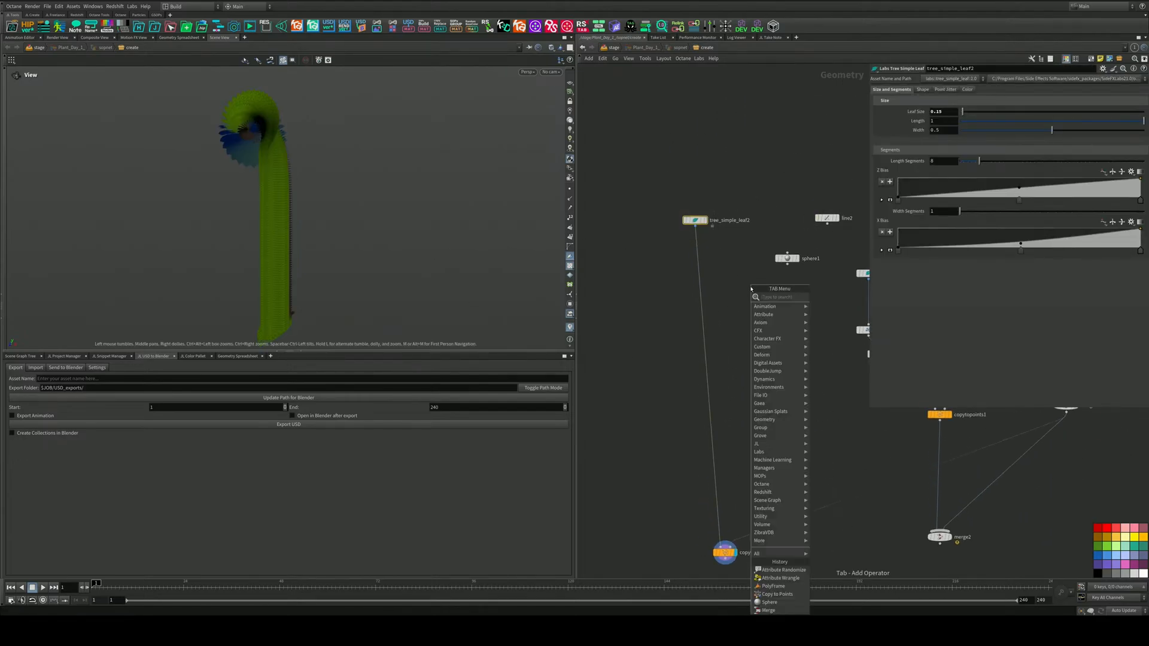
key(Escape)
middle_drag(839, 310, 763, 302)
alt+drag(799, 343, 659, 412)
drag(356, 238, 285, 210)
right_drag(285, 210, 456, 132)
drag(219, 185, 402, 172)
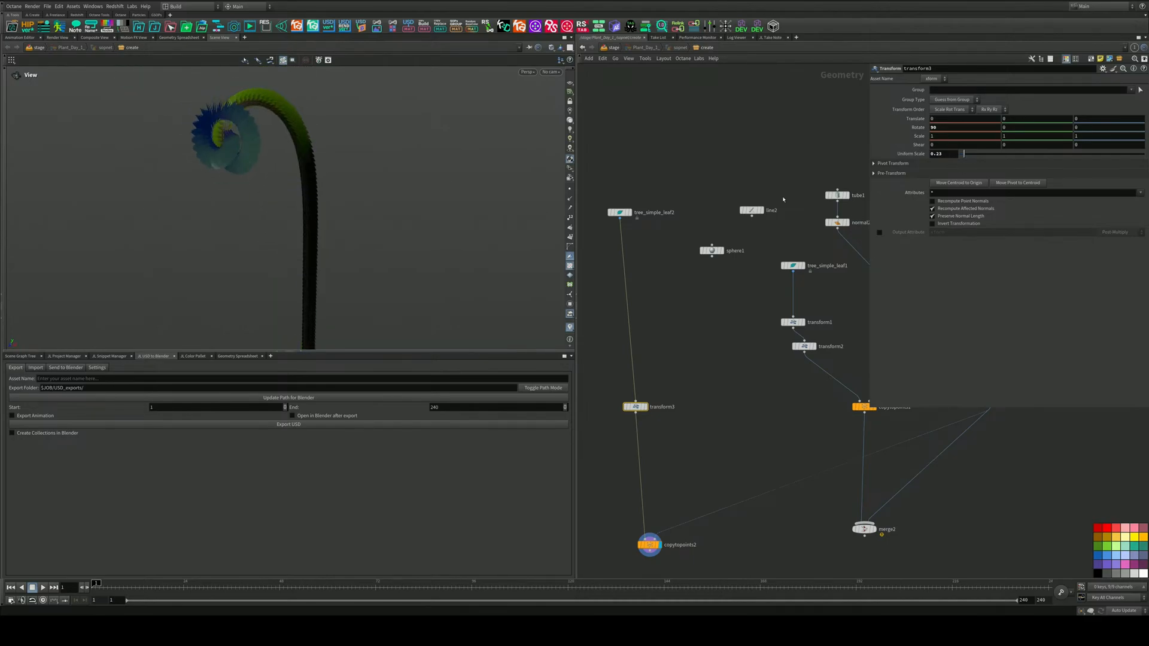
middle_drag(695, 293, 725, 269)
middle_drag(669, 321, 715, 313)
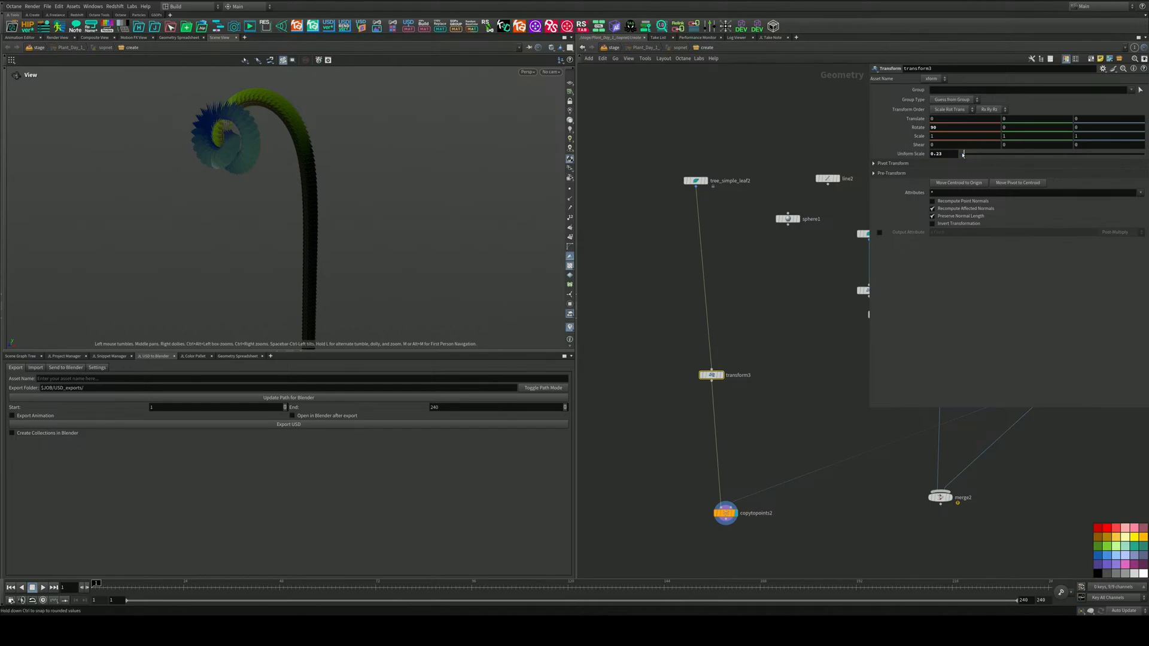
Set transform3's uniform scale to 0.05 and its X rotation to 0
drag(963, 155, 961, 155)
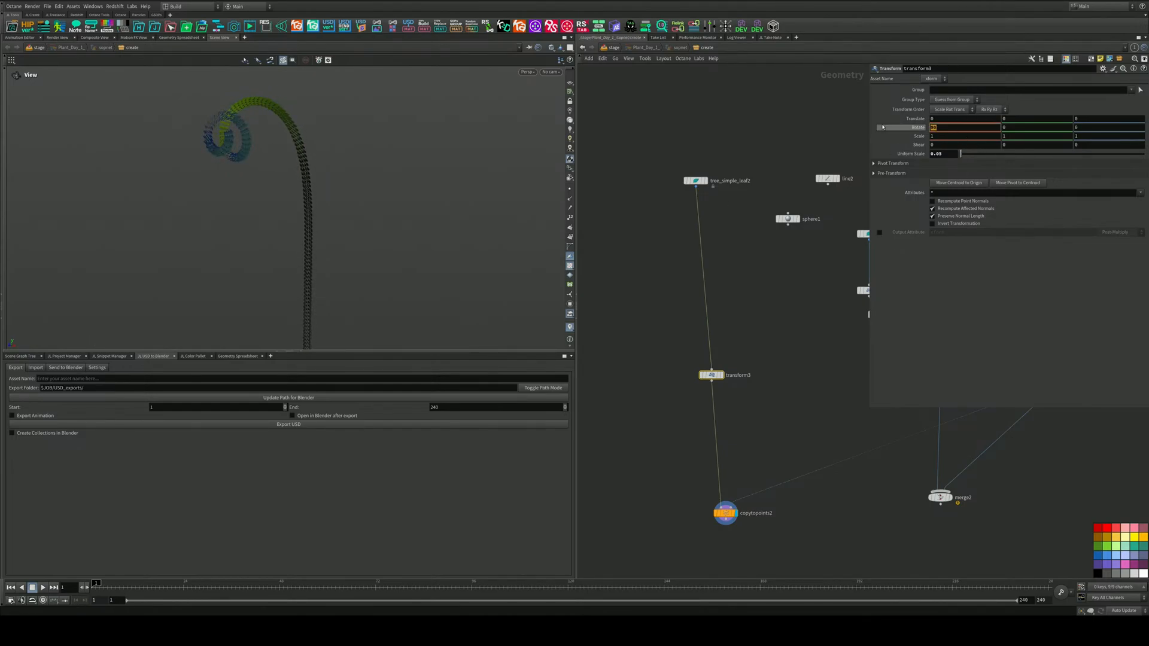
text(0)
key(Return)
drag(393, 160, 344, 167)
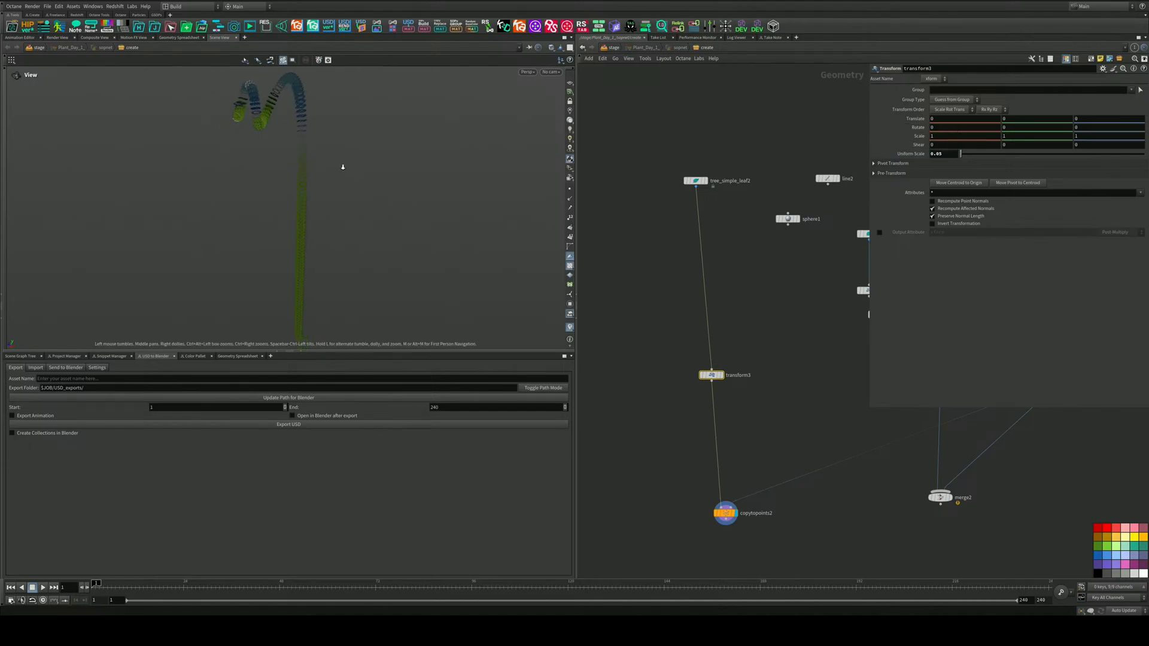
right_drag(343, 166, 364, 203)
drag(364, 203, 325, 254)
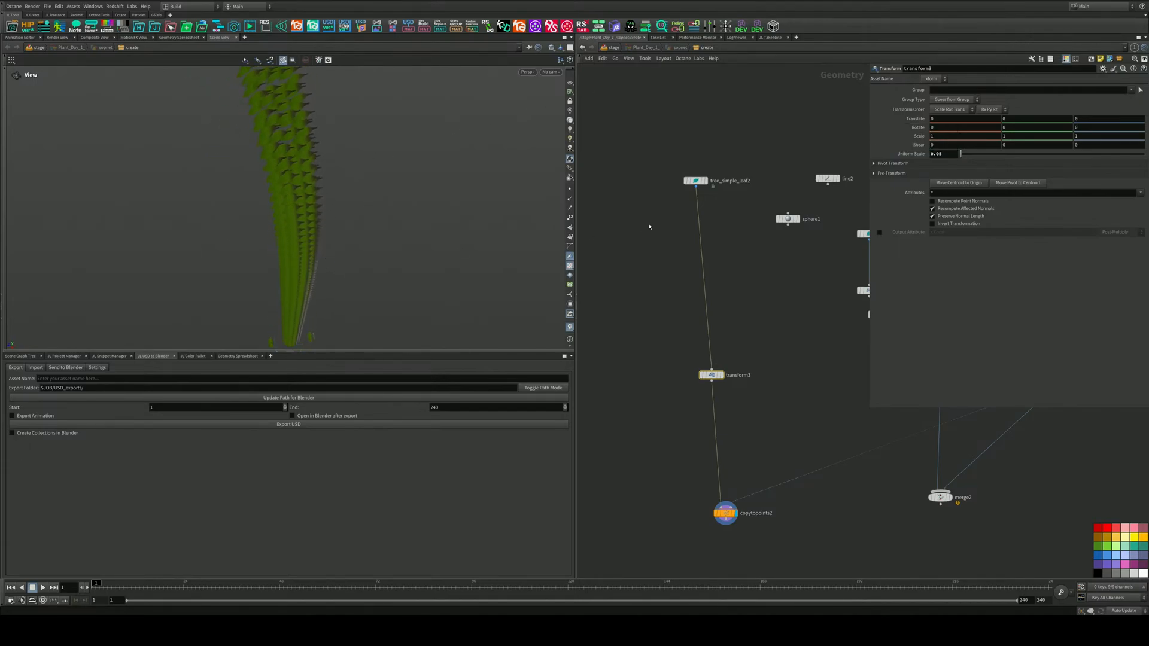
Try a 90° X rotation on transform3
drag(675, 203, 677, 203)
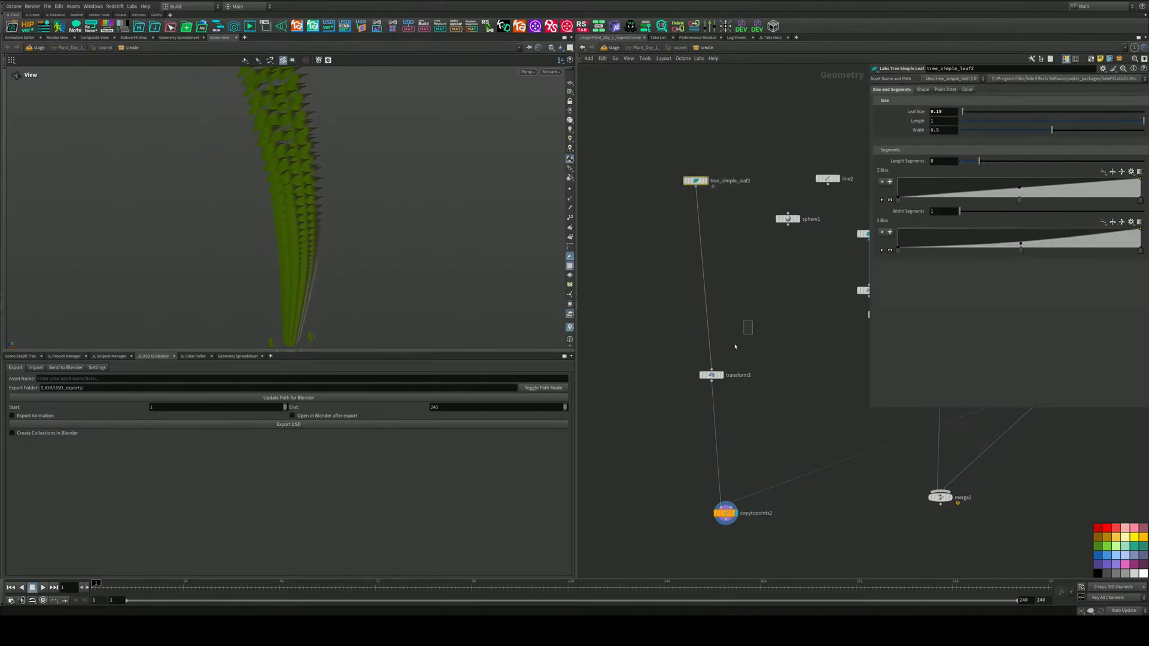
drag(735, 347, 707, 382)
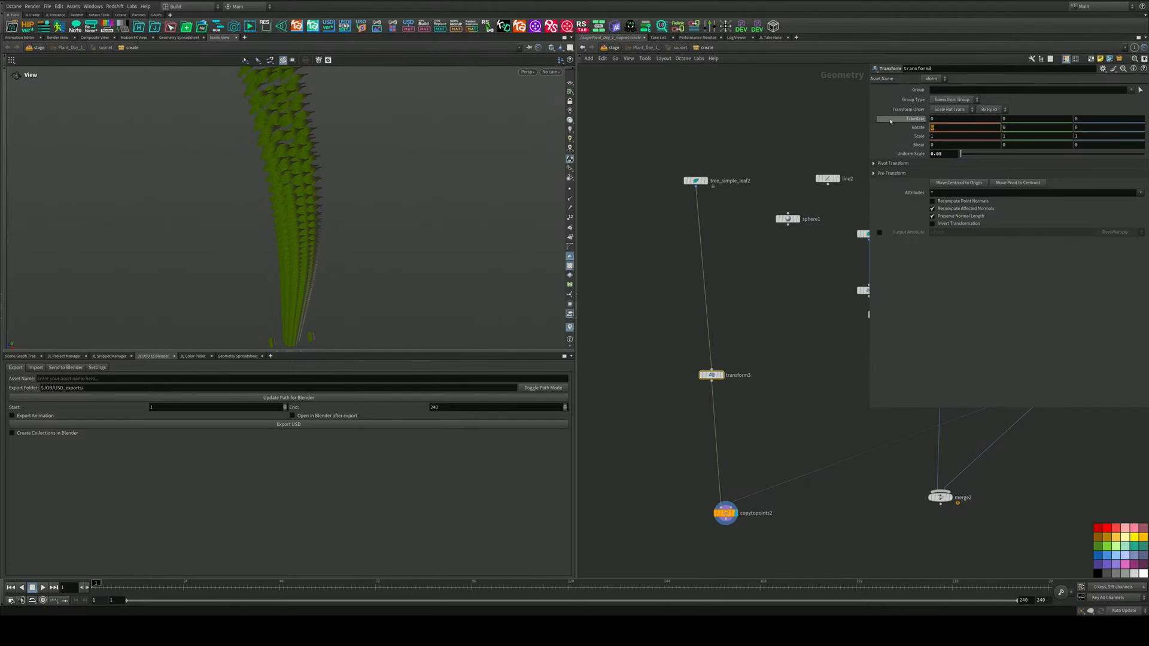
text(90)
key(Return)
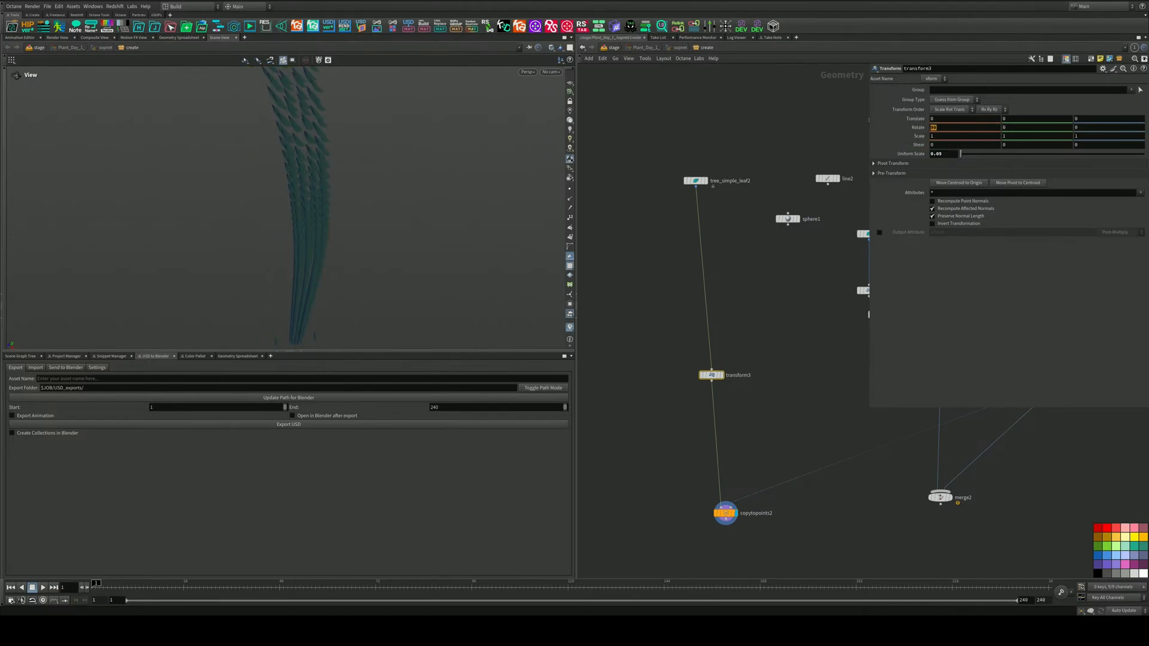
key(Return)
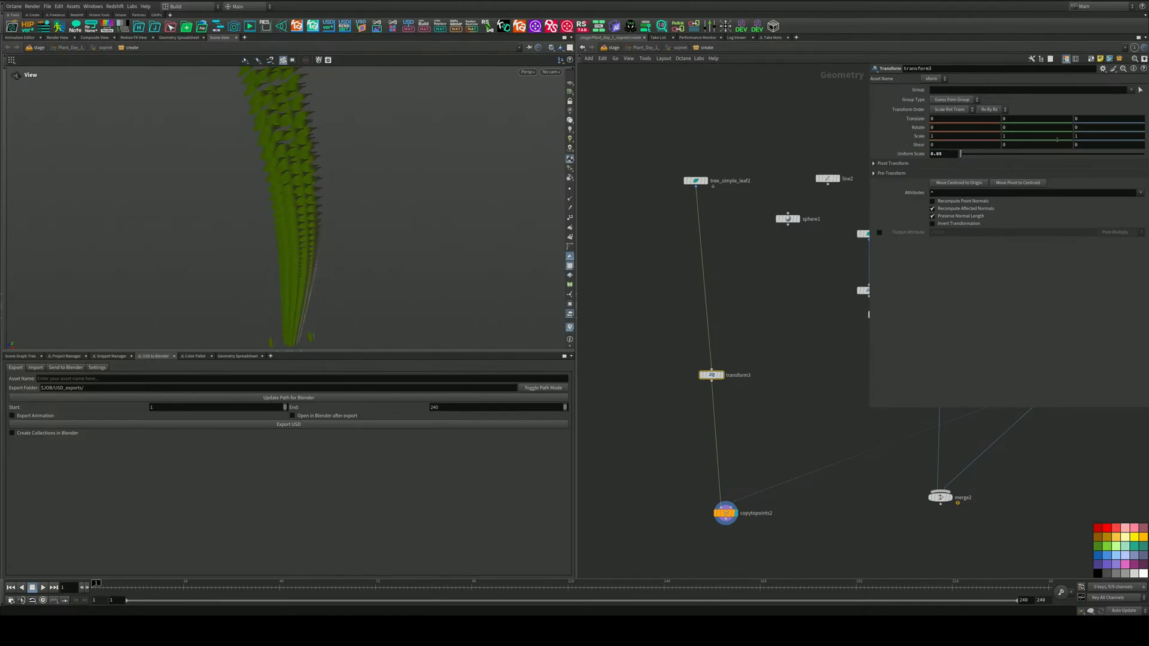
Set transform3's Y rotation to 90° and its Z rotation to about -1.2°
text(90)
key(Return)
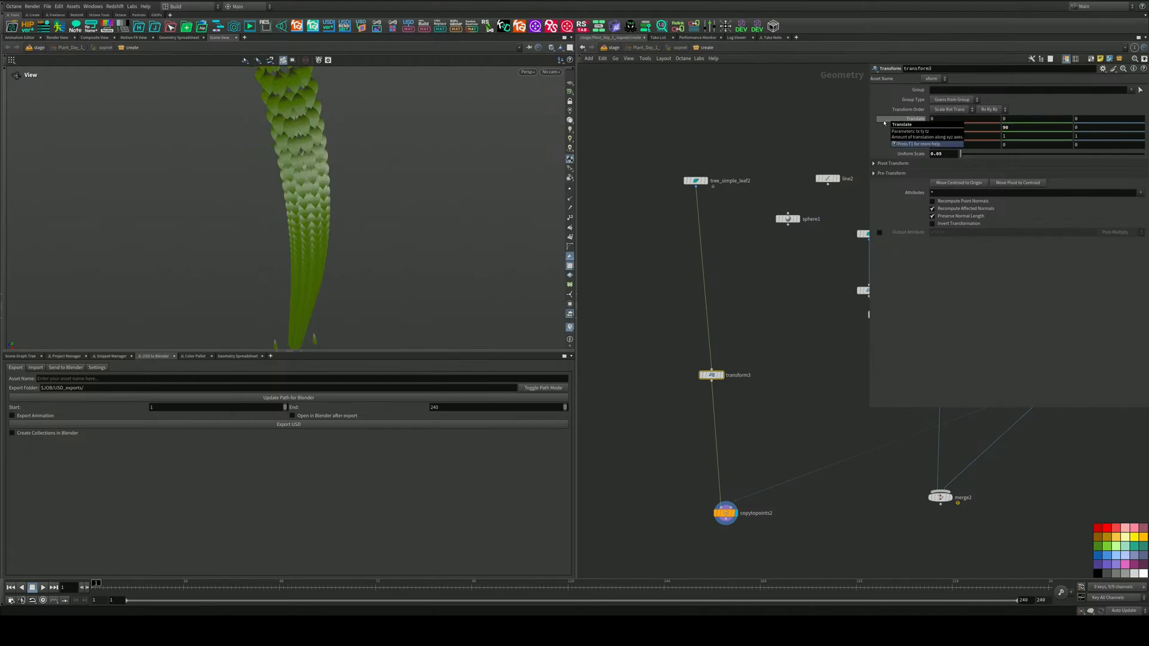
alt+drag(335, 156, 383, 194)
scroll(359, 151, down, 8)
middle_drag(946, 127, 881, 127)
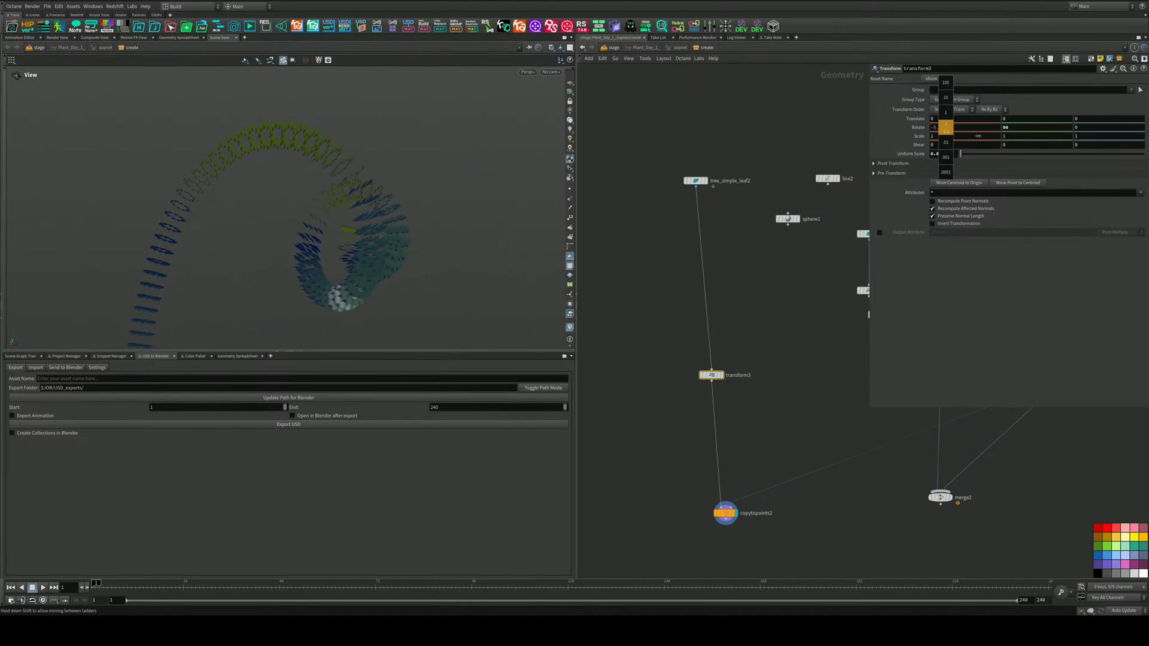
middle_drag(978, 136, 952, 144)
key(ctrl+z)
mouse_move(1093, 130)
middle_down()
mouse_move(1064, 112)
mouse_move(937, 114)
mouse_move(1099, 128)
middle_up()
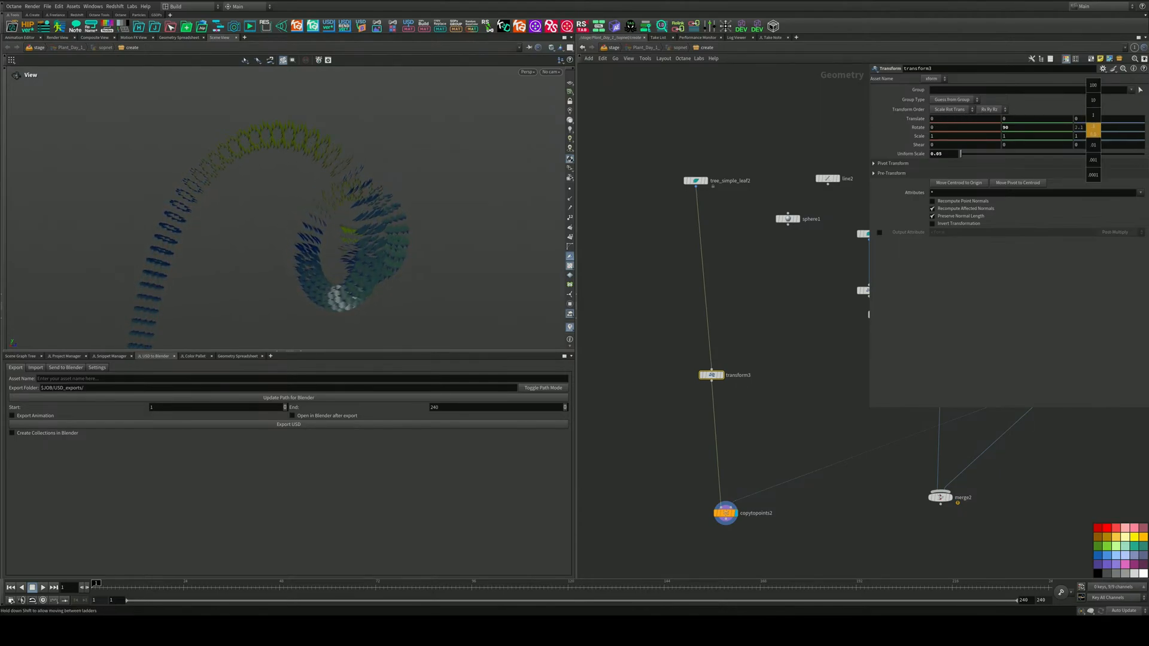
middle_drag(962, 135, 1035, 134)
Move polywire1 from above the pscale adjustment node to between normal3 and merge1
middle_drag(755, 295, 754, 187)
scroll(750, 241, down, 4)
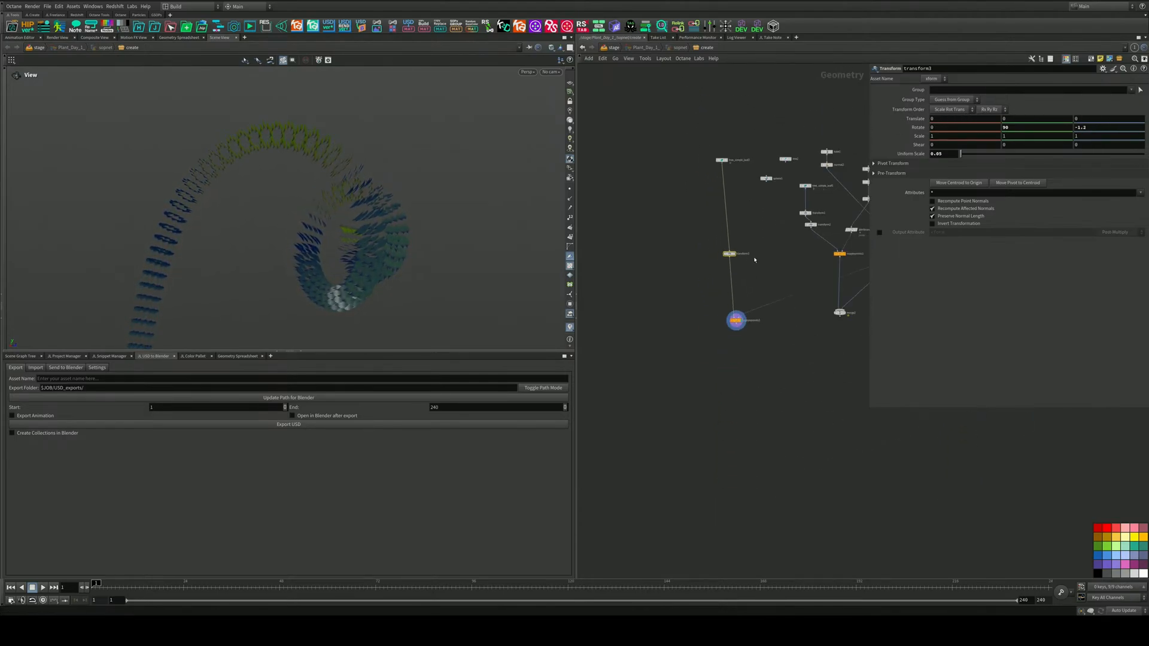
scroll(834, 243, up, 1)
middle_drag(833, 243, 718, 290)
scroll(777, 274, down, 4)
scroll(787, 271, up, 6)
scroll(787, 270, down, 1)
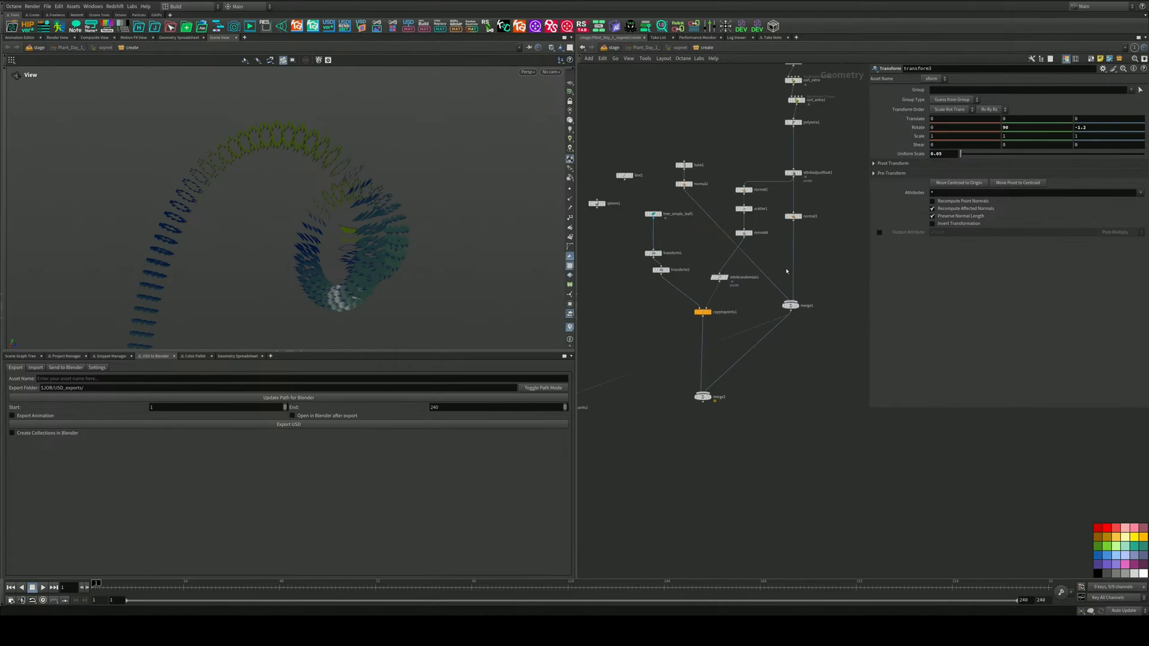
scroll(769, 270, up, 3)
scroll(765, 267, down, 3)
scroll(730, 199, up, 4)
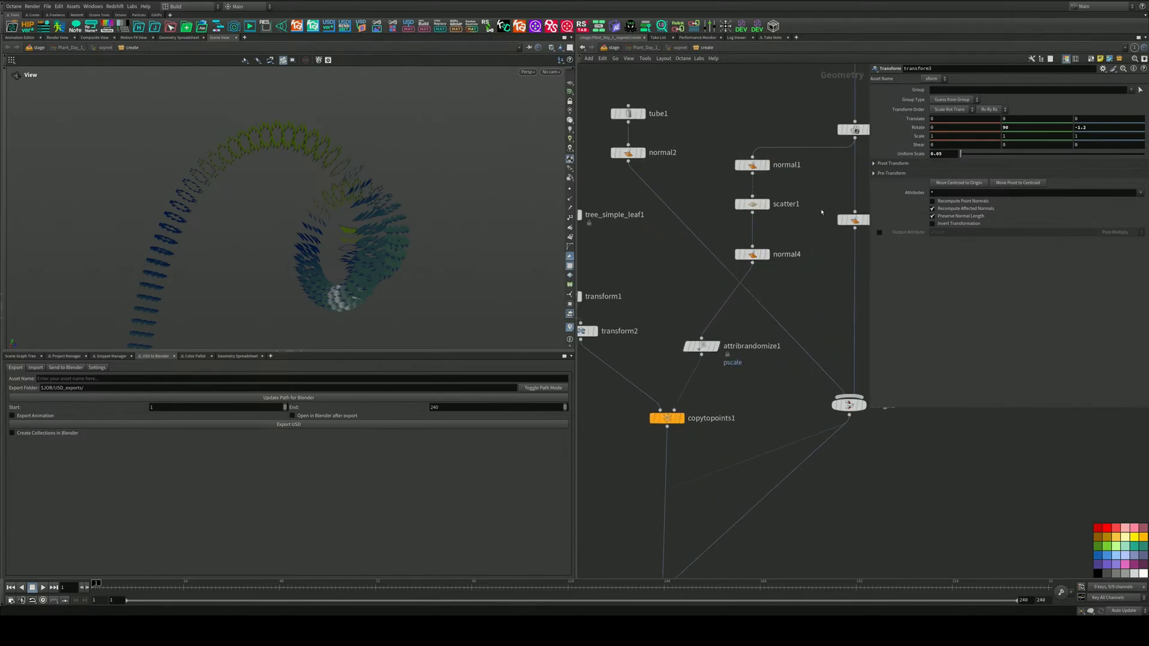
middle_drag(821, 193, 813, 286)
scroll(814, 285, down, 4)
scroll(805, 278, up, 5)
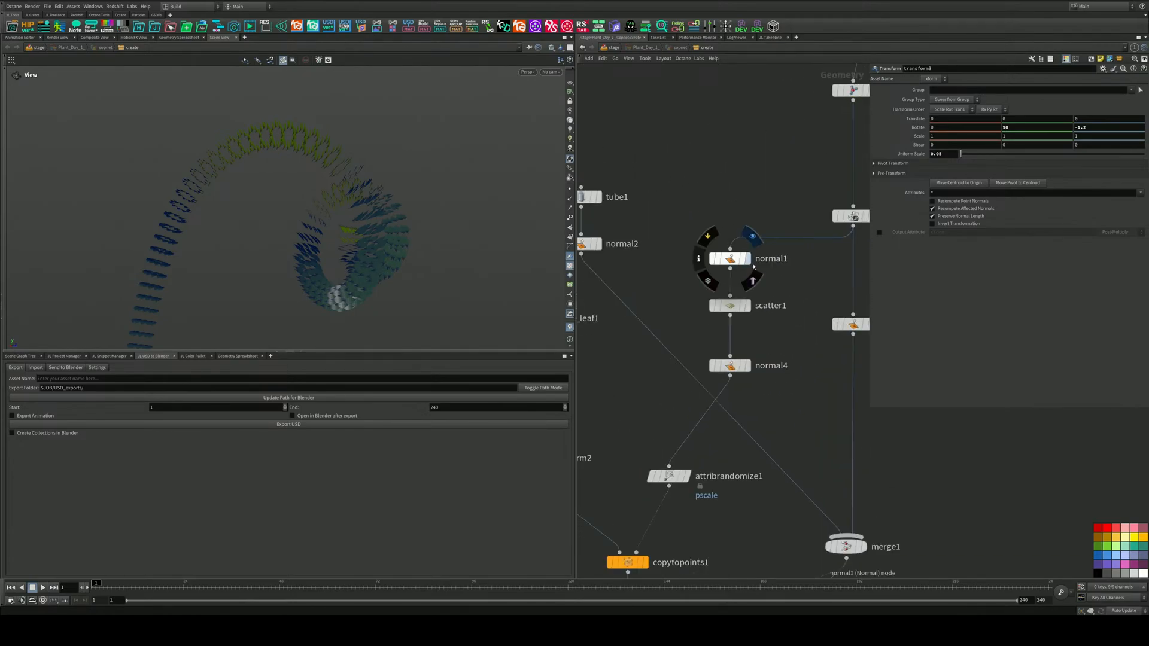
scroll(789, 259, down, 4)
scroll(788, 221, up, 4)
drag(823, 142, 825, 426)
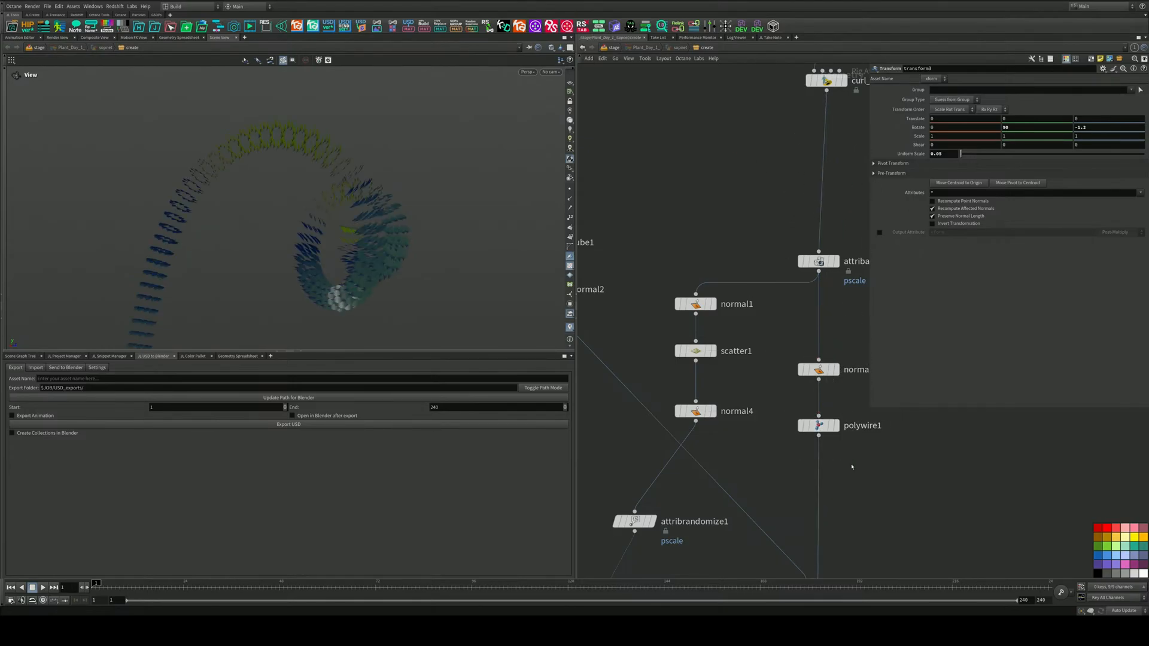
Display normal4 and attribrandomize1 in turn and show point normals to examine the directions on the scattered points
middle_drag(793, 466, 817, 402)
click(743, 327)
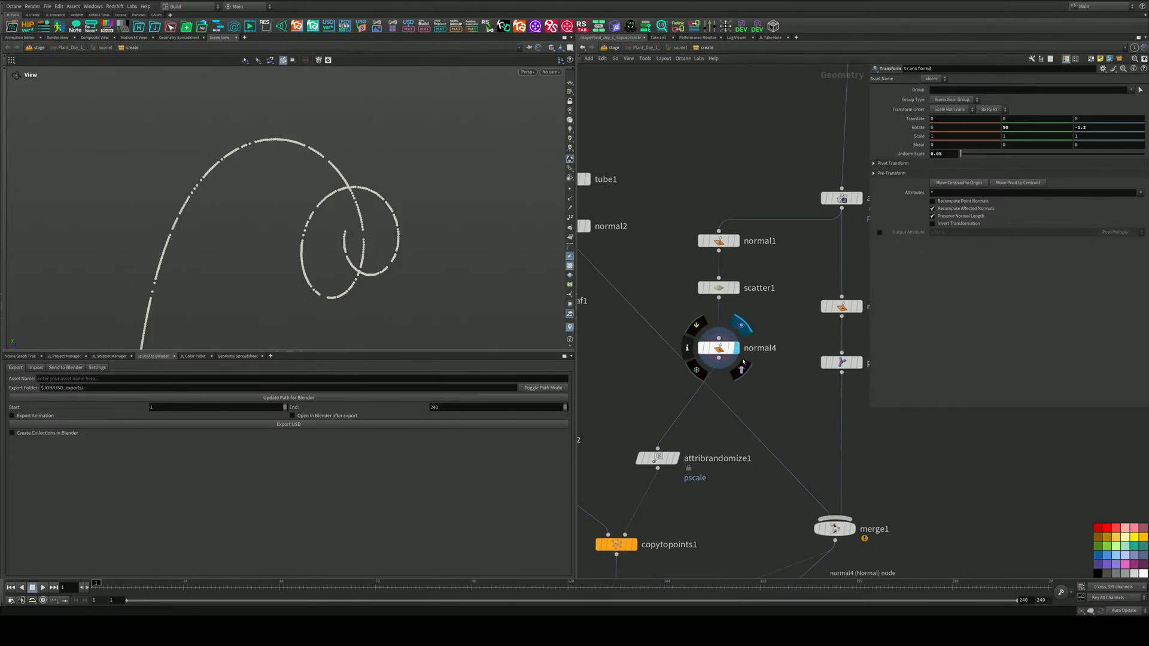
middle_drag(703, 412, 728, 329)
click(701, 376)
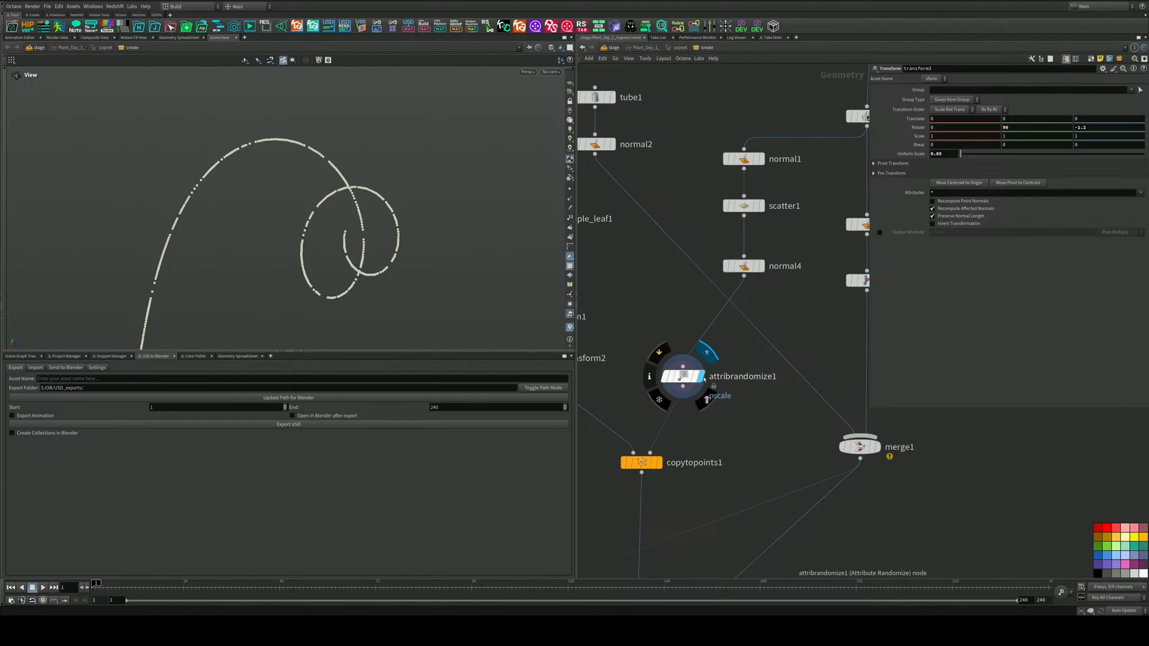
click(570, 199)
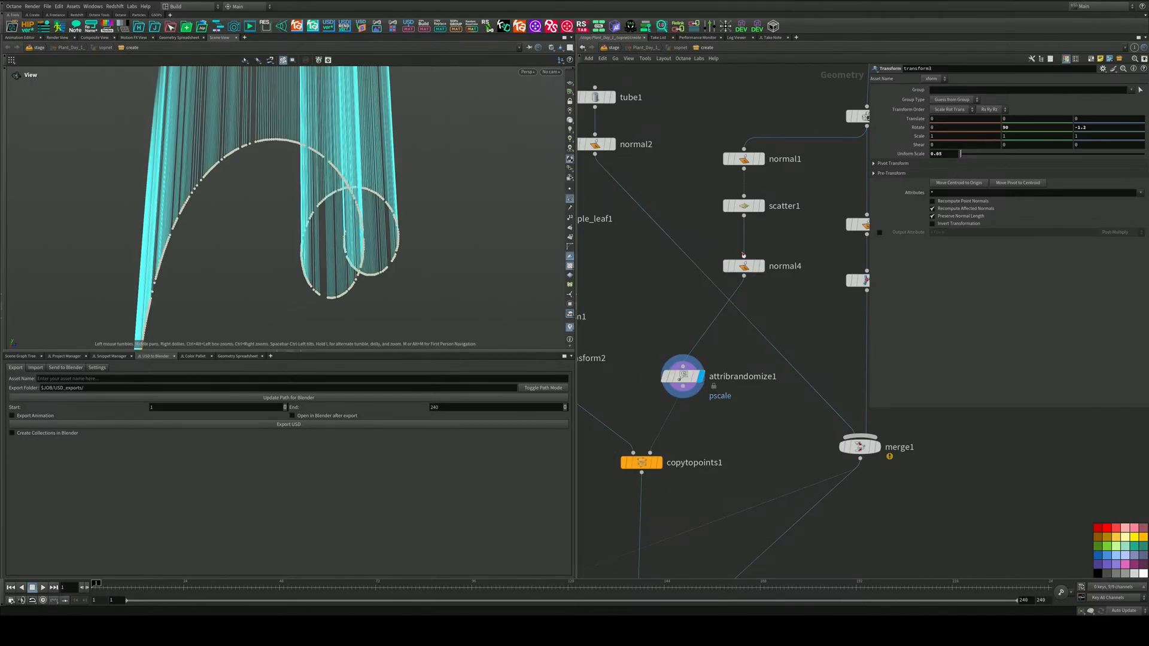
Bypass normal1 and normal4 and display attribadjustfloat1
middle_drag(768, 199, 687, 306)
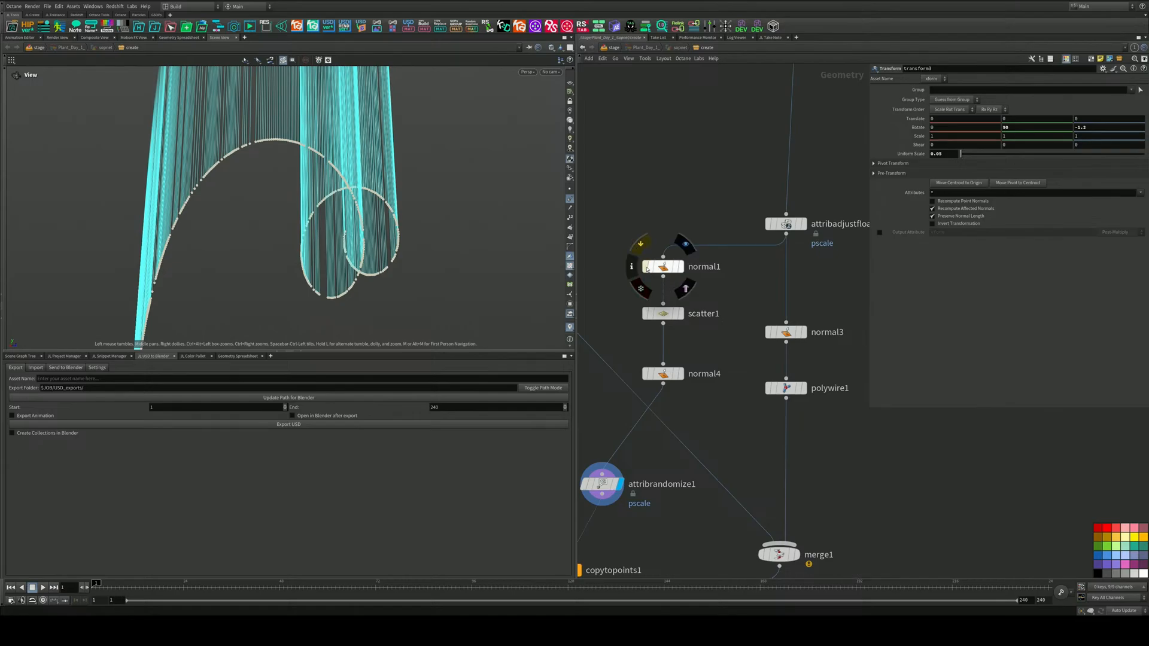
click(645, 267)
click(646, 373)
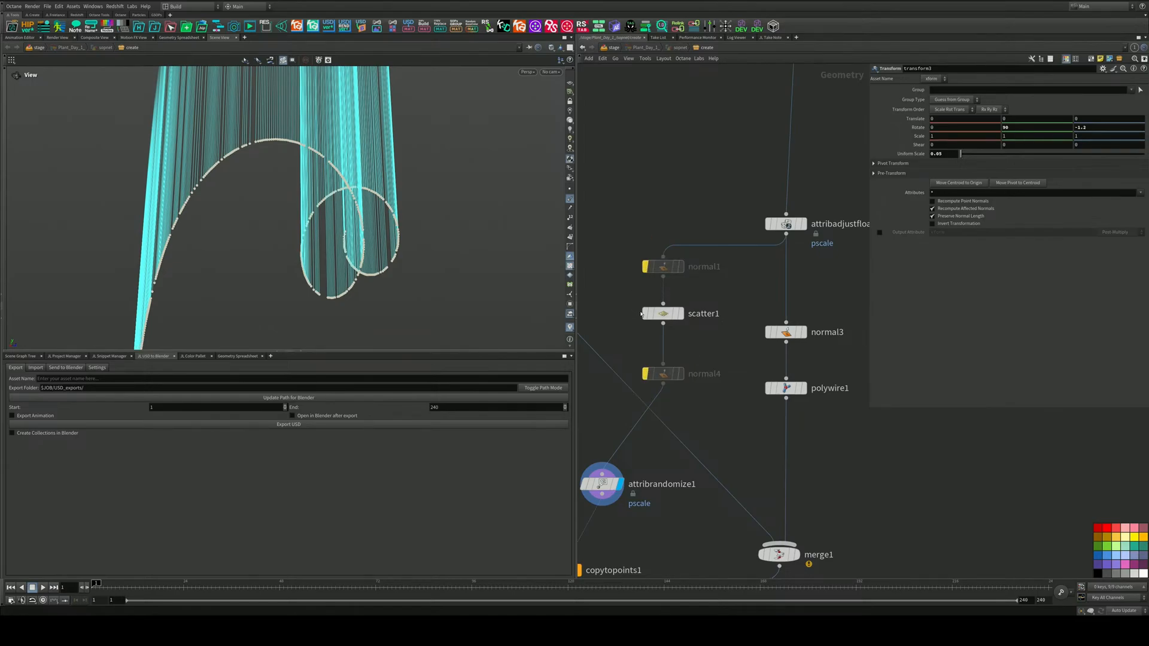
click(804, 224)
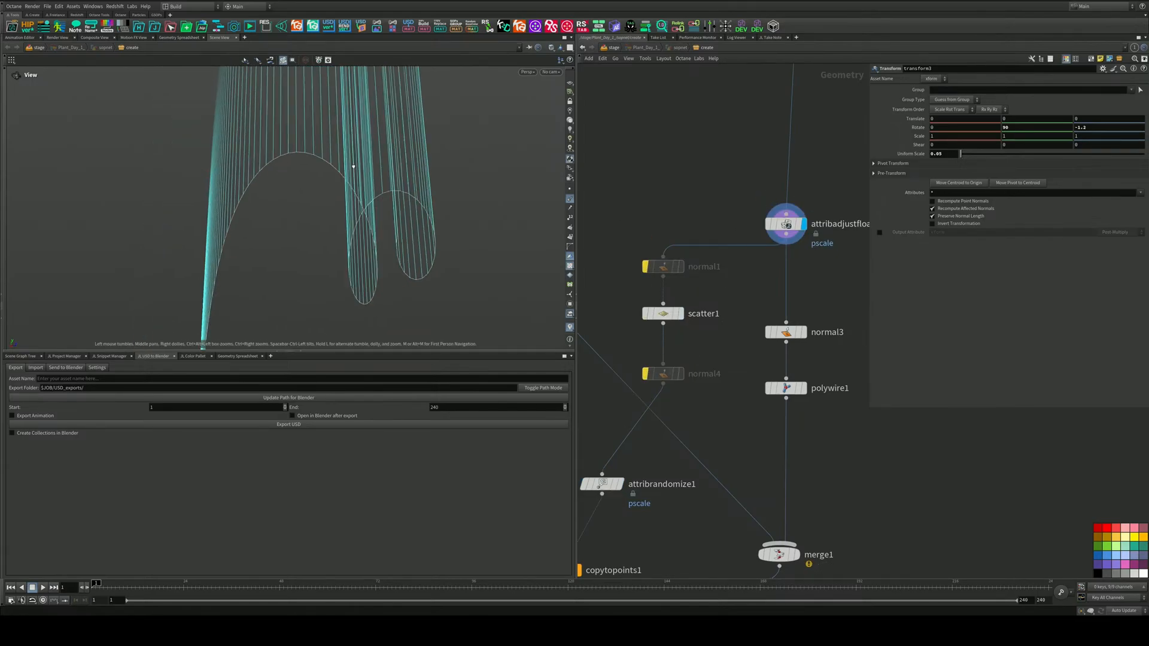
Insert a PolyFrame node between attribadjustfloat1 and the bypassed normal1, placing it just above normal1
click(773, 225)
key(Tab)
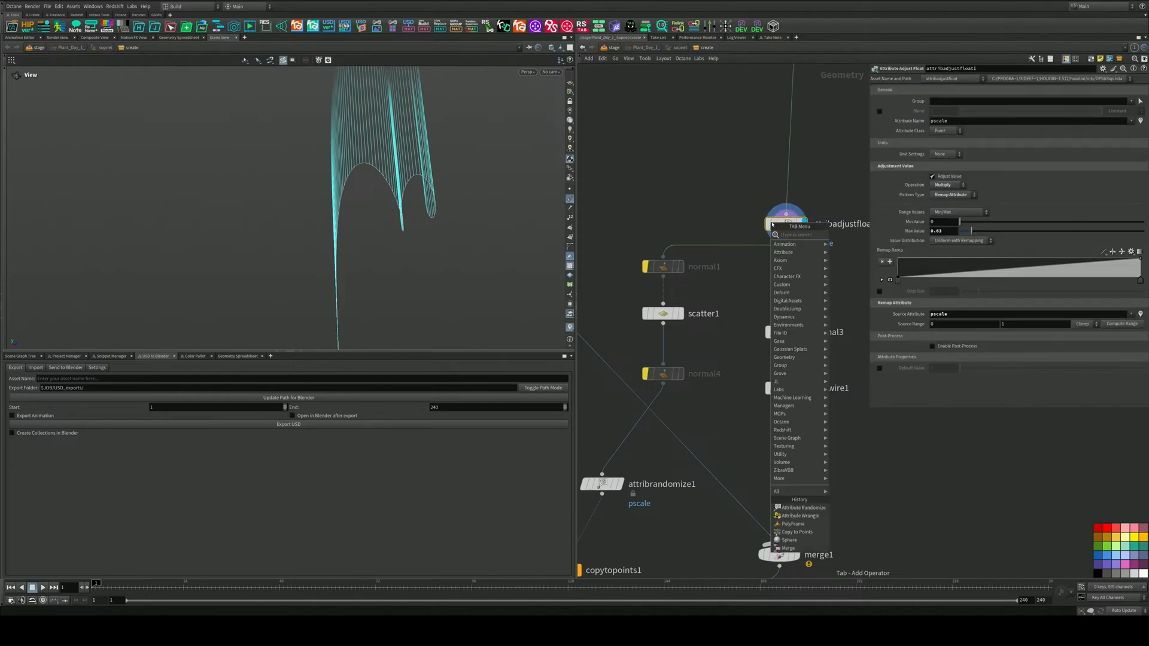
key(Escape)
key(Tab)
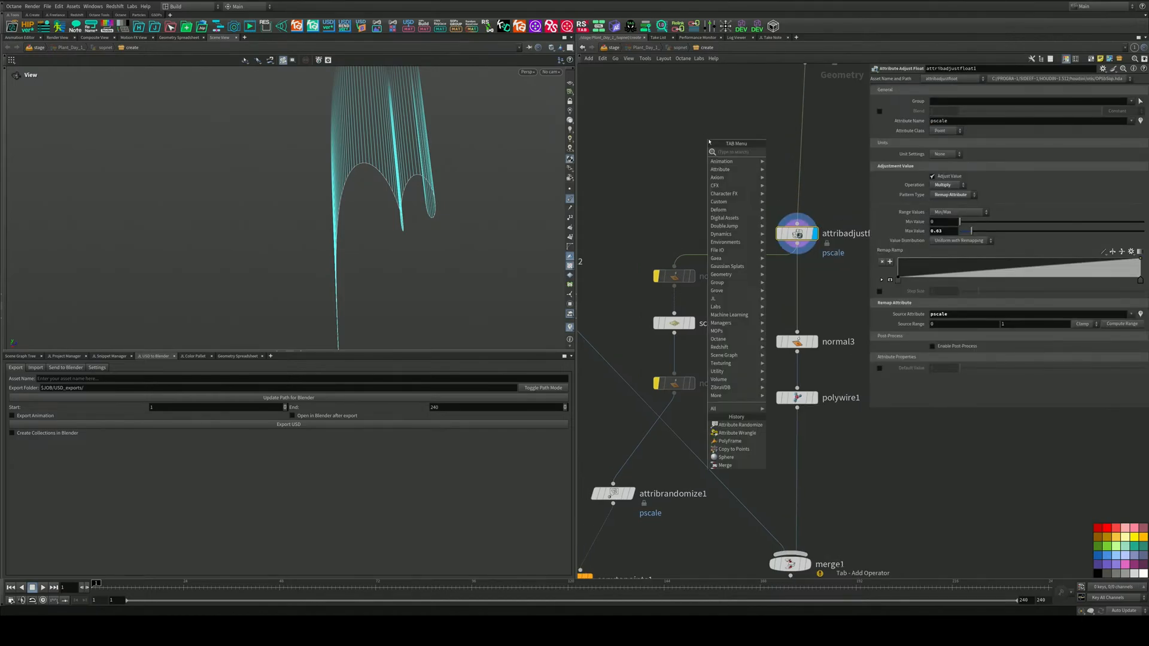
text(p)
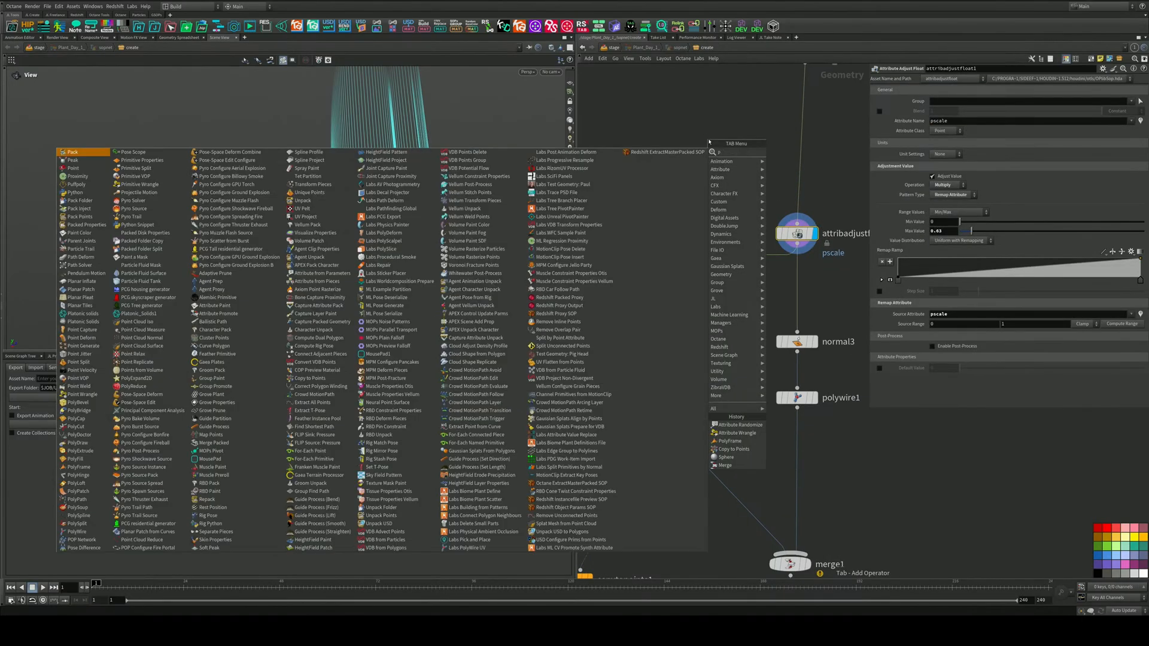
text(olyfr)
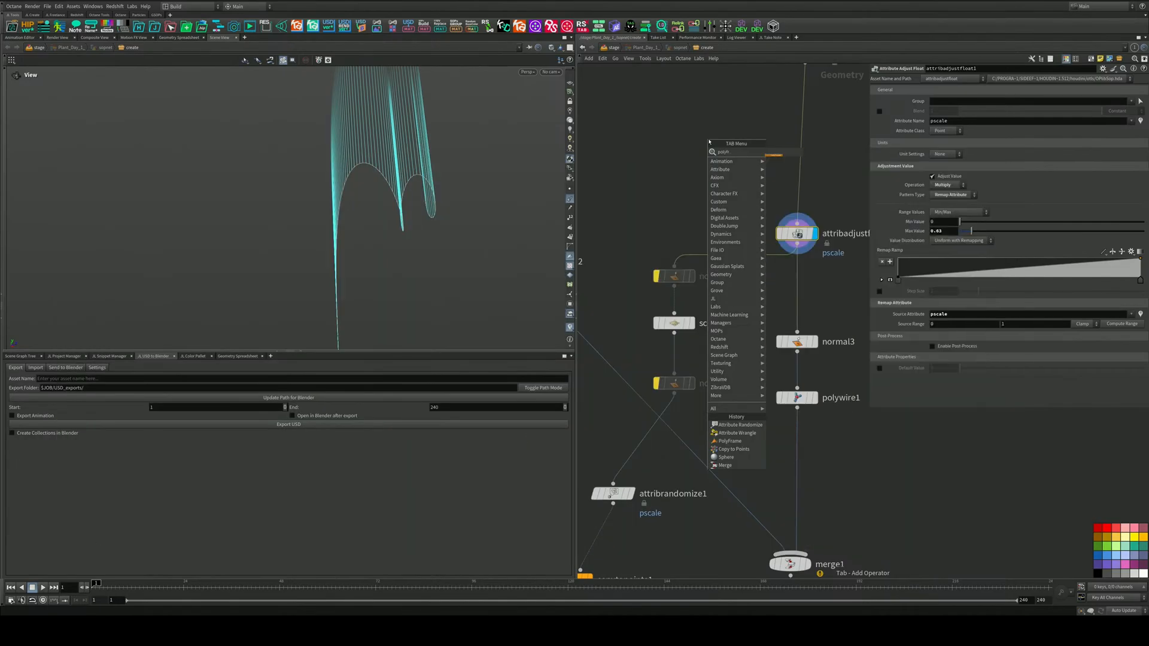
key(Return)
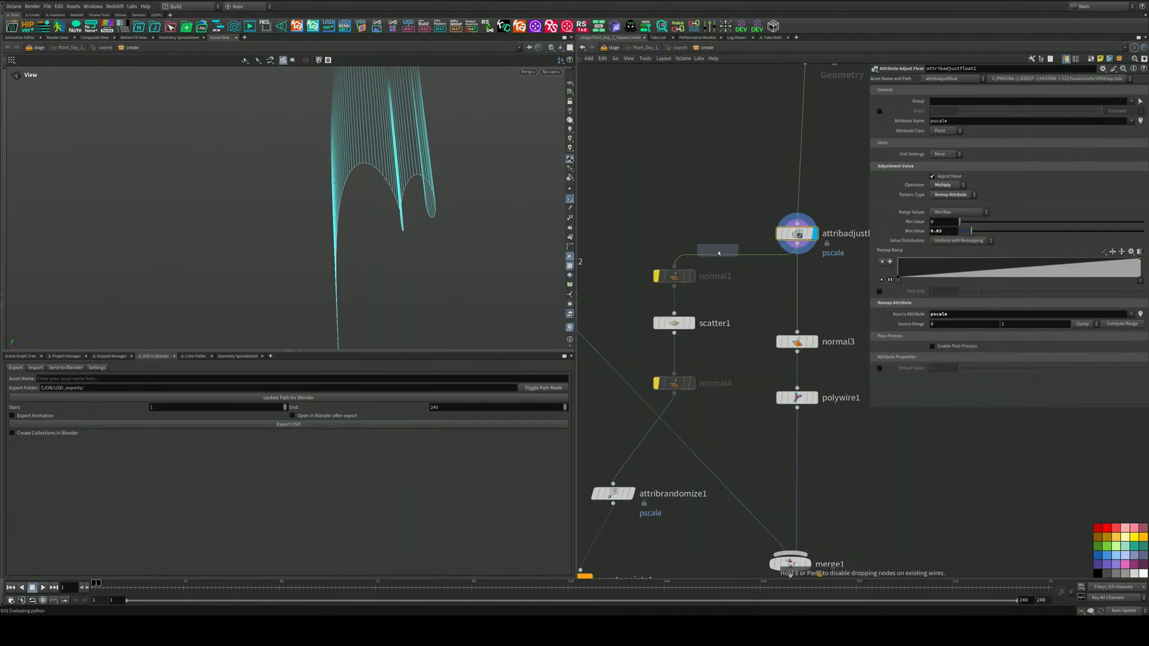
click(718, 250)
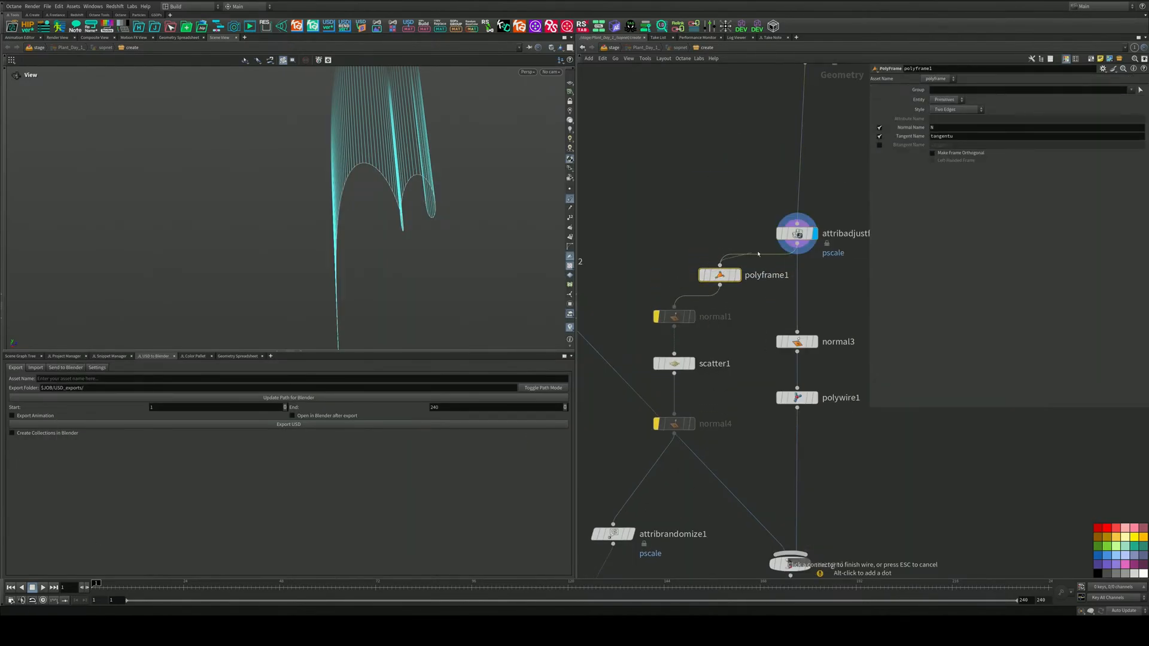
click(797, 244)
drag(720, 276, 667, 266)
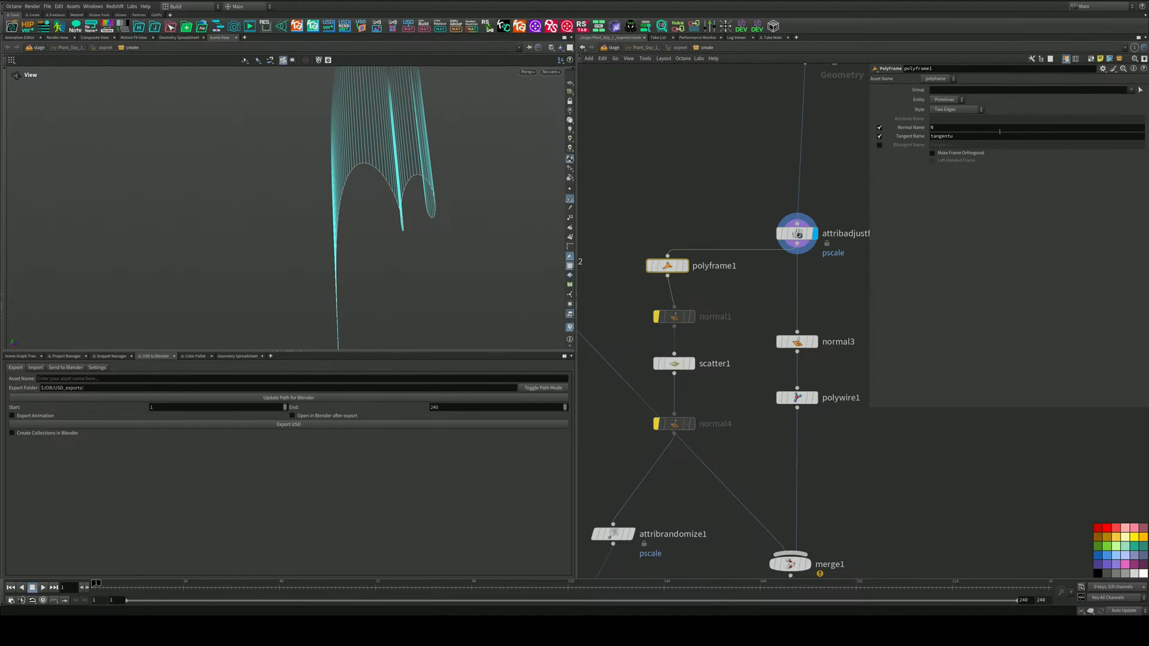
Turn off the PolyFrame's normal output, name its tangent attribute N, and display the node
click(879, 127)
click(880, 136)
click(879, 136)
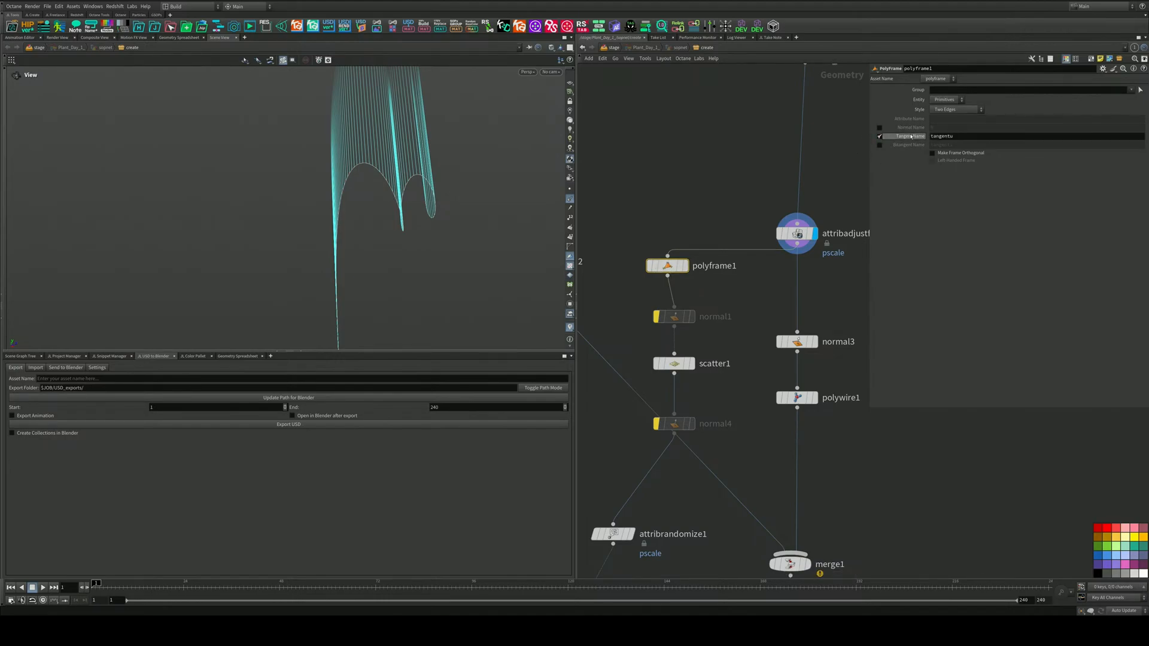
key(Return)
click(686, 266)
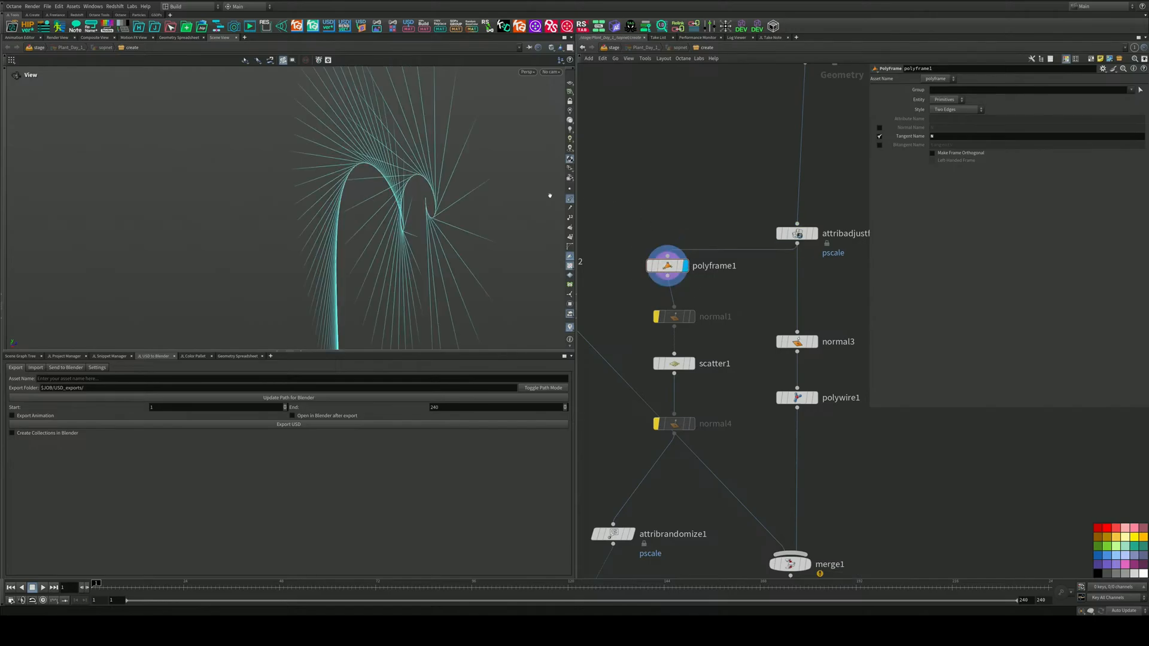
drag(515, 197, 429, 213)
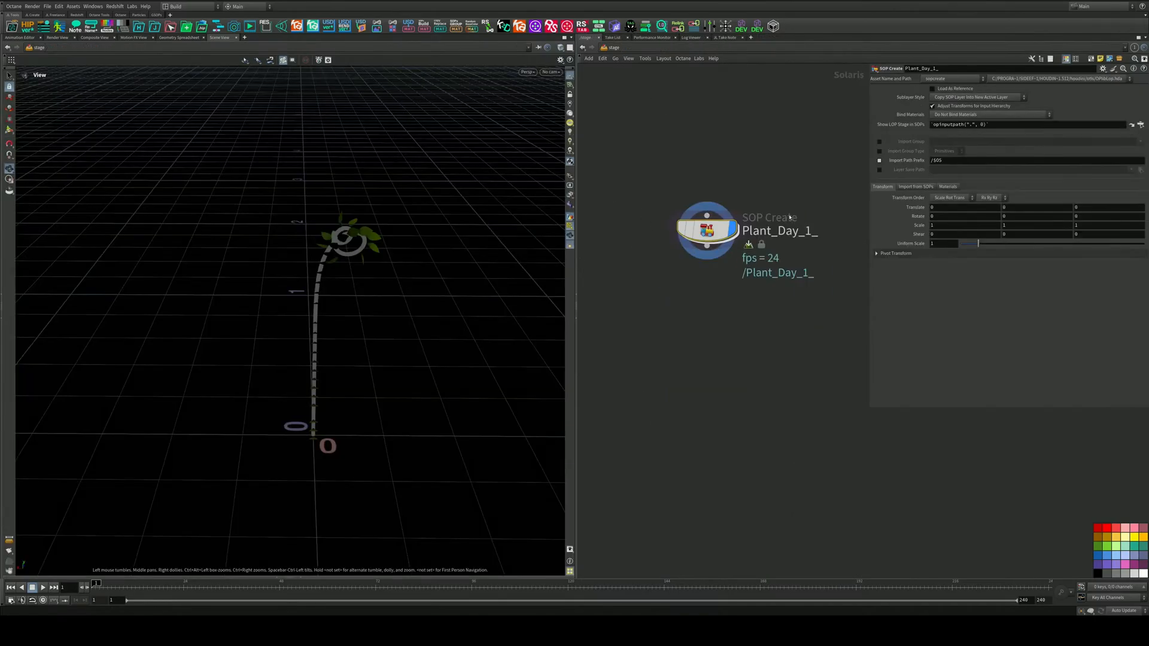
At the stage level, add a grid SOP Create node below Plant_Day_1_, wire the plant into it, and display it
middle_drag(718, 255, 694, 212)
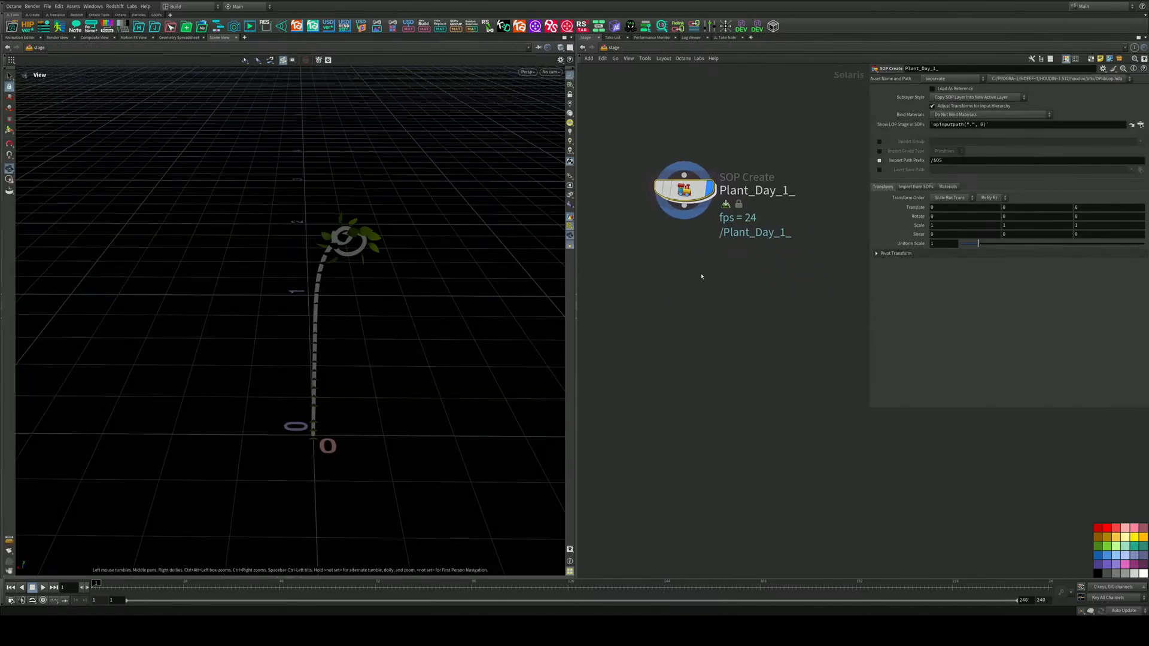
middle_drag(699, 272, 682, 230)
key(Tab)
text(grid)
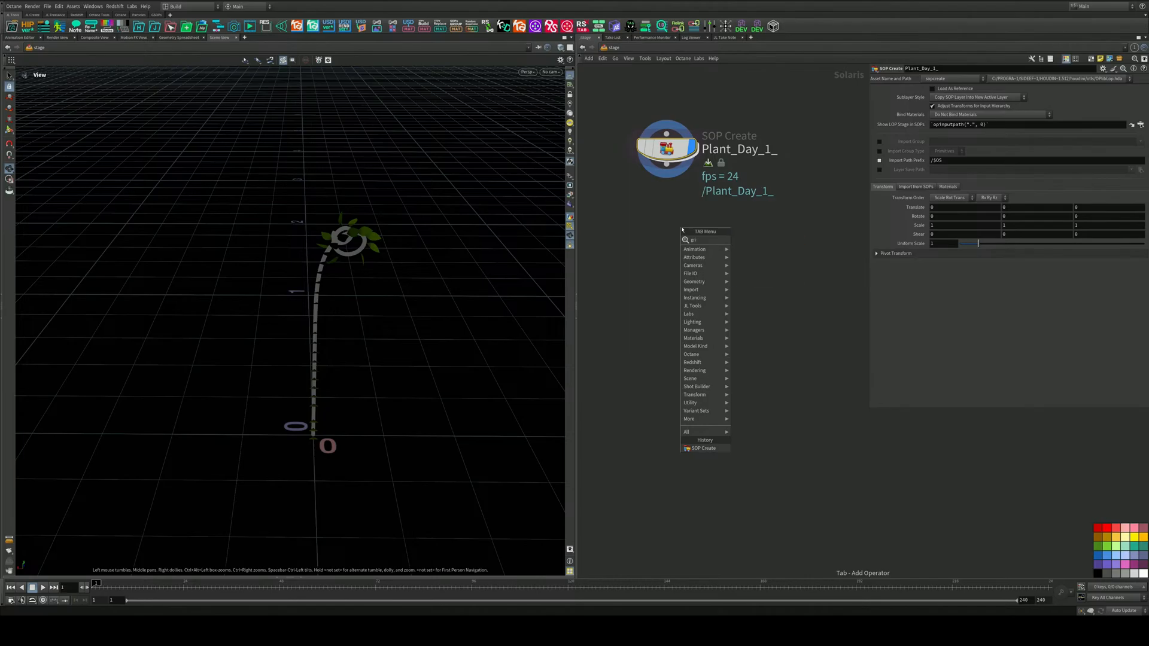
key(Return)
click(682, 230)
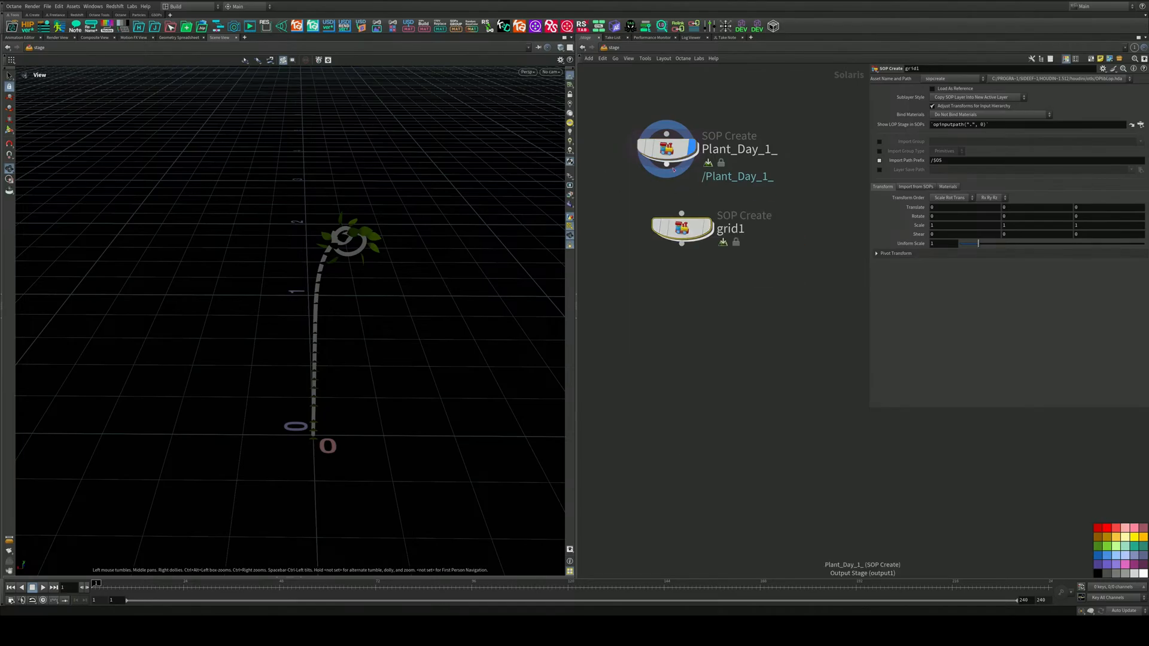
drag(699, 233, 684, 342)
click(695, 337)
middle_drag(758, 269, 758, 212)
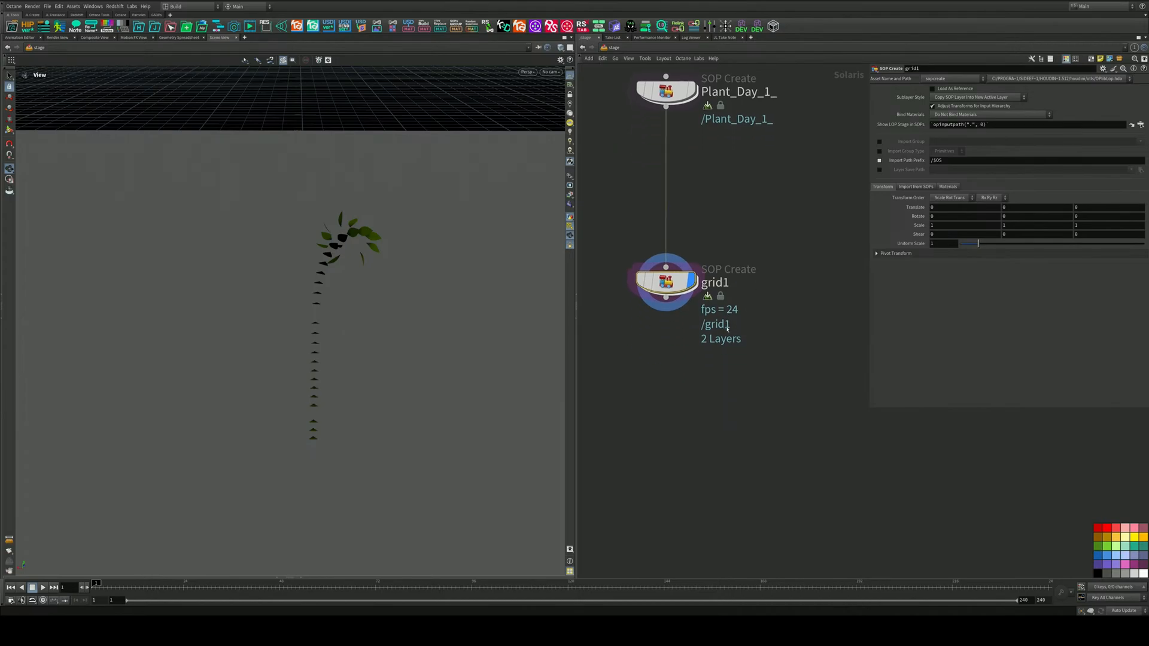
Add an area light node below grid1, wire grid1 into it, and display it
key(Tab)
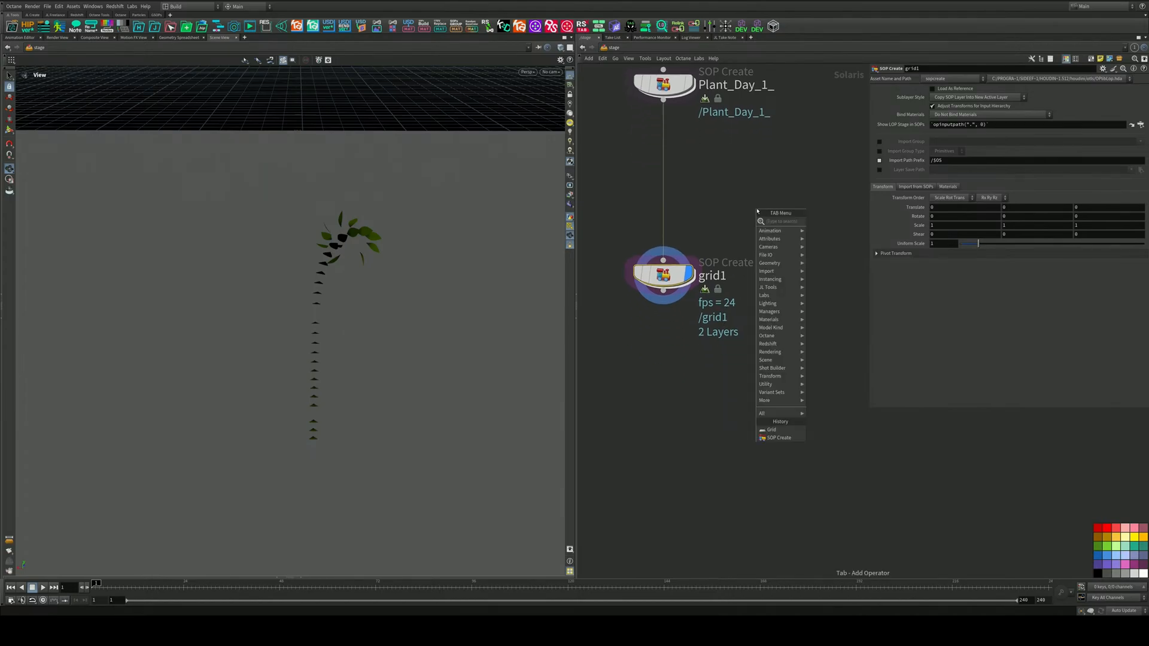
text(dome)
key(Return)
click(740, 205)
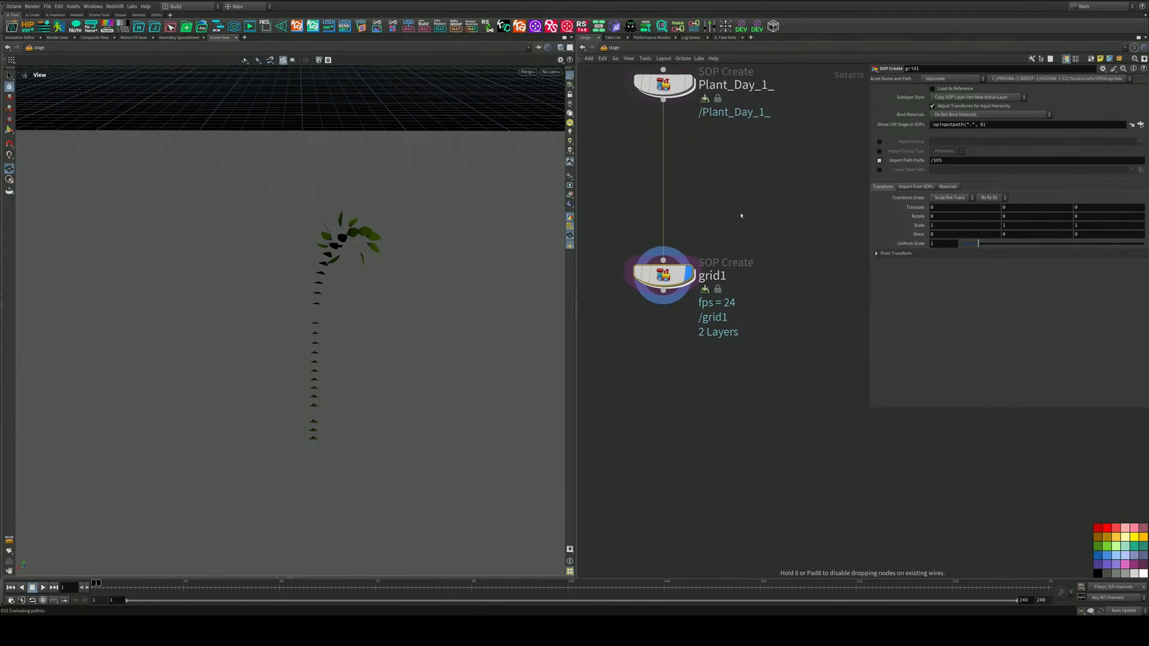
drag(741, 207, 675, 388)
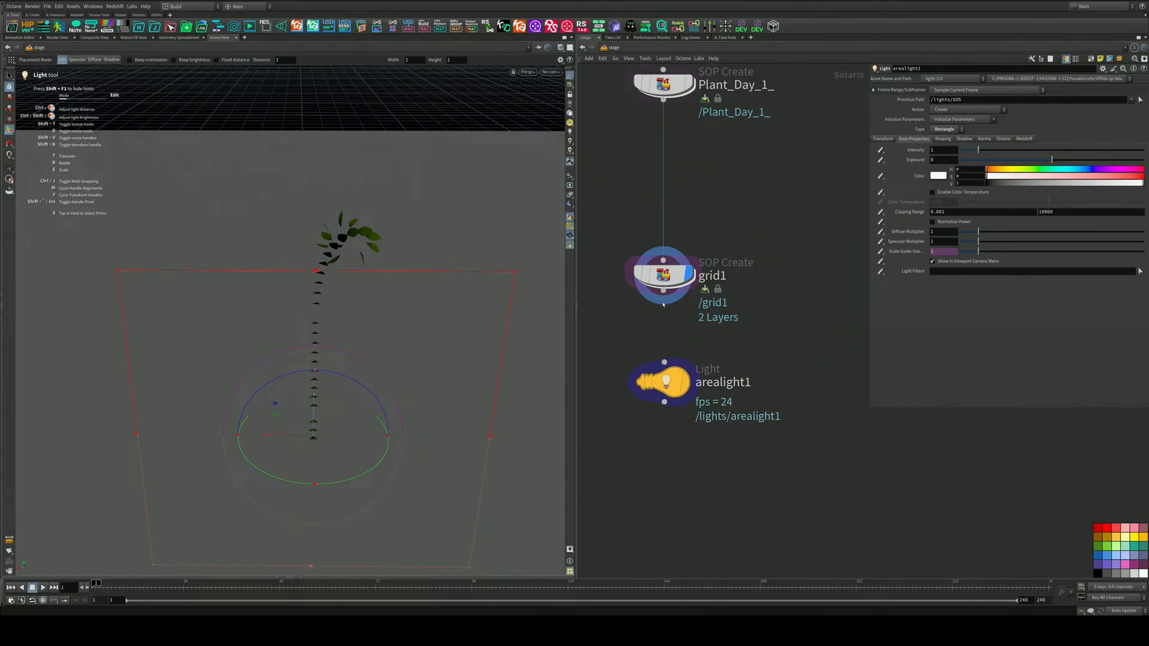
middle_drag(695, 315, 686, 227)
drag(657, 205, 656, 273)
click(686, 259)
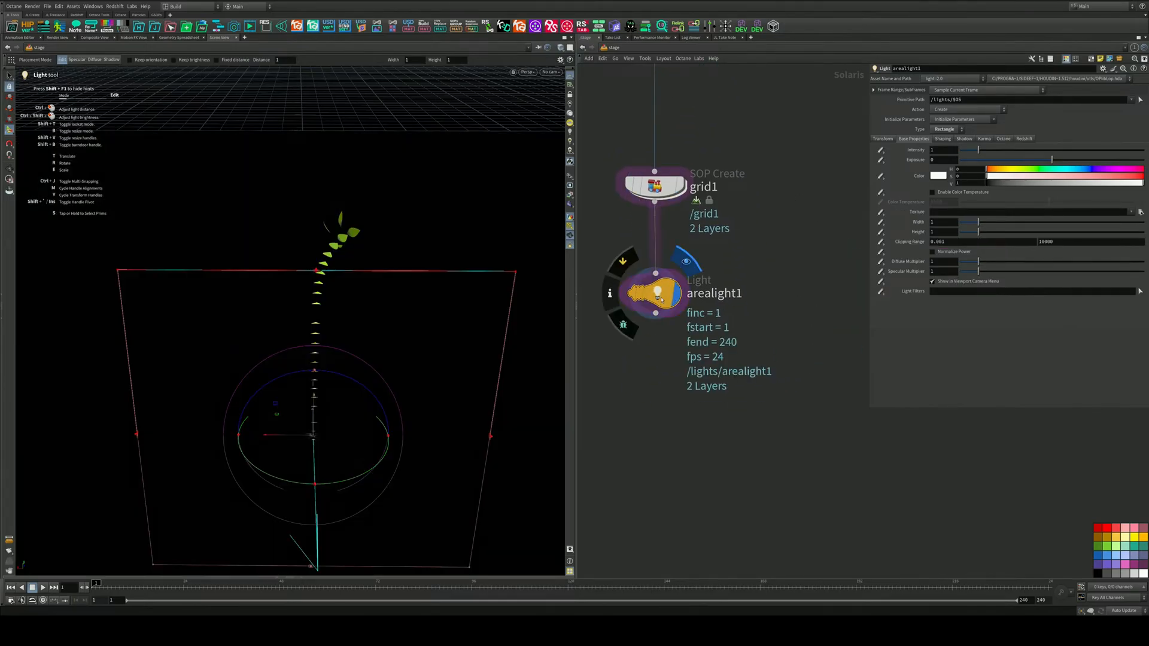
Preview the lit plant with the Karma CPU renderer and examine its curled tip and leaves from several sides
alt+drag(446, 323, 458, 217)
alt+drag(415, 275, 146, 315)
alt+right_drag(257, 302, 455, 261)
drag(455, 261, 307, 262)
key(Return)
click(527, 72)
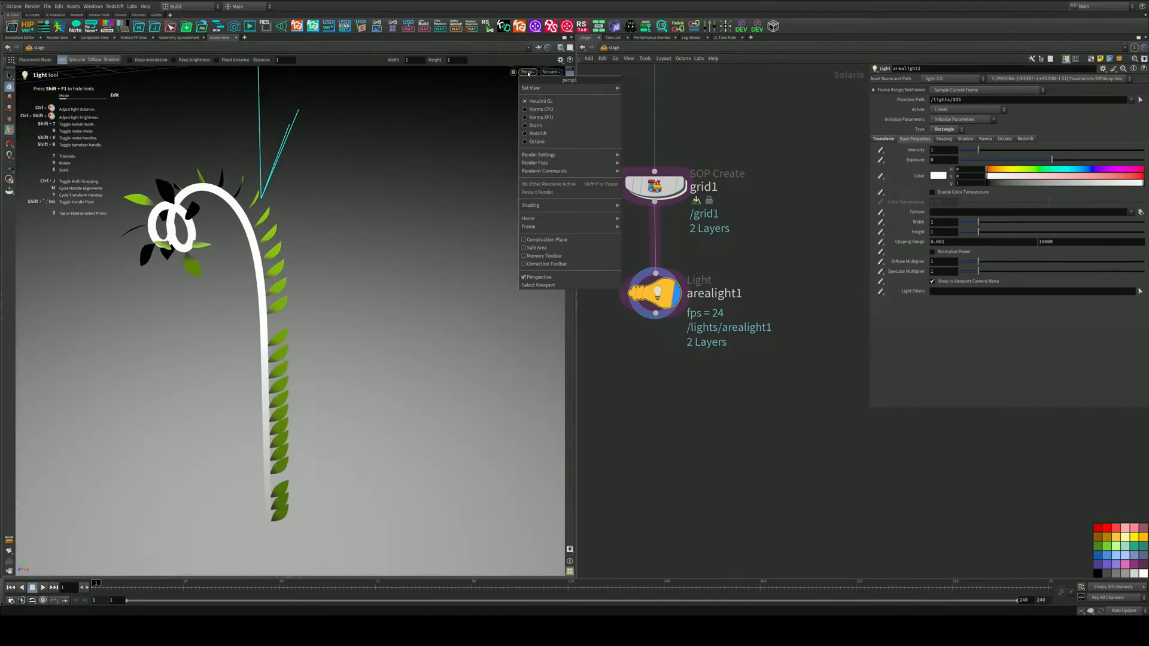
click(537, 111)
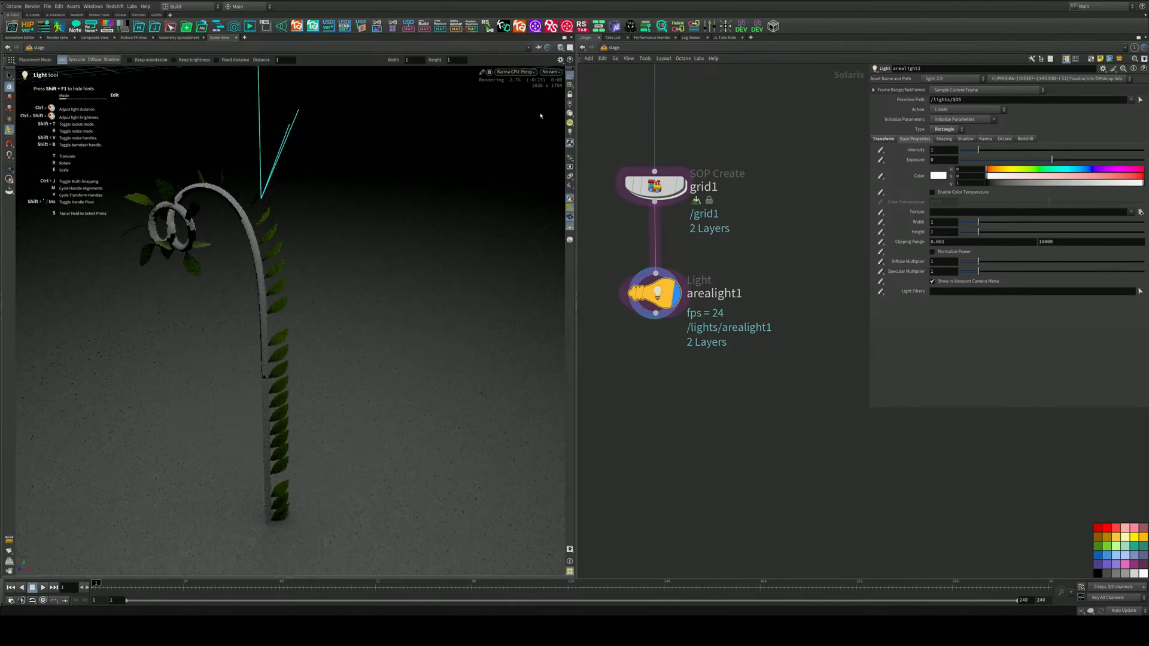
alt+drag(298, 234, 164, 264)
alt+middle_drag(383, 258, 388, 217)
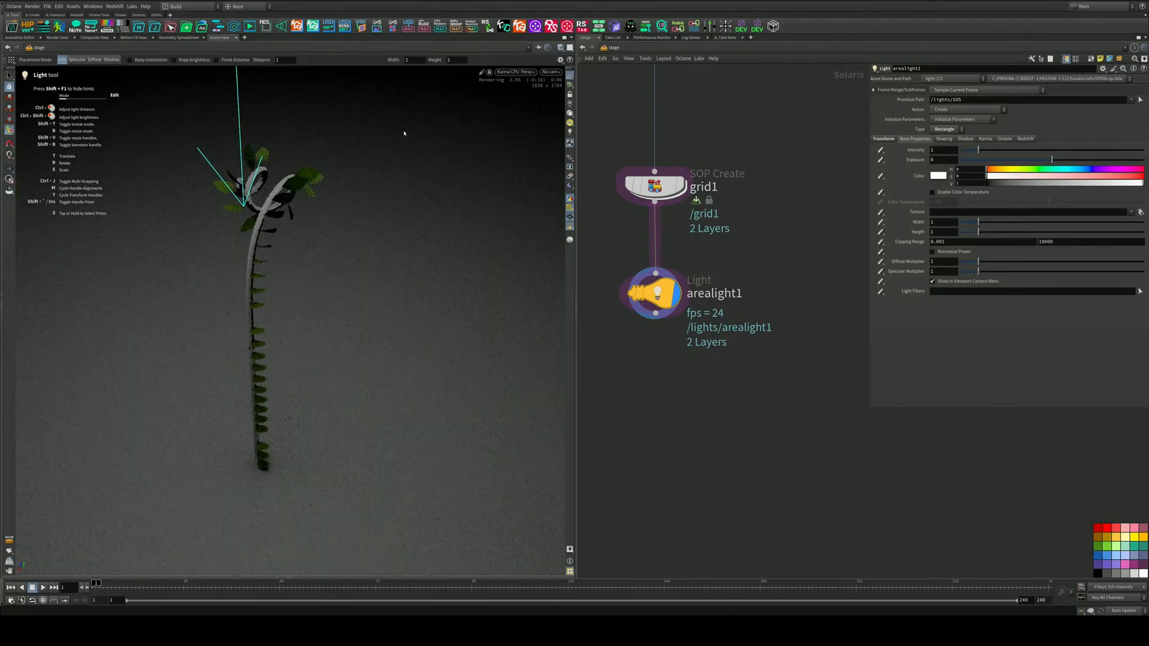
Return the viewport renderer to Houdini GL and view the plant from its leaf side
click(527, 72)
click(521, 102)
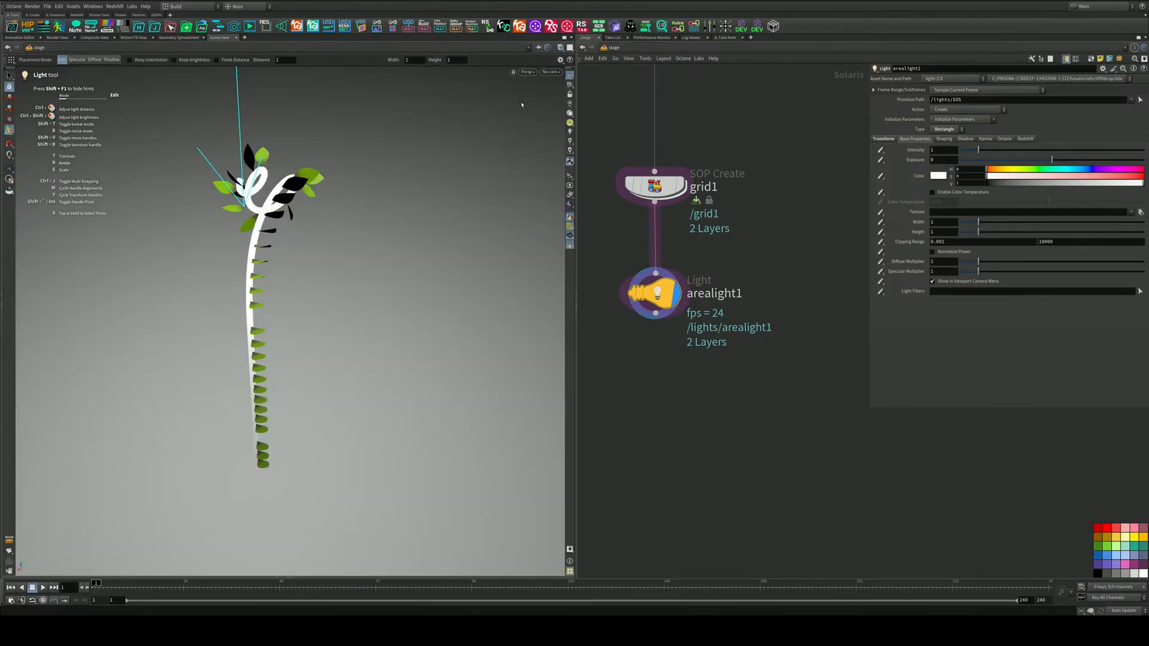
key(Escape)
alt+drag(299, 281, 249, 210)
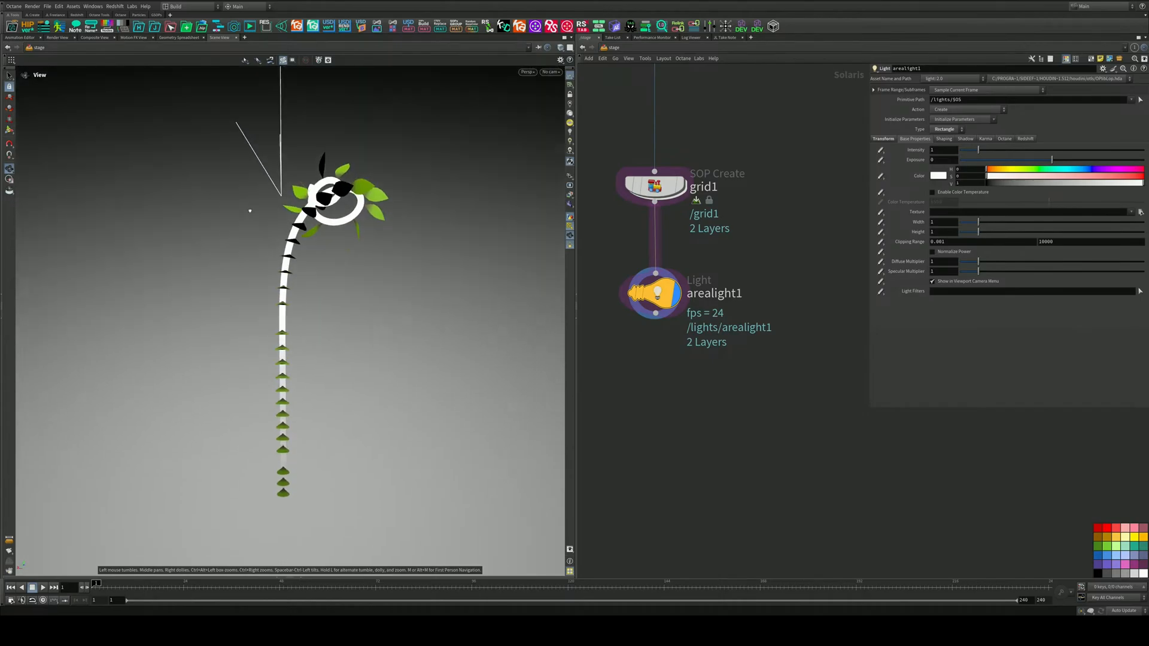
key(h)
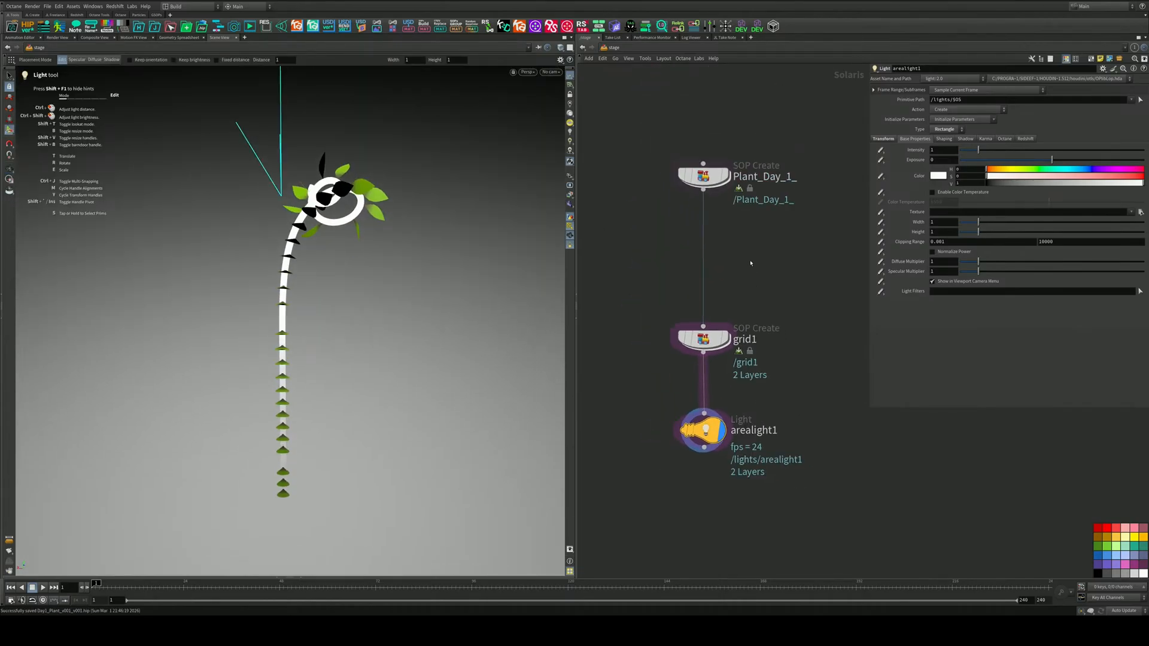
Open the geometry network inside Plant_Day_1_, shrink the parameter pane, and make room beside merge2
double_click(713, 181)
middle_drag(726, 226, 702, 267)
scroll(711, 252, up, 2)
drag(869, 407, 1104, 320)
middle_drag(993, 238, 911, 473)
scroll(855, 217, up, 2)
scroll(855, 222, down, 5)
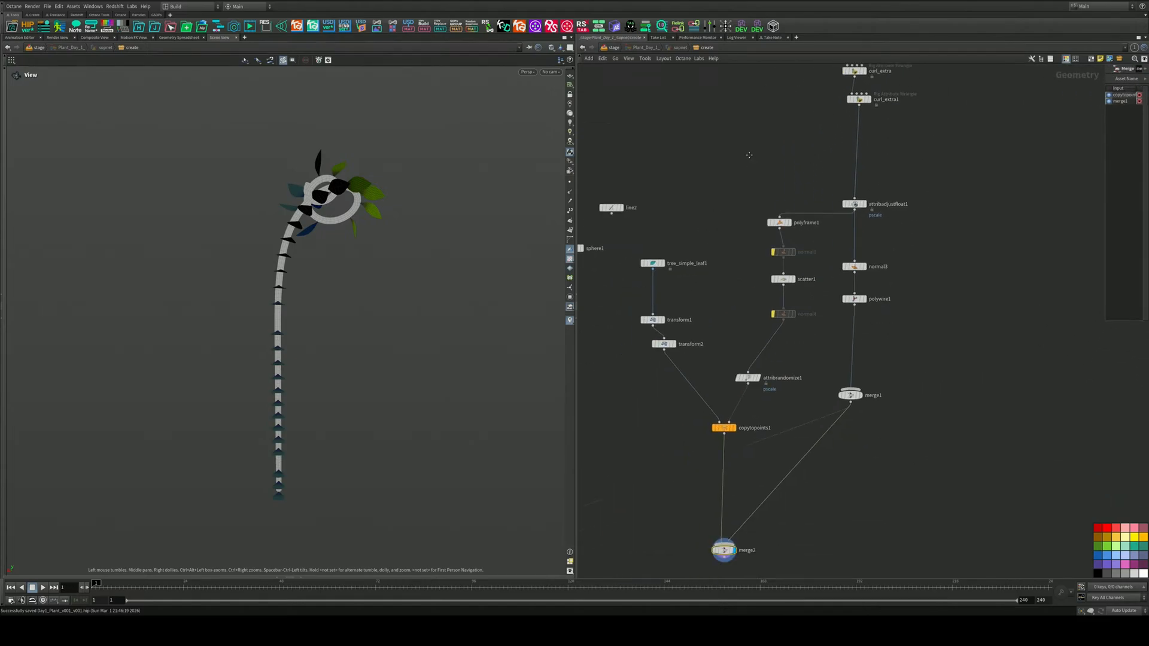
scroll(701, 239, up, 3)
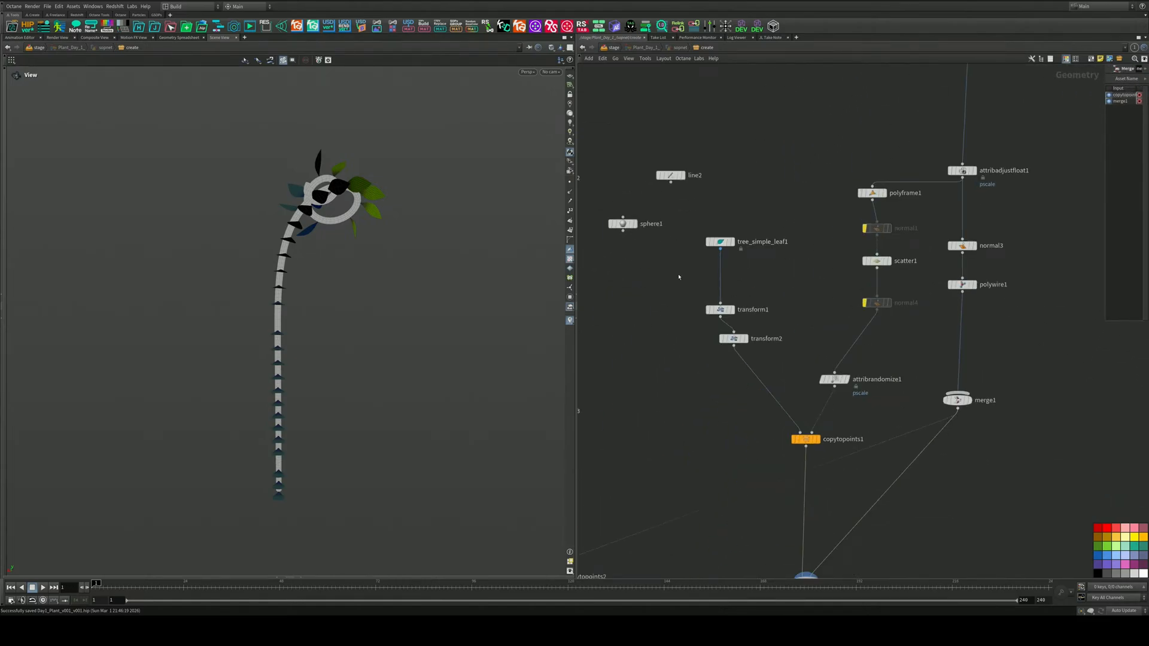
drag(709, 271, 710, 272)
middle_drag(946, 571, 920, 355)
key(Tab)
text(j)
key(BackSpace)
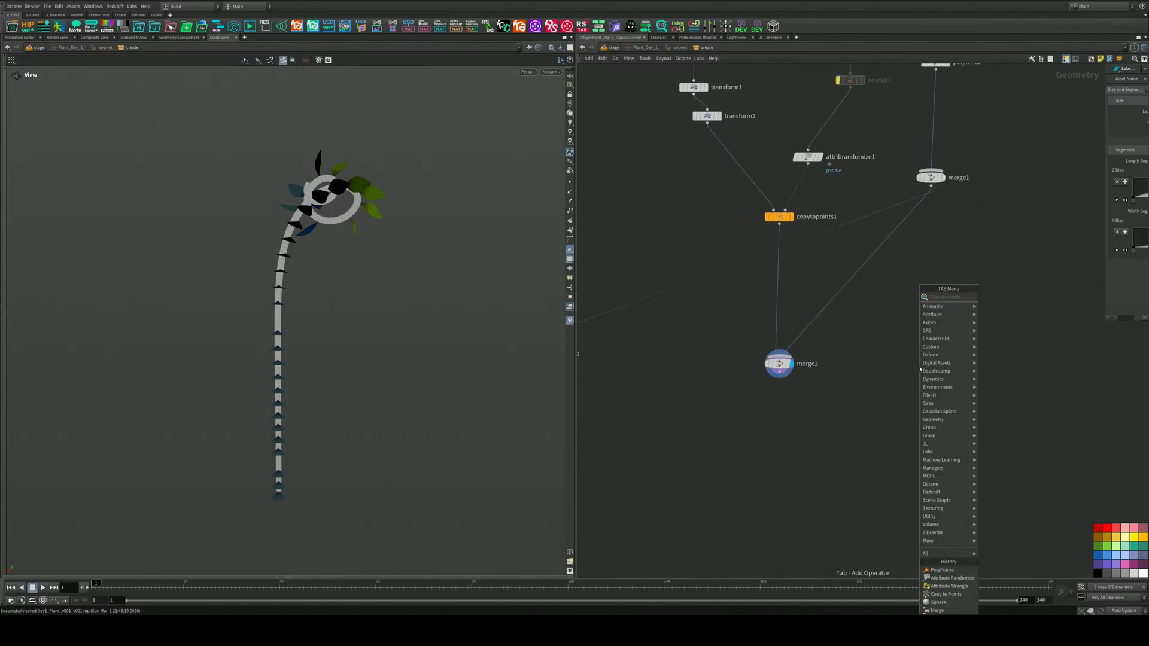
text(hai)
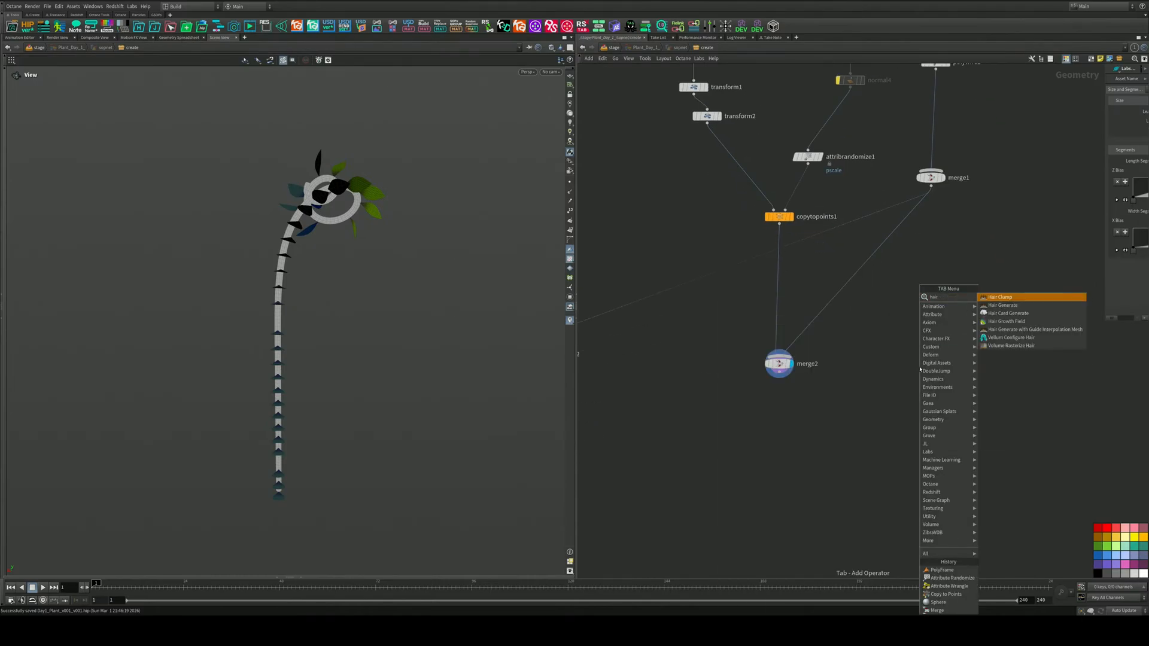
text(r)
key(Return)
click(920, 370)
Add a Hair Generate node in the empty area beside merge2
key(Tab)
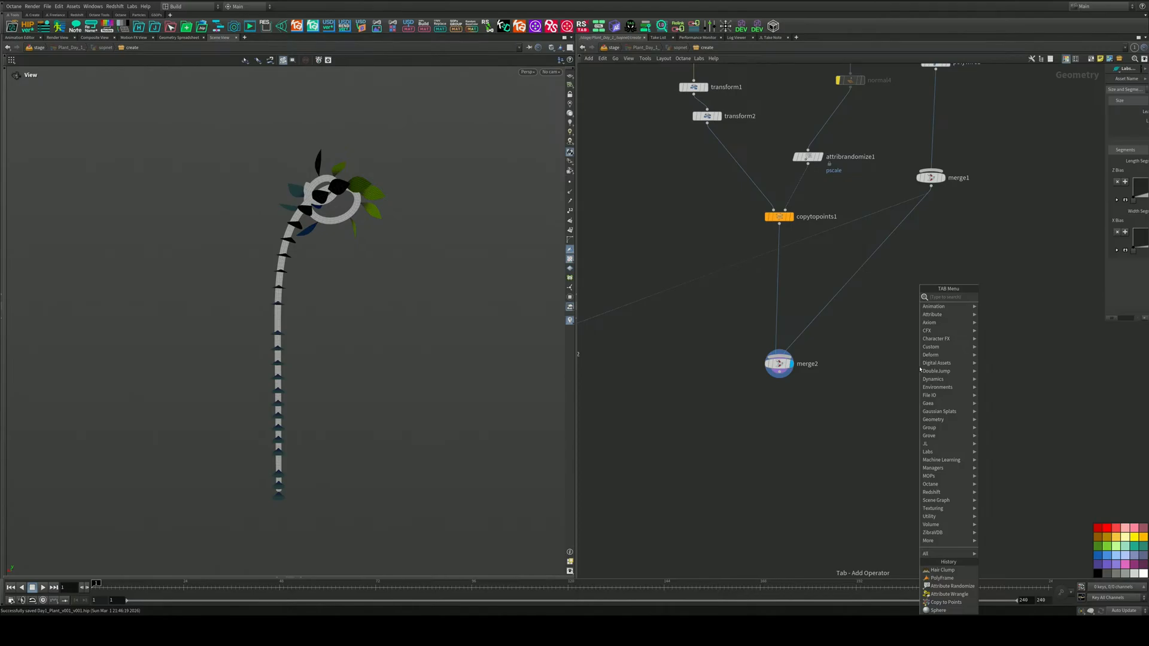
text(har)
key(BackSpace)
key(BackSpace)
key(BackSpace)
text(Har)
key(BackSpace)
key(BackSpace)
key(BackSpace)
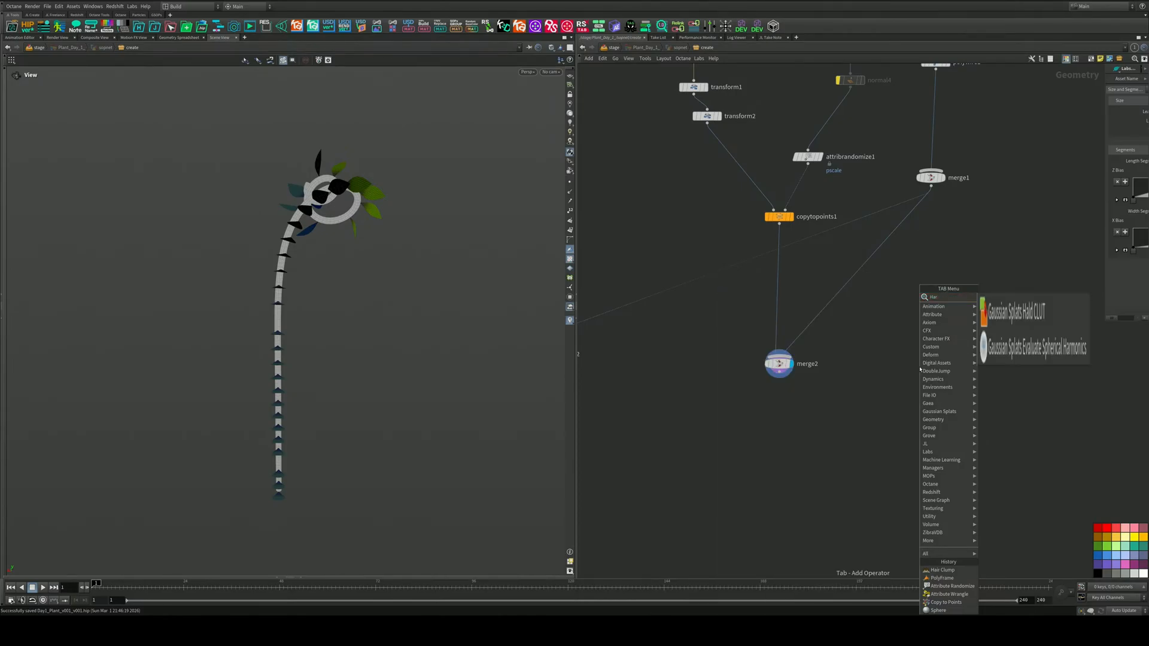
text(hai)
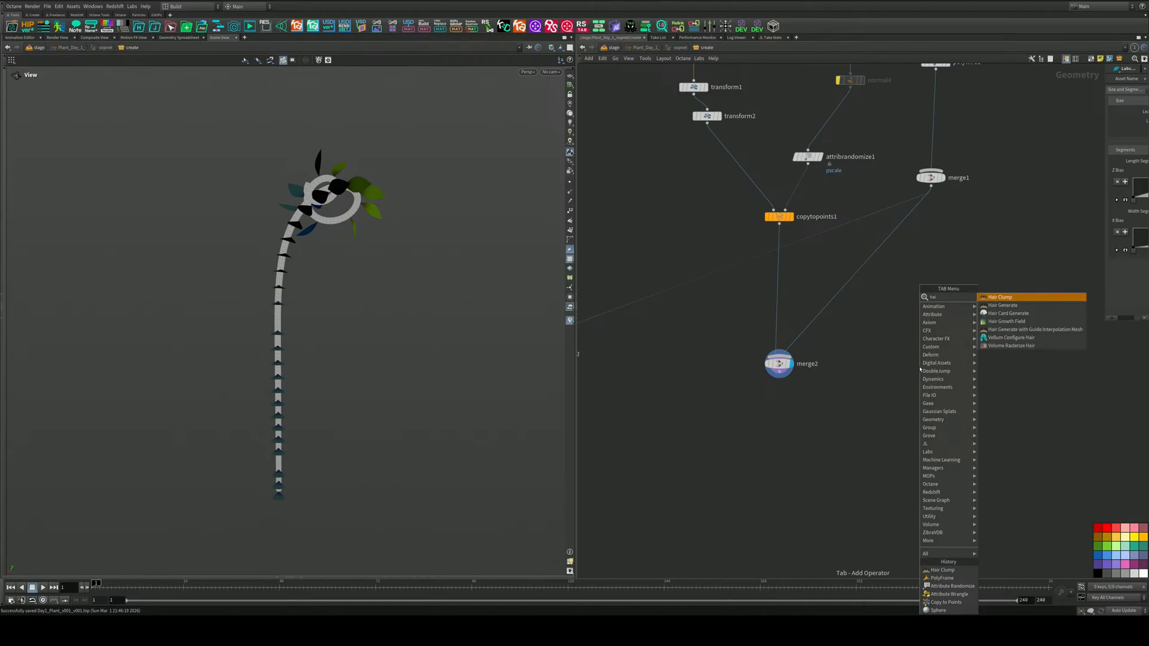
key(Return)
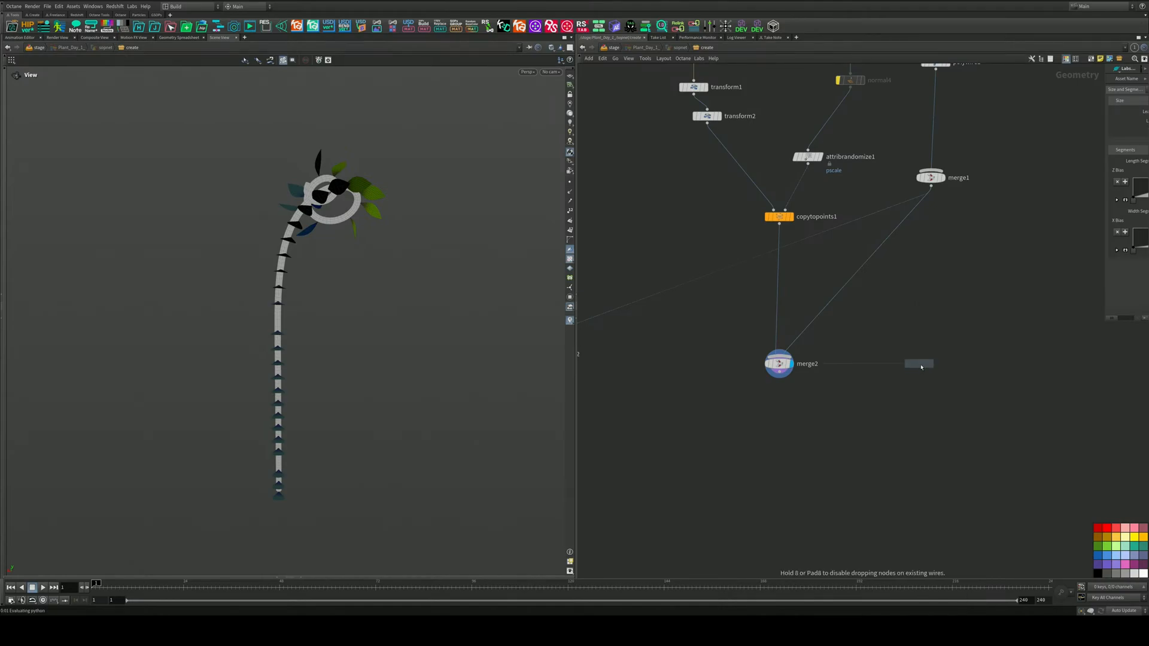
click(922, 367)
key(ctrl+s)
Wire merge1 into the first input of hairgen1, display hairgen1, and enlarge the parameter pane
click(900, 217)
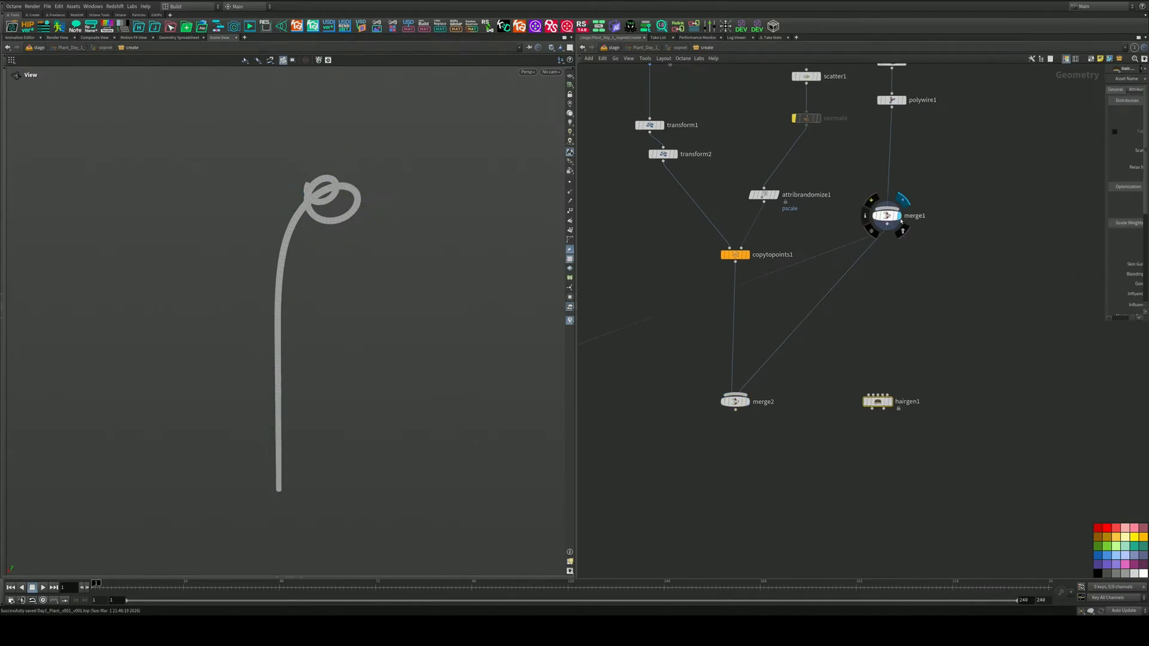
scroll(875, 392, up, 3)
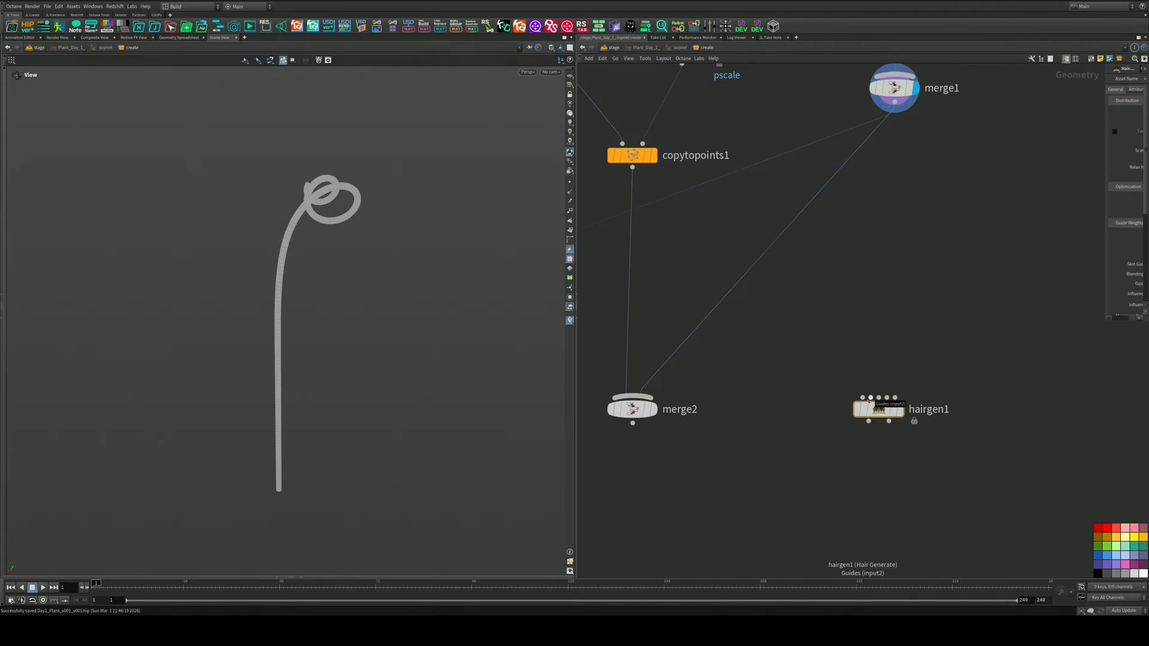
drag(871, 399, 868, 210)
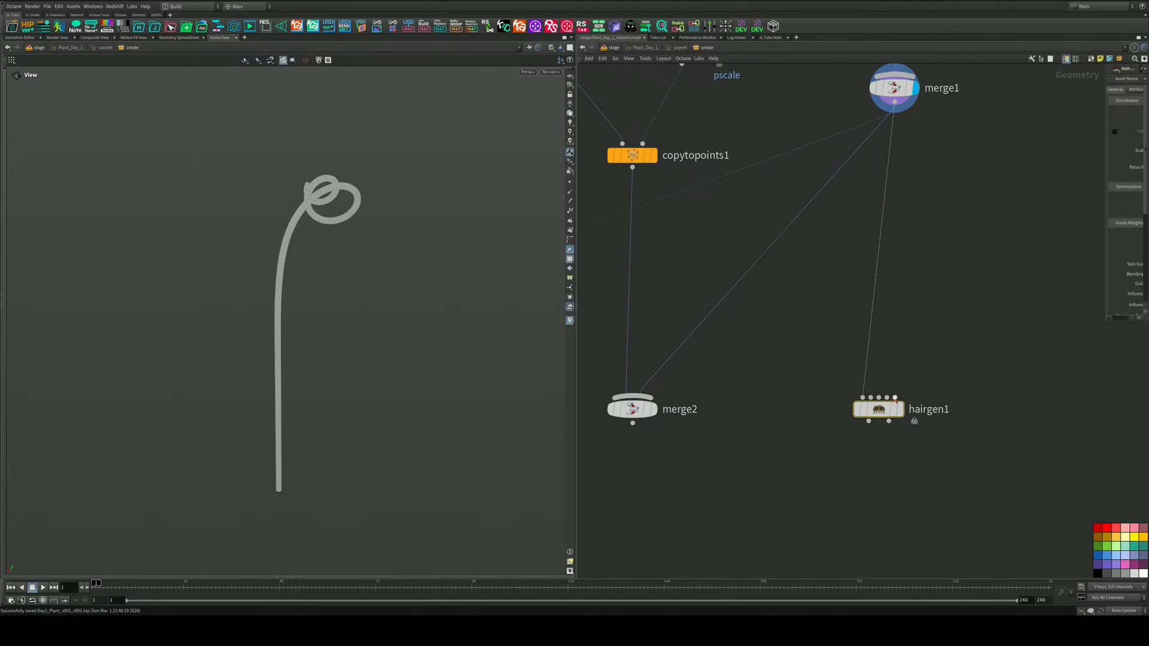
click(900, 410)
scroll(899, 418, down, 6)
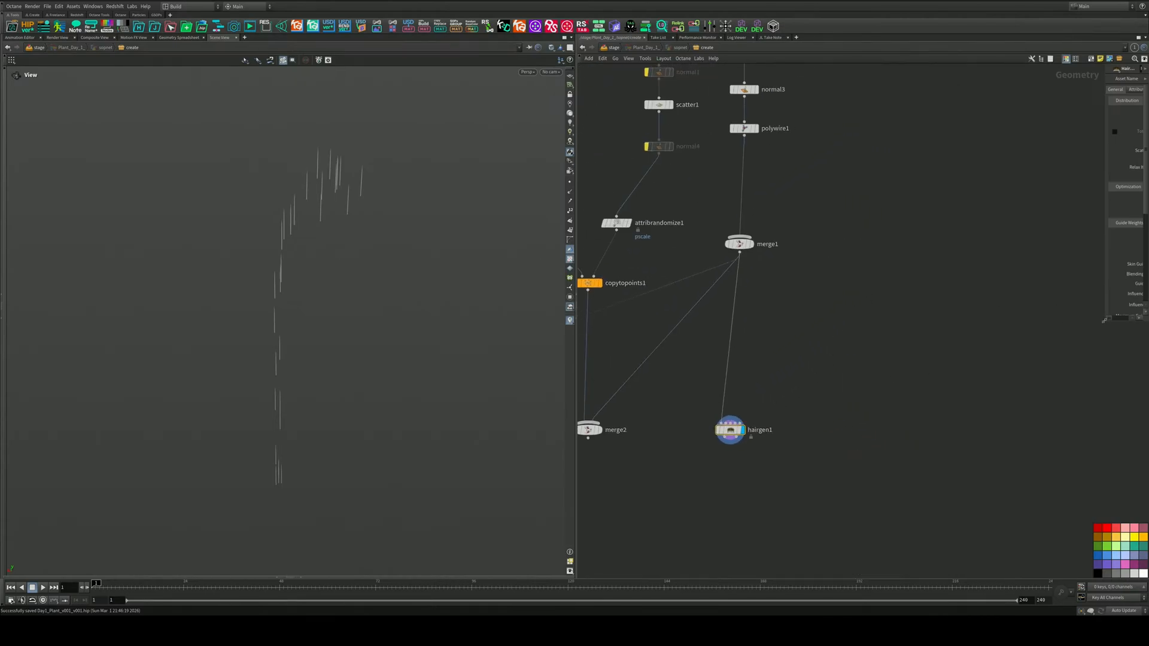
drag(1104, 321, 845, 369)
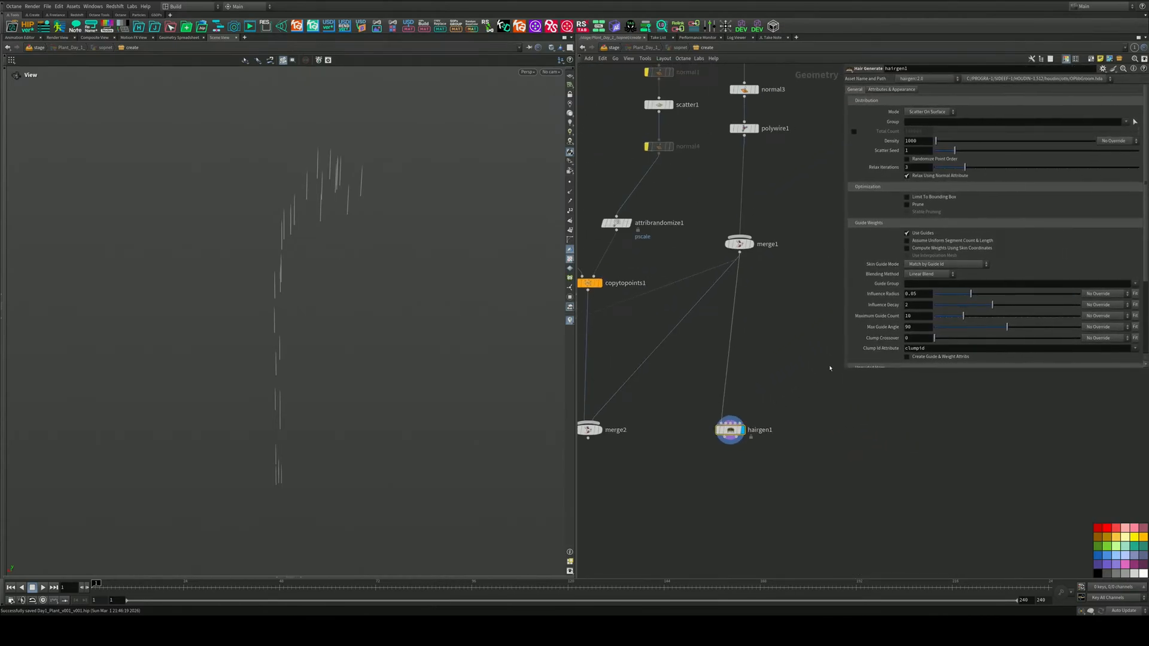
Insert a Normal node between merge1 and hairgen1, keeping its normals on vertices
scroll(790, 293, up, 5)
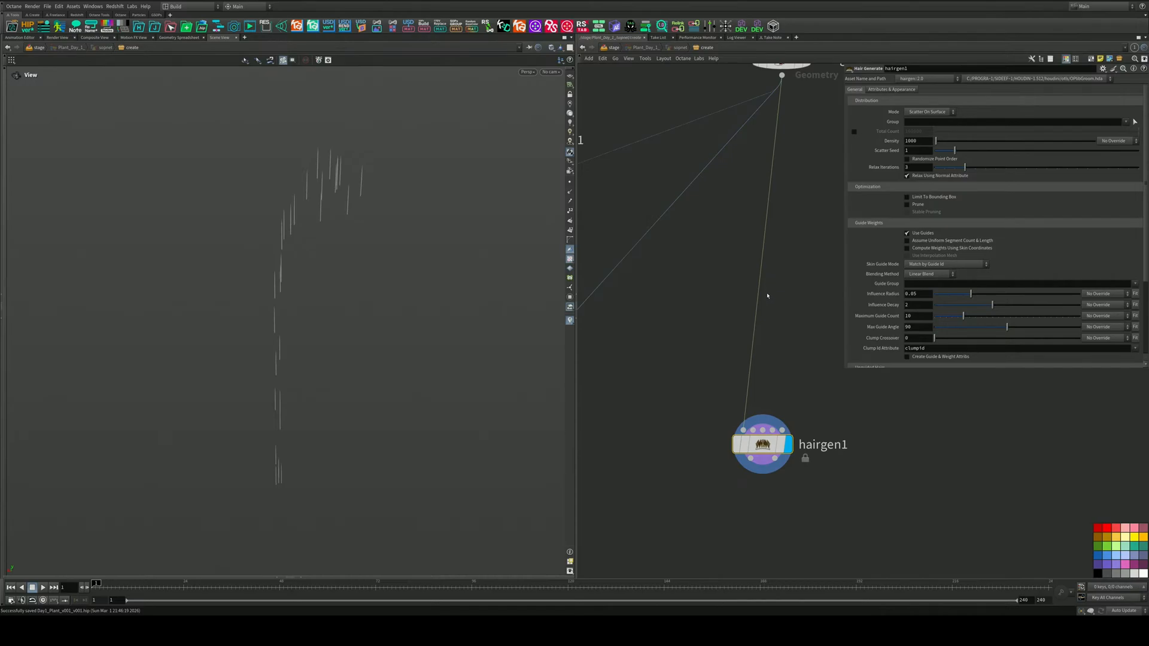
middle_drag(778, 212, 739, 321)
key(Tab)
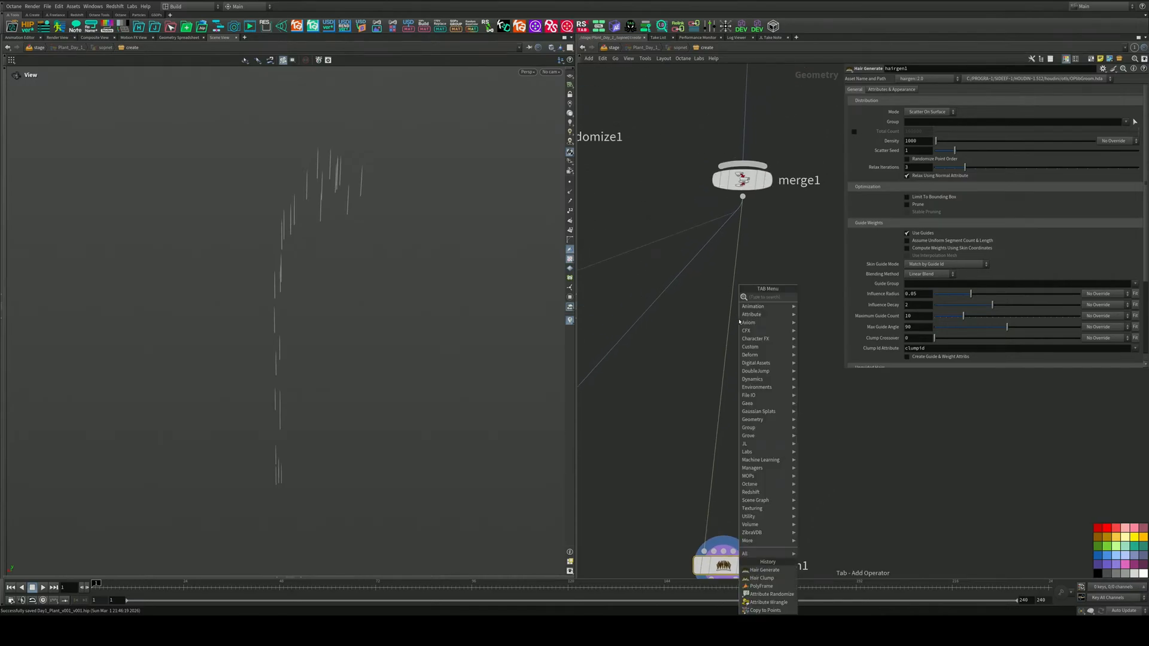
text(nom)
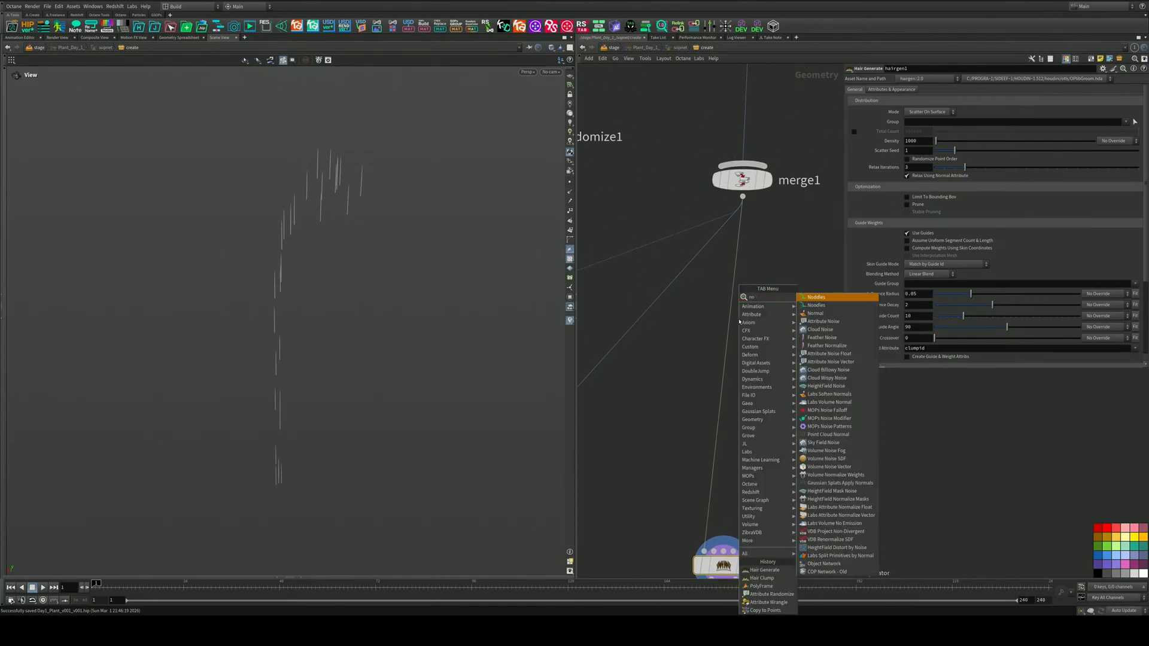
key(Return)
click(739, 321)
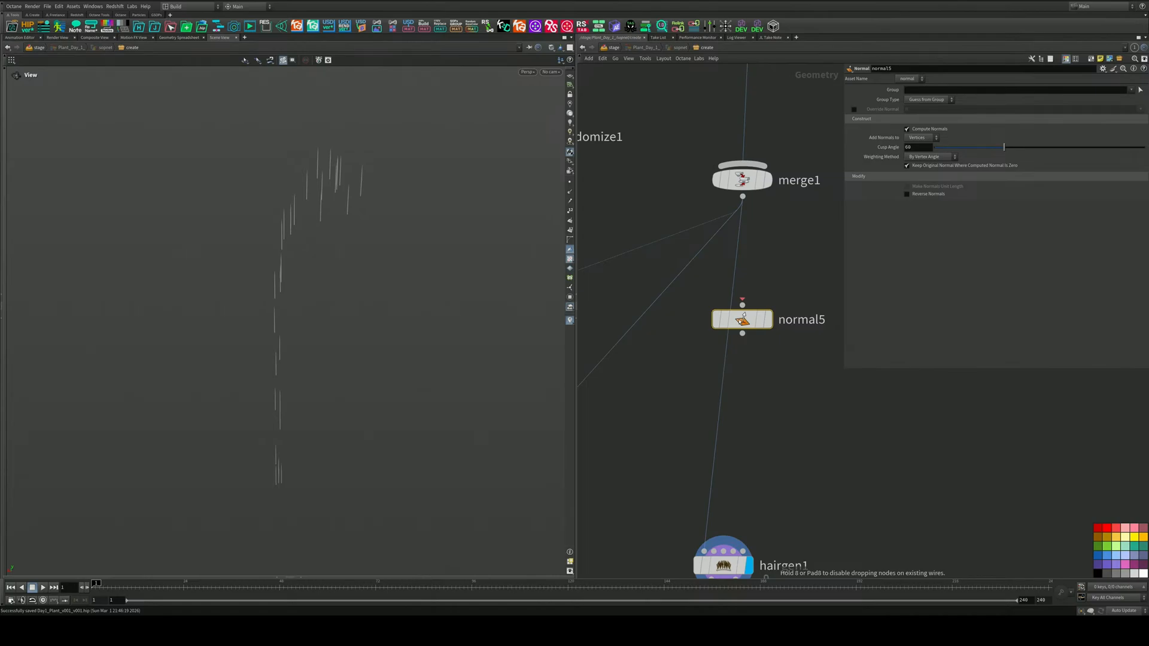
drag(740, 323, 713, 361)
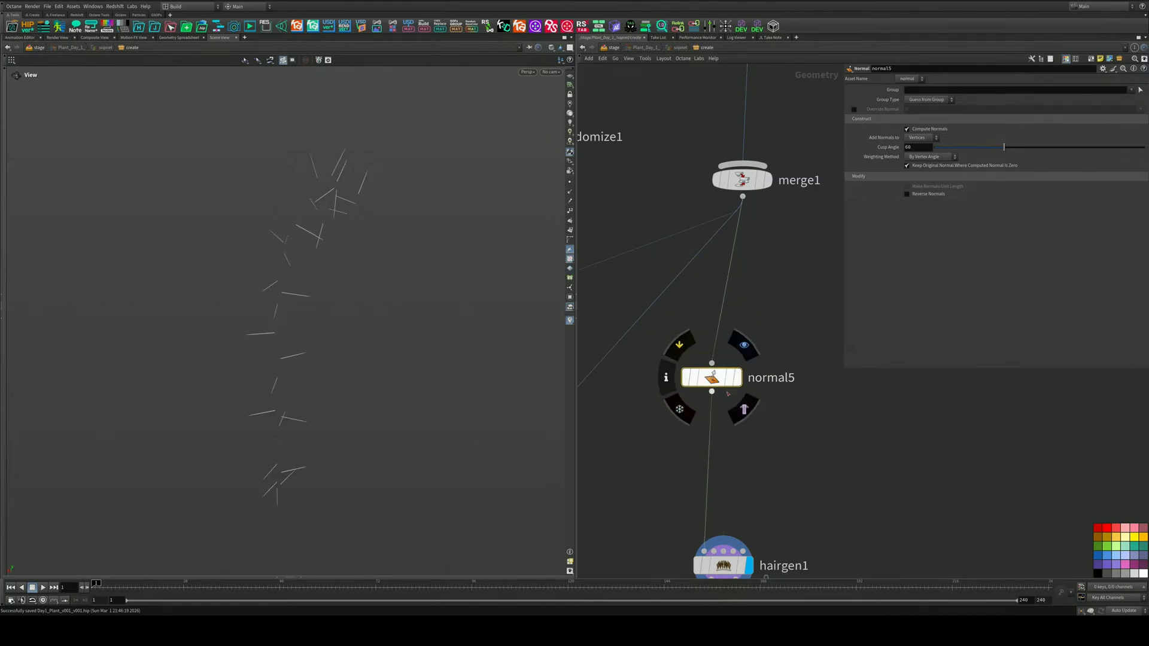
middle_drag(714, 359, 718, 233)
Set hairgen1's density to 100000 and its scatter seed to 0
click(729, 414)
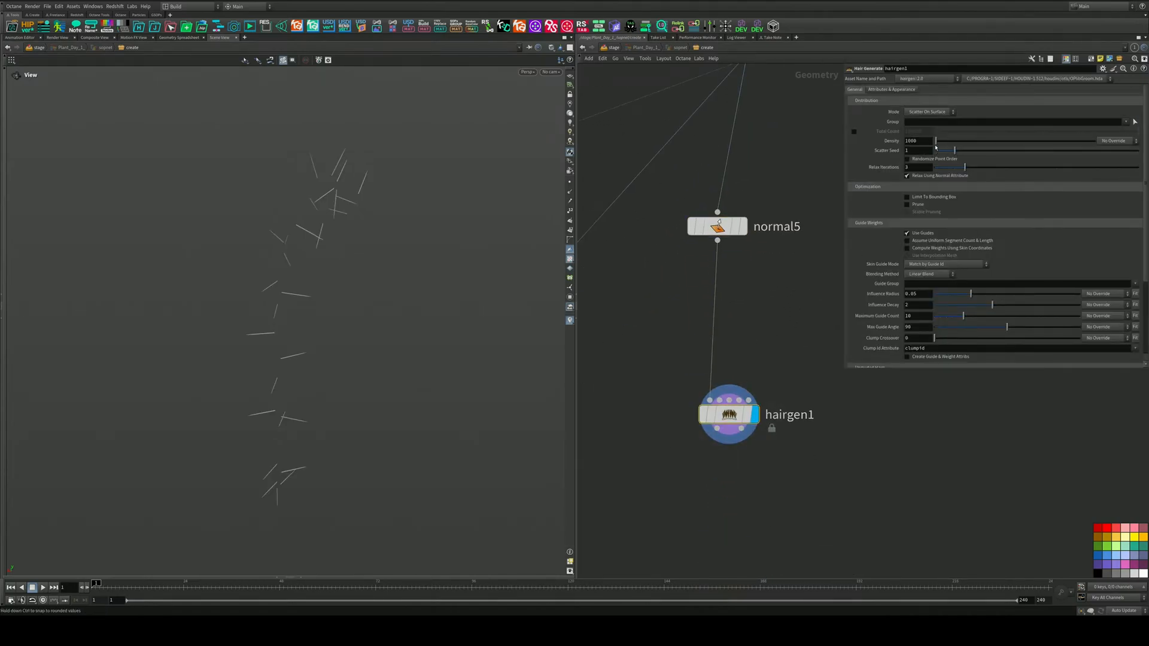
mouse_move(936, 146)
mouse_down()
mouse_move(998, 133)
mouse_move(933, 154)
mouse_up()
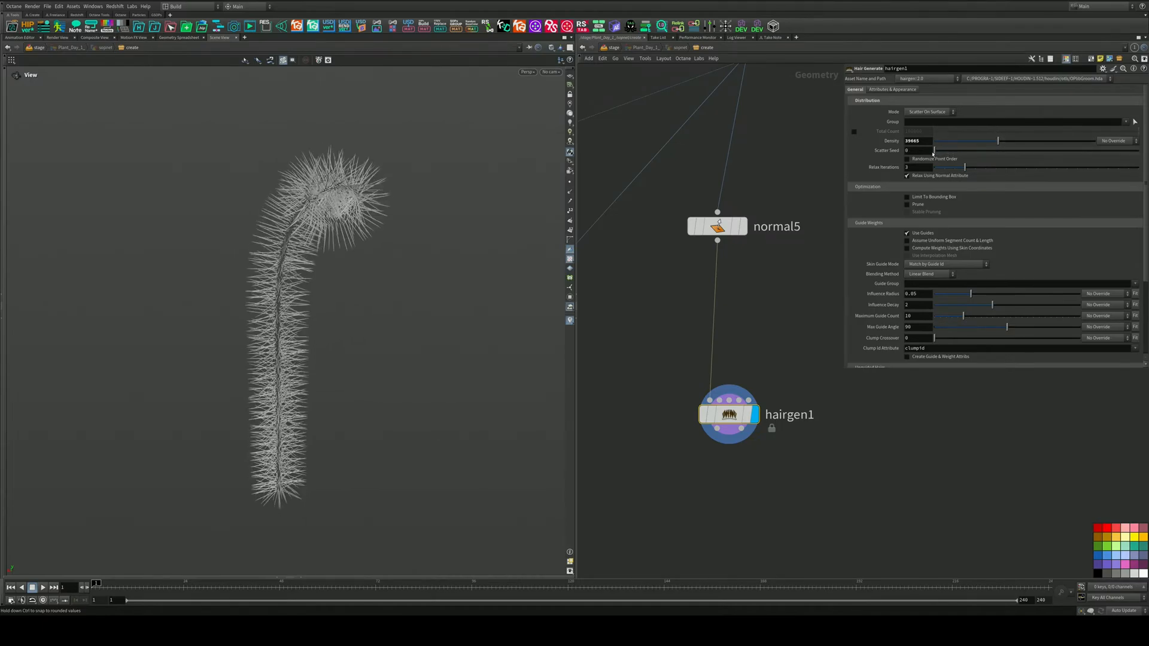
scroll(760, 330, down, 6)
middle_drag(691, 310, 731, 367)
scroll(759, 381, up, 3)
middle_drag(792, 391, 766, 270)
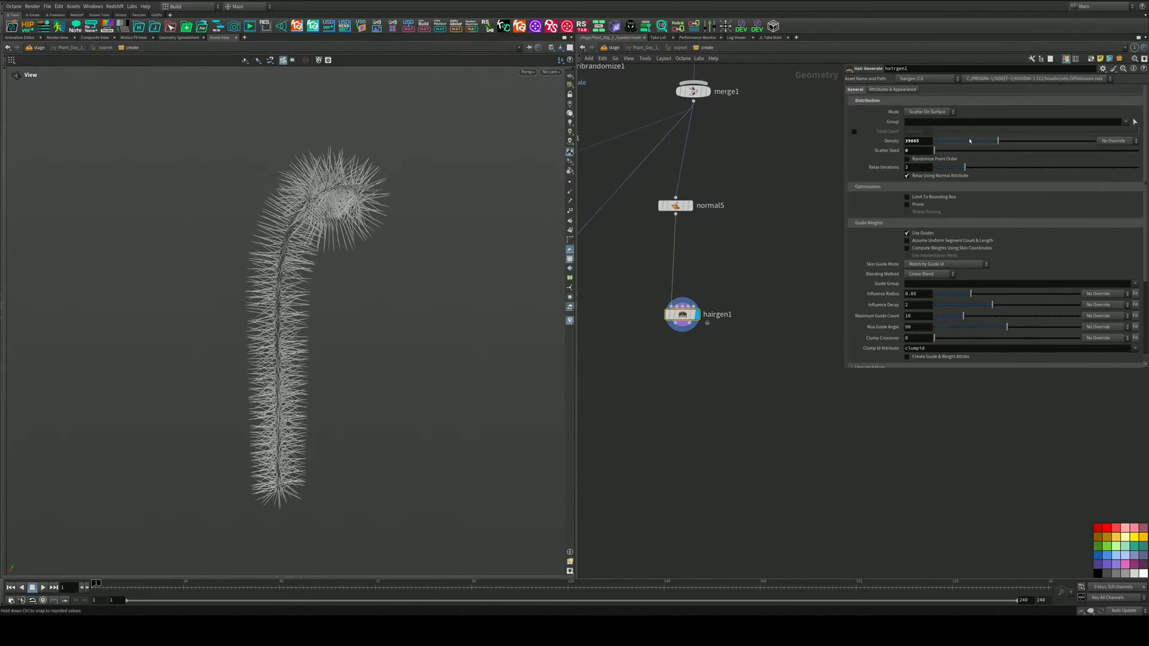
drag(999, 141, 1132, 140)
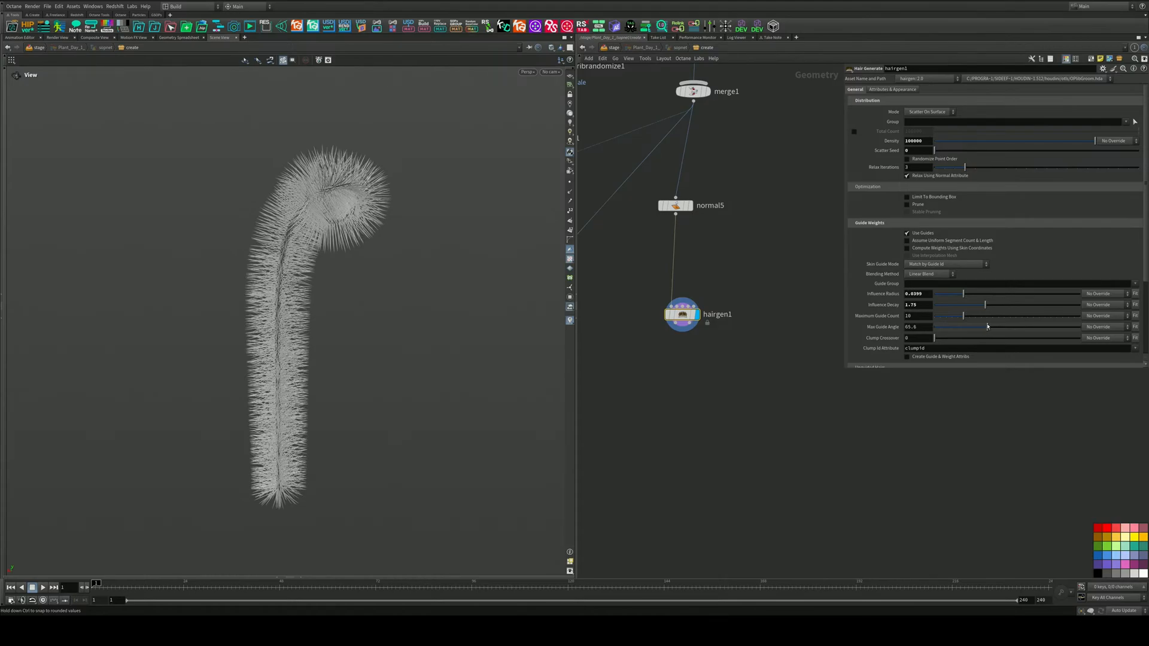
Shorten hairgen1's unguided hairs to a length of about 0.021
scroll(915, 302, down, 4)
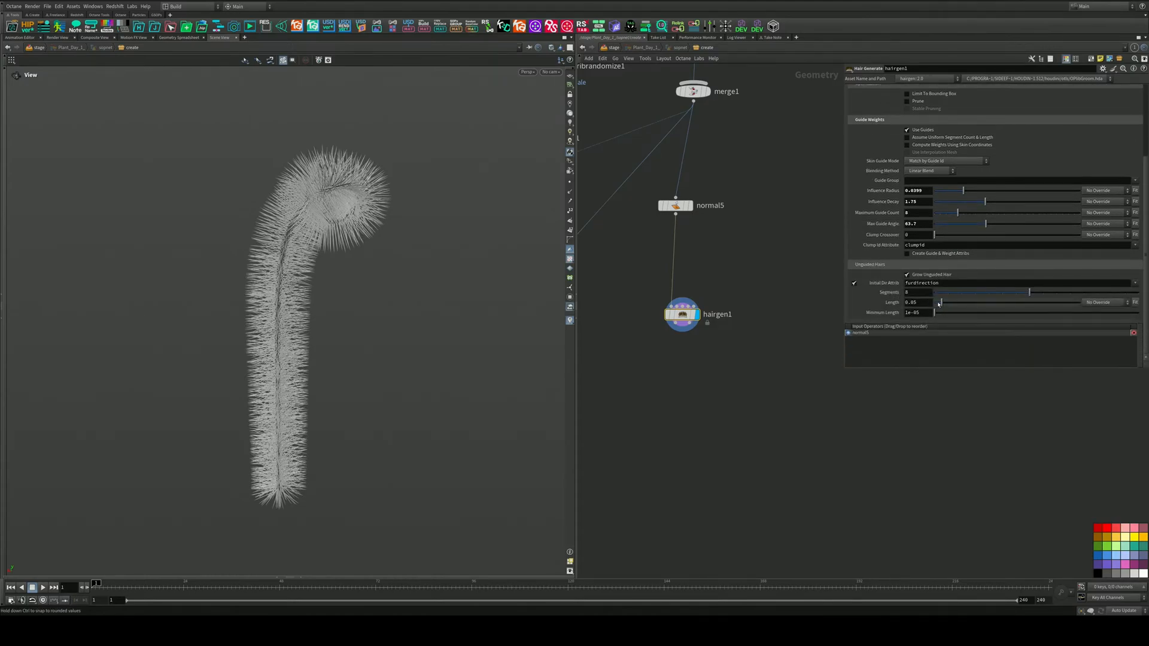
drag(941, 303, 938, 304)
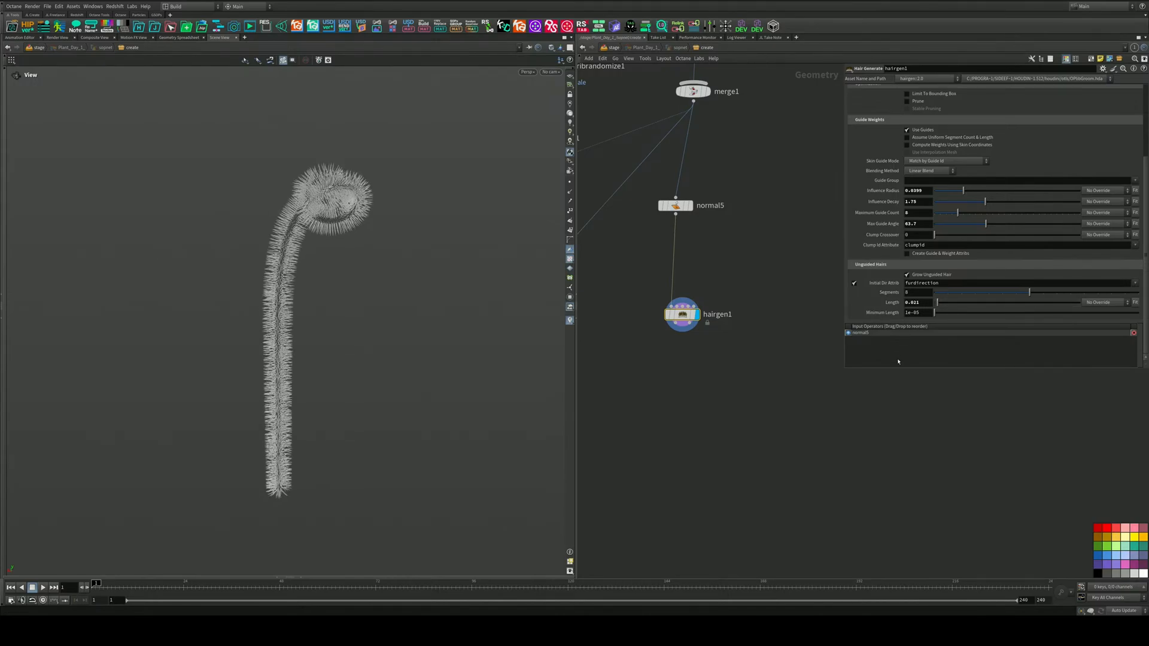
scroll(897, 369, up, 4)
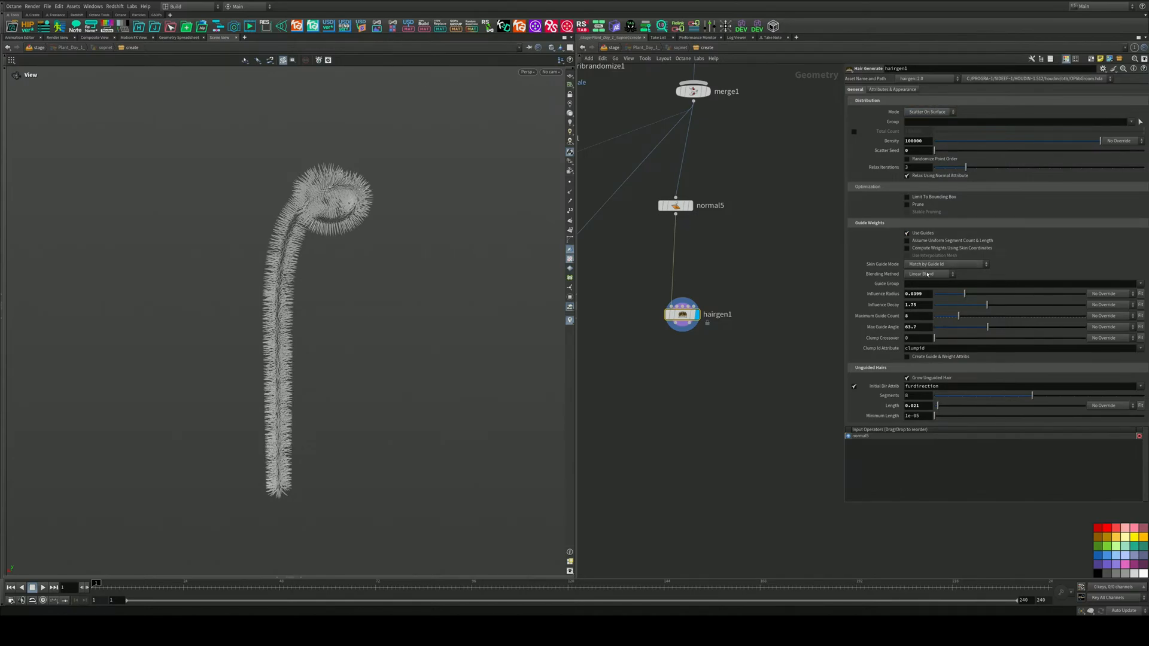
Keep hairgen1's blending method on Linear Blend and save the scene file
click(928, 274)
click(929, 274)
middle_drag(790, 367, 792, 356)
key(ctrl+s)
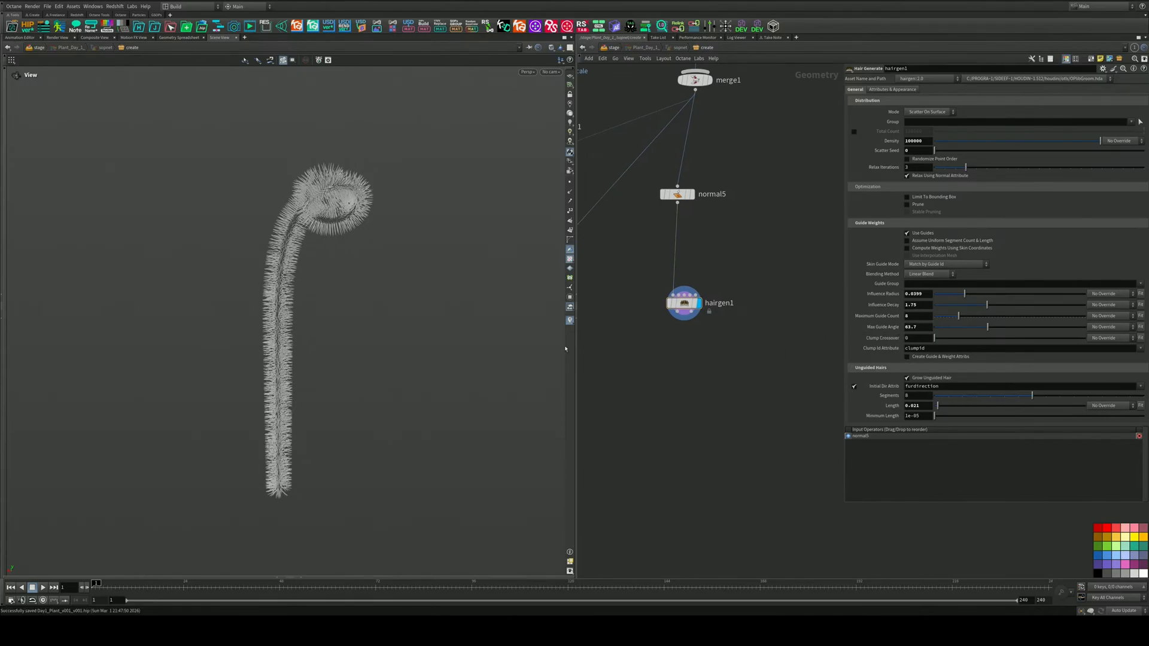
middle_drag(694, 259, 711, 228)
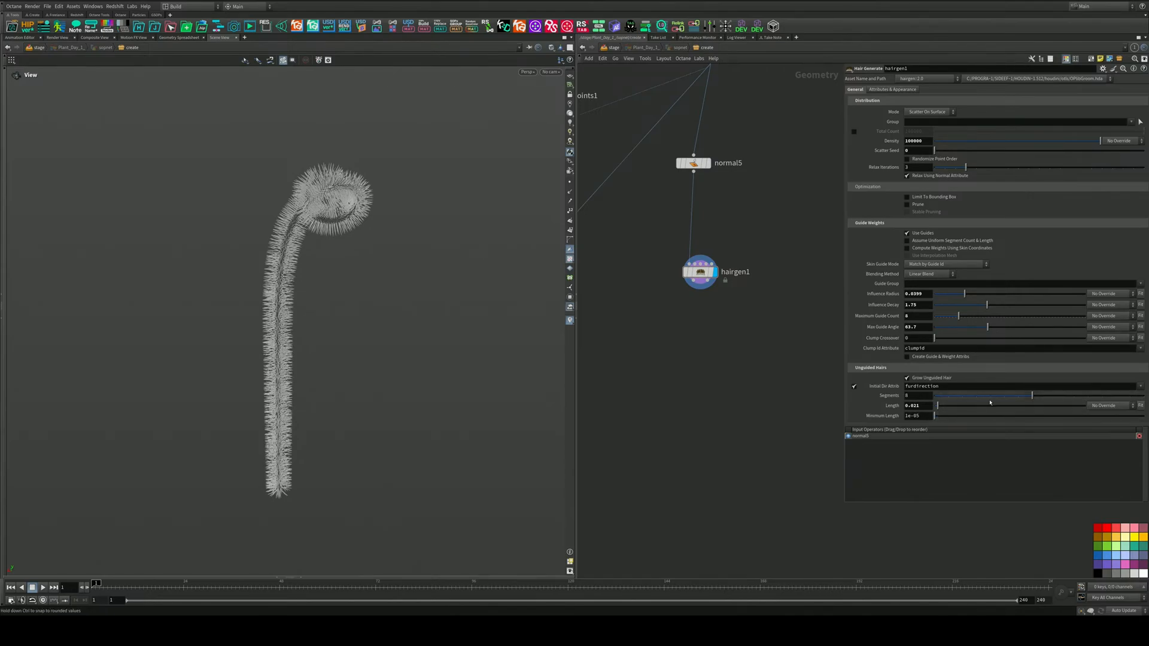
Set hairgen1's unguided hair segments to 5 and try N, uv and P as the initial direction attribute
click(1141, 387)
click(1135, 403)
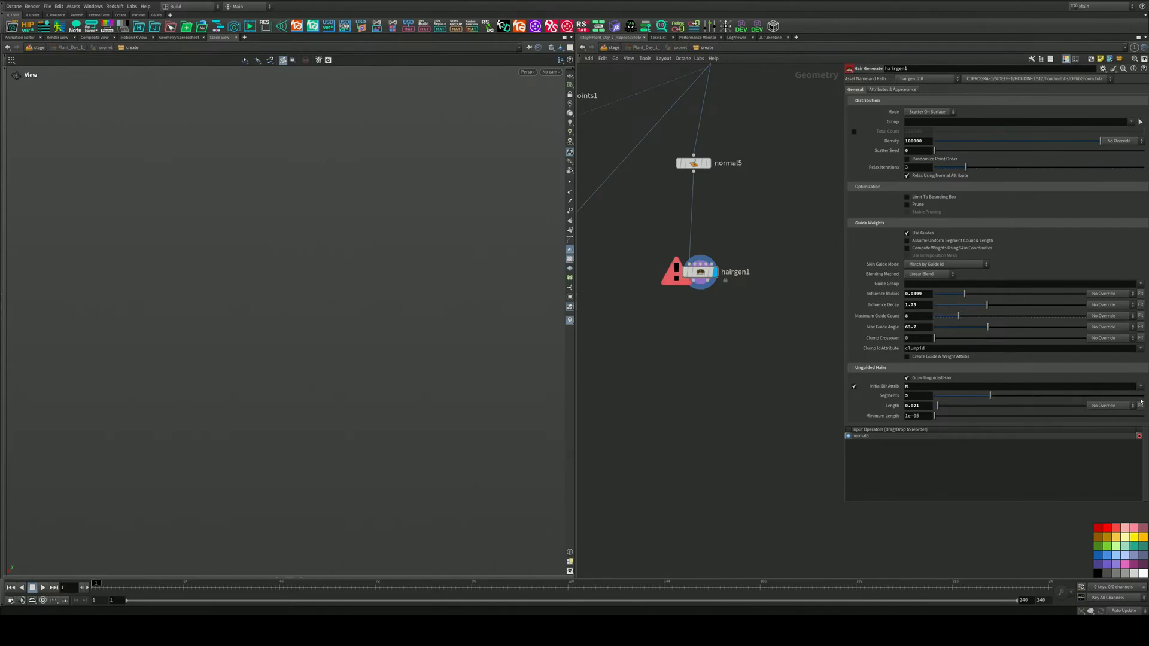
click(1142, 386)
click(1136, 395)
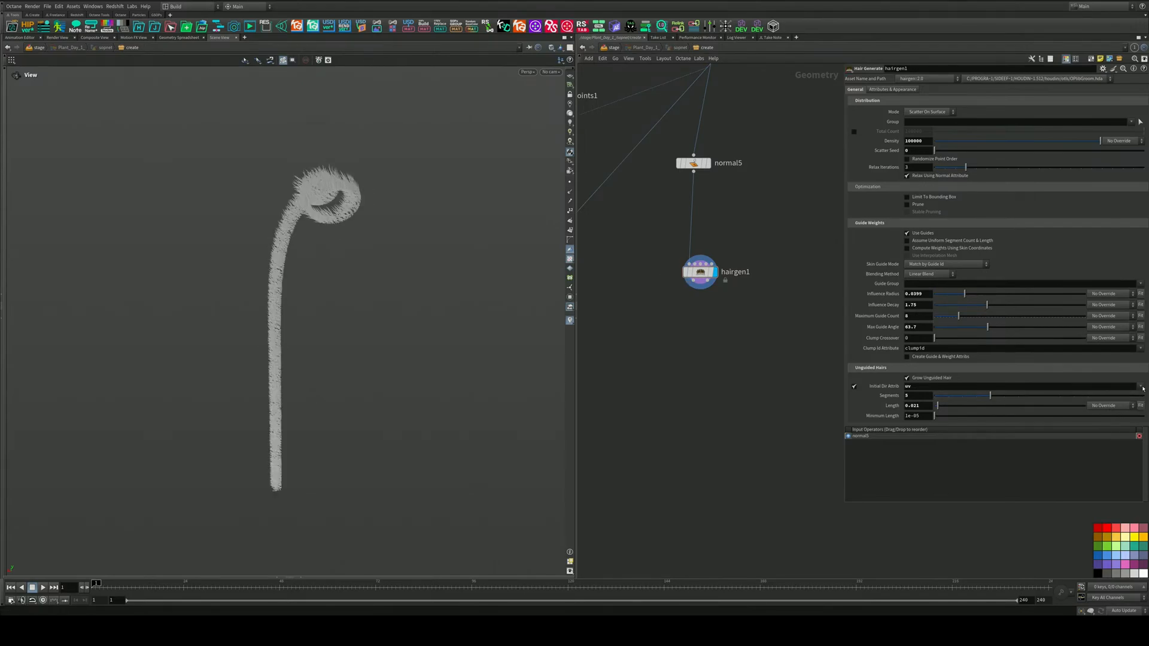
click(1142, 386)
click(1138, 409)
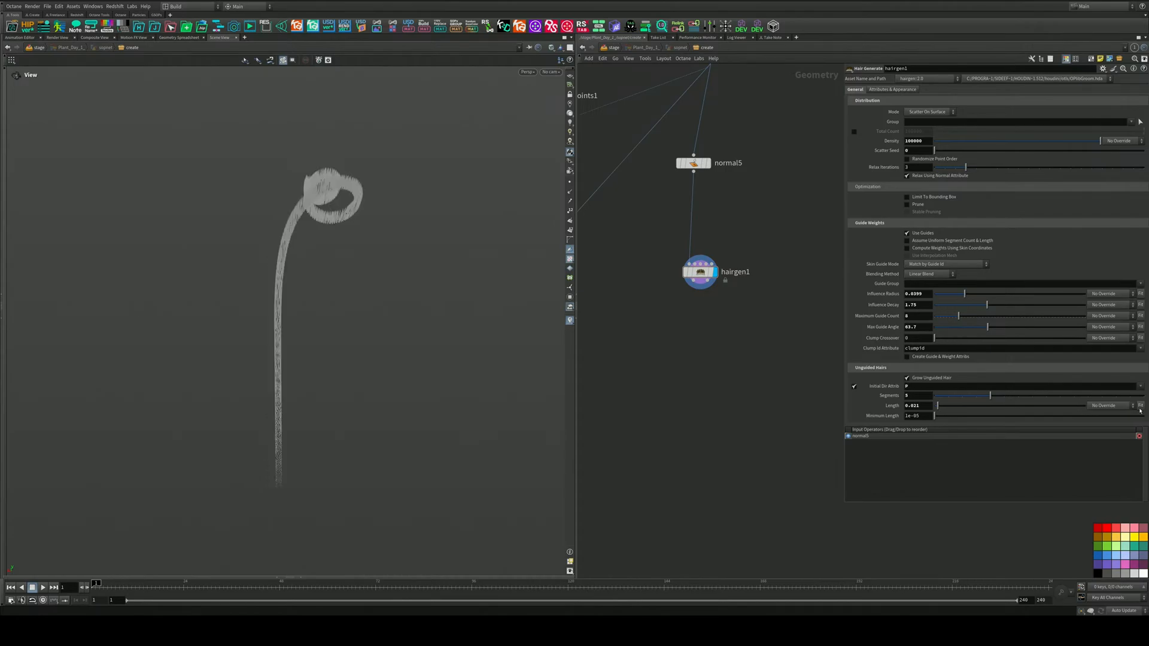
click(1142, 386)
click(1135, 403)
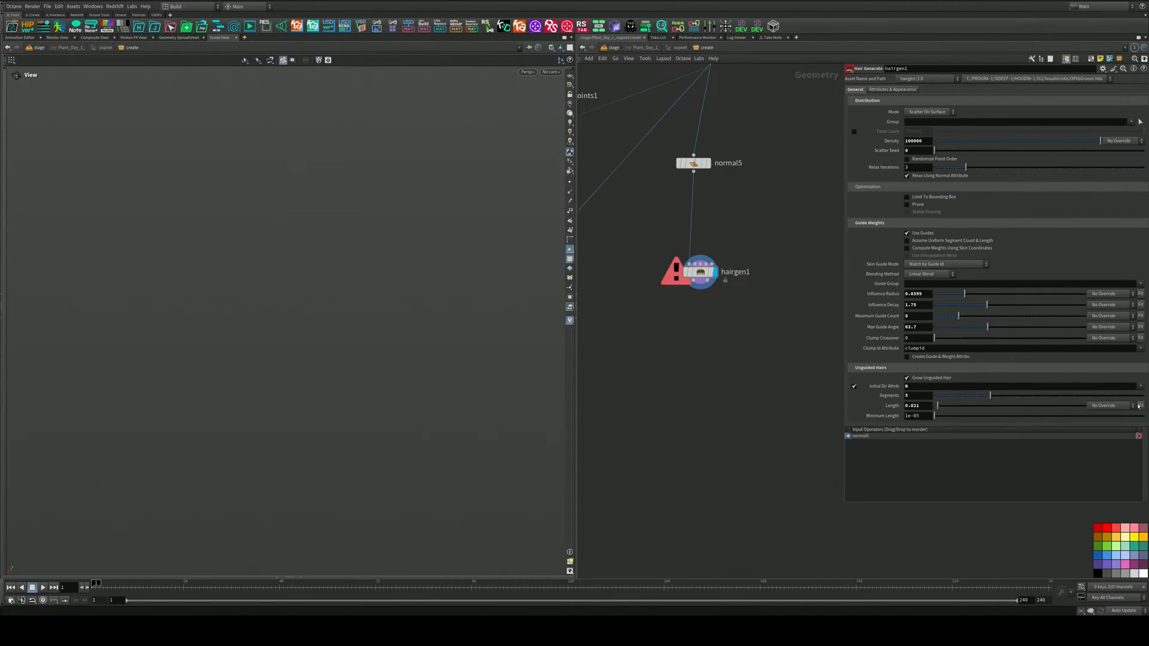
Restore hairgen1's initial direction attribute to its default, furdirection
right_click(887, 388)
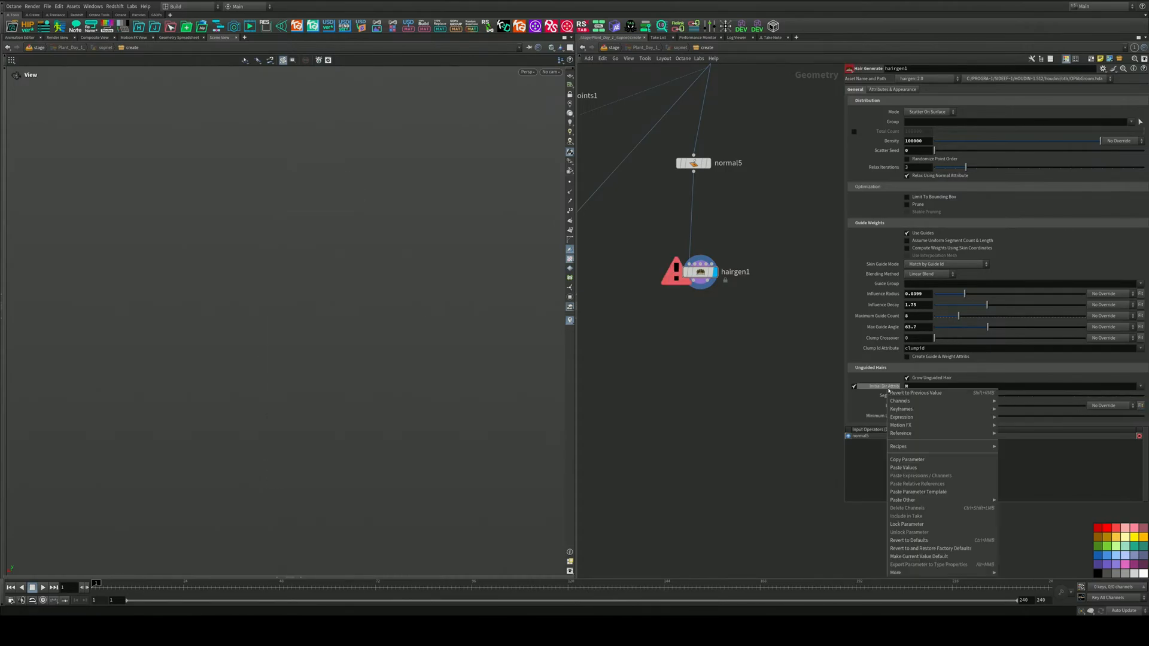
click(905, 557)
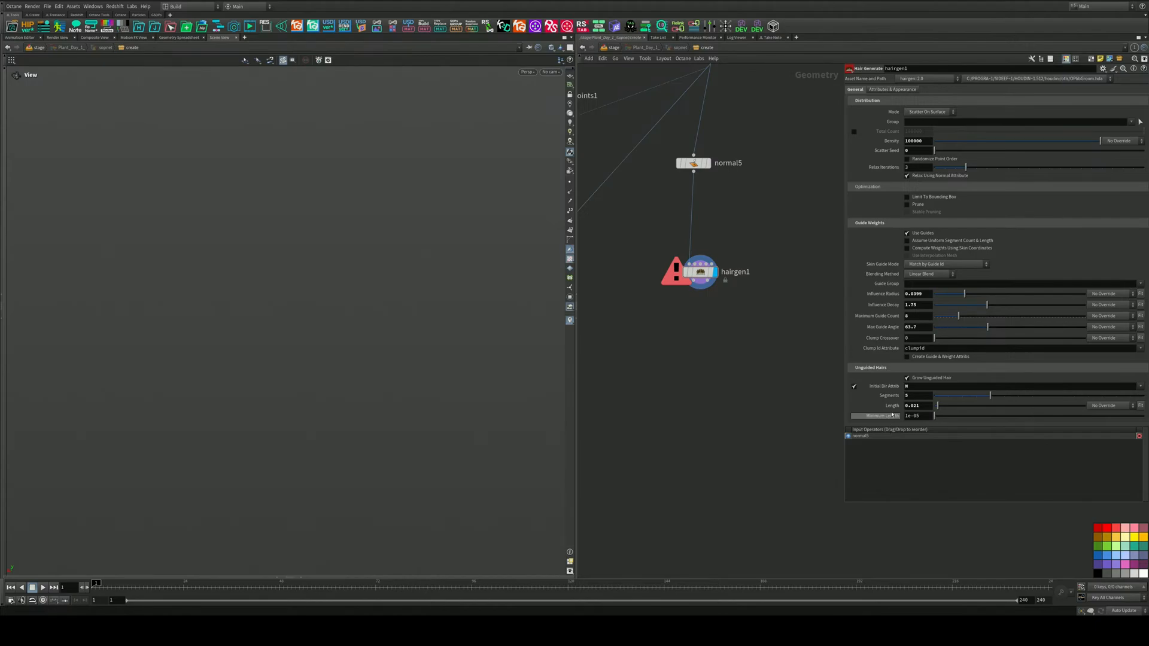
right_click(889, 388)
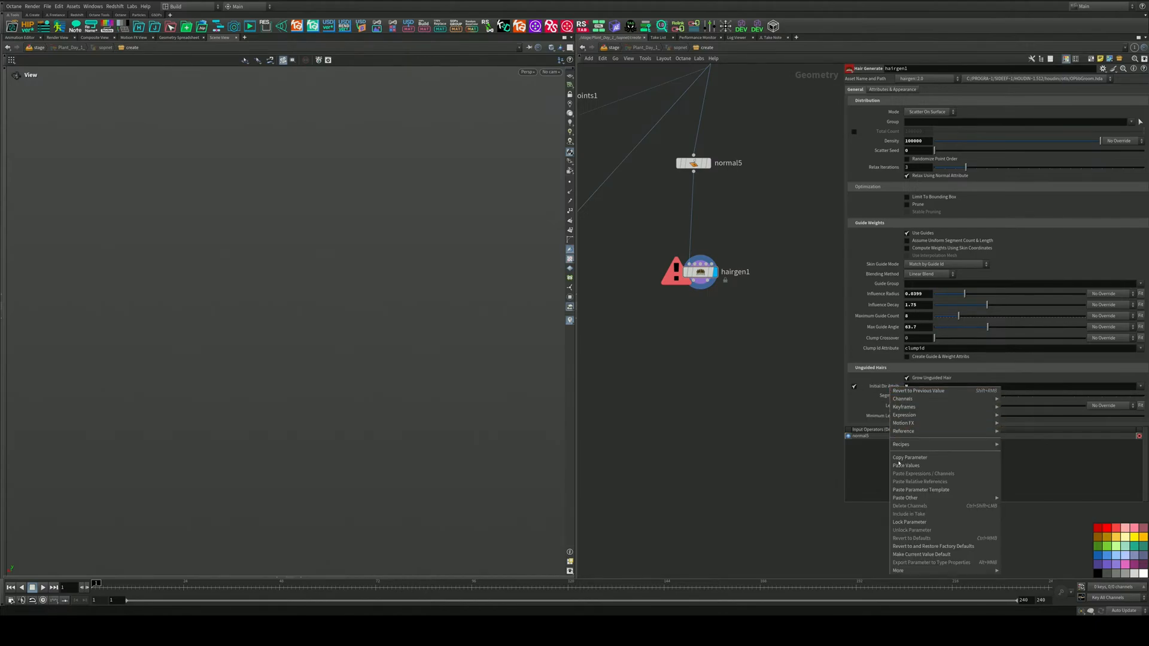
click(905, 556)
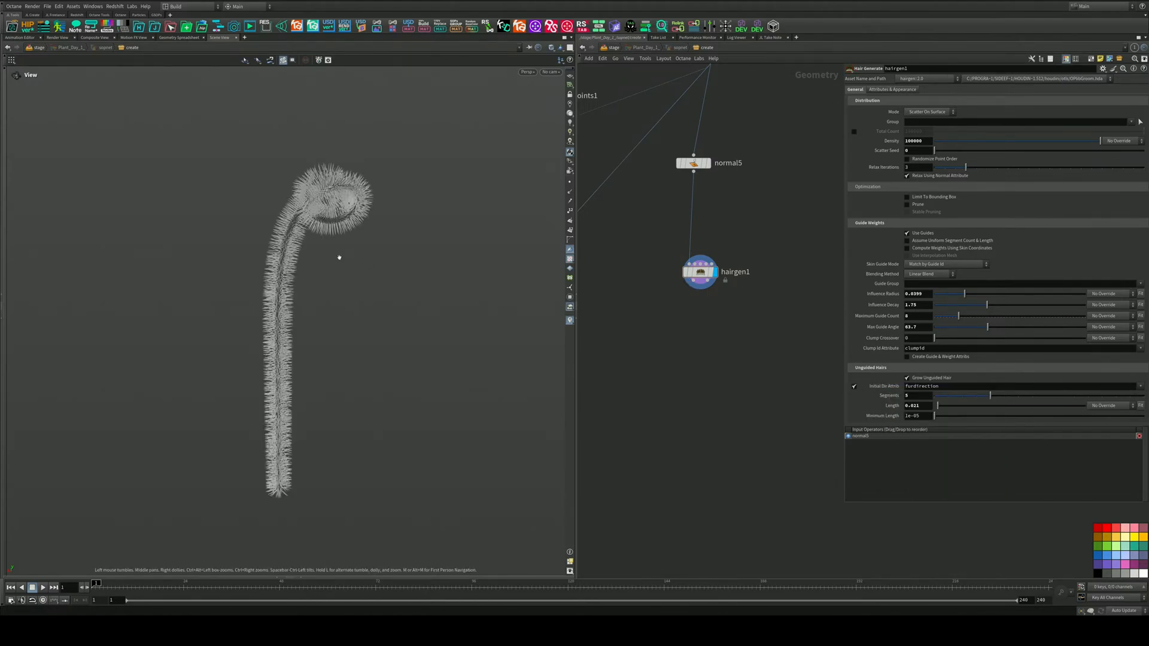
Wire hairgen1 into merge2, place merge2 below the hair node, and display the merged result
alt+drag(340, 257, 281, 215)
middle_drag(675, 376, 758, 333)
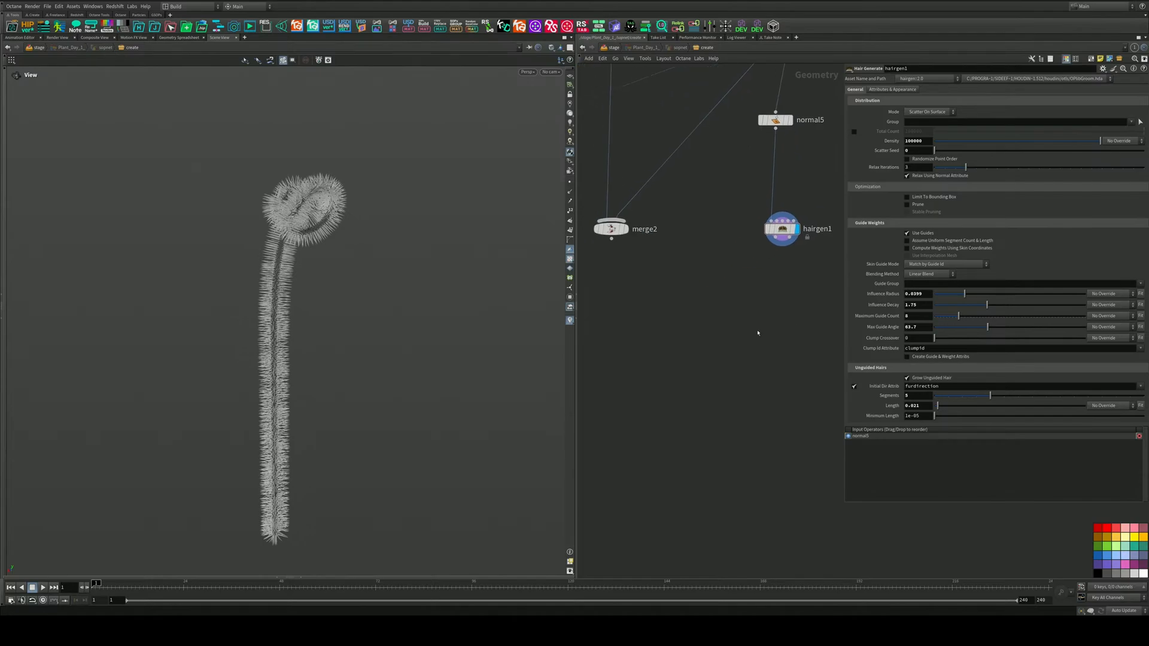
key(Tab)
key(Escape)
drag(612, 231, 775, 245)
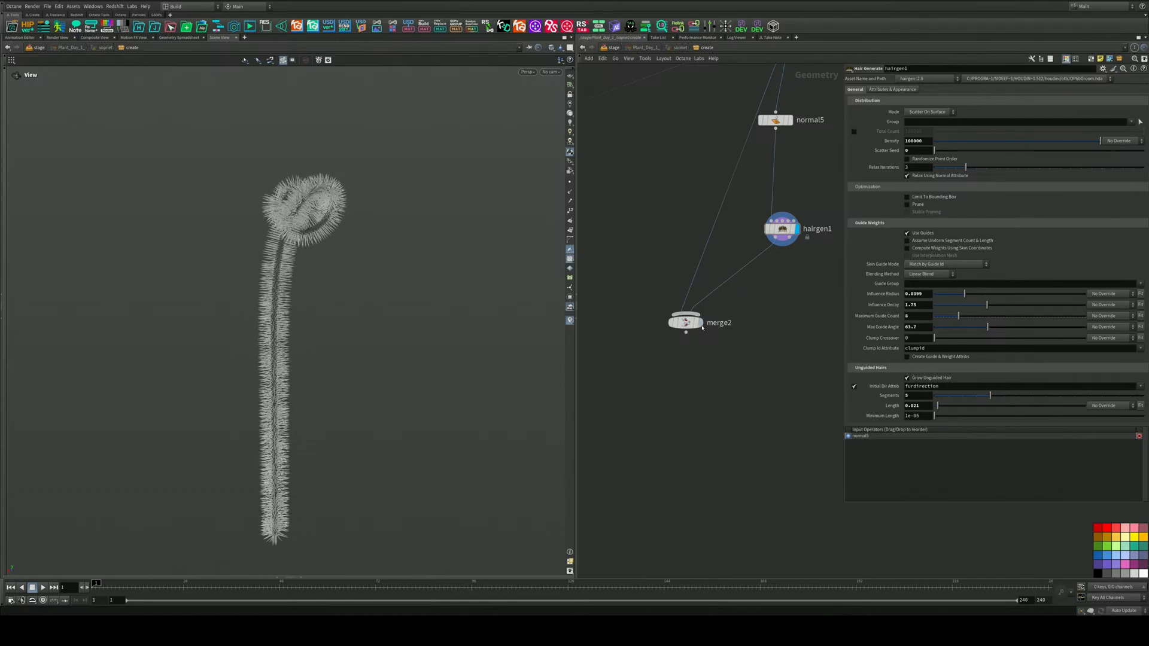
click(701, 324)
drag(688, 324, 732, 360)
Return to the Solaris stage and render the hairy plant in the viewport with Karma CPU
drag(281, 256, 389, 263)
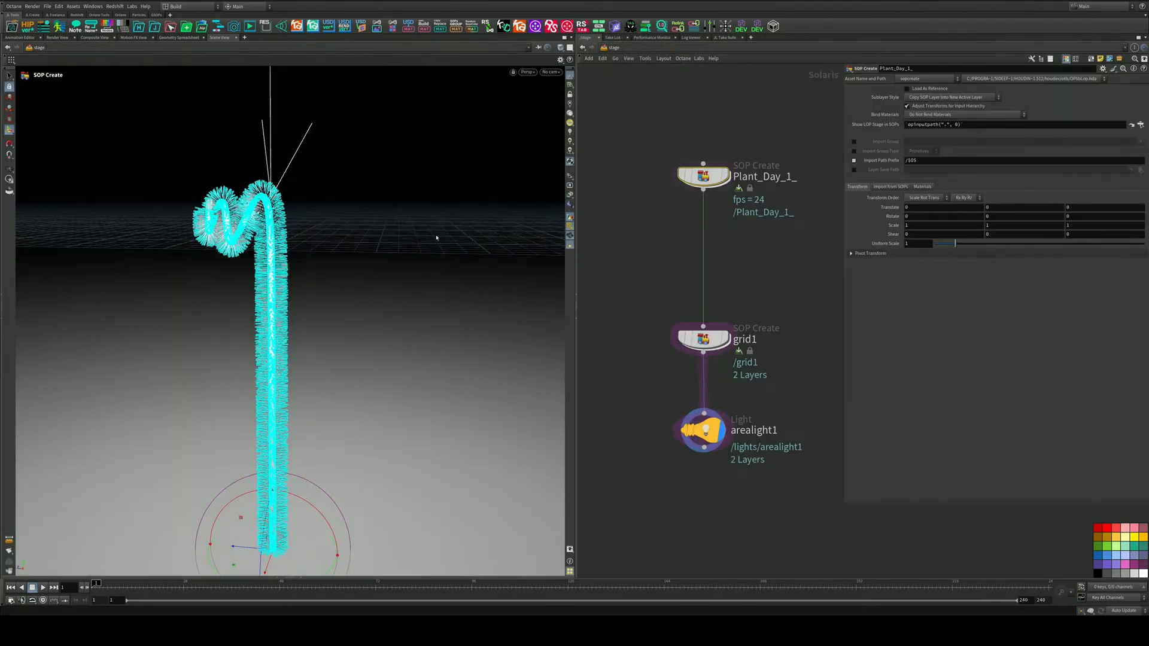
alt+drag(436, 237, 347, 266)
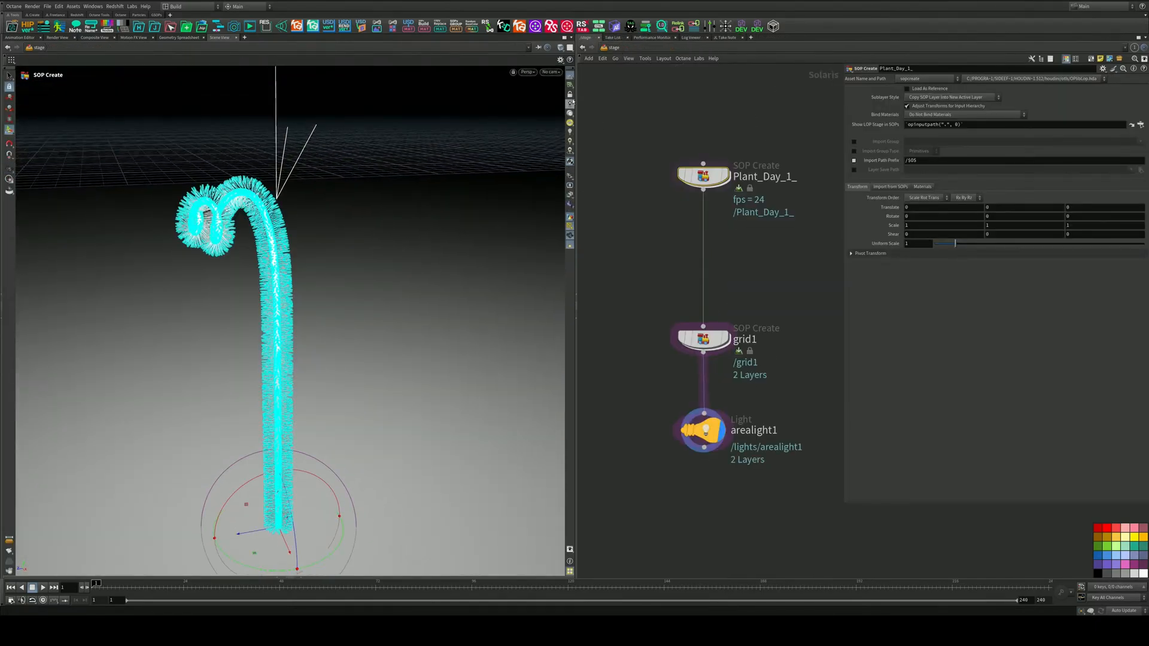
click(527, 71)
click(542, 106)
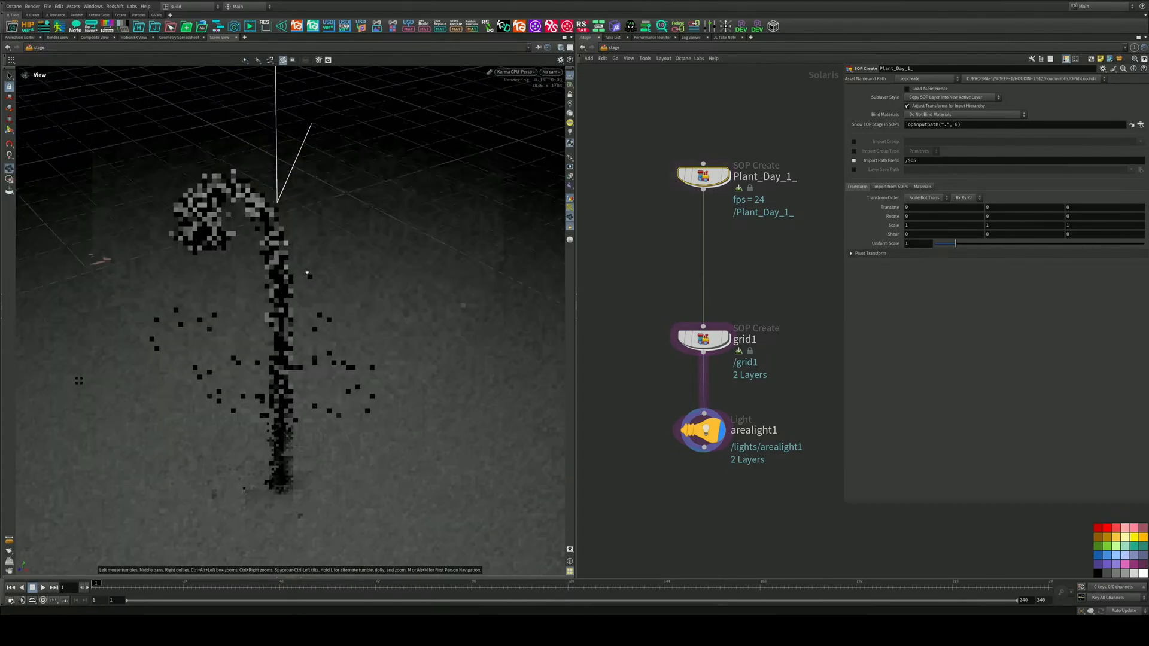
middle_drag(264, 249, 289, 256)
right_drag(289, 257, 455, 203)
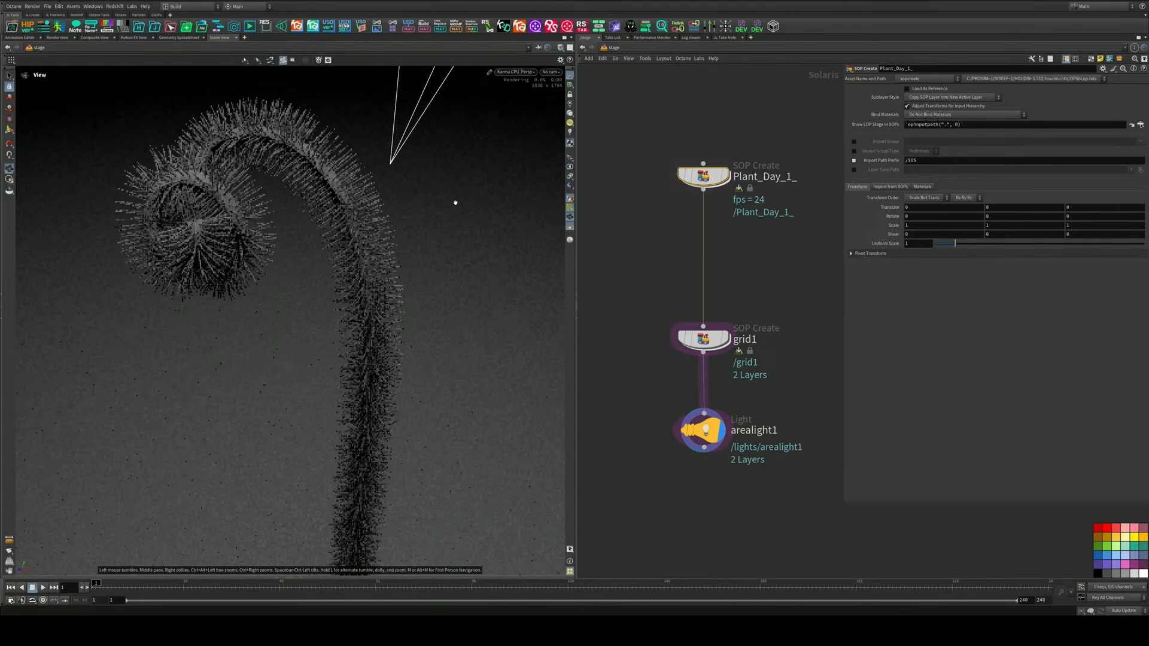
Examine the hairs on the curled plant in the Karma render, both close up and with the full stem in view
click(570, 227)
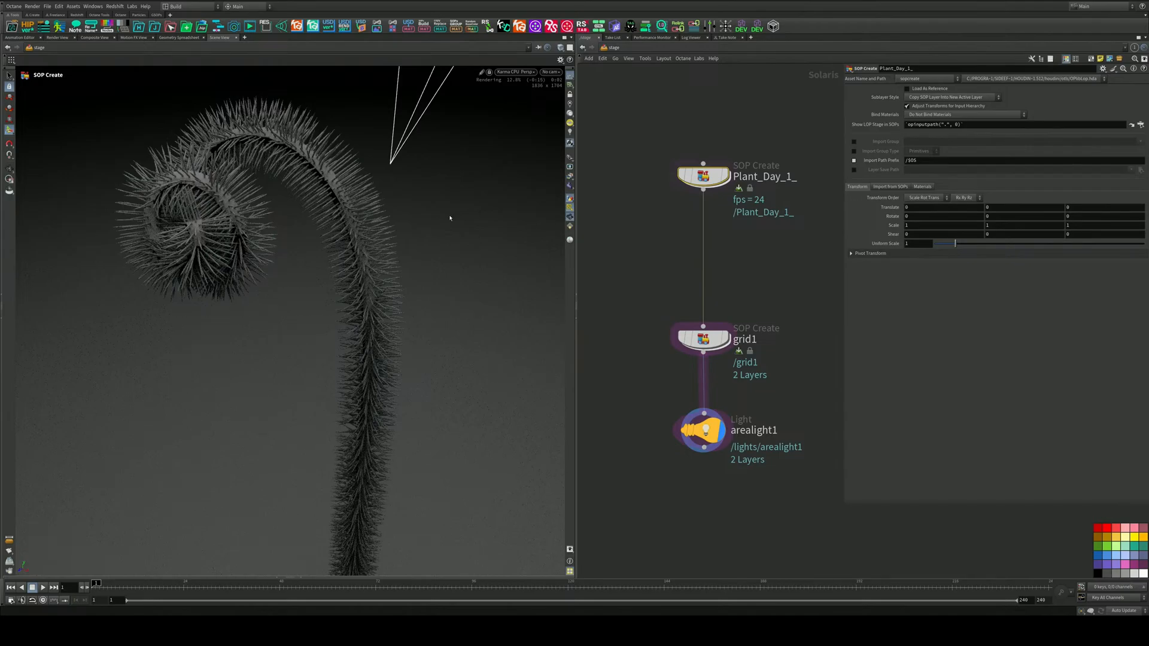
key(Escape)
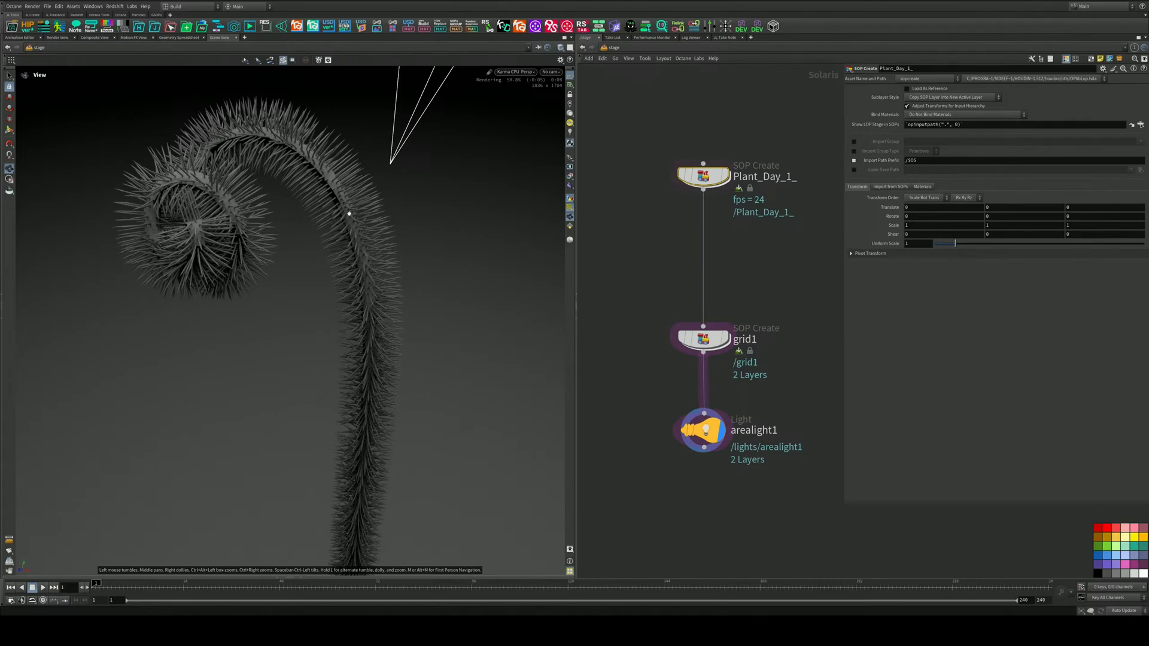
right_drag(345, 209, 402, 169)
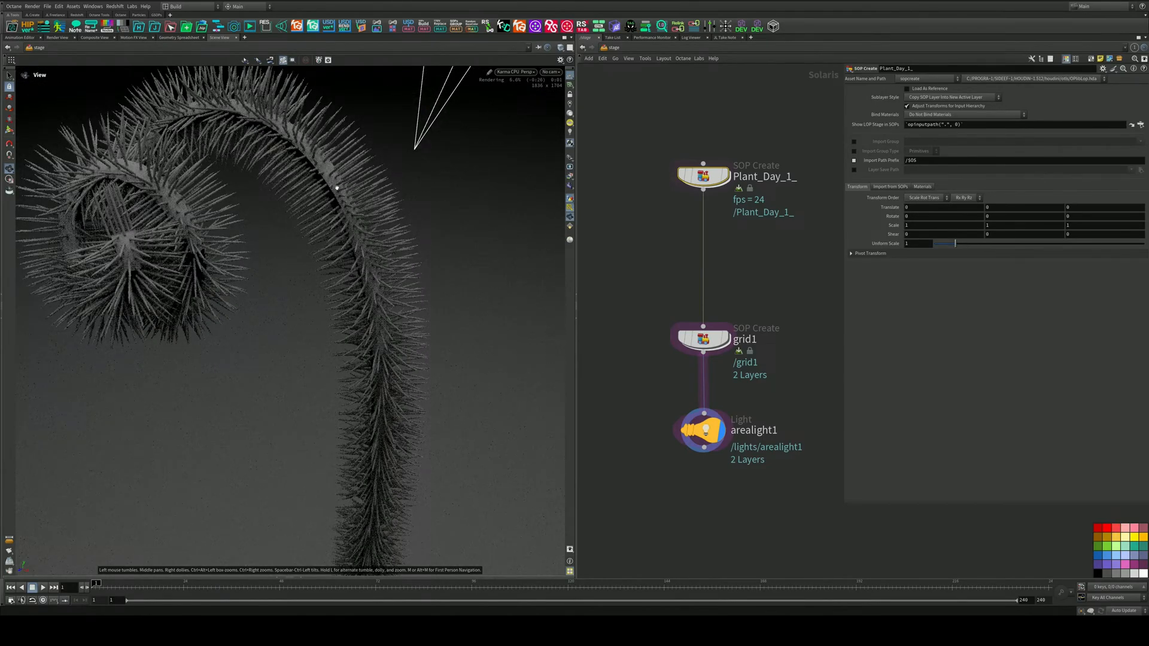
right_drag(327, 195, 294, 243)
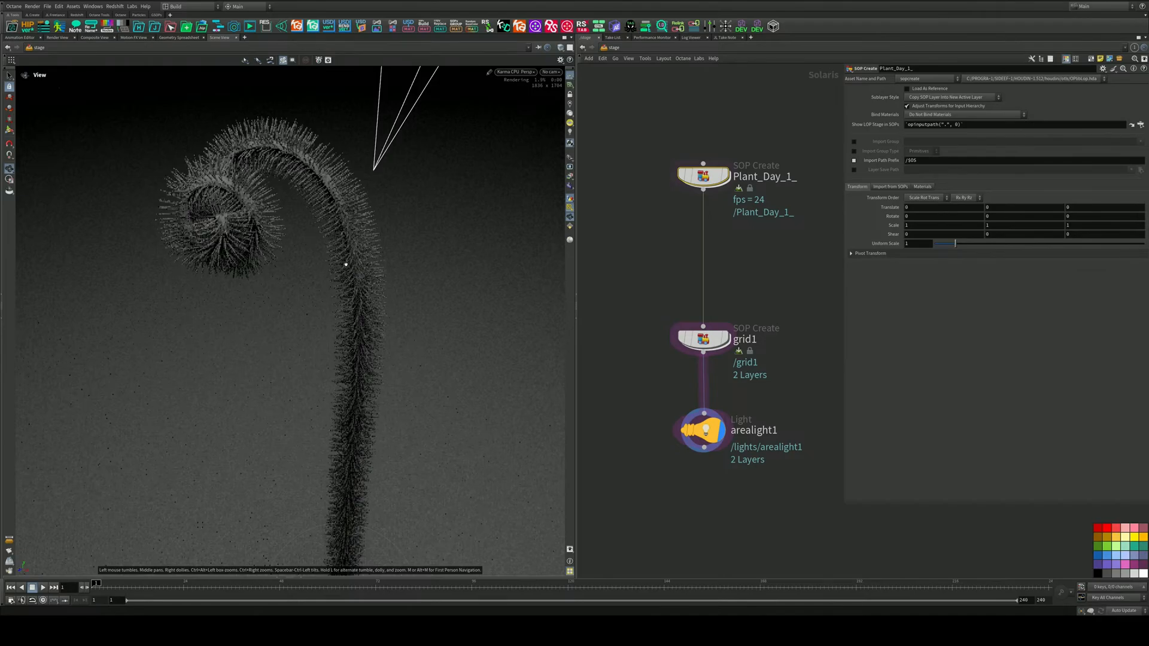
drag(347, 264, 359, 269)
right_drag(359, 270, 306, 316)
middle_drag(306, 317, 275, 232)
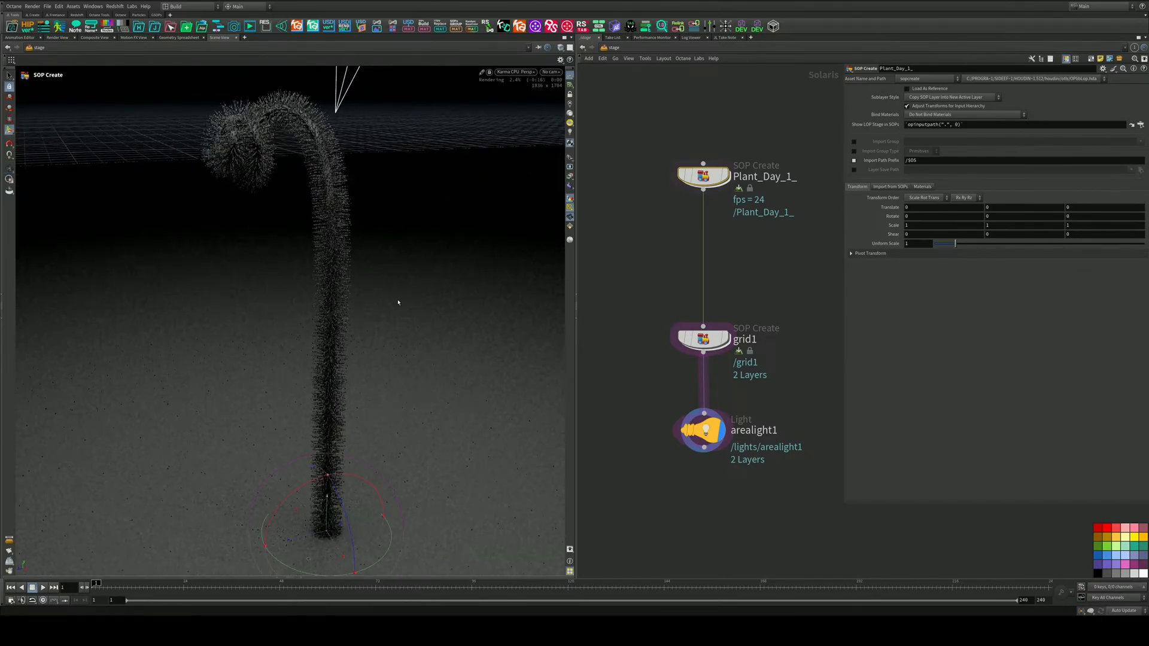
Switch the viewport from Karma back to the standard renderer and open the network inside Plant_Day_1_
click(516, 72)
click(526, 102)
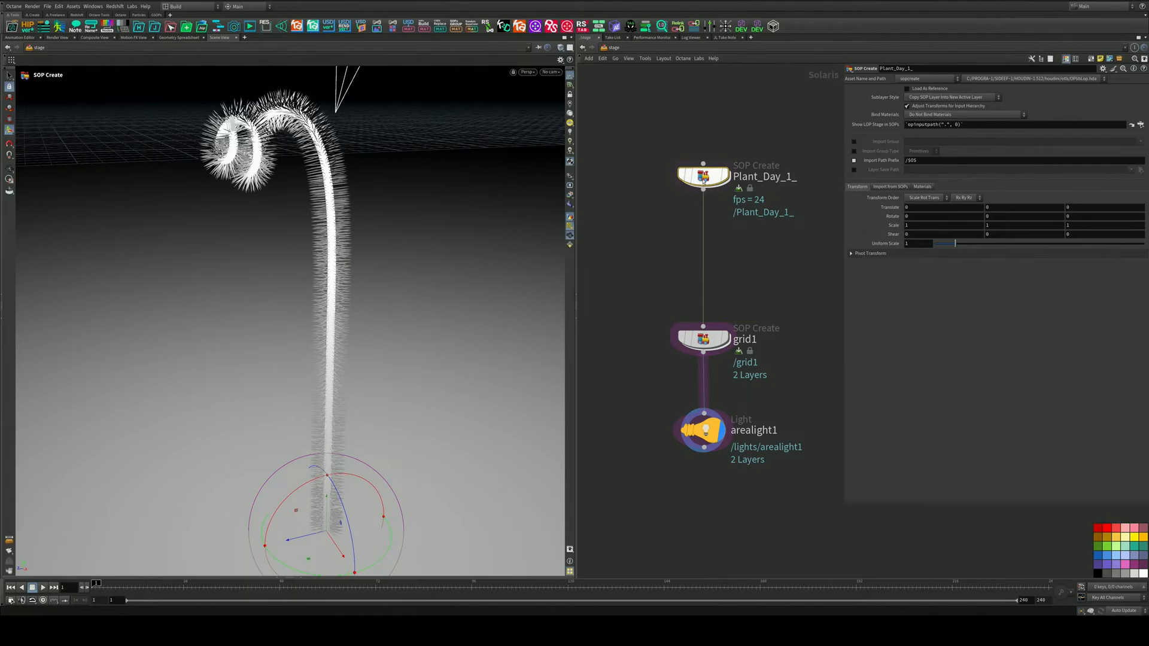
double_click(711, 178)
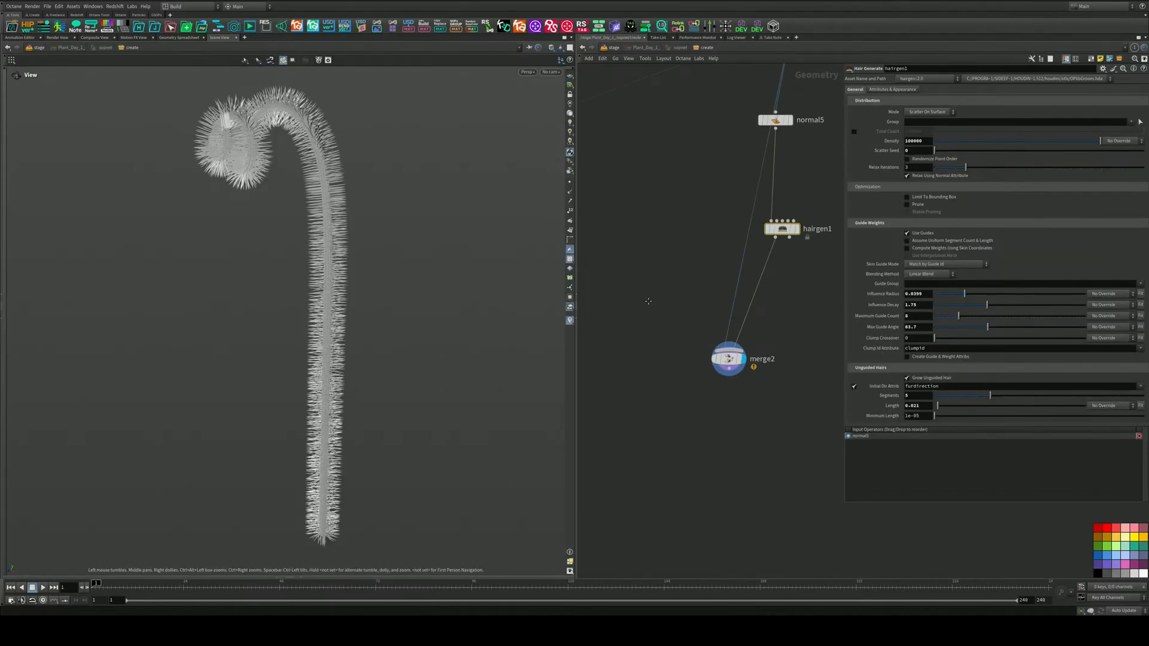
Move the normal5 and hairgen1 nodes sideways, away from the direct wire between merge1 and merge2
scroll(620, 401, down, 5)
middle_drag(648, 301, 628, 286)
scroll(727, 346, up, 6)
scroll(726, 345, down, 2)
drag(693, 241, 789, 243)
drag(696, 348, 790, 340)
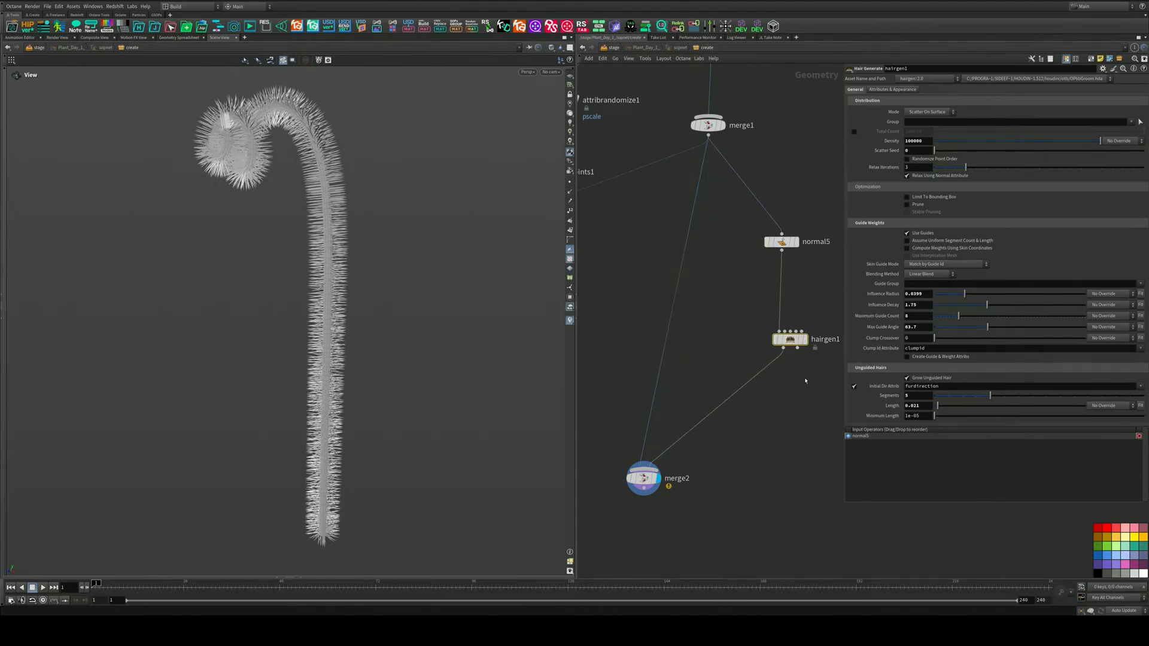
Add a Hair Clump node and place it below hairgen1
middle_drag(805, 380, 756, 328)
scroll(784, 320, up, 3)
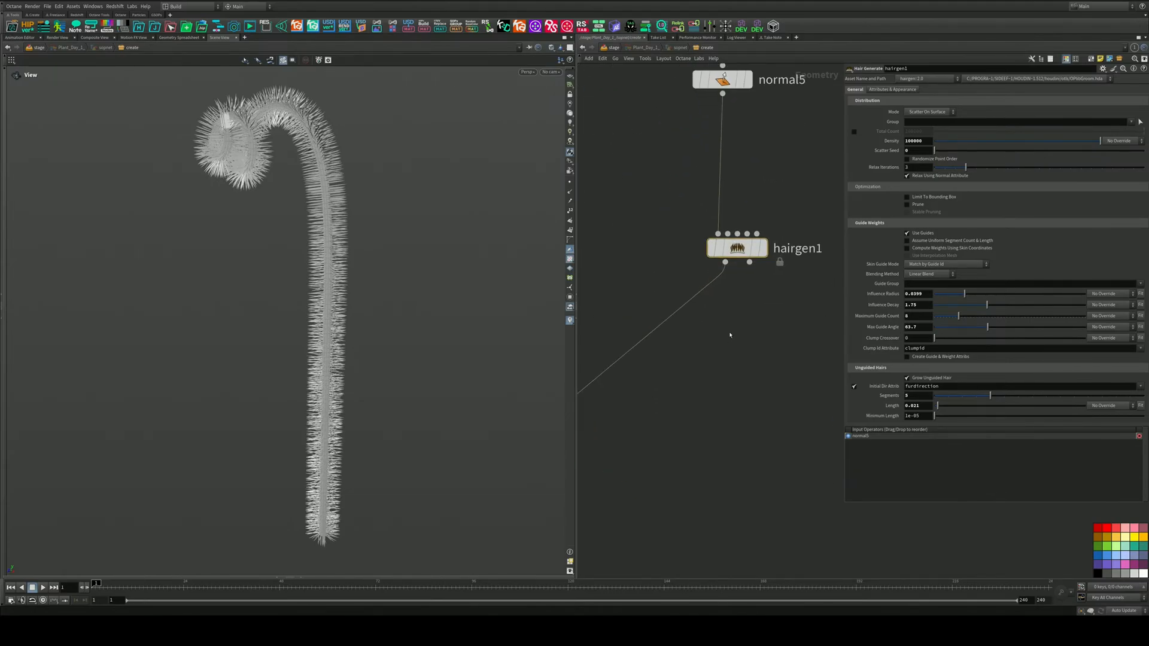
key(Tab)
text(hai)
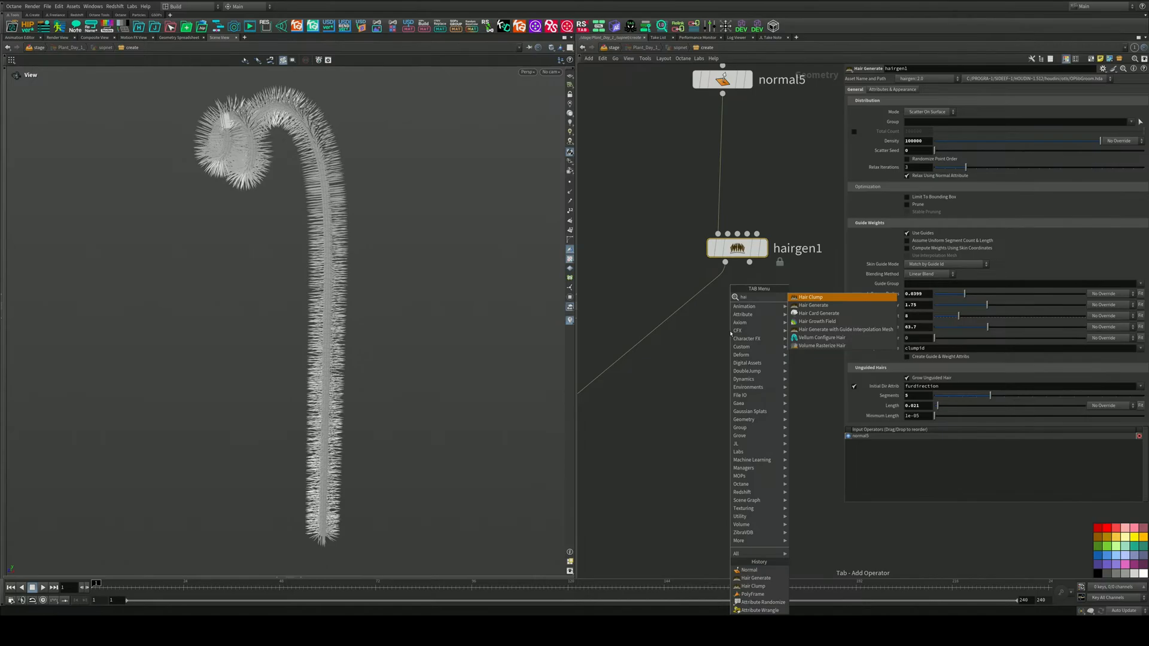
click(808, 298)
click(742, 310)
drag(742, 310, 707, 357)
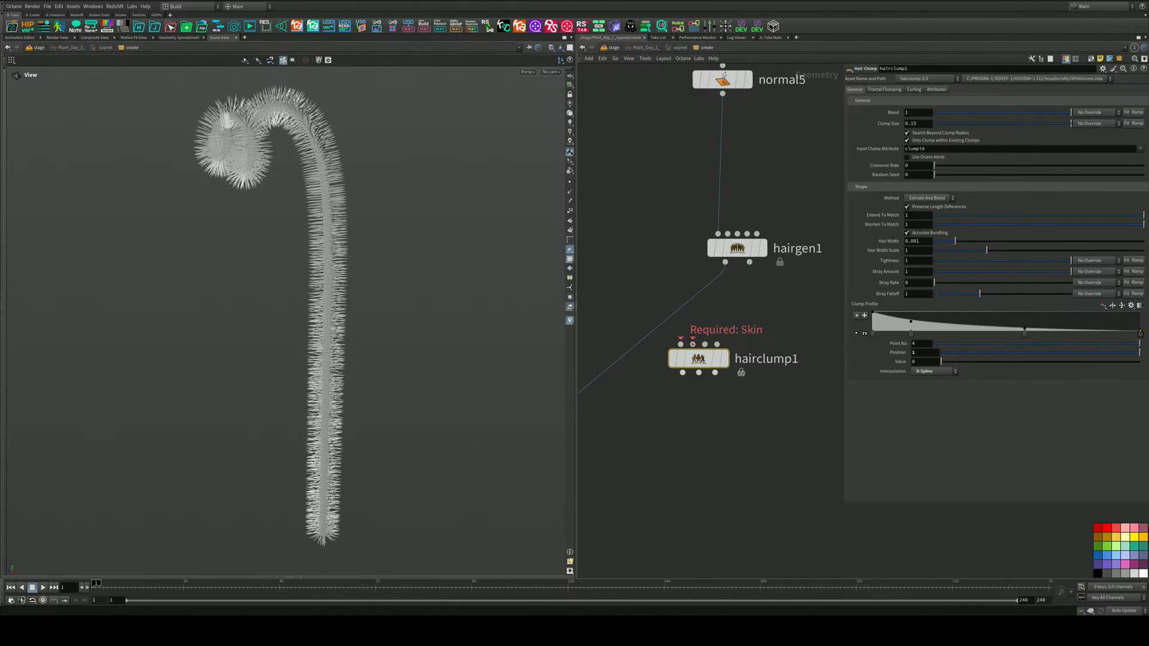
Wire hairgen1 into the first two inputs of hairclump1, with hairclump1 feeding merge2, and display the clumped hairs
drag(692, 344, 725, 263)
click(724, 360)
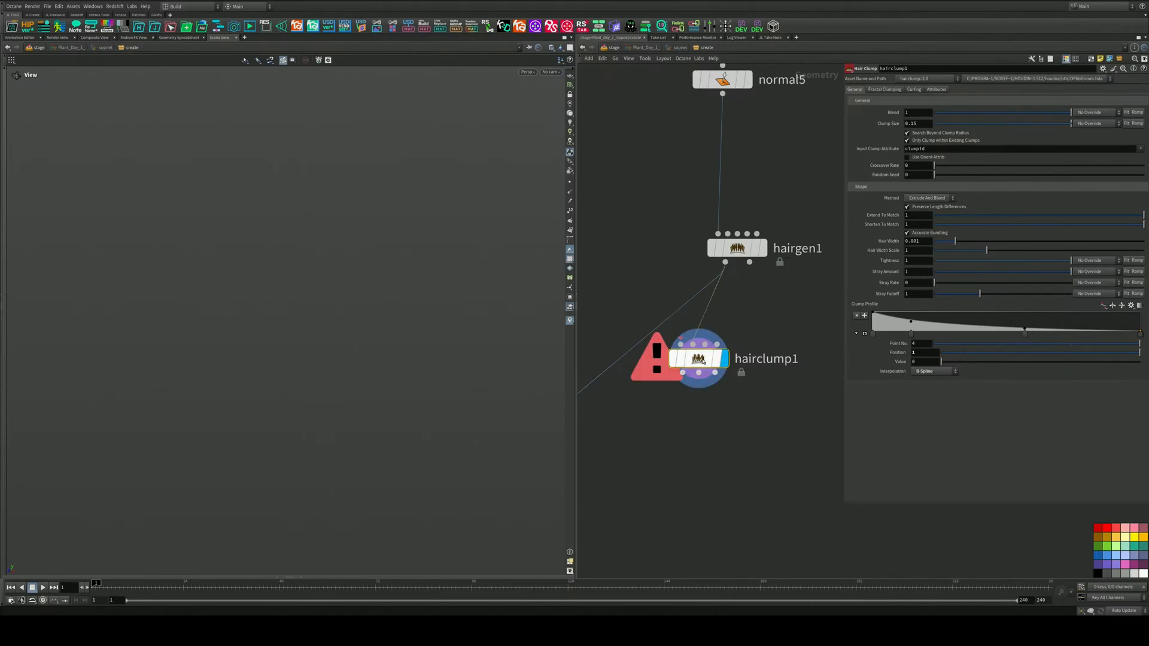
click(681, 345)
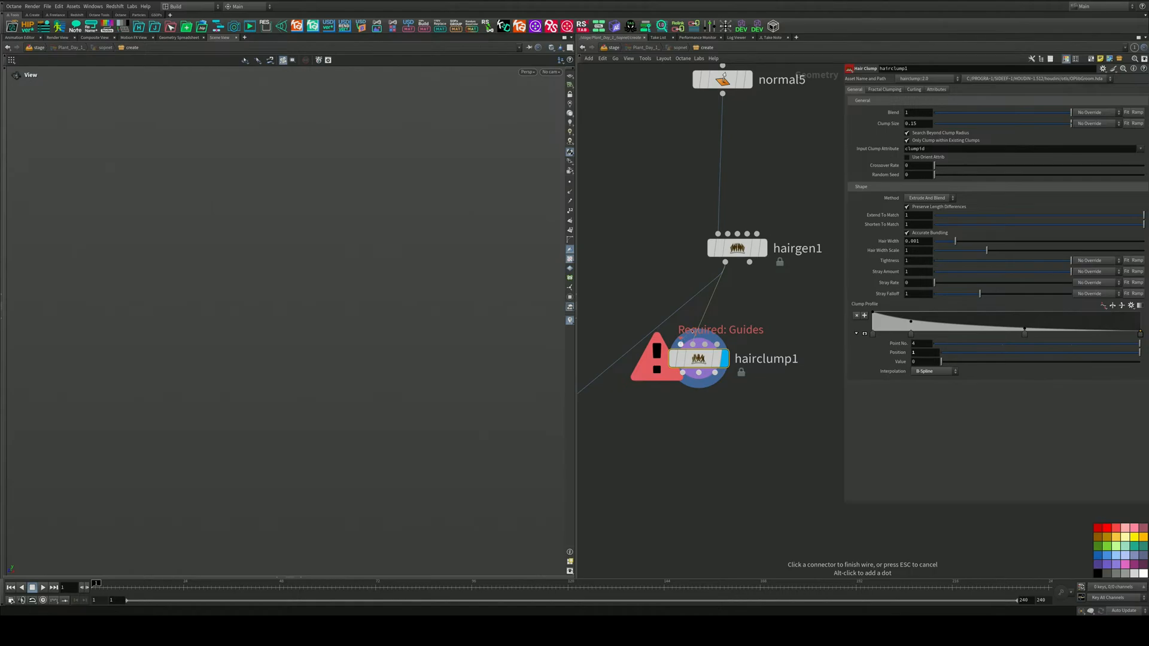
key(Escape)
drag(682, 355, 689, 378)
middle_drag(612, 466, 681, 377)
click(679, 276)
click(714, 172)
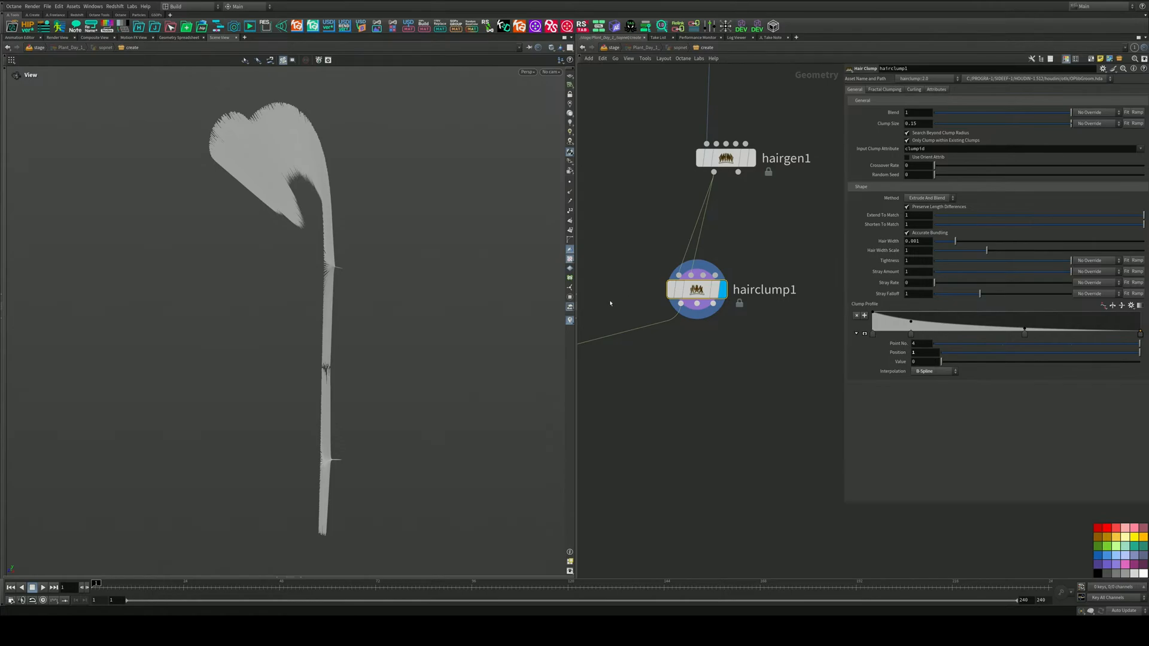
drag(343, 288, 374, 275)
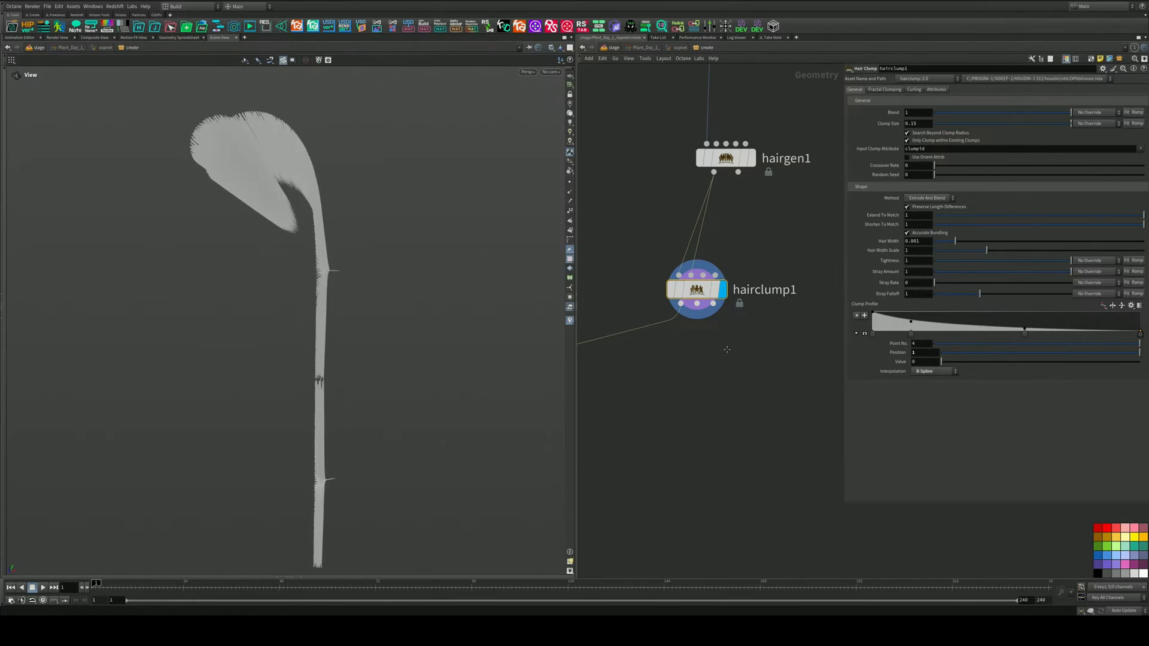
Add a Scatter node below merge1, feed it from merge1 and display its points
middle_drag(728, 350, 800, 364)
scroll(797, 368, down, 3)
middle_drag(695, 289, 712, 336)
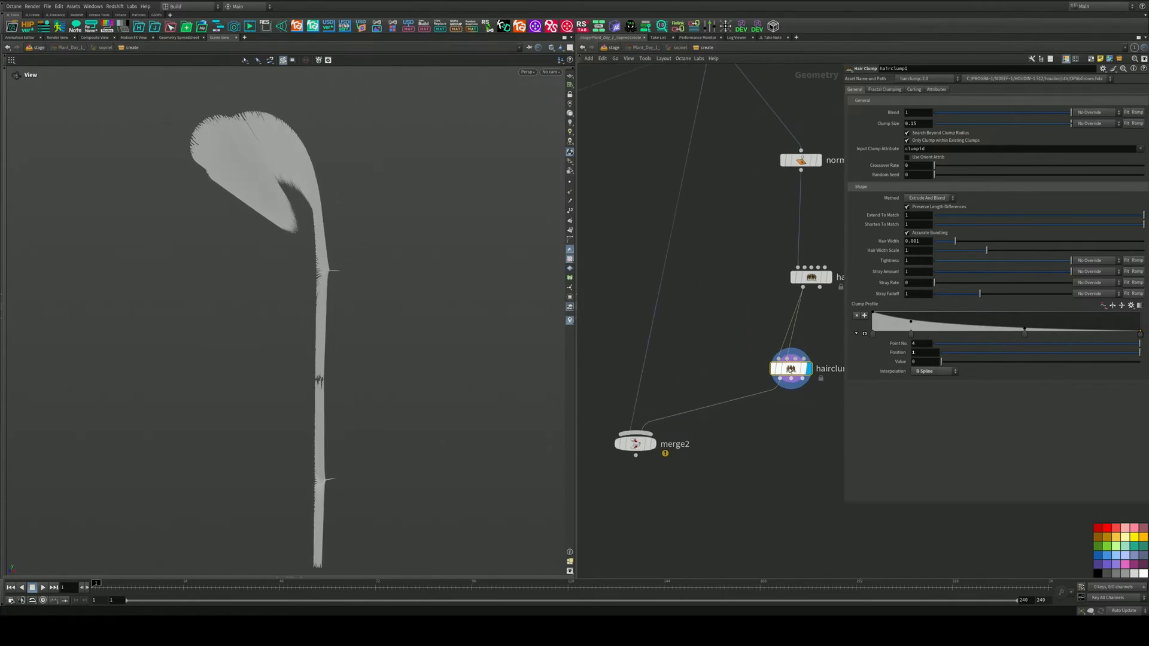
mouse_move(771, 367)
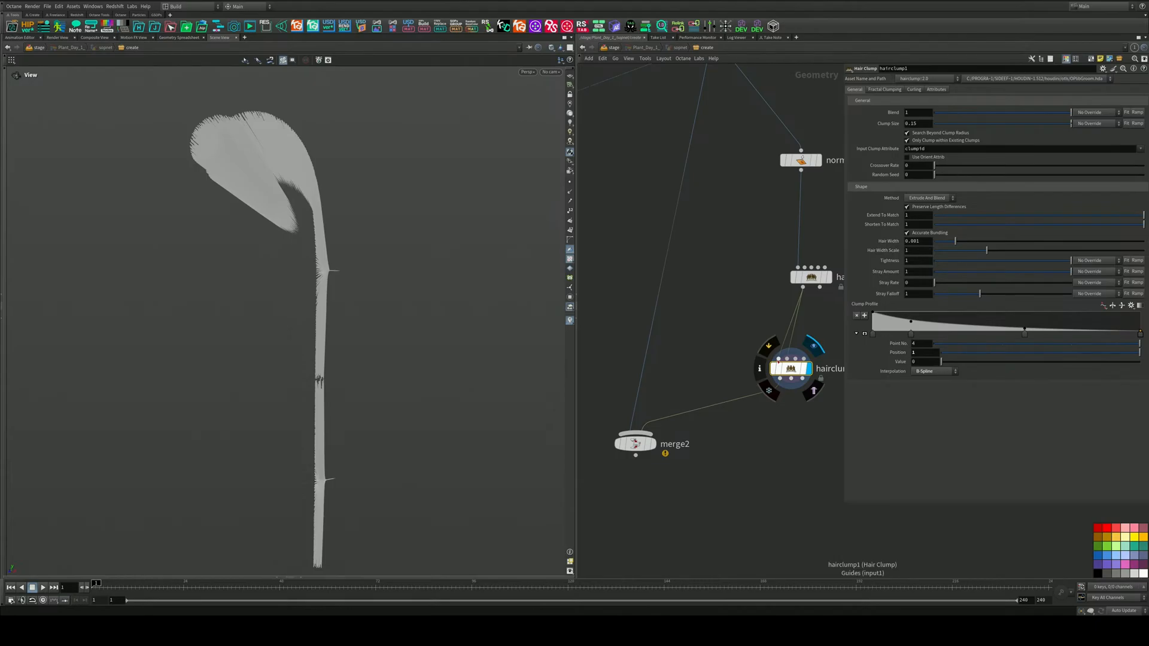
middle_drag(703, 92, 701, 211)
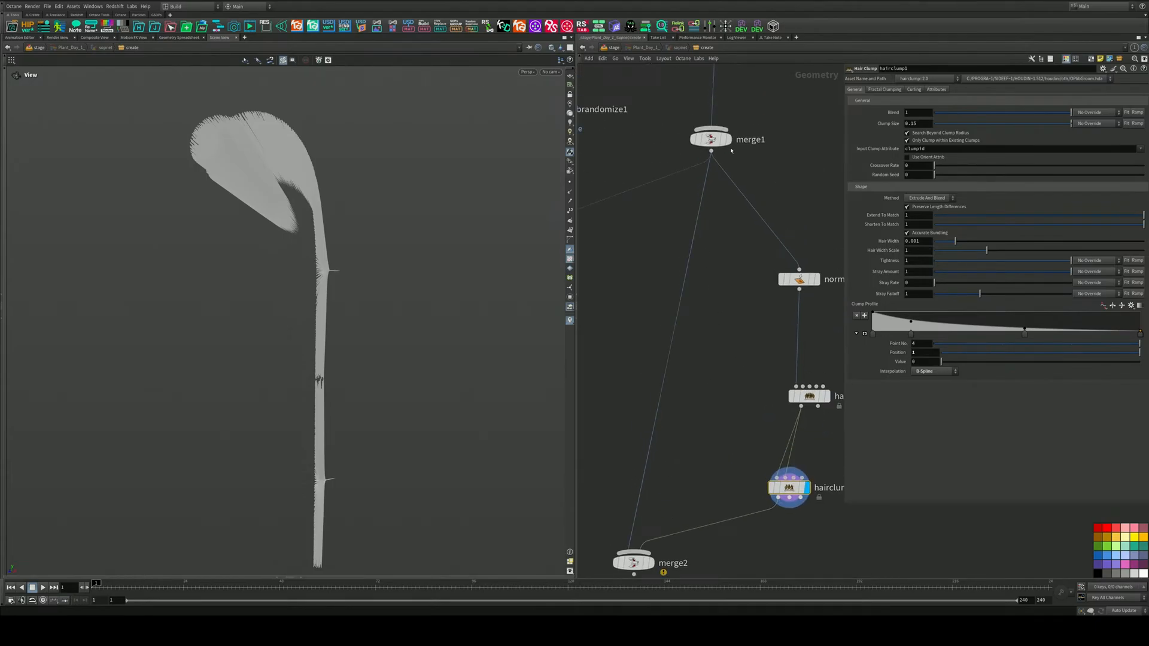
key(Tab)
text(catt)
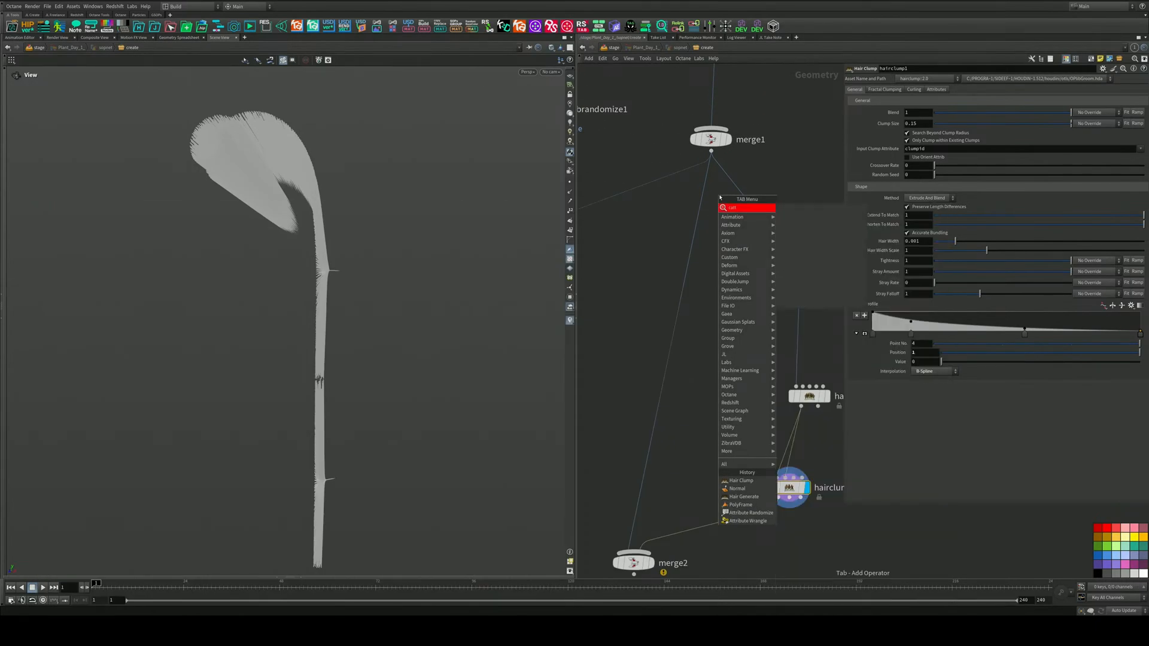
key(Return)
key(Tab)
text(scatt)
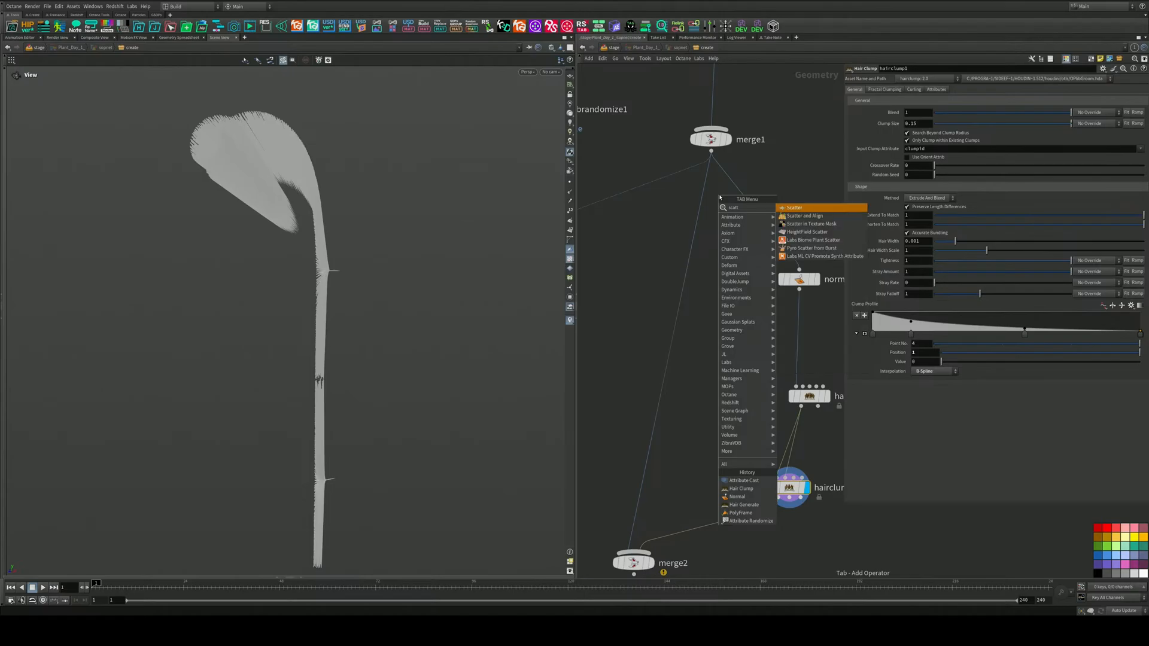
key(Return)
click(726, 324)
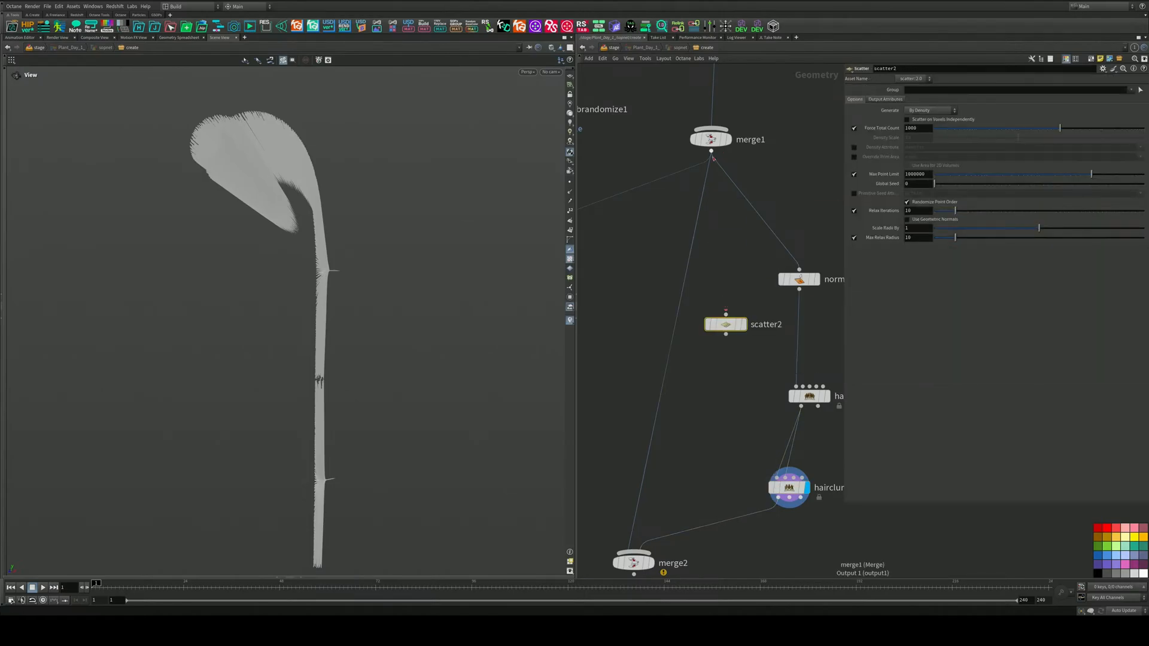
drag(711, 151, 725, 314)
click(744, 325)
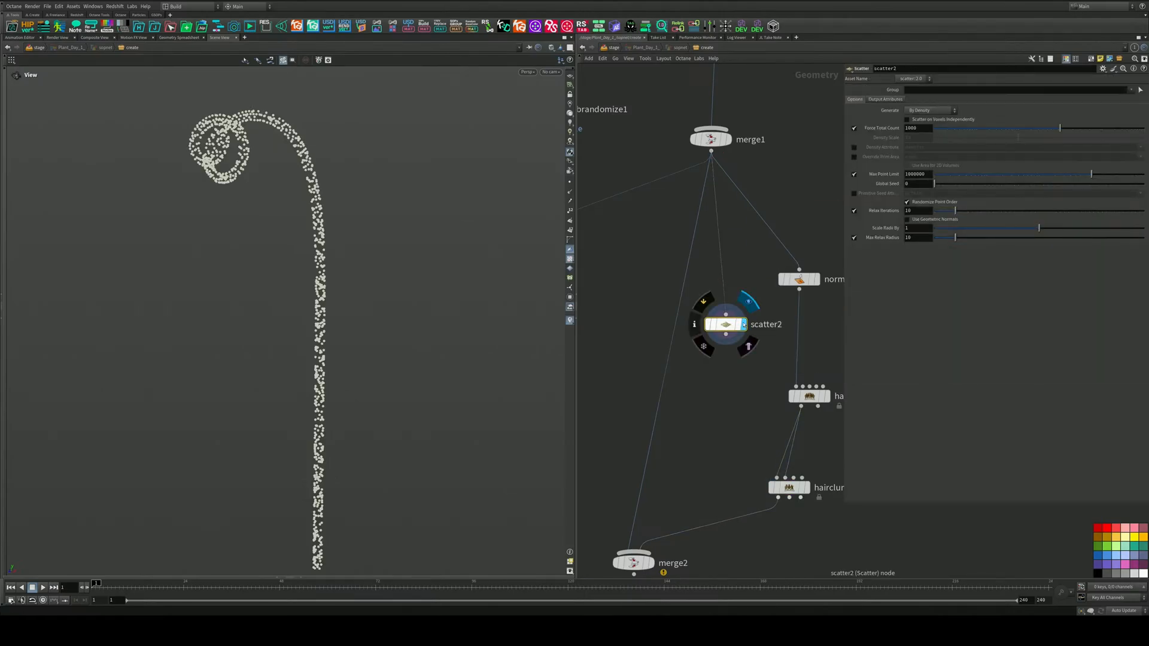
Try using scatter2 as the Guides input of hairclump1 and display the clump node
drag(776, 478, 725, 334)
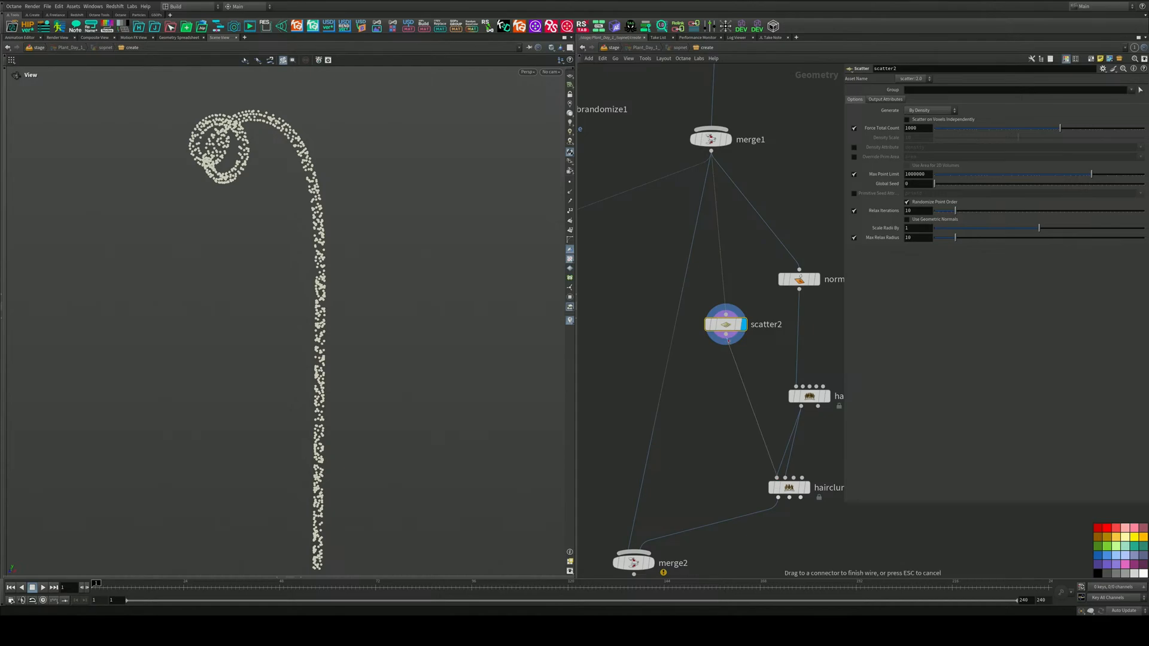
click(807, 487)
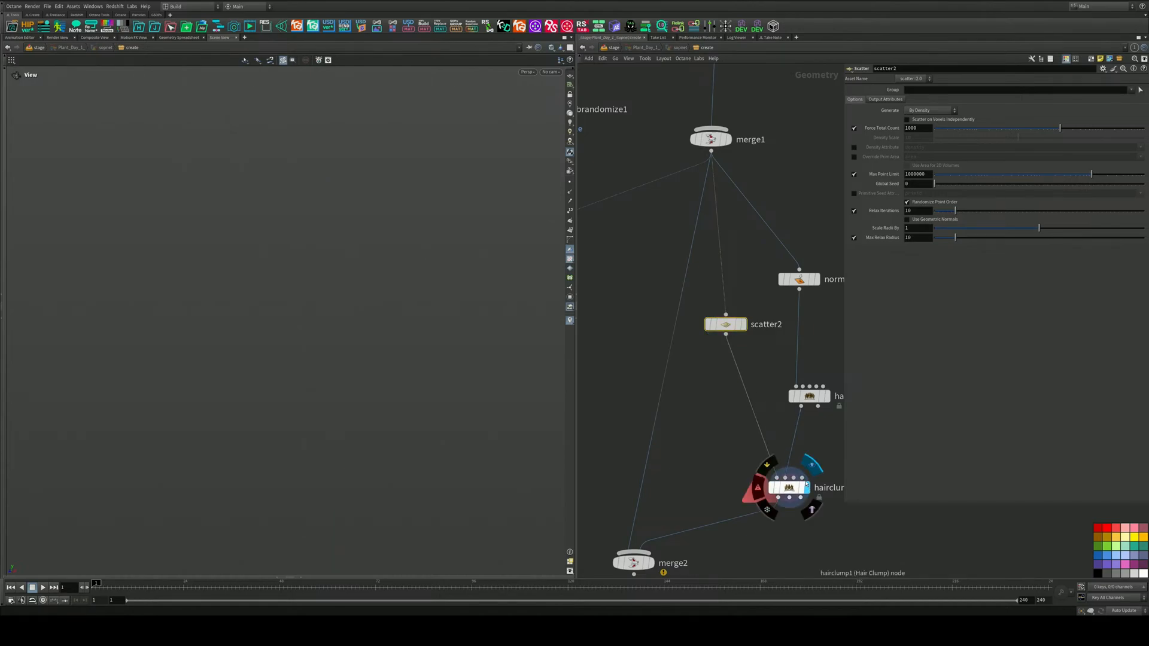
drag(735, 327, 728, 331)
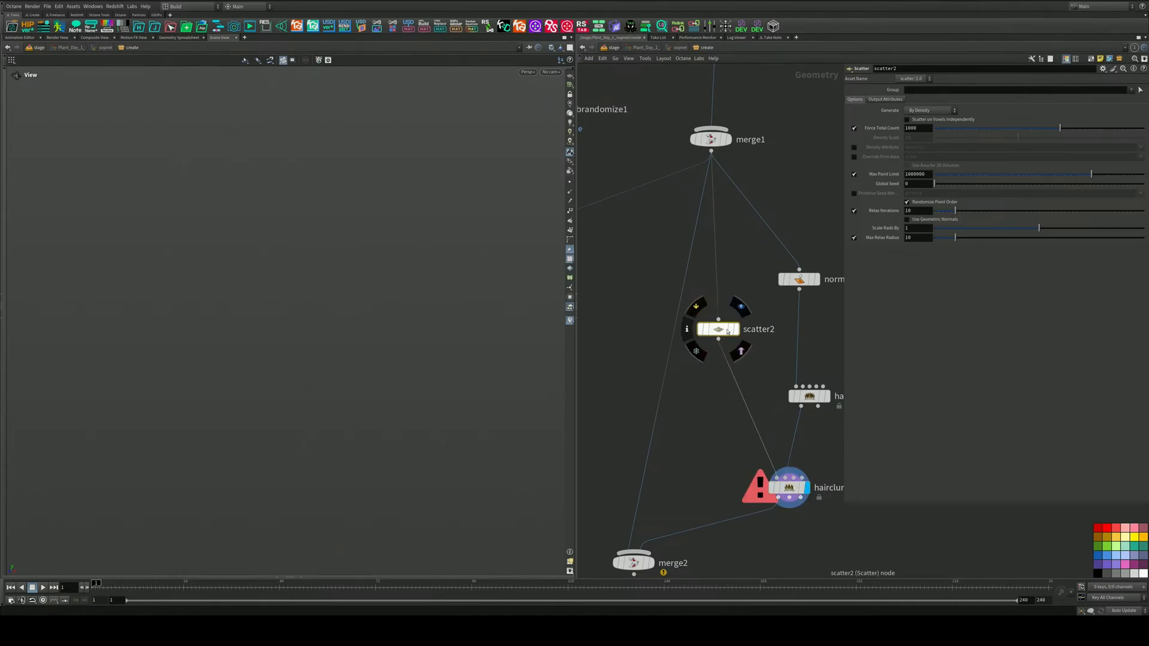
middle_drag(760, 375, 741, 313)
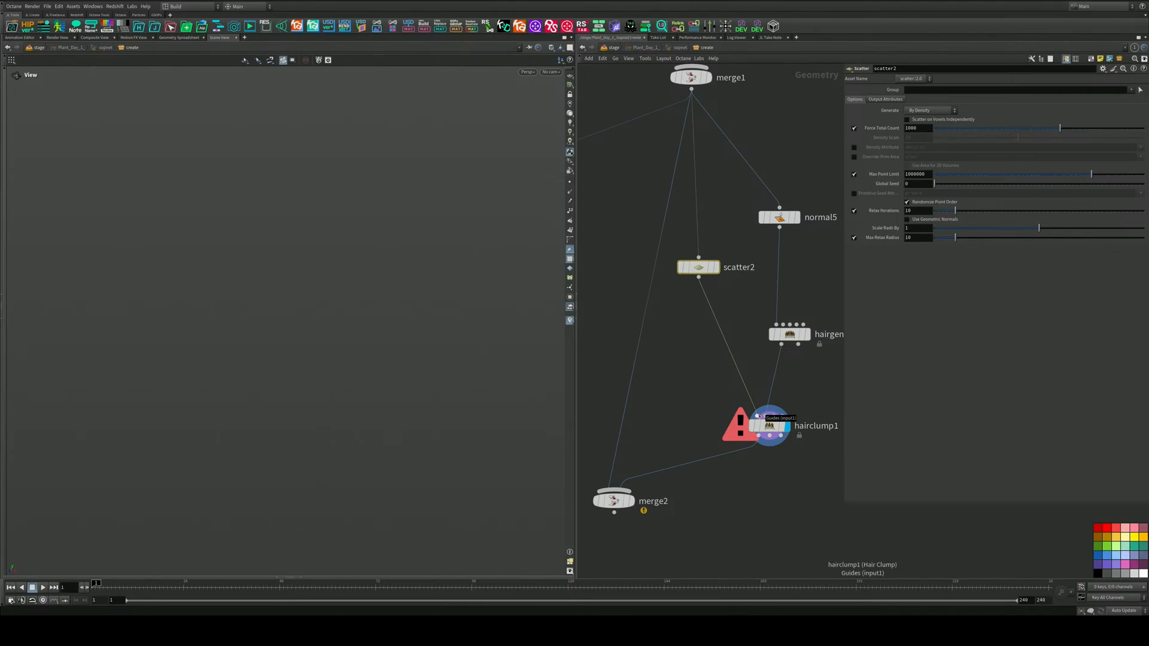
click(763, 424)
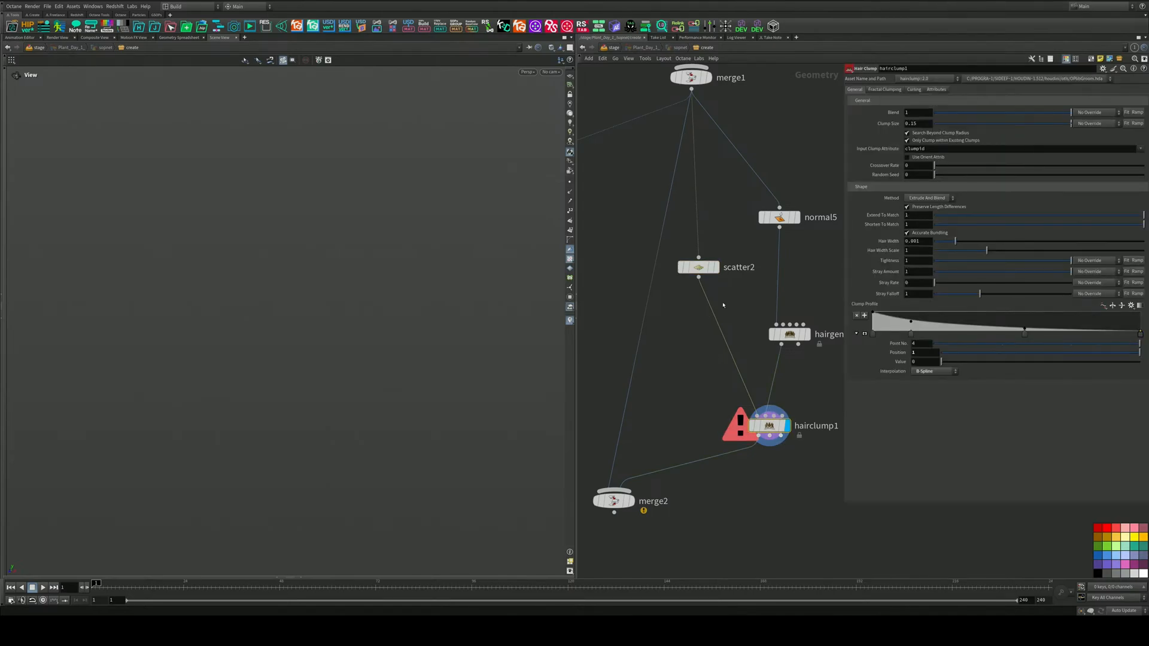
Disconnect scatter2 from hairclump1, wire hairgen1 back into its Guides input, and move merge2 closer to the hair nodes
drag(706, 320, 724, 335)
middle_drag(658, 455, 655, 396)
drag(613, 443, 666, 455)
click(685, 456)
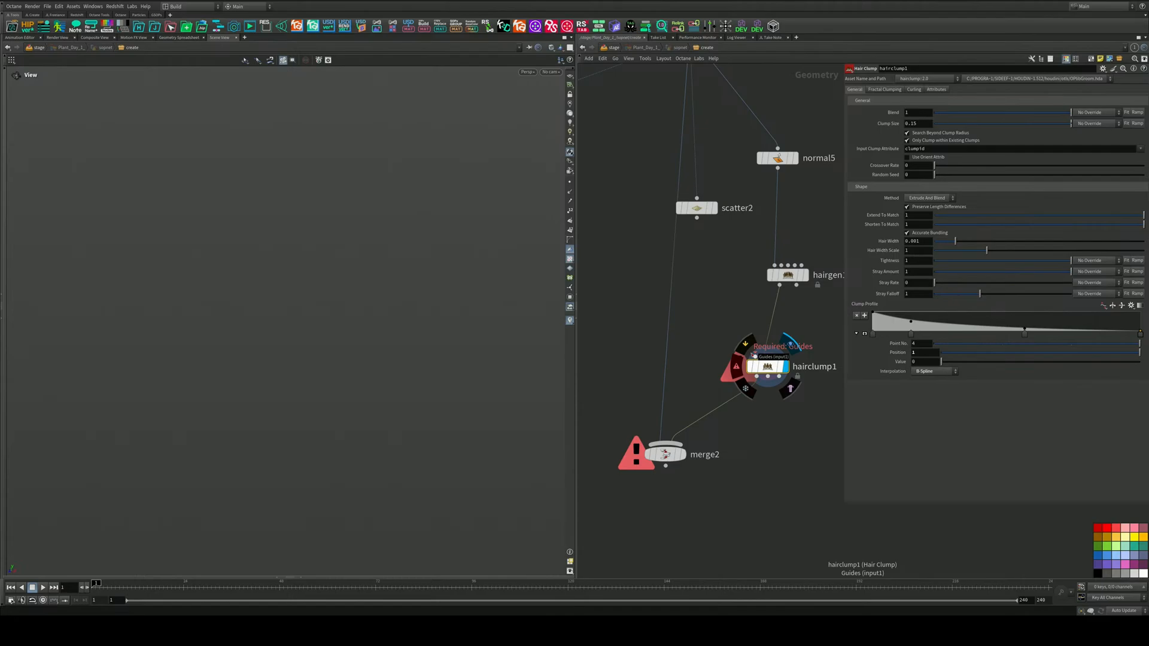
drag(753, 355, 780, 288)
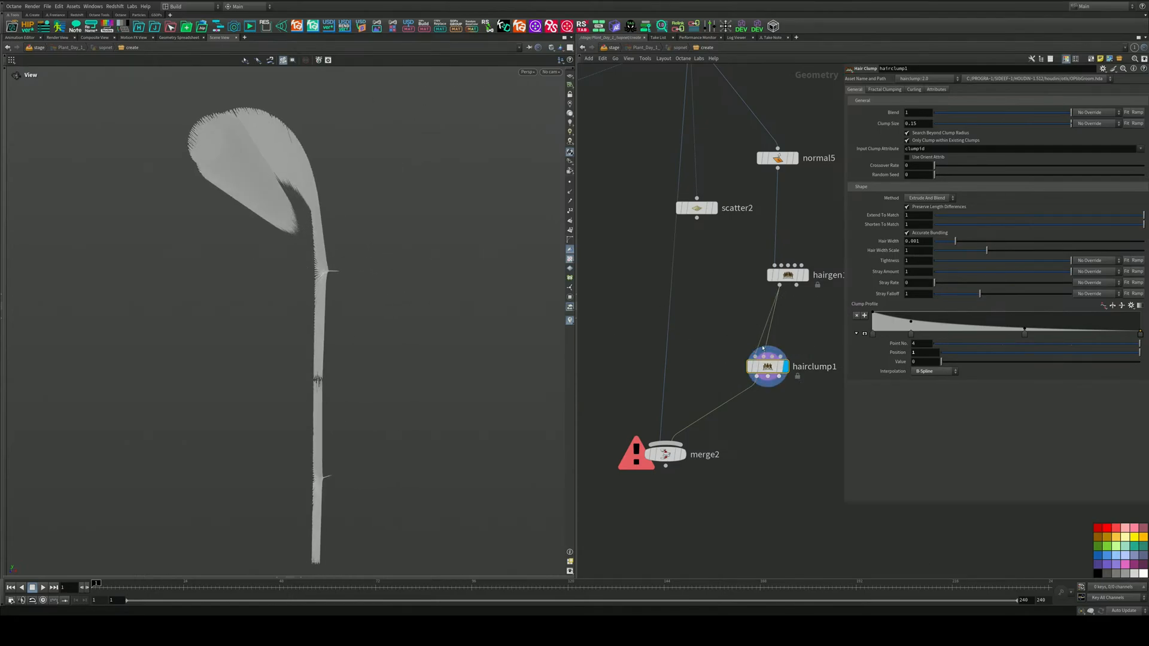
mouse_move(765, 362)
mouse_down()
mouse_move(734, 381)
mouse_move(754, 363)
mouse_up()
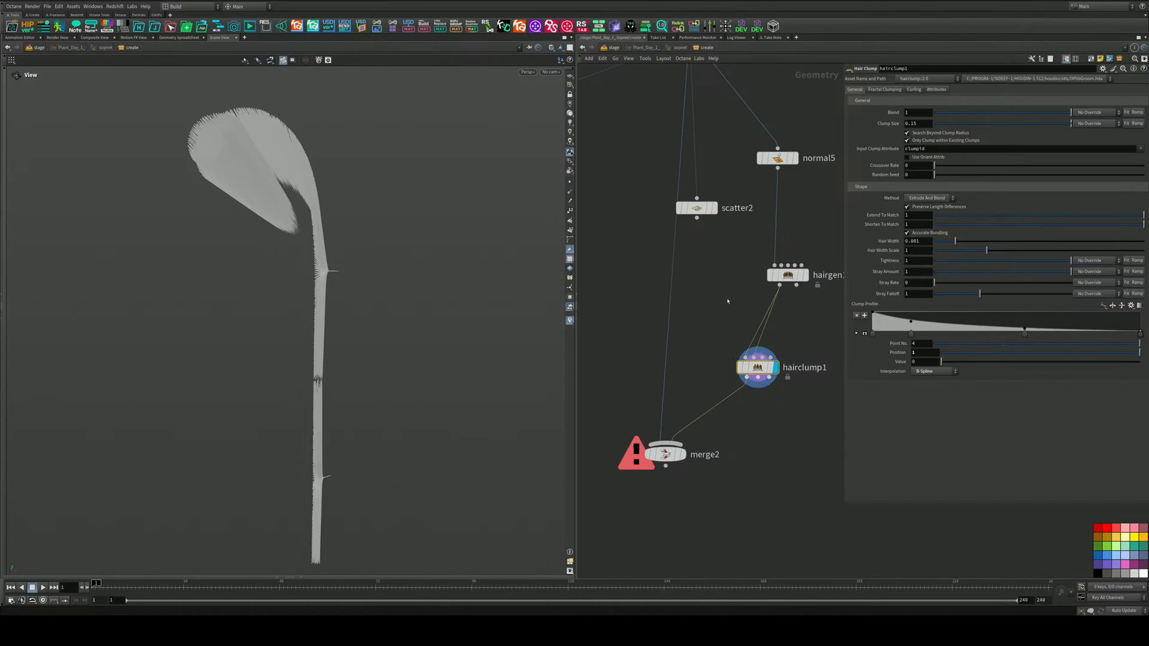
middle_drag(728, 301, 741, 345)
key(Tab)
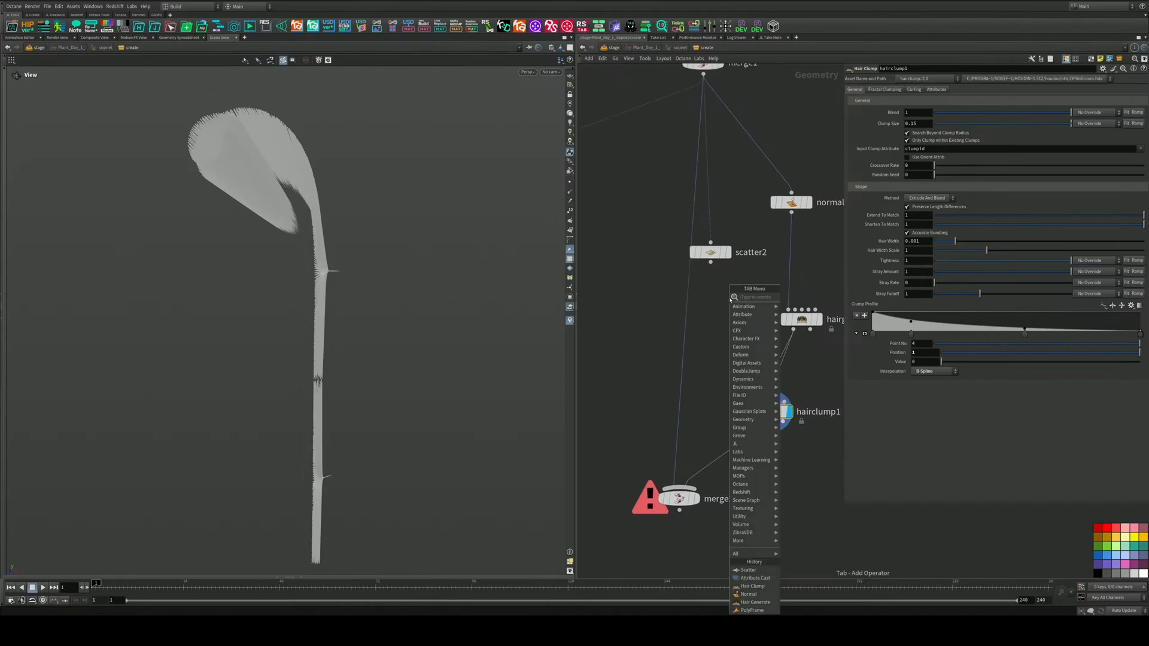
text(cop)
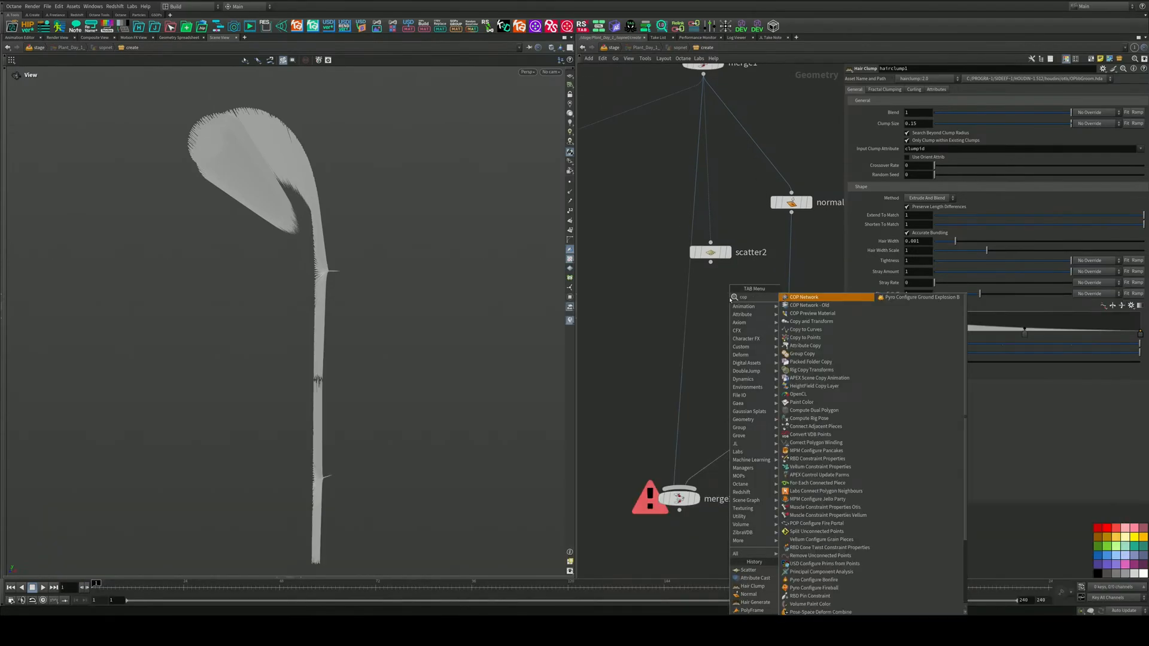
text(y)
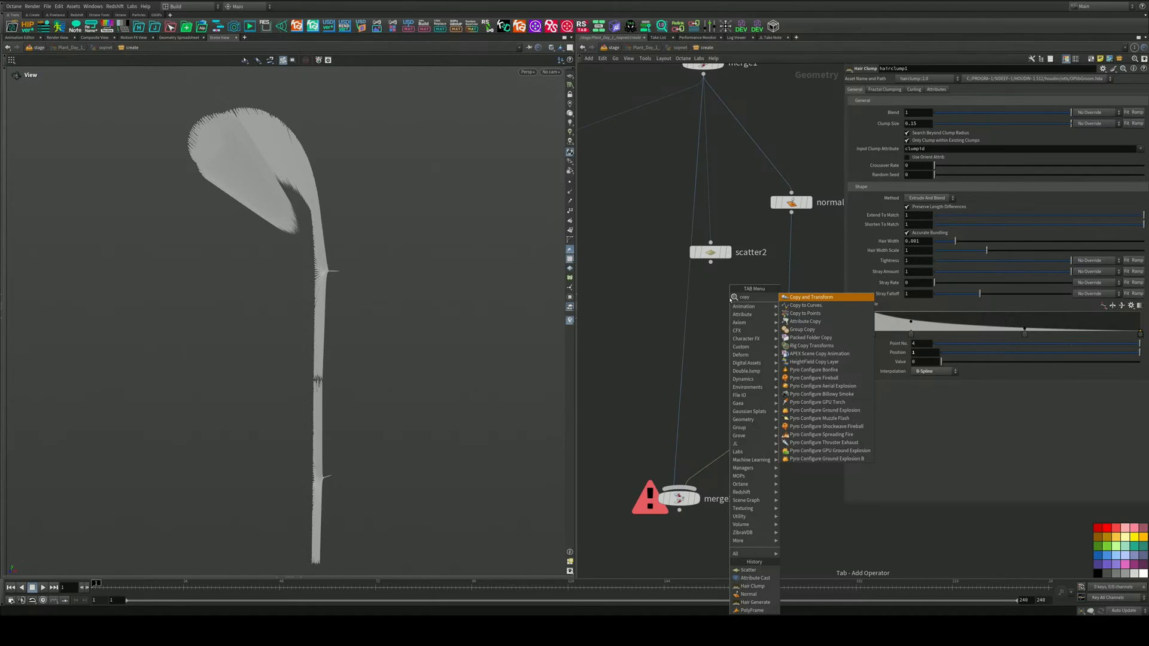
key(BackSpace)
click(624, 241)
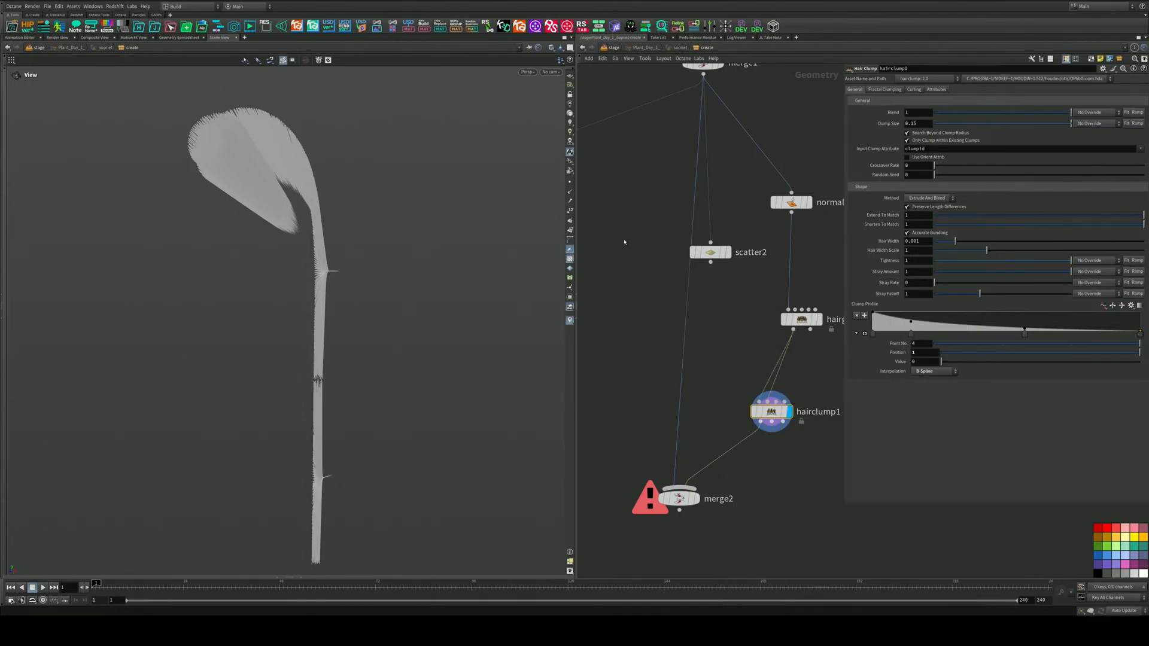
Move scatter2 away from the hair nodes, toward the copytopoints1 branch
drag(708, 252, 597, 218)
middle_drag(586, 257, 771, 287)
scroll(770, 288, down, 4)
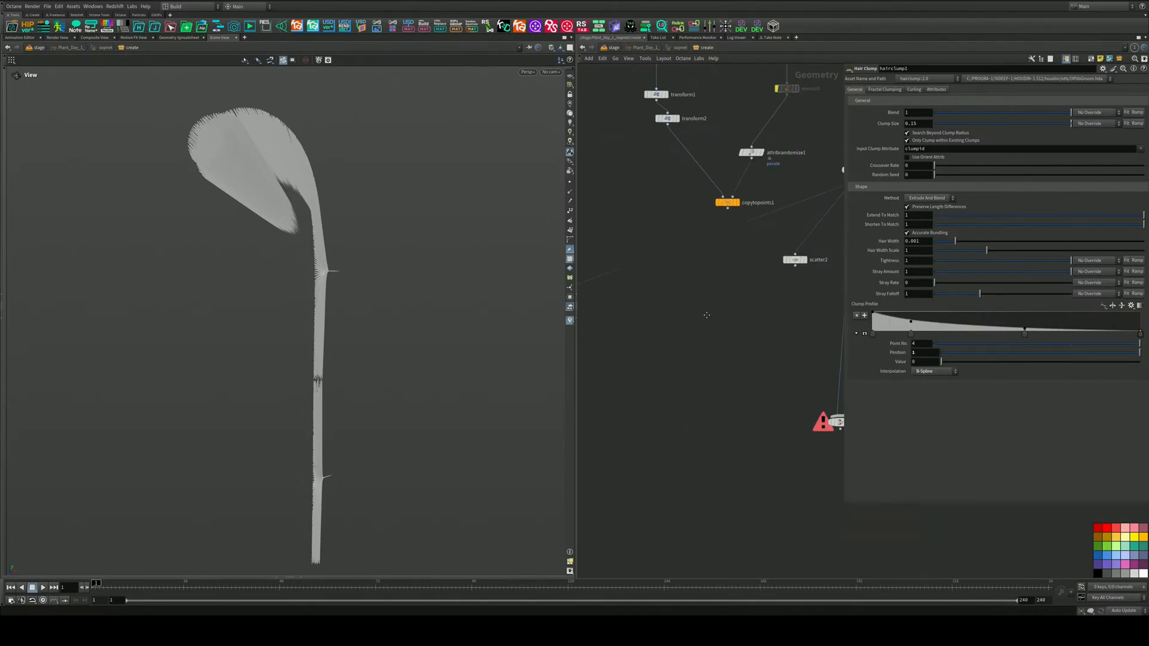
Delete tree_simple_leaf1, transform1 and transform2, and feed a new Line node into copytopoints1 in their place
middle_drag(649, 246, 716, 305)
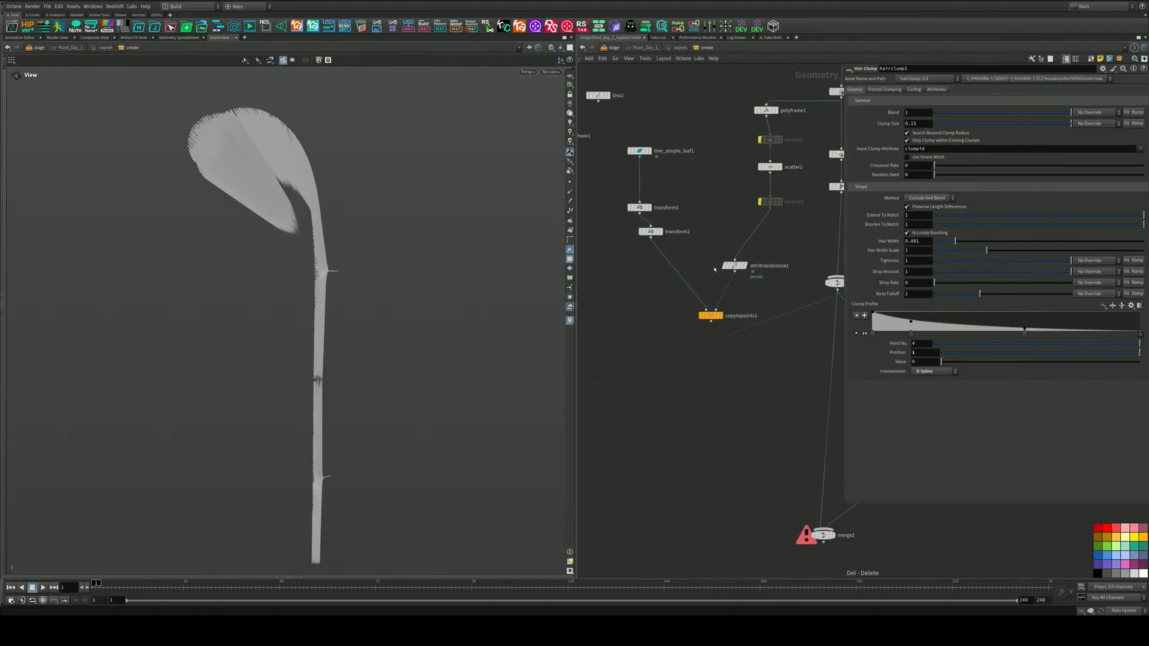
drag(690, 250, 619, 187)
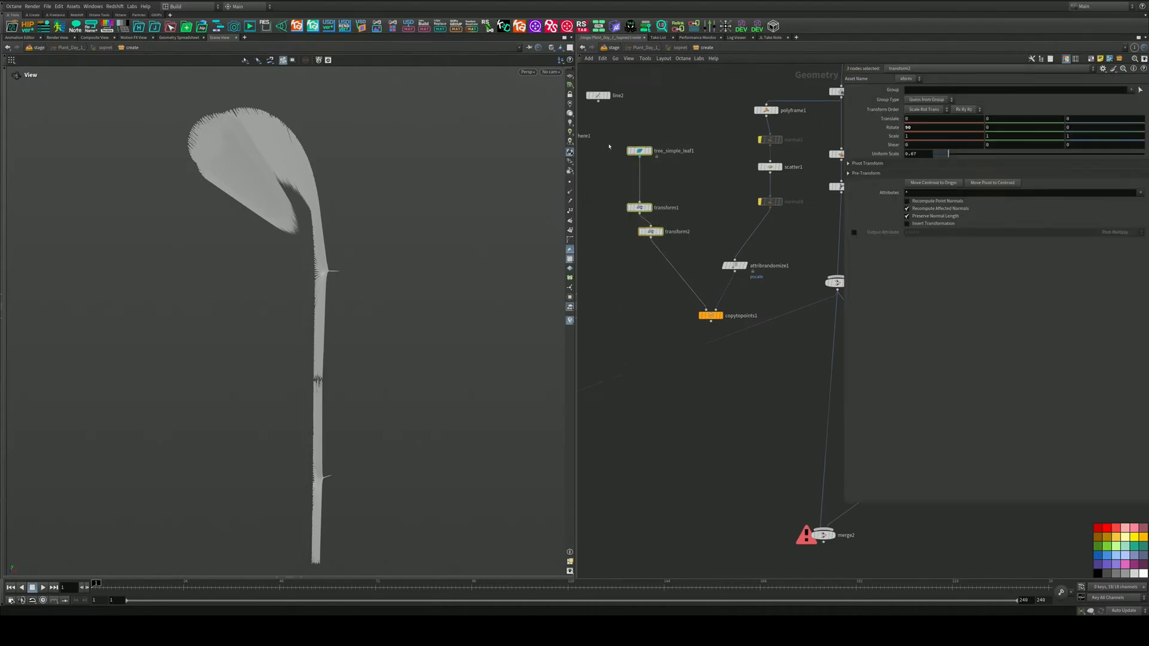
key(Tab)
text(sphere)
key(Return)
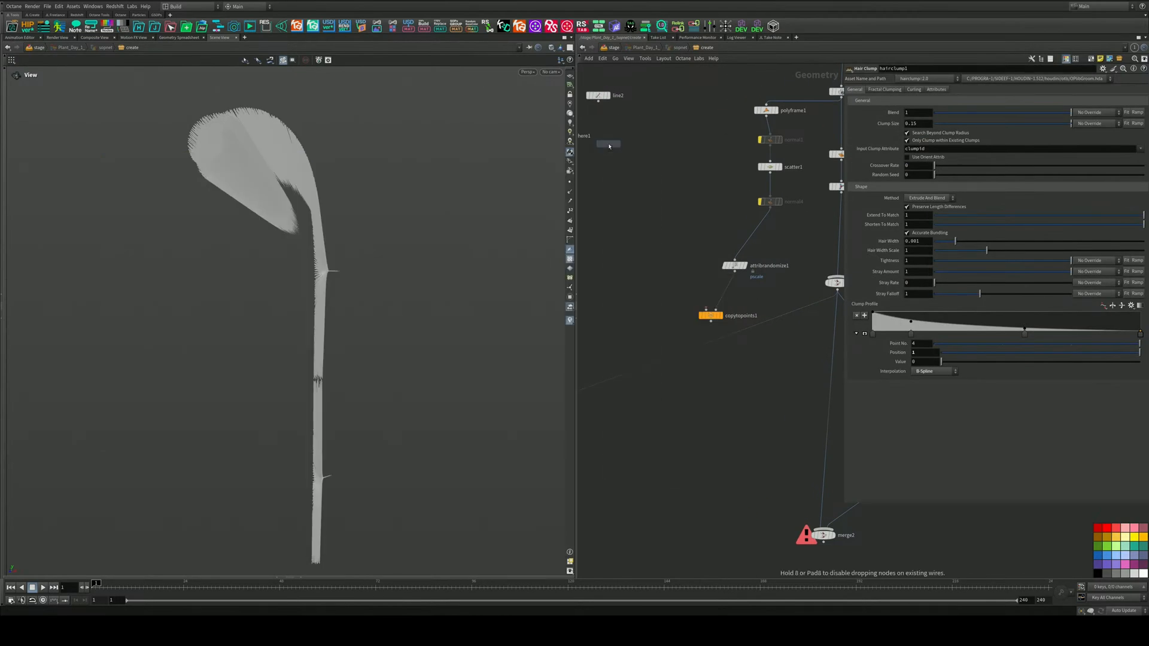
click(686, 272)
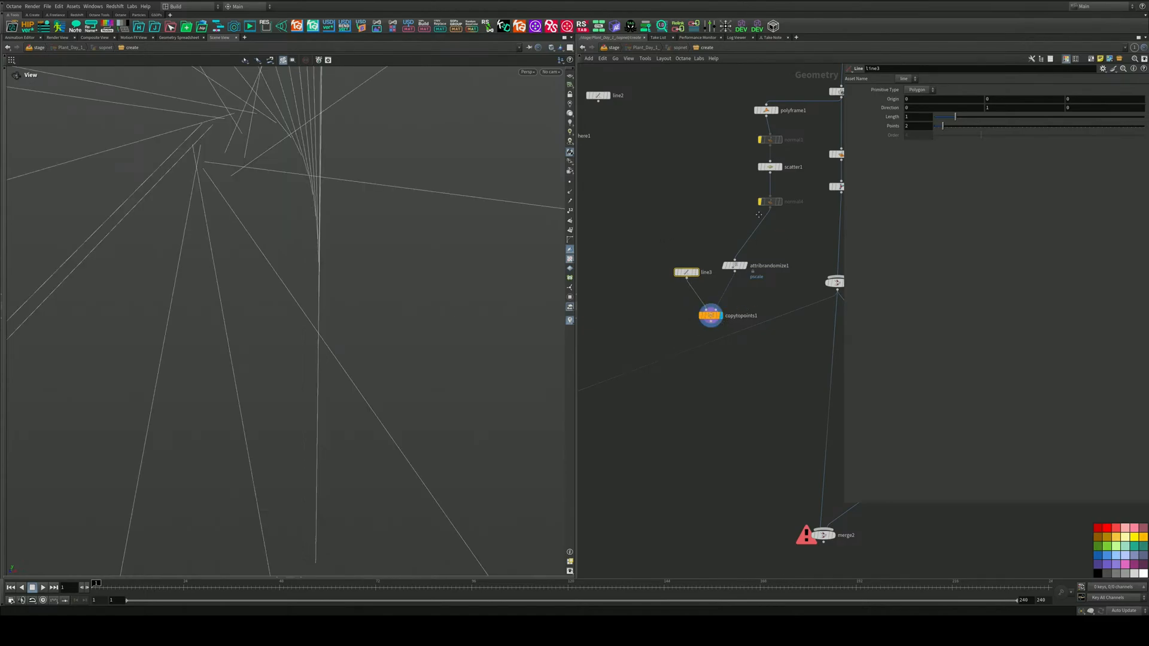
Try using copytopoints1 as the Guides input of hairclump1 and display the clump node
middle_drag(759, 214, 693, 160)
scroll(693, 160, down, 2)
middle_drag(694, 260, 695, 312)
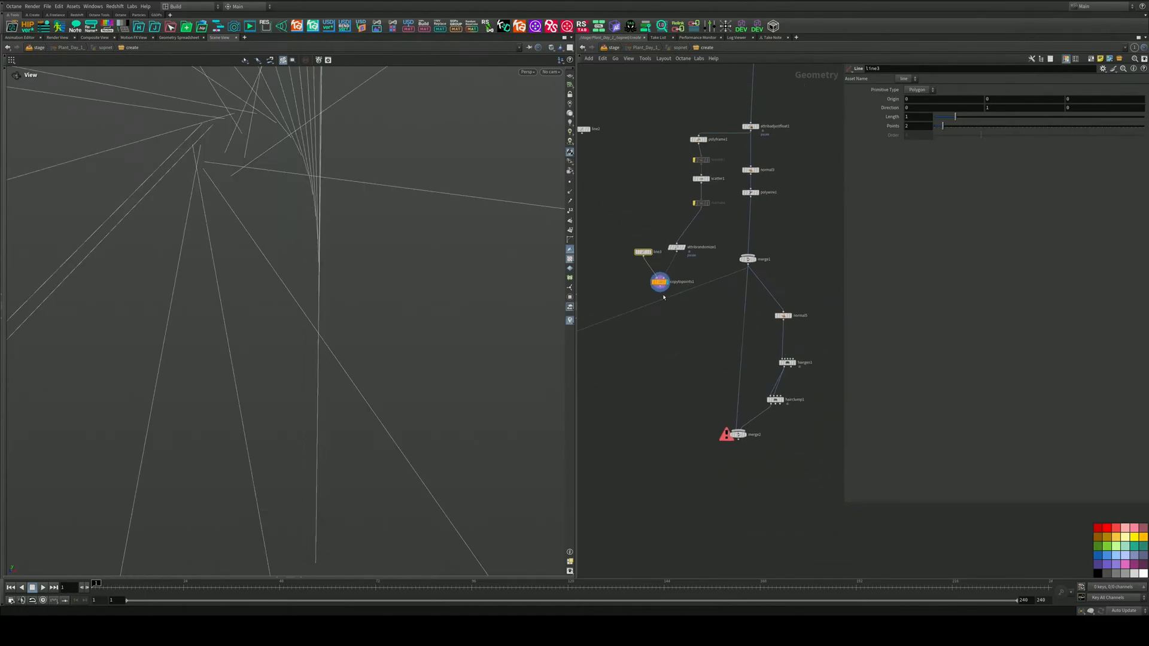
drag(660, 292, 778, 398)
click(784, 401)
scroll(777, 400, up, 5)
scroll(715, 289, down, 4)
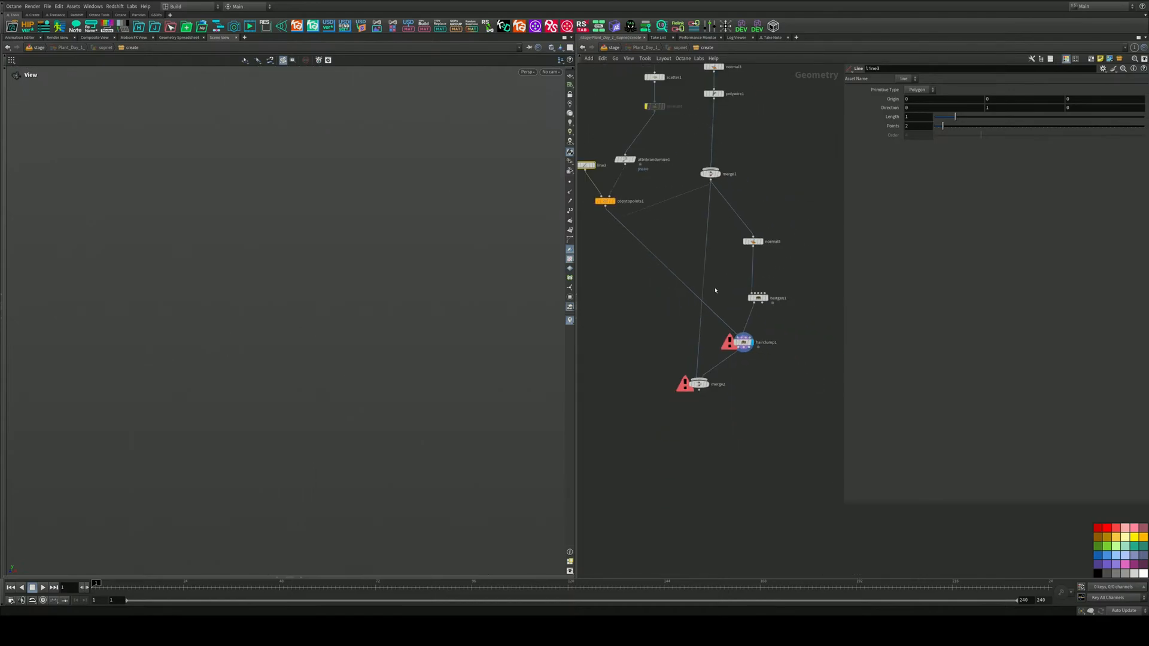
middle_drag(715, 290, 719, 314)
scroll(726, 302, up, 3)
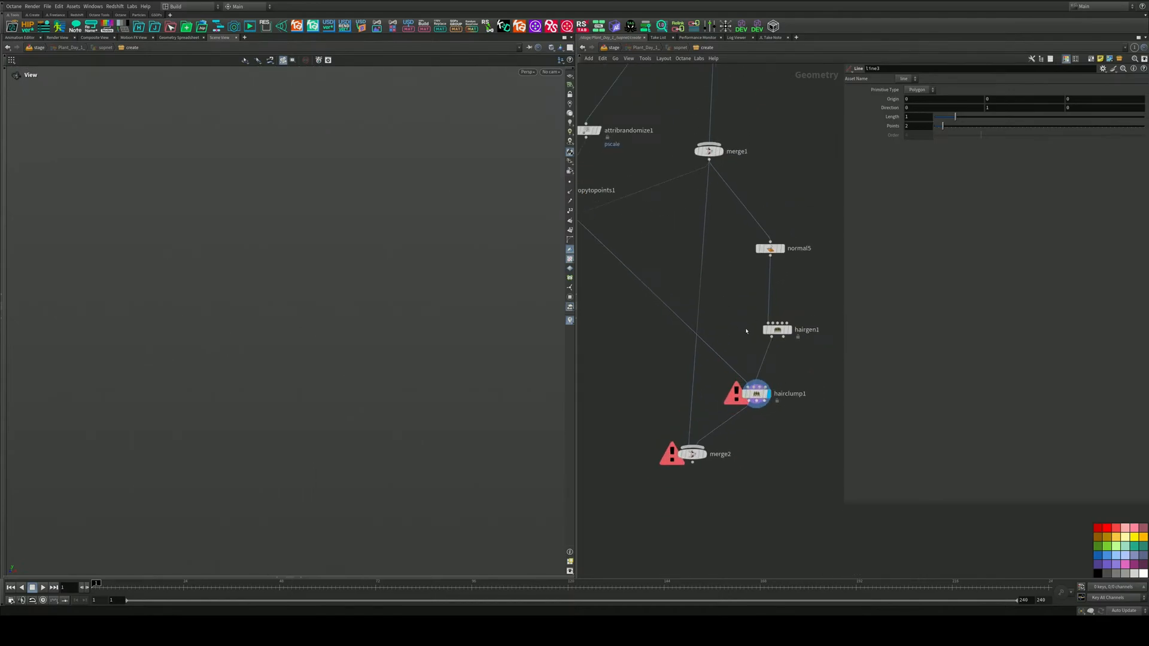
Cut the wire from copytopoints1 to hairclump1 and delete the Hair Clump node
mouse_move(685, 309)
middle_down()
mouse_move(770, 343)
mouse_move(652, 313)
mouse_move(672, 309)
middle_up()
key(y)
drag(713, 400, 722, 367)
click(765, 432)
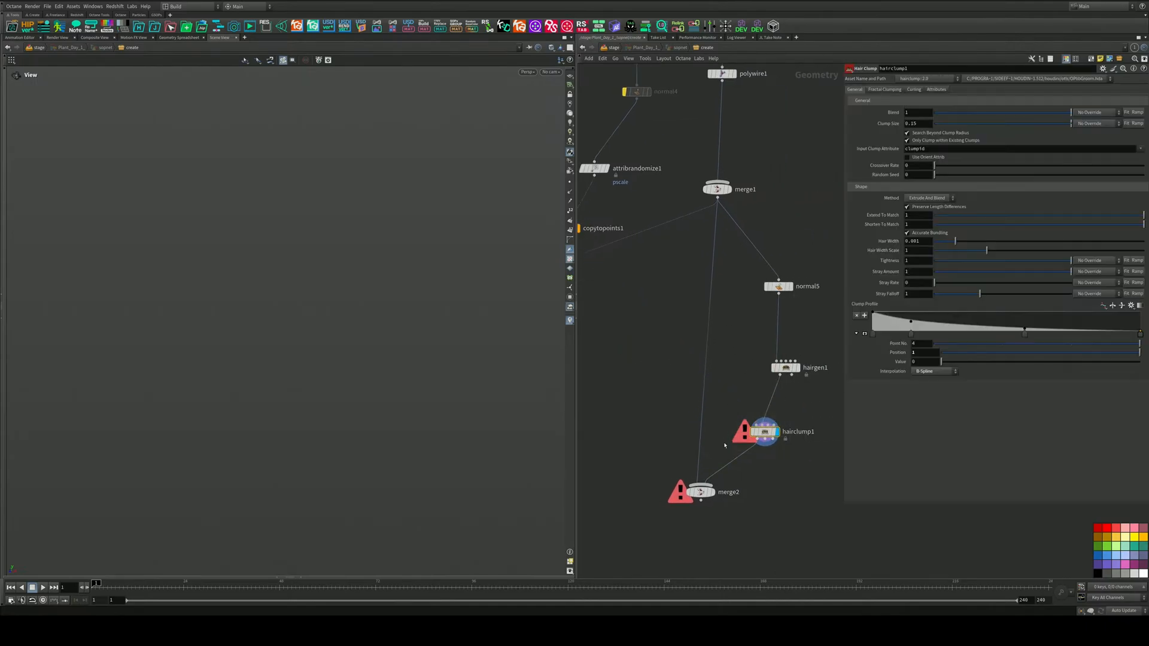
key(Delete)
scroll(742, 396, up, 2)
key(Tab)
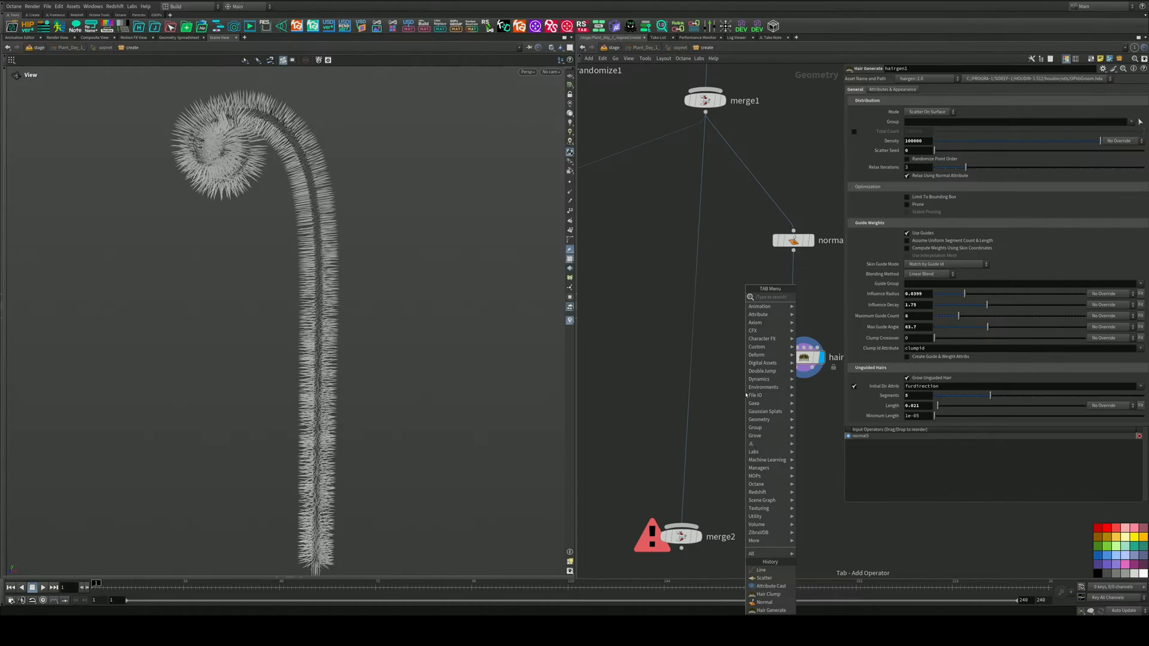
text(h)
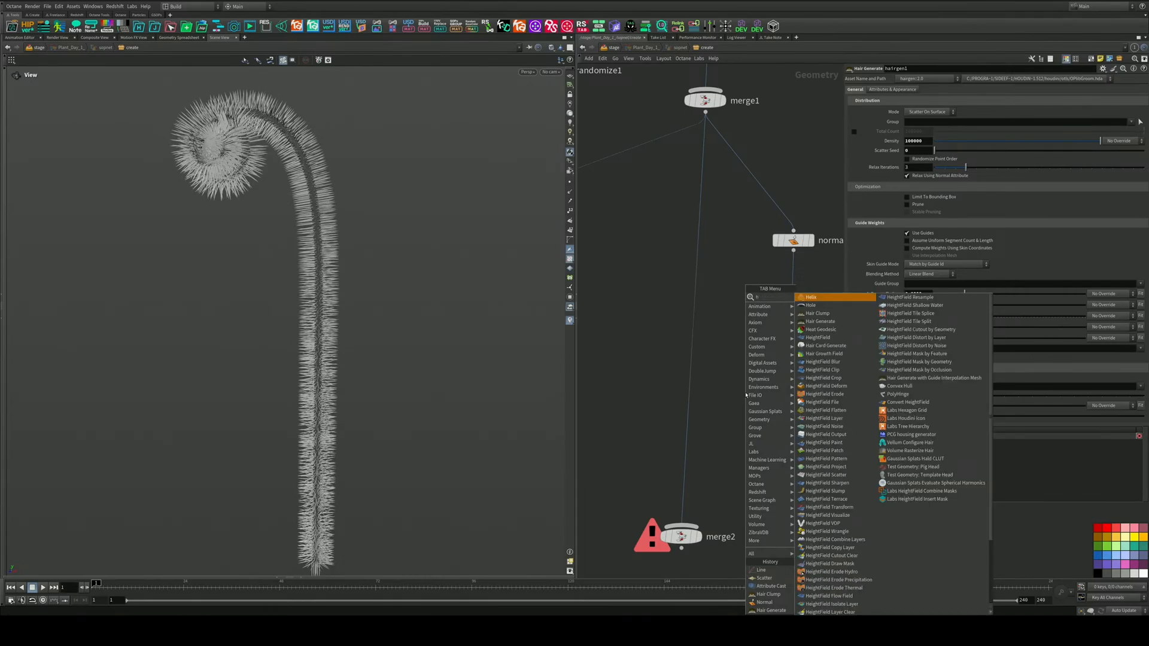
key(BackSpace)
text(h)
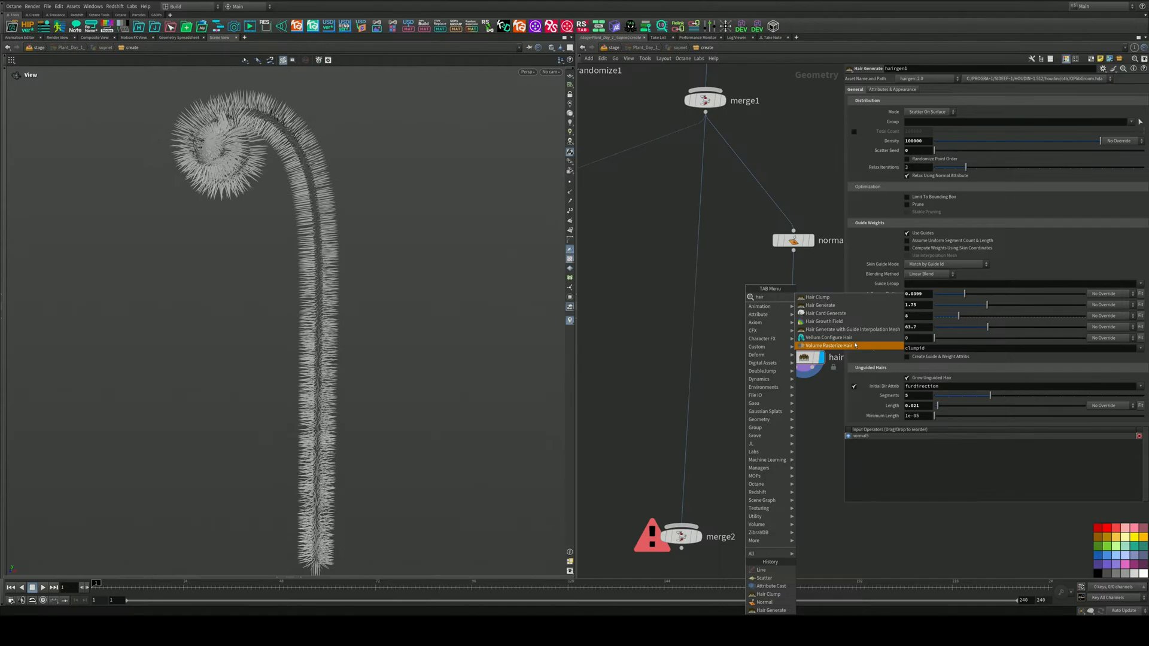
key(Escape)
key(f)
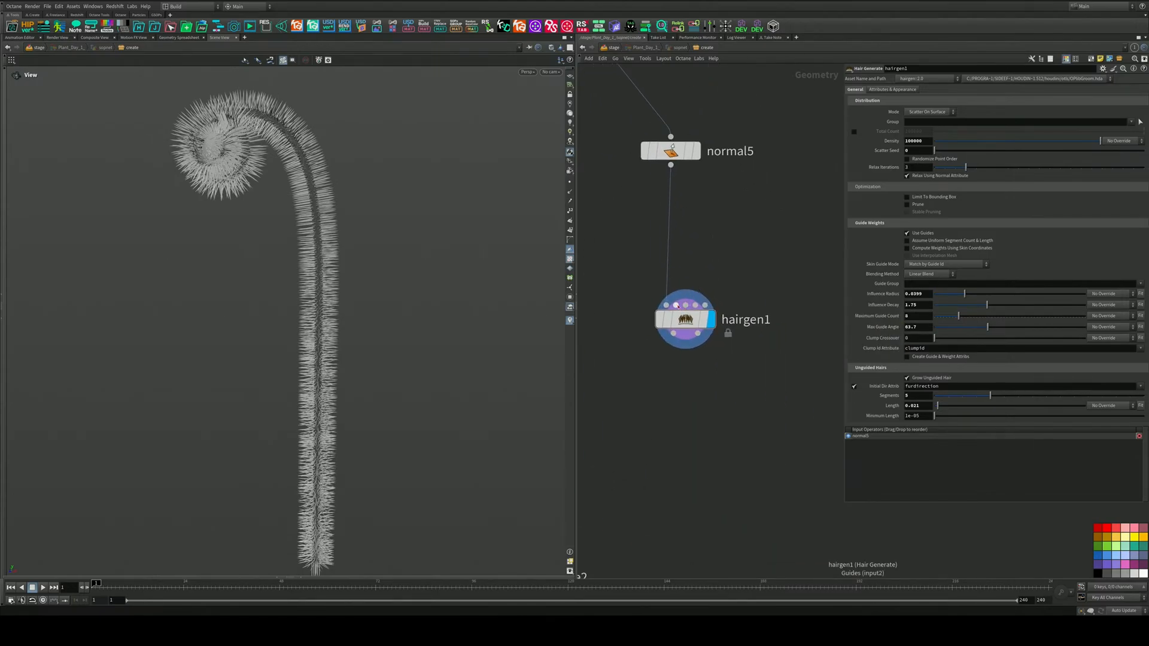
middle_click(689, 320)
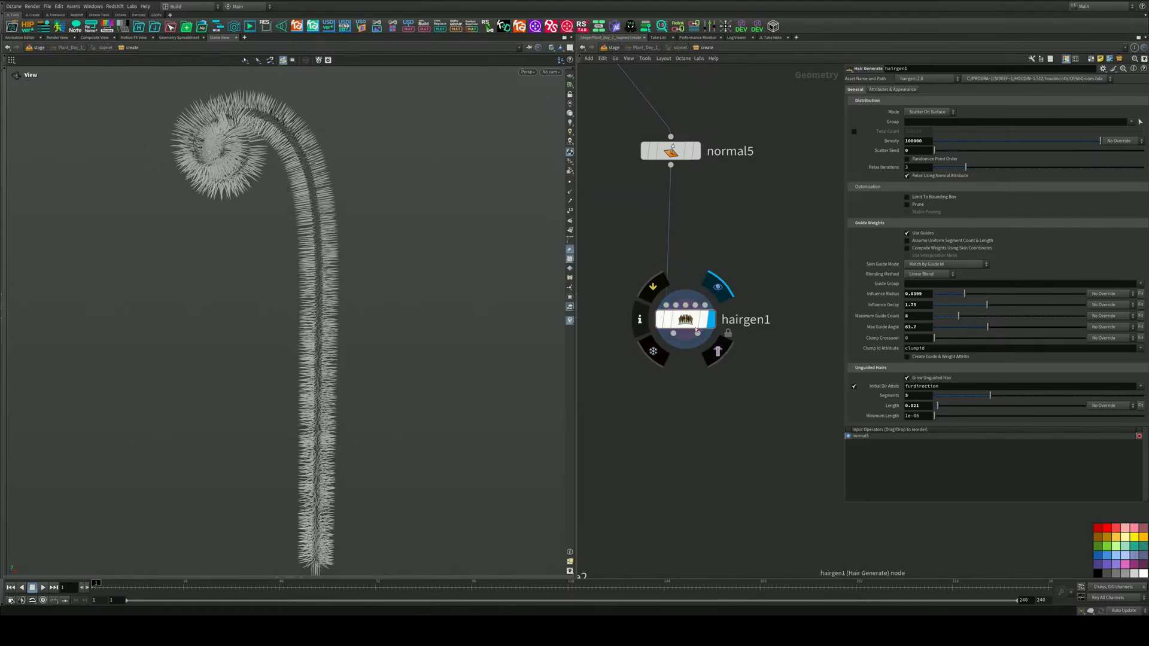
Connect the output of hairgen1 to merge2
middle_drag(685, 453, 766, 354)
click(591, 497)
click(743, 269)
key(Tab)
text(a)
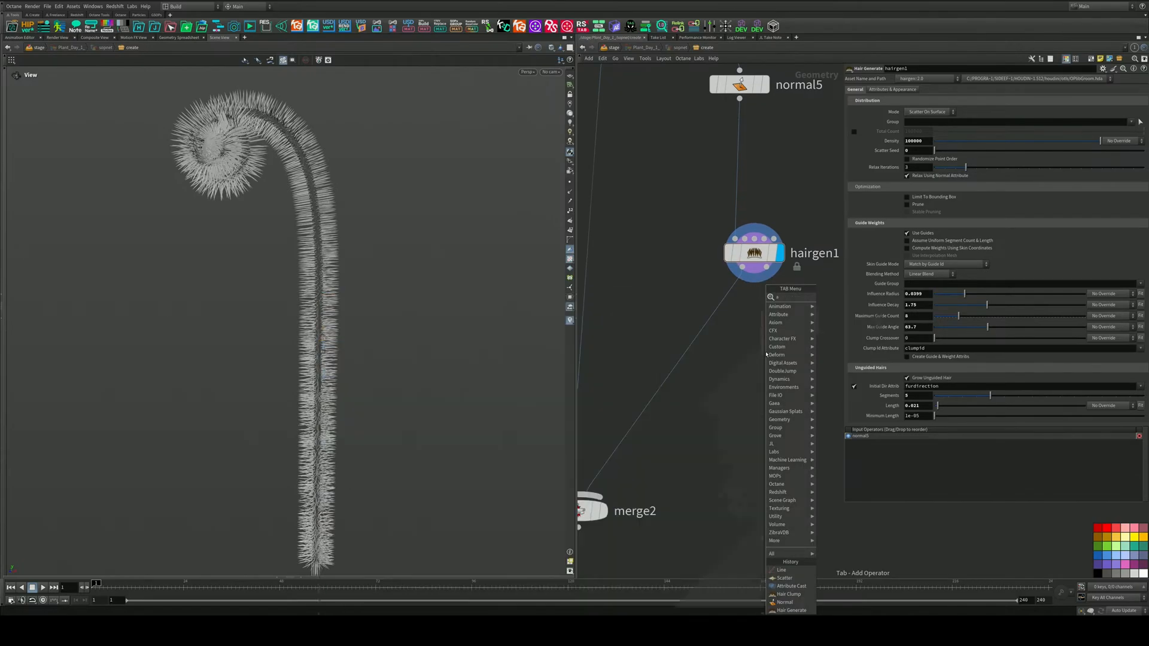
text(ttrib wr)
key(Return)
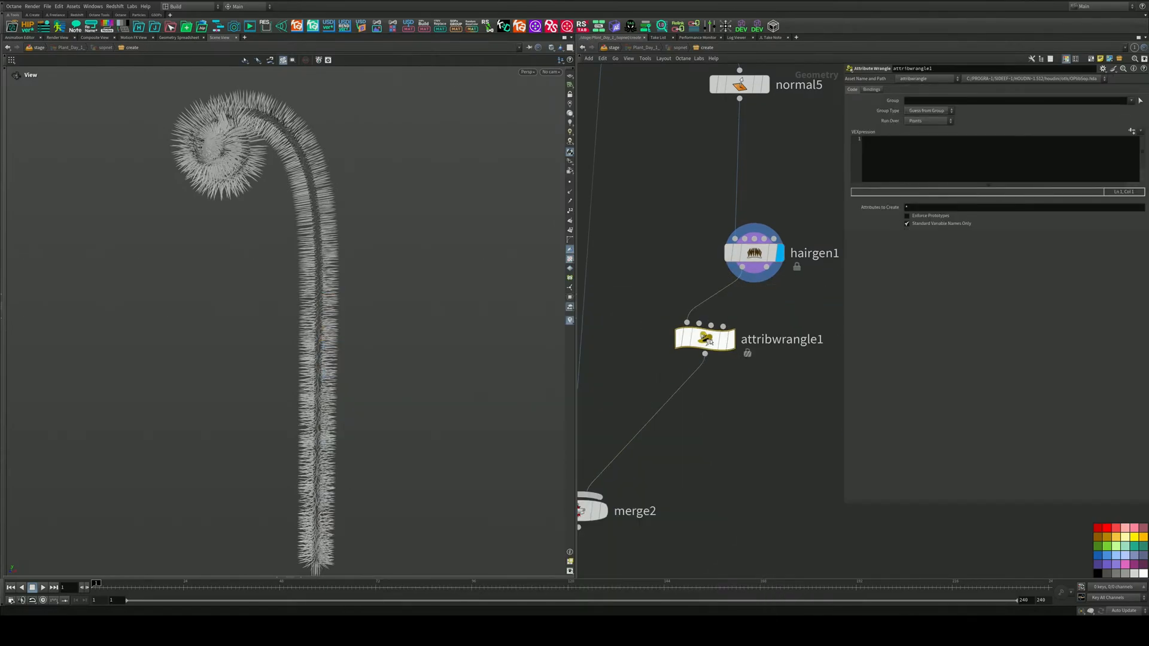
click(918, 161)
text(@wid)
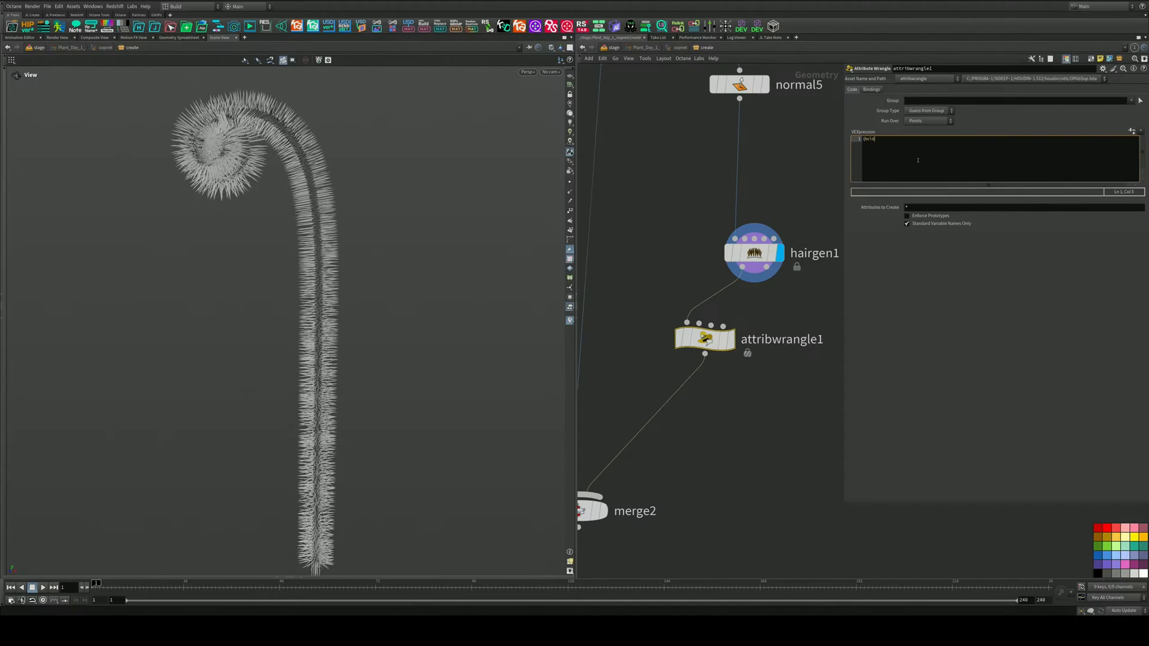
text(th = chf()
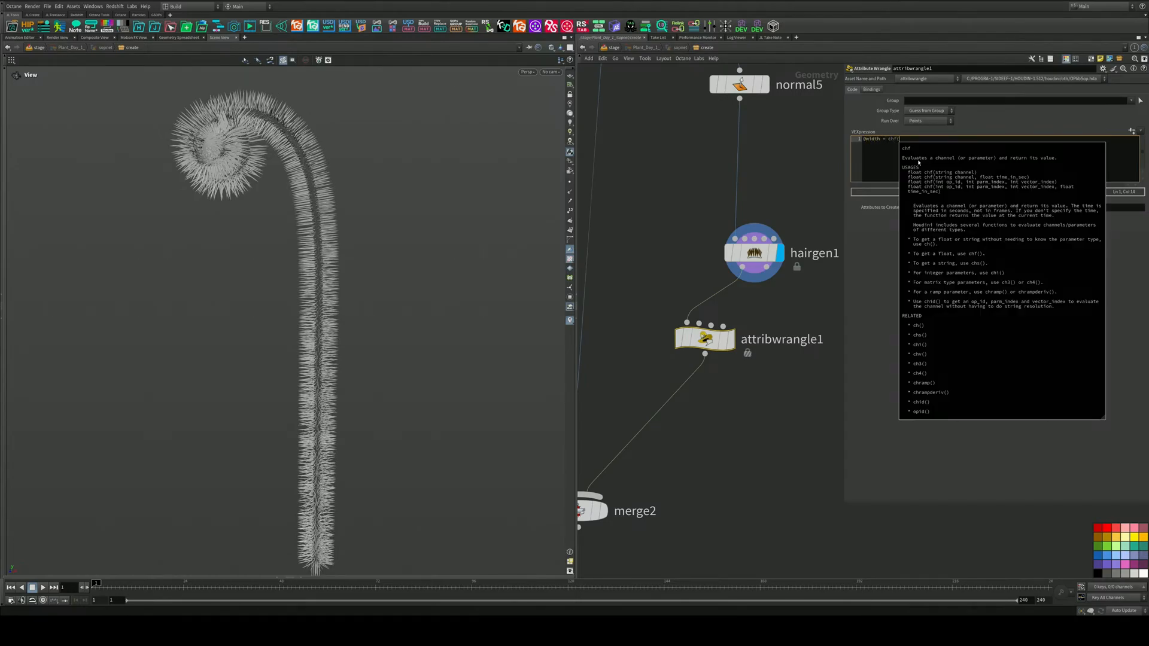
text('amount');)
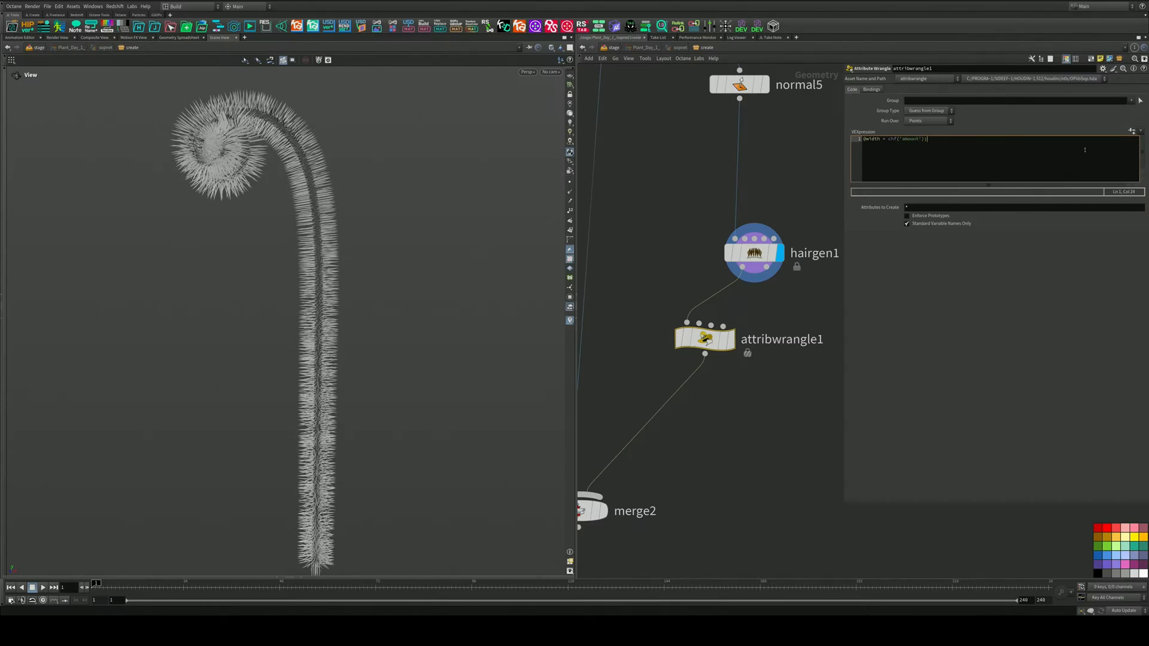
click(1132, 131)
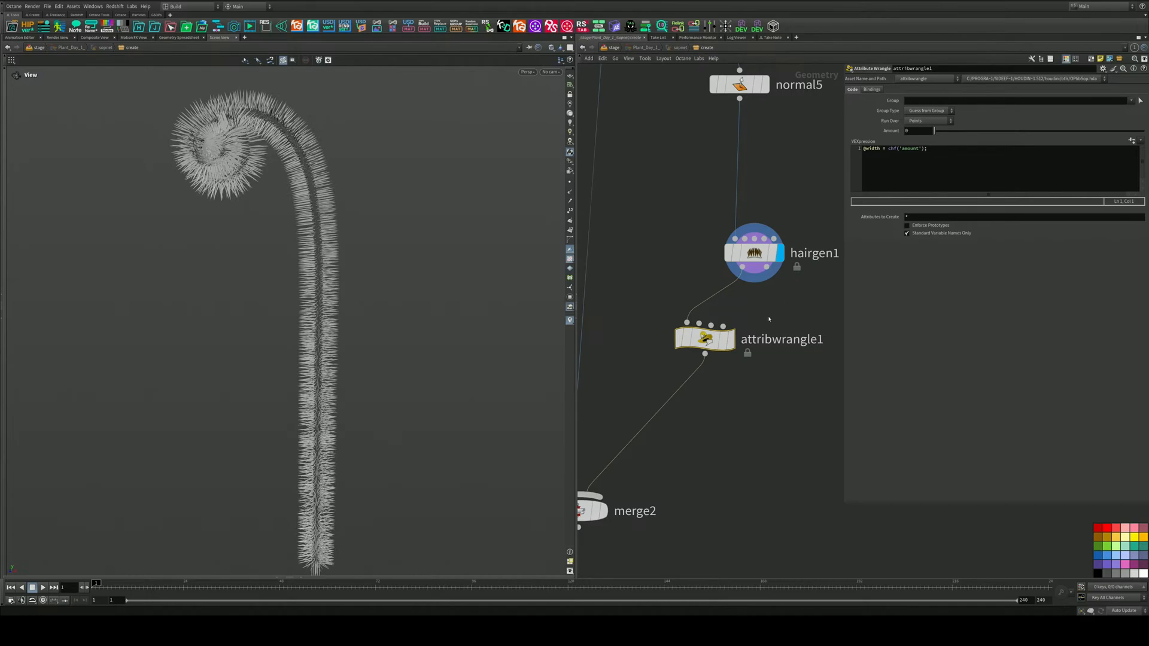
Display attribwrangle1, try an Amount of 0.001 for the hair width, and bypass the wrangle
click(730, 339)
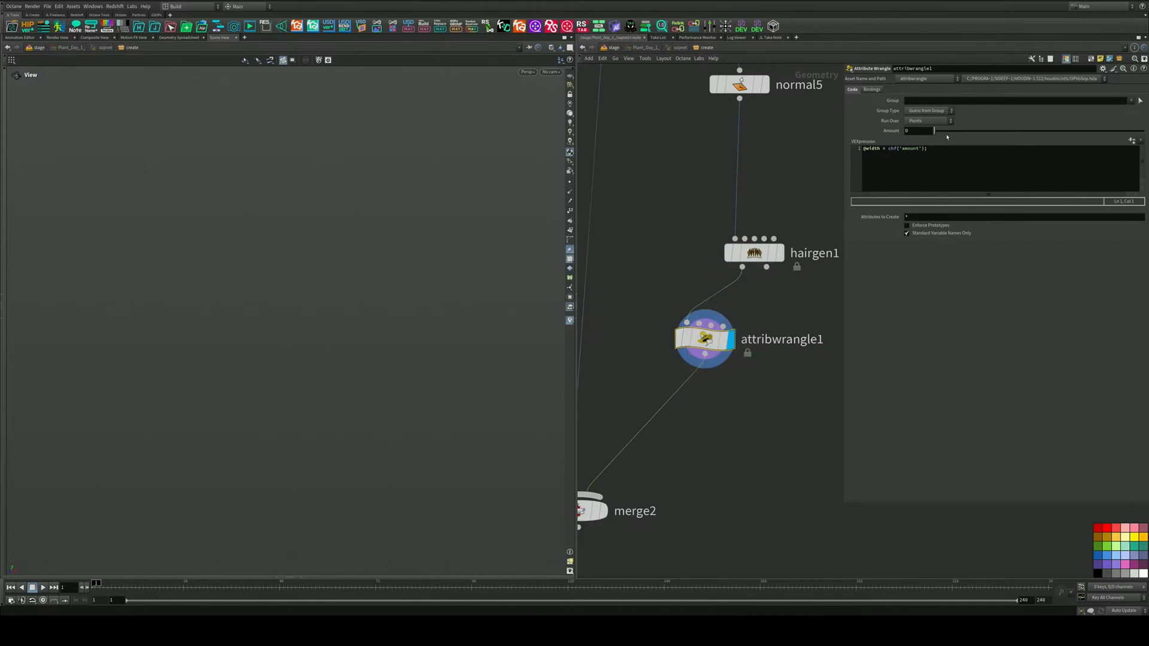
mouse_move(946, 135)
mouse_down()
mouse_move(975, 132)
mouse_move(932, 142)
mouse_up()
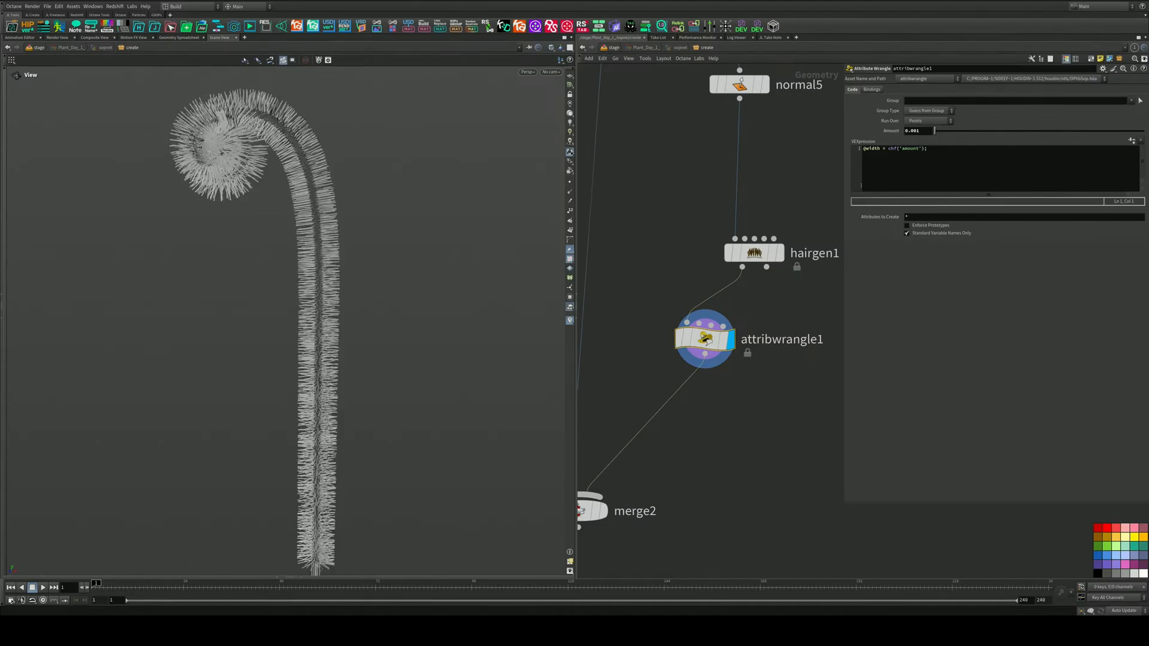
click(680, 339)
Select hairgen1 and inspect the shape of the generated hairs up close along the stem
click(756, 258)
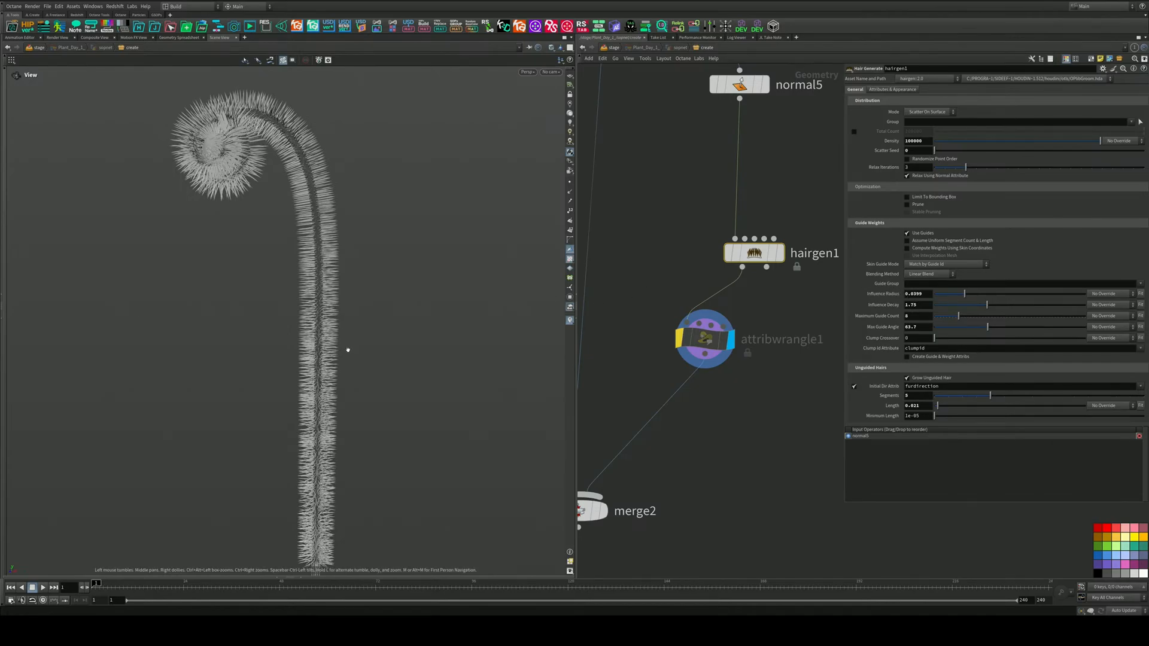
right_drag(325, 329, 531, 228)
right_drag(359, 299, 455, 251)
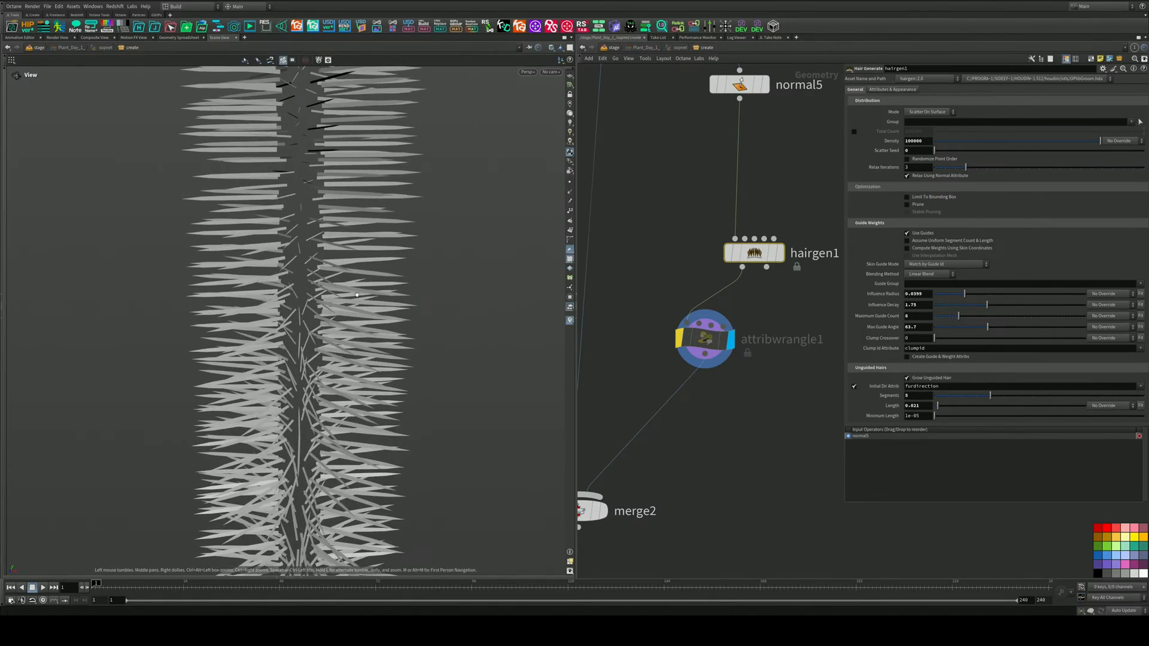
middle_drag(363, 198, 372, 287)
right_drag(373, 288, 96, 319)
drag(287, 282, 359, 248)
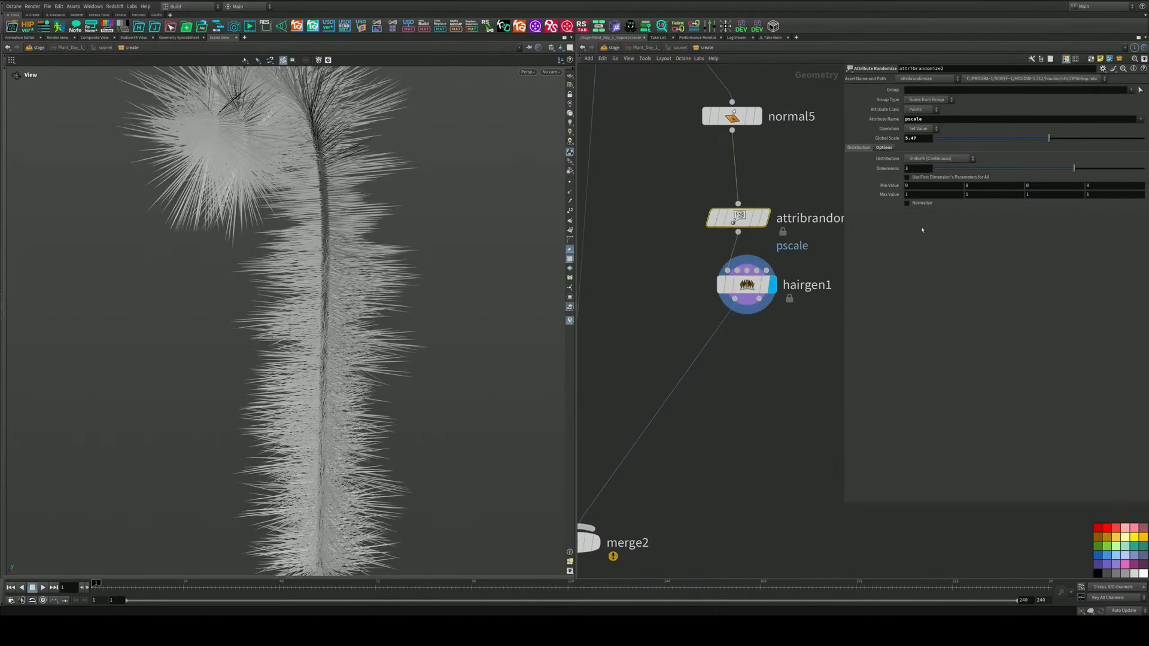
Lower the Global Scale of attribrandomize2's pscale to about 0.64 and check the hair lengths around the curl
drag(1048, 146, 948, 157)
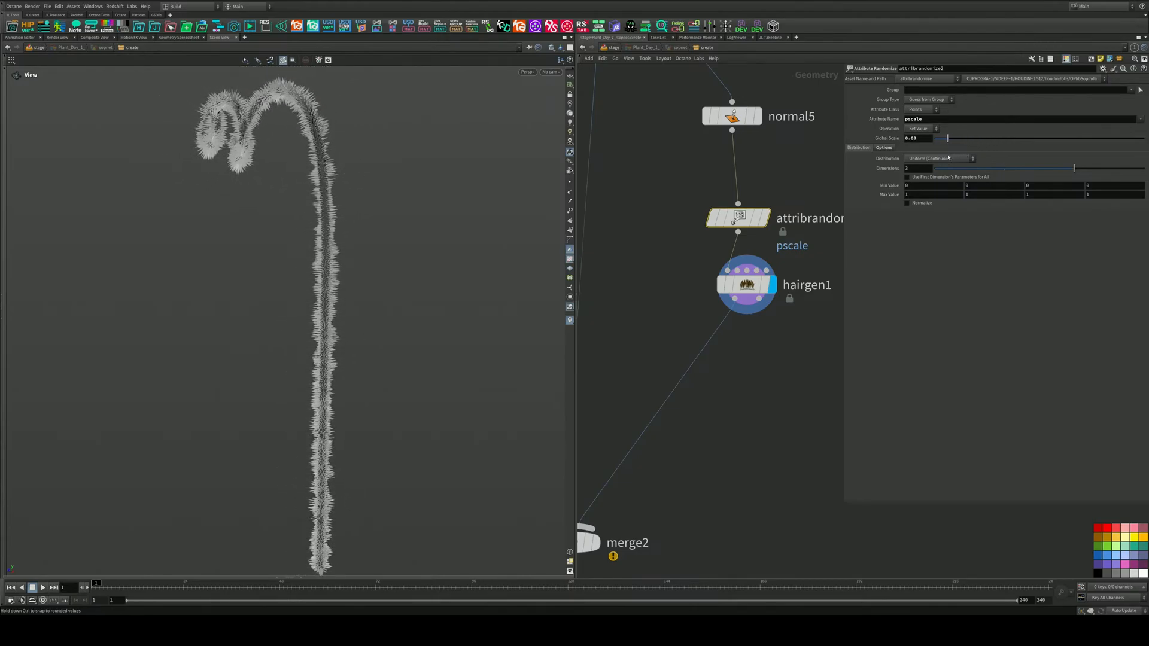
drag(295, 231, 355, 217)
middle_drag(354, 217, 378, 365)
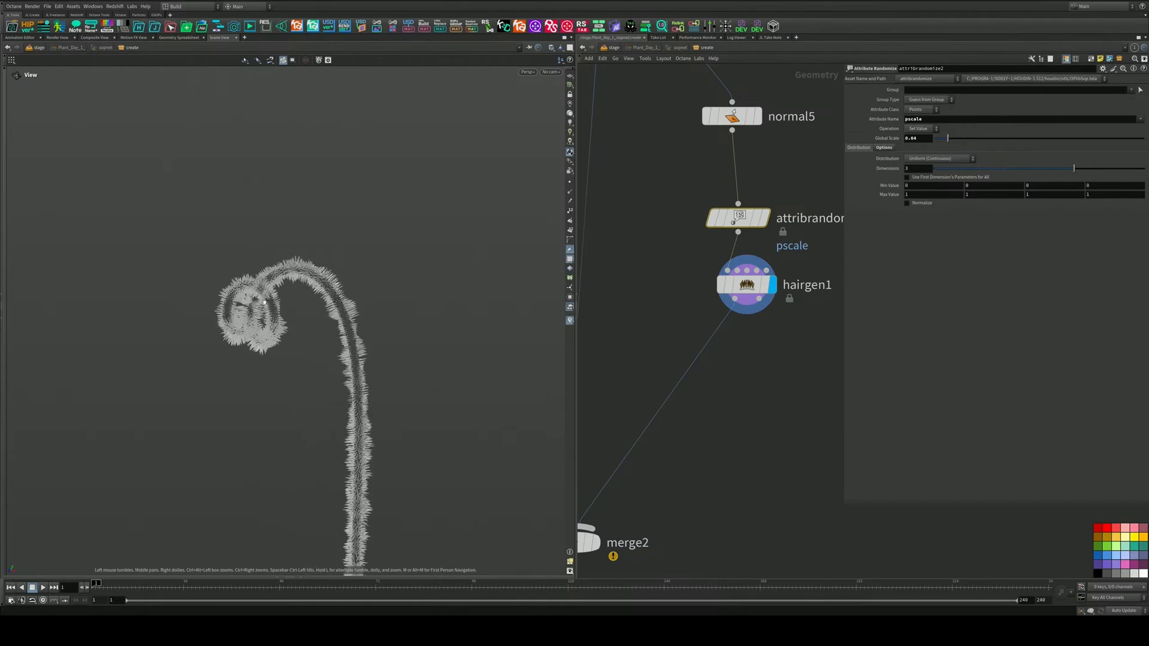
right_drag(378, 365, 525, 246)
mouse_move(526, 246)
mouse_down()
mouse_move(353, 272)
mouse_move(505, 246)
mouse_up()
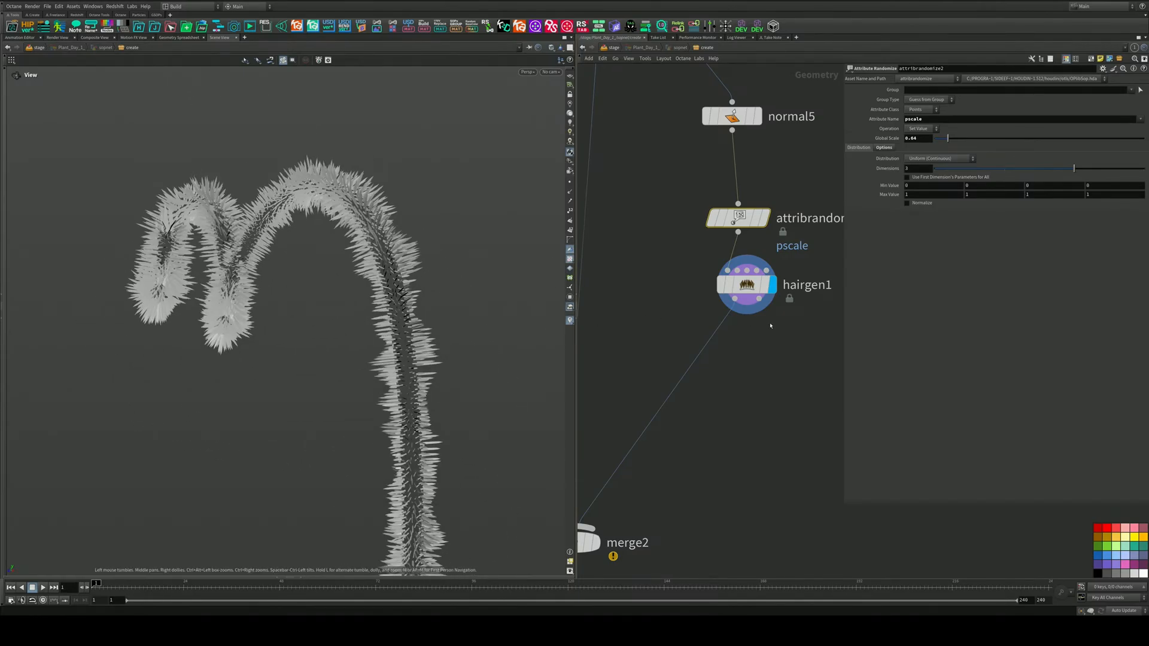
Set the Density of hairgen1 to 300000 and save the scene
click(706, 299)
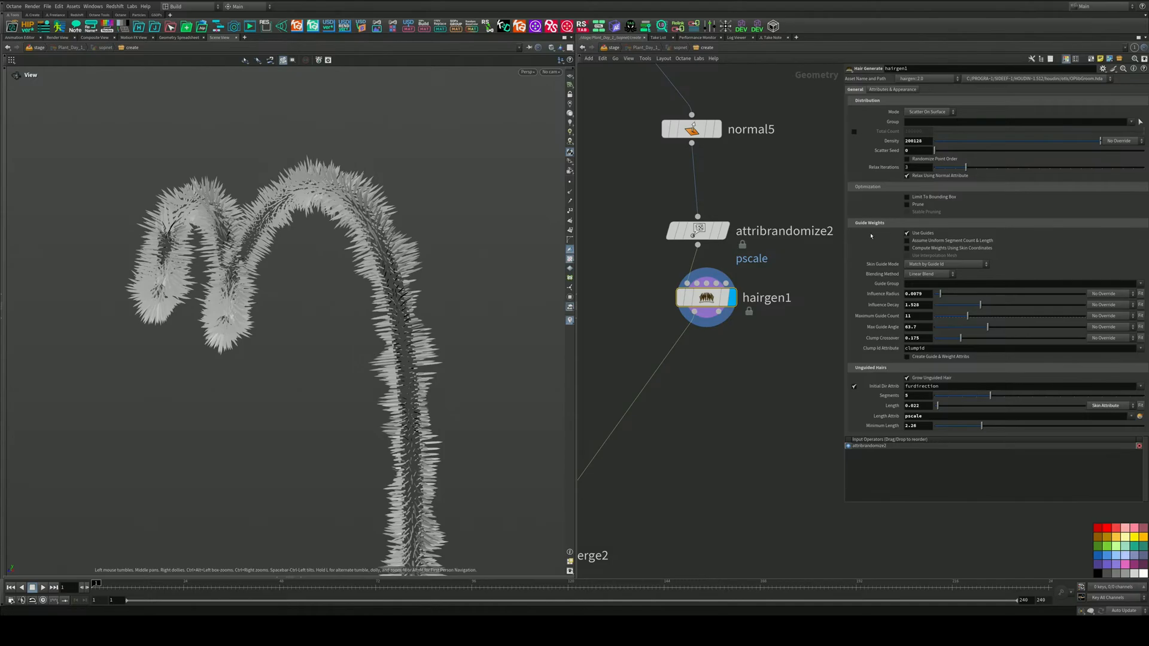
double_click(918, 141)
text(30000)
key(Return)
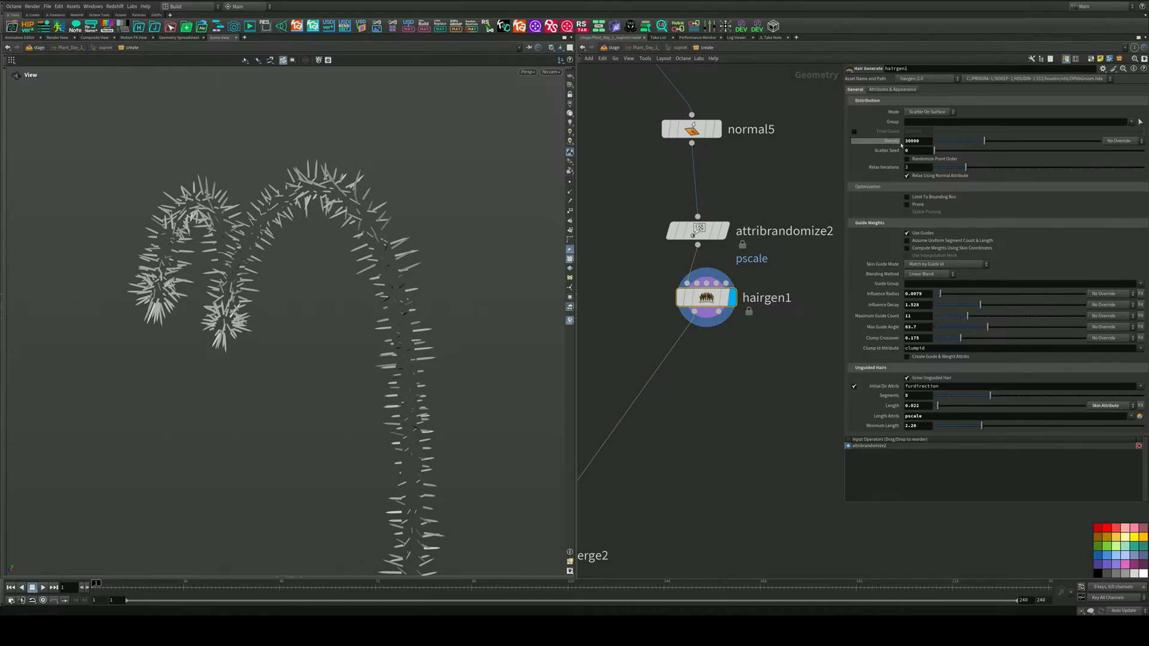
click(922, 140)
text(0)
key(Return)
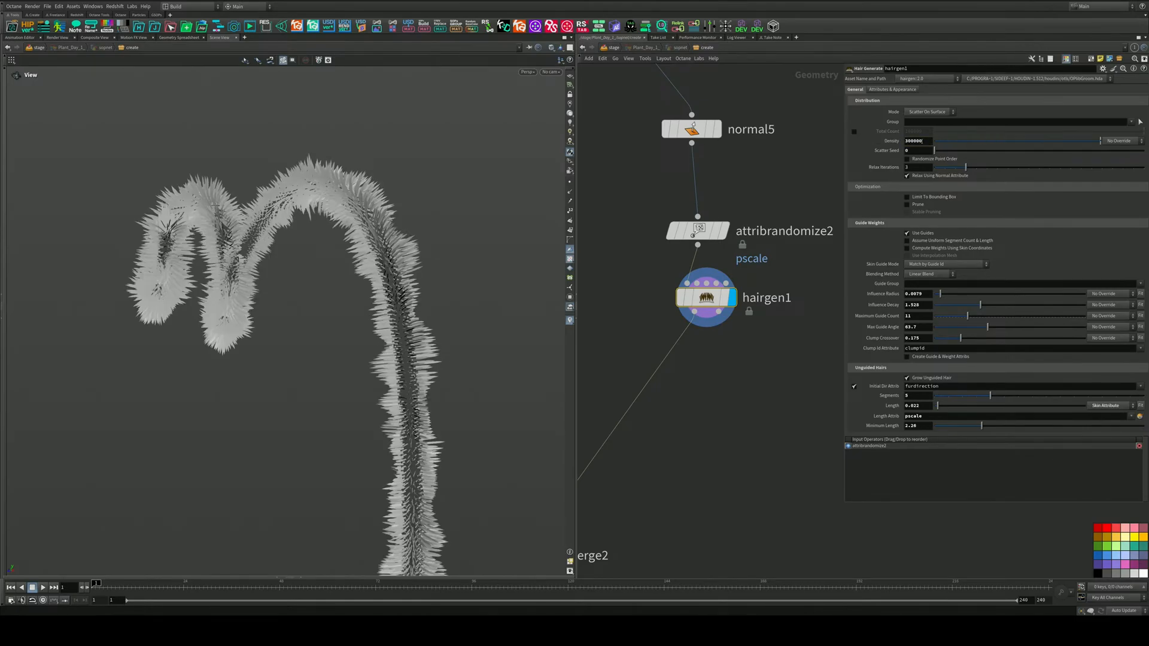
key(ctrl+s)
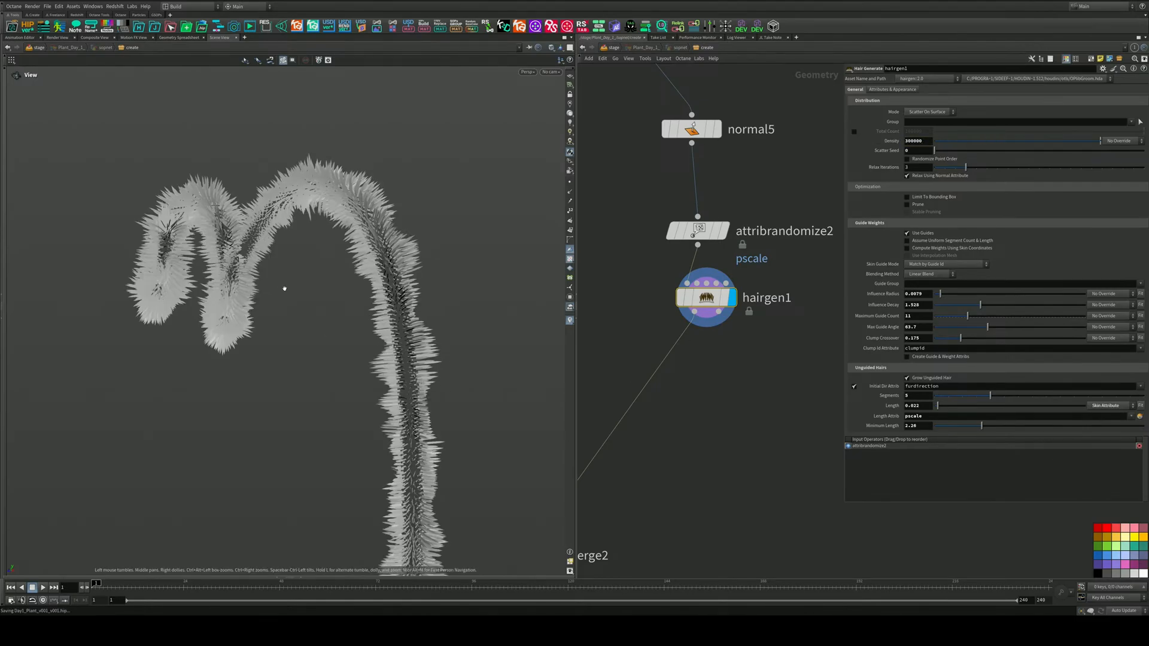
Examine the hair coverage over the whole plant from several angles and distances
drag(464, 252, 402, 268)
middle_drag(402, 268, 343, 175)
right_drag(383, 234, 371, 306)
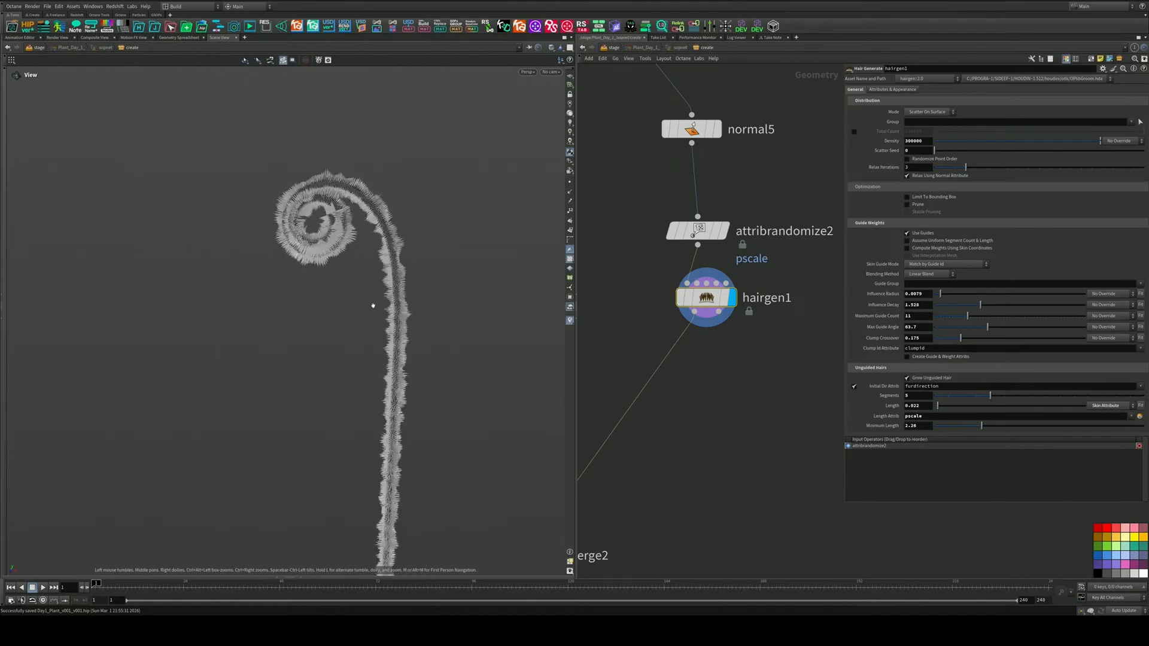
drag(371, 305, 329, 302)
middle_drag(329, 302, 279, 250)
right_drag(279, 250, 263, 305)
drag(264, 305, 348, 238)
middle_drag(348, 238, 321, 274)
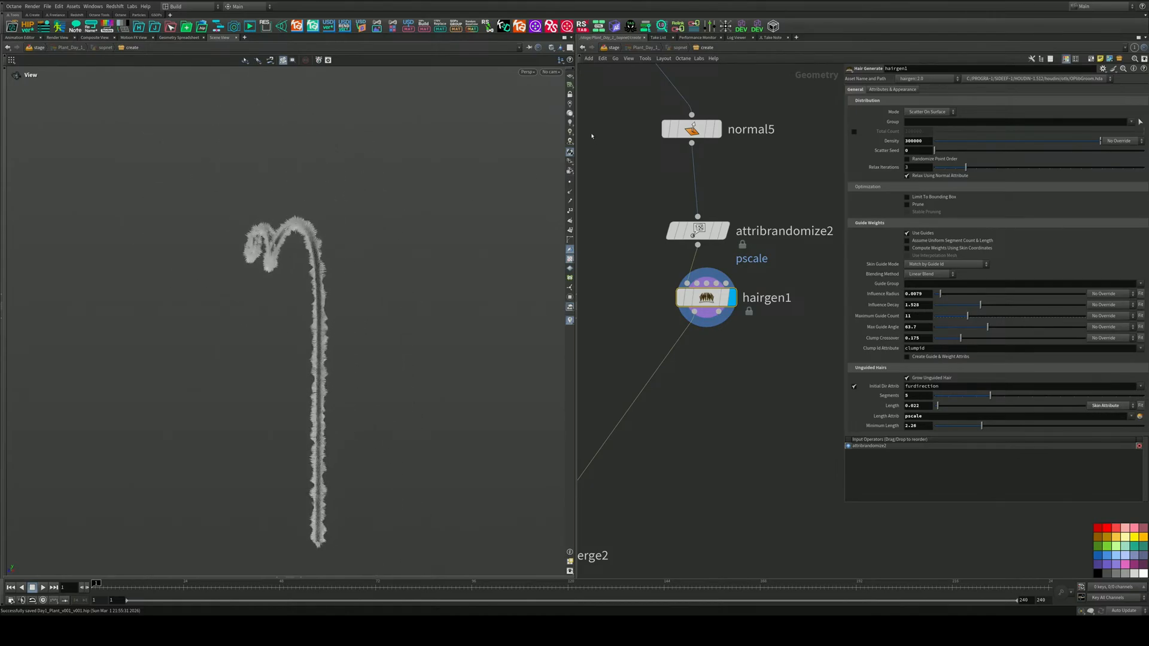
Return to the stage level, view the curled tip closely and render the viewport with Karma CPU
click(614, 48)
drag(389, 240, 351, 250)
right_drag(352, 251, 523, 207)
click(526, 71)
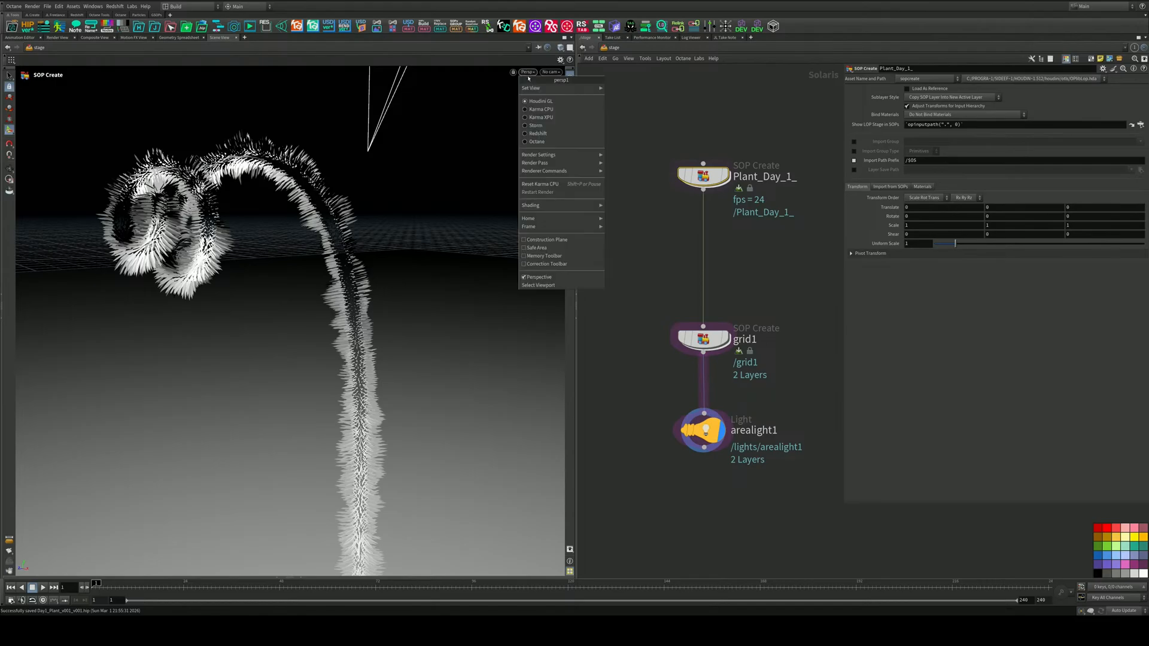
click(543, 112)
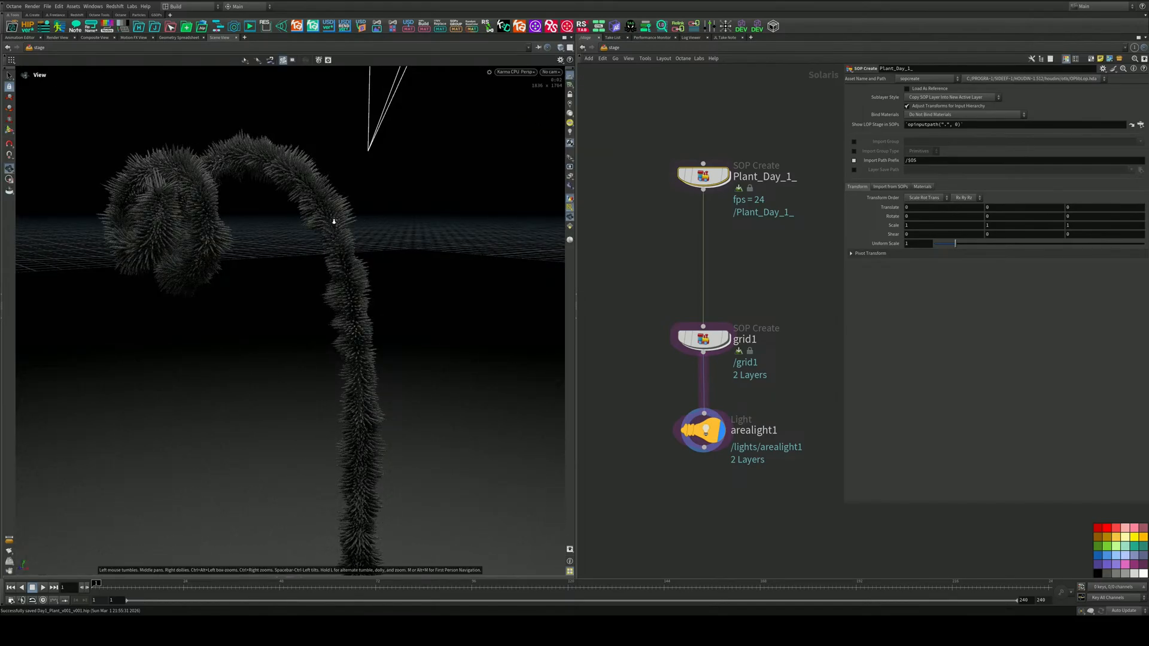
Open the Plant_Day_1_ network, make merge2 the displayed node and return to the stage level
scroll(329, 227, up, 3)
double_click(700, 177)
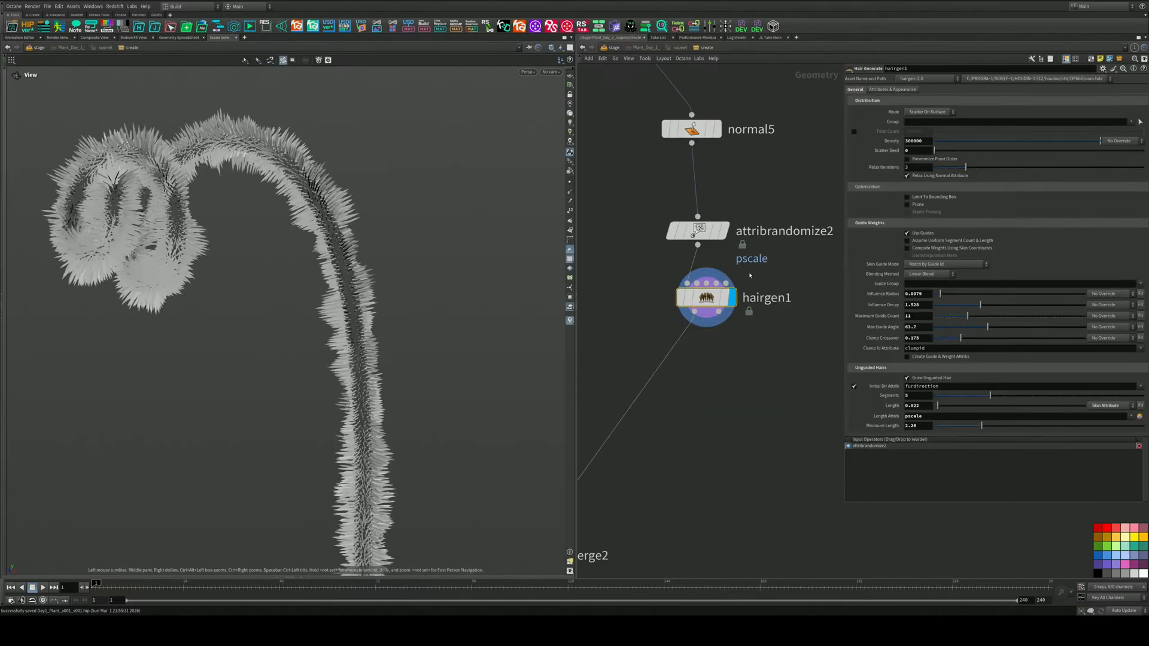
middle_drag(740, 373, 800, 169)
scroll(772, 343, down, 3)
scroll(670, 343, up, 3)
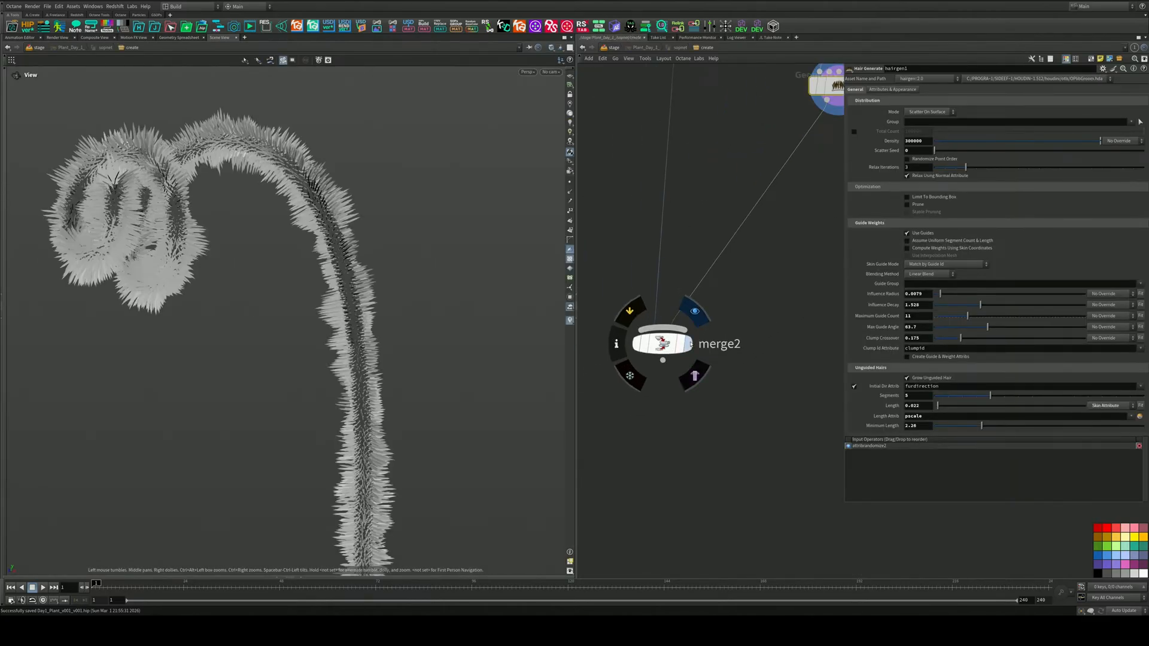
click(694, 311)
drag(727, 417, 653, 337)
click(612, 47)
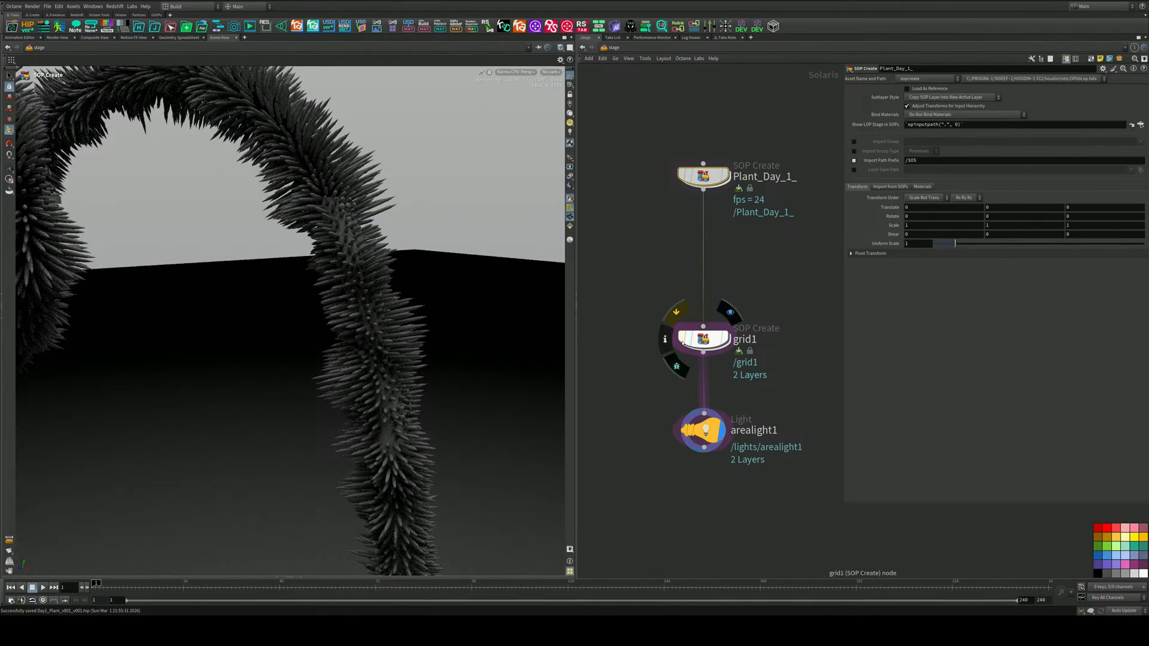
Bypass grid1 and insert a Dome Light between it and arealight1
click(675, 314)
alt+drag(382, 288, 436, 308)
middle_drag(606, 419, 631, 364)
key(Tab)
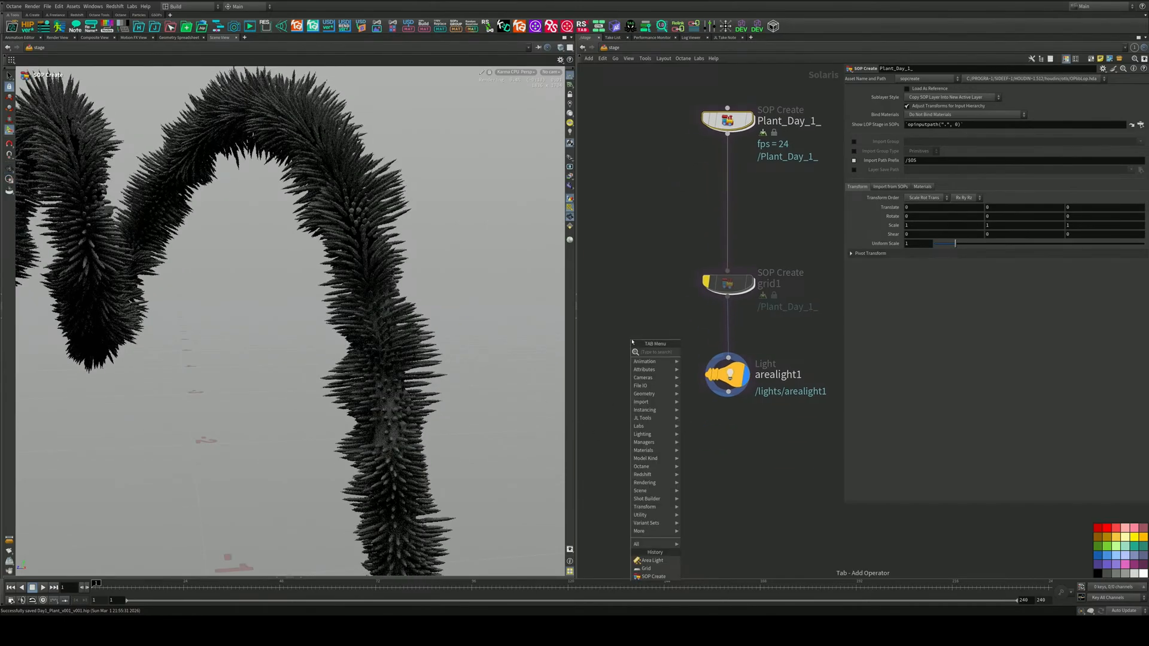
text(dome)
key(Return)
click(628, 323)
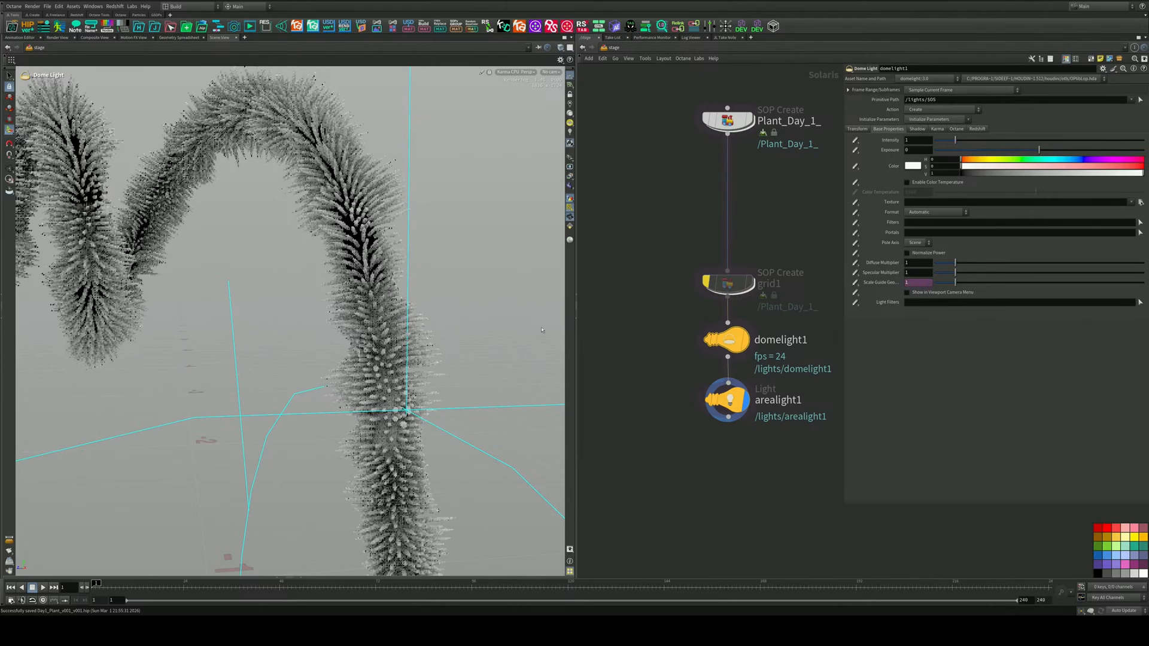
Examine the dome-lit hair render around the curl and stem from several distances, and switch the viewport back to Houdini GL
alt+drag(400, 262, 353, 264)
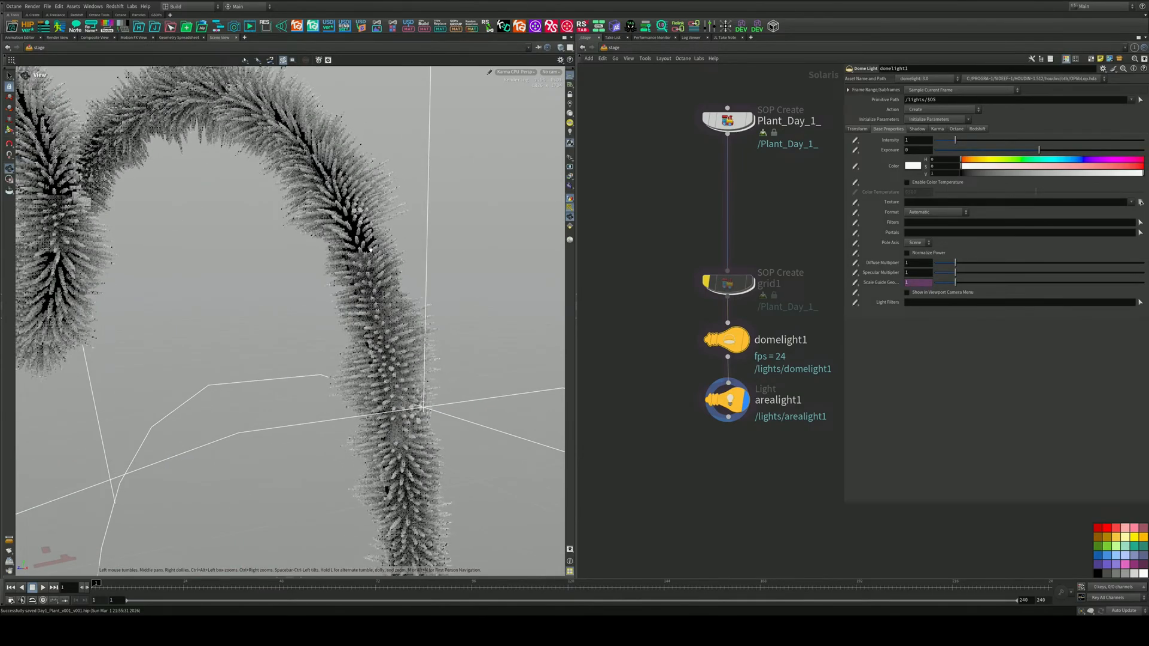
alt+drag(363, 218, 366, 201)
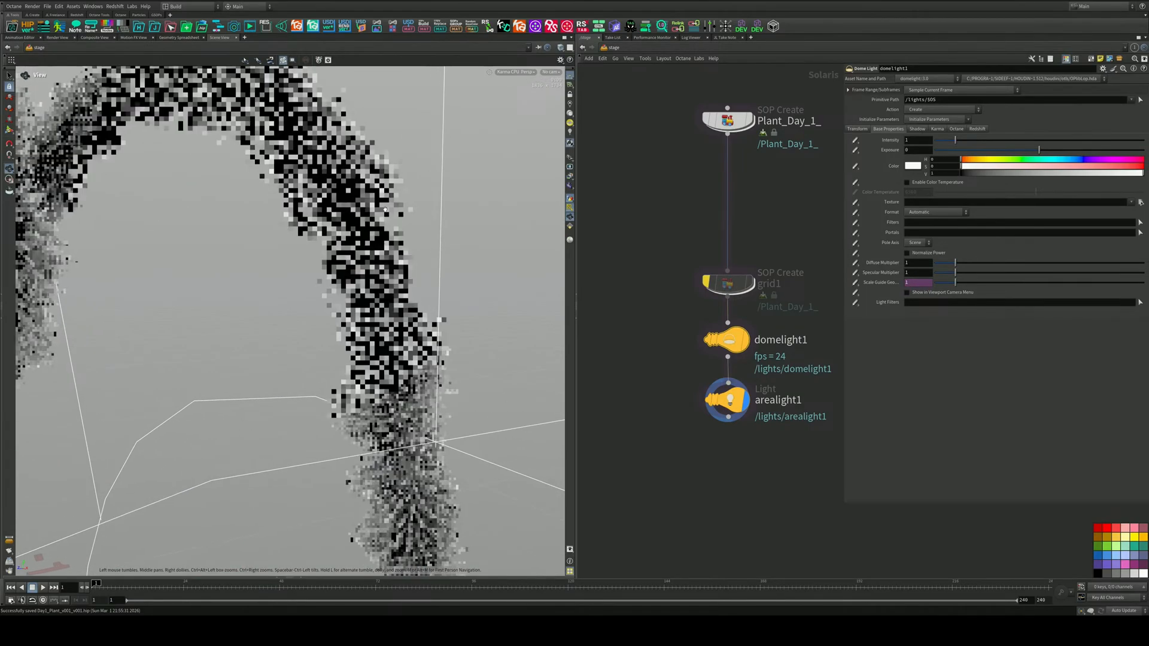
alt+right_drag(299, 240, 156, 295)
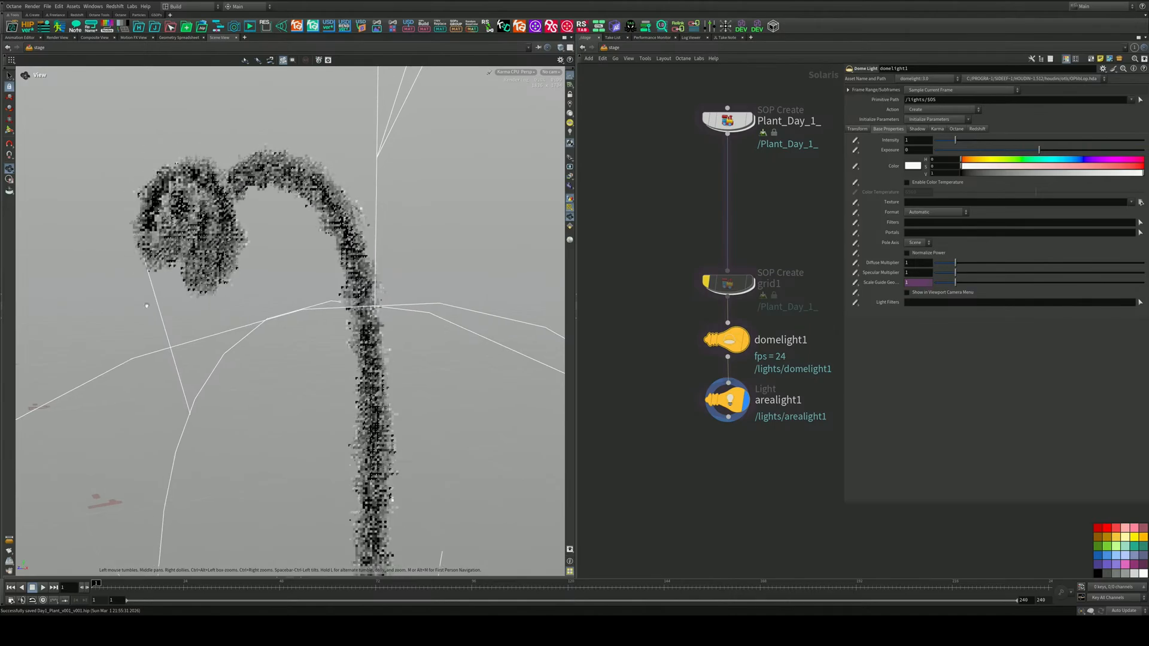
drag(361, 256, 354, 255)
right_drag(355, 255, 448, 249)
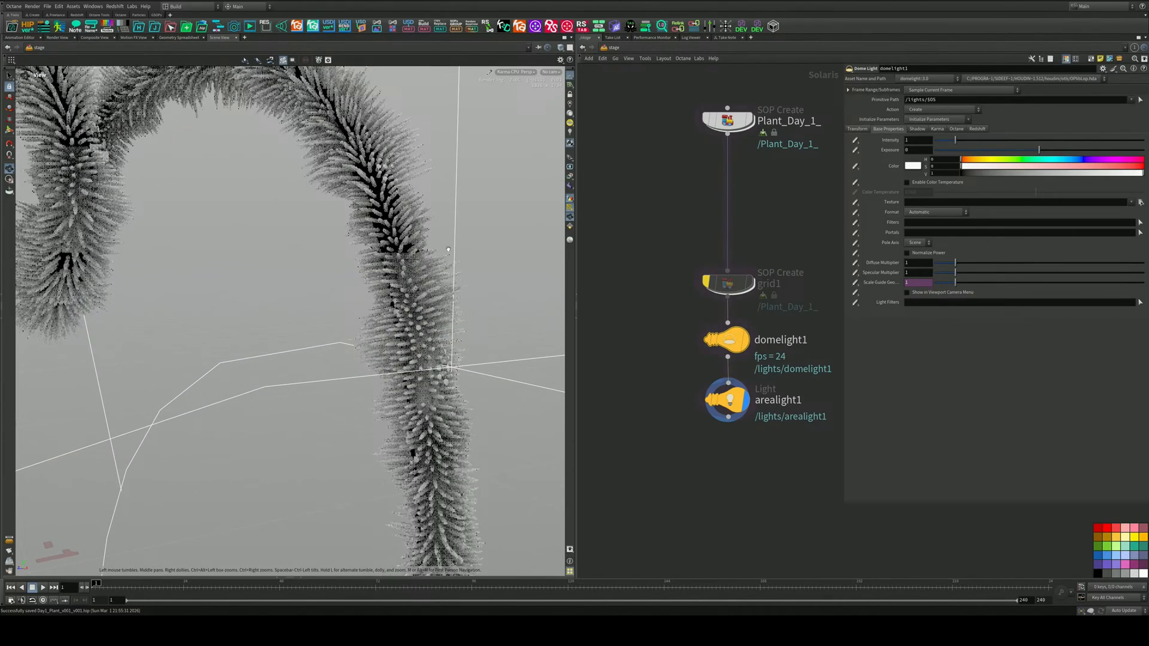
click(509, 72)
click(513, 88)
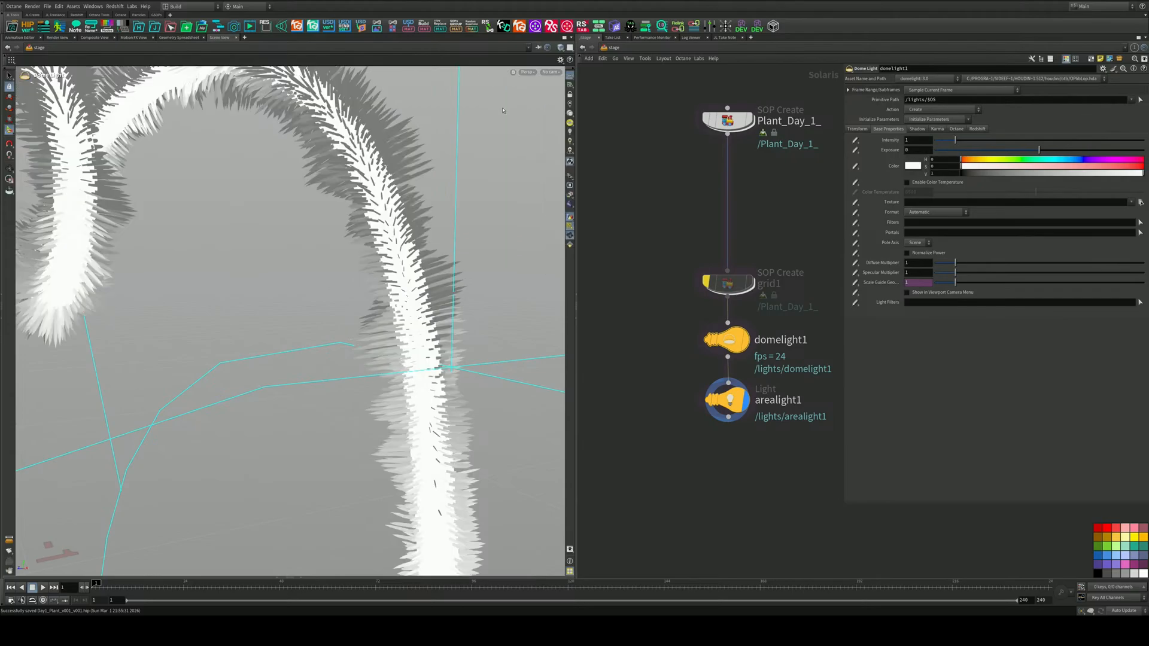
alt+drag(406, 194, 378, 197)
In the plant's network, set hairgen1's Density to 600000 and lower its Influence Radius to about 0.0032
double_click(727, 119)
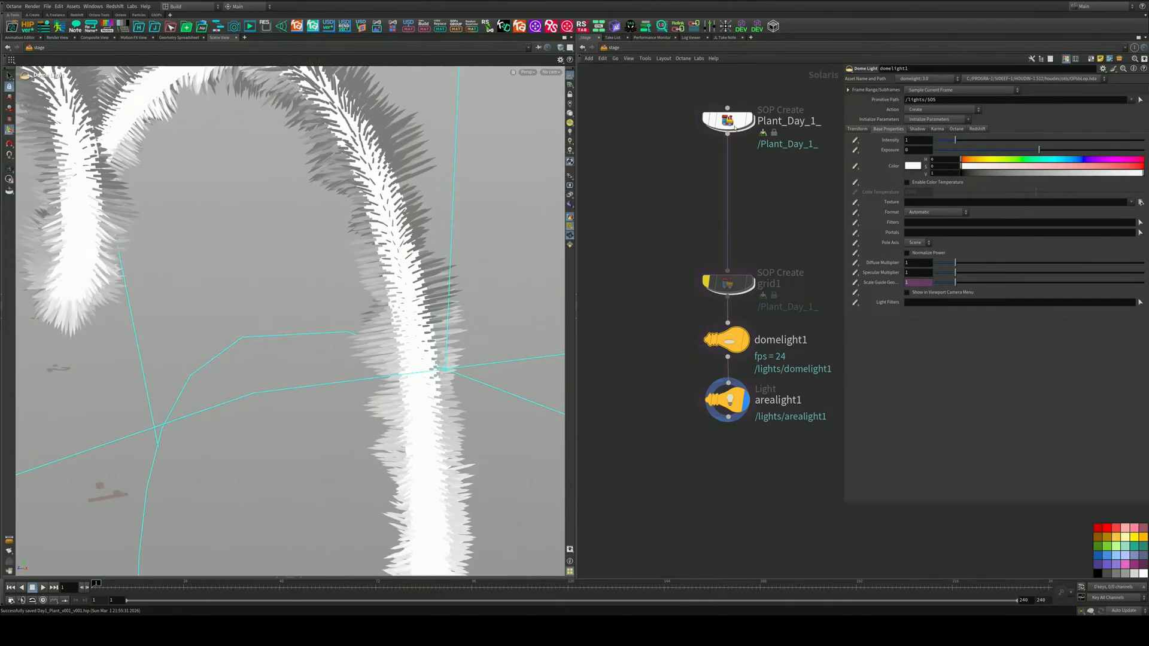
click(698, 239)
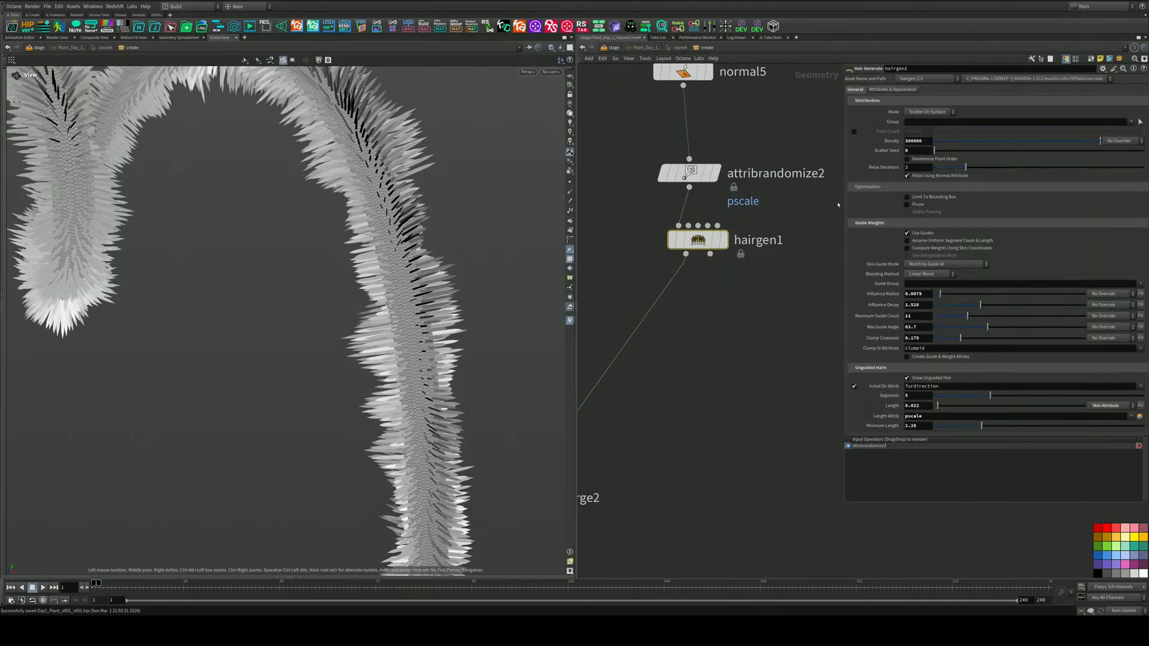
drag(908, 141, 899, 141)
text(6)
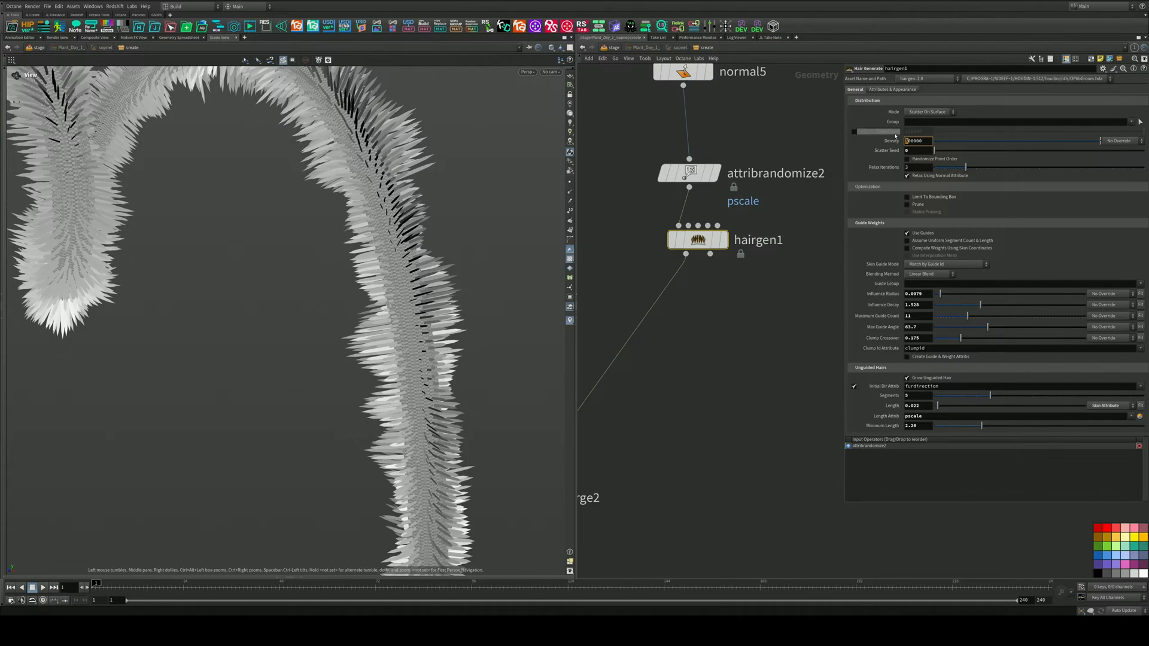
key(Return)
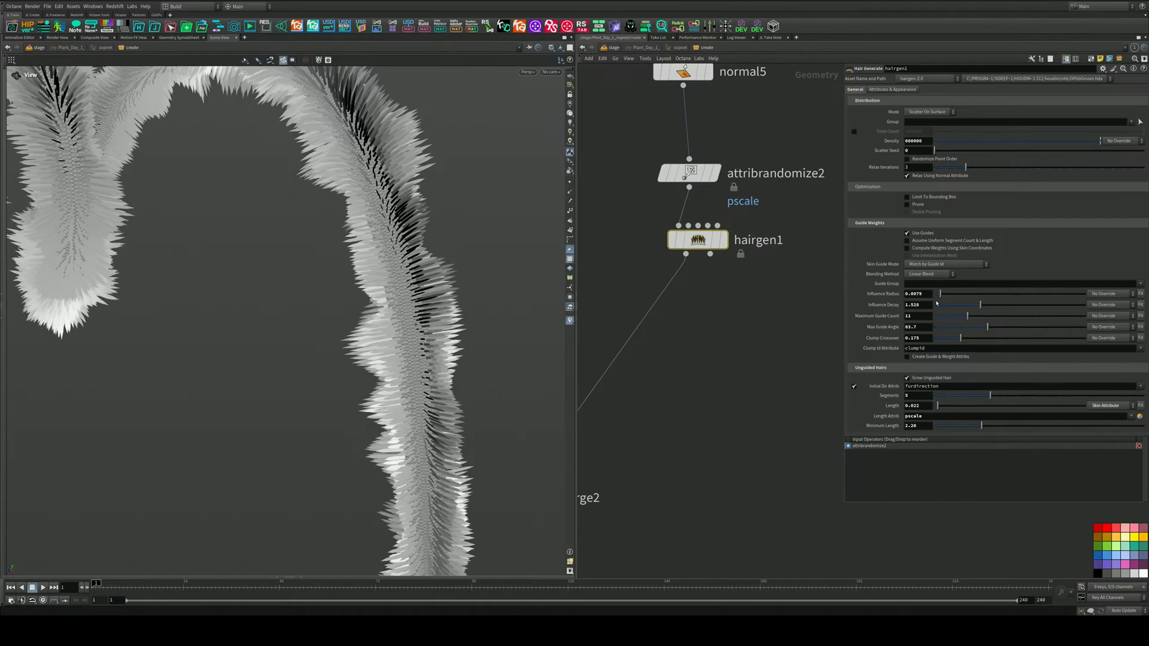
drag(940, 294, 937, 296)
Return to the stage level and render the viewport with Karma CPU
key(u)
click(527, 72)
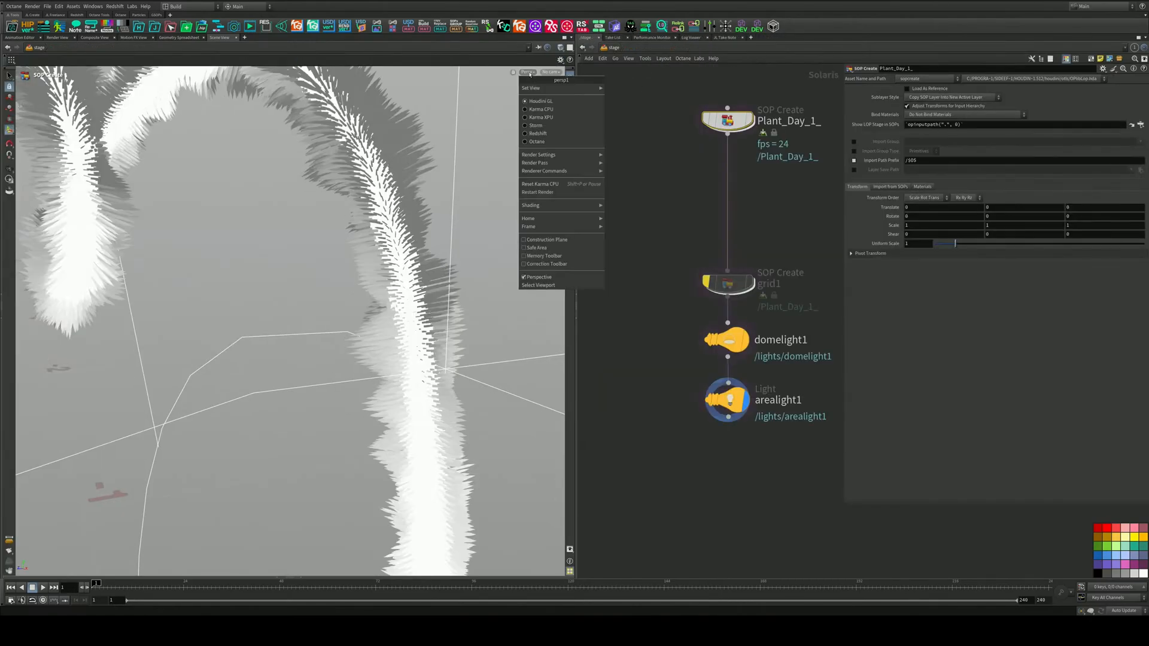
click(535, 109)
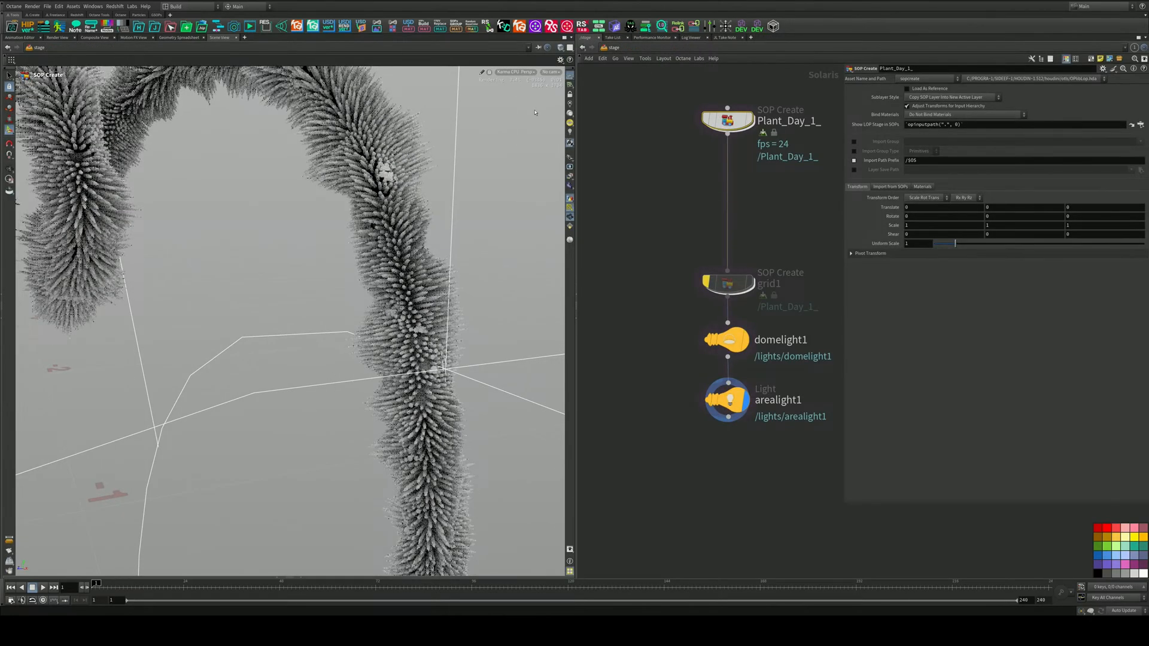
Pin the viewport to the stage render, save the scene and reopen the plant's network at hairgen1
click(539, 49)
key(ctrl+s)
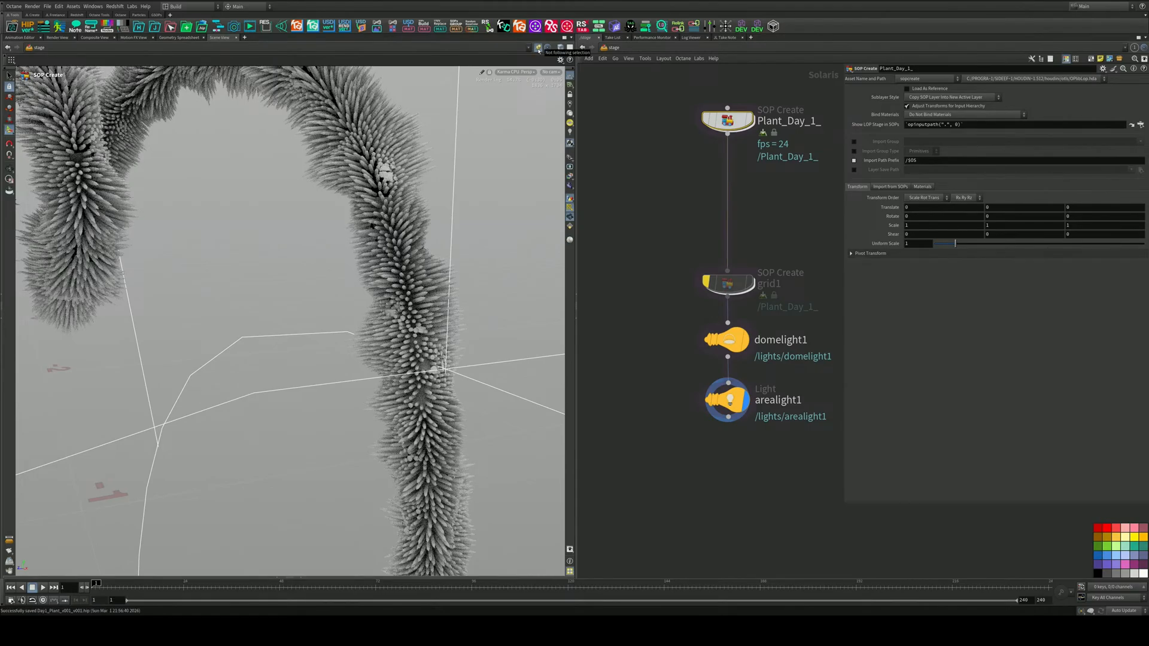
double_click(726, 121)
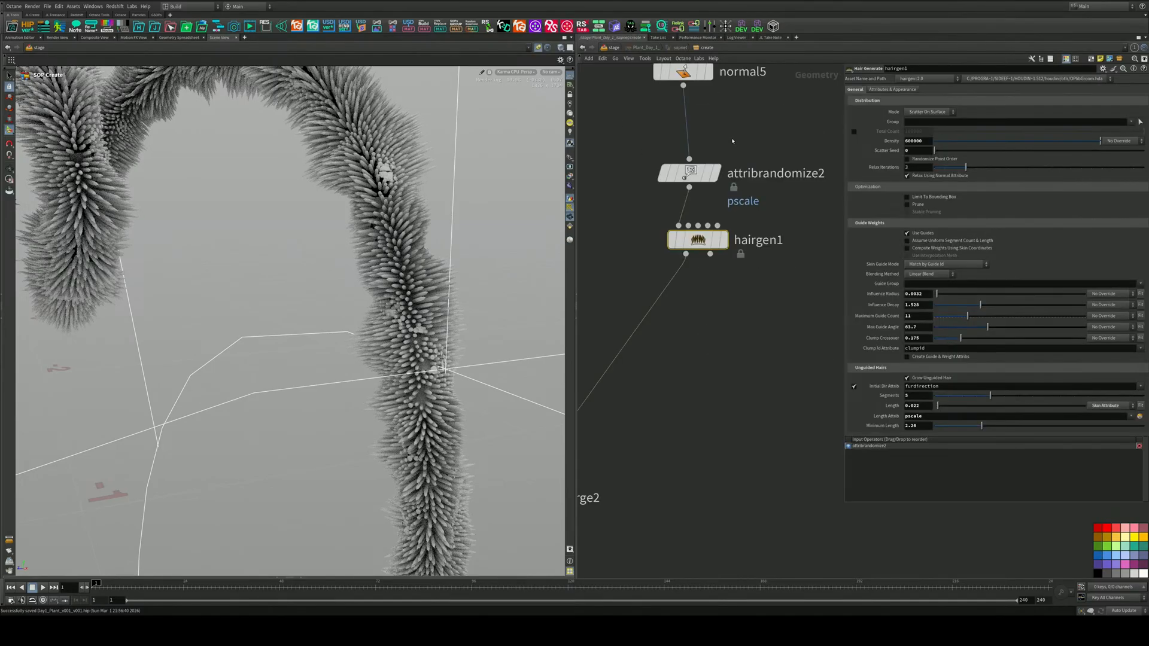
middle_drag(735, 319, 753, 390)
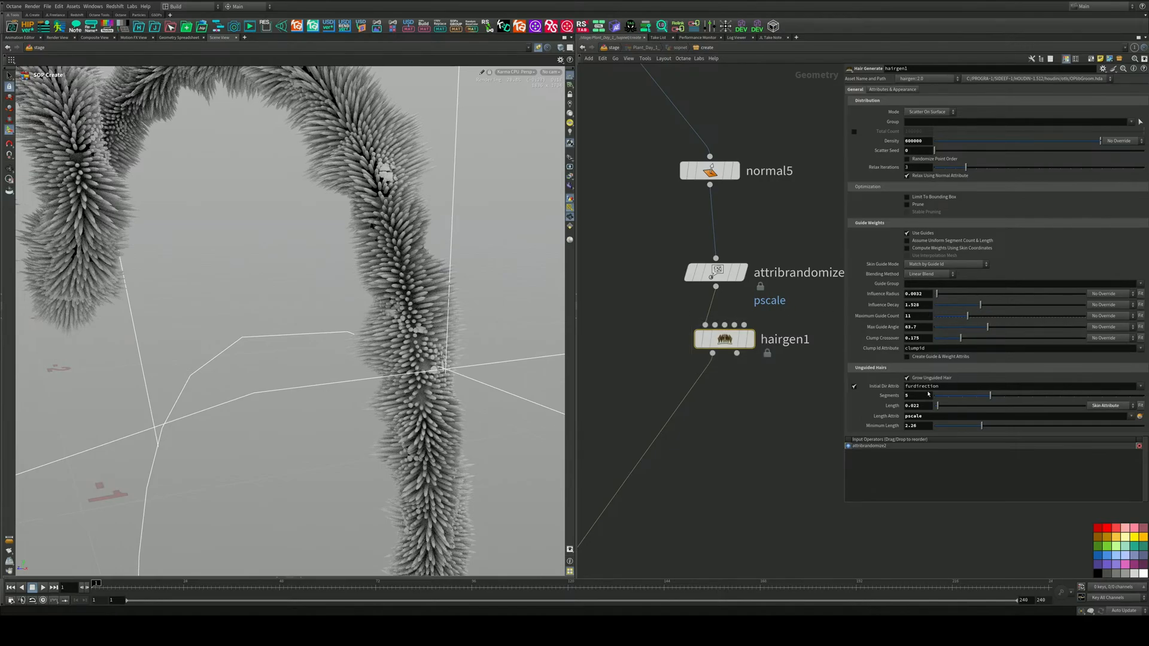
Set hairgen1's Minimum Length to about 1.13 and its Influence Radius to 0.001
click(959, 426)
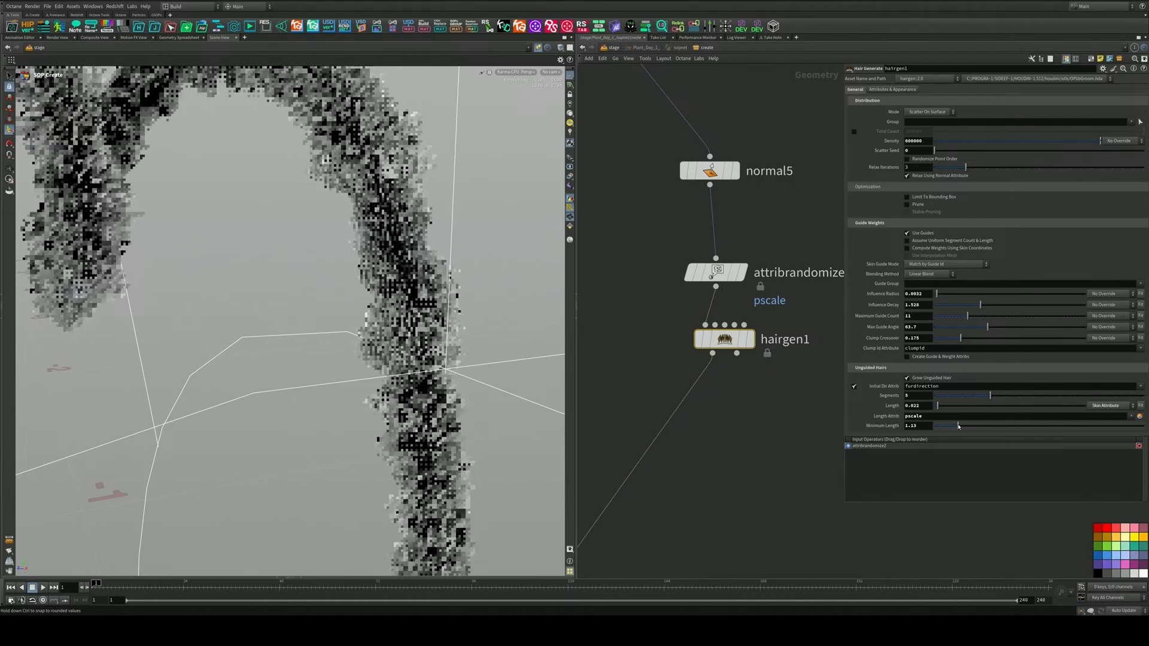
double_click(924, 293)
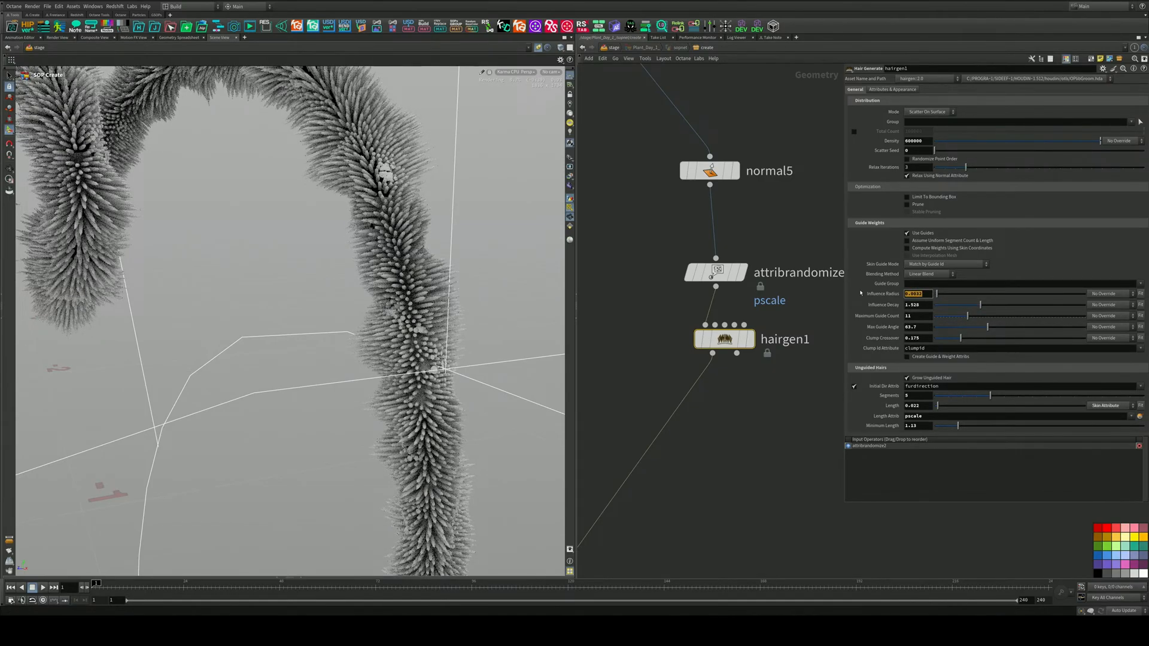
text(0.001)
key(Return)
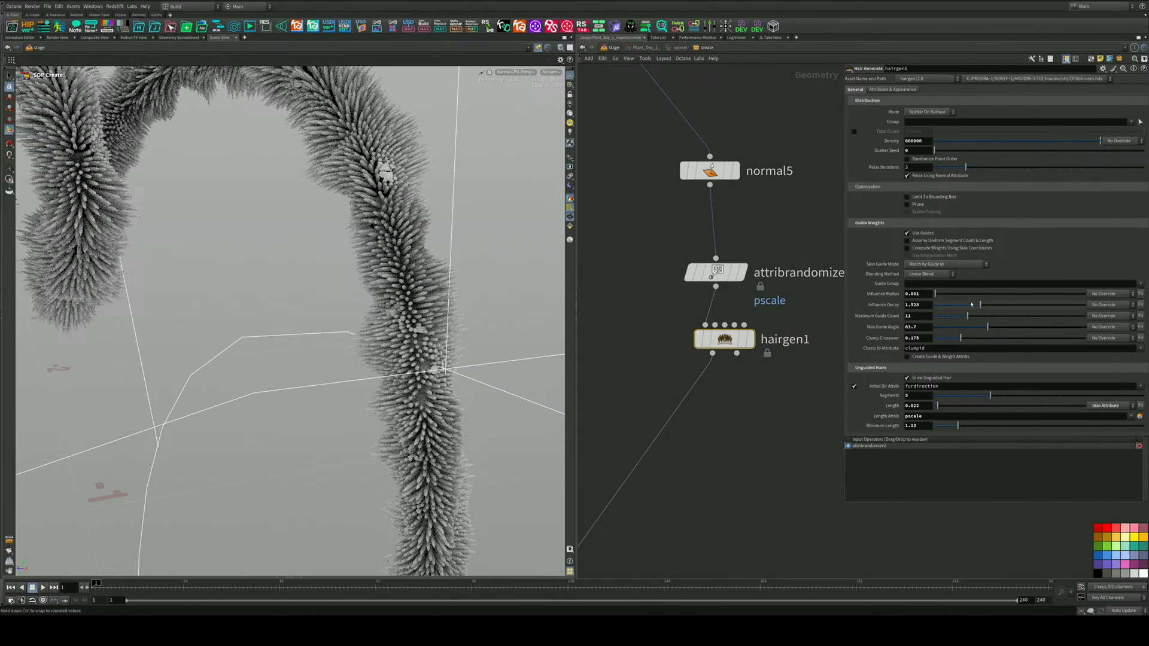
Set hairgen1's Influence Decay to about 0.536, Maximum Guide Count to 5 and Max Guide Angle to about 20.4, and try out Prune
drag(981, 305, 951, 306)
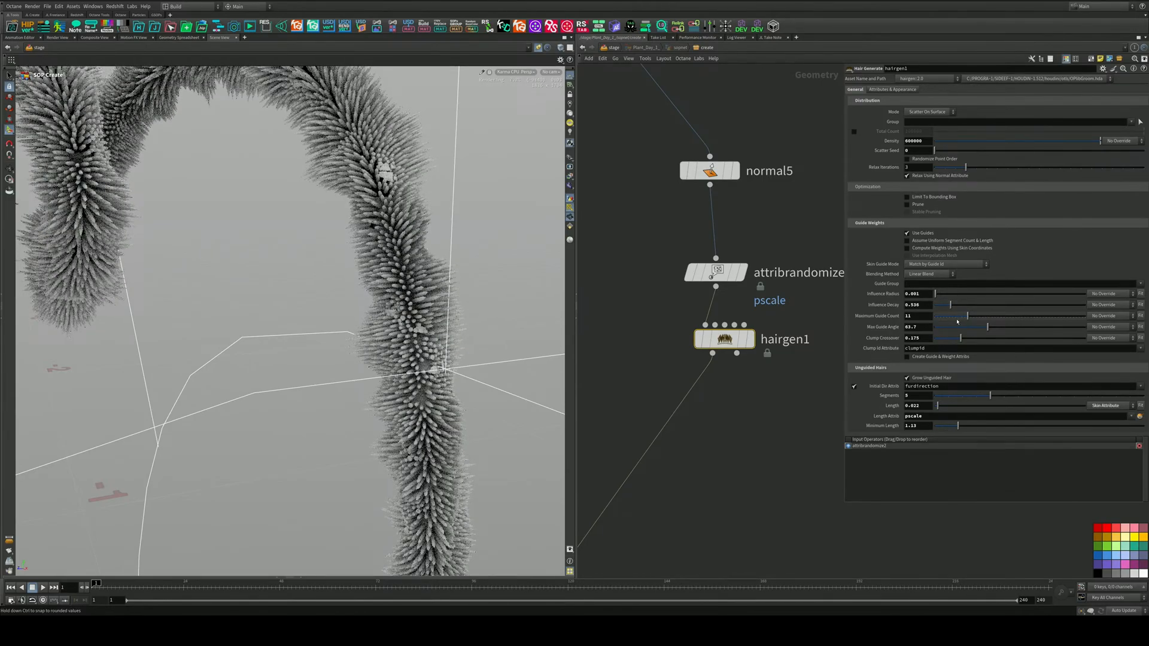
click(950, 317)
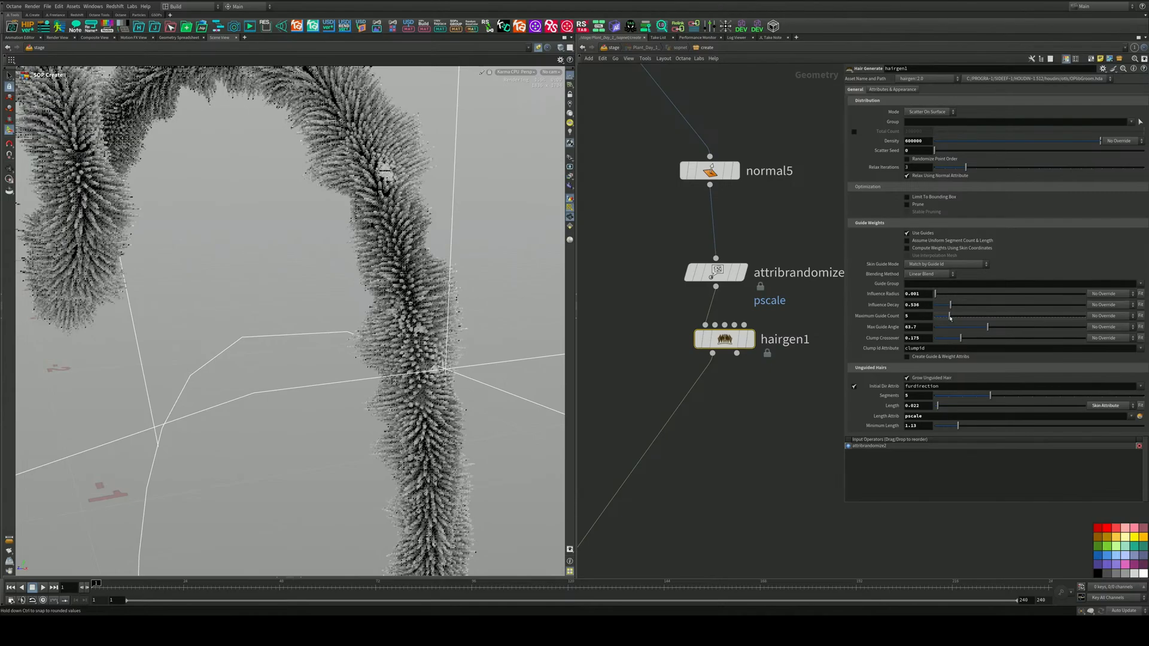
click(952, 327)
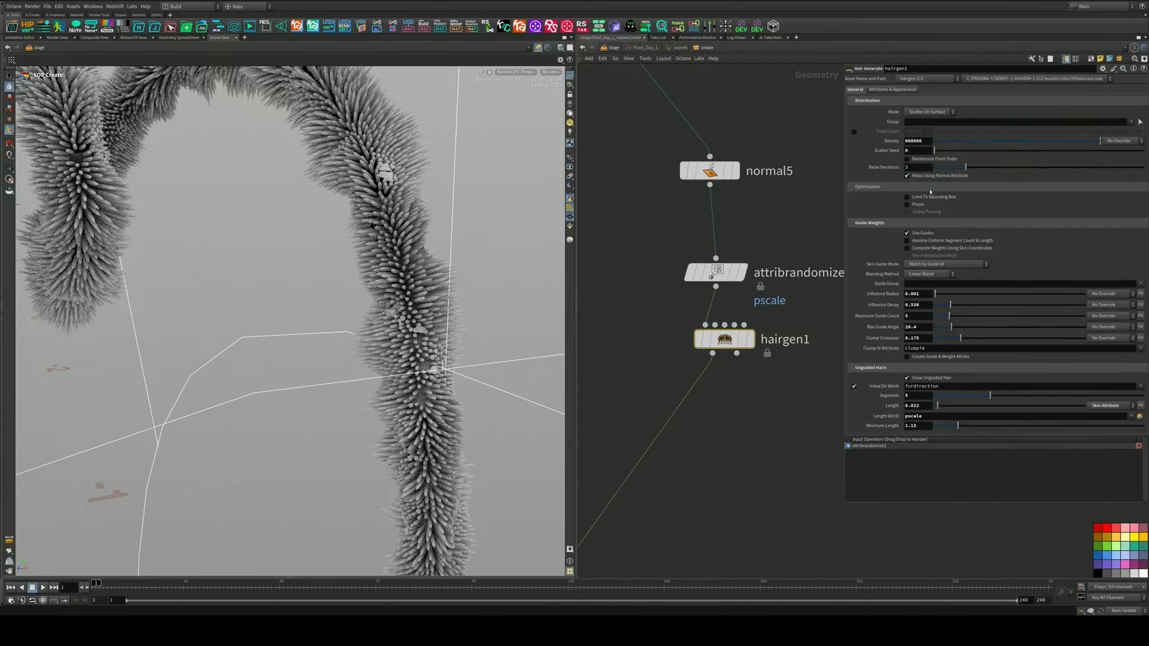
click(907, 204)
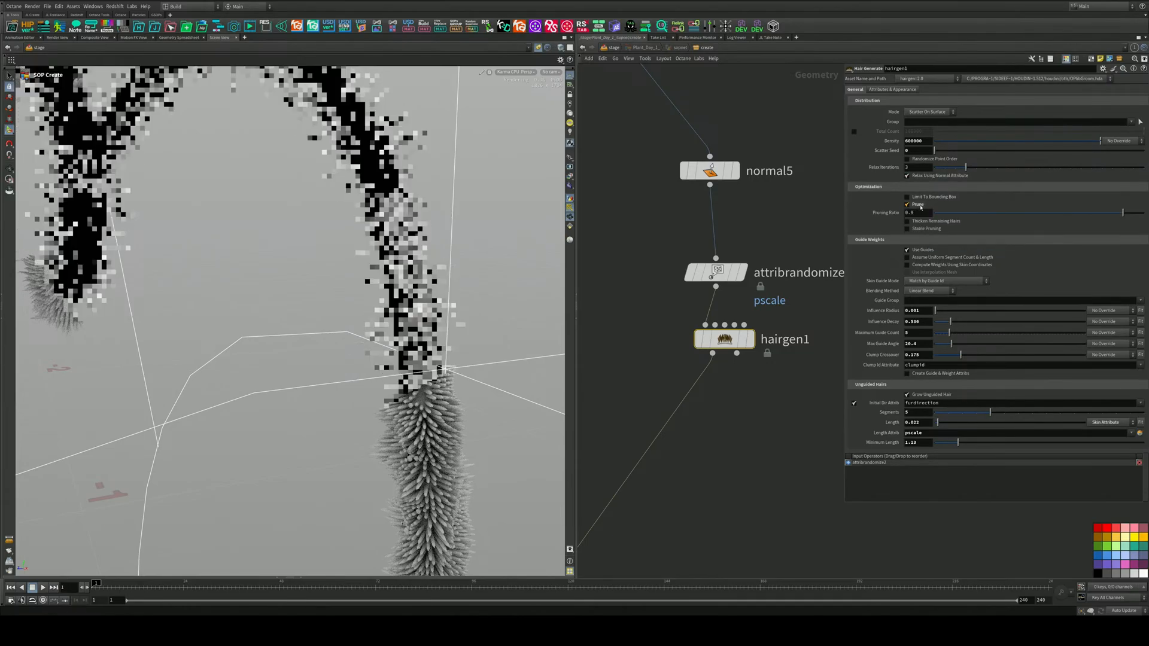
click(919, 205)
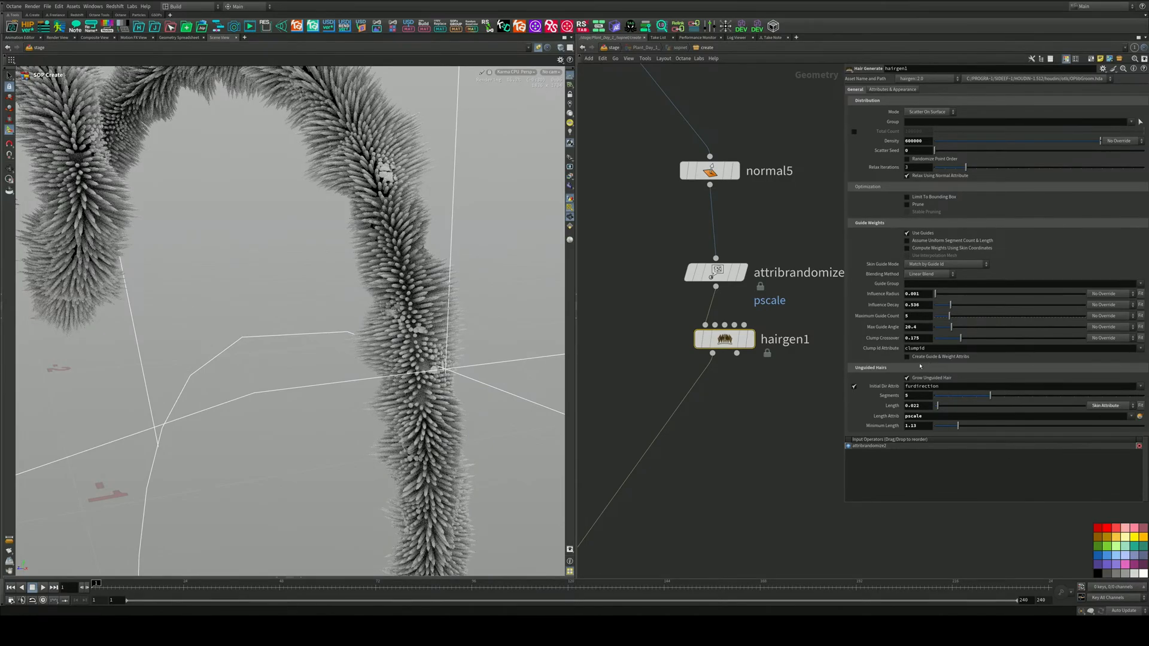
Switch the viewport back to Houdini GL and view the hair over the whole plant inside its network
click(508, 71)
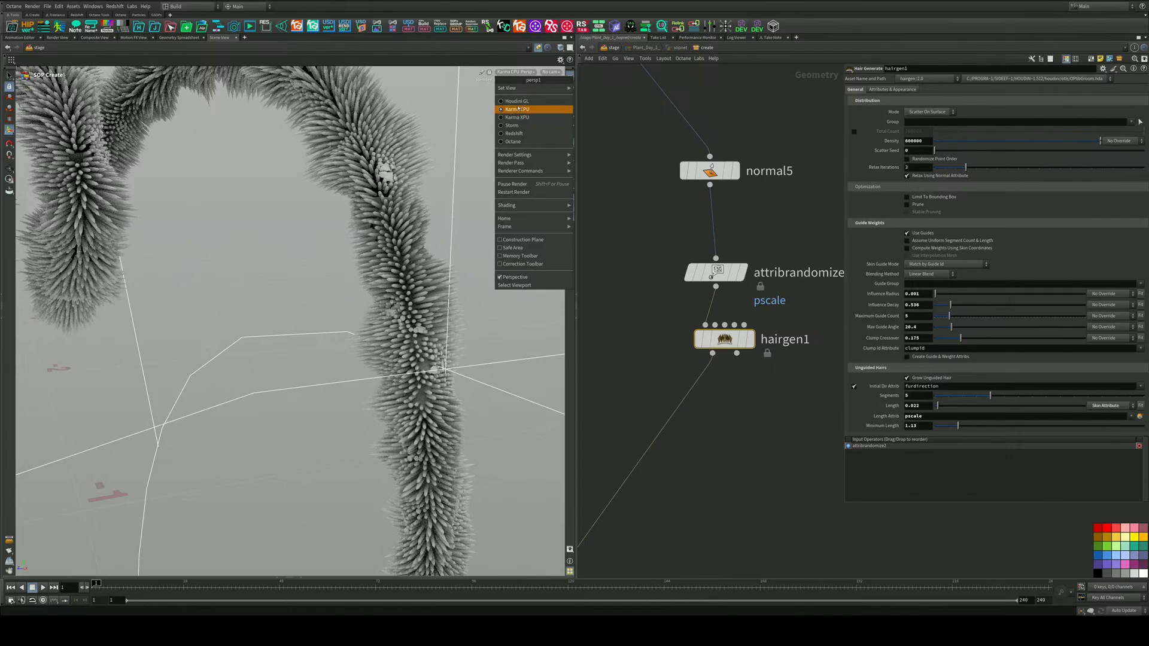
click(524, 103)
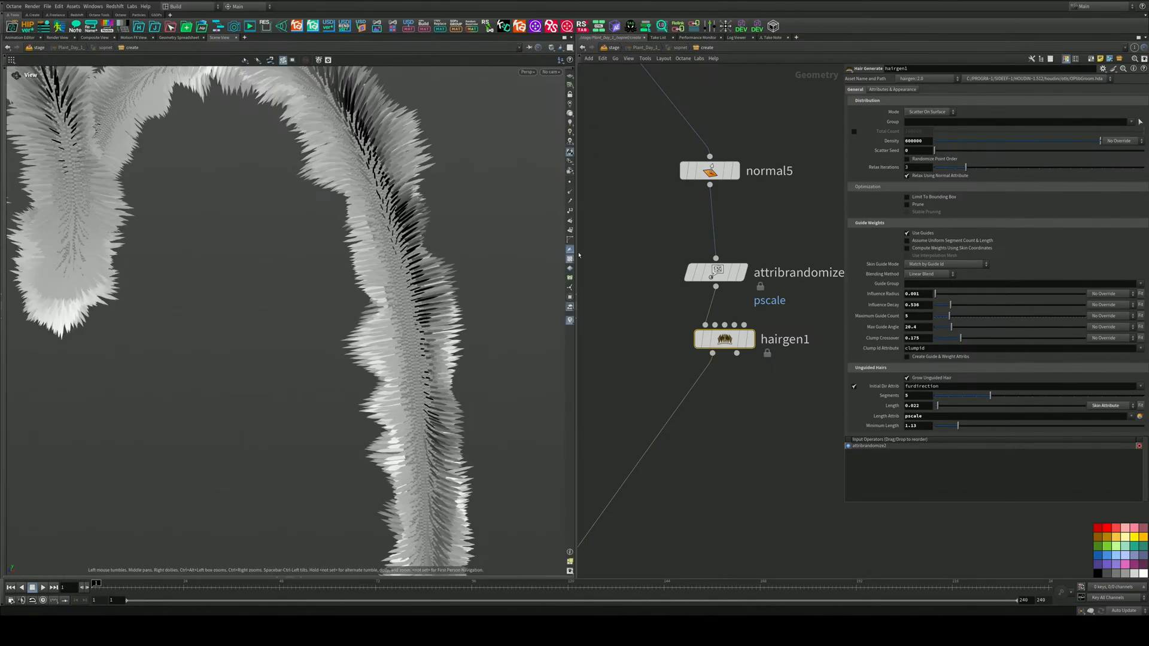
middle_drag(574, 297, 610, 220)
mouse_move(318, 300)
mouse_down()
mouse_move(391, 317)
mouse_move(325, 377)
mouse_move(174, 379)
mouse_move(364, 246)
mouse_move(363, 354)
mouse_move(257, 174)
mouse_move(375, 278)
mouse_move(335, 307)
mouse_up()
right_drag(334, 307, 400, 310)
drag(400, 310, 381, 309)
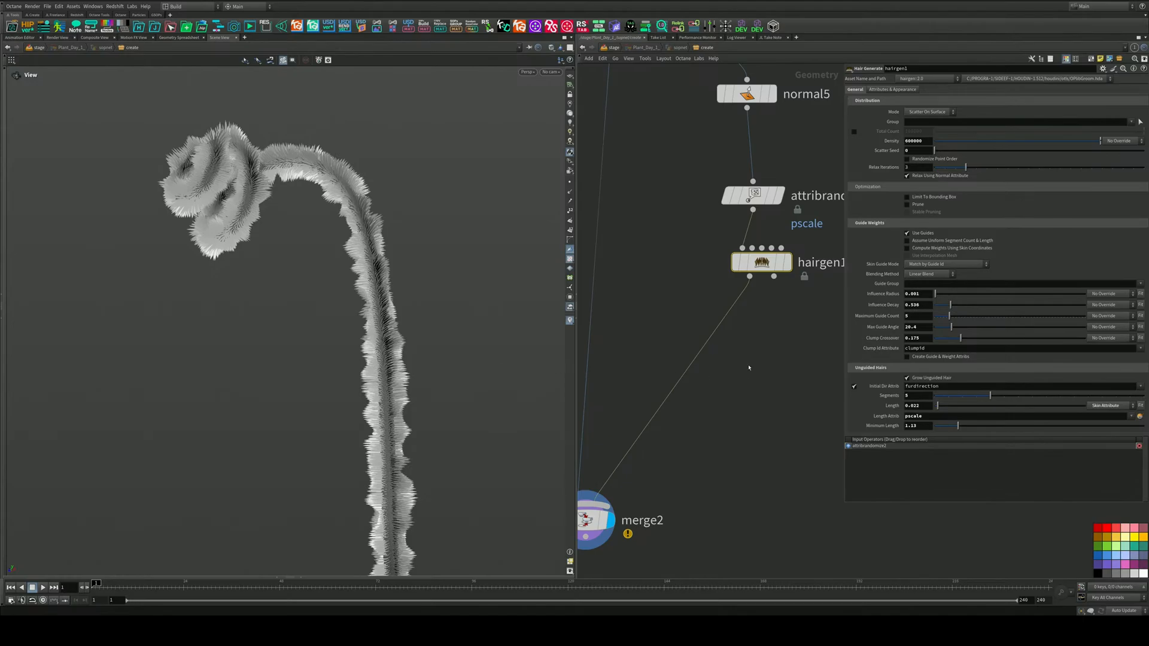
Reverse attribadjustfloat1's Remap Ramp for the stem's pscale and lower its Max Value to about 0.23
middle_drag(685, 486, 701, 364)
scroll(790, 291, down, 3)
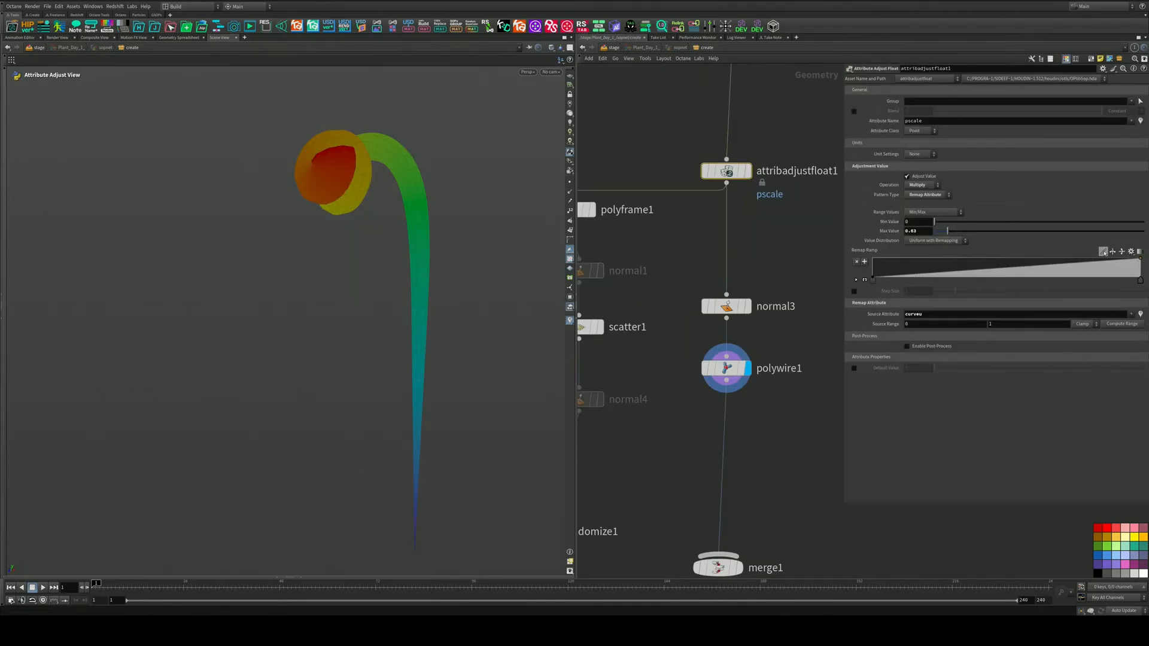
click(1113, 252)
alt+drag(400, 271, 440, 267)
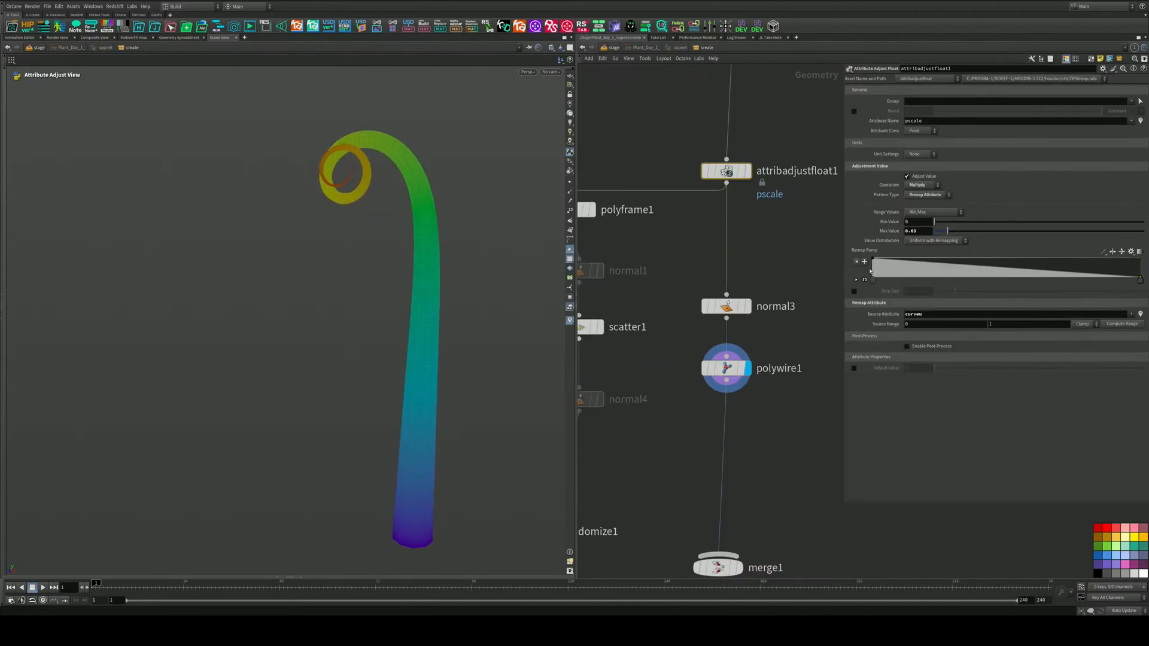
drag(947, 231, 938, 231)
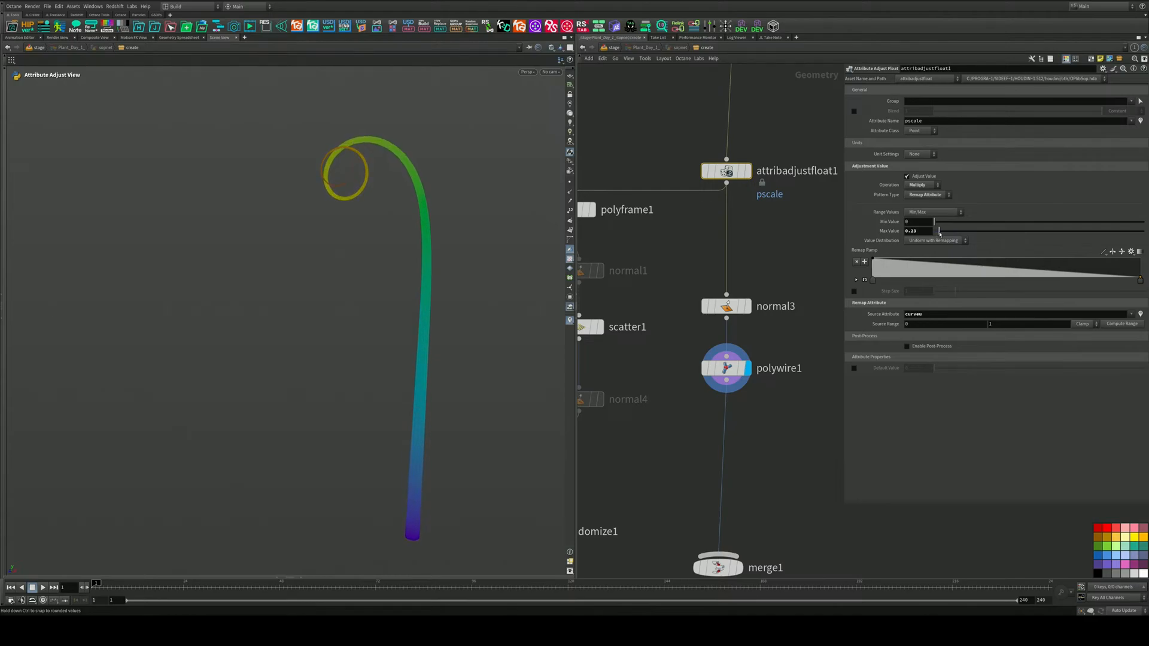
drag(429, 233, 293, 212)
Delete the side branch of nodes running from polyframe1 through scatter1 to its copy-to-points node
key(h)
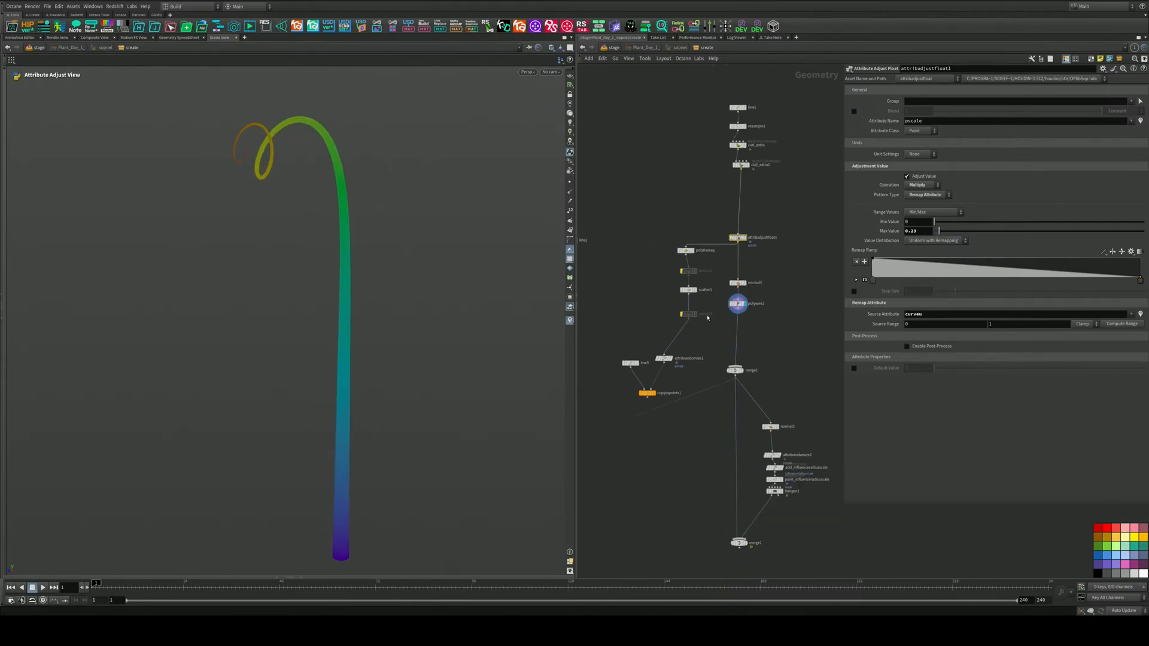
scroll(713, 326, up, 2)
drag(603, 192, 734, 419)
key(Delete)
scroll(677, 333, down, 5)
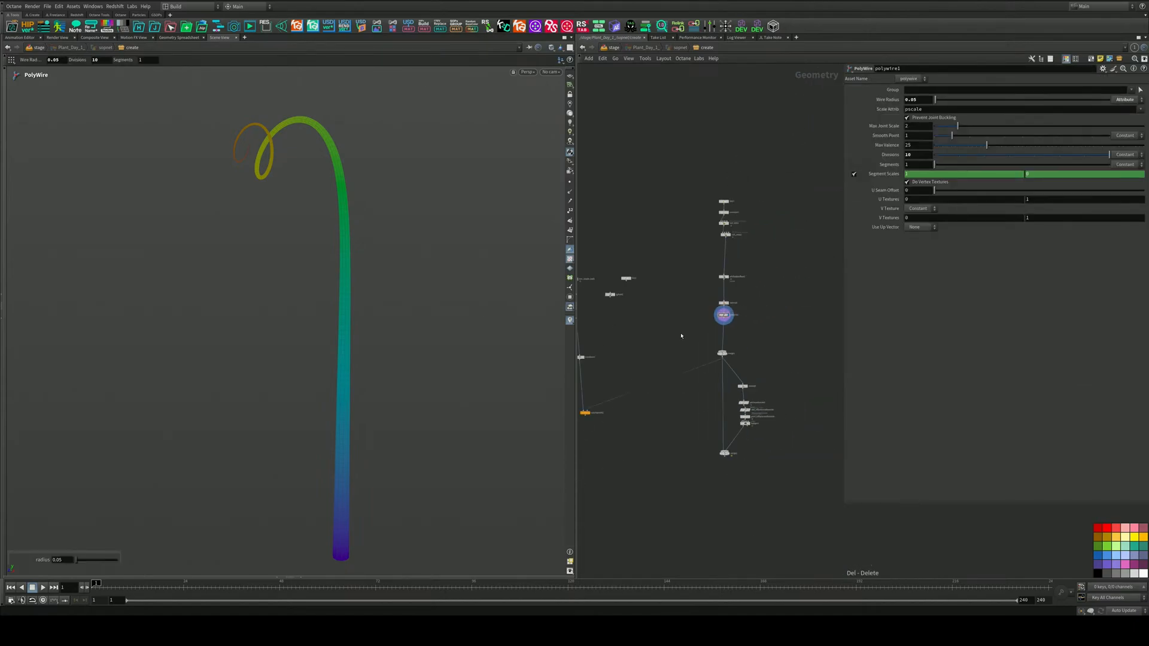
Delete the leftover group of five nodes, including line2, beside the main chain
middle_drag(679, 334, 755, 315)
drag(602, 210, 777, 438)
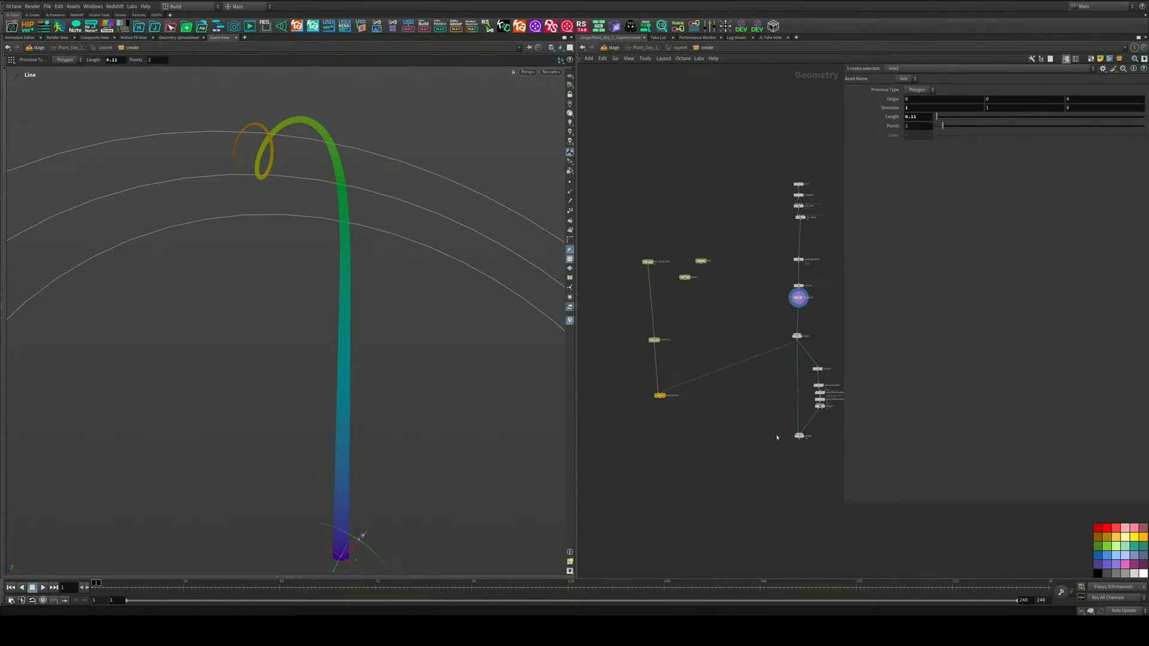
key(Delete)
Examine the polywire stem's taper and curled tip up close from several angles
alt+drag(295, 210, 282, 161)
alt+right_drag(282, 161, 340, 122)
alt+drag(340, 122, 254, 159)
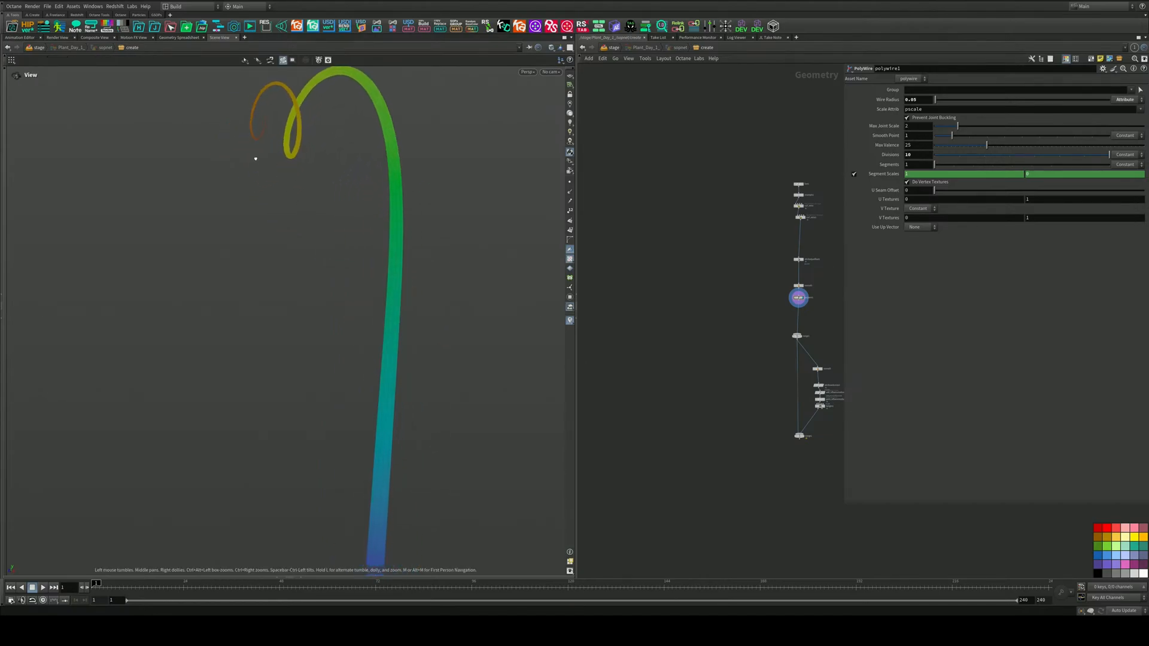
alt+middle_drag(254, 159, 300, 289)
alt+right_drag(300, 290, 417, 194)
alt+middle_drag(417, 194, 307, 261)
alt+right_drag(308, 262, 342, 246)
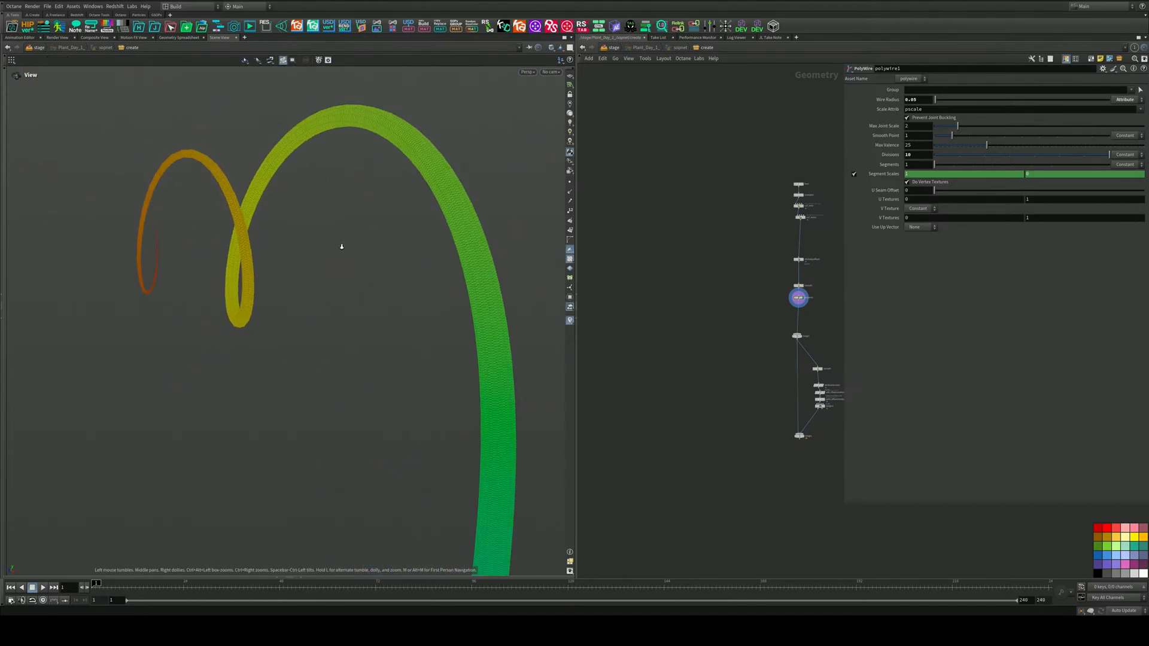
alt+middle_drag(341, 246, 331, 224)
scroll(698, 317, up, 5)
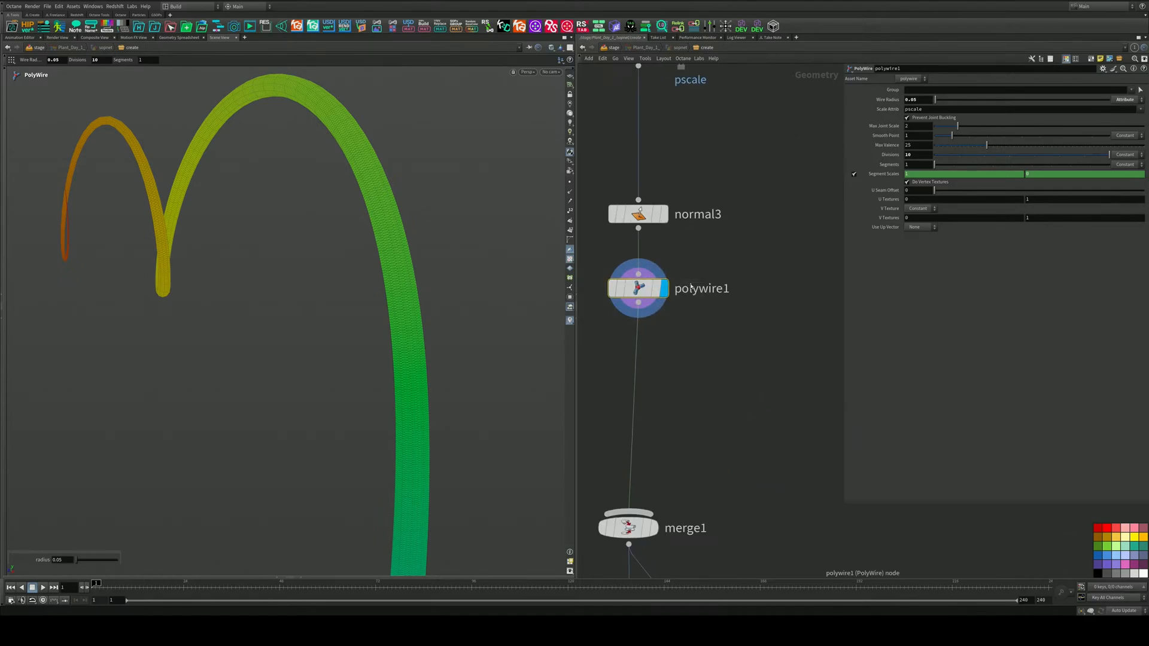
Try reversing attribadjustfloat1's Remap Ramp to compare the stem's taper, and restore the previous direction
middle_drag(746, 381, 793, 497)
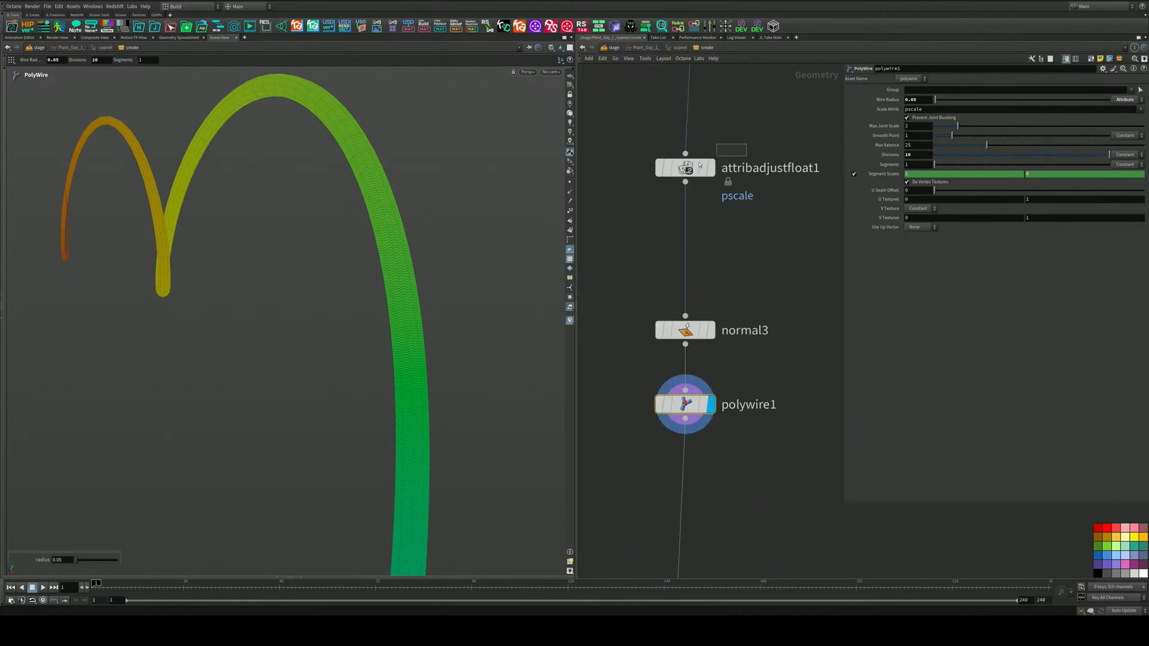
click(700, 166)
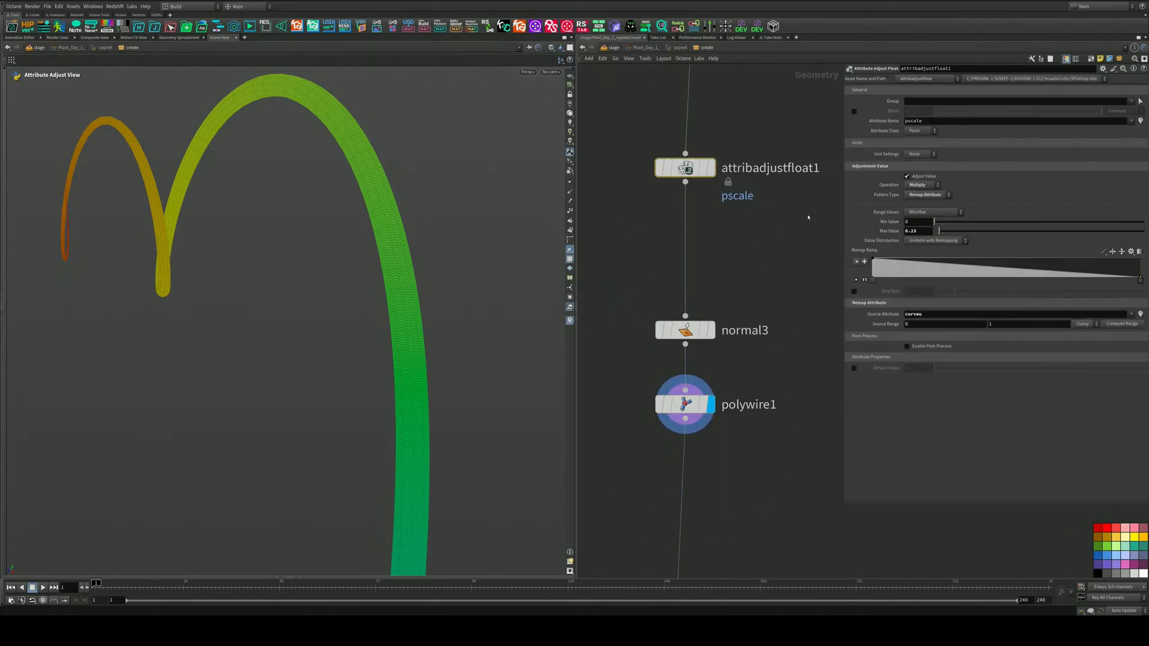
click(1114, 252)
alt+right_drag(279, 213, 179, 308)
alt+middle_drag(282, 267, 300, 152)
alt+right_drag(297, 153, 405, 217)
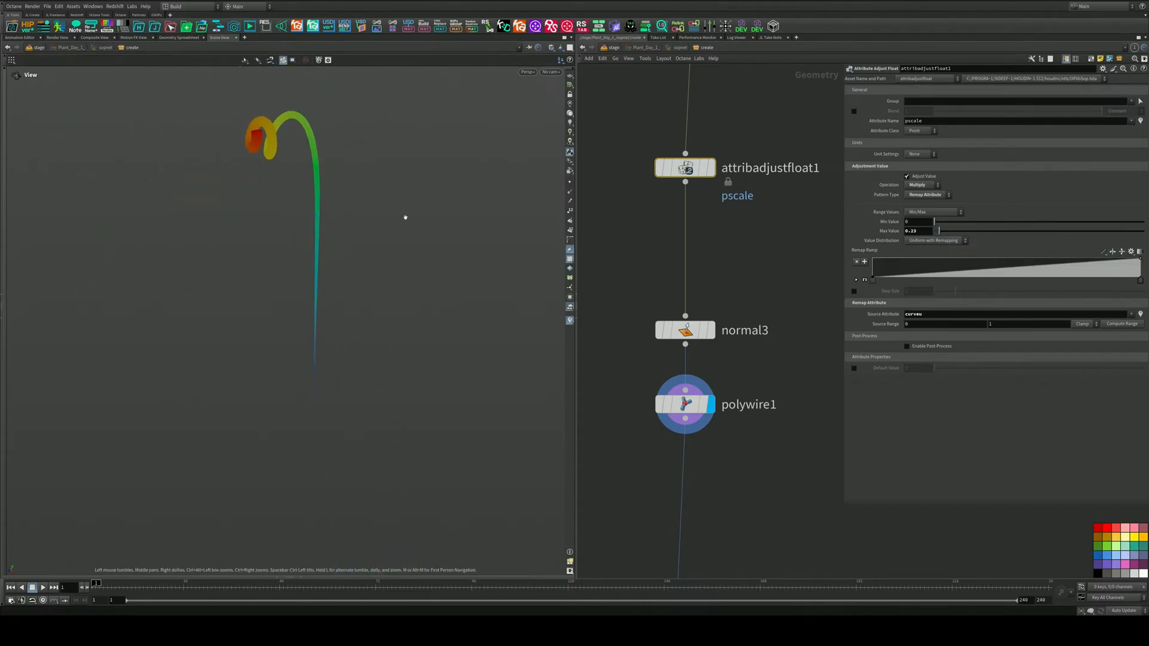
click(1113, 252)
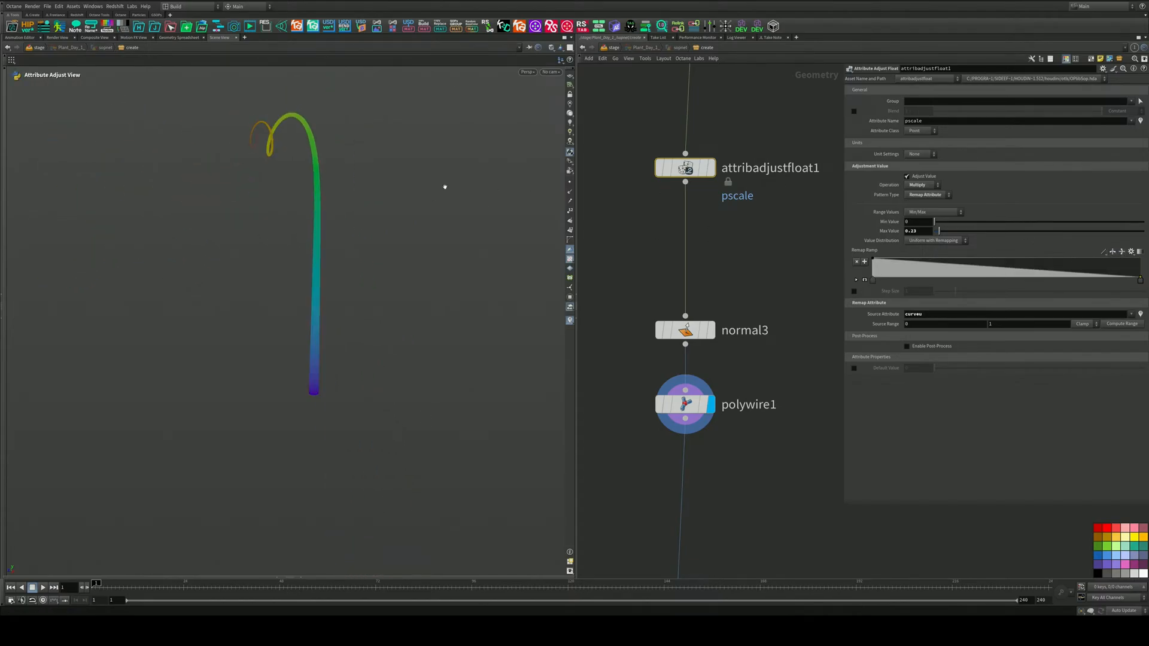
alt+drag(445, 187, 383, 146)
alt+right_drag(383, 147, 389, 159)
alt+middle_drag(389, 160, 372, 223)
alt+right_drag(371, 223, 392, 252)
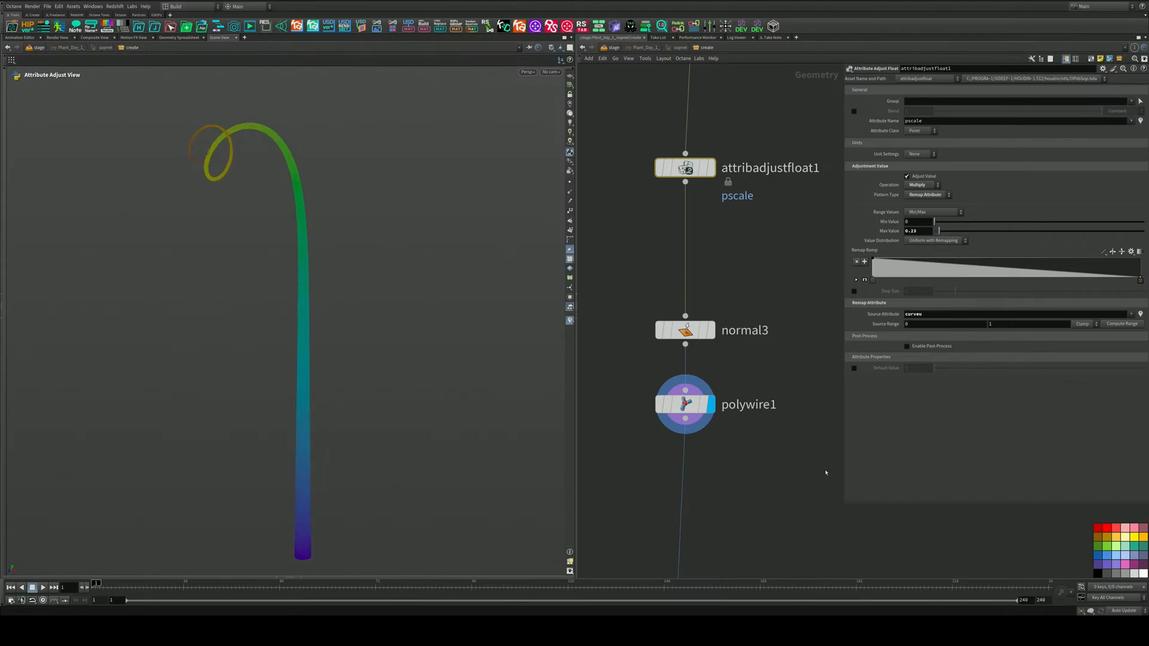
Display merge2 and inspect the hair along the tapered stem and around its curl
middle_drag(762, 420, 764, 195)
middle_drag(775, 256, 775, 102)
scroll(735, 173, down, 4)
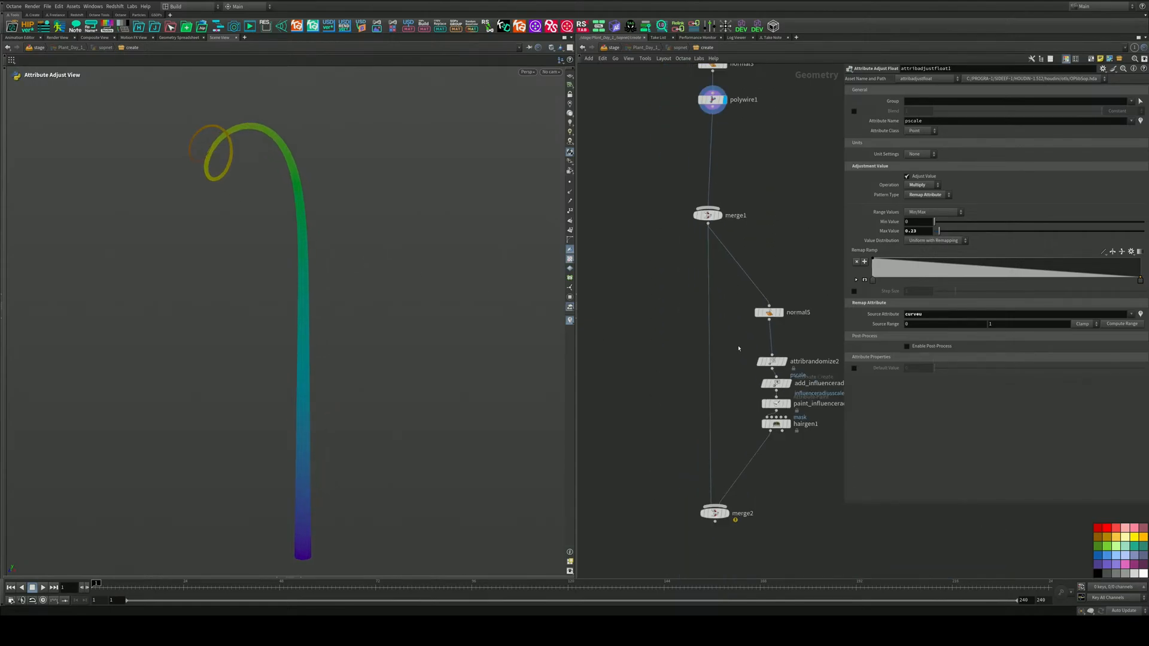
middle_drag(733, 421, 727, 283)
scroll(721, 354, up, 3)
click(726, 368)
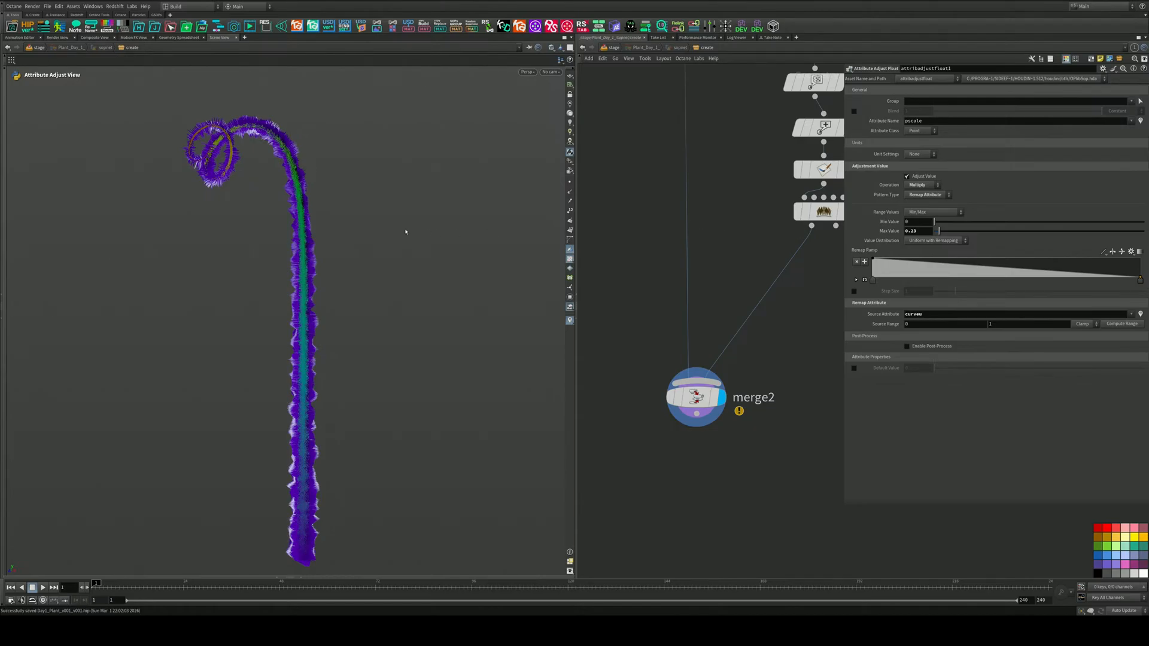
drag(182, 175, 287, 165)
right_drag(236, 155, 392, 110)
drag(392, 110, 375, 213)
right_drag(374, 213, 384, 242)
middle_drag(385, 243, 336, 228)
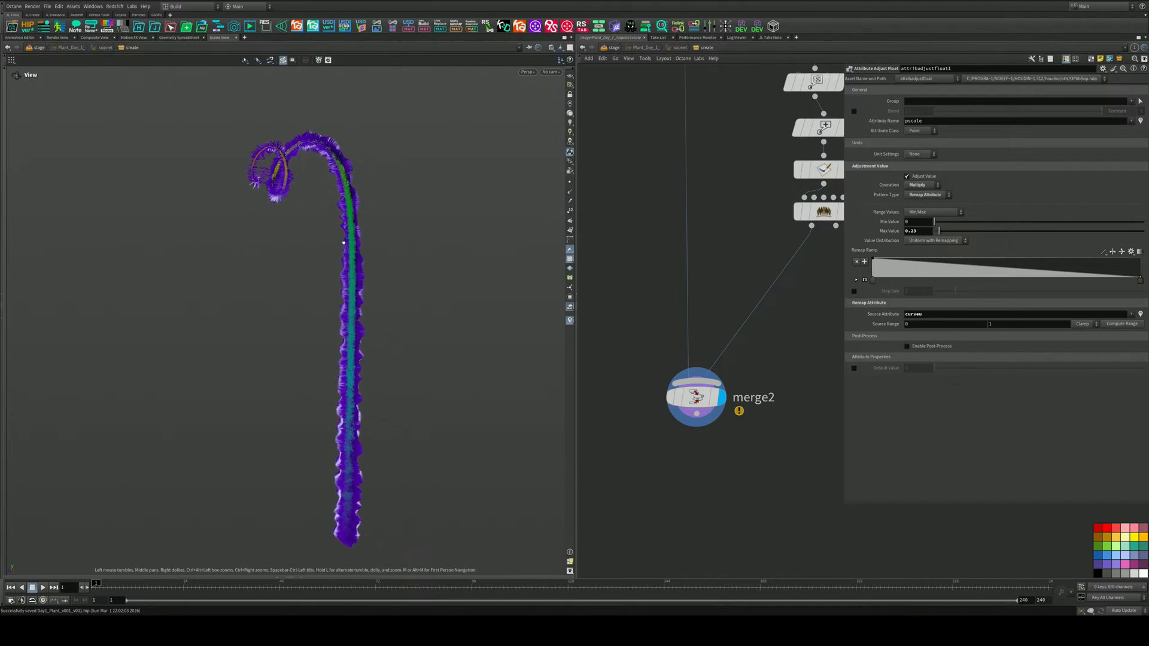
drag(336, 227, 342, 219)
Reshape the bend in curl_extra with Curl Start 0.43, Feather 0.454, Scale about 0.307, Phase Deg 0.513 and Wx 0
middle_drag(740, 178, 698, 326)
scroll(698, 316, down, 3)
middle_drag(702, 158, 692, 419)
scroll(756, 280, down, 5)
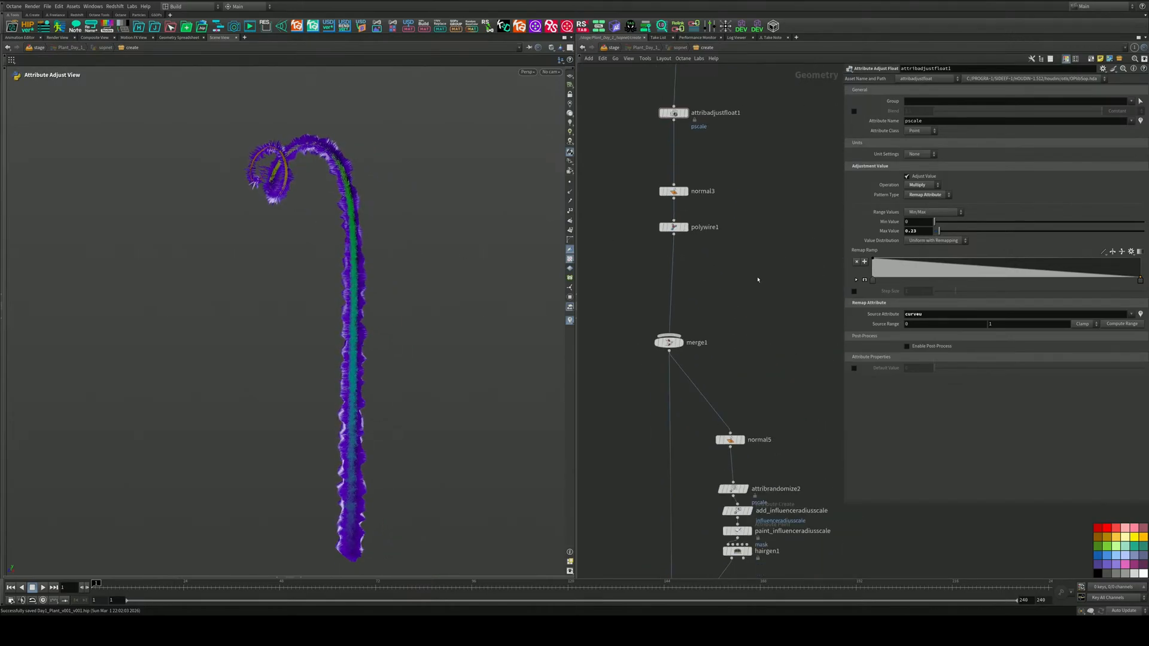
middle_drag(755, 173, 731, 421)
scroll(697, 344, up, 6)
middle_drag(715, 491, 717, 271)
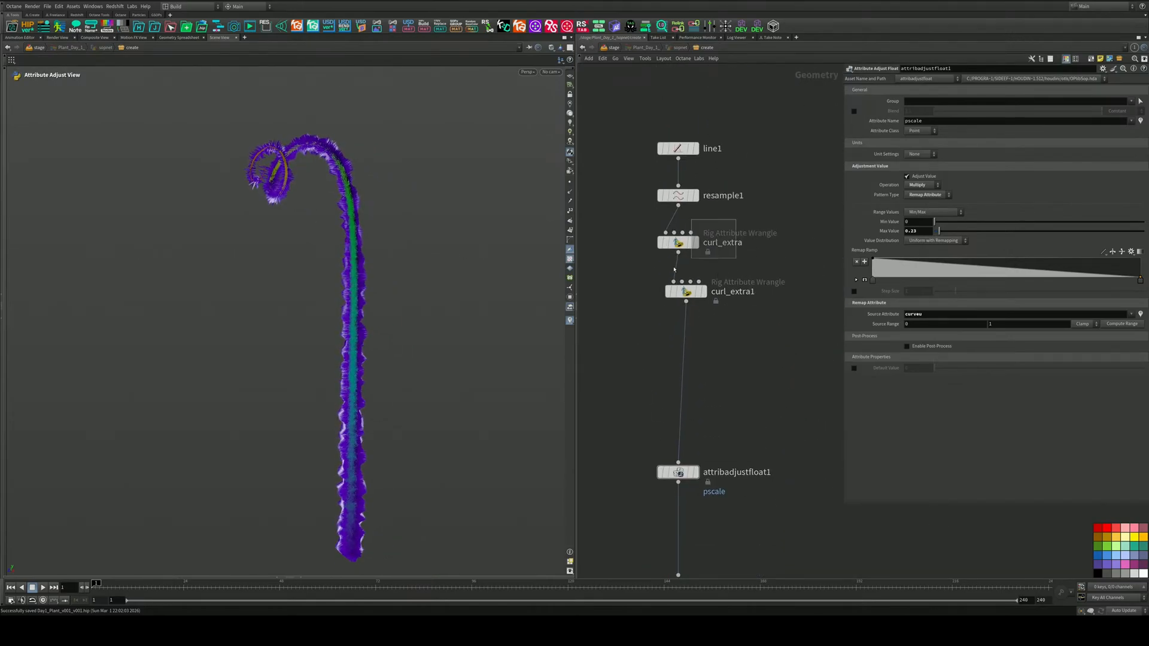
click(678, 242)
scroll(395, 213, down, 4)
drag(395, 215, 385, 244)
middle_drag(388, 241, 351, 249)
scroll(351, 249, up, 2)
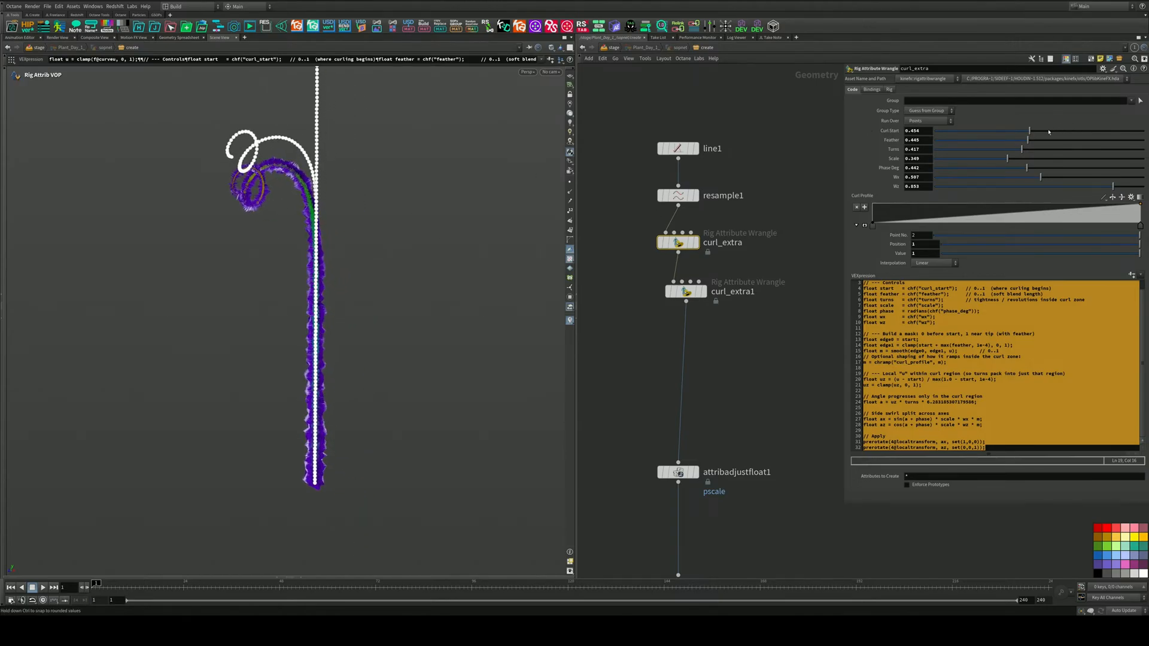
drag(1049, 131, 934, 210)
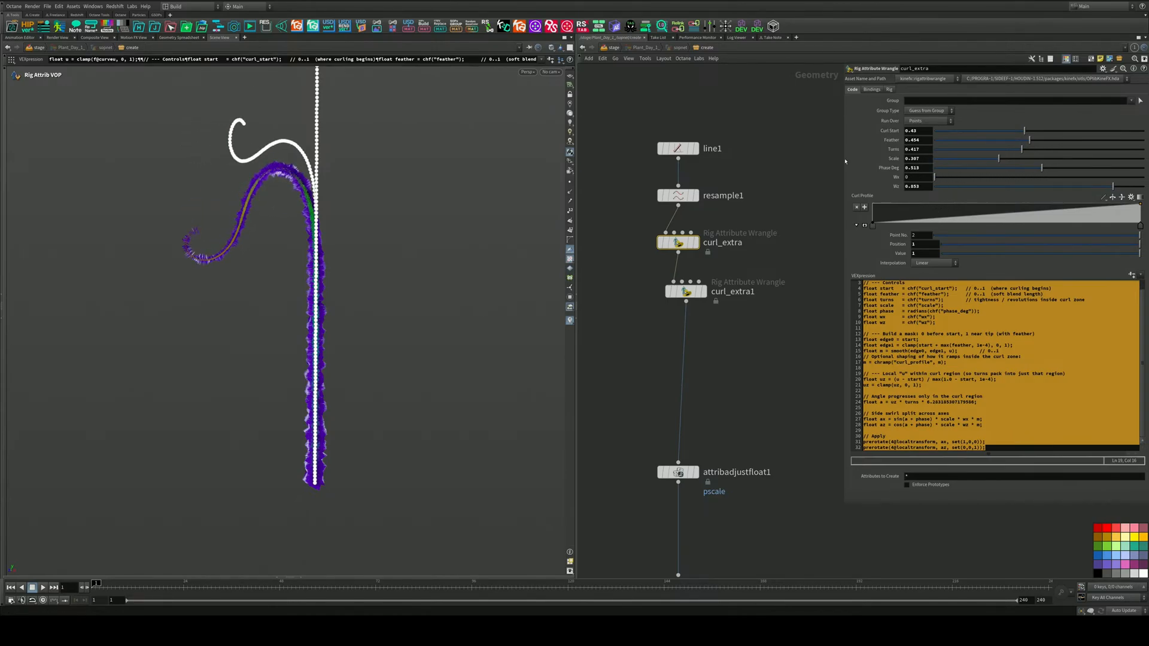
Display curl_extra1, raise the end point of its Curl Profile ramp to 1 and increase its Curl Start
middle_drag(726, 268, 732, 228)
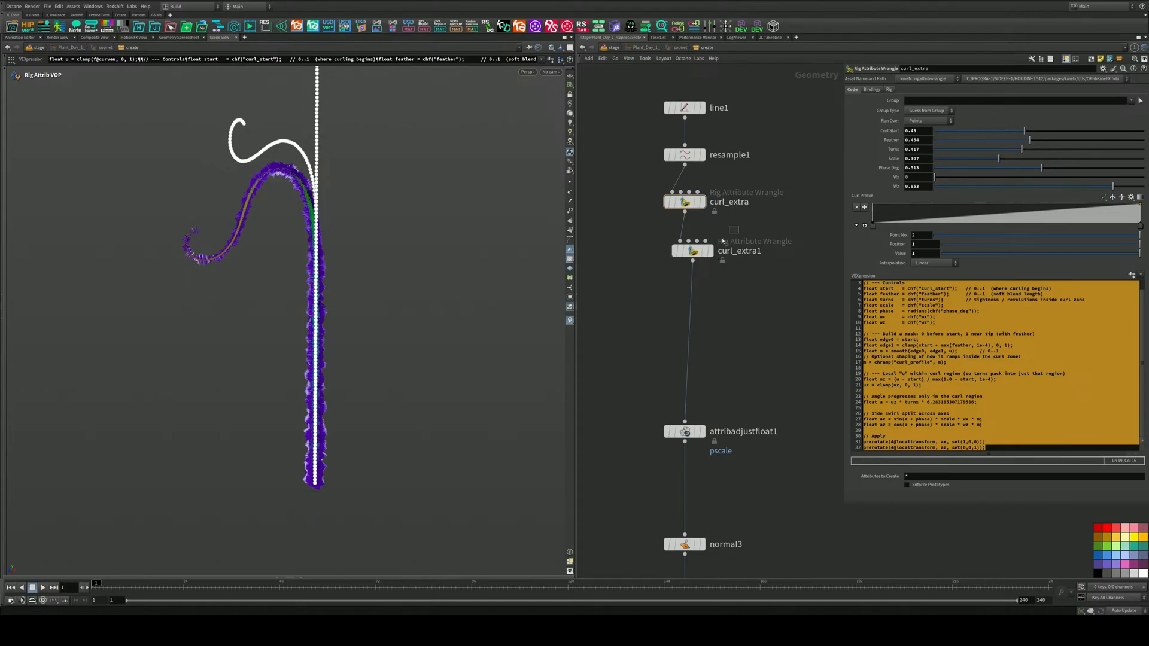
click(692, 250)
click(710, 251)
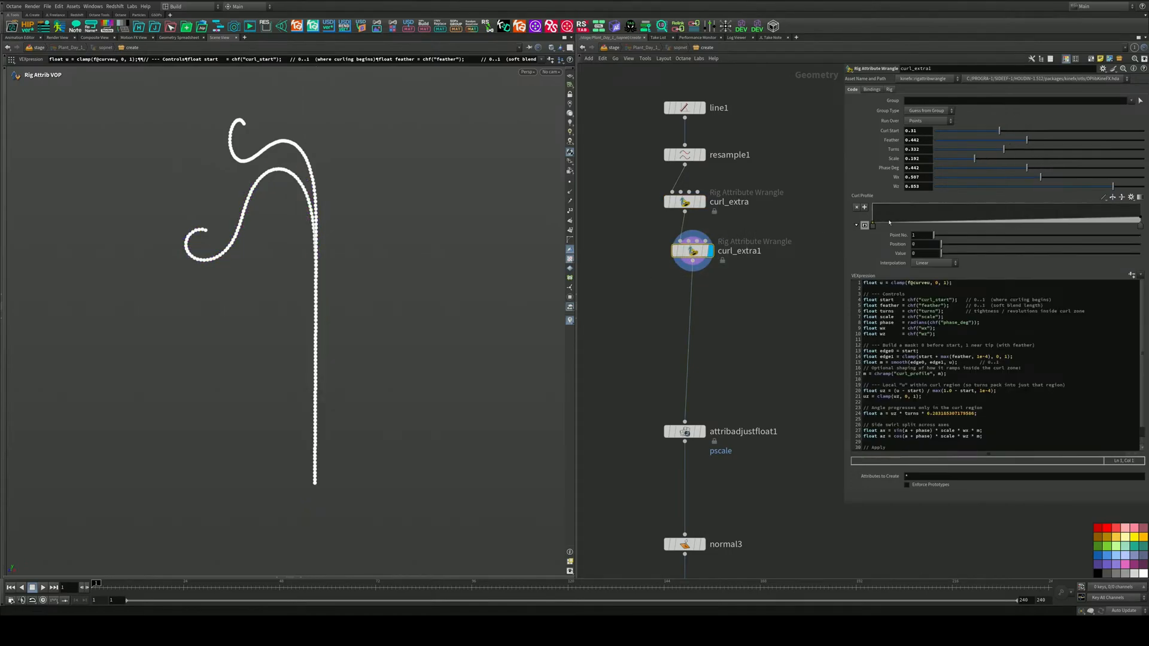
drag(1139, 219, 1142, 204)
scroll(726, 231, down, 5)
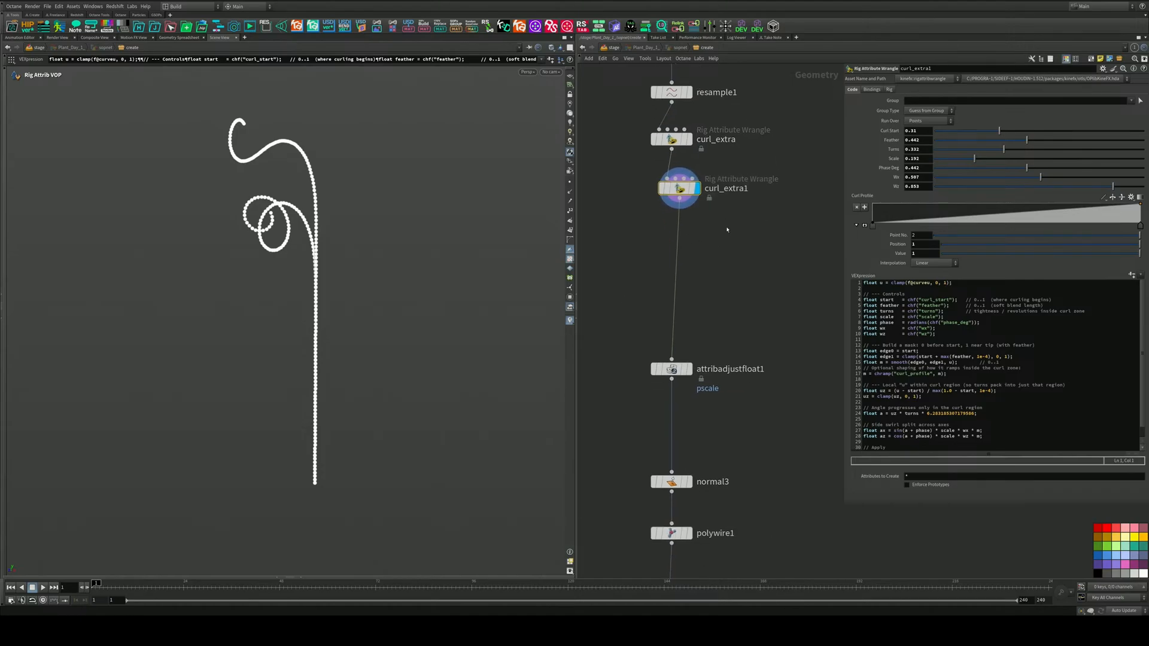
drag(1009, 134, 1025, 134)
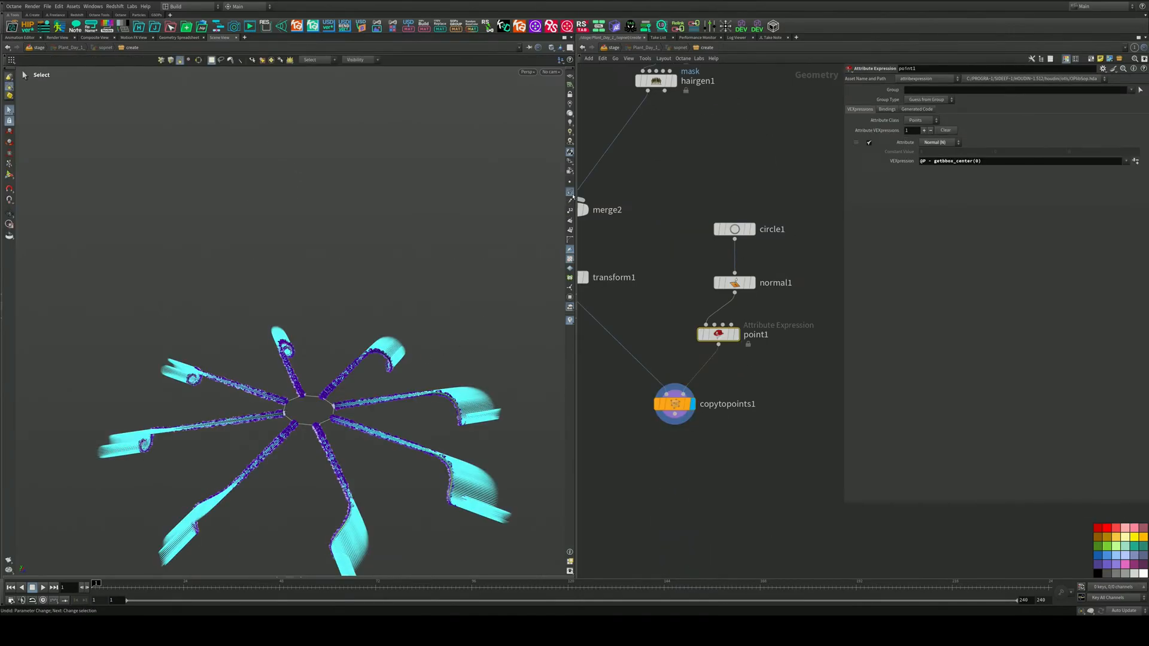
Hide the point normals on the copied stems and bypass transform1
click(569, 192)
mouse_move(369, 374)
alt+mouse_down()
mouse_move(361, 356)
mouse_move(378, 379)
alt+mouse_up()
middle_drag(669, 284, 762, 274)
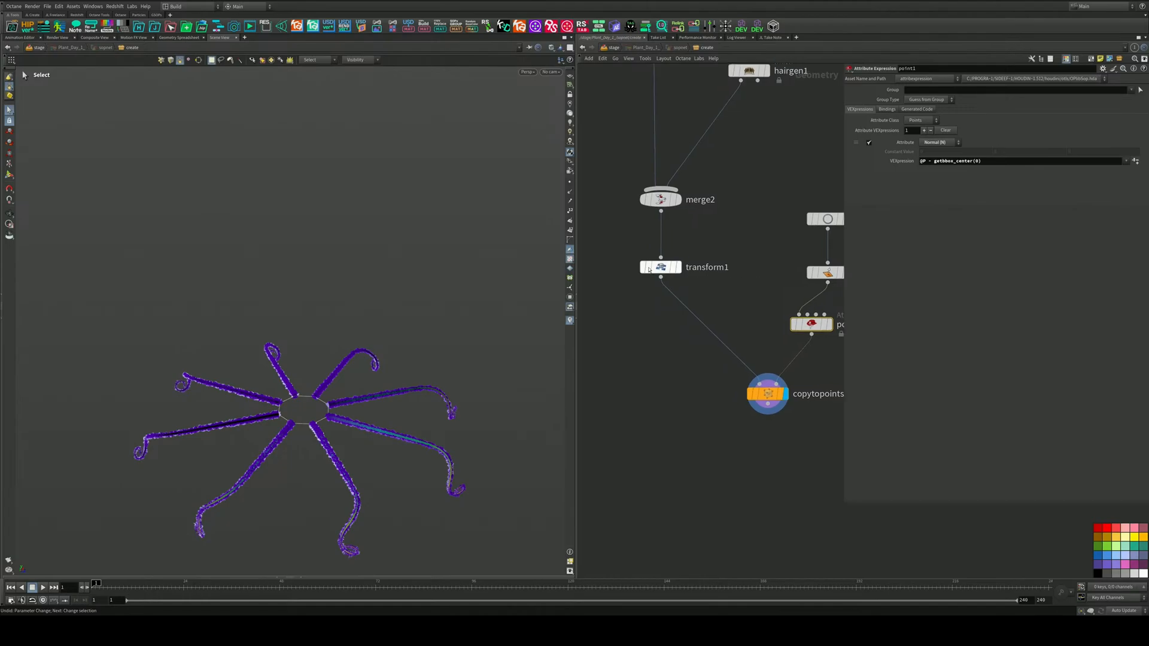
click(643, 267)
alt+drag(362, 352, 385, 332)
alt+right_drag(385, 332, 436, 290)
Increase circle1's Divisions to place more stem copies around the ring
middle_drag(828, 384, 773, 406)
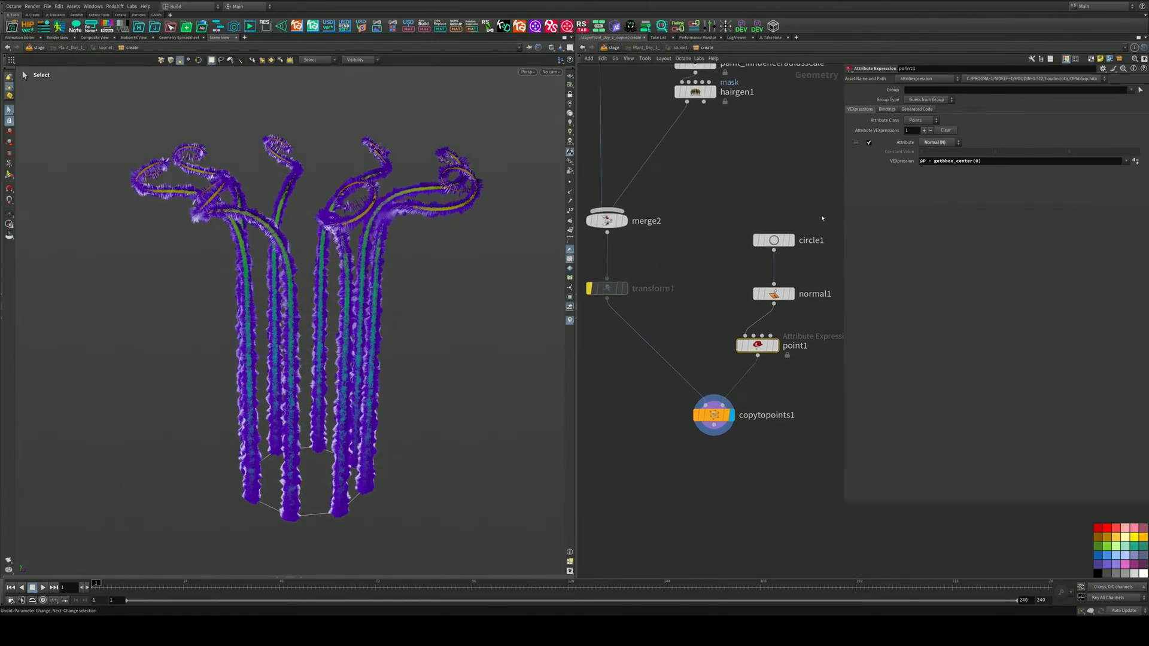
click(774, 240)
drag(964, 155, 994, 155)
middle_drag(681, 388, 663, 317)
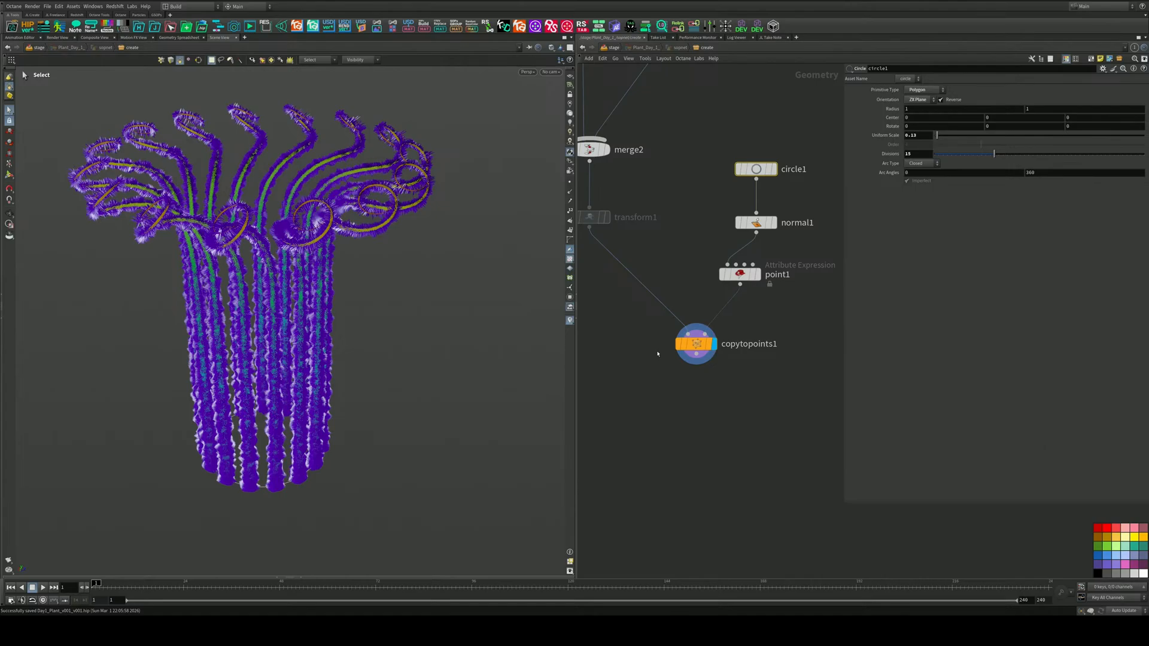
middle_drag(687, 372, 690, 330)
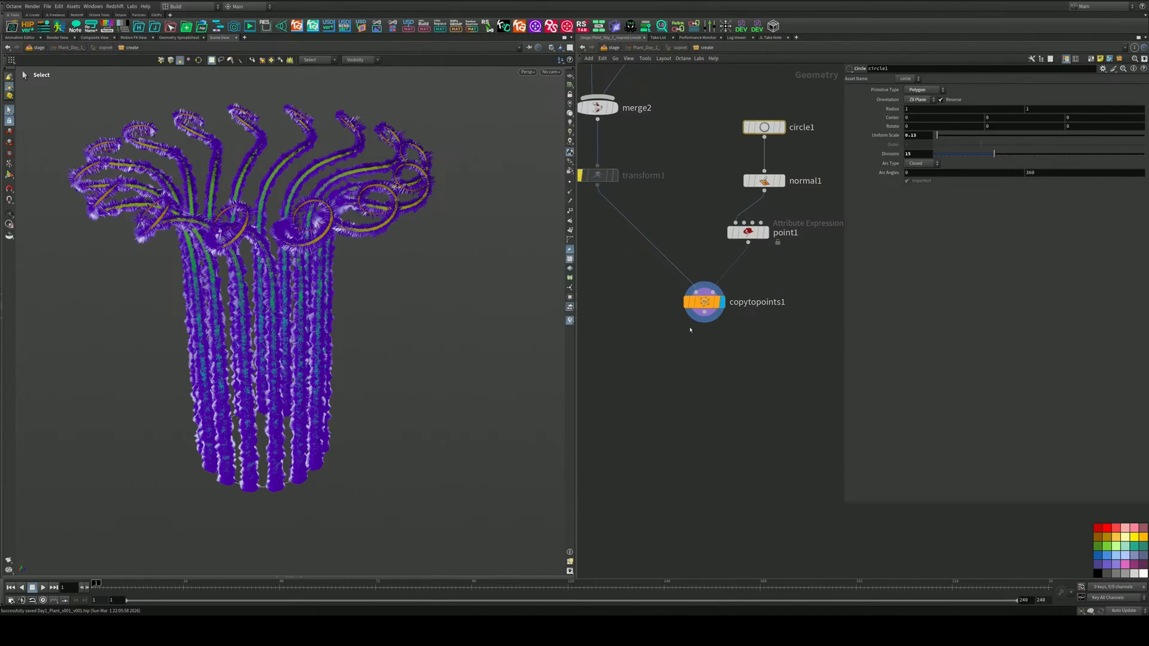
Move copytopoints1 lower in the network to make room beneath point1
drag(704, 301, 610, 419)
middle_drag(712, 416, 710, 368)
key(Tab)
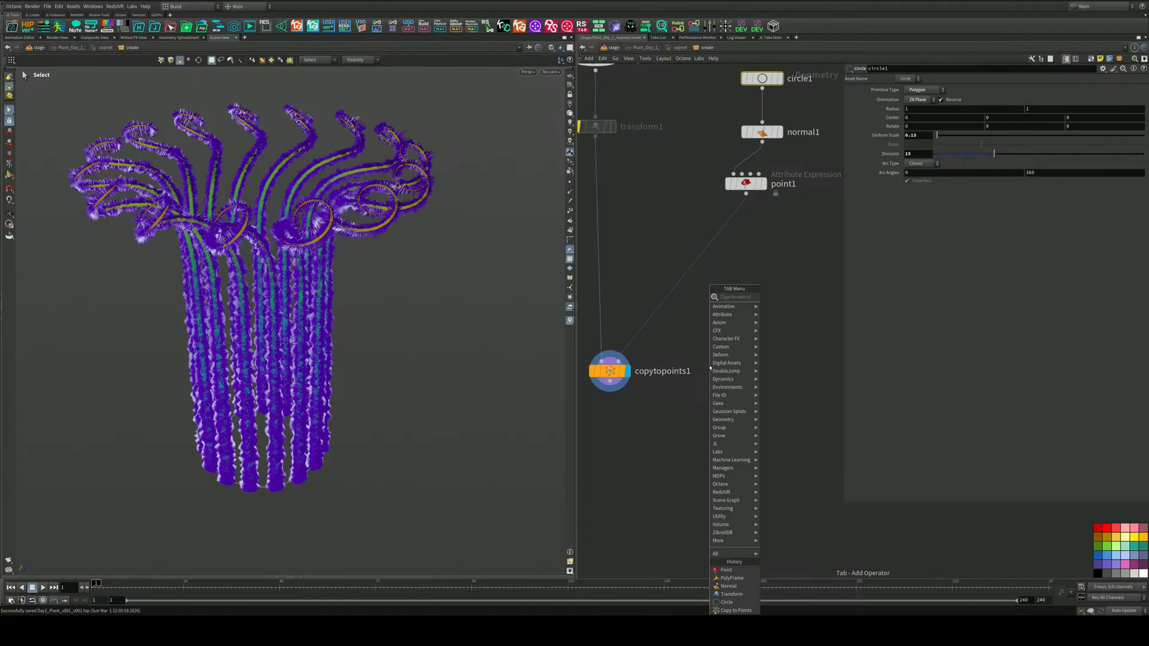
key(Escape)
Duplicate attribrandomize2 and insert the copy between point1 and copytopoints1 to randomize the stems' pscale
middle_drag(681, 239, 708, 528)
scroll(706, 522, down, 3)
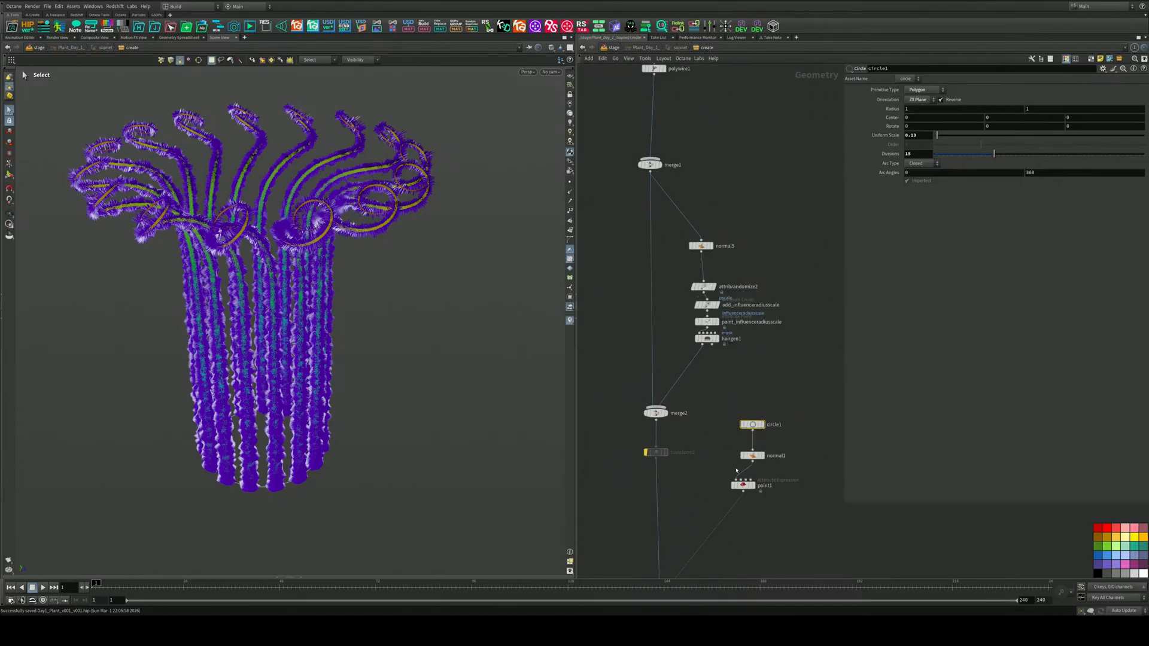
scroll(730, 349, up, 3)
scroll(730, 348, up, 1)
click(668, 225)
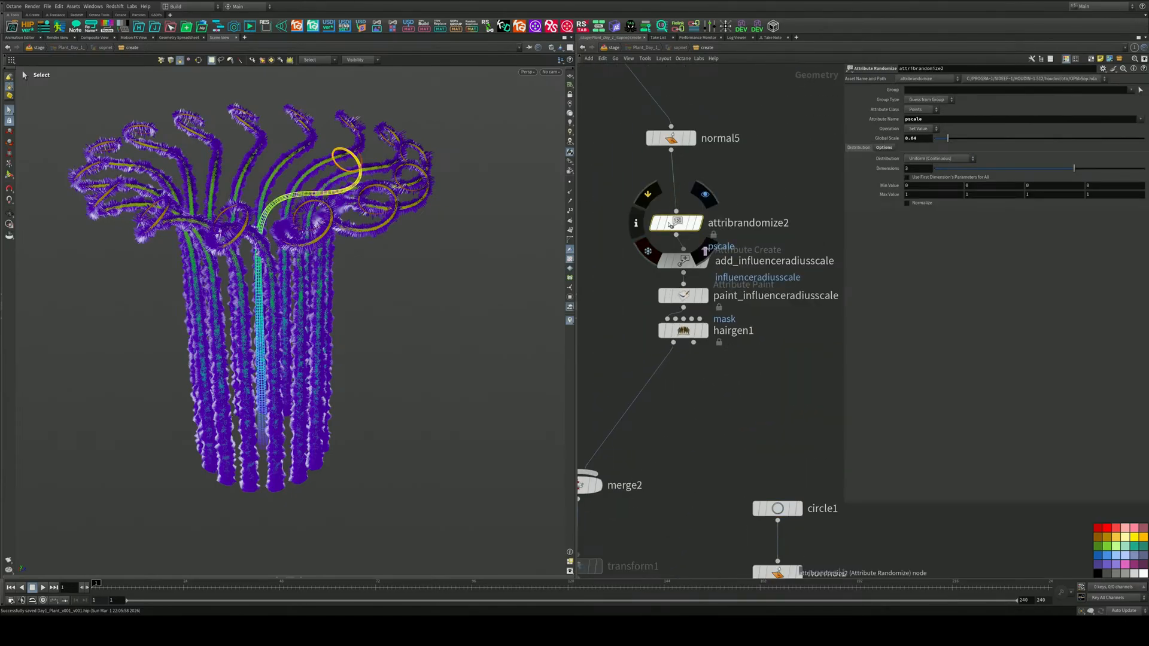
alt+drag(668, 228, 676, 442)
middle_drag(718, 443, 743, 158)
drag(693, 159, 738, 456)
middle_drag(737, 455, 697, 323)
scroll(697, 323, up, 1)
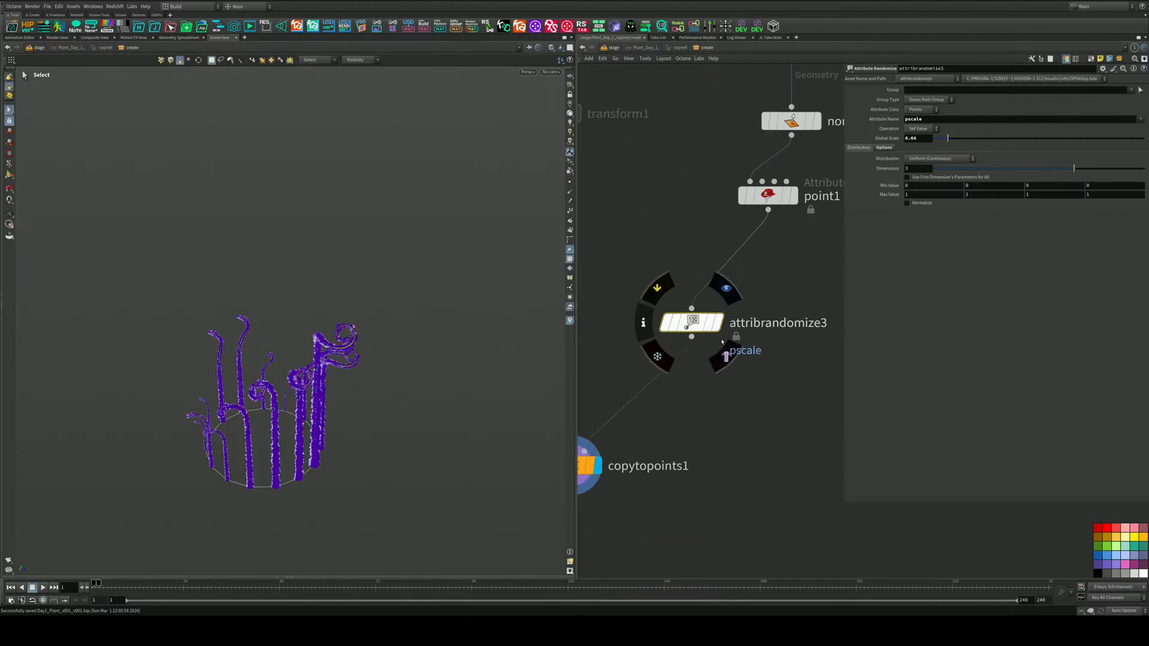
drag(697, 321, 751, 284)
Raise attribrandomize3's Global Scale to about 1.44 and check the varied stem sizes from several angles
alt+drag(326, 365, 260, 419)
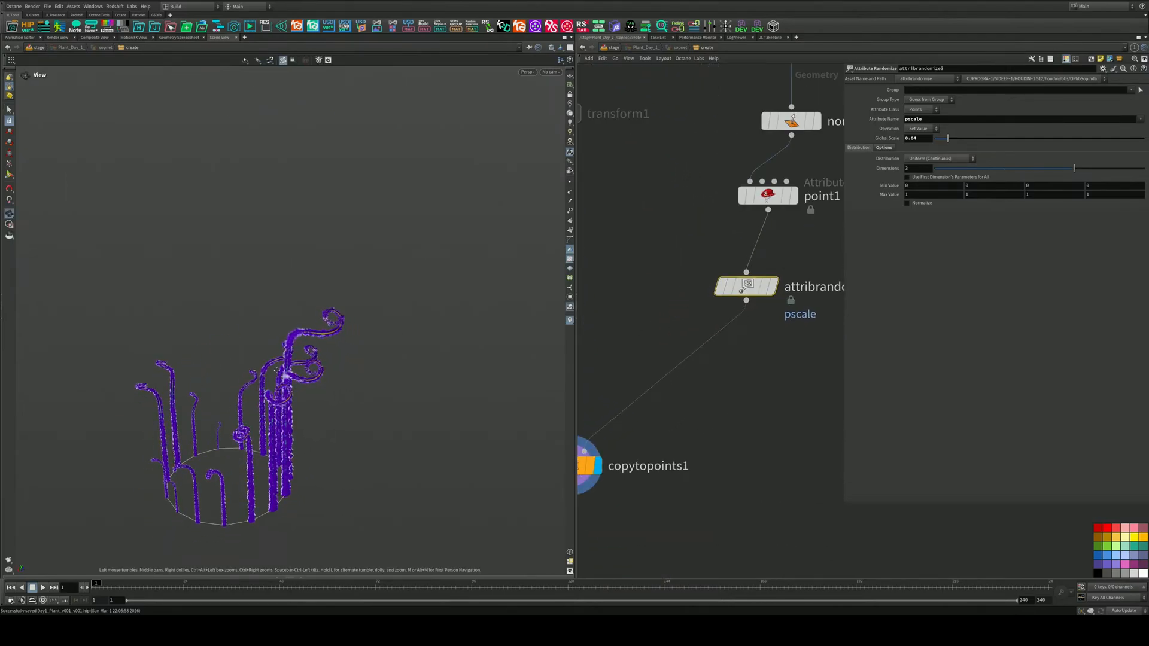
alt+middle_drag(260, 422, 326, 309)
alt+right_drag(327, 309, 366, 317)
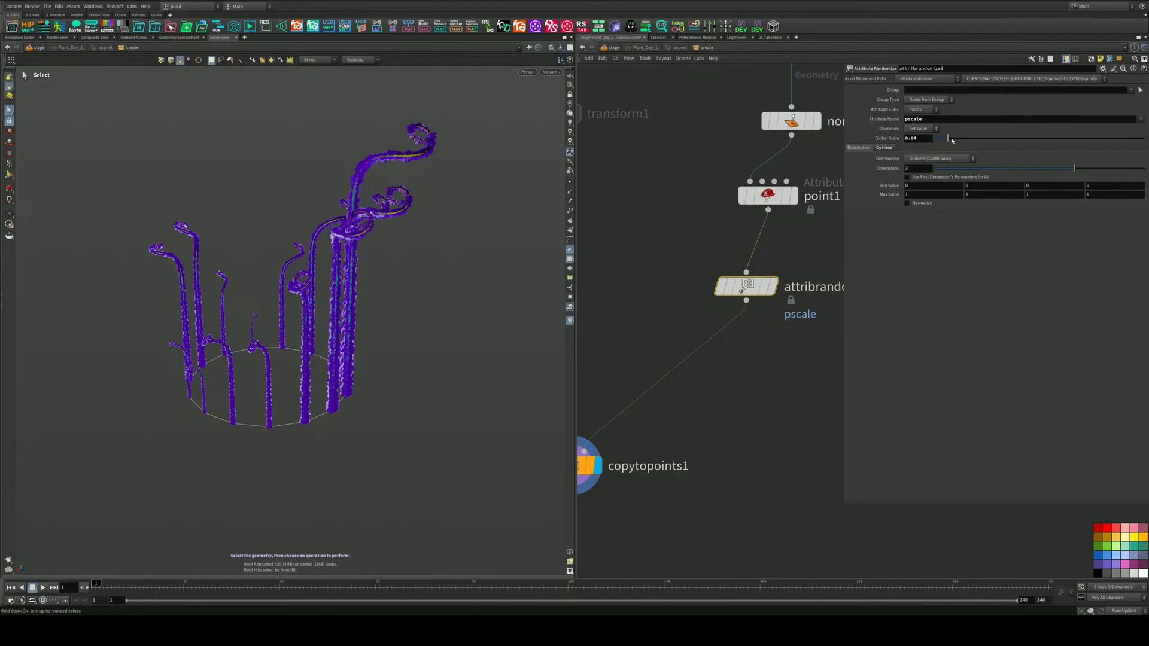
drag(952, 140, 964, 137)
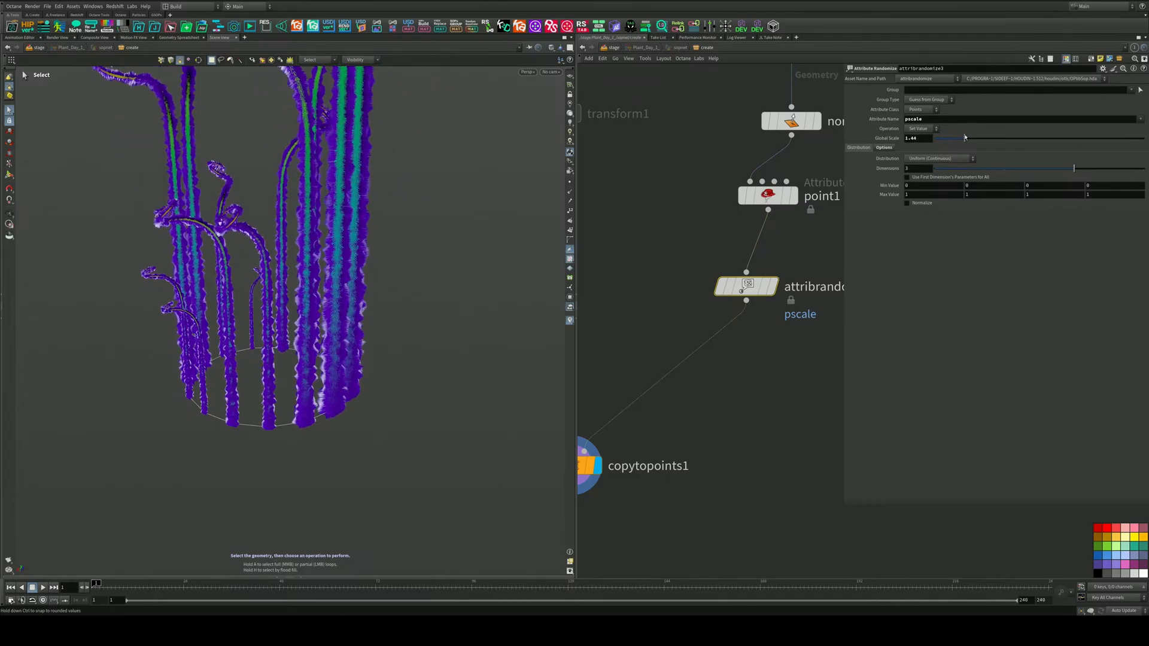
alt+drag(323, 282, 263, 219)
alt+middle_drag(264, 219, 333, 279)
alt+right_drag(333, 279, 288, 276)
alt+drag(287, 275, 353, 277)
alt+middle_drag(353, 276, 330, 305)
alt+drag(330, 306, 304, 302)
Insert a Transform node between circle1 and normal1 and reduce its Uniform Scale to about 0.24
middle_drag(680, 430, 618, 517)
click(736, 135)
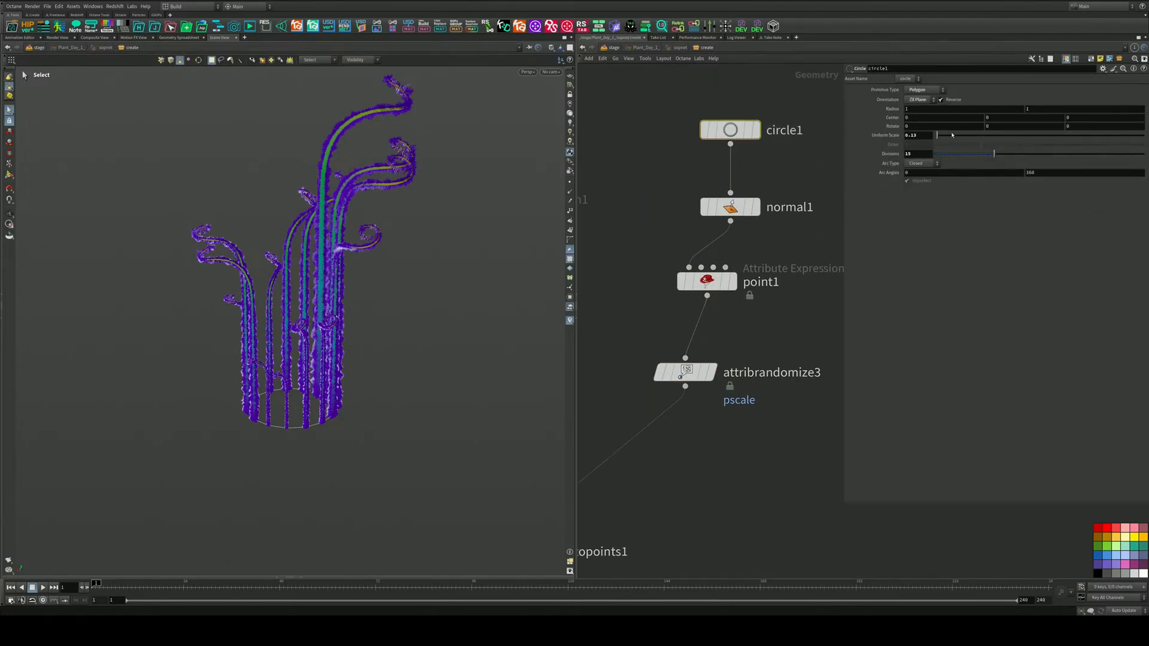
key(Tab)
text(tran)
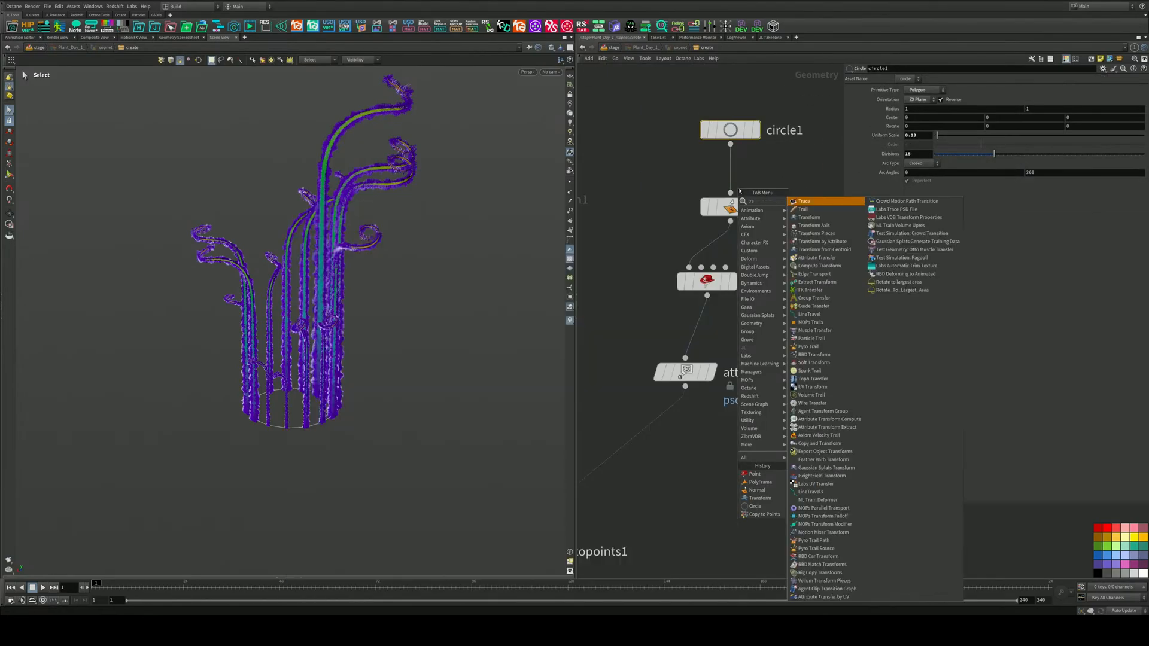
key(Return)
click(727, 159)
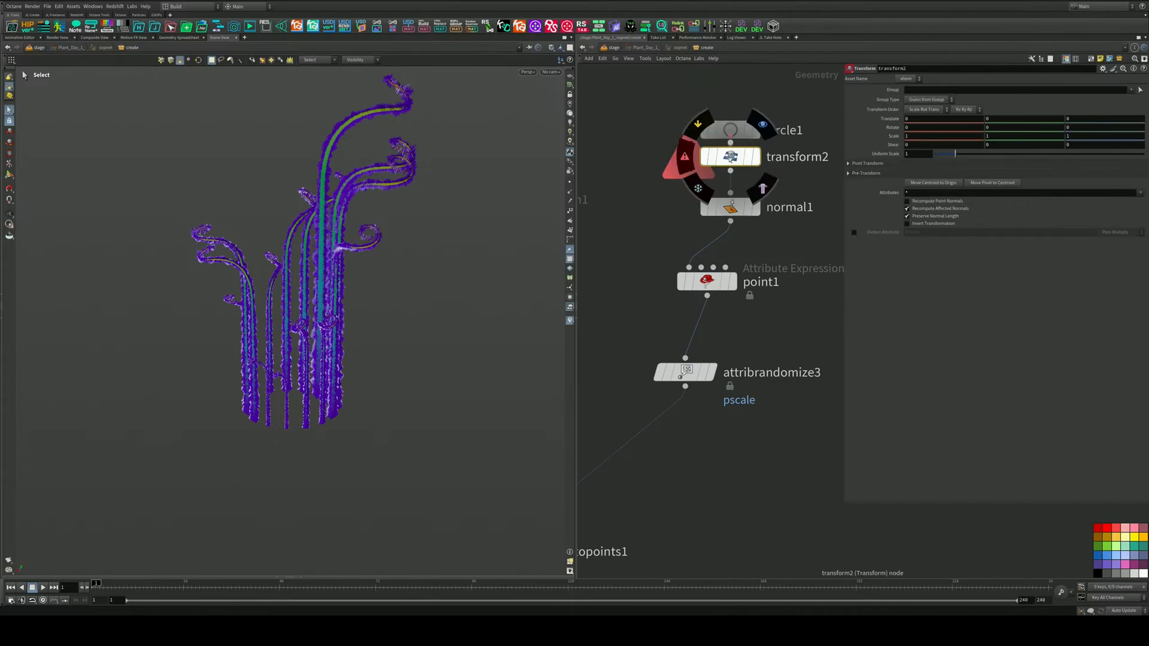
drag(950, 155, 942, 156)
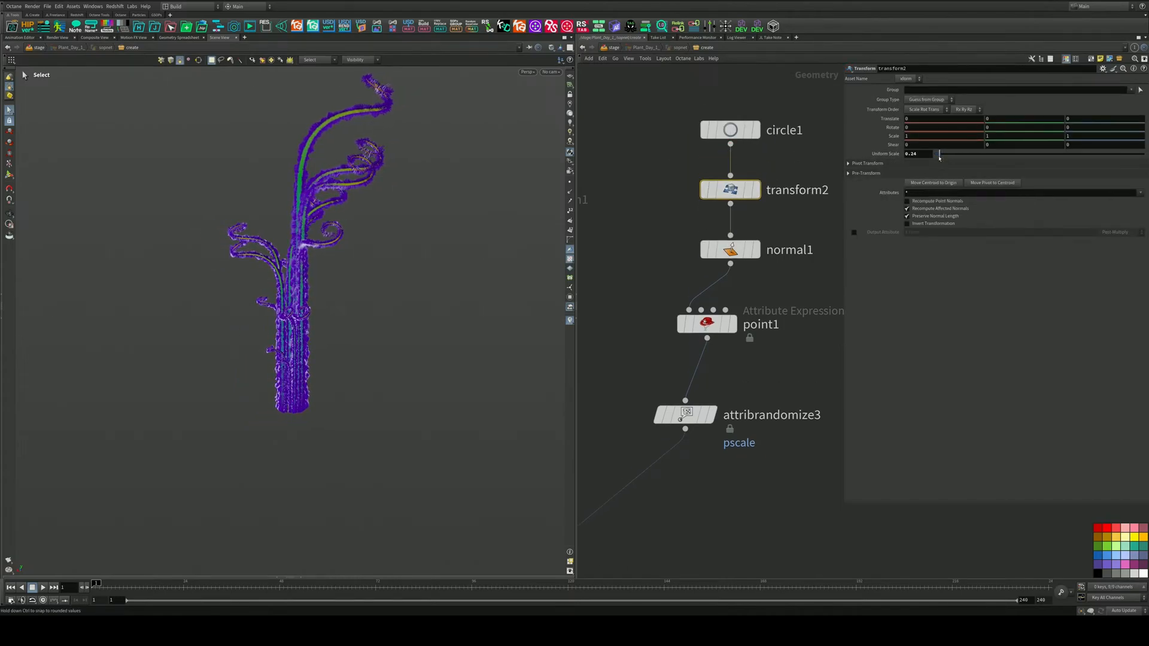
Examine the tightened stem cluster from several angles and distances, checking the hairy curls and the base
alt+drag(258, 247, 389, 256)
alt+right_drag(389, 256, 437, 201)
alt+middle_drag(412, 239, 403, 380)
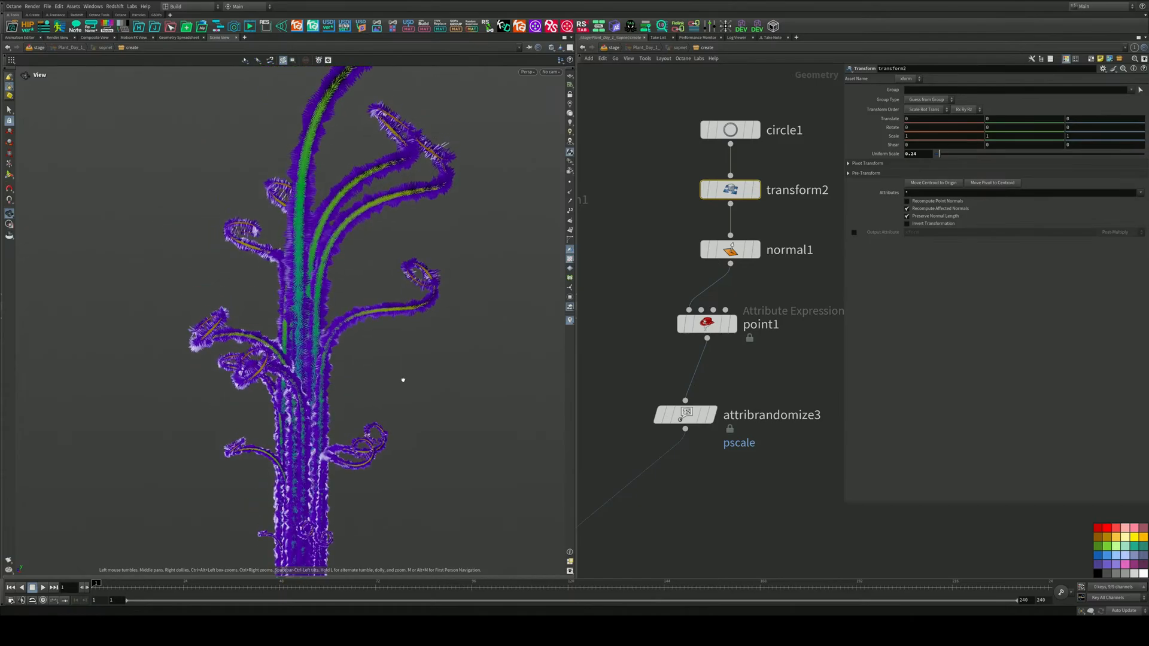
drag(403, 380, 301, 346)
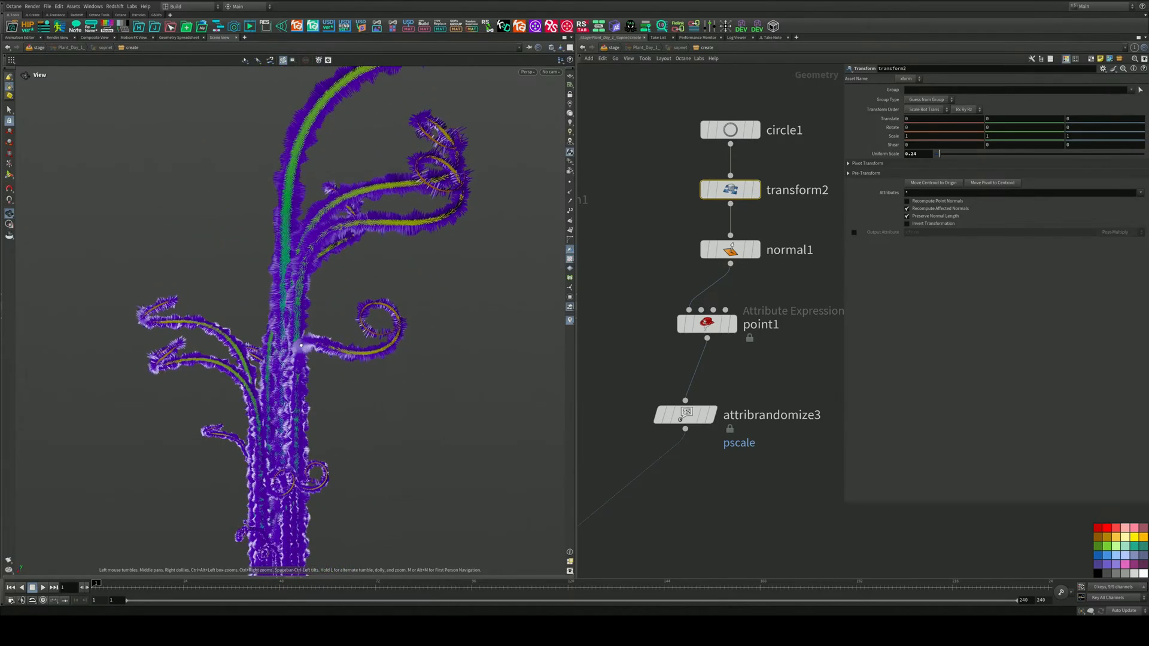
alt+right_drag(301, 345, 219, 365)
alt+drag(222, 362, 423, 302)
middle_drag(371, 347, 369, 319)
right_drag(338, 331, 416, 305)
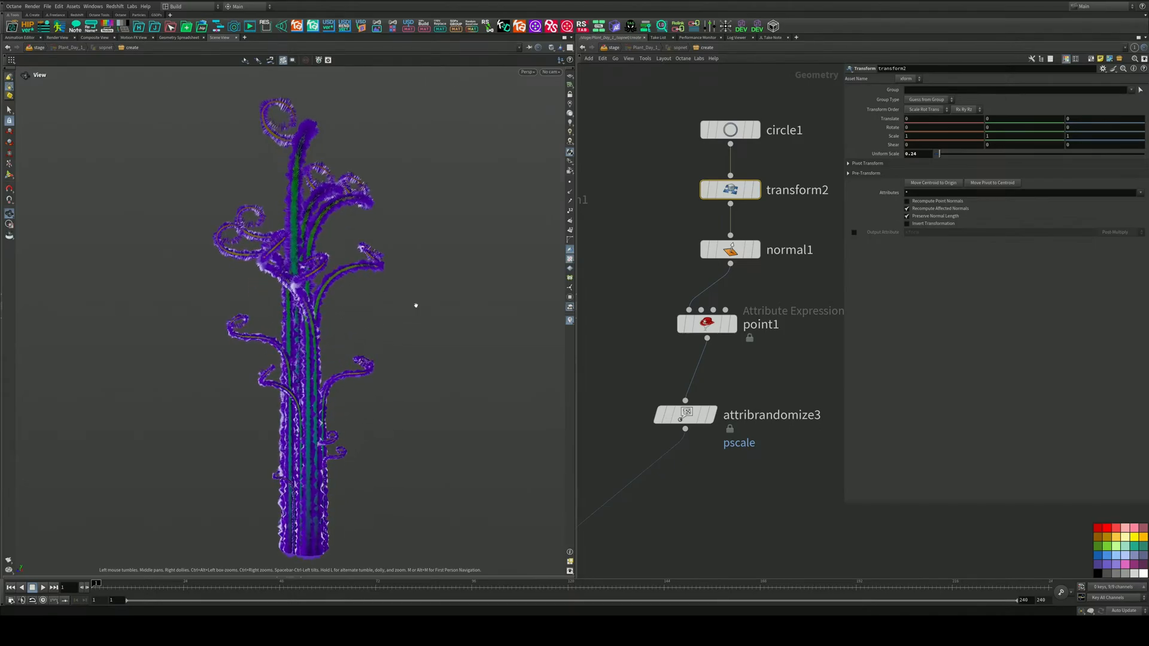
middle_drag(383, 323, 379, 295)
right_drag(380, 295, 339, 319)
drag(340, 318, 332, 310)
middle_drag(332, 311, 326, 319)
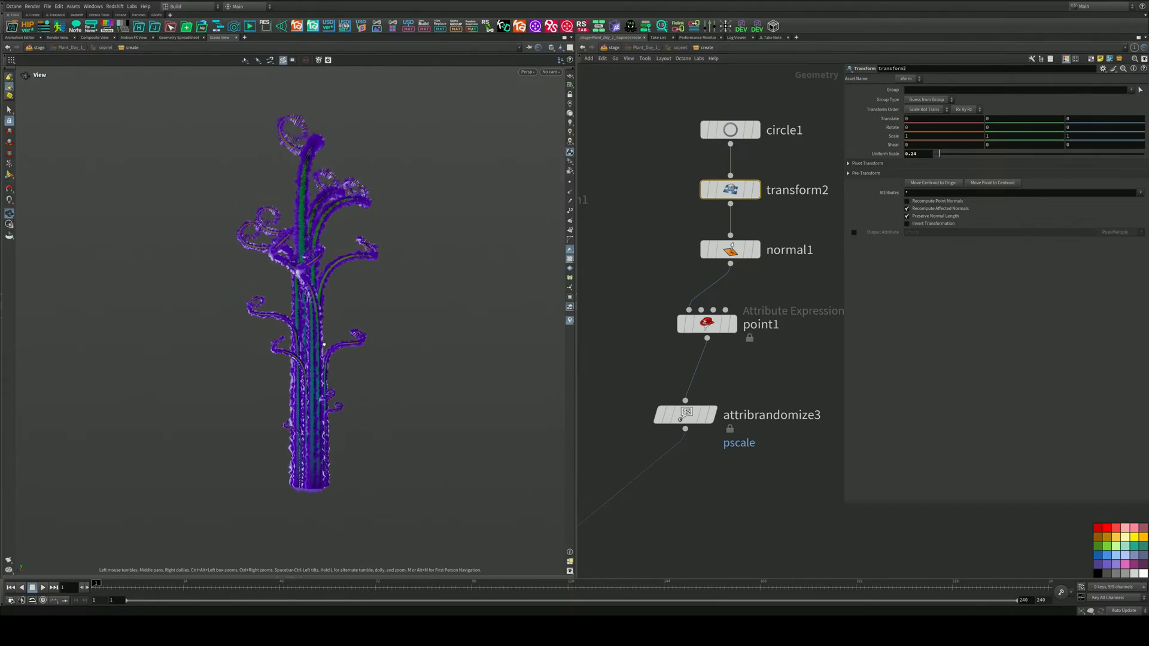
drag(326, 319, 327, 343)
middle_drag(328, 342, 302, 359)
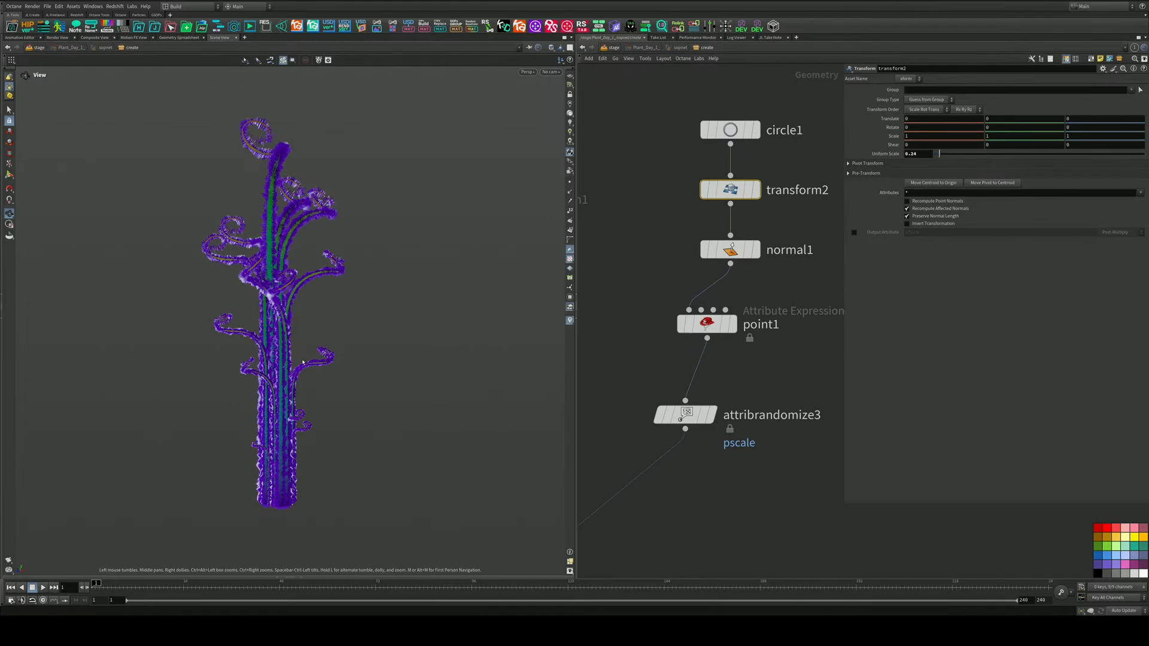
key(s)
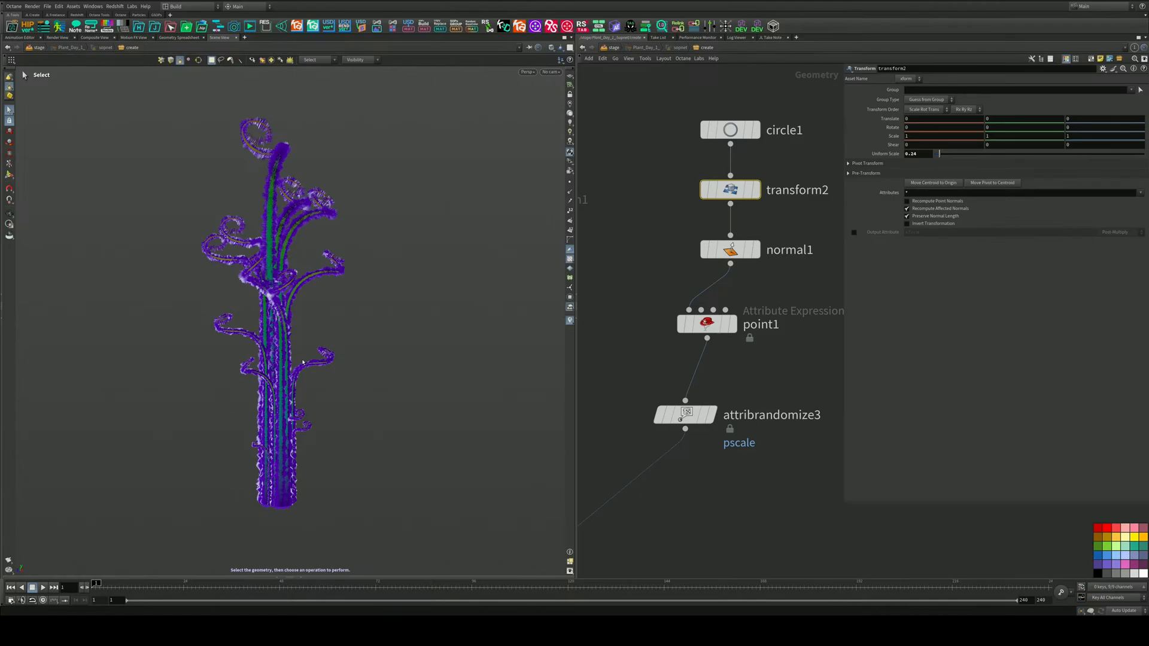
key(space)
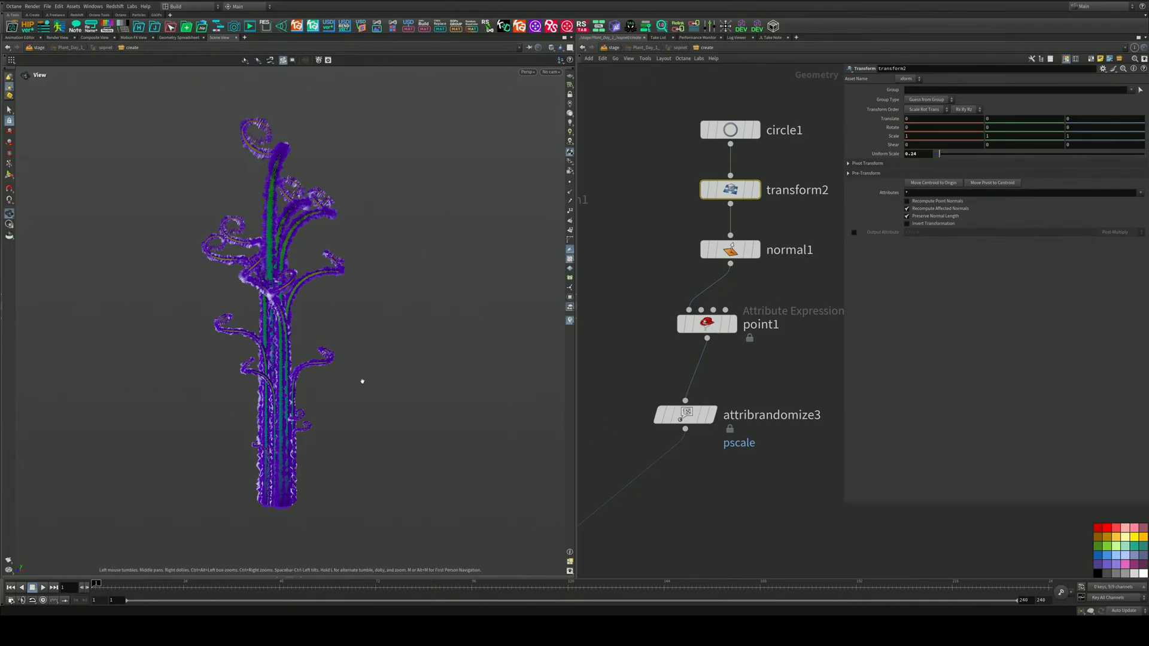
drag(359, 385, 320, 440)
scroll(328, 361, up, 4)
scroll(354, 347, down, 4)
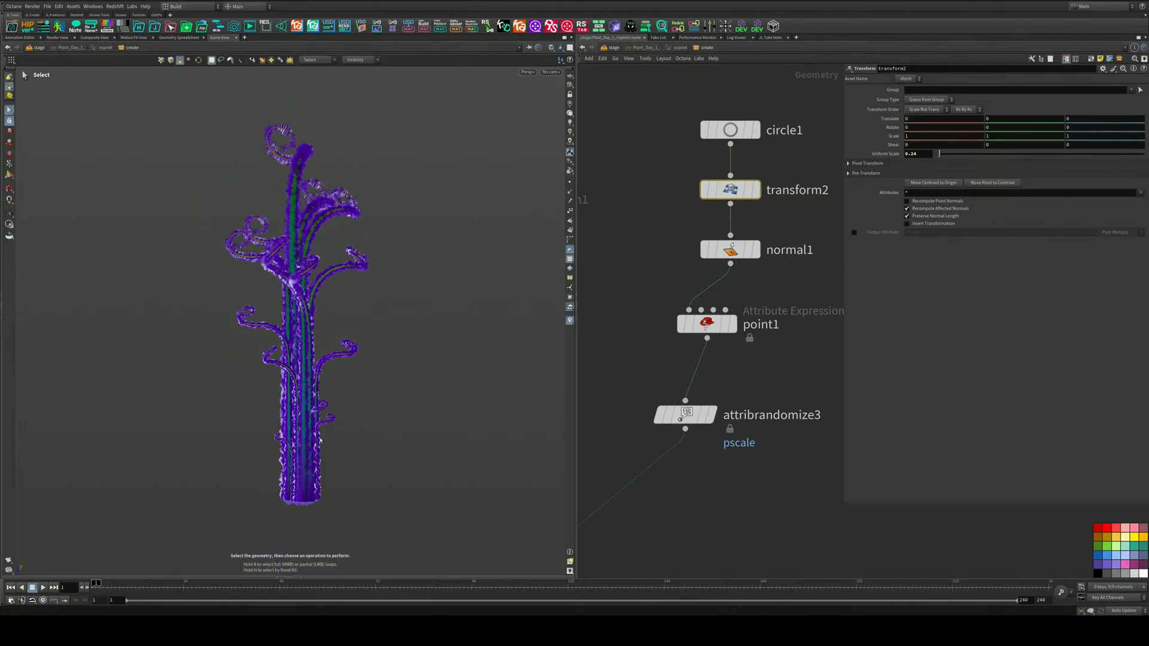
Delete the bypassed transform1 node between merge2 and copytopoints1
middle_drag(692, 533, 767, 396)
scroll(768, 396, down, 3)
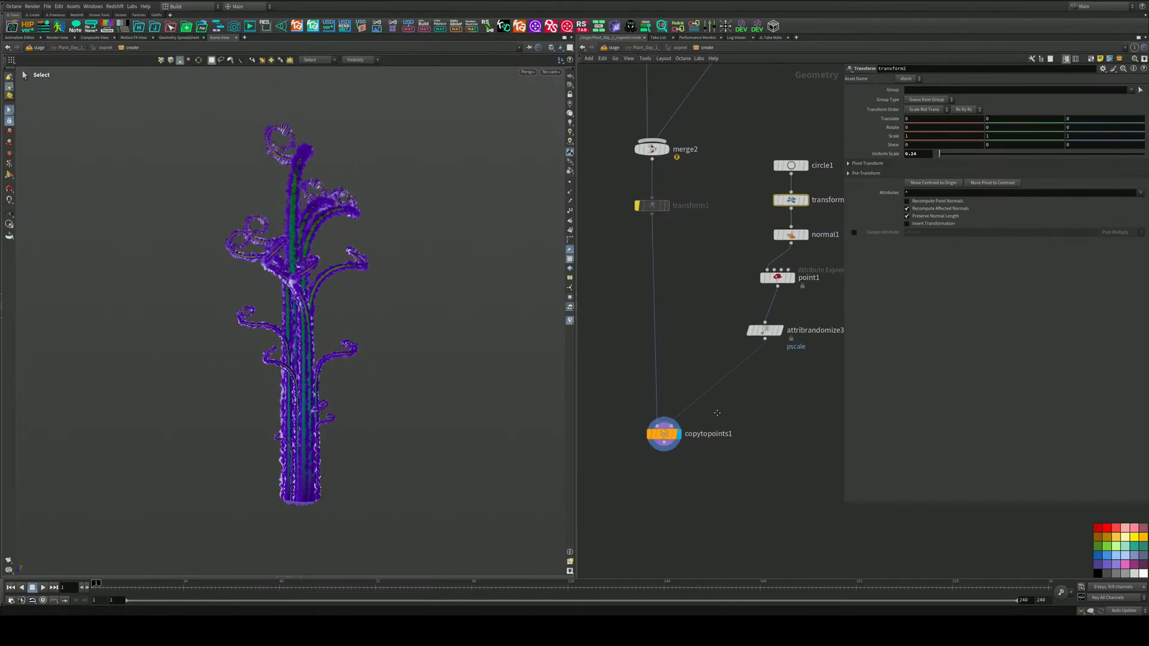
scroll(684, 449, up, 1)
alt+drag(372, 369, 294, 340)
alt+middle_drag(270, 337, 288, 359)
alt+drag(288, 359, 308, 358)
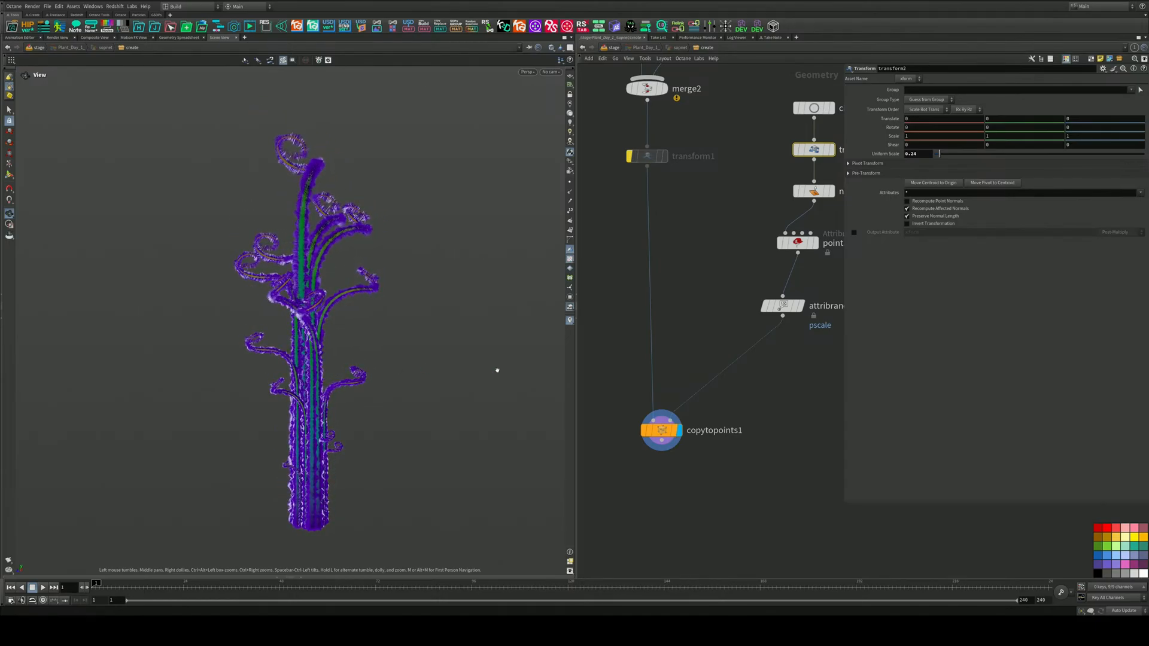
scroll(673, 331, down, 3)
click(658, 287)
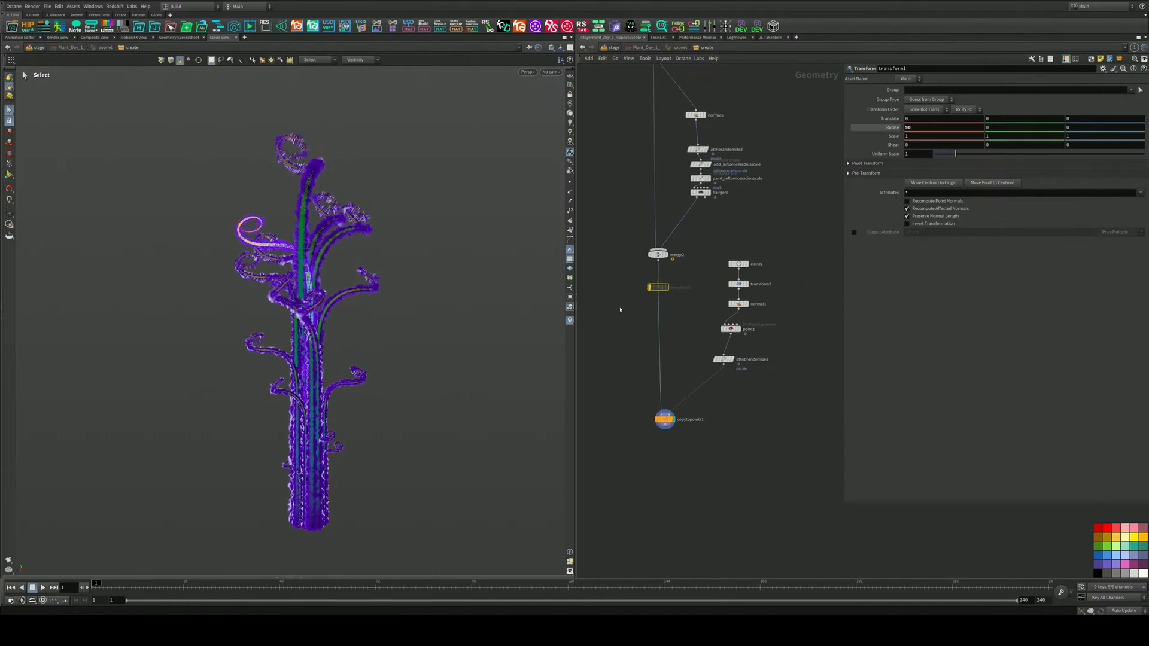
key(Delete)
Delete the unused L-system node beside the Sub-Network Input nodes
scroll(636, 317, down, 6)
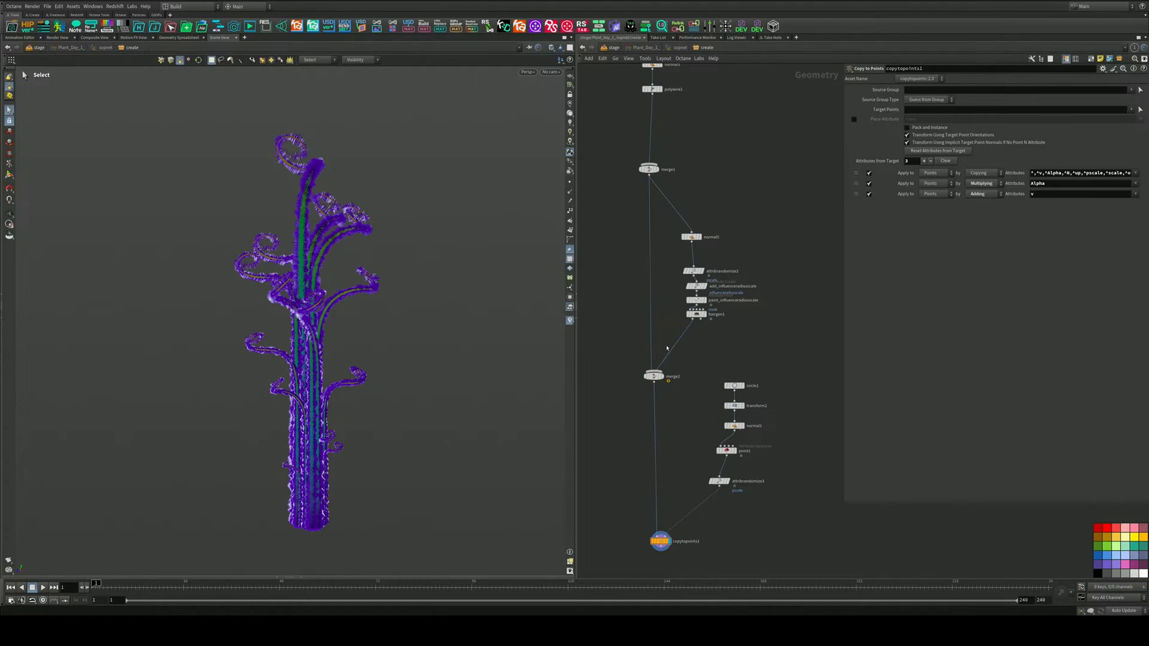
middle_drag(724, 278, 696, 273)
scroll(779, 262, up, 5)
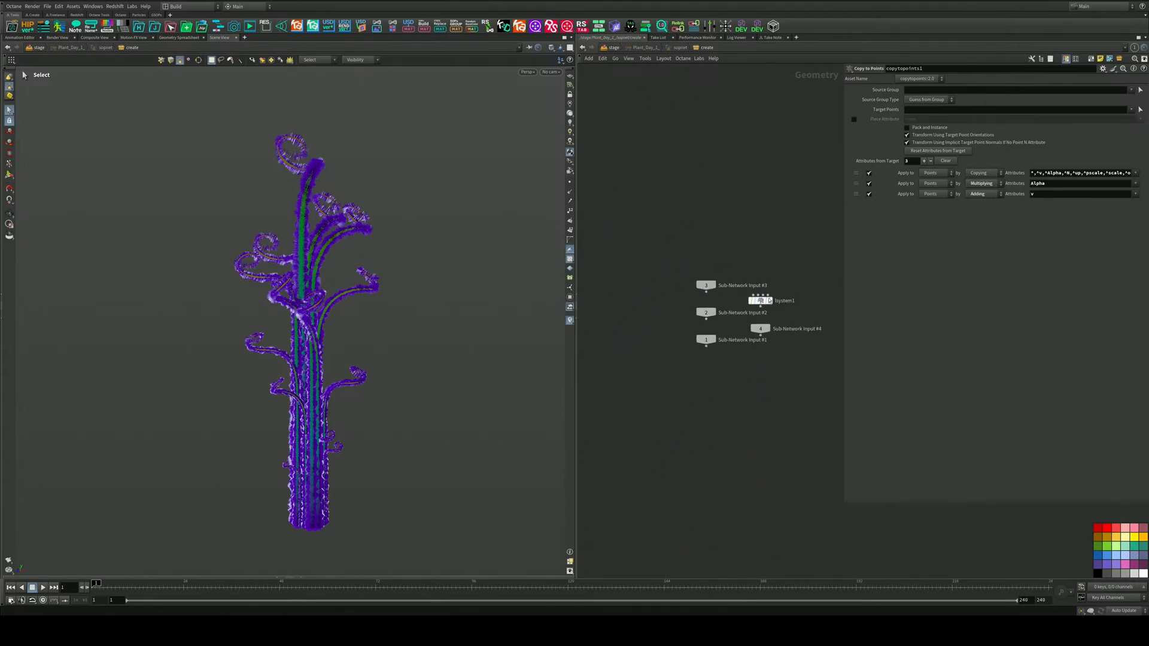
drag(807, 280, 754, 316)
key(Delete)
scroll(720, 429, down, 8)
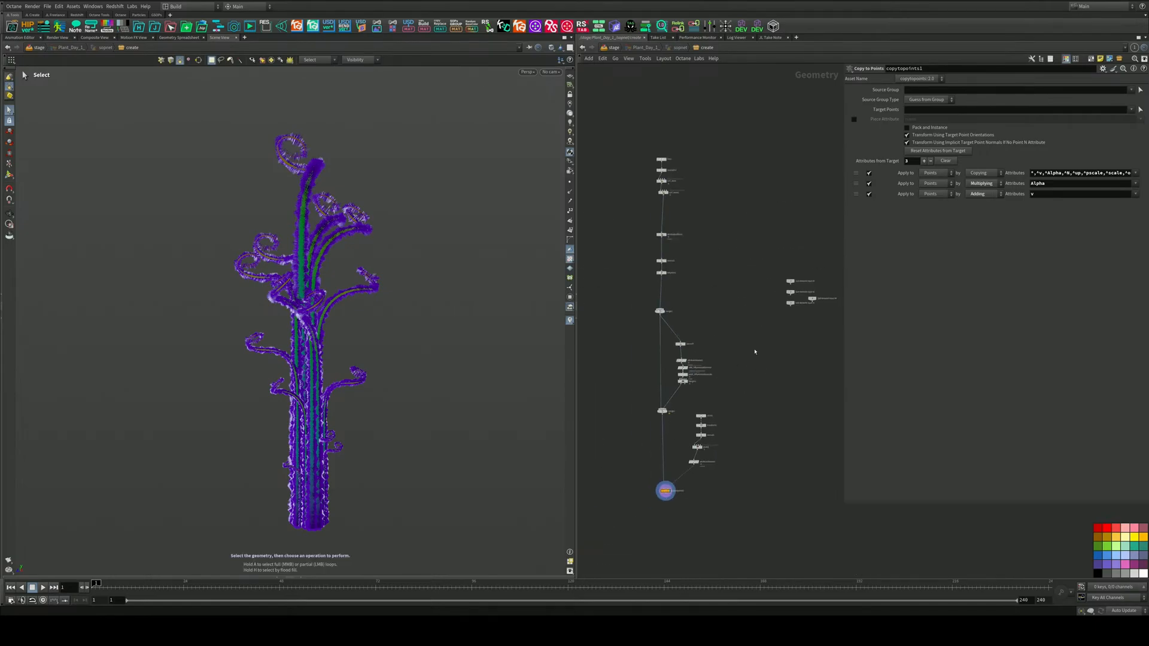
Lay out the upper stem chain and the hair branch nodes ending in hairgen1 as tidy vertical columns
scroll(662, 263, up, 2)
drag(627, 91, 698, 343)
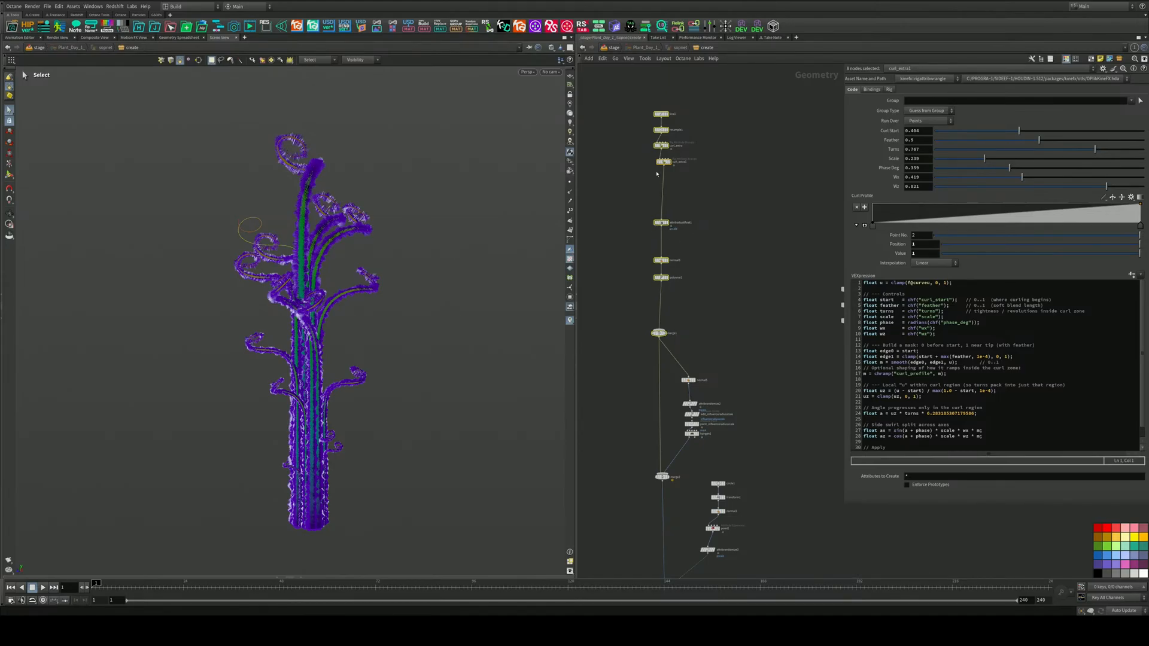
key(l)
middle_drag(716, 271, 756, 112)
drag(746, 207, 721, 287)
key(l)
Lay out the circle1 to attribrandomize3 branch as a straight column and realign copytopoints1 beneath merge2
middle_drag(757, 295, 767, 249)
drag(793, 262, 753, 374)
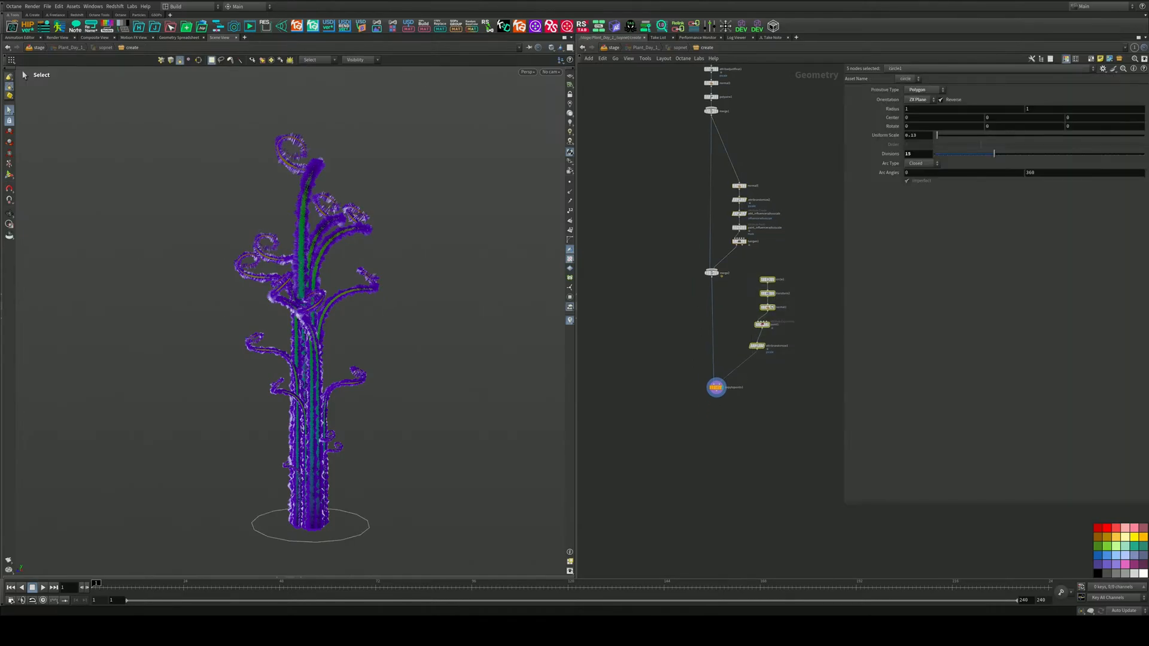
key(l)
middle_drag(742, 382, 741, 325)
drag(721, 336, 721, 348)
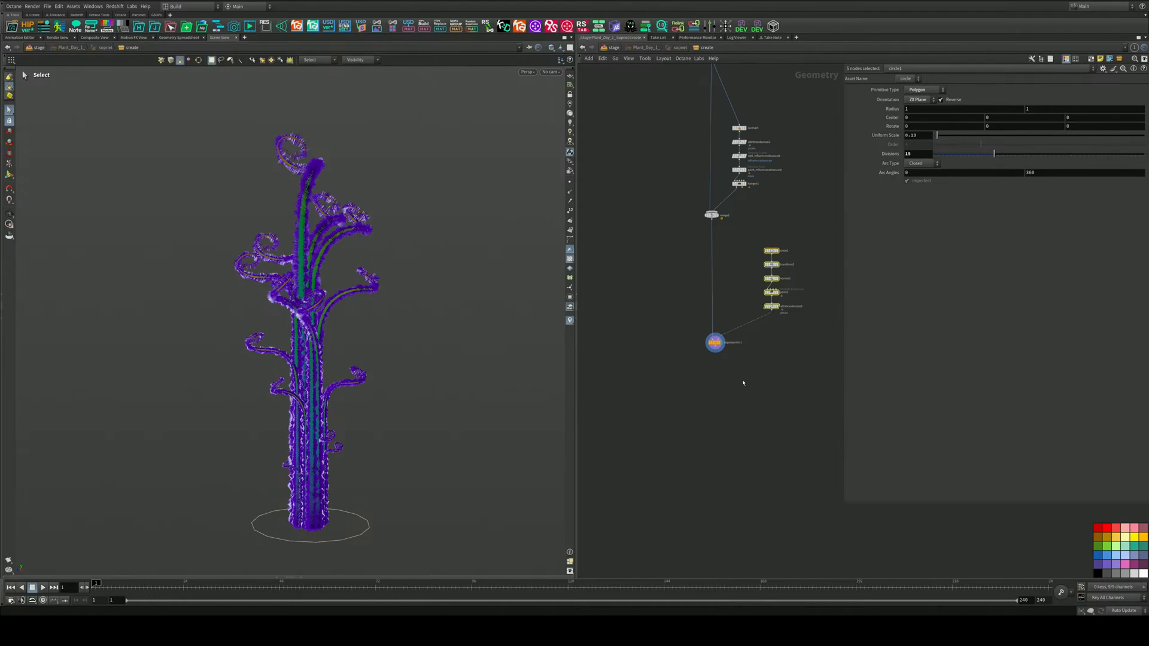
Look over the tidied node network and save the scene file
scroll(731, 359, up, 5)
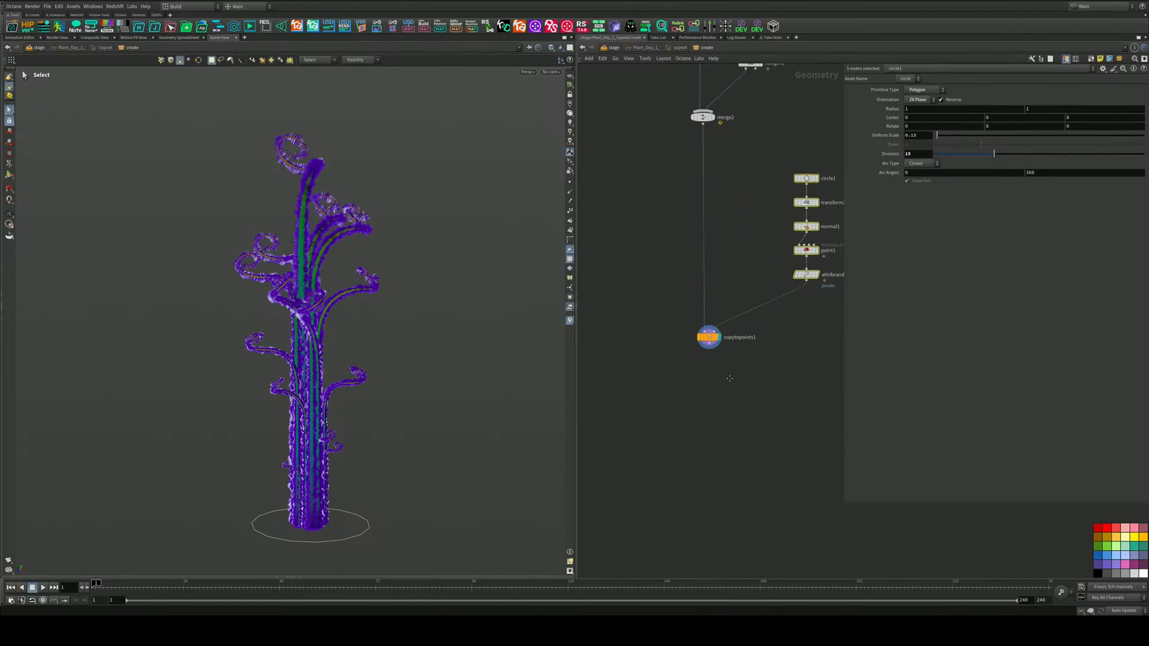
middle_drag(755, 344, 695, 409)
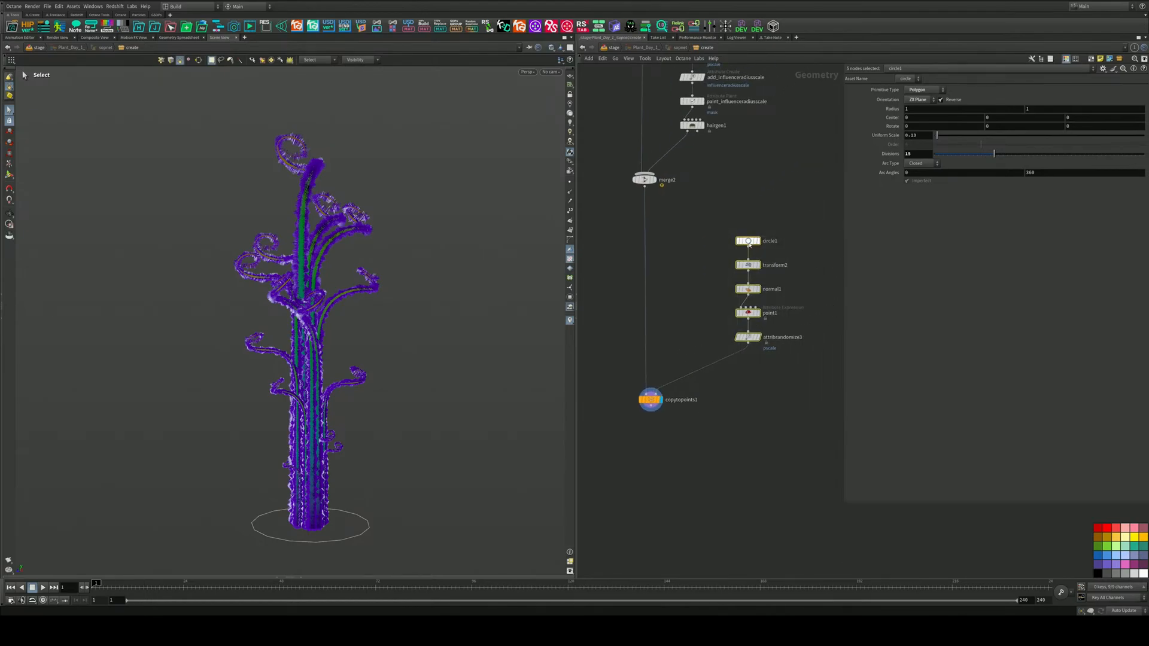
middle_drag(788, 393, 721, 437)
scroll(725, 366, down, 3)
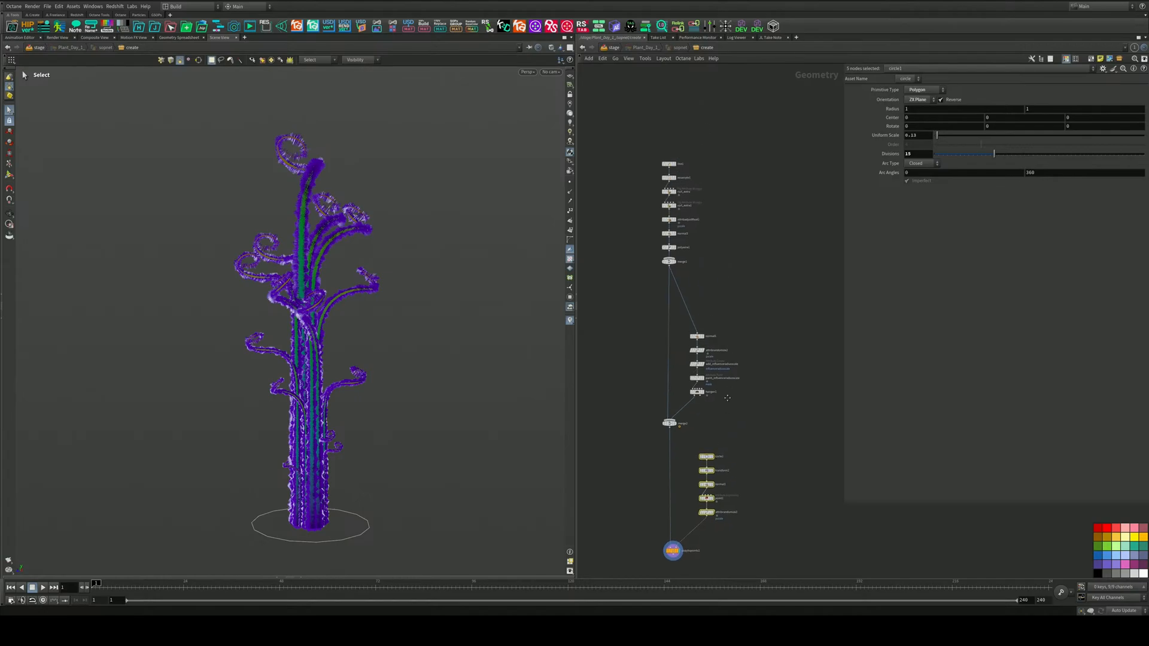
middle_drag(742, 349, 750, 236)
scroll(741, 313, up, 2)
key(ctrl+s)
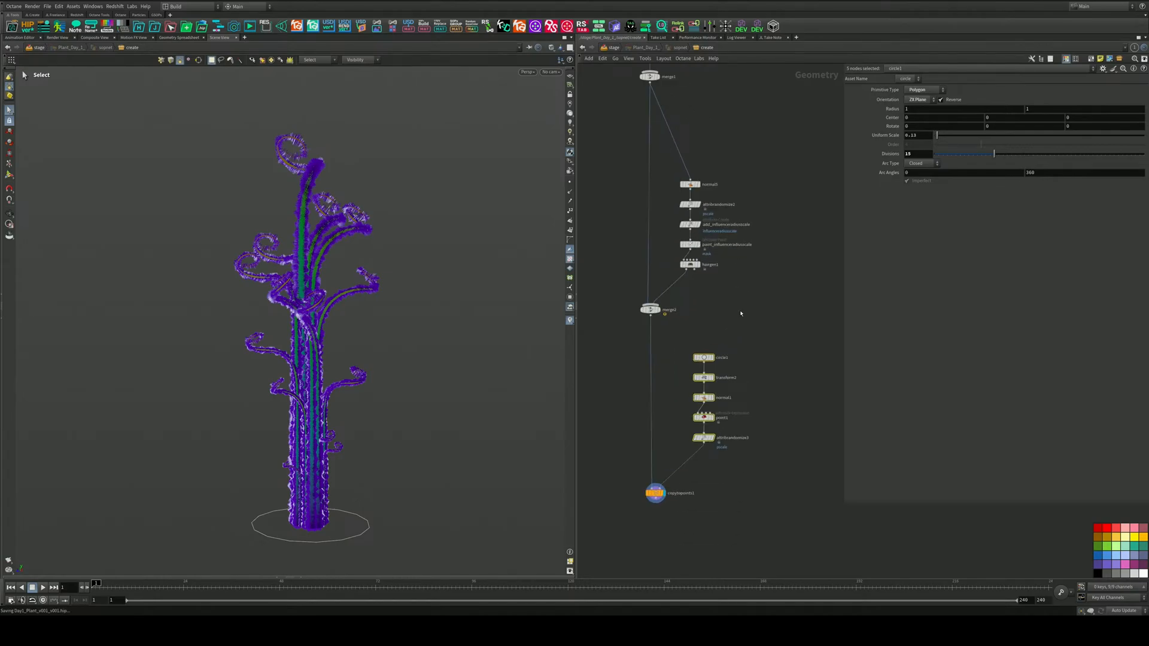
scroll(734, 338, down, 2)
middle_drag(733, 338, 736, 374)
scroll(716, 342, up, 3)
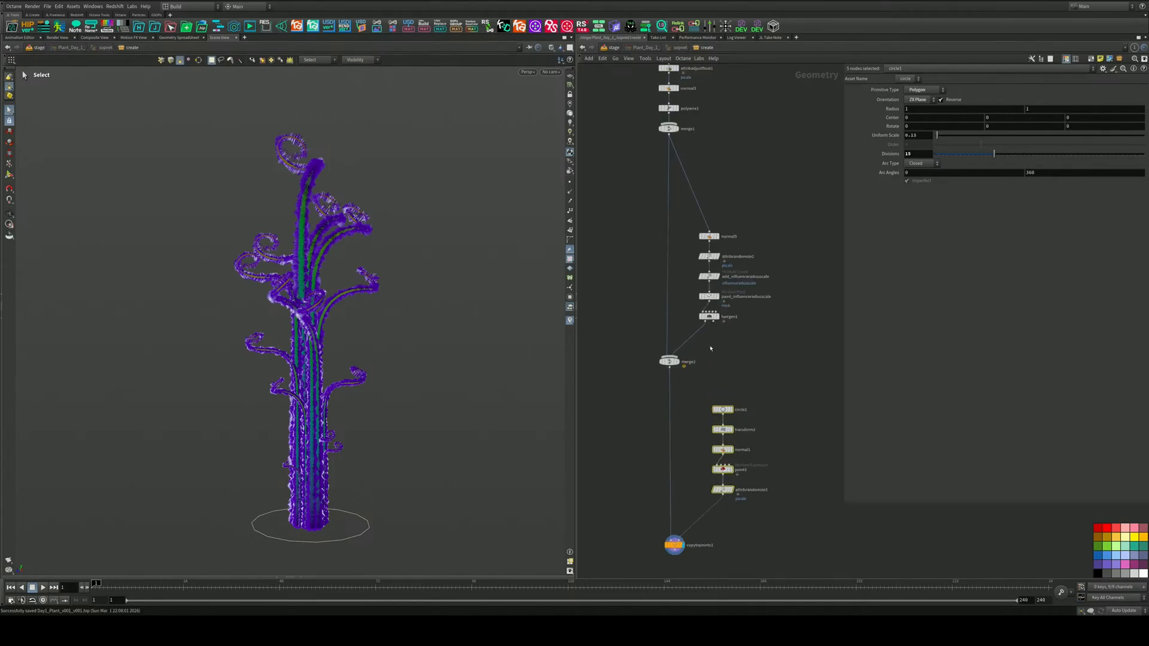
Return to the stage level, switch the viewport renderer to Karma CPU and hide the light guides
click(613, 48)
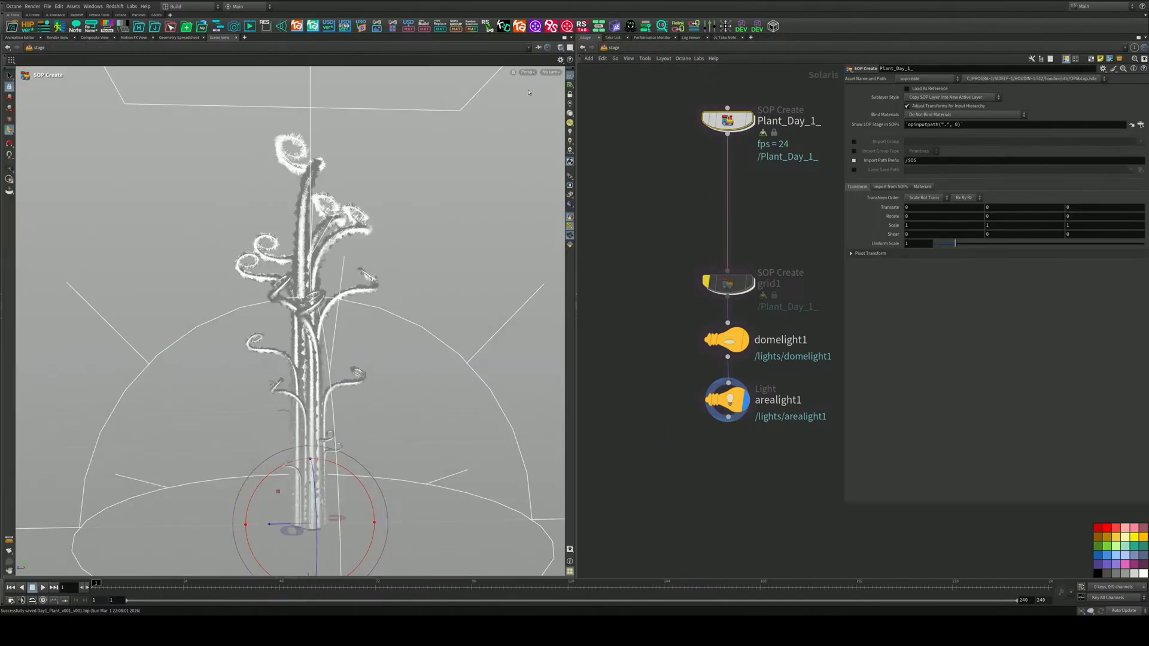
middle_drag(674, 329, 667, 260)
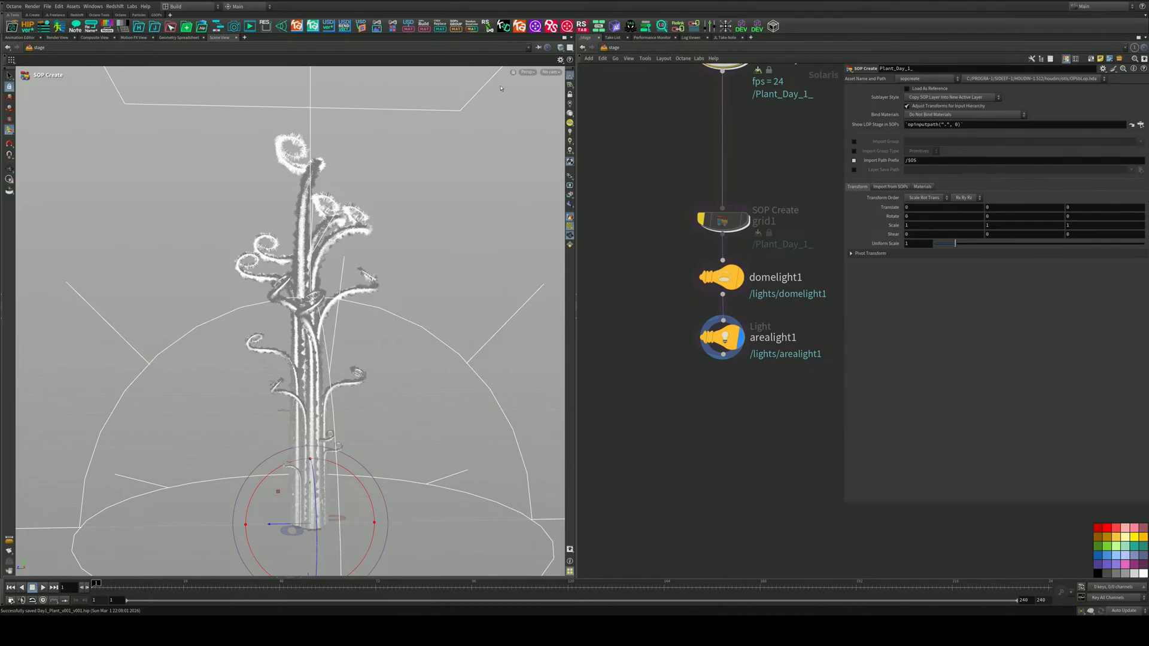
click(527, 72)
click(543, 113)
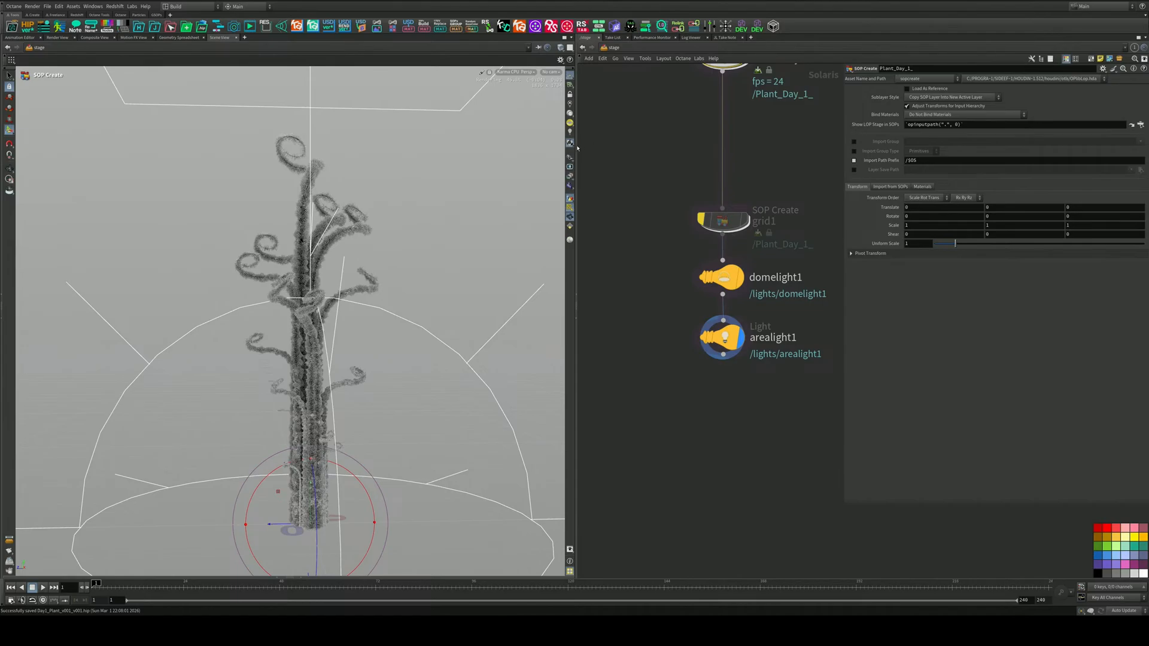
click(570, 207)
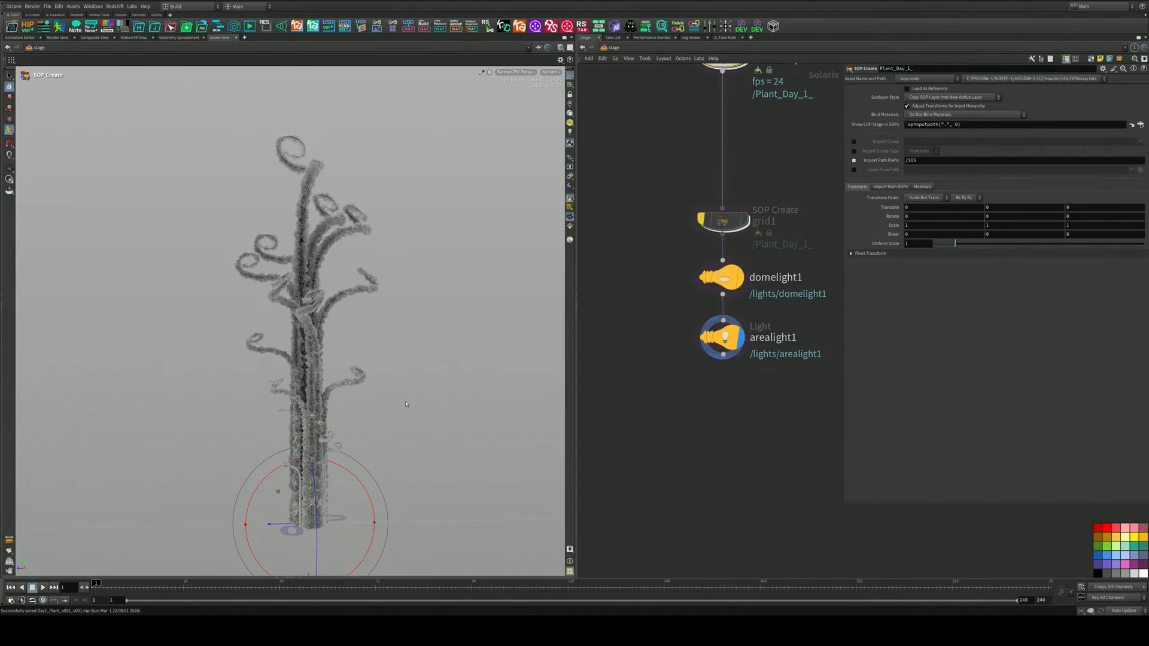
Switch the viewport to a dark background and inspect the Karma render of the plant from closer and farther away
mouse_move(322, 389)
alt+mouse_down()
mouse_move(379, 386)
mouse_move(329, 390)
alt+mouse_up()
alt+right_drag(331, 388, 352, 384)
click(121, 25)
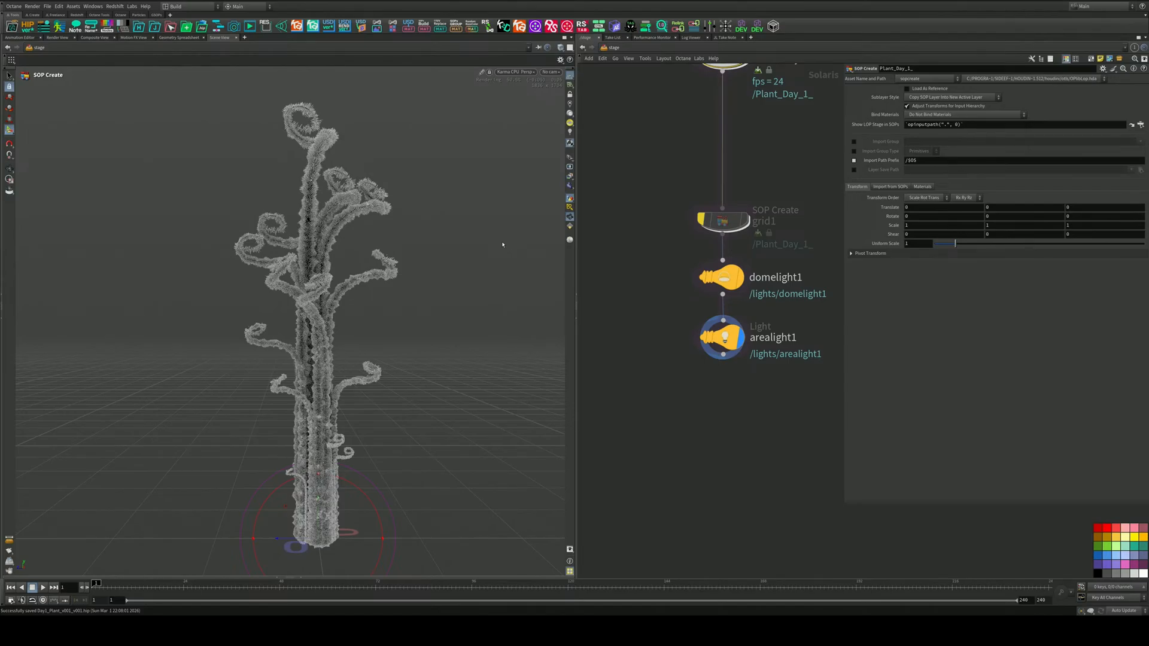
alt+right_drag(347, 267, 338, 243)
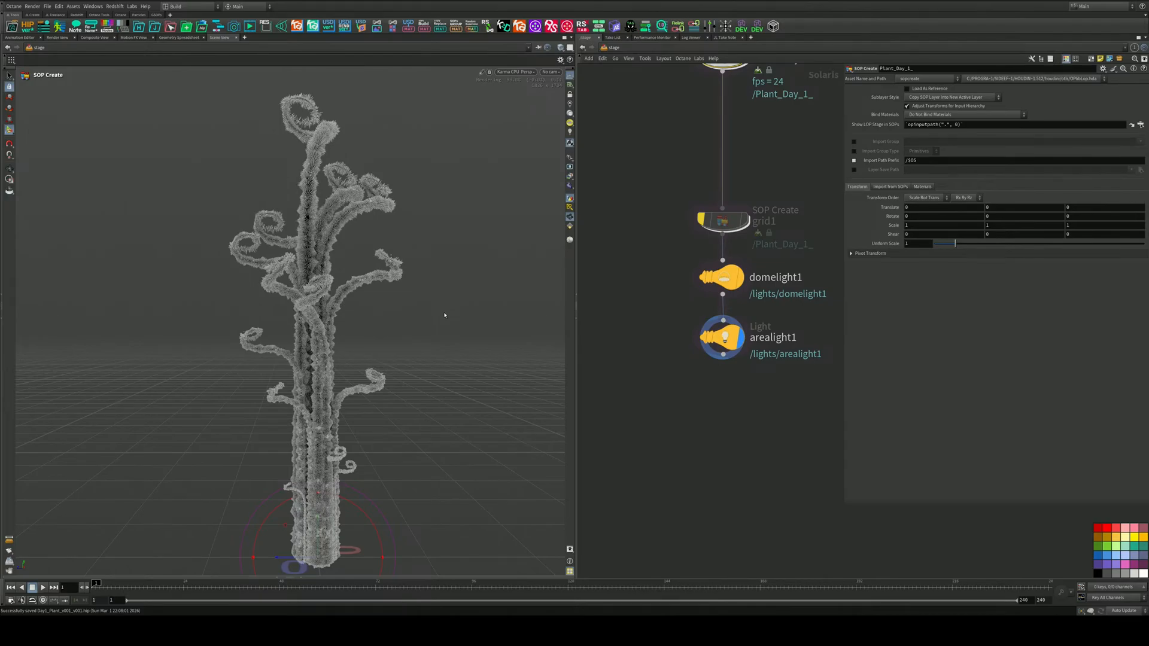
alt+right_drag(395, 385, 333, 378)
alt+middle_drag(333, 379, 311, 362)
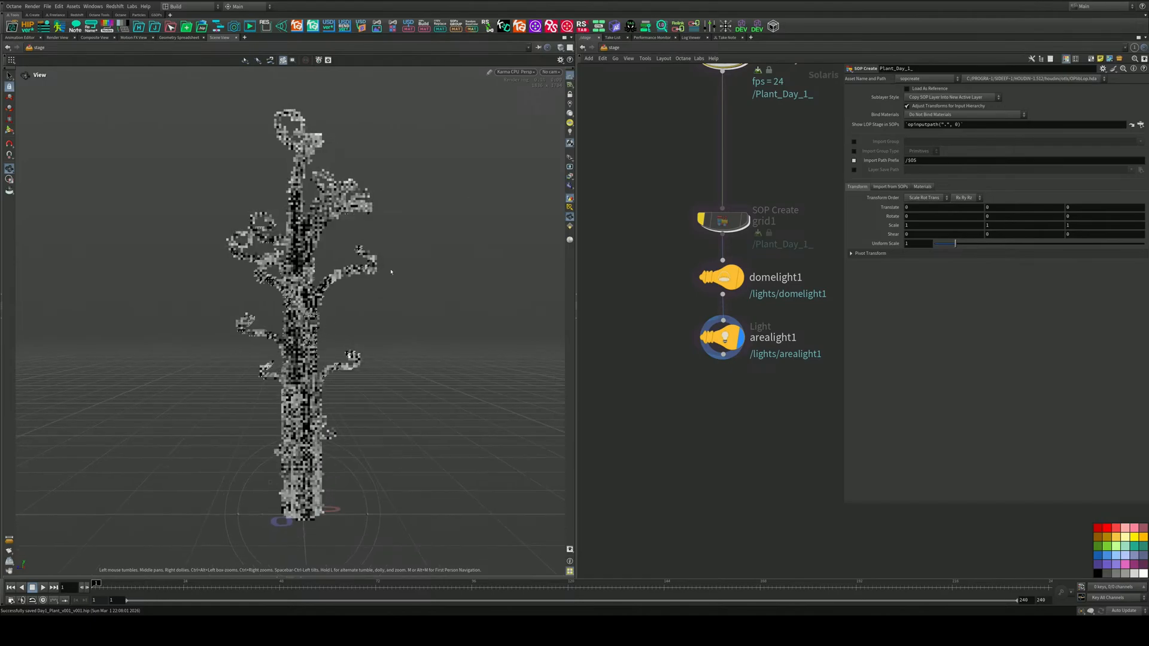
Switch the viewport back to Houdini GL and increase circle1's Uniform Scale inside Plant_Day_1_ to spread the stems apart
click(516, 72)
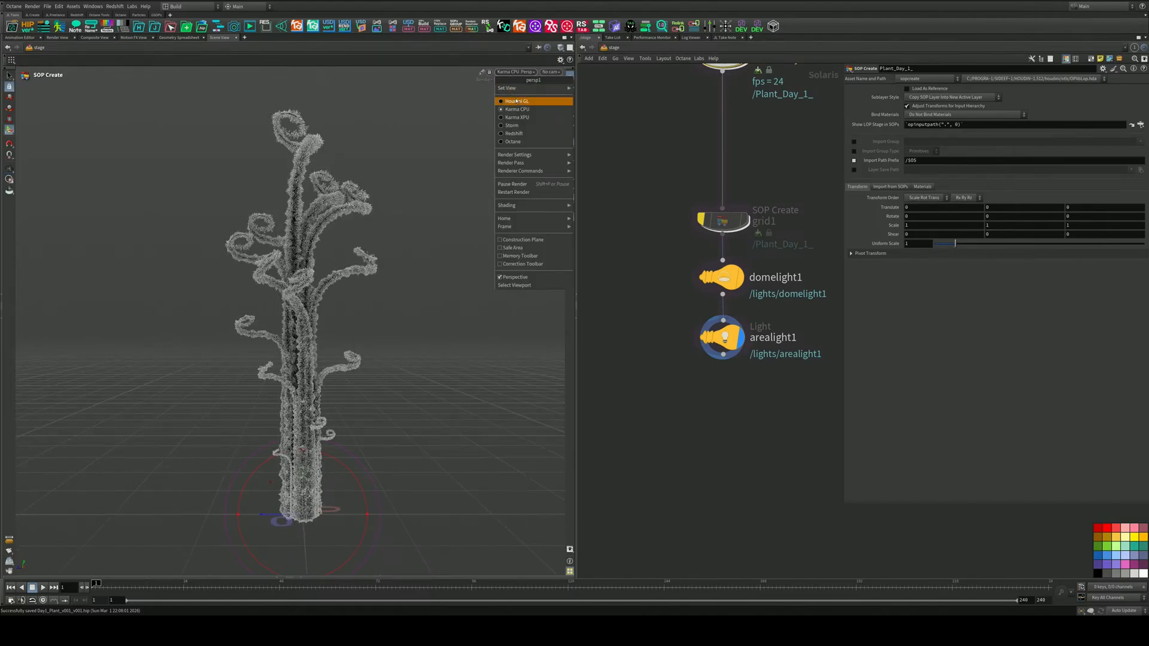
click(516, 101)
middle_drag(623, 159, 610, 363)
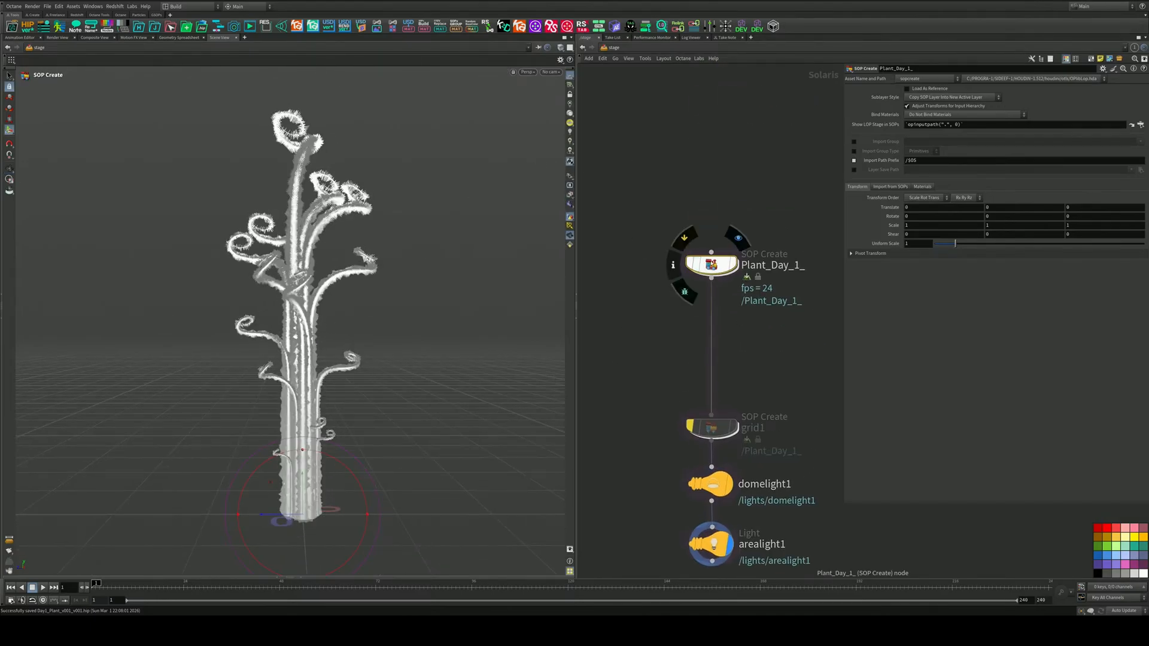
double_click(711, 264)
scroll(734, 260, up, 1)
middle_drag(734, 413, 754, 191)
scroll(754, 207, up, 1)
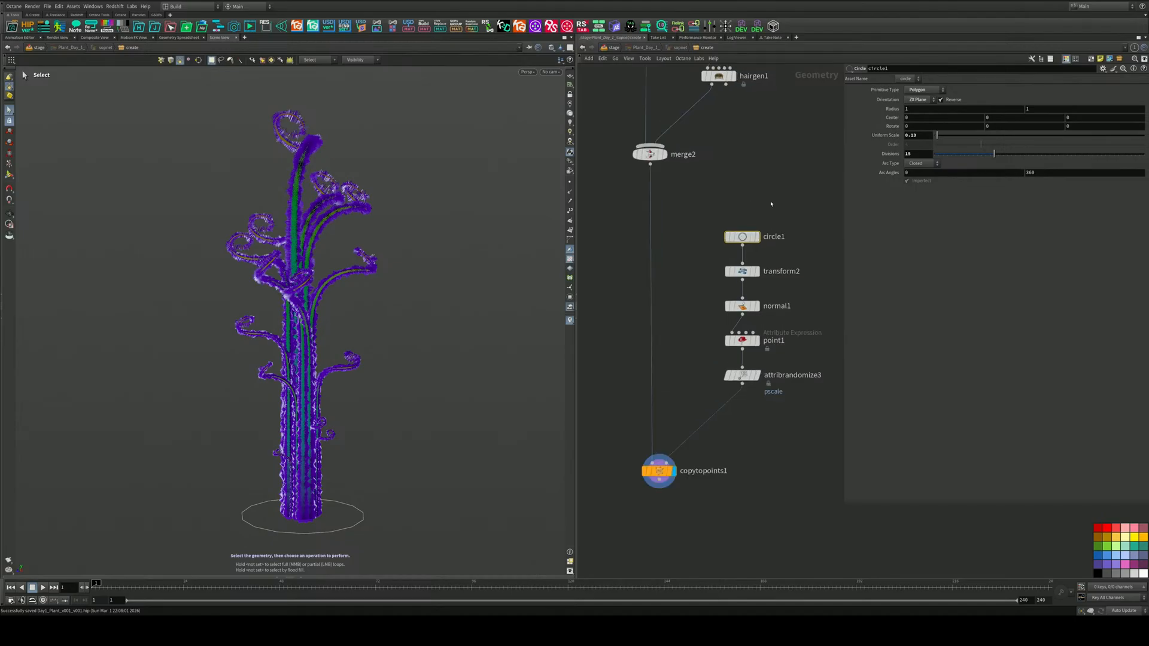
middle_drag(919, 135, 1041, 164)
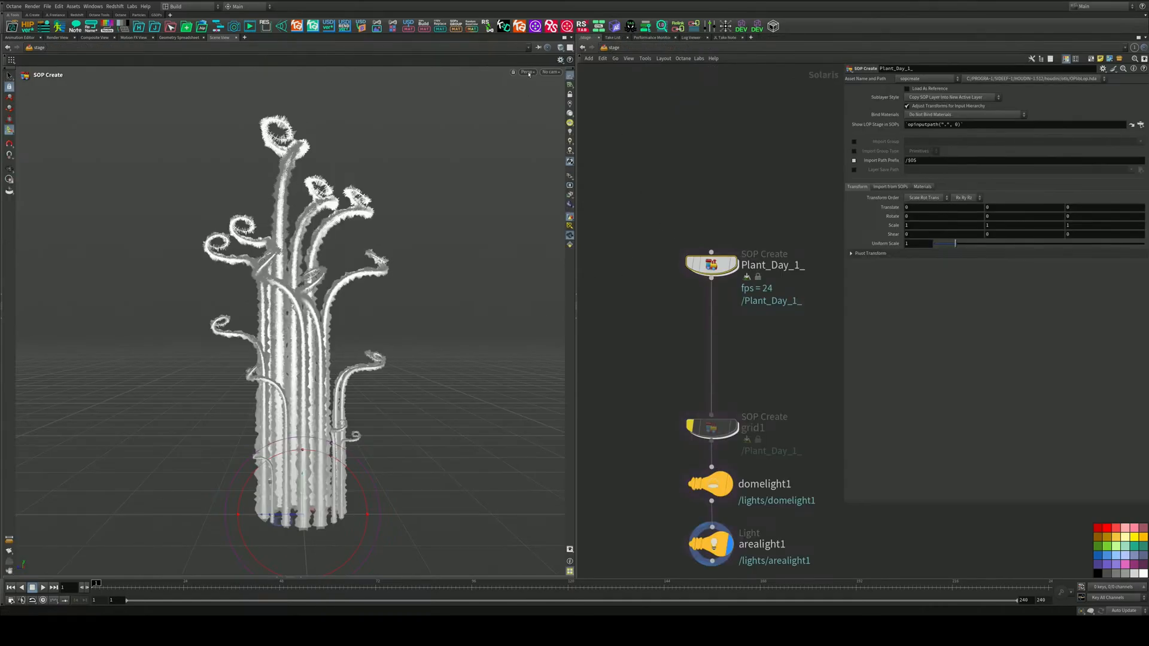
Render the widened stem cluster in the stage viewport with Karma CPU and inspect it more closely
click(528, 72)
click(531, 111)
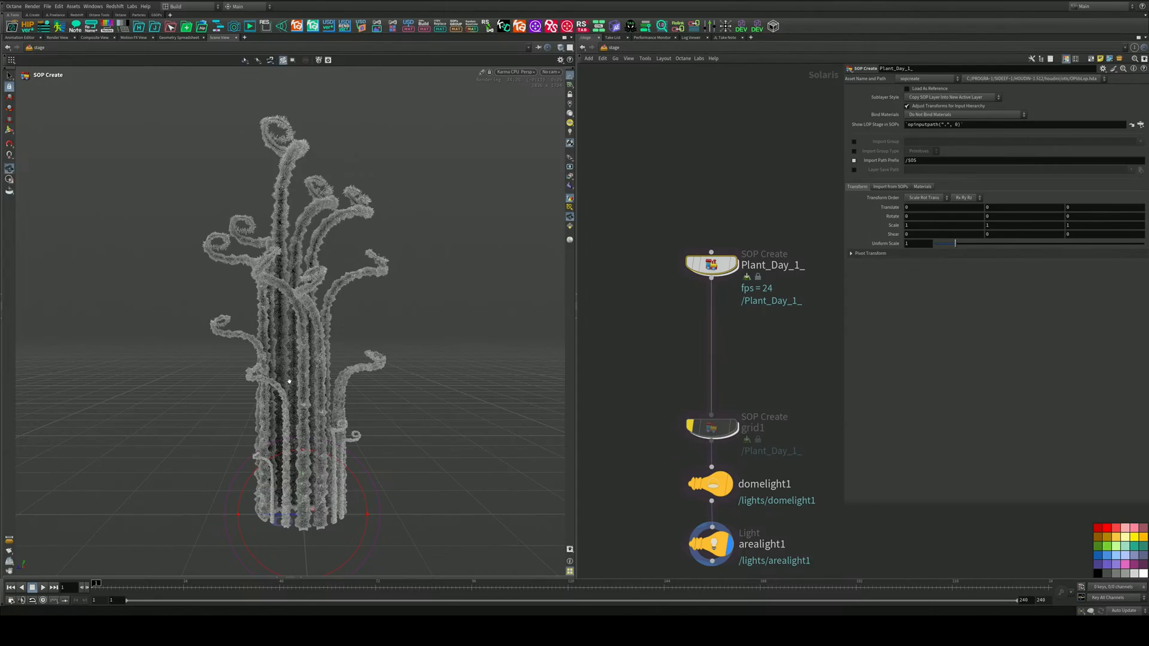
scroll(315, 377, up, 2)
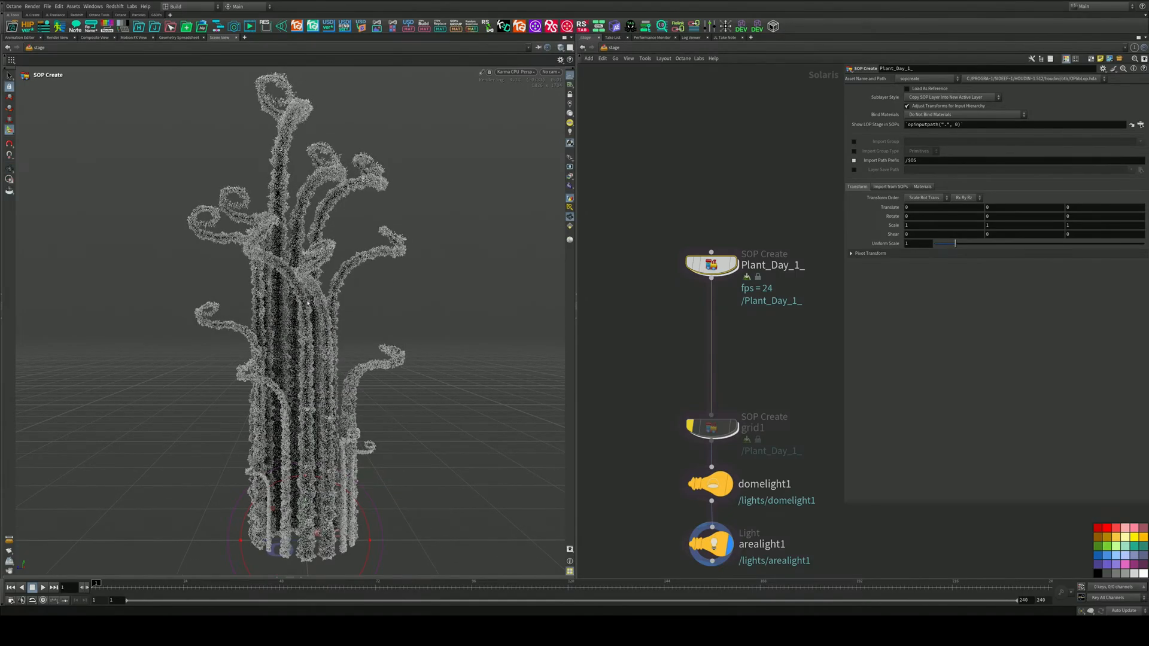
Switch the viewport back to Houdini GL and set hairgen1's Density to 300000 inside Plant_Day_1_
click(515, 72)
click(518, 100)
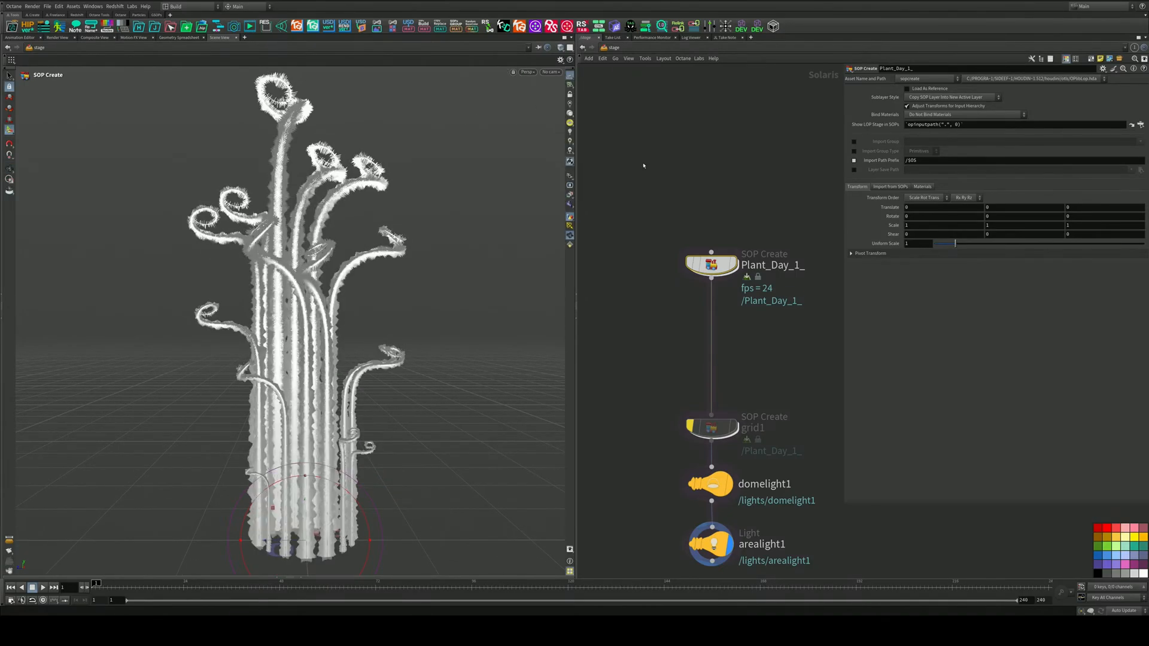
middle_drag(742, 301, 740, 281)
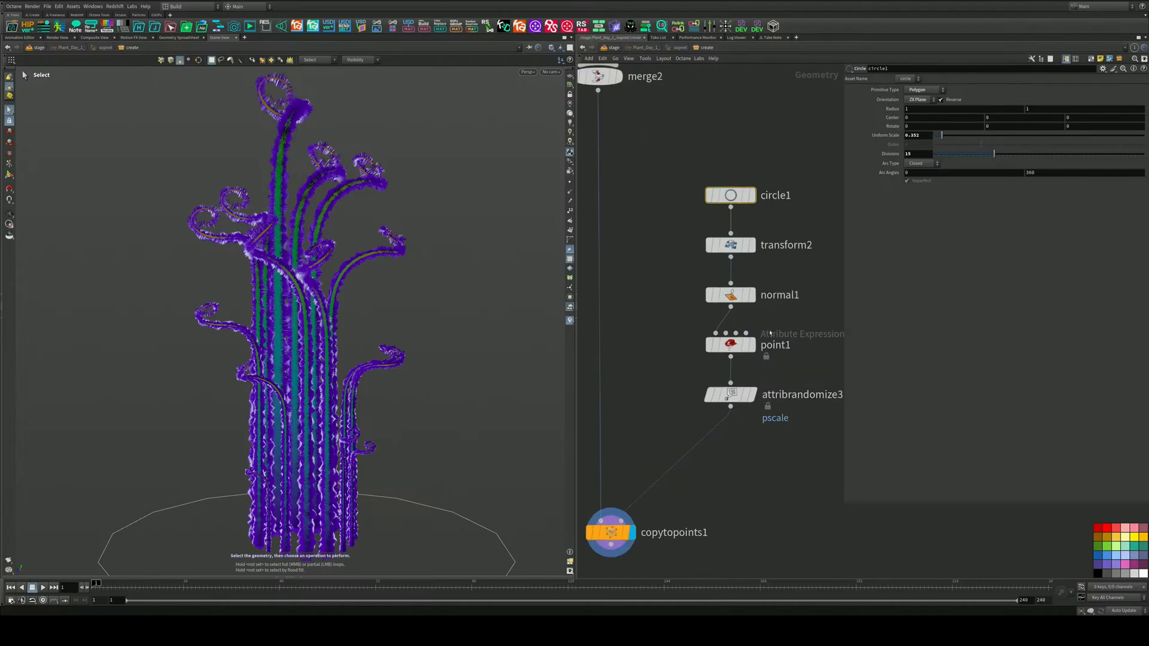
scroll(763, 266, down, 6)
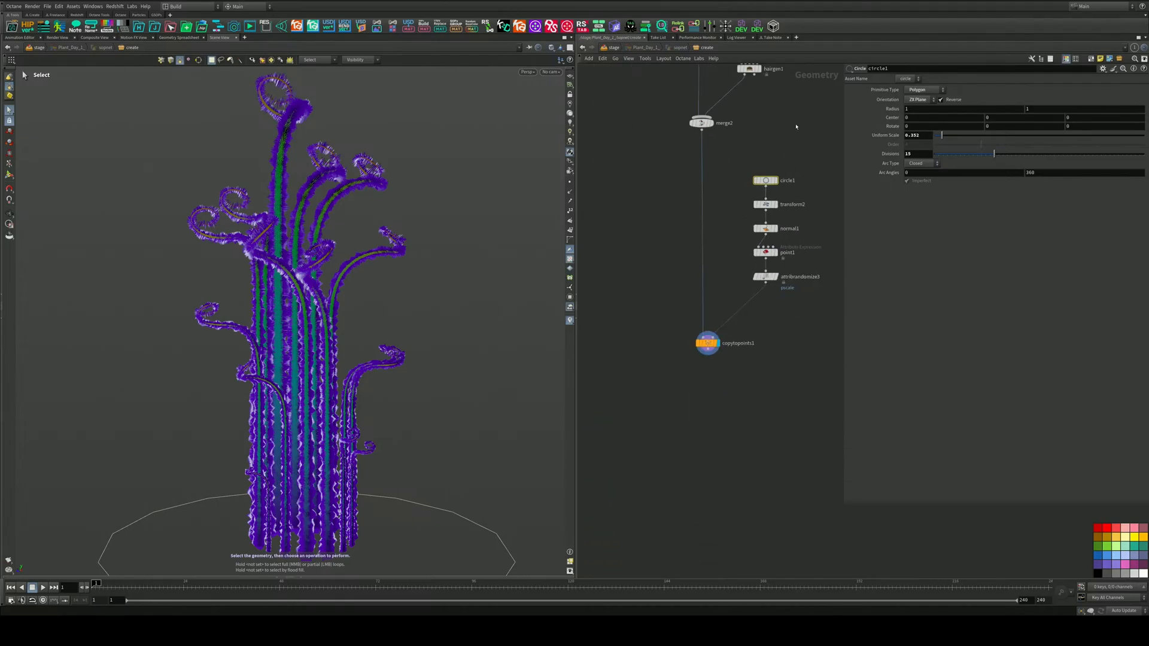
scroll(754, 246, up, 2)
scroll(755, 246, up, 3)
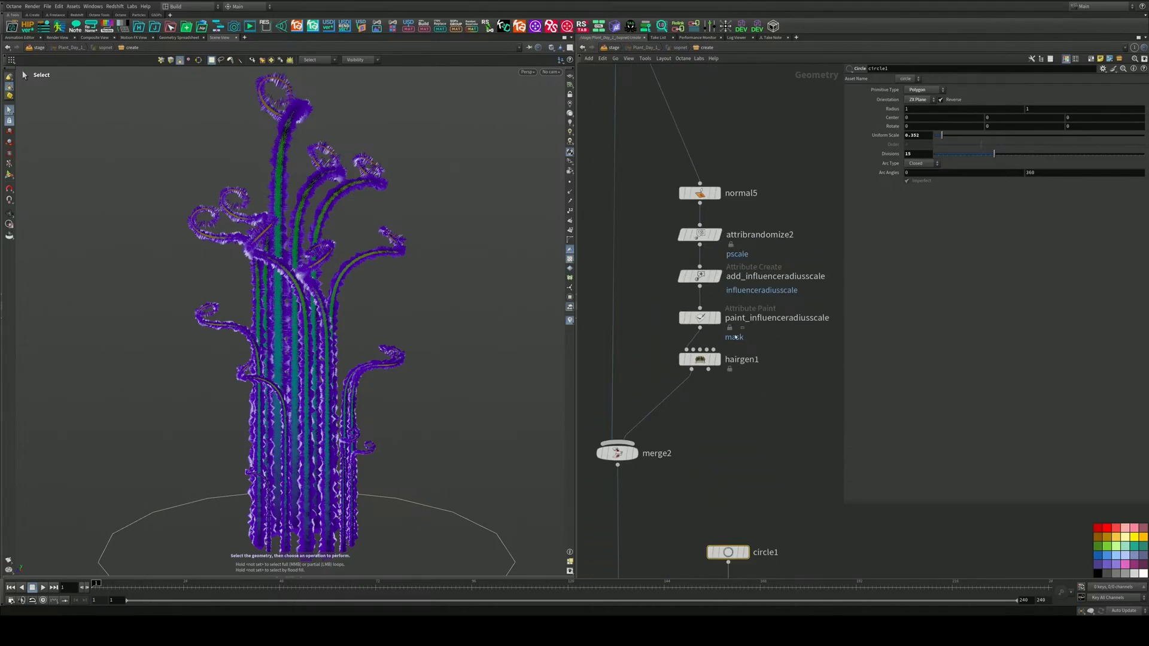
click(697, 359)
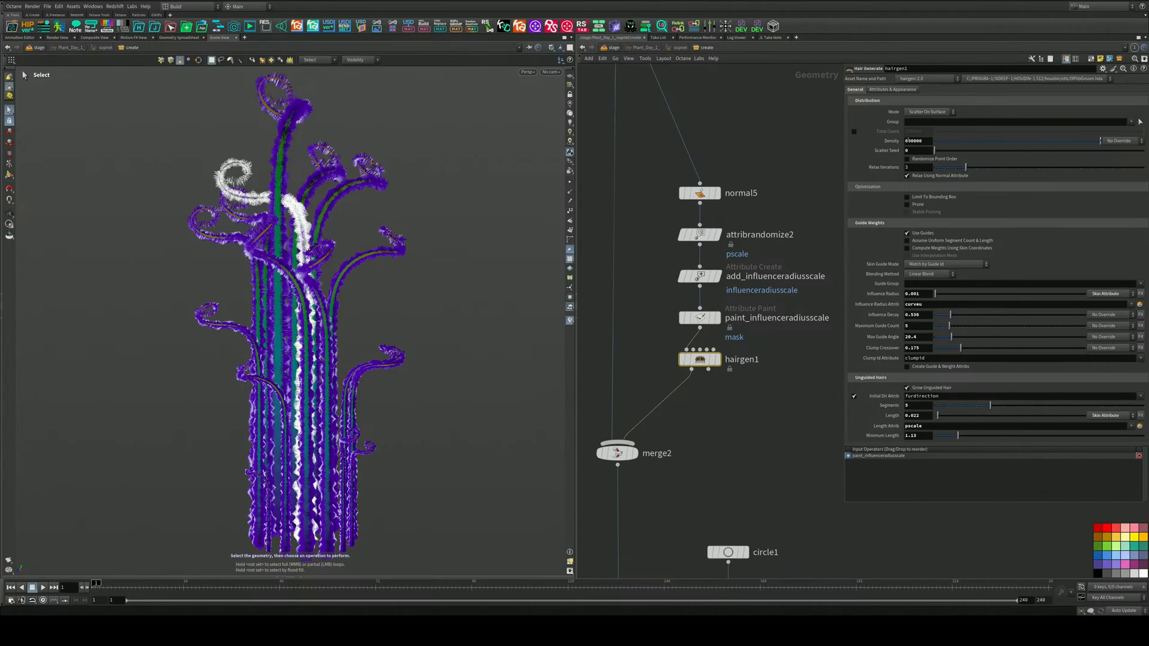
key(Return)
Return to the stage level and preview the changed hair density with Karma CPU
click(614, 48)
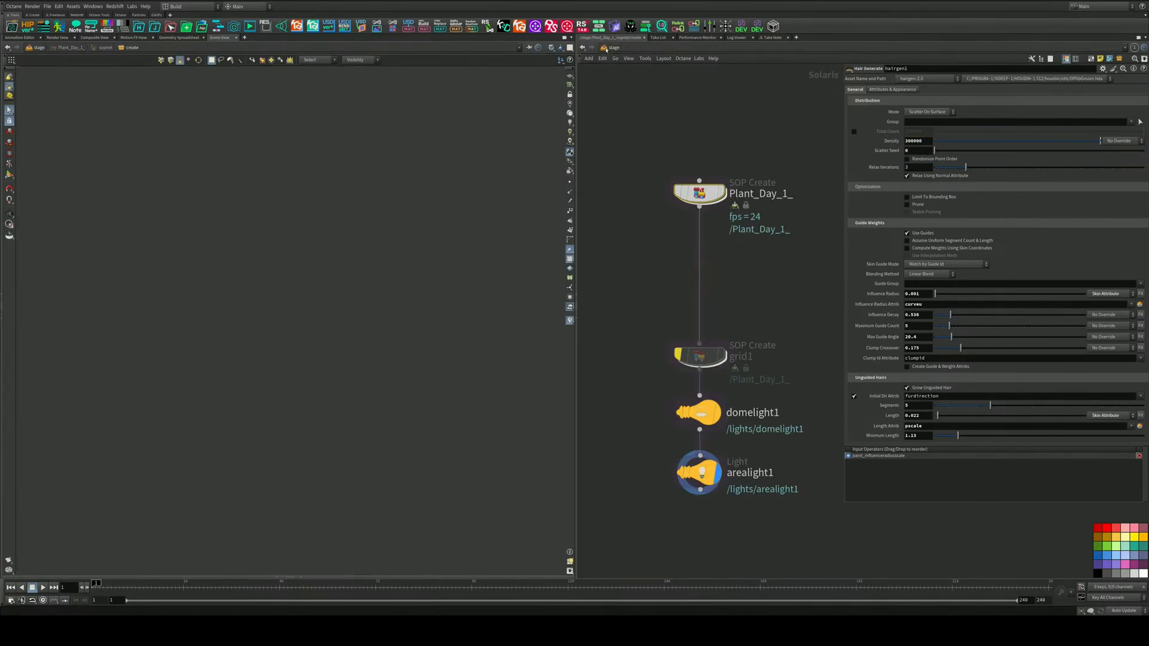
click(527, 73)
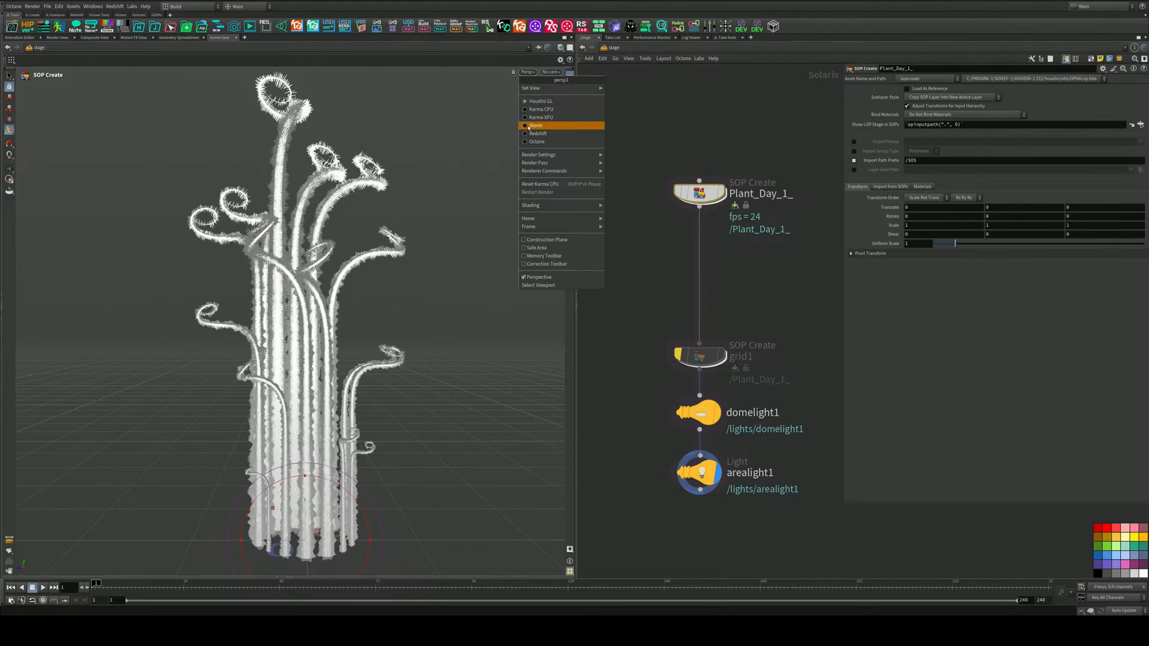
click(559, 111)
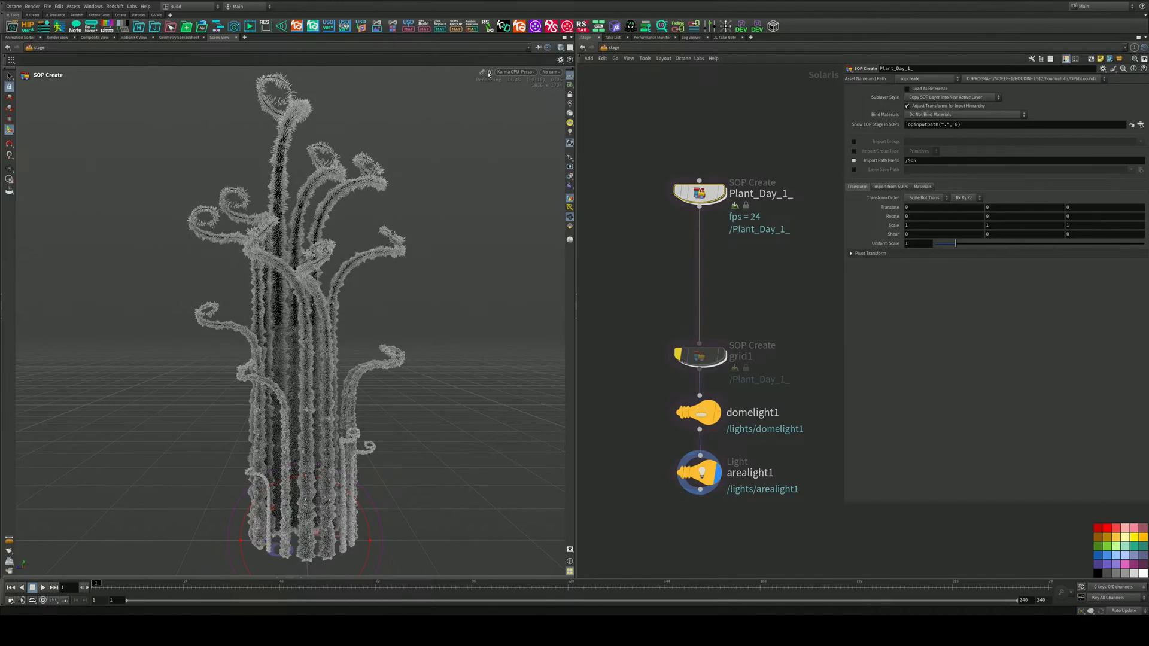
Switch the viewport back to Houdini GL and add a Material Library node directly below arealight1
click(505, 73)
click(508, 100)
scroll(671, 306, down, 3)
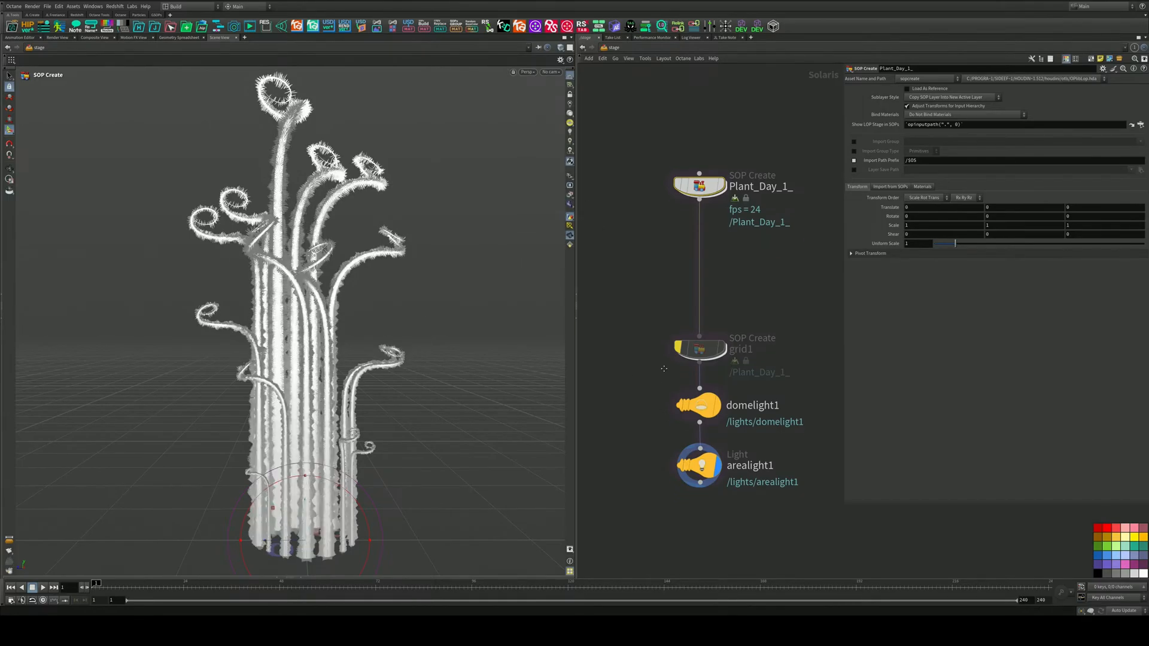
scroll(671, 306, up, 2)
key(Tab)
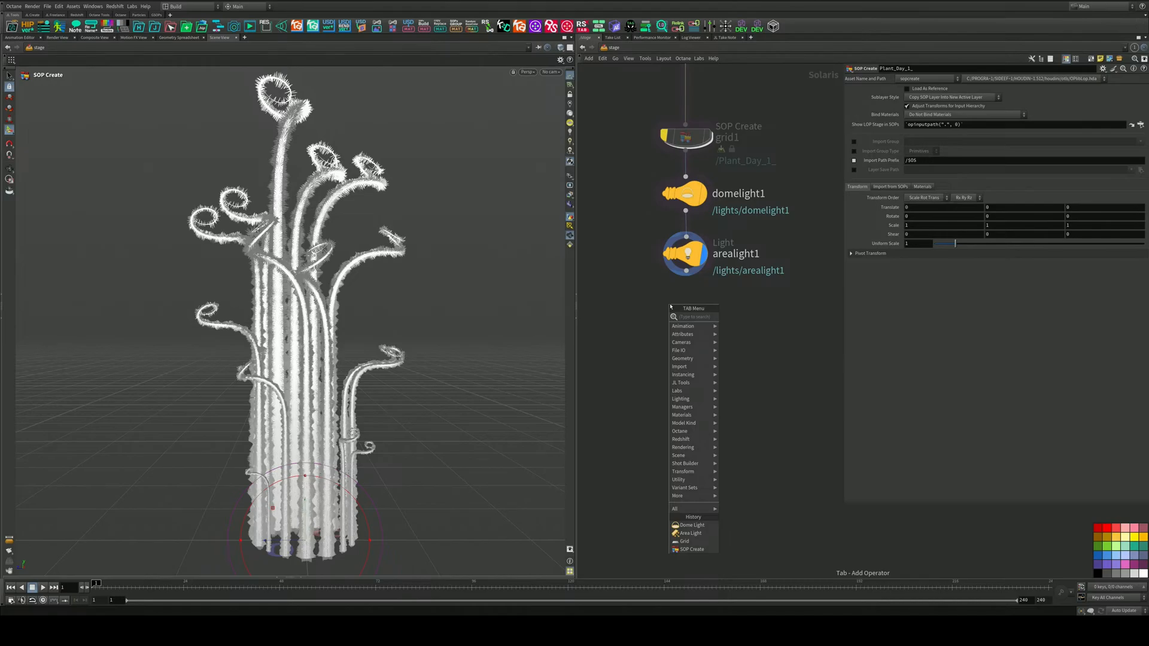
text(mater)
key(Down)
key(Return)
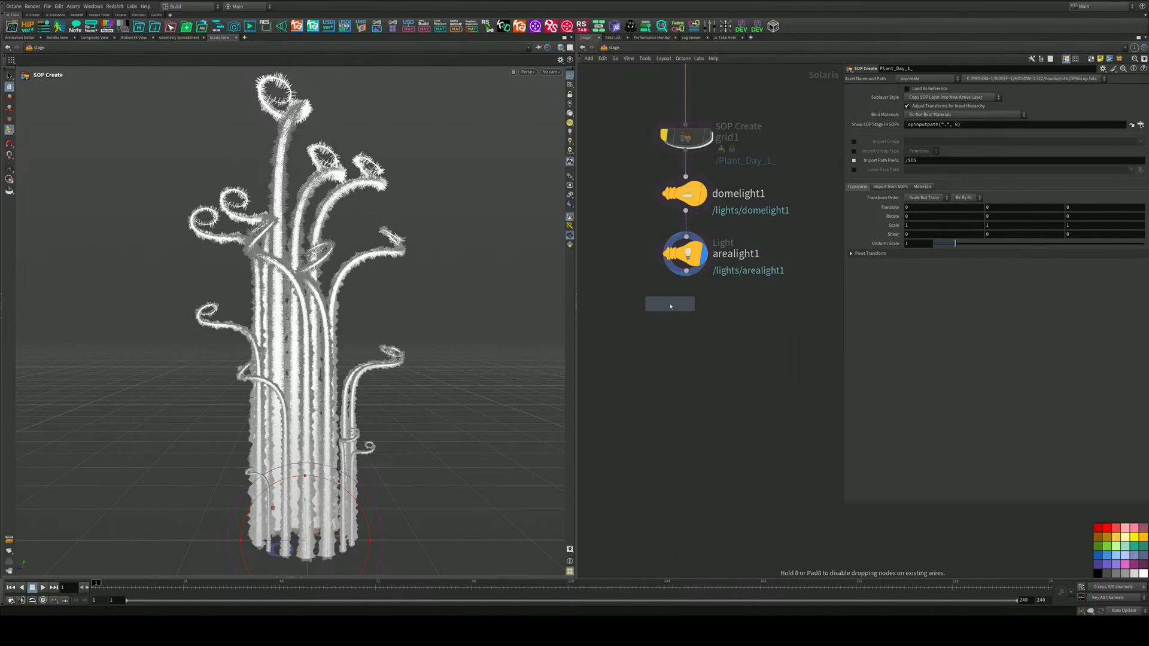
click(693, 340)
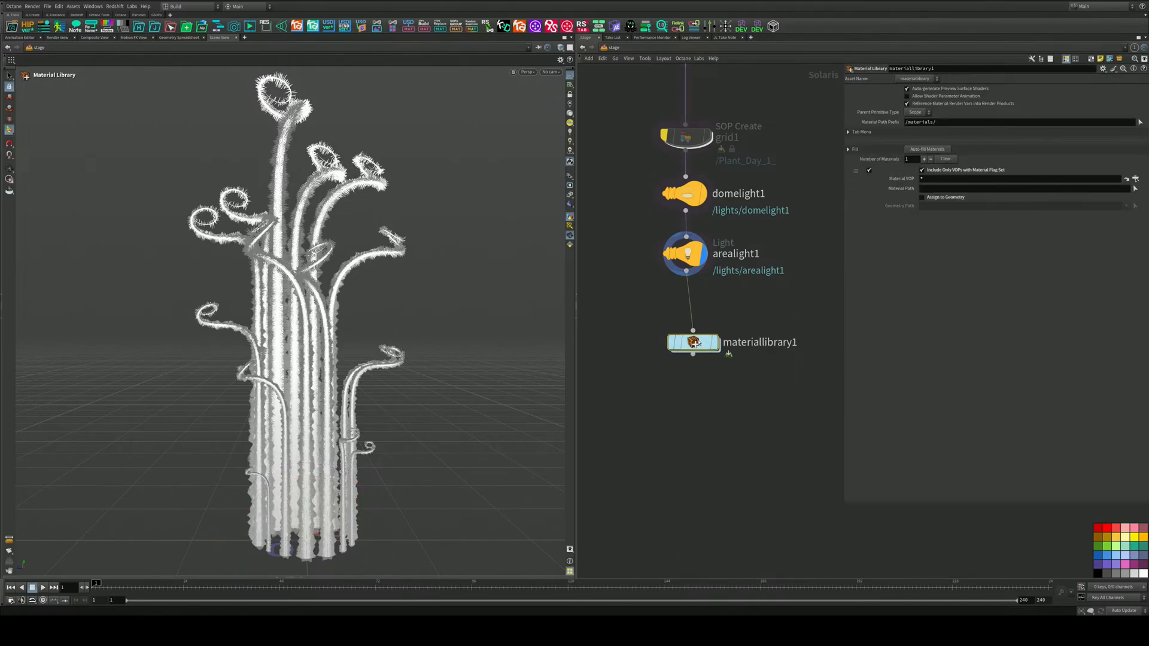
drag(697, 342, 690, 349)
middle_drag(703, 403, 711, 361)
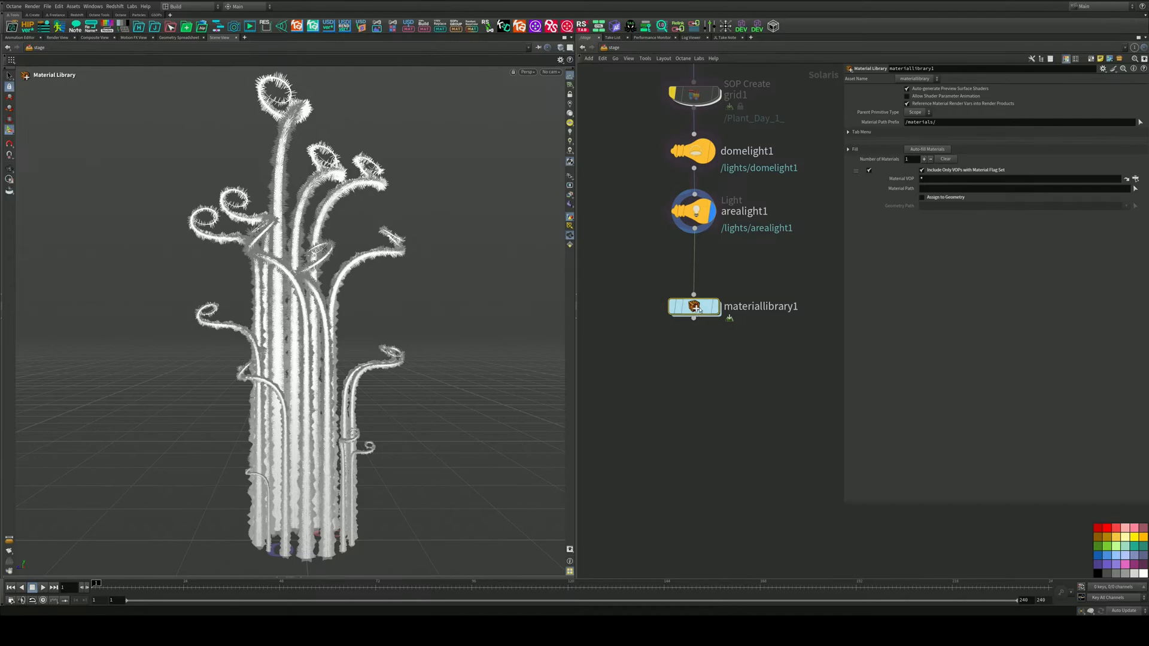
Open materiallibrary1, widen the network area at the viewport's expense, and save the scene
double_click(695, 307)
drag(575, 346, 370, 346)
key(Tab)
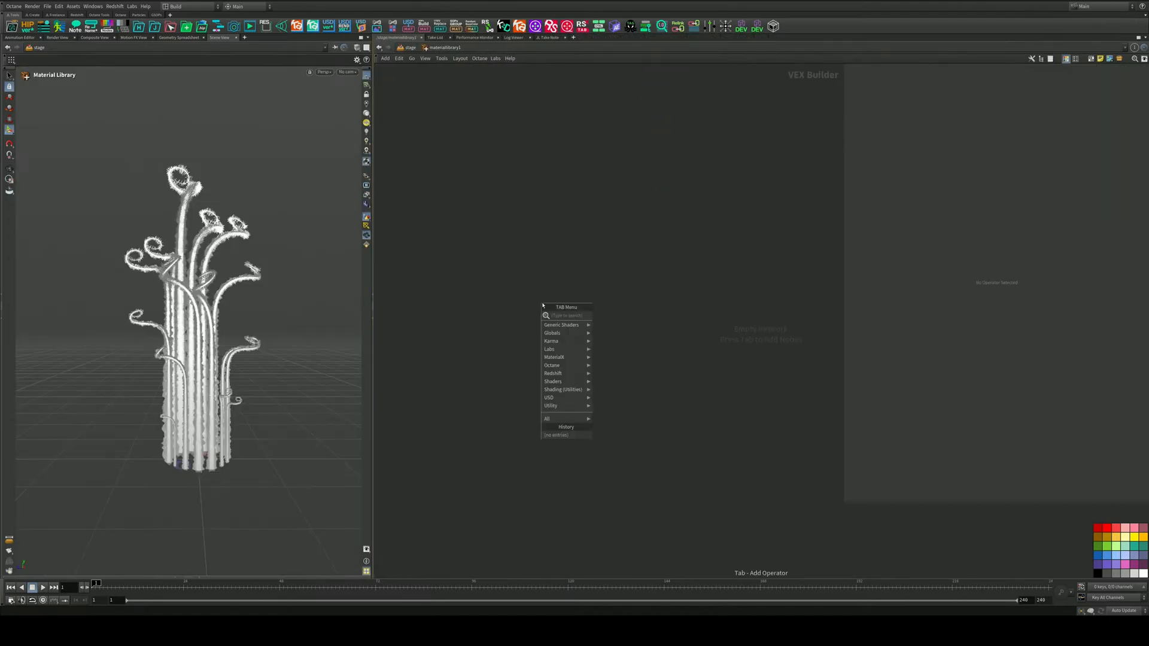
key(Escape)
key(ctrl+s)
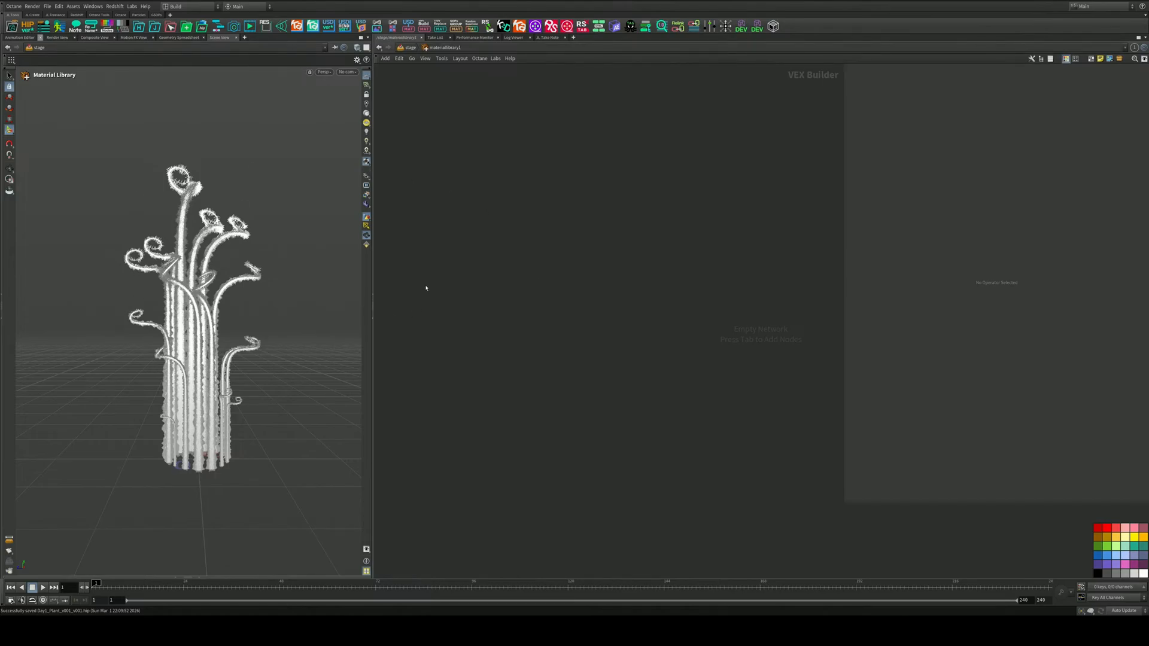
Add a USD MaterialX Builder to the material library and rename it Plant
key(Tab)
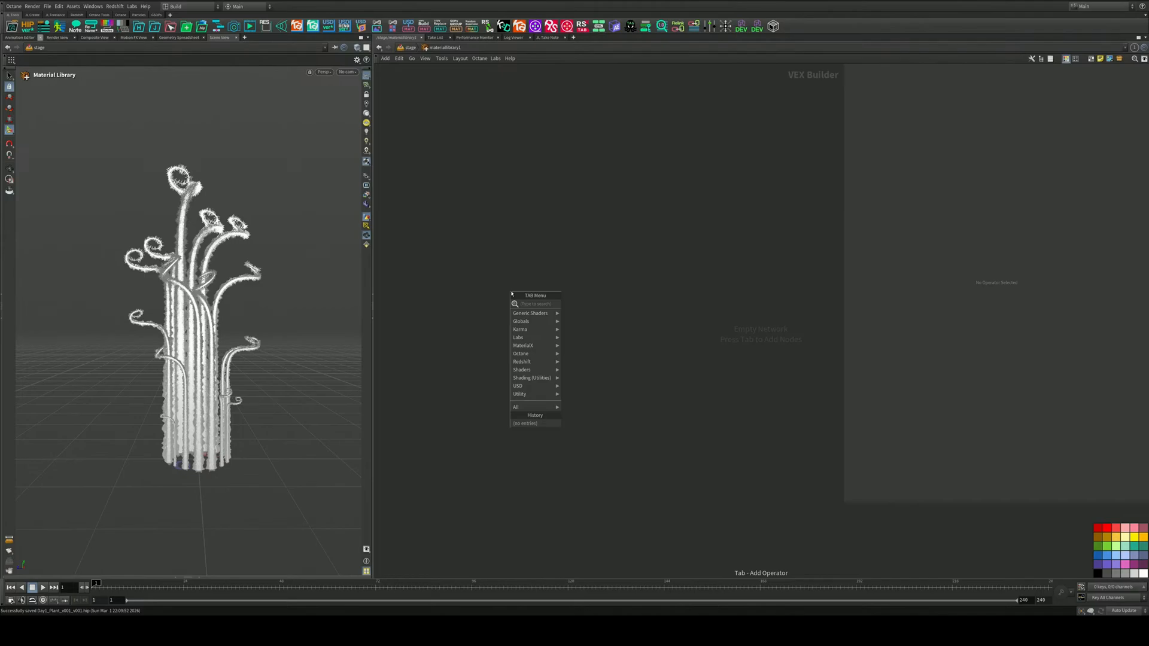
text(usd)
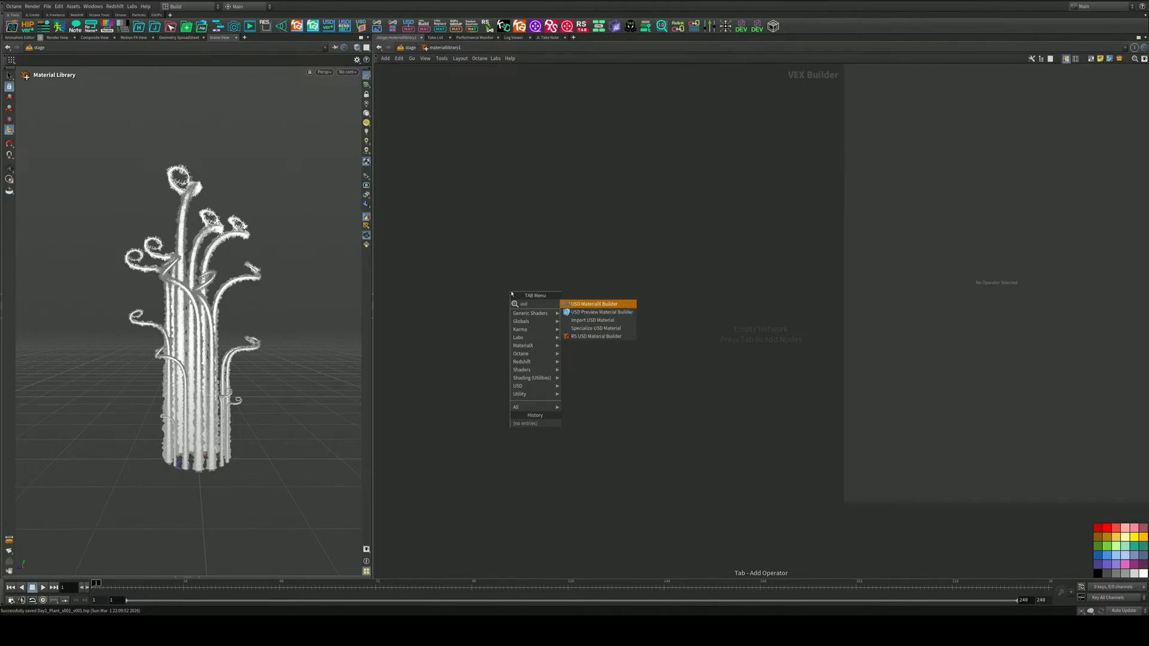
key(Return)
click(511, 293)
middle_drag(512, 294, 545, 249)
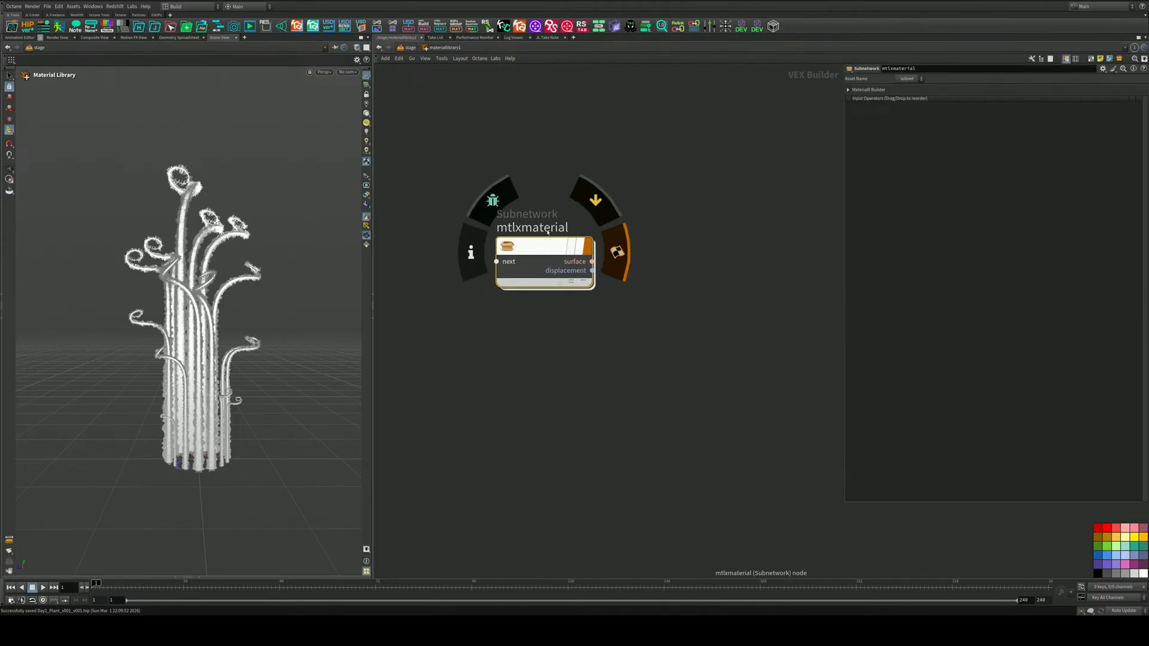
double_click(533, 228)
text(Plant)
key(Return)
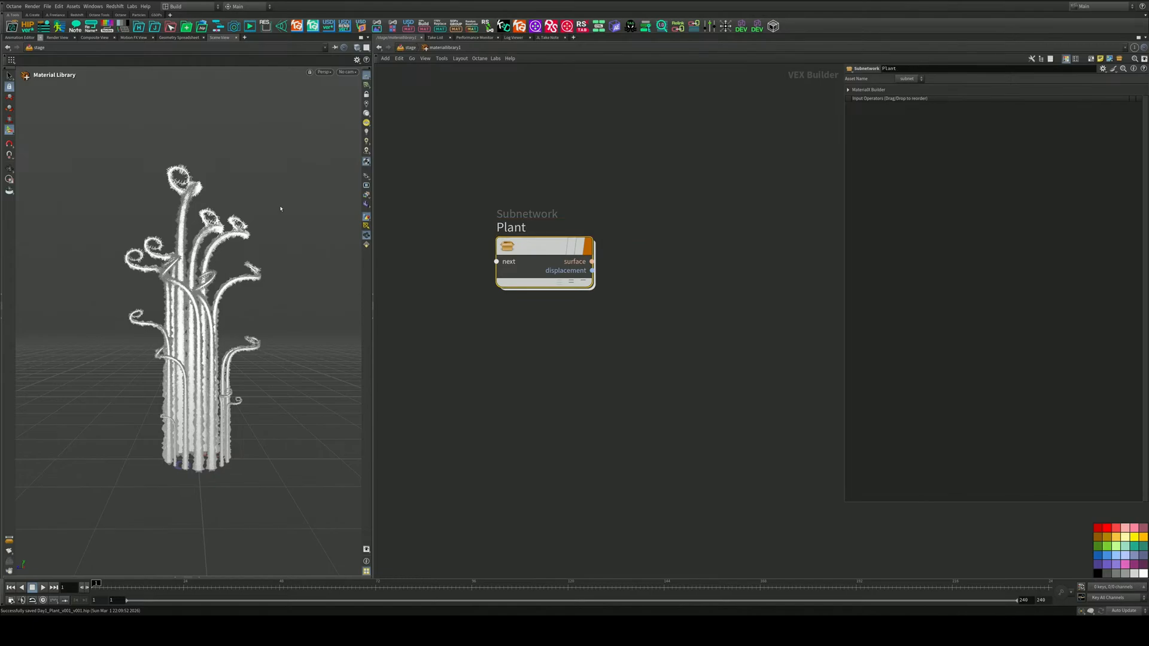
Assign the Plant material to the plant's curve_0 primitive in the viewport
drag(534, 253, 560, 230)
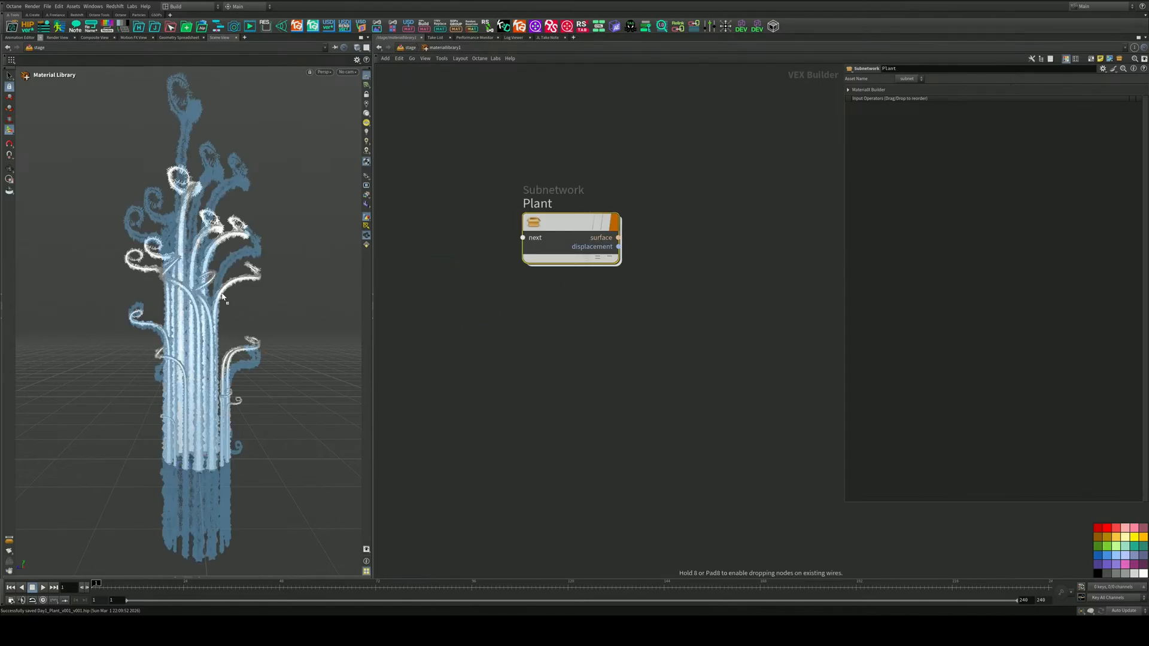
drag(224, 297, 222, 296)
click(248, 310)
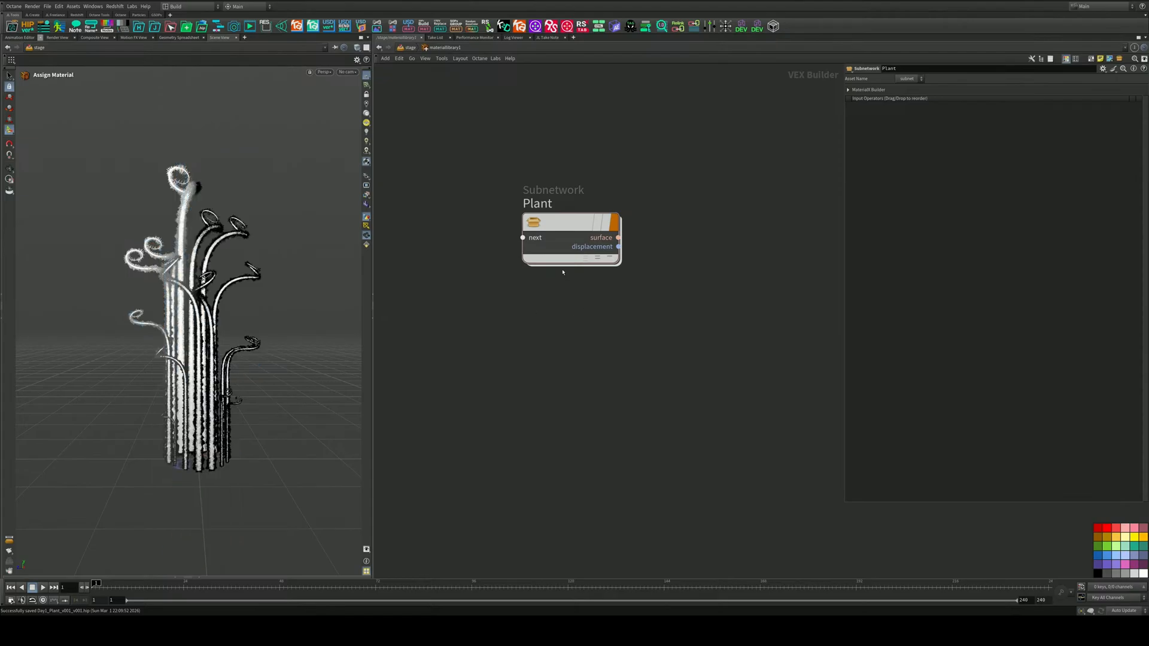
Open the Plant material and set mtlxstandard_surface's base color to dark green (0.075, 0.3, 0.075)
double_click(572, 229)
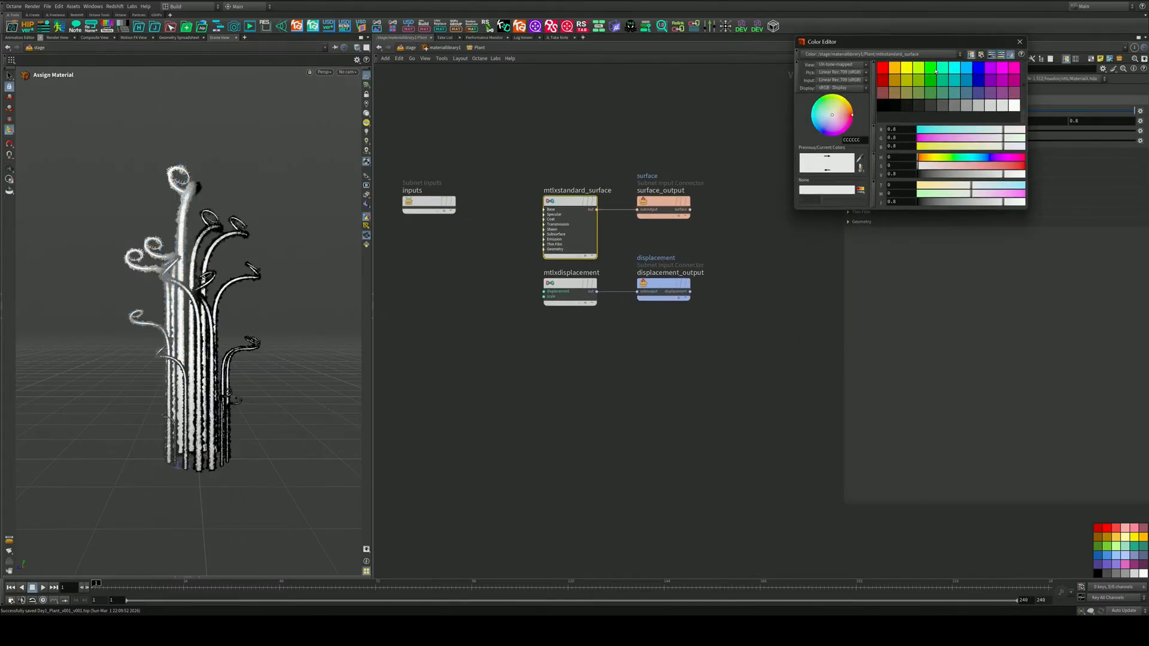
click(935, 70)
click(931, 92)
click(1020, 41)
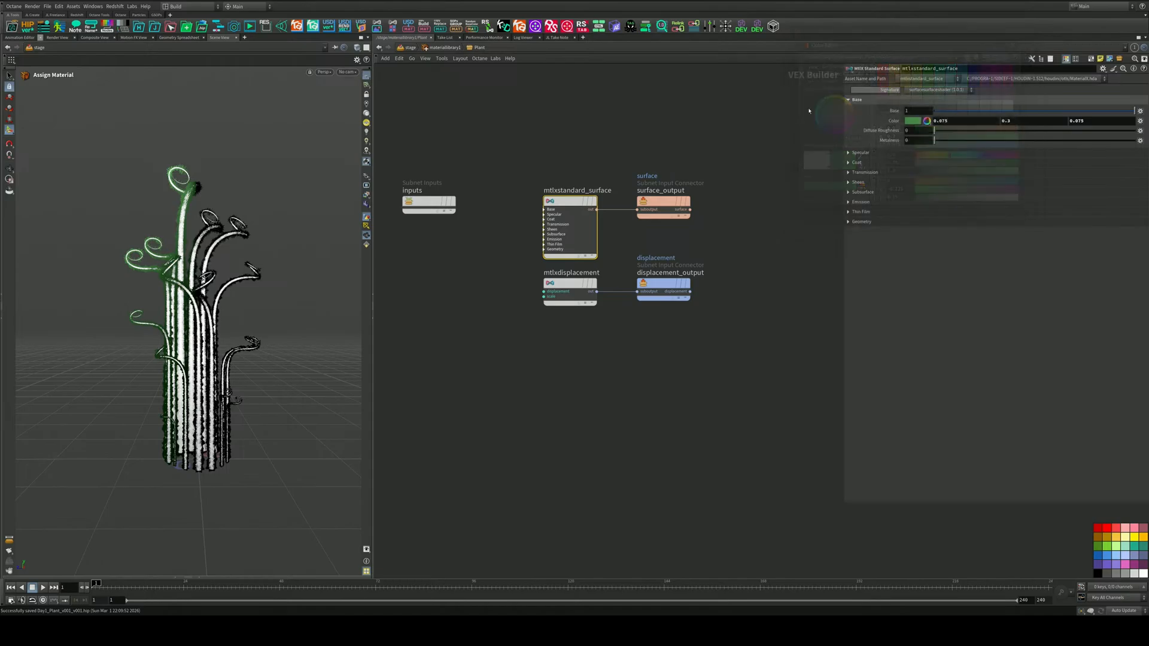
Render the green plant with Karma CPU, change the viewport background to black, hide the reference grid, and inspect the plant from another angle
click(325, 73)
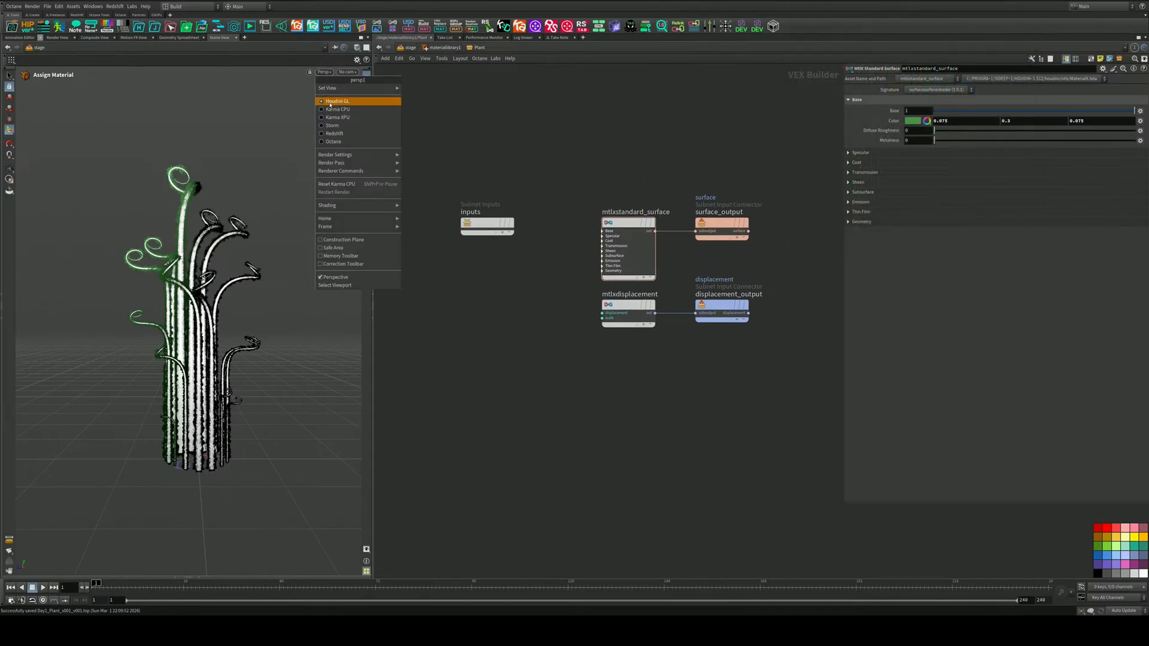
click(332, 112)
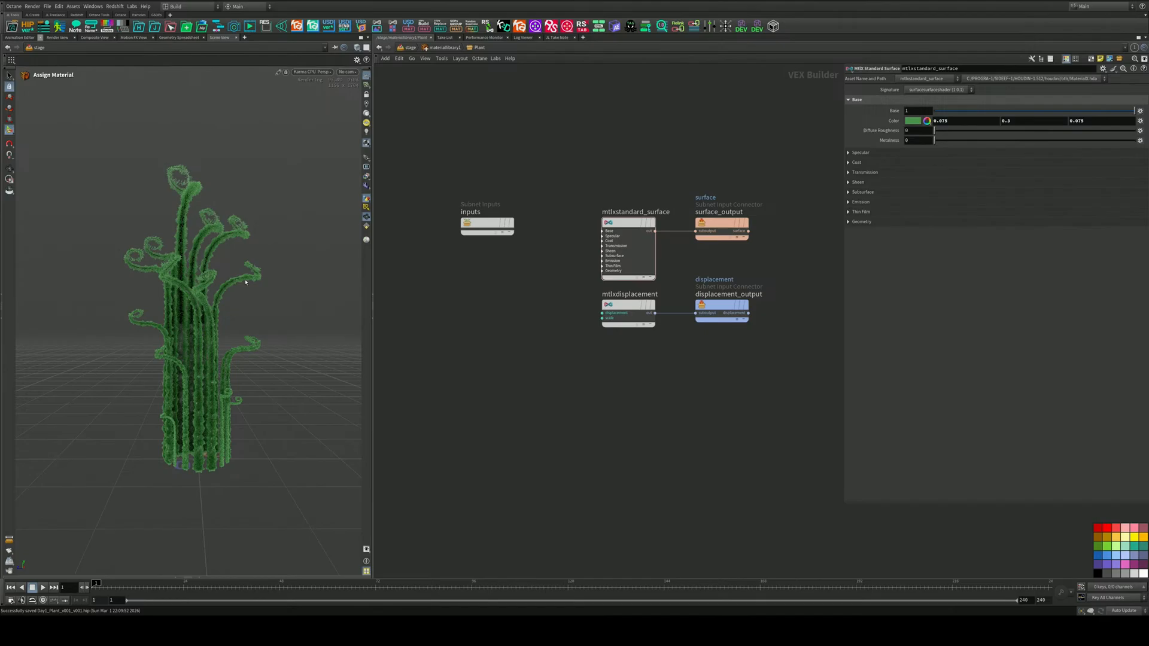
alt+right_drag(194, 309, 243, 410)
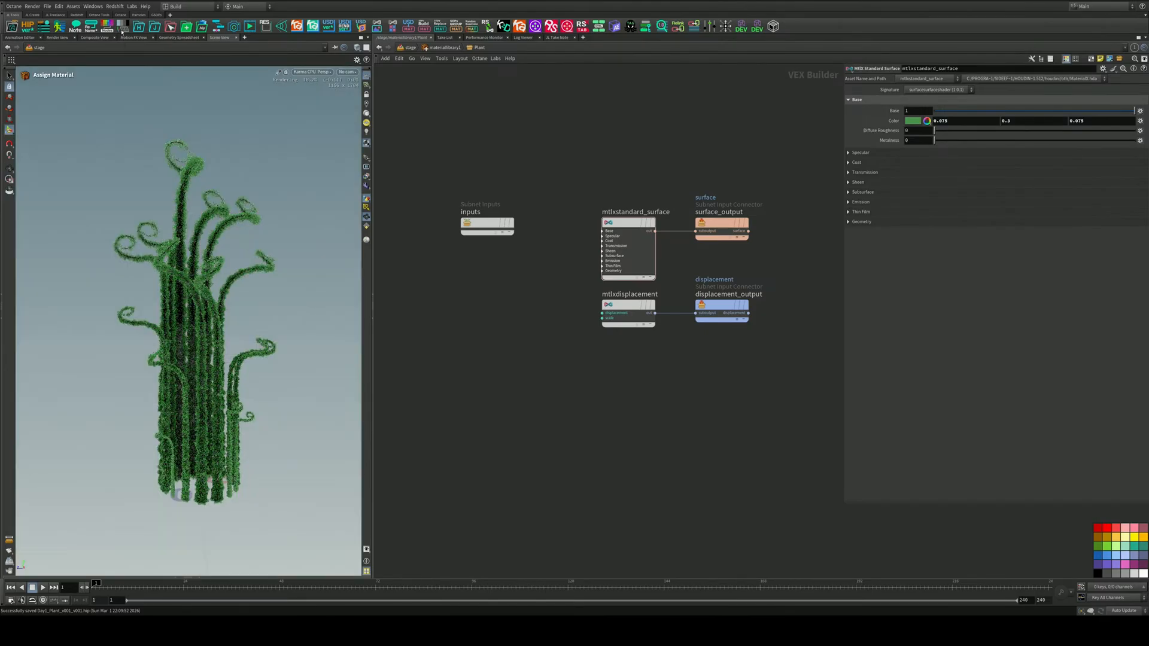
click(125, 29)
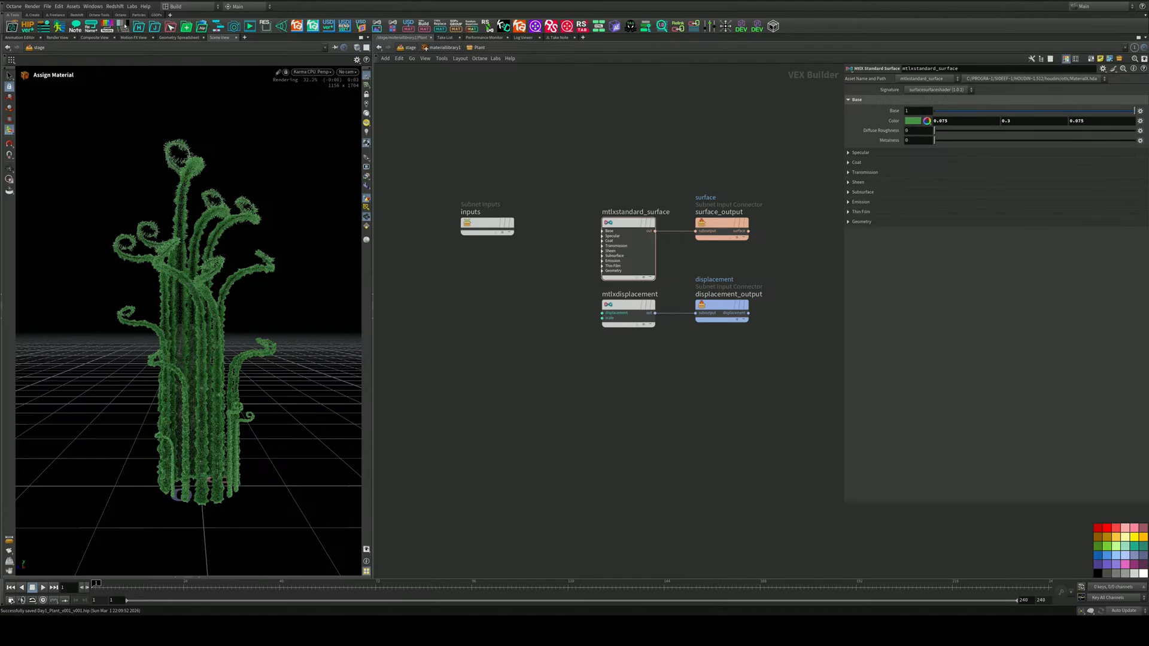
click(367, 77)
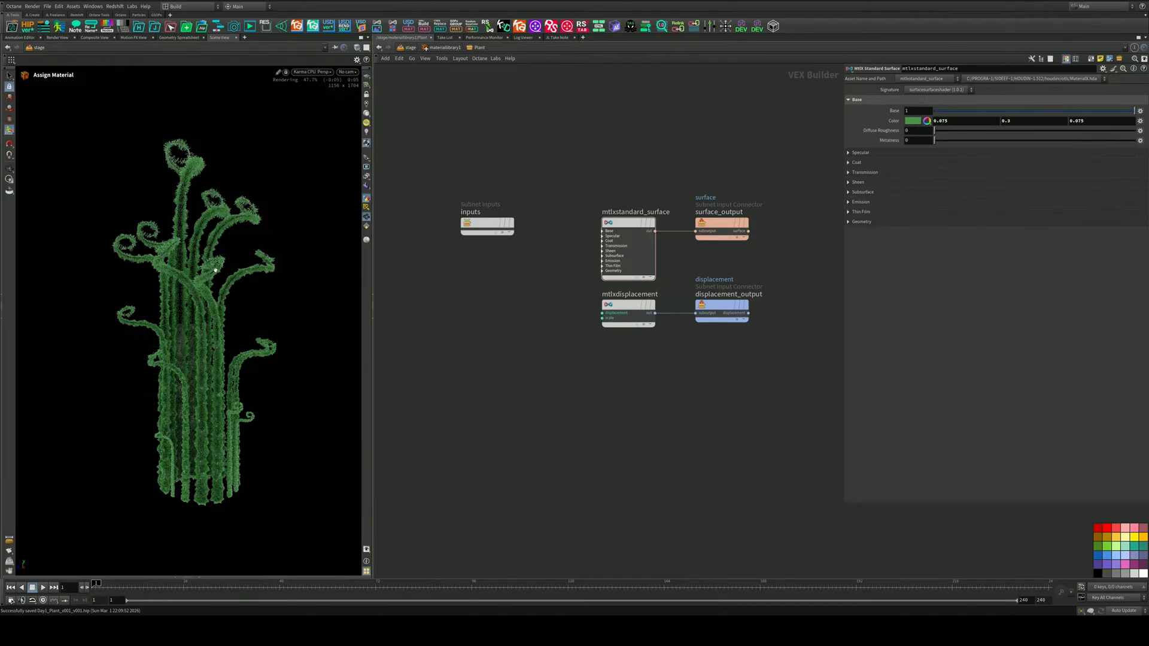
alt+drag(215, 271, 297, 252)
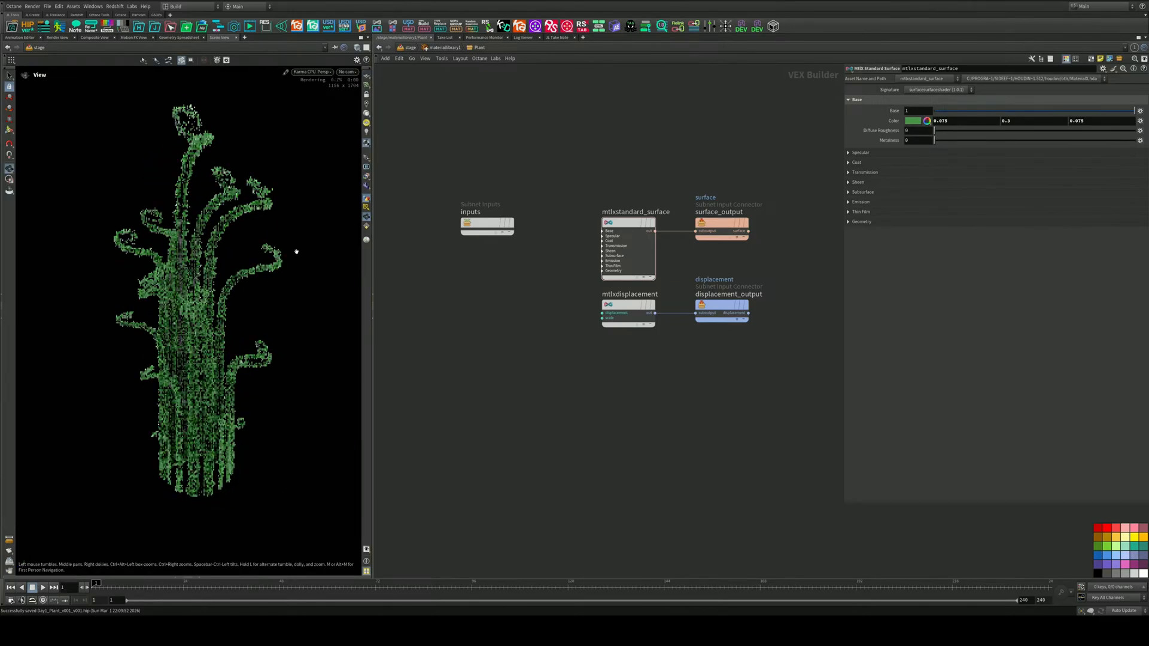
Switch the viewport to Houdini GL, return to the stage level and align the assignmaterial node below the material libraries
click(312, 72)
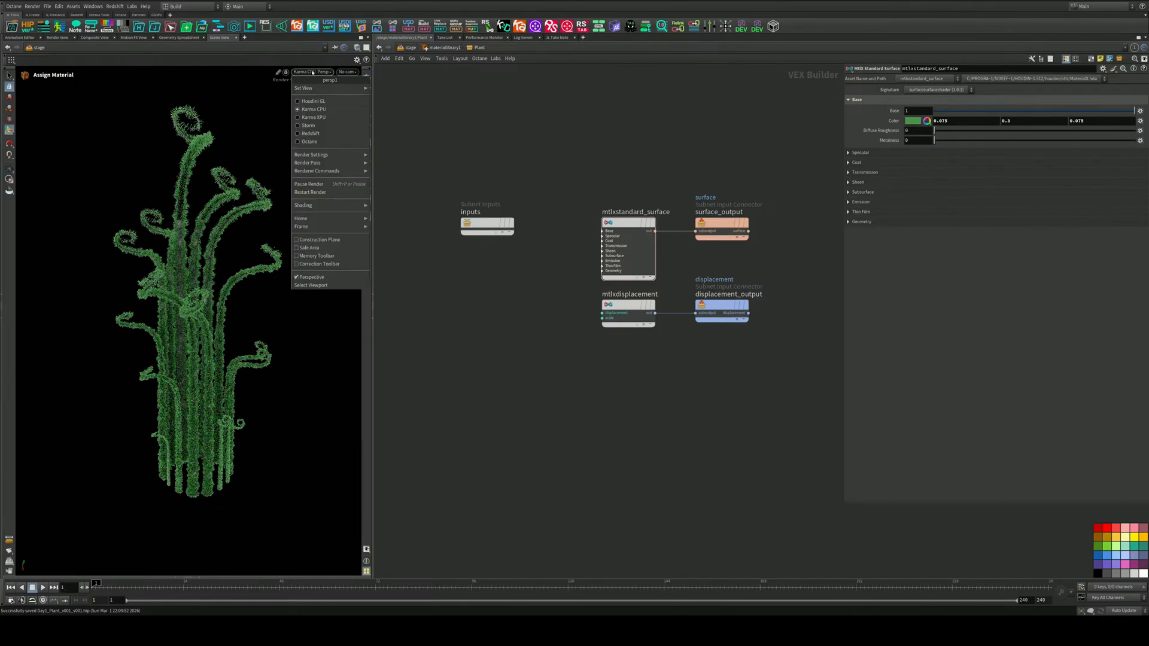
click(311, 103)
click(405, 47)
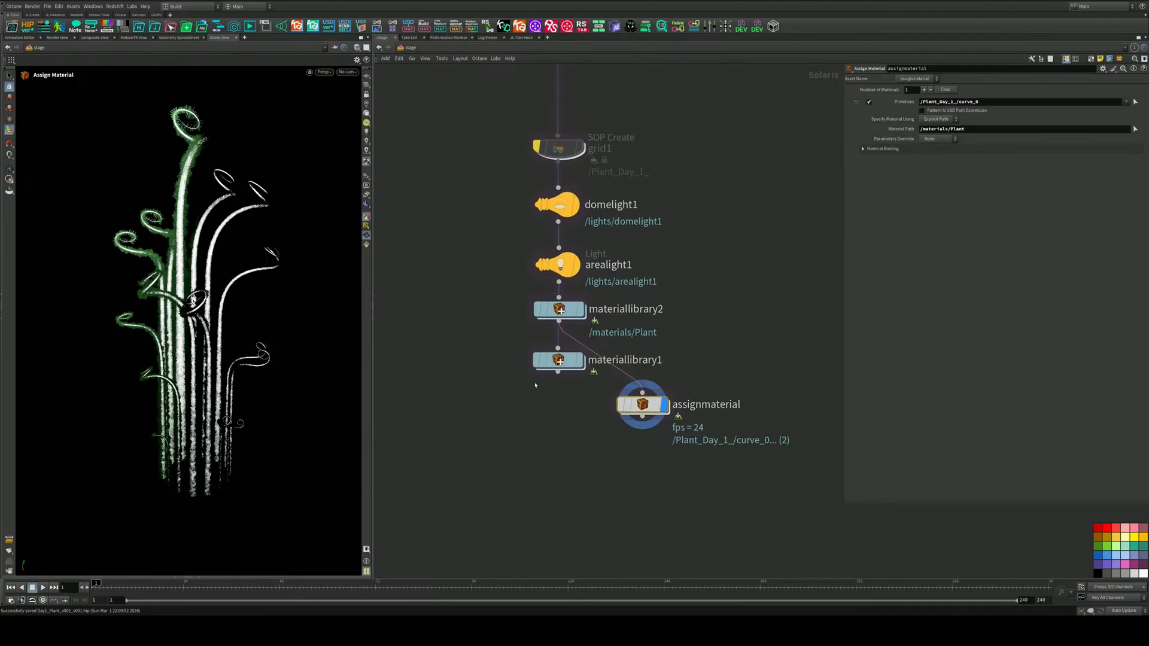
drag(588, 438, 538, 469)
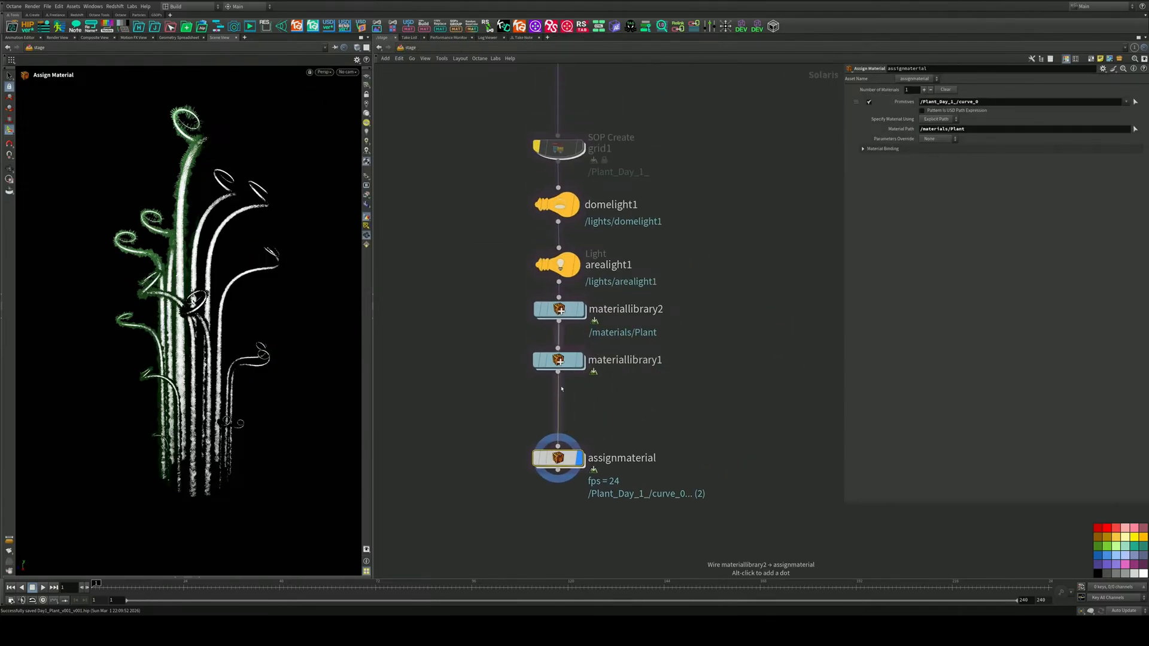
Detach materiallibrary1 from the node chain and check the contents of both material libraries
drag(568, 362, 695, 336)
double_click(695, 338)
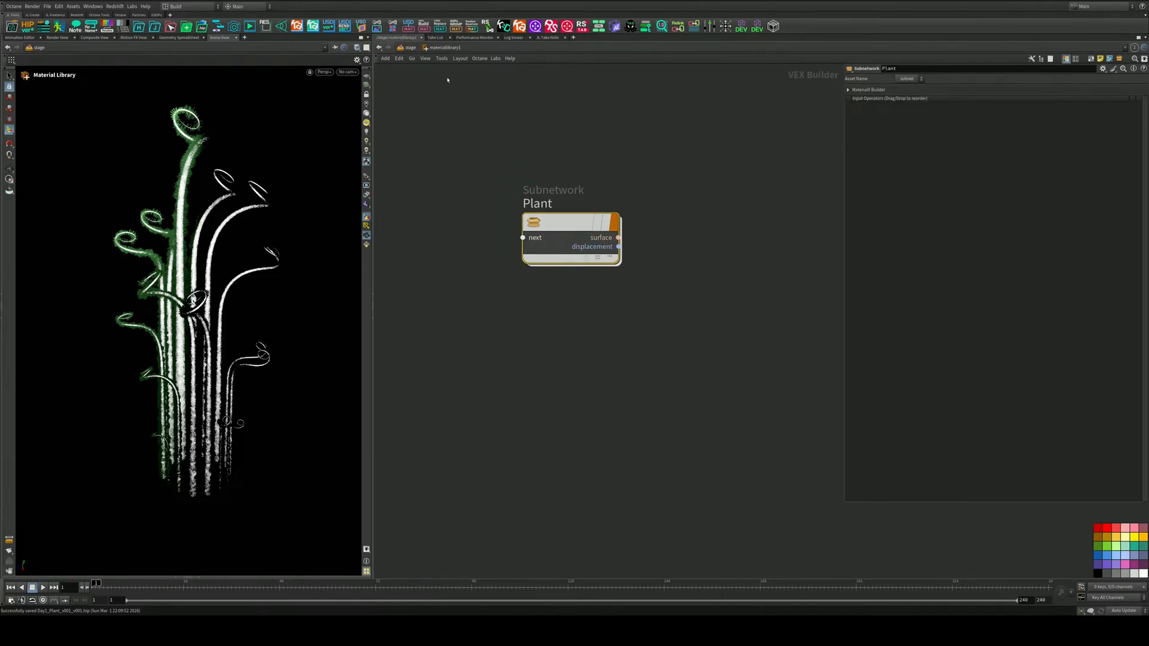
click(402, 47)
click(415, 105)
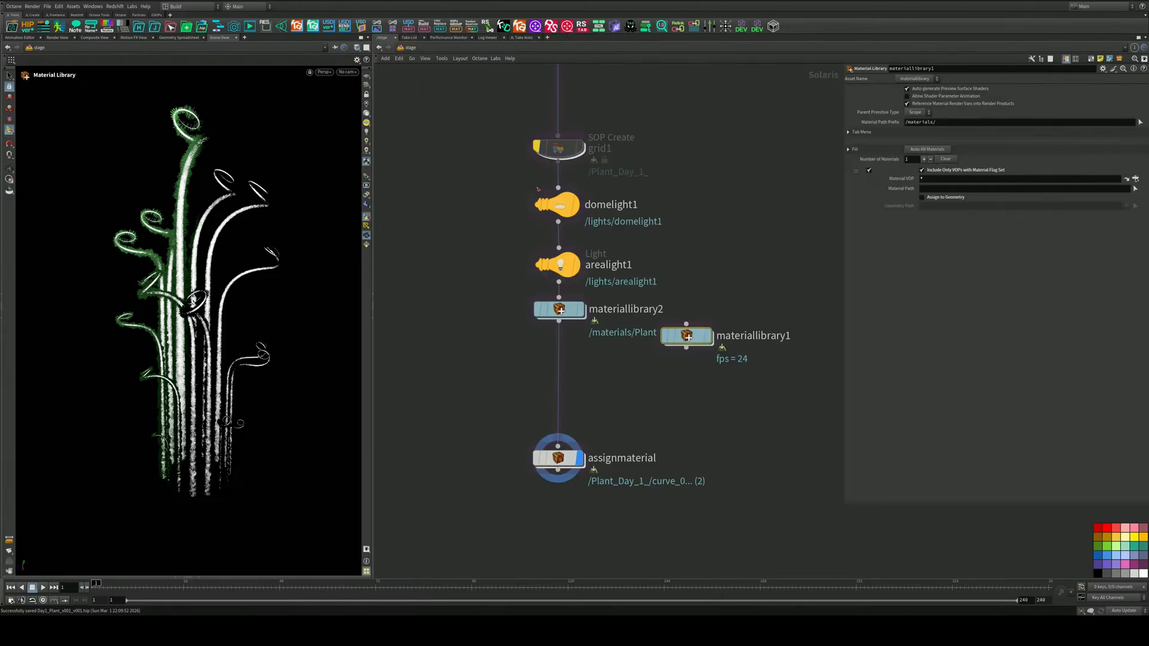
double_click(573, 311)
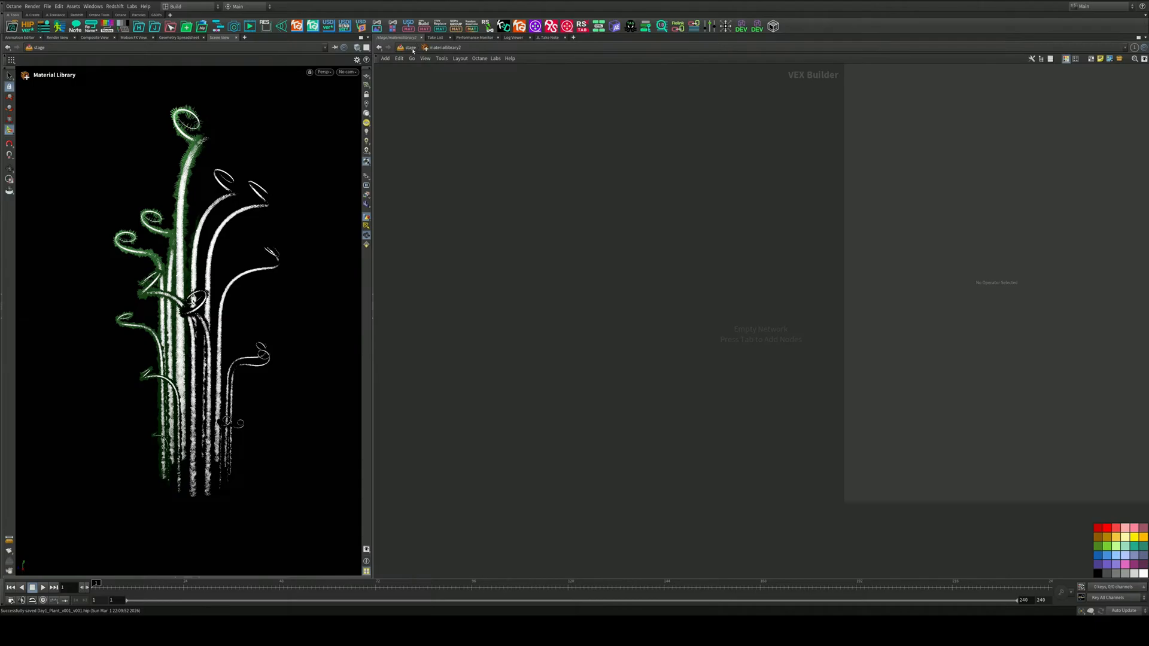
Delete the empty material library and insert materiallibrary1 back into the chain between arealight1 and assignmaterial
click(410, 48)
key(Delete)
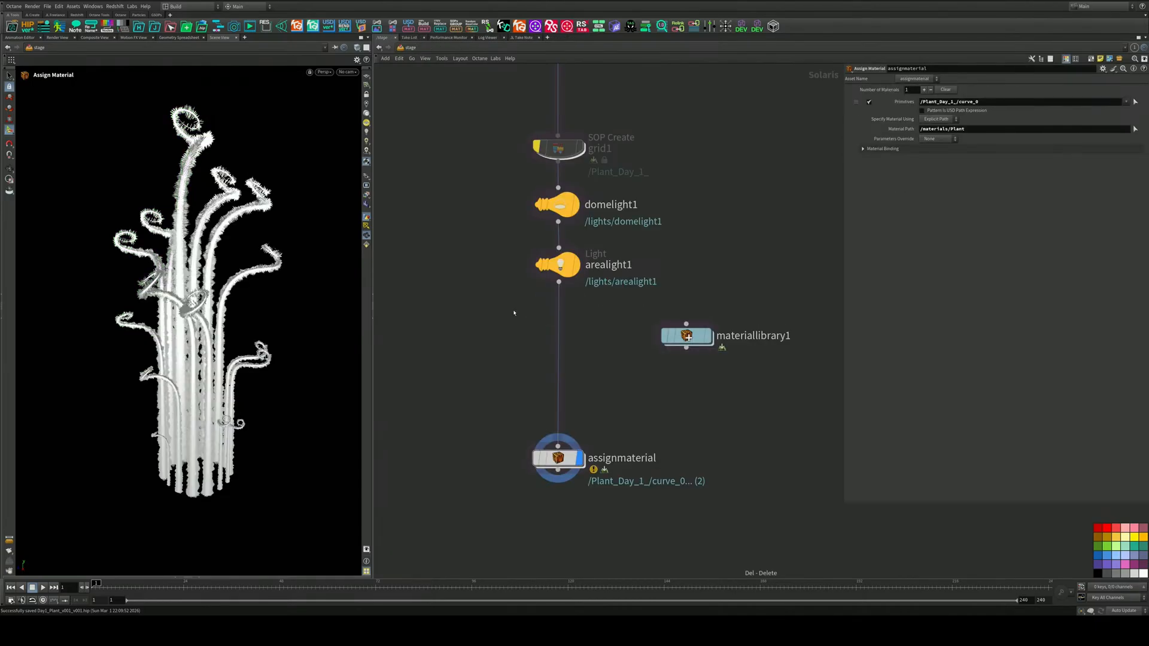
drag(689, 336, 557, 333)
mouse_move(598, 385)
middle_down()
mouse_move(611, 339)
mouse_move(600, 492)
middle_up()
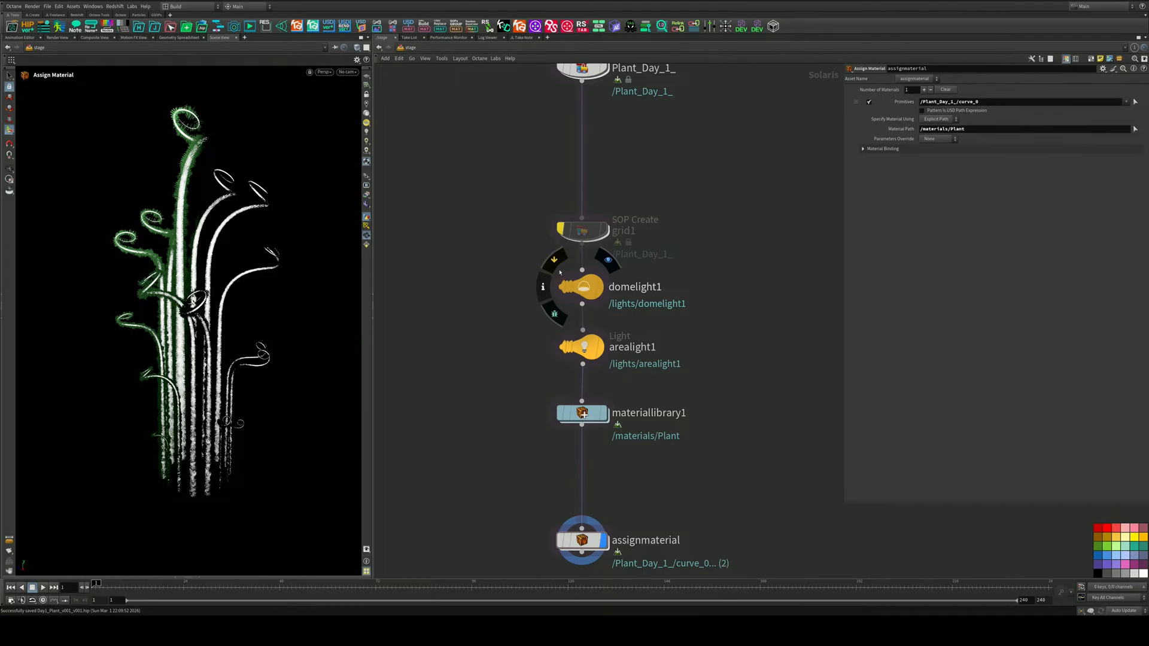
Bypass domelight1, select arealight1 and render the viewport with Karma CPU
click(557, 267)
click(582, 347)
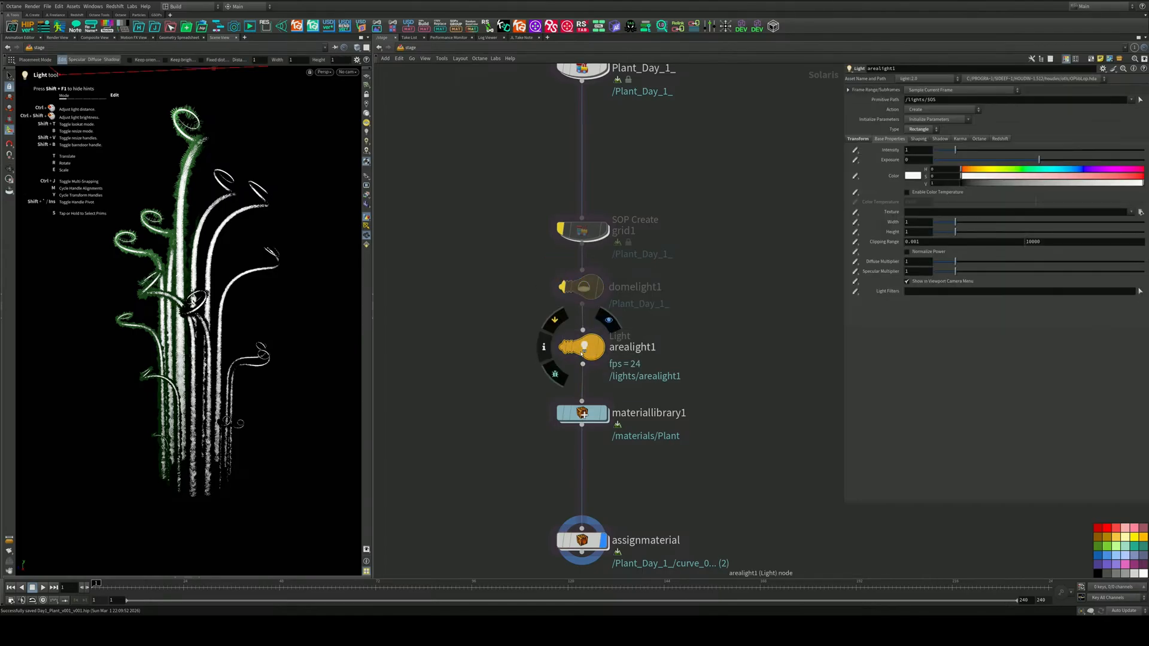
click(322, 72)
click(333, 110)
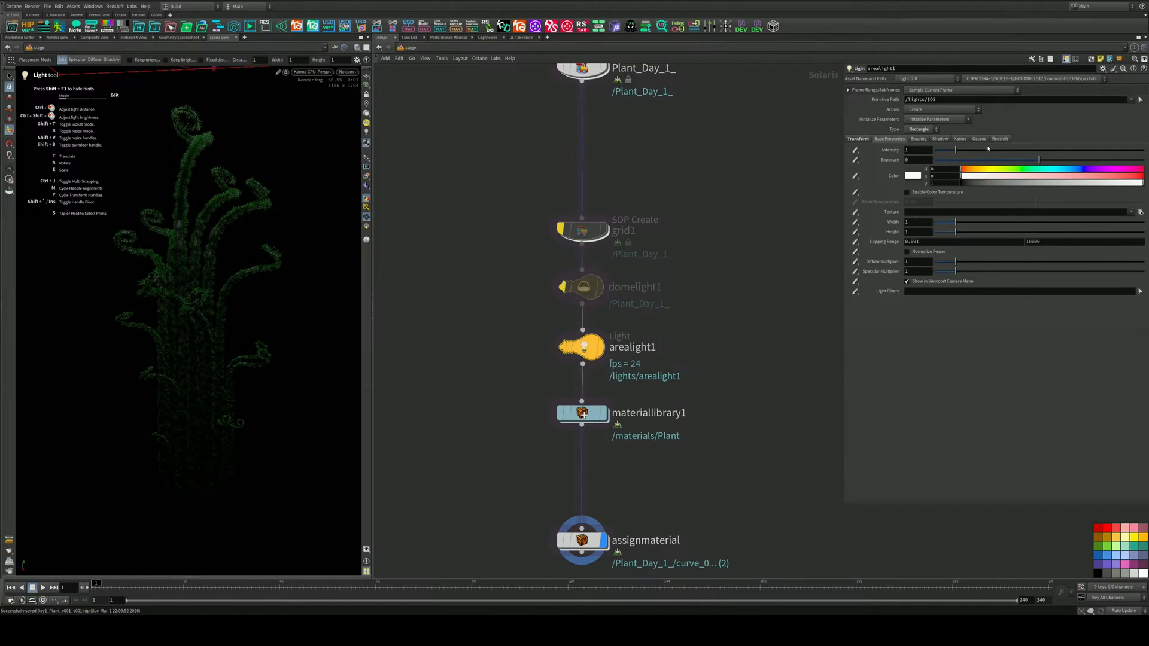
Set arealight1's color to magenta with a saturation of 0.918 and its intensity to 4
drag(1099, 169, 1105, 169)
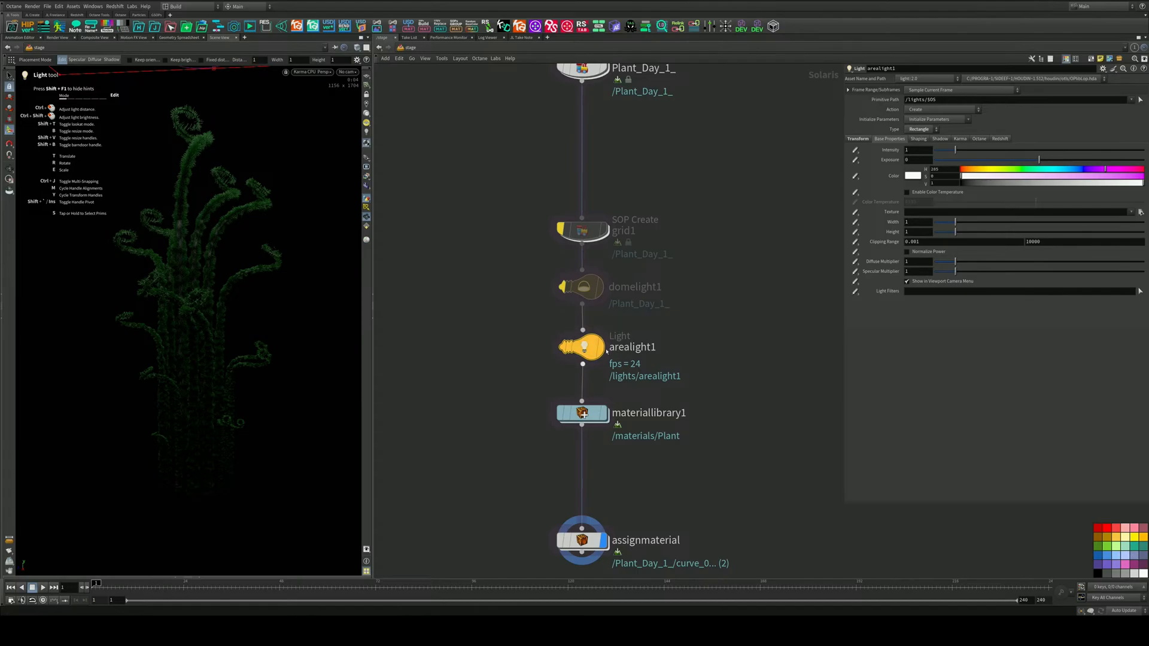
drag(982, 176, 1129, 178)
drag(964, 151, 1020, 152)
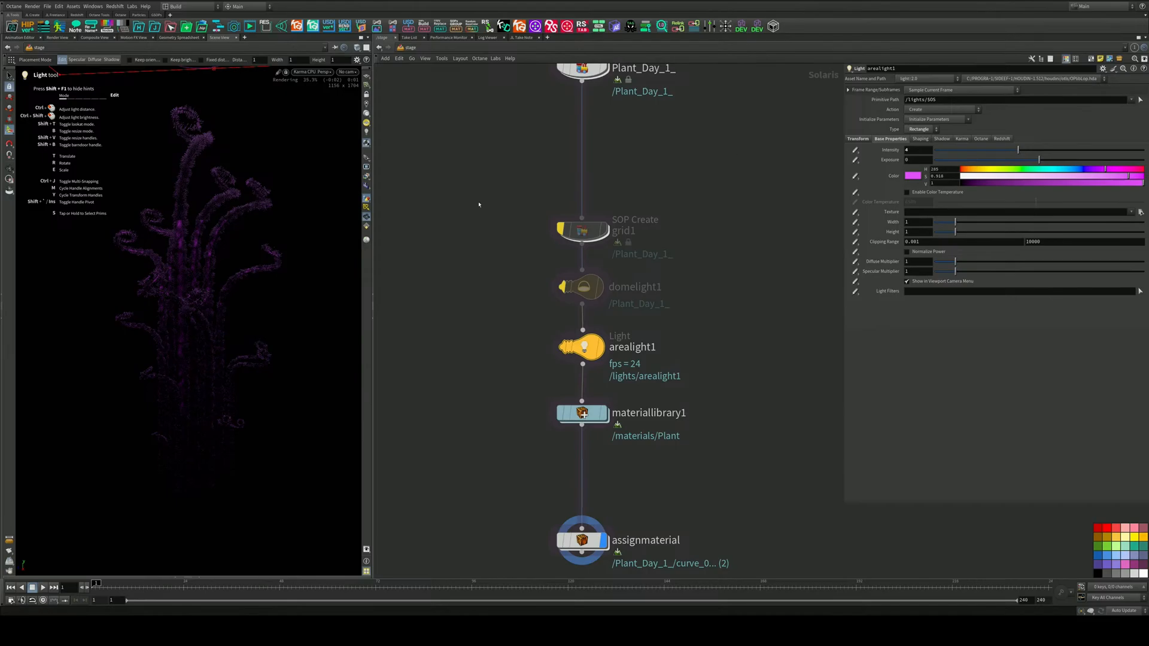
Raise arealight1's intensity to 10 and hide its light handles by switching to the Select tool
alt+right_drag(238, 241, 221, 260)
drag(222, 259, 234, 162)
drag(238, 99, 243, 220)
alt+drag(271, 173, 330, 197)
alt+drag(259, 234, 329, 228)
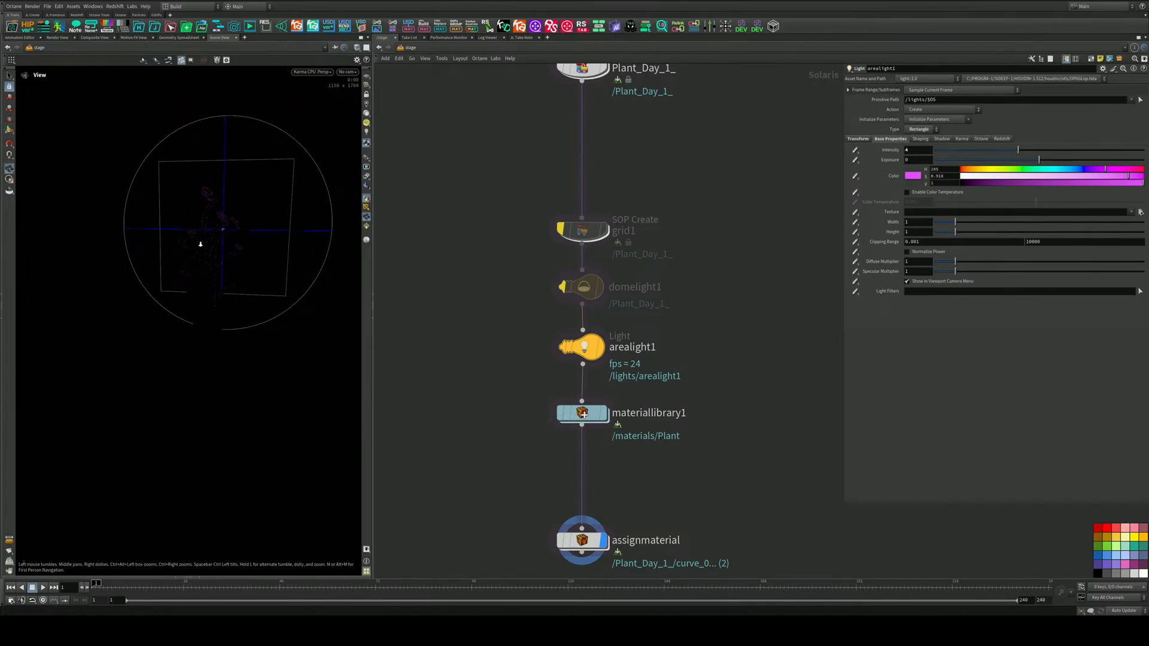
alt+right_drag(200, 244, 389, 179)
alt+drag(286, 235, 289, 218)
alt+middle_drag(324, 335, 305, 333)
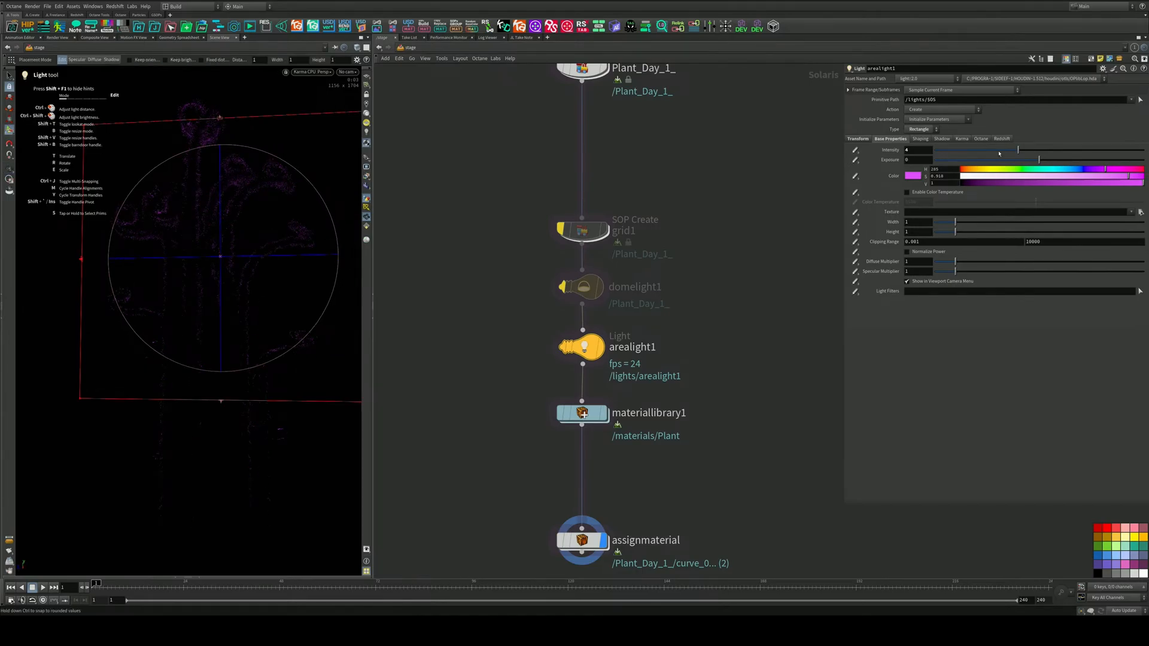
drag(1033, 152, 1144, 151)
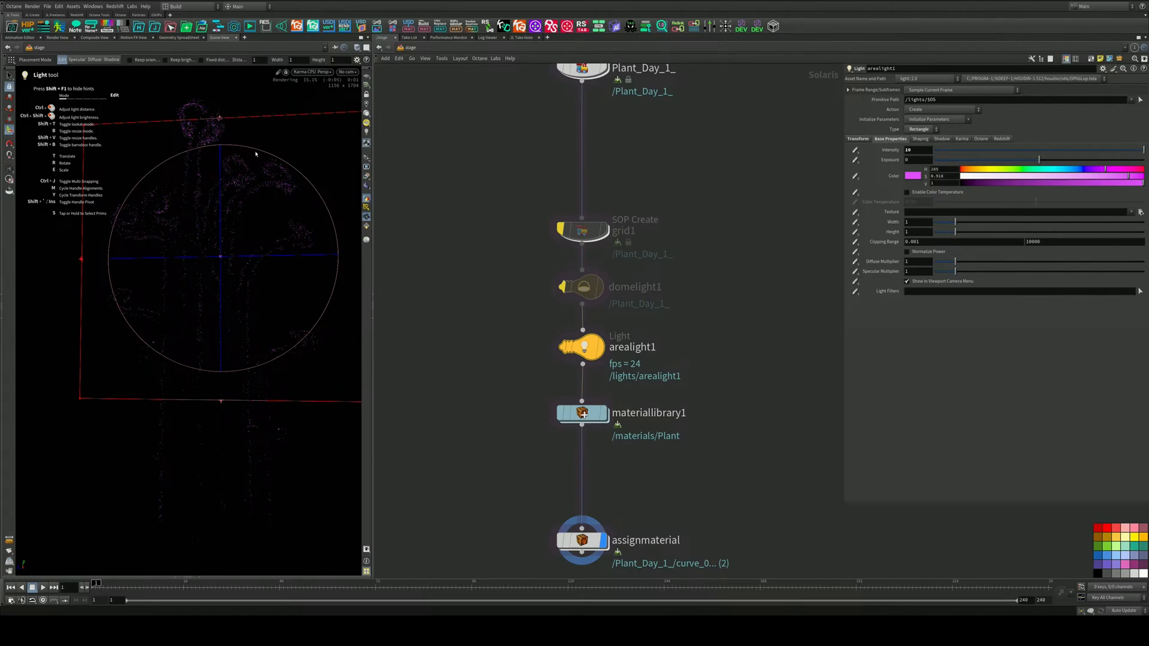
click(9, 76)
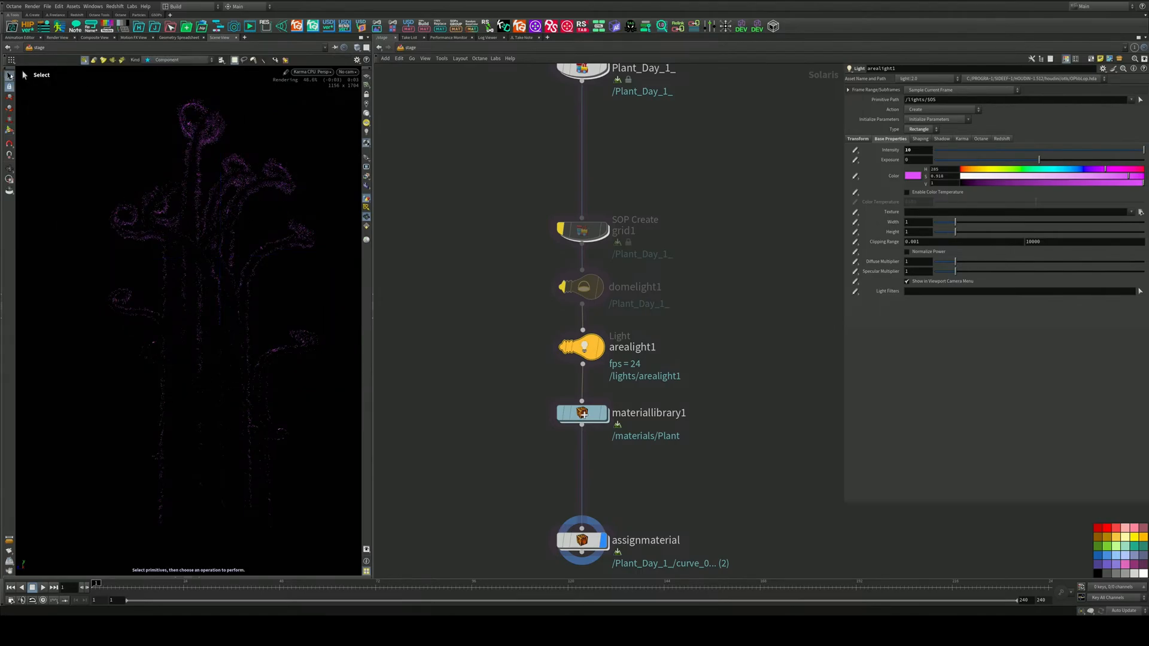
Re-enable domelight1 and set its intensity to 0.11
click(564, 287)
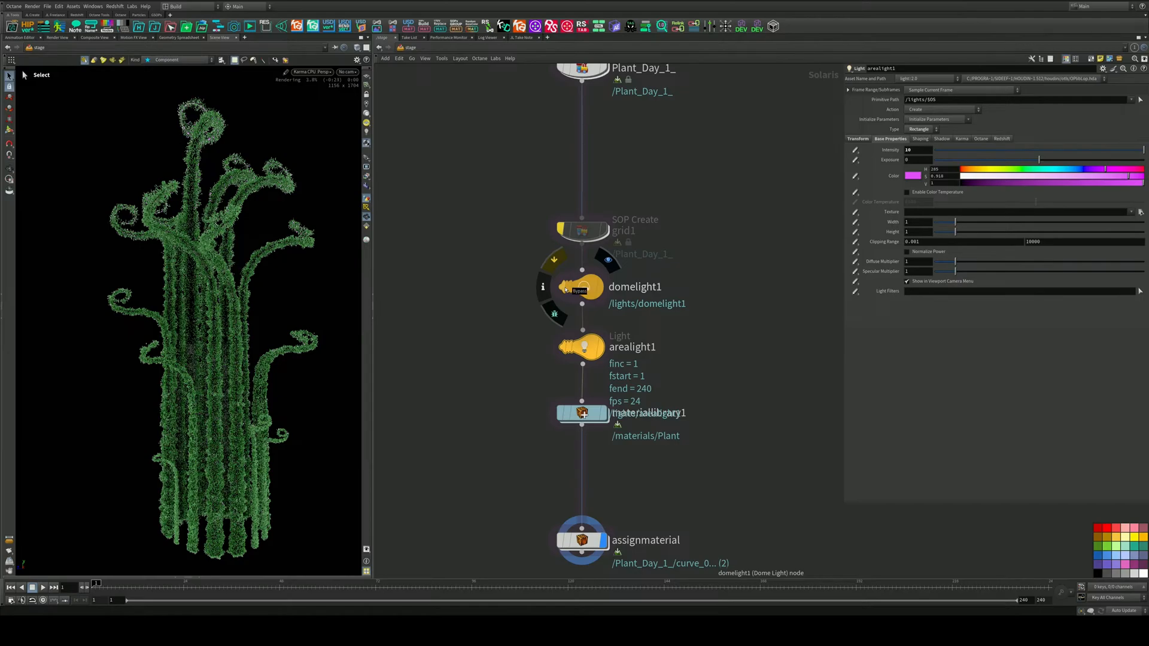
click(565, 289)
click(565, 288)
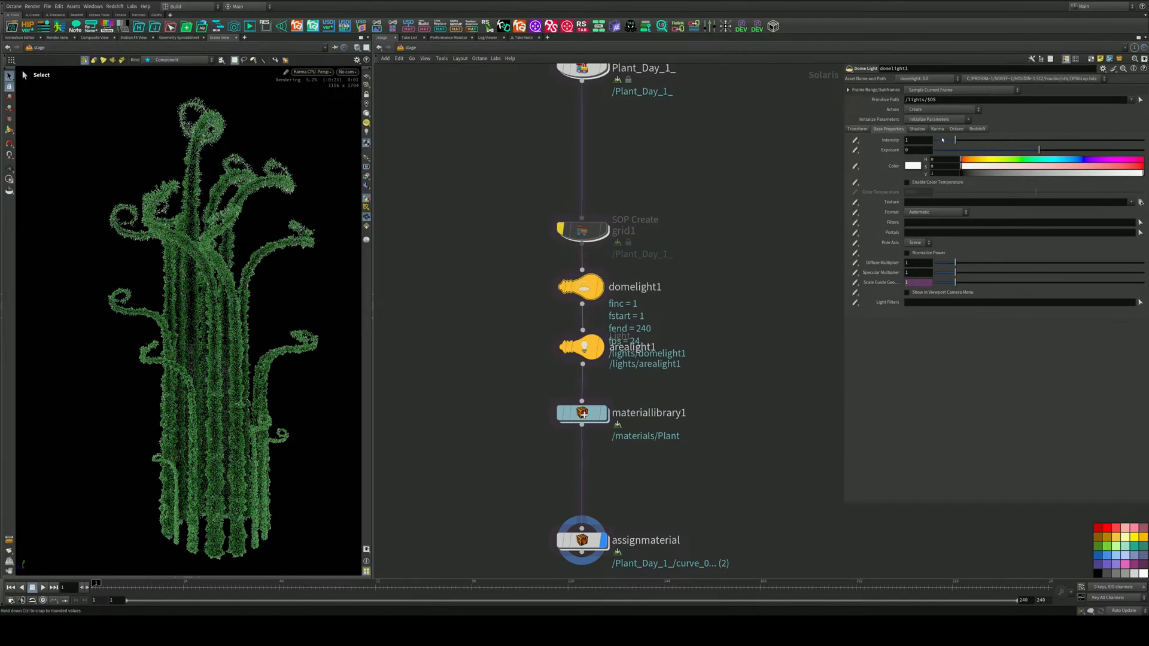
drag(955, 140, 938, 142)
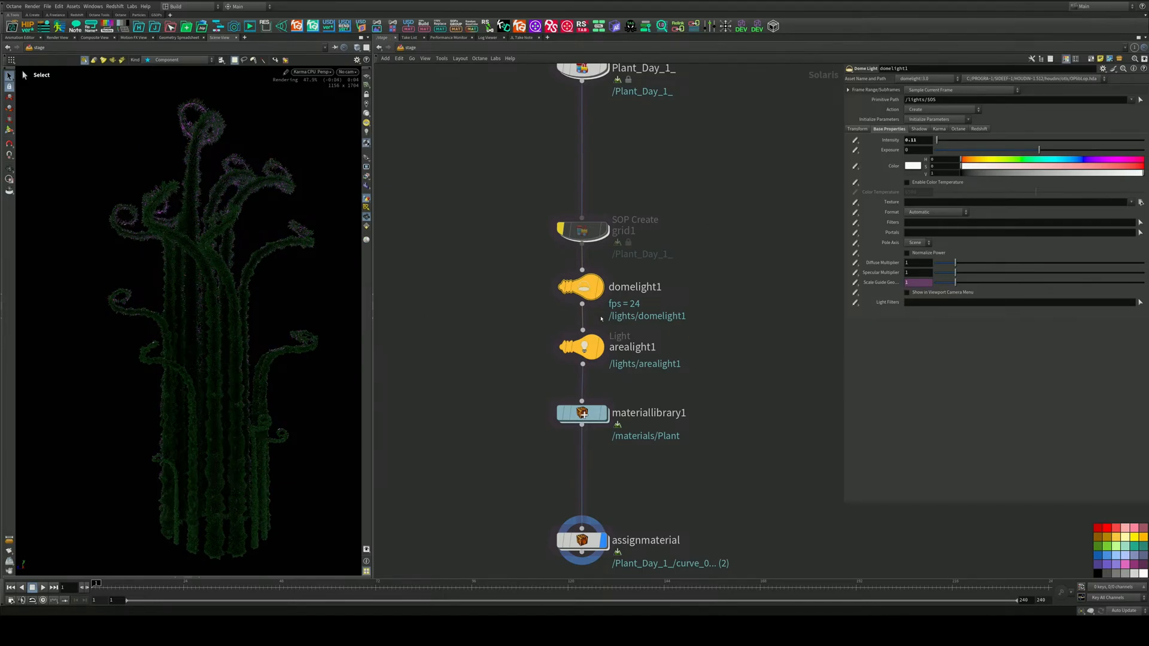
Change arealight1's color hue to yellow-green
click(581, 347)
drag(999, 171, 1006, 179)
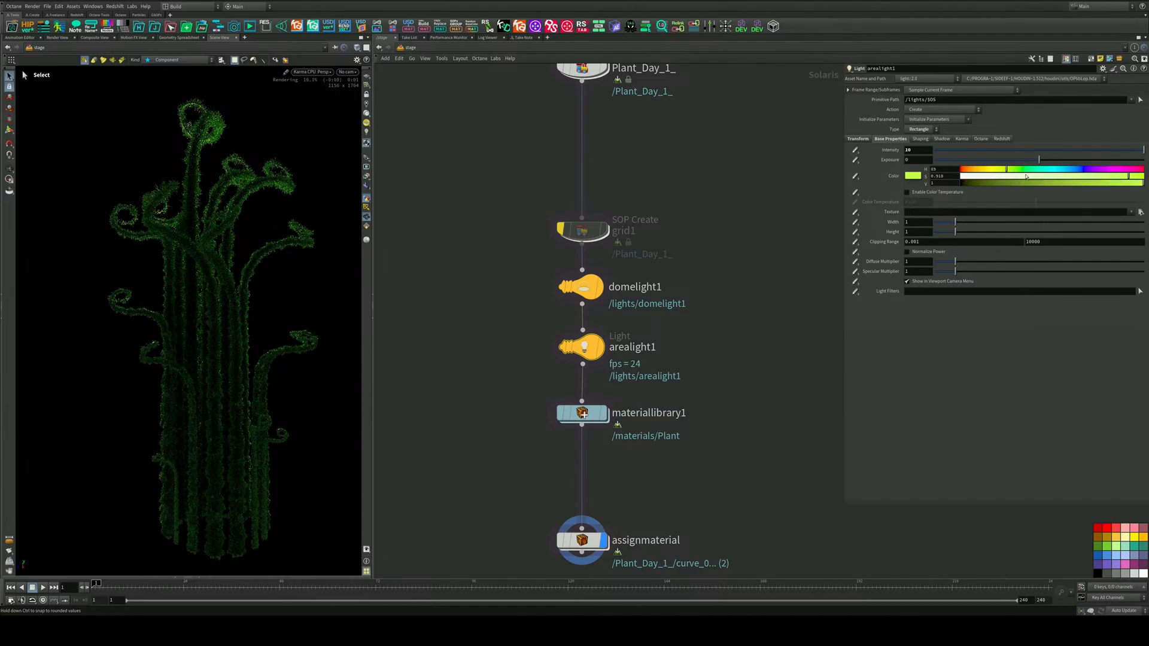
click(998, 170)
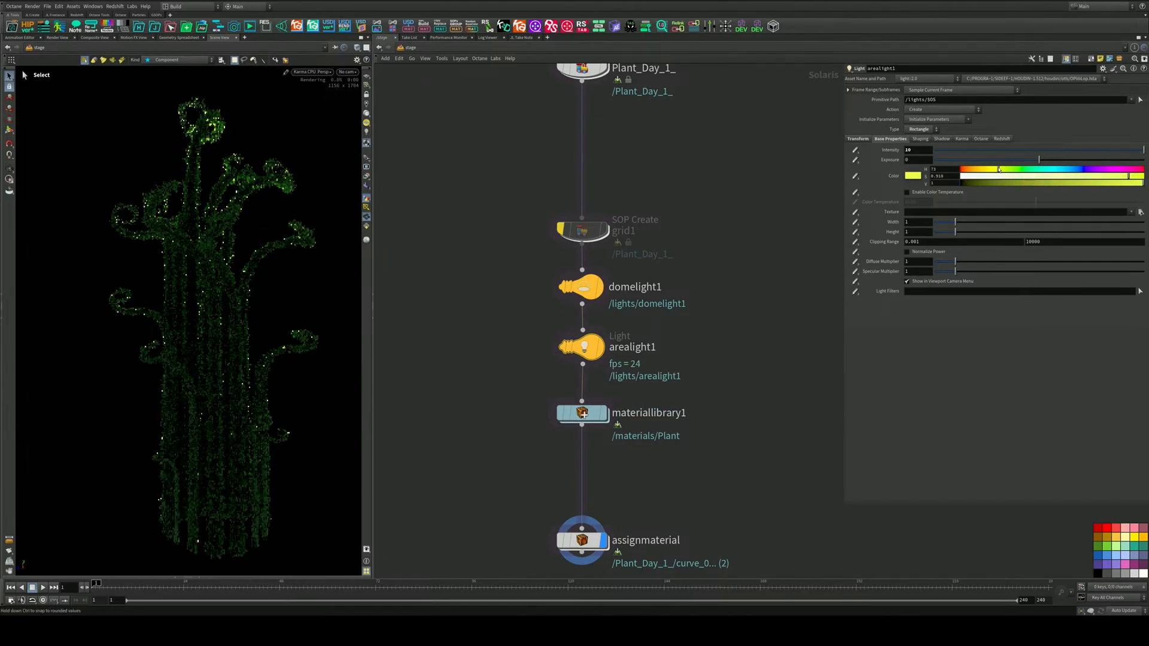
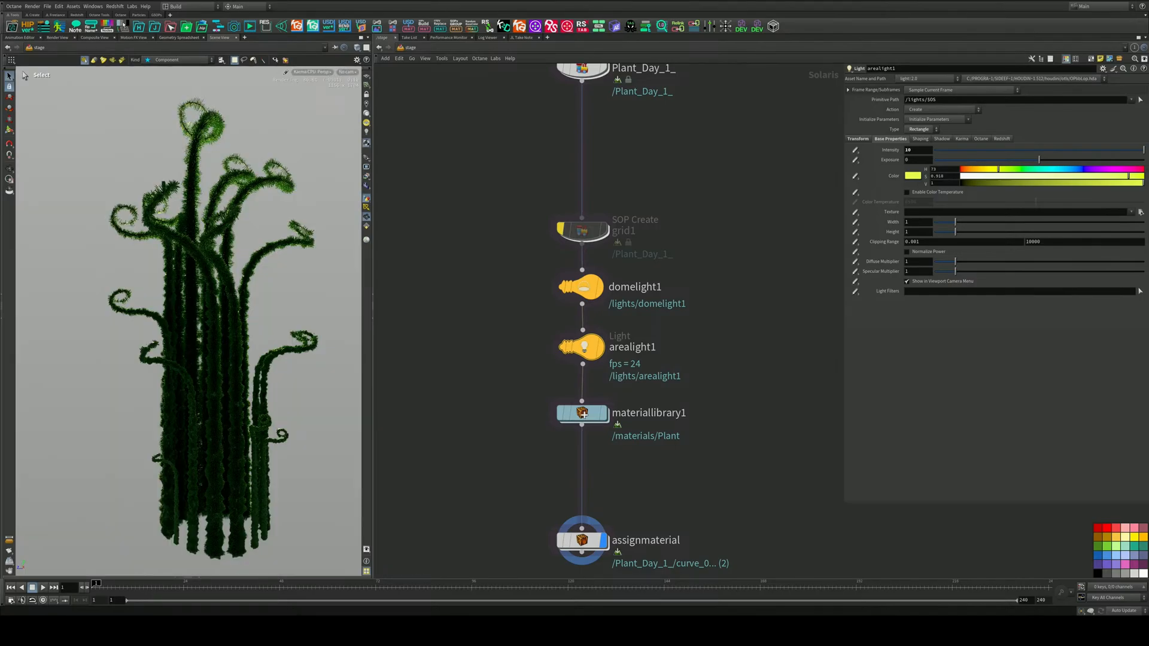
Move materiallibrary1 down beside assignmaterial and insert a copy of arealight1 into the chain above it
middle_drag(504, 247, 545, 148)
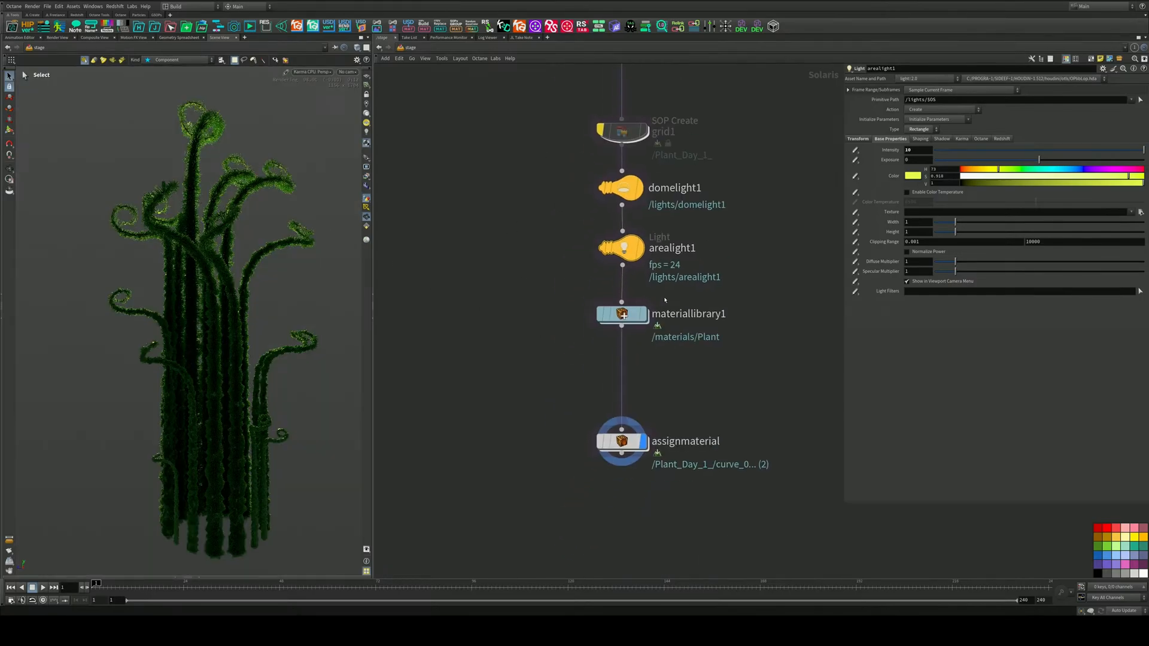
middle_drag(666, 300, 644, 190)
drag(602, 205, 602, 277)
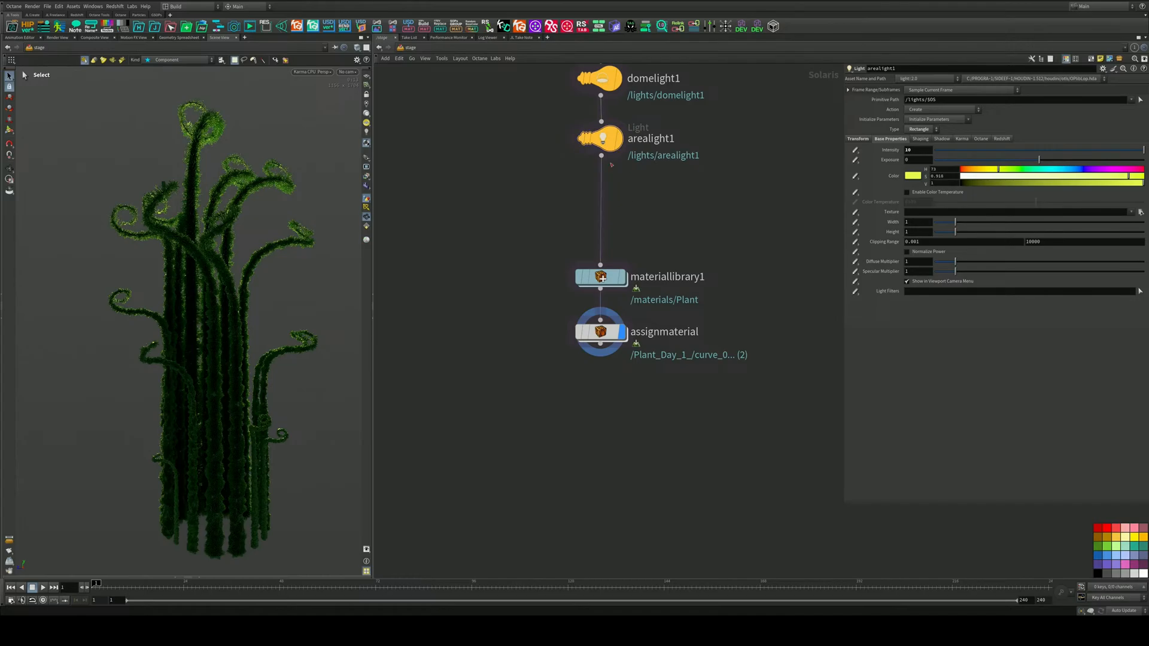
alt+drag(605, 144, 598, 231)
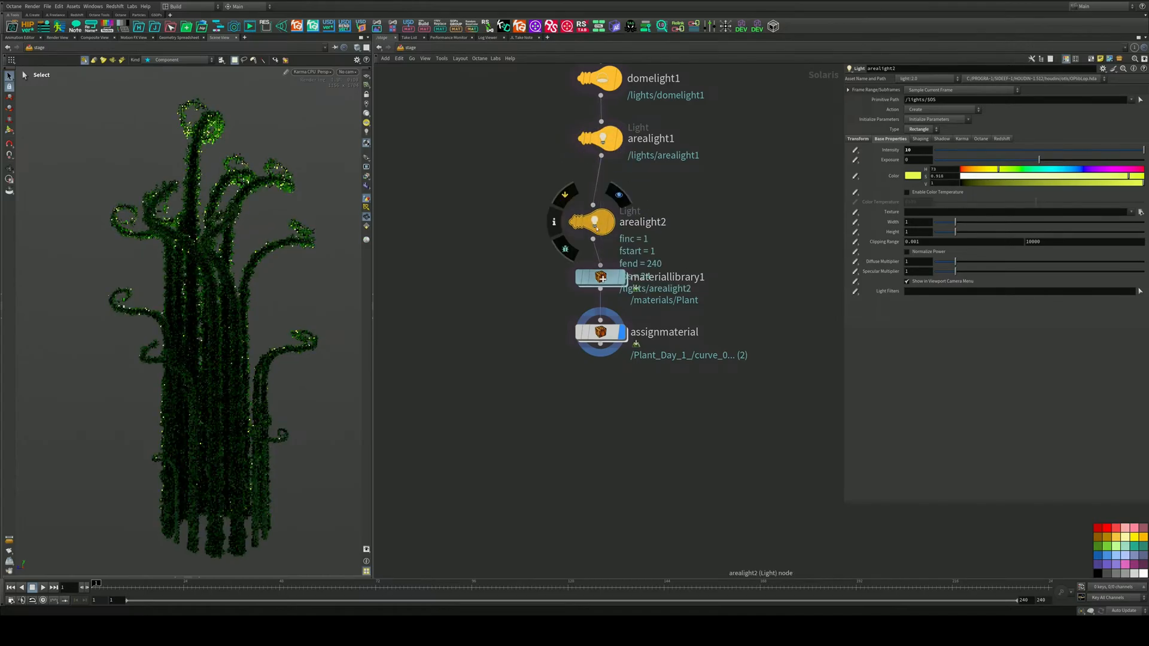
Switch the viewport to Houdini GL and display the light guides around the plant
click(309, 74)
click(314, 102)
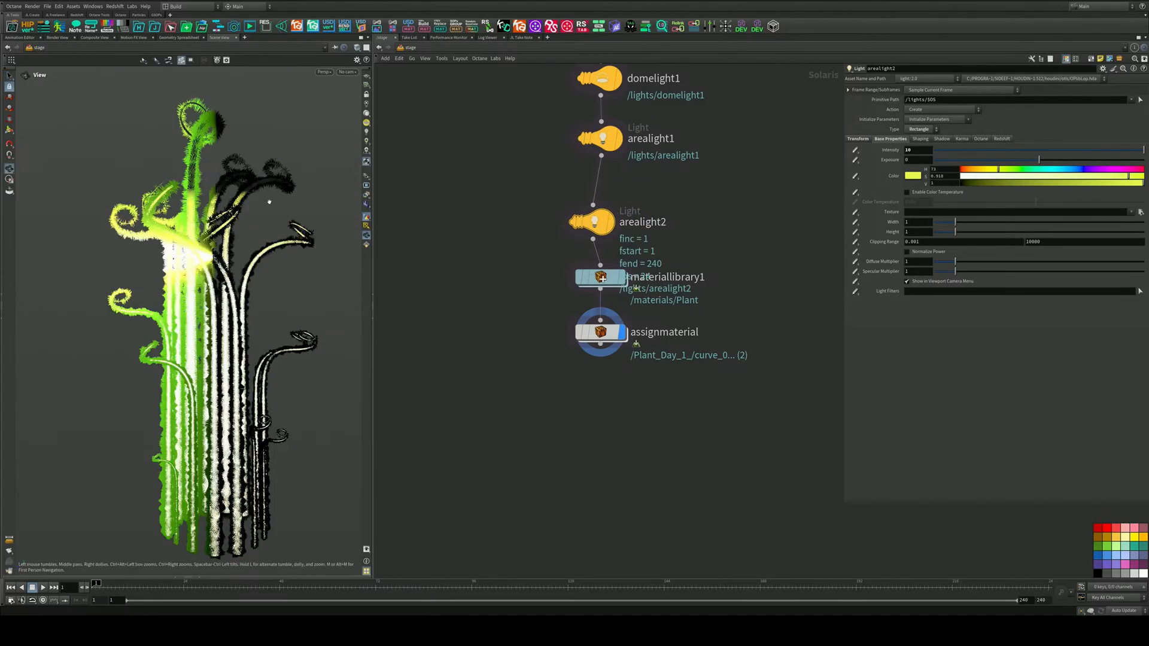
scroll(269, 199, down, 5)
alt+drag(269, 198, 179, 254)
click(366, 226)
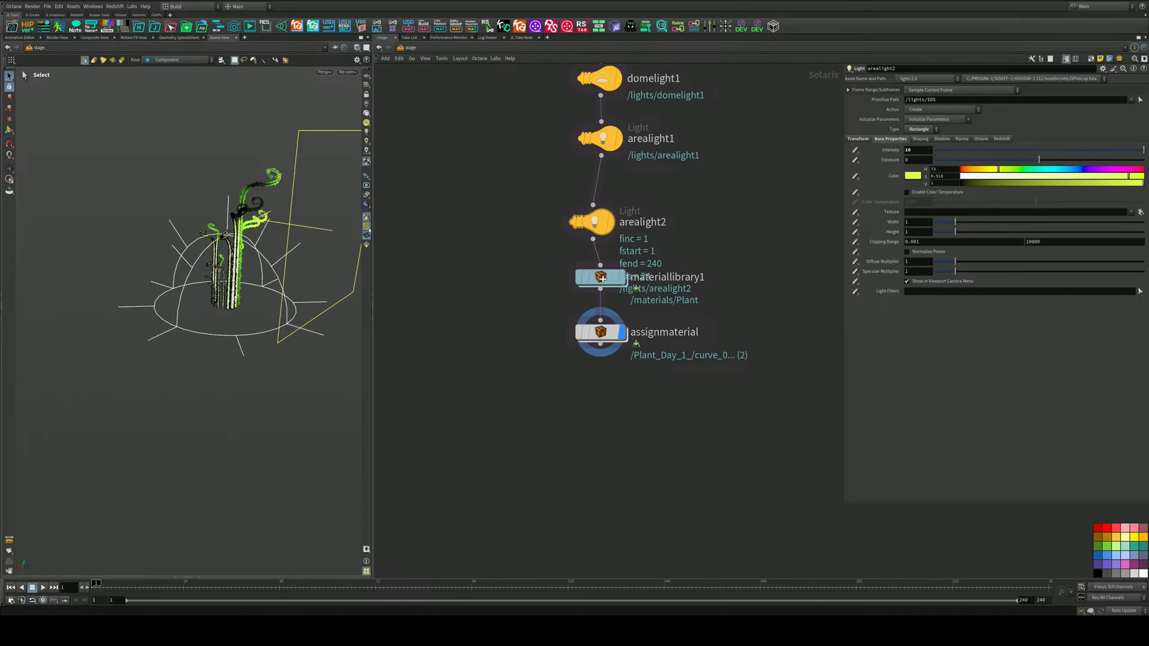
alt+middle_drag(264, 200, 207, 255)
alt+drag(207, 254, 267, 256)
key(s)
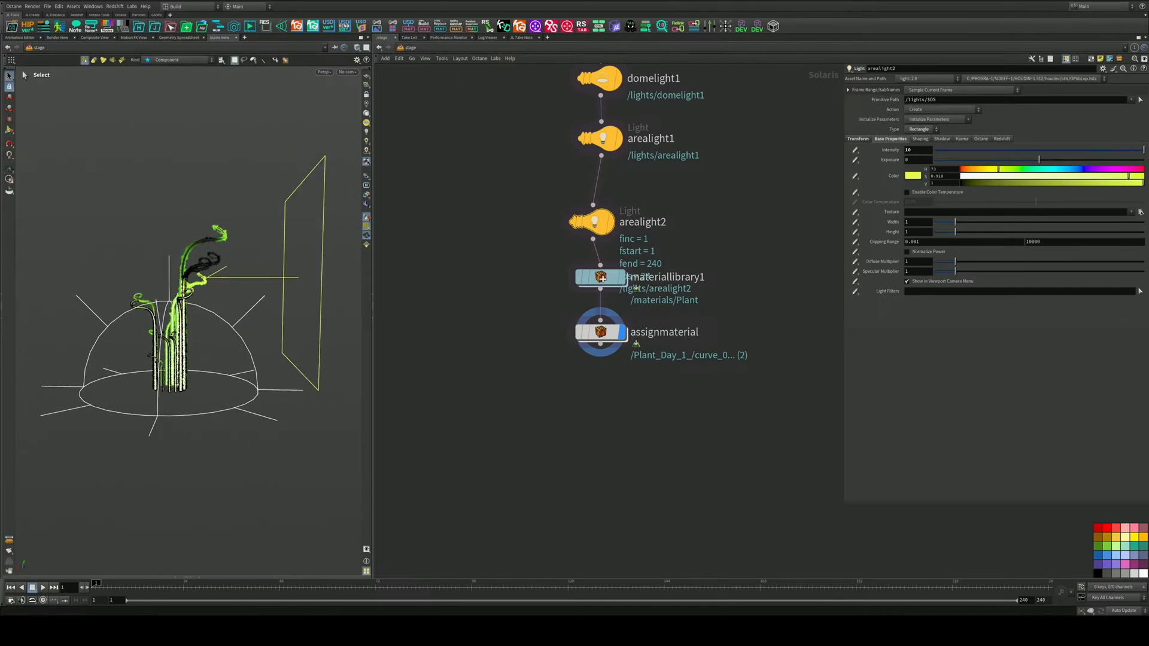
Resize arealight2 to about 0.728 by 0.756 with the Light tool and move it to the opposite side of the plant
click(9, 130)
drag(287, 203, 258, 231)
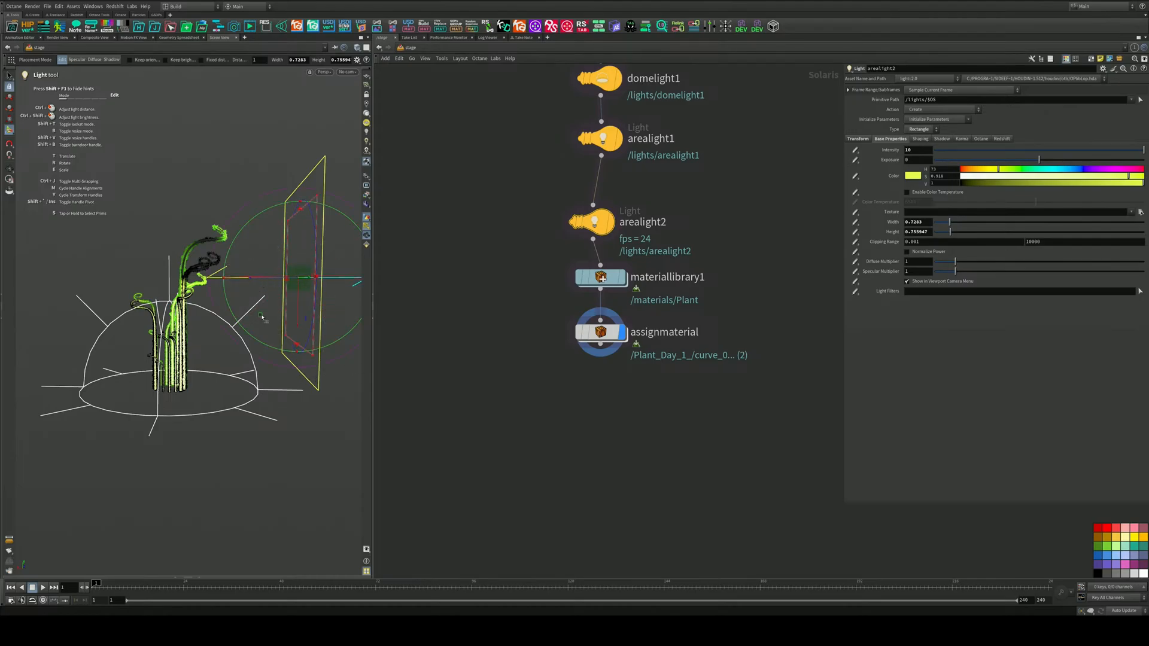
drag(262, 316, 56, 327)
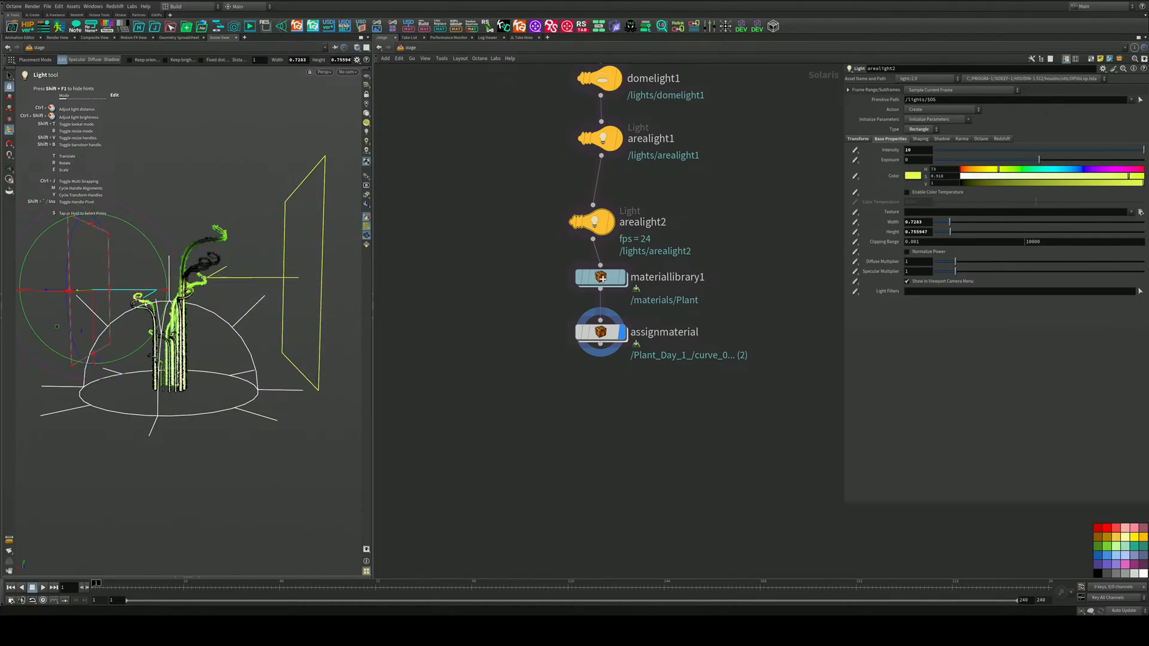
Rotate arealight2 so that it aims at the plant at an angle
alt+middle_drag(145, 304, 262, 289)
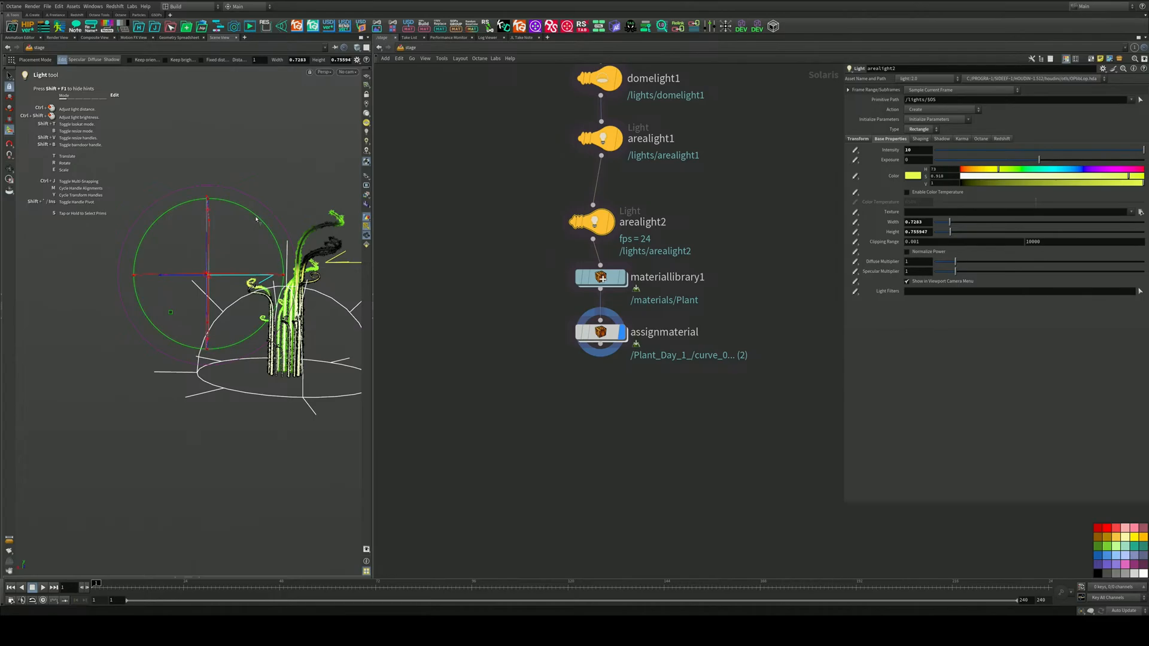
drag(256, 219, 202, 251)
drag(190, 325, 169, 356)
alt+drag(206, 256, 236, 283)
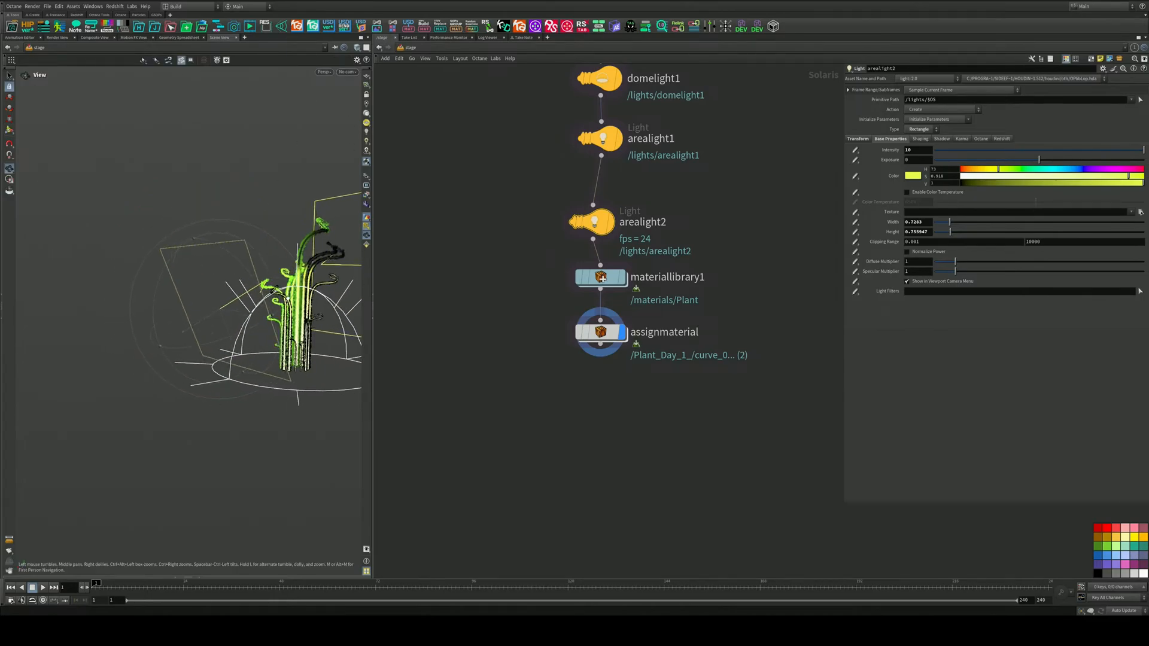
alt+middle_drag(236, 283, 137, 259)
alt+right_drag(137, 259, 342, 138)
click(347, 72)
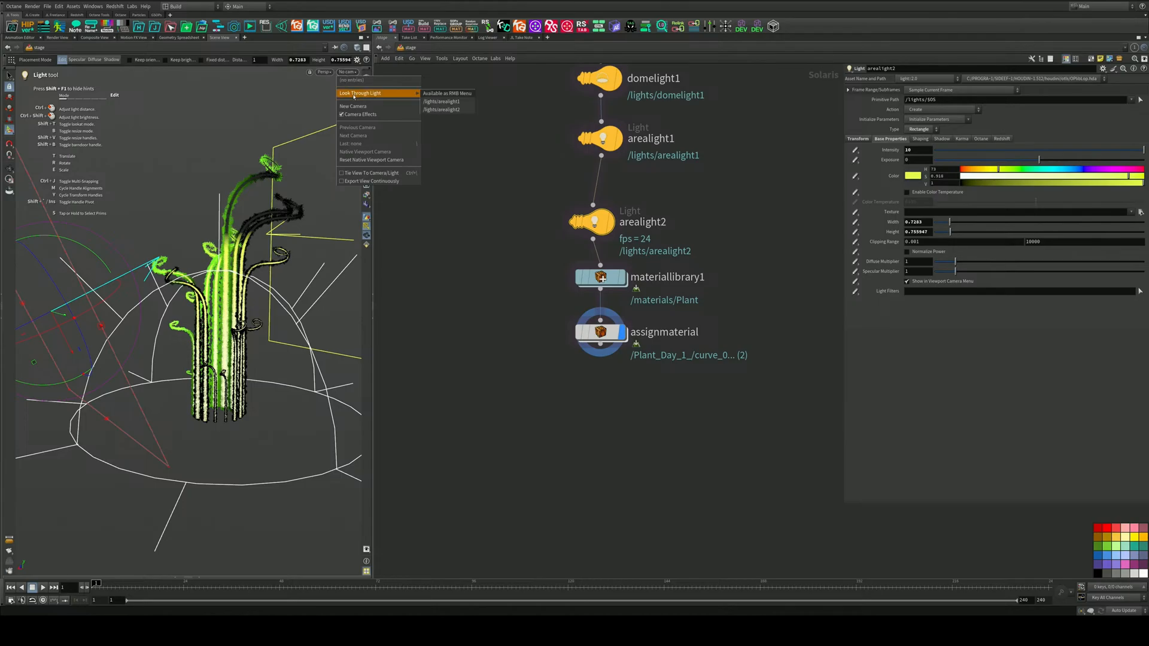
Render the viewport with Karma CPU again and set arealight2's intensity to 3
click(325, 74)
click(325, 73)
click(331, 108)
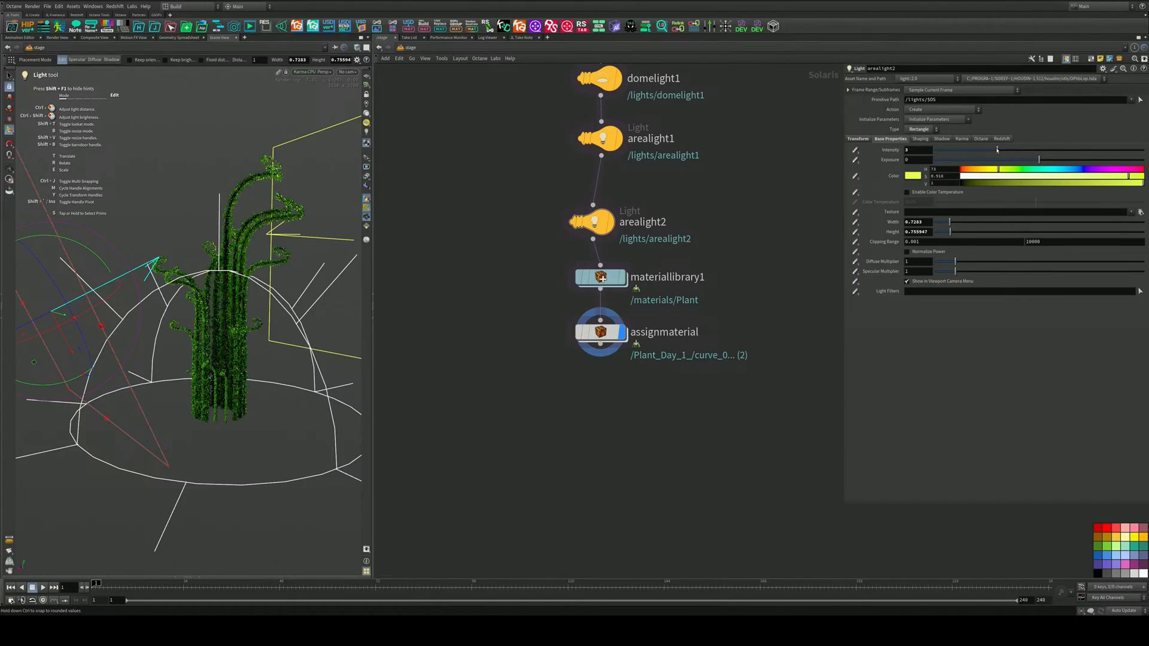
Examine the hairy plant under both area lights, close up and from different sides
alt+drag(292, 289, 215, 337)
alt+right_drag(215, 337, 288, 315)
alt+drag(289, 315, 255, 307)
alt+middle_drag(255, 306, 224, 338)
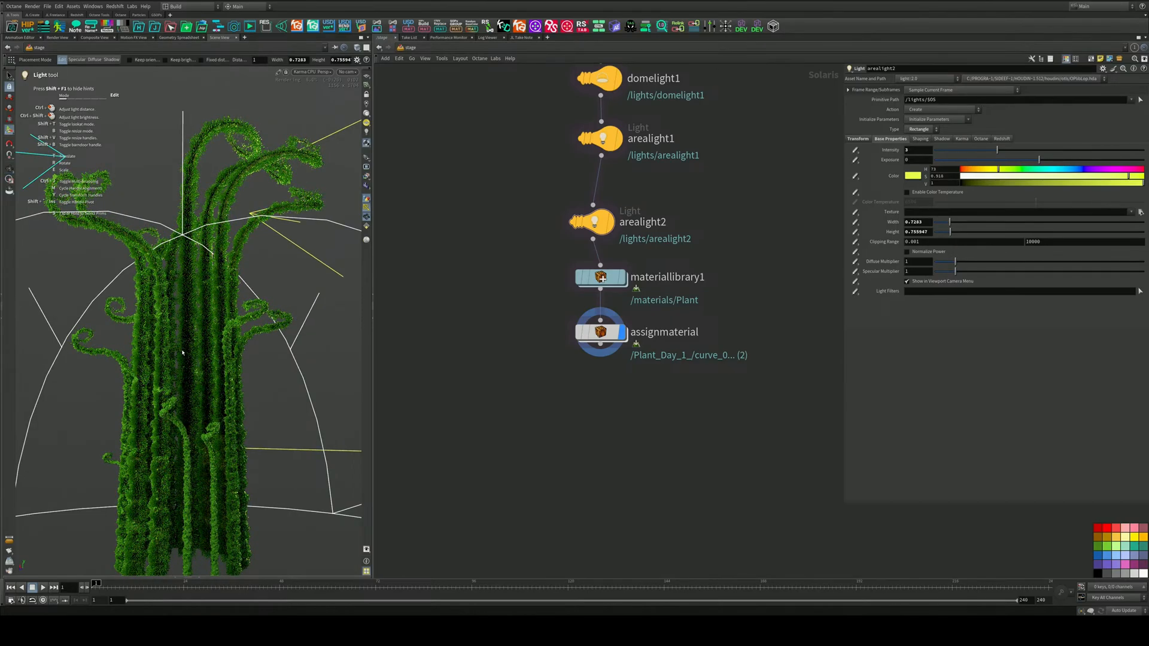
alt+right_drag(183, 353, 195, 371)
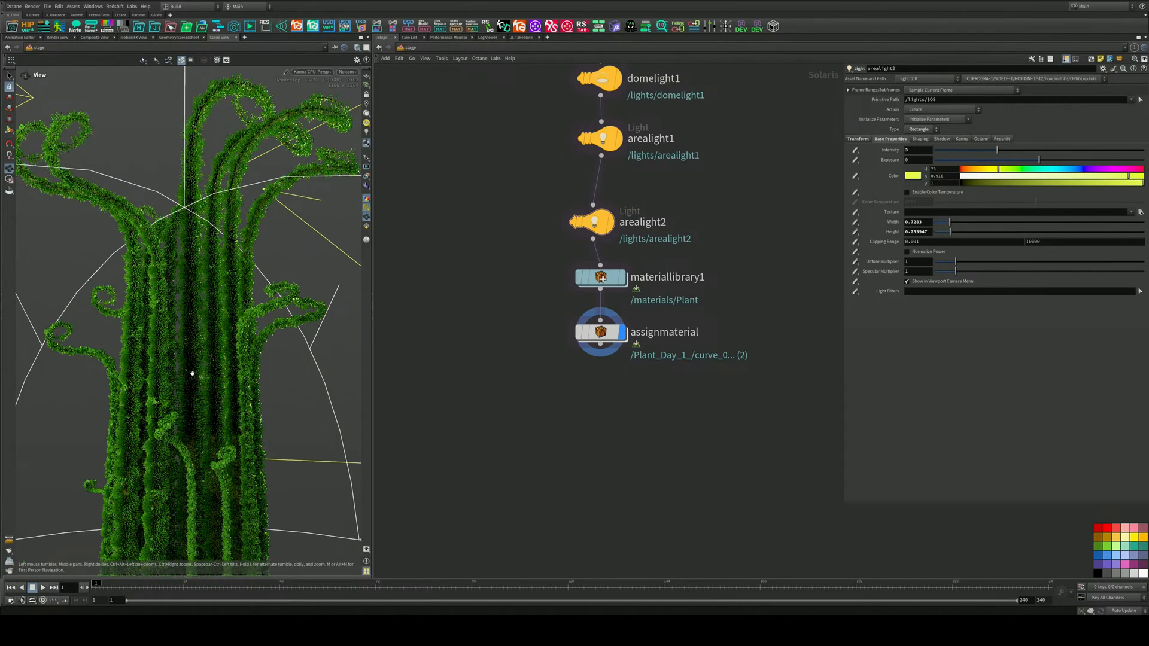
alt+drag(189, 357, 230, 144)
alt+right_drag(232, 225, 128, 280)
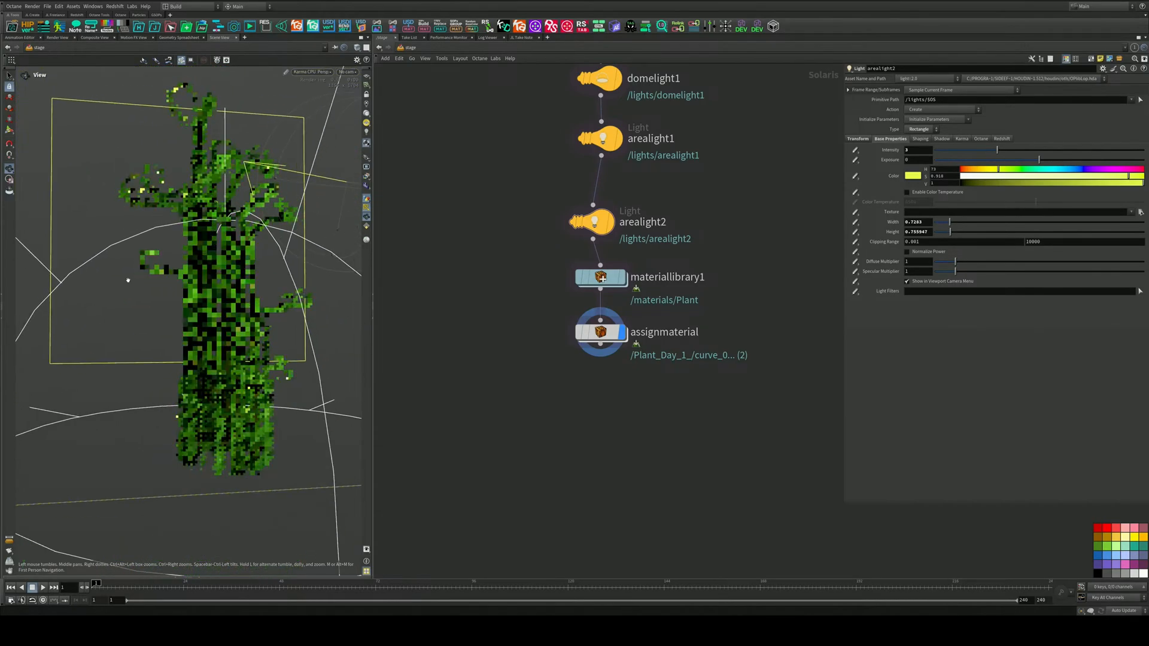
alt+drag(217, 275, 191, 283)
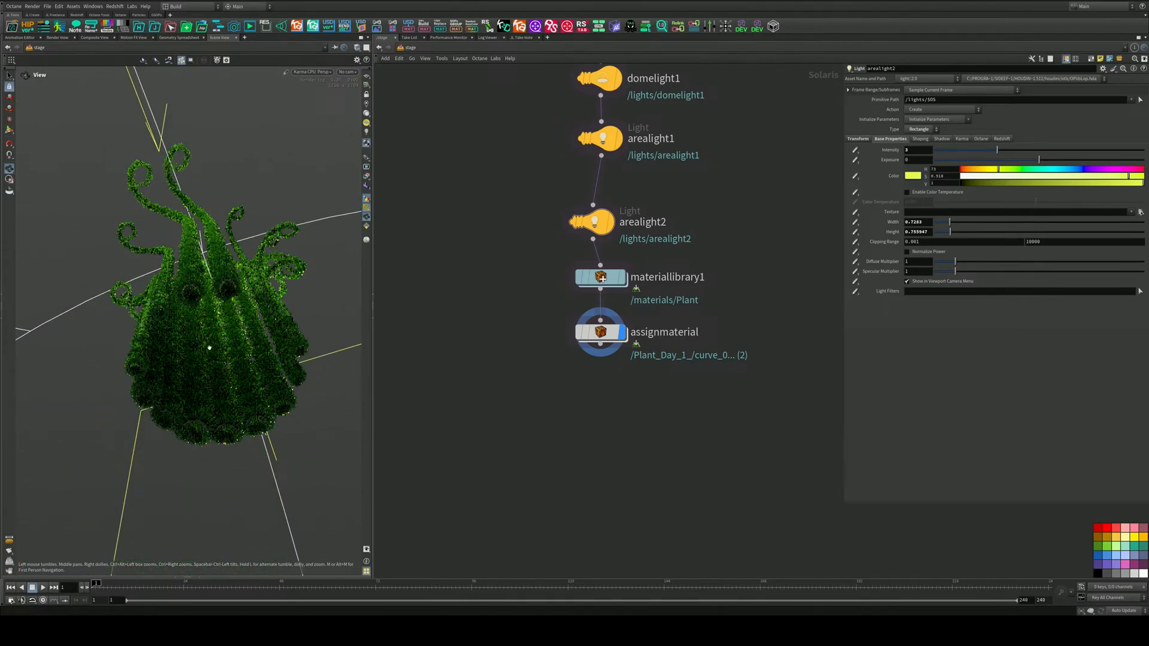
Frame the plant's hair close up from above and widen the viewport pane
drag(209, 348, 217, 413)
right_drag(222, 359, 370, 260)
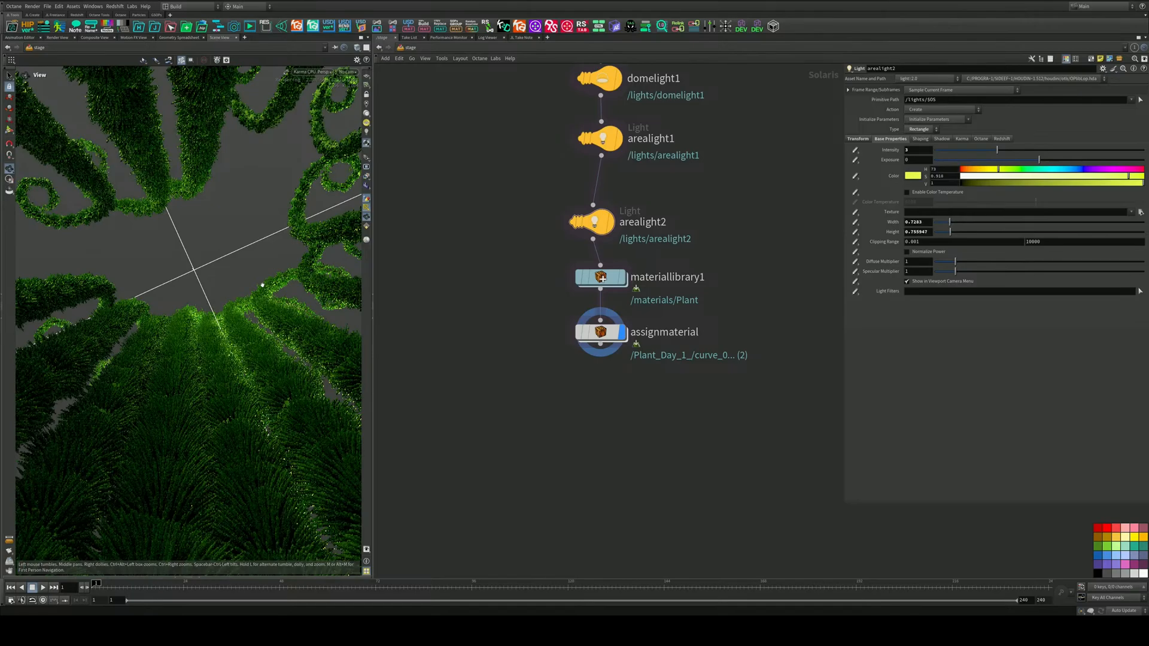
key(Return)
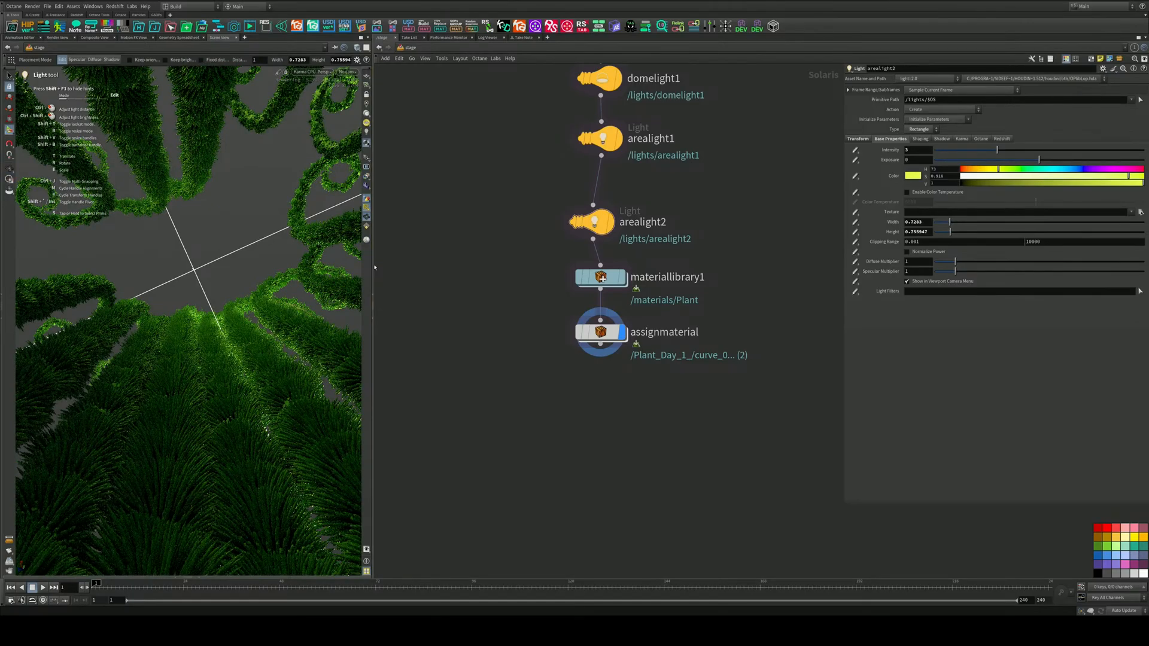
drag(371, 265, 469, 273)
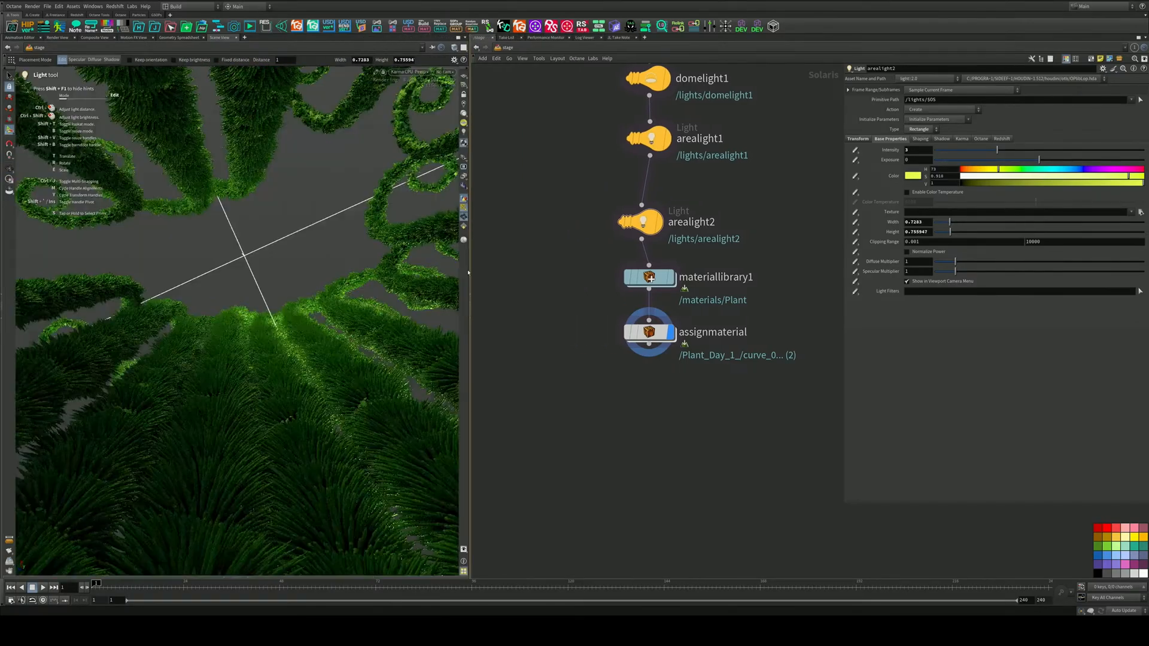
Hide the light guides in the viewport and frame the plant from the side
mouse_move(282, 349)
alt+mouse_down()
mouse_move(288, 381)
mouse_move(309, 352)
mouse_move(285, 365)
mouse_move(301, 359)
mouse_move(290, 353)
alt+mouse_up()
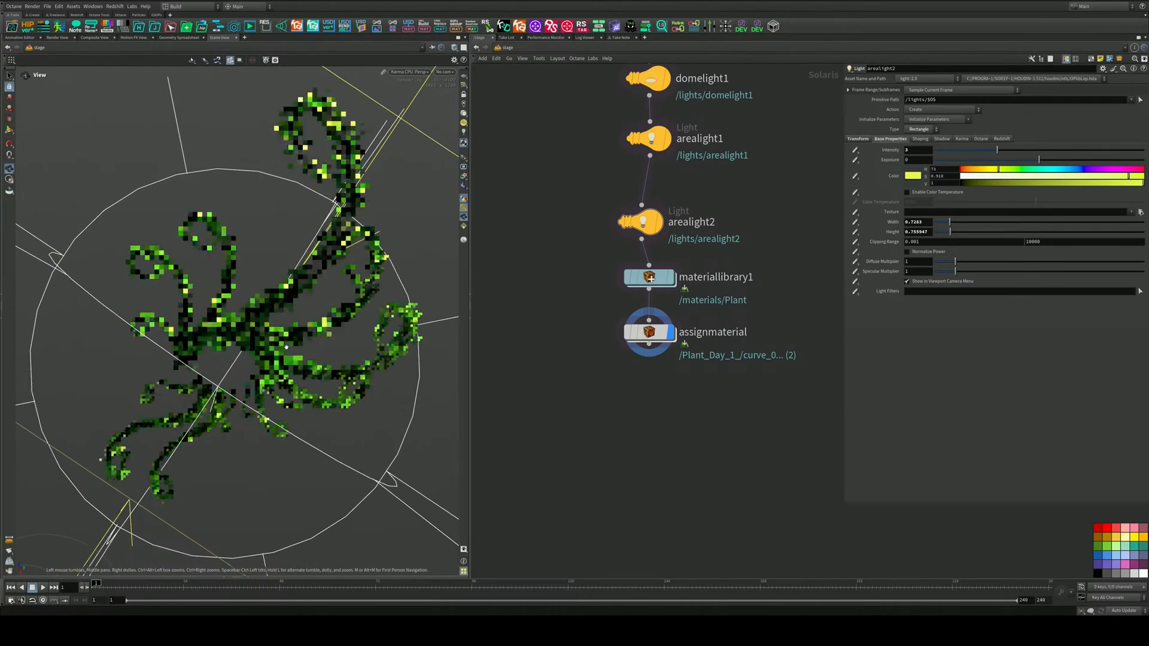
key(Return)
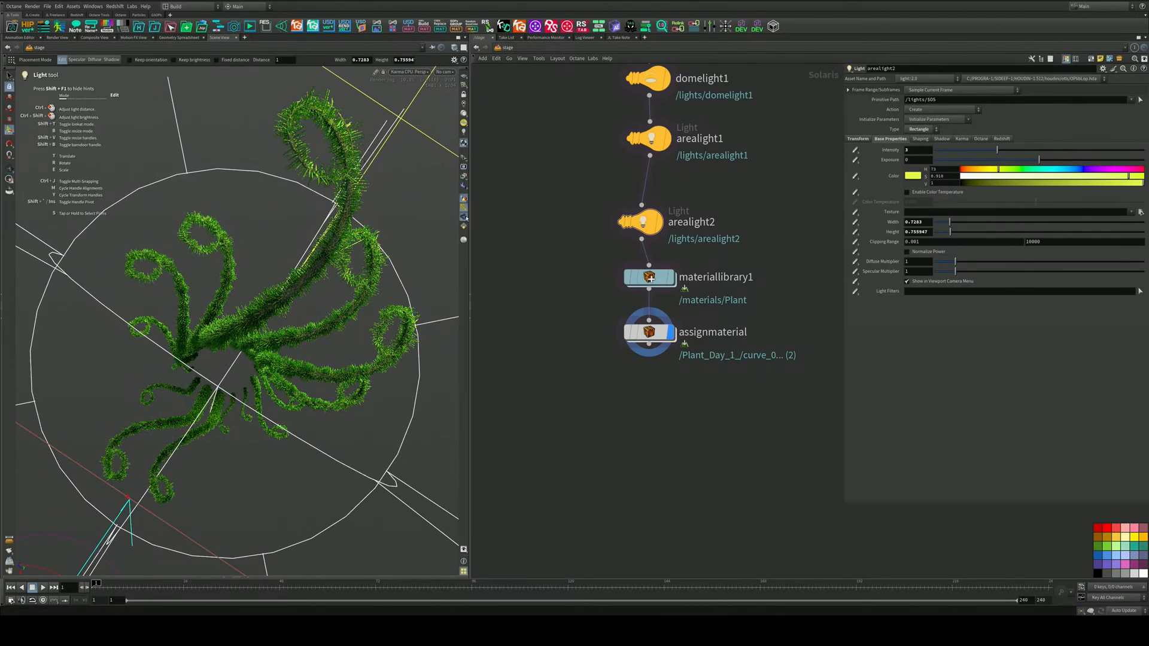
click(465, 206)
key(Escape)
drag(313, 305, 216, 341)
Add a camera node below assignmaterial, wire it to assignmaterial's output, and set its display flag
middle_drag(682, 420, 674, 394)
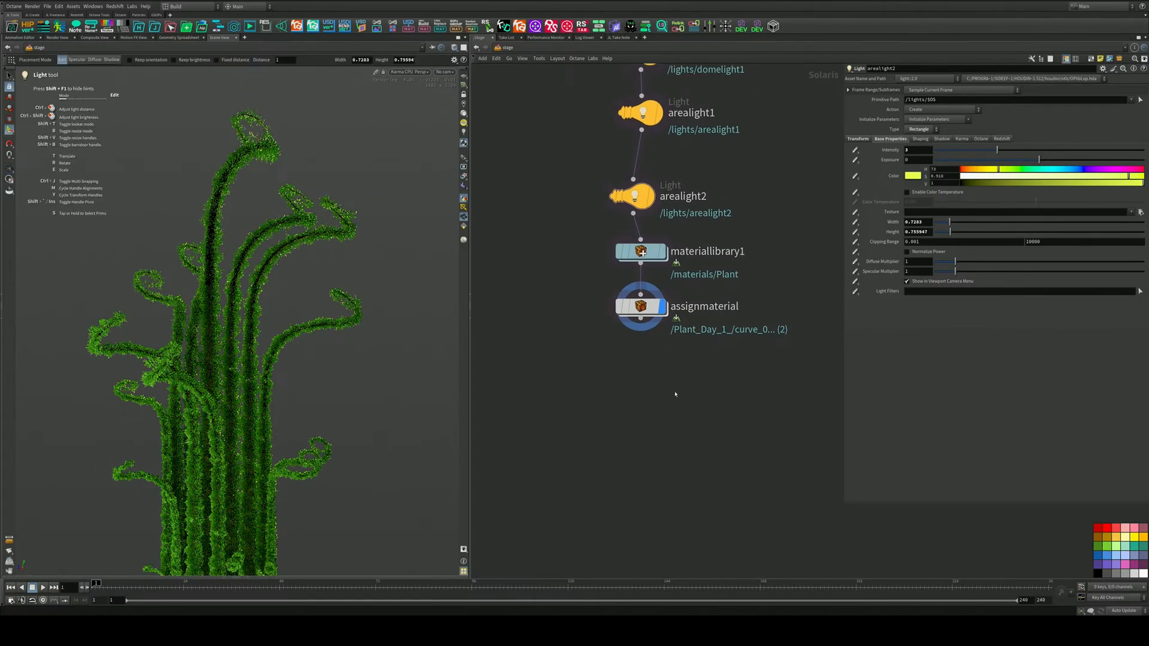
key(Tab)
text(cam)
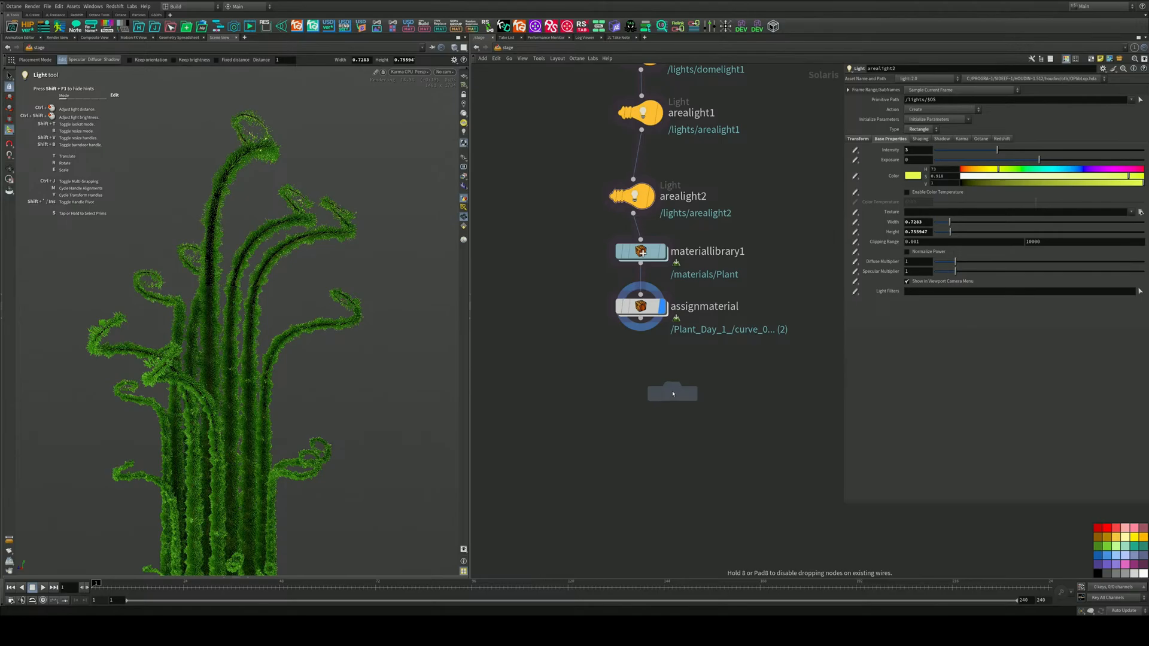
click(654, 402)
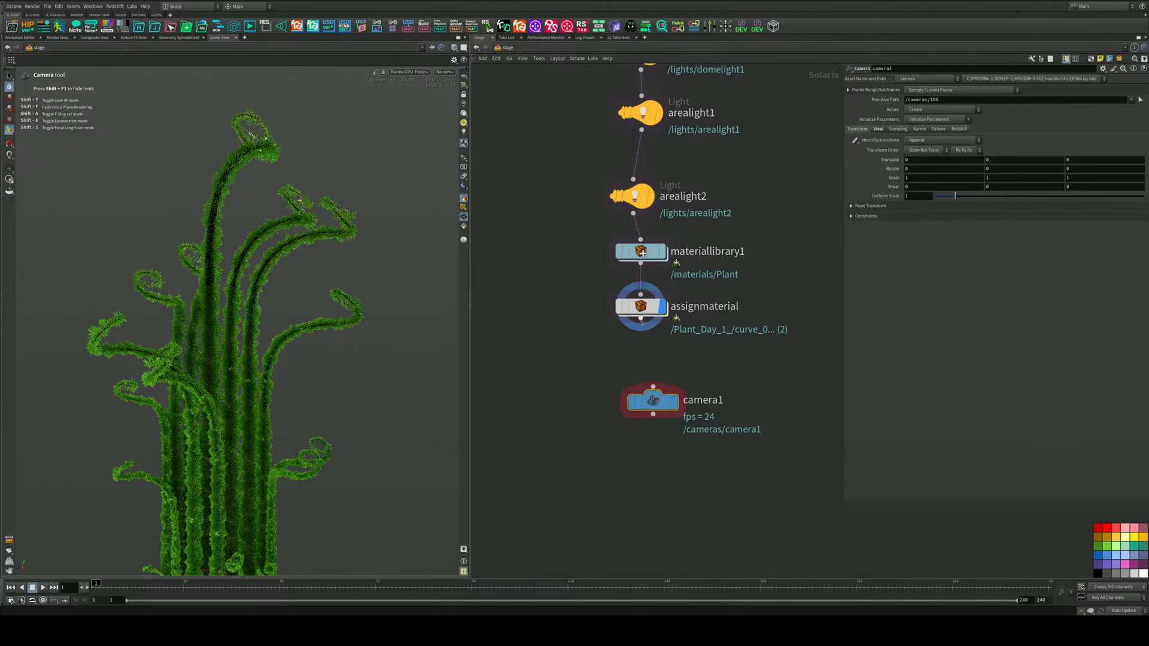
drag(641, 321, 653, 388)
drag(653, 402, 641, 407)
click(662, 408)
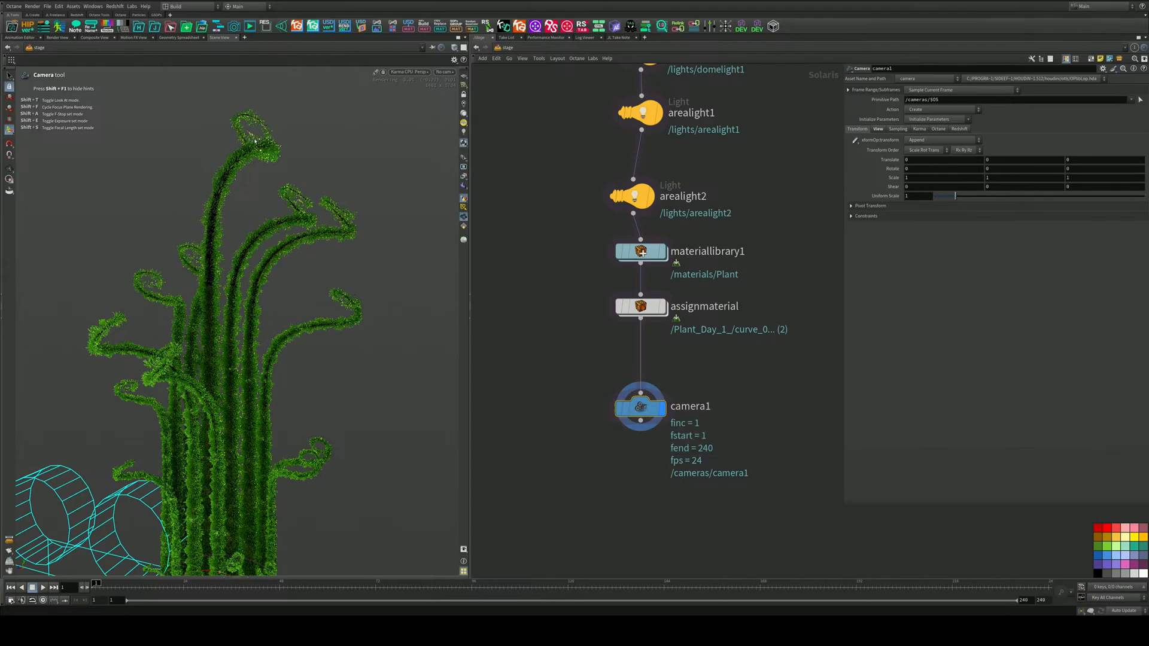
Switch the viewport to Houdini GL and match camera1's transform to the current view
click(411, 72)
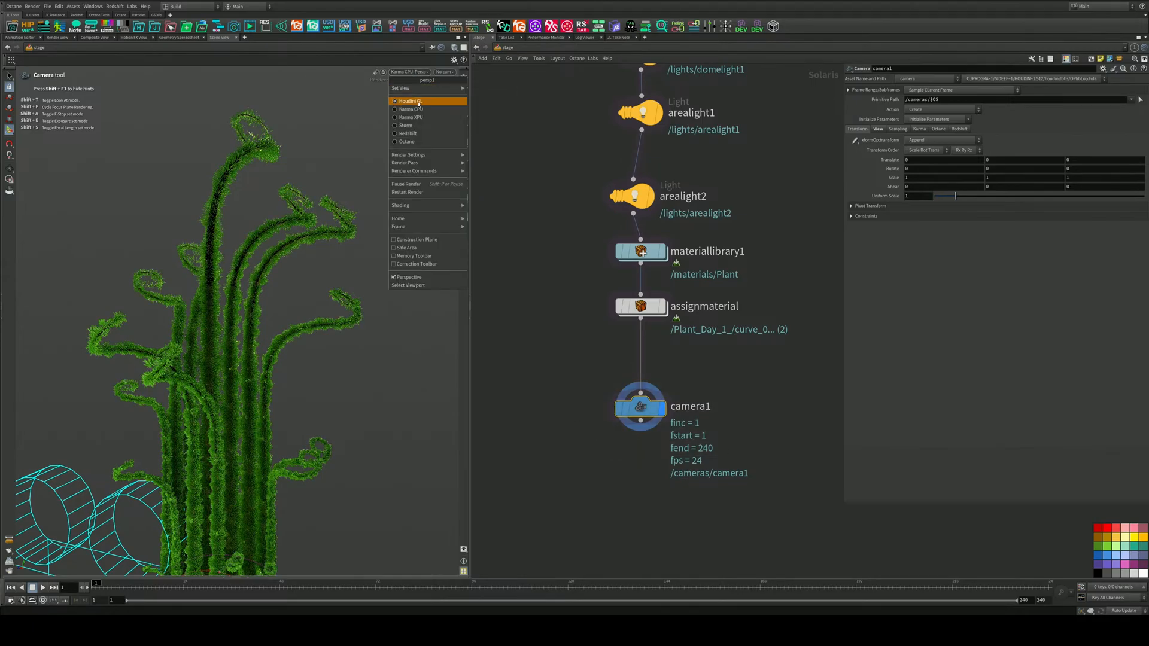
click(419, 102)
click(35, 15)
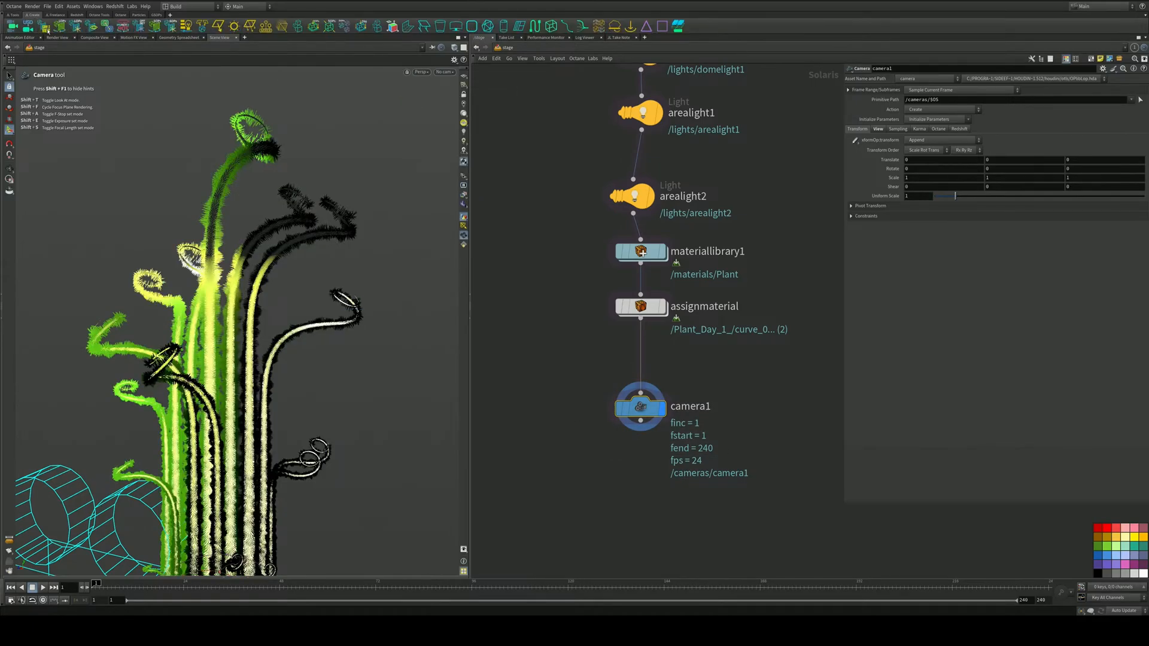
click(45, 28)
click(103, 46)
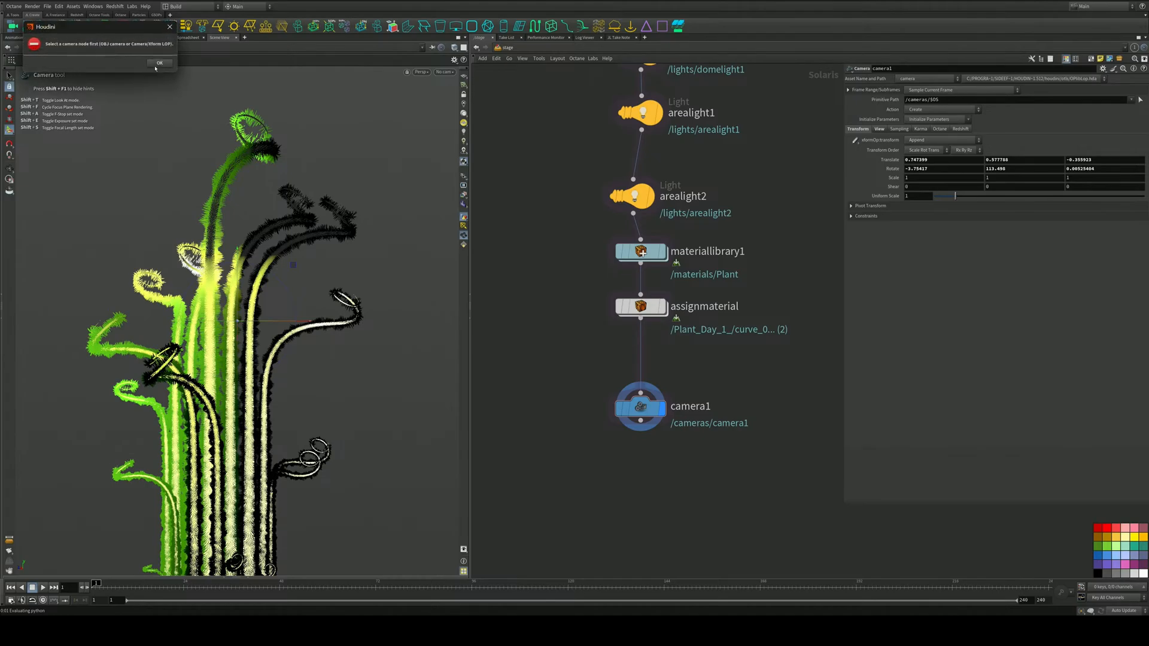
click(373, 96)
Look through camera1 and set its near clipping range to 0.001
click(445, 72)
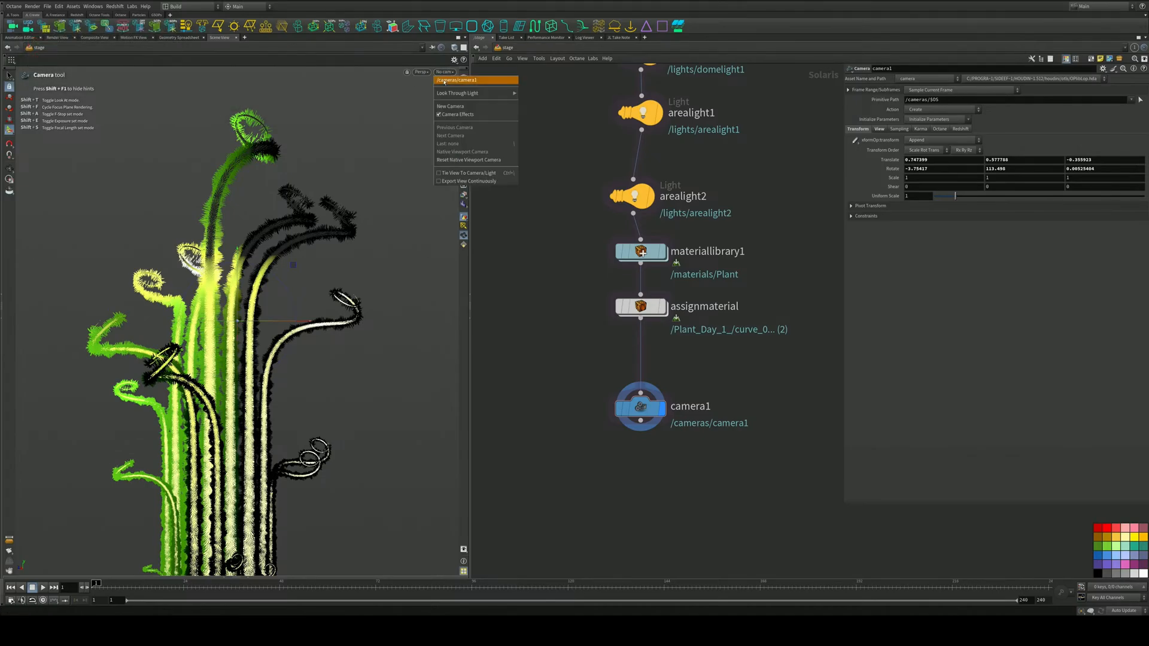
click(472, 81)
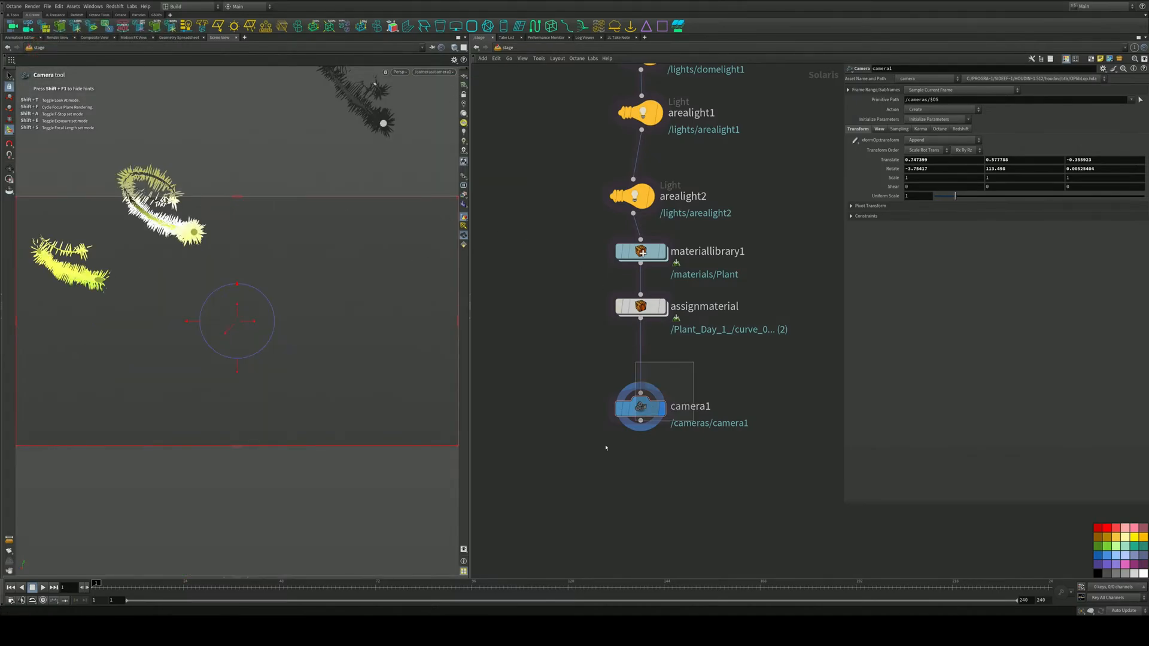
click(879, 129)
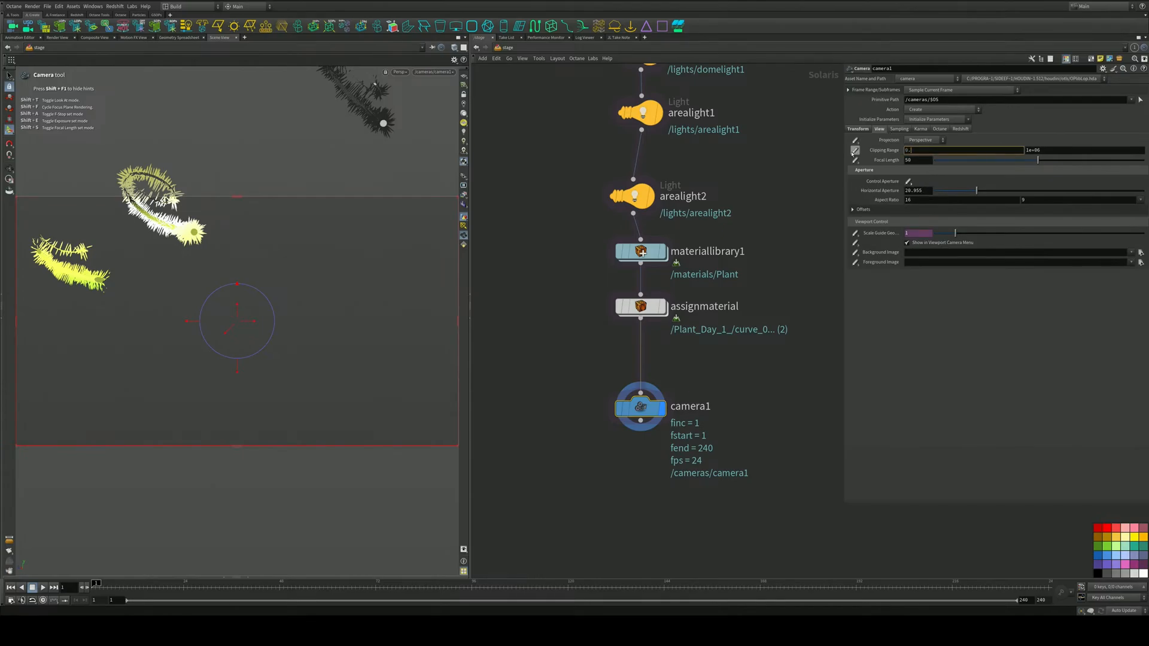
text(1)
key(Return)
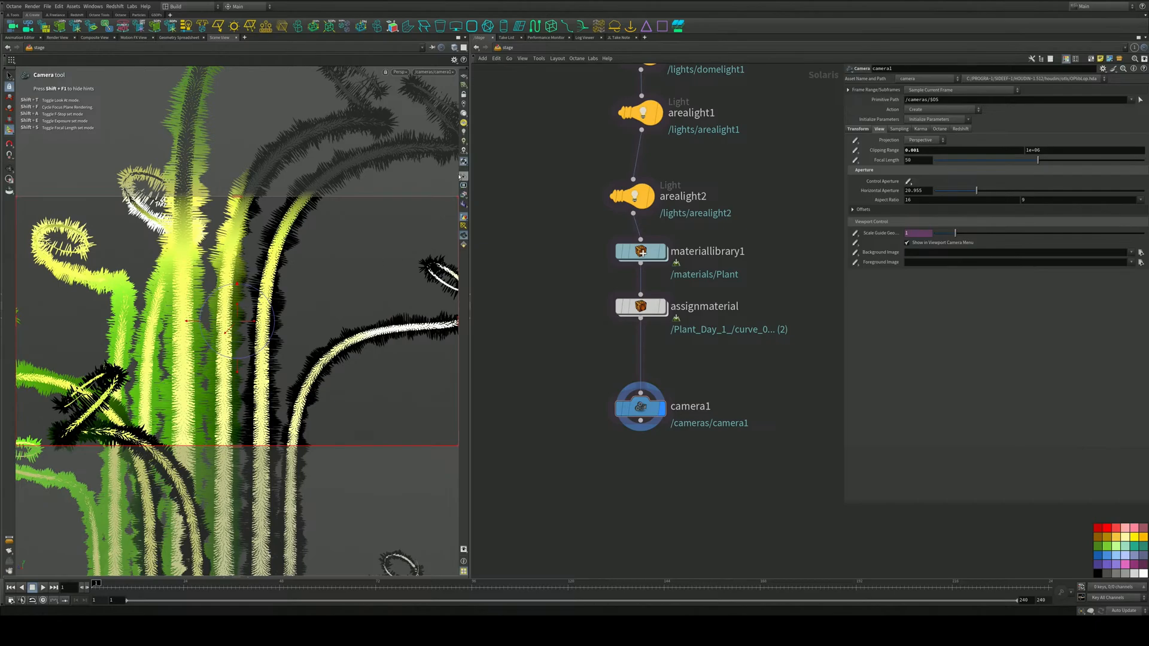
Lock camera1 to the view and reframe it farther back so the curled plant tops fill the camera frame
click(464, 95)
scroll(281, 287, down, 5)
alt+drag(239, 299, 274, 276)
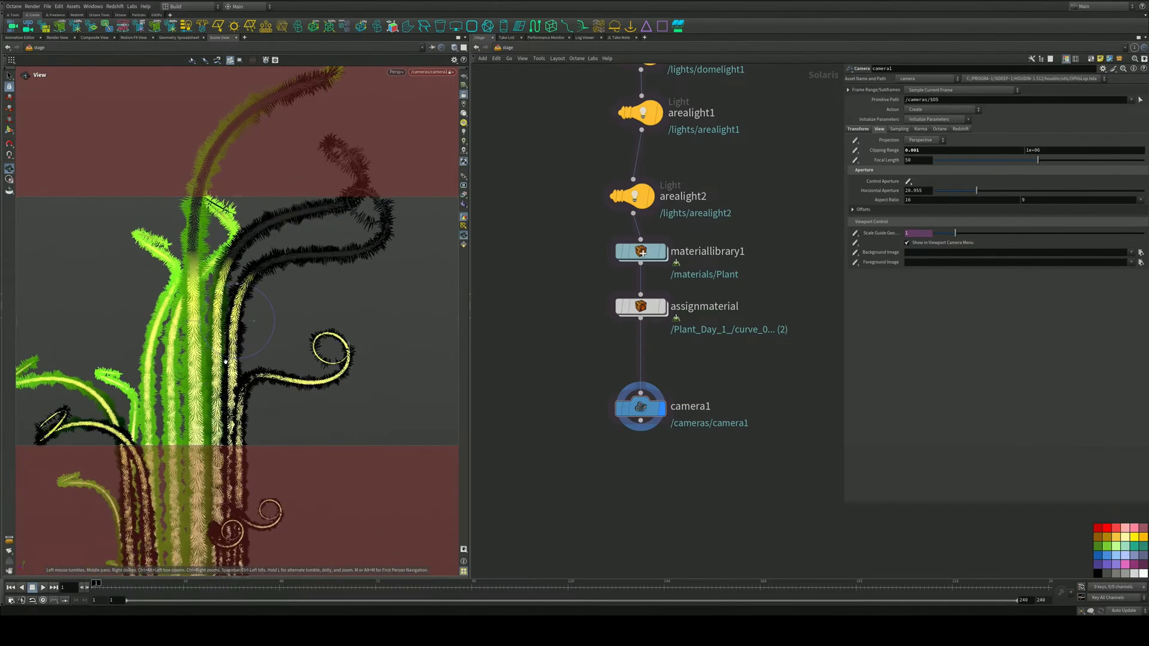
scroll(275, 276, down, 5)
middle_drag(275, 276, 273, 341)
drag(273, 341, 249, 354)
scroll(252, 357, up, 3)
middle_drag(250, 353, 276, 395)
scroll(263, 389, up, 3)
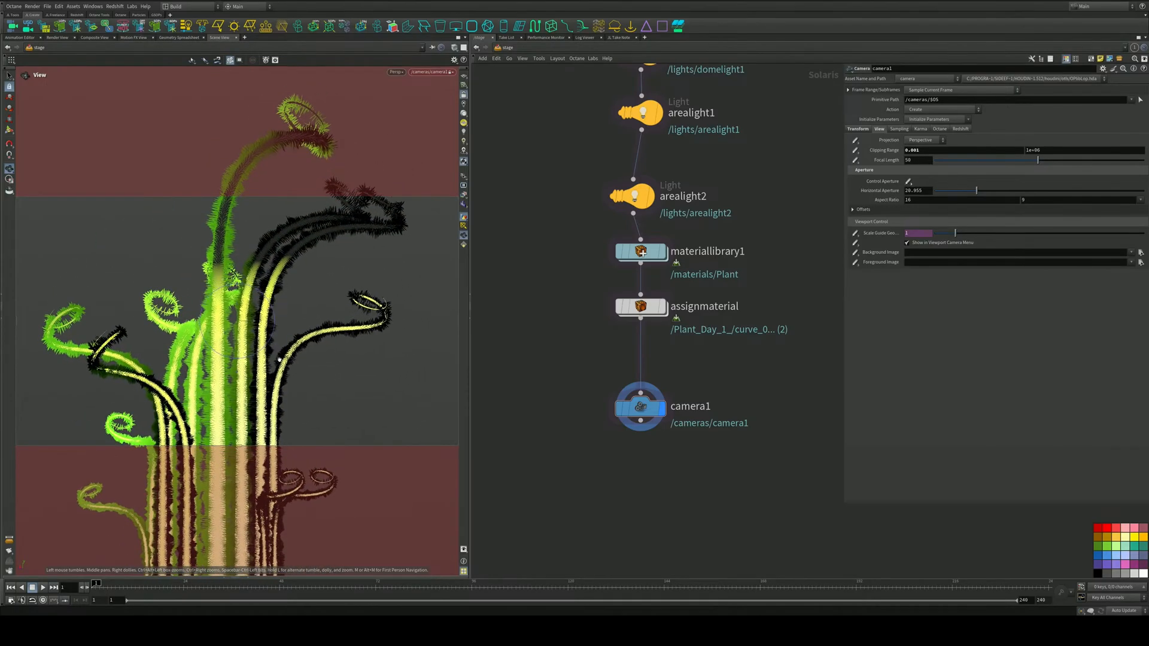
drag(255, 383, 252, 351)
middle_drag(252, 350, 249, 364)
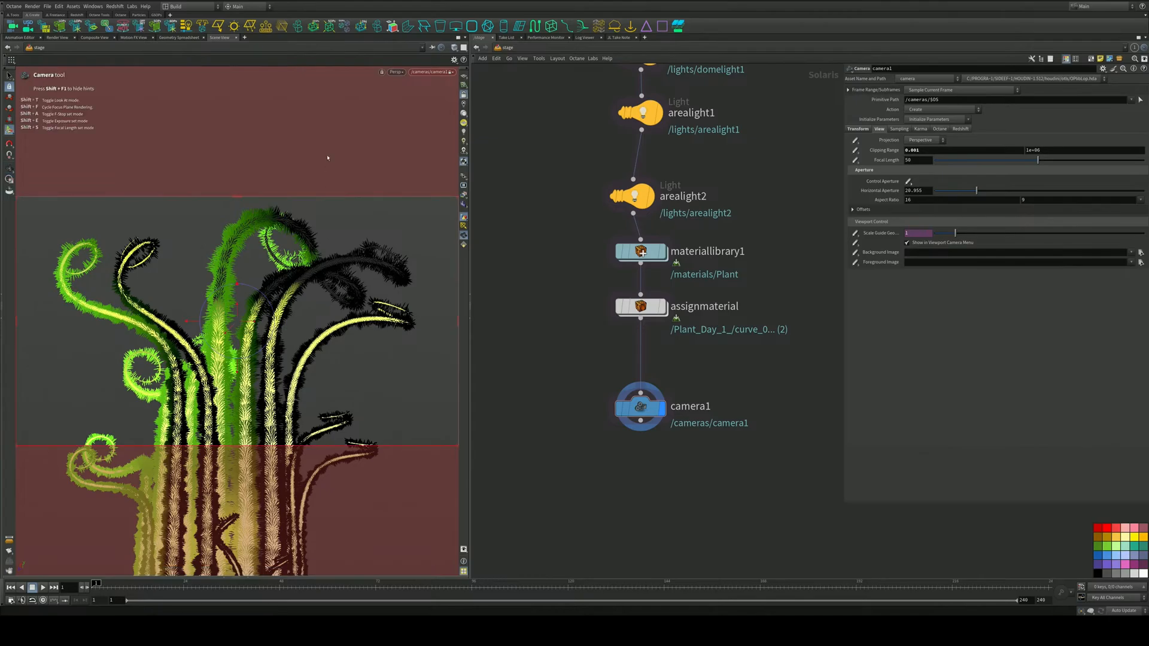
Render the camera view with Karma CPU and make the viewport background black
click(396, 72)
click(407, 110)
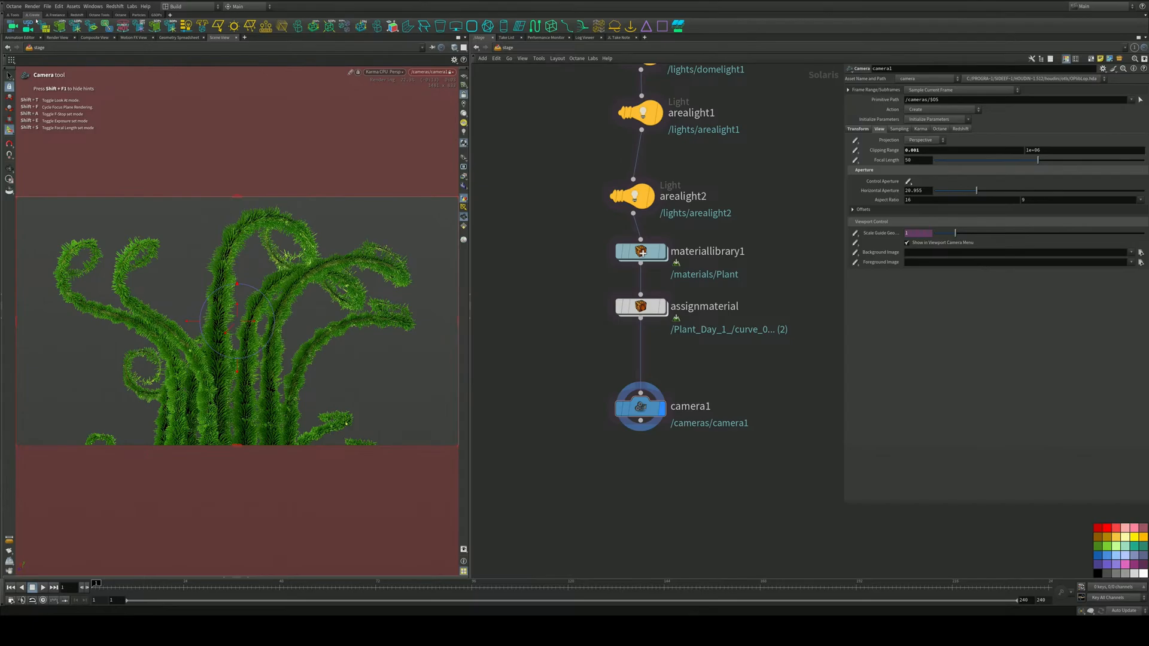
click(12, 15)
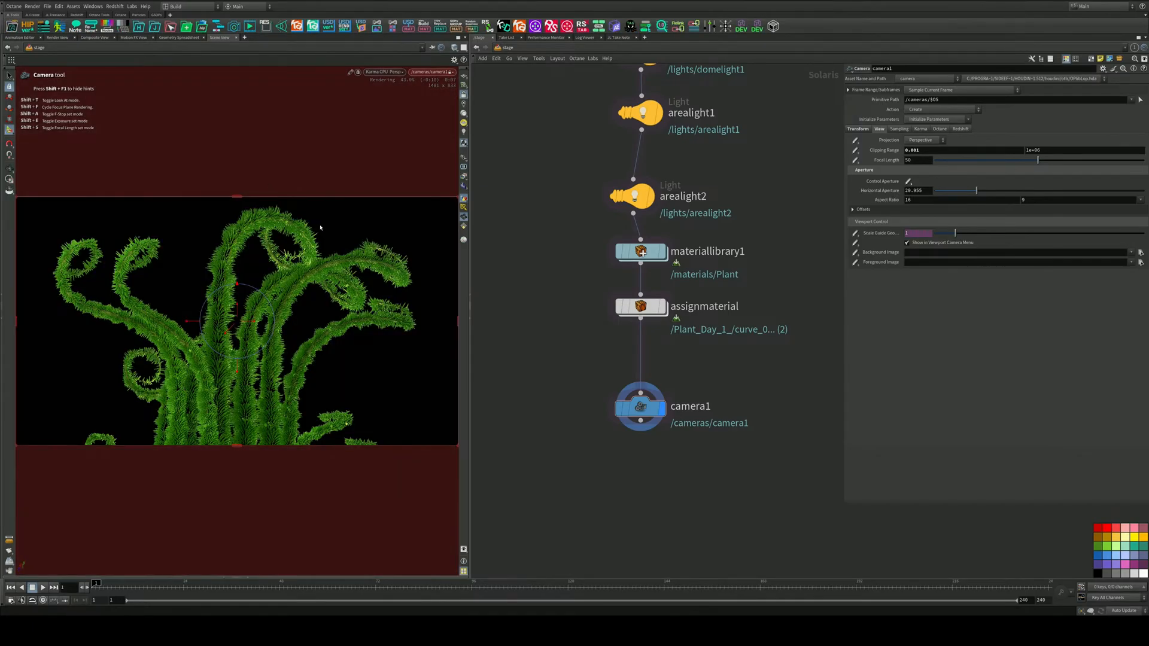
Set camera1's F-Stop to 0.79 in its sampling settings
click(899, 129)
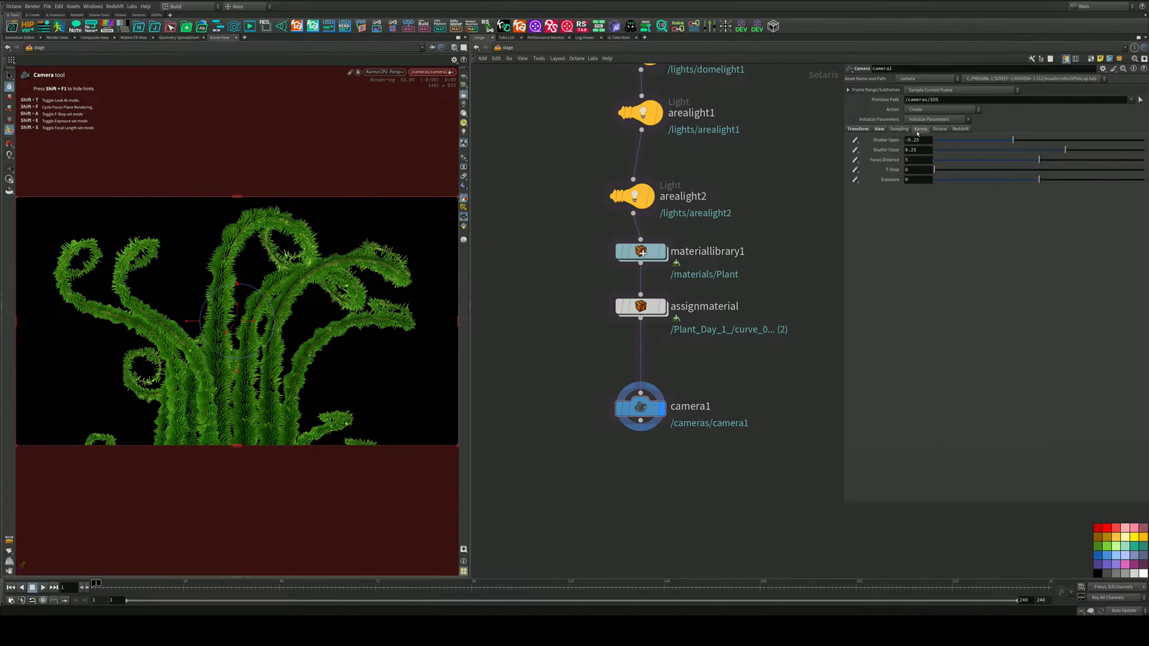
click(921, 129)
click(900, 129)
drag(934, 169, 951, 171)
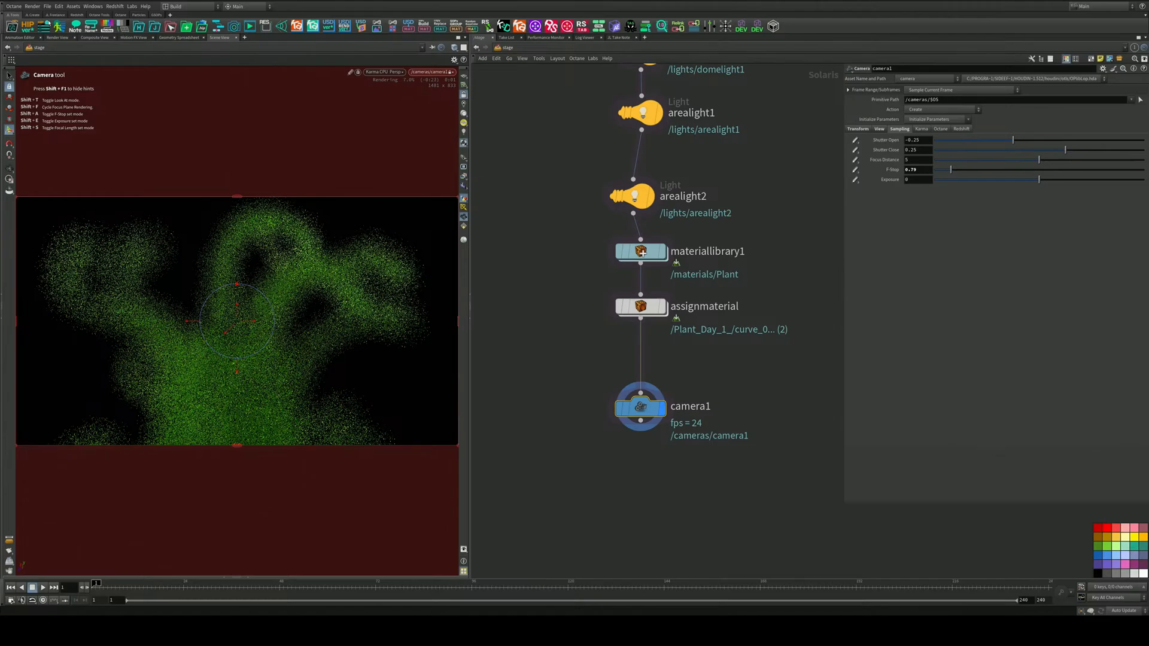
Create a USD Focus Target for camera1 and select the new target node
click(43, 15)
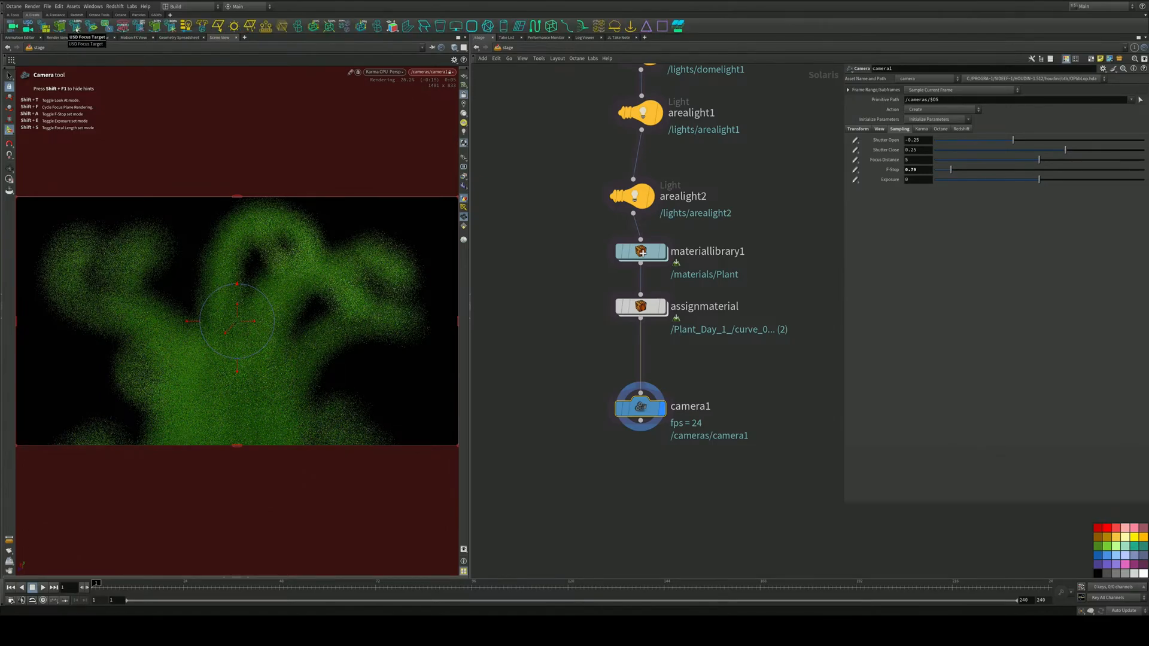
click(77, 29)
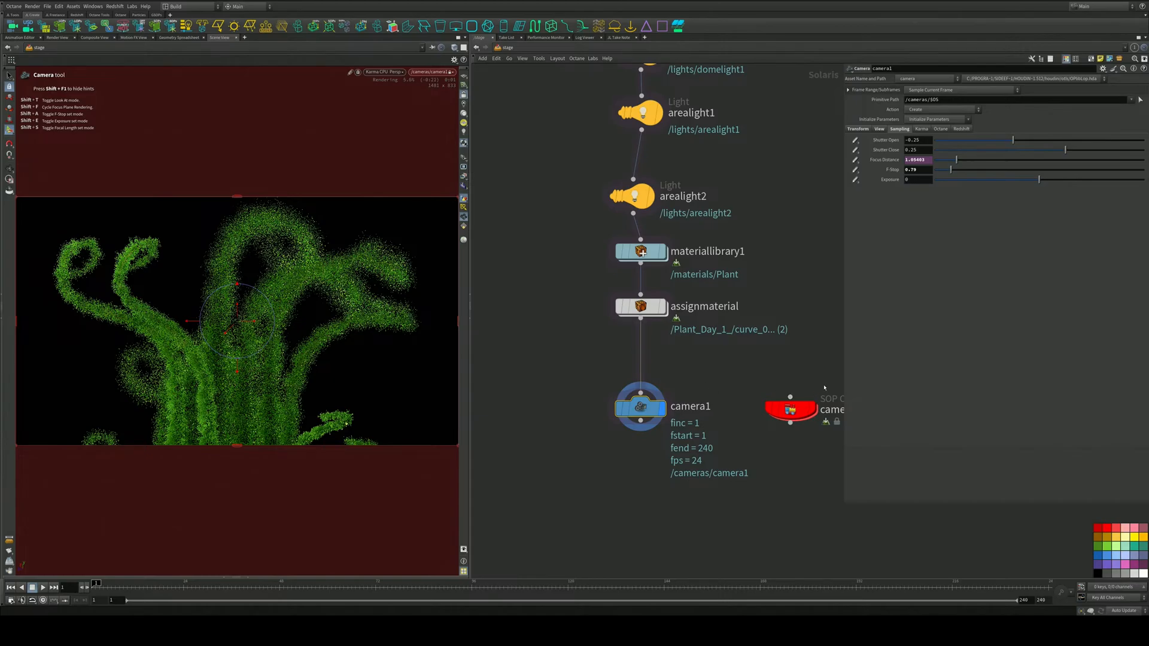
click(791, 409)
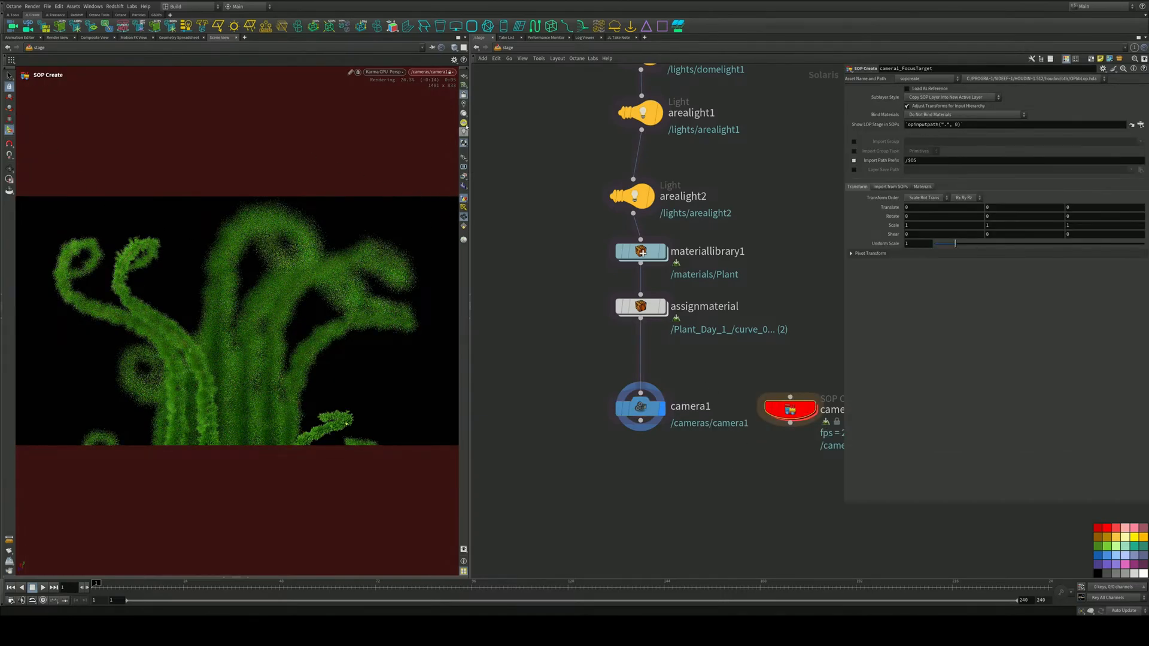
Leave the camera view, switch to Houdini GL, and raise the focus target to about 0.48 in Y
key(Escape)
scroll(275, 347, down, 8)
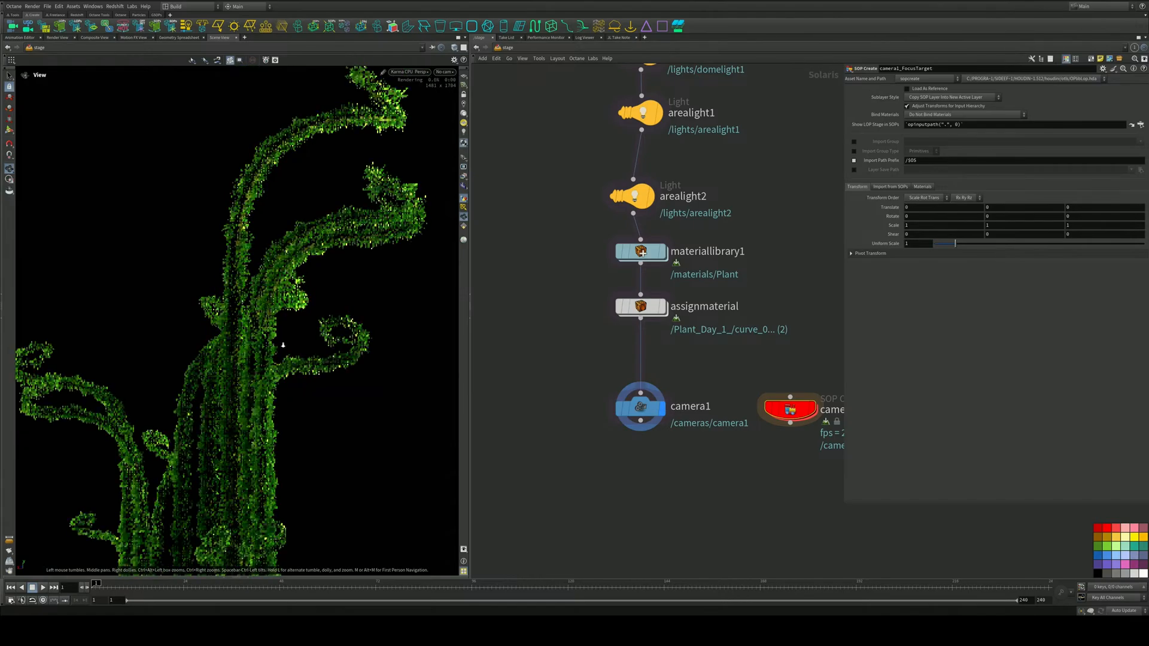
alt+drag(278, 361, 317, 383)
click(417, 73)
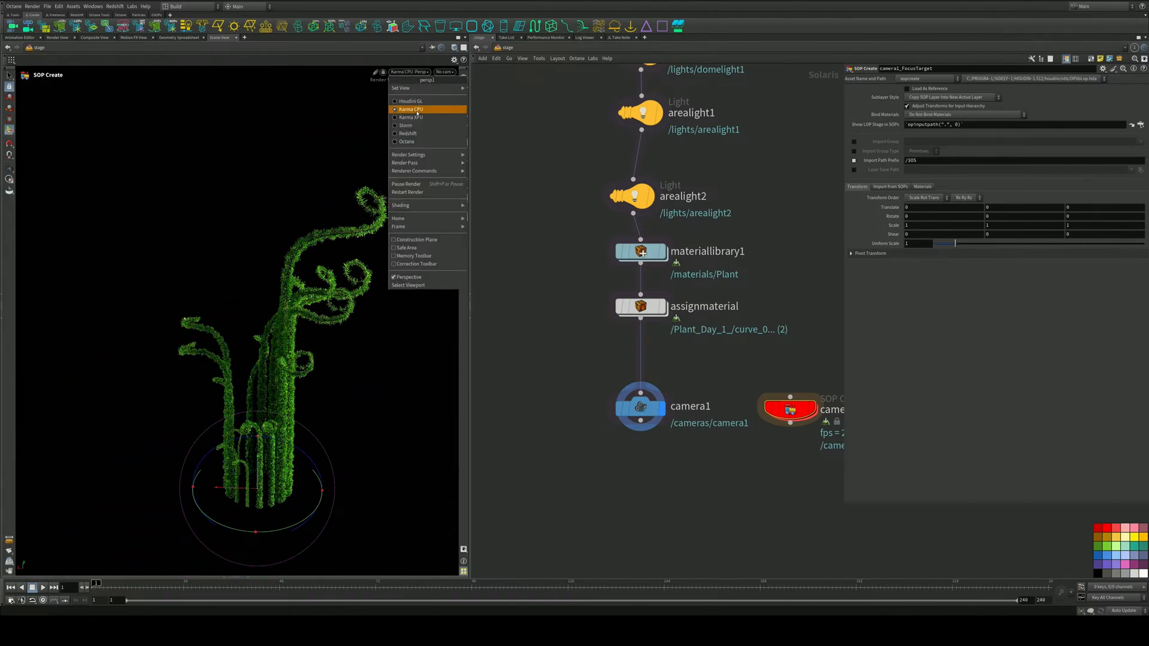
click(419, 109)
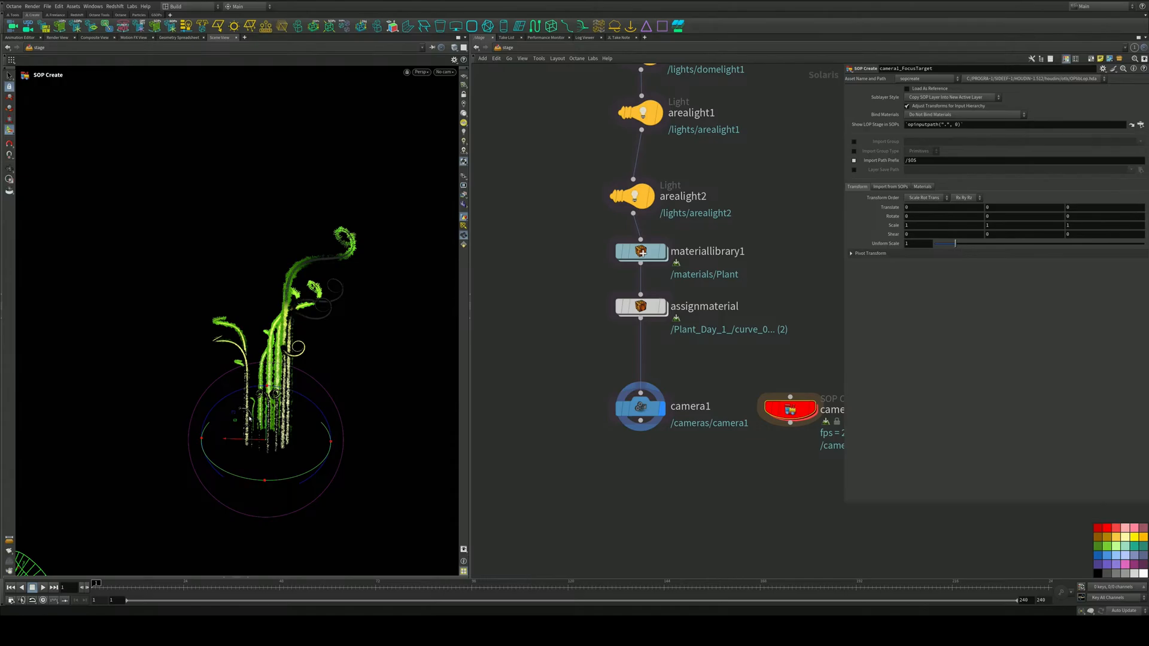
alt+drag(250, 419, 258, 272)
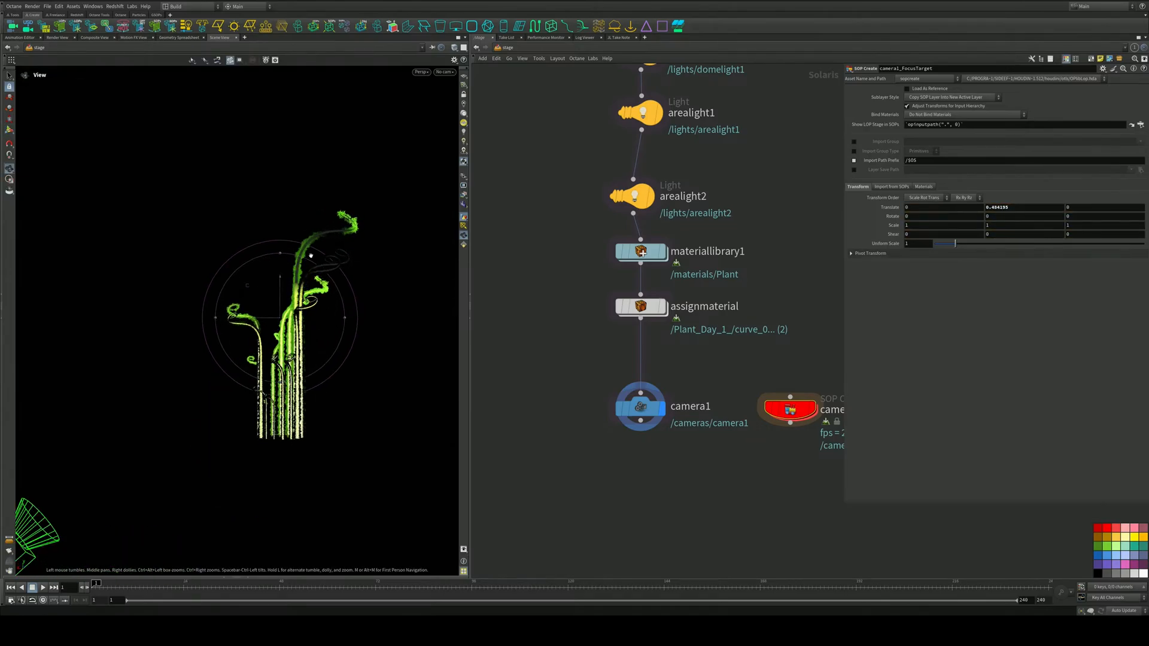
Look through camera1 with Karma CPU and shift the focus target to about 0.059 in X and -0.069 in Z
click(422, 73)
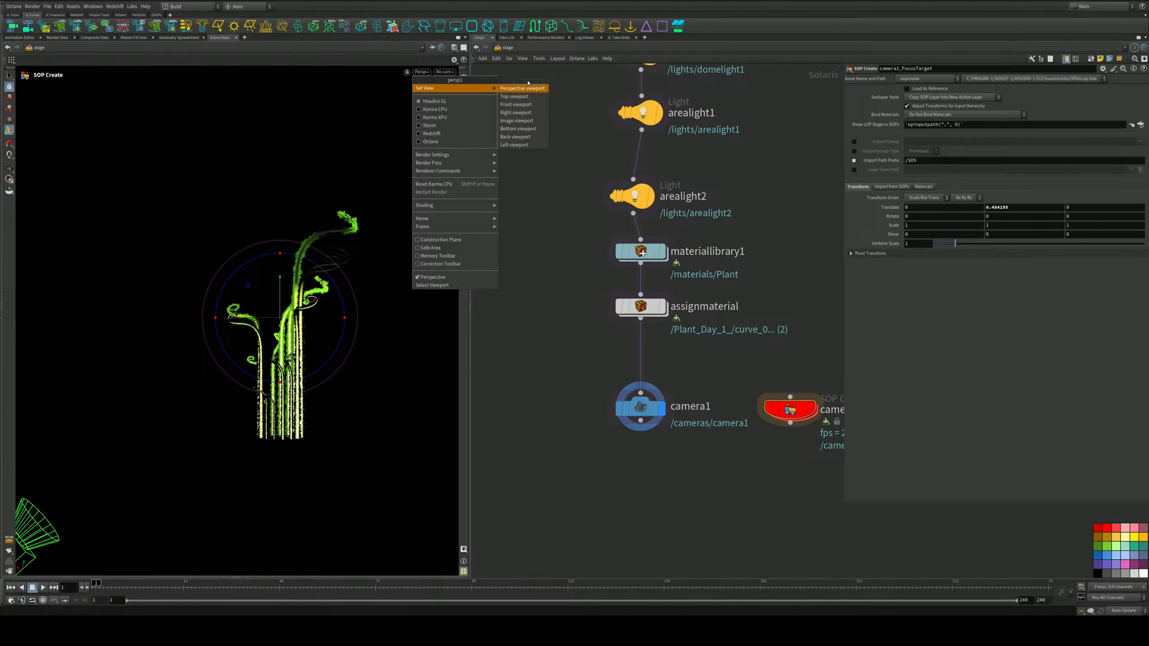
click(446, 72)
click(452, 73)
click(456, 79)
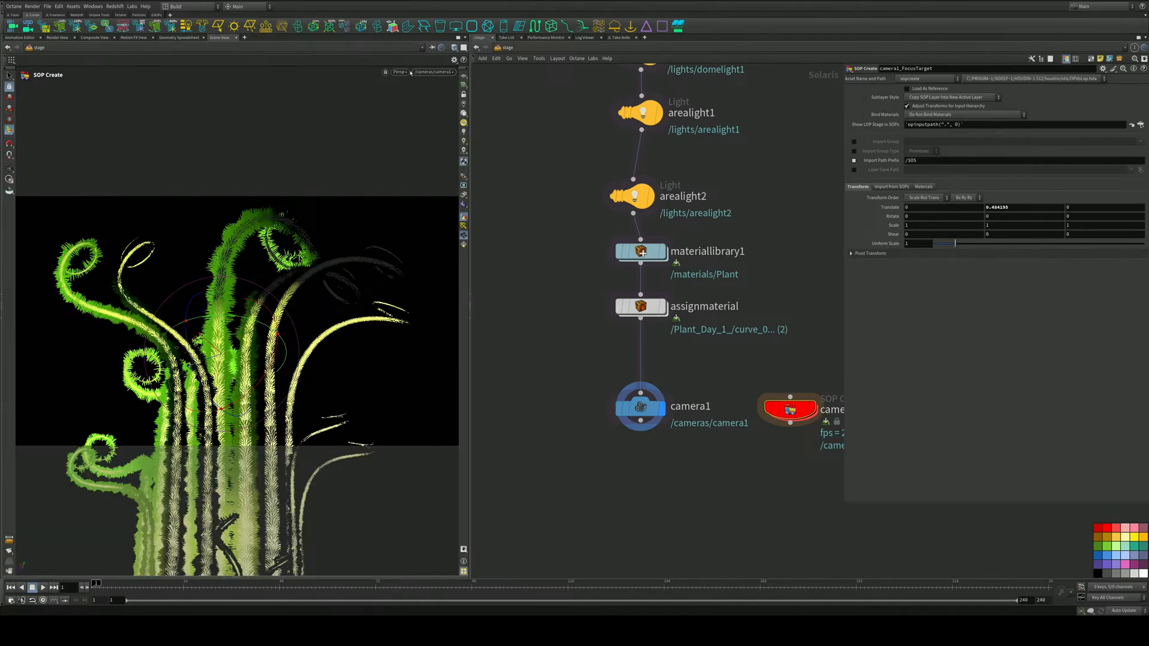
click(400, 72)
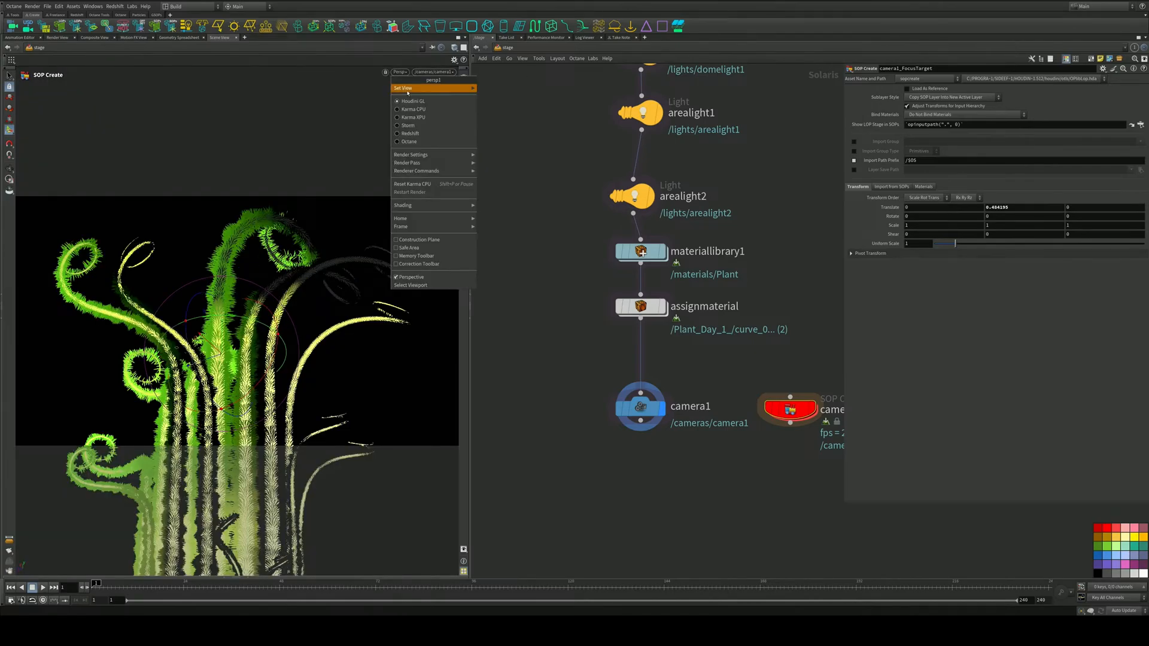
click(413, 109)
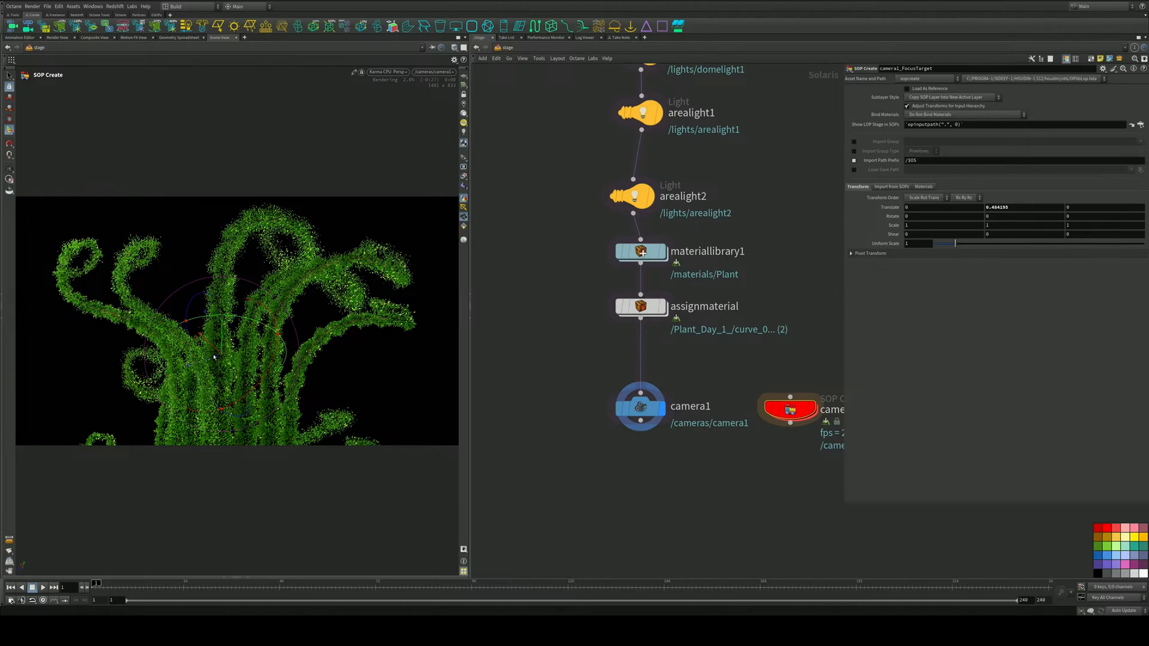
drag(212, 349, 230, 291)
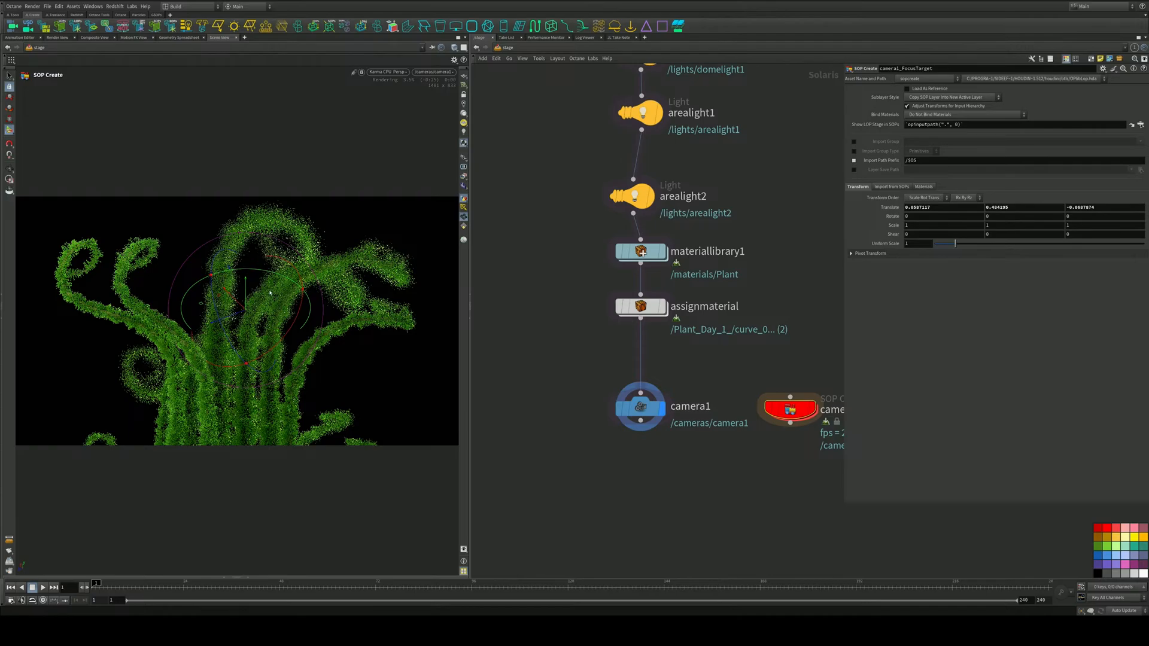
Bypass the arealight2 node and reselect camera1 to show its sampling settings
drag(699, 175, 562, 219)
middle_drag(586, 285, 585, 334)
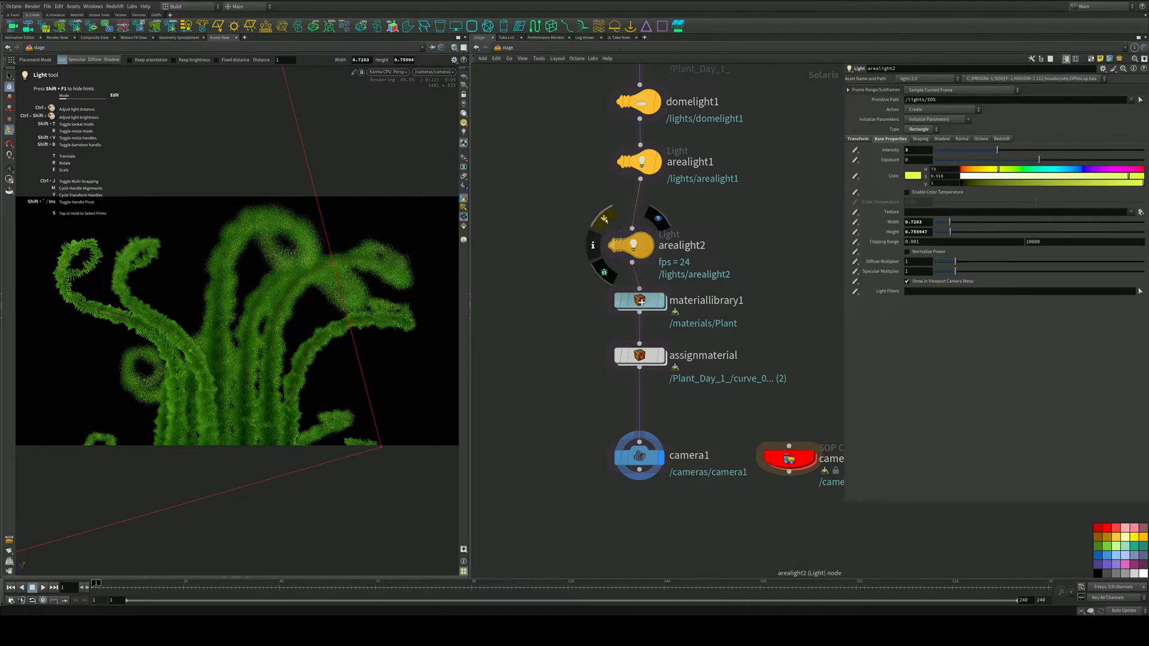
click(605, 219)
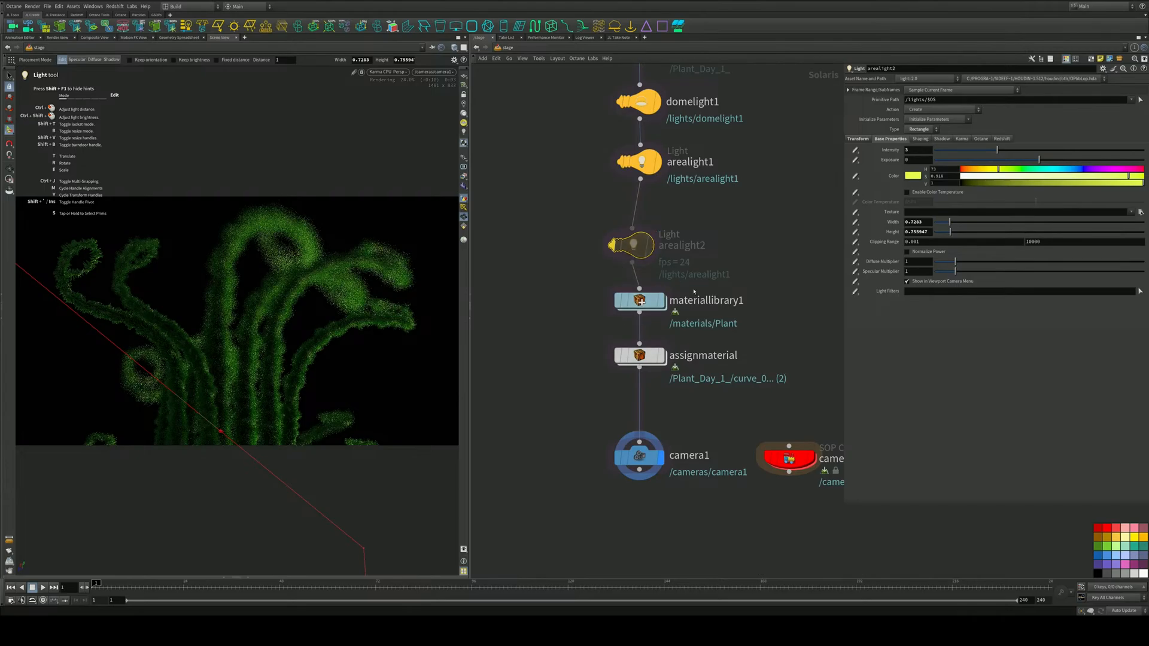
drag(694, 383, 559, 508)
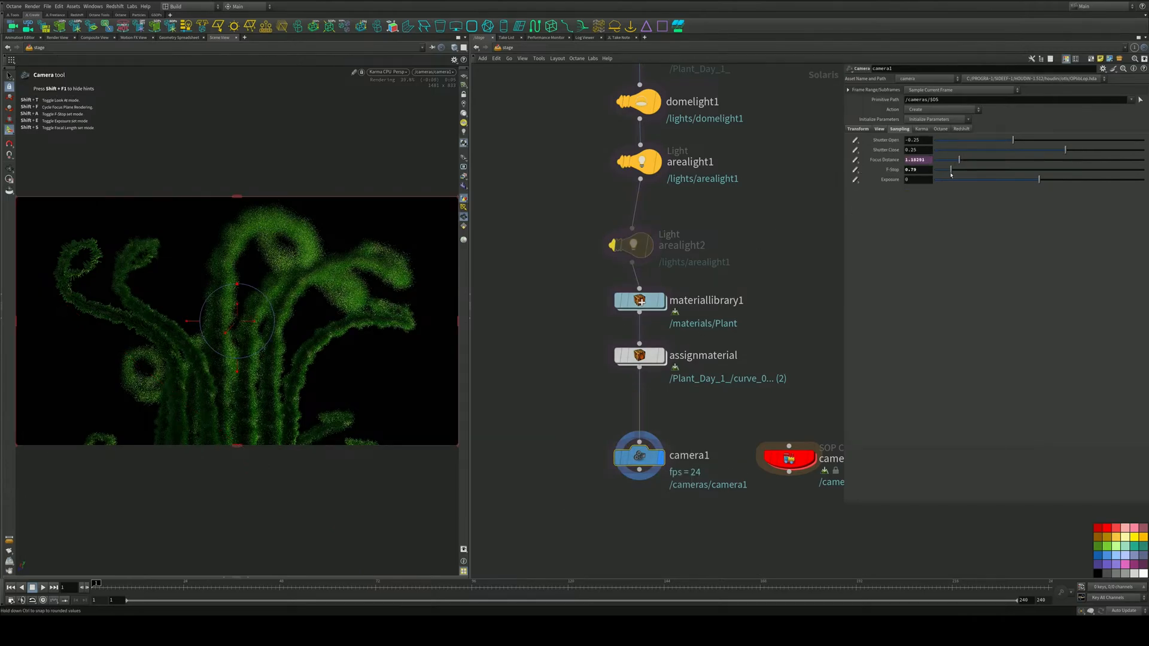
Raise camera1's F-Stop to 3
drag(963, 171, 969, 172)
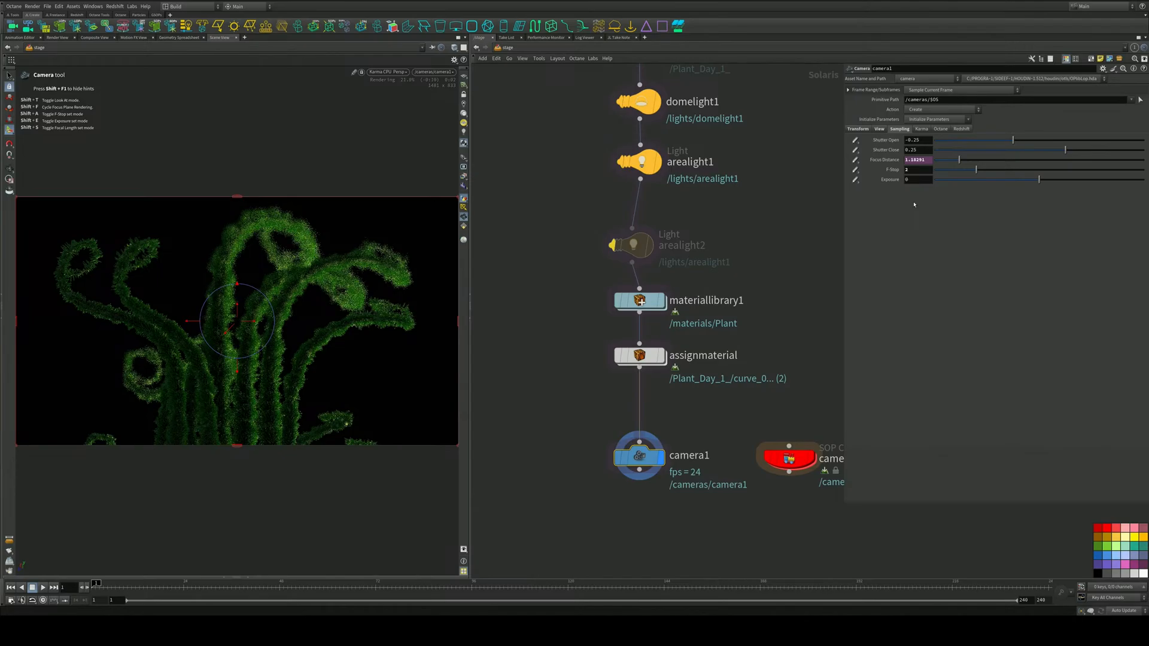
drag(976, 171, 993, 173)
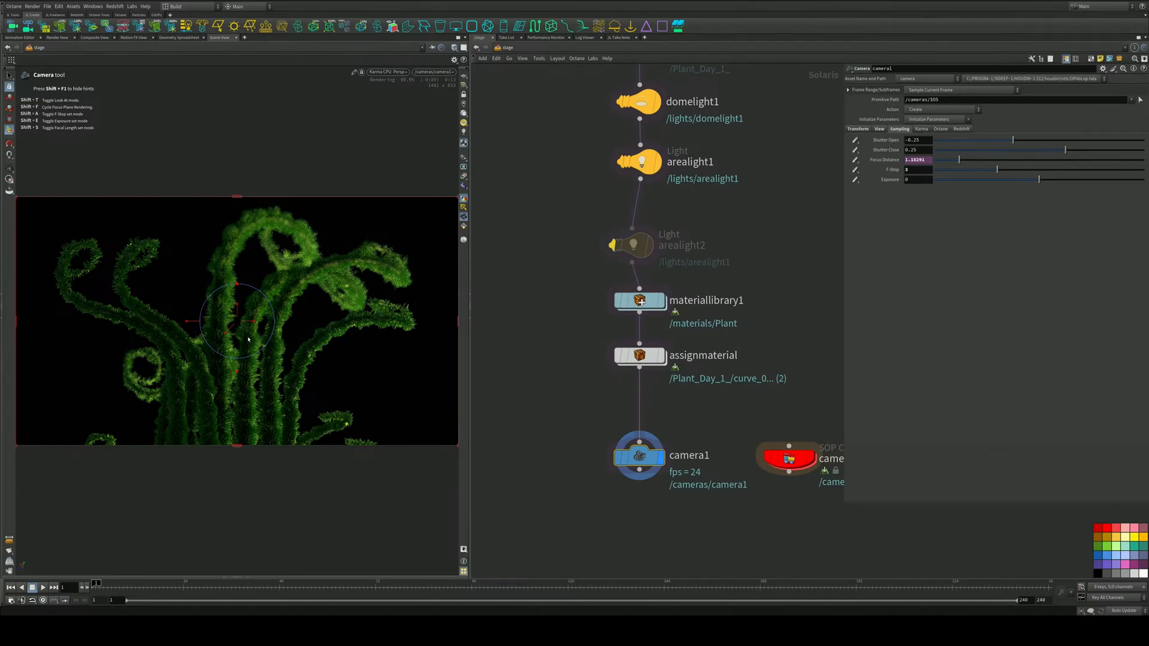
Look through camera1 again, lock the camera to the view, and reframe the plant cluster from a new angle and distance
alt+drag(249, 340, 263, 353)
scroll(263, 353, down, 3)
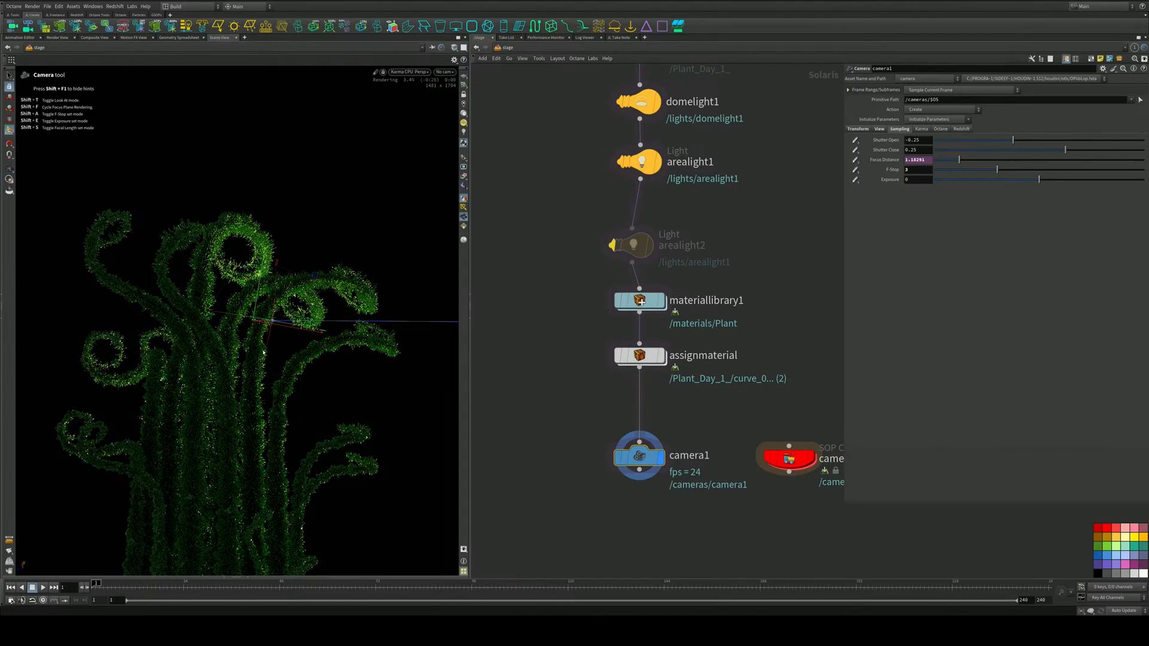
click(444, 72)
click(461, 87)
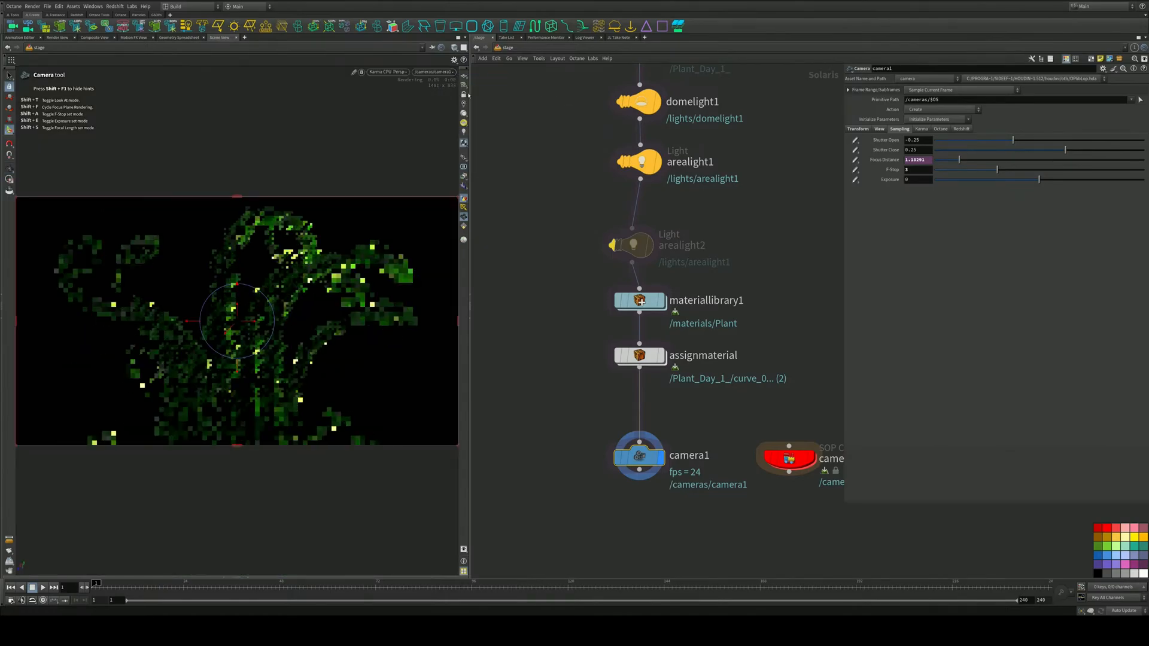
click(464, 95)
alt+drag(226, 303, 250, 347)
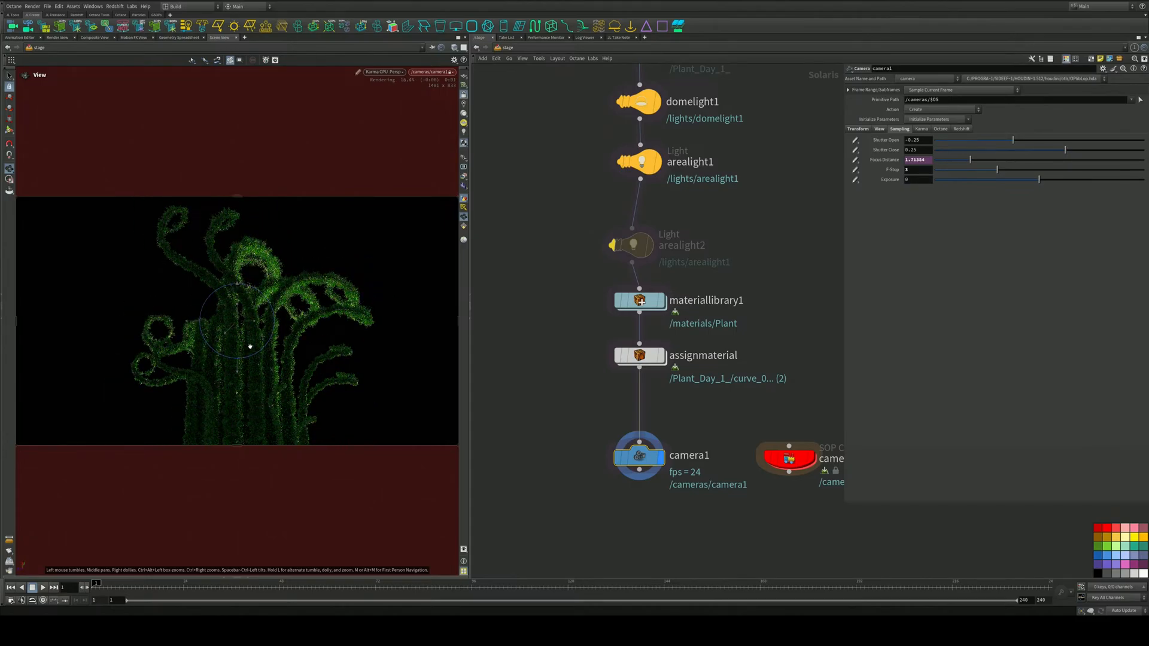
mouse_move(268, 349)
mouse_down()
mouse_move(228, 290)
mouse_move(225, 318)
mouse_move(259, 361)
mouse_up()
alt+middle_drag(361, 217, 346, 219)
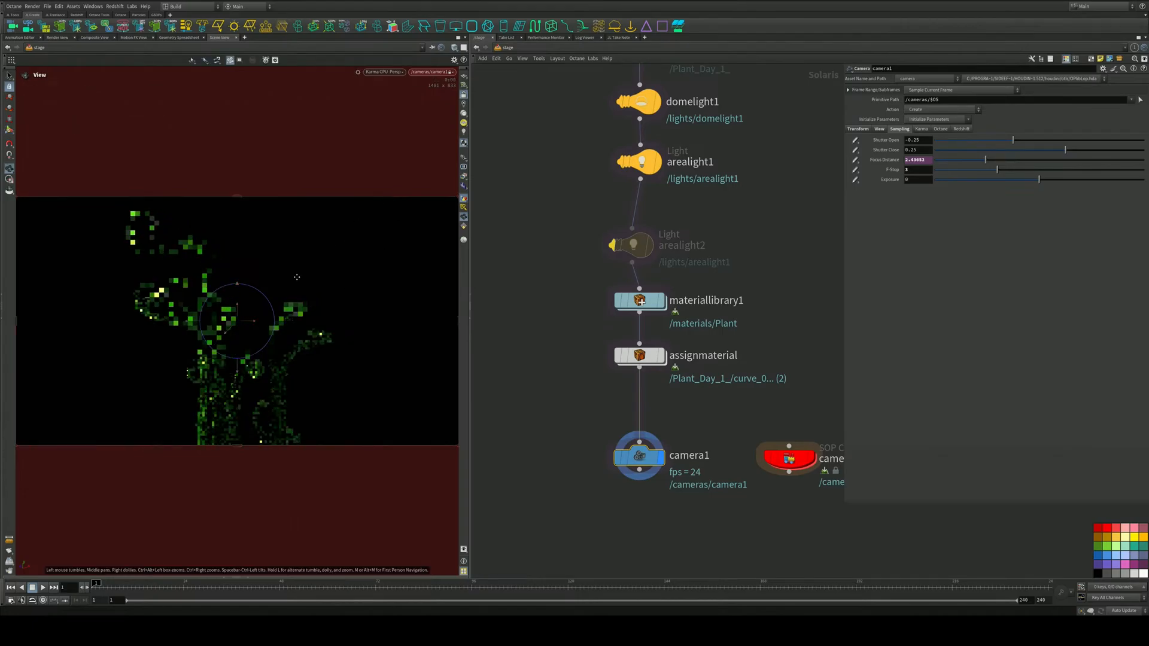
Switch the viewport to Houdini GL and enter the Plant_Day_1_ geometry network
click(394, 72)
click(390, 103)
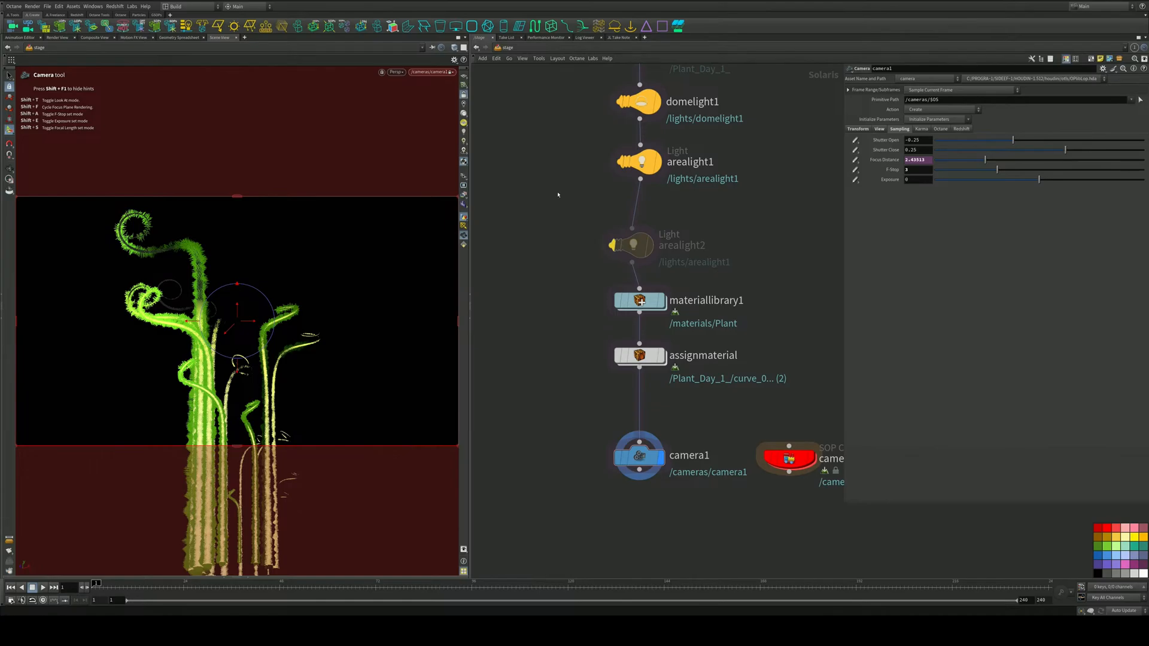
mouse_move(575, 148)
middle_down()
mouse_move(559, 303)
mouse_move(529, 390)
middle_up()
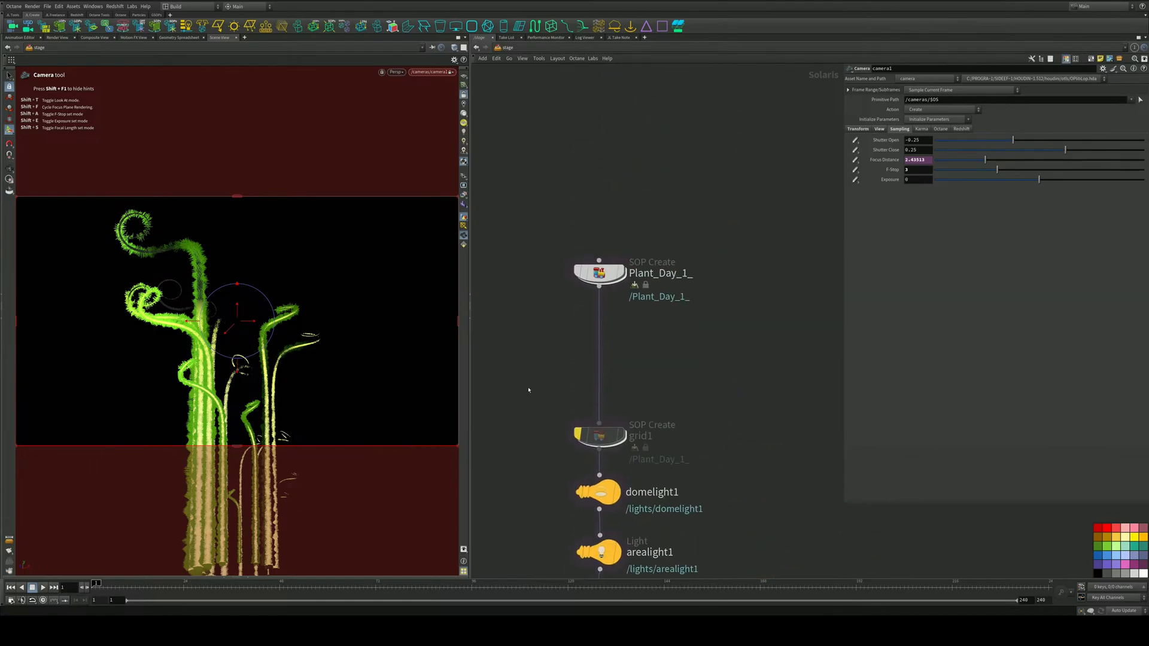
double_click(601, 277)
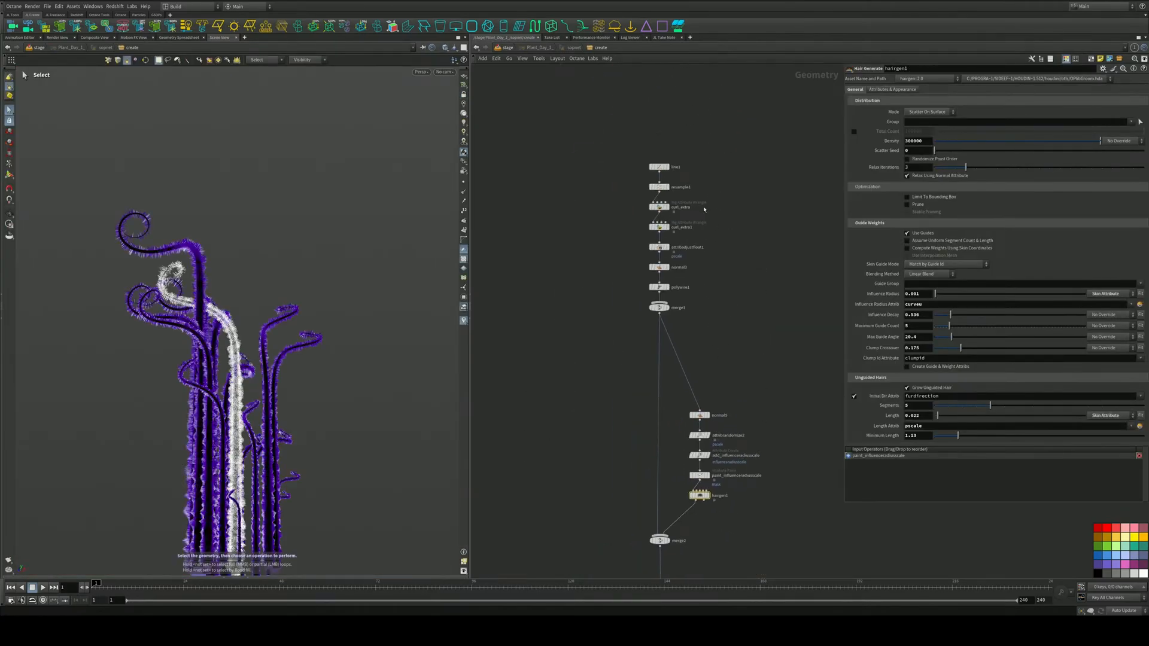
Increase the circle1 node's Divisions to 29 to add more stems to the cluster
scroll(704, 210, up, 4)
scroll(705, 212, down, 3)
middle_drag(718, 292, 700, 148)
scroll(710, 290, up, 2)
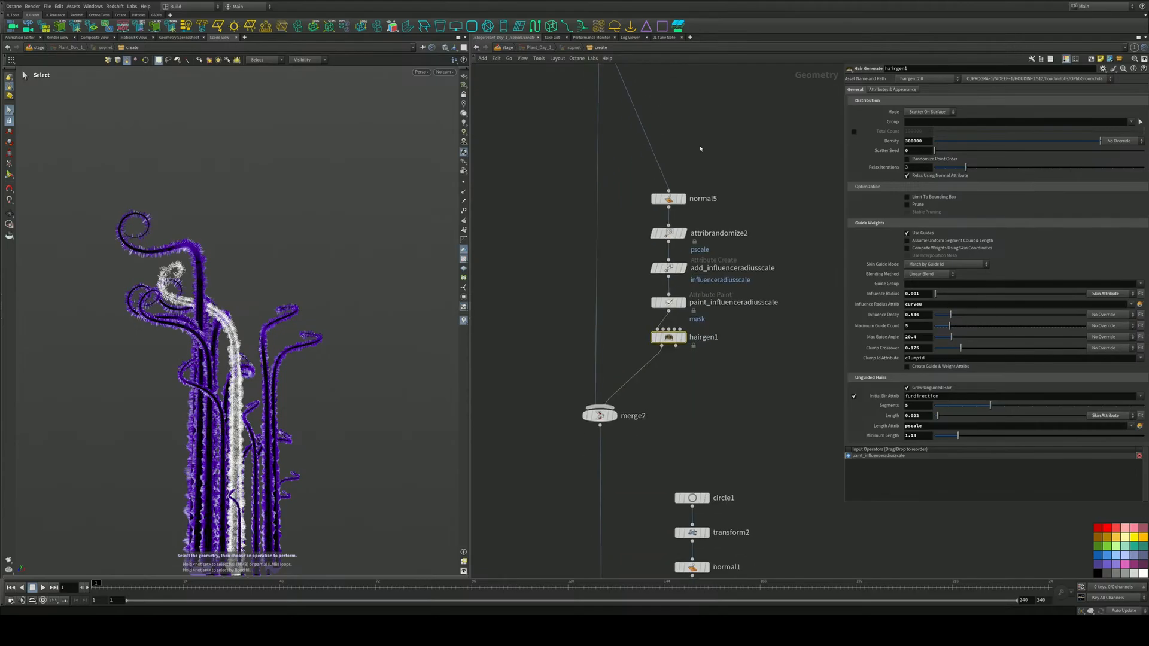
scroll(706, 287, down, 3)
middle_drag(708, 369, 696, 249)
scroll(704, 285, up, 4)
drag(692, 264, 627, 303)
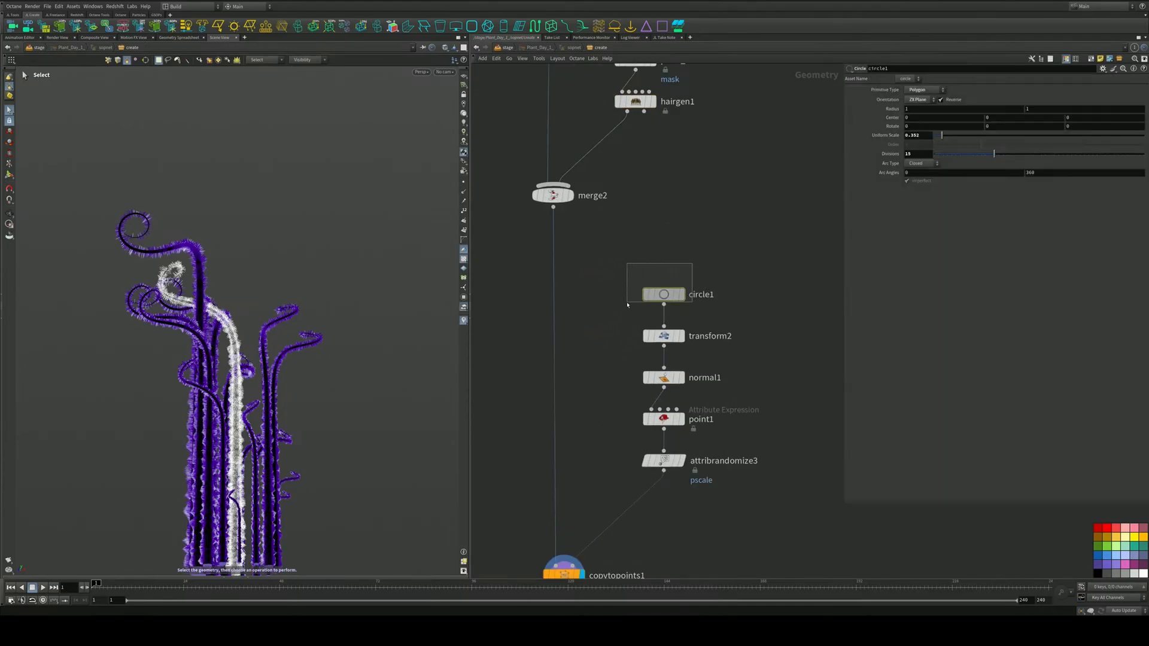
drag(994, 153, 1048, 146)
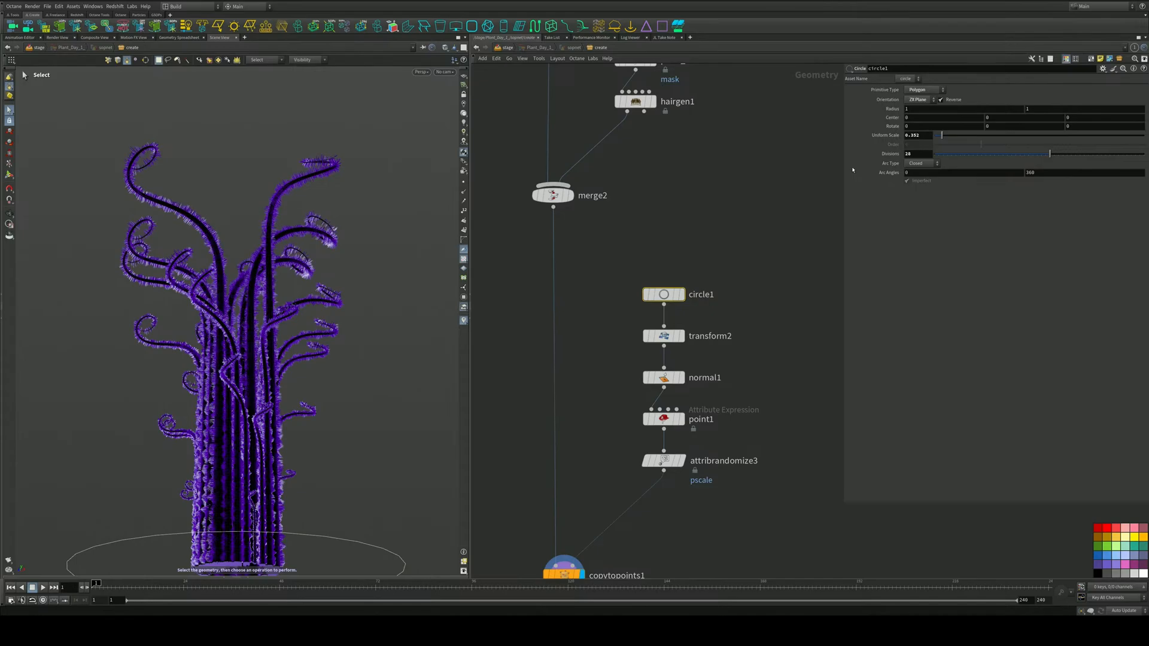
mouse_move(1050, 154)
mouse_down()
mouse_move(1075, 155)
mouse_move(1063, 155)
mouse_up()
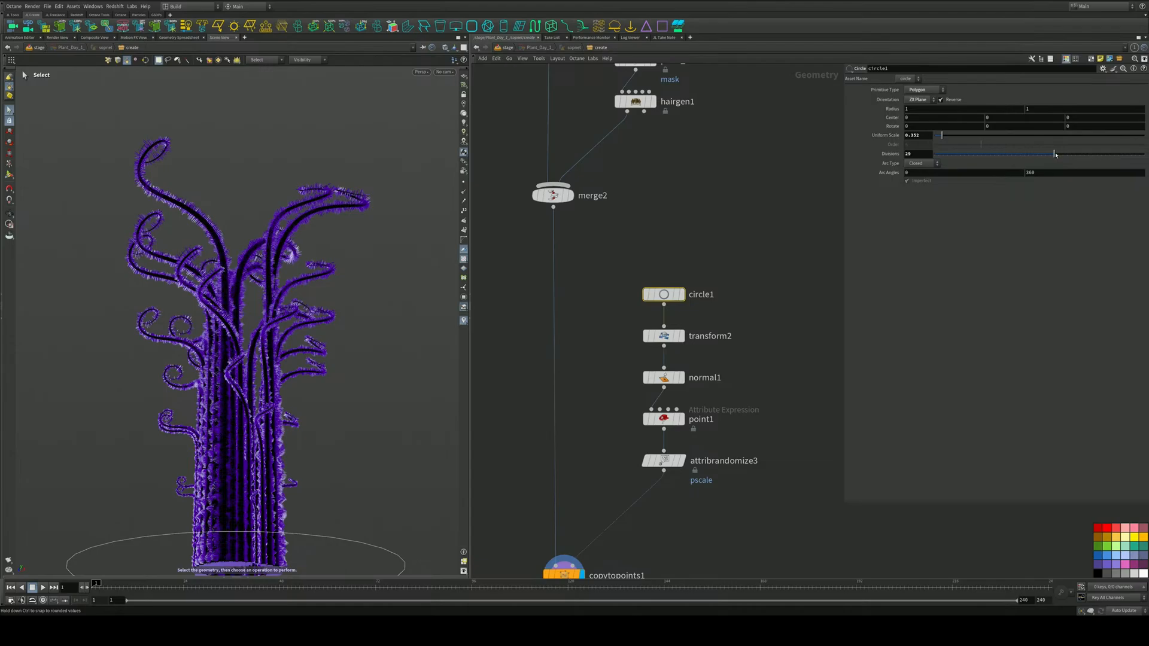
Save the scene file
middle_drag(696, 208, 661, 344)
scroll(695, 327, down, 3)
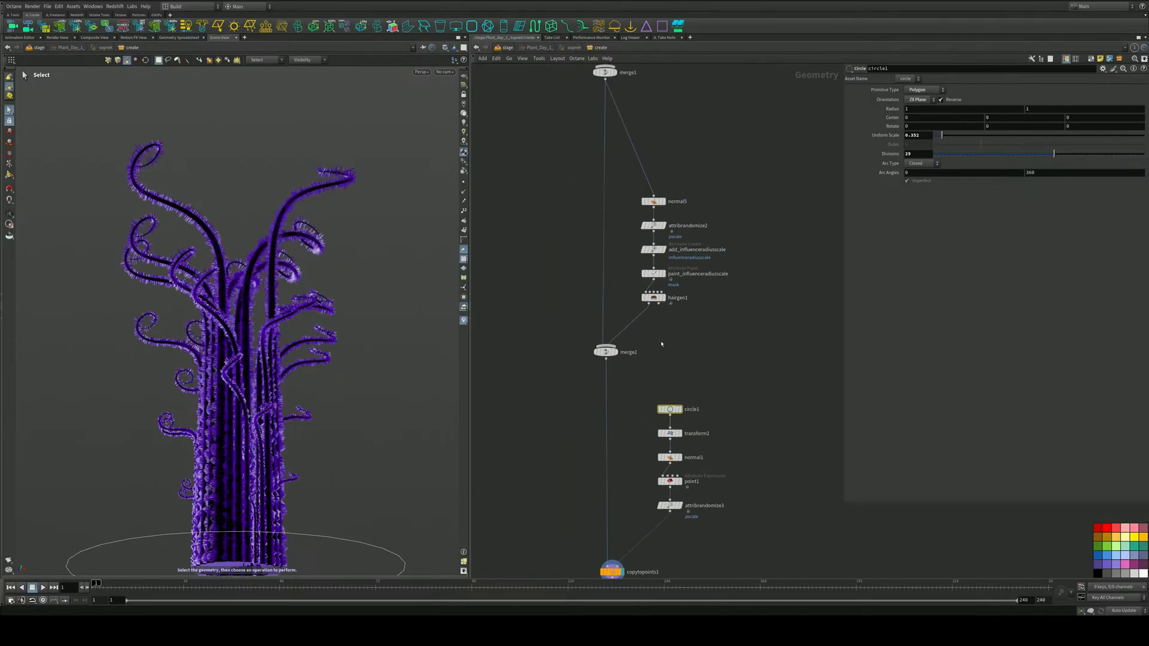
key(ctrl+s)
Set the polywire1 node's Wire Radius to 0.02
middle_drag(614, 221, 621, 264)
scroll(649, 271, up, 3)
mouse_move(660, 279)
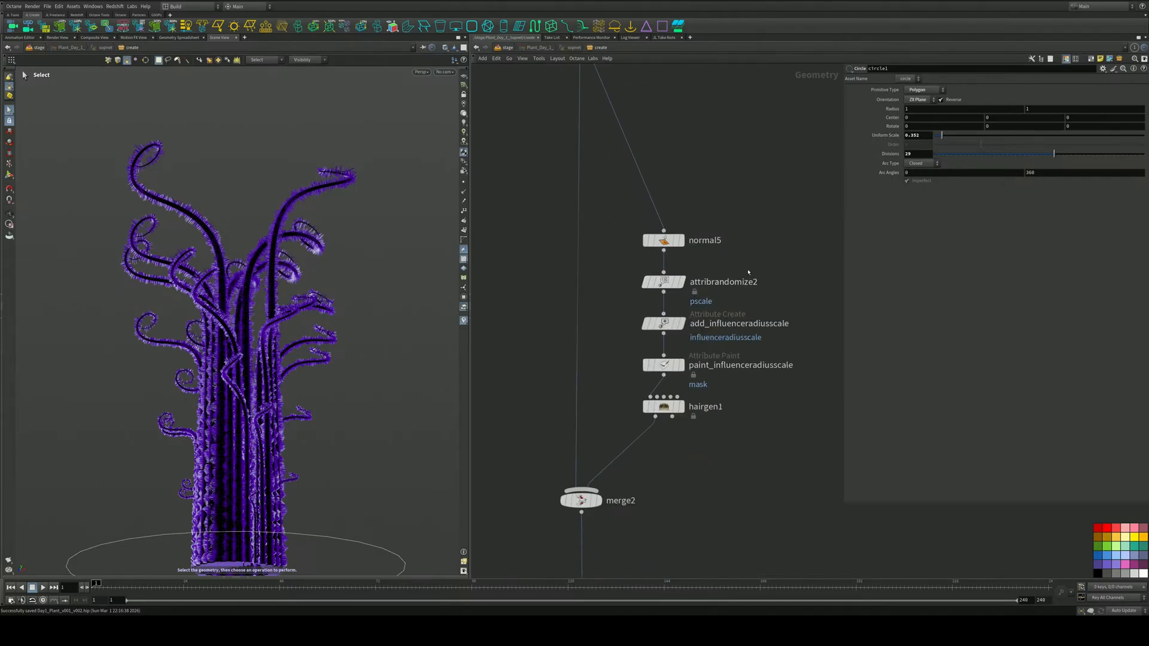
middle_drag(749, 272, 687, 574)
middle_drag(644, 424, 701, 422)
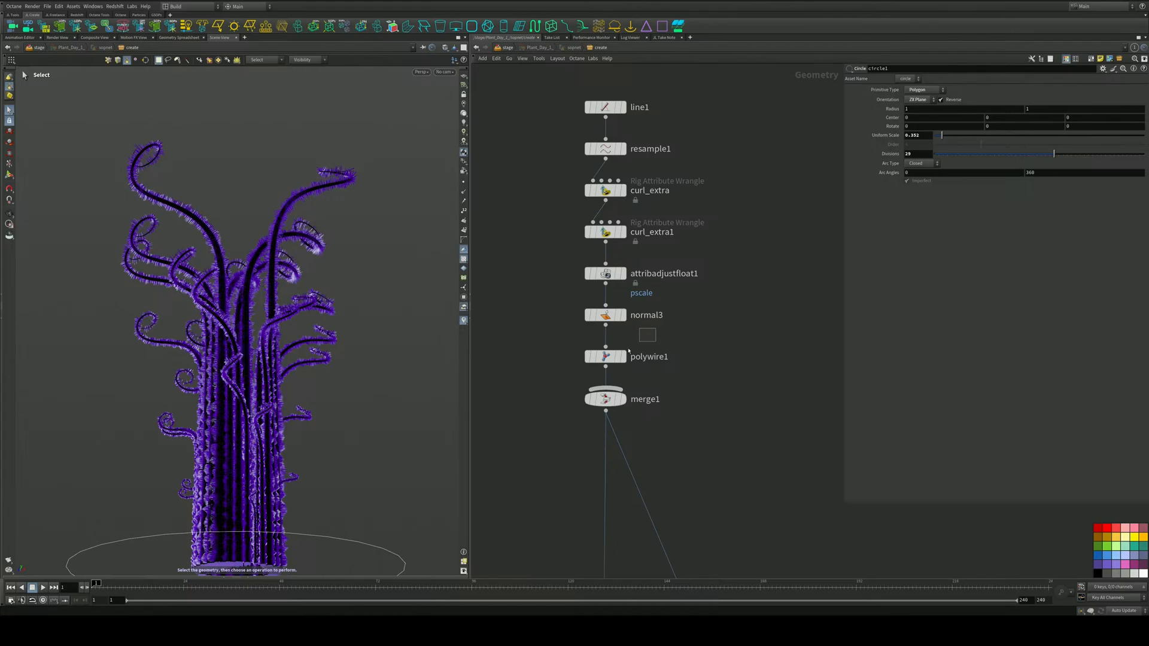
click(625, 355)
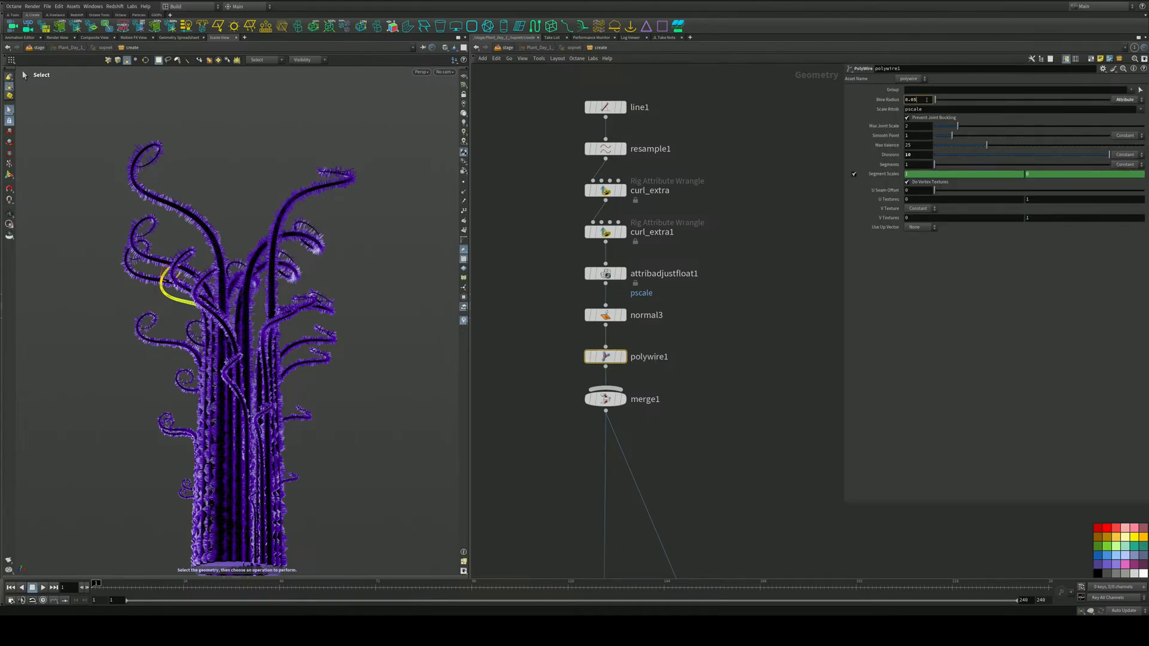
text(0.02)
key(Return)
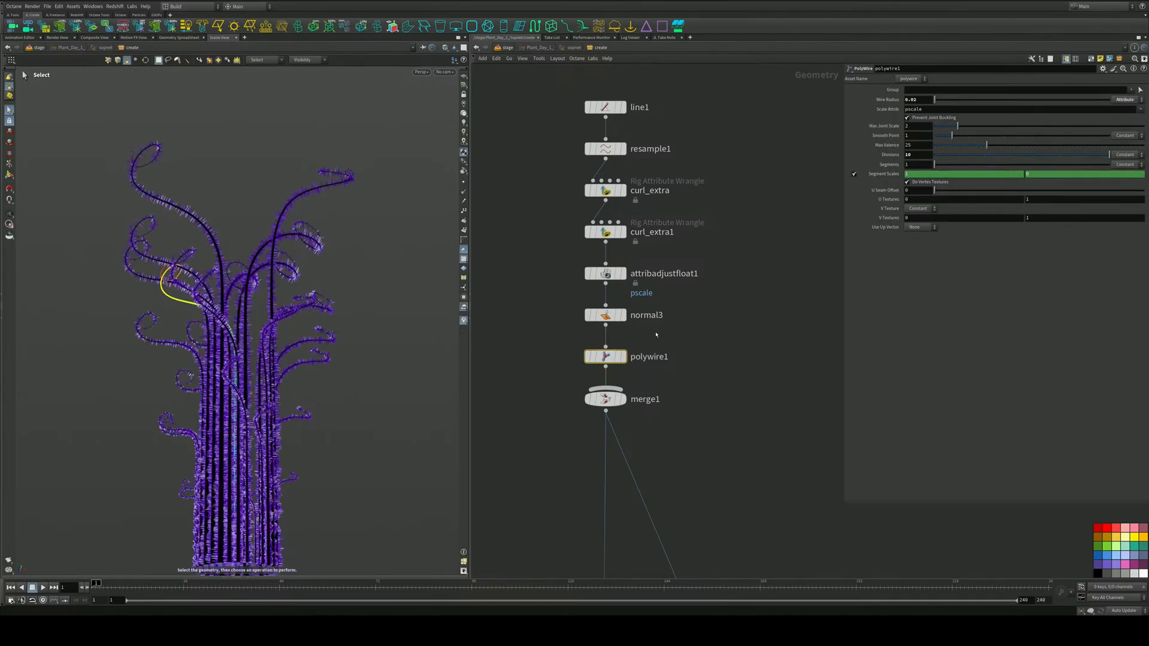
Reduce the transform2 node's Uniform Scale to about 0.13 to pack the stems closer together
middle_drag(724, 552, 733, 336)
drag(758, 381, 669, 417)
middle_drag(758, 399, 716, 182)
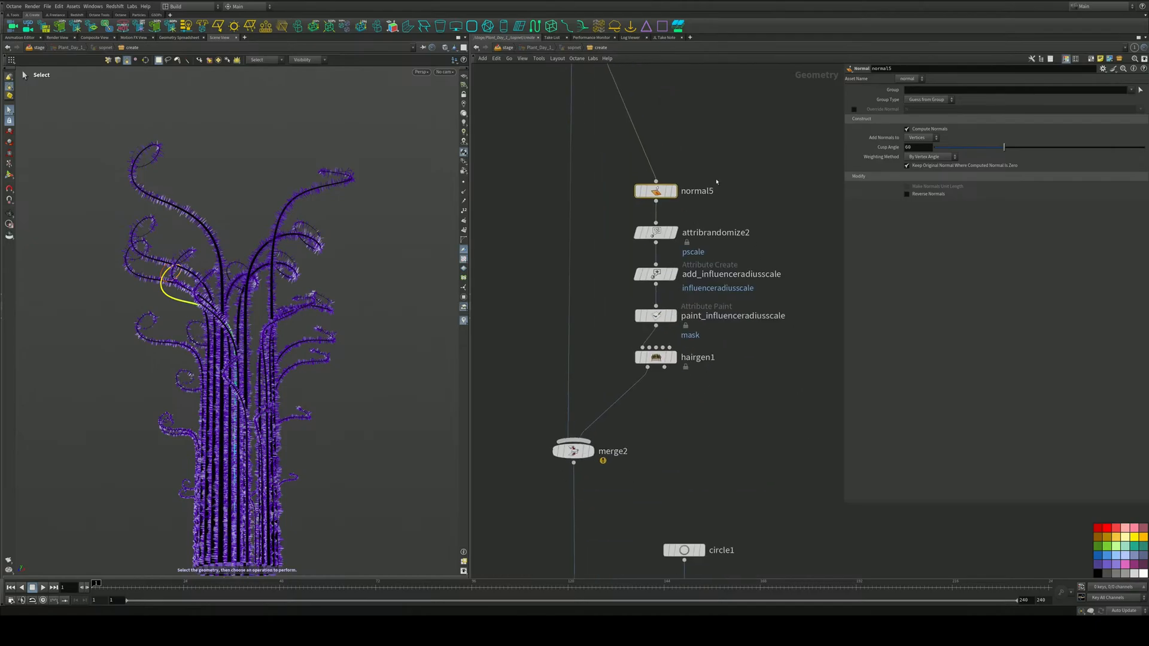
middle_drag(761, 459, 746, 198)
drag(717, 256, 664, 290)
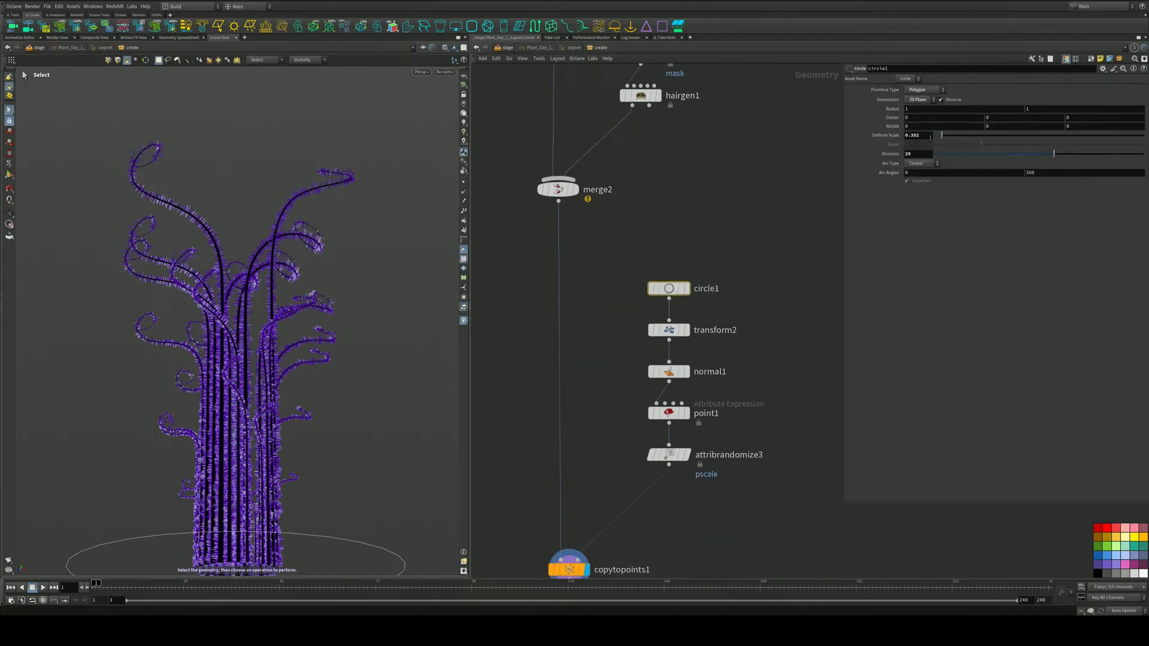
click(716, 330)
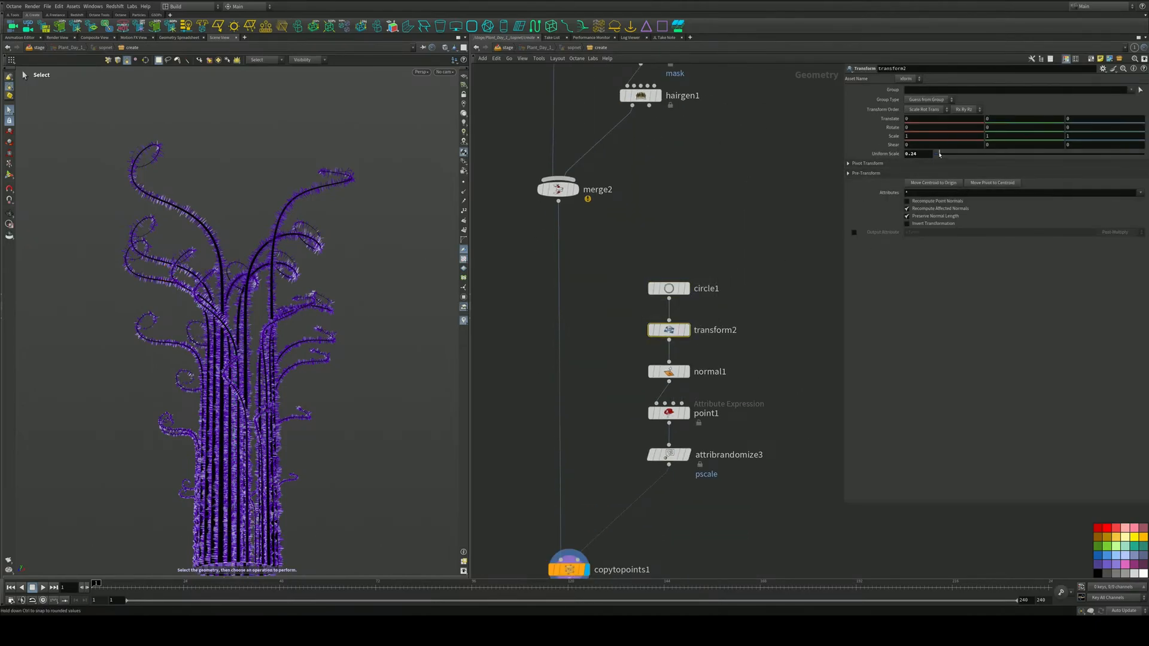
drag(939, 154, 937, 153)
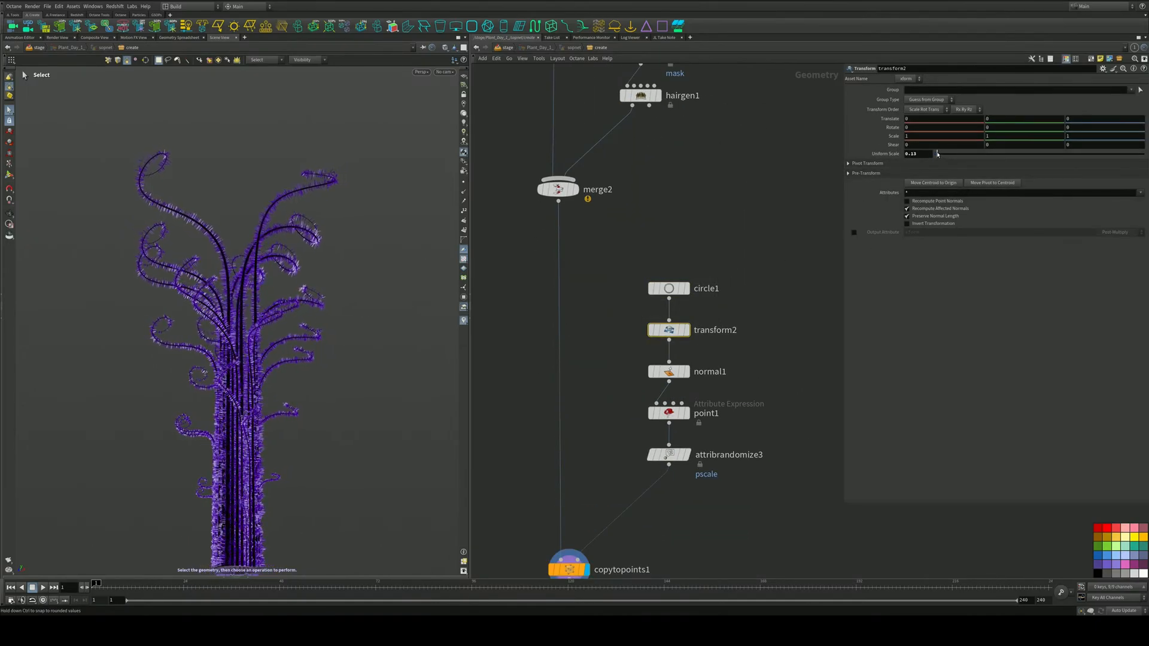
click(660, 234)
Add a Twist node below copytopoints1, connect copytopoints1 to its first input, and display it
middle_drag(631, 232, 662, 152)
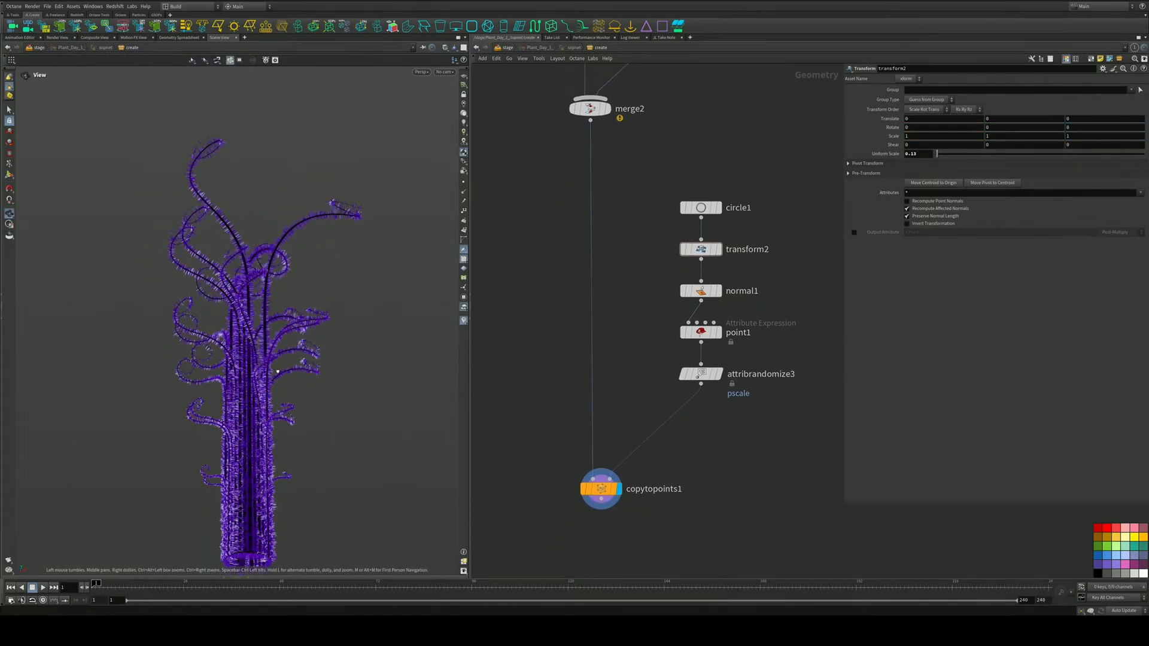
middle_drag(618, 404, 629, 292)
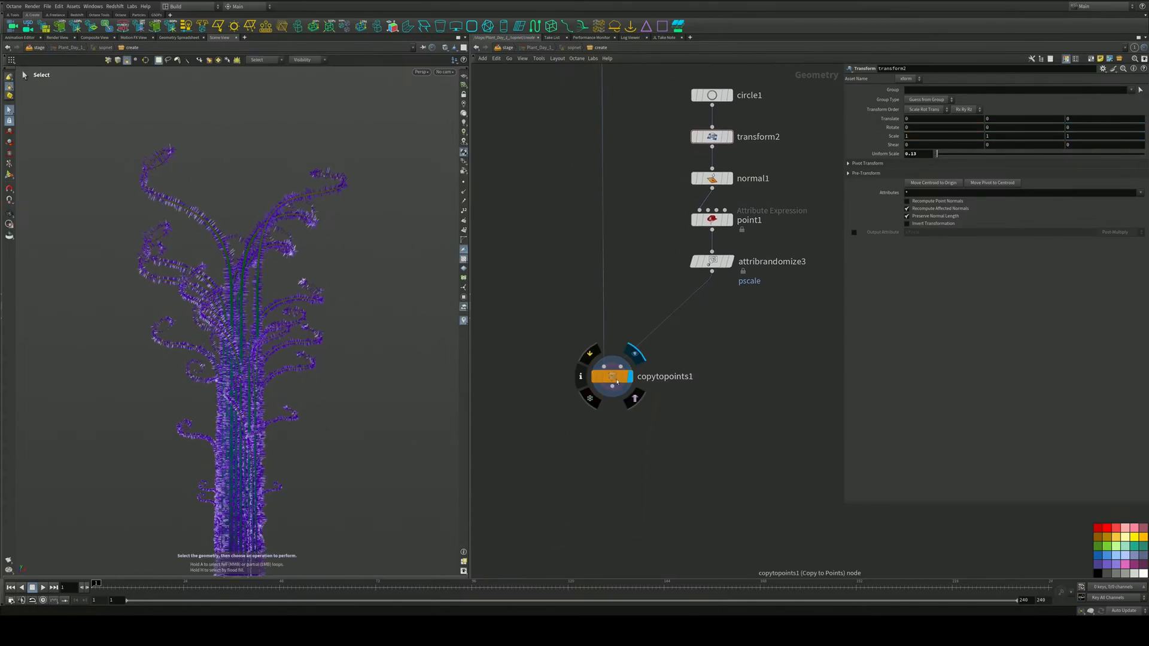
middle_drag(635, 470, 630, 383)
key(Tab)
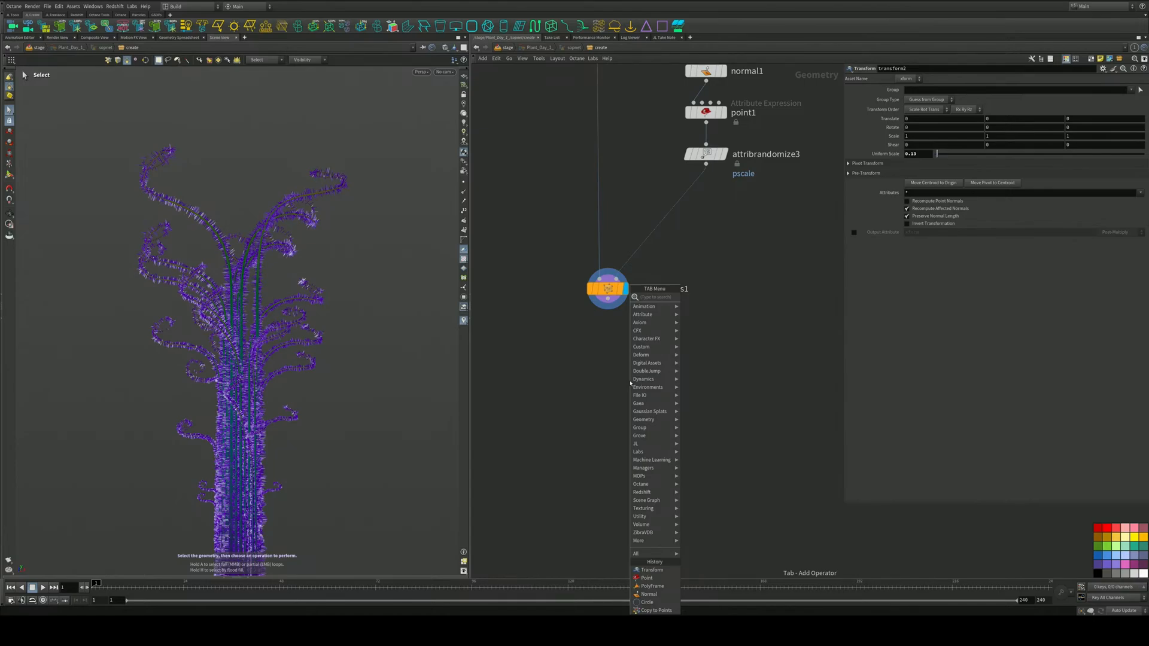
text(merge)
key(Return)
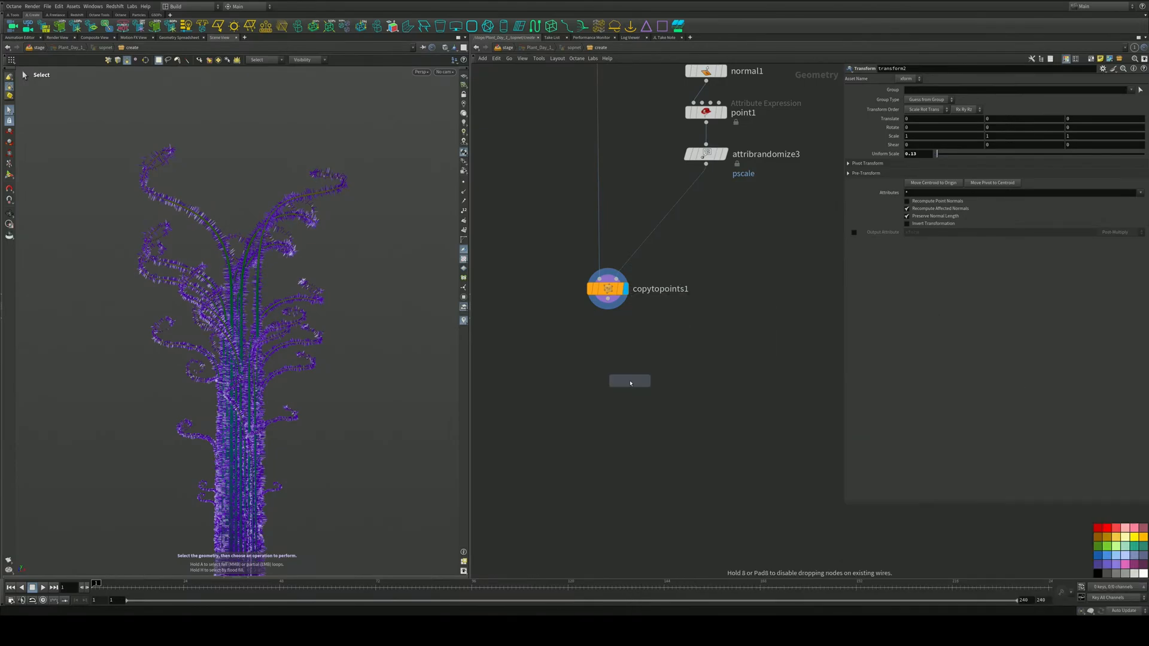
click(607, 405)
click(608, 308)
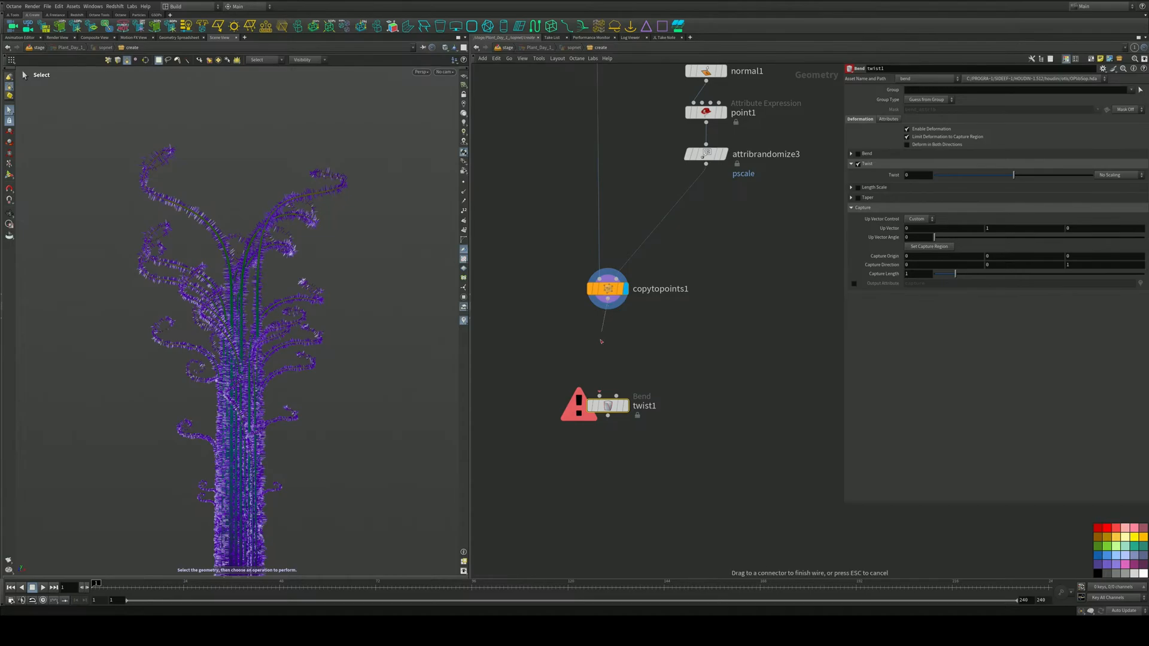
click(608, 396)
click(626, 406)
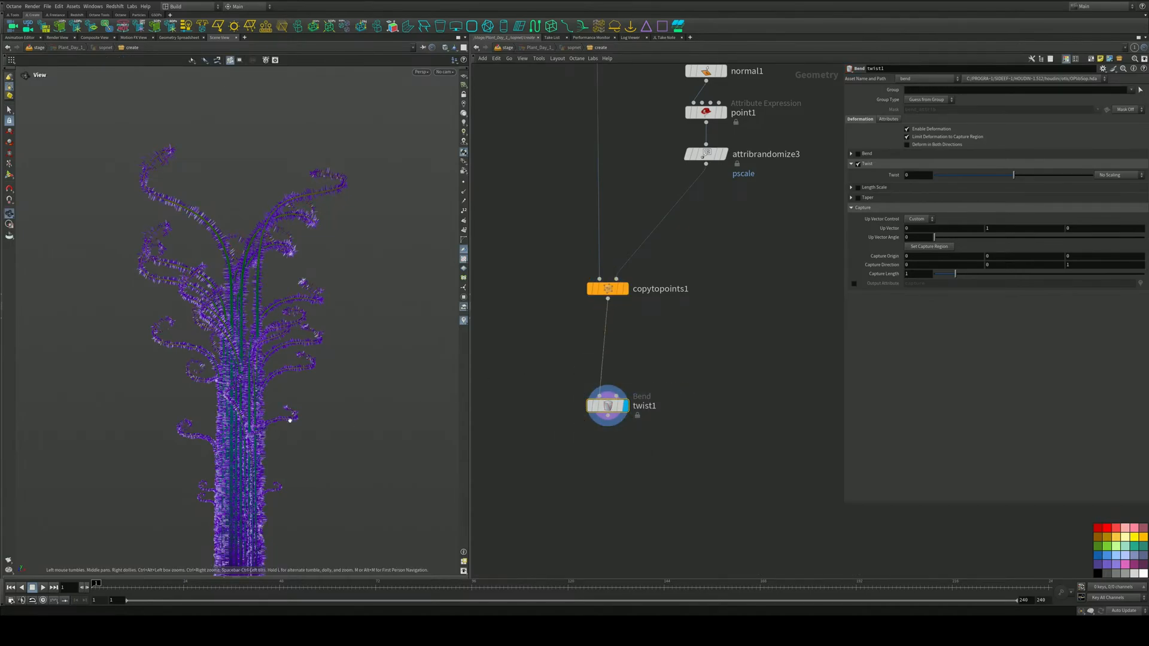
Define twist1's capture region from the plant's base to its top and raise the Twist value to about 178
alt+right_drag(290, 418, 250, 447)
alt+middle_drag(251, 448, 248, 385)
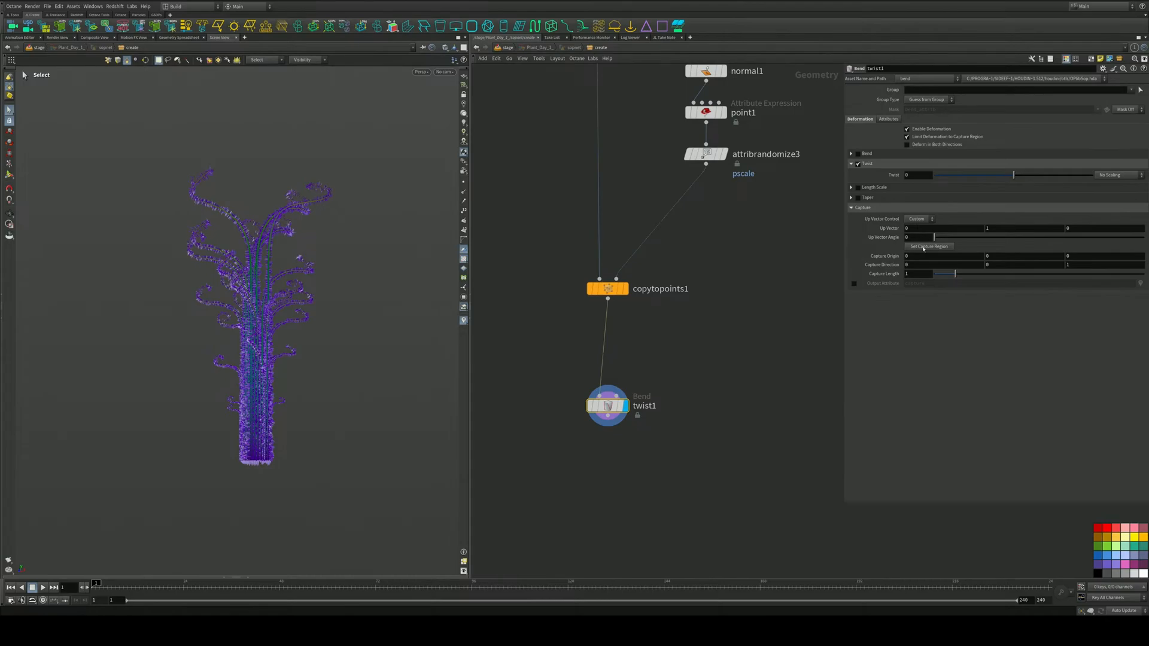
key(Return)
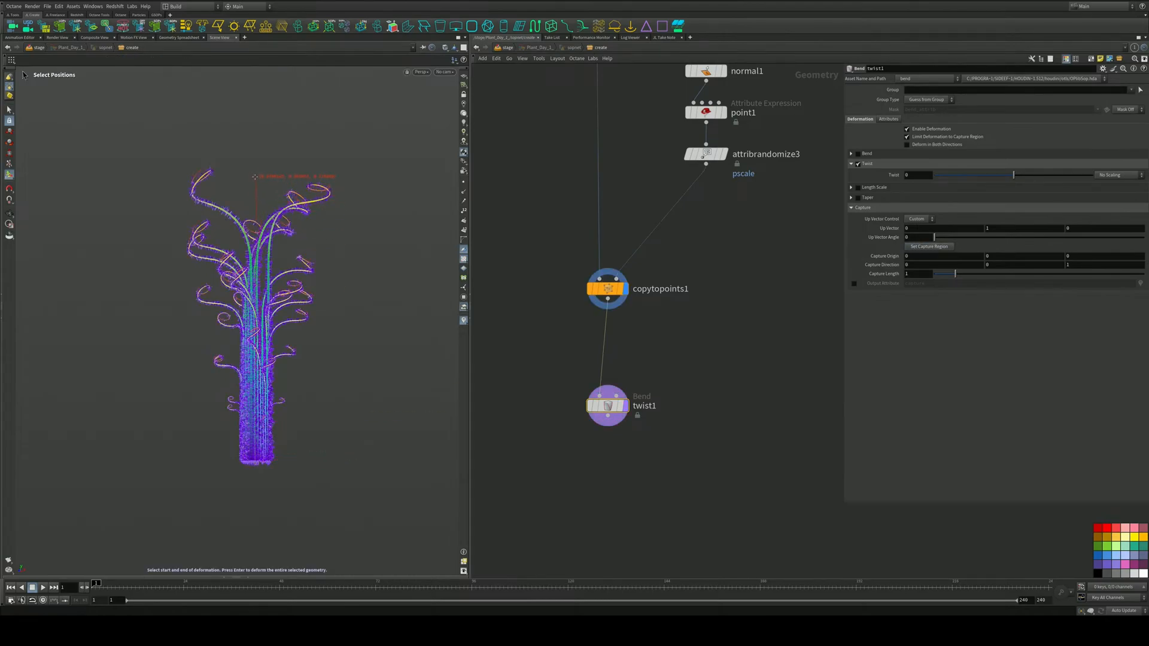
key(Return)
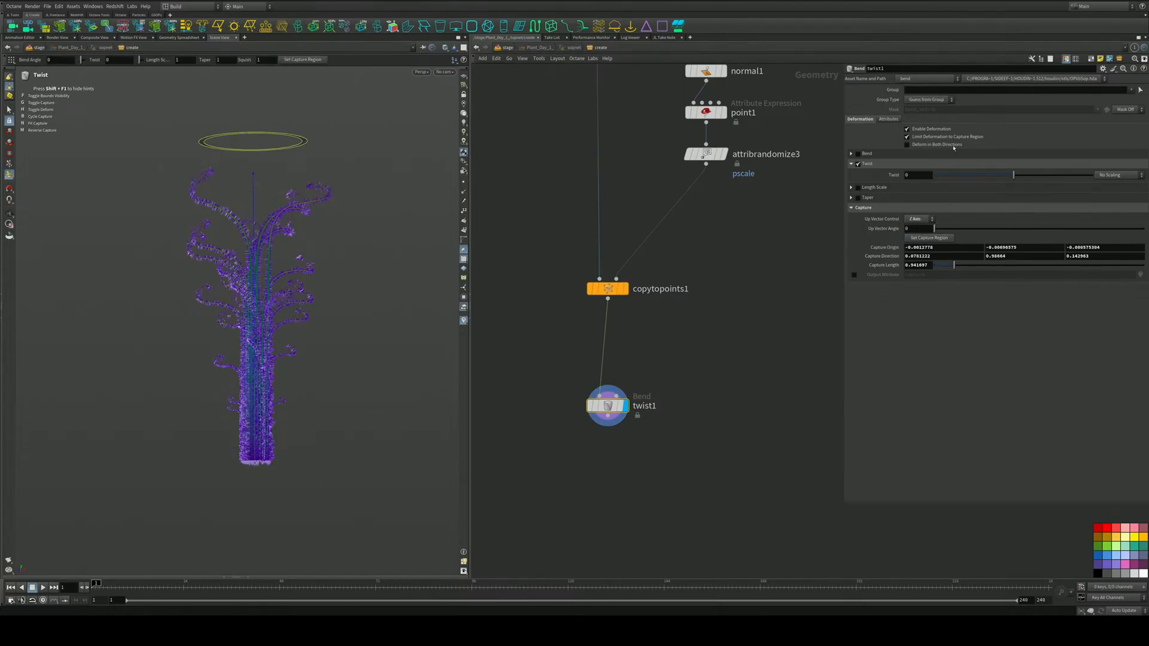
drag(1010, 181, 1125, 162)
mouse_move(922, 175)
middle_down()
mouse_move(1081, 167)
mouse_move(898, 155)
mouse_move(778, 160)
mouse_move(738, 174)
mouse_move(921, 186)
middle_up()
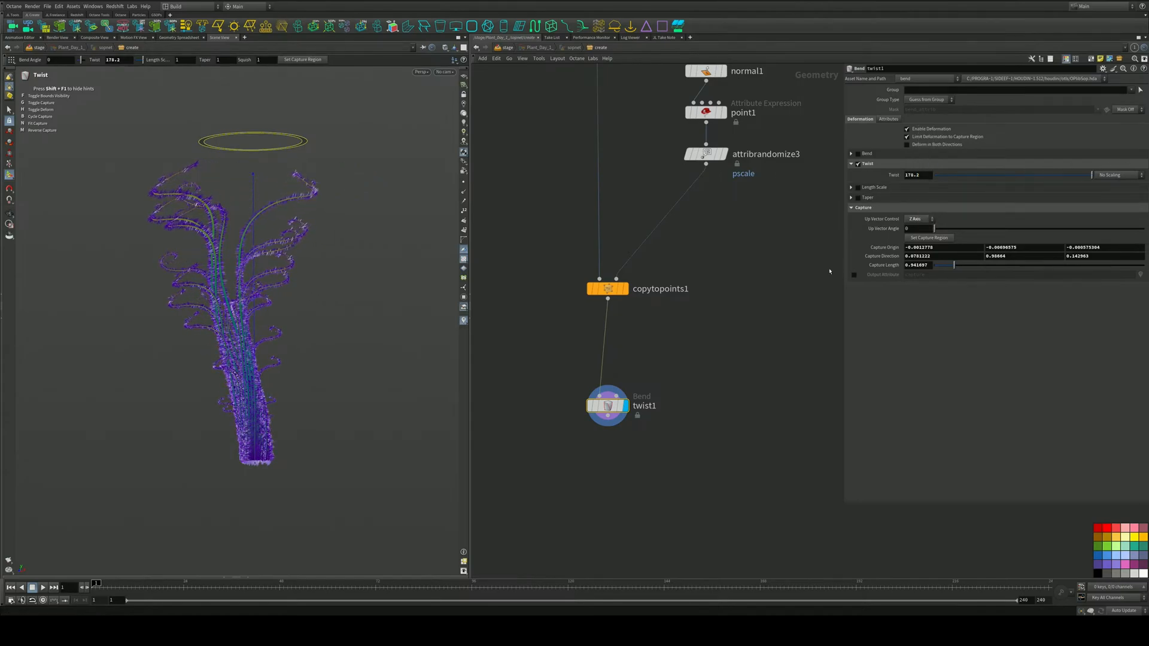
Disconnect twist1 from copytopoints1 and move it lower in the network
middle_drag(686, 380, 689, 426)
drag(609, 452, 698, 402)
scroll(721, 338, down, 3)
middle_drag(748, 300, 762, 407)
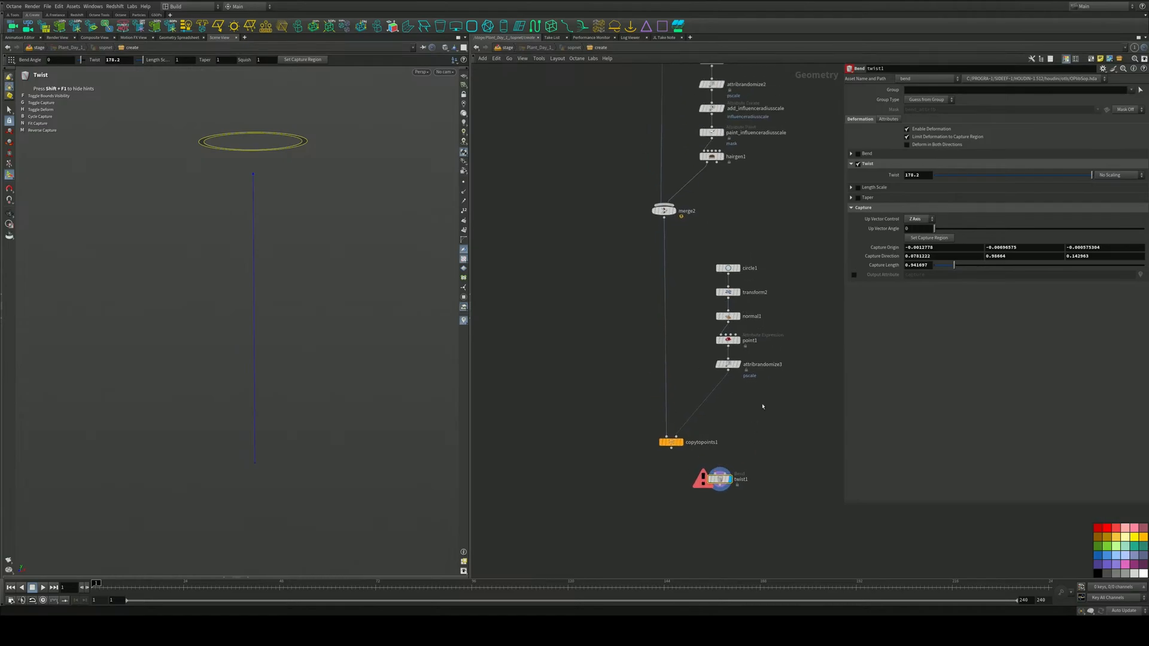
scroll(729, 422, down, 2)
scroll(731, 416, up, 2)
scroll(734, 361, down, 2)
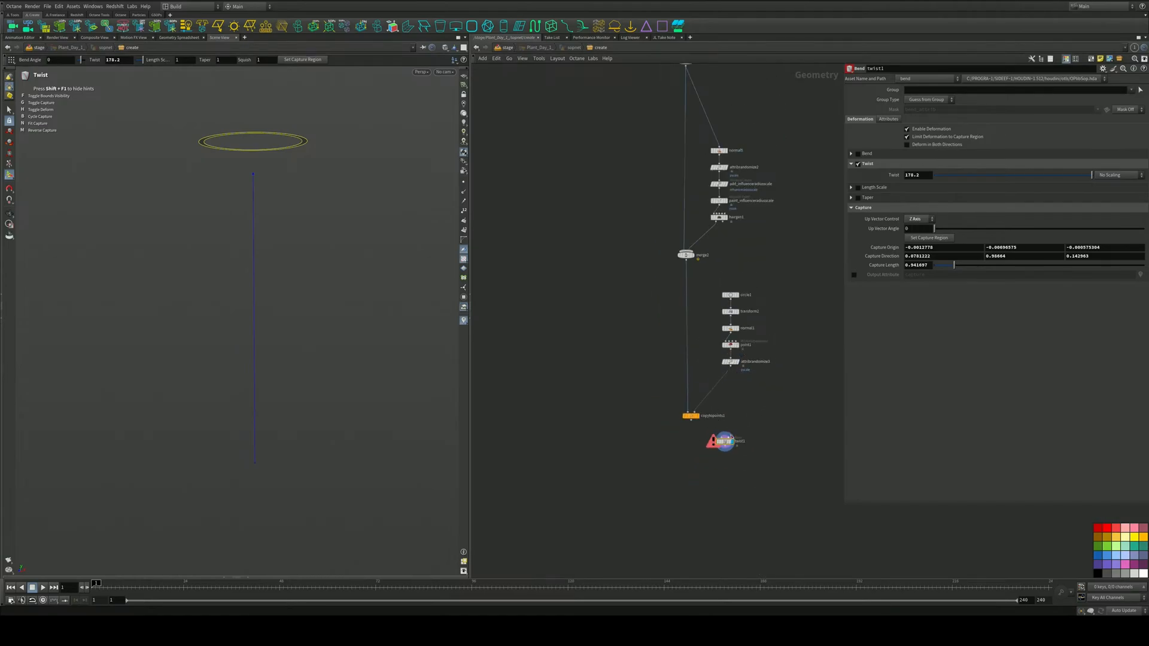
drag(729, 446, 714, 496)
Detach the circle1-to-copytopoints1 branch from the main stem chain and move it to an empty area of the network
drag(774, 288, 658, 437)
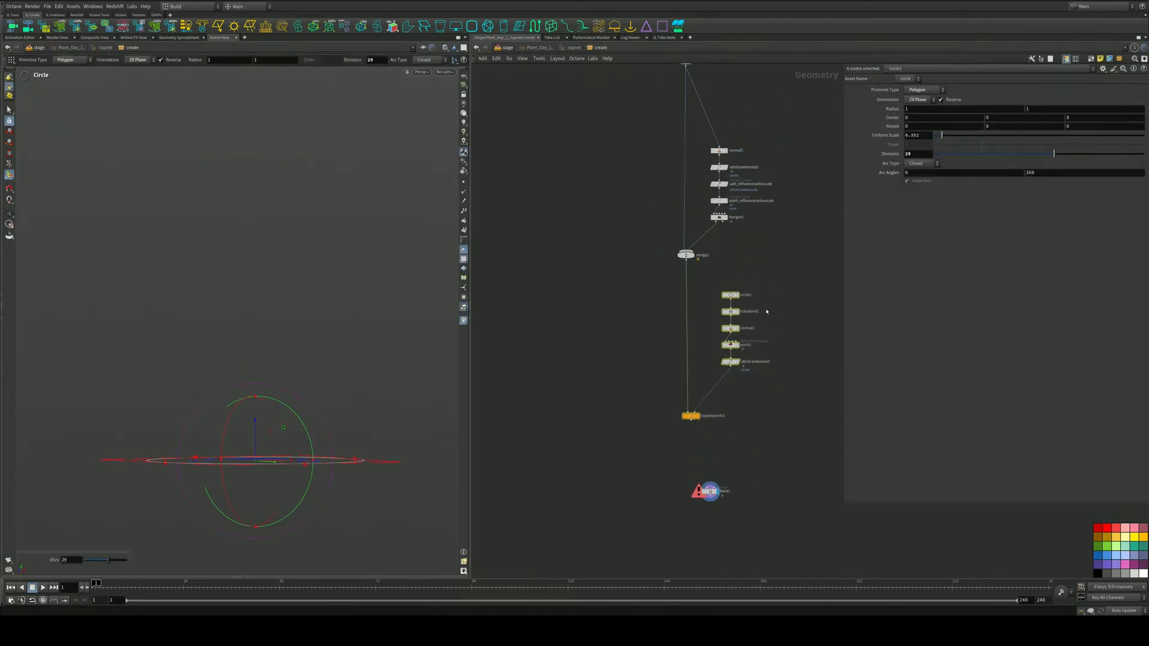
mouse_move(736, 302)
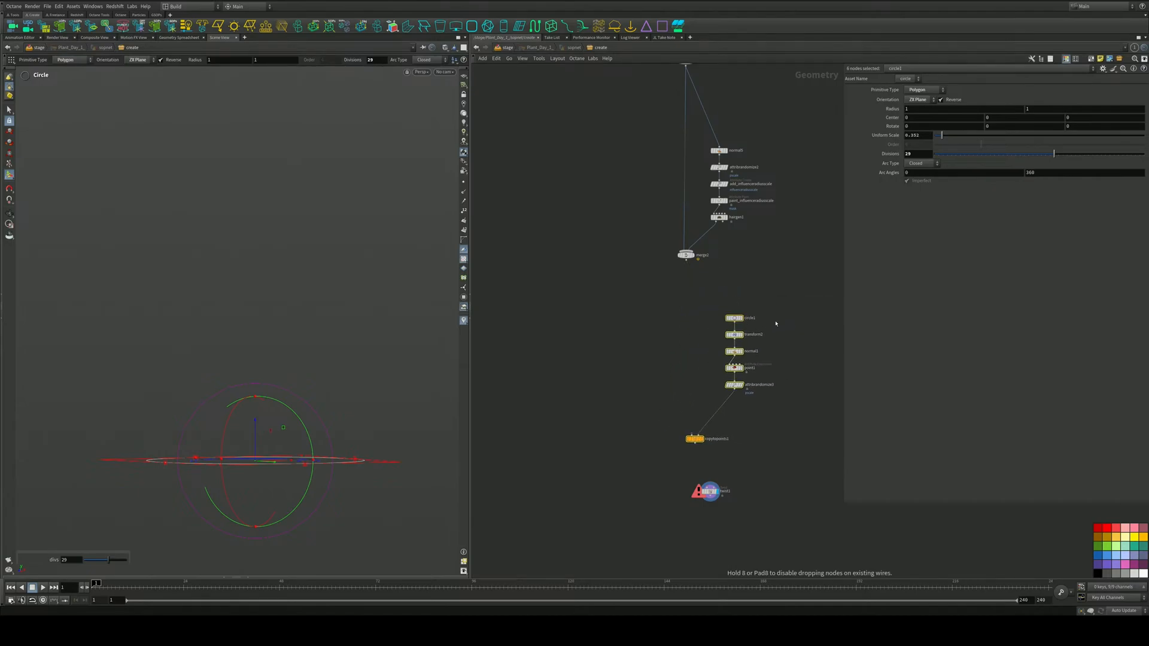
drag(736, 303, 564, 202)
middle_drag(642, 198, 664, 316)
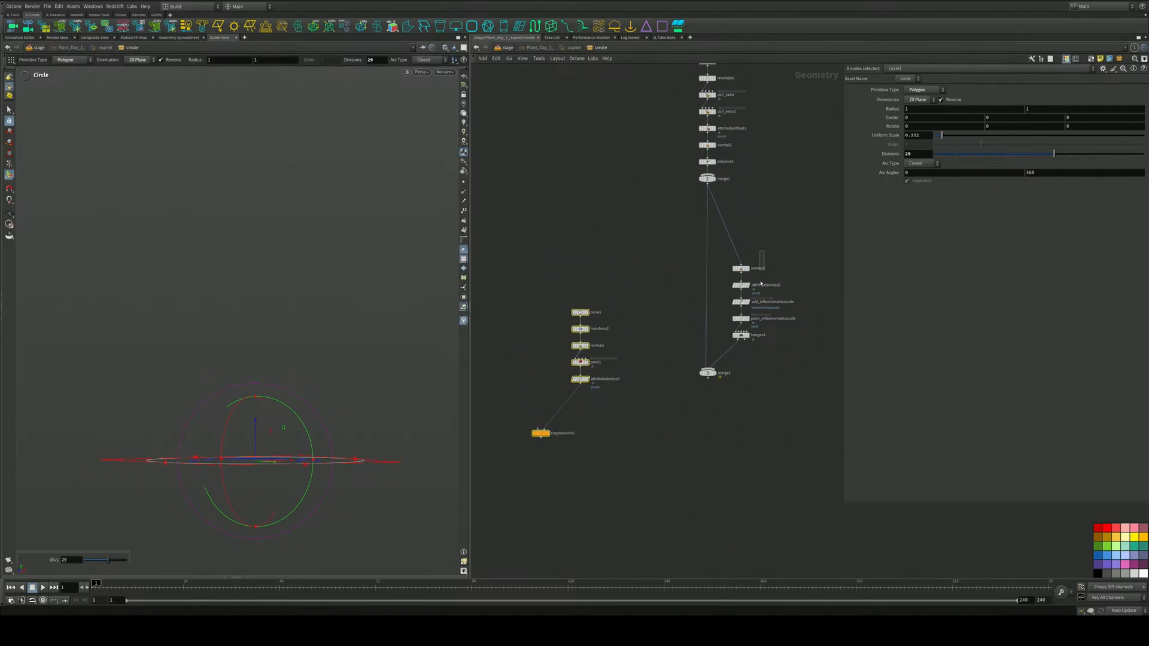
Move polywire1, merge1, the hair branch and merge2 lower, and place the circle and copytopoints1 branch in the gap below normal3
drag(761, 284, 690, 408)
drag(693, 171, 773, 411)
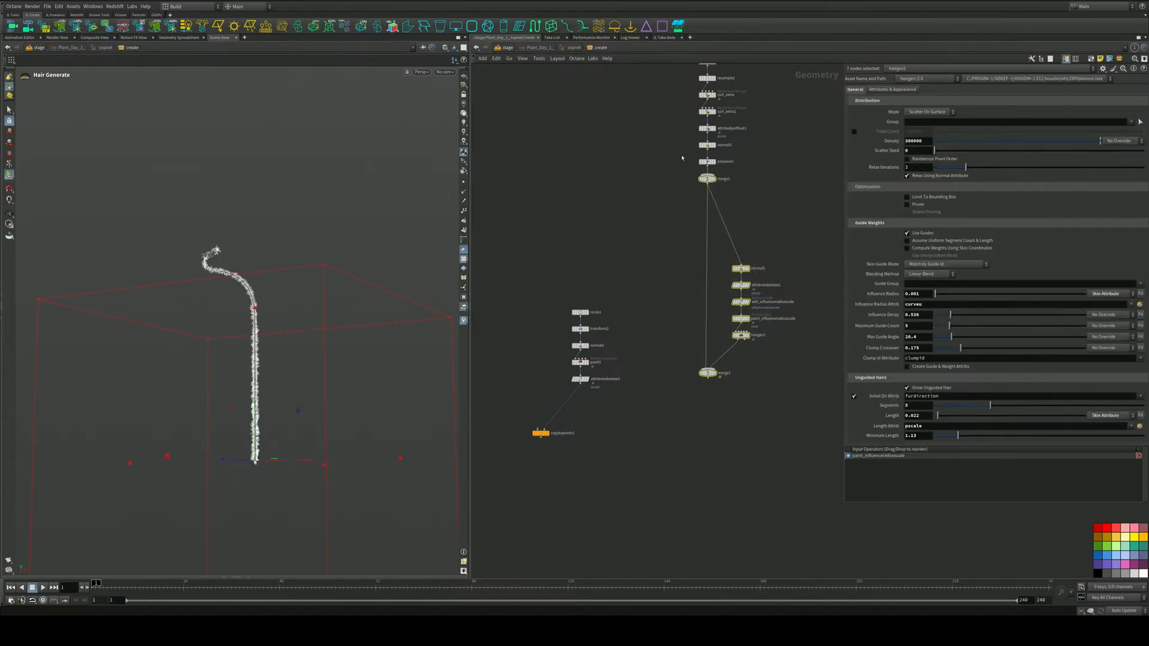
drag(682, 158, 803, 409)
drag(711, 182, 709, 331)
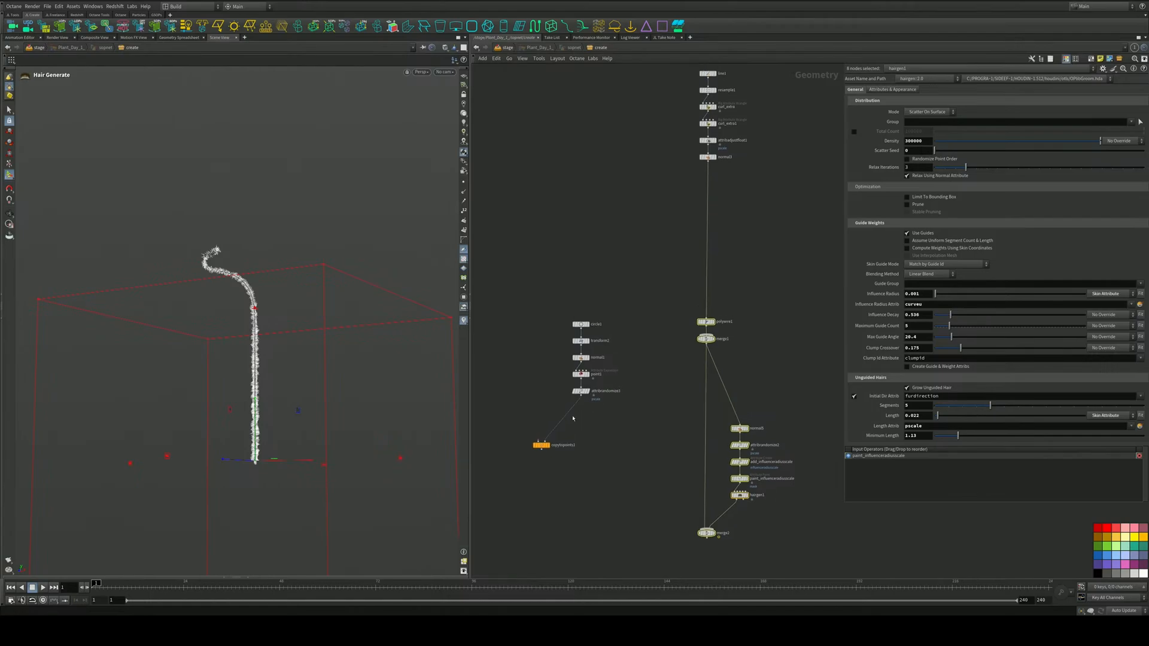
drag(541, 445, 740, 288)
scroll(729, 221, up, 3)
middle_drag(729, 221, 717, 267)
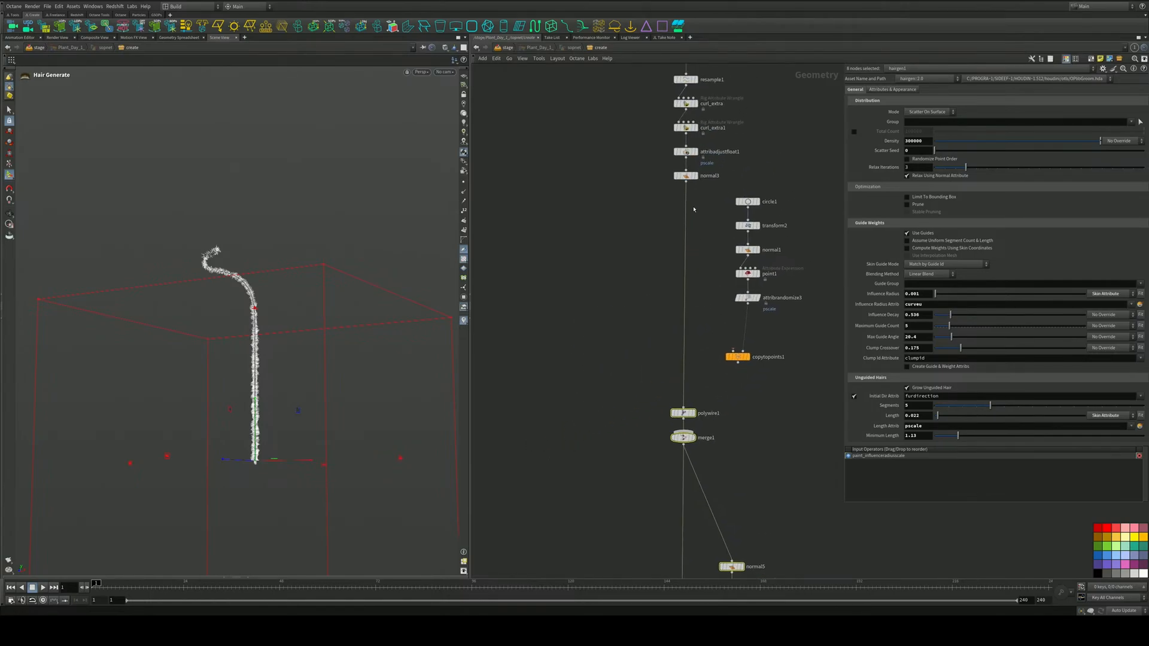
Connect normal3 to the first input of copytopoints1 and display copytopoints1
click(708, 296)
drag(686, 182, 730, 350)
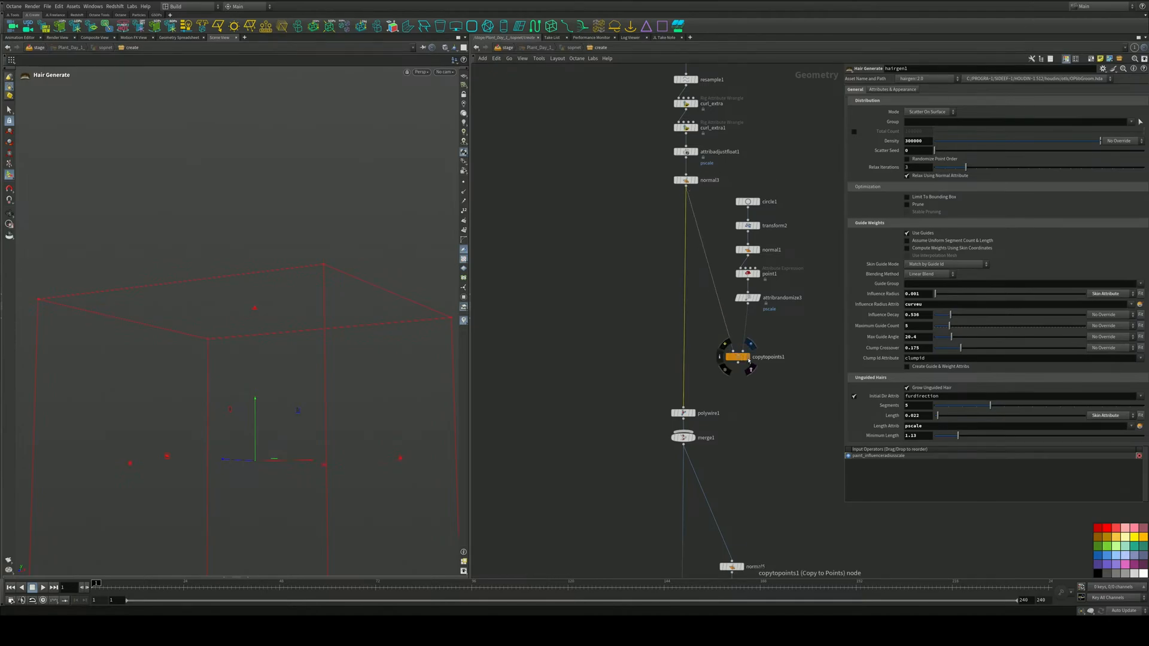
click(748, 357)
middle_drag(760, 405, 741, 275)
scroll(740, 275, down, 4)
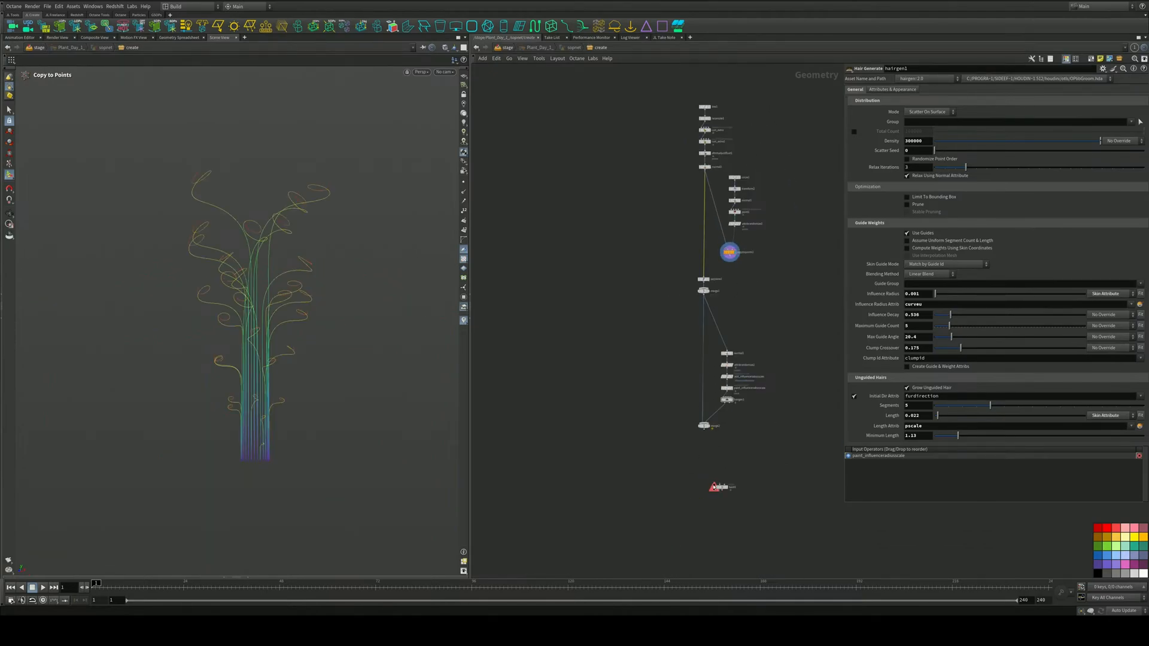
Place twist1 below copytopoints1, wire it between copytopoints1 and polywire1, and display twist1
drag(723, 490, 720, 271)
scroll(734, 276, up, 6)
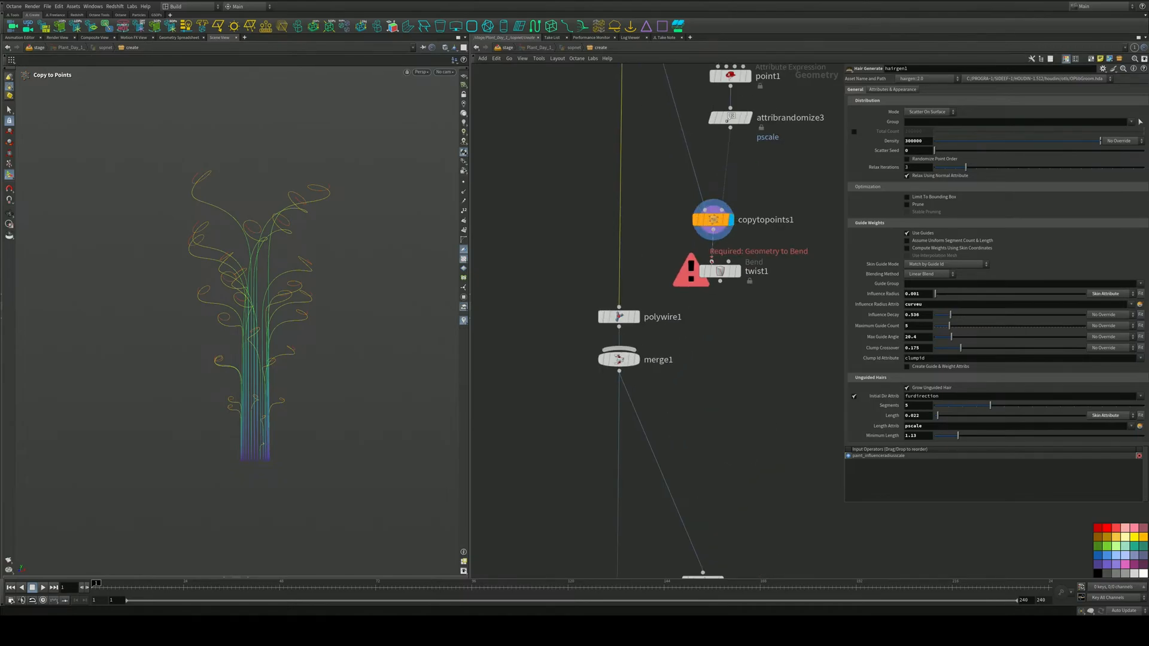
middle_drag(715, 355, 704, 279)
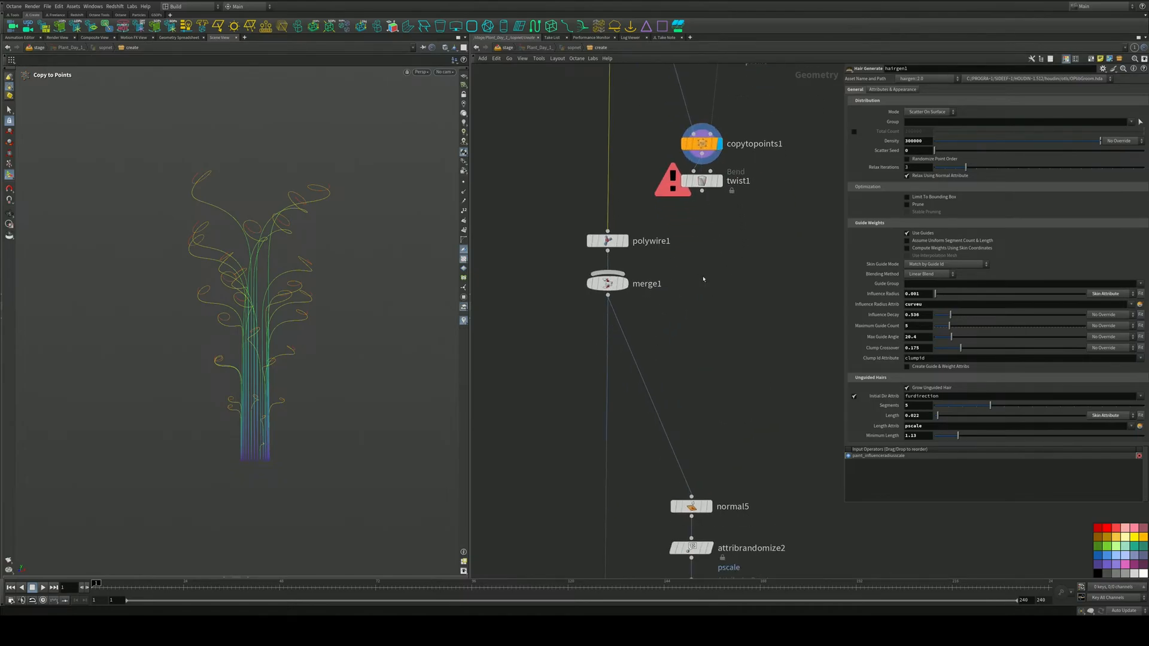
mouse_move(706, 328)
middle_down()
mouse_move(709, 268)
mouse_move(736, 393)
middle_up()
scroll(711, 274, down, 3)
scroll(730, 345, up, 3)
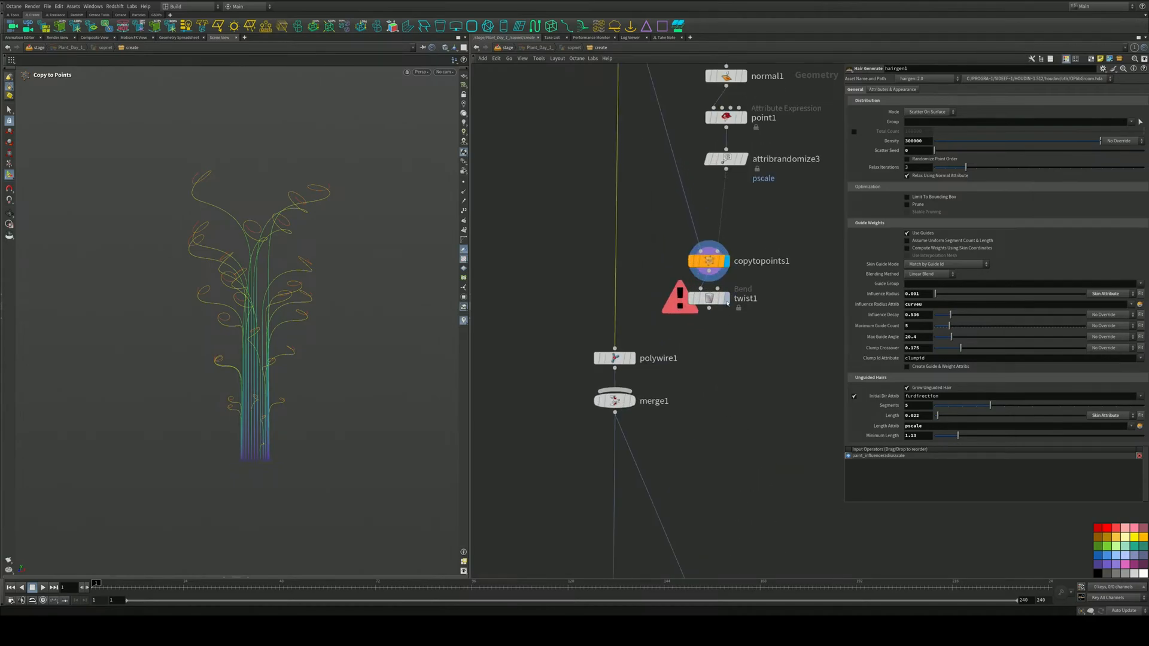
click(727, 302)
click(728, 304)
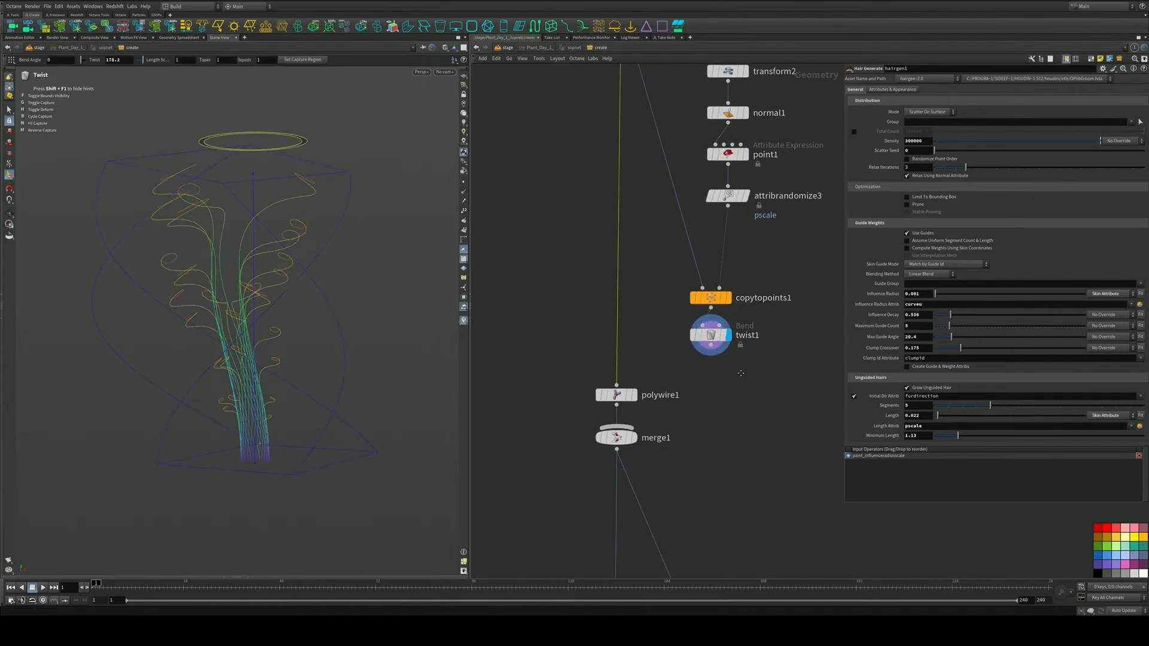
click(617, 384)
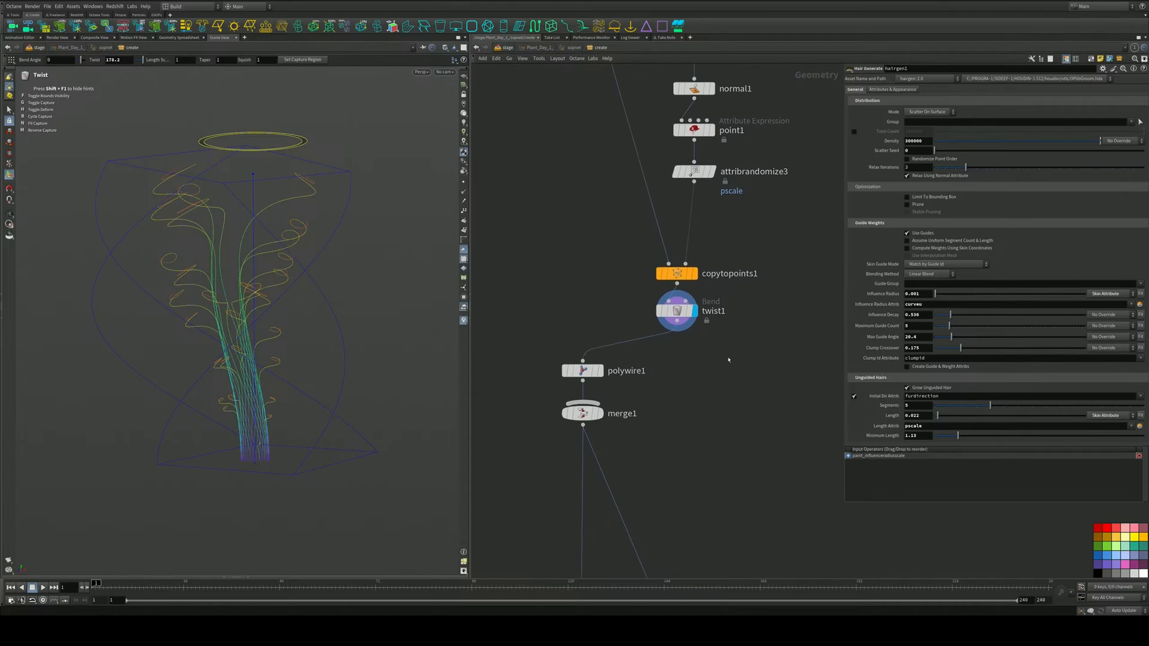
Raise twist1's Twist value to about 215 and set its Capture Origin to 0 on all axes
click(688, 320)
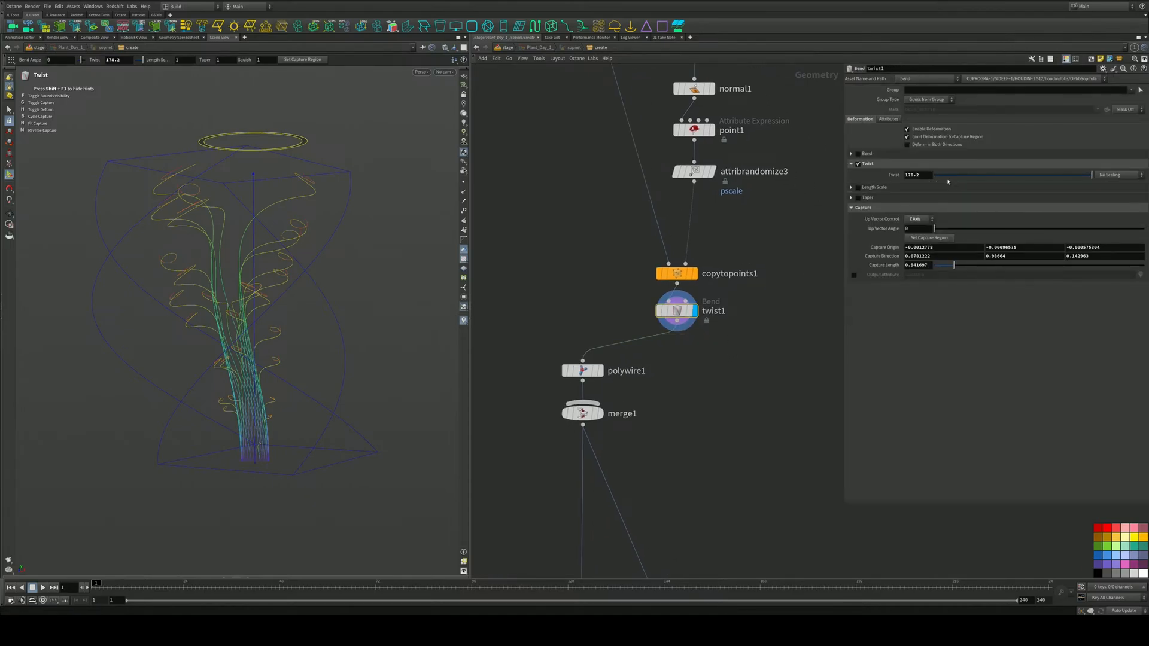
middle_drag(924, 174, 950, 160)
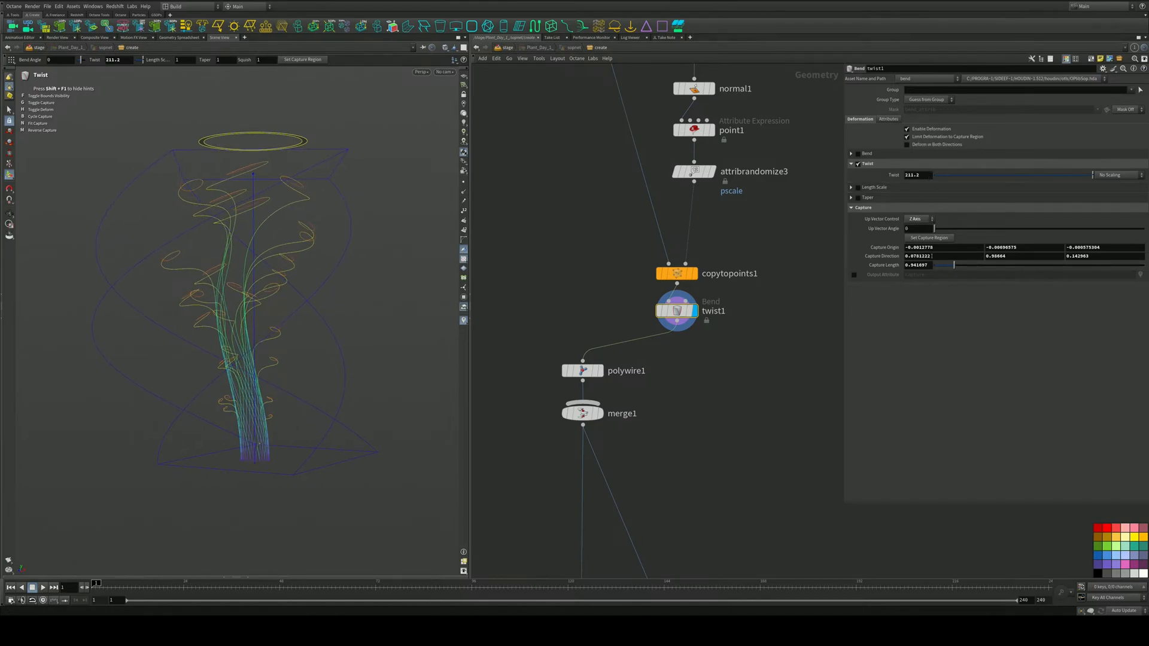
click(932, 256)
click(915, 247)
text(0)
key(Return)
click(1109, 247)
click(1062, 249)
key(Return)
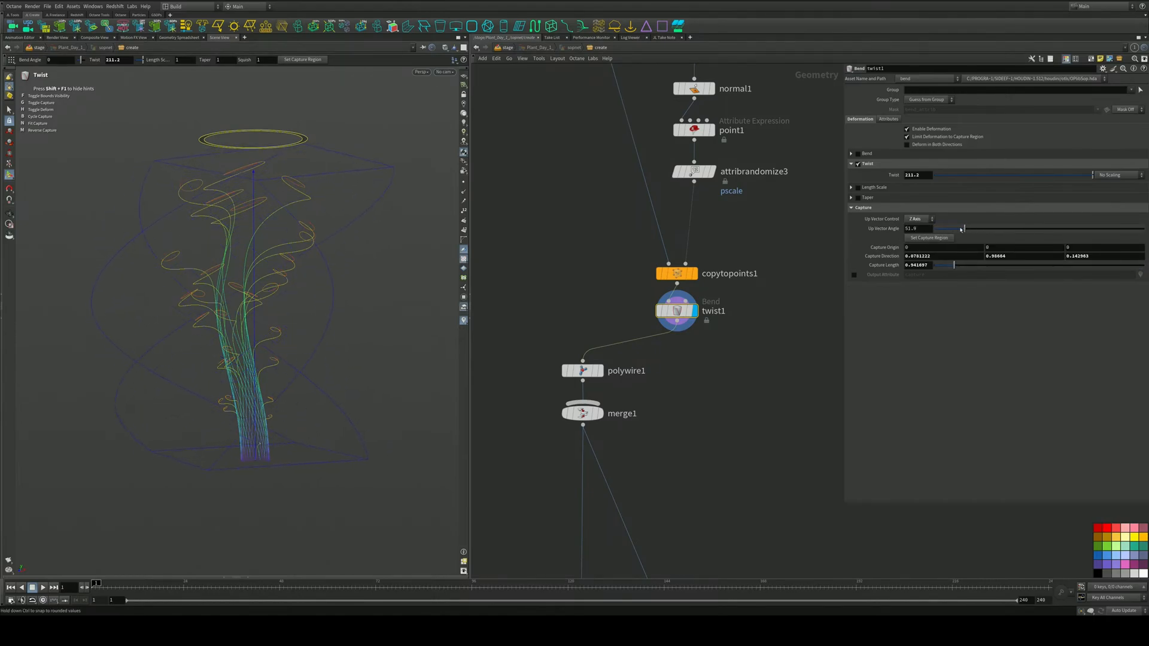
middle_drag(924, 174, 924, 175)
key(Escape)
Redefine twist1's capture region in the Right view as a vertical line from the plant's base to above its top
drag(413, 229, 282, 171)
alt+middle_drag(340, 215, 359, 275)
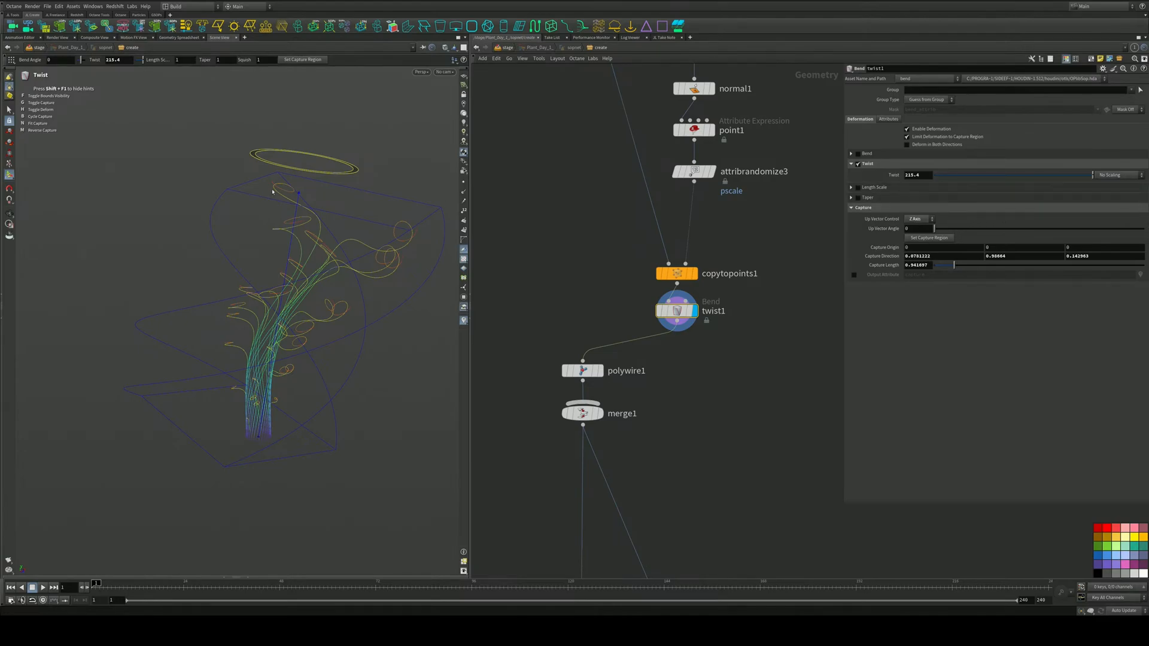
key(space+b)
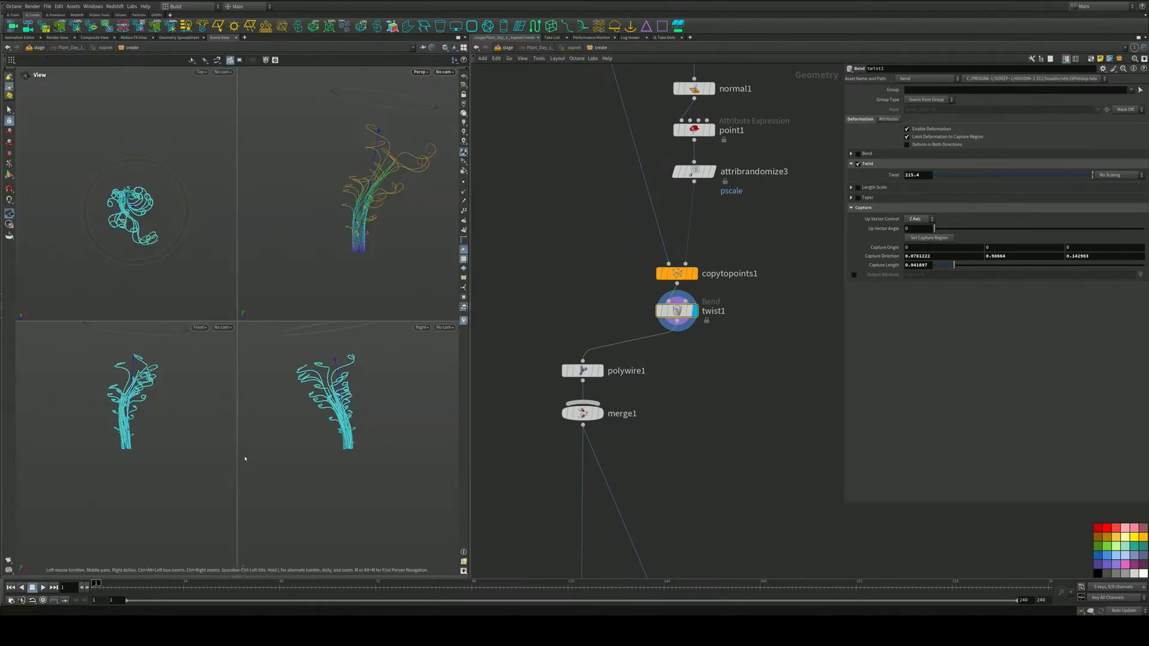
key(space+b)
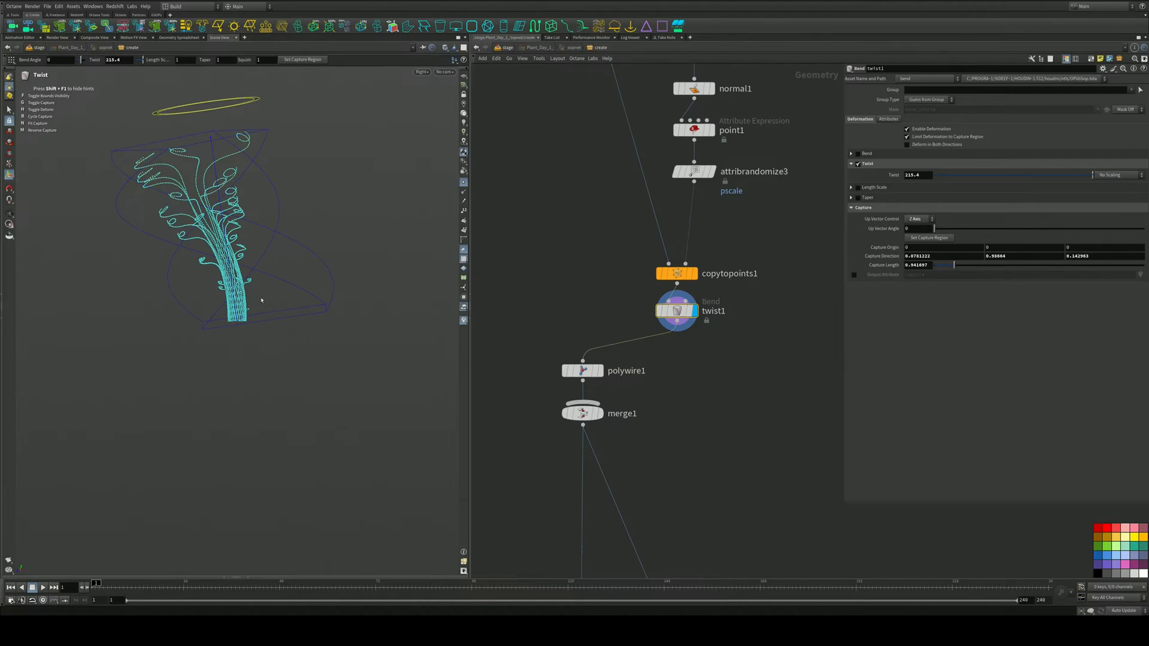
click(935, 239)
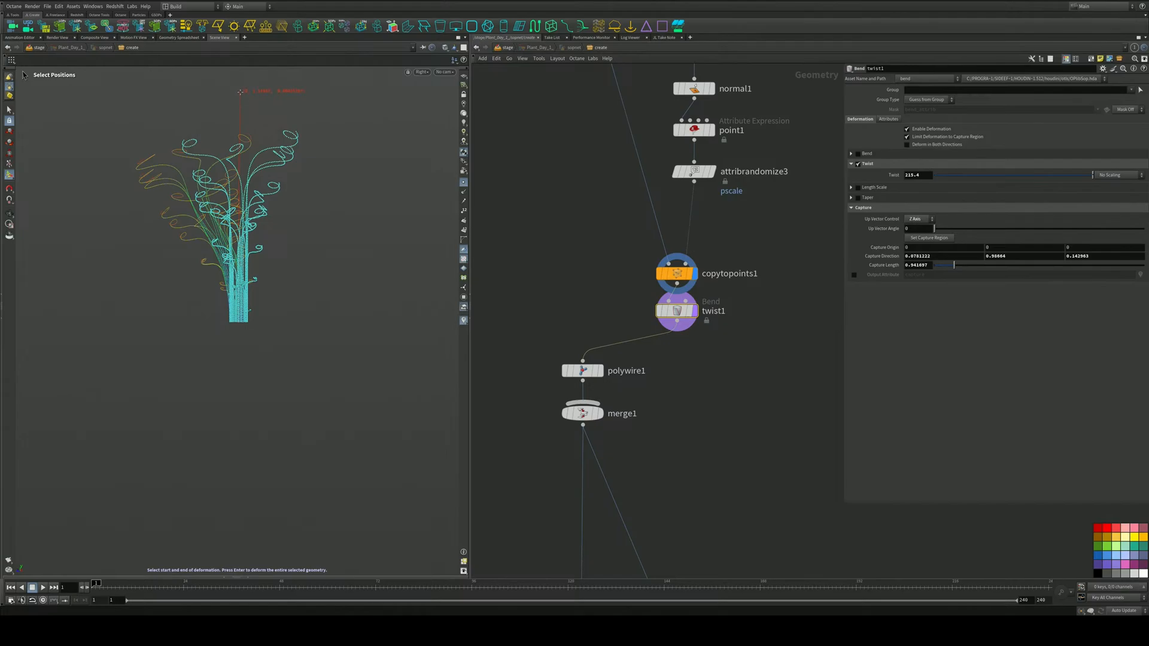
key(Return)
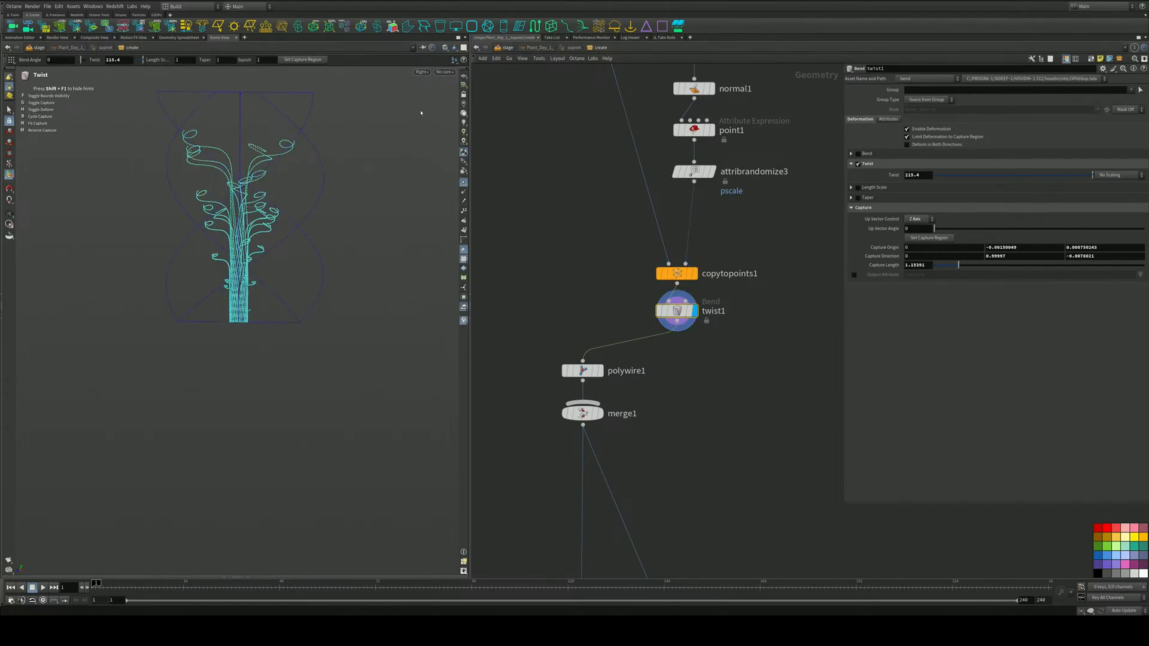
Return to the perspective view and set twist1's Twist value to 180
key(space+b)
key(space+b)
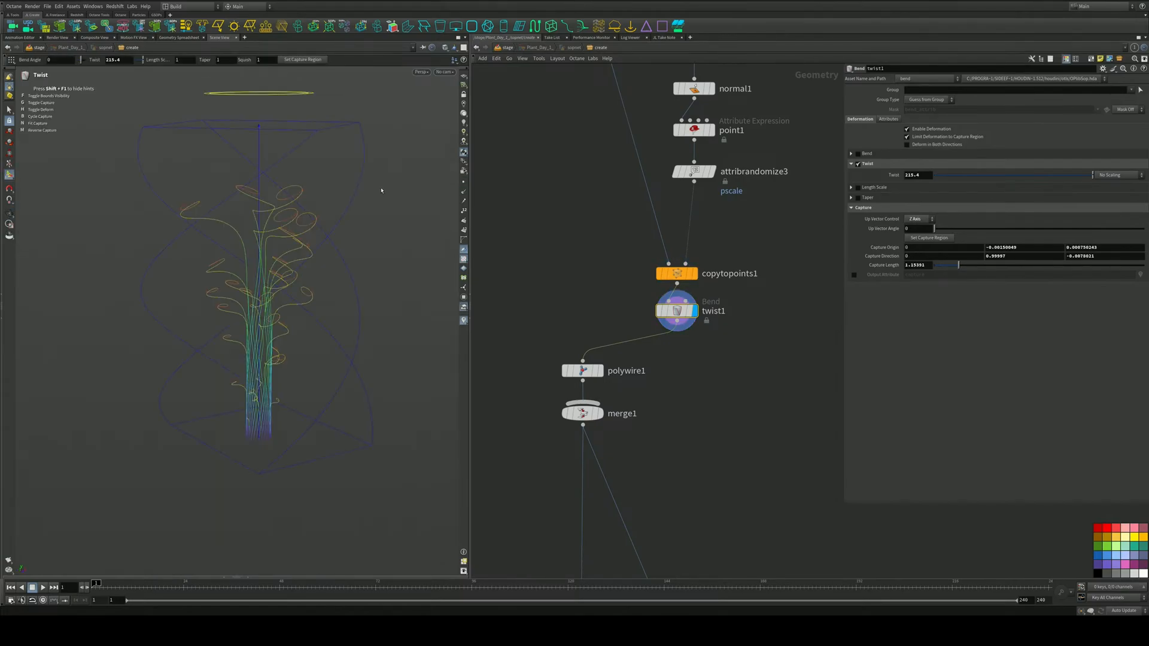
alt+drag(347, 243, 344, 326)
alt+middle_drag(344, 327, 318, 271)
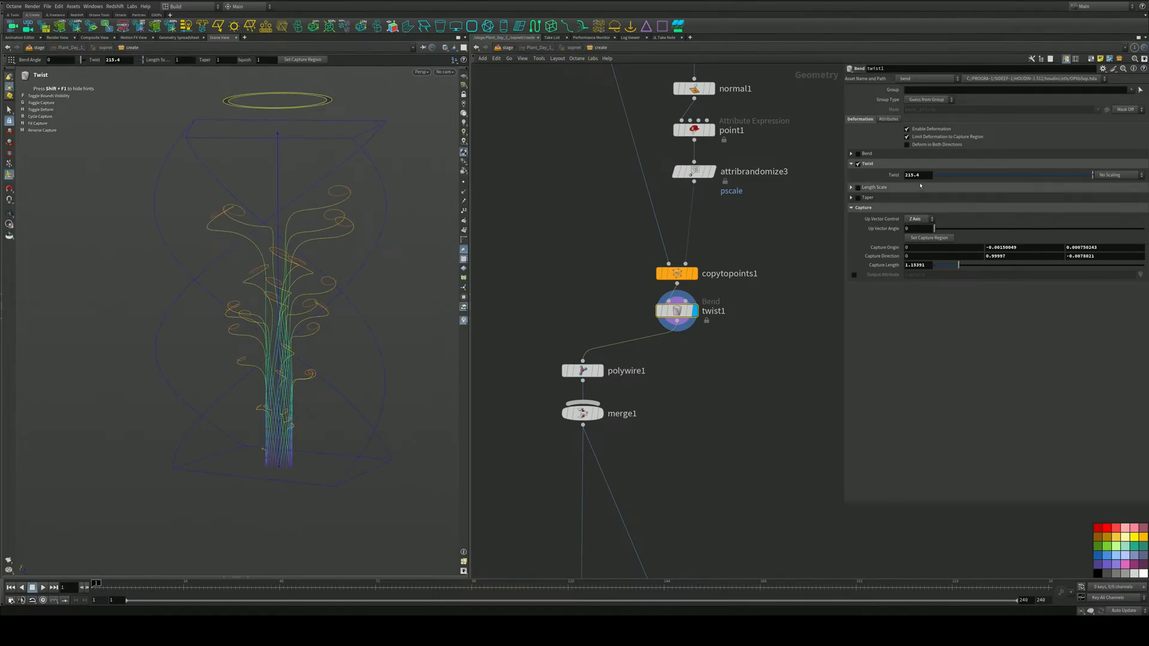
middle_drag(927, 175, 1011, 174)
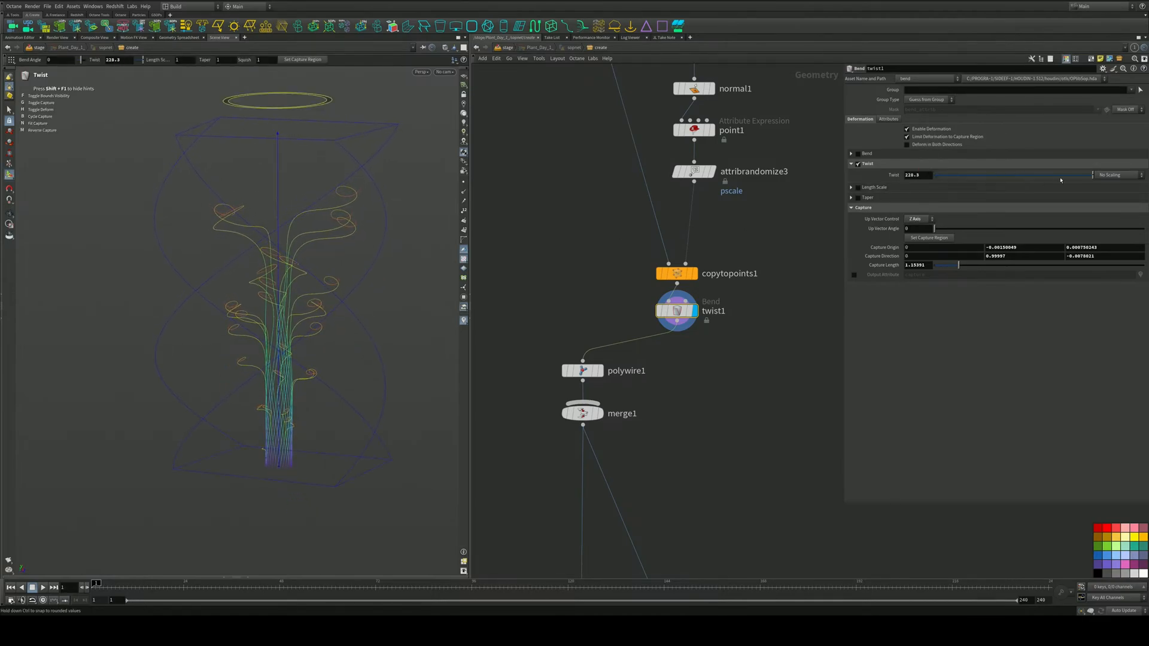
drag(1071, 175, 1110, 186)
Display polywire1 to check the twisted stems, and display merge2 to inspect them with their hair
middle_drag(720, 404, 730, 267)
click(612, 235)
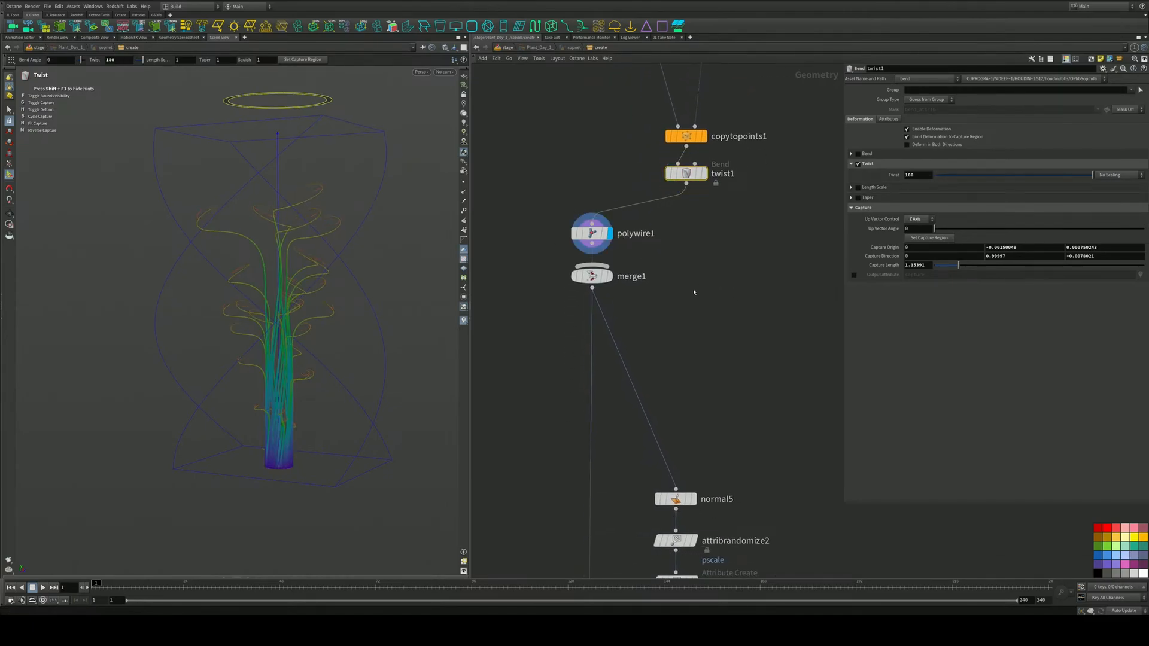
key(Escape)
drag(275, 346, 304, 358)
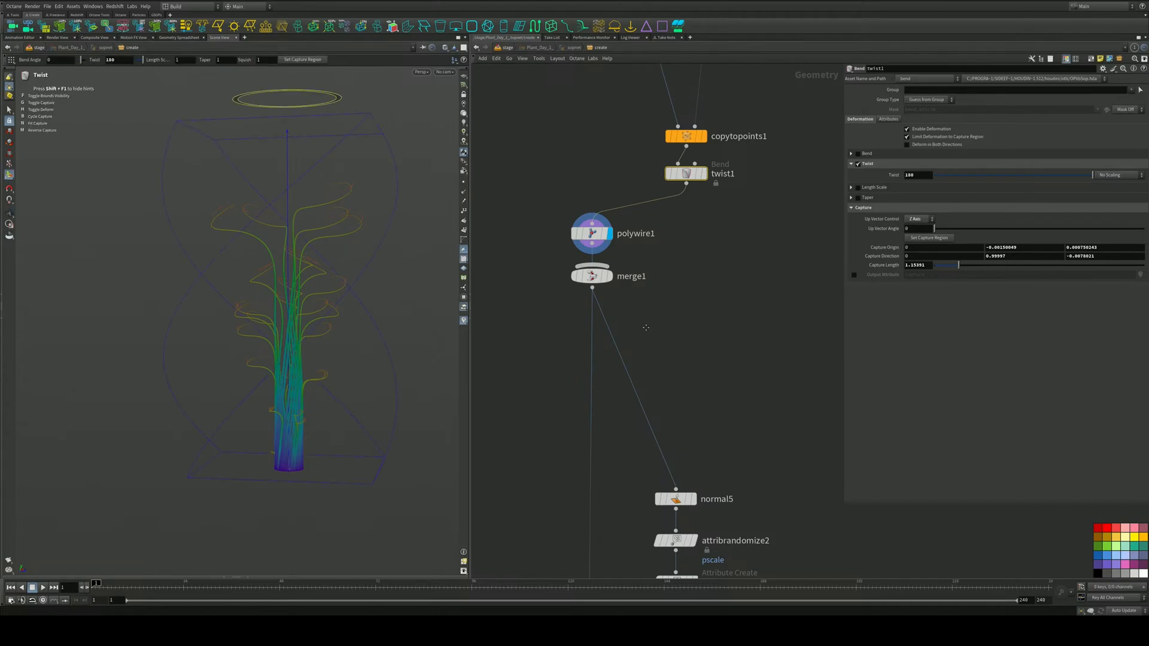
middle_drag(647, 326, 673, 115)
middle_drag(664, 395, 666, 233)
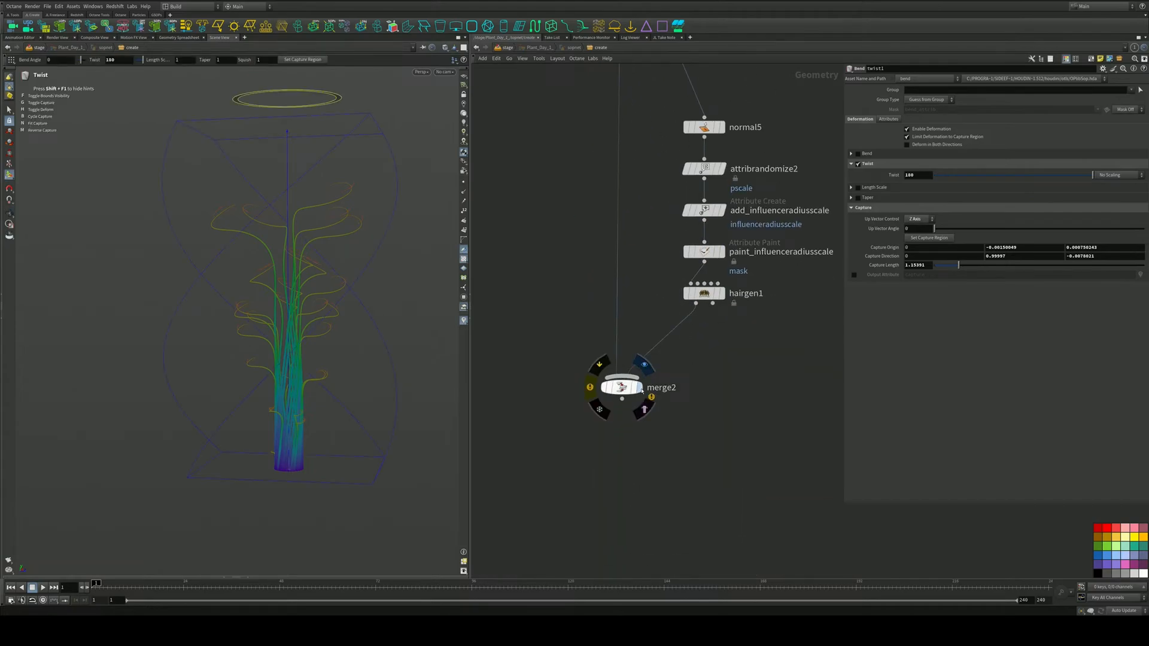
click(639, 387)
key(Escape)
drag(321, 257, 297, 271)
scroll(298, 271, up, 10)
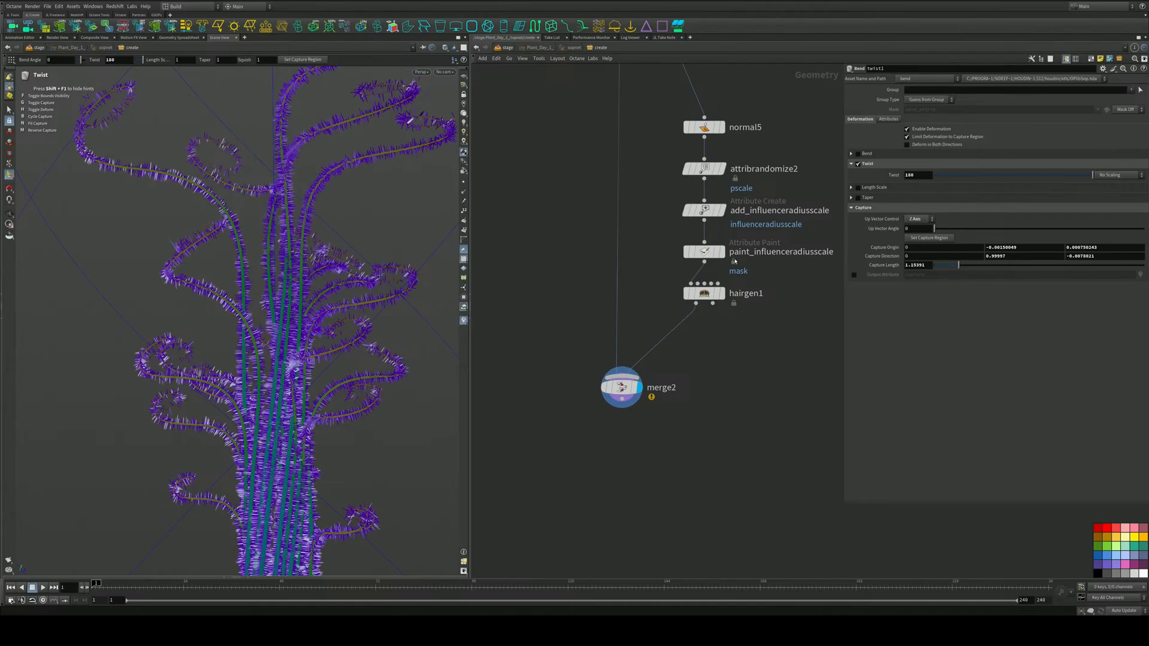
Set hairgen1's Density to 900000 and inspect the fuller hair on the whole plant
click(703, 294)
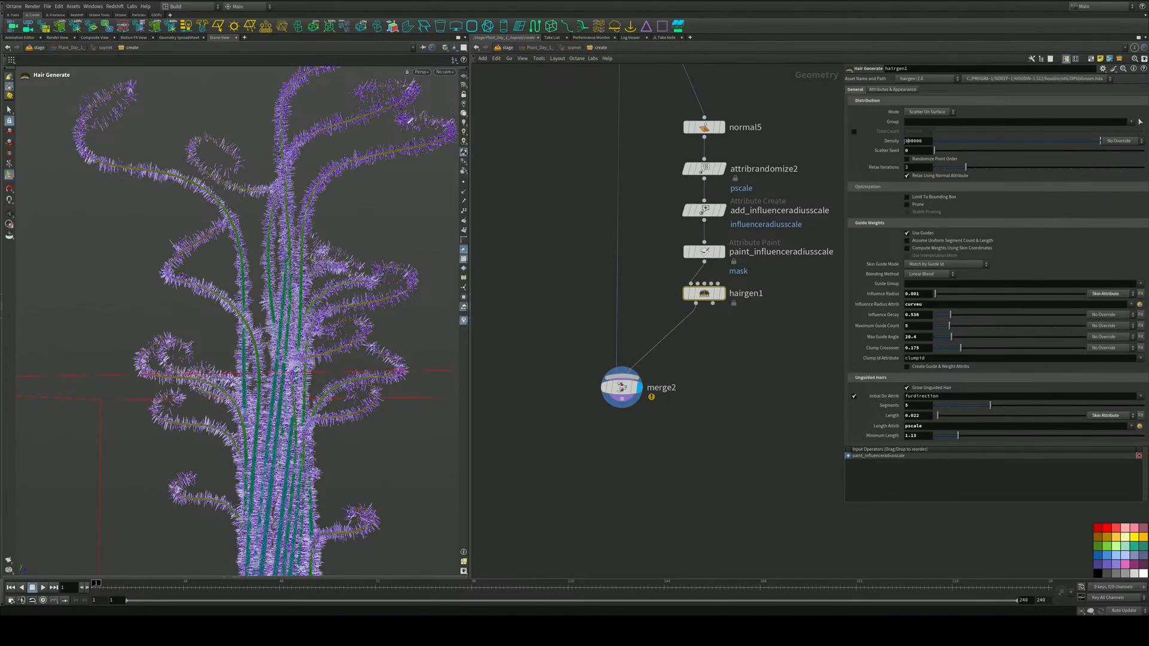
drag(906, 141, 898, 140)
key(Return)
middle_drag(714, 381, 715, 317)
scroll(347, 386, down, 6)
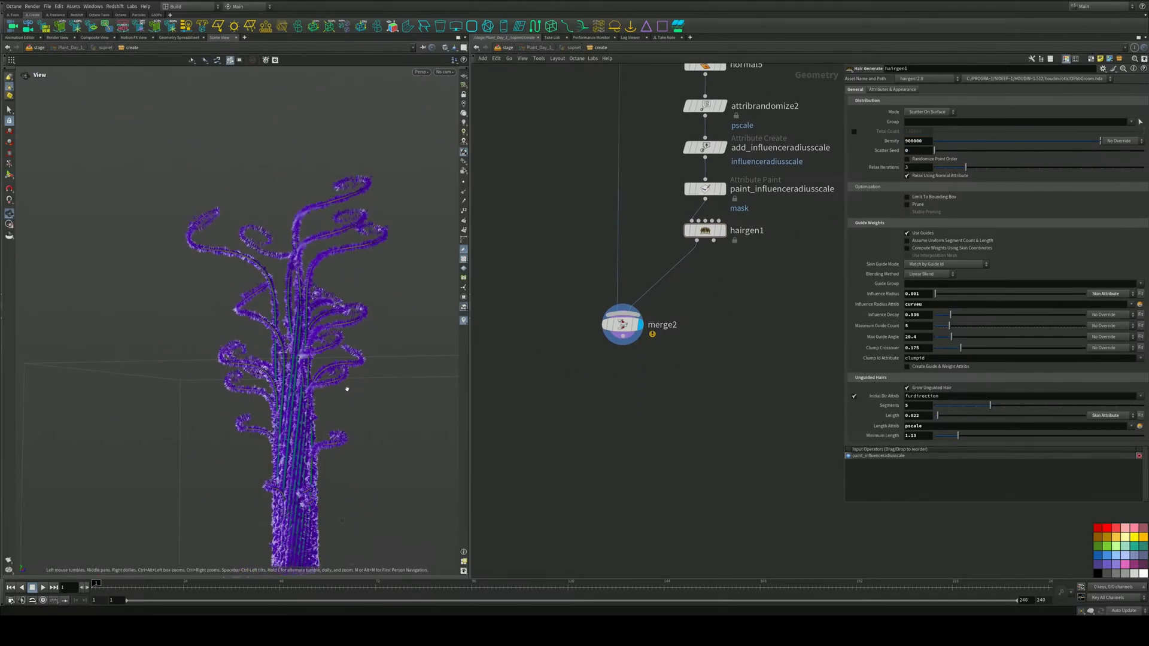
alt+middle_drag(348, 387, 302, 299)
drag(301, 298, 326, 306)
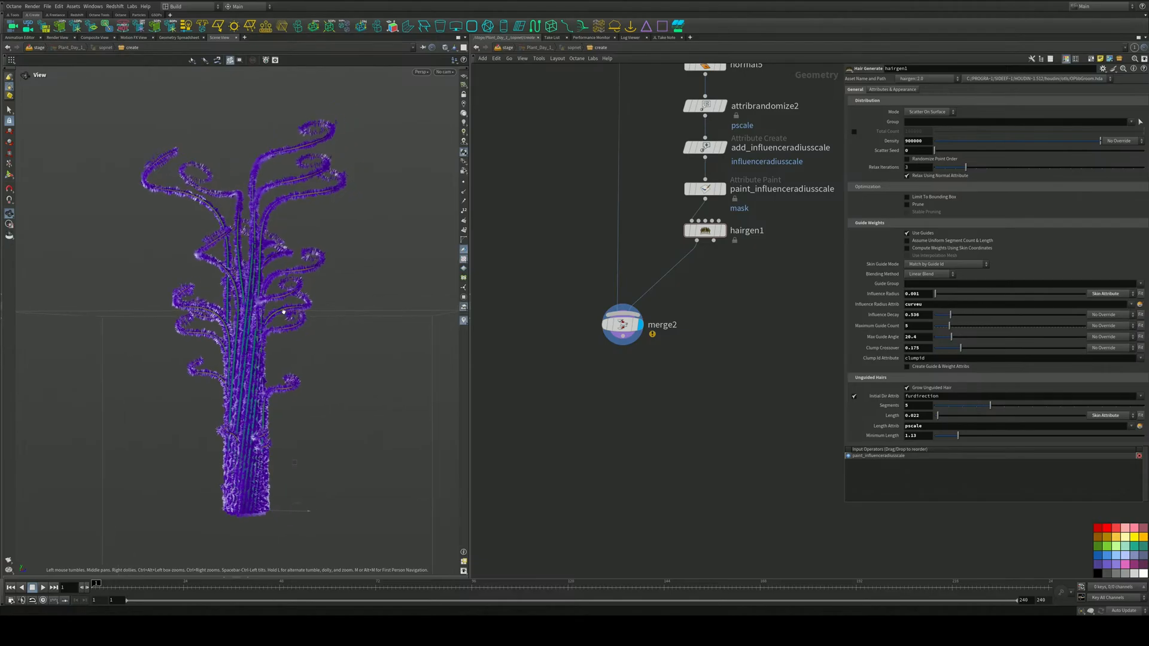
Save the scene and return to the stage network
key(ctrl+s)
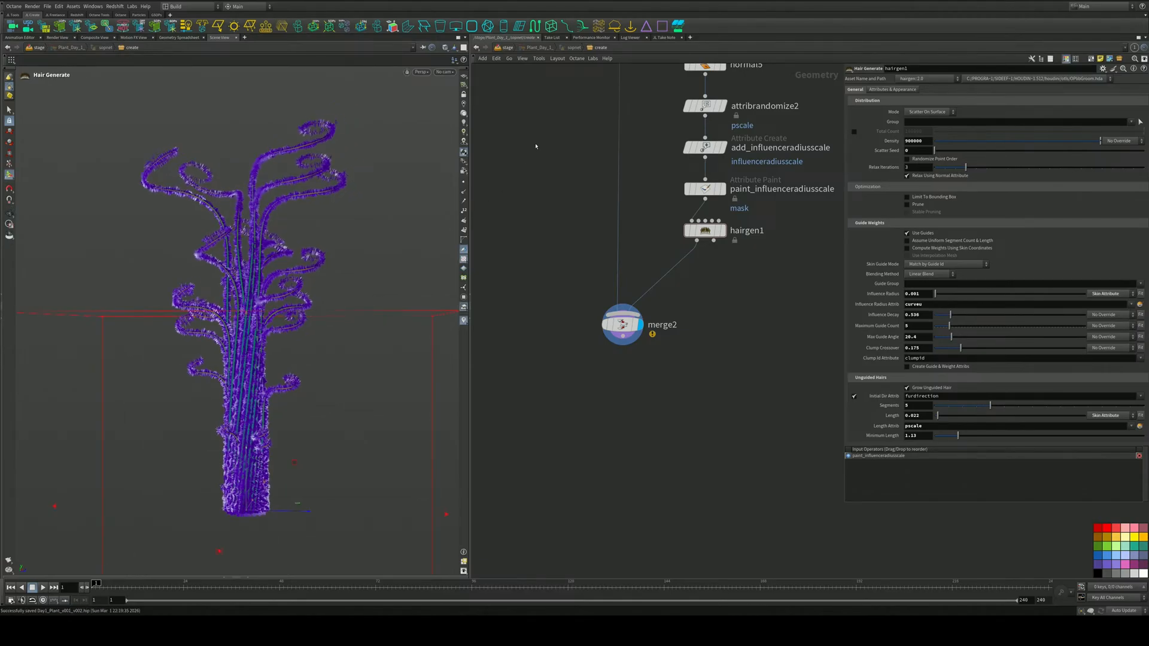
click(507, 48)
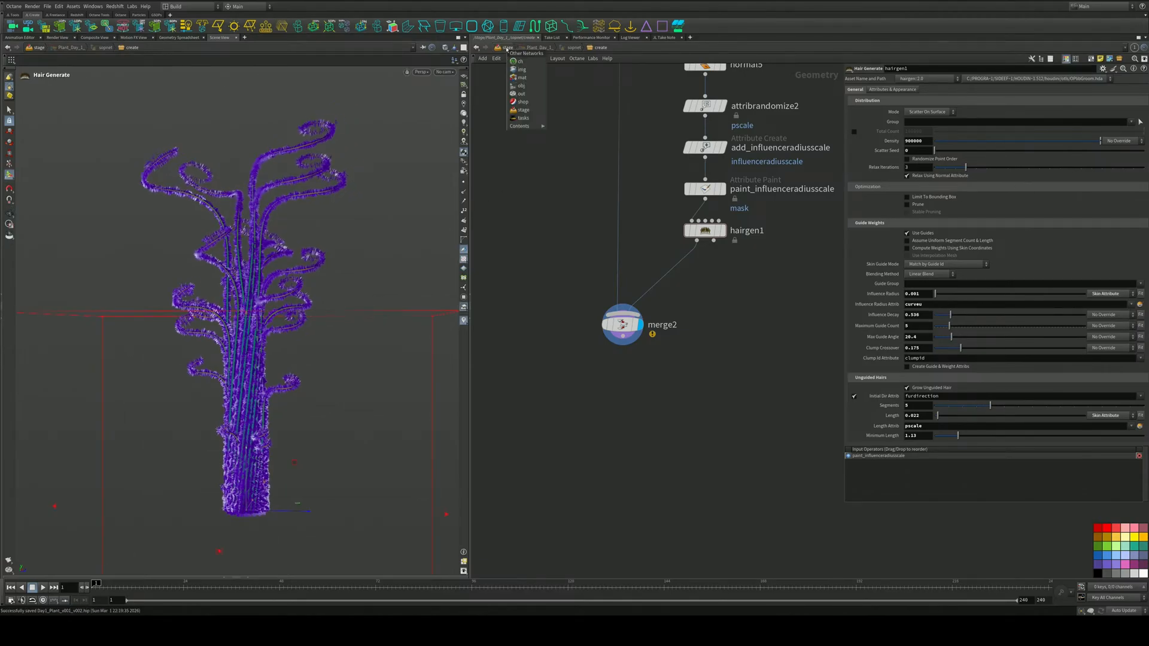
click(523, 110)
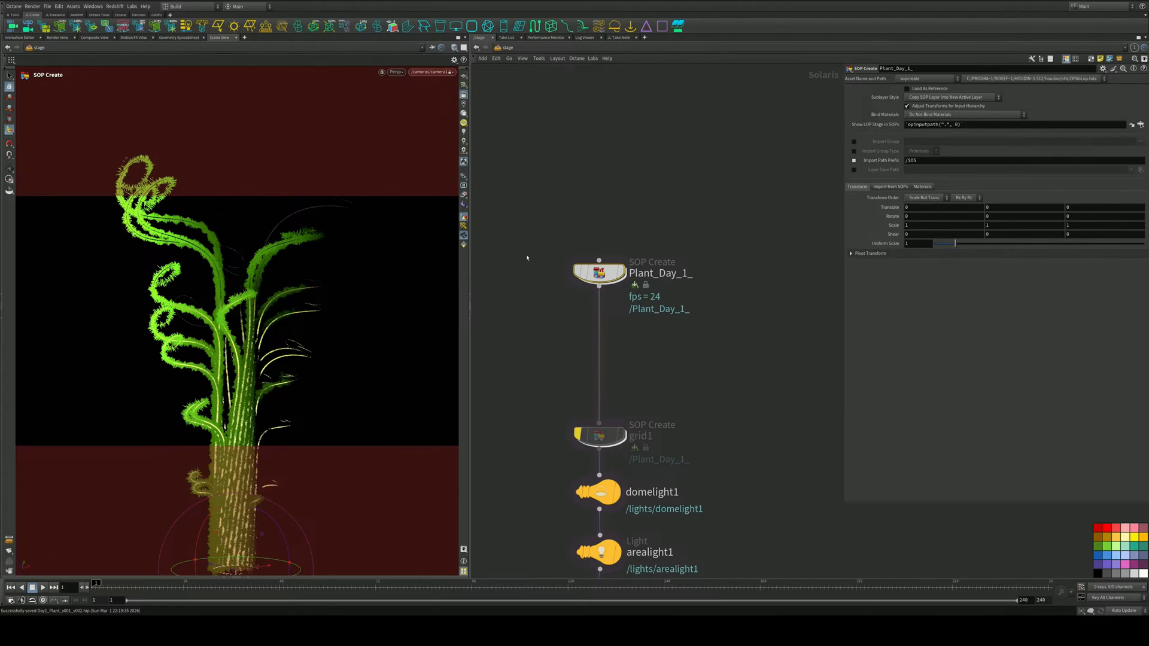
Render the viewport with Karma CPU and reframe the plant in the camera view so its curled tips fit
middle_drag(528, 258, 557, 127)
click(395, 71)
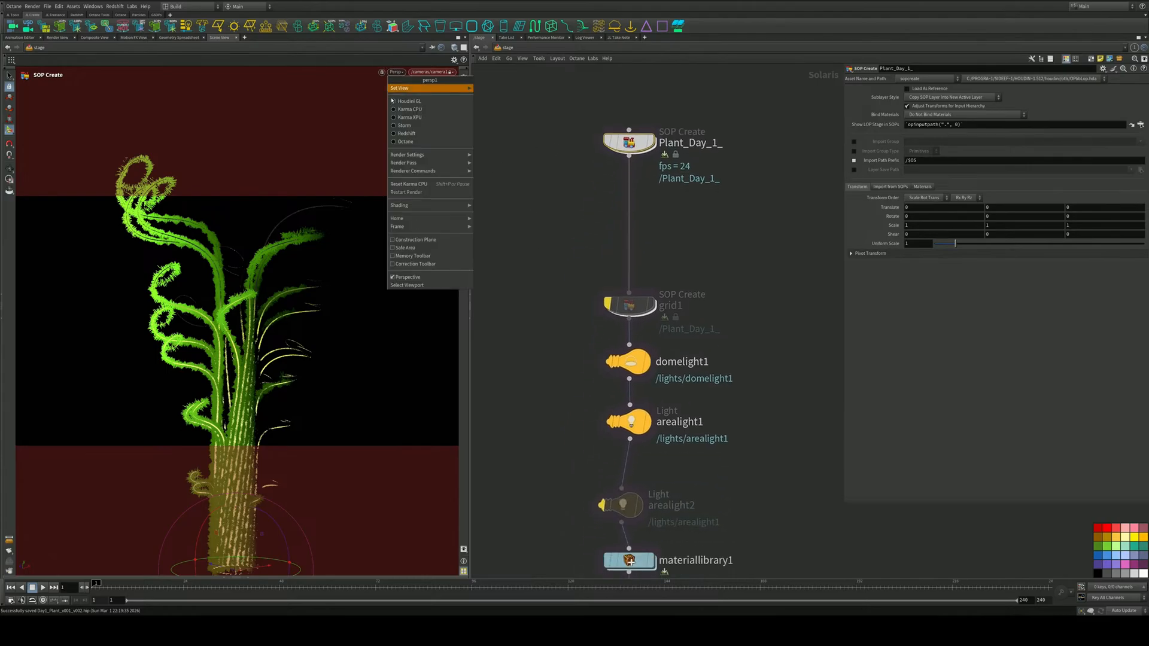
click(403, 112)
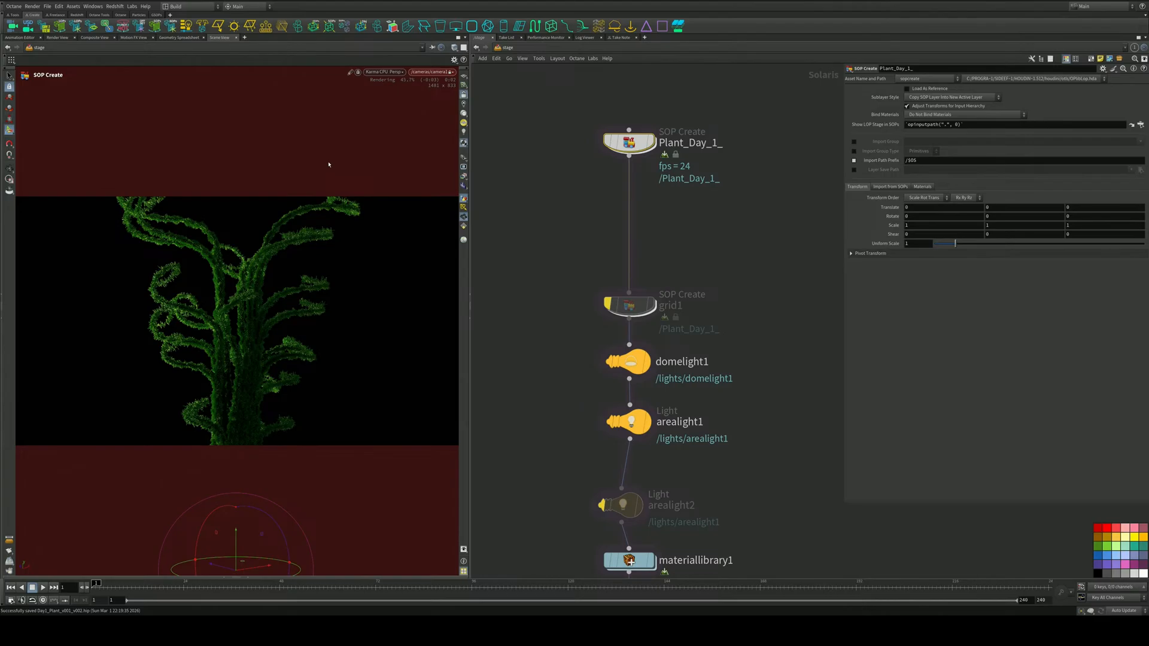
alt+drag(236, 310, 211, 331)
alt+right_drag(211, 331, 237, 333)
mouse_move(237, 333)
alt+middle_down()
mouse_move(230, 269)
mouse_move(229, 327)
alt+middle_up()
Set camera1's aspect ratio to a portrait 9 by 16
middle_drag(726, 471, 723, 158)
drag(674, 380, 570, 465)
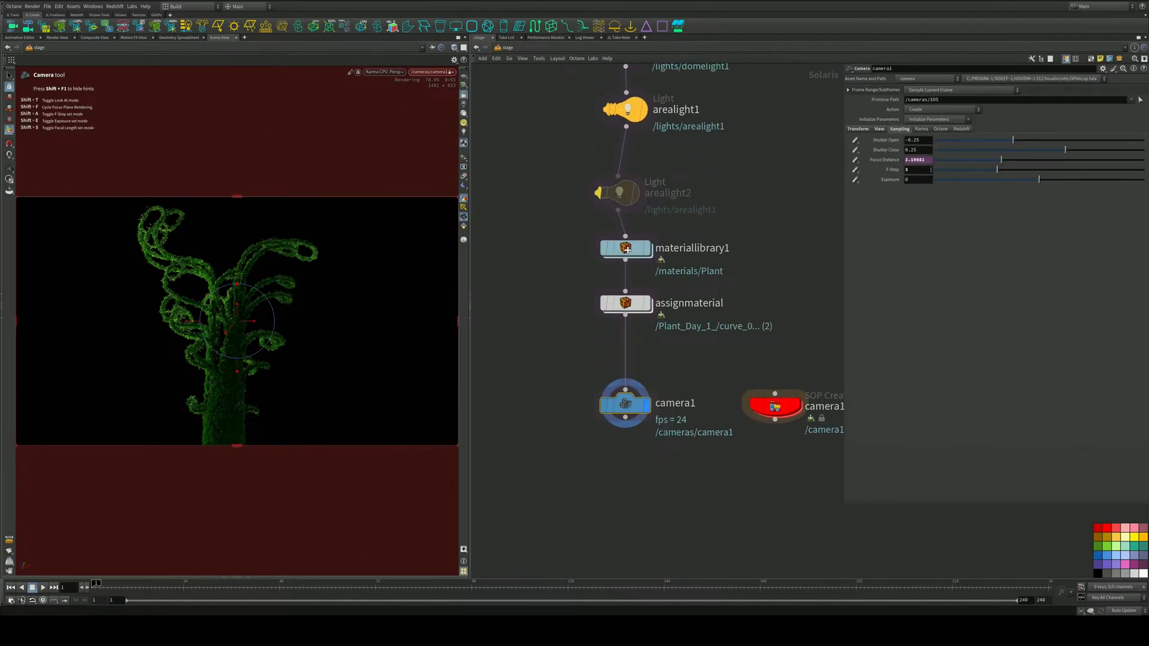
click(880, 128)
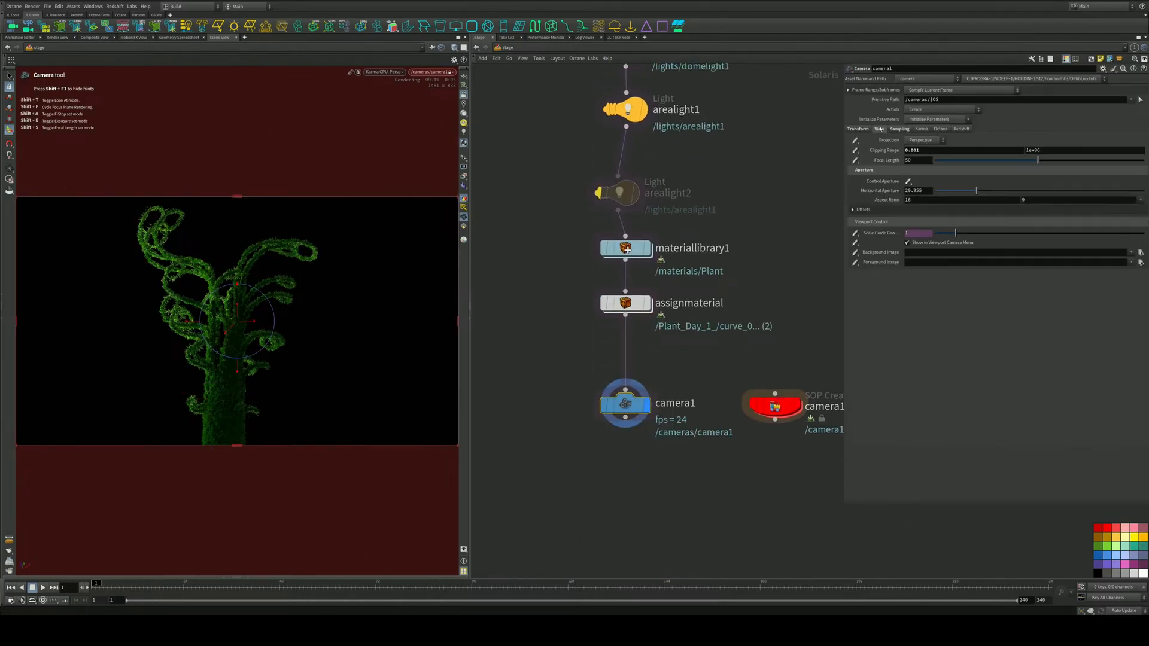
click(924, 199)
text(9)
key(Tab)
text(16)
key(Return)
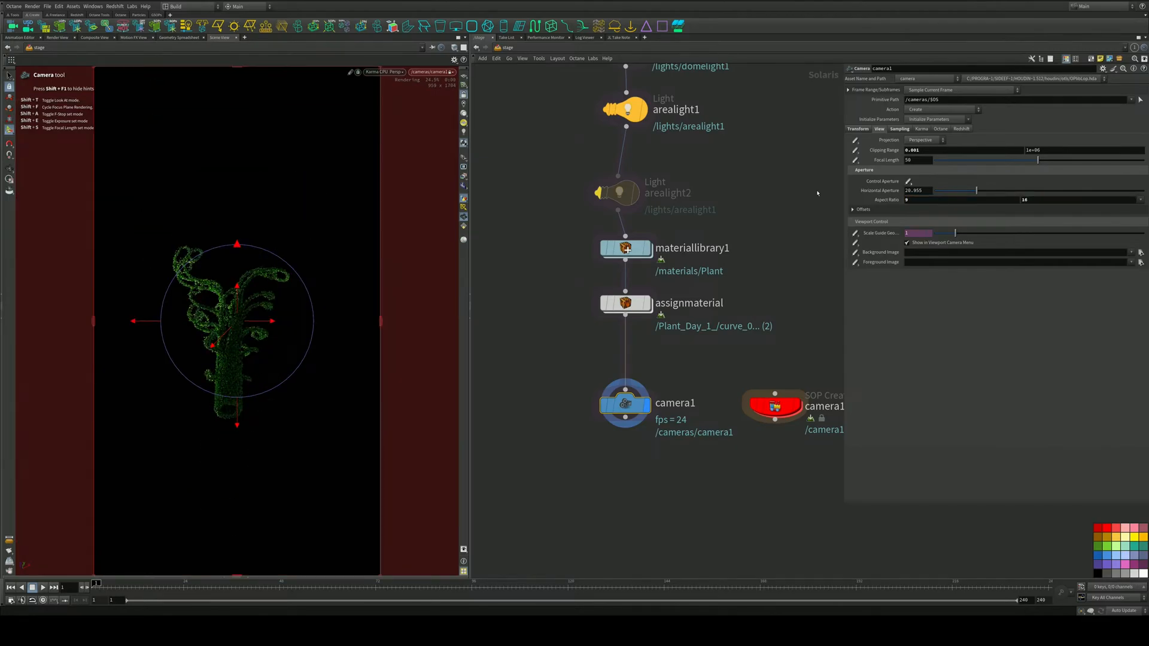
Move the camera closer and orbit it so the twisted stems fill the portrait frame
scroll(818, 194, down, 2)
alt+right_drag(225, 348, 386, 297)
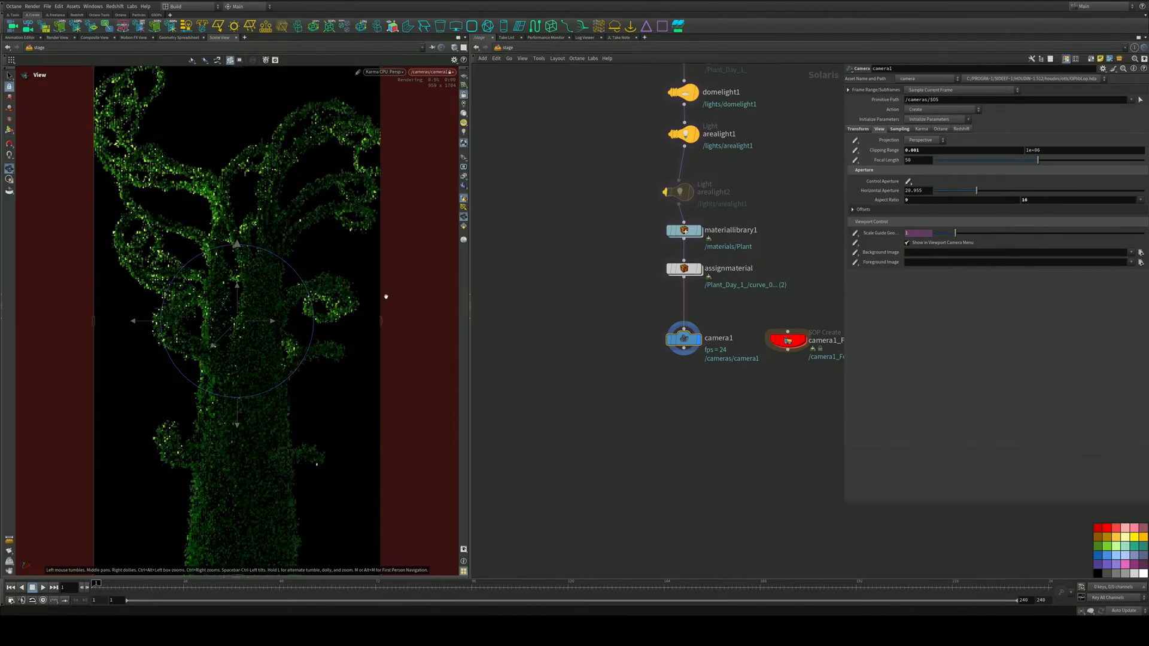
alt+drag(386, 297, 285, 355)
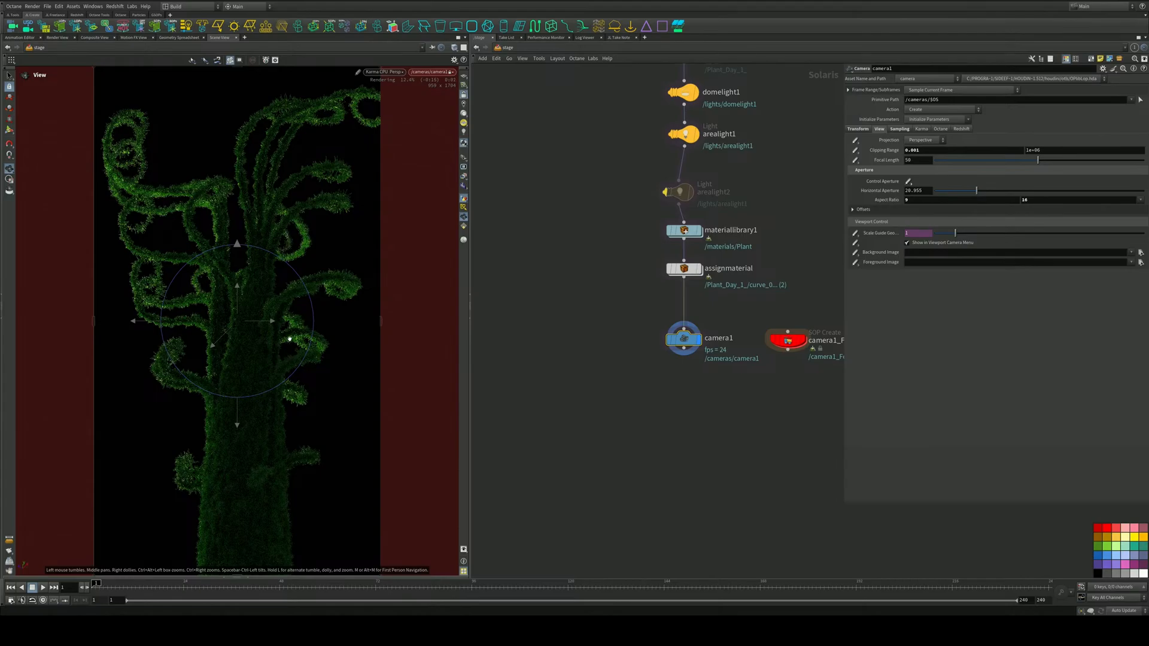
alt+drag(286, 311, 276, 353)
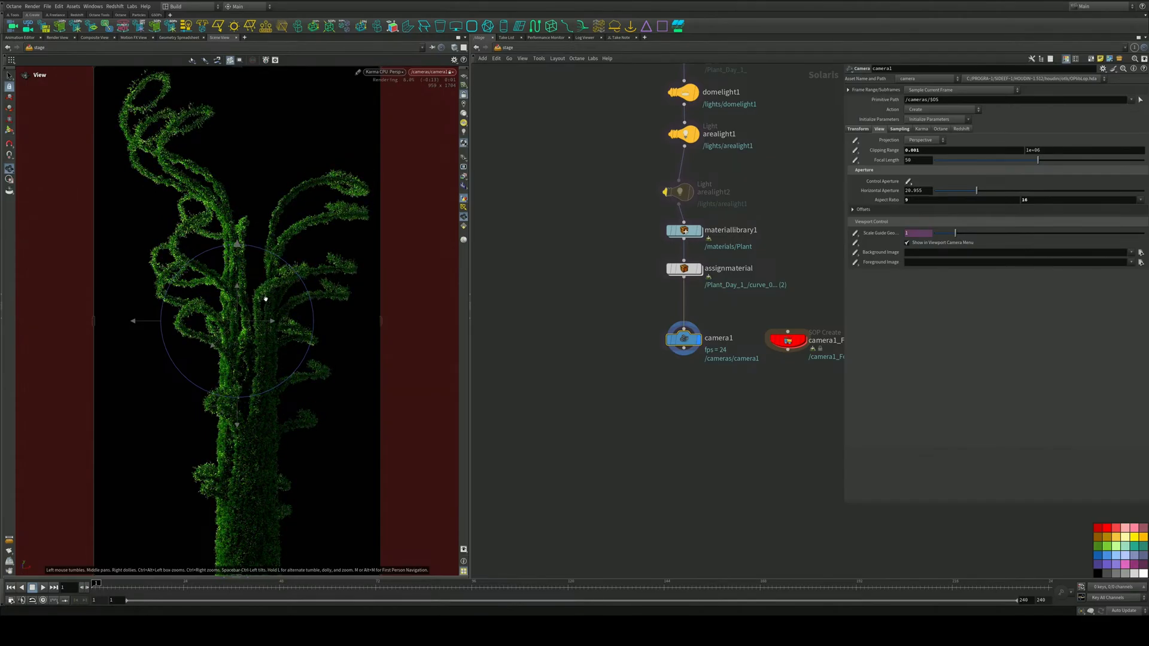
middle_drag(266, 299, 262, 306)
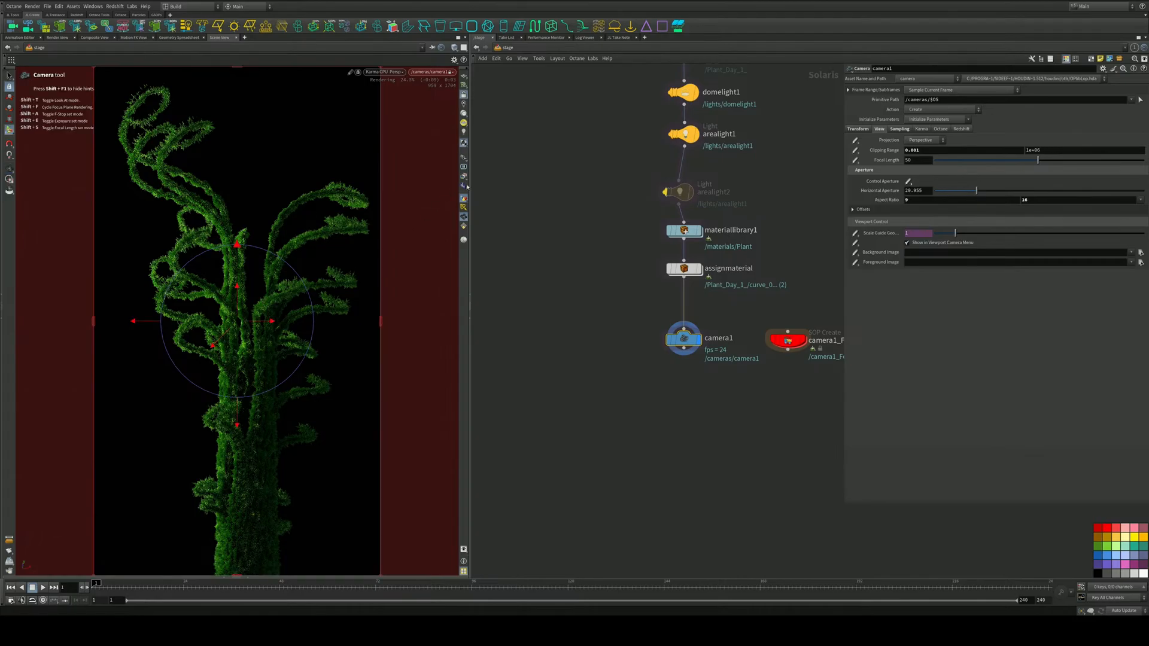
Inside Plant_Day_1_, insert an Attribute Randomize node between paint_influenceradiusscale and hairgen1
middle_drag(599, 156, 597, 211)
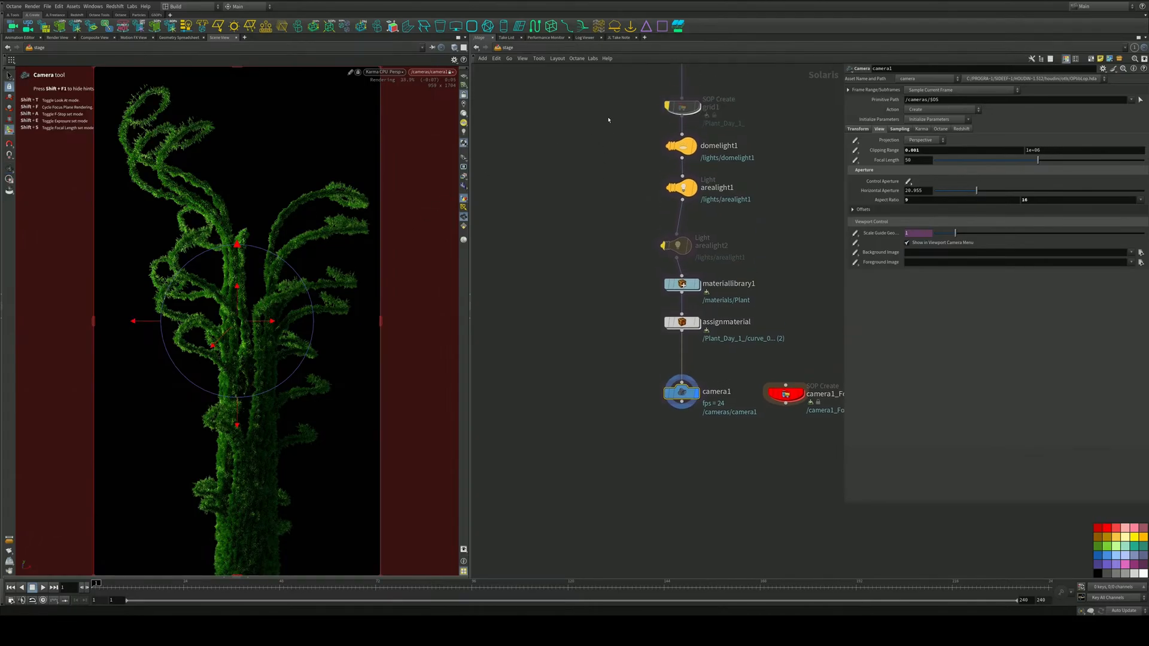
middle_drag(603, 127, 597, 230)
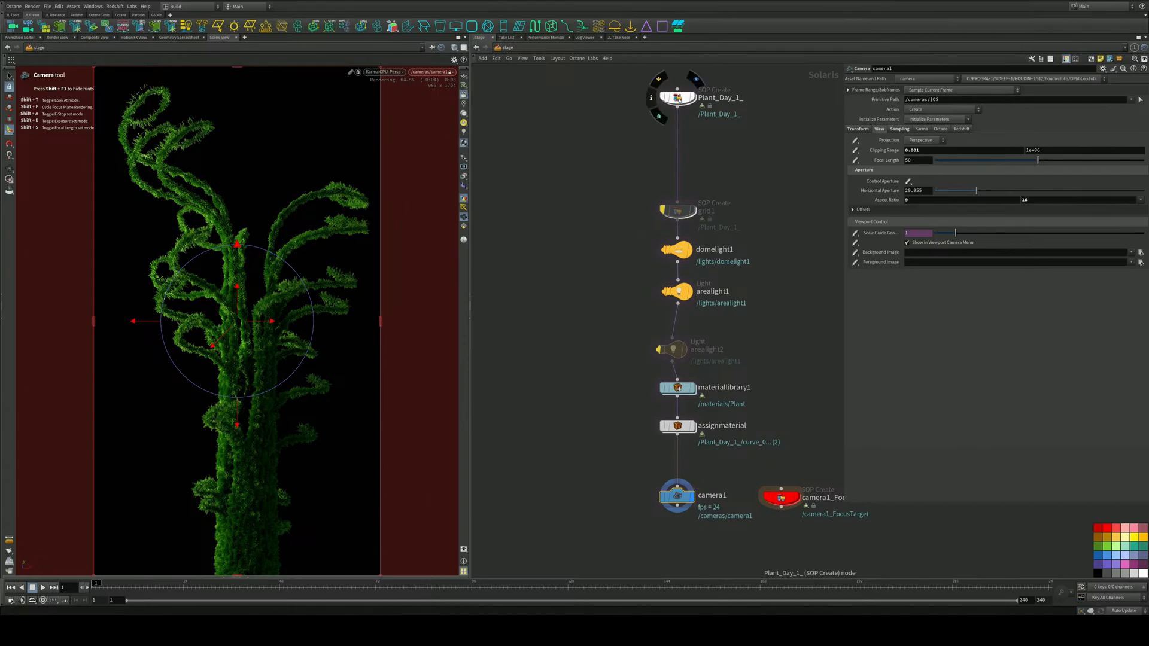
double_click(683, 99)
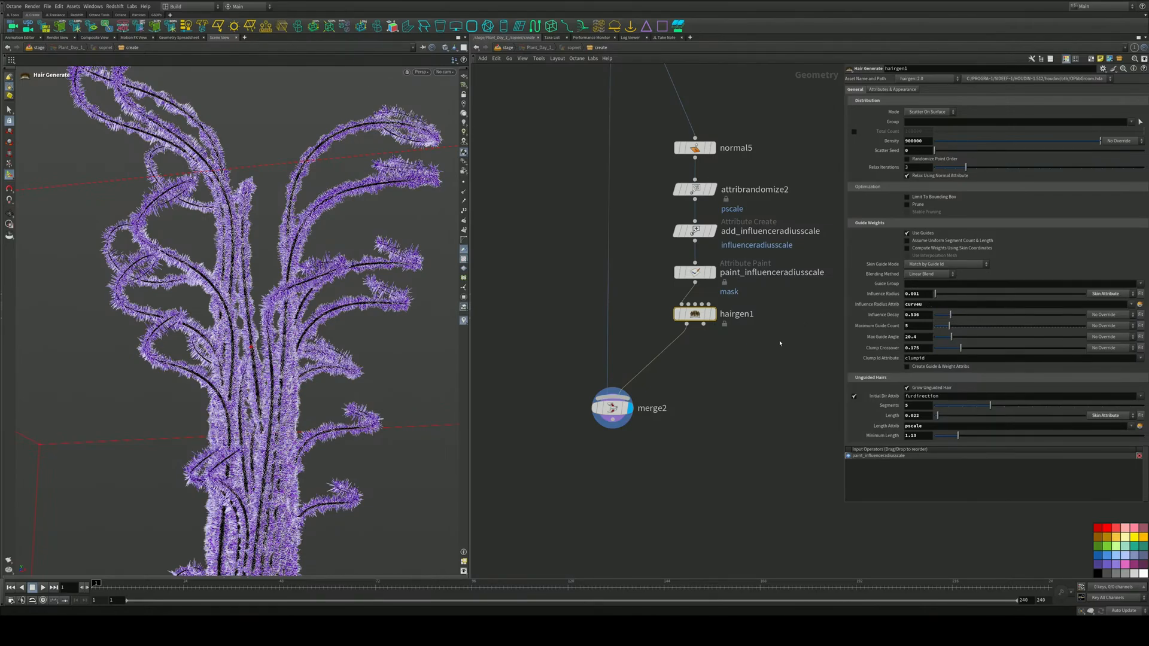
key(Tab)
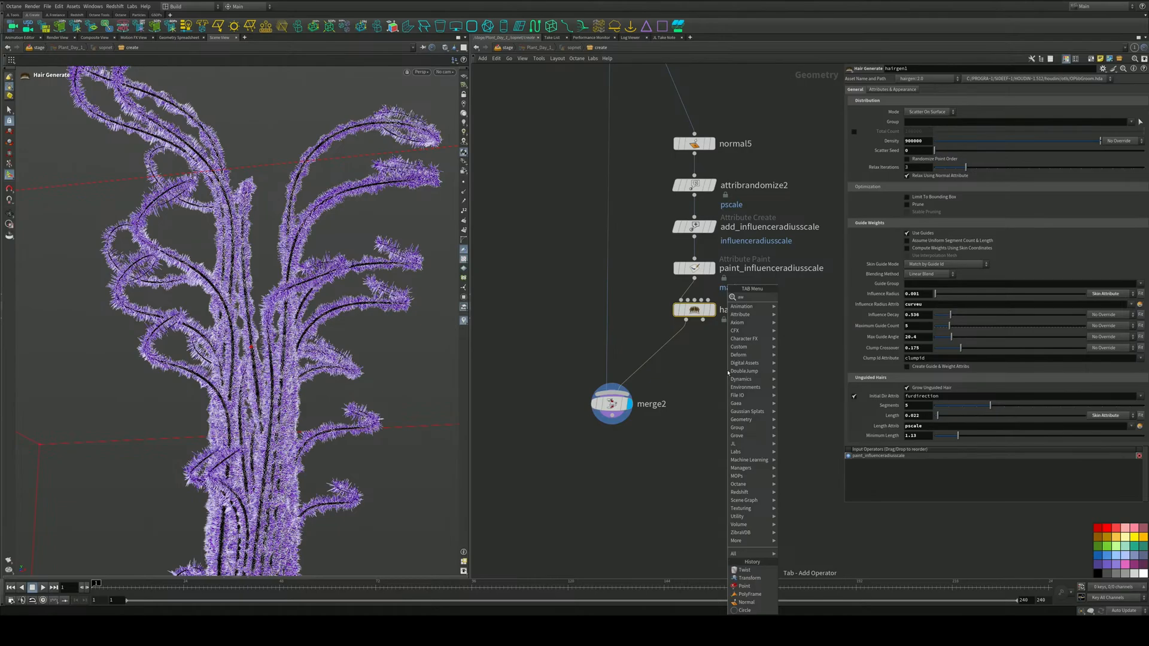
key(BackSpace)
key(BackSpace)
text(attra)
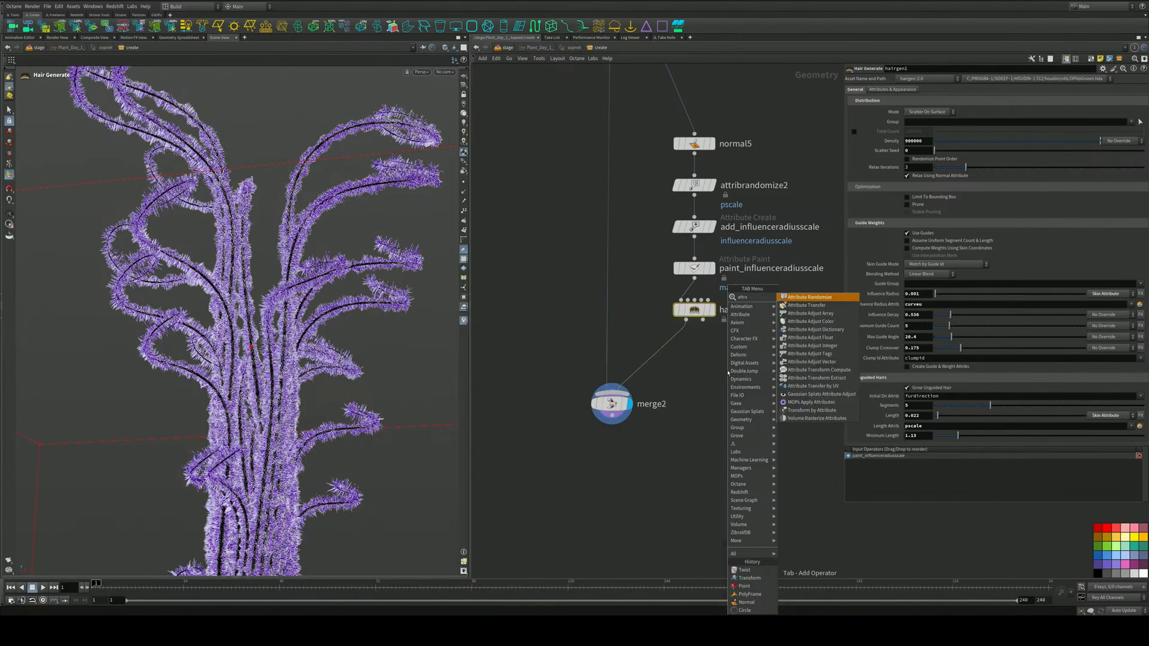
key(Return)
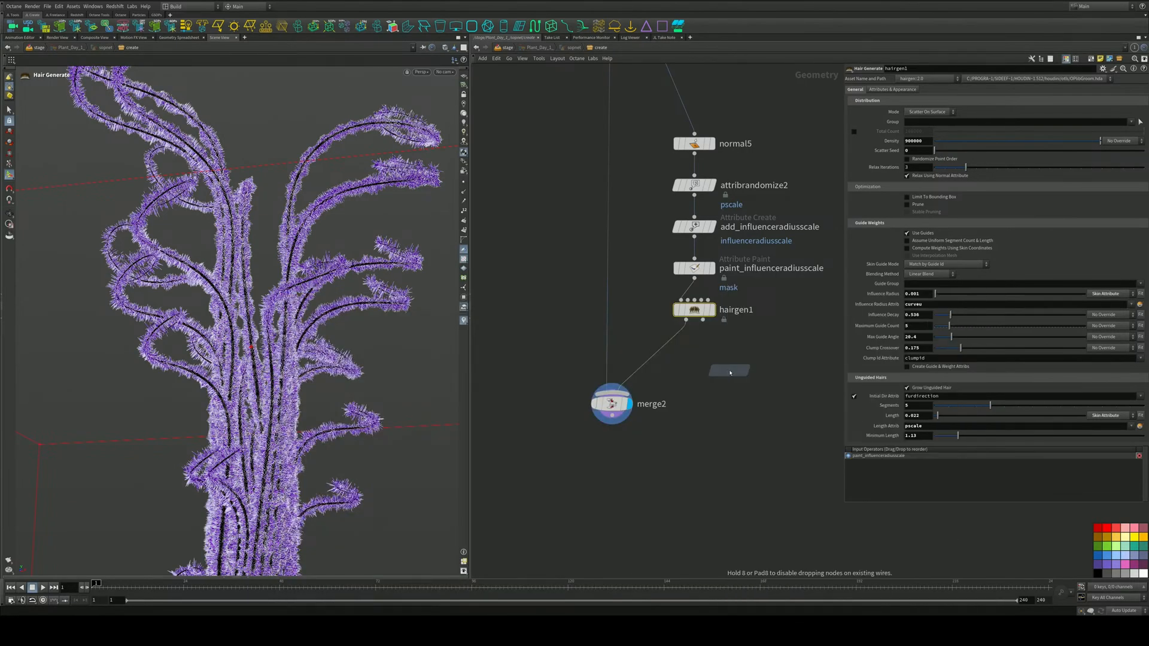
click(687, 288)
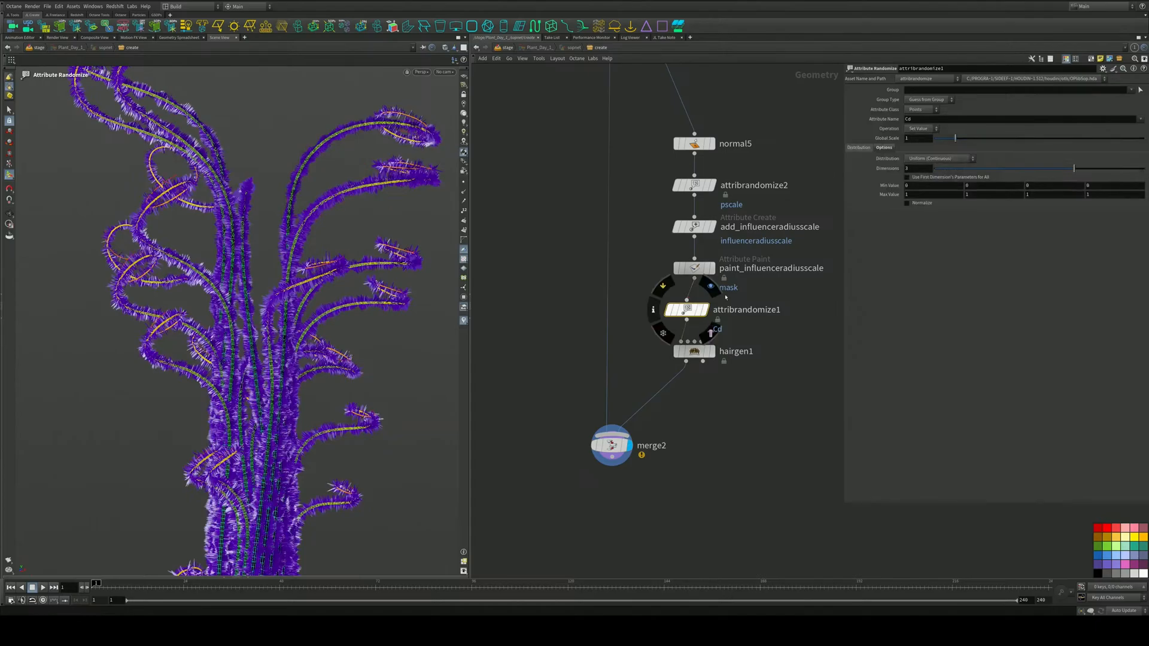
Open the list of available attributes for attribrandomize1's Attribute Name
click(1141, 120)
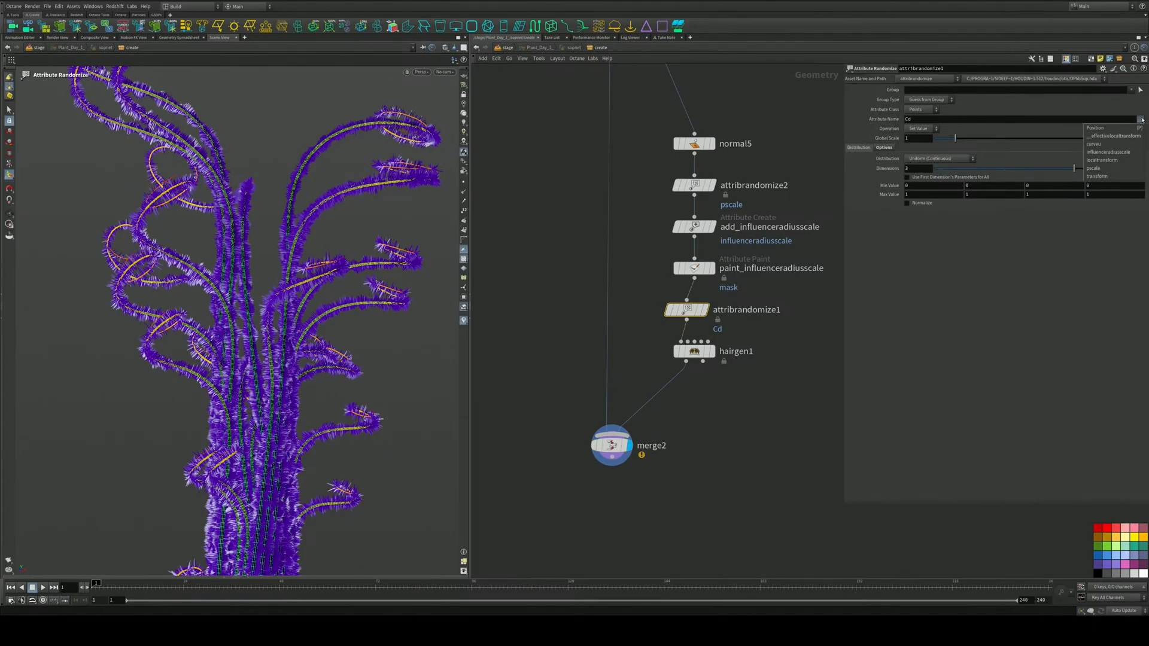
Space out the attribrandomize1 and hairgen1 nodes and set attribrandomize1's attribute name to width
click(934, 180)
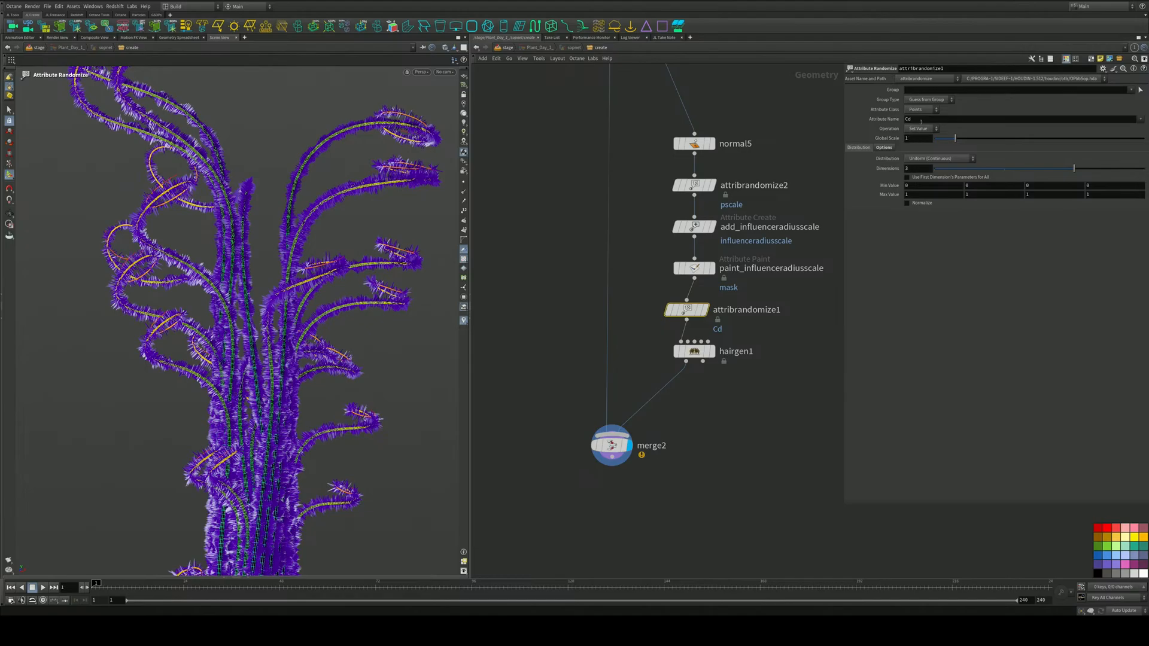
drag(688, 352, 689, 371)
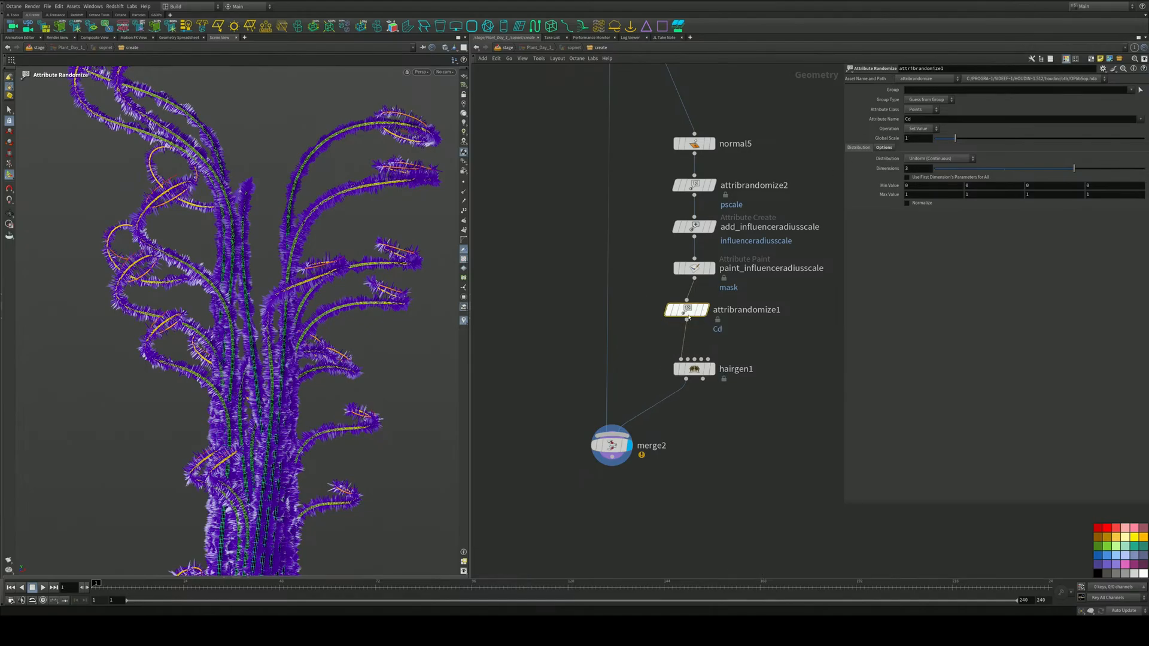
mouse_move(688, 312)
mouse_down()
mouse_move(696, 331)
mouse_move(696, 317)
mouse_up()
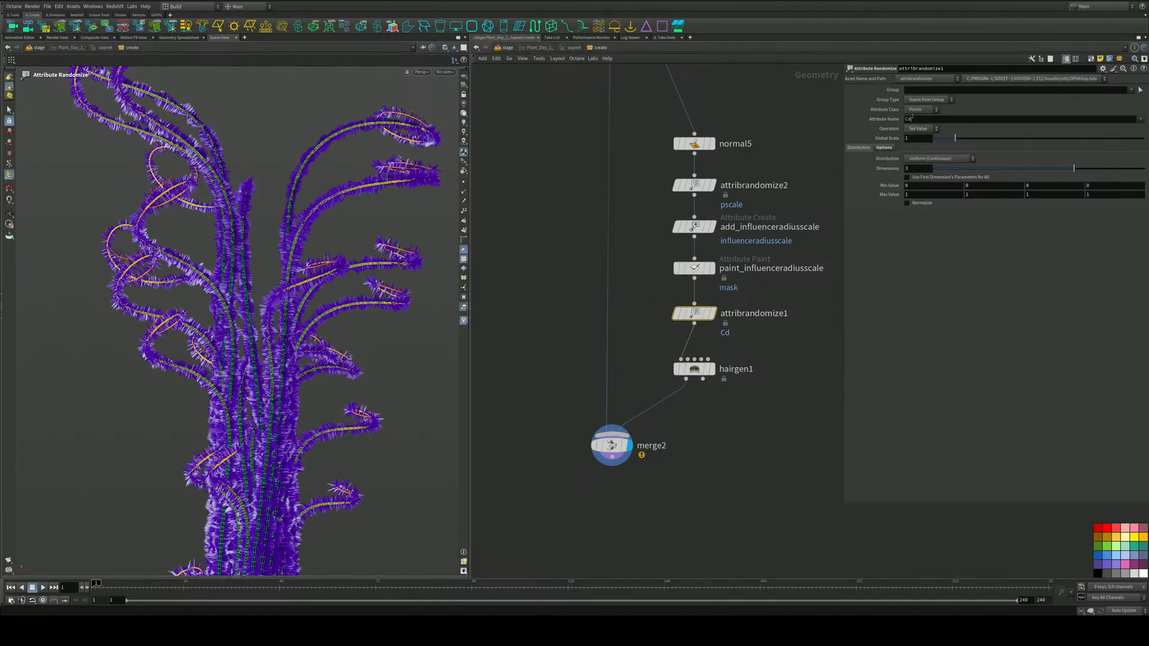
text(width)
key(Return)
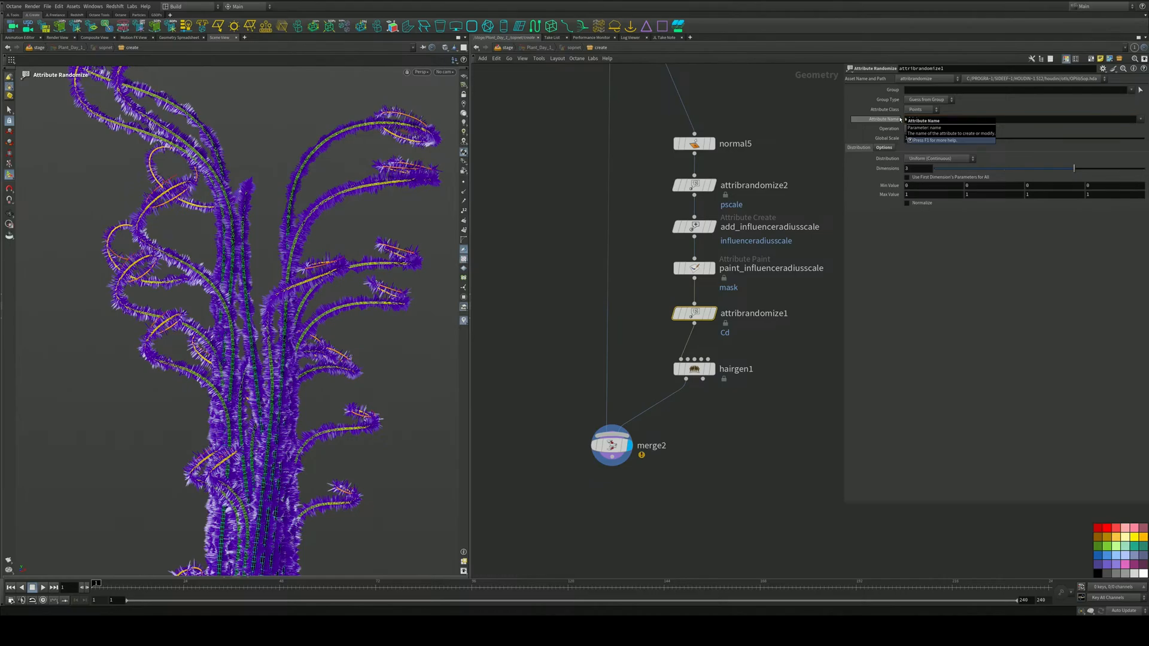
Set the influence radius attribute of the hairgen1 node to width
drag(751, 346, 638, 409)
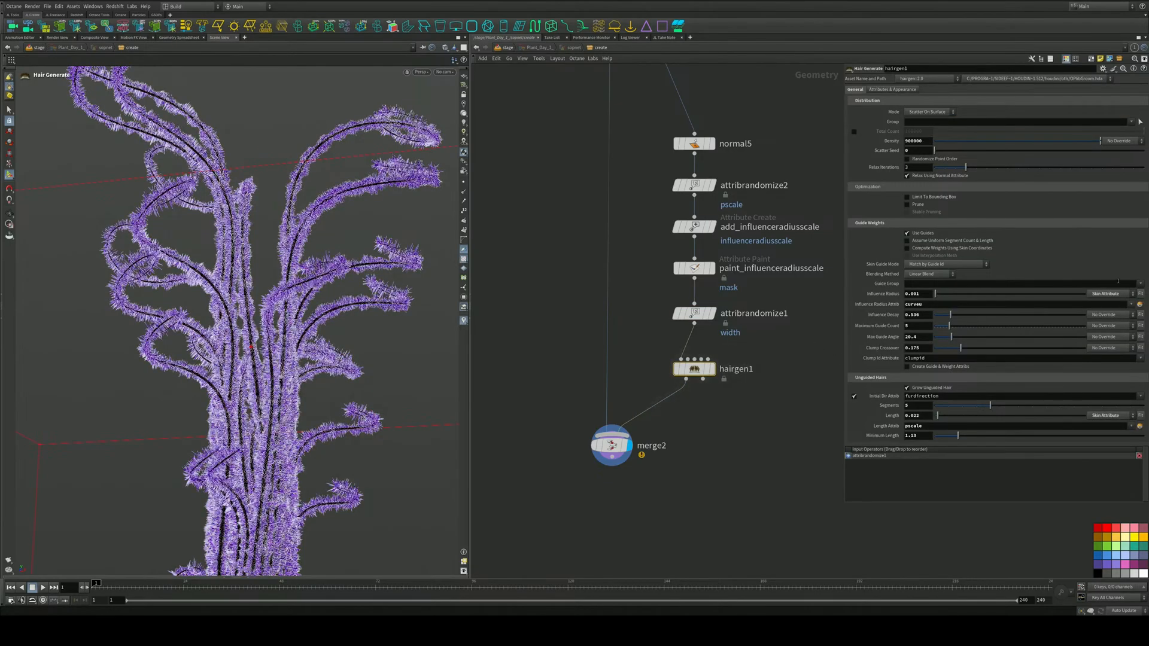
click(973, 305)
text(width)
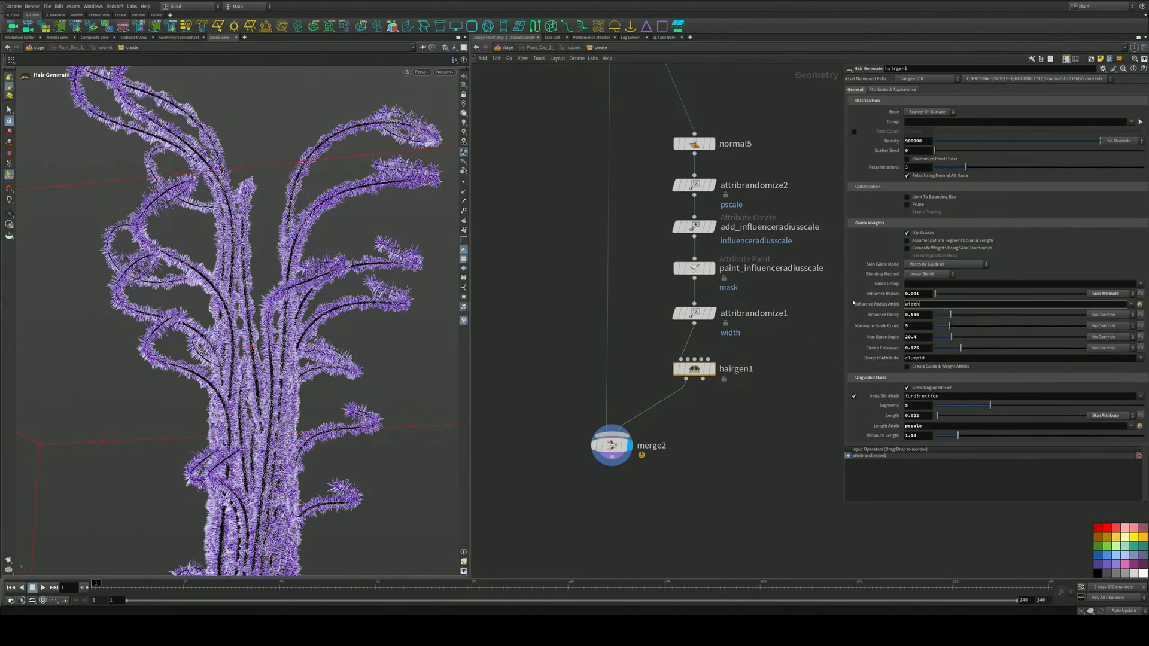
key(Return)
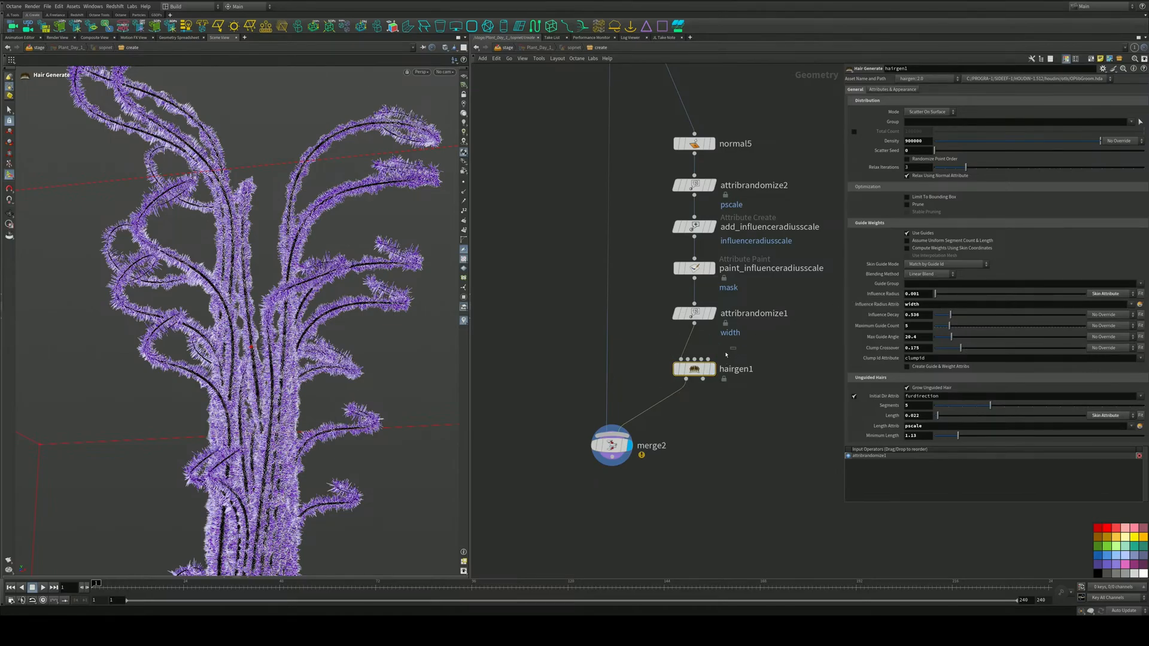
Set attribrandomize1's global scale to 0.59 and choose curveu as its attribute name
click(742, 314)
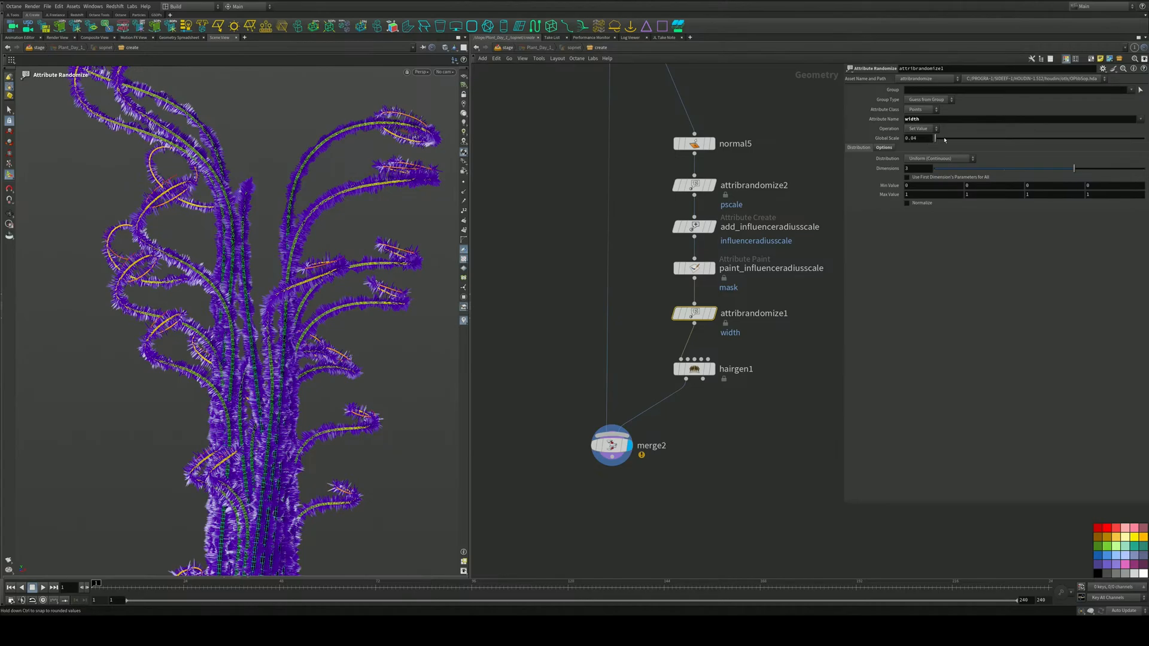
drag(934, 143, 942, 142)
click(1140, 119)
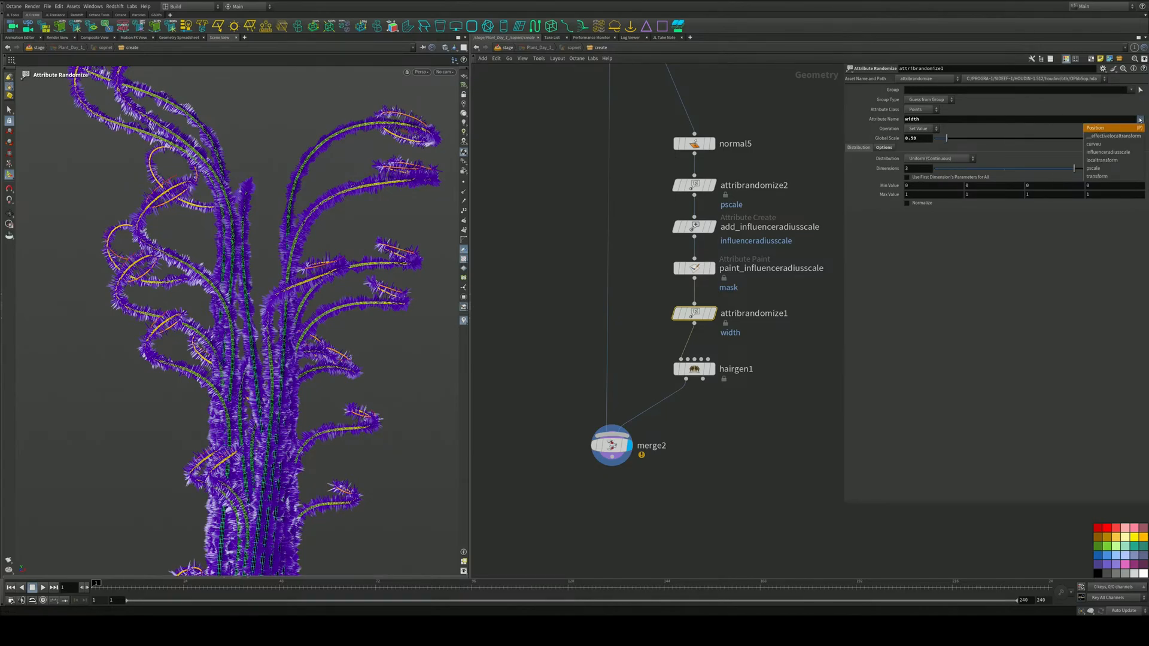
click(1100, 144)
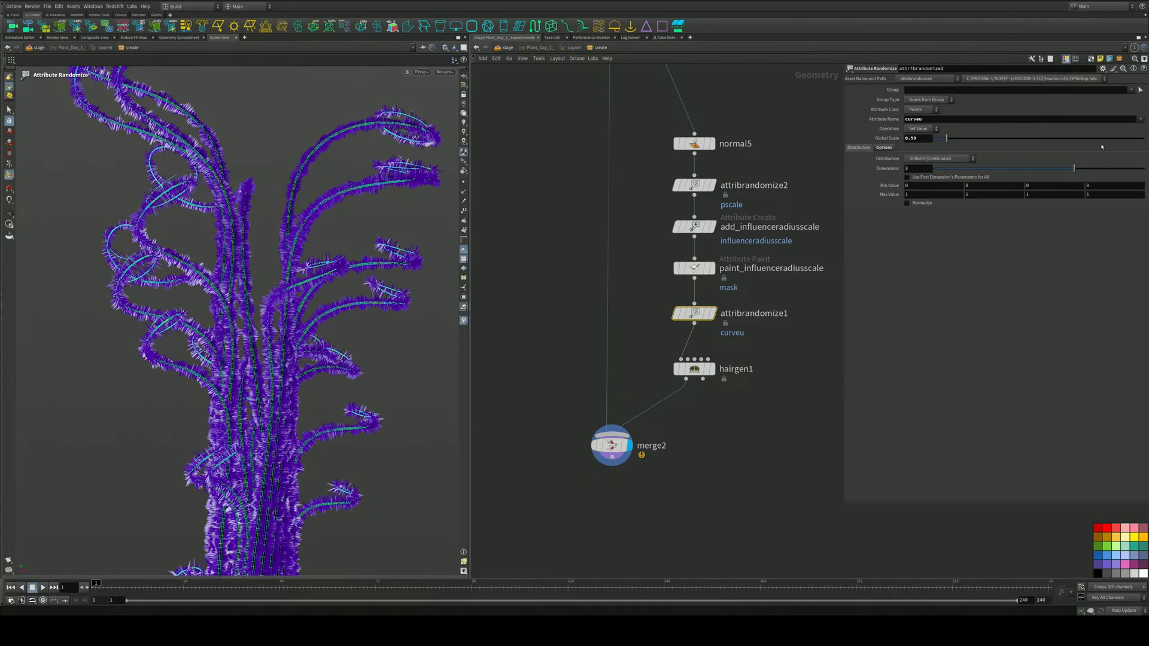
Show the stage's Karma camera render in the viewport and go back inside the Plant_Day_1_ network
click(424, 73)
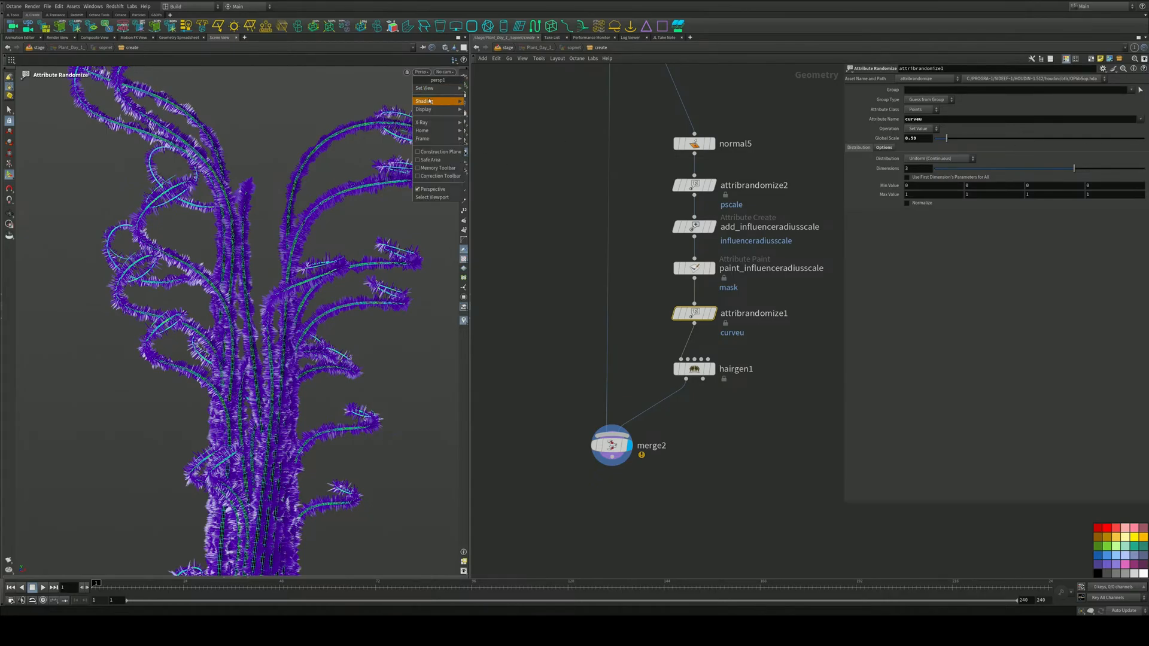
click(507, 47)
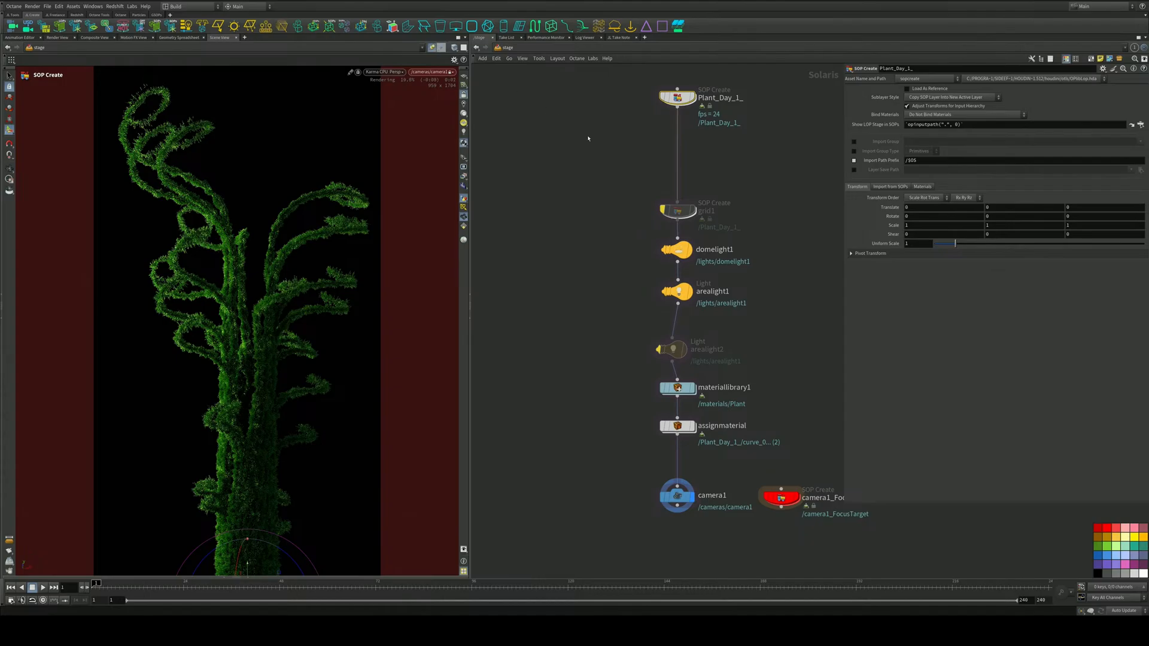
double_click(682, 97)
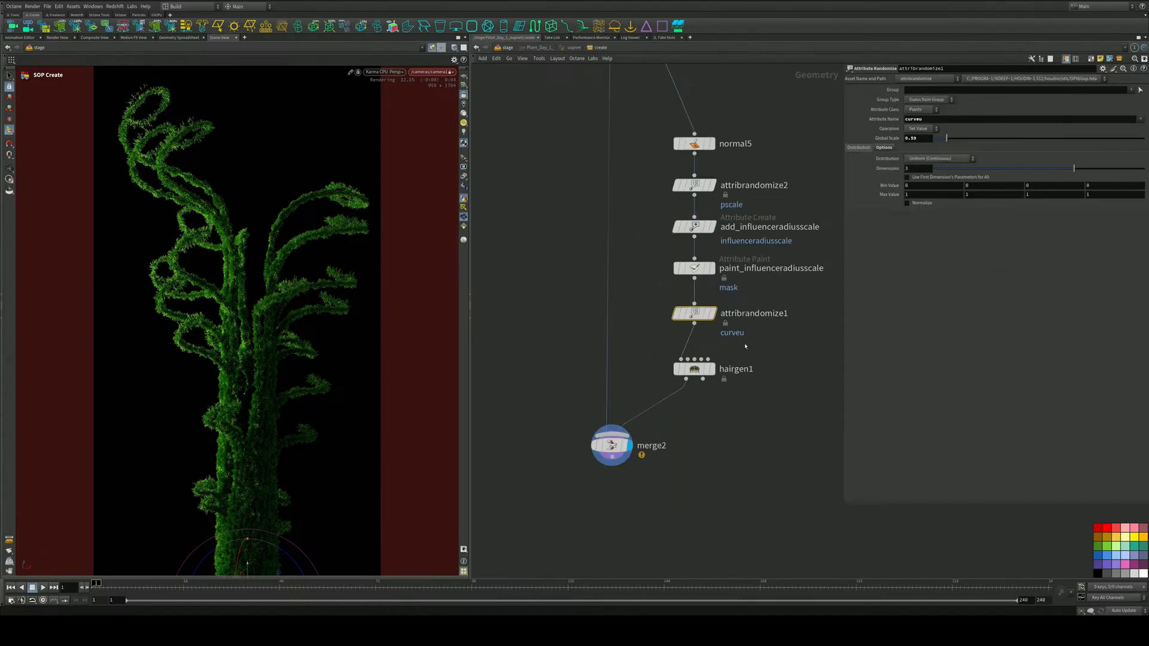
Change the attribute randomized by attribrandomize1 to pscale
click(702, 369)
click(695, 313)
click(1142, 118)
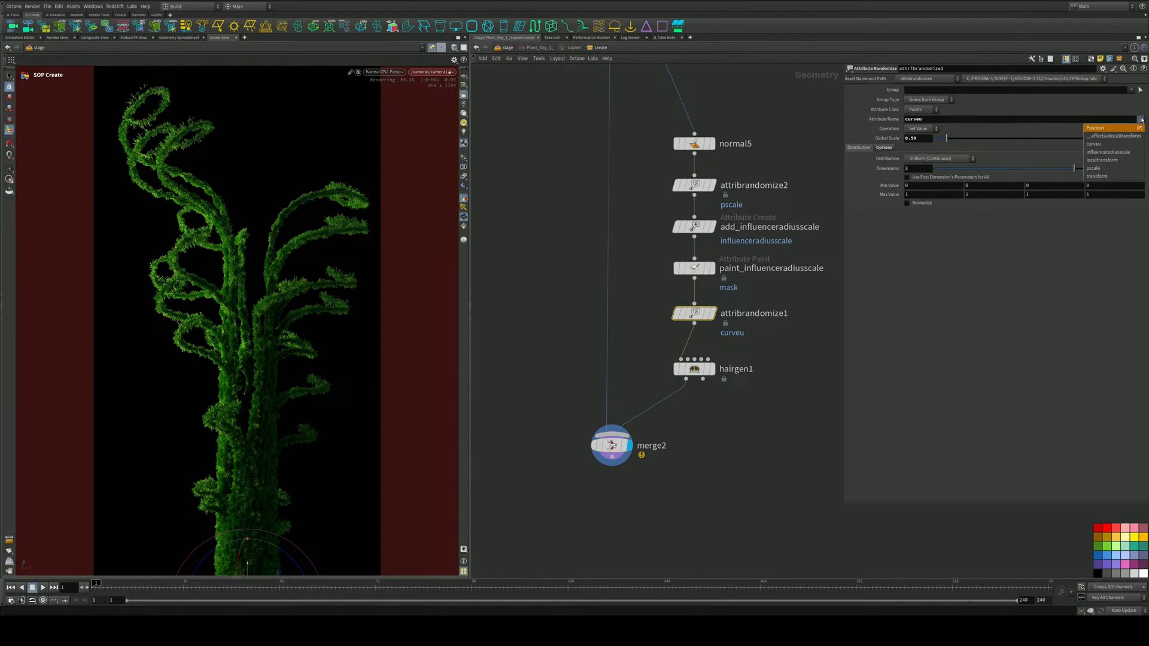
click(1113, 168)
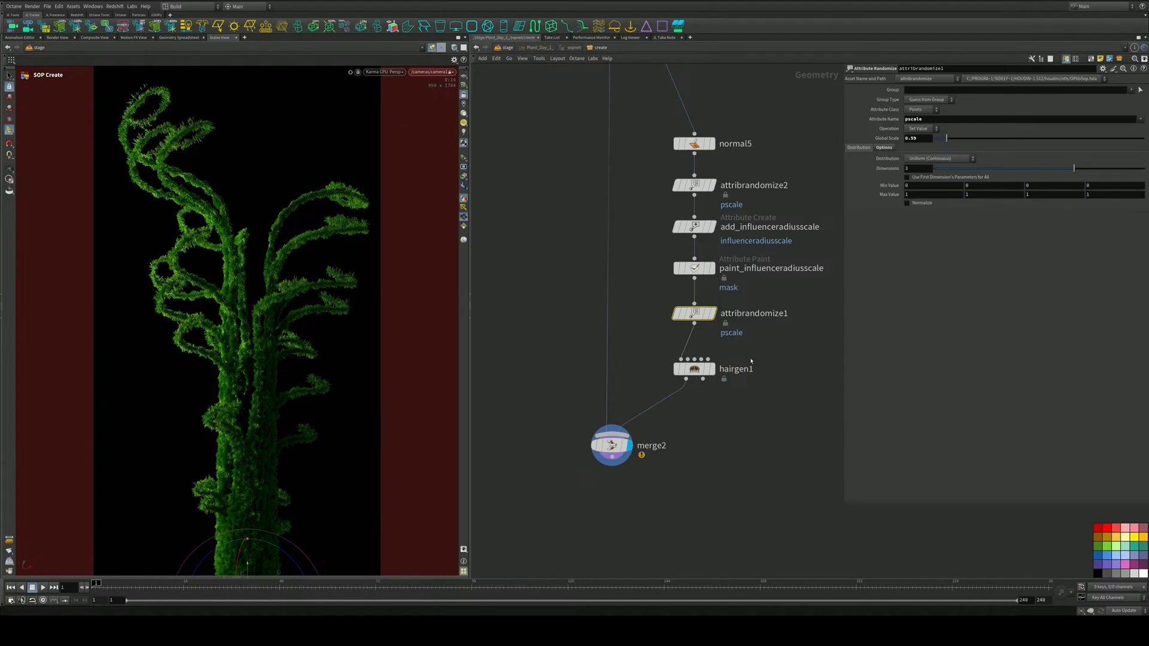
Choose pscale as the influence radius attribute of the hairgen1 node
click(736, 369)
click(1132, 304)
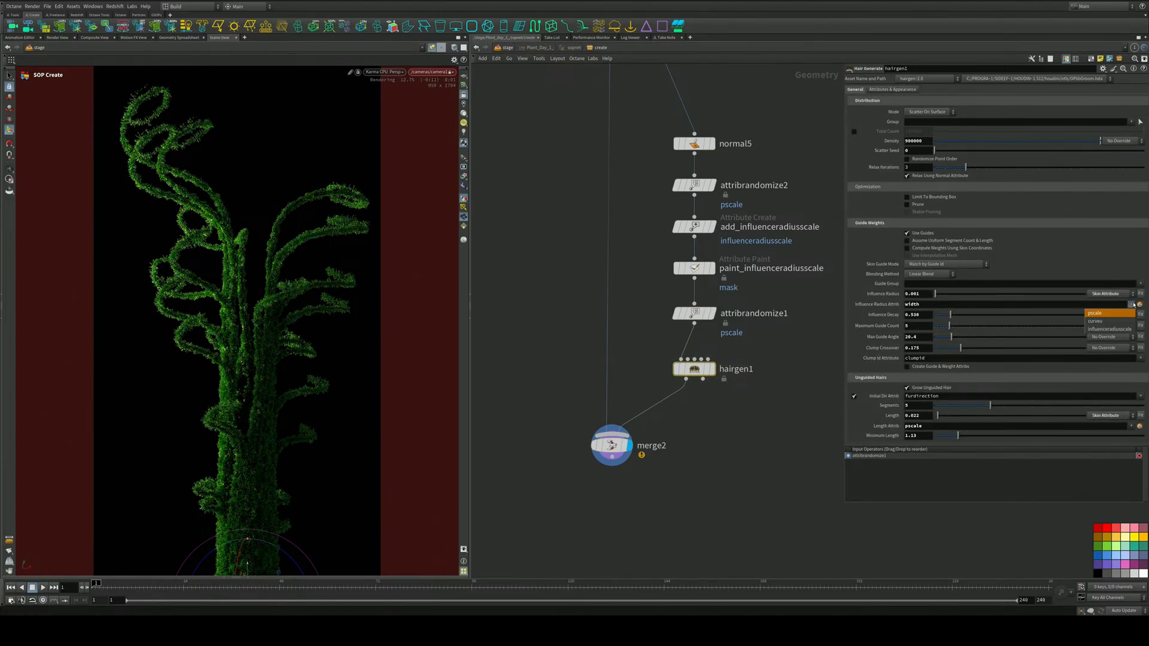
click(1117, 313)
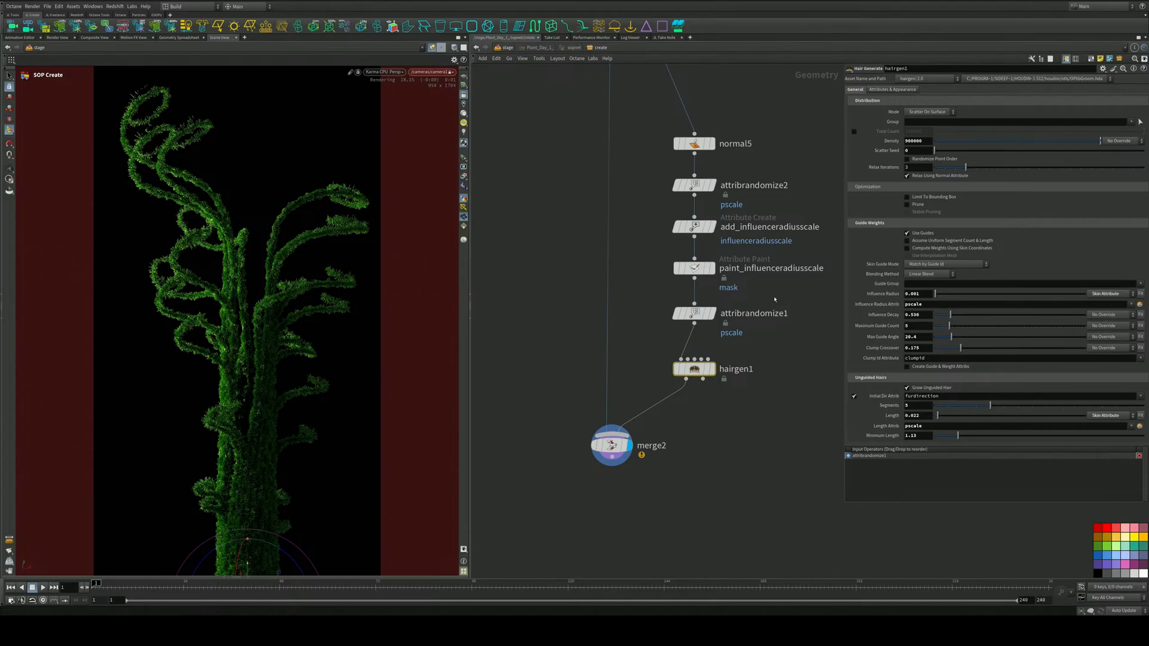
Set hairgen1's influence decay to 0.208 and its influence radius to 0.0024, keeping the Skin Attribute override
mouse_move(703, 373)
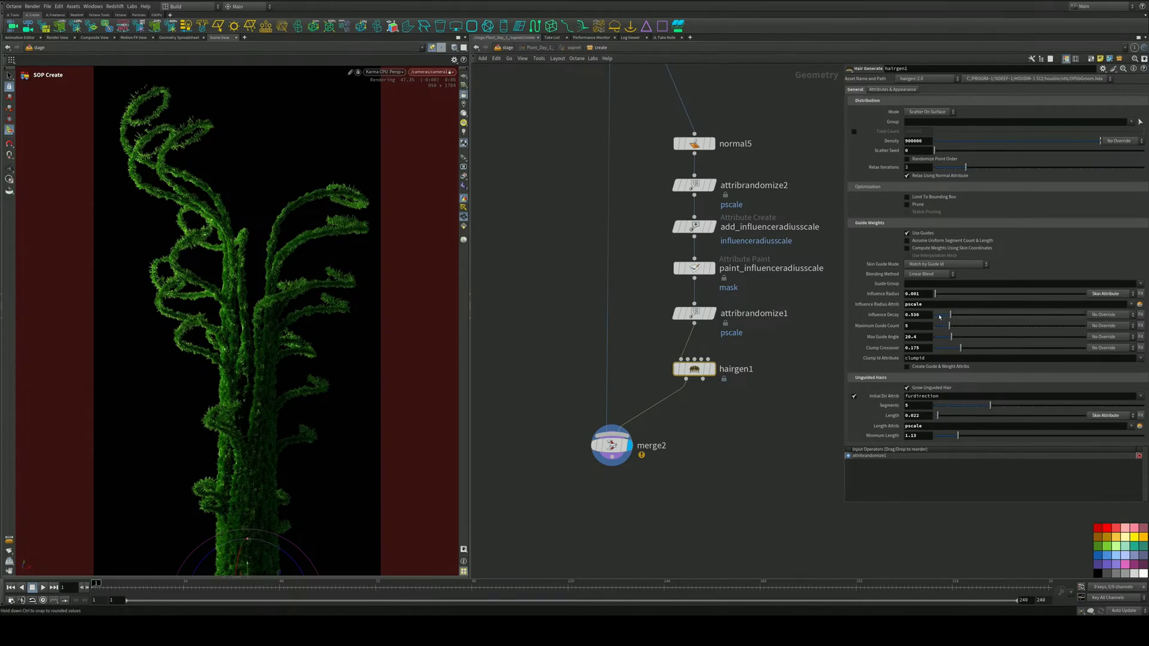
drag(950, 314, 942, 315)
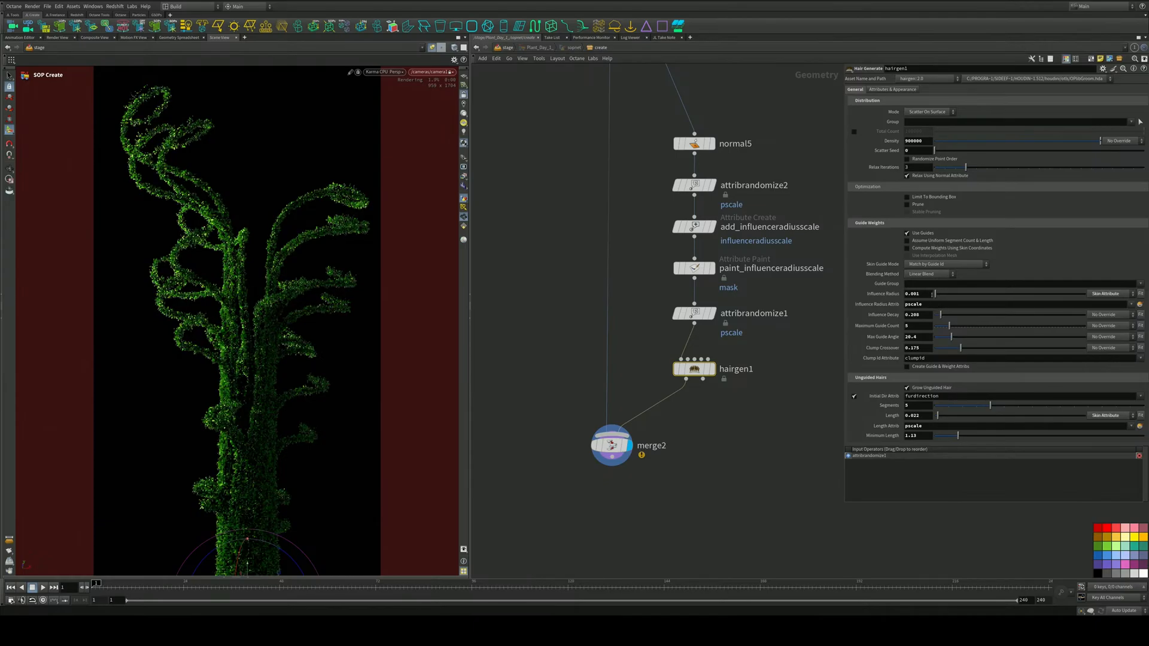
drag(944, 295, 937, 294)
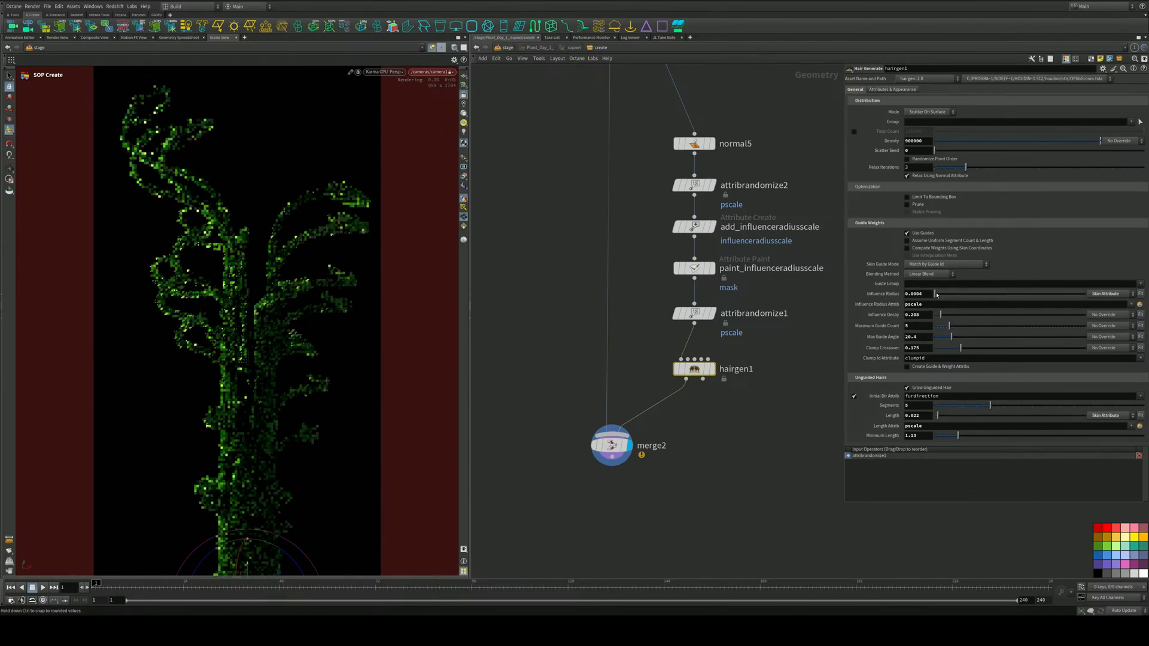
click(1095, 294)
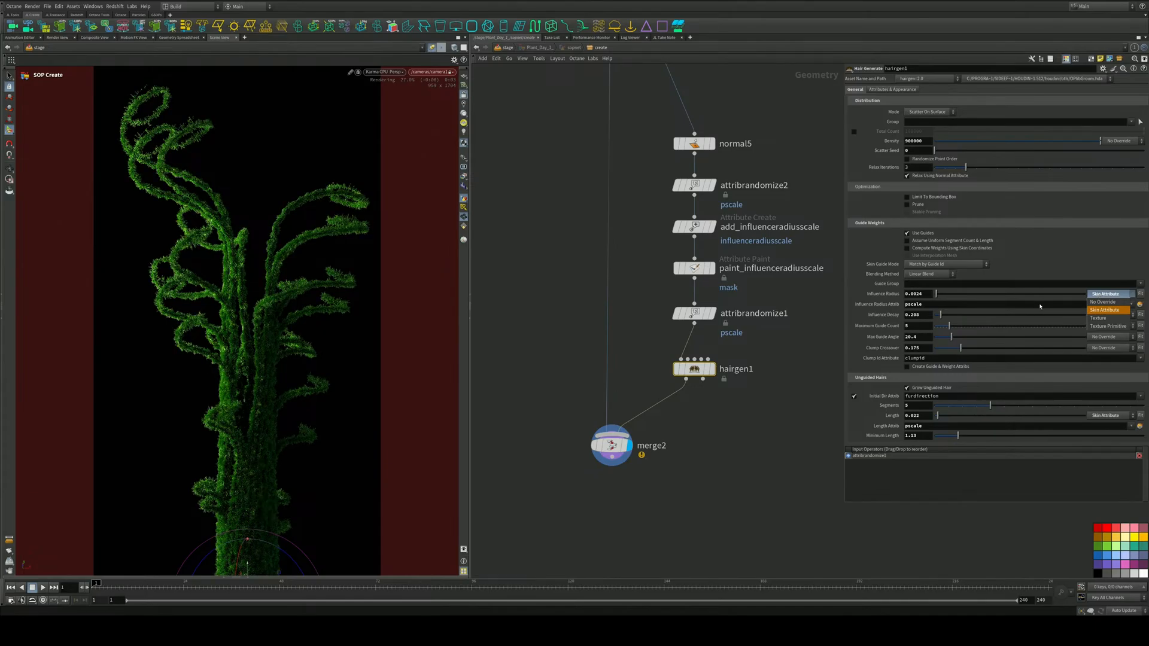
click(995, 304)
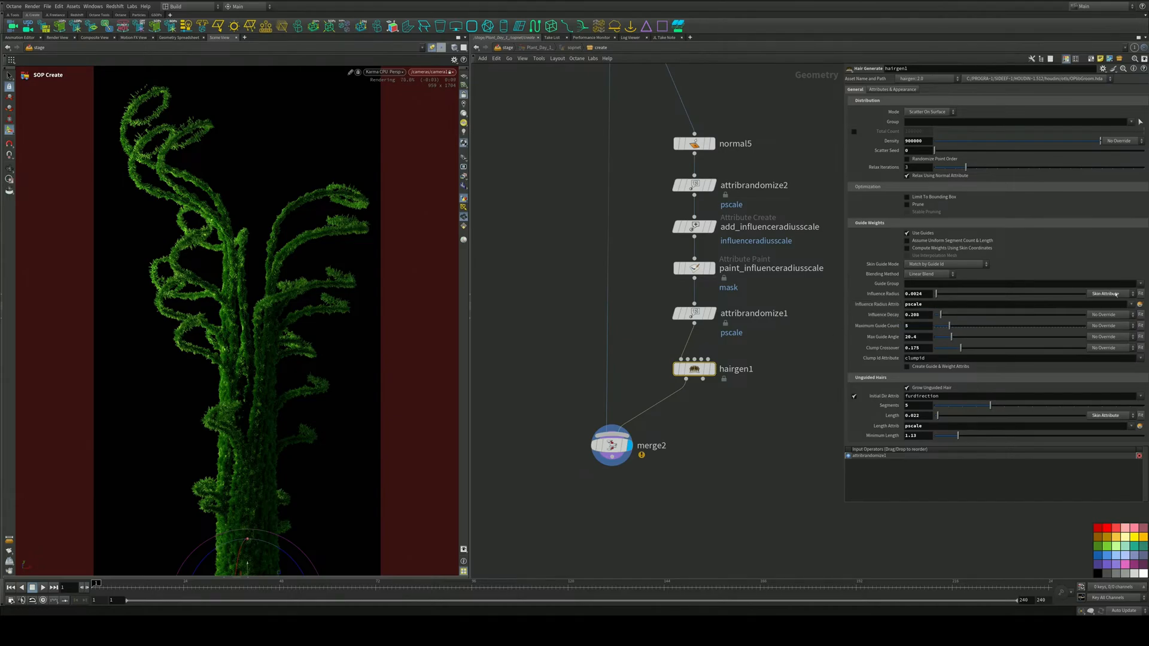
Add a paint node for hairgen1's pscale attribute and choose curveu as its influence radius attribute
click(1140, 304)
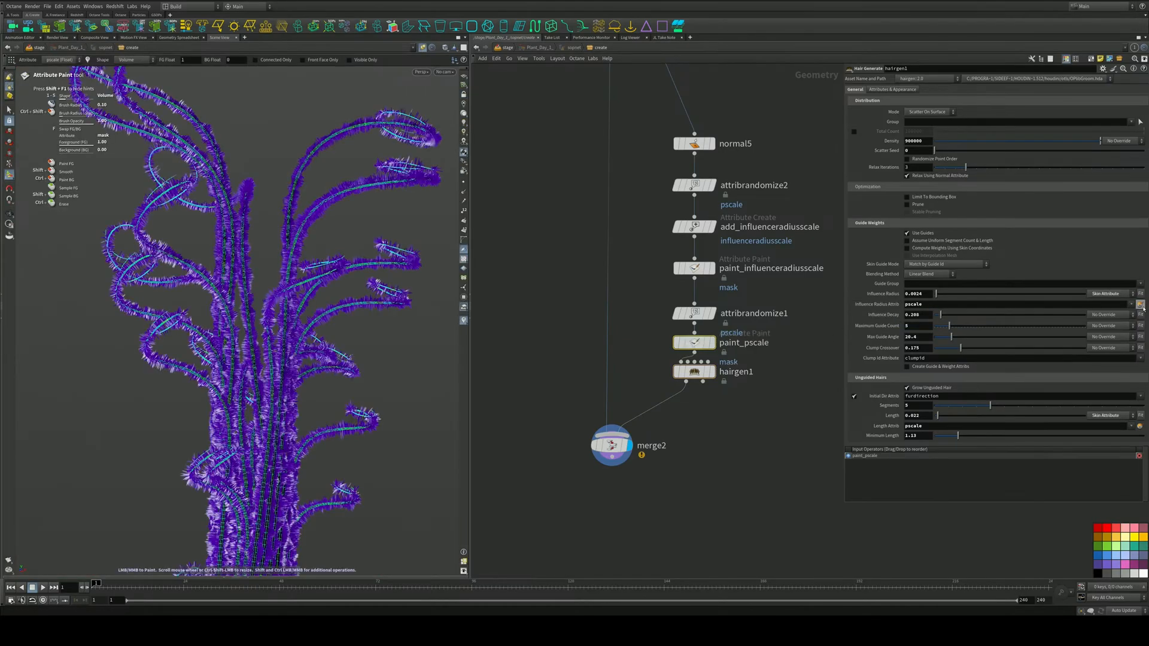
click(1131, 304)
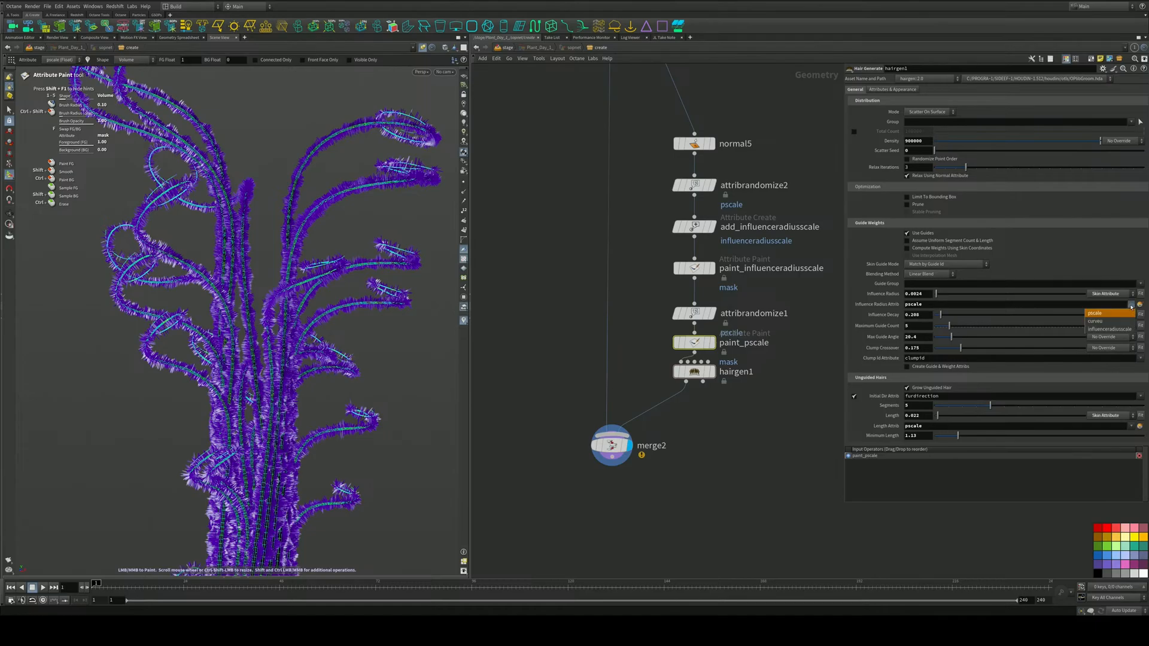
click(1117, 321)
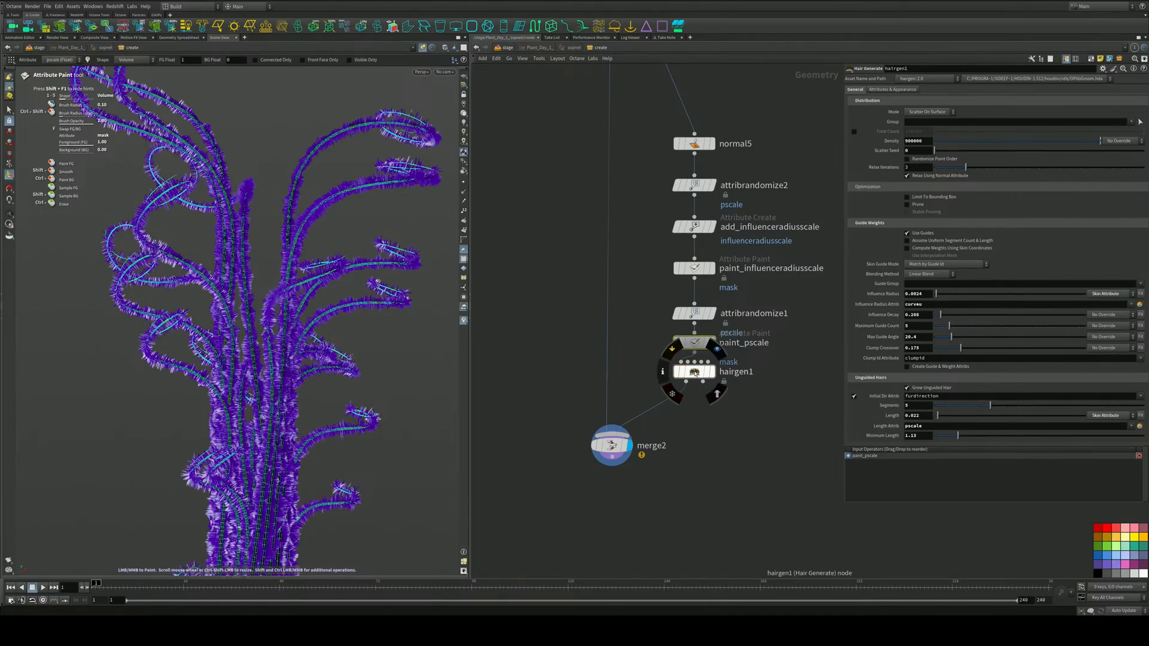
Move hairgen1 further down the network and delete the paint_pscale node above it
drag(692, 372, 692, 403)
drag(695, 343, 695, 354)
click(750, 345)
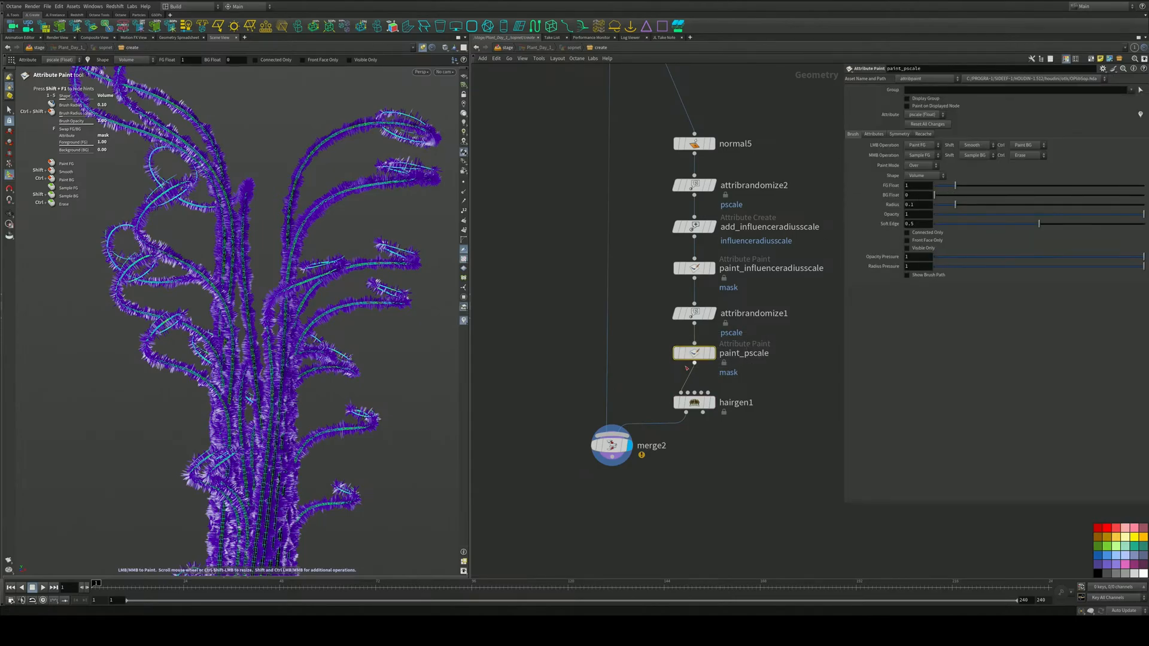
key(Delete)
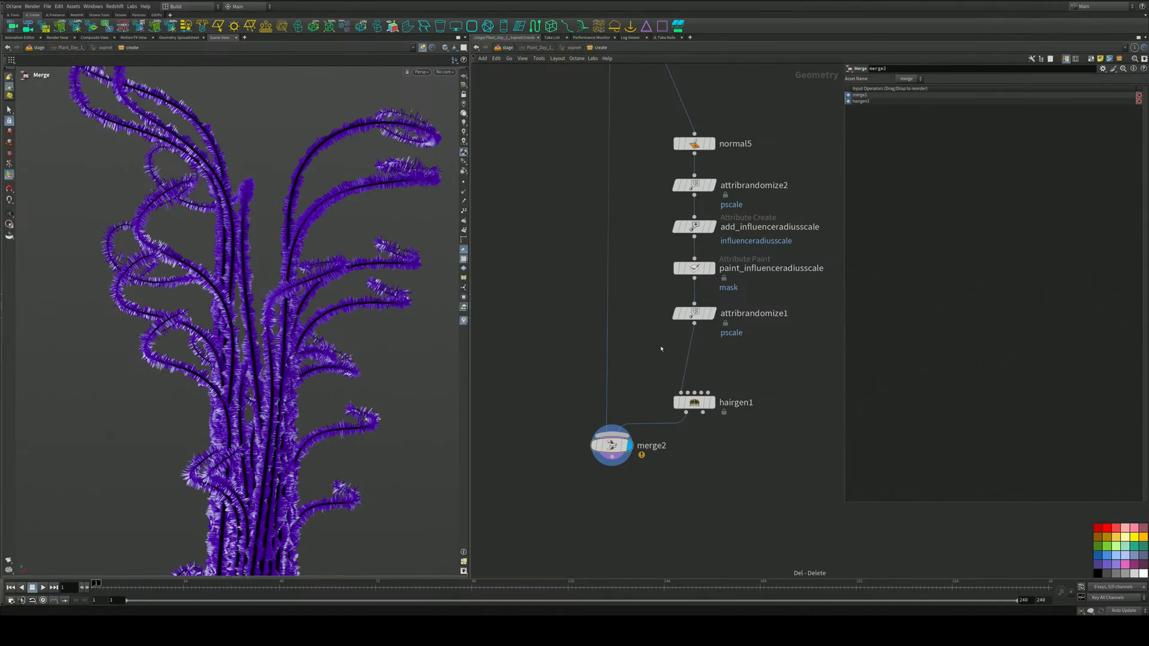
Display the attribrandomize1 result in the viewport and bypass the hairgen1 node
click(712, 313)
drag(749, 348, 673, 287)
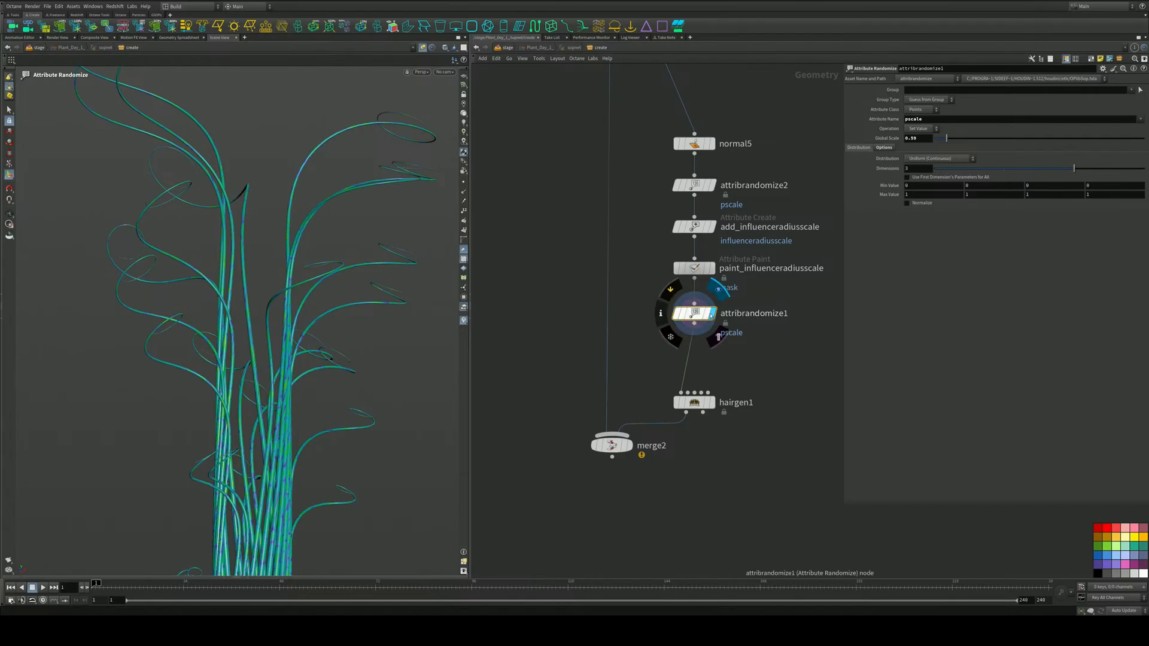
alt+drag(359, 329, 260, 308)
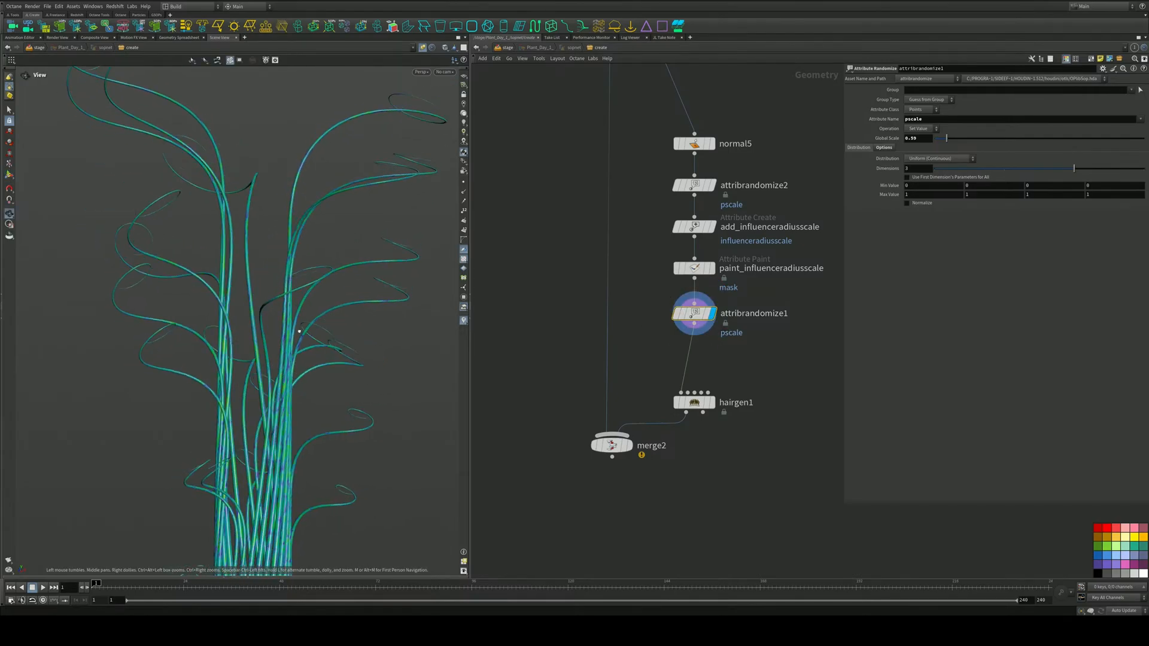
click(676, 405)
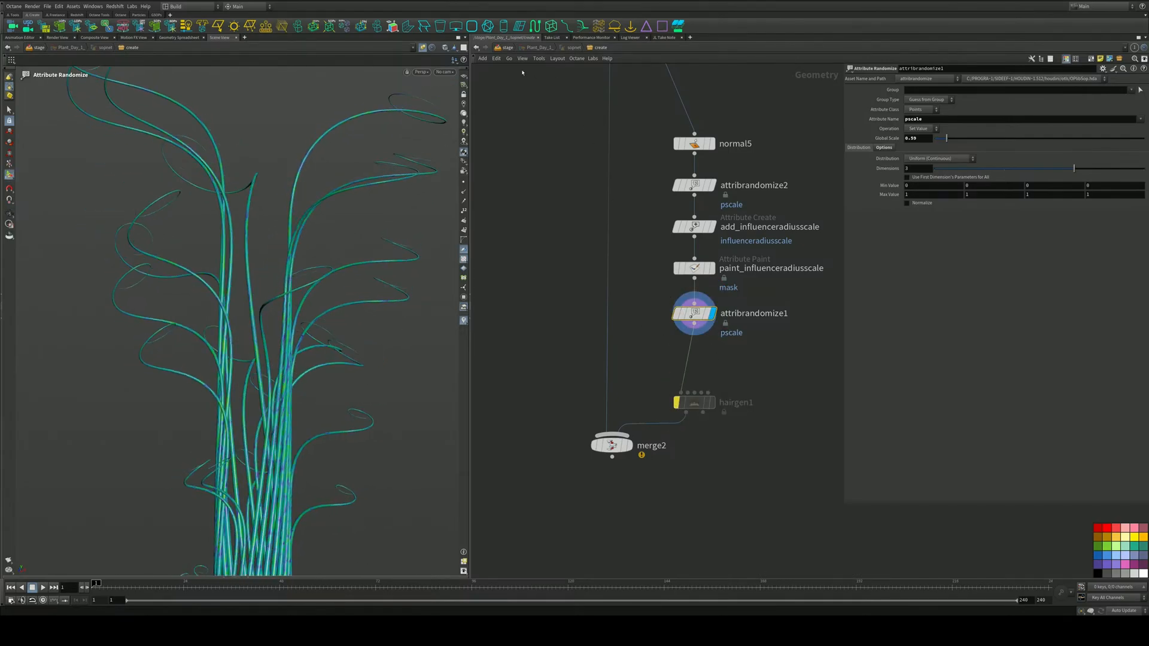
Go up to the stage level and check the camera render of the plant without hair
click(506, 48)
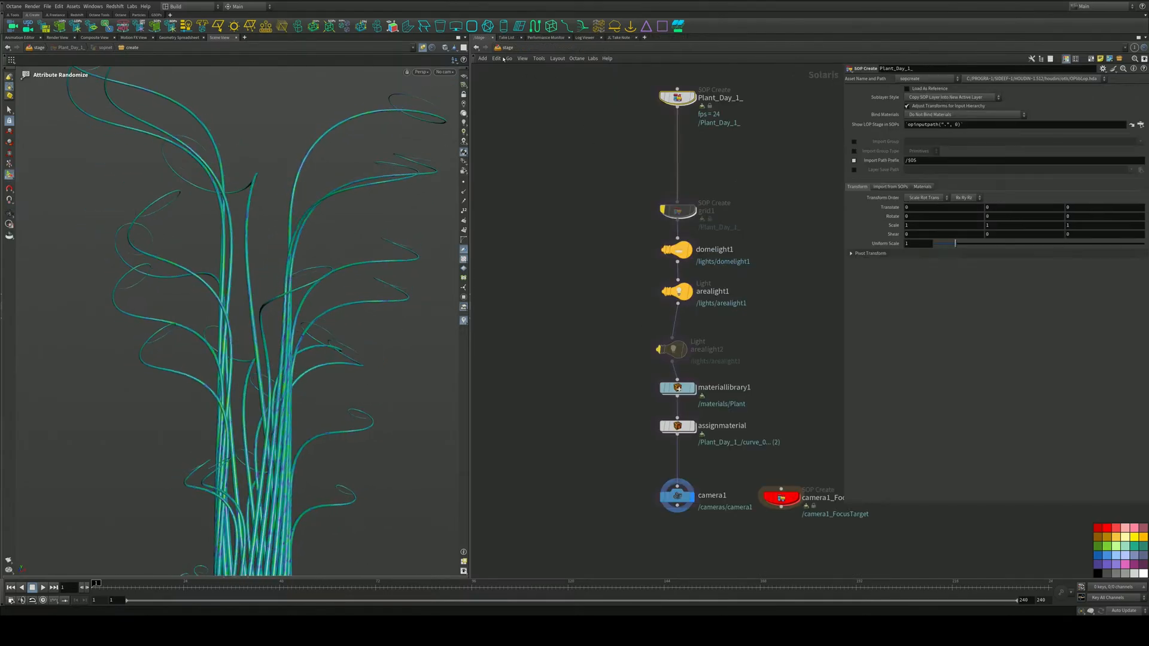
click(424, 74)
click(423, 48)
click(423, 48)
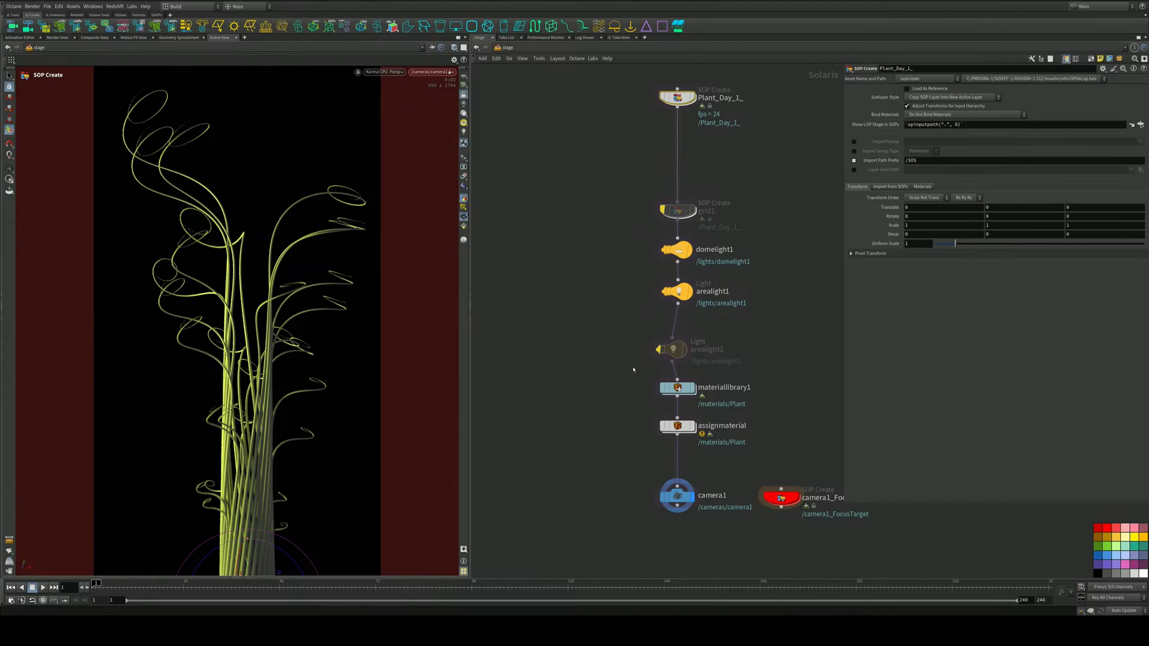
Return inside the Plant_Day_1_ network and turn the bypassed hairgen1 node back on
middle_drag(706, 221, 677, 301)
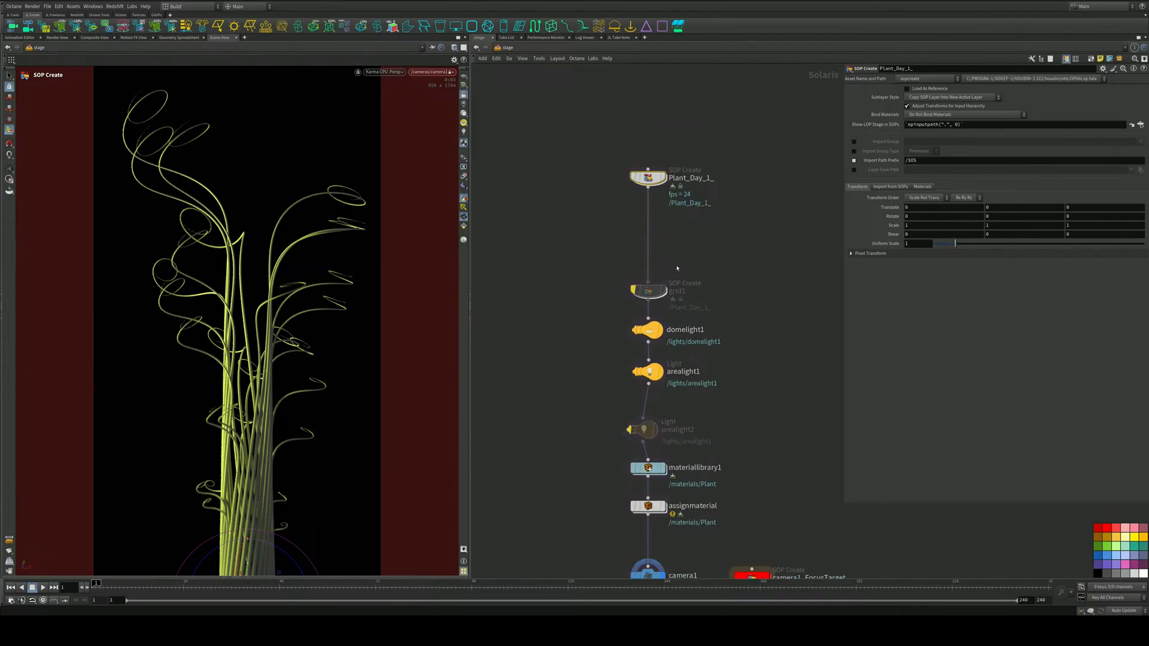
double_click(652, 181)
middle_drag(699, 376, 697, 350)
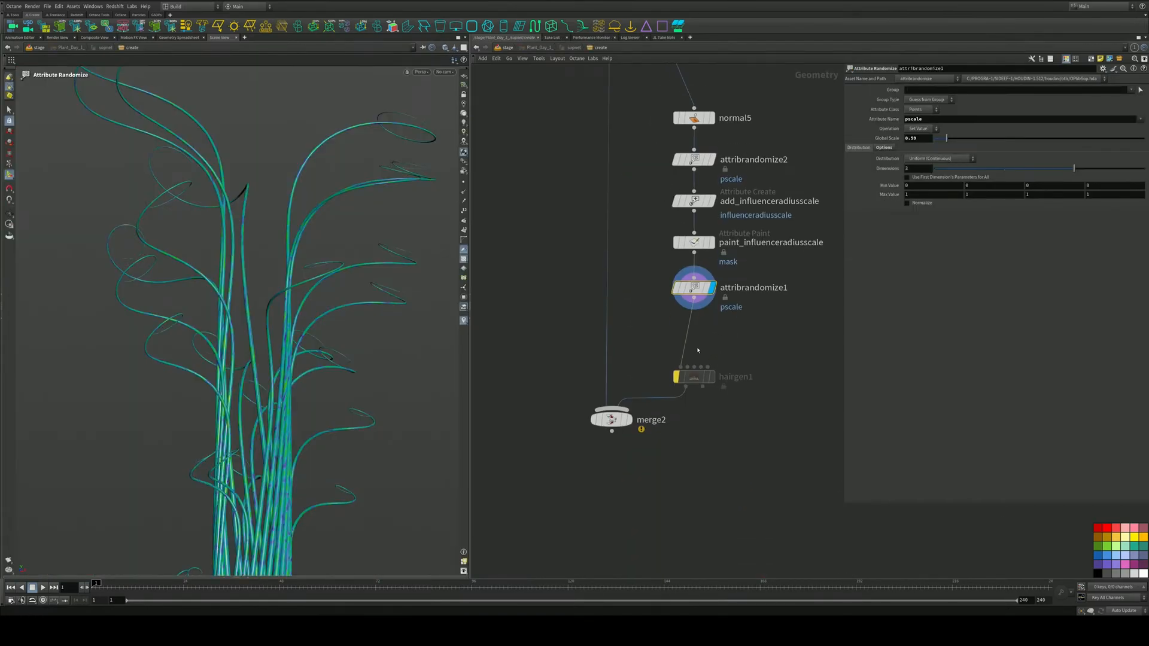
click(677, 376)
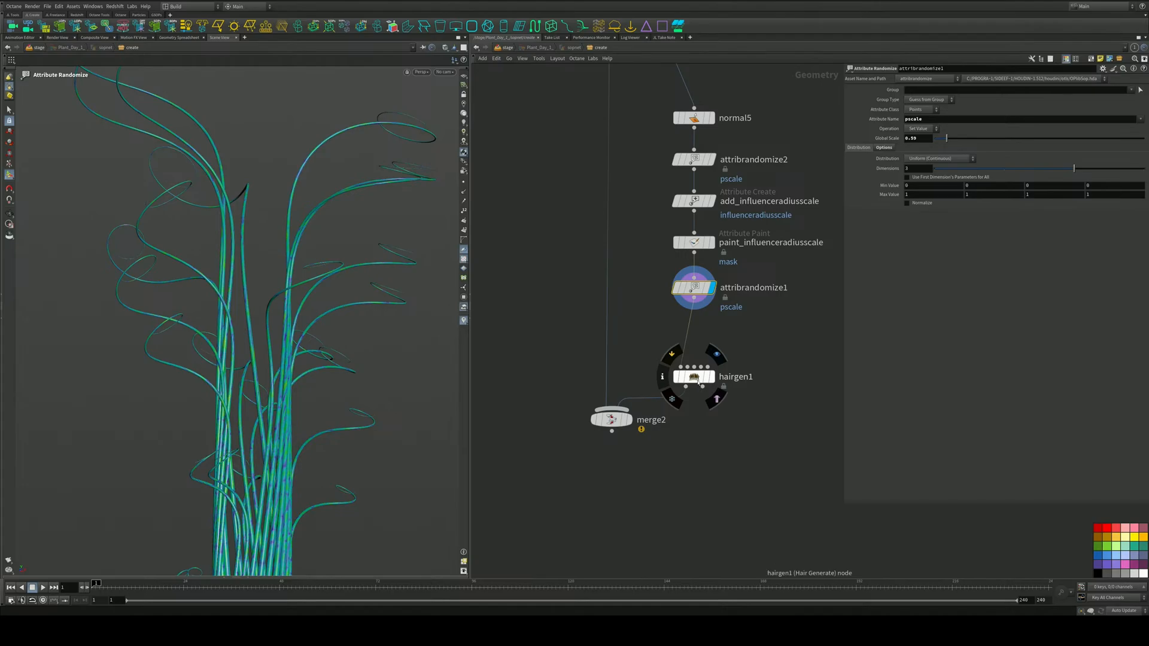
Move hairgen1 up directly beneath attribrandomize1 and display its result in the viewport
drag(699, 381, 698, 338)
click(713, 333)
drag(753, 391, 662, 325)
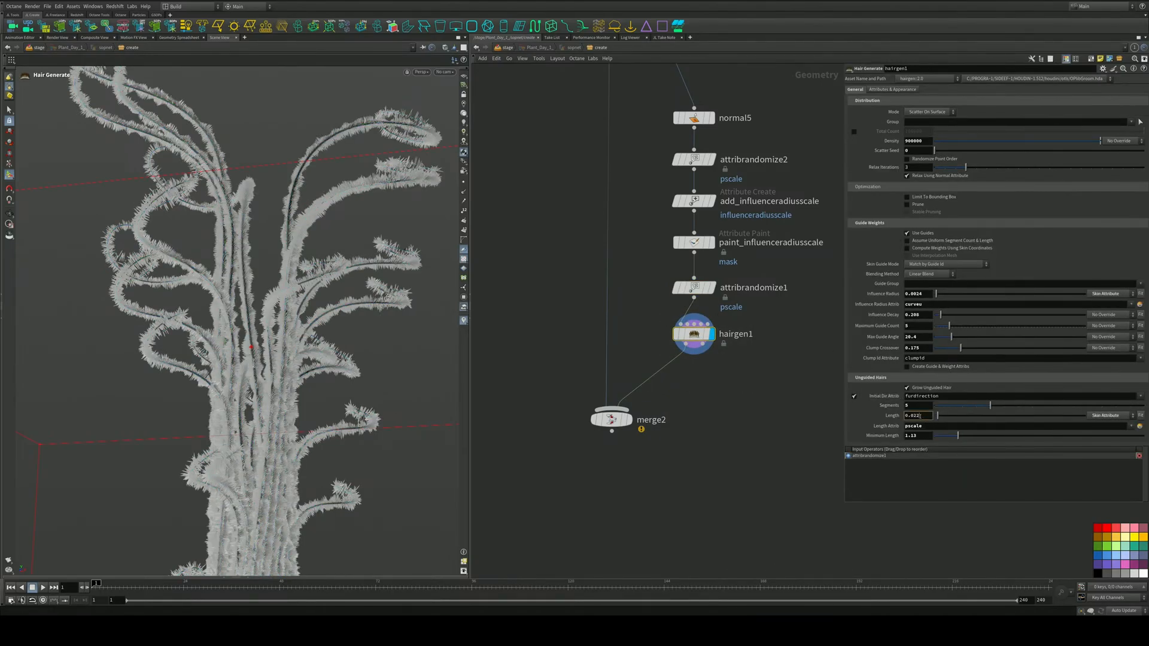
Set hairgen1's unguided hair length to 0.01 and its minimum length to 0.51
click(920, 416)
text(0.01)
key(Return)
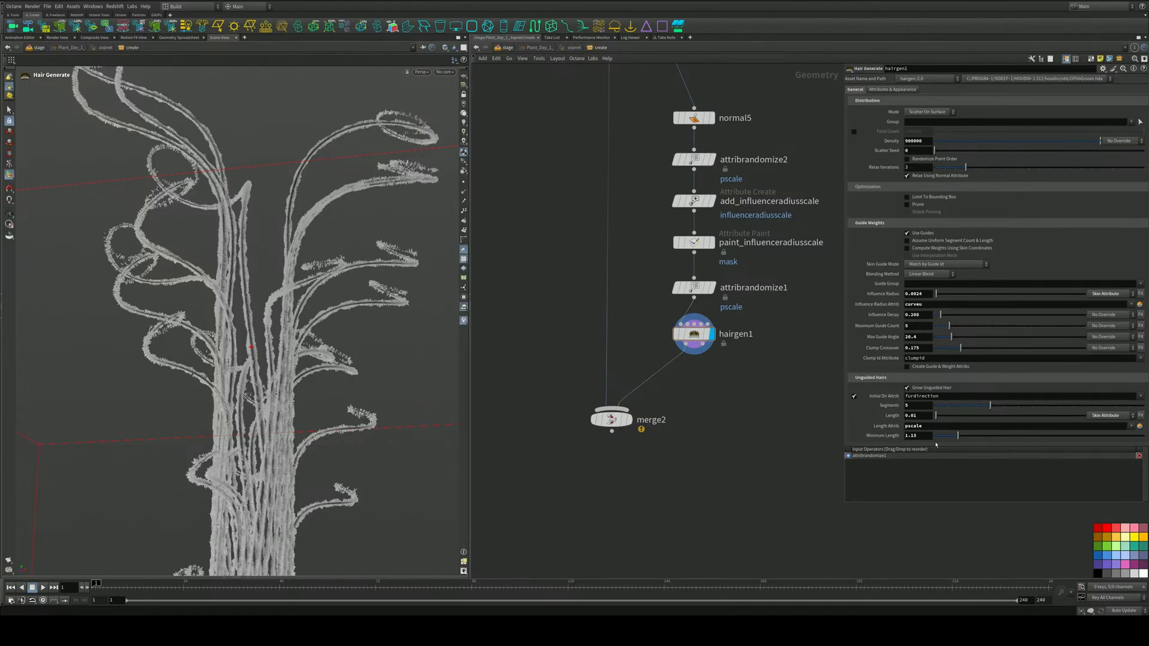
drag(958, 435, 945, 437)
Lower the global scale of the attribrandomize1 node to 0.3
middle_drag(741, 289, 737, 345)
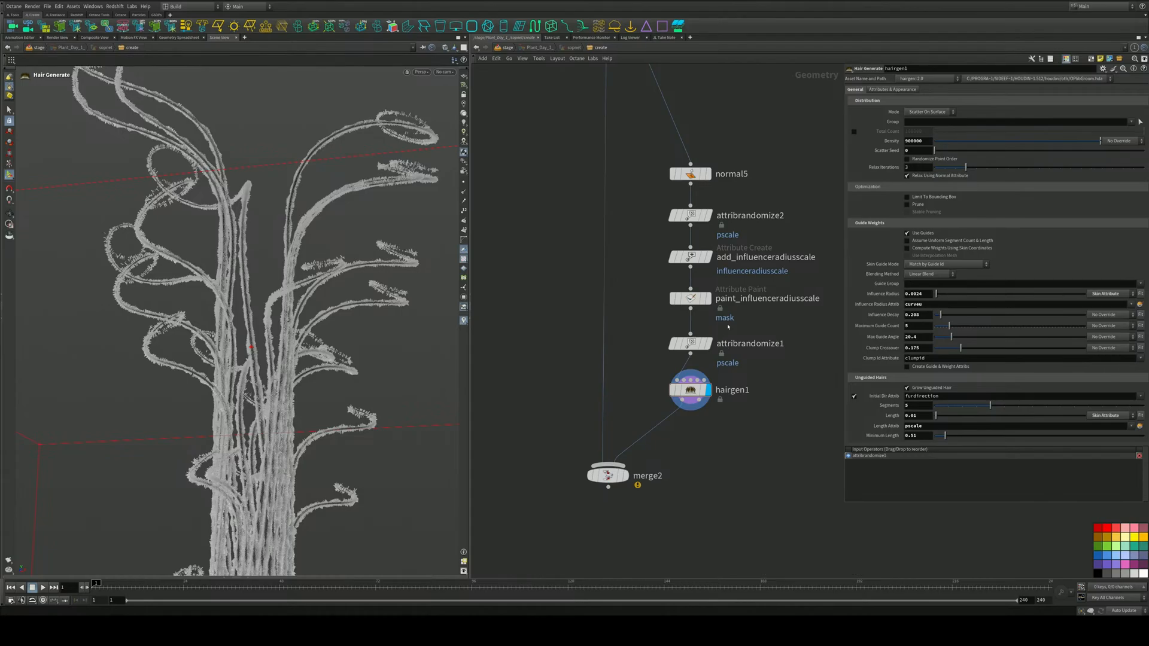
click(690, 344)
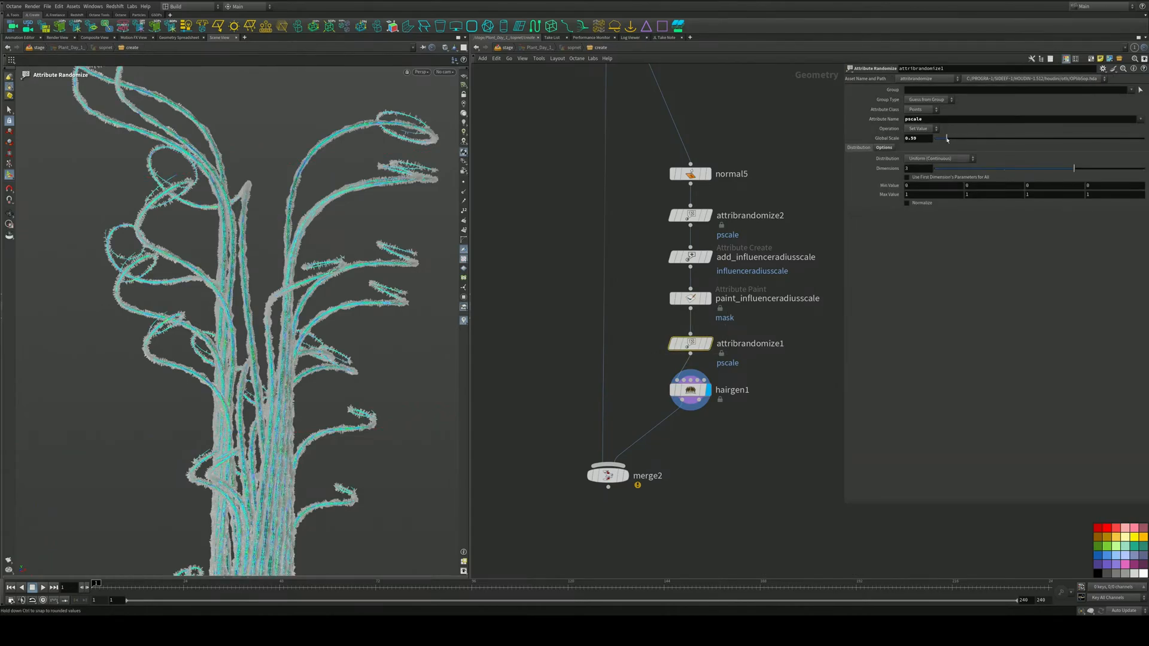
mouse_move(946, 138)
mouse_down()
mouse_move(980, 129)
mouse_move(940, 129)
mouse_up()
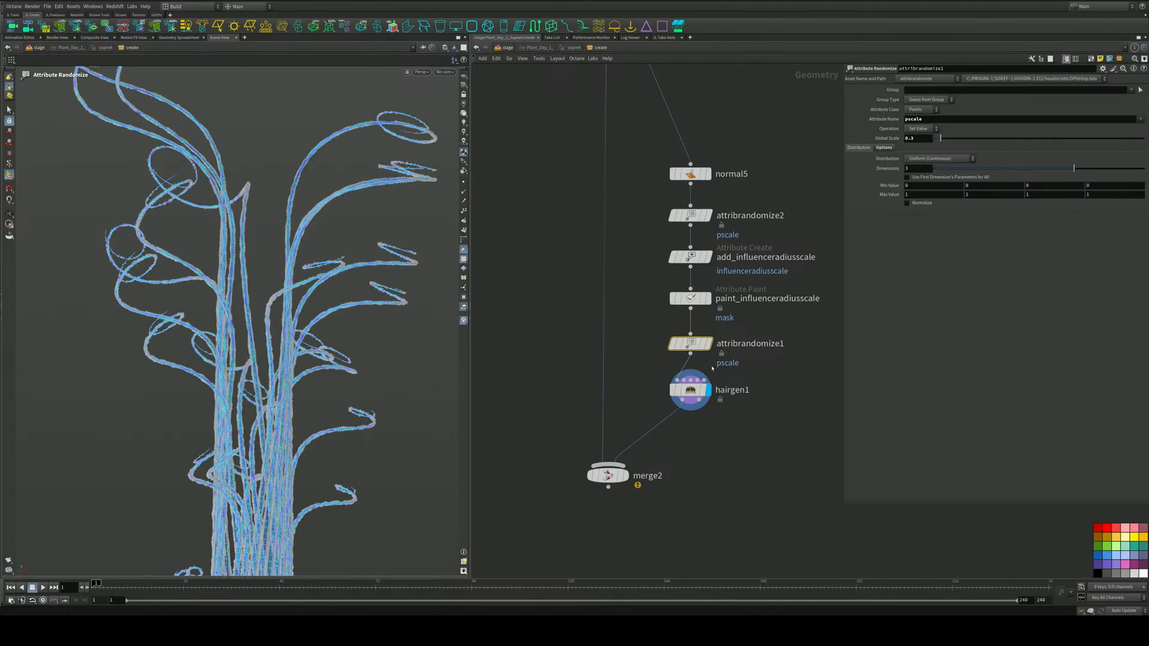
Duplicate attribrandomize1 into the wire above hairgen1 and set the copy's attribute name to width
middle_drag(732, 377, 730, 341)
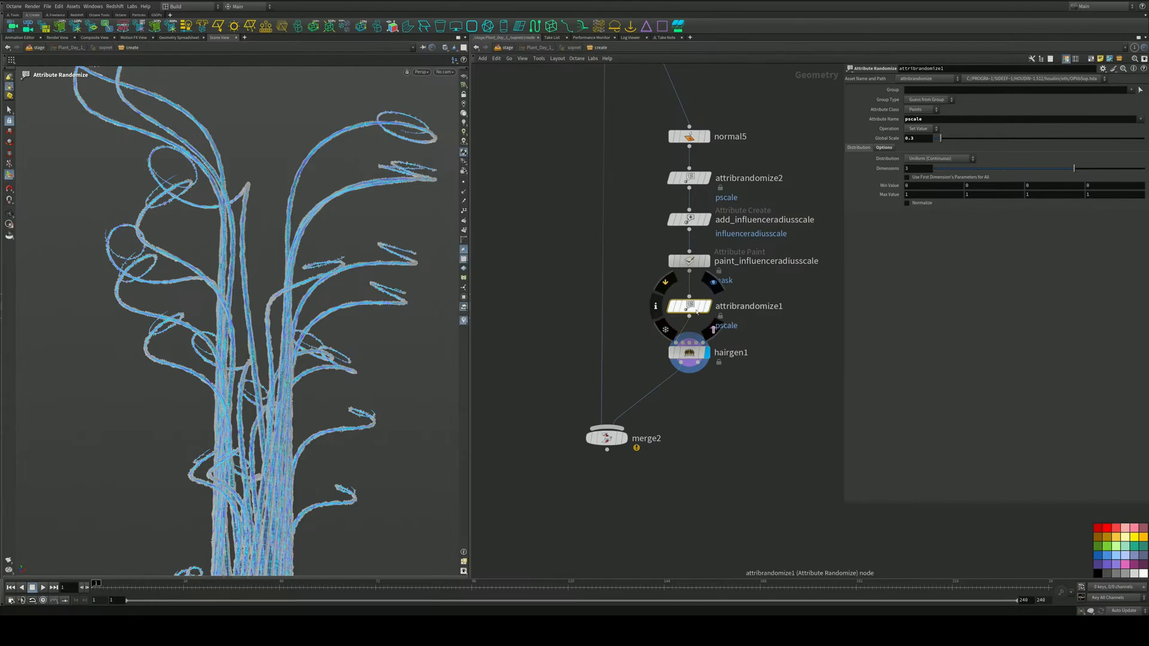
alt+drag(692, 312, 693, 325)
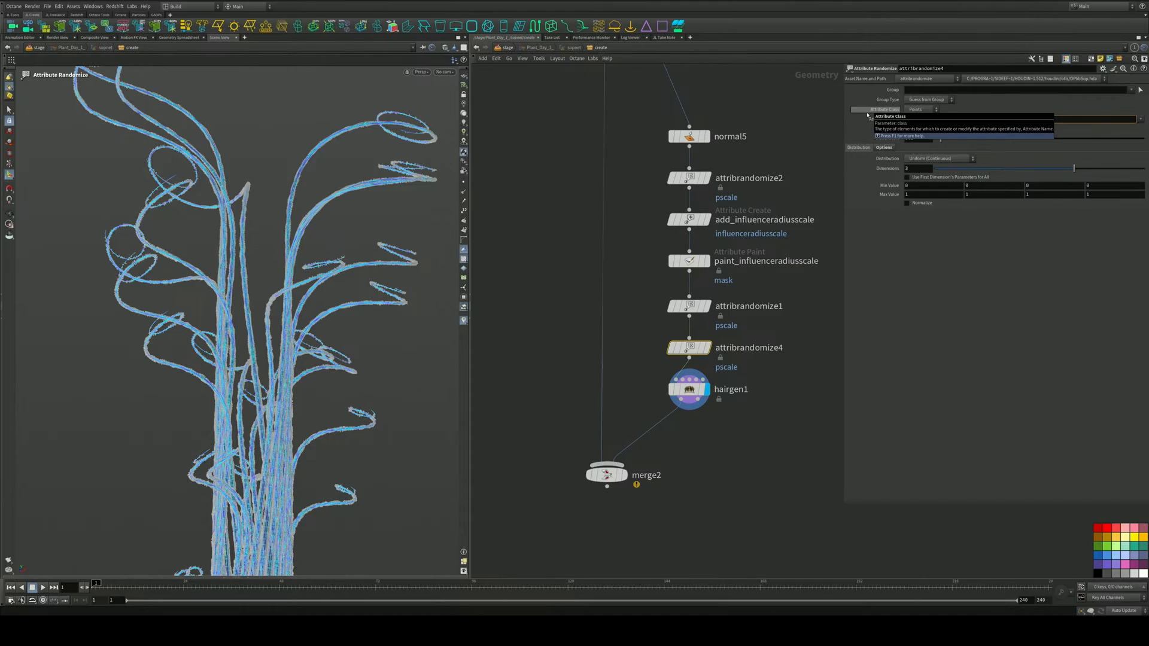
text(wd)
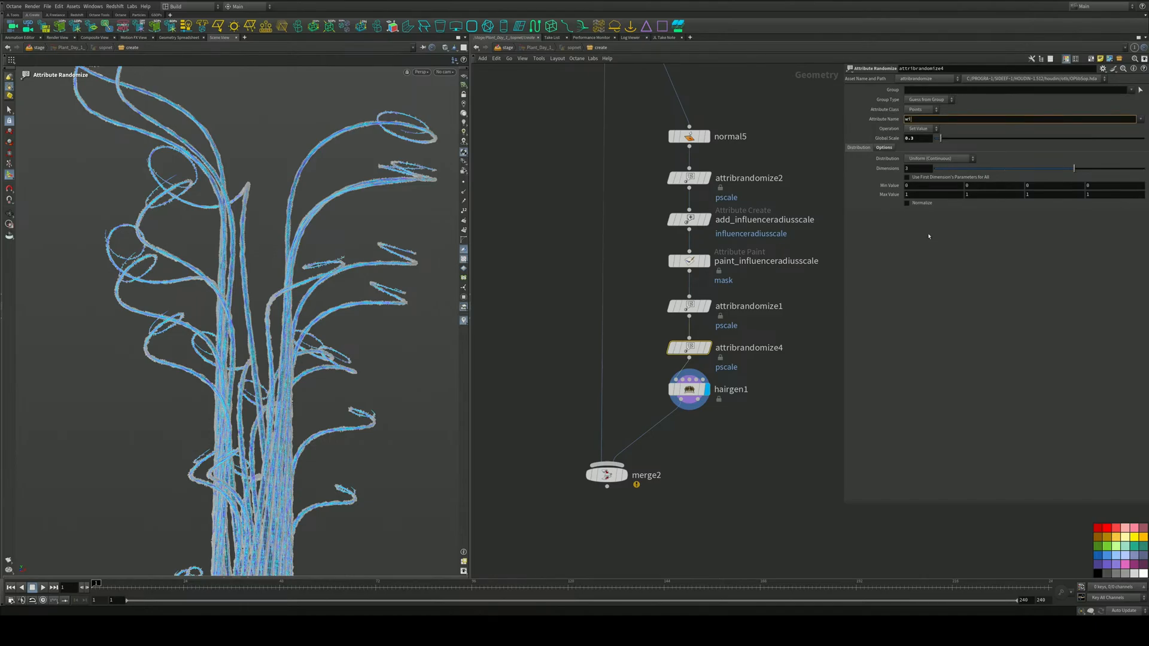
text(dth)
key(Return)
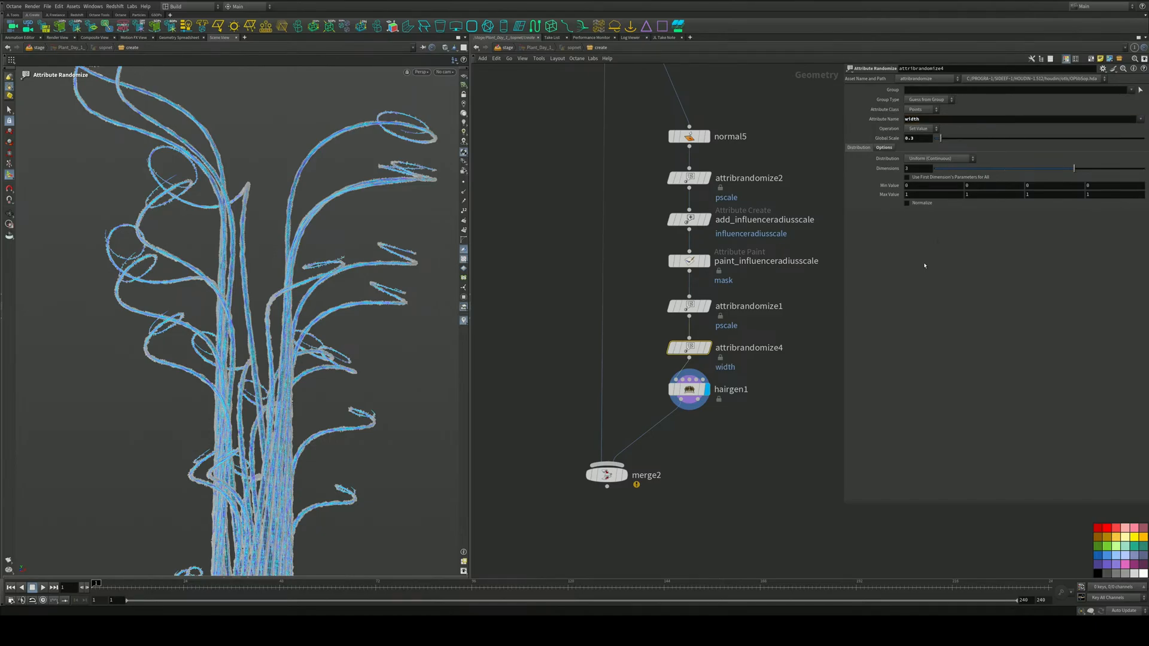
Check hairgen1's available influence radius attributes and set the width randomize node's attribute class to Primitives
click(689, 389)
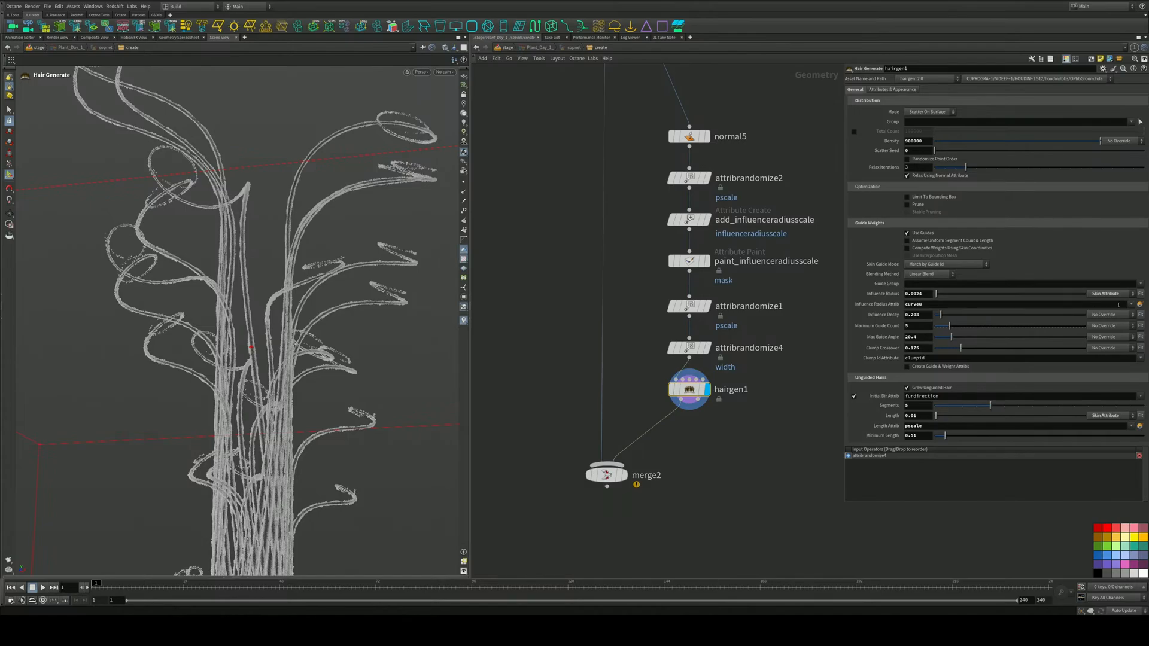
click(1130, 305)
click(1123, 307)
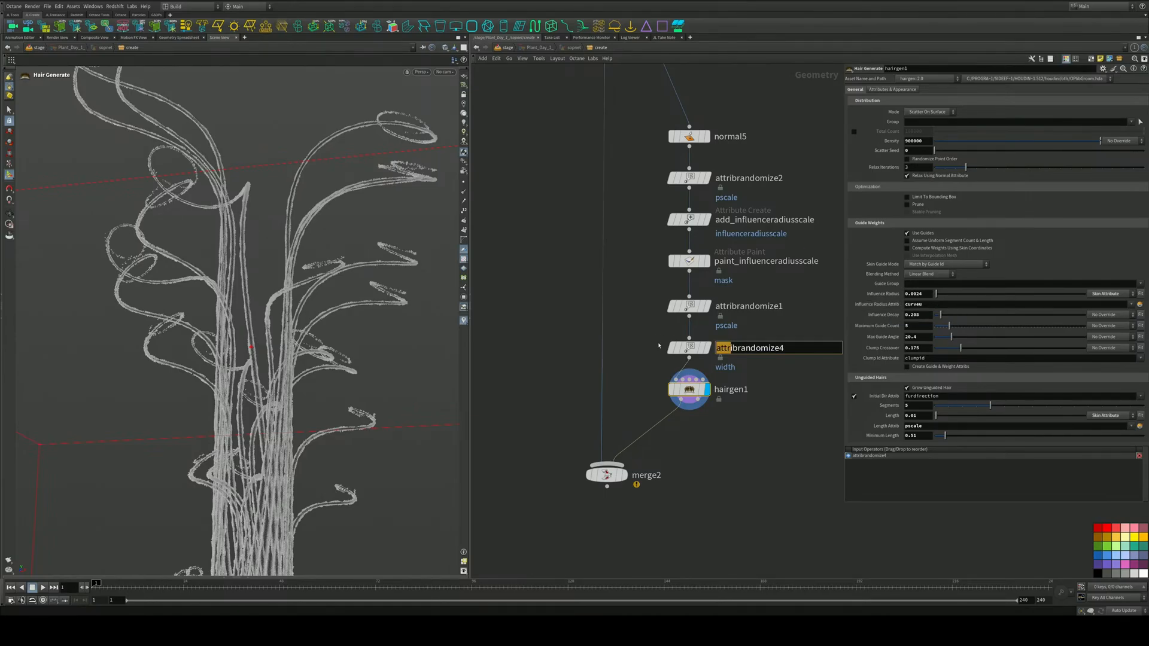
click(689, 347)
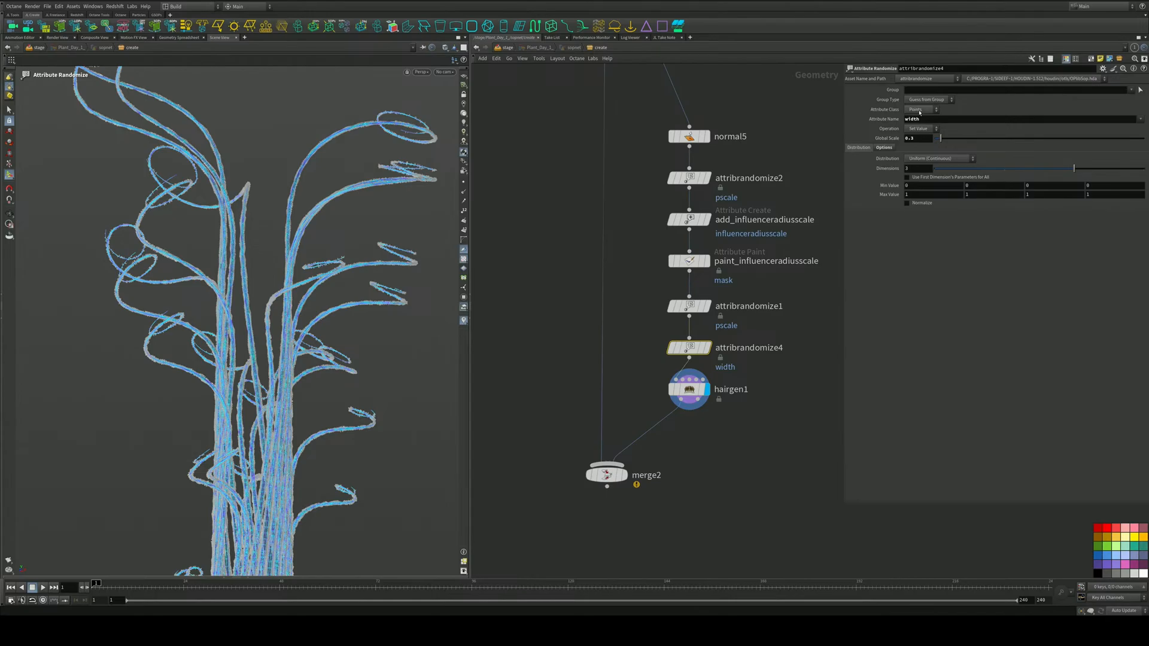
click(920, 111)
click(916, 129)
Recheck hairgen1's available influence radius attributes and delete the width randomize node above it
click(700, 391)
click(1132, 304)
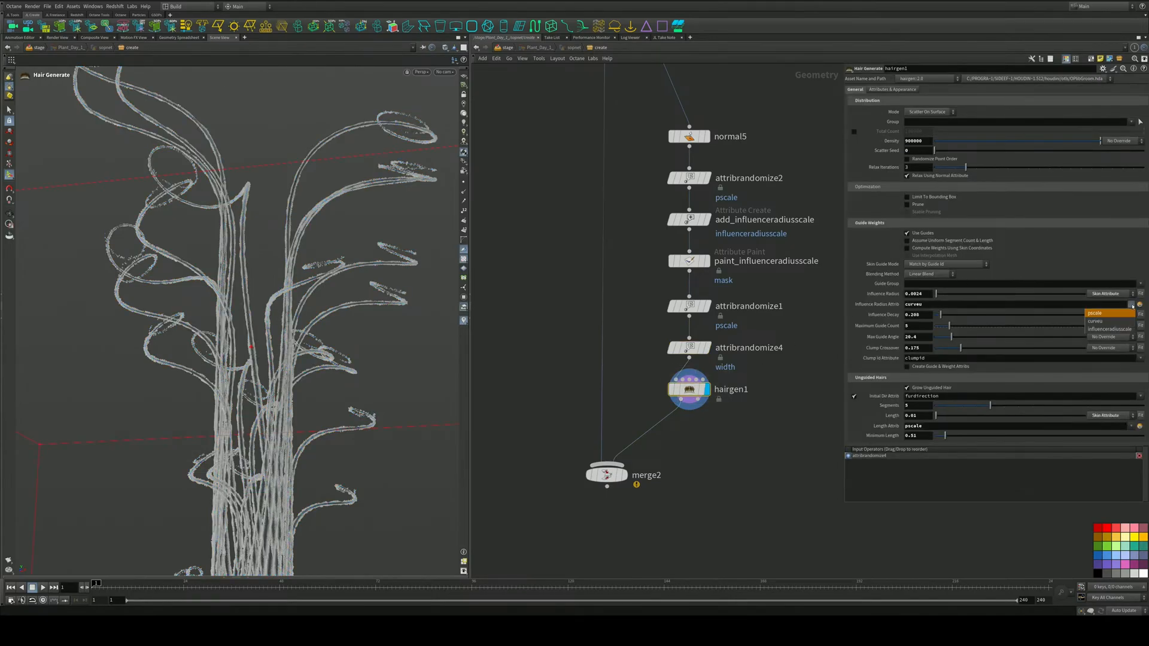
click(657, 360)
click(689, 348)
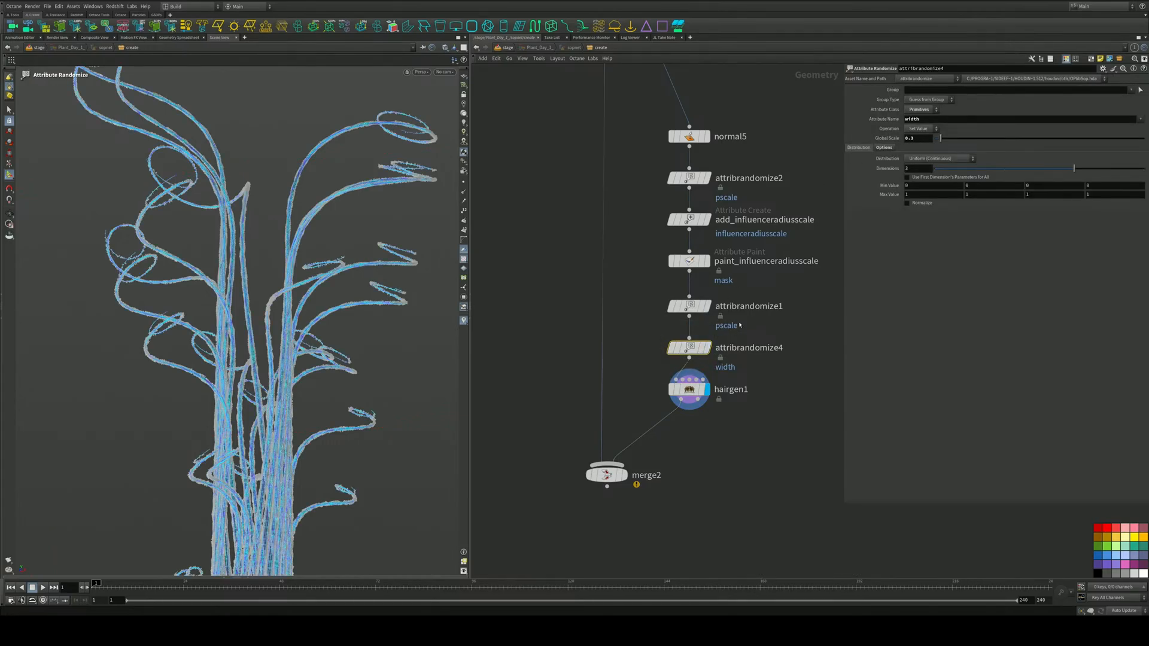
key(Delete)
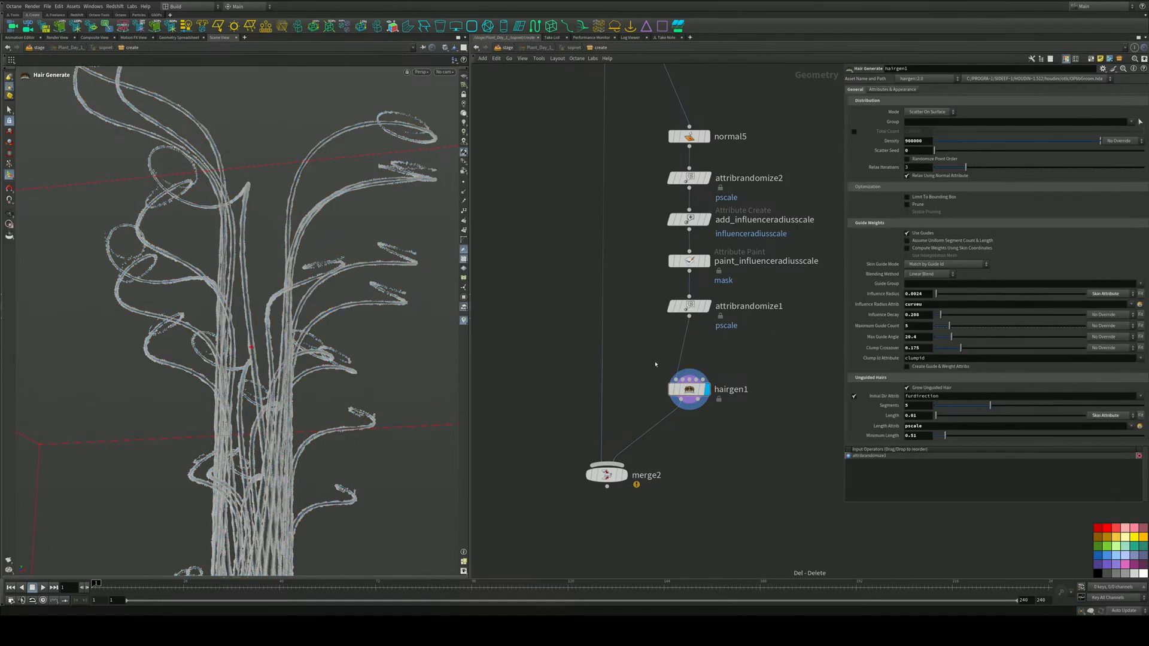
Insert an Attribute Create node between attribrandomize1 and hairgen1
key(Tab)
text(attrc)
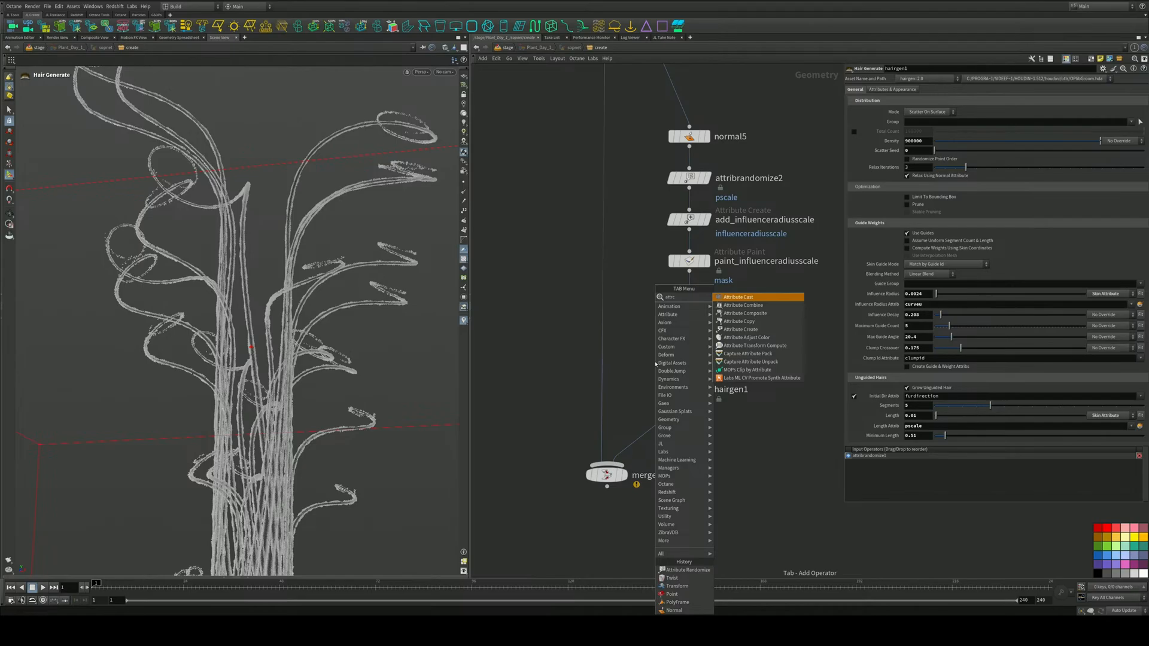
key(Down)
key(Down)
key(Down)
key(Down)
key(Return)
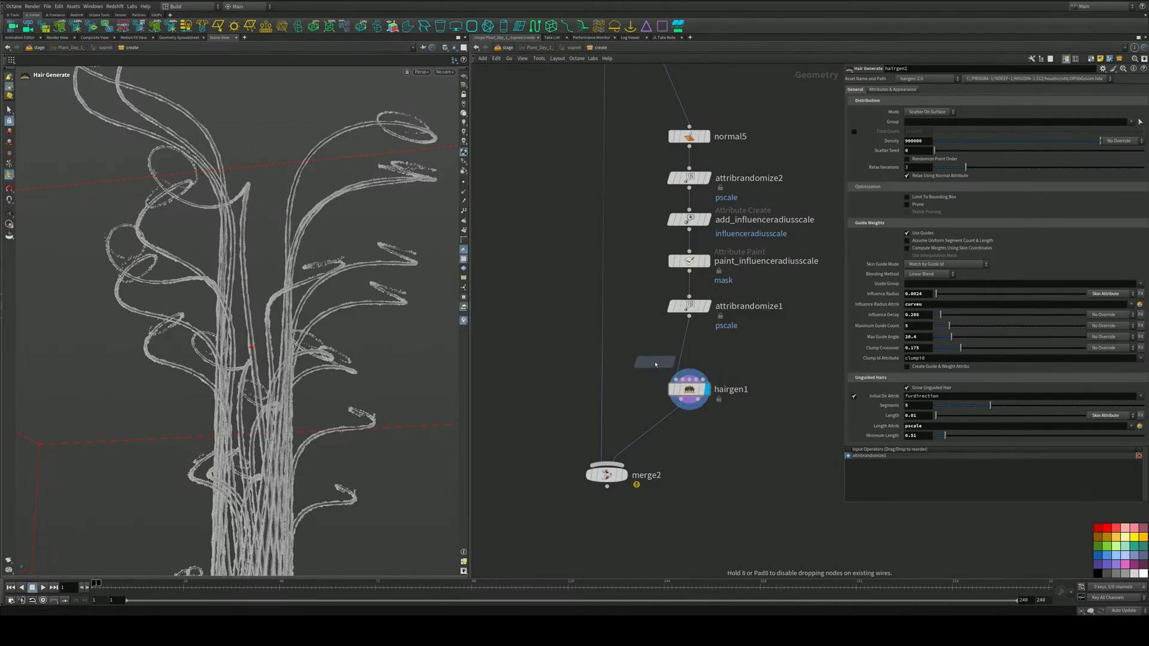
click(656, 364)
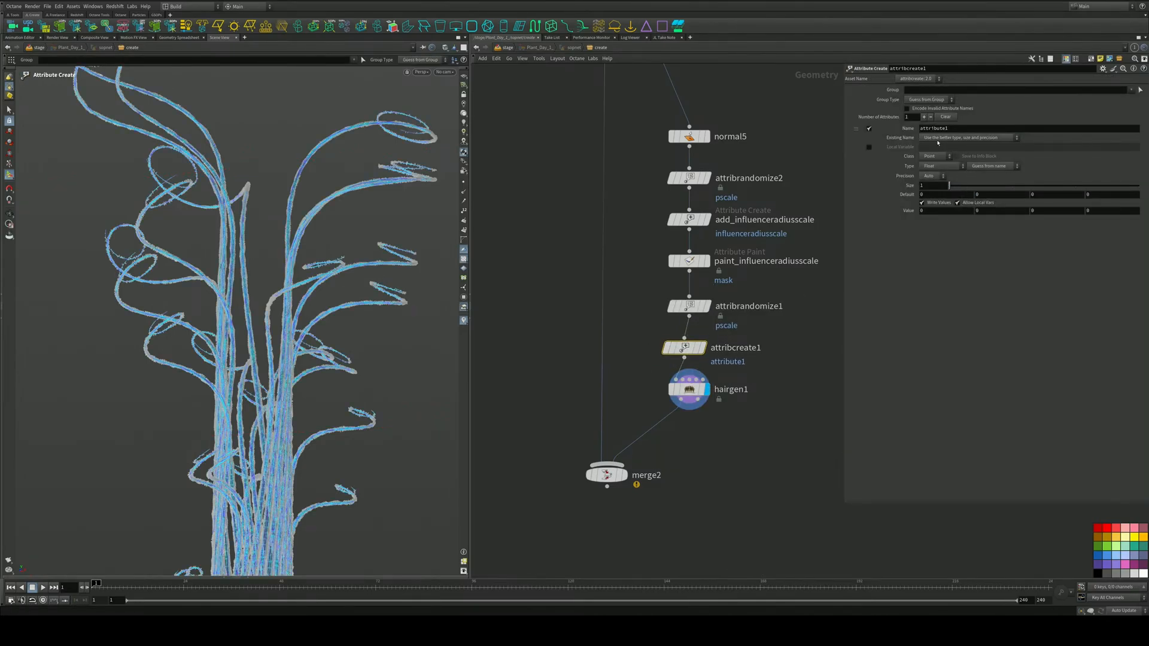
Name the new attribute wd in attribcreate1 and set its first value to 1
drag(950, 129, 885, 128)
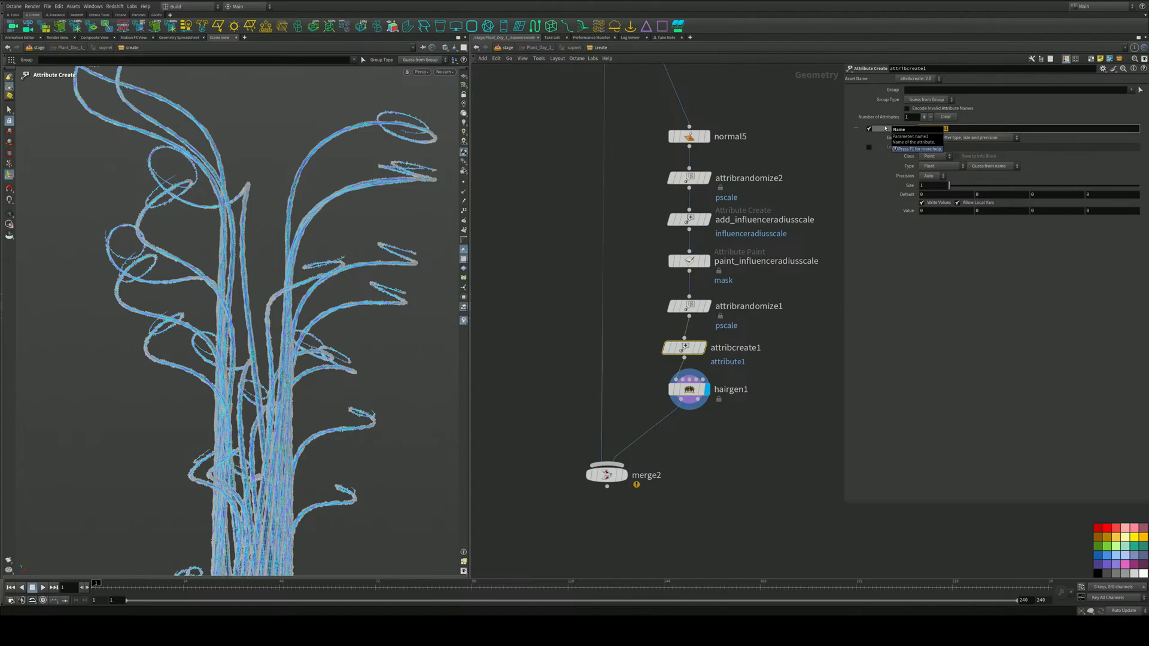
key(BackSpace)
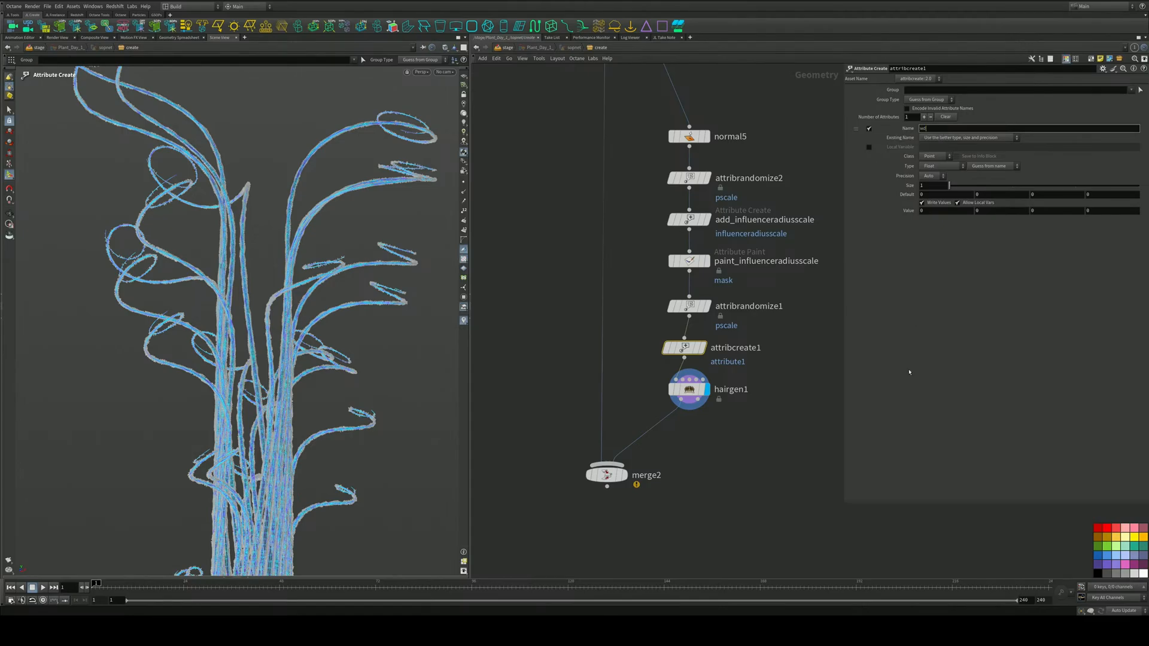
text(wd)
key(Return)
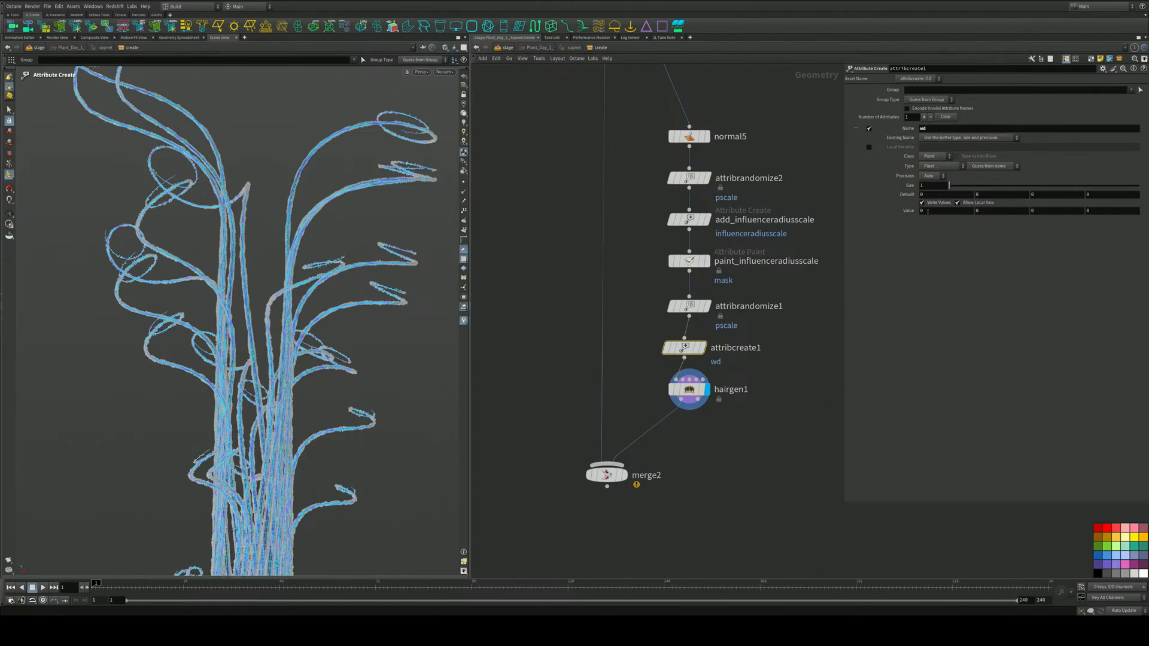
text(1)
key(Return)
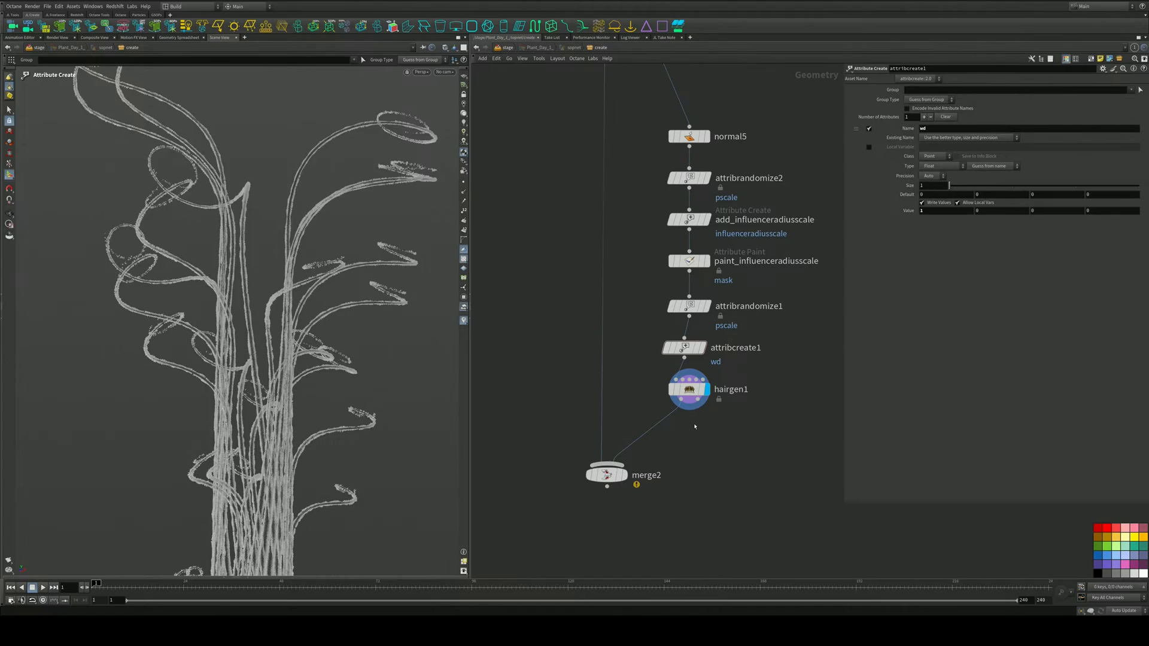
Choose hairgen1's influence radius attribute from the available skin attributes
click(729, 386)
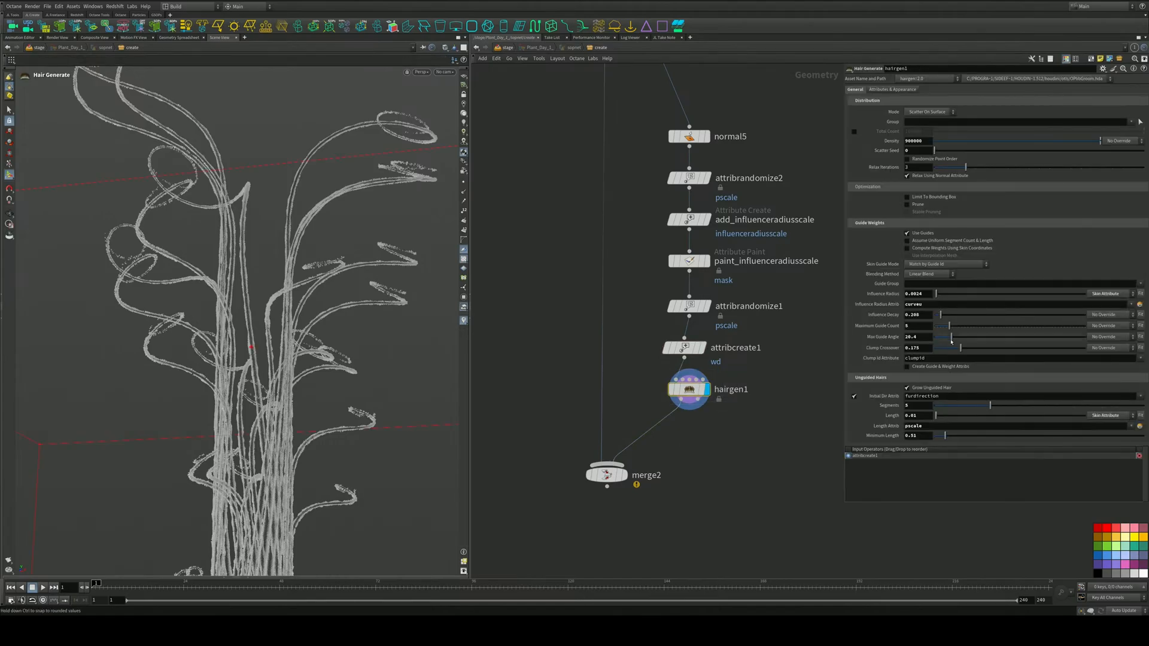
click(1131, 304)
click(1102, 329)
Insert an Attribute Randomize node between attribcreate1 and hairgen1 that randomizes wd with a global scale of 0.47
click(686, 347)
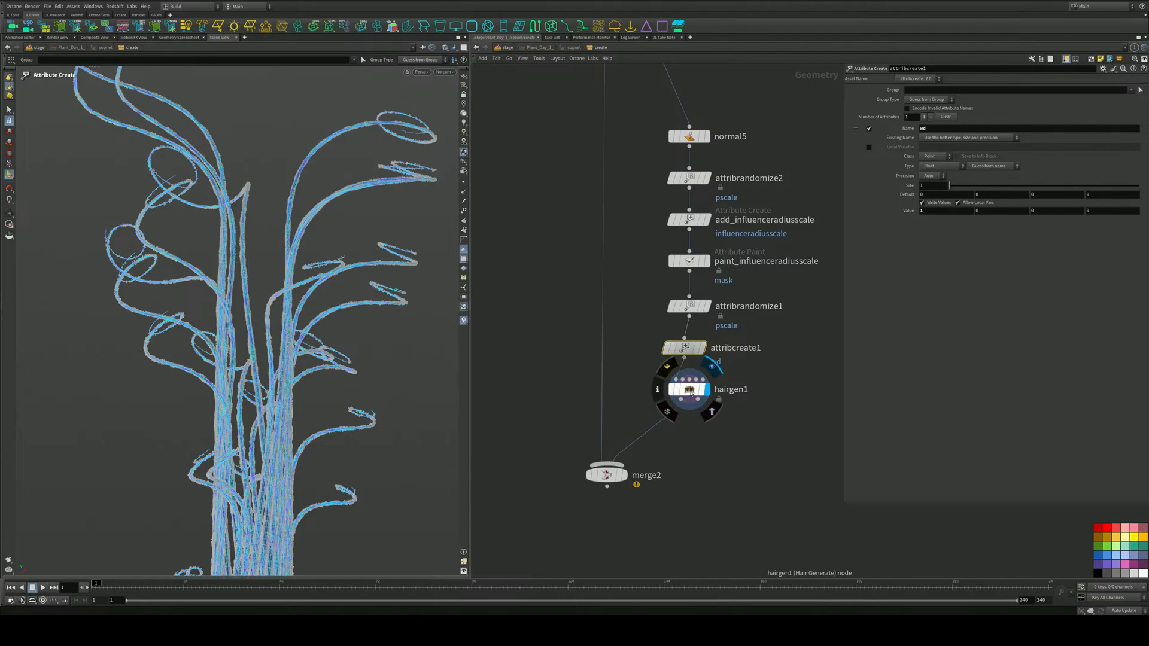
key(Tab)
text(attra)
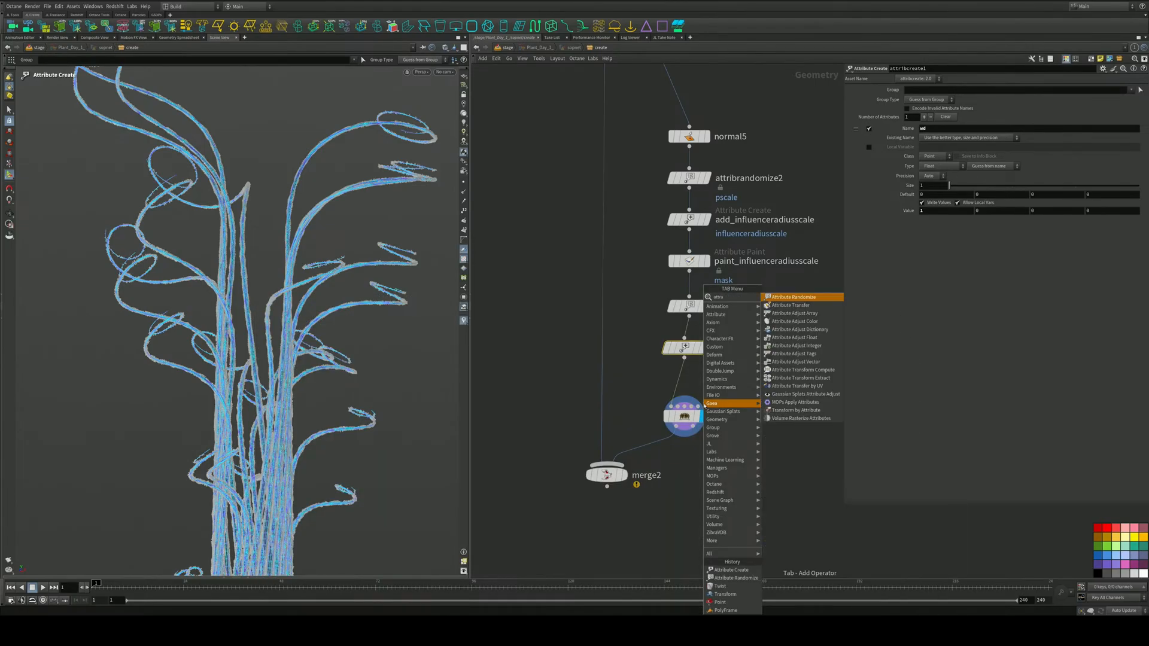
click(817, 297)
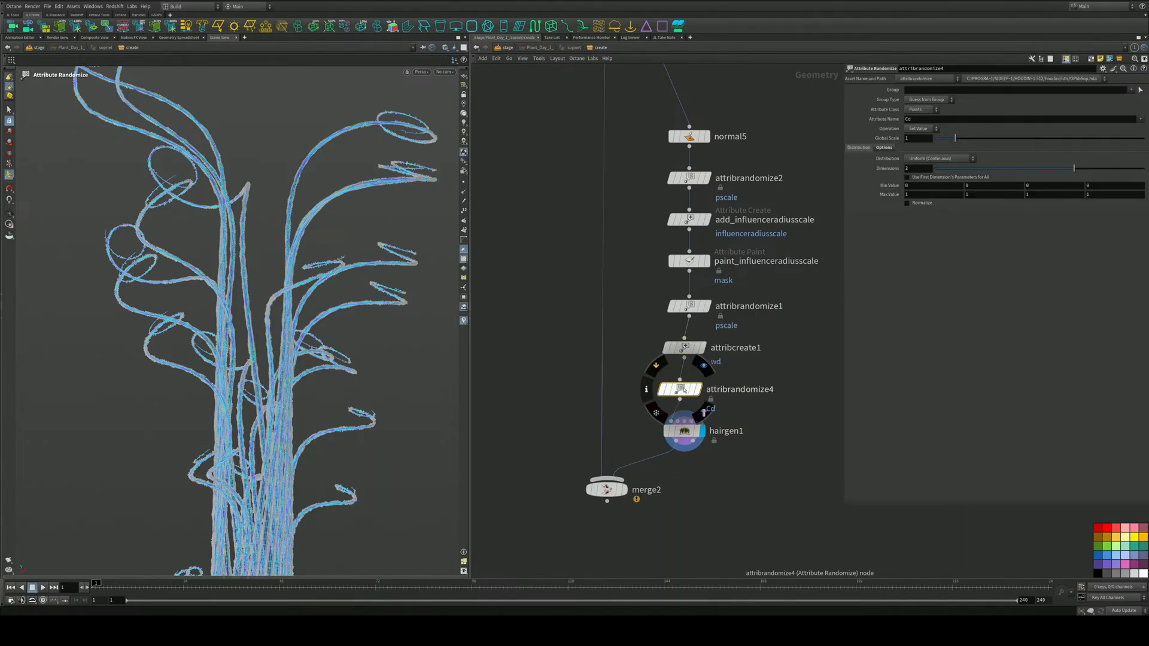
click(1140, 119)
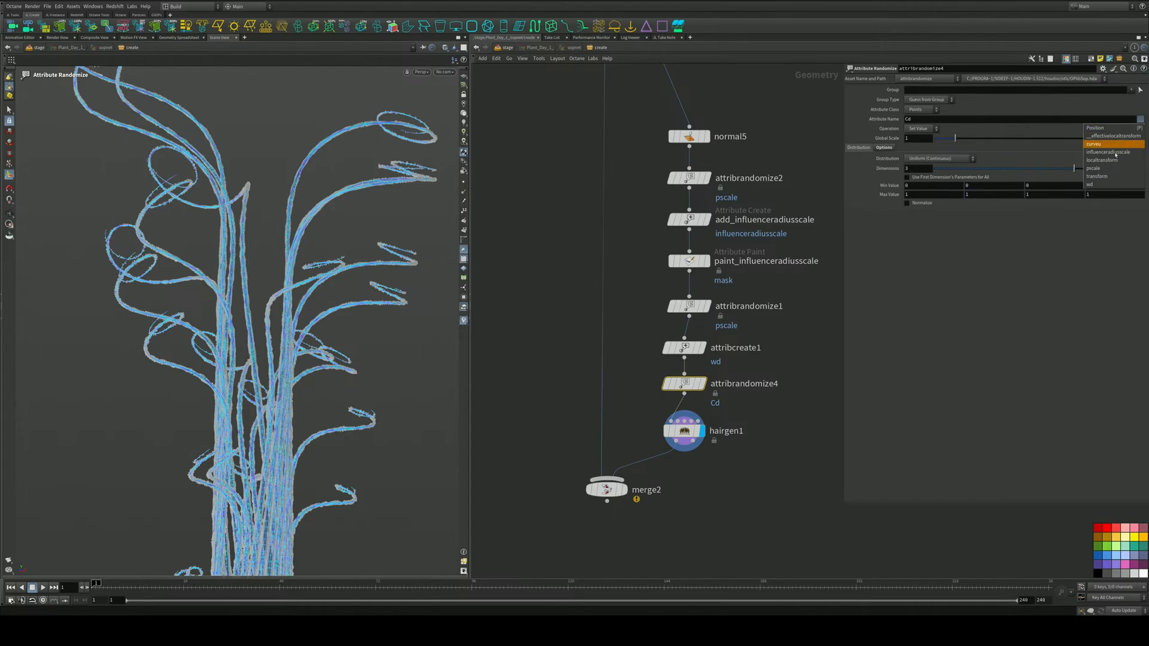
click(1107, 185)
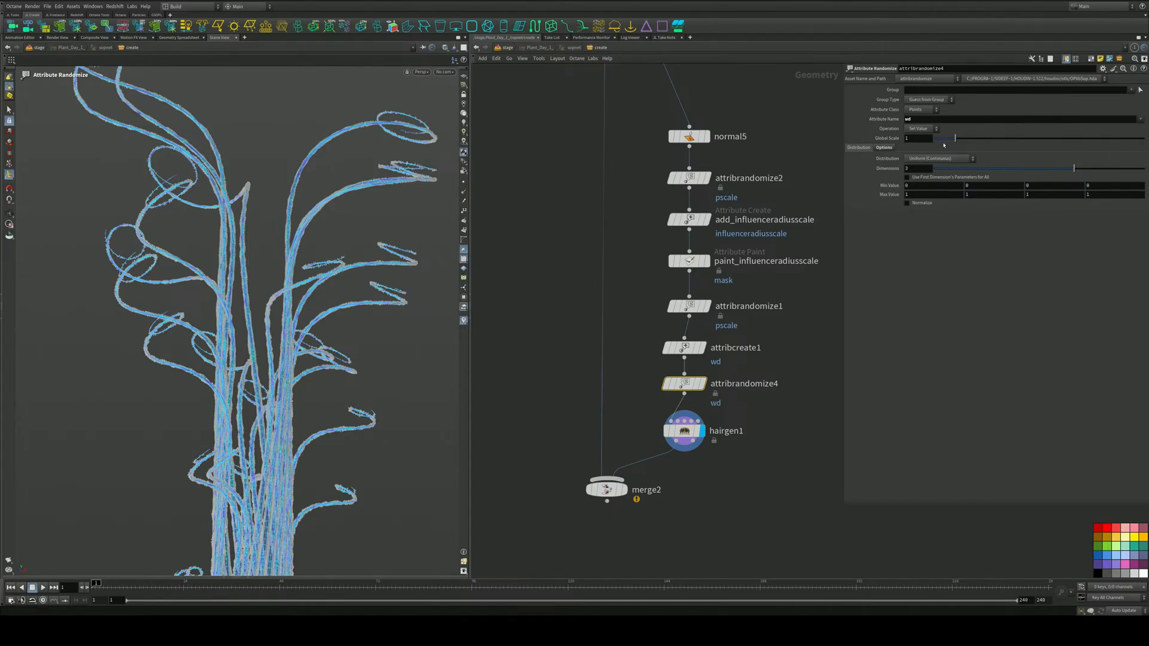
drag(955, 139, 945, 139)
Display the merge2 result and go up to the stage level to check the Karma camera render
click(622, 490)
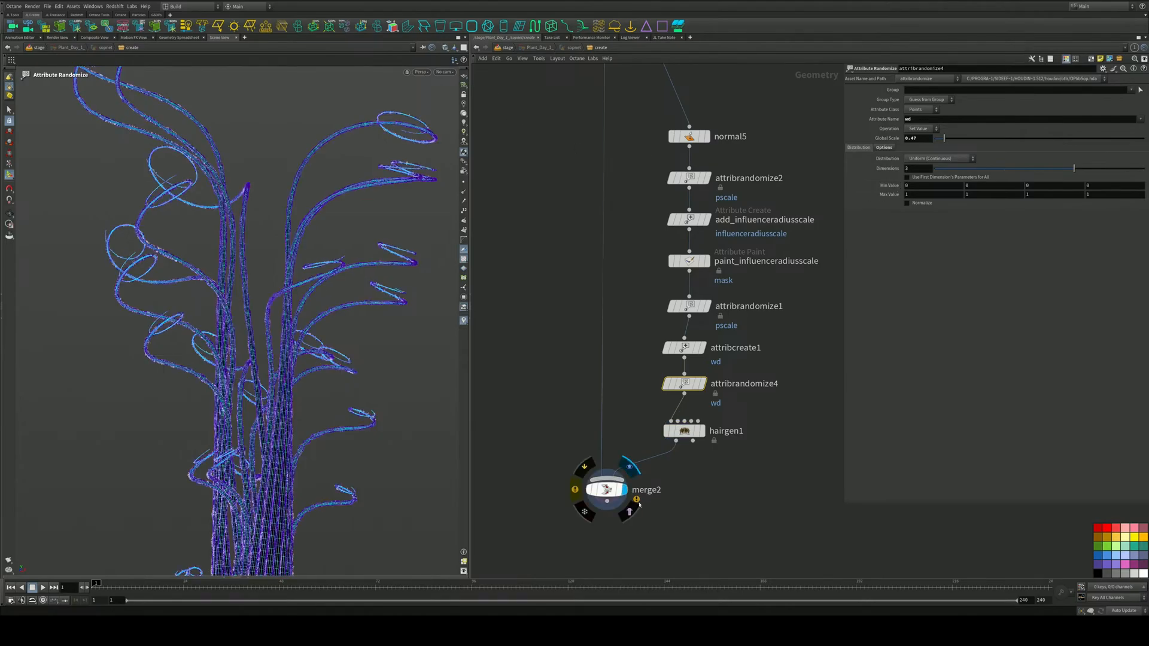
click(504, 48)
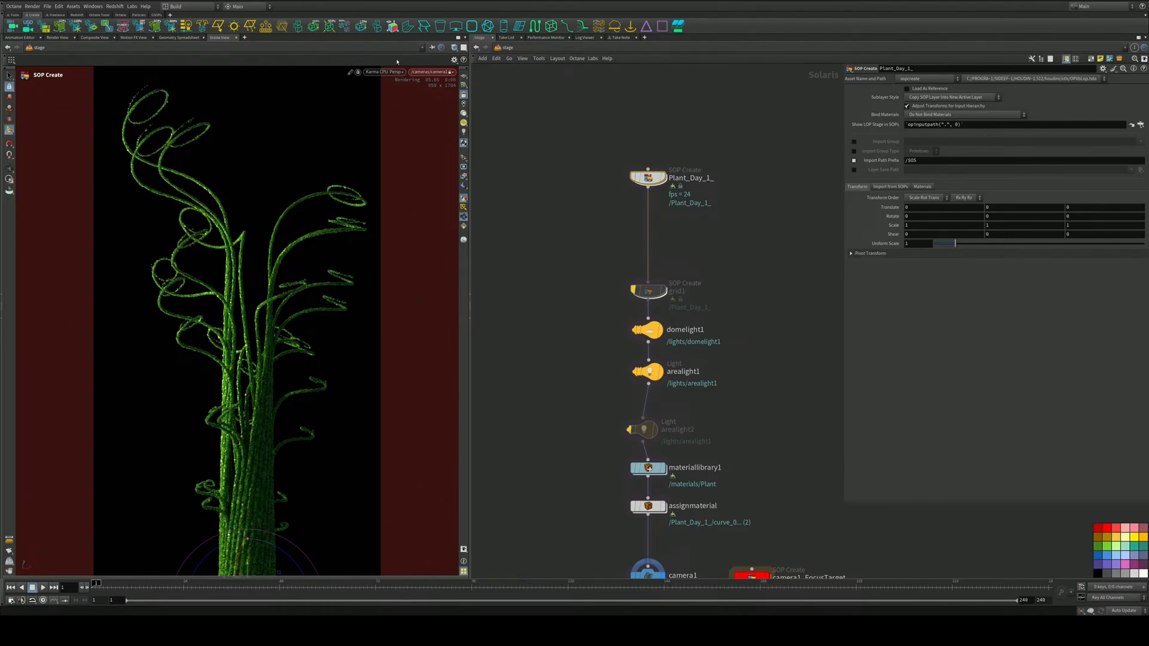
middle_drag(713, 265, 708, 209)
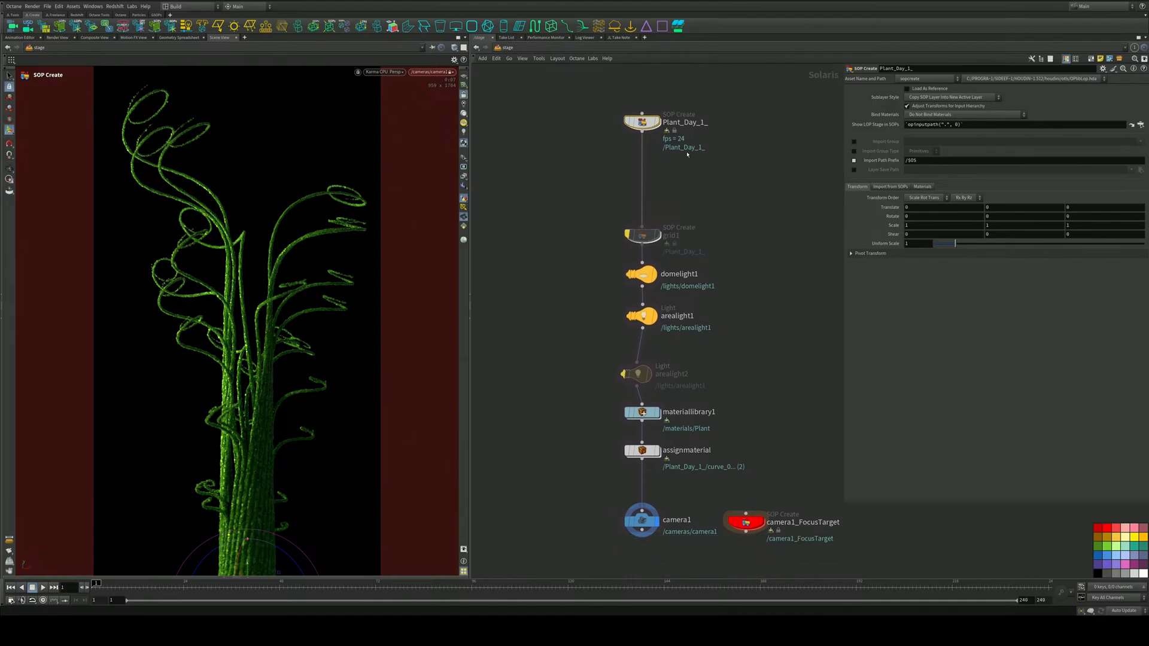
Return inside the Plant_Day_1_ network and raise the global scale of attribrandomize1's pscale randomization
double_click(655, 120)
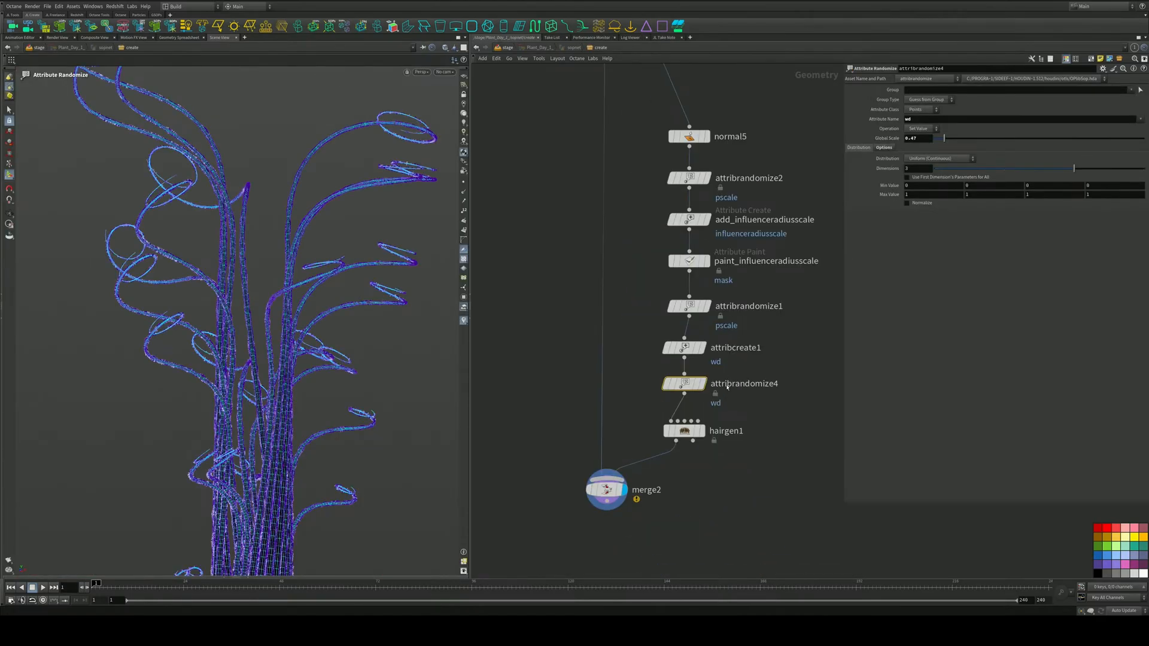
click(690, 306)
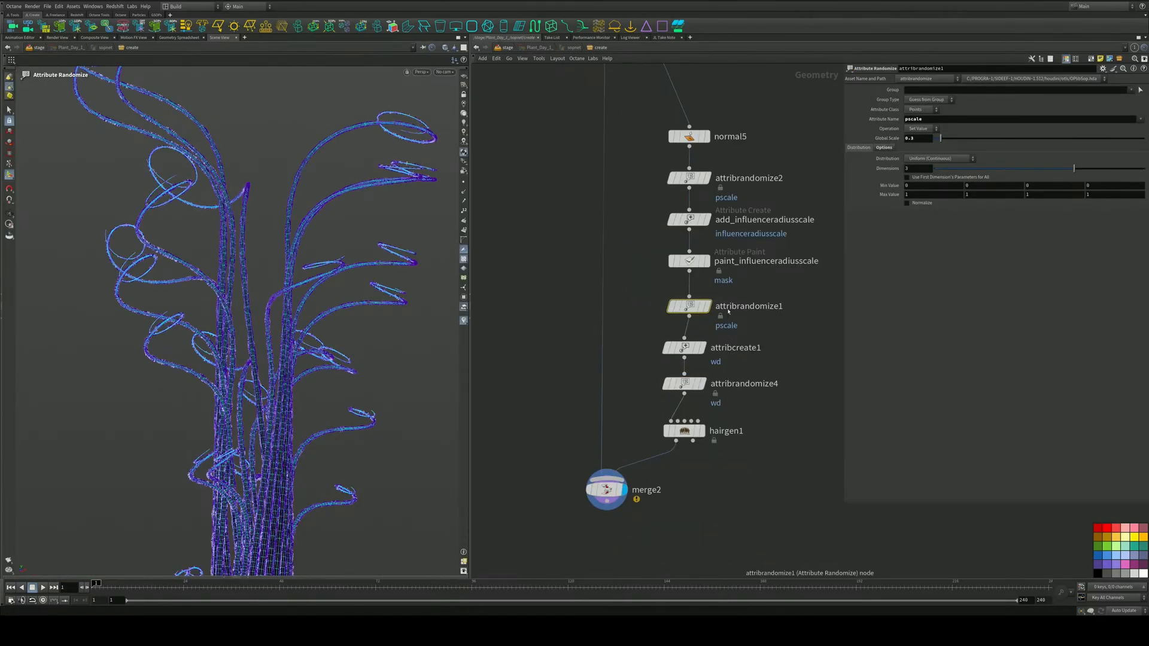
drag(940, 140, 949, 138)
Go back up to the stage level and examine the updated hair in the camera render
click(509, 48)
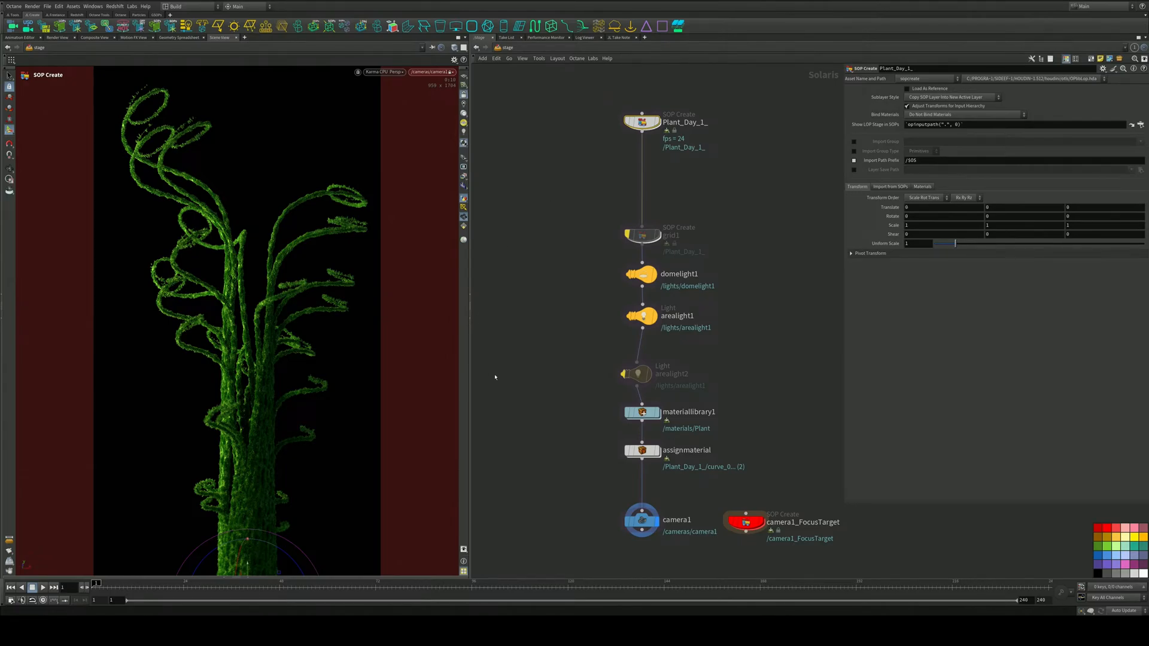
middle_drag(495, 377, 530, 332)
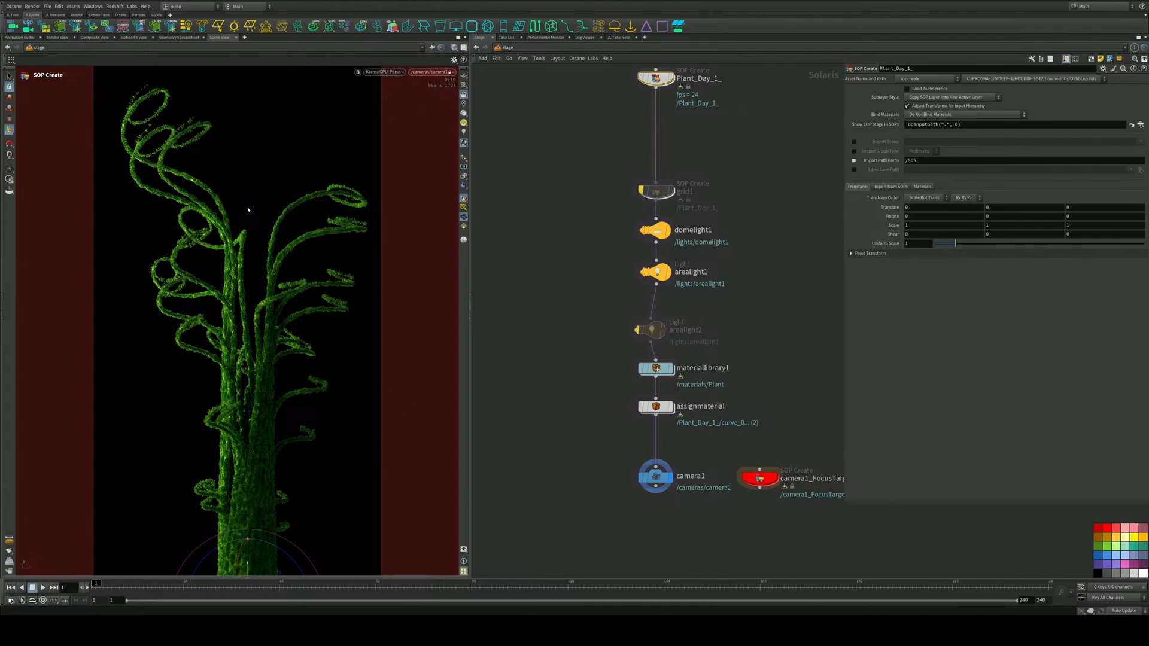
Re-enable the bypassed arealight2 with its colour shifted from yellow-green to cyan
middle_drag(485, 356, 494, 330)
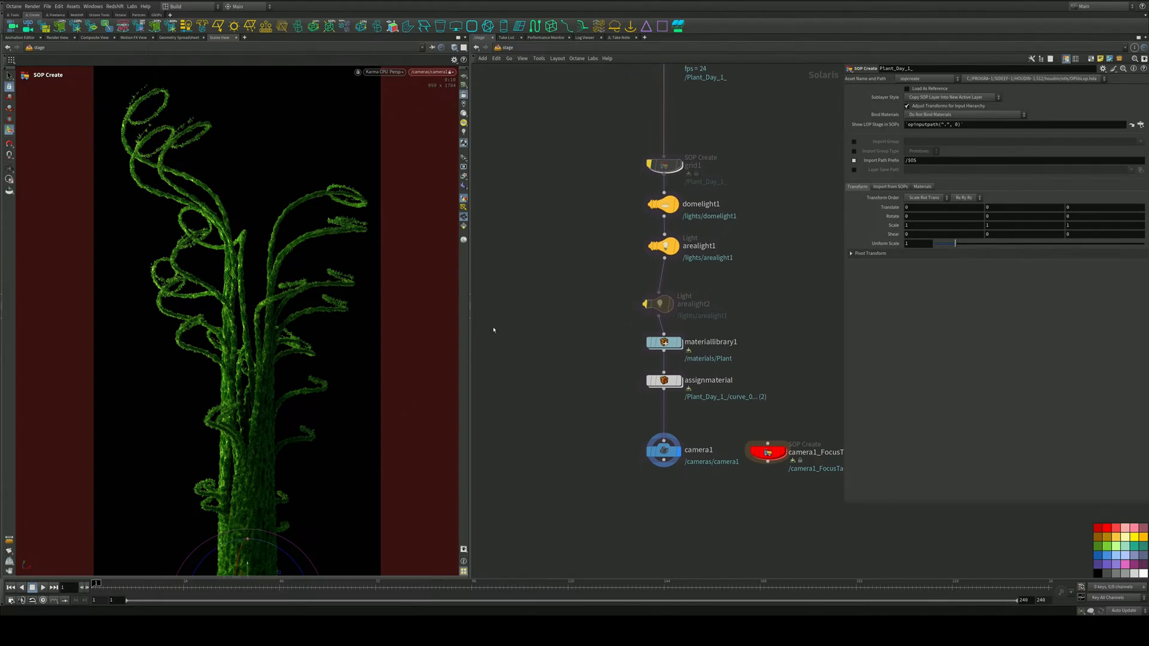
drag(713, 274, 616, 310)
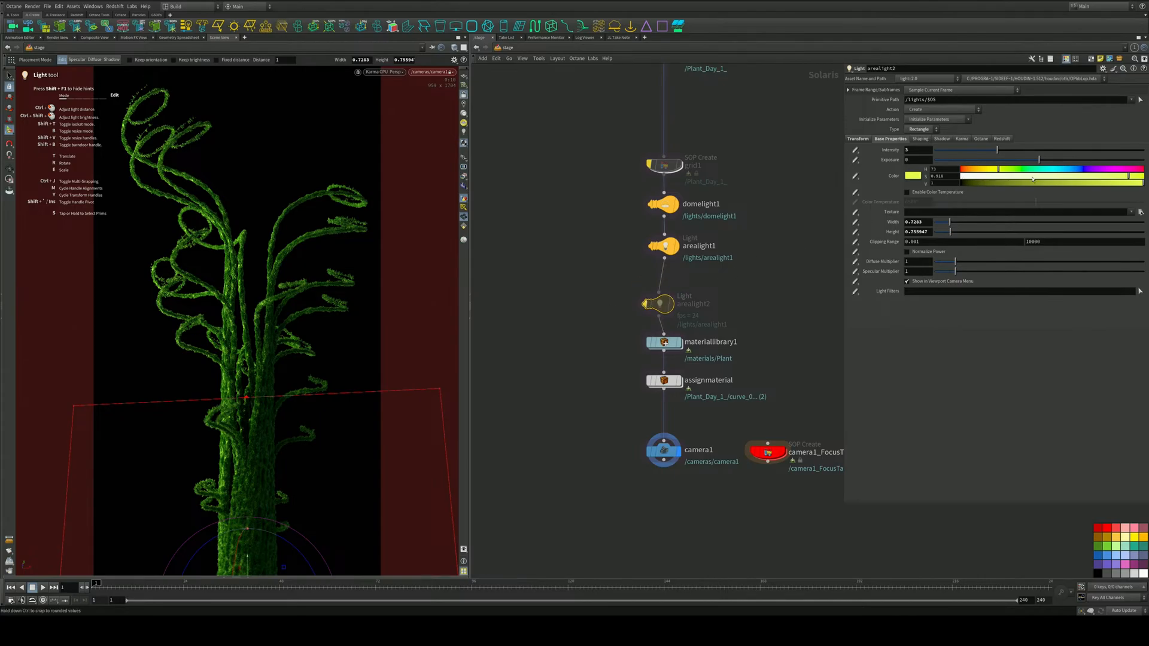
click(1053, 169)
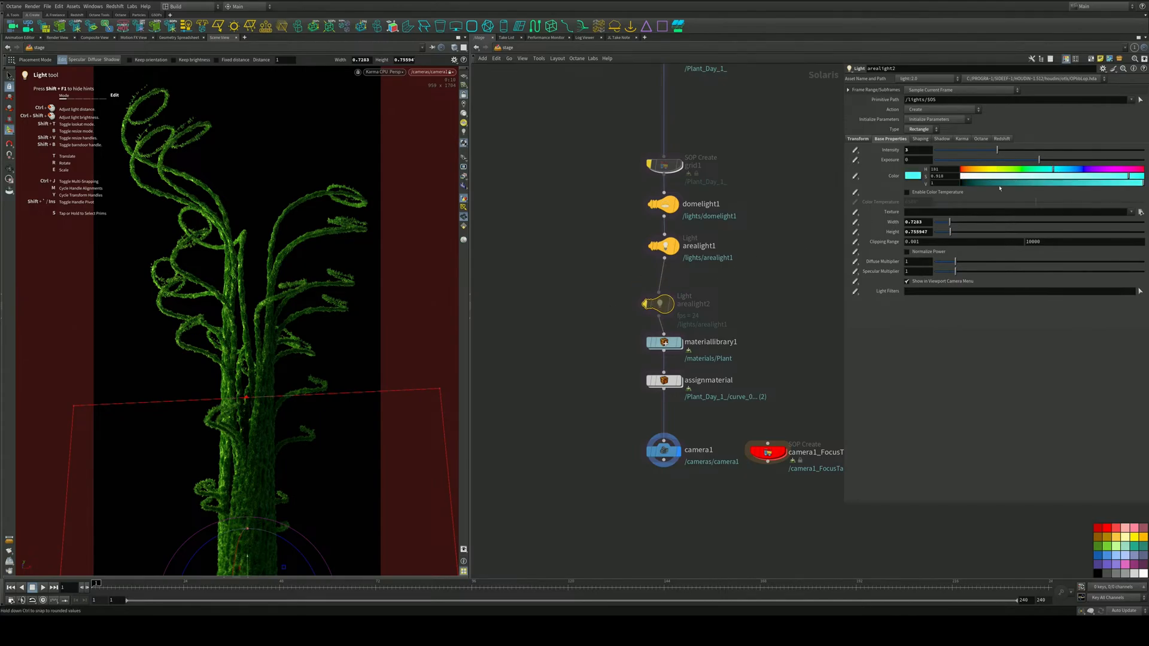
click(645, 304)
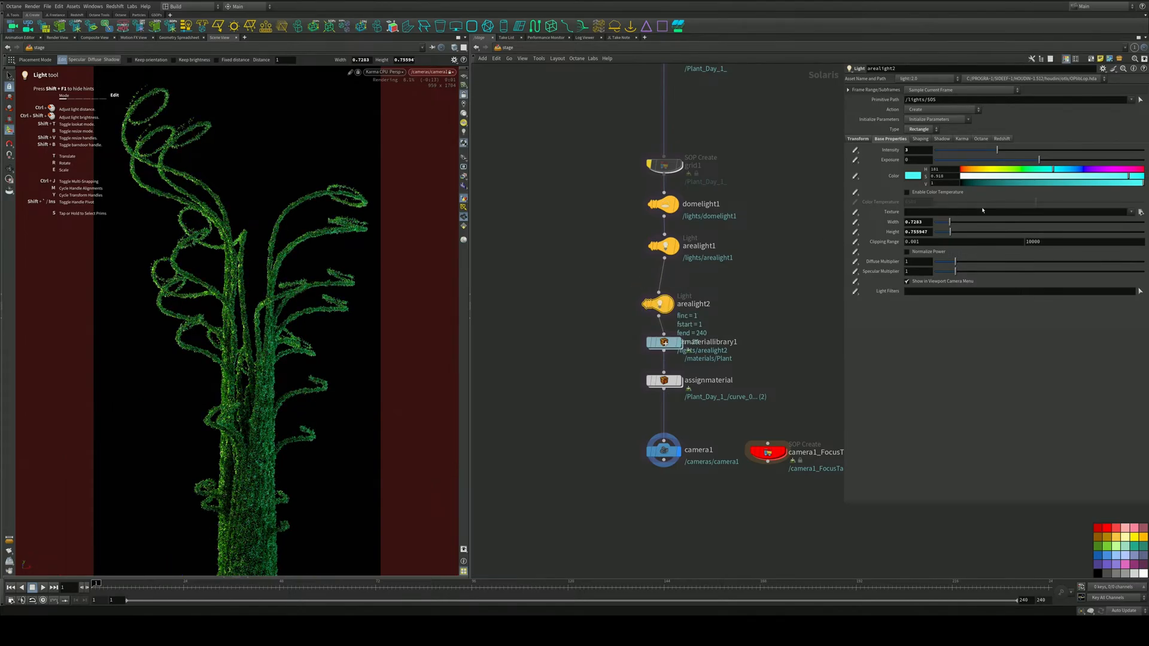
Try purple, red, yellow-green and light blue hues for arealight2's colour
click(1103, 171)
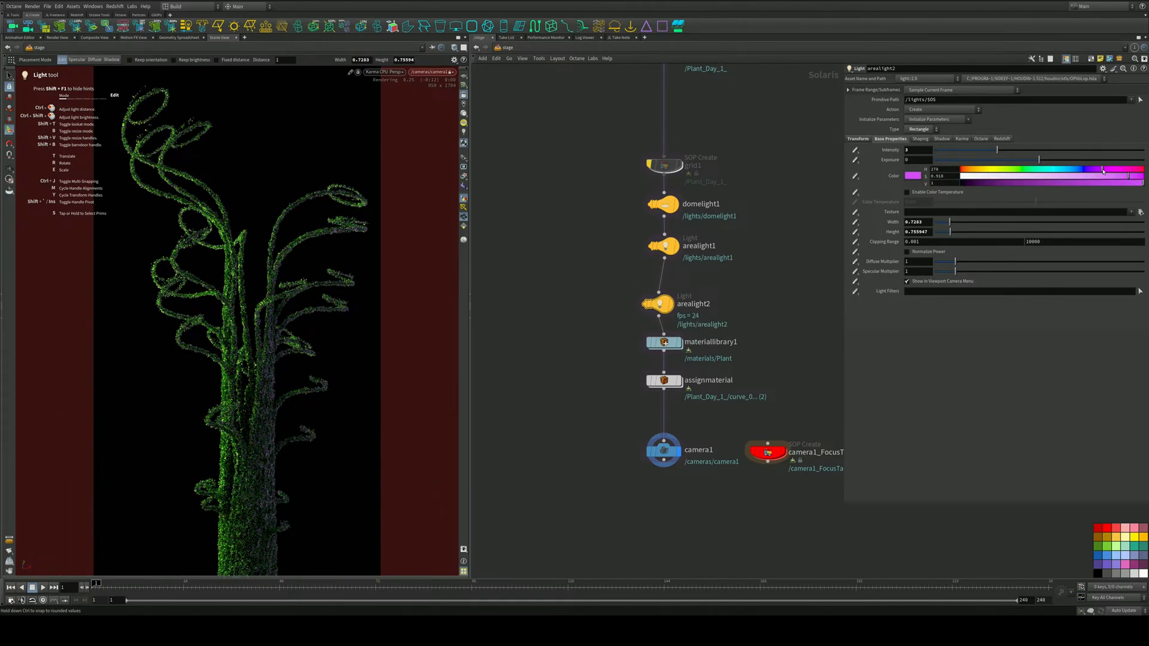
click(1127, 170)
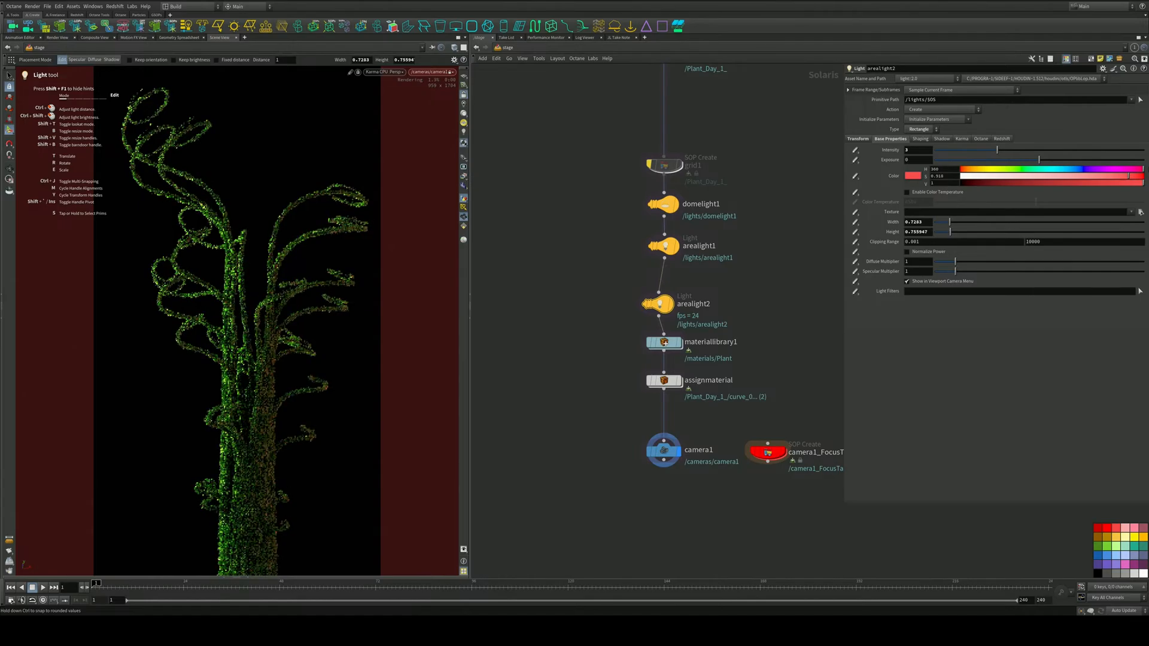
click(1007, 170)
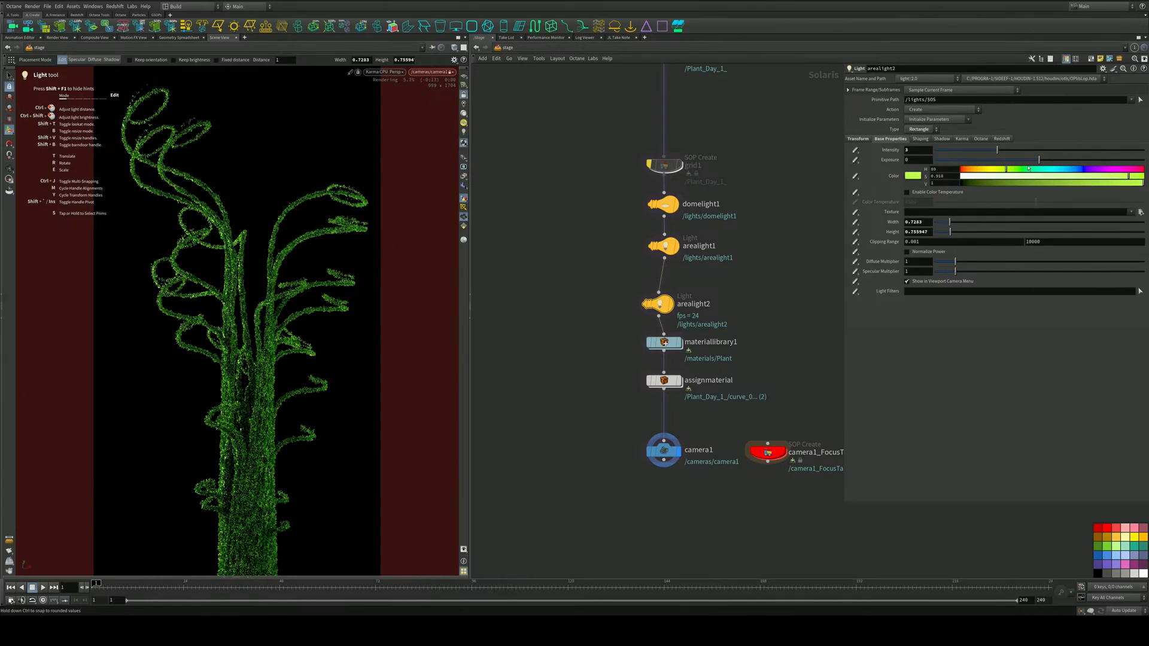
click(1061, 169)
click(1065, 169)
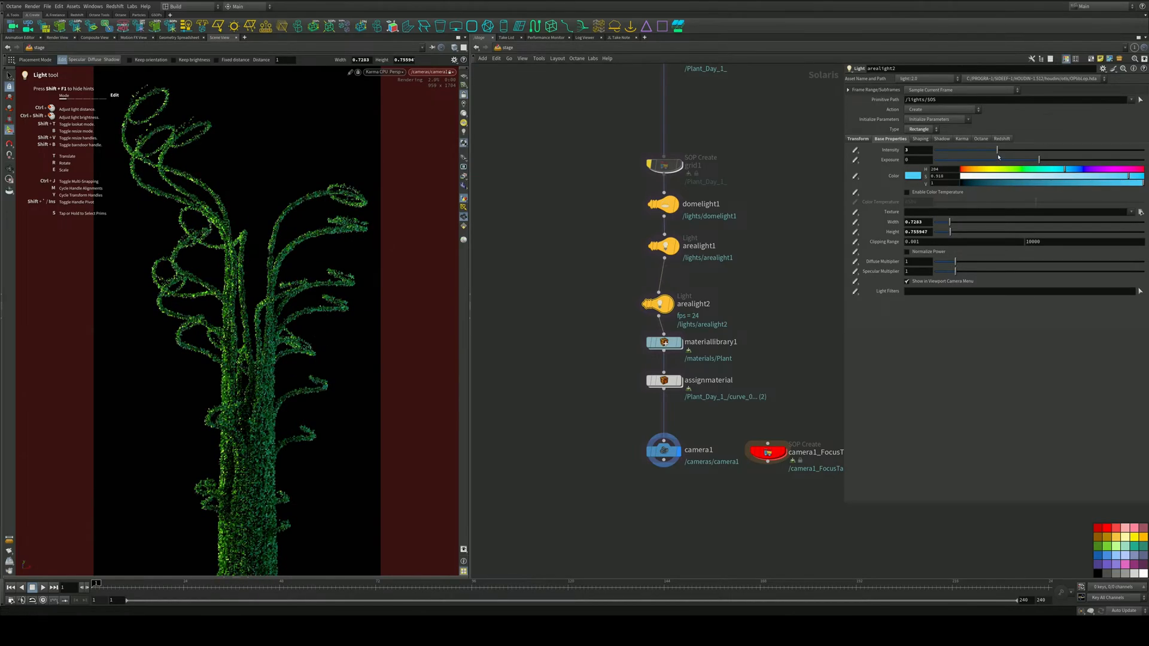
Try an intensity of 10 on arealight2 with violet, red, yellow-green and orange hues
drag(997, 149, 1143, 150)
click(1088, 169)
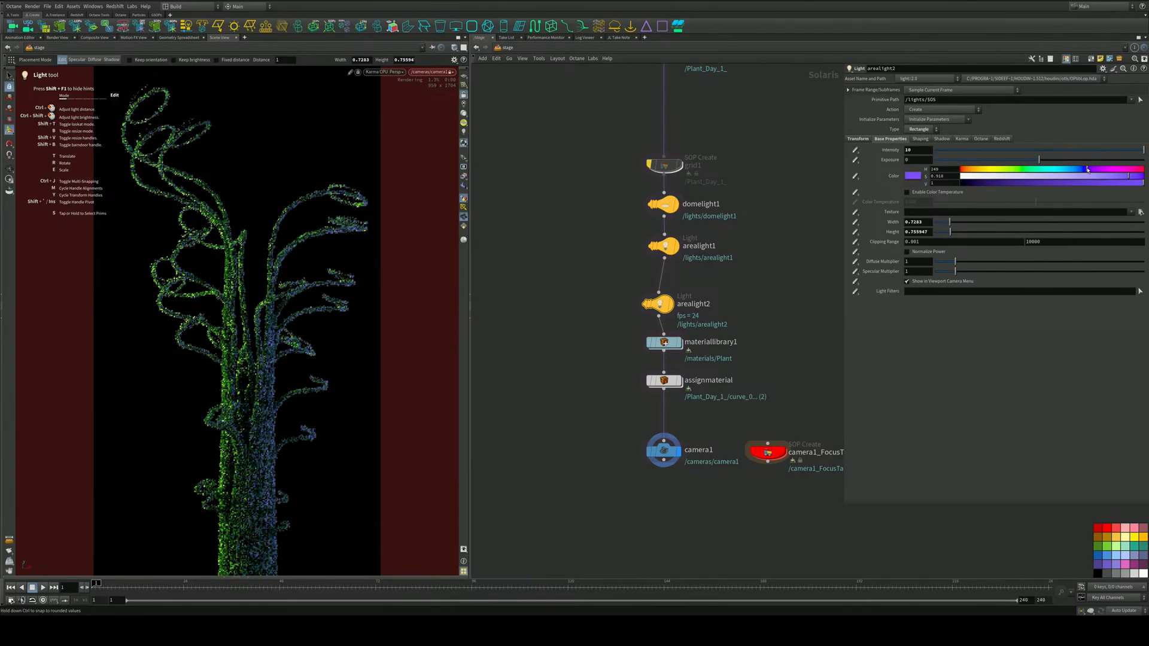
click(1142, 169)
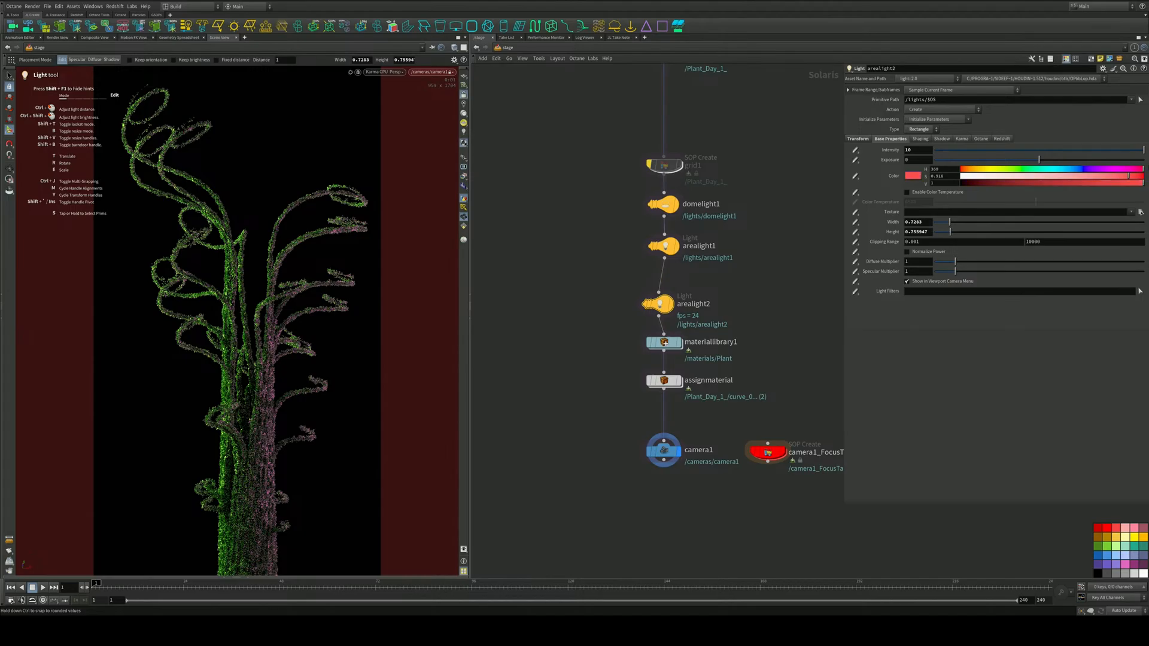
click(1001, 169)
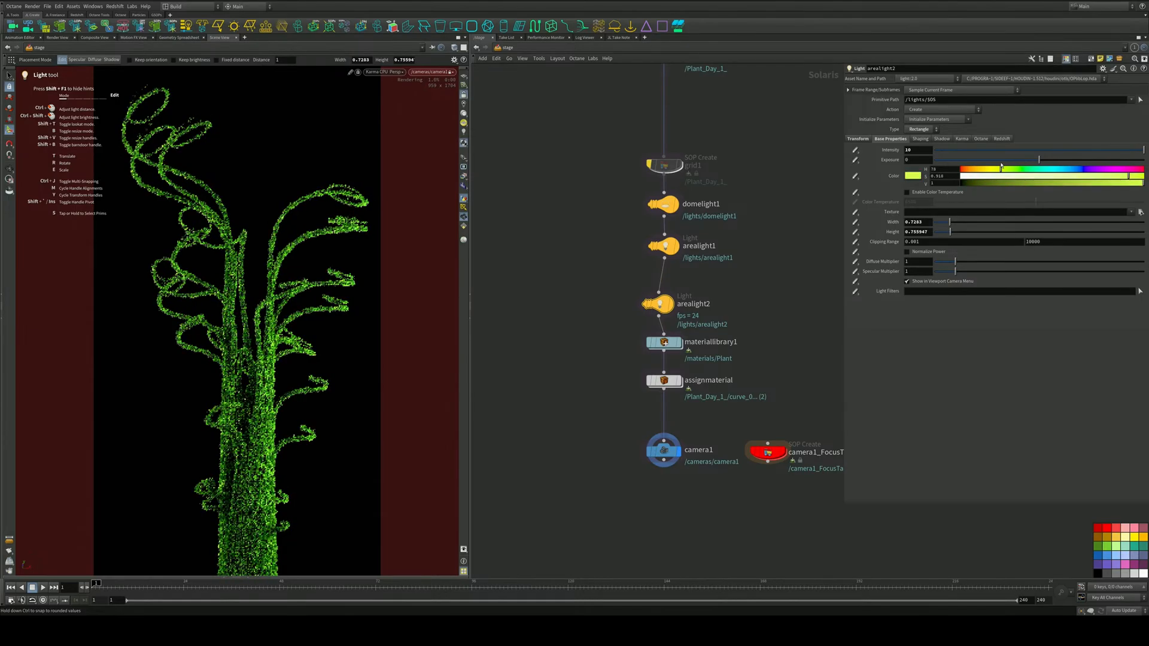
click(968, 169)
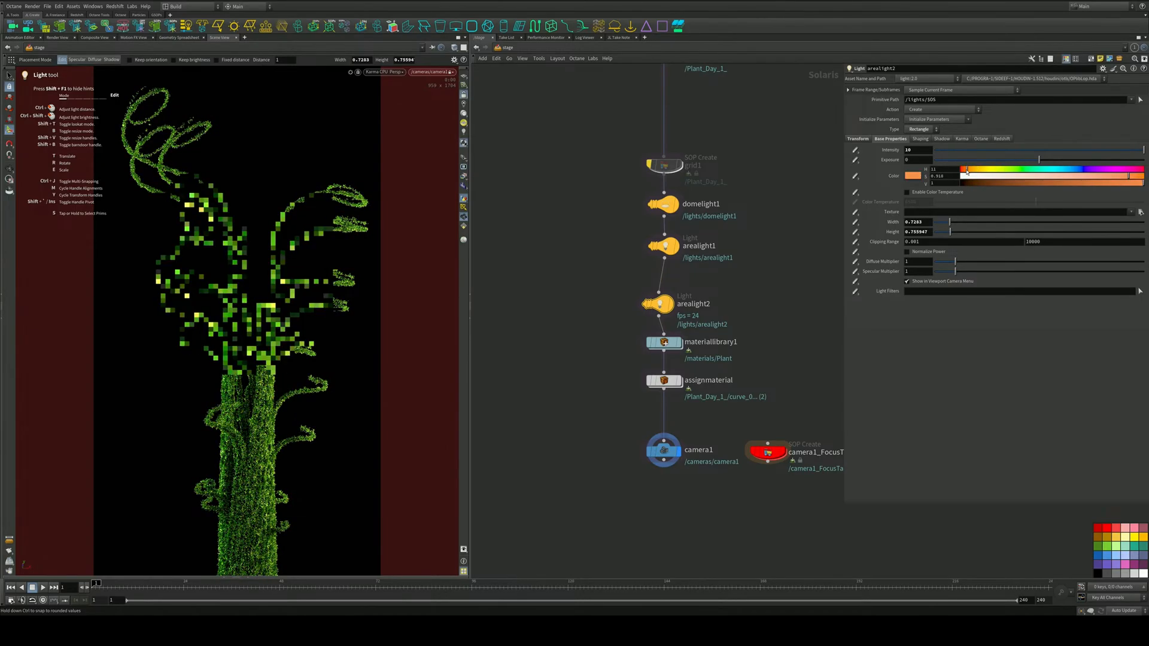
Make arealight2 white by setting its colour's hue and saturation to 0, and set its intensity to 3
drag(966, 170, 965, 170)
click(962, 170)
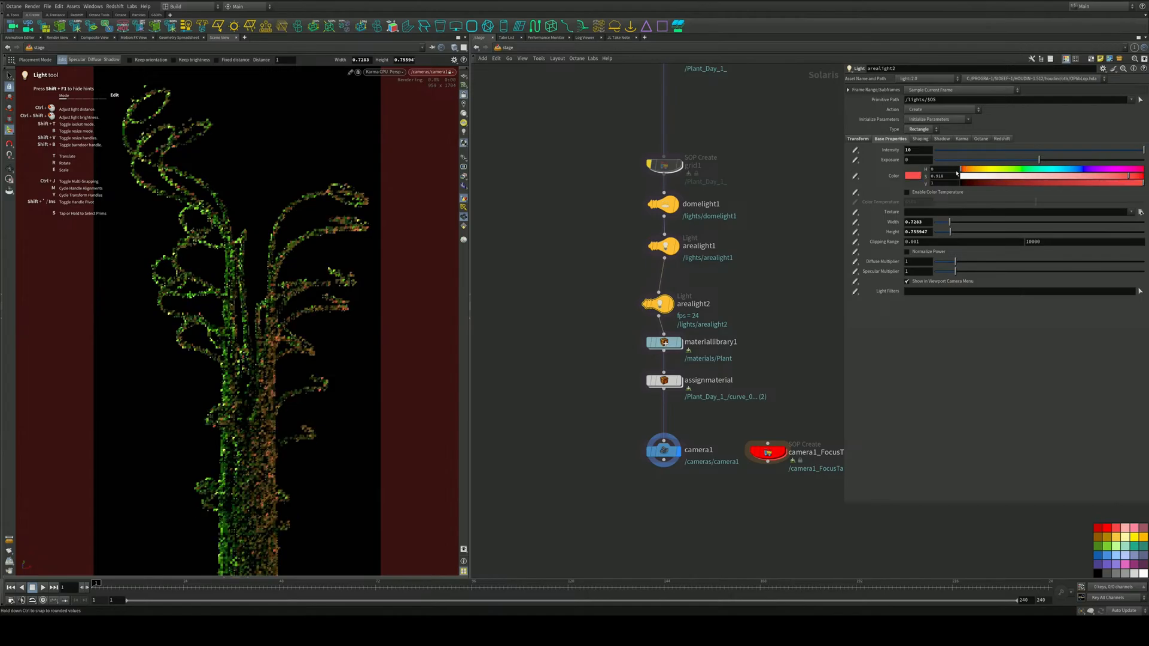
click(962, 176)
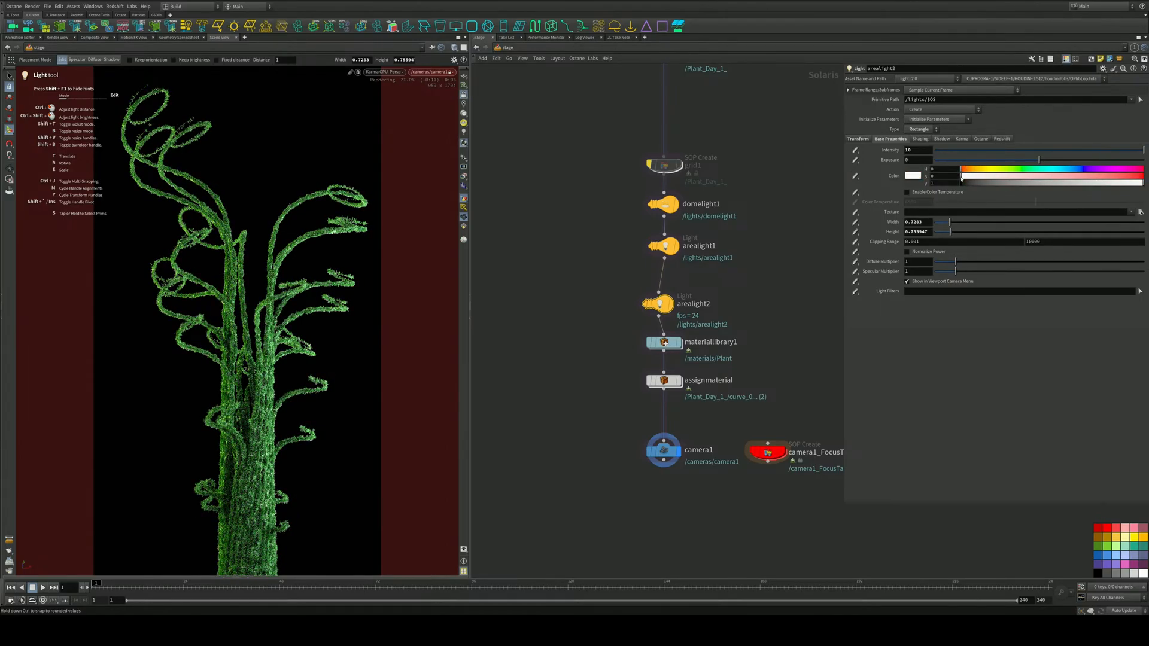
click(1018, 150)
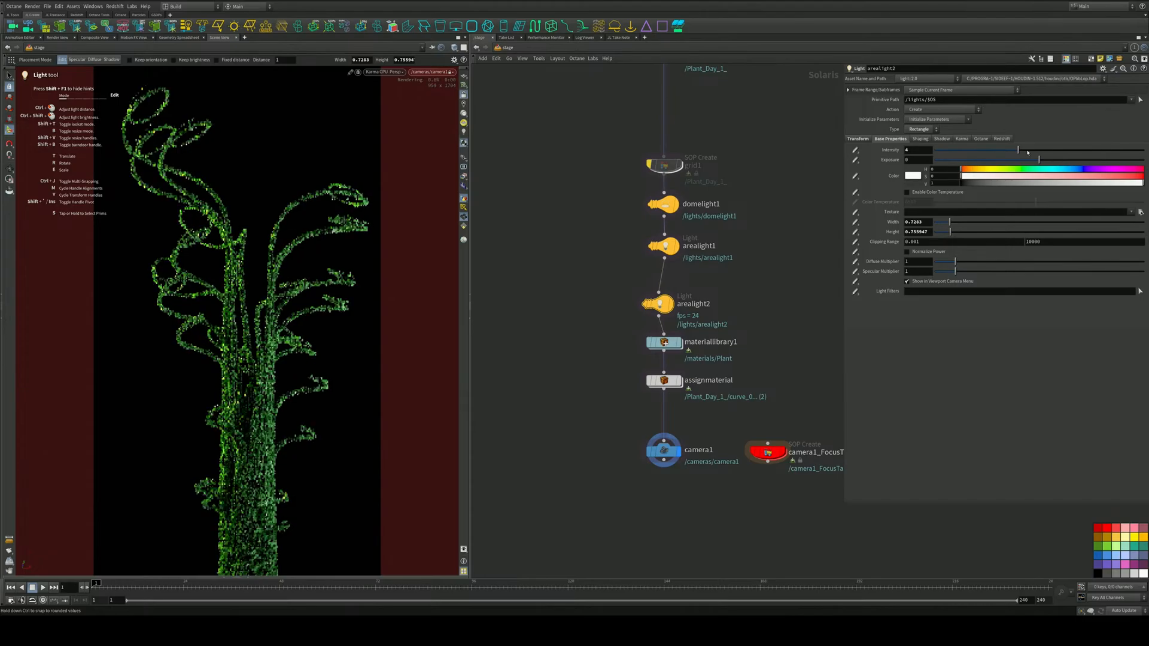
click(997, 151)
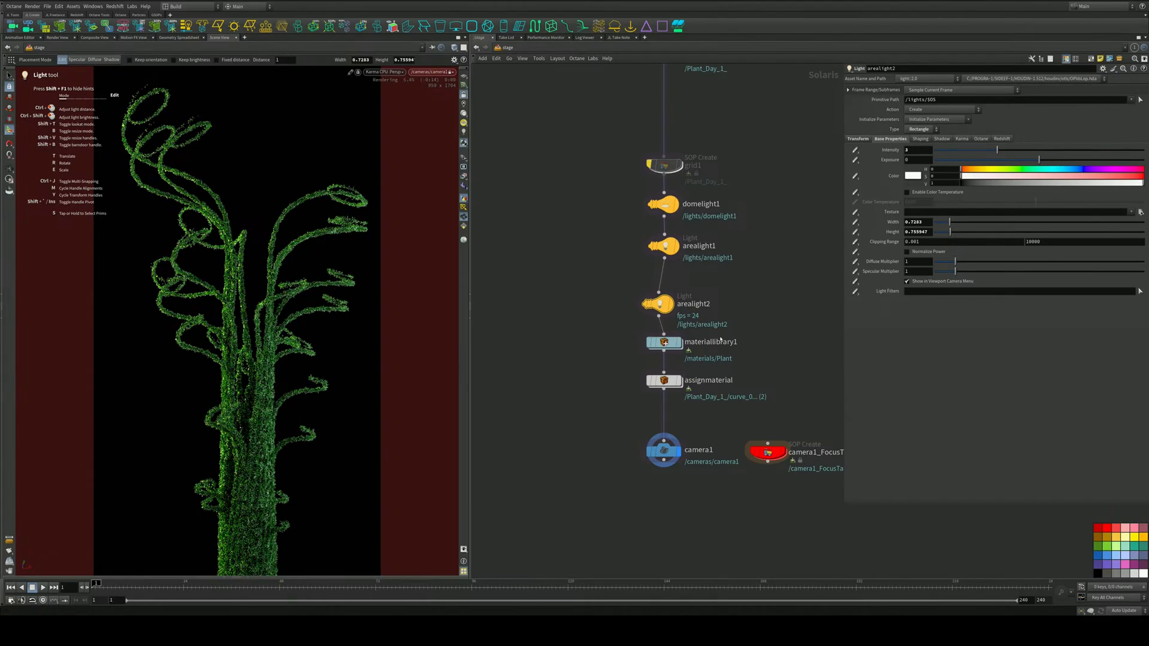
Open the Plant material inside materiallibrary1 to reach its mtlxstandard_surface settings
scroll(720, 340, up, 4)
click(645, 273)
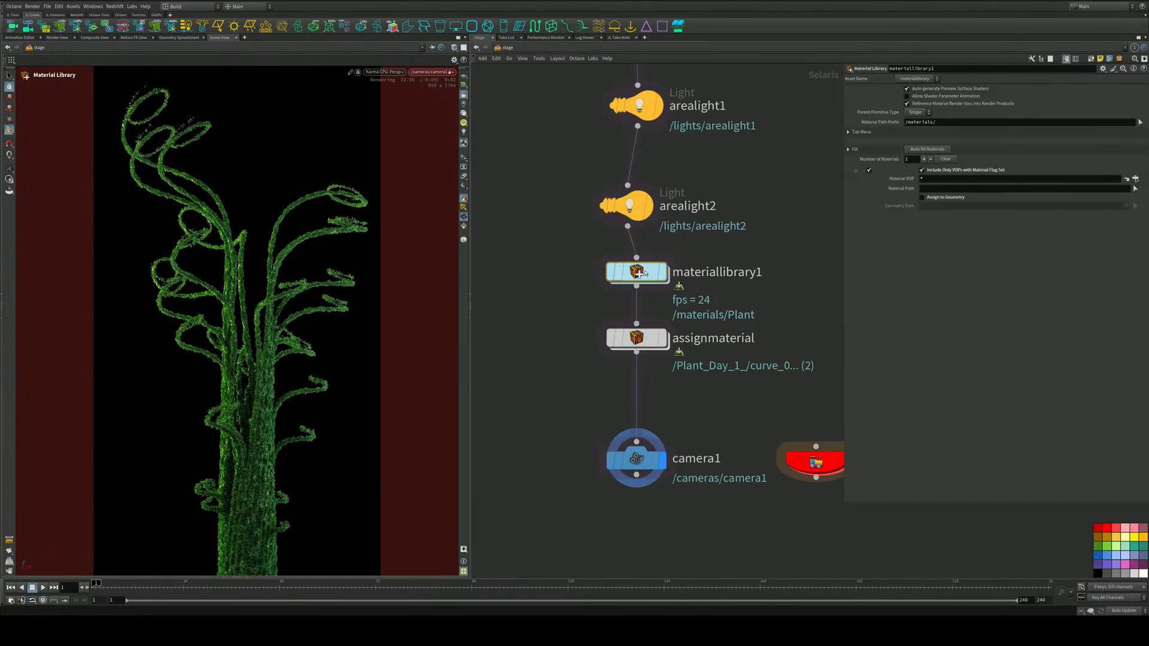
double_click(644, 273)
double_click(636, 234)
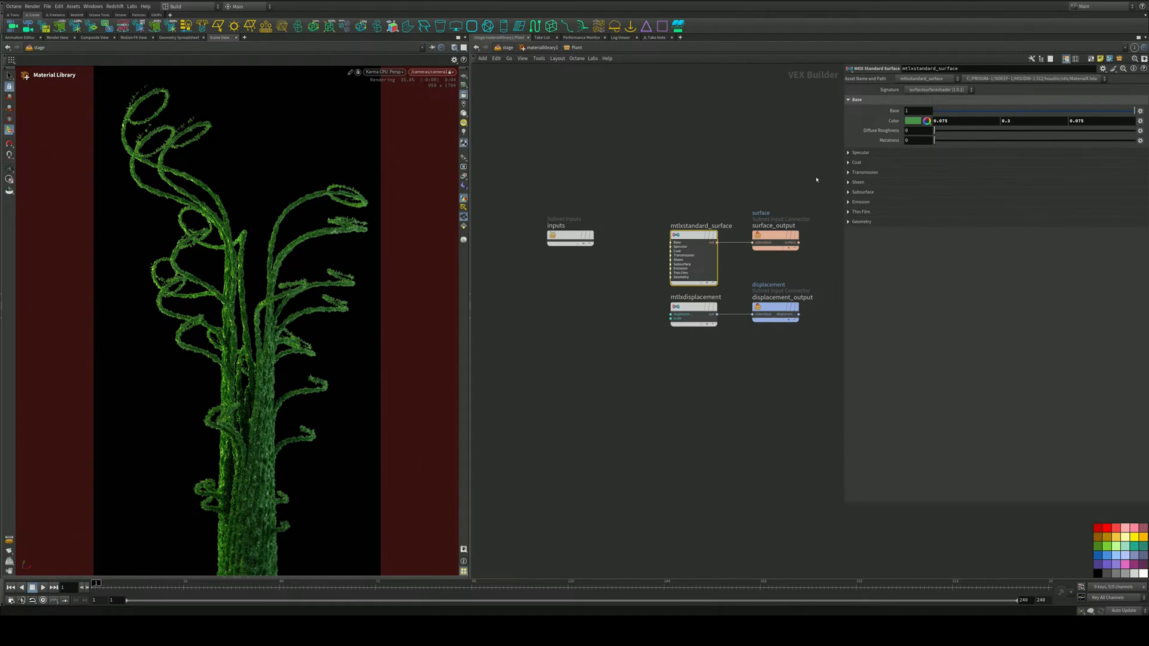
Set the Plant material's subsurface amount to 1 and its subsurface scale to 0.0074
click(860, 152)
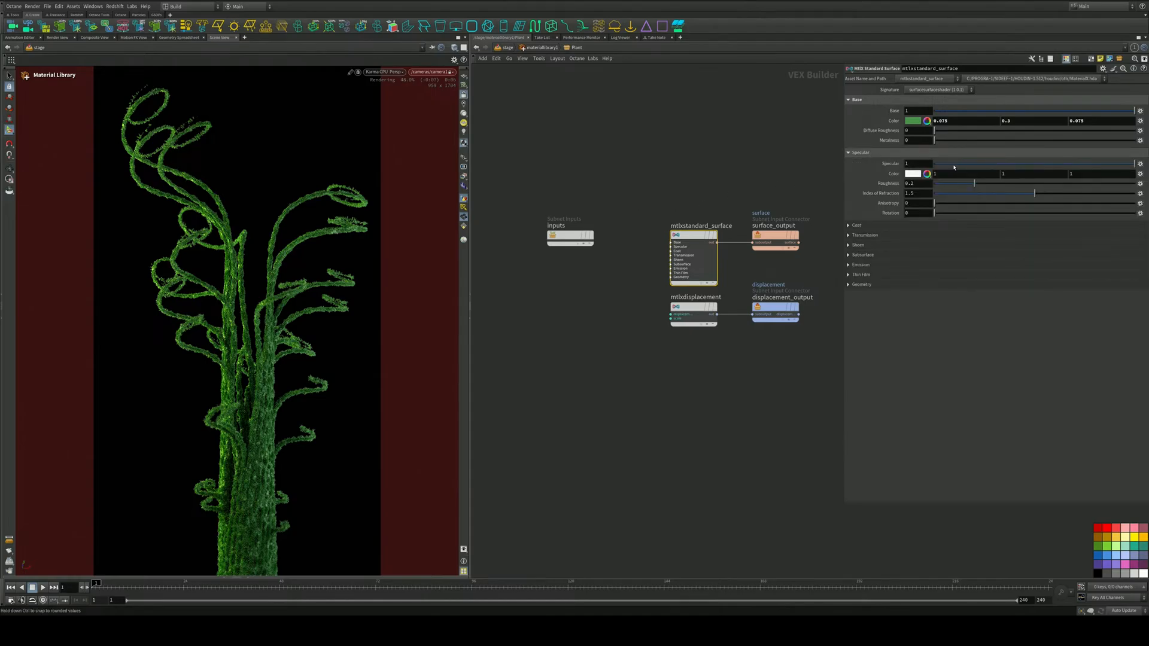
click(865, 235)
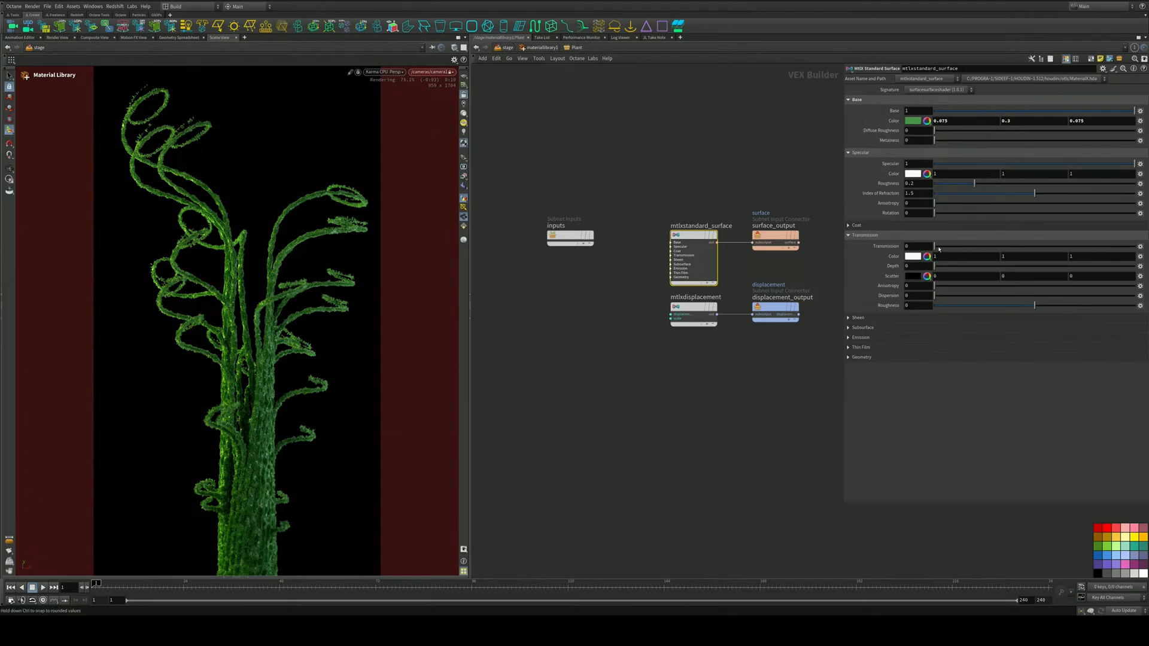
click(865, 235)
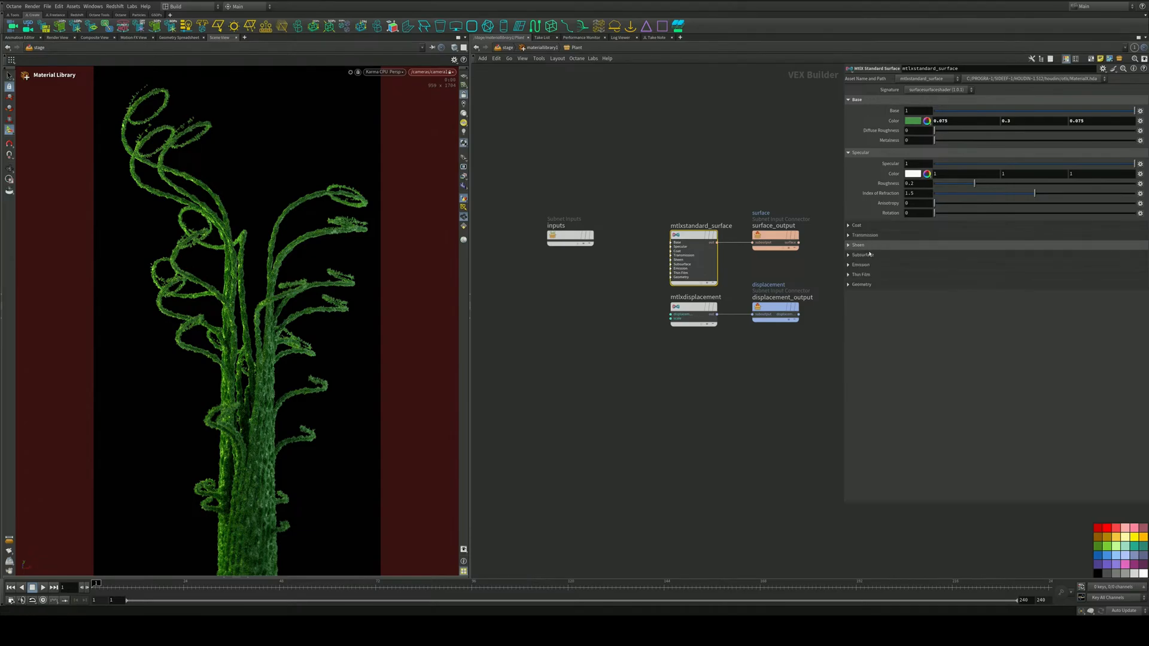
click(867, 255)
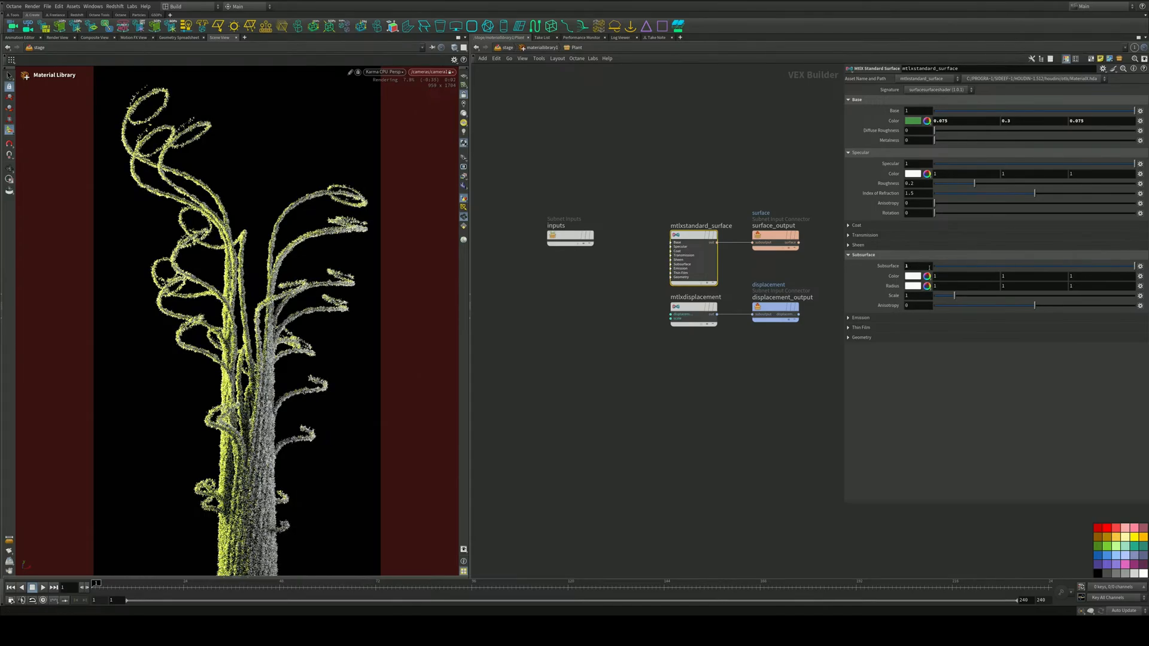
drag(955, 296, 938, 295)
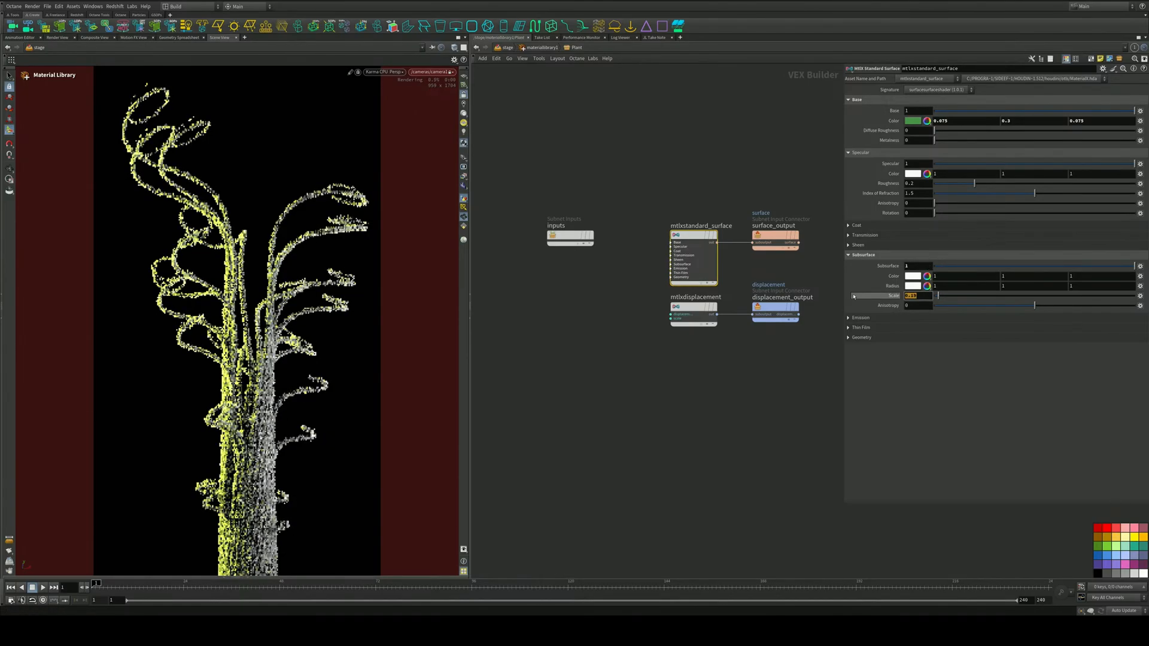
text(0.0074)
key(Return)
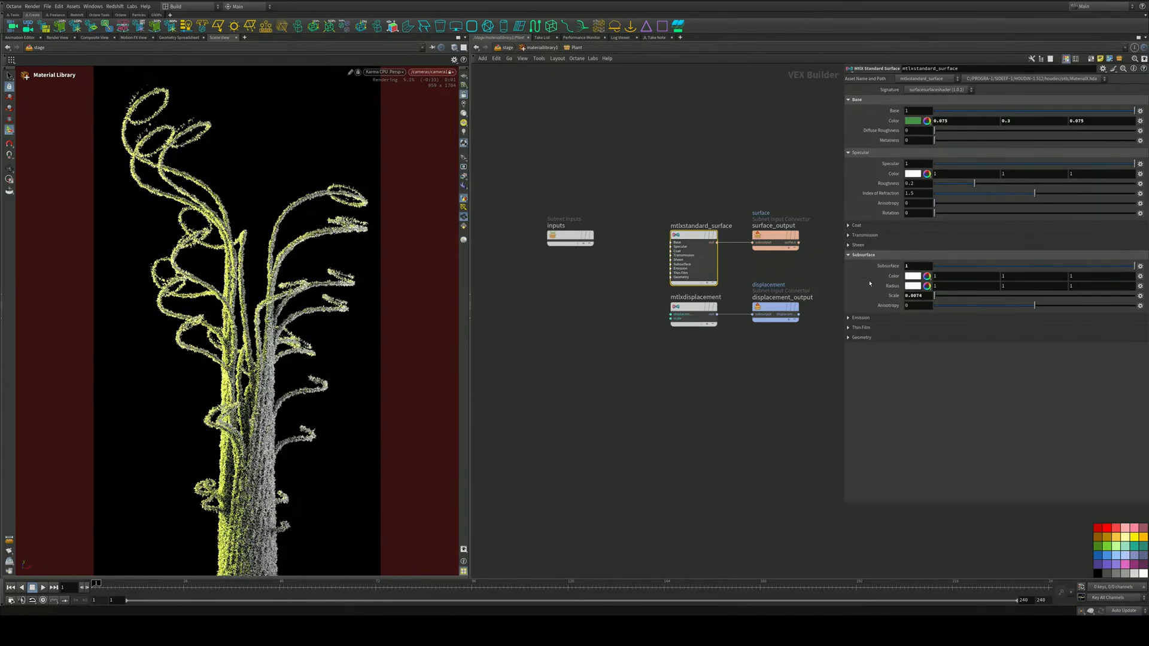
Set the subsurface colour to muted green (0.075, 0.3, 0.1875) and the subsurface radius to green (0, 0.5, 0)
click(908, 278)
click(949, 94)
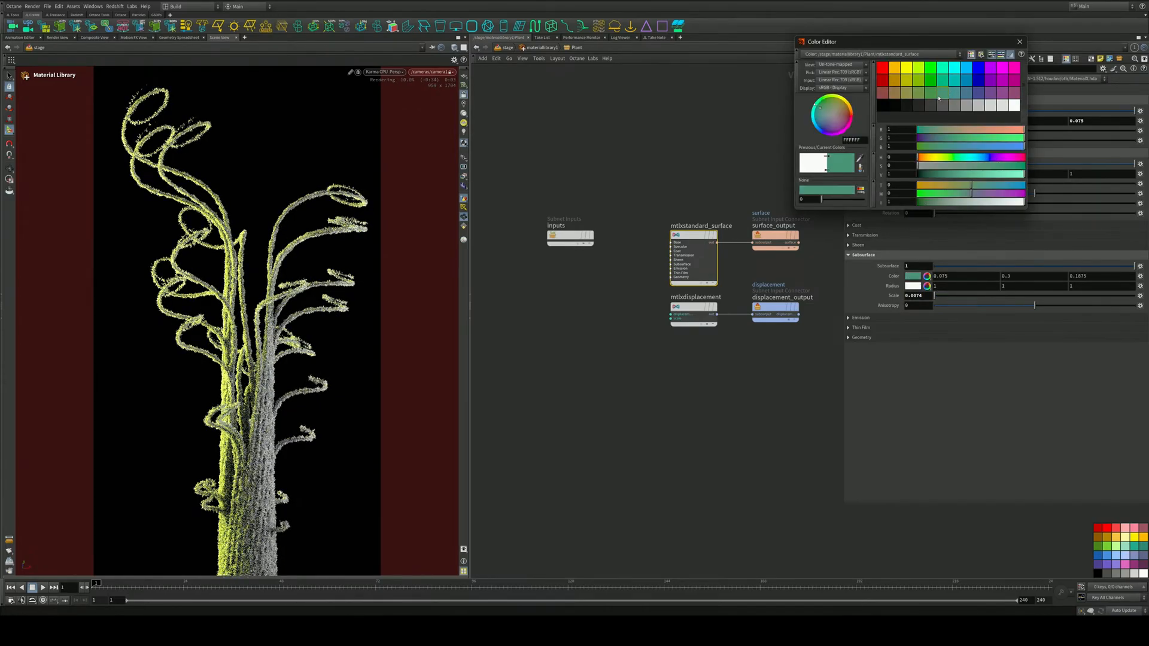
click(1020, 41)
click(913, 286)
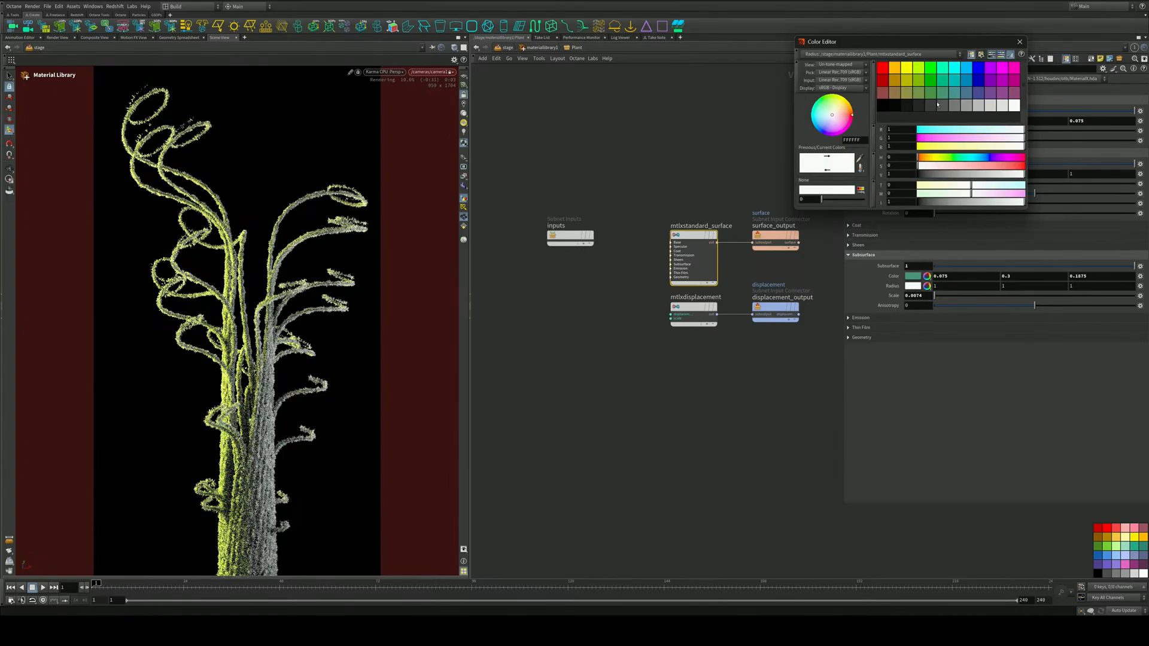
click(931, 82)
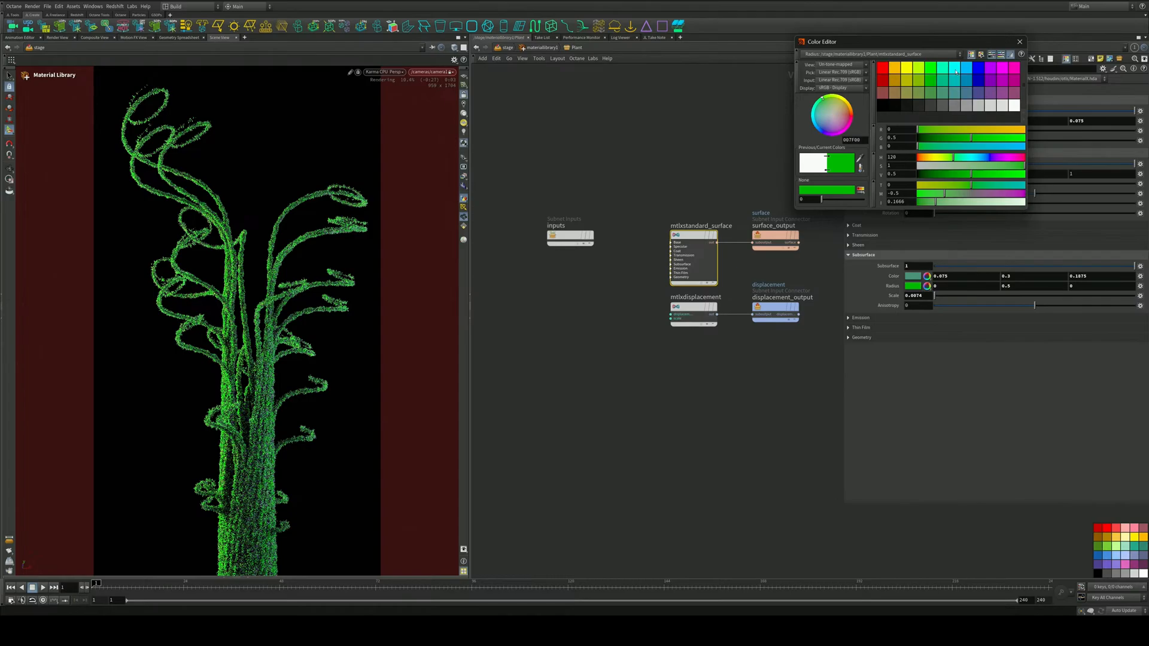
click(1020, 41)
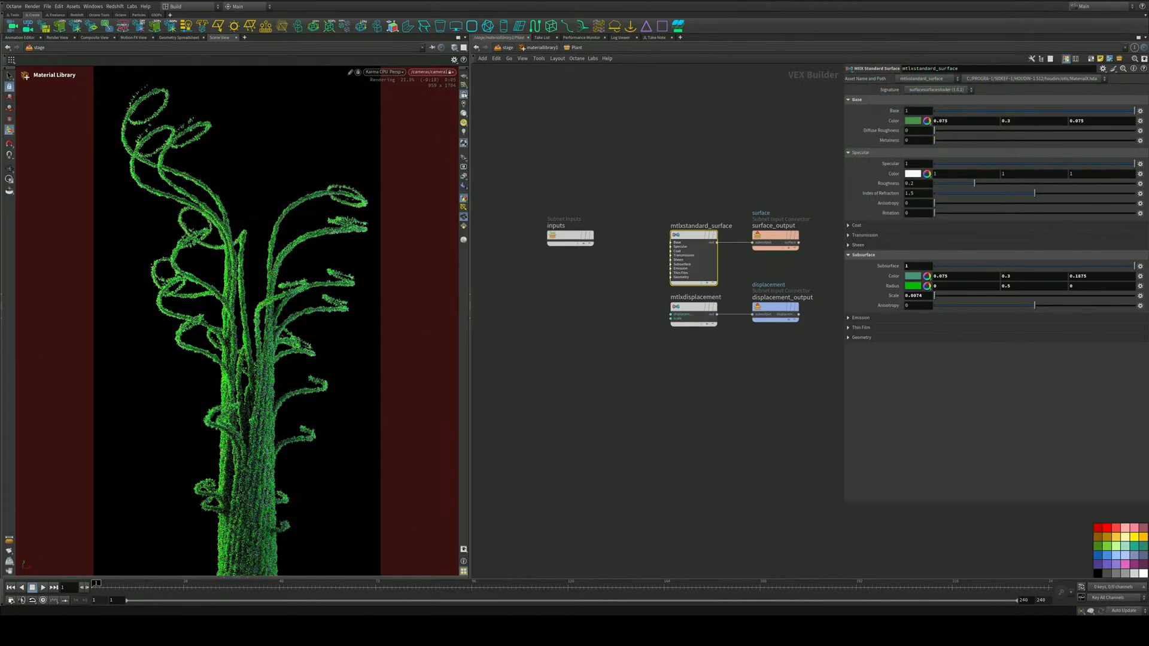
Leave the camera view and examine the subsurface shading on the plant's stems and hair up close
click(465, 95)
key(Escape)
right_drag(264, 315, 295, 303)
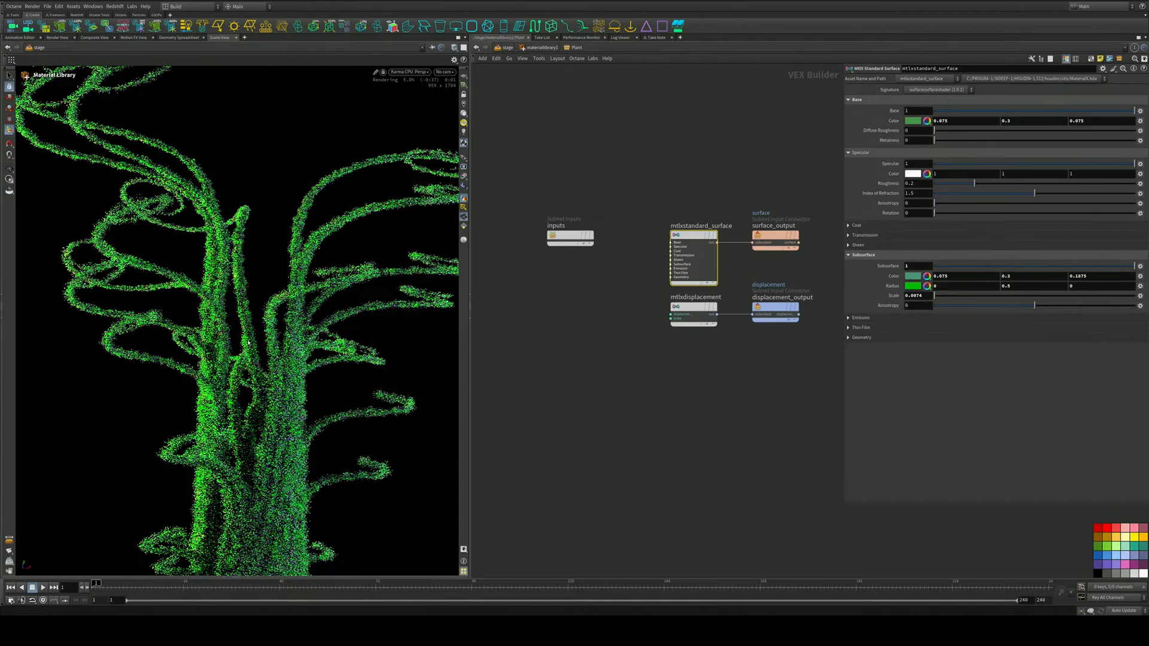
alt+right_drag(253, 356, 290, 339)
alt+drag(291, 338, 255, 367)
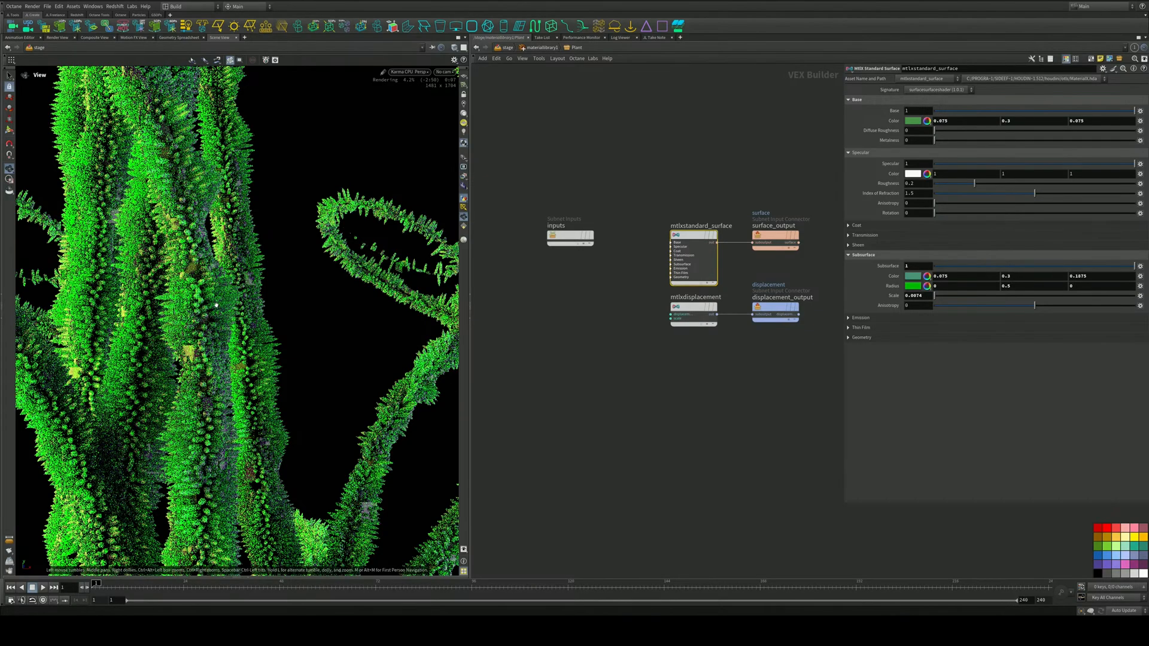
right_drag(202, 307, 225, 298)
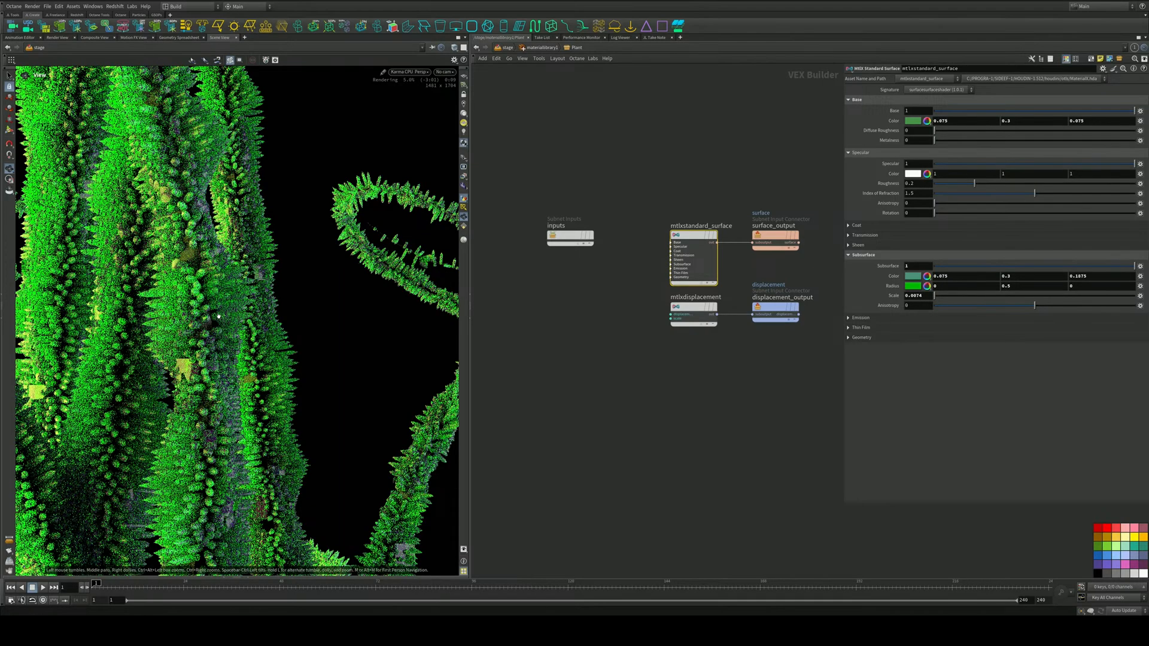
Change the subsurface radius colour to teal green (0, 0.5, 0.25) after trying a yellow-green tint
click(913, 286)
drag(957, 130, 1019, 167)
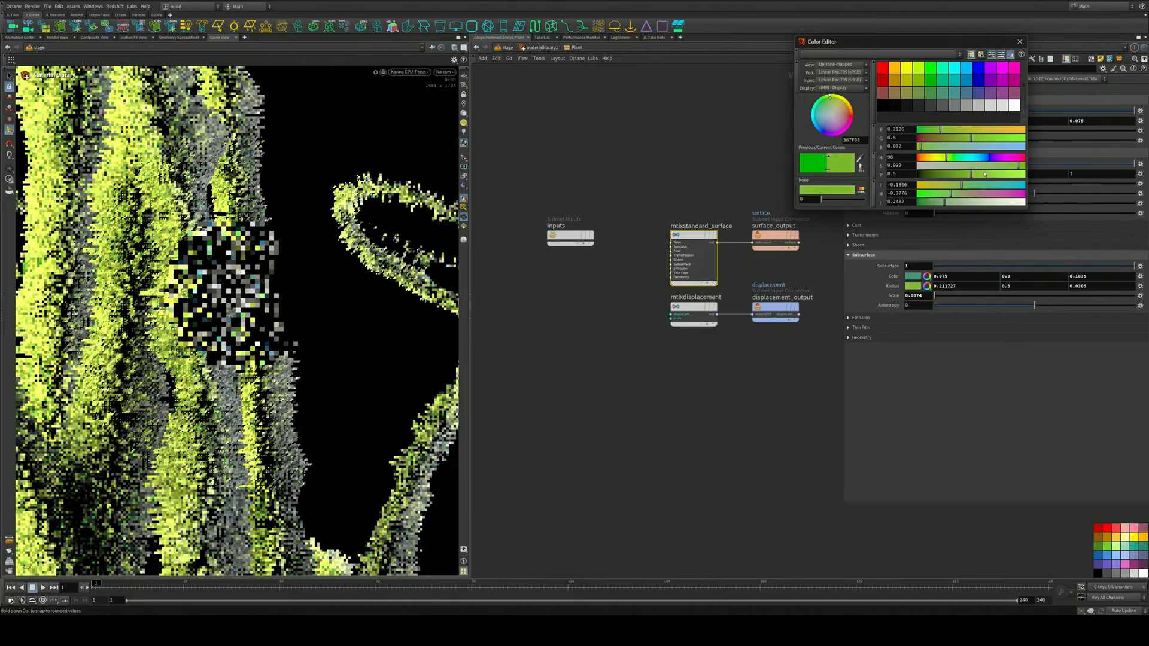
click(931, 94)
click(943, 81)
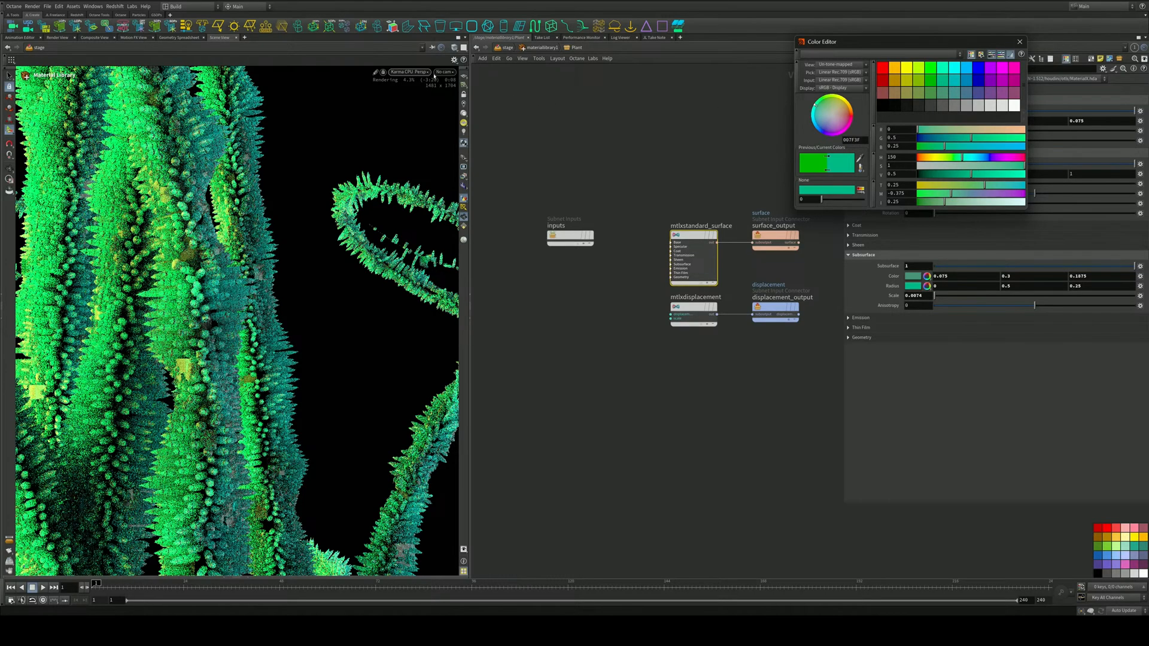
Look through camera1 again and return from the Plant material to the stage level
click(444, 72)
click(454, 83)
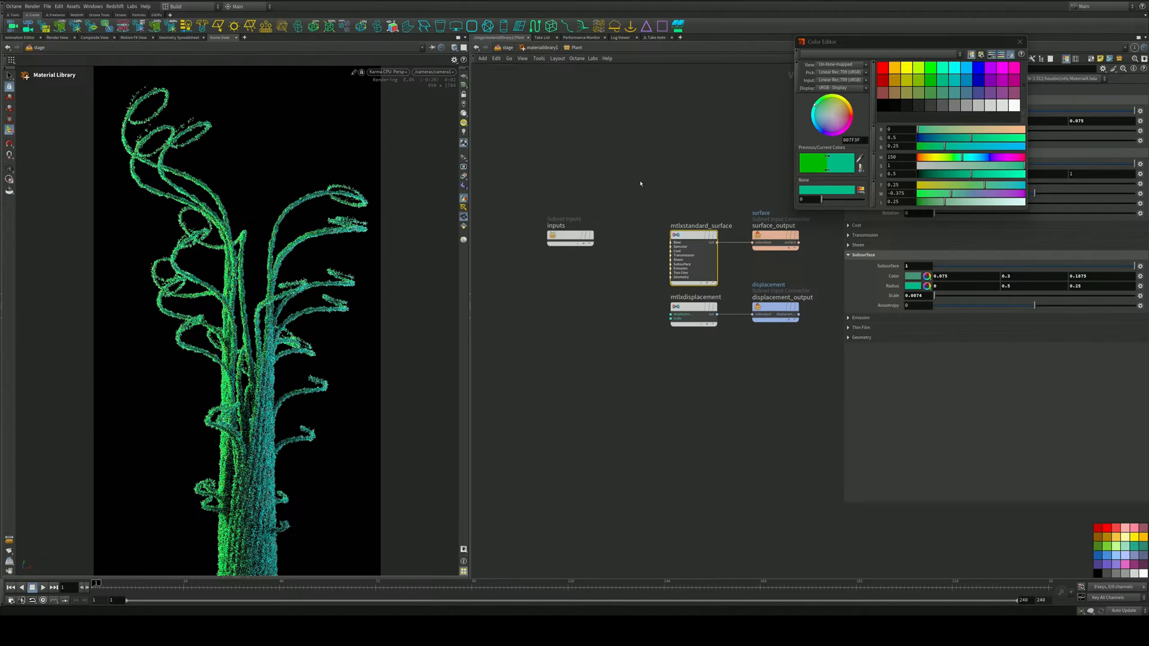
click(513, 48)
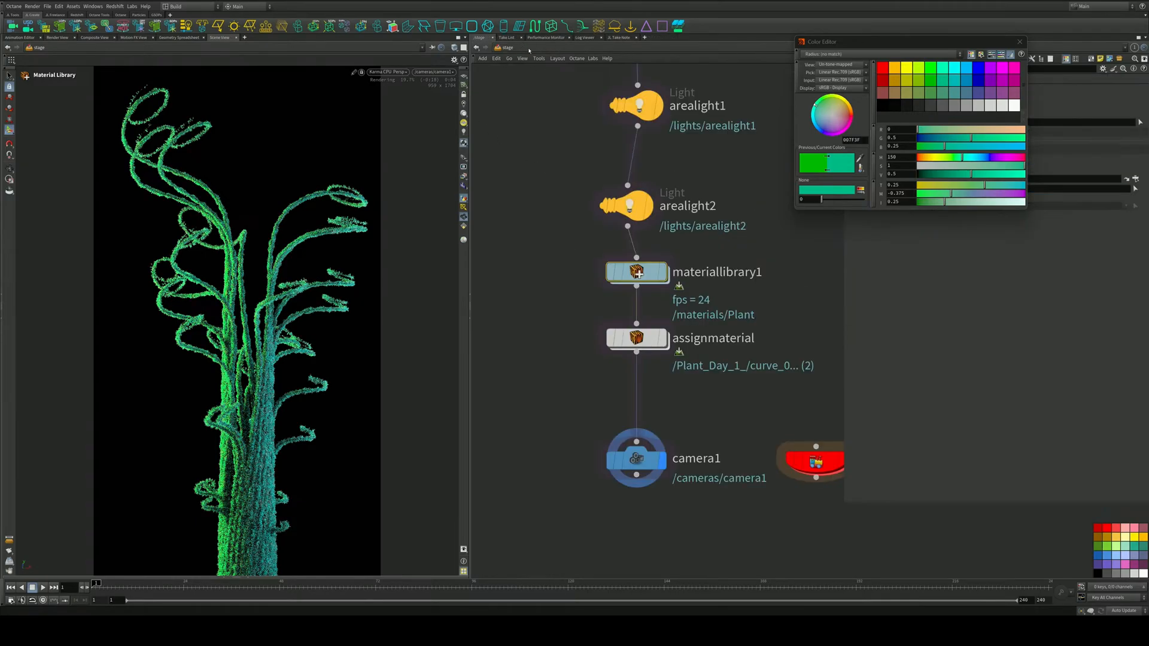
Bypass both area lights, arealight1 and arealight2, to judge the plant under the dome light alone
scroll(701, 221, up, 5)
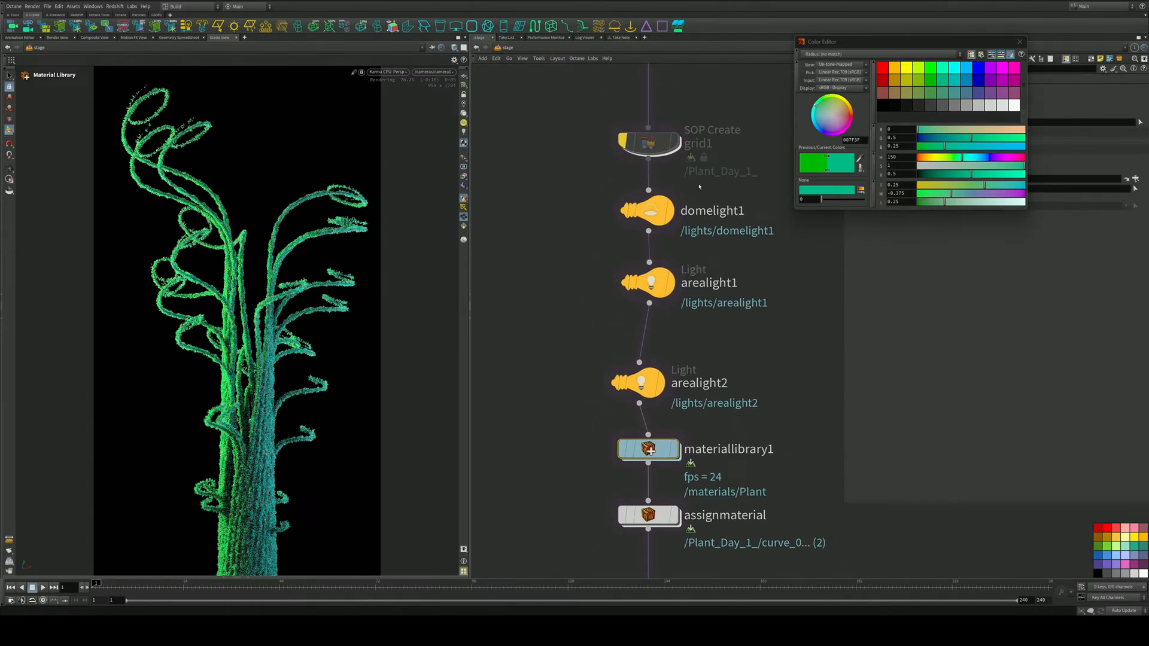
mouse_move(672, 215)
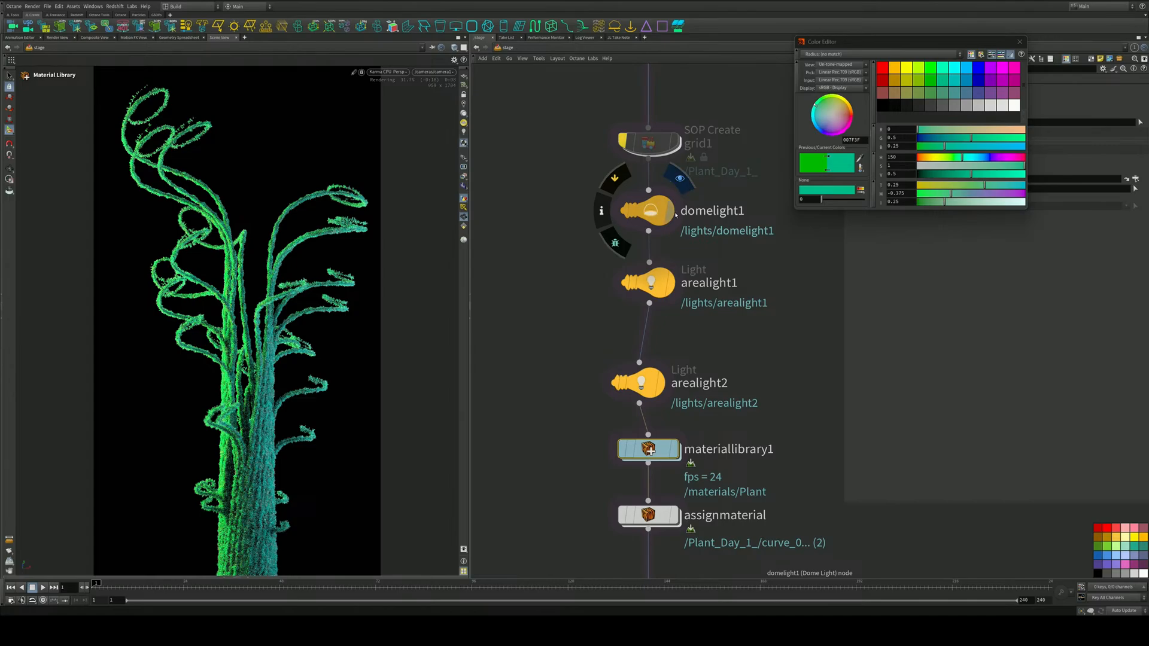
click(626, 283)
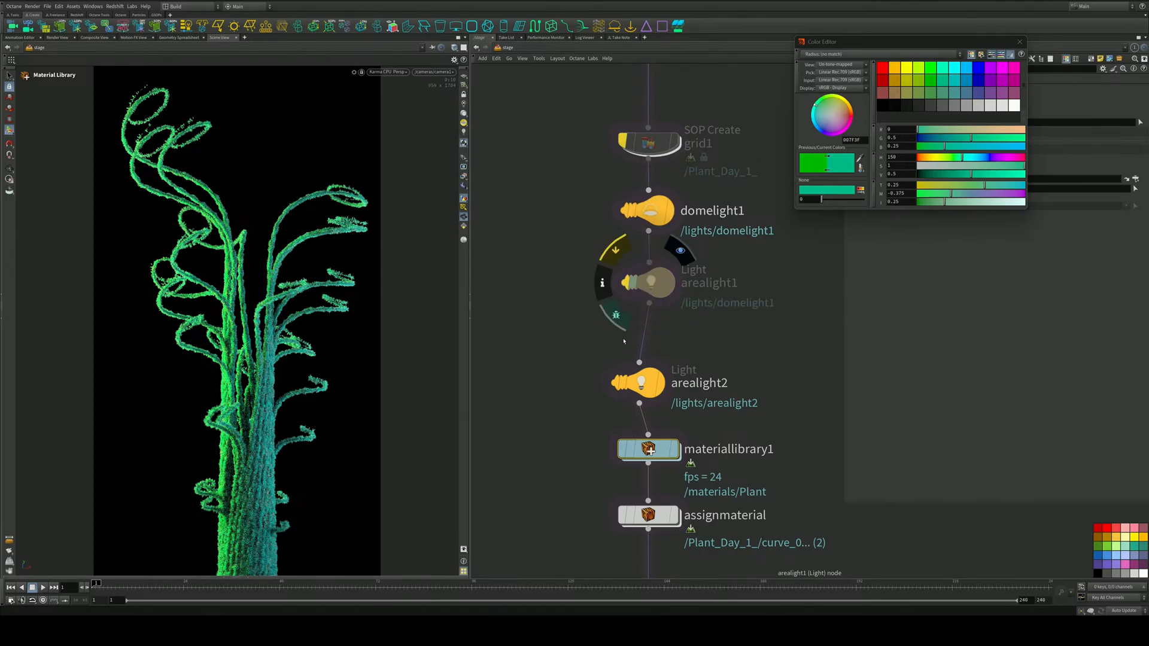
click(617, 383)
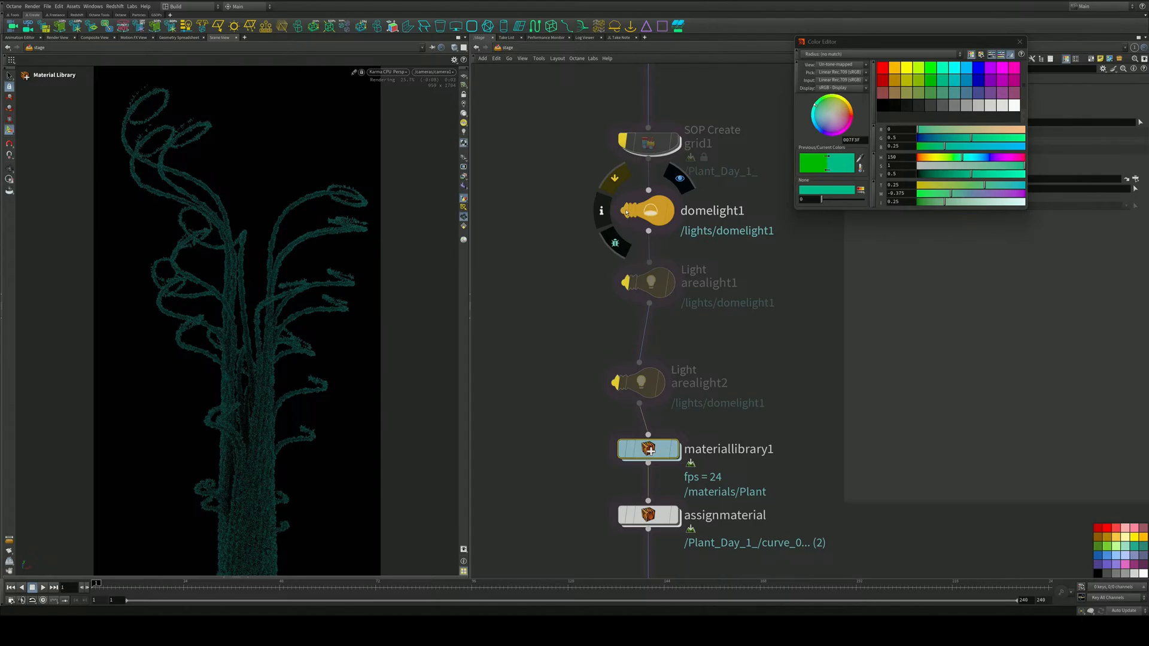
Bypass the dome light and re-enable arealight1 so it is the only light on the plant
click(627, 211)
click(626, 212)
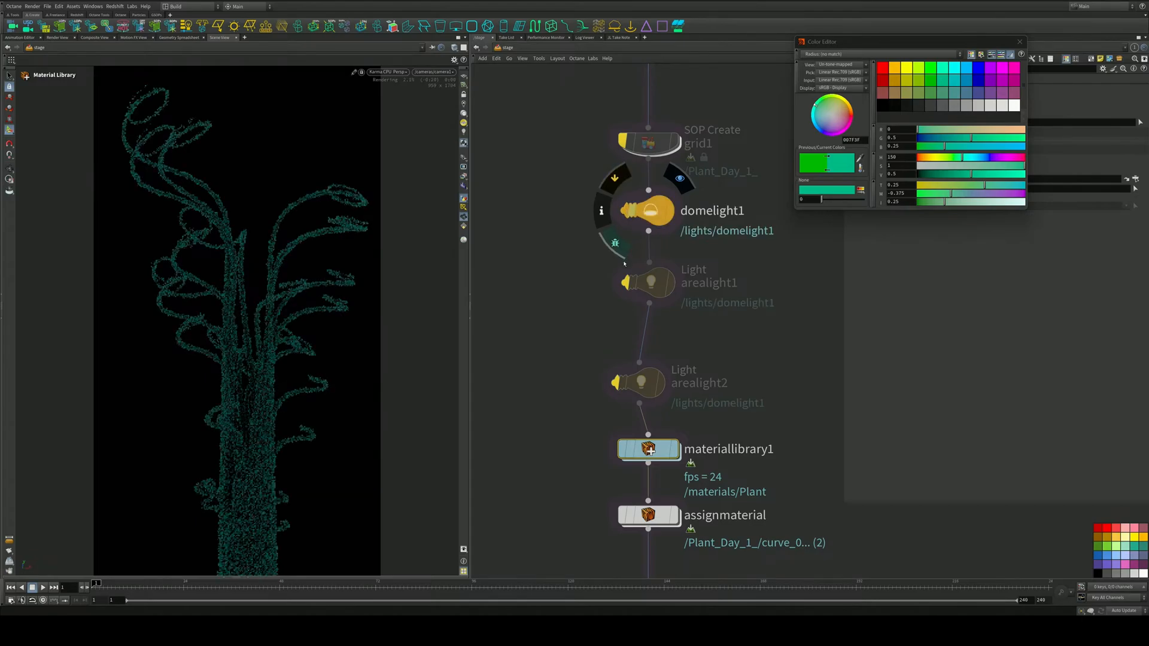
click(626, 211)
click(624, 282)
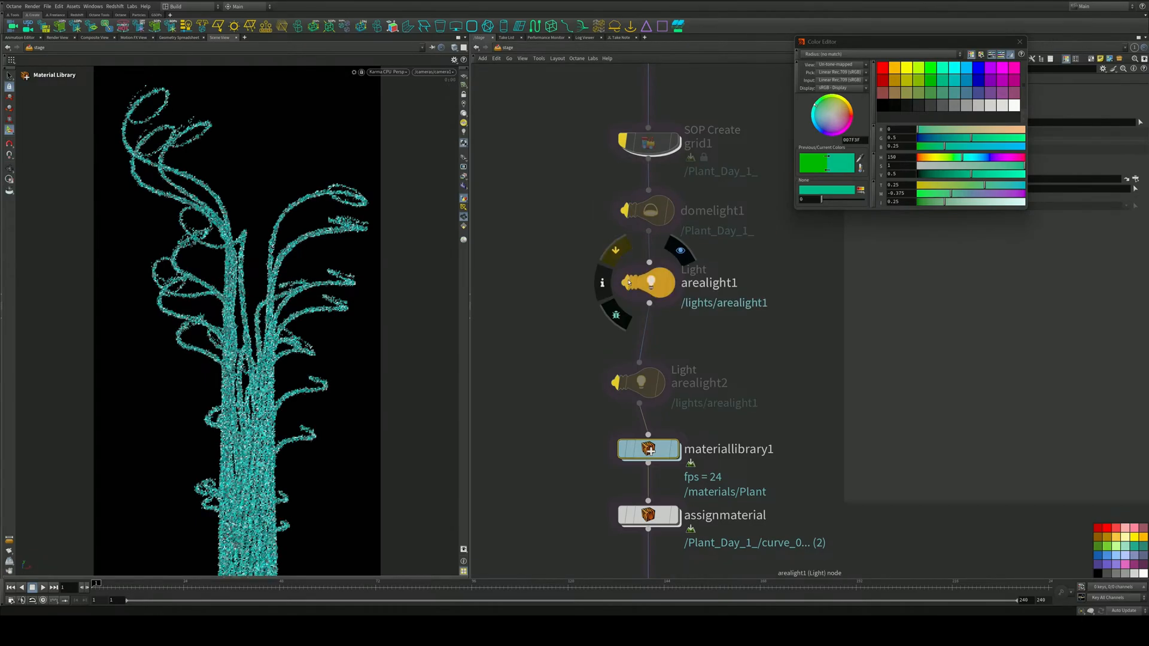
Close the colour editor and lower the colour saturation of arealight1 to about 0.44
click(649, 283)
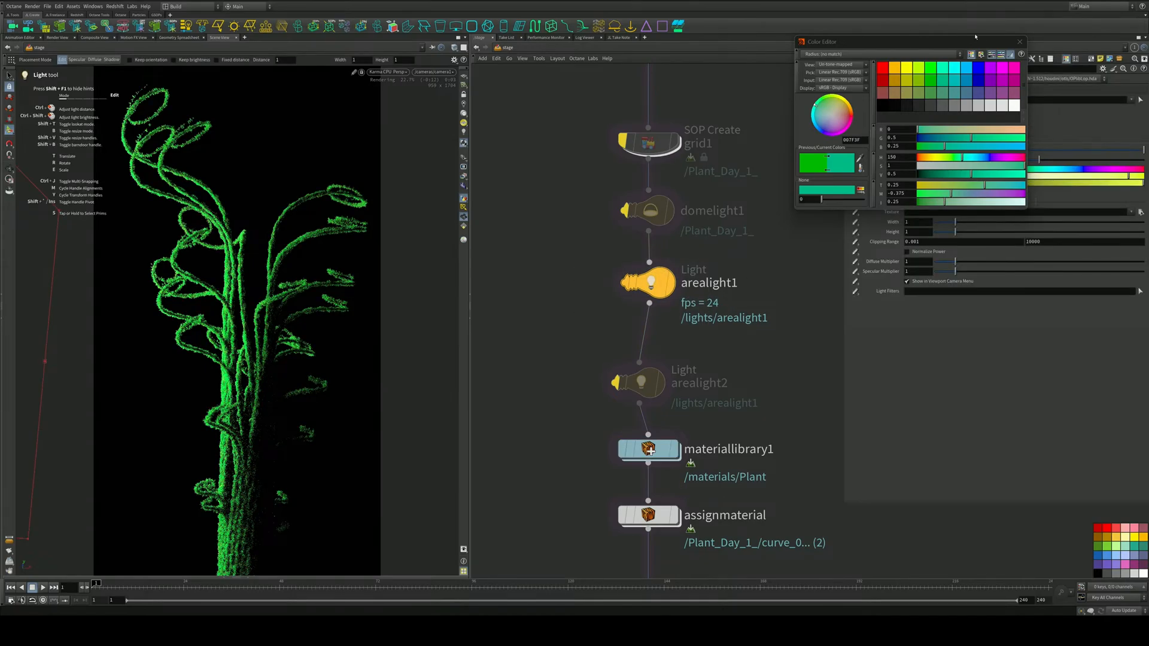
click(1020, 42)
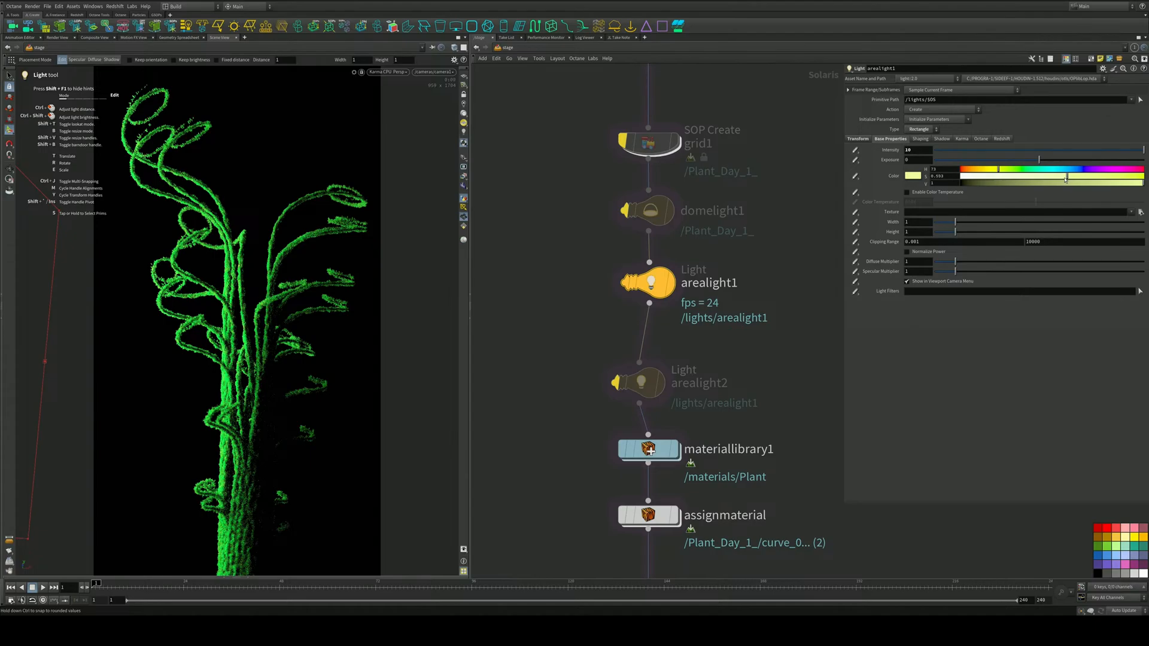
drag(1066, 177, 1064, 178)
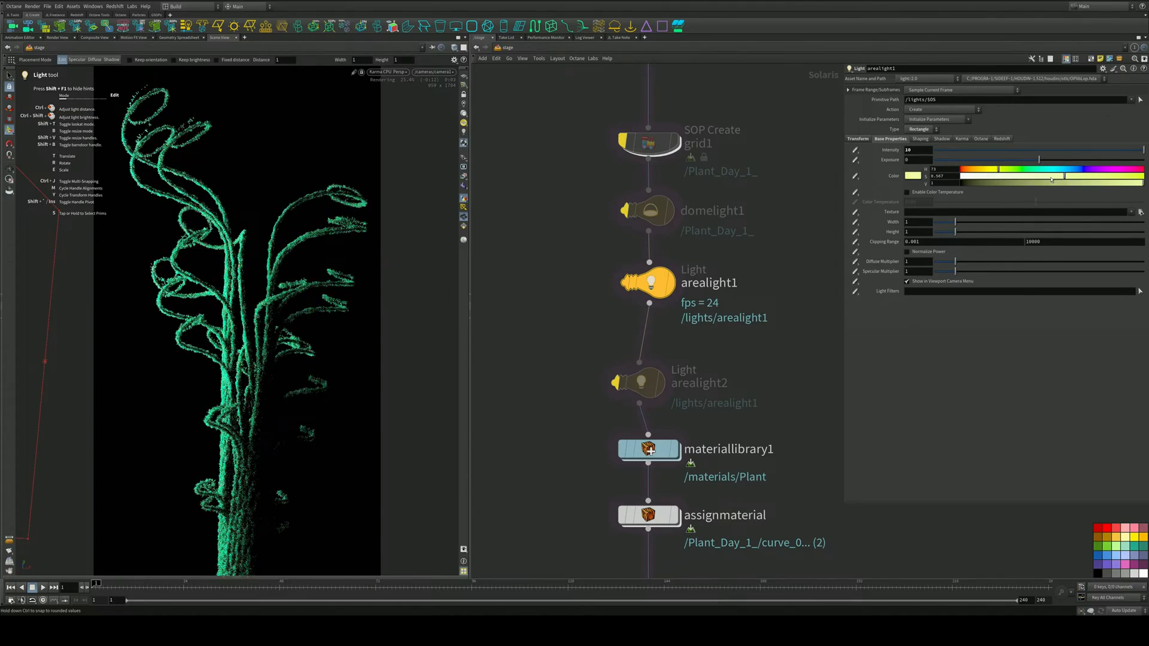
drag(1051, 179, 1041, 178)
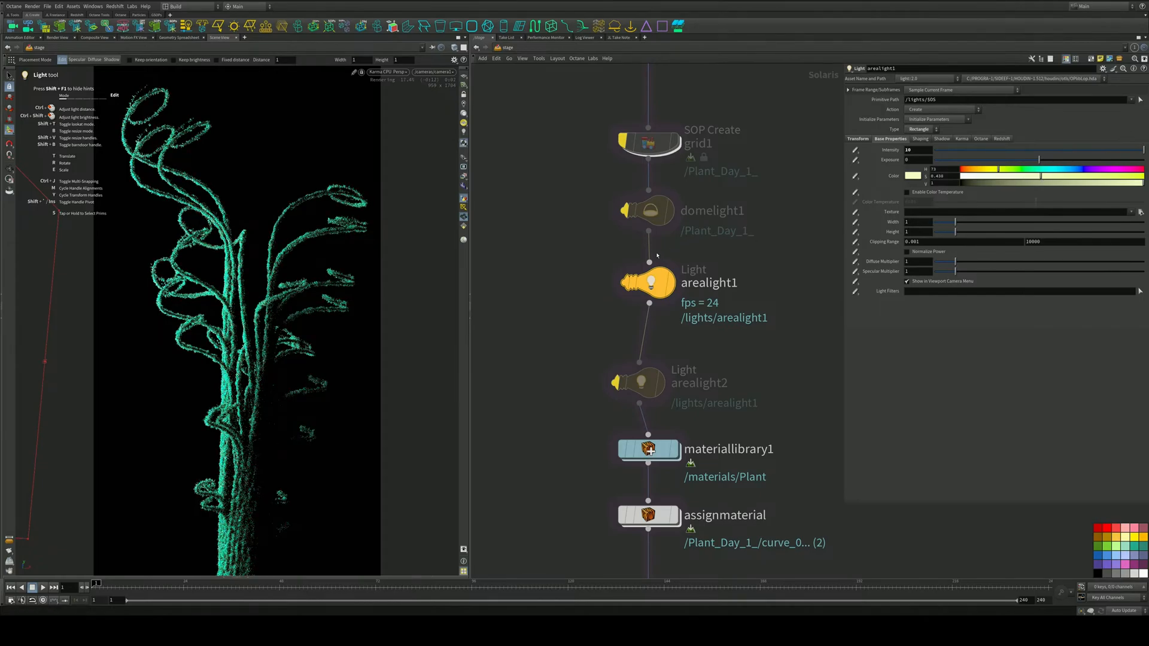
Switch the lighting from arealight1 to arealight2 and line up the arealight2 node with the light chain
click(605, 350)
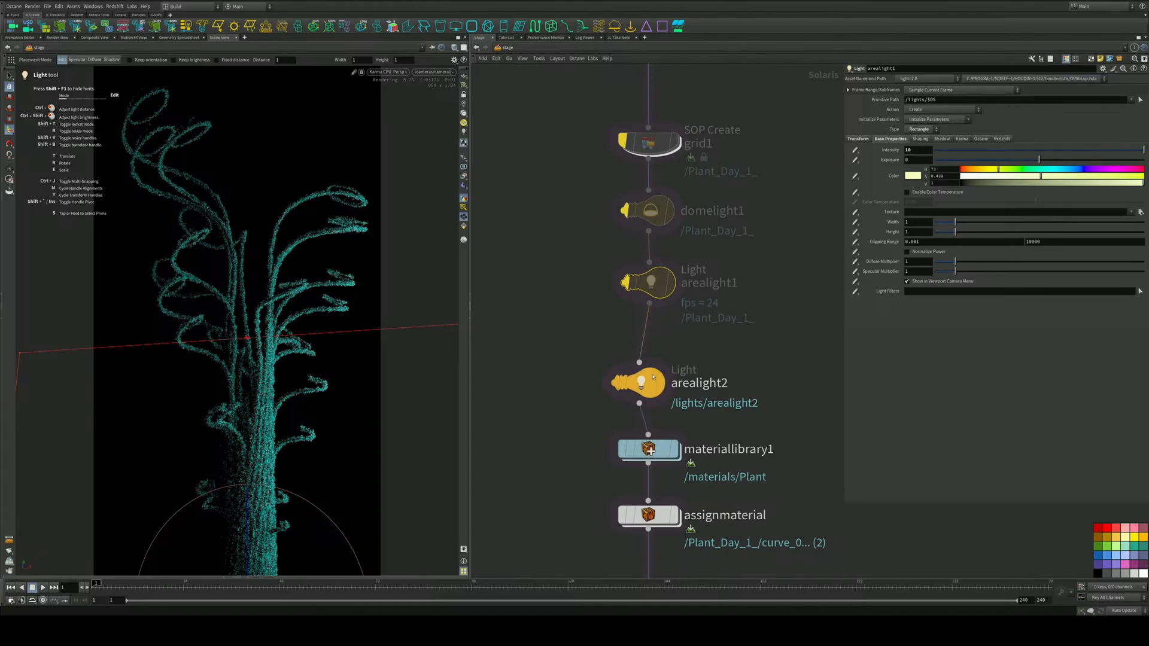
drag(654, 377, 662, 358)
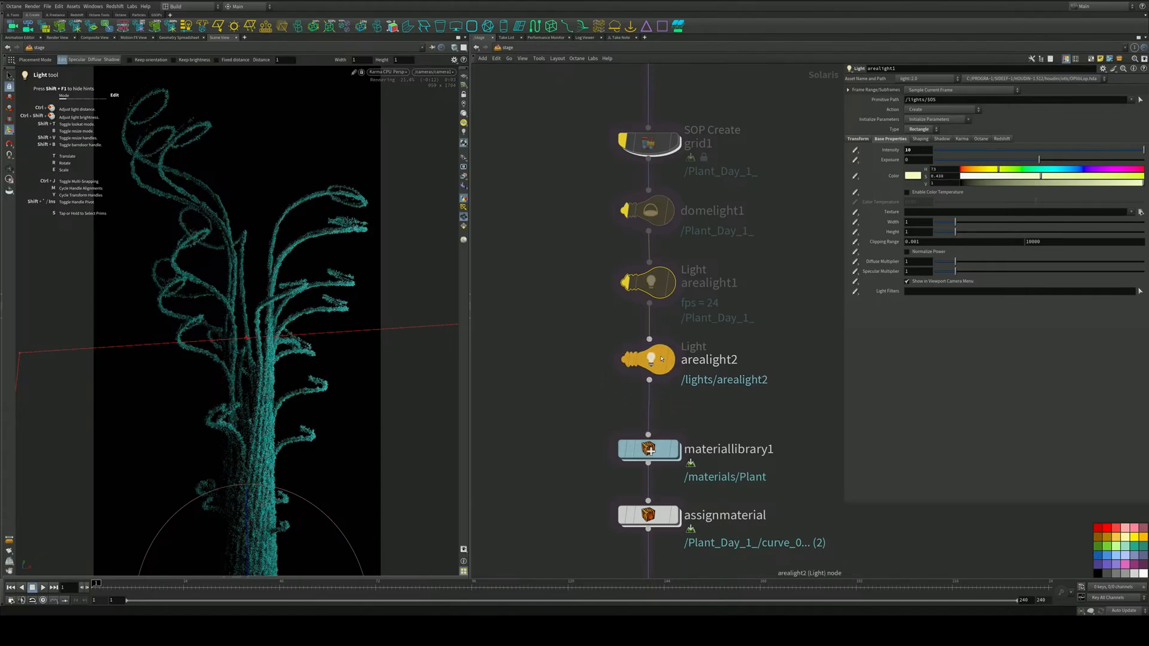
middle_drag(716, 389, 706, 357)
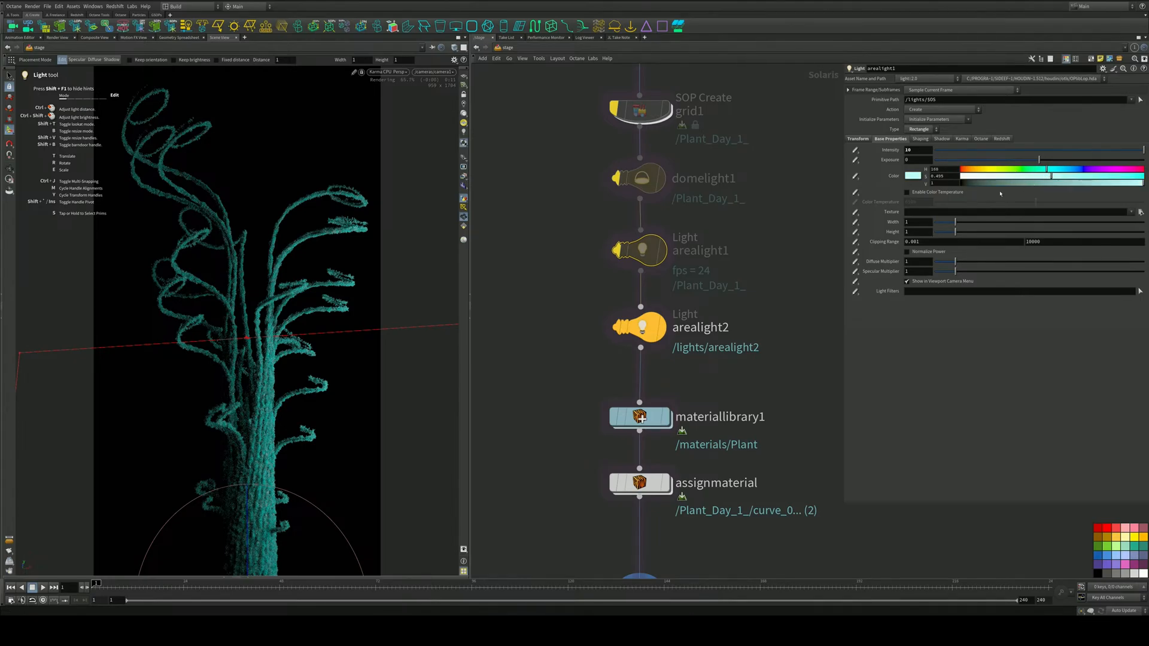
Tint arealight2 with a colour saturation of about 0.57, trying cyan, green and yellow hues before settling on pale orange
click(639, 327)
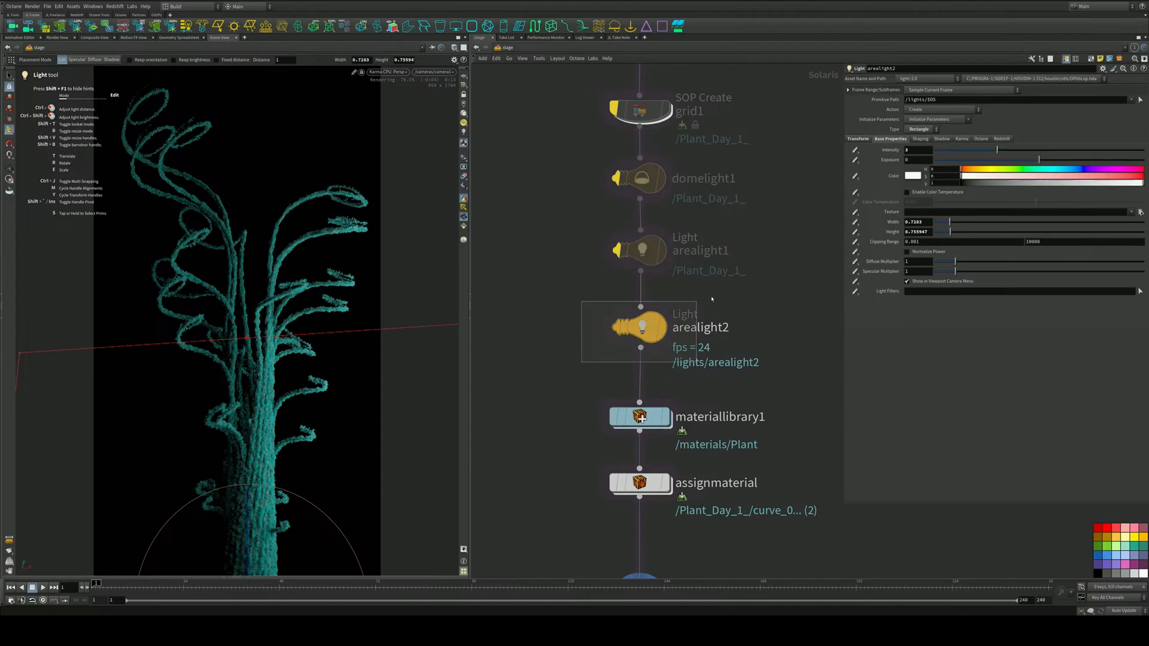
click(1023, 177)
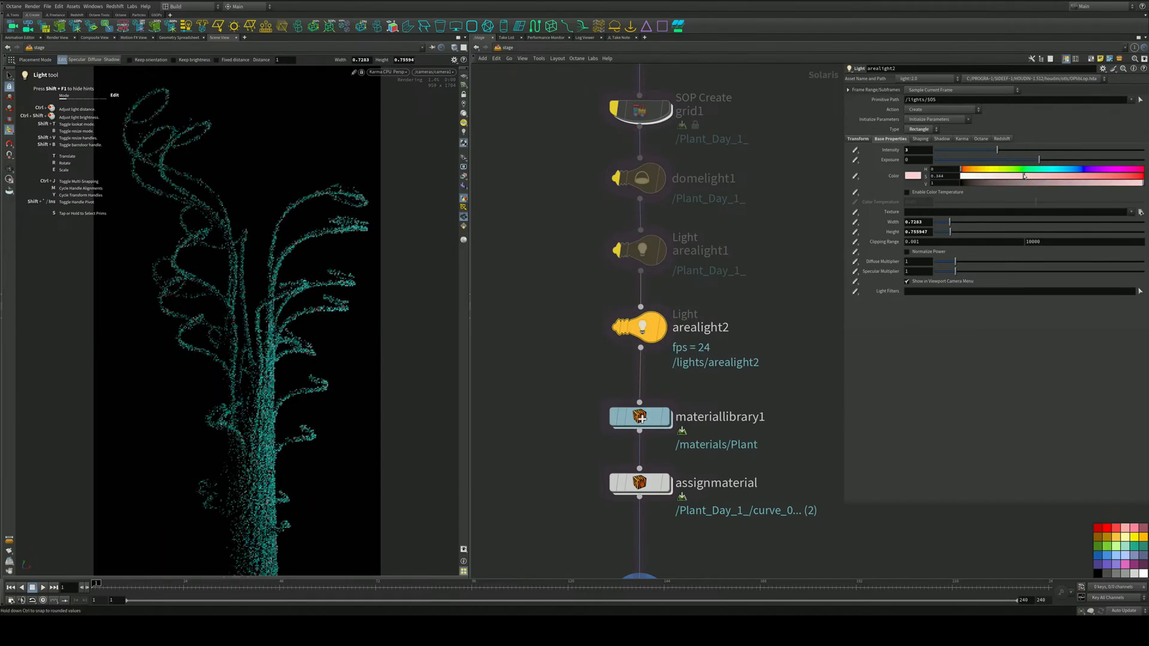
click(1065, 175)
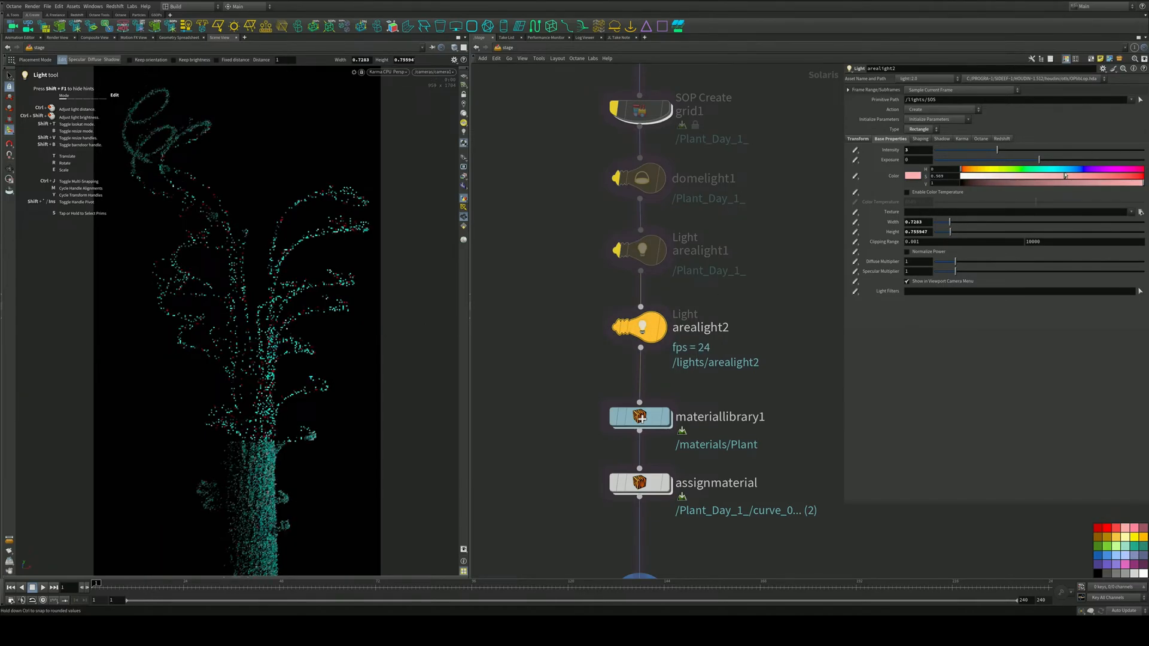
click(1055, 168)
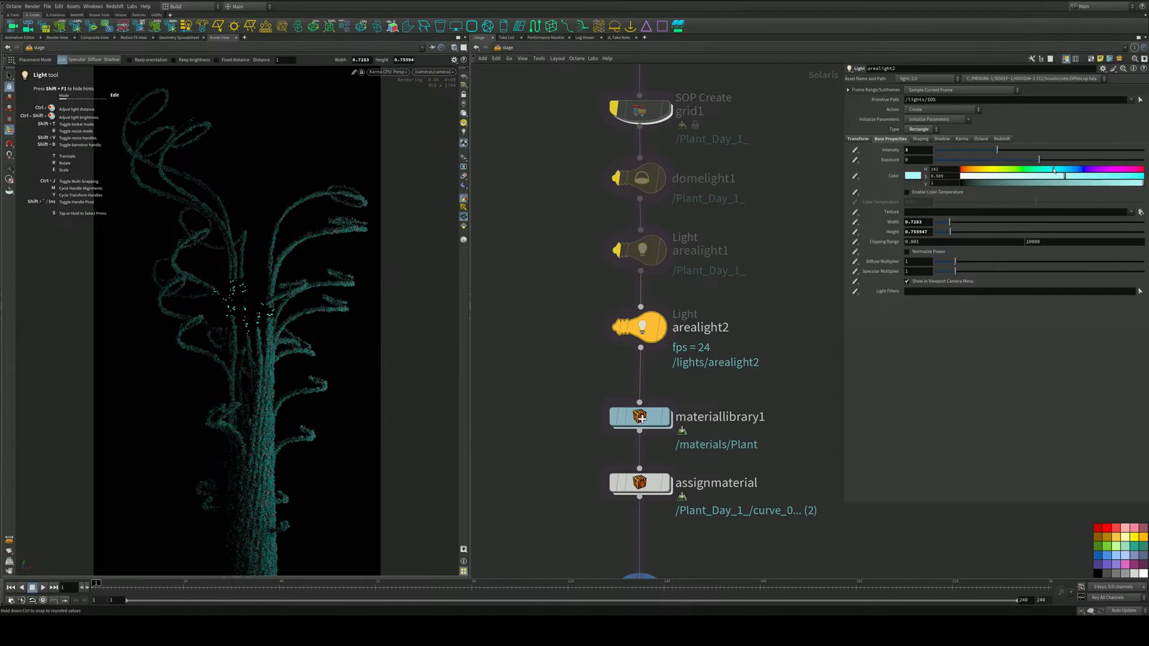
click(1036, 170)
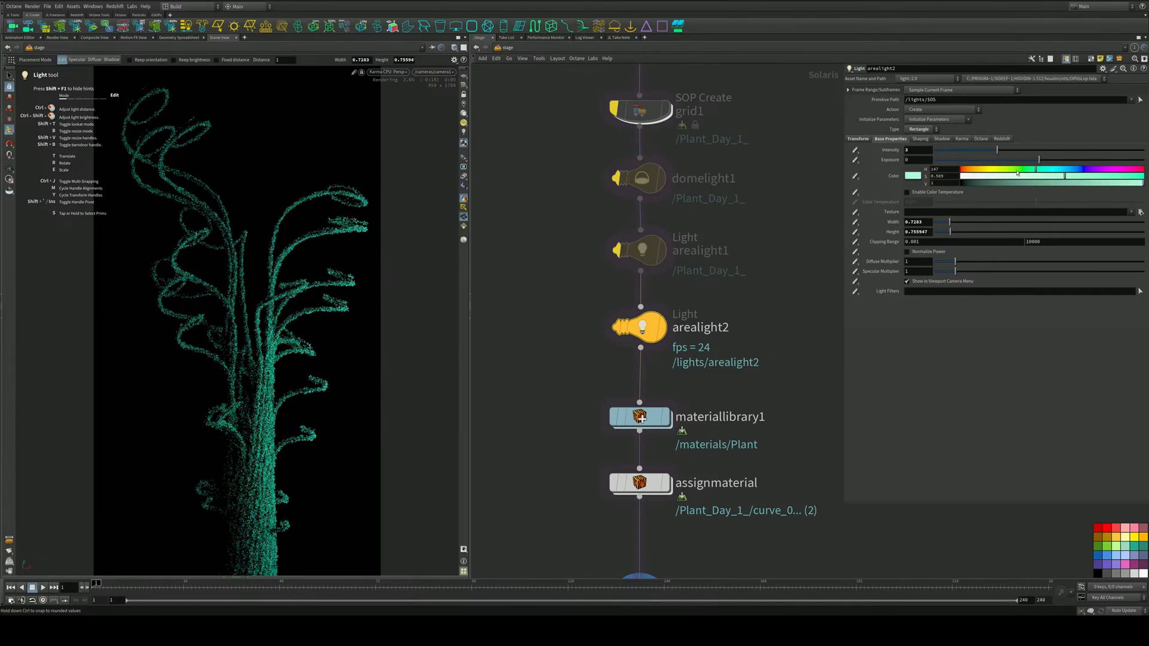
click(1018, 169)
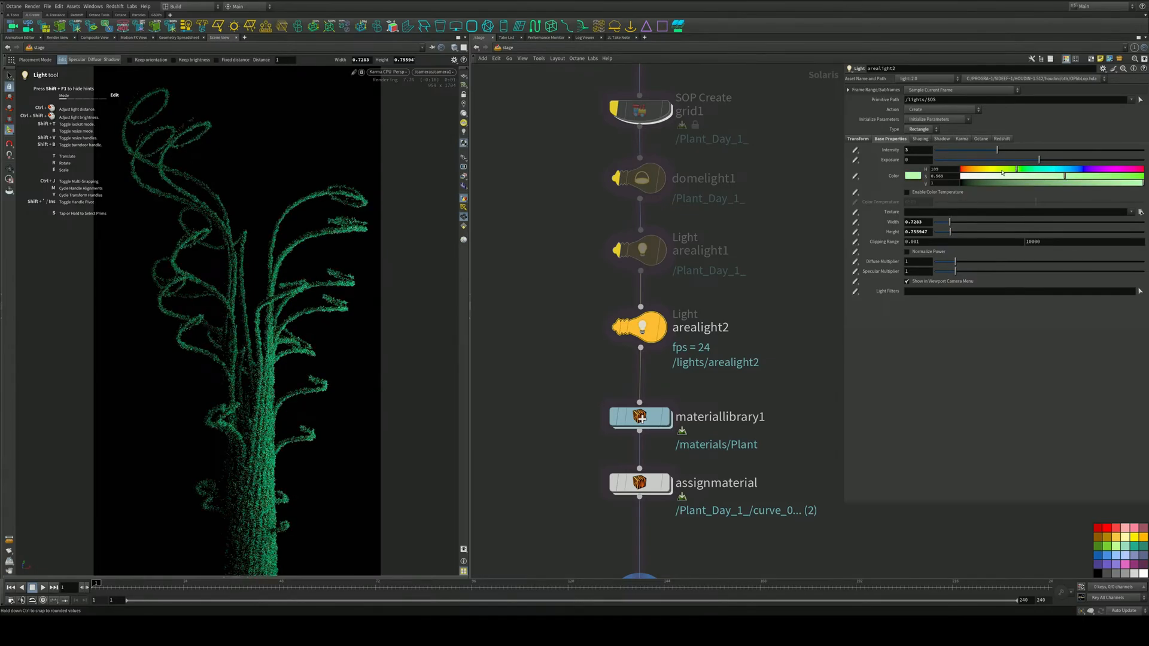
click(1001, 169)
click(986, 170)
click(971, 170)
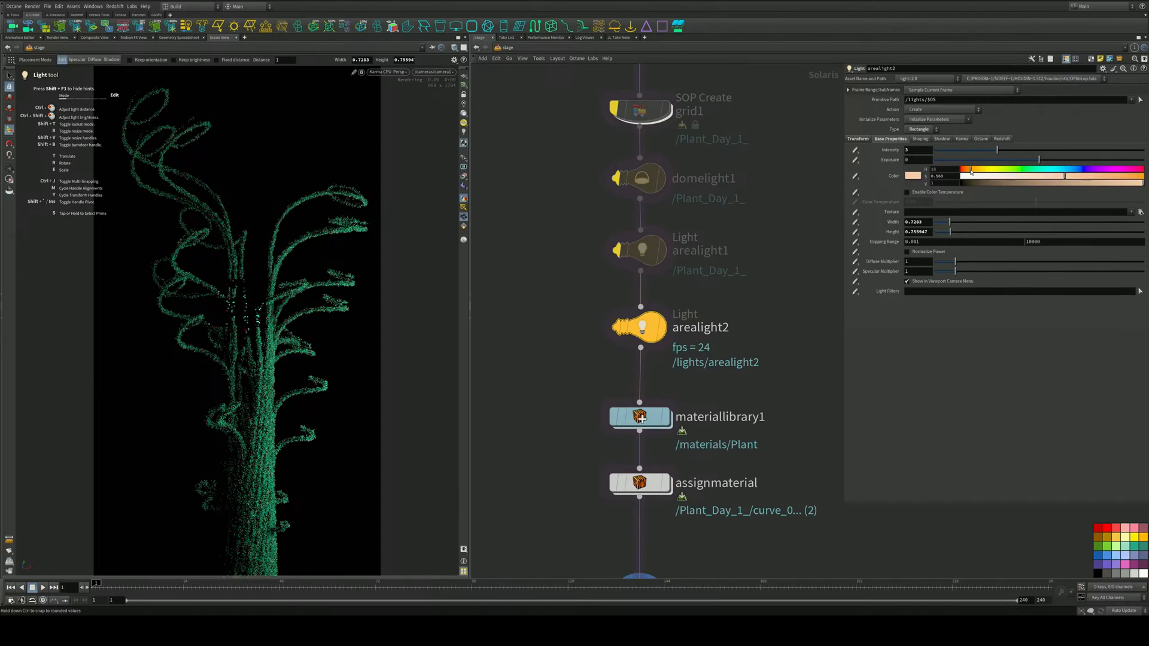
Set the Plant material's base colour to bright blue (0, 0.5, 1) and its subsurface weight to 0
middle_drag(658, 404, 649, 264)
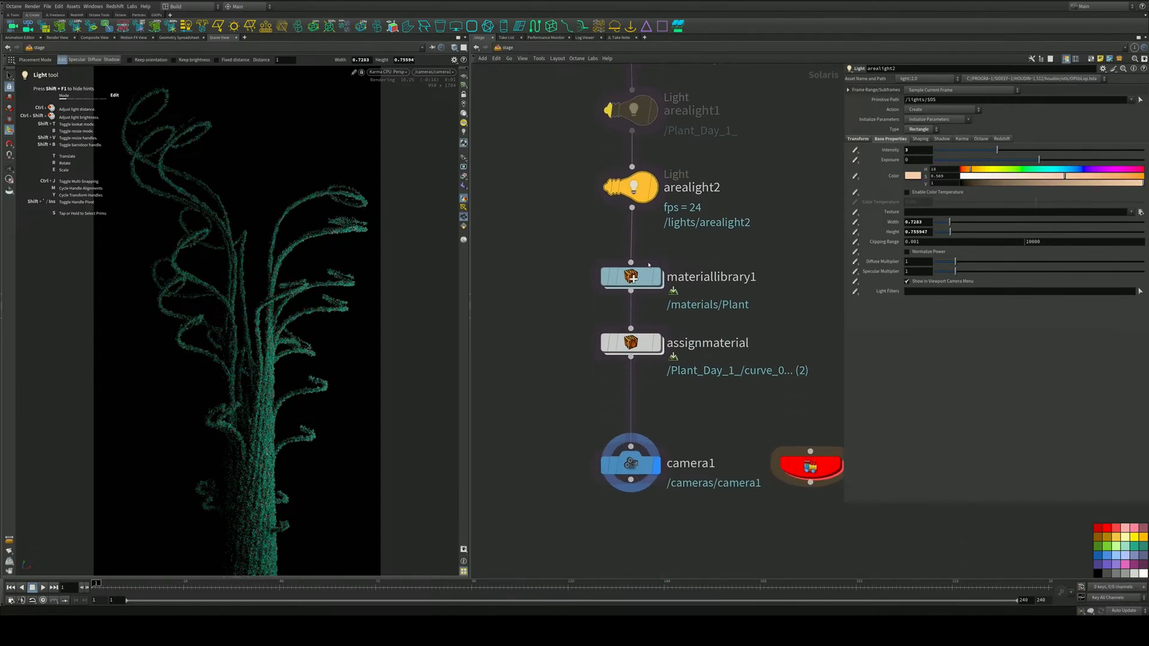
double_click(645, 275)
double_click(646, 237)
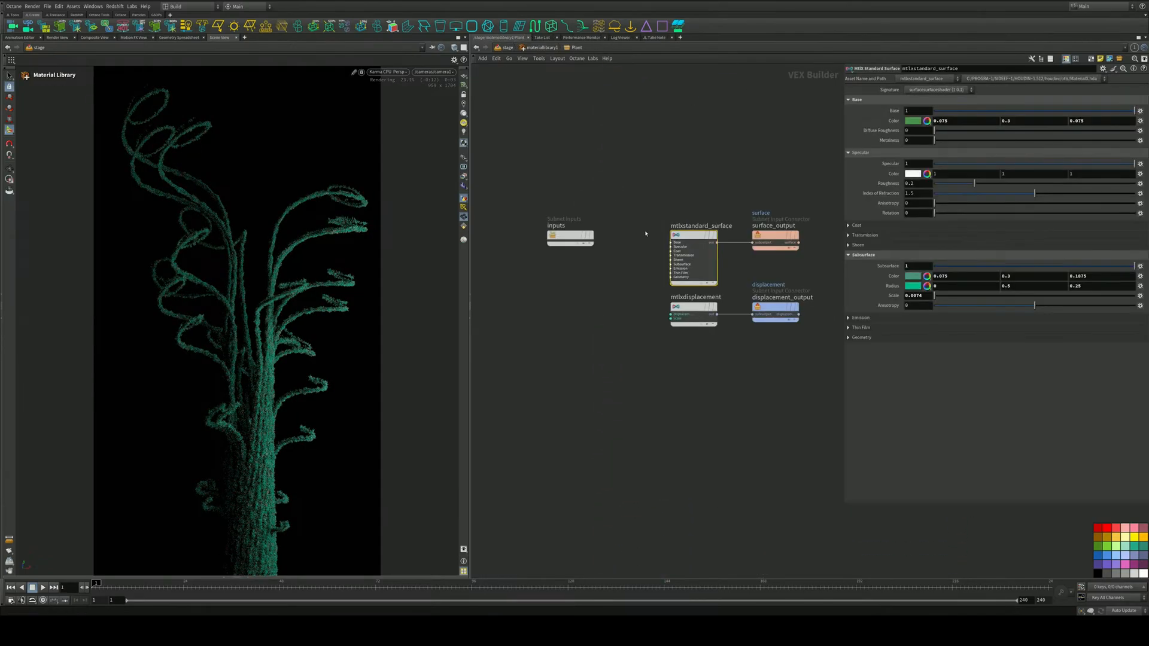
click(911, 121)
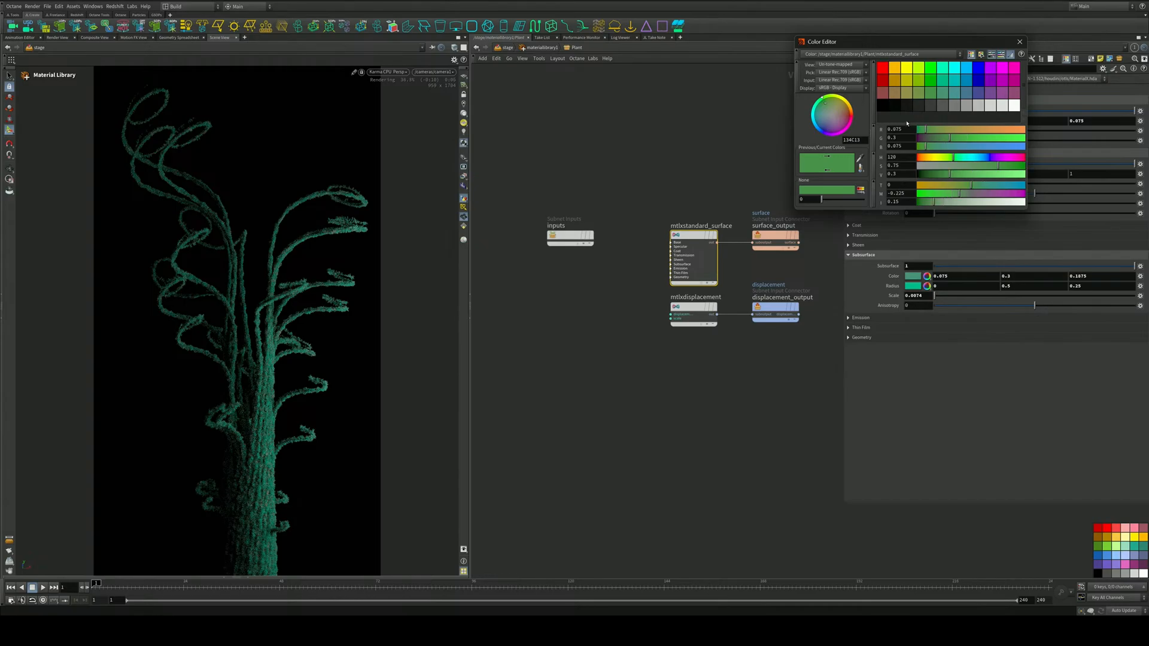
click(966, 68)
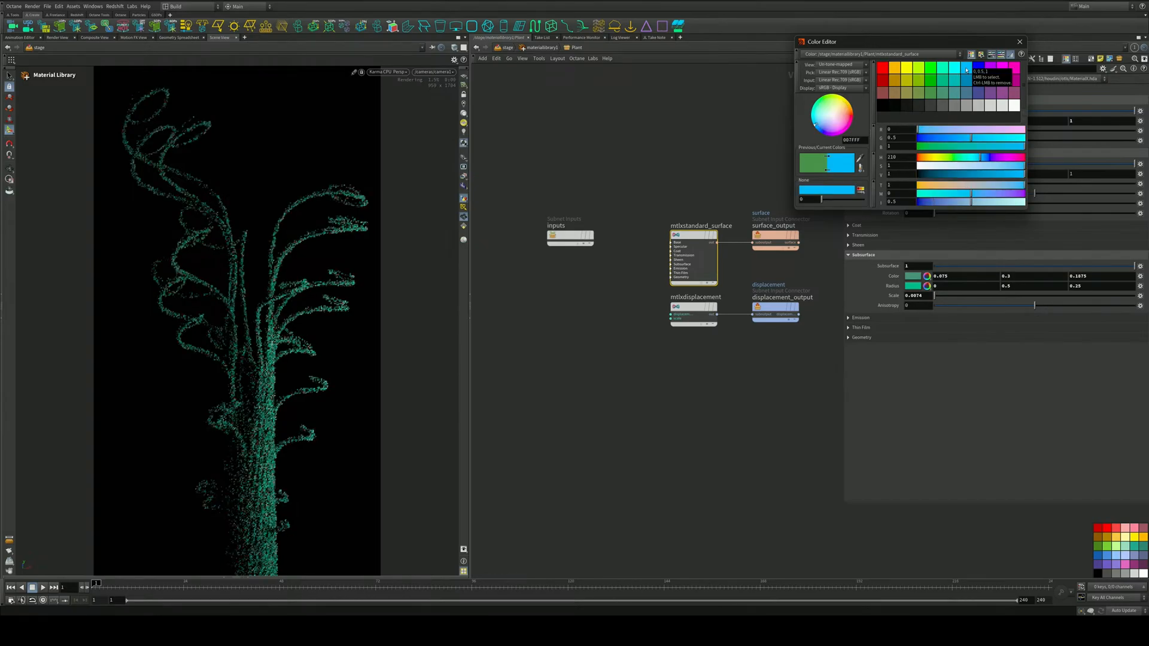
click(1020, 41)
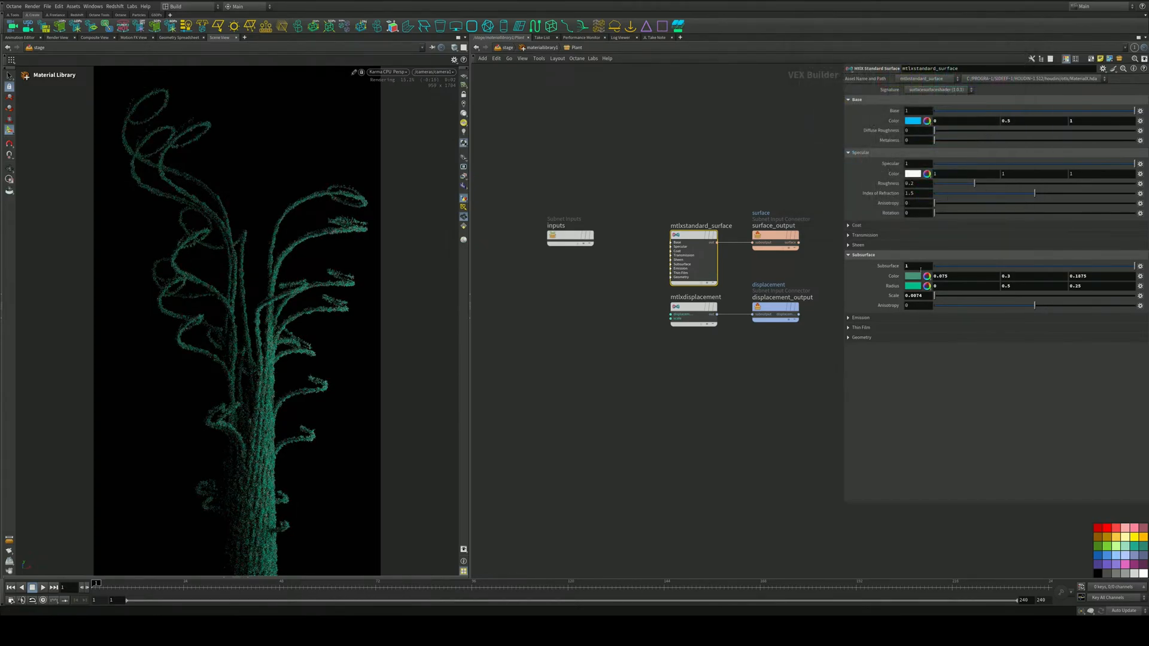
drag(946, 266, 933, 269)
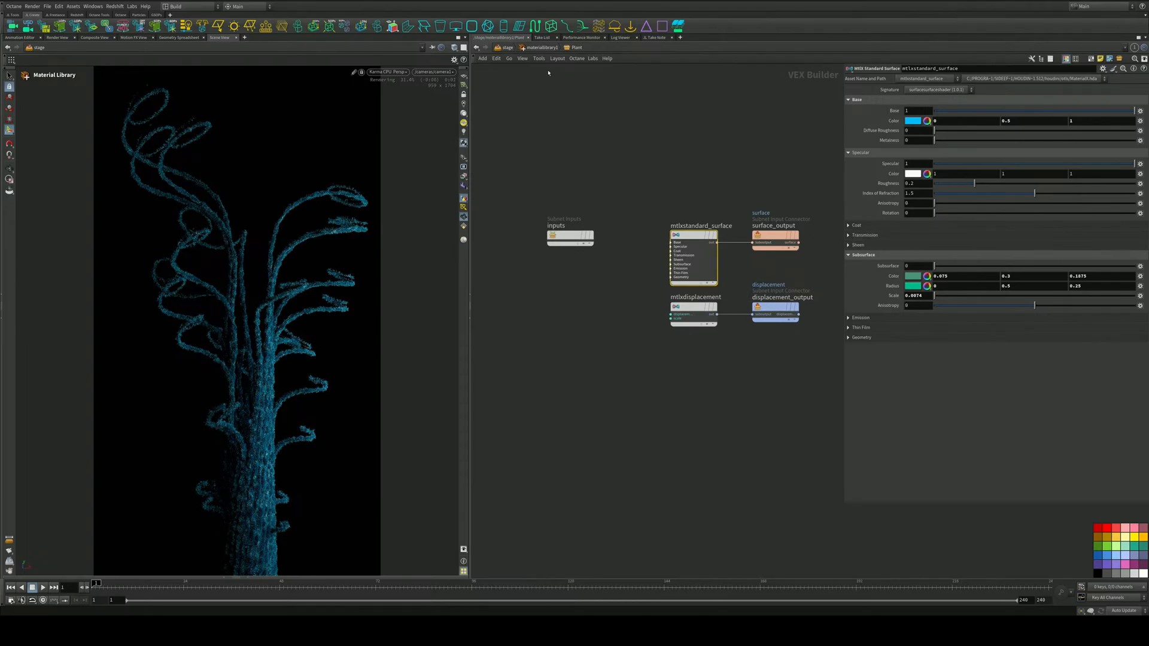
Return to the stage level and re-enable arealight1 alongside arealight2
click(508, 49)
middle_drag(684, 155, 692, 331)
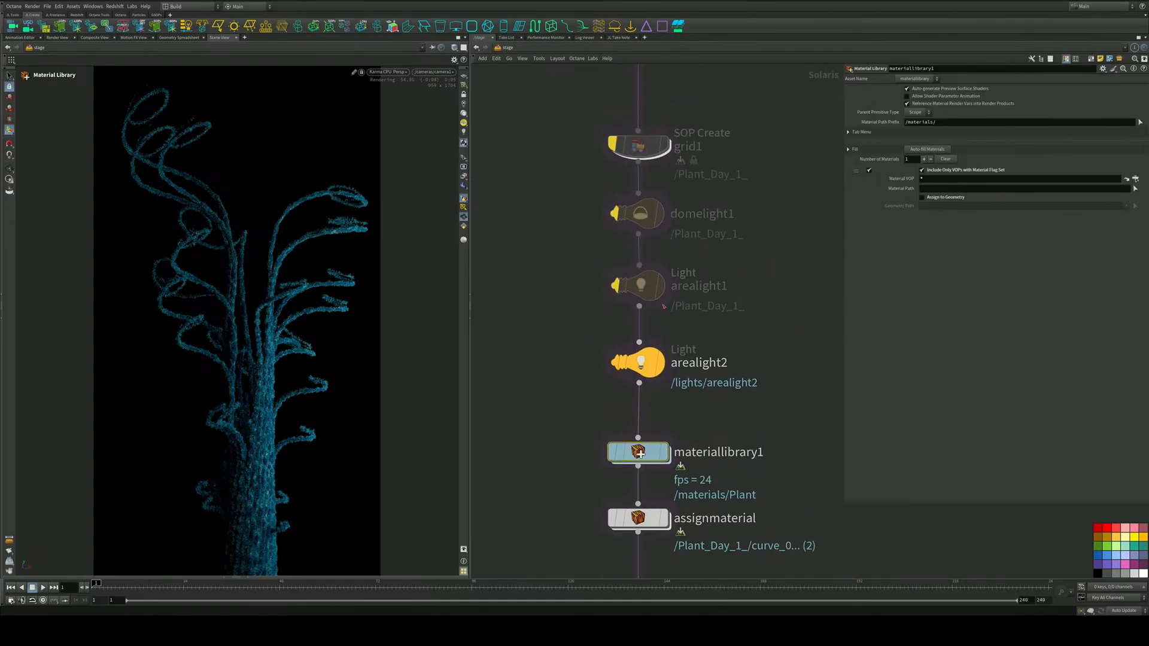
click(619, 287)
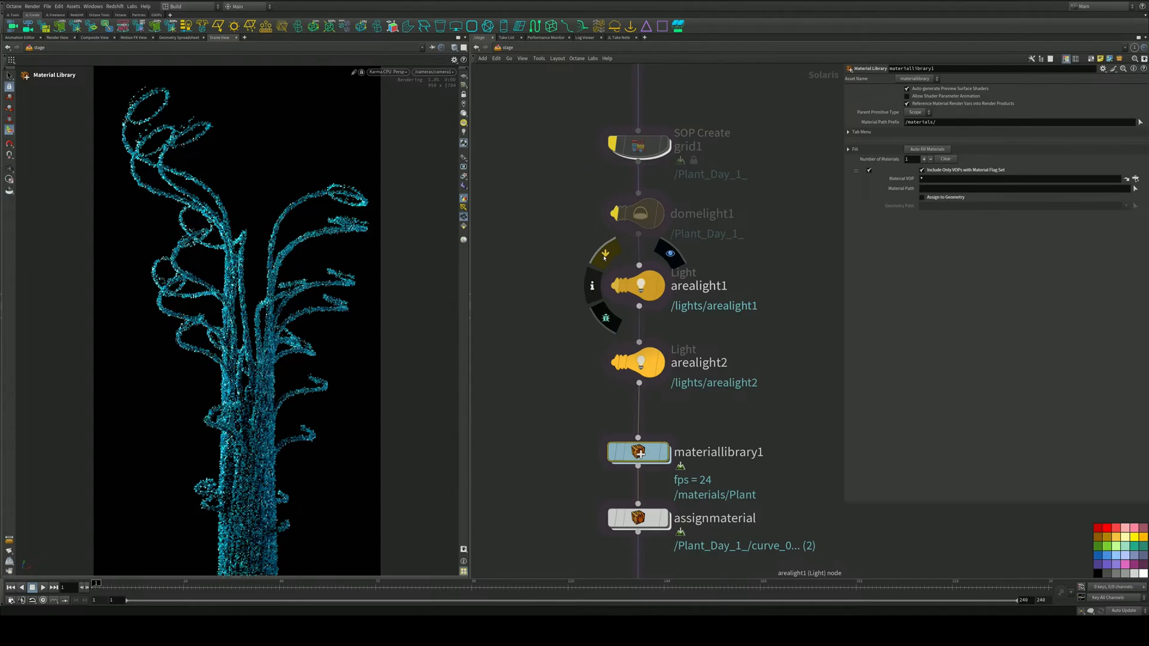
mouse_move(617, 216)
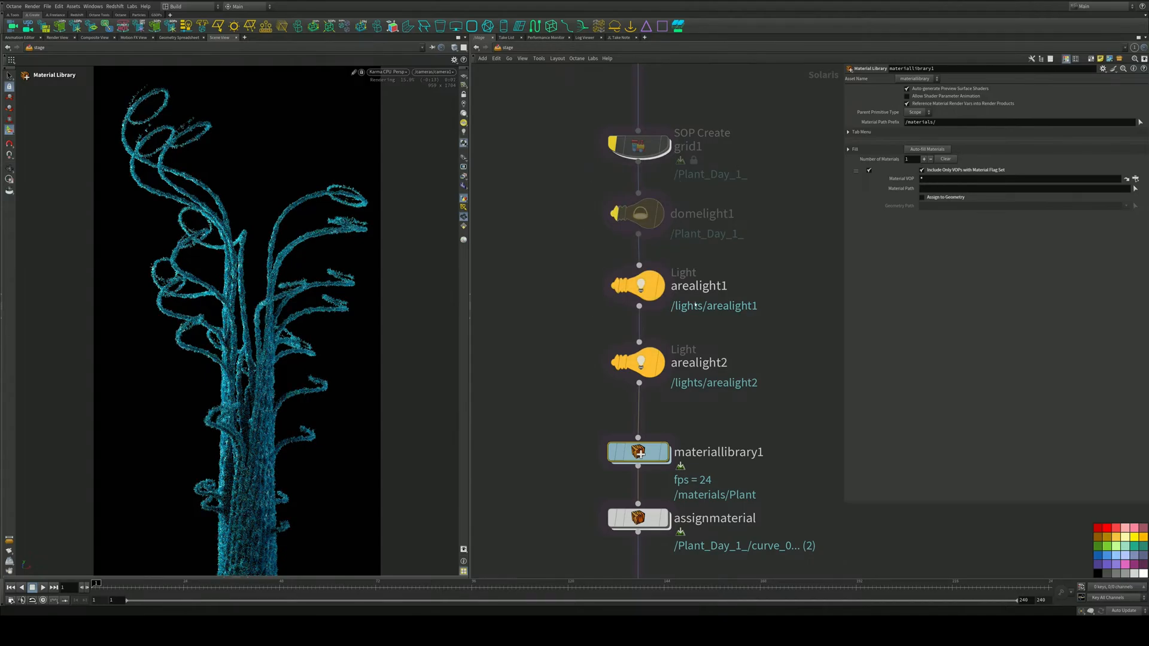
middle_drag(696, 304, 692, 266)
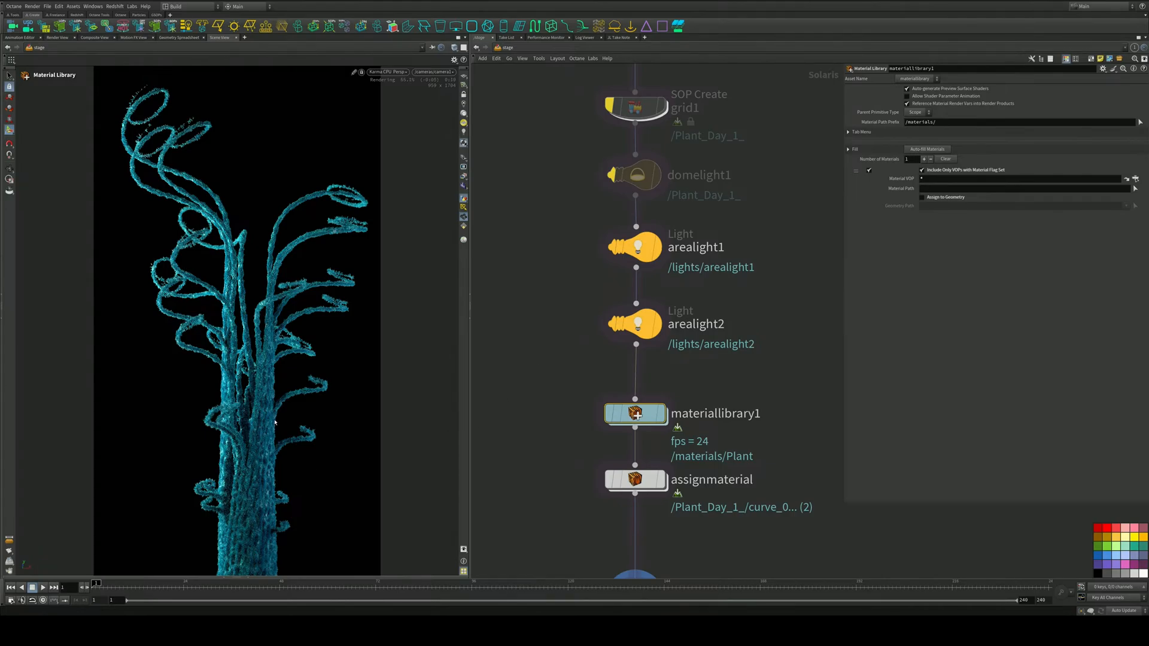
Look through camera1 with the view locked to it and reframe the plant from a new angle
alt+drag(259, 426, 249, 423)
click(445, 72)
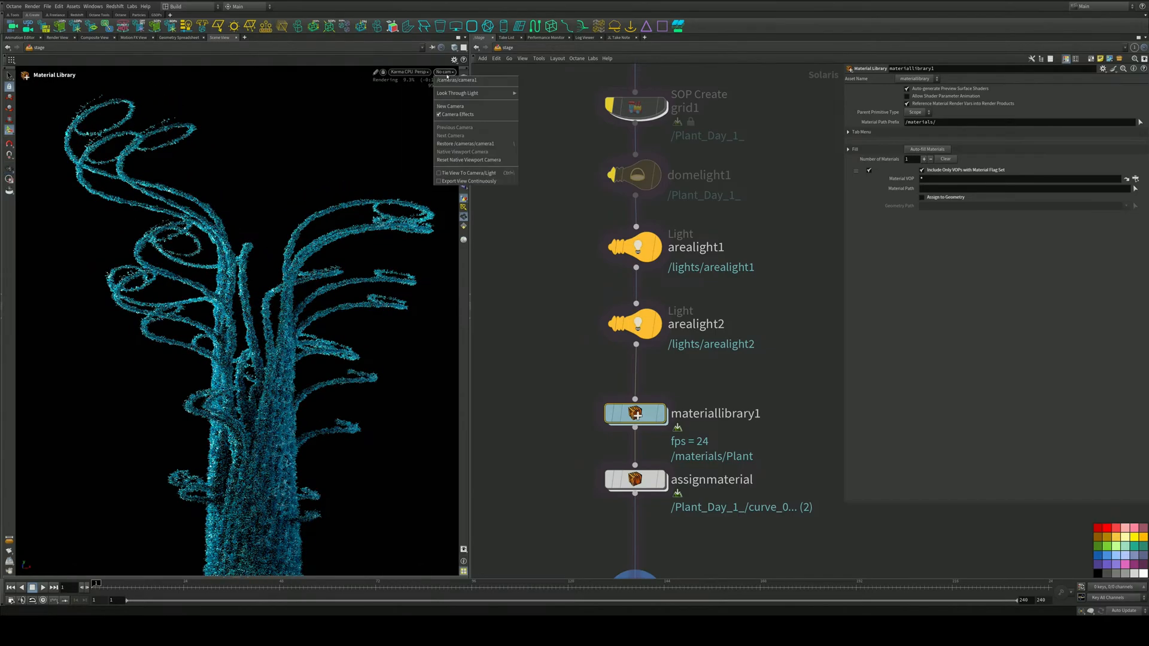
click(462, 89)
click(465, 96)
mouse_move(263, 387)
alt+mouse_down()
mouse_move(255, 369)
mouse_move(254, 380)
alt+mouse_up()
alt+right_drag(255, 379, 285, 372)
alt+middle_drag(285, 373, 279, 371)
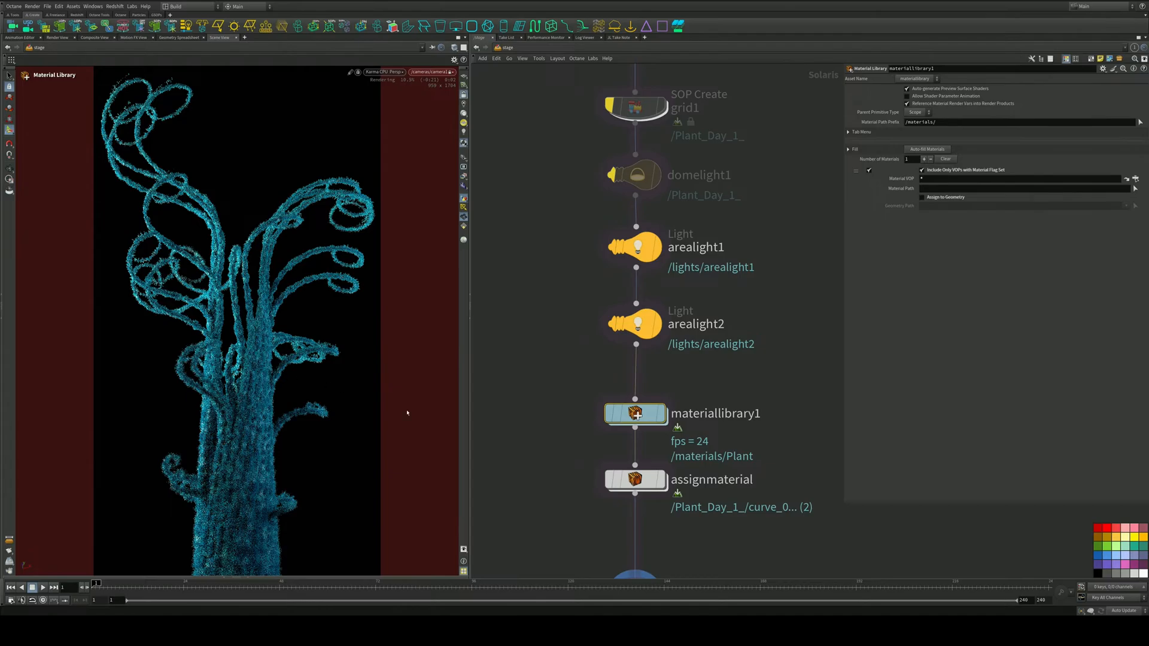
Open camera1's sampling settings to check its shutter, focus distance and f-stop
middle_drag(748, 404, 745, 312)
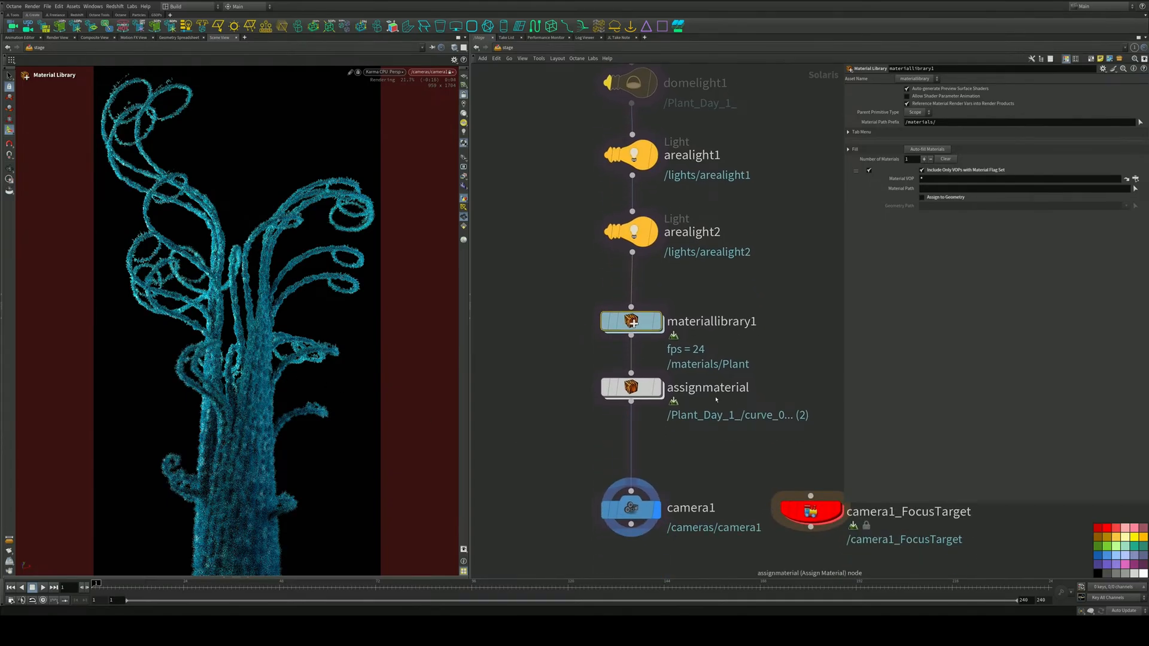
middle_drag(717, 399, 709, 328)
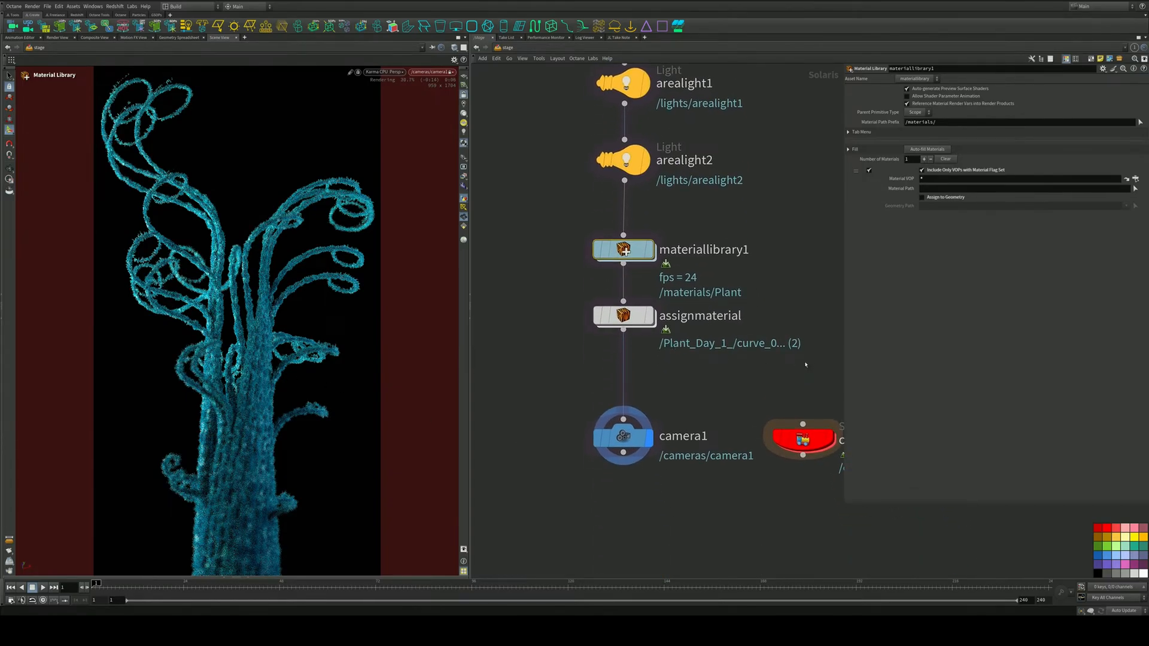
middle_drag(721, 386, 718, 389)
click(627, 440)
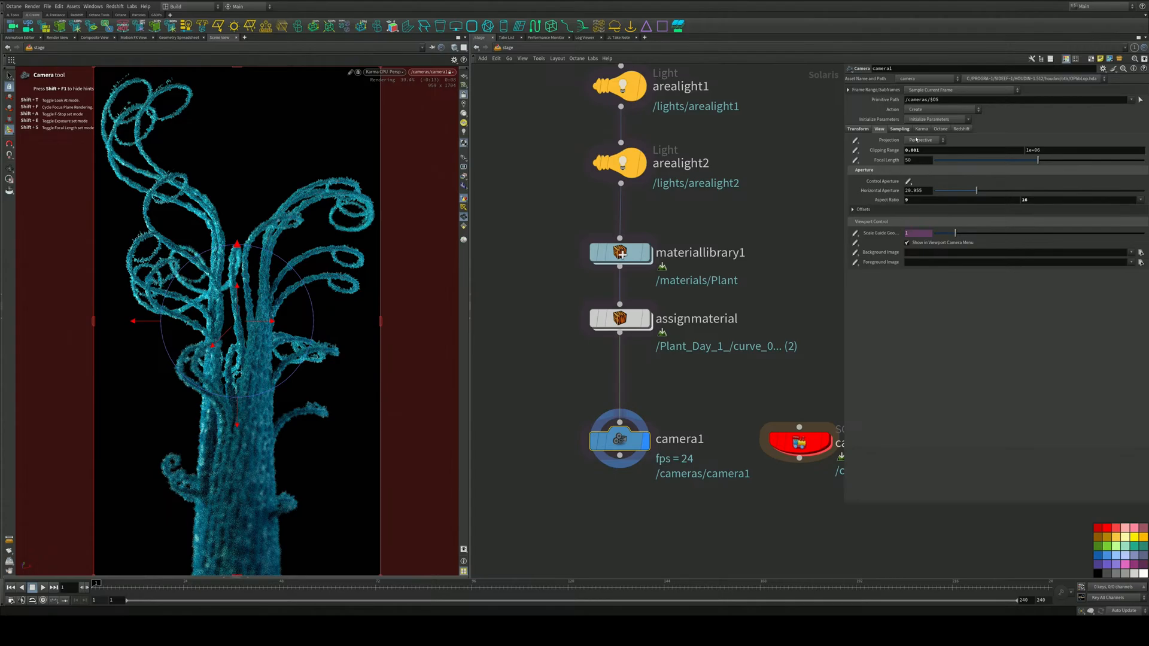
click(901, 130)
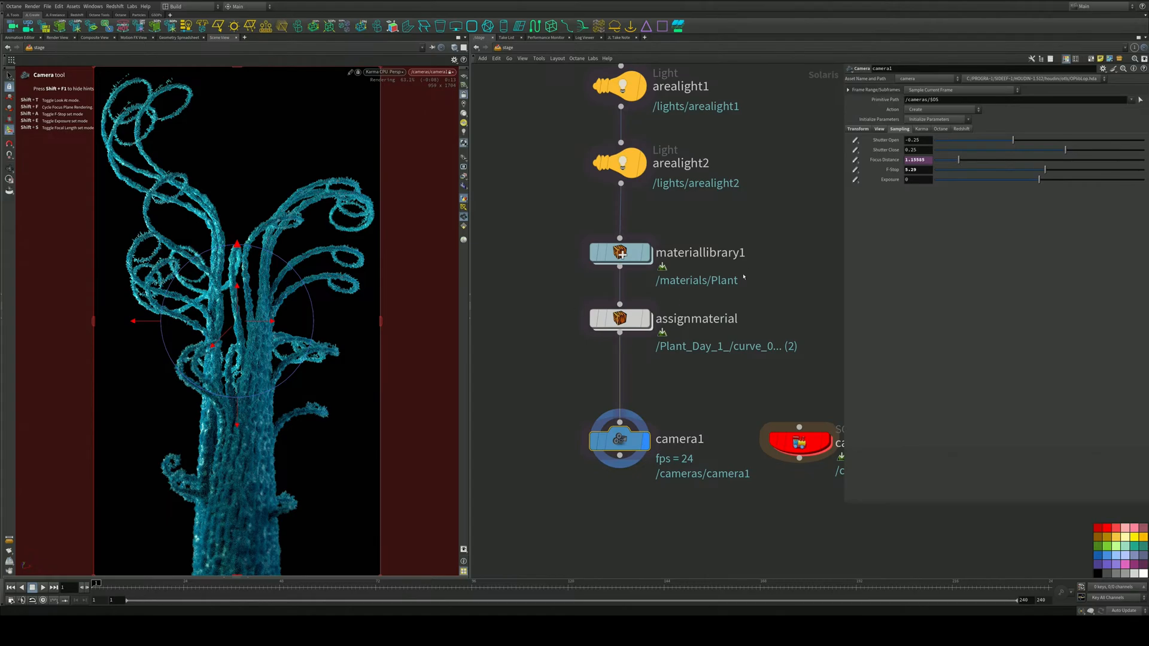
Set the base colour of the Plant material's standard surface to dark green (0.075, 0.3, 0.075)
middle_drag(744, 277, 734, 435)
middle_drag(685, 337, 692, 244)
double_click(625, 318)
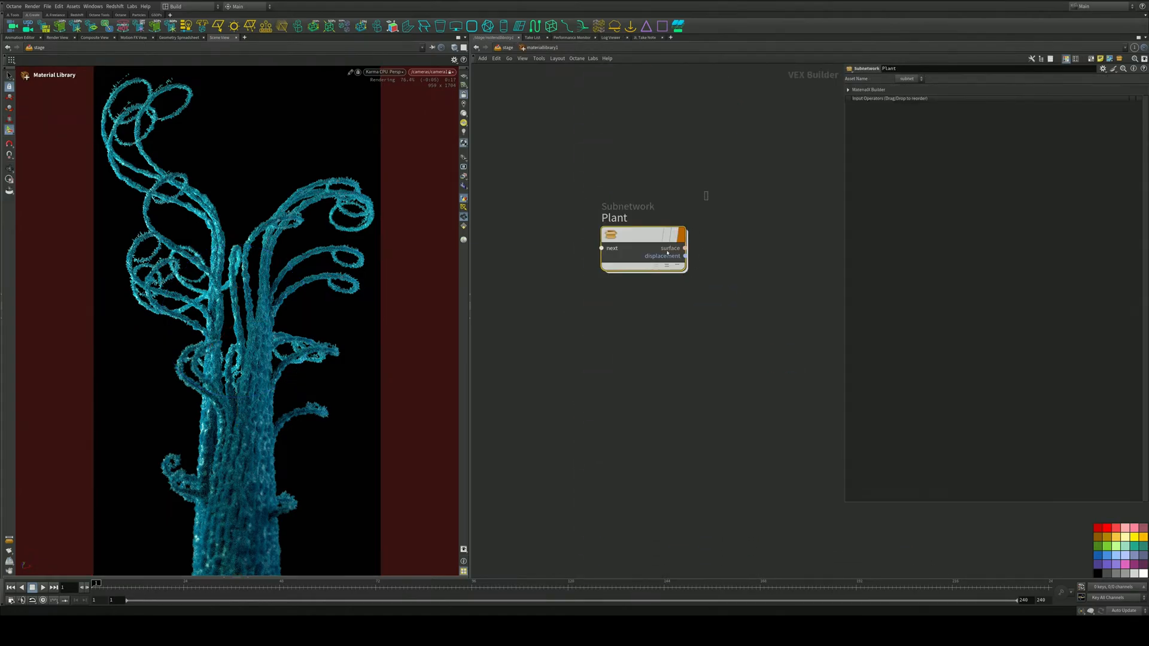
double_click(638, 235)
click(914, 121)
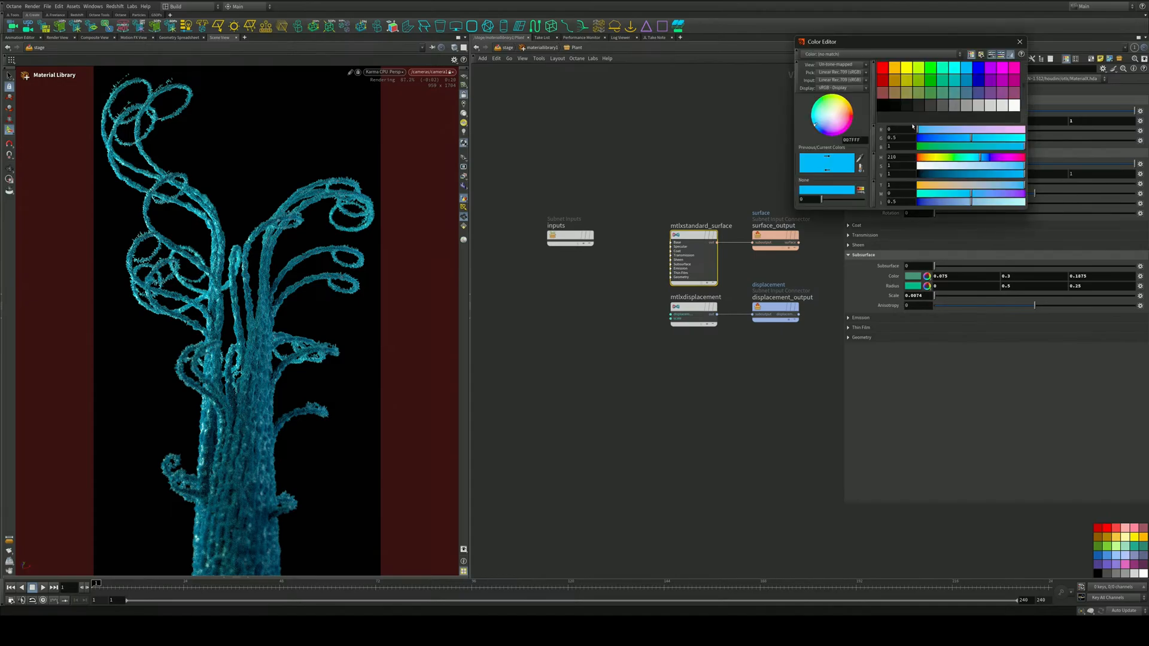
click(924, 87)
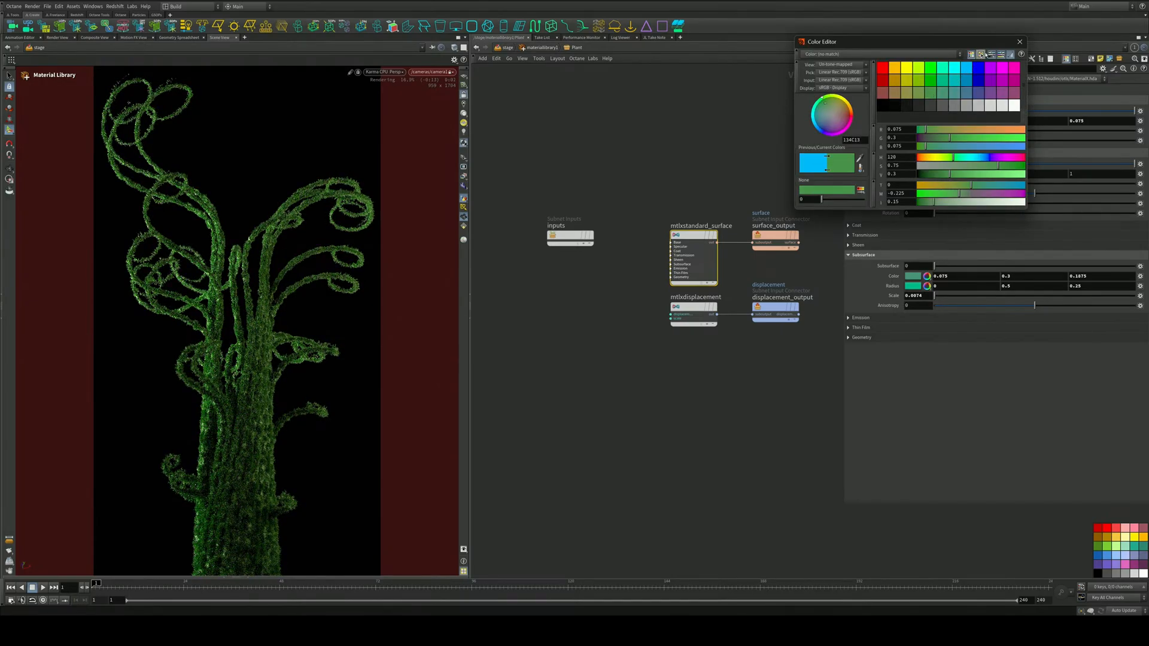
click(1020, 42)
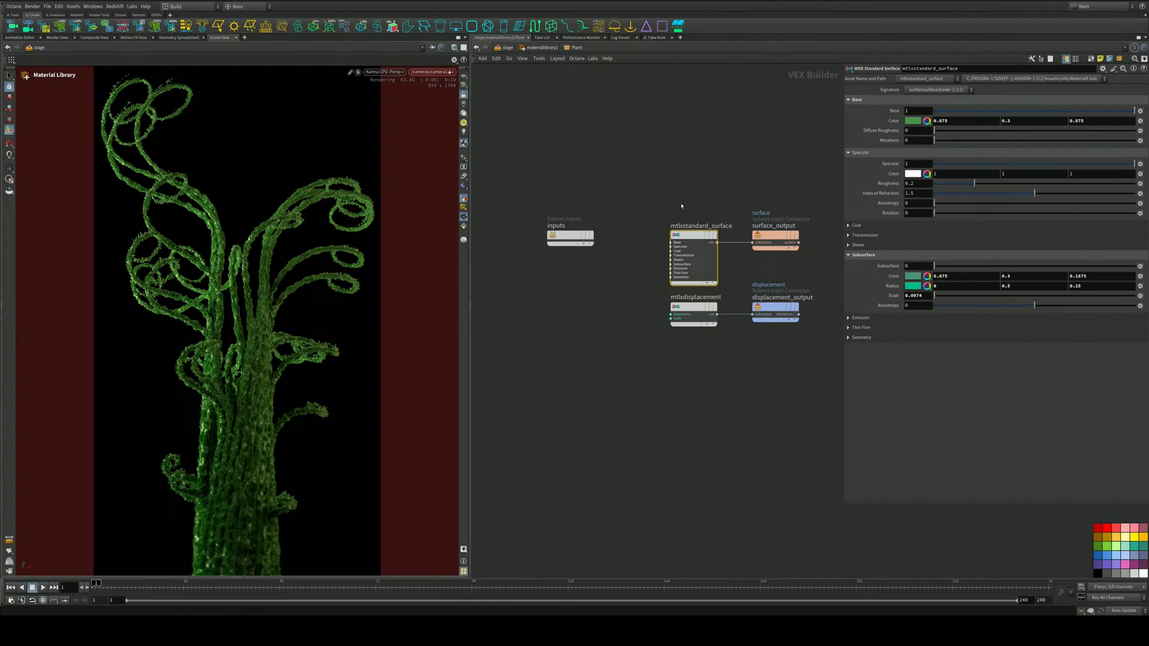
Return to the stage level, generate a sublayer USD export setup with base name Plant, and connect it below camera1
click(505, 47)
scroll(551, 213, down, 3)
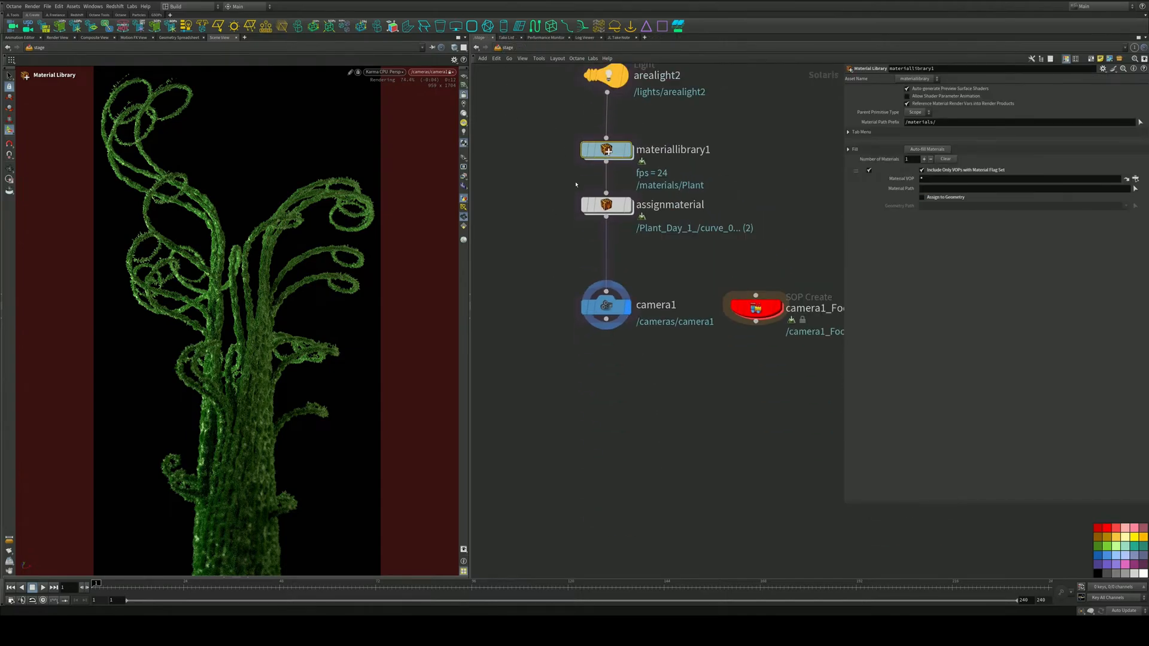
drag(551, 213, 630, 261)
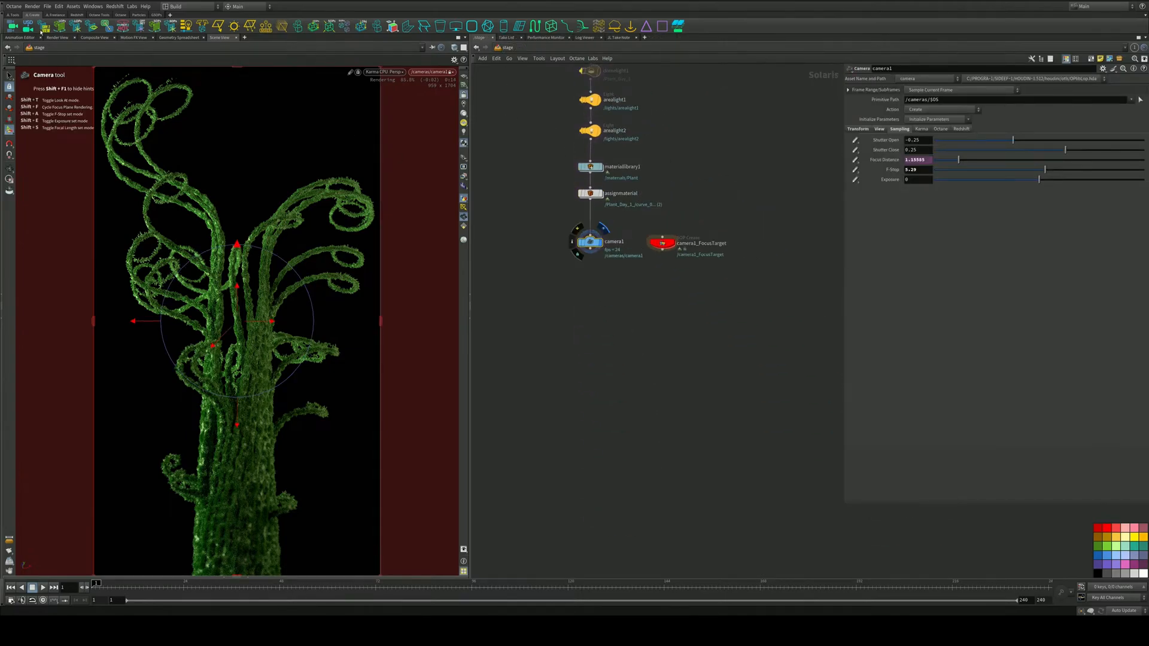
click(12, 15)
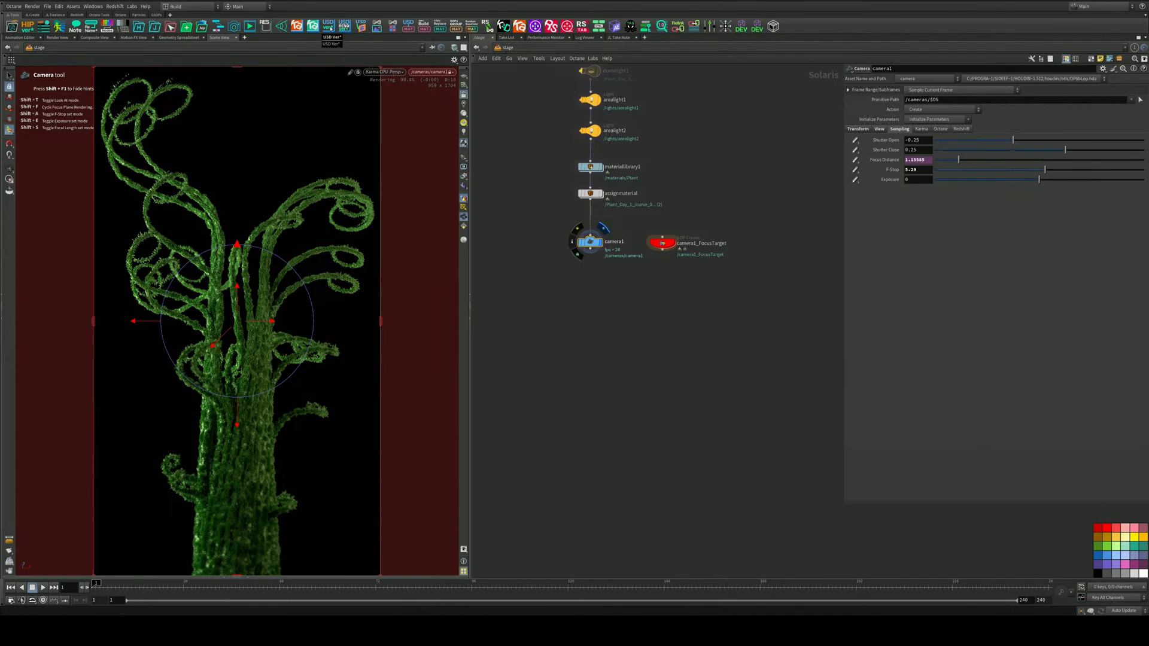
click(330, 28)
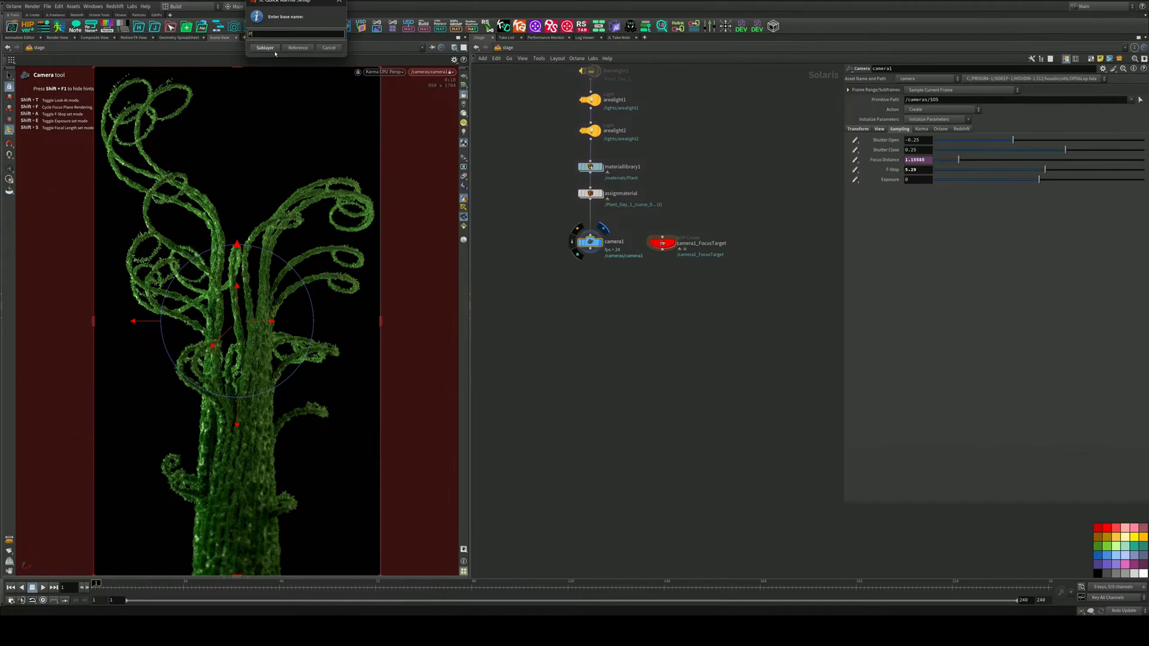
click(275, 50)
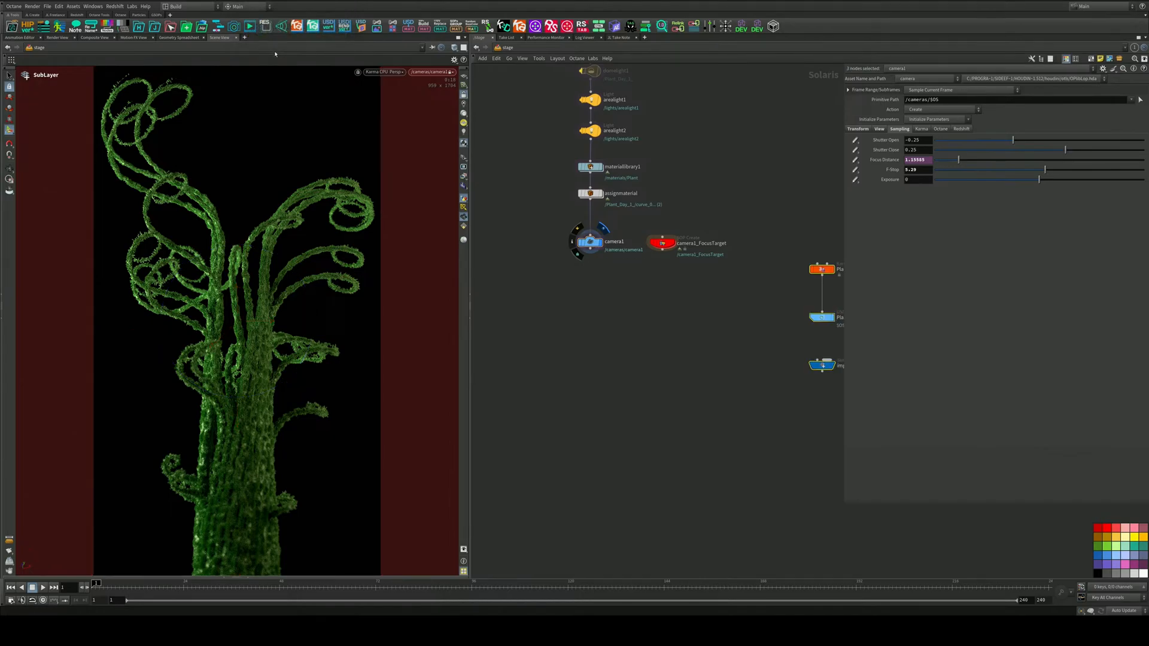
drag(819, 271, 571, 327)
Display the Plant_ Karma Render Settings node and set its resolution to 1080 by 1920
click(600, 310)
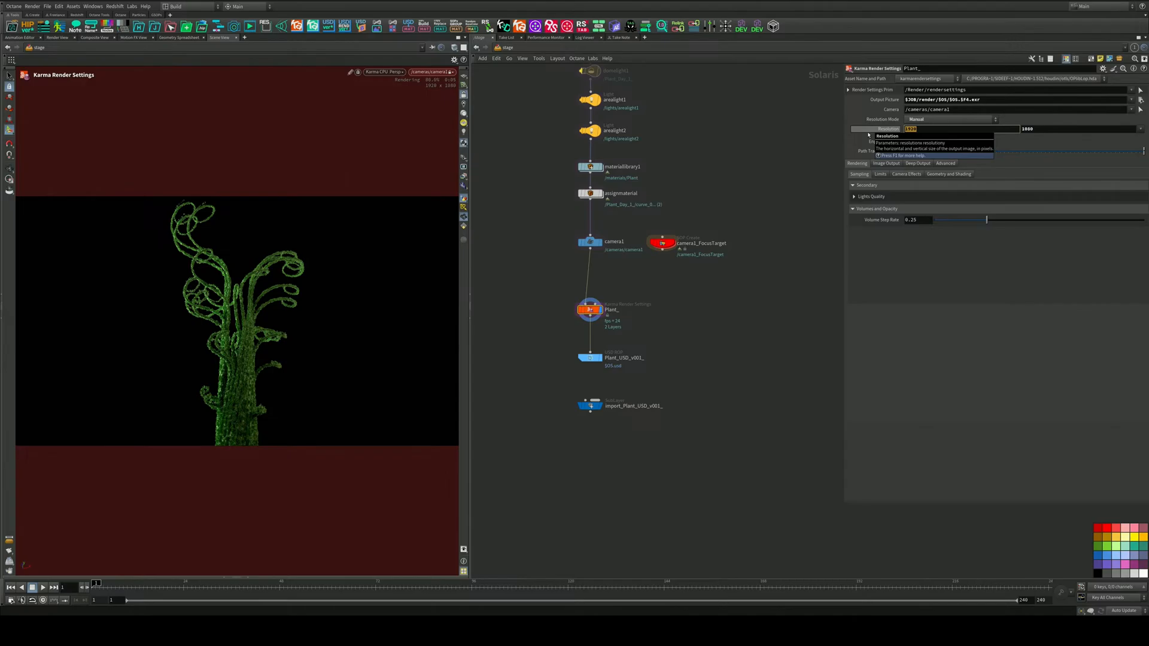
key(Return)
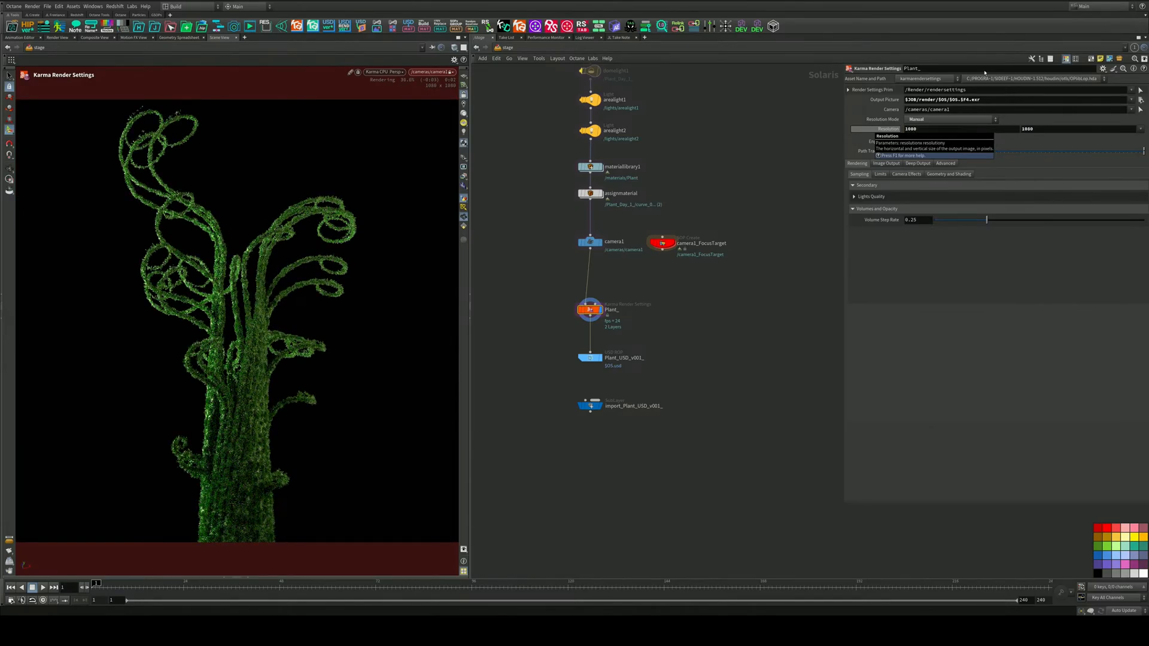
drag(1050, 129, 1013, 129)
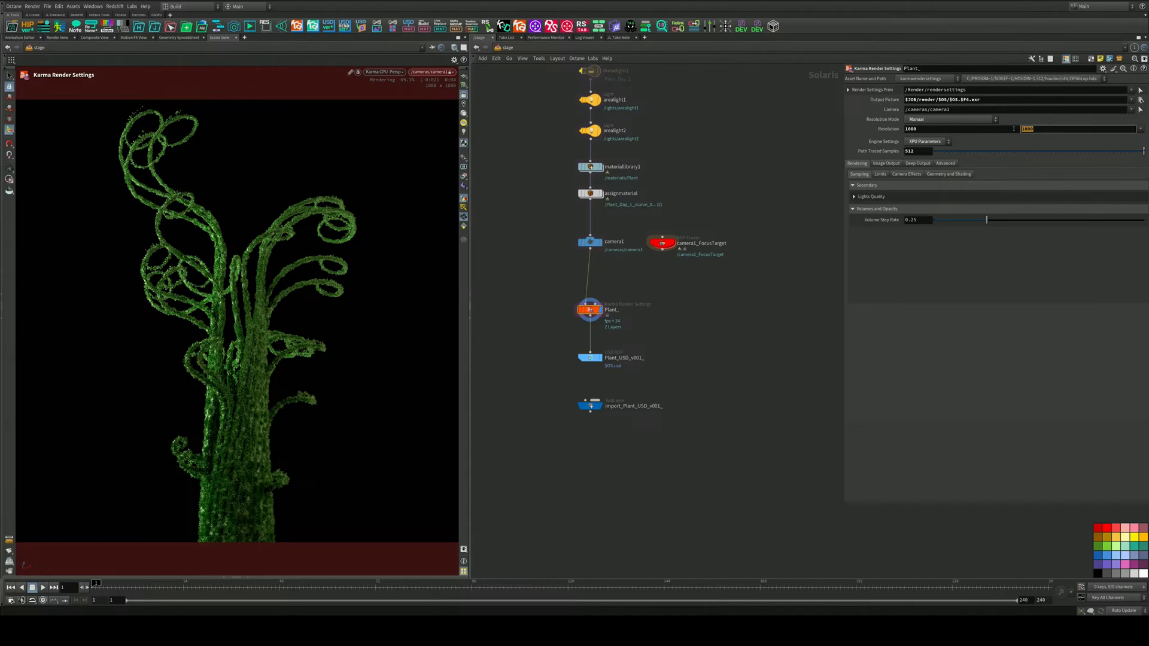
text(1920)
key(Return)
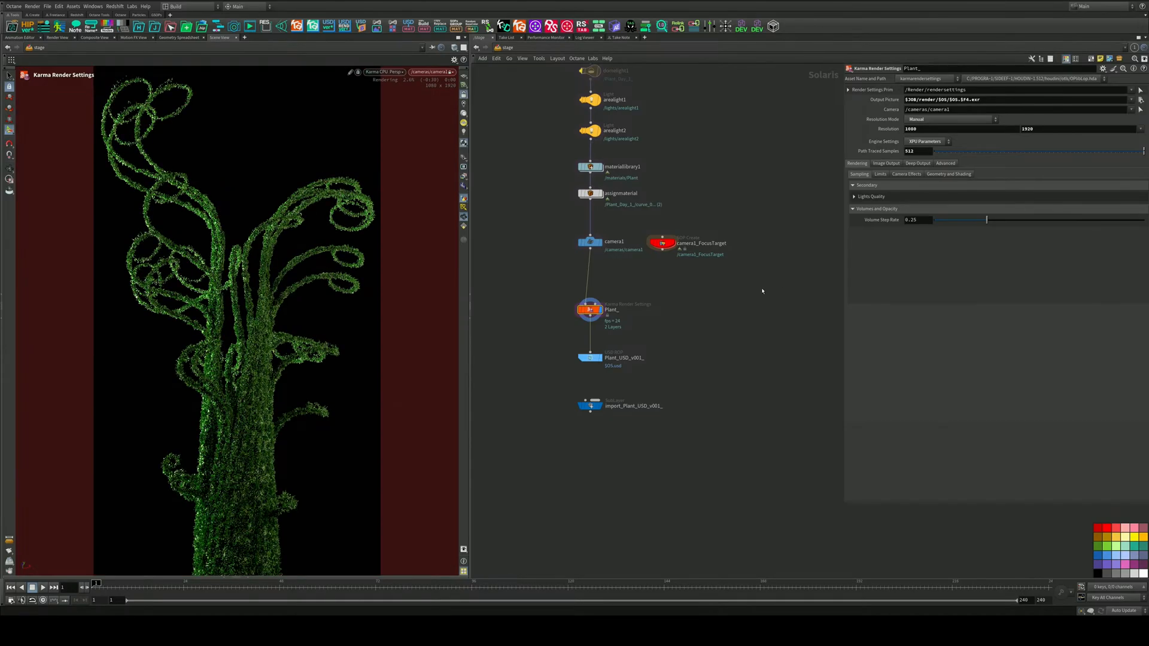
Create a USD Render ROP named Render from the Plant_ render settings and place it beside the Plant_USD_v001_ node
middle_drag(638, 314, 639, 298)
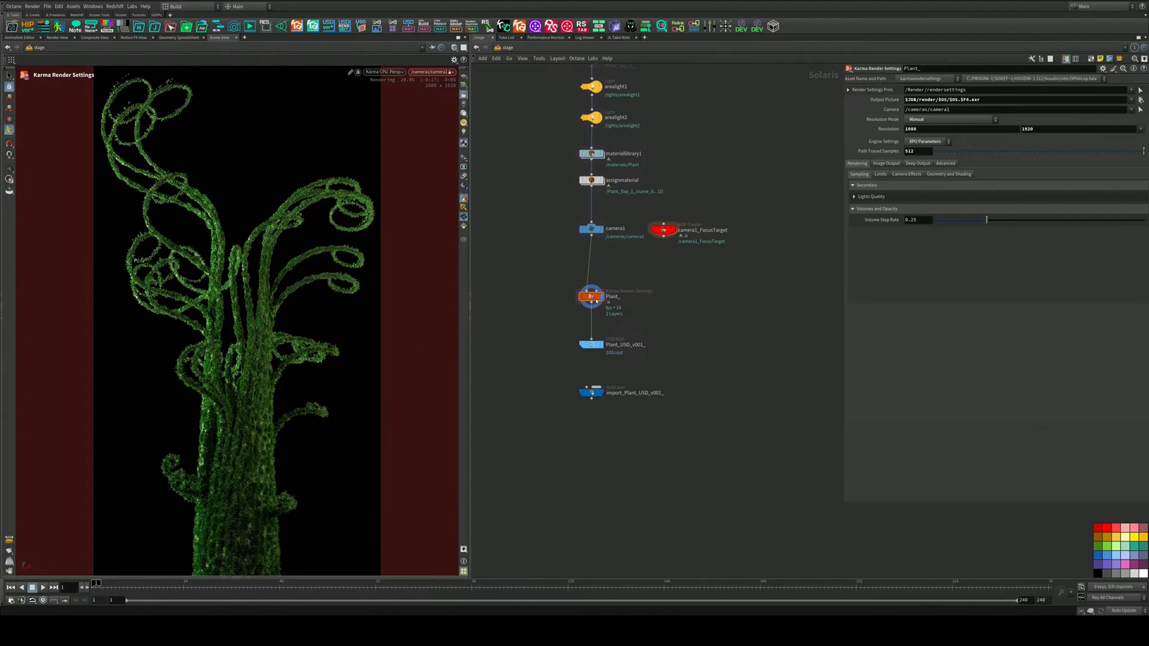
drag(594, 298, 593, 291)
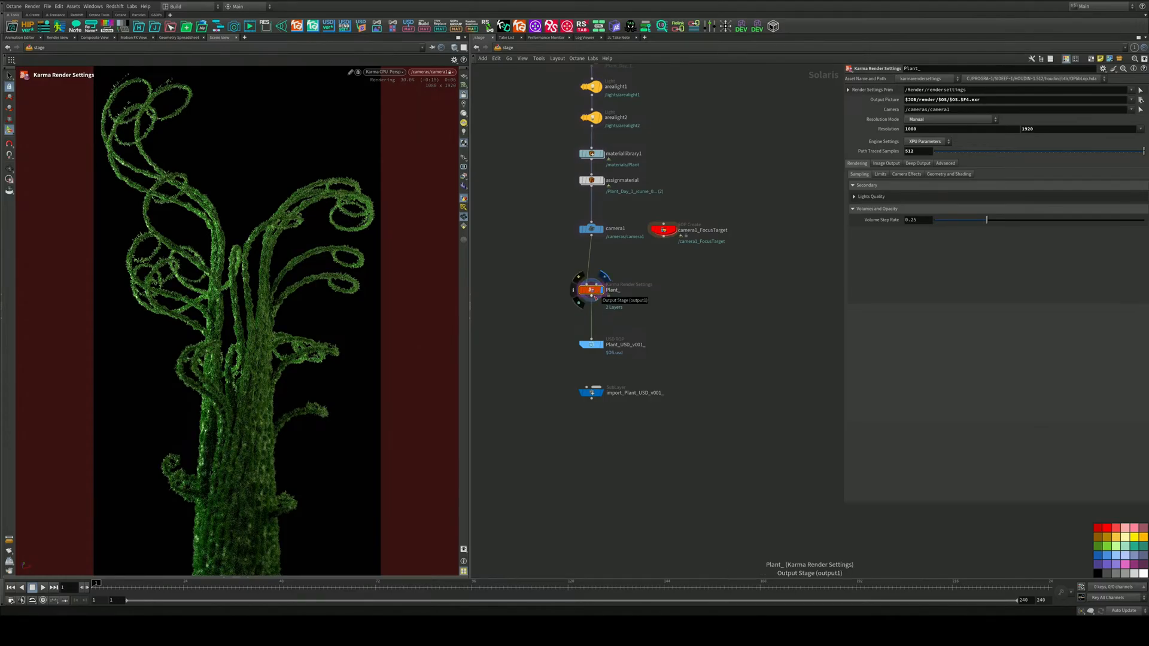
middle_drag(640, 299, 639, 280)
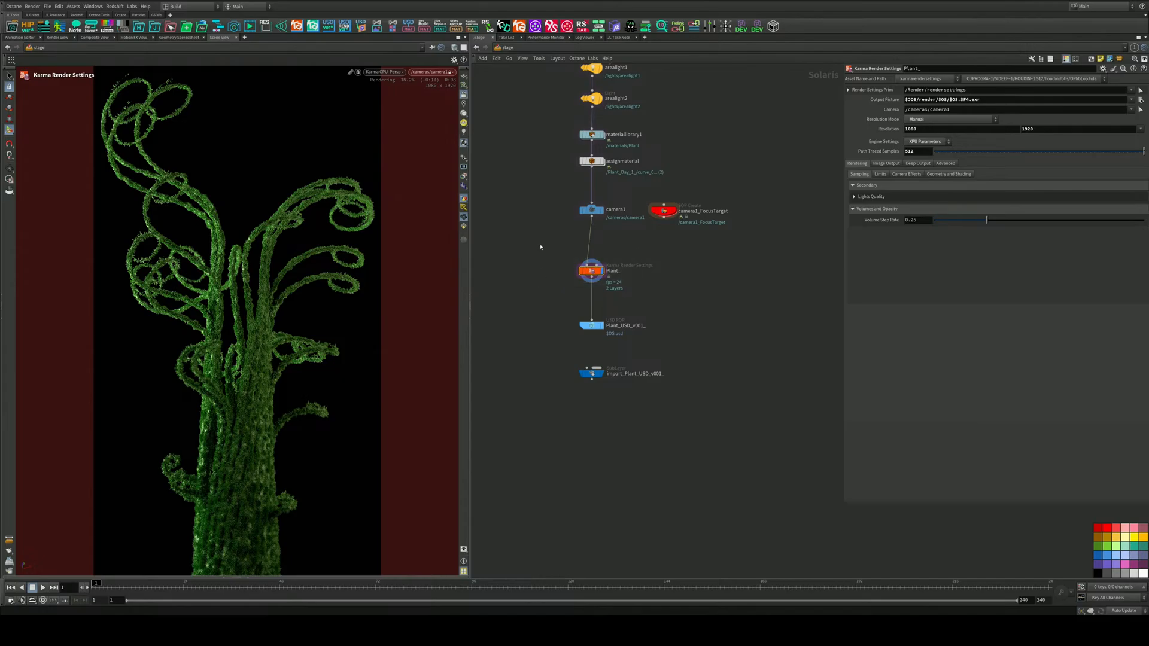
click(352, 29)
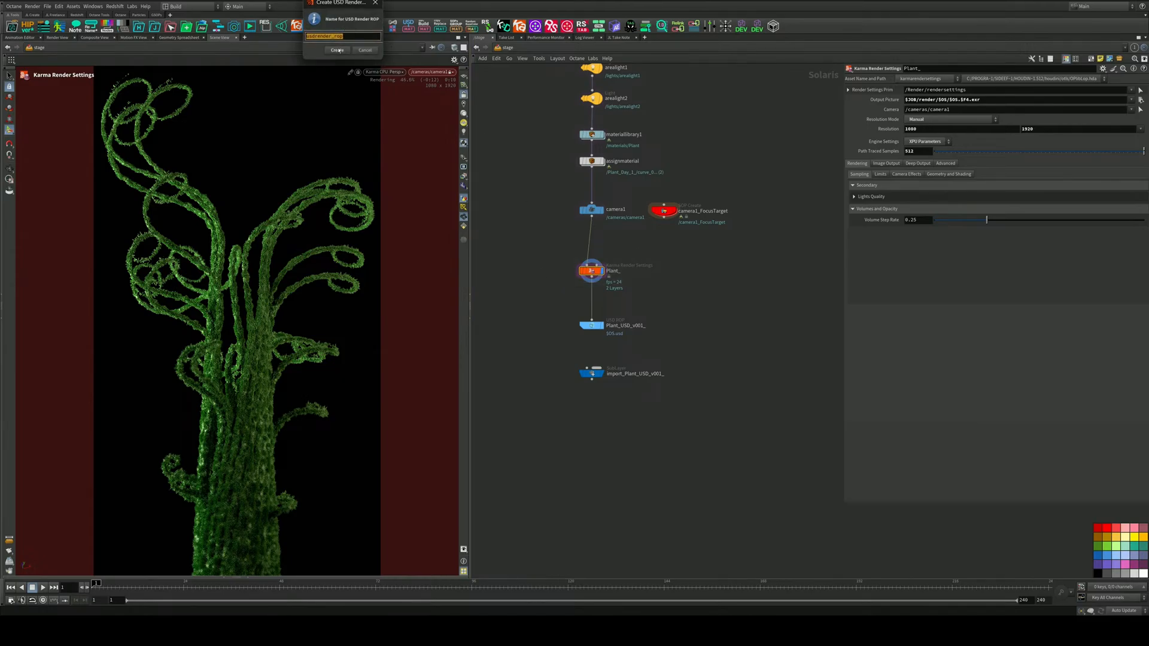
text(RE)
click(337, 50)
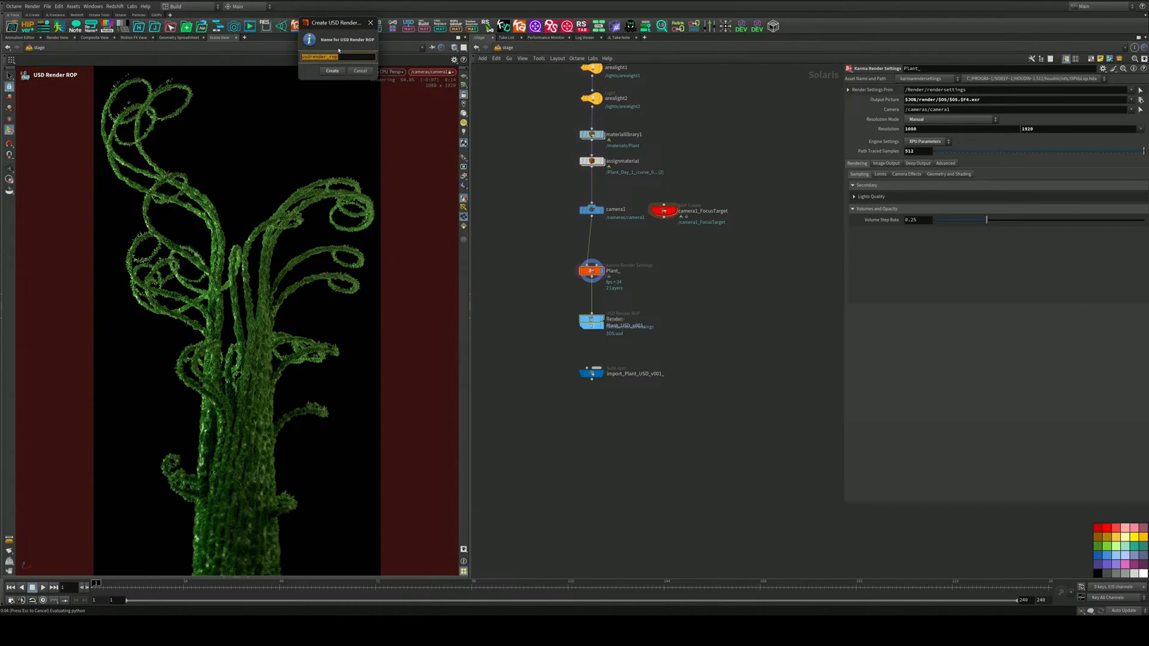
click(360, 71)
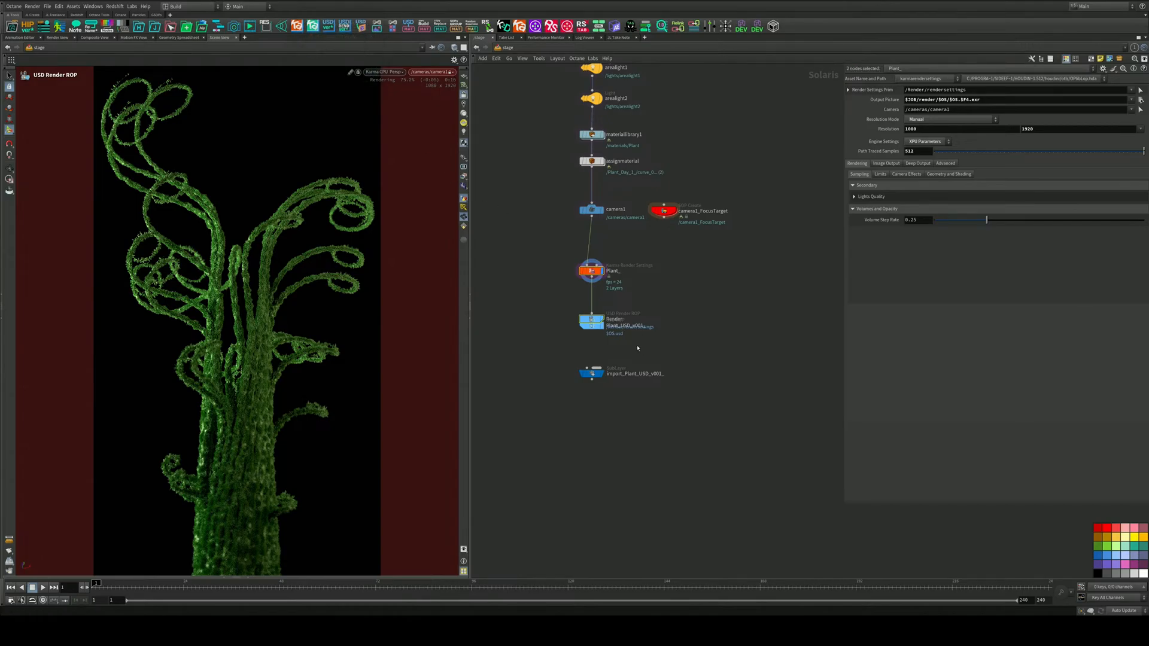
mouse_move(598, 324)
mouse_down()
mouse_move(673, 317)
mouse_move(657, 333)
mouse_up()
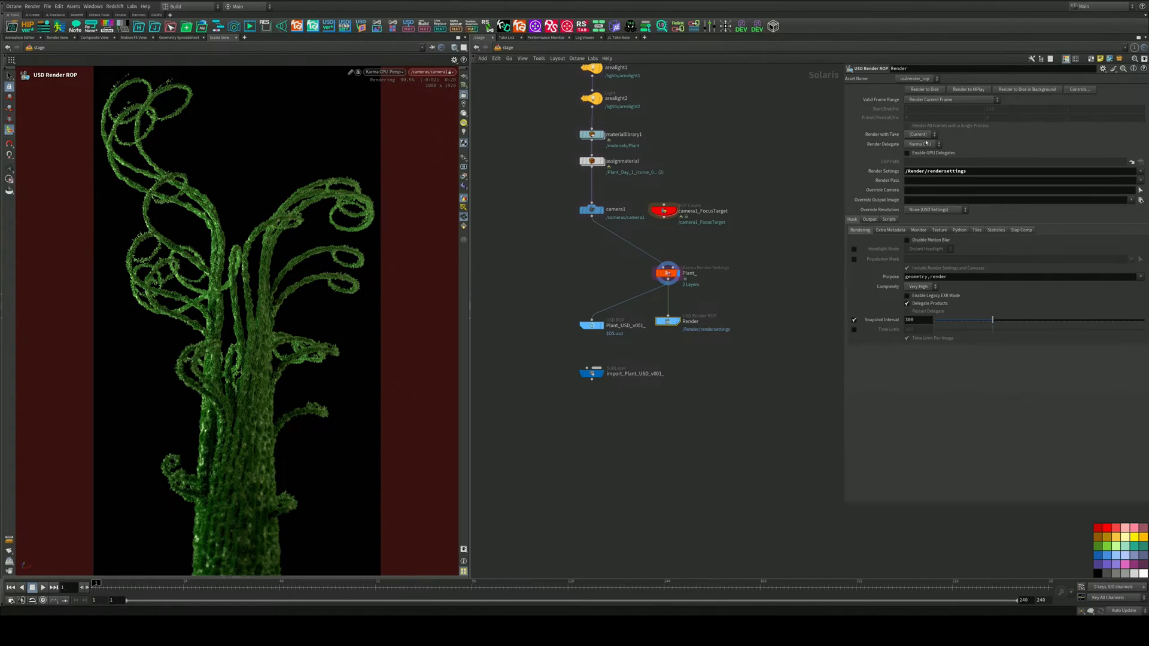
Switch the viewport from Karma to the standard viewport renderer and set the Render ROP's delegate to Karma XPU
click(387, 72)
click(386, 101)
click(921, 145)
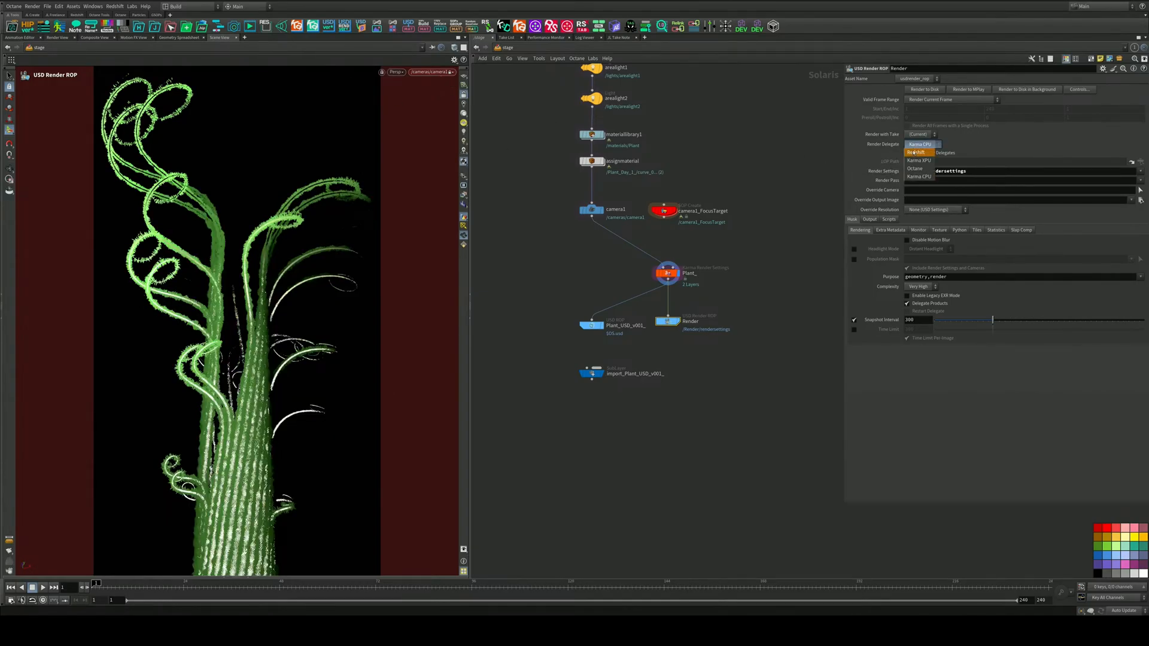
click(913, 160)
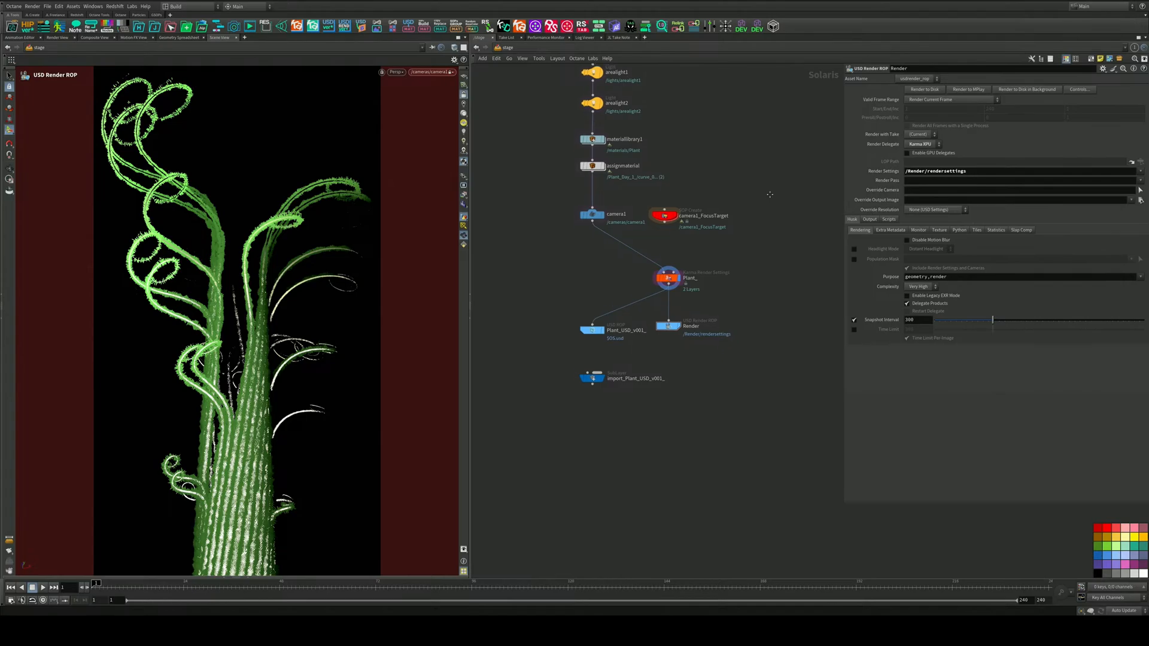
Save the scene and render the current frame to disk from the Render ROP
key(ctrl+s)
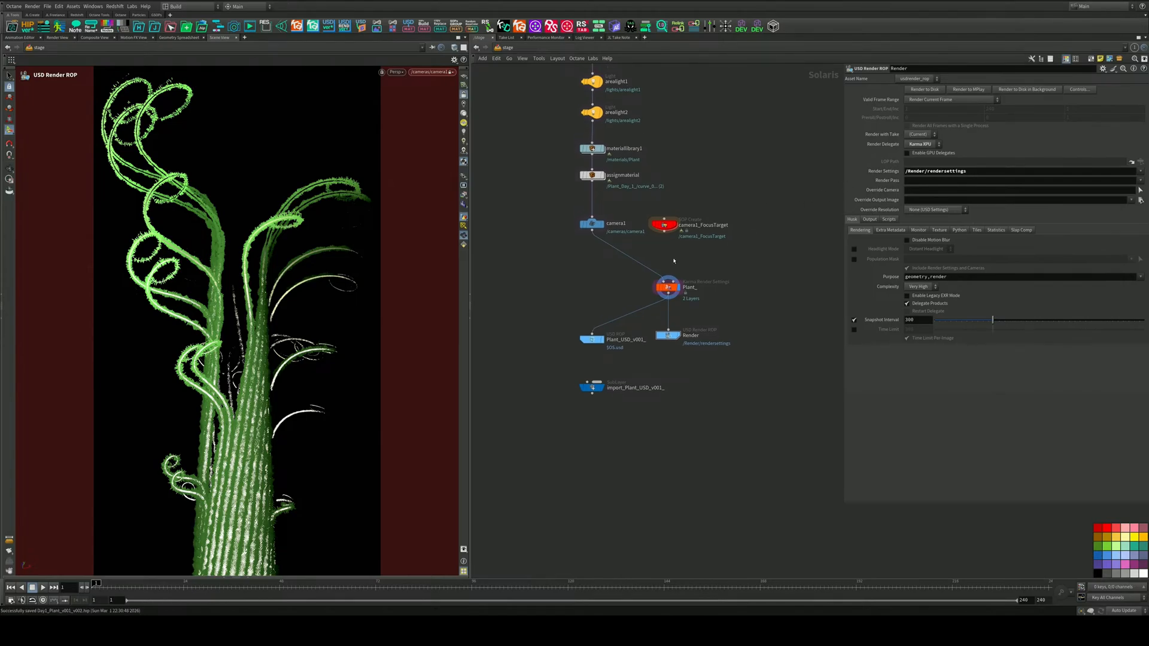
click(667, 287)
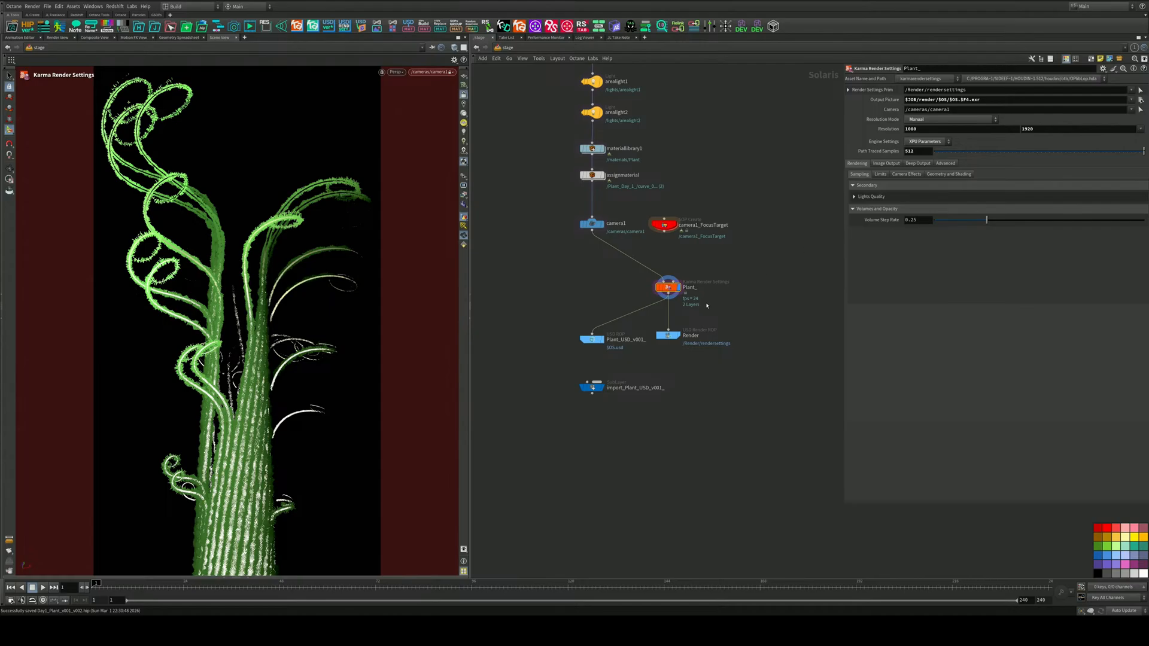
click(668, 335)
click(922, 90)
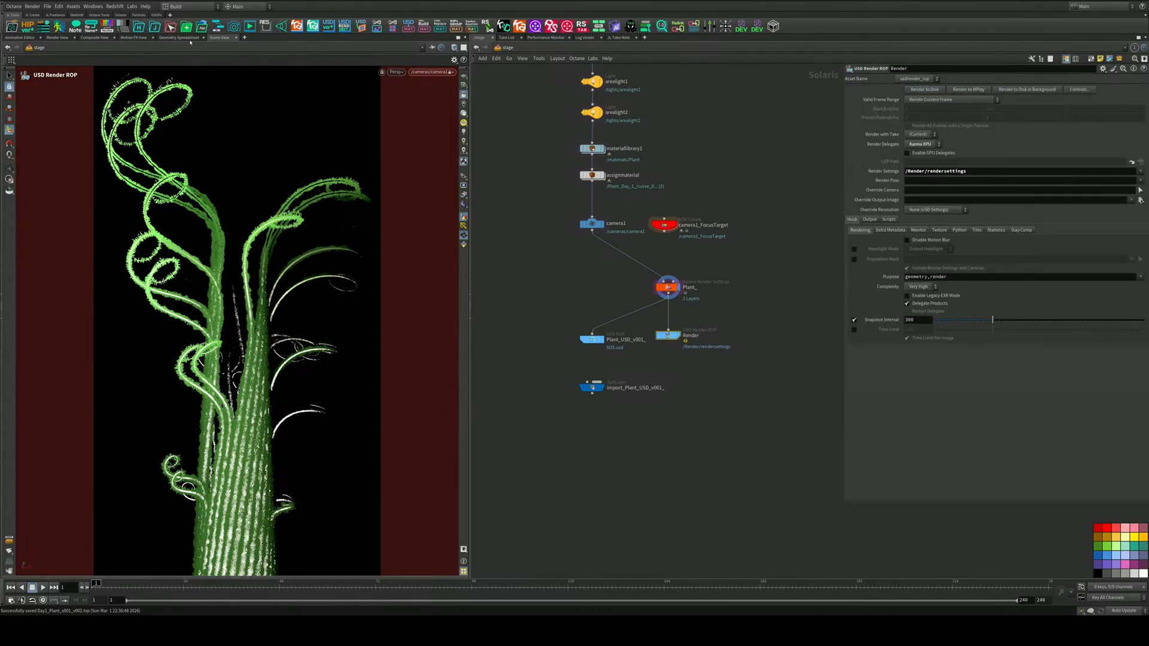
Monitor the render job's progress in the Render Manager, close it and reopen the Plant_ render settings
click(33, 6)
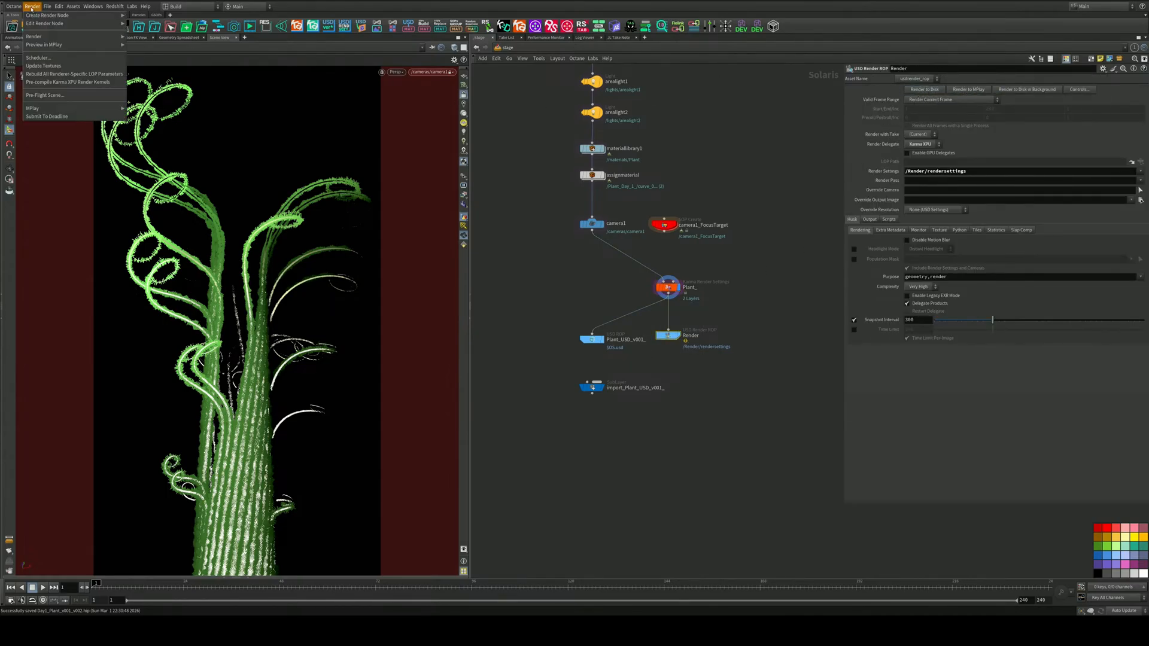
click(37, 57)
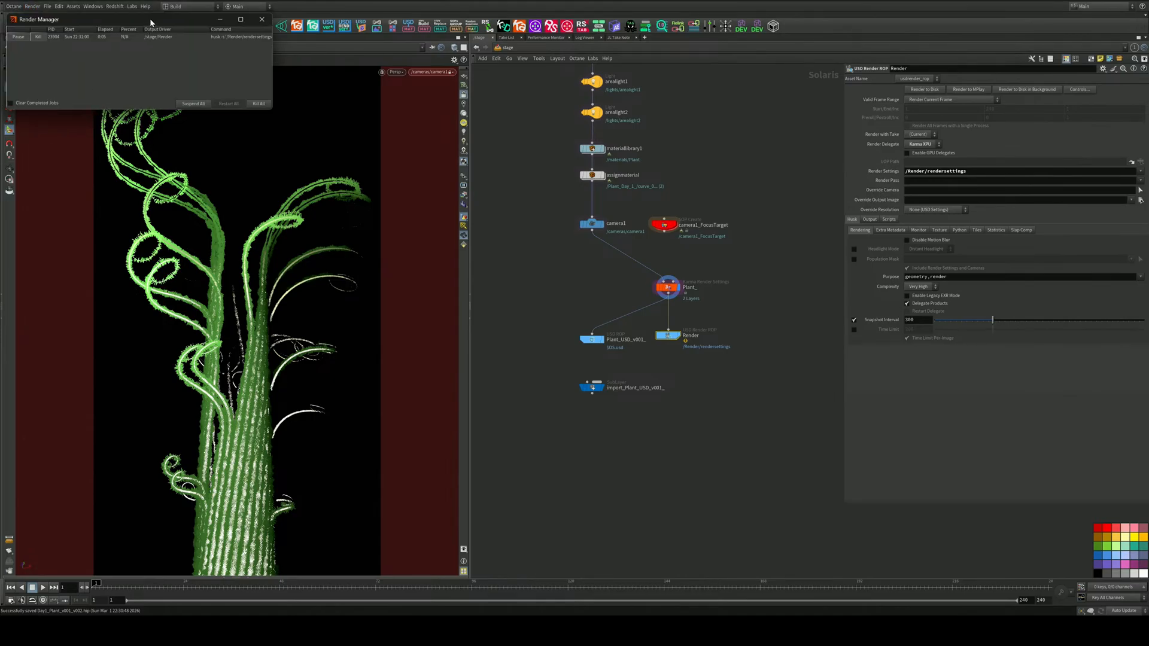
drag(149, 20, 497, 322)
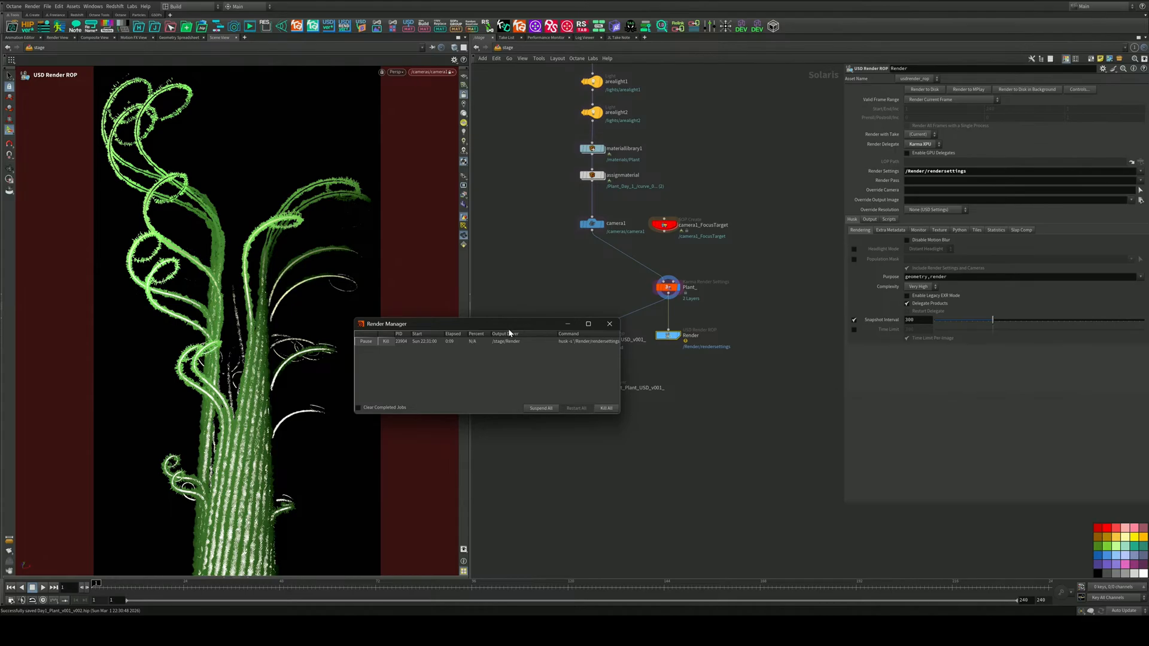
drag(508, 329, 656, 425)
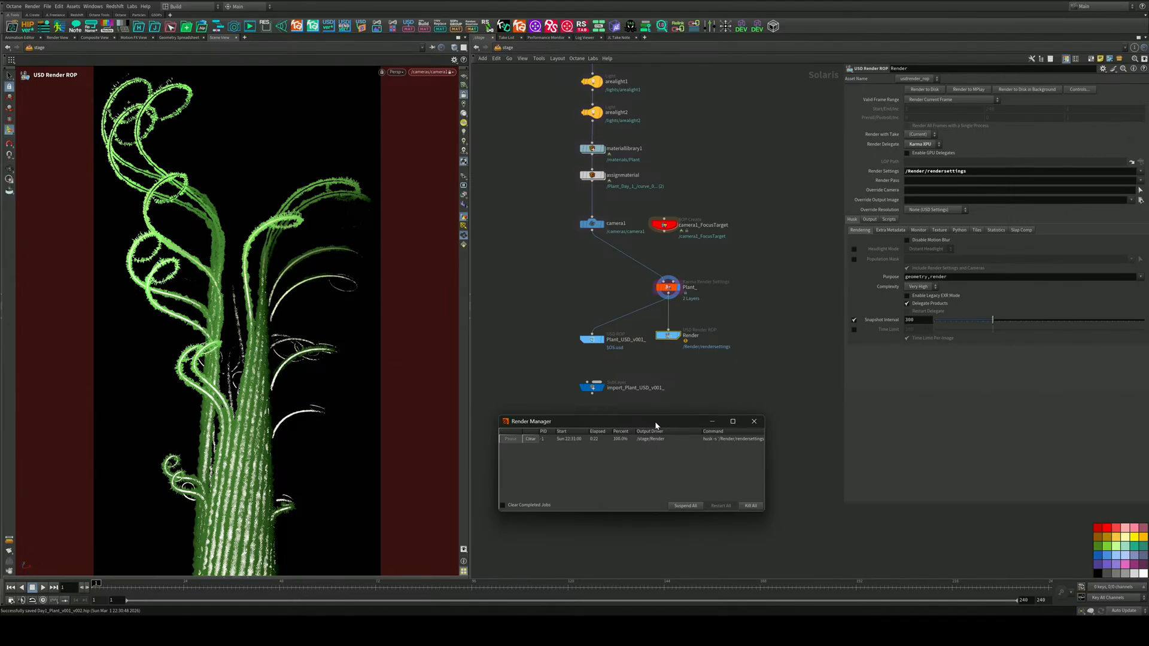
click(755, 422)
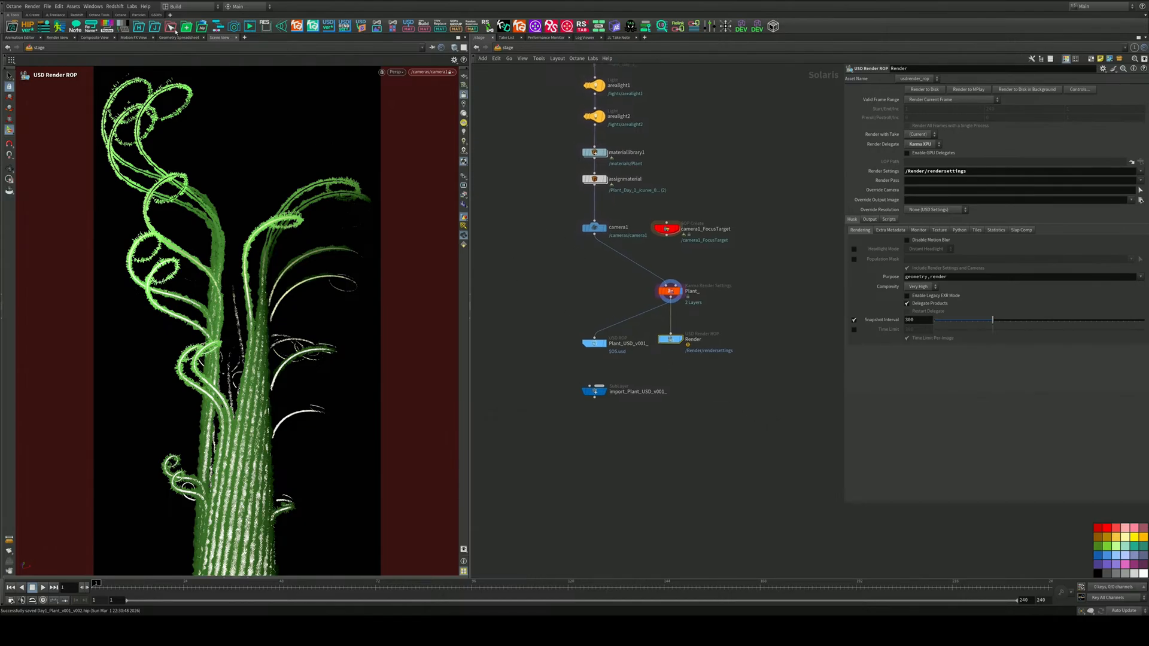
click(671, 291)
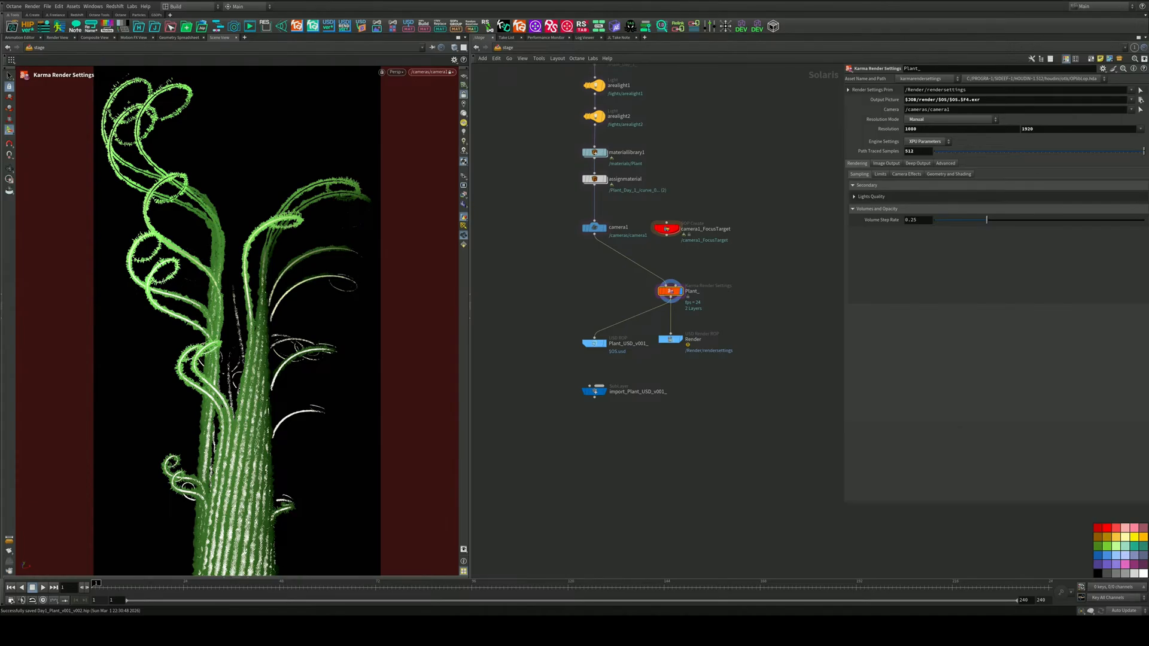
Create a COP Network below the Render node in the stage and enter it
middle_drag(554, 235, 540, 167)
key(Tab)
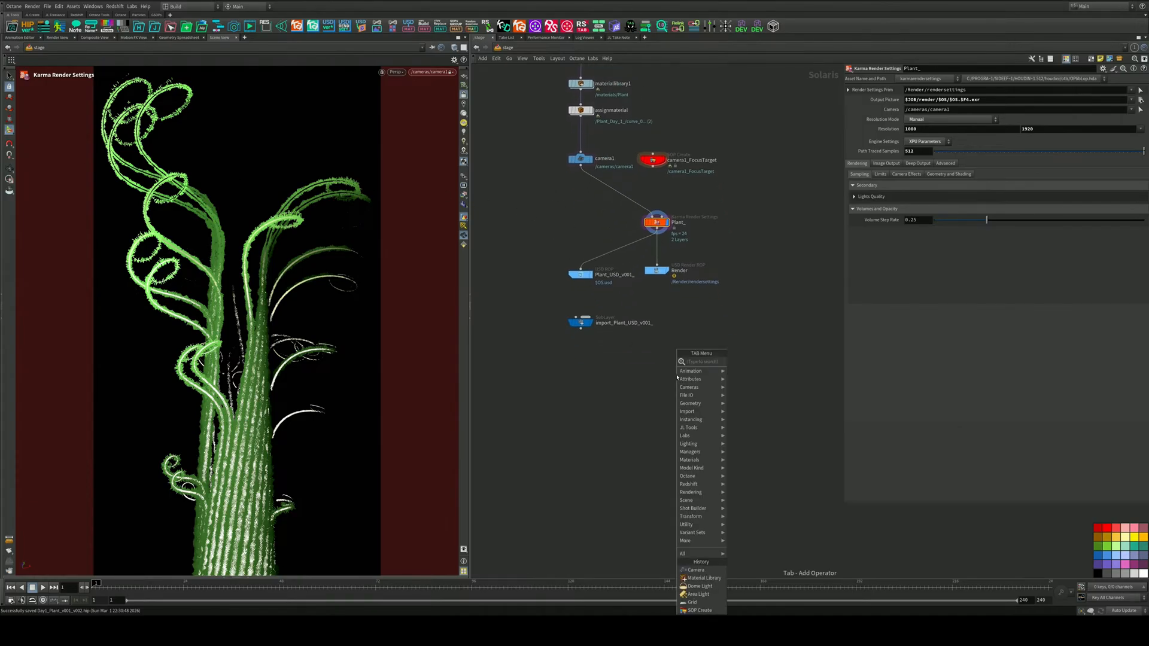
text(co)
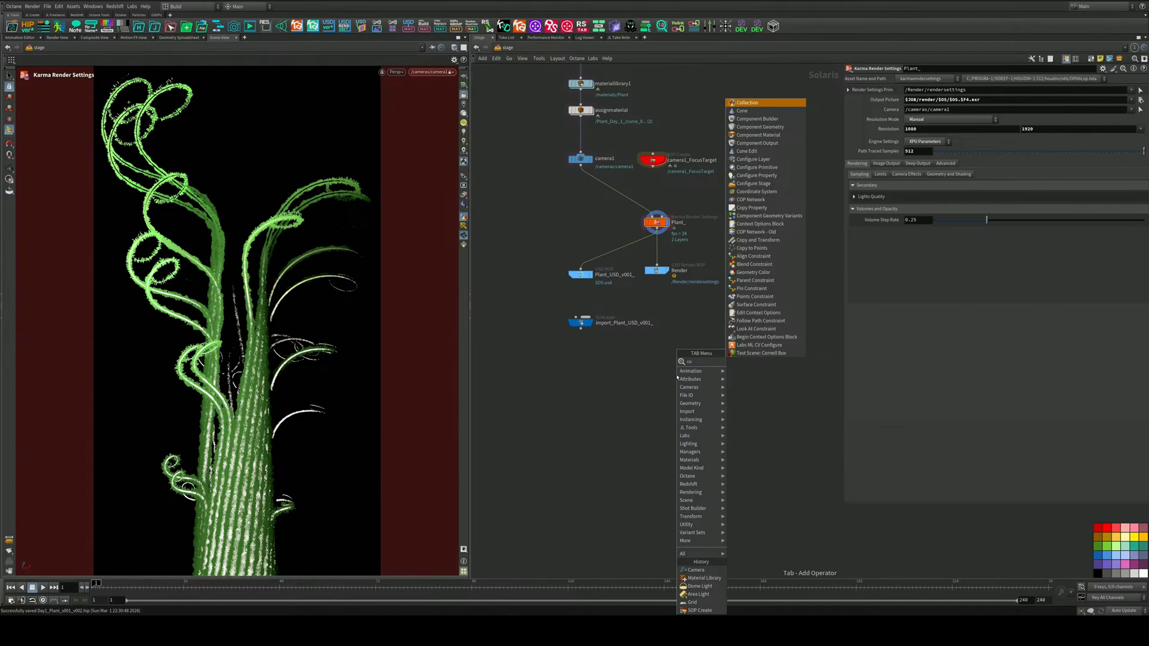
text(p)
key(Return)
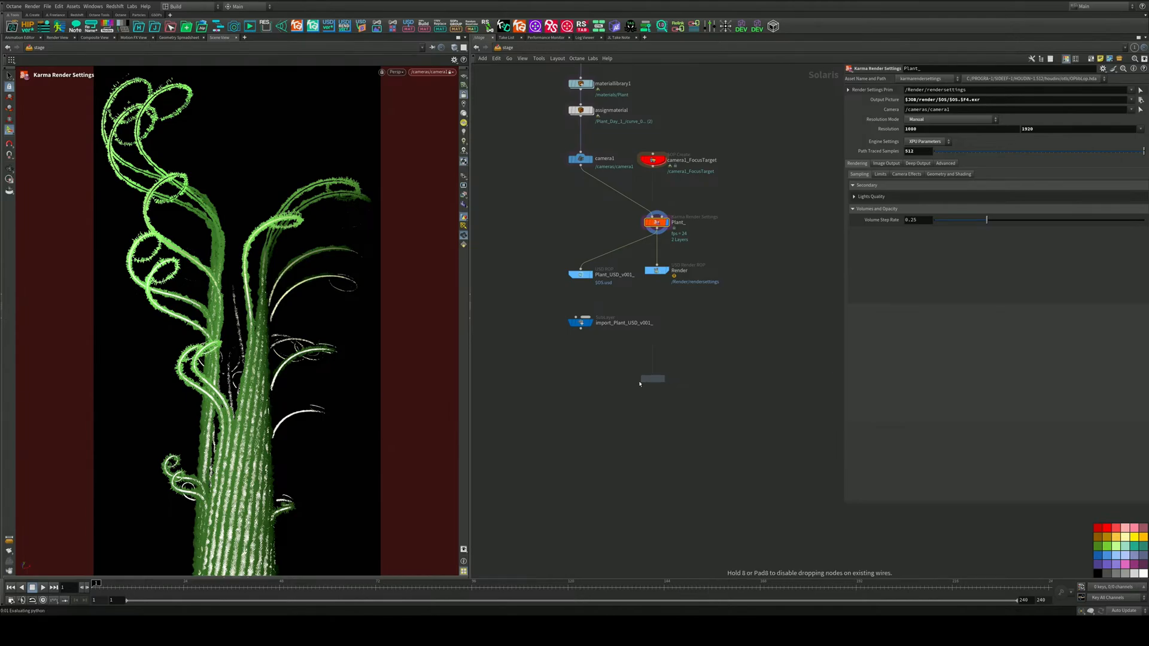
click(640, 383)
double_click(612, 387)
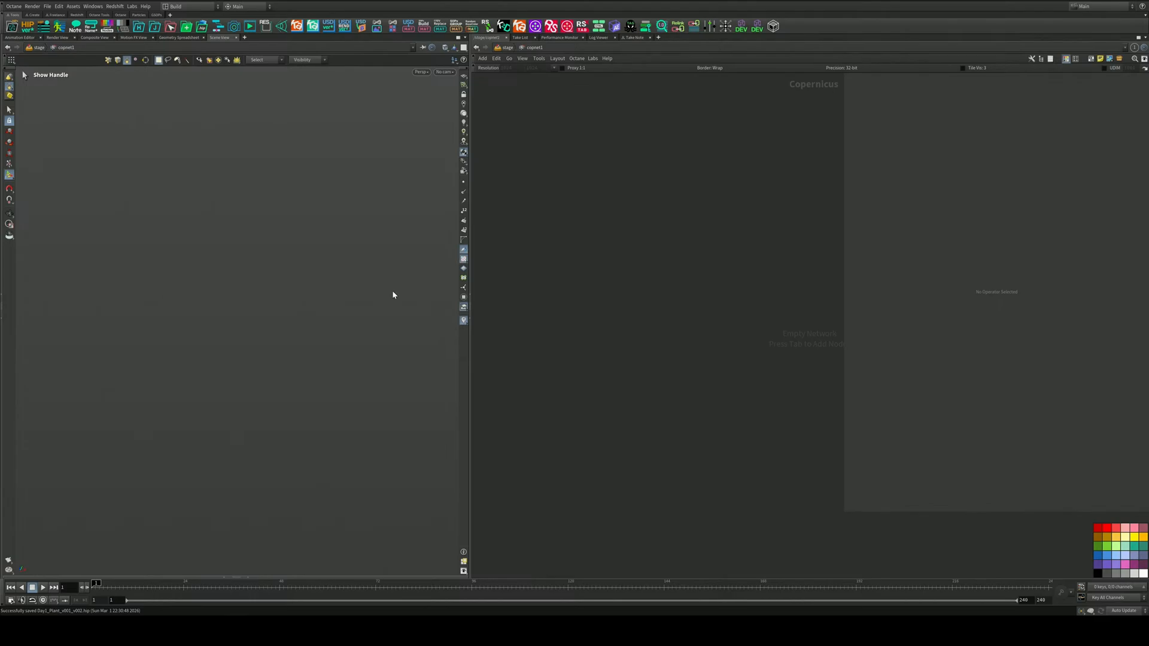
Bring the rendered Plant__0001.exr into the COP network as a File node and show it in the Composite View
drag(392, 293, 617, 283)
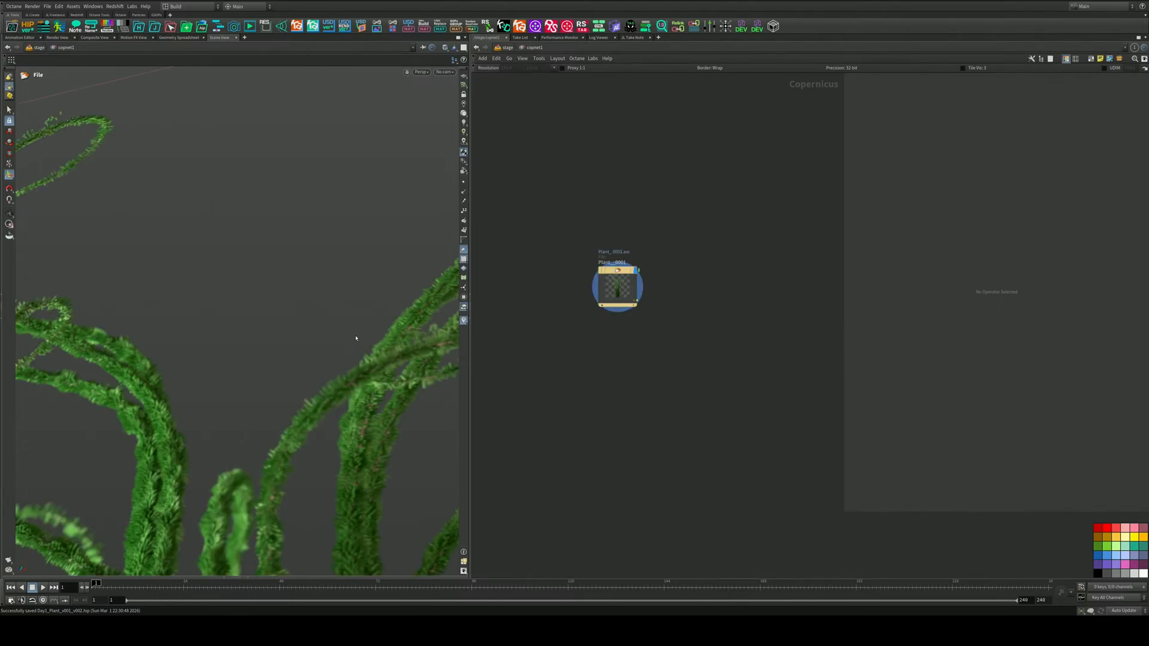
alt+right_drag(318, 388, 176, 441)
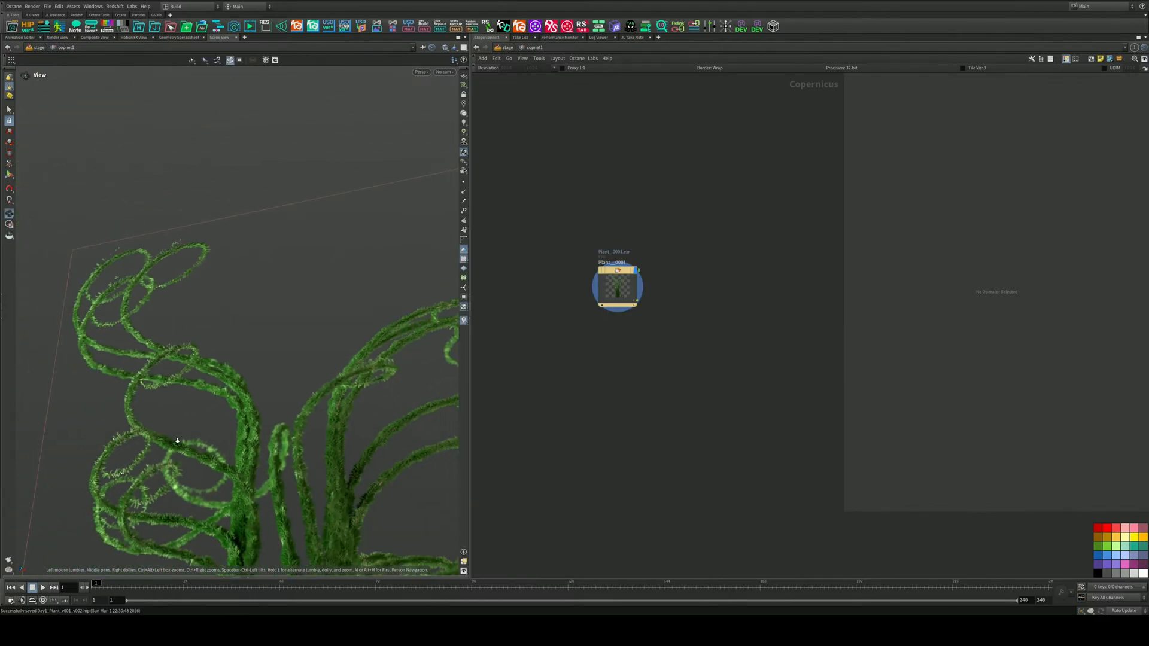
alt+middle_drag(176, 441, 216, 194)
alt+drag(215, 195, 276, 333)
alt+right_drag(276, 333, 252, 308)
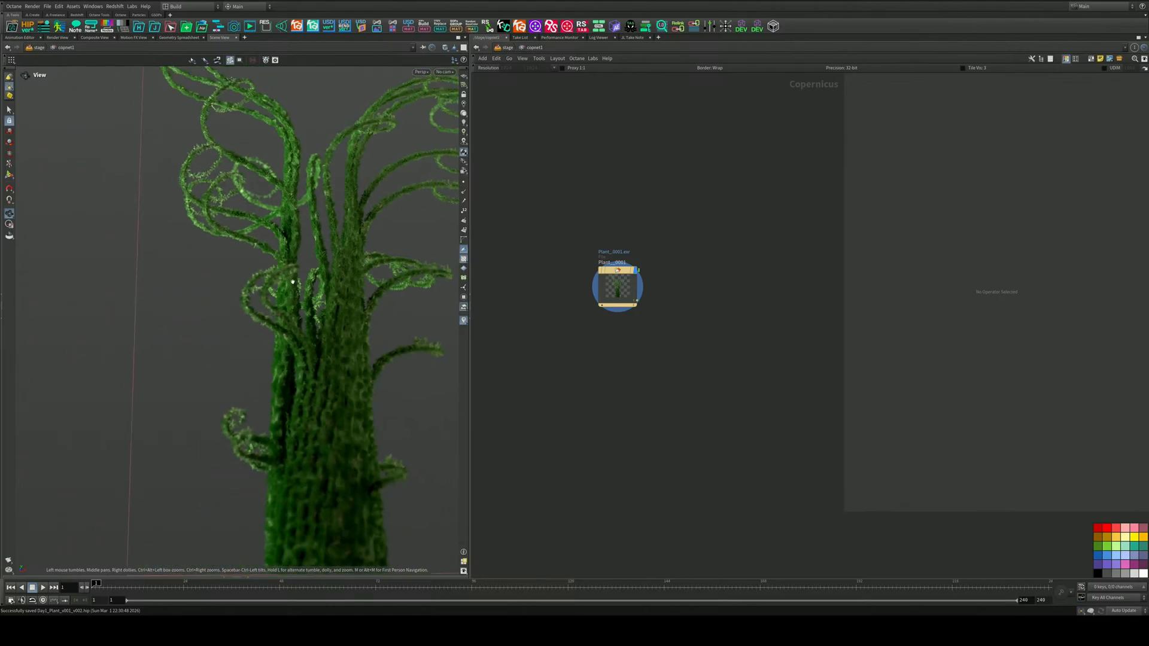
alt+middle_drag(251, 307, 179, 359)
click(96, 38)
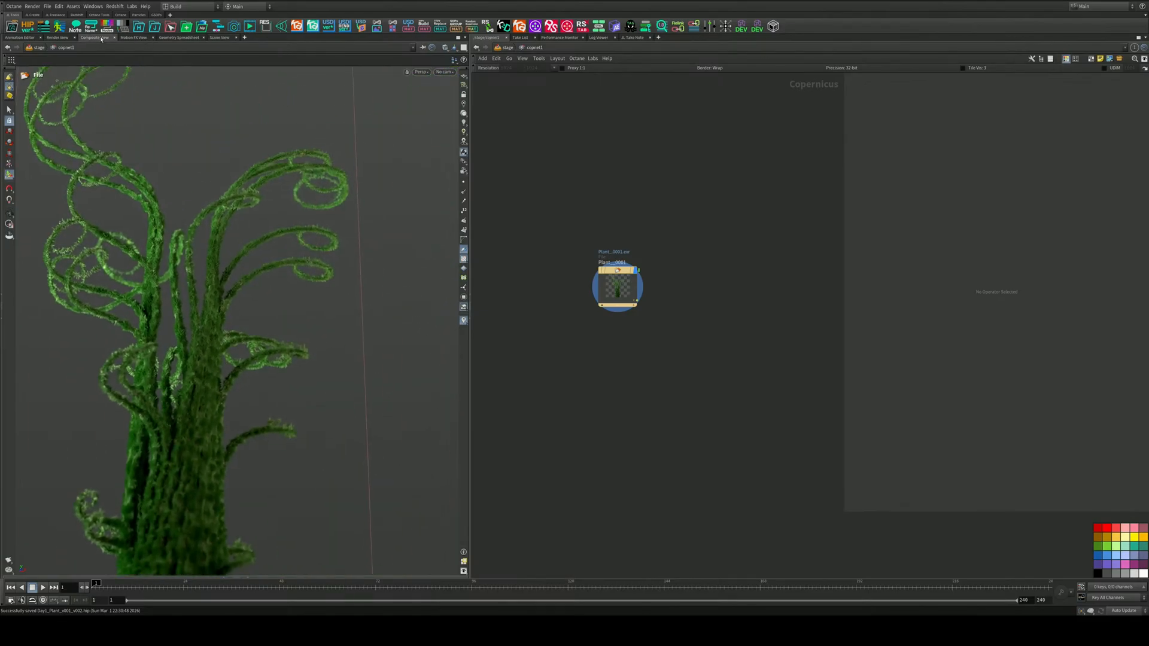
Add a Blend node to the right of the Plant__0001 image node
scroll(250, 325, down, 1)
middle_drag(696, 306, 652, 239)
key(Tab)
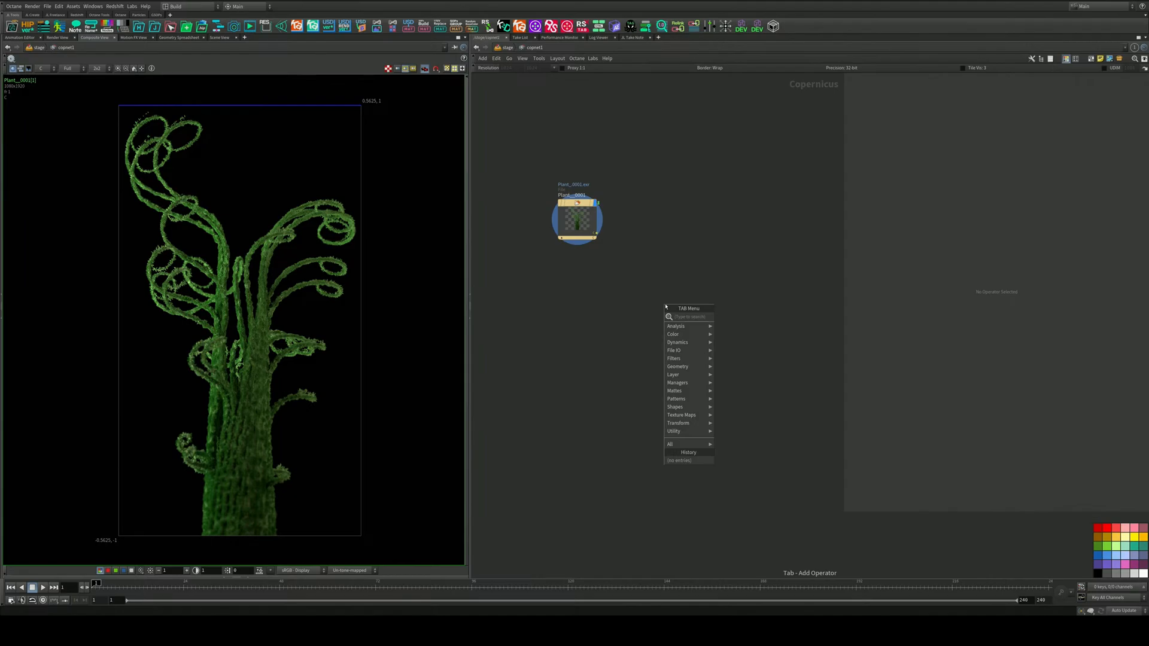
text(blend)
key(Return)
click(710, 268)
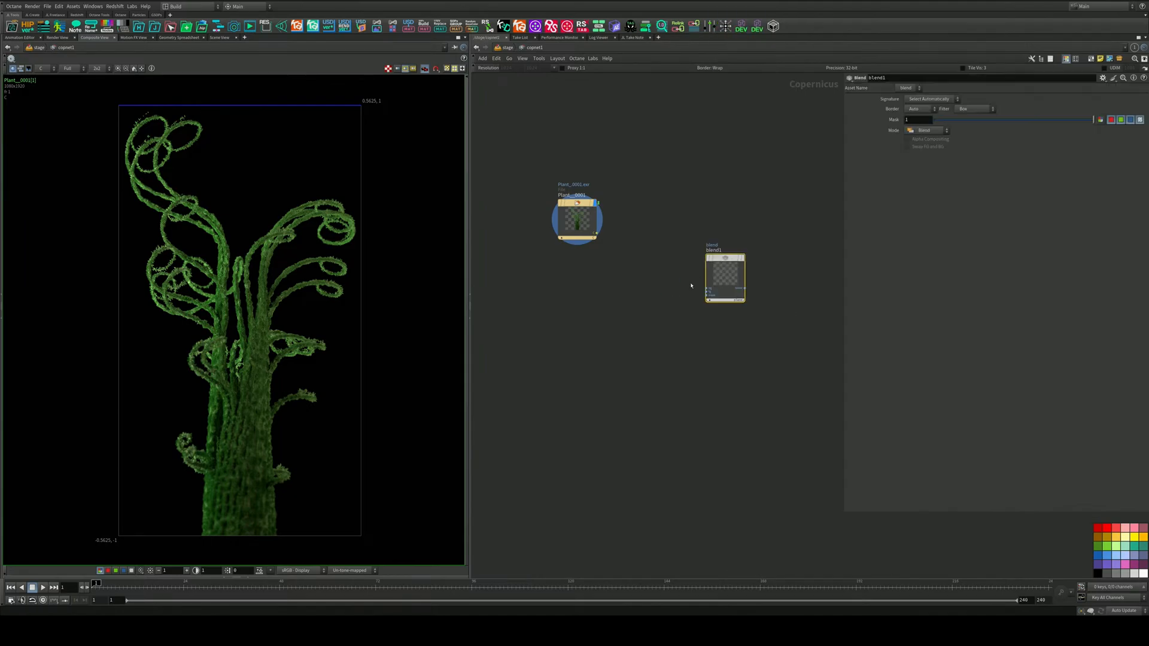
Add a Constant node below the plant image and connect the image's C output to its source input
key(Tab)
text(const)
key(Return)
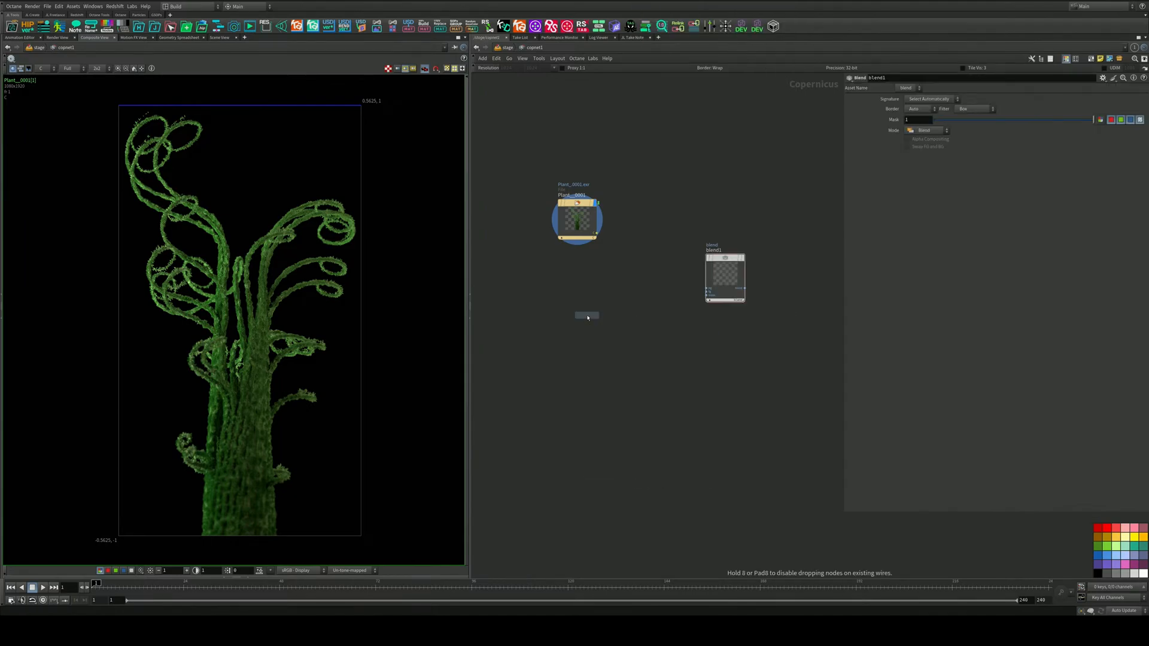
click(624, 308)
drag(597, 235, 601, 346)
Connect the constant to the Blend node's bg input and the plant image to its fg input, and display the blend
scroll(683, 275, up, 5)
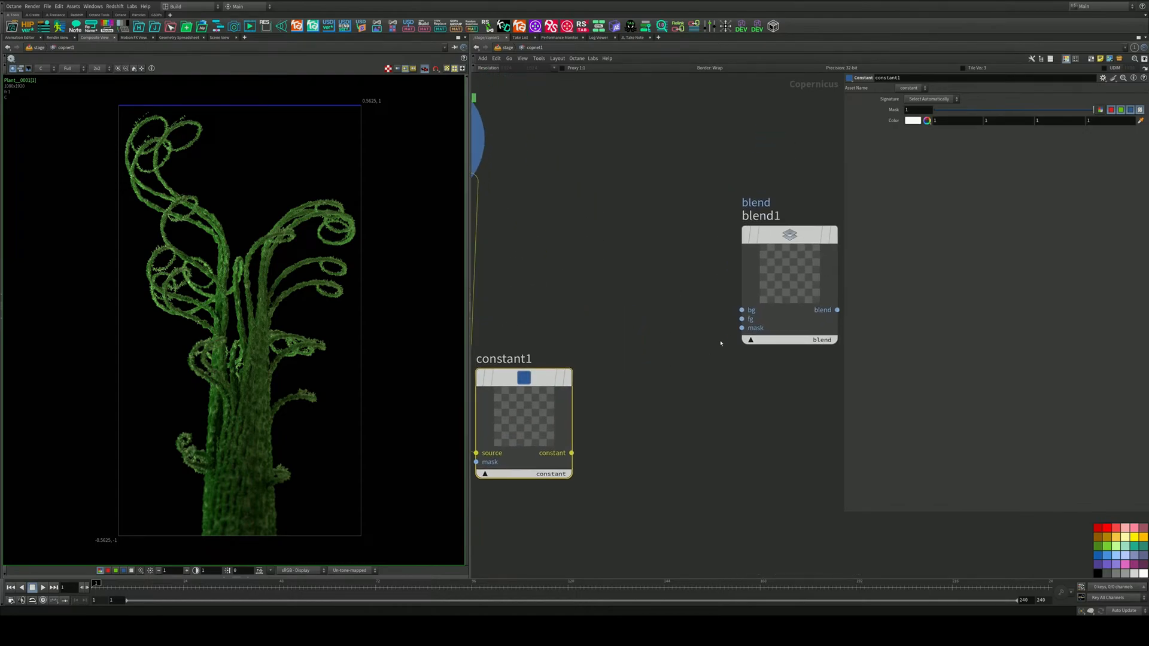
click(741, 319)
middle_drag(557, 250, 623, 257)
click(624, 293)
scroll(623, 257, down, 2)
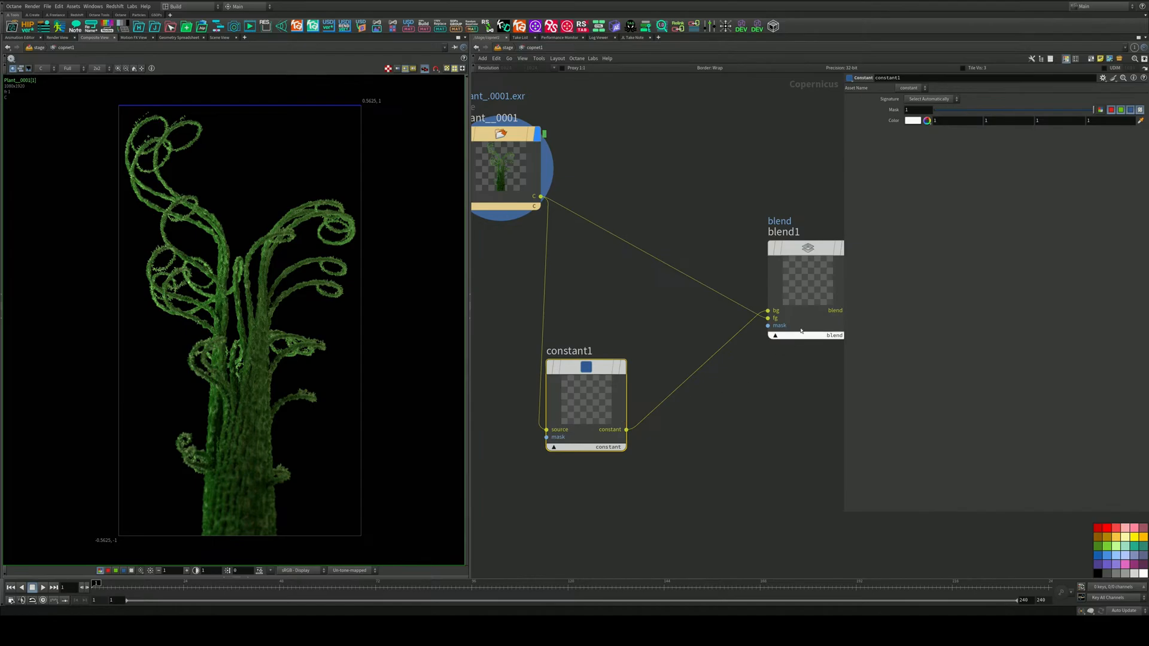
middle_drag(772, 313, 633, 336)
mouse_move(690, 274)
click(712, 232)
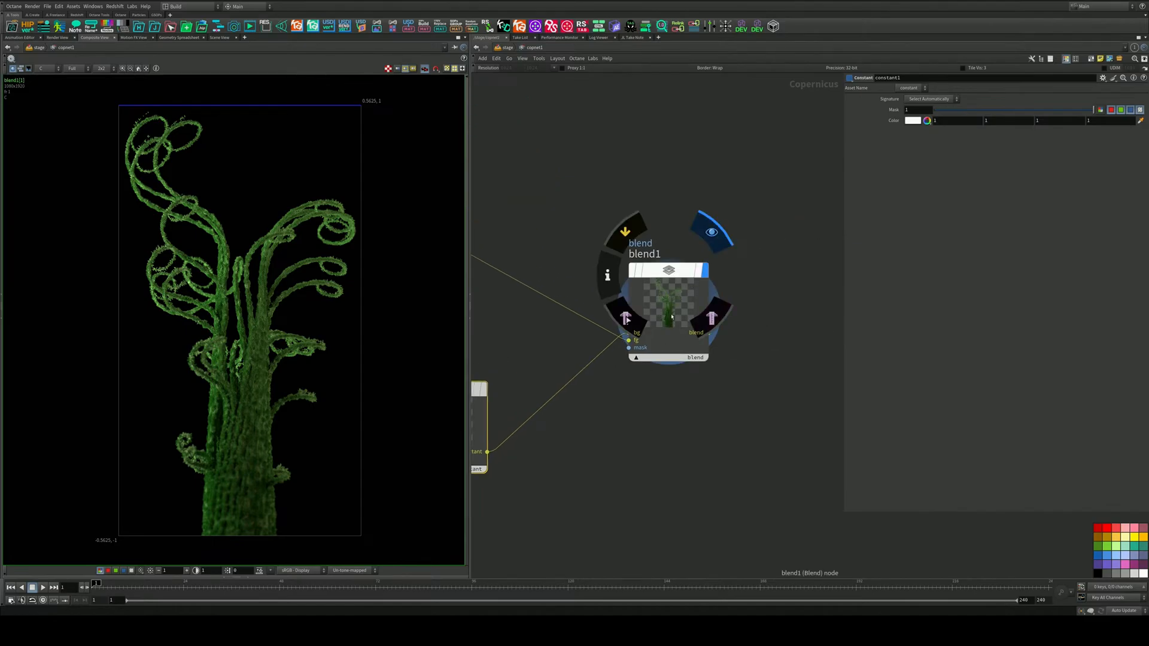
Set the Blend node's mode to Over, keeping its signature on Select Automatically
middle_drag(543, 401, 641, 360)
middle_drag(628, 305, 697, 300)
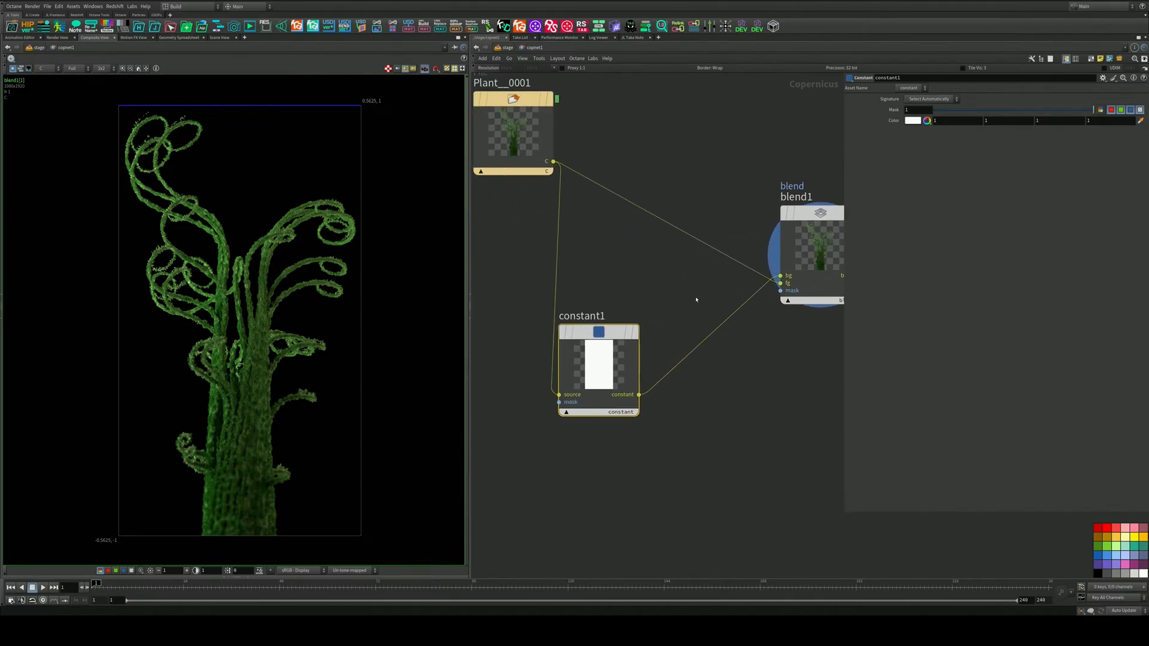
click(813, 239)
click(925, 100)
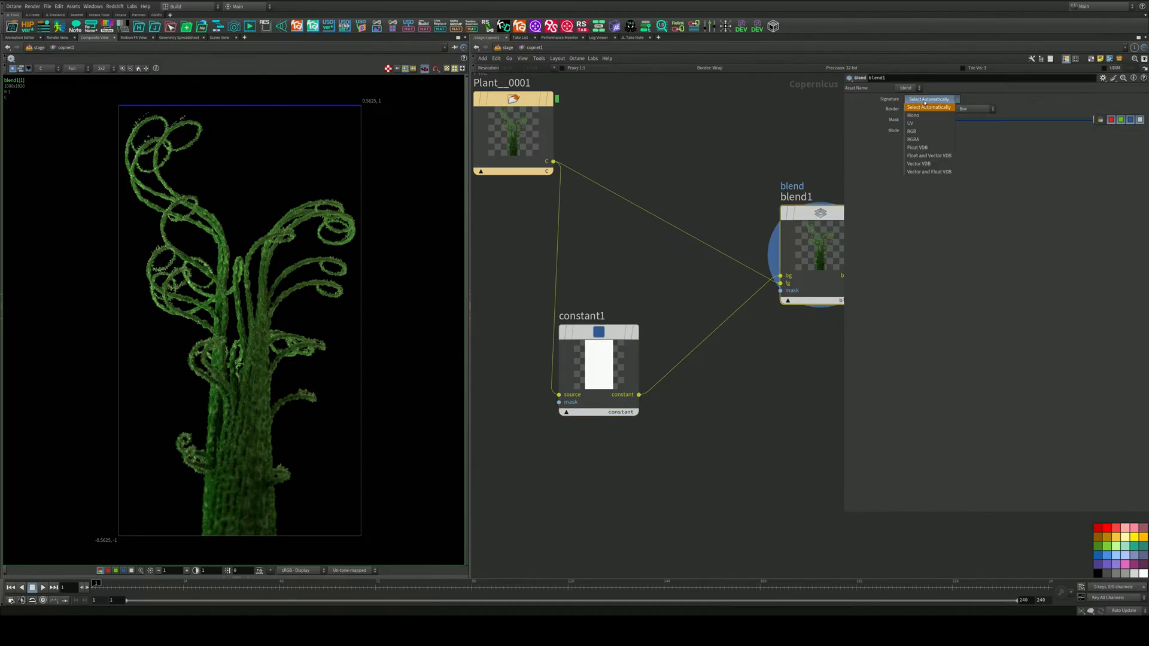
click(922, 108)
click(926, 131)
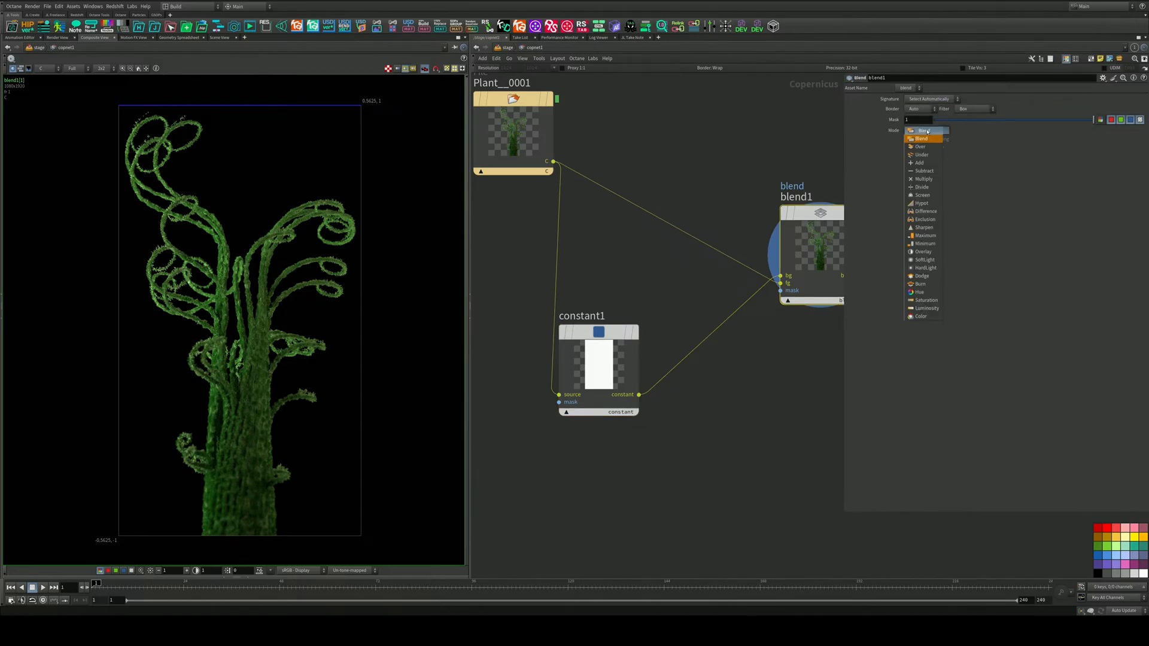
click(929, 151)
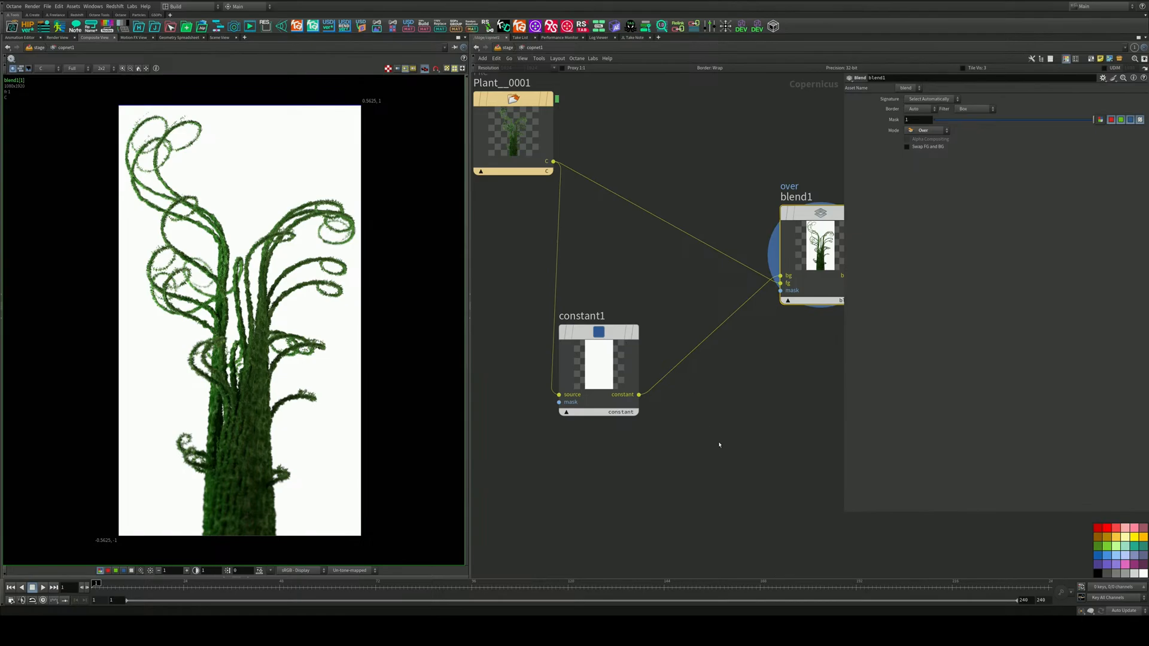
Set the constant's color to a muted teal of 0.075, 0.3, 0.1875 and space out the surrounding nodes
middle_drag(719, 445, 727, 405)
click(605, 324)
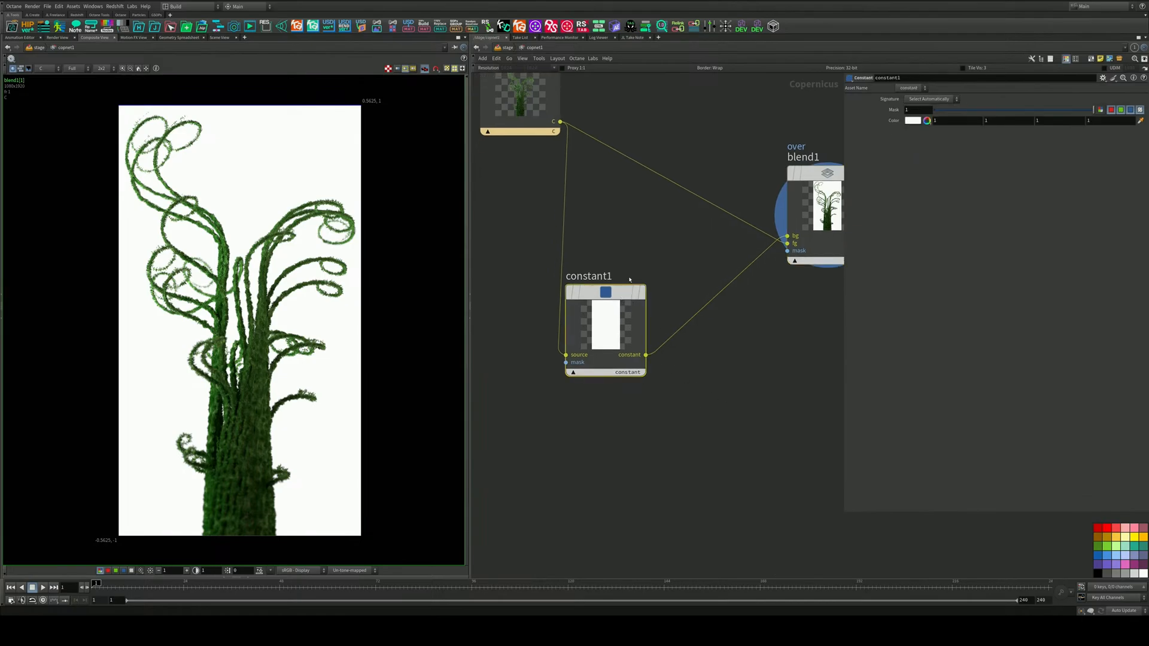
click(917, 120)
click(932, 91)
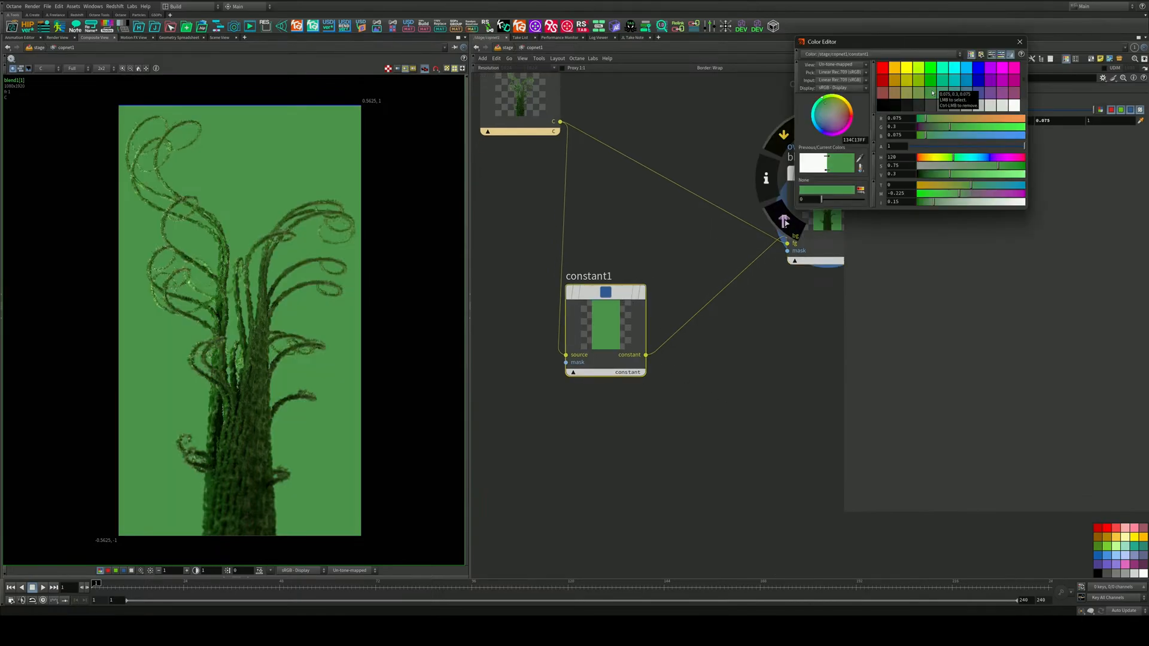
click(943, 93)
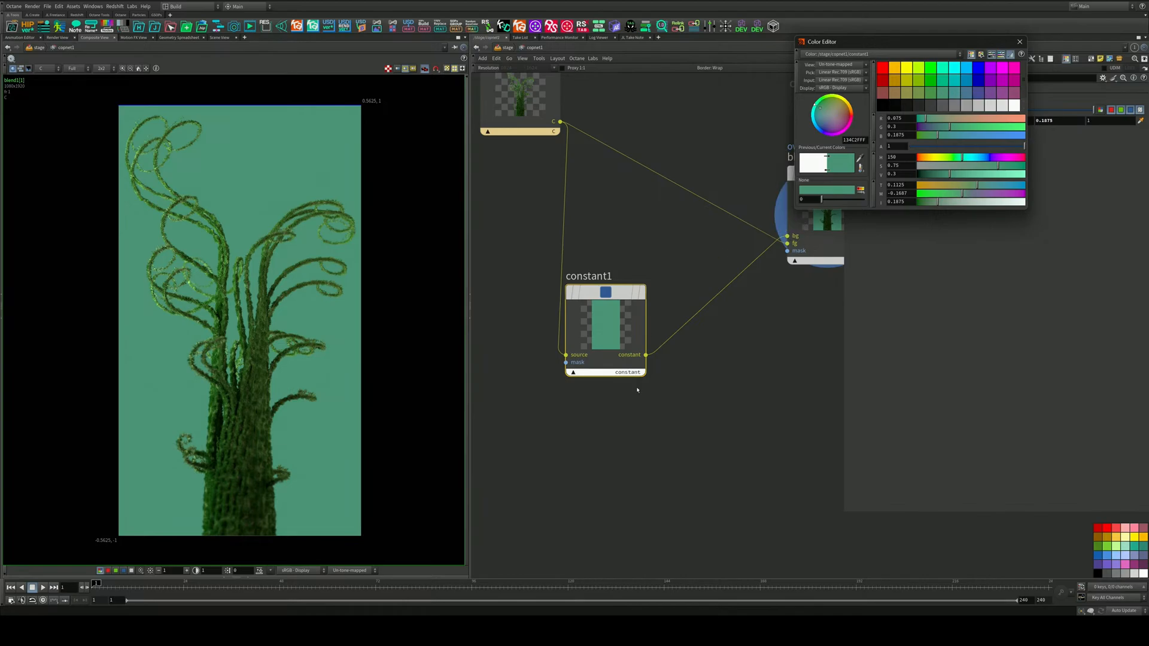
middle_drag(637, 377, 670, 364)
middle_drag(611, 183, 689, 322)
drag(633, 184, 495, 194)
click(1020, 42)
middle_drag(737, 431, 647, 314)
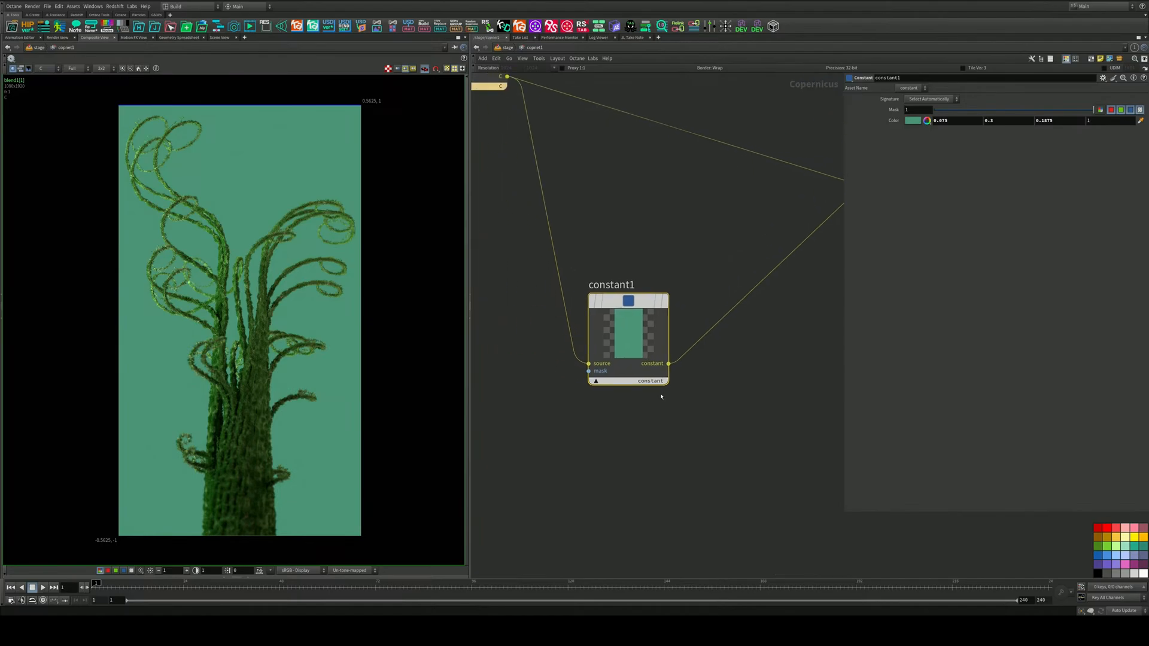
Try yellow, lime, grey and bright teal swatches for the constant's color, then return to the muted teal 0.075, 0.3, 0.1875
click(913, 120)
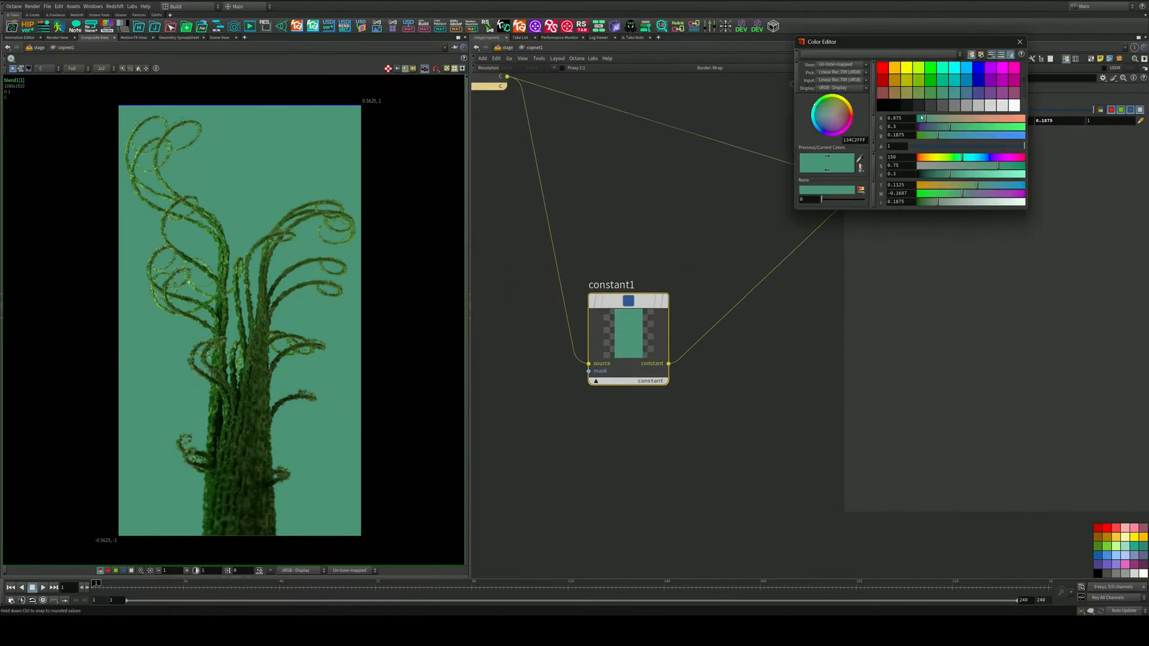
click(906, 68)
click(906, 81)
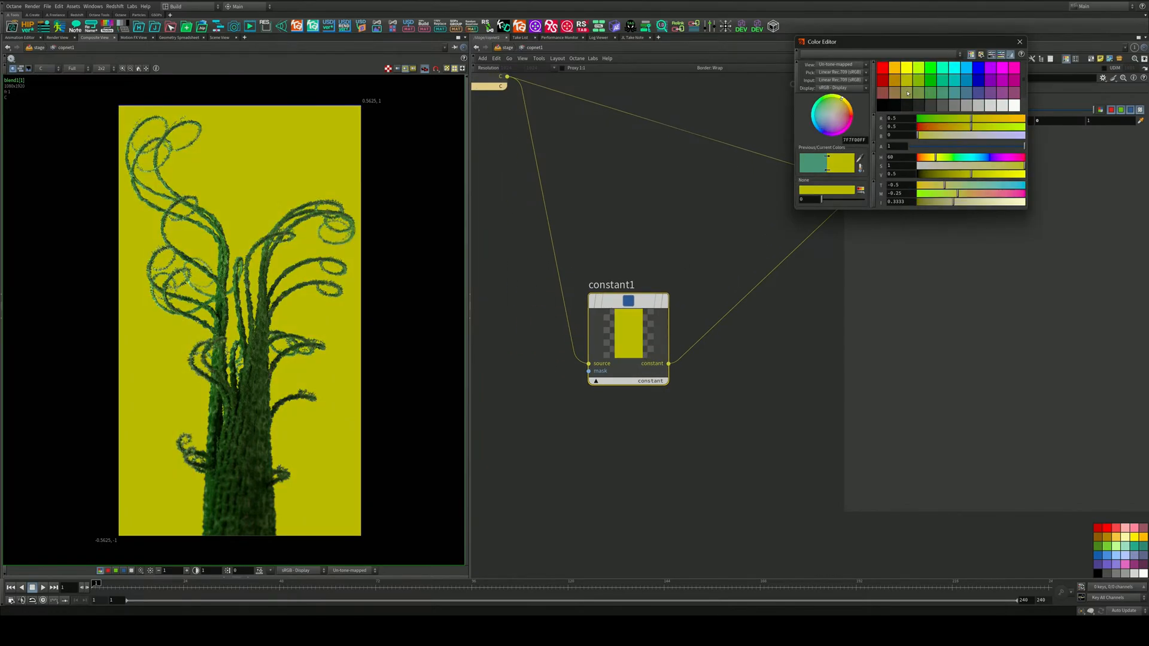
click(919, 92)
click(923, 69)
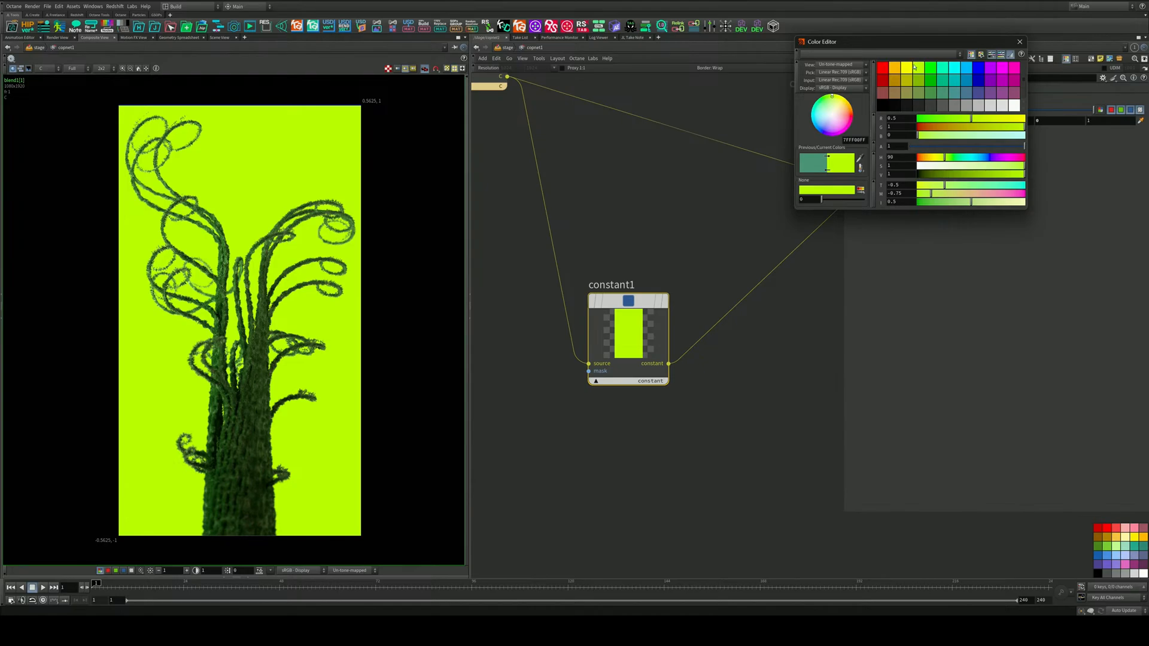
click(932, 106)
click(942, 105)
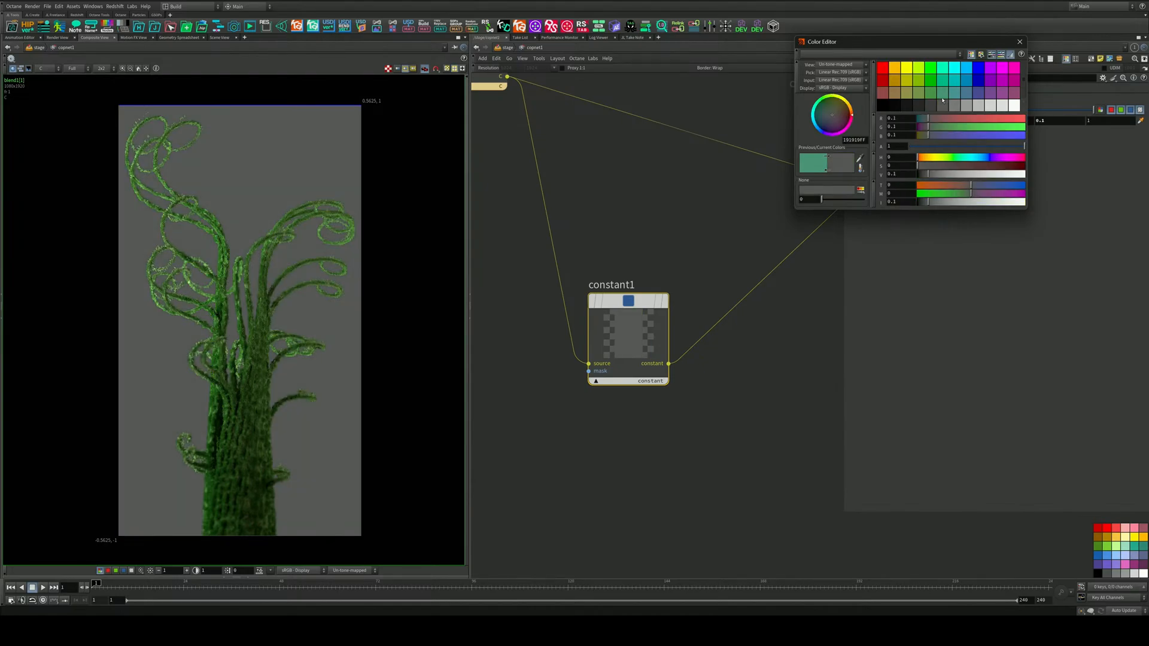
click(942, 81)
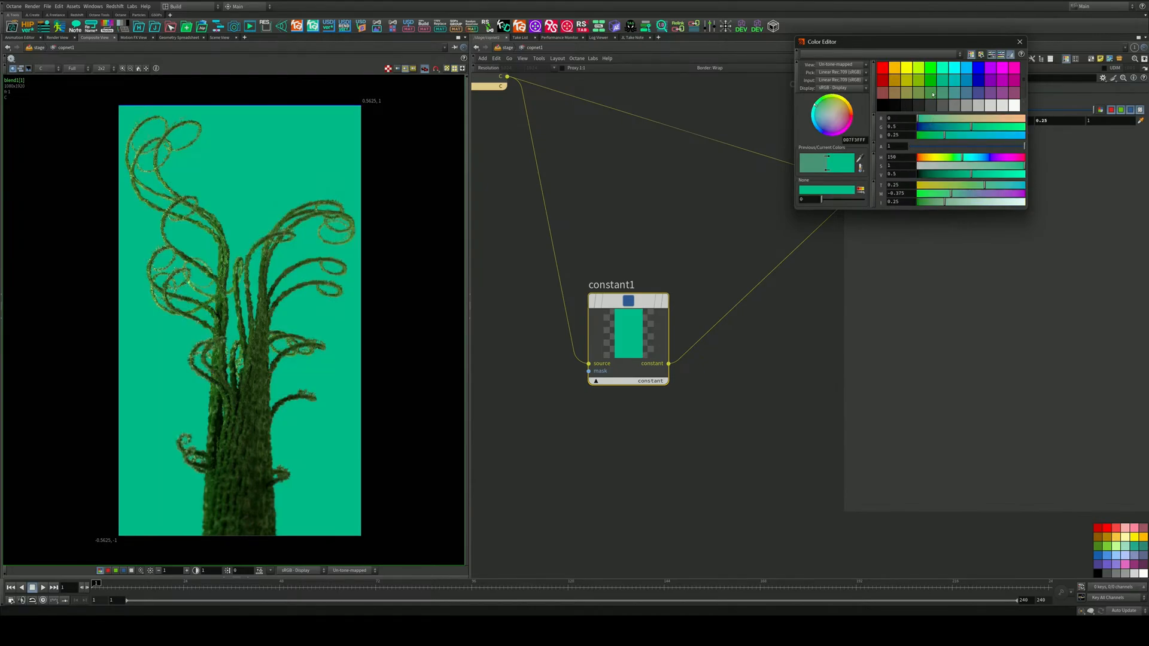
click(930, 94)
click(945, 94)
middle_drag(708, 439, 649, 421)
scroll(649, 420, down, 3)
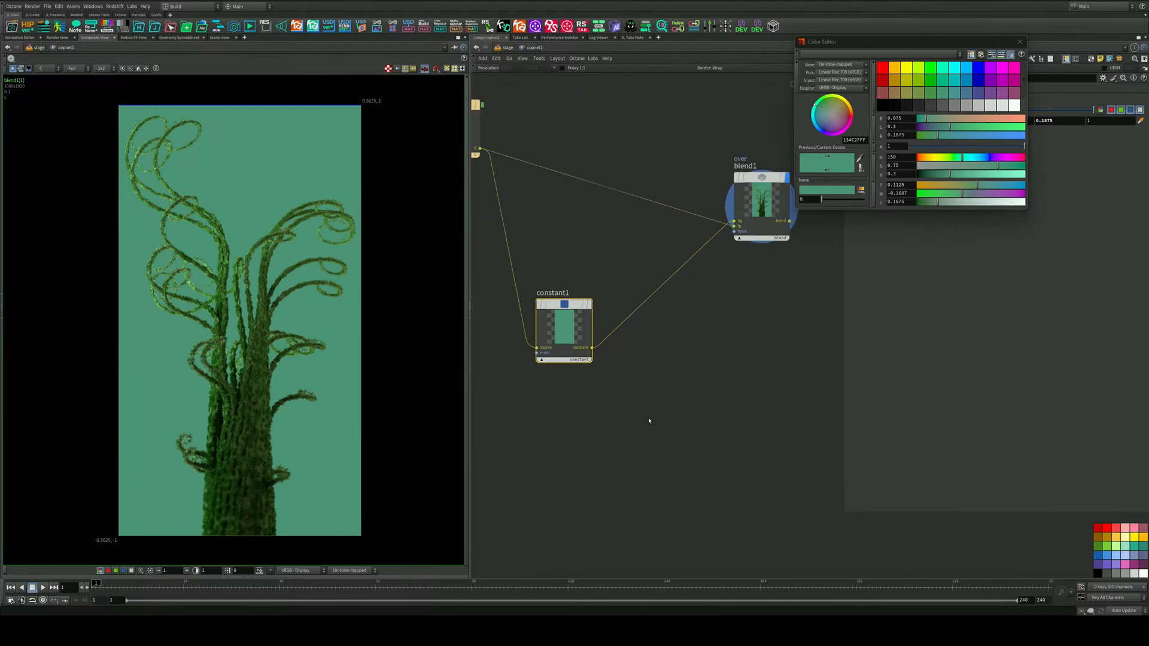
click(1020, 42)
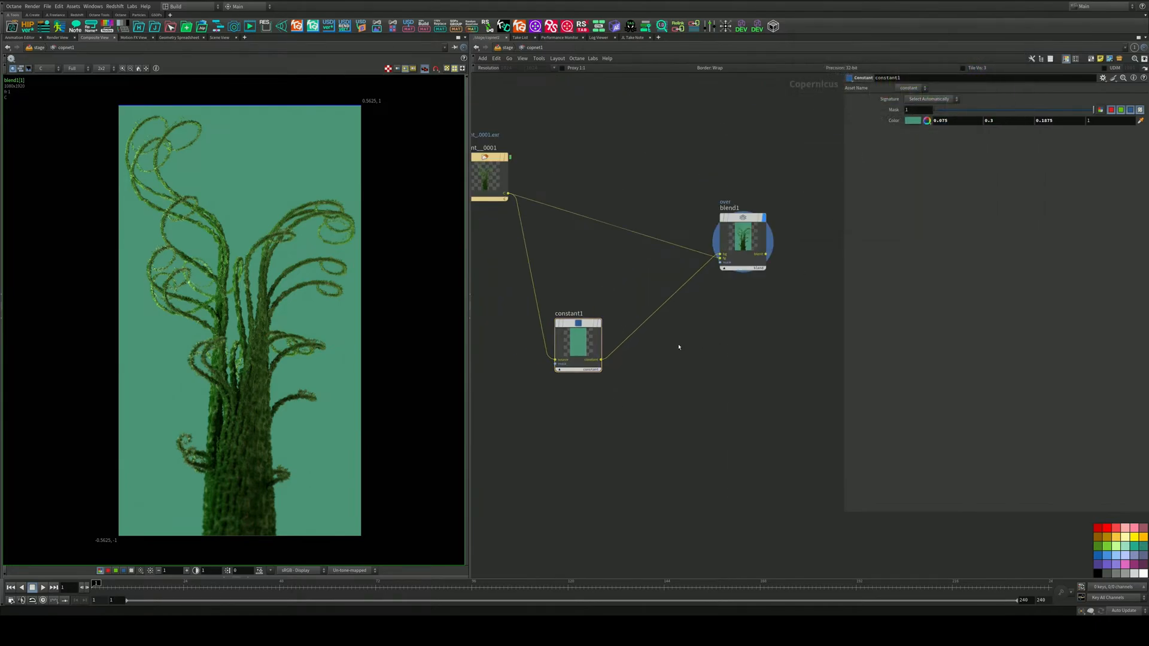
Add an SDF Shape node below the Blend node and display it
key(Tab)
text(sdf)
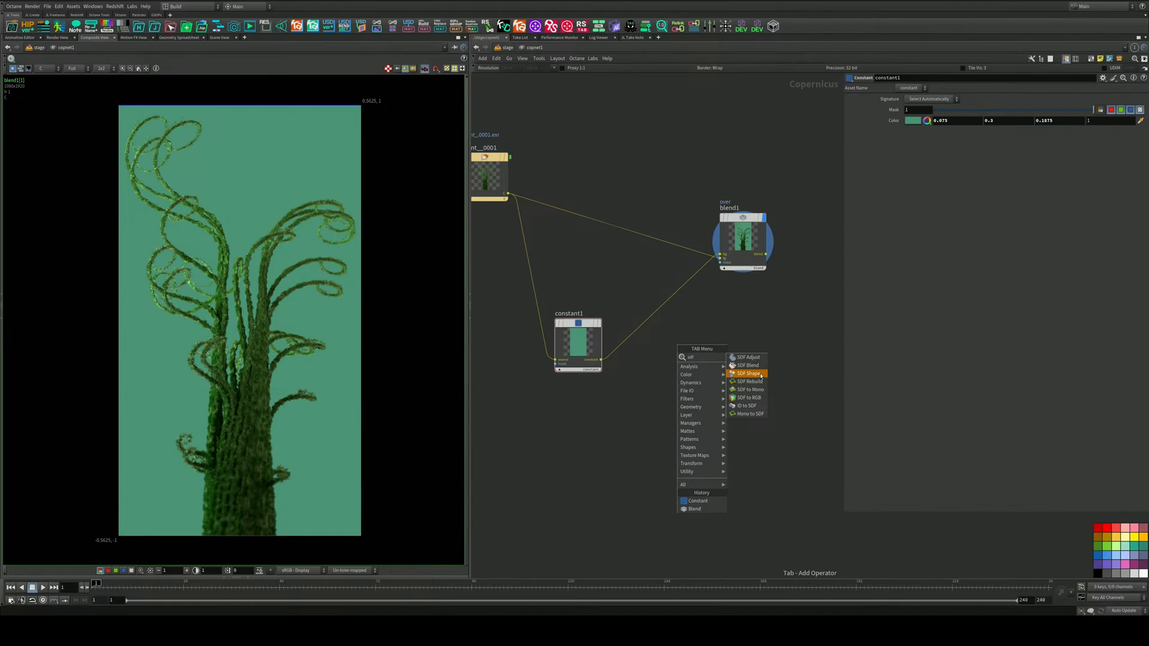
click(749, 373)
click(689, 388)
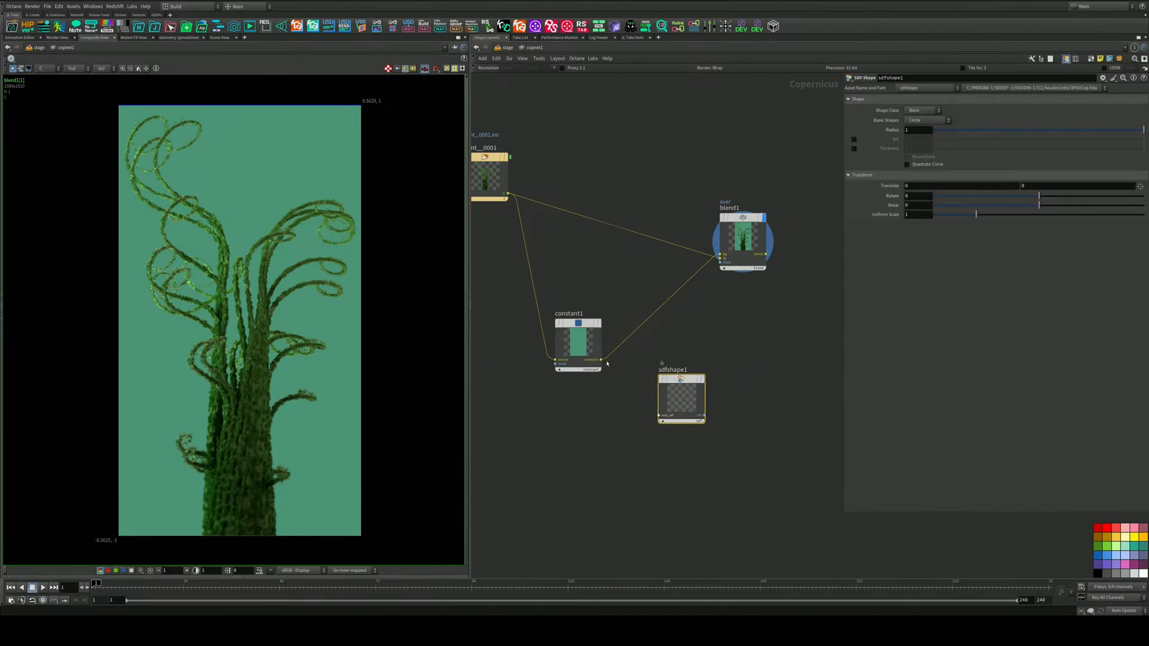
click(701, 384)
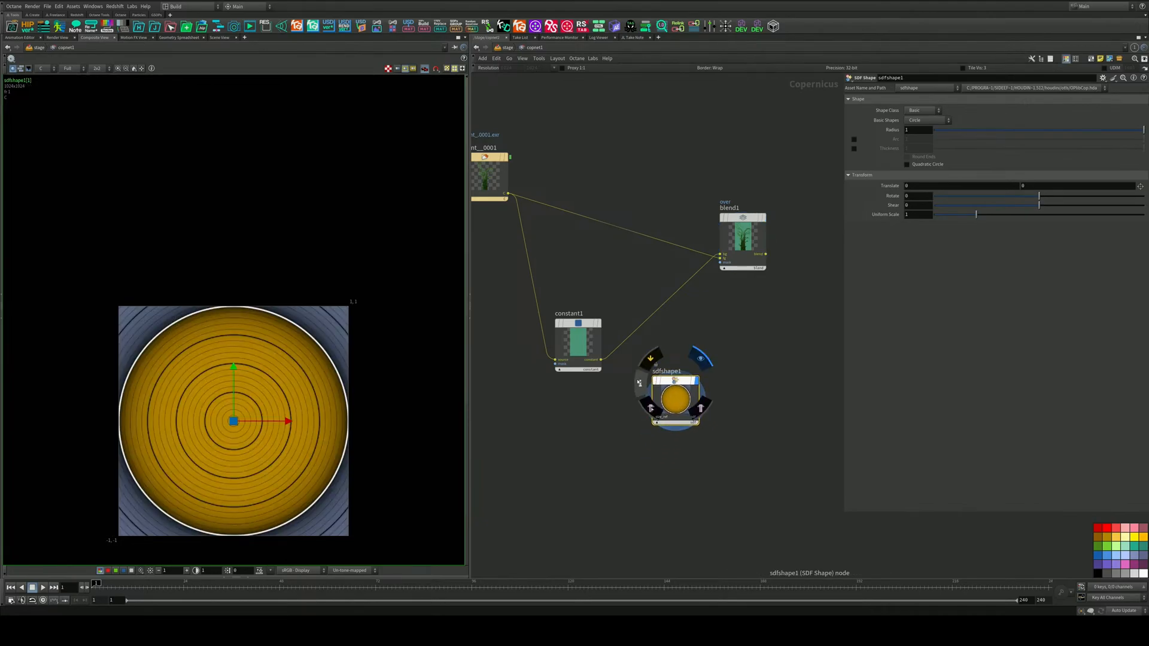
drag(682, 382, 713, 358)
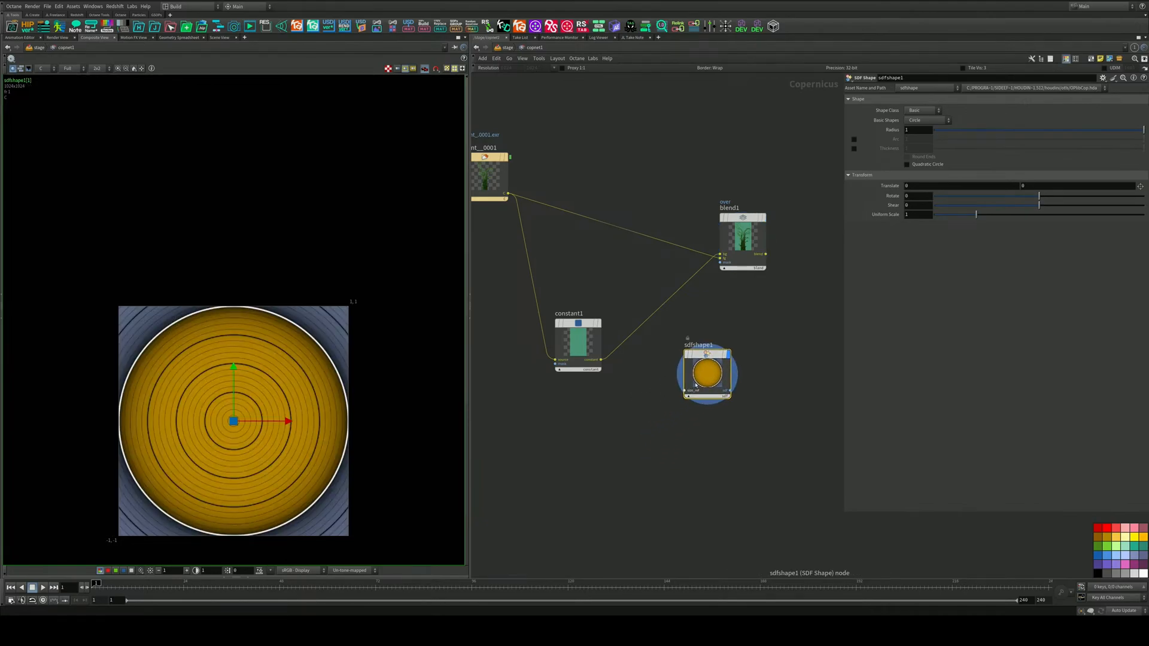
Add an Over blend node between the teal constant and the SDF Shape node
middle_drag(640, 407, 693, 353)
drag(618, 271, 553, 267)
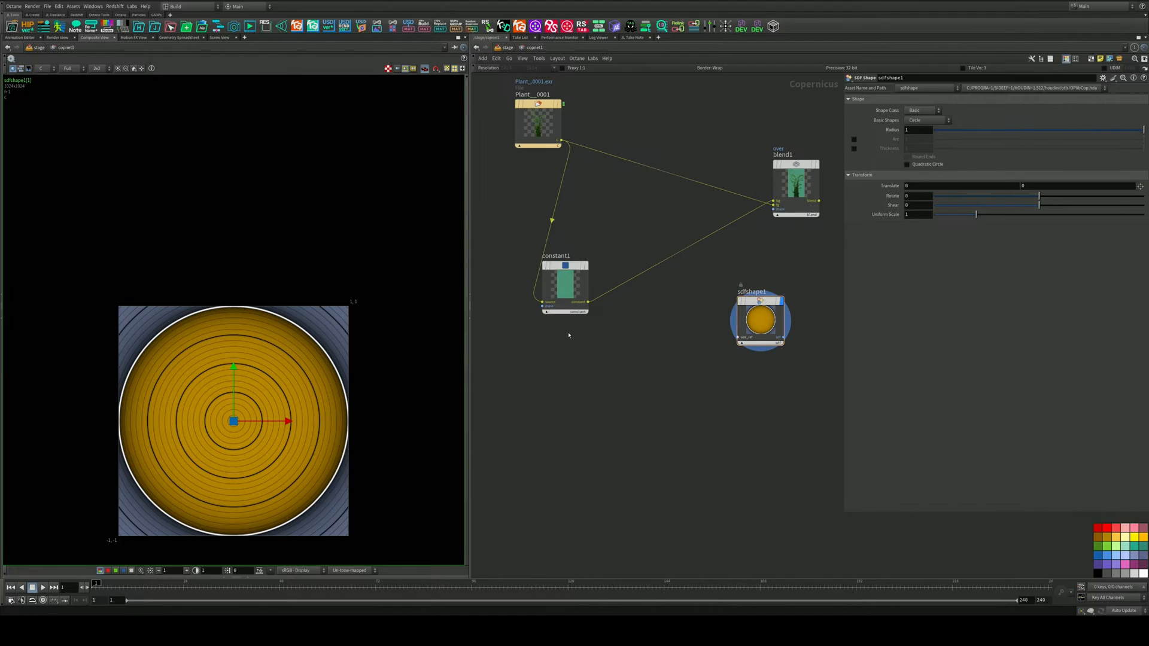
key(Tab)
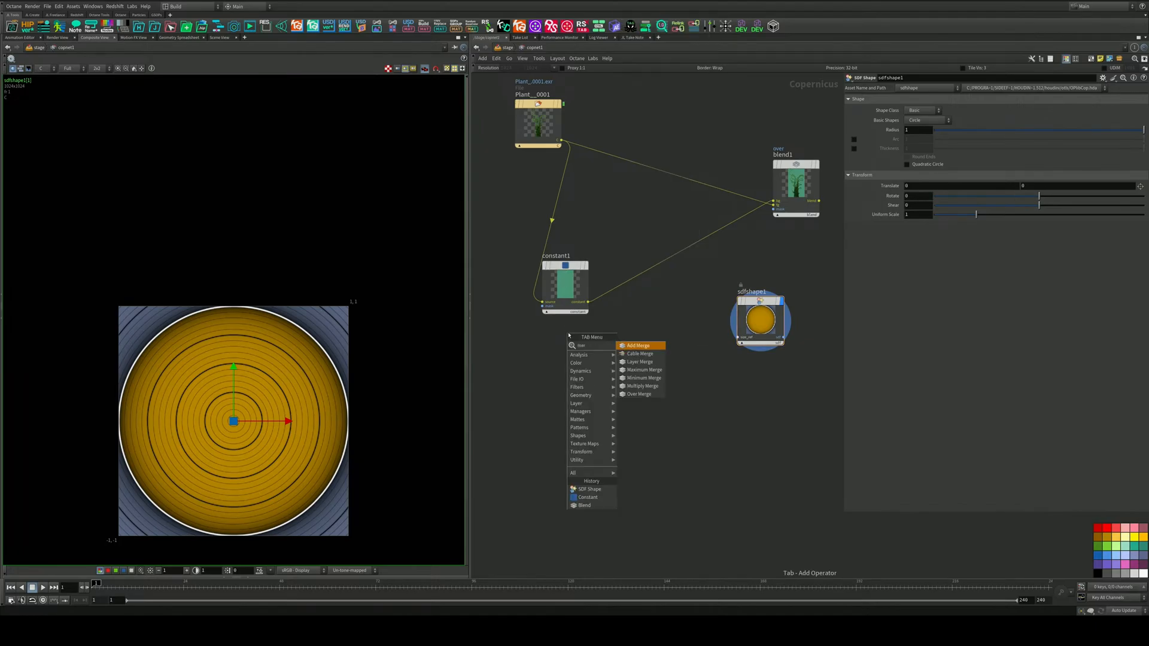
text(blend)
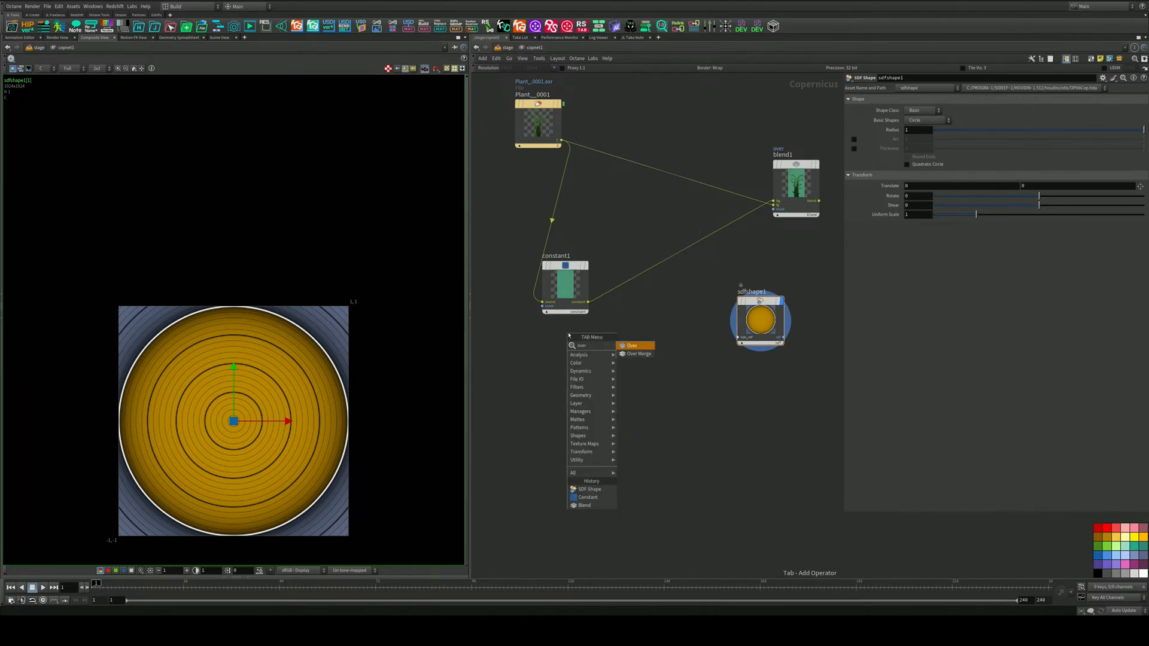
key(Return)
click(654, 320)
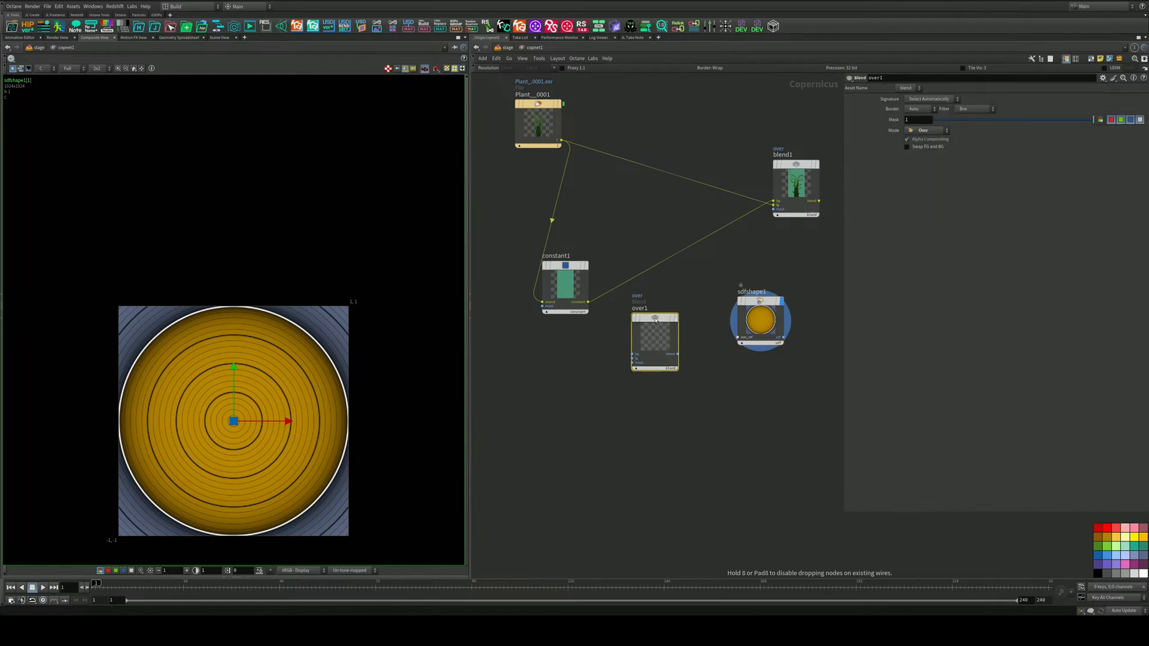
Move the SDF Shape node away from the Over node and wire its output into the Over node's mask input
drag(656, 322, 549, 456)
scroll(565, 444, up, 4)
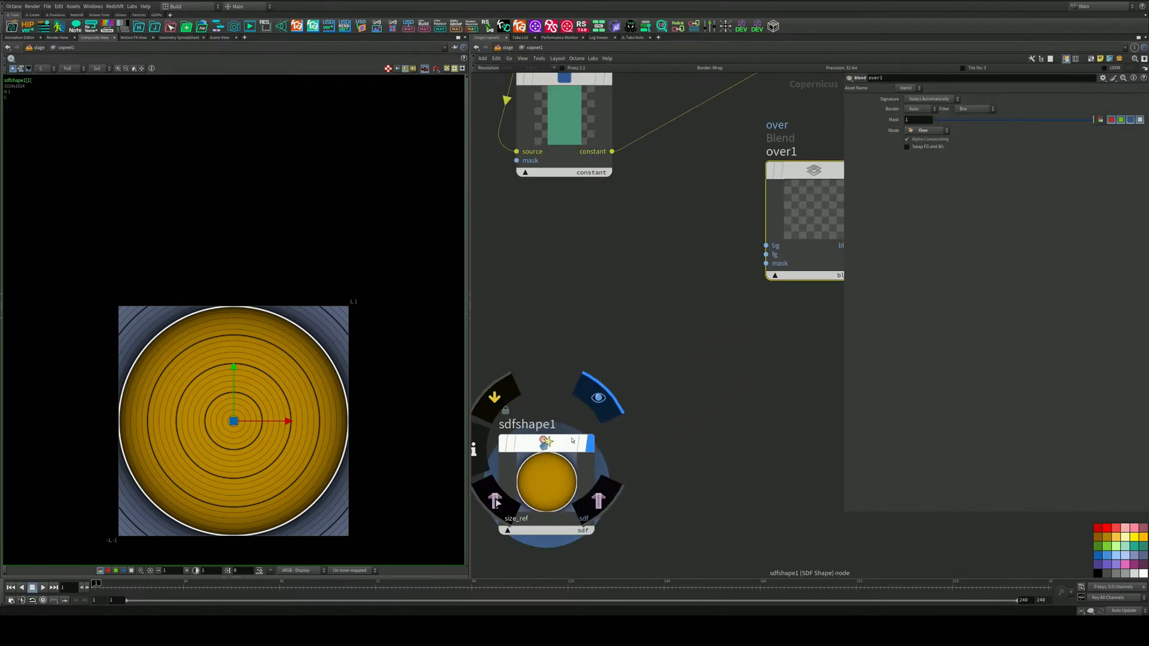
middle_drag(631, 421, 721, 431)
scroll(720, 431, down, 2)
scroll(721, 431, down, 2)
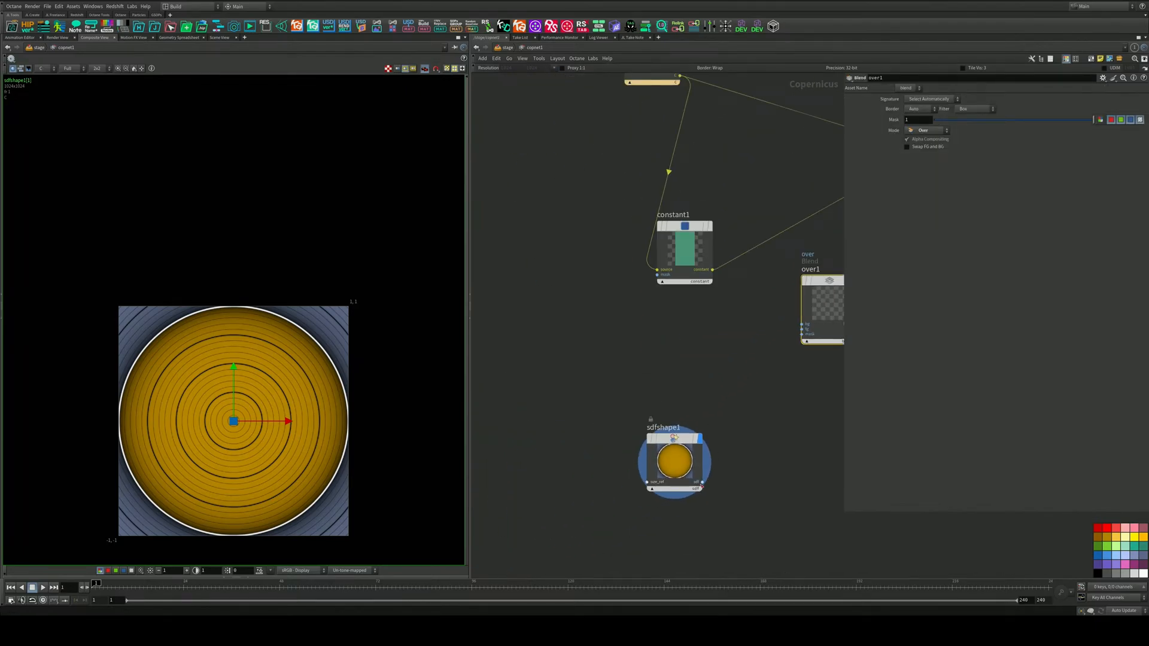
drag(700, 483, 798, 335)
middle_drag(731, 339, 705, 339)
drag(659, 458, 582, 448)
Insert an SDF to Mono node on the wire between the SDF Shape and the Over node's mask, and display it
middle_drag(587, 373, 587, 347)
key(Tab)
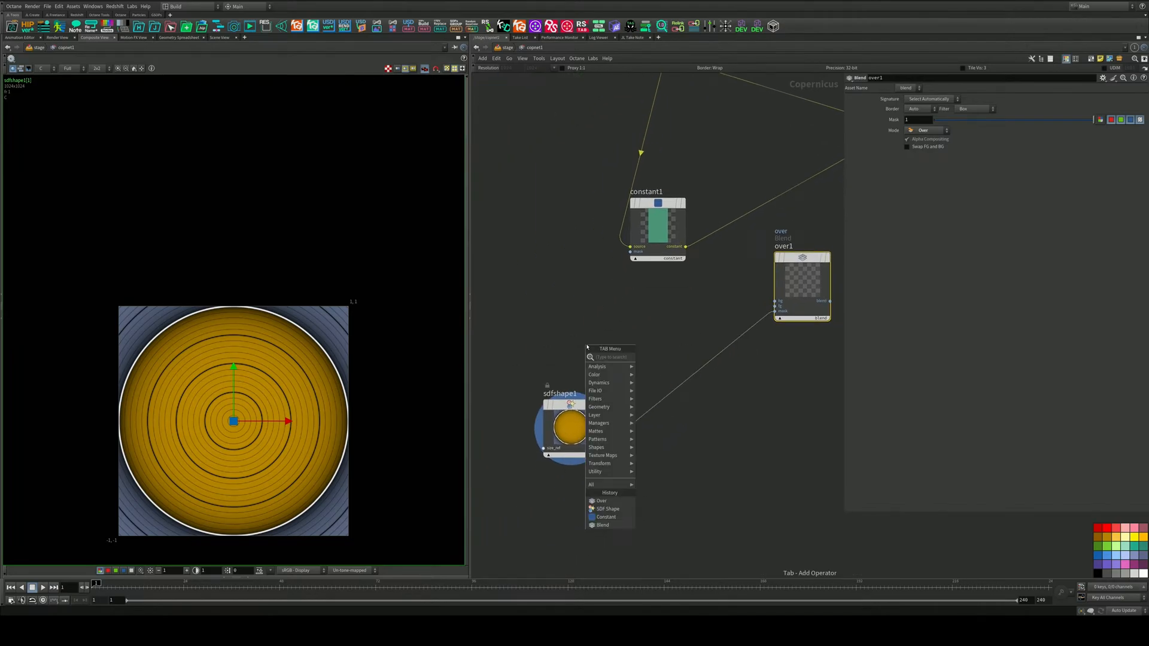
text(co)
key(BackSpace)
key(BackSpace)
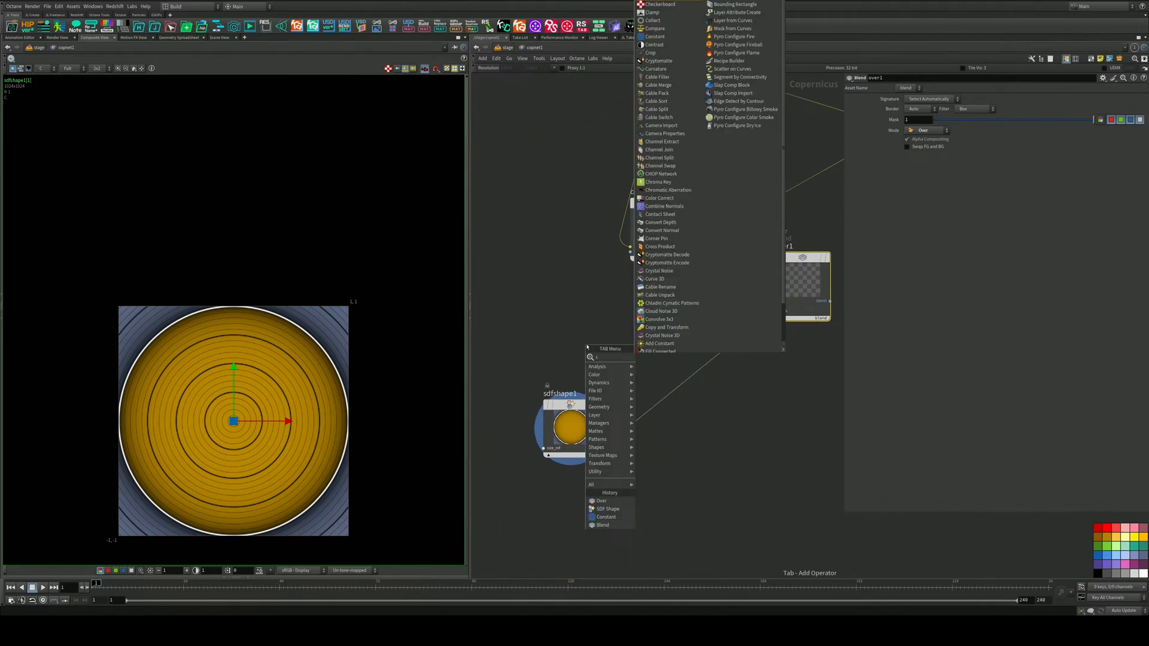
text(mono)
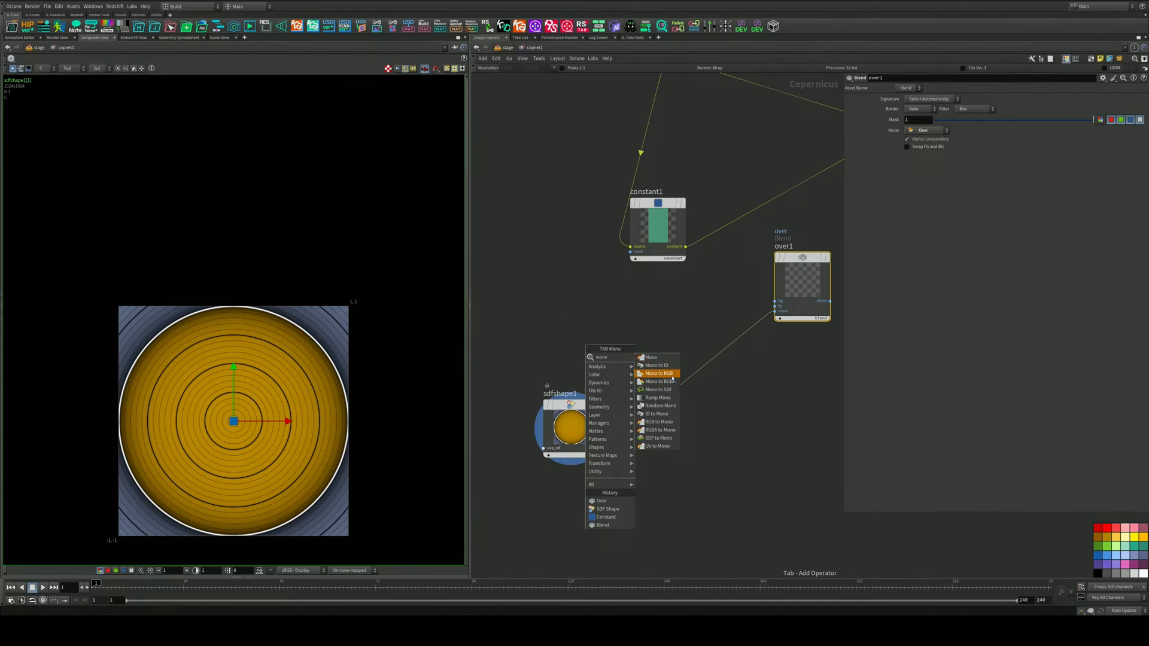
click(659, 438)
click(680, 399)
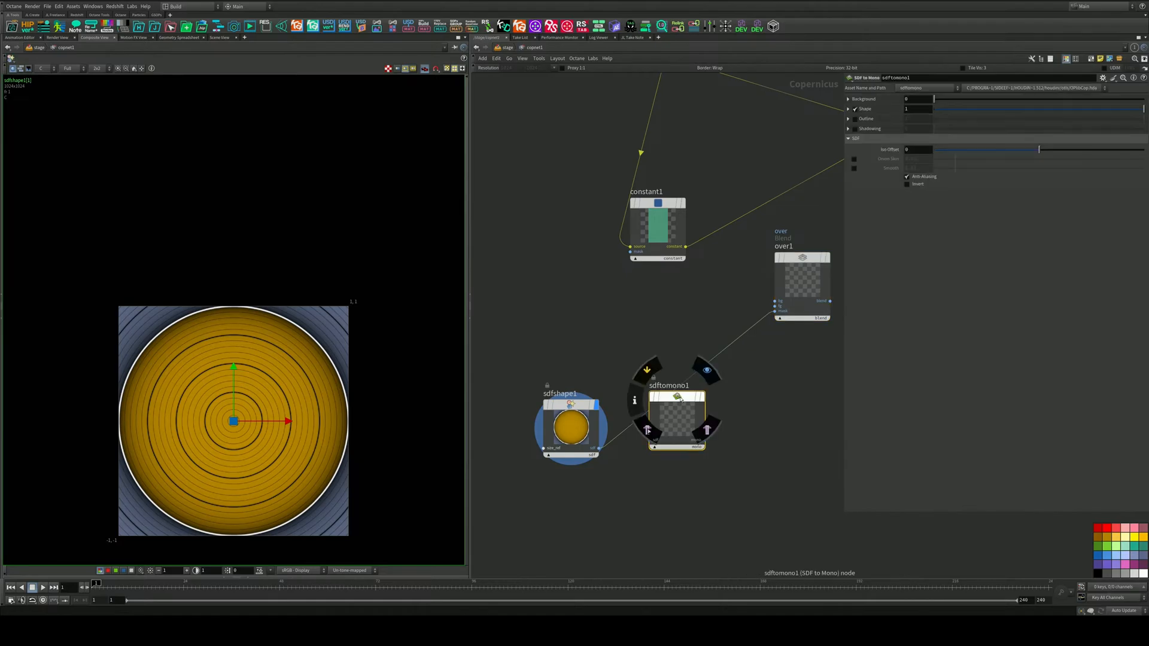
drag(680, 400, 678, 392)
click(701, 390)
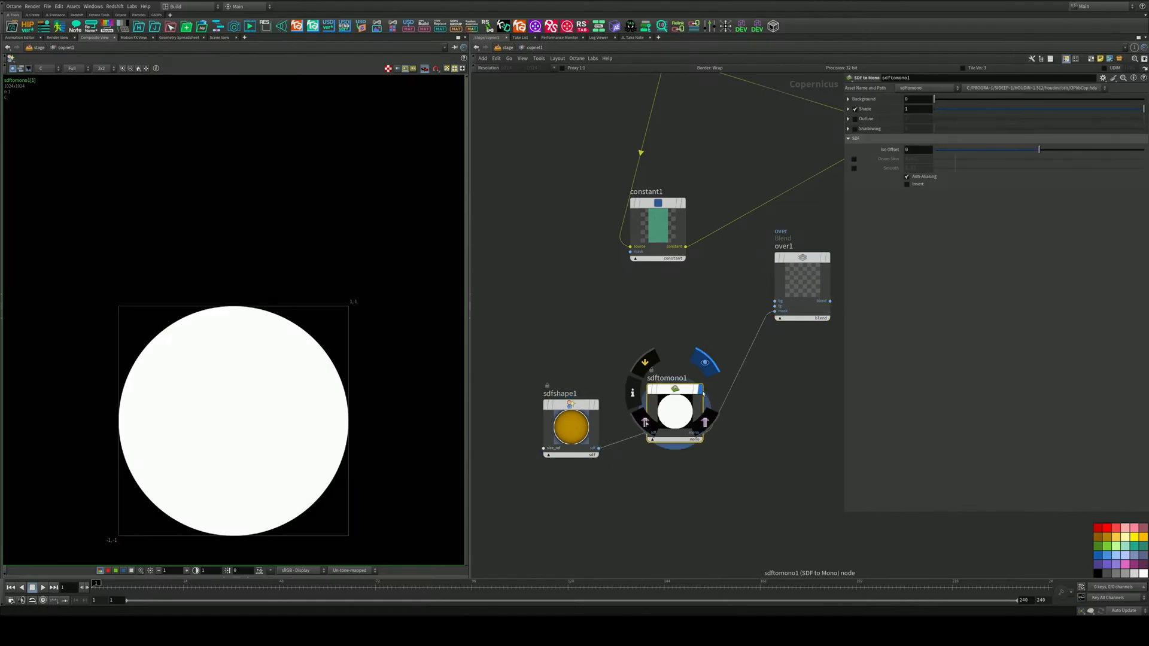
Set the SDF Shape circle's radius to 0.534
middle_drag(601, 365, 644, 304)
drag(640, 309, 553, 443)
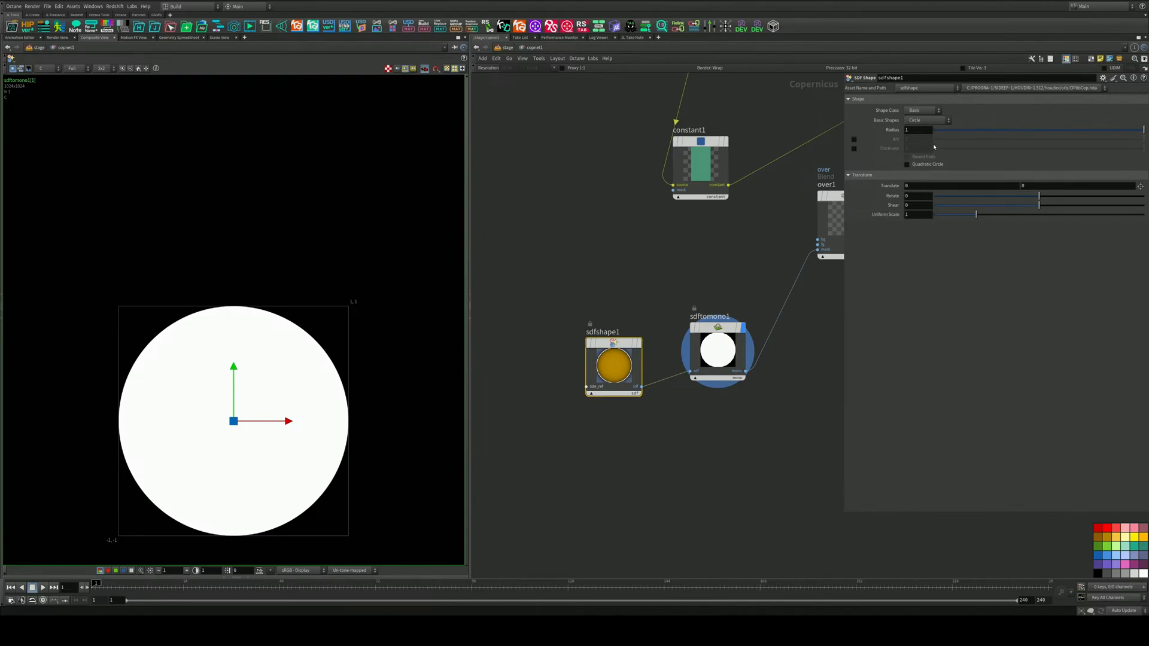
drag(1120, 130, 1047, 133)
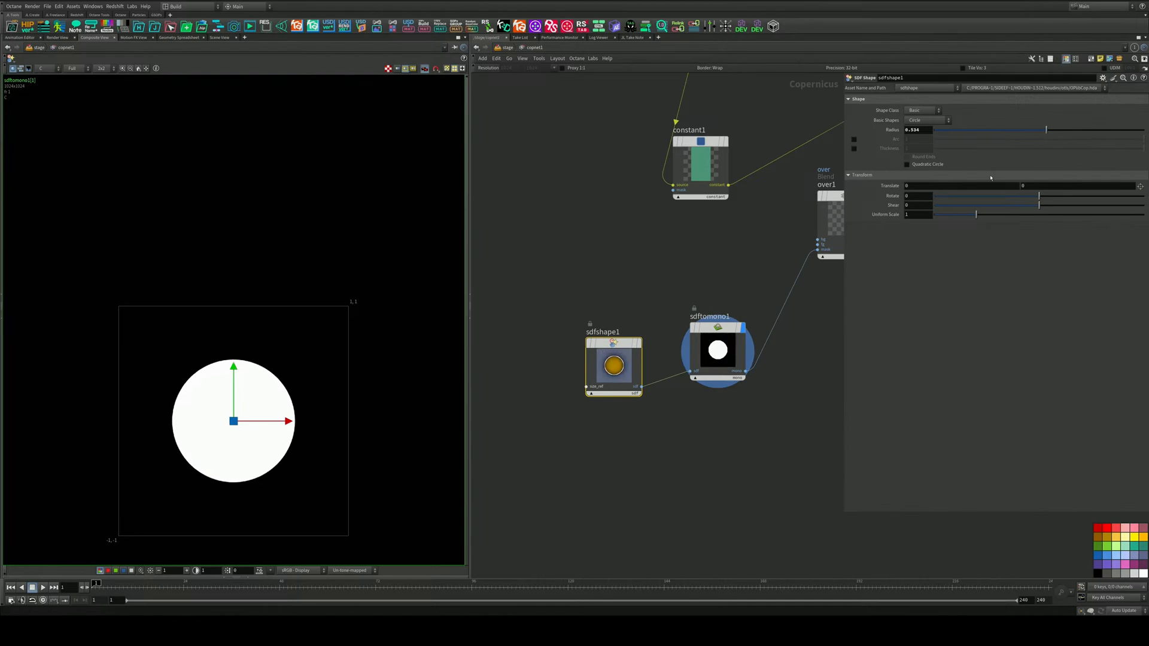
Insert a Blur node between SDF Shape and SDF to Mono, set its size to 0.02943, and display it
drag(599, 374, 524, 355)
key(Tab)
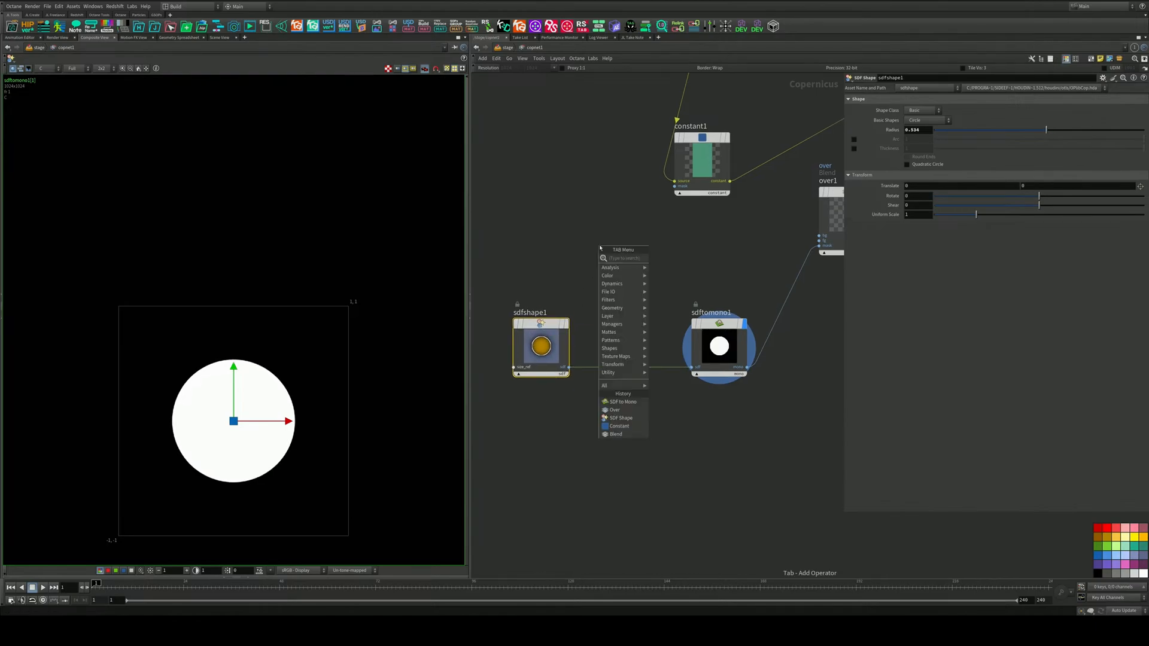
text(blur)
key(Return)
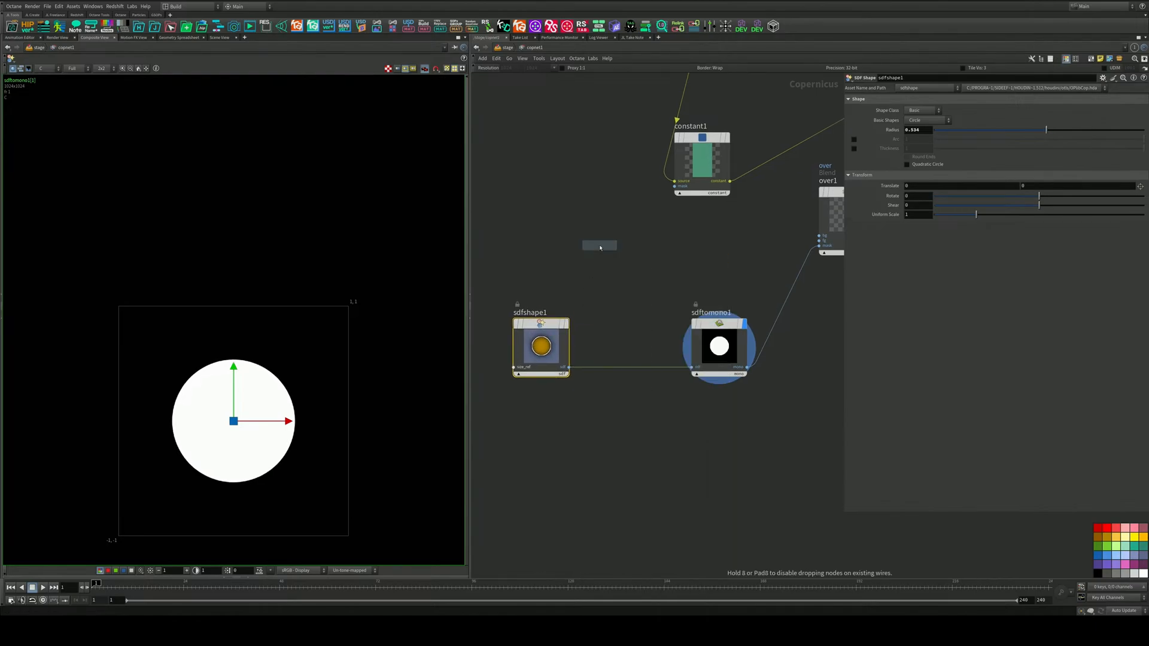
click(638, 365)
drag(956, 126, 1057, 127)
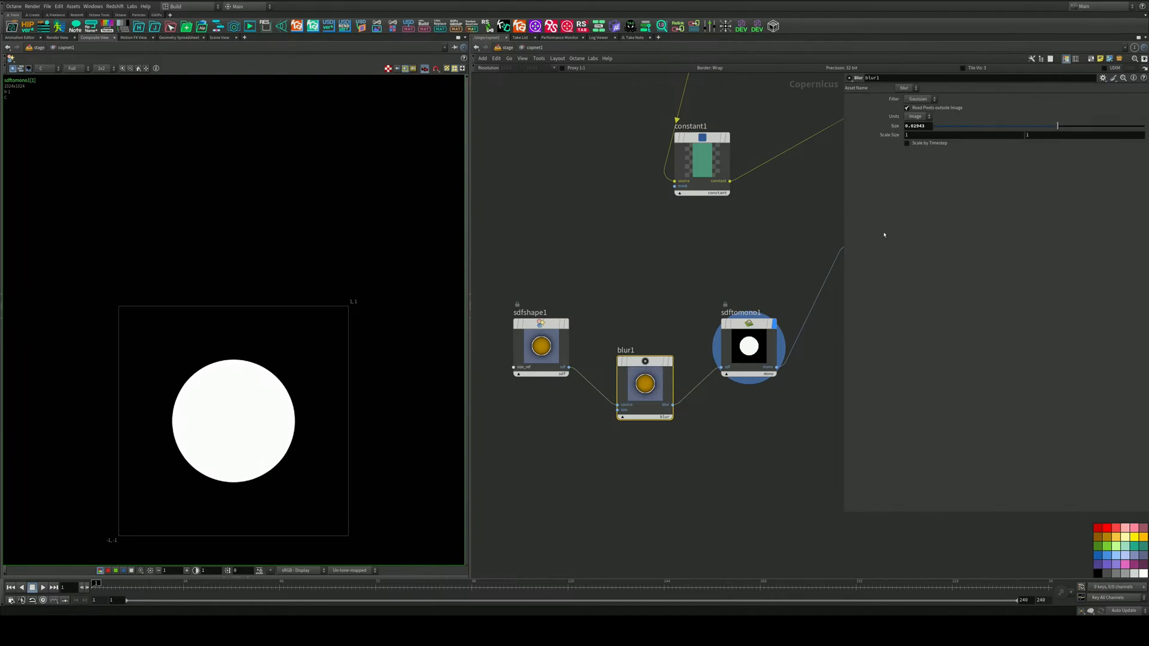
click(671, 362)
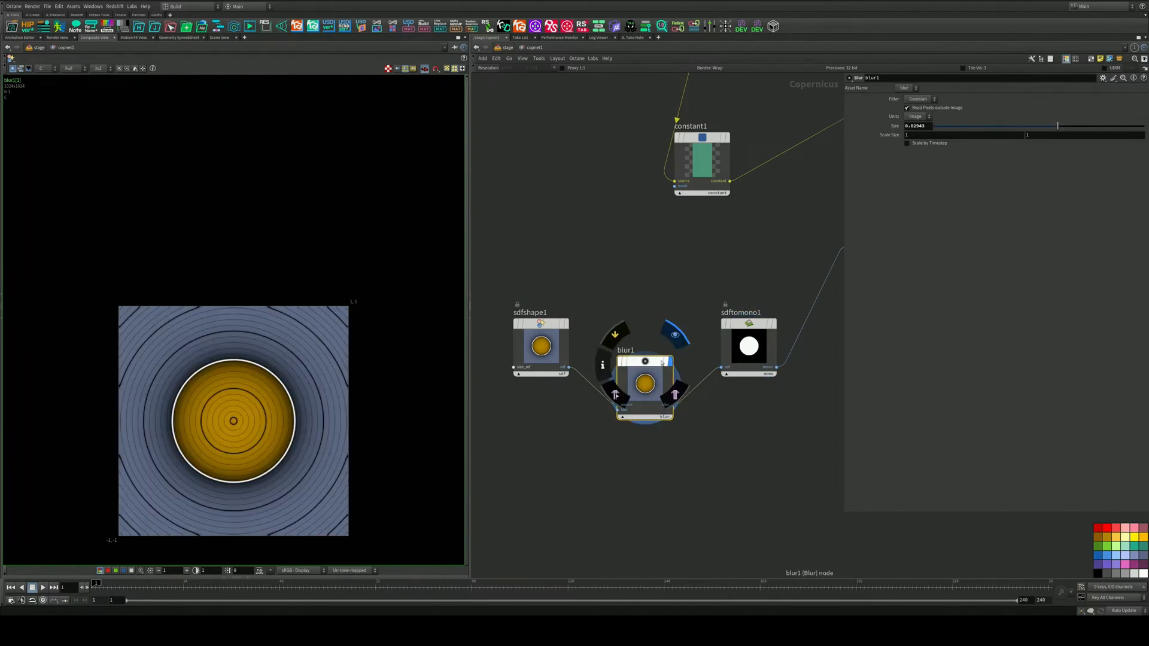
Move the Blur node onto the wire between SDF to Mono and the Over mask, and raise its size to 0.55
drag(652, 365, 799, 294)
middle_drag(696, 281, 560, 302)
drag(705, 218, 830, 241)
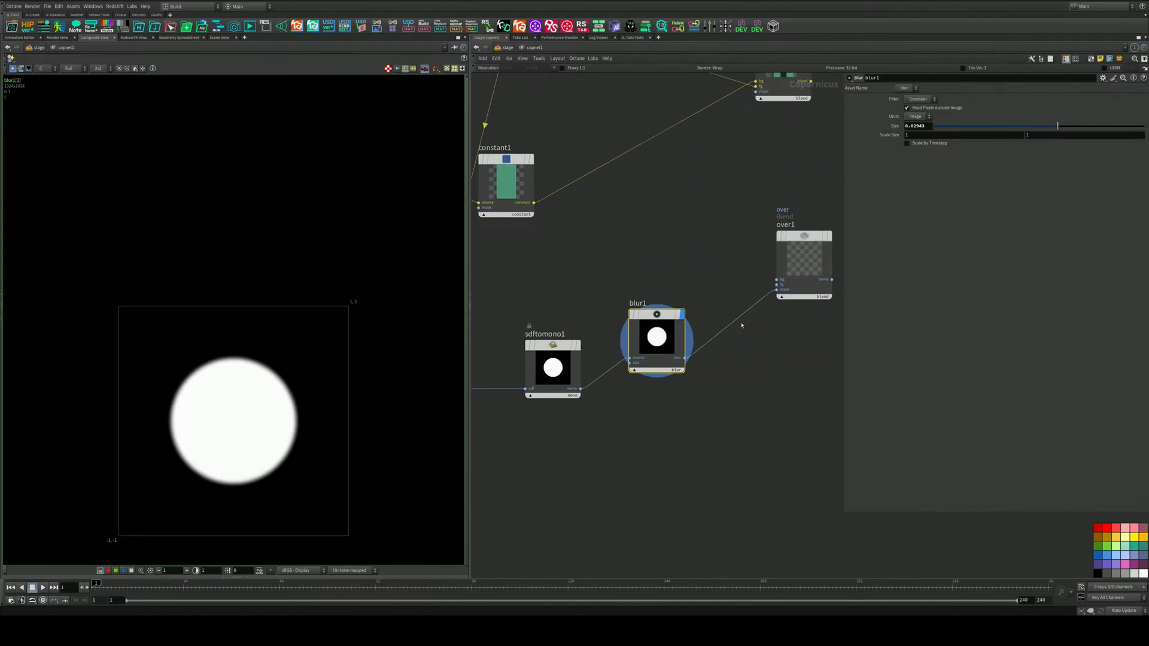
drag(1058, 127, 1143, 126)
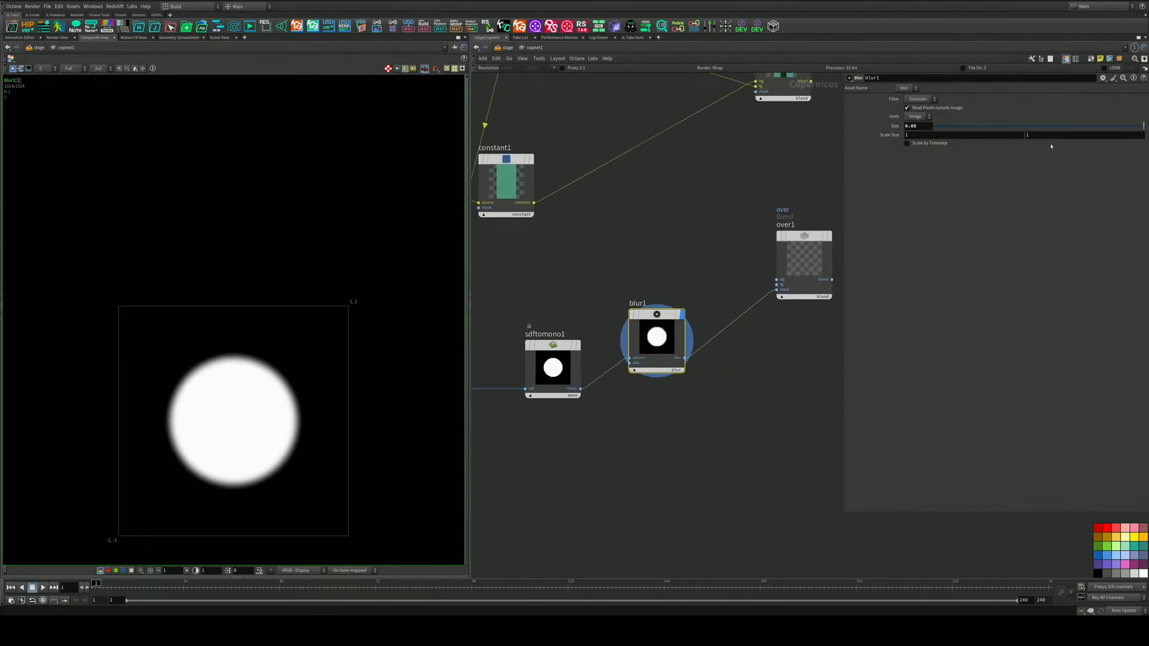
middle_drag(924, 126, 951, 134)
middle_drag(651, 249, 626, 262)
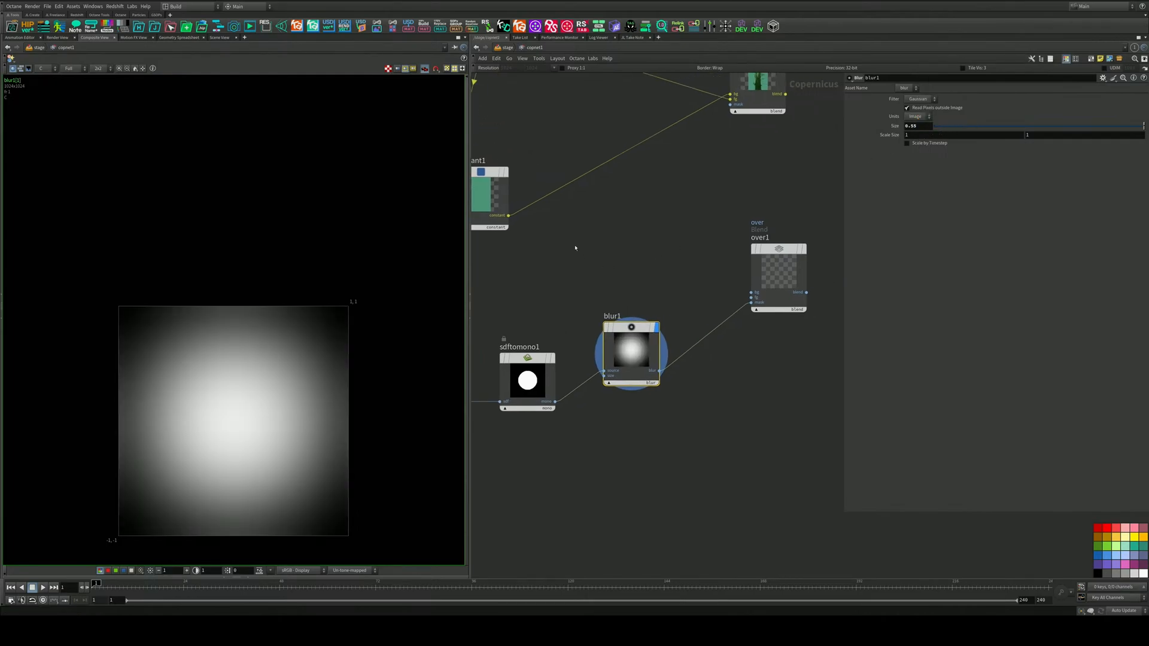
Wire the constant into the Over node's bg input, duplicate the constant, and wire the copy into the fg input
drag(509, 216, 738, 272)
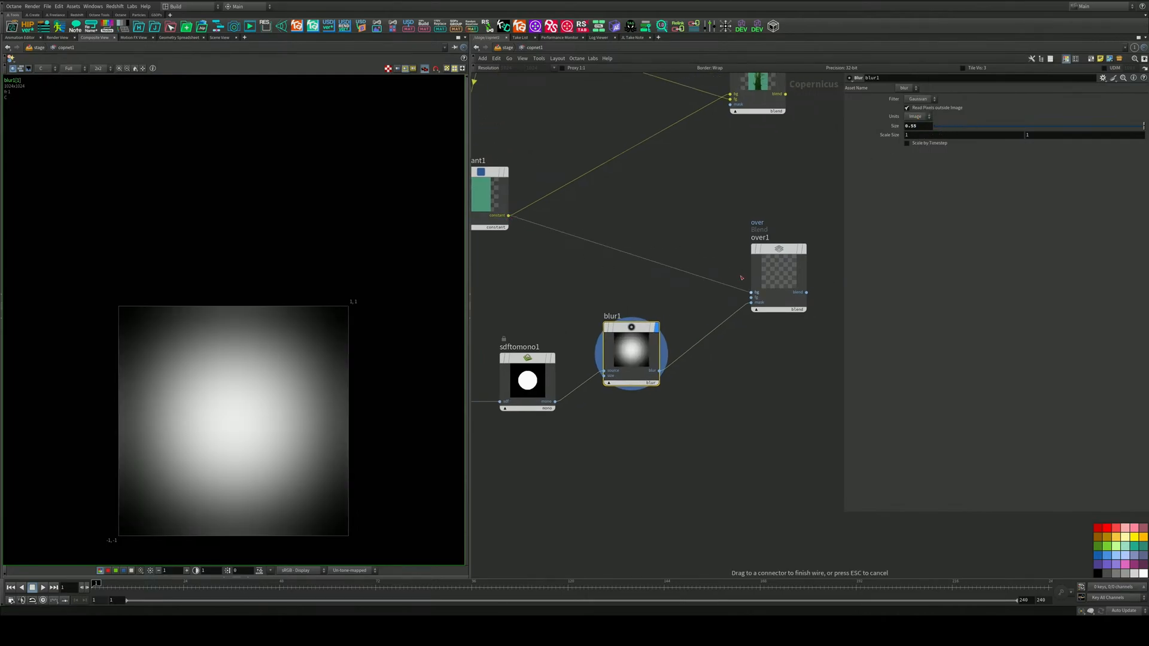
click(746, 286)
middle_drag(536, 245, 674, 223)
alt+drag(622, 187, 590, 268)
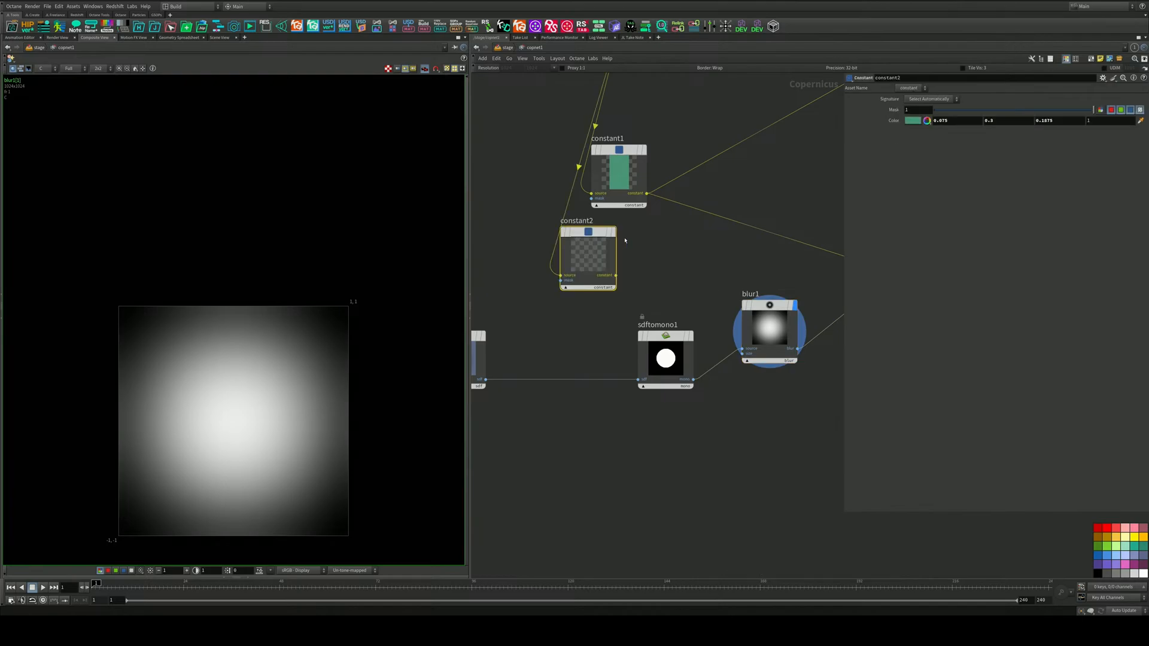
click(616, 275)
middle_drag(777, 265, 539, 267)
click(652, 277)
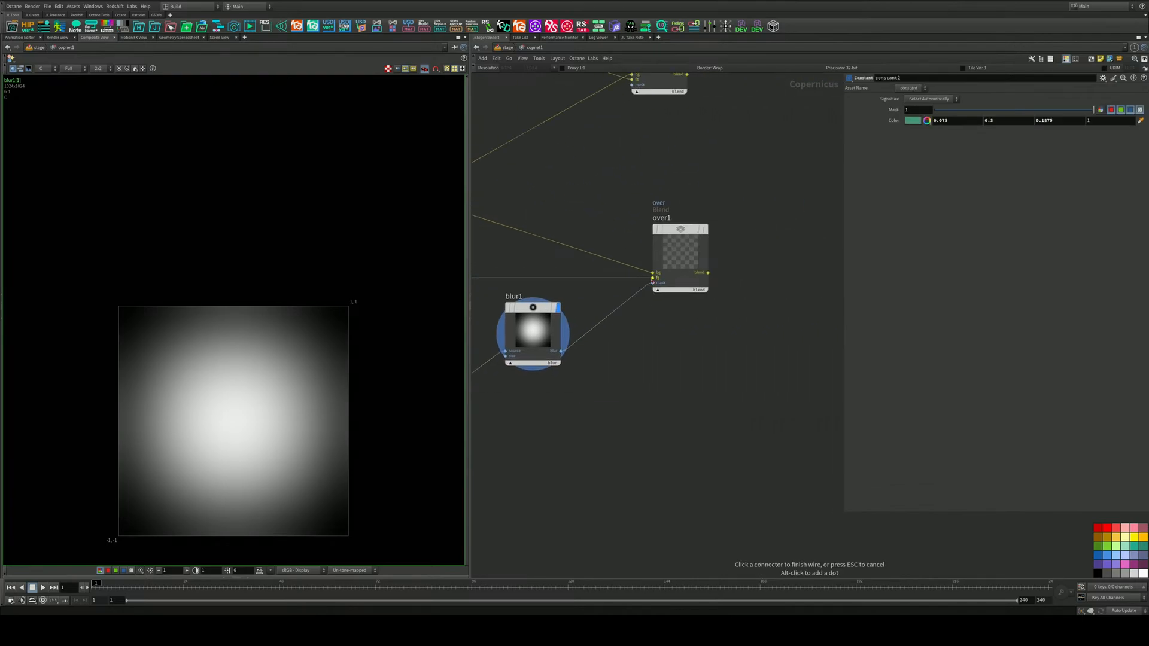
Wire the Over node's output into blend1's bg input and move blend1 further from the other nodes
click(708, 272)
middle_drag(621, 127, 642, 250)
click(652, 197)
drag(689, 155, 753, 133)
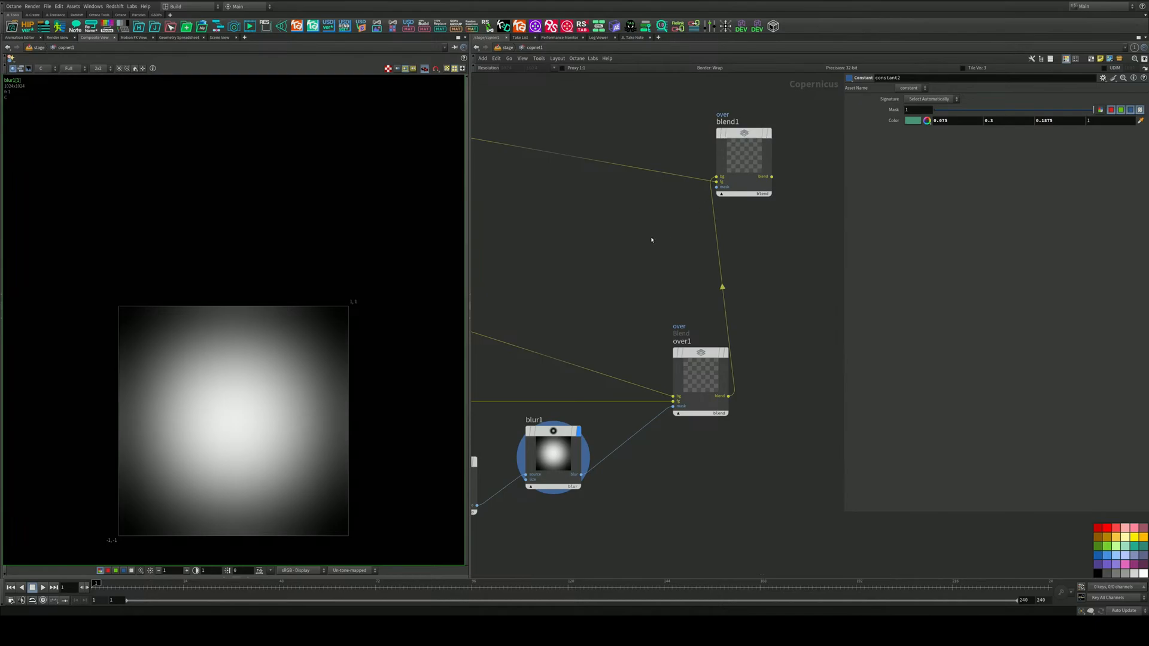
Reposition the Over node below blend1 and display its result
scroll(628, 240, down, 3)
middle_drag(625, 242, 593, 249)
scroll(606, 313, up, 3)
click(757, 335)
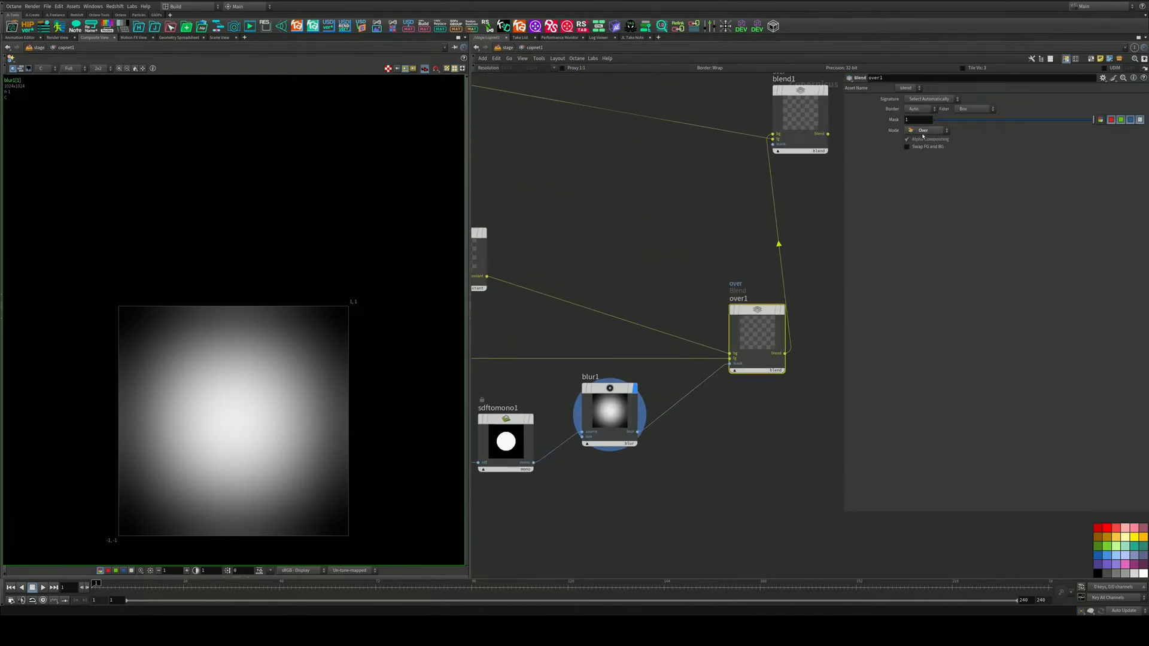
middle_drag(696, 280, 698, 295)
drag(758, 335, 727, 305)
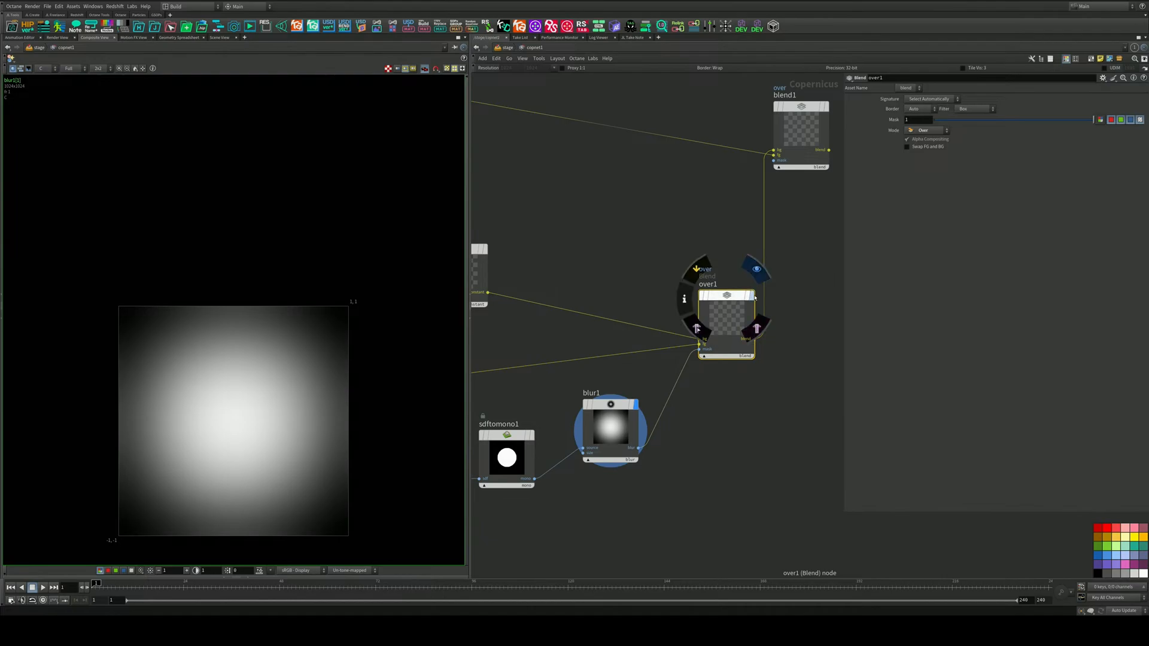
click(752, 296)
Try a bright teal of 0, 0.5, 0.5 for constant2's color, then return to the muted teal 0.075, 0.3, 0.1875
middle_drag(579, 249, 767, 249)
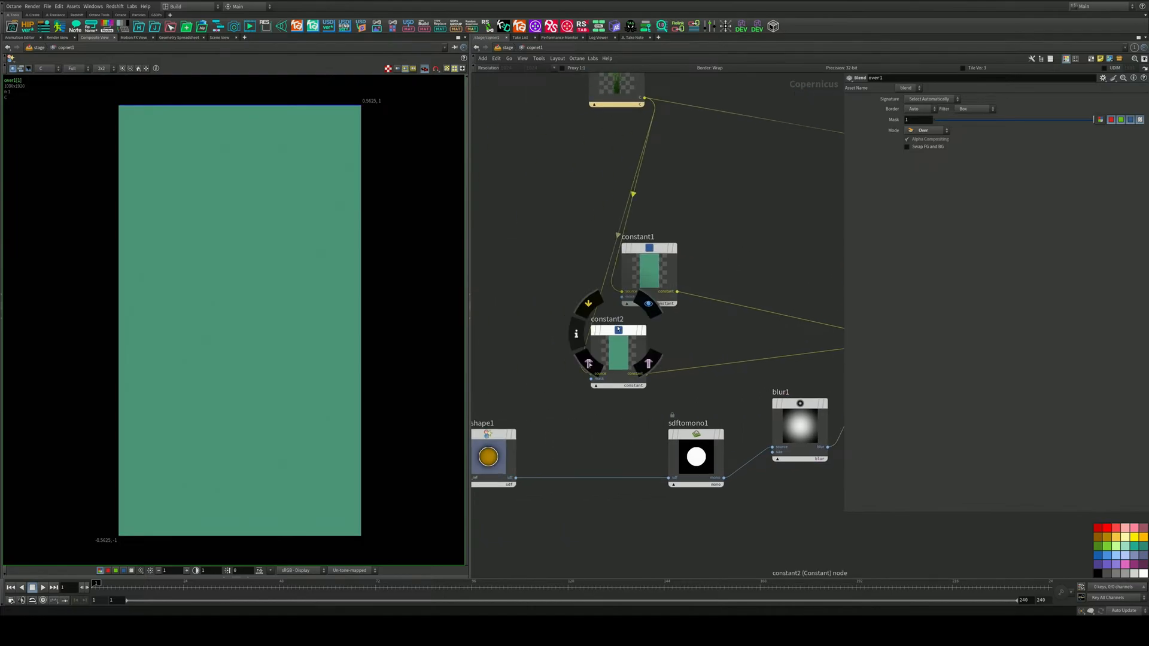
click(619, 353)
click(912, 120)
click(955, 81)
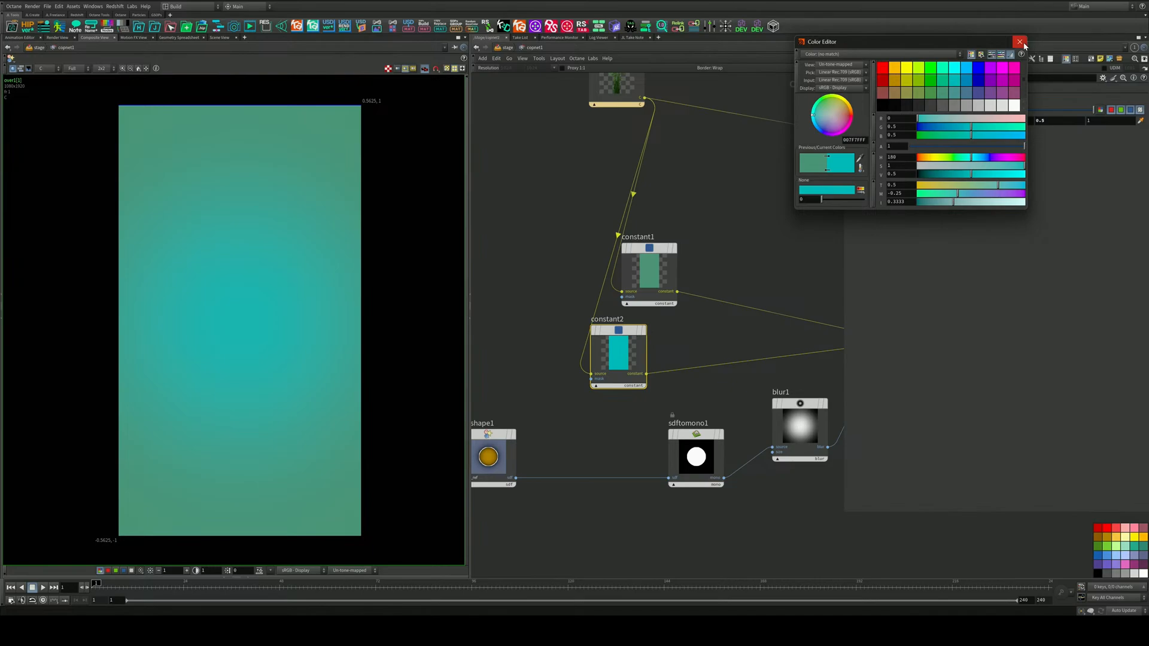
click(944, 93)
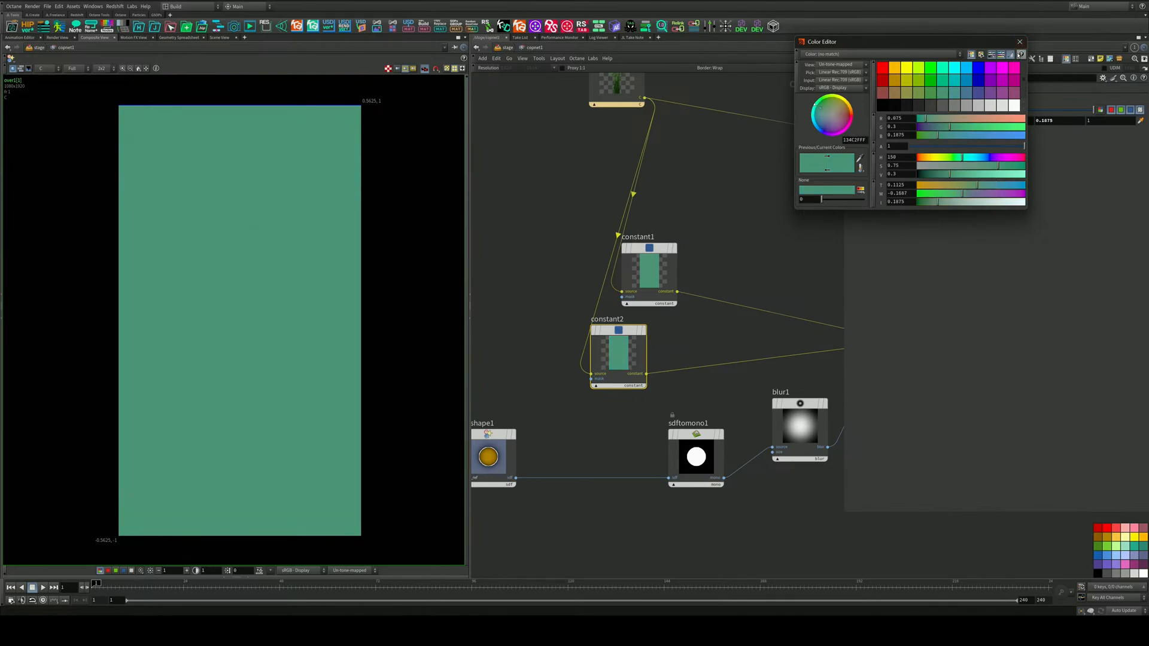
Darken constant1's color to a deep green of about 0.023, 0.123, 0.073
click(649, 272)
click(913, 120)
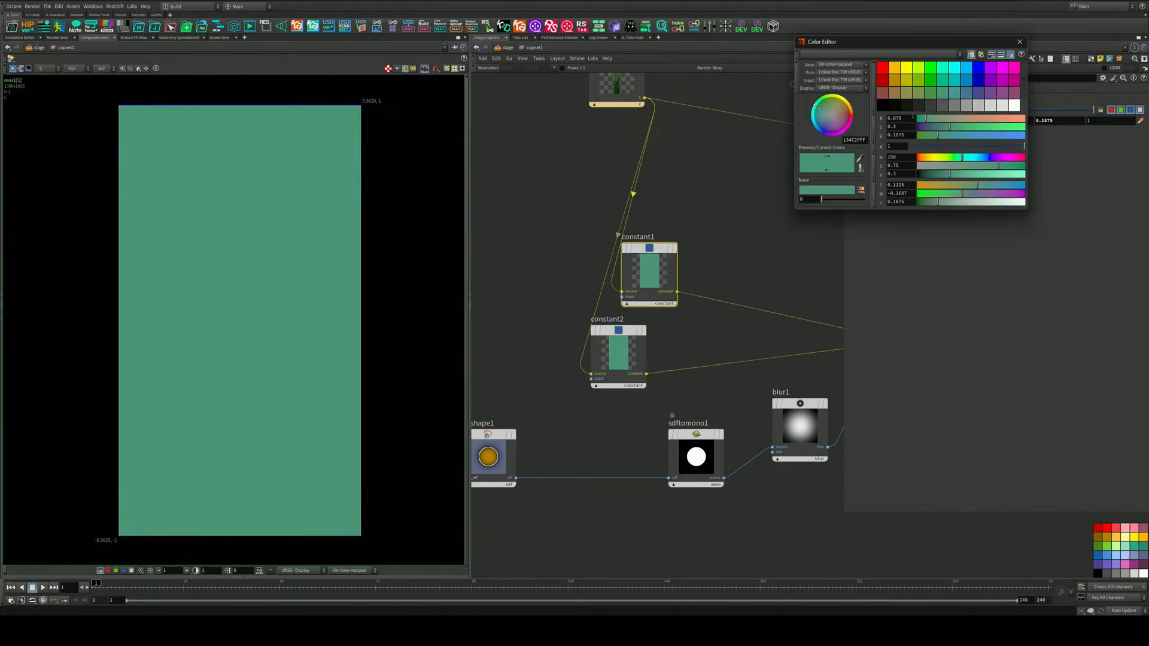
drag(998, 166, 930, 174)
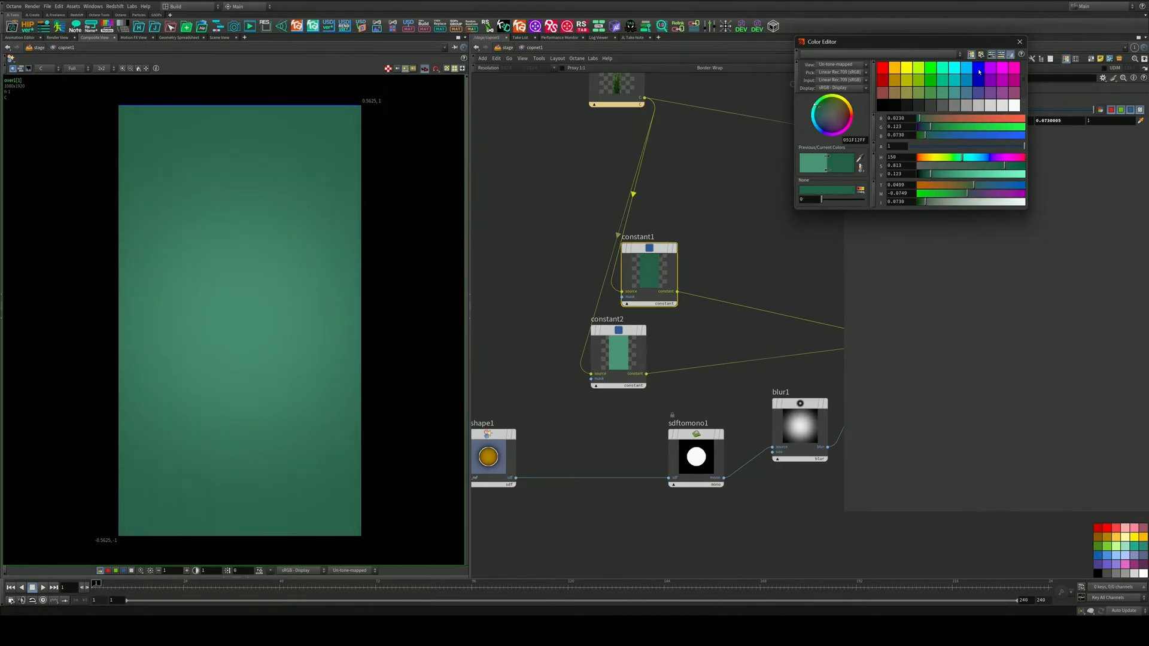
click(1019, 42)
Display the blend1 composite and move the plant image node farther away from the two constants
middle_drag(792, 180, 672, 281)
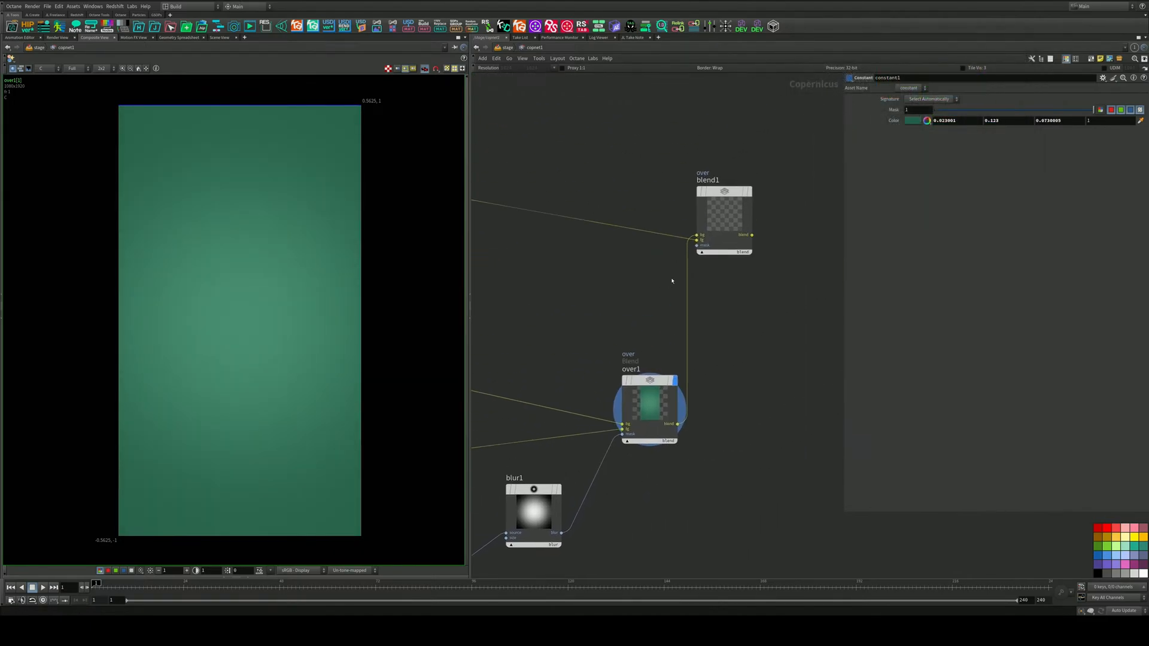
click(756, 194)
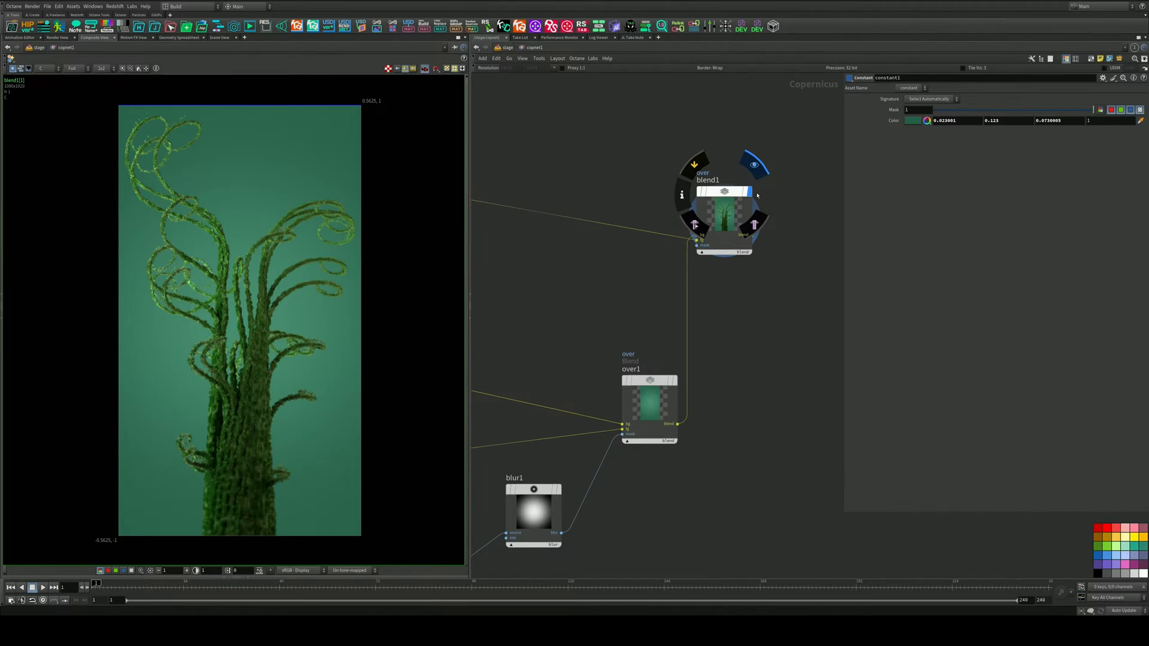
middle_drag(555, 348, 690, 297)
scroll(690, 297, down, 1)
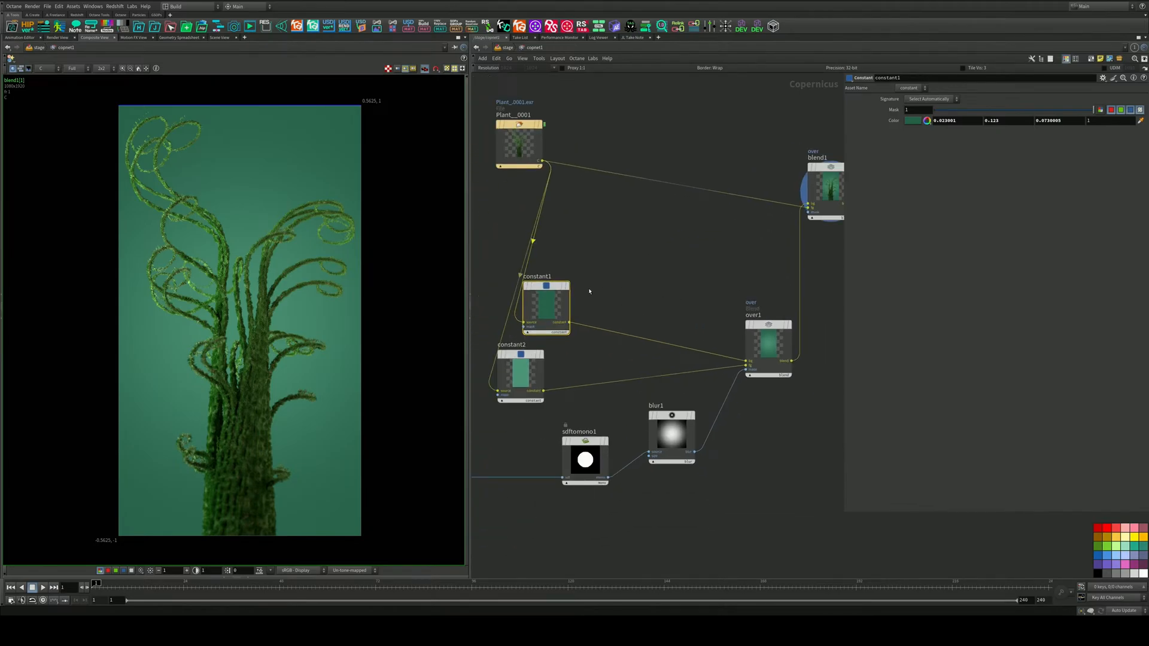
middle_drag(590, 290, 734, 316)
drag(667, 150, 537, 198)
middle_drag(720, 322, 671, 263)
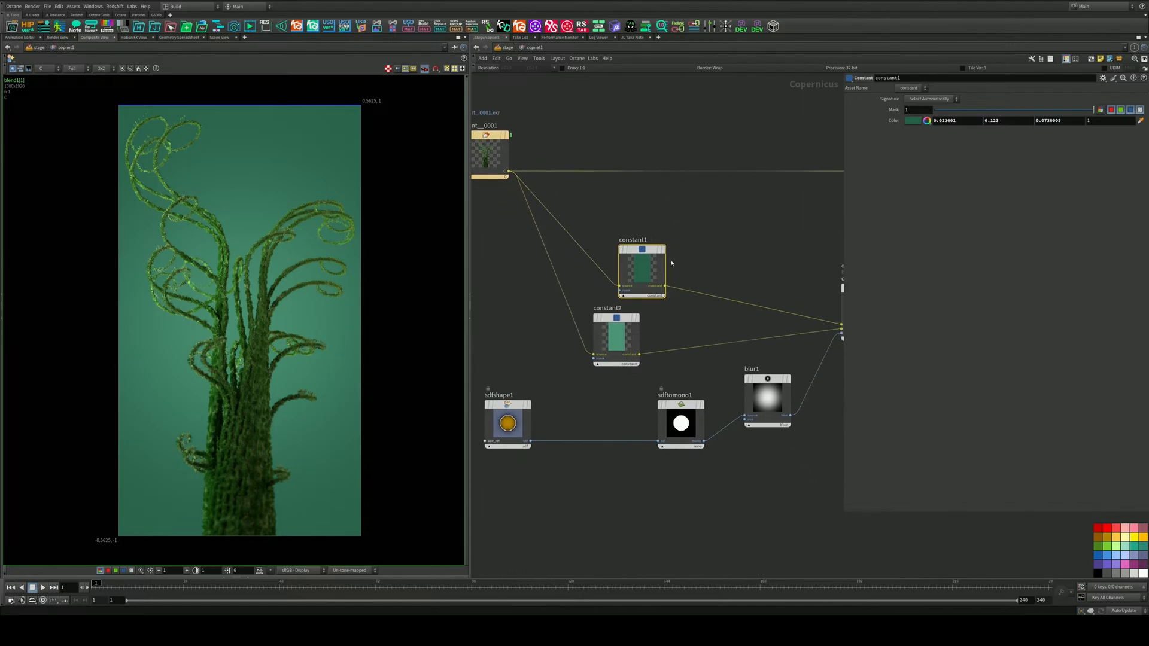
Increase the circle radius of sdfshape1 to about 0.549
middle_drag(580, 398, 646, 363)
click(575, 386)
click(923, 121)
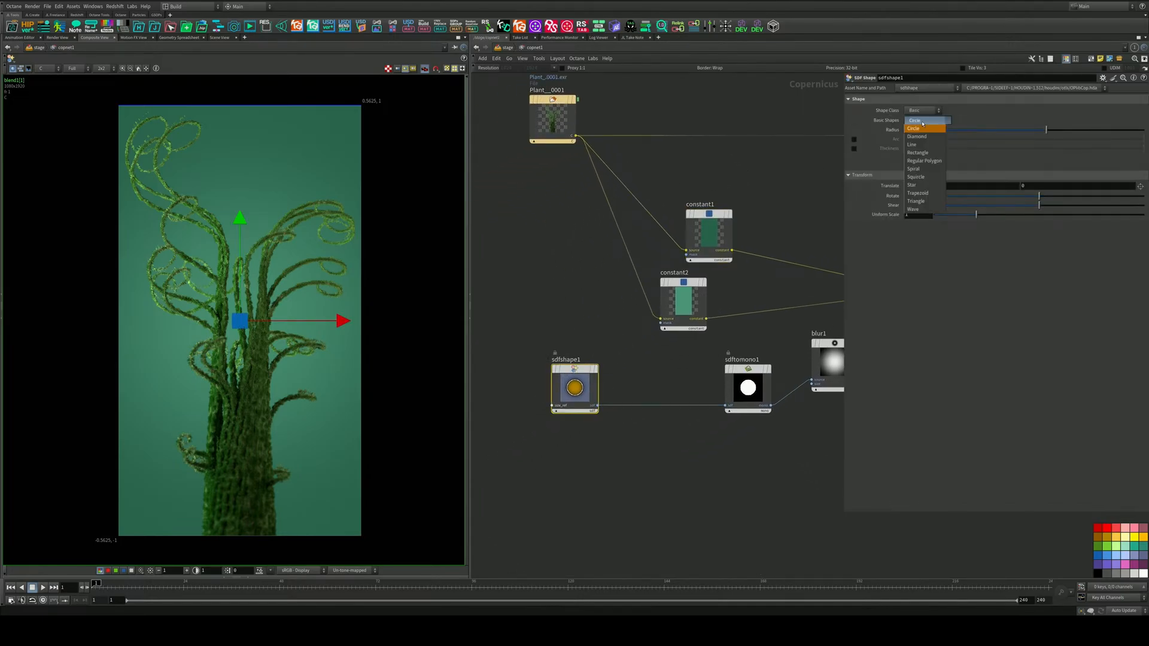
click(1051, 118)
mouse_move(1039, 133)
mouse_down()
mouse_move(990, 132)
mouse_move(1086, 131)
mouse_move(1050, 138)
mouse_up()
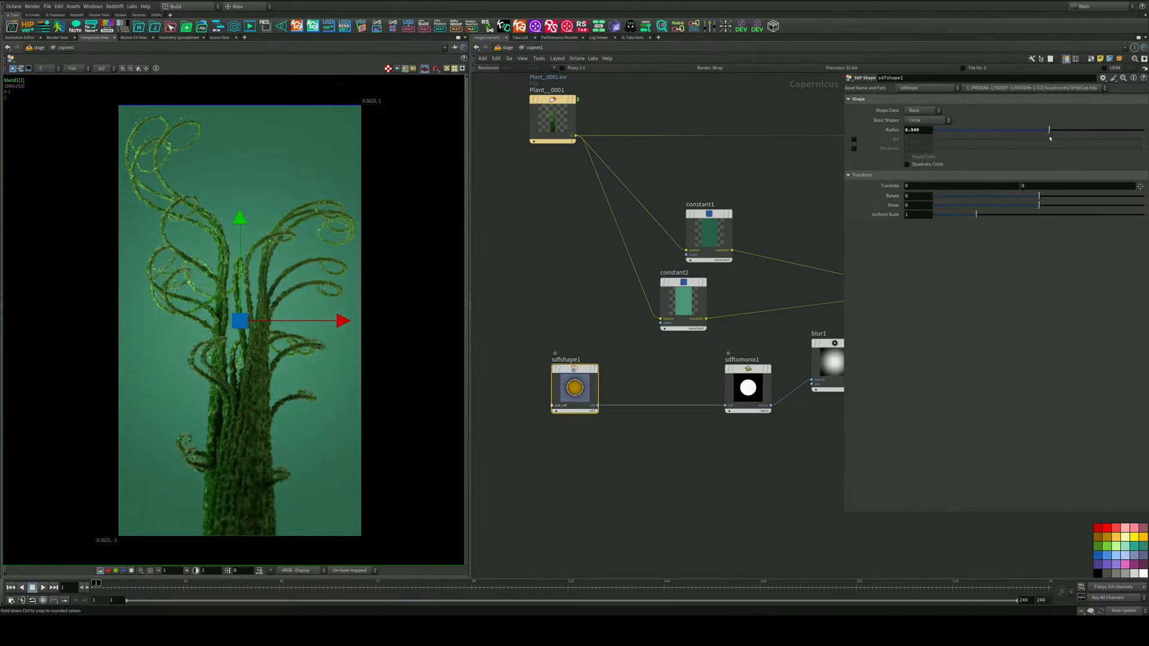
Darken constant1's color to a very deep green of about 0.008, 0.042, 0.025
click(709, 236)
click(913, 124)
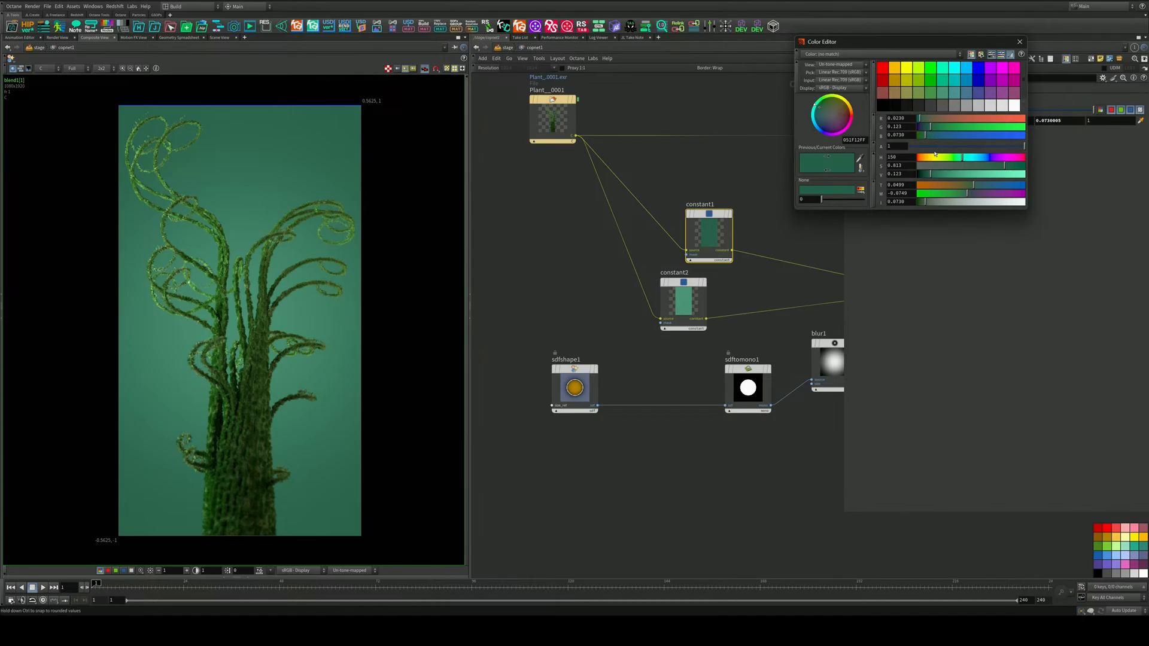
drag(929, 174, 923, 175)
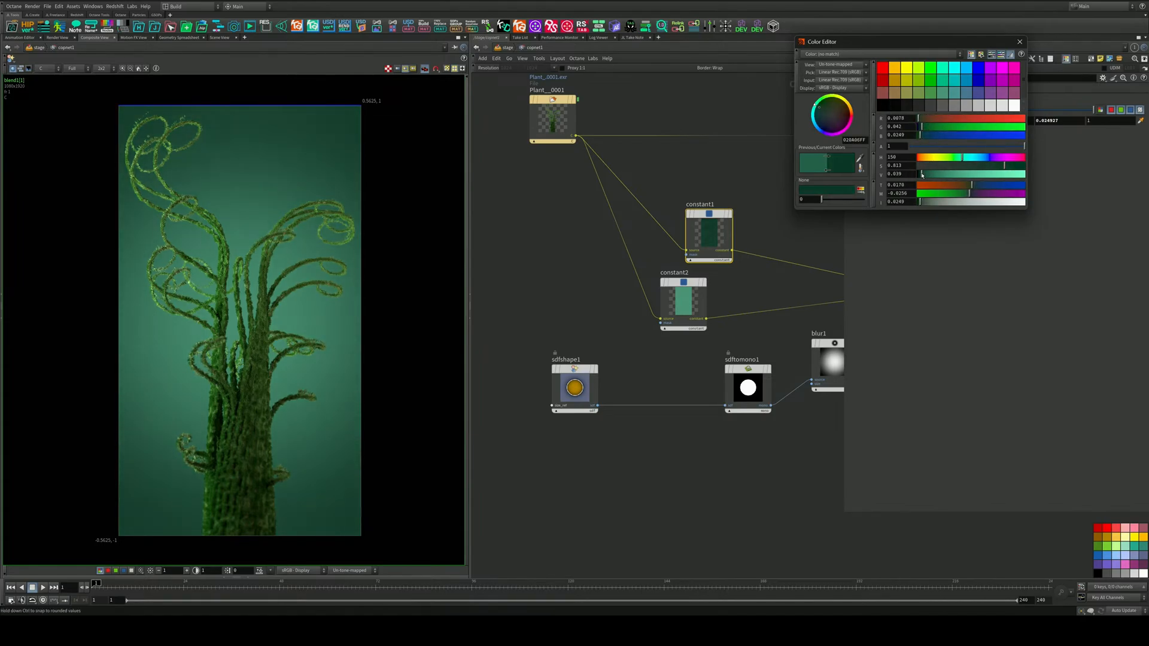
click(1020, 41)
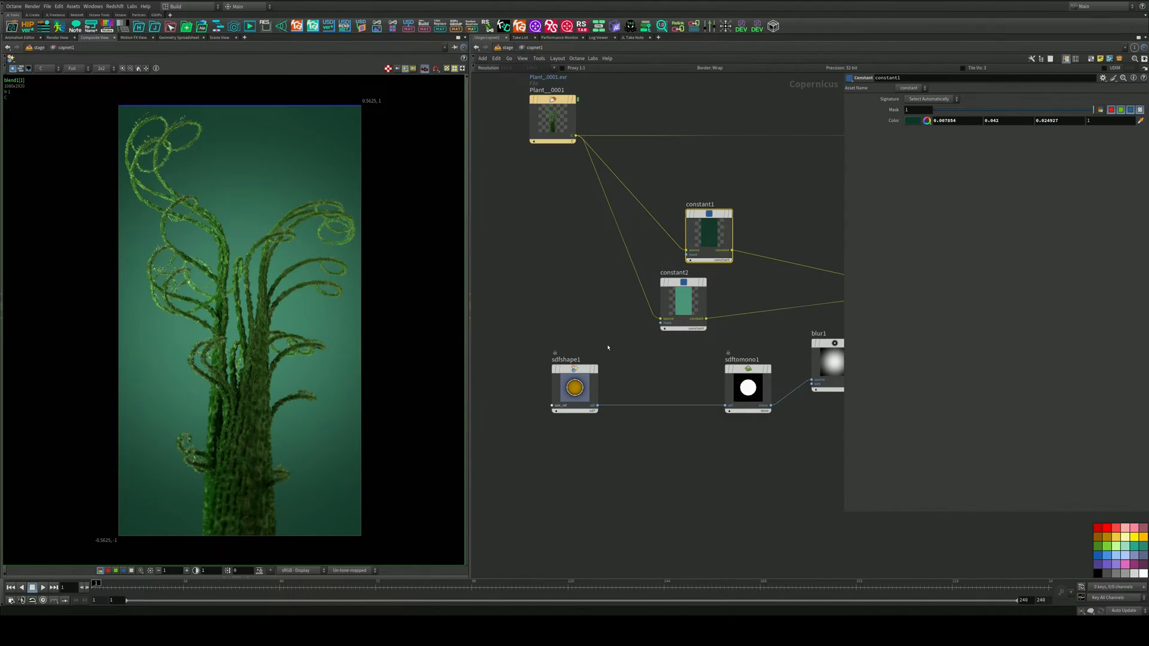
Save the scene and place a Chromatic Aberration node beside blend1
middle_drag(616, 381, 418, 431)
middle_drag(821, 321, 571, 441)
scroll(636, 346, up, 3)
middle_drag(599, 337, 683, 385)
key(ctrl+s)
middle_drag(698, 342, 720, 312)
key(Tab)
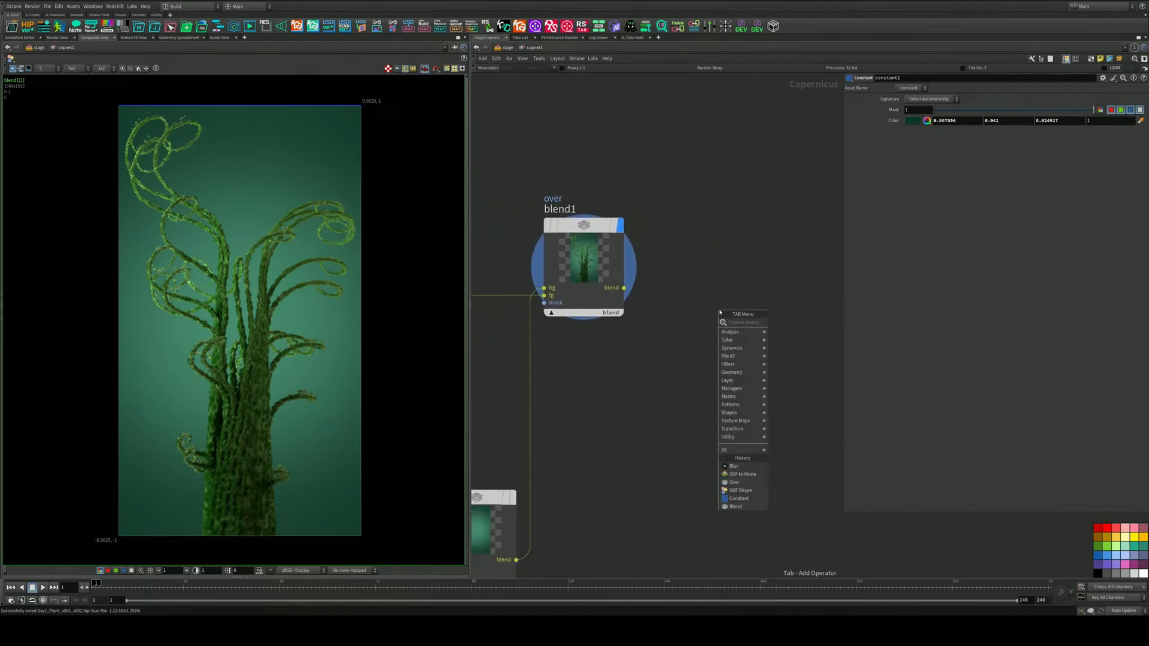
text(chr)
key(Down)
key(Return)
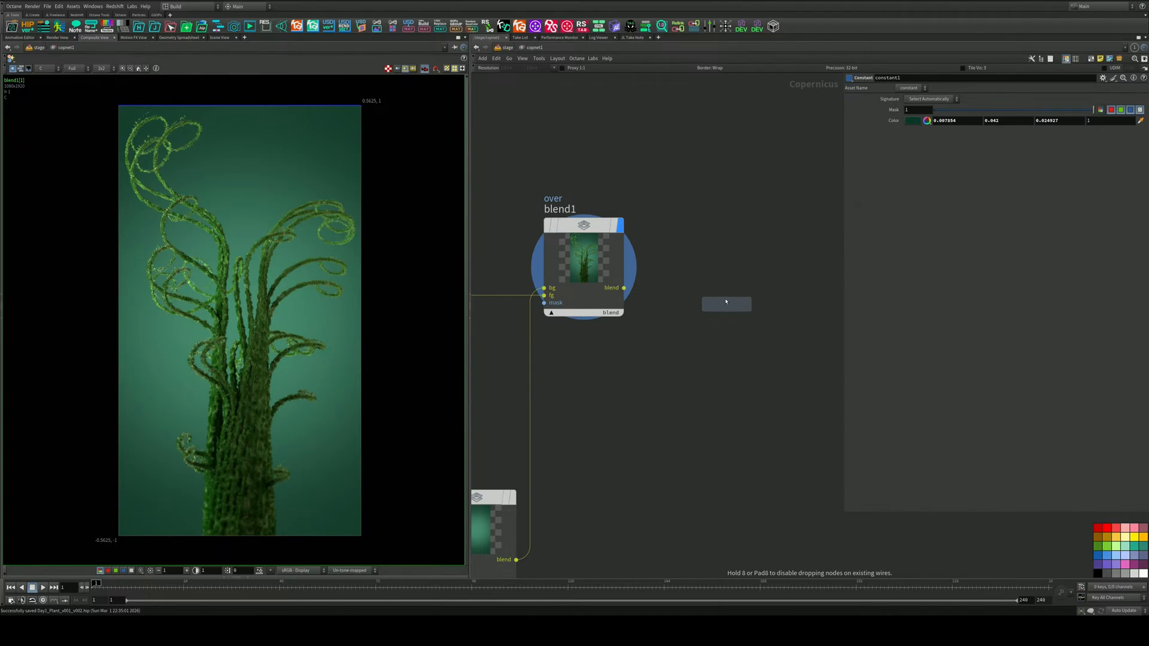
click(706, 286)
scroll(706, 287, up, 1)
drag(706, 287, 708, 252)
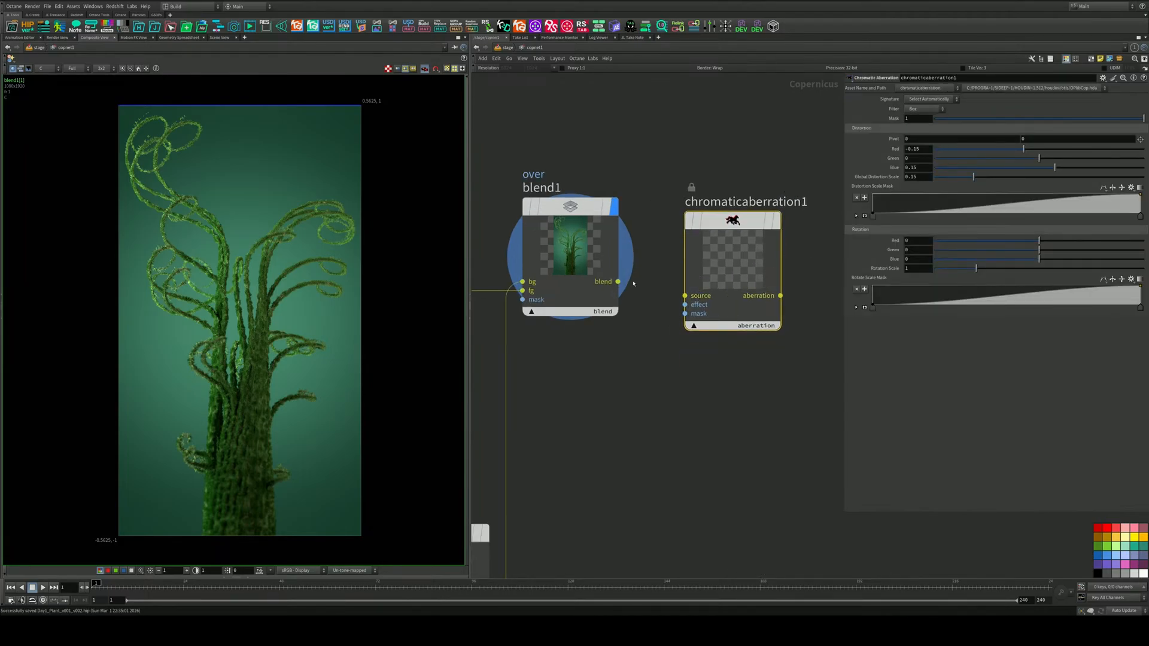
Wire blend1's output into the Chromatic Aberration node's source, adjust the node's position and display its result
drag(659, 290, 685, 296)
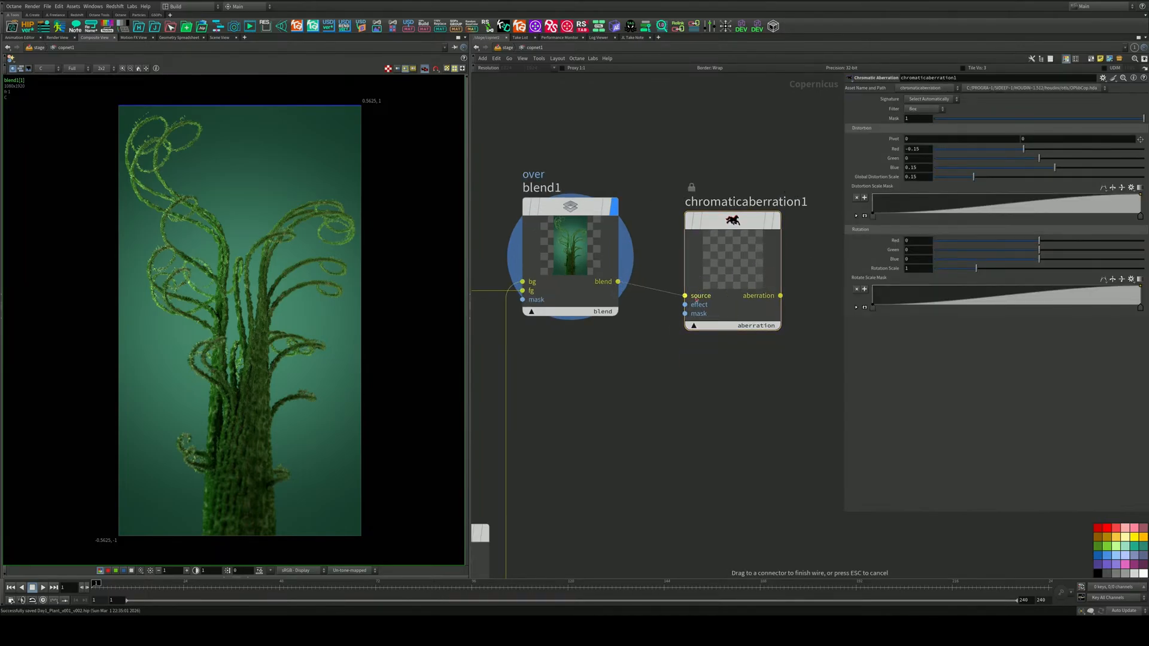
mouse_move(775, 221)
drag(775, 221, 722, 206)
click(772, 191)
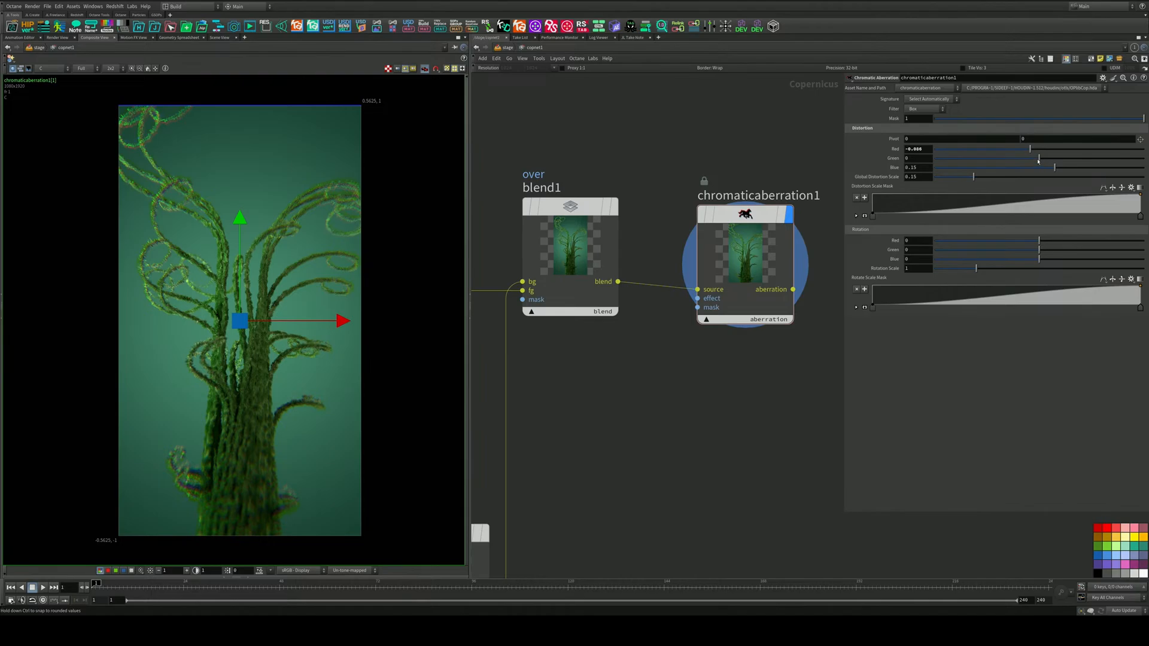
Set the aberration's distortion to red -0.16, green -0.063, blue -0.011 and global scale 0.049, and compare it against blend1 up close
drag(1038, 160, 948, 190)
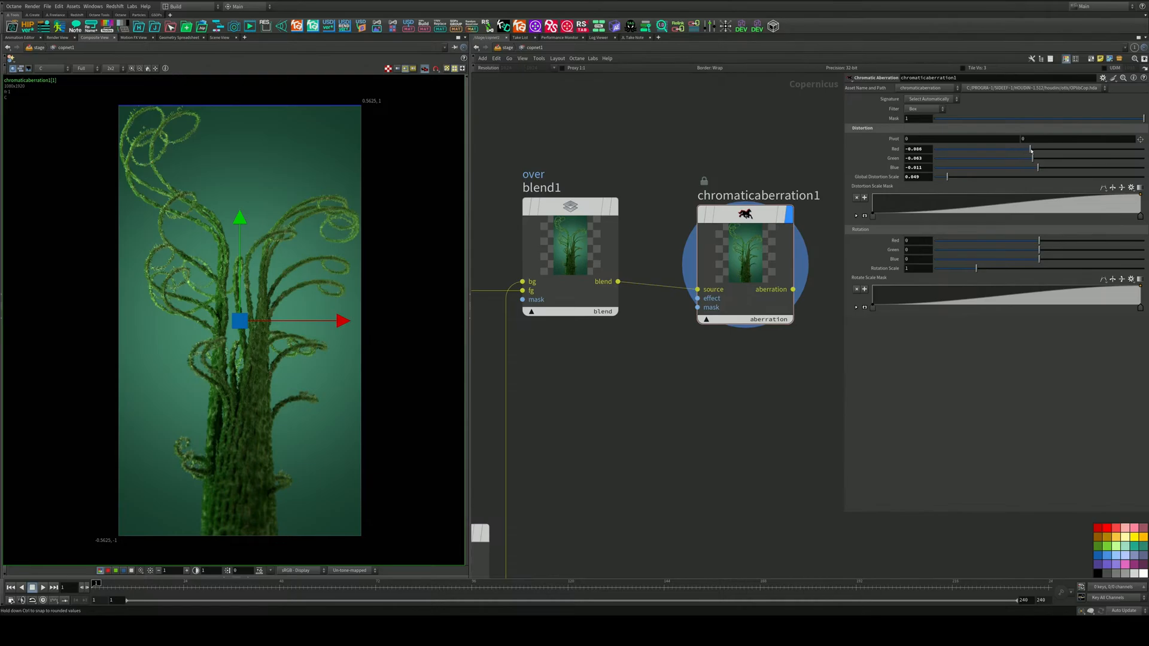
drag(1032, 151, 1023, 151)
scroll(357, 210, up, 10)
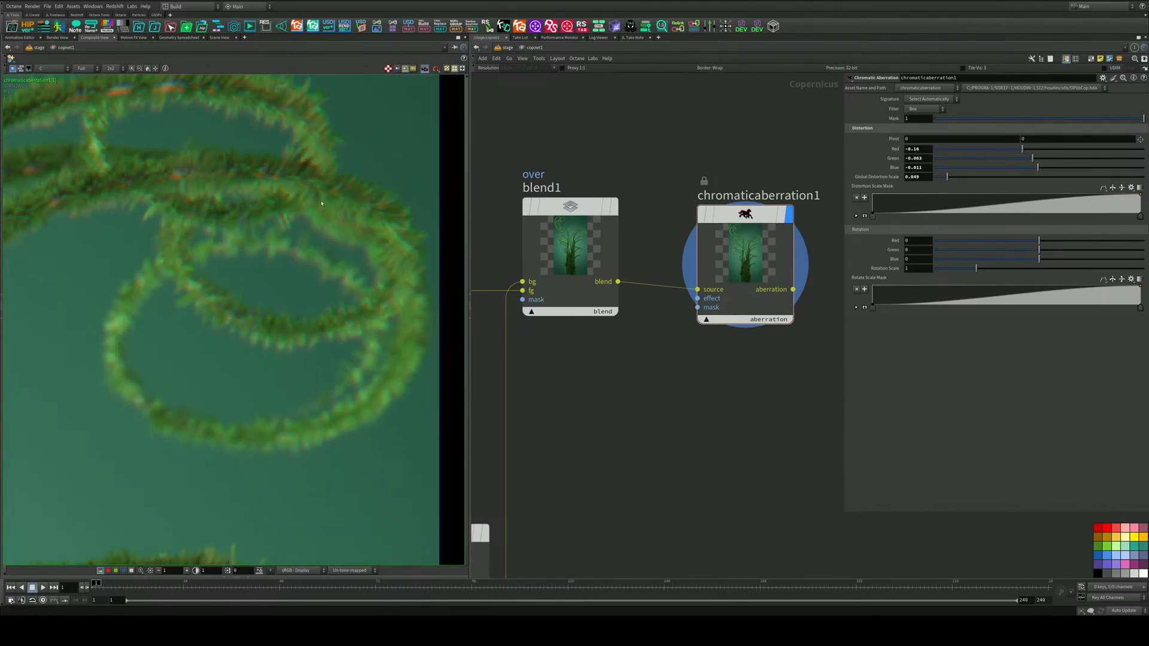
click(619, 160)
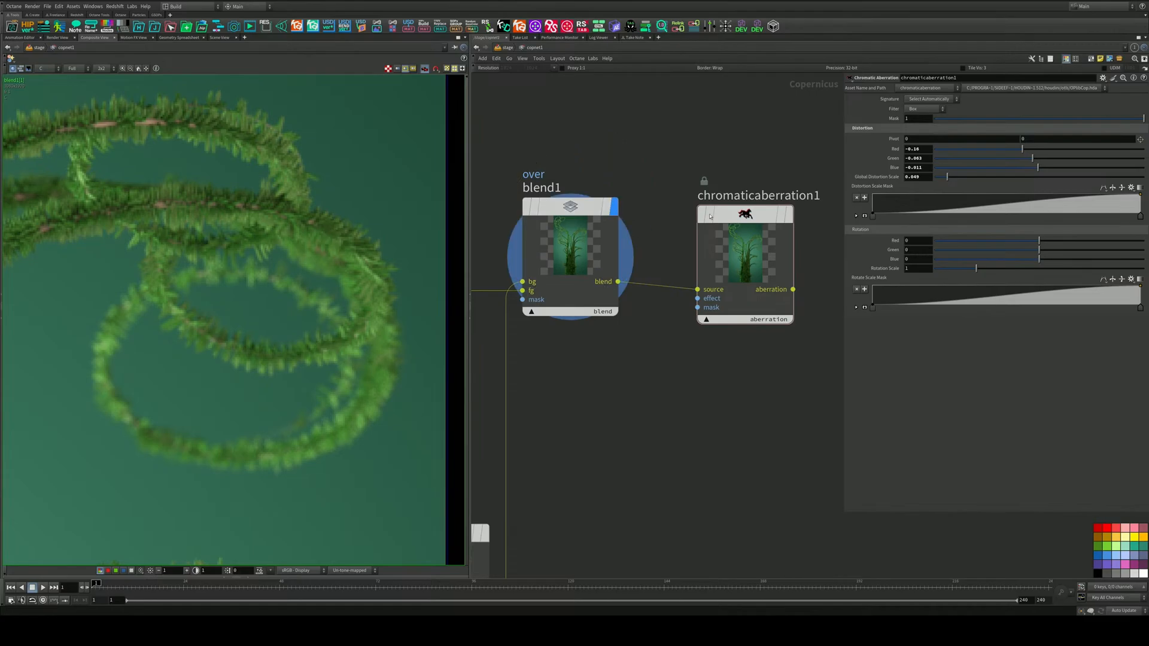
mouse_move(710, 217)
click(785, 171)
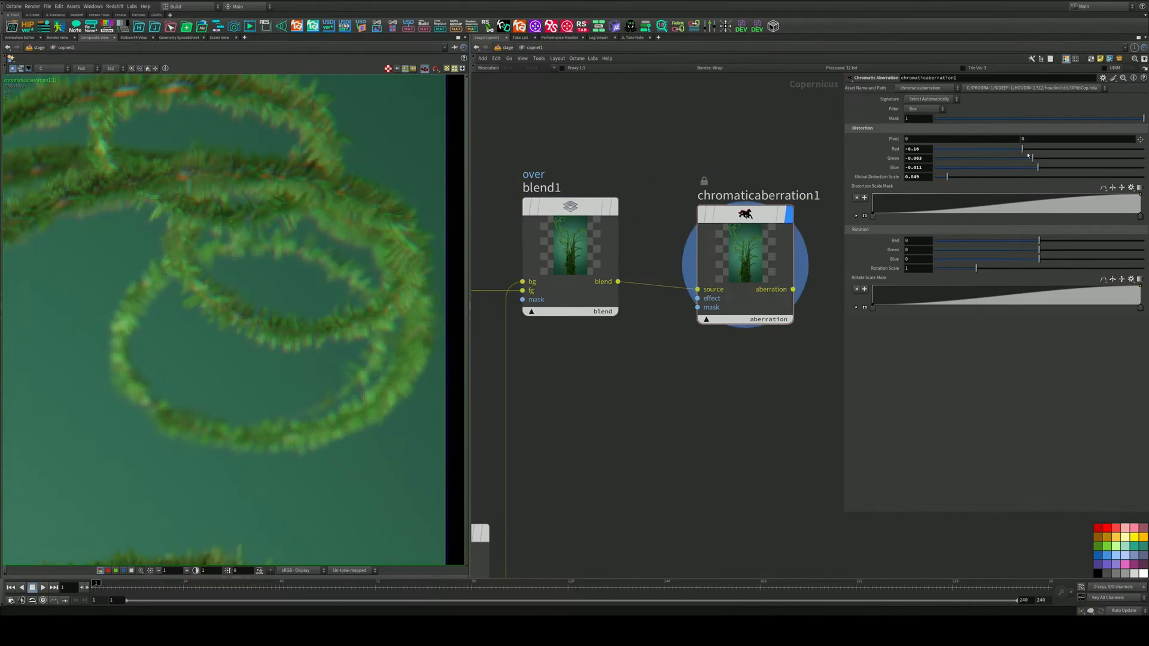
Soften the chromatic aberration's distortion to red -0.114, green -0.051 and blue -0.009
drag(1022, 149, 1026, 150)
mouse_move(1025, 149)
mouse_down()
mouse_move(1040, 169)
mouse_move(1034, 162)
mouse_up()
scroll(669, 423, down, 3)
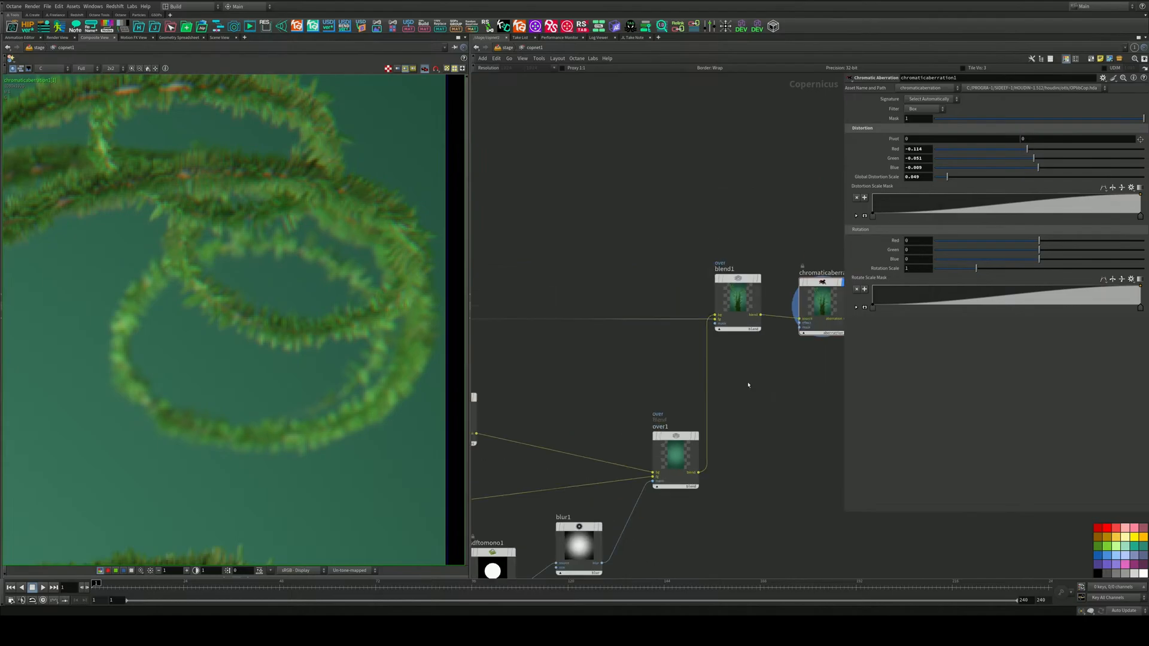
scroll(314, 264, down, 10)
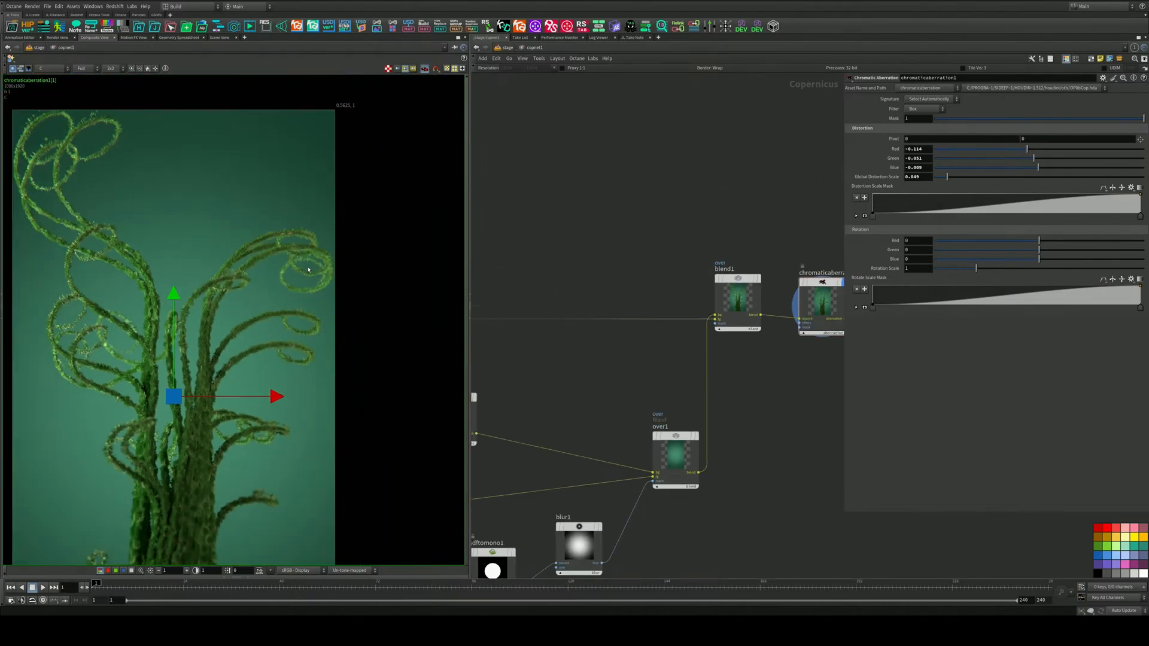
Examine the full composited image and the whole node network feeding it
middle_drag(769, 389, 577, 369)
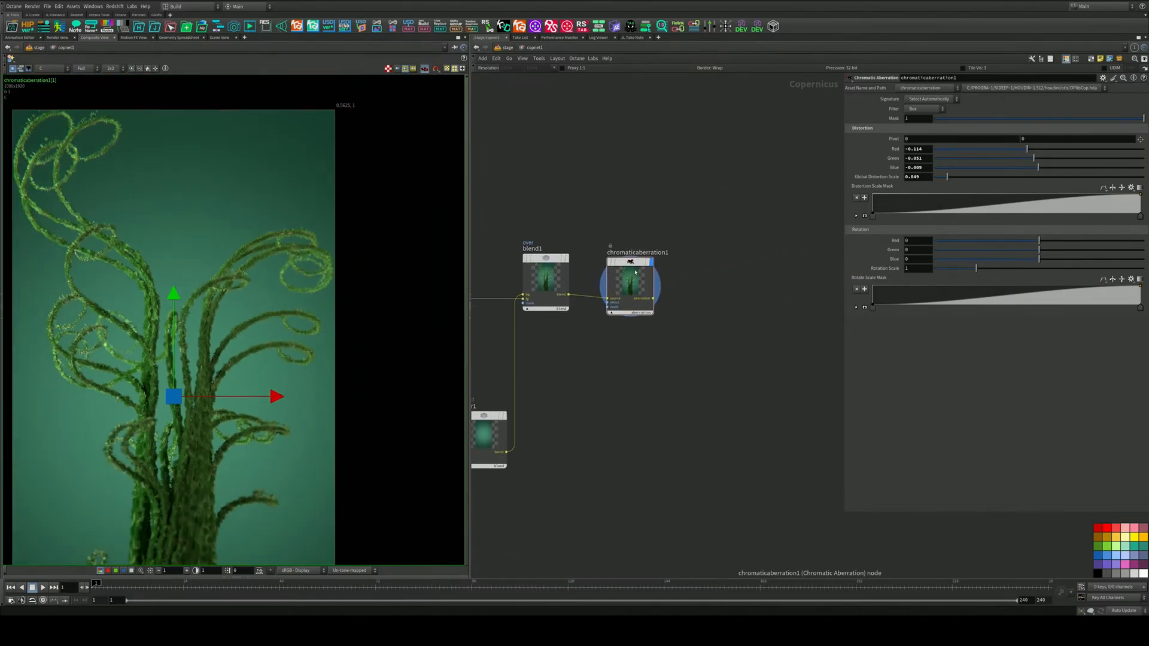
middle_drag(674, 360, 814, 316)
scroll(729, 347, down, 3)
middle_drag(632, 310, 725, 290)
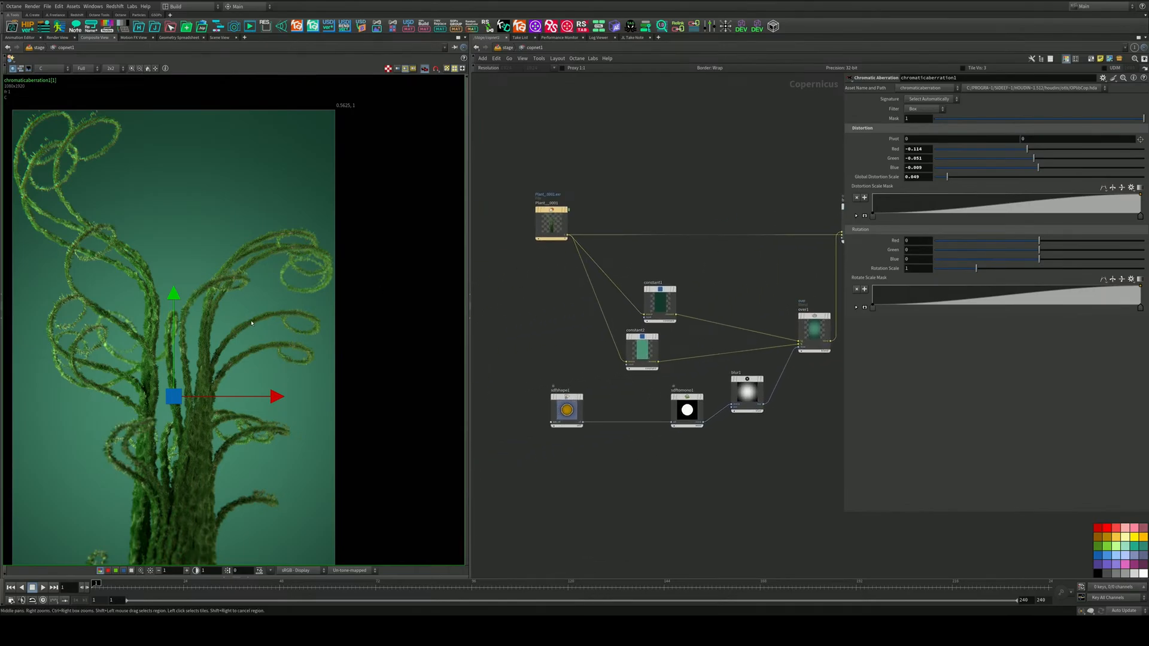
scroll(252, 331, down, 2)
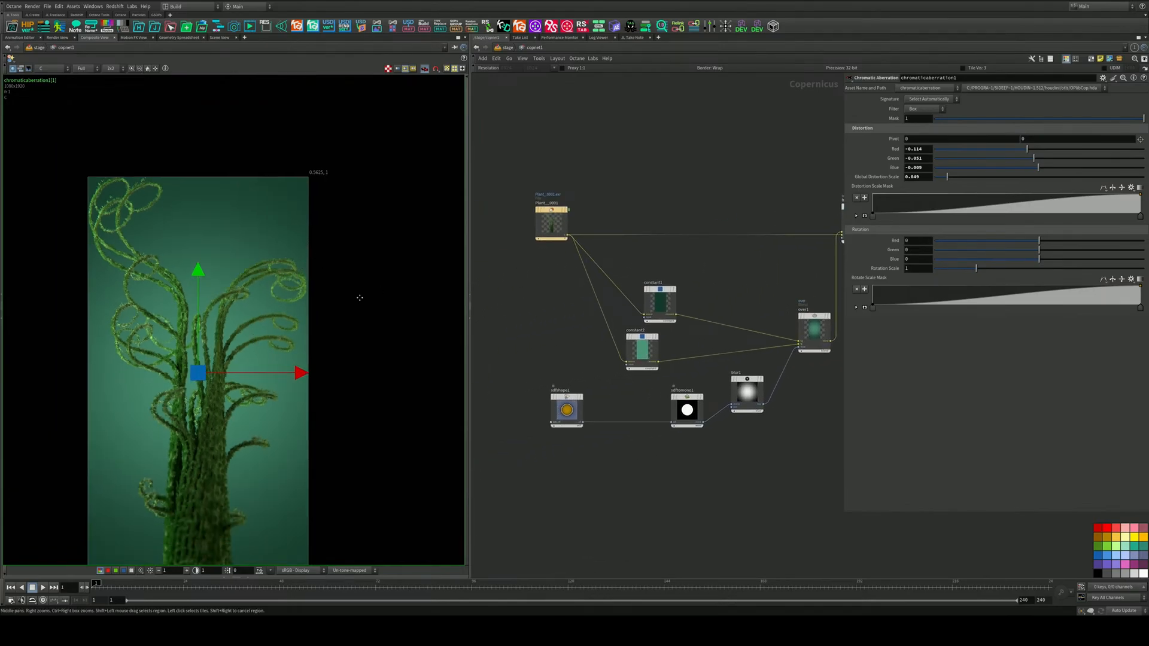
middle_drag(359, 298, 397, 244)
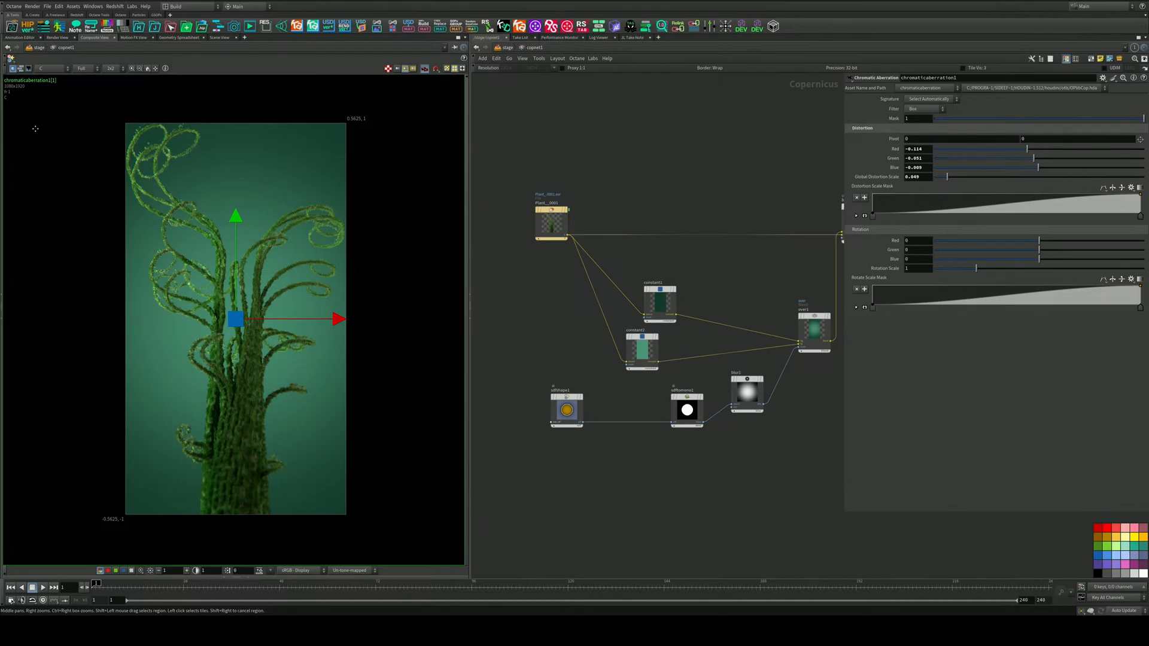
scroll(538, 317, down, 3)
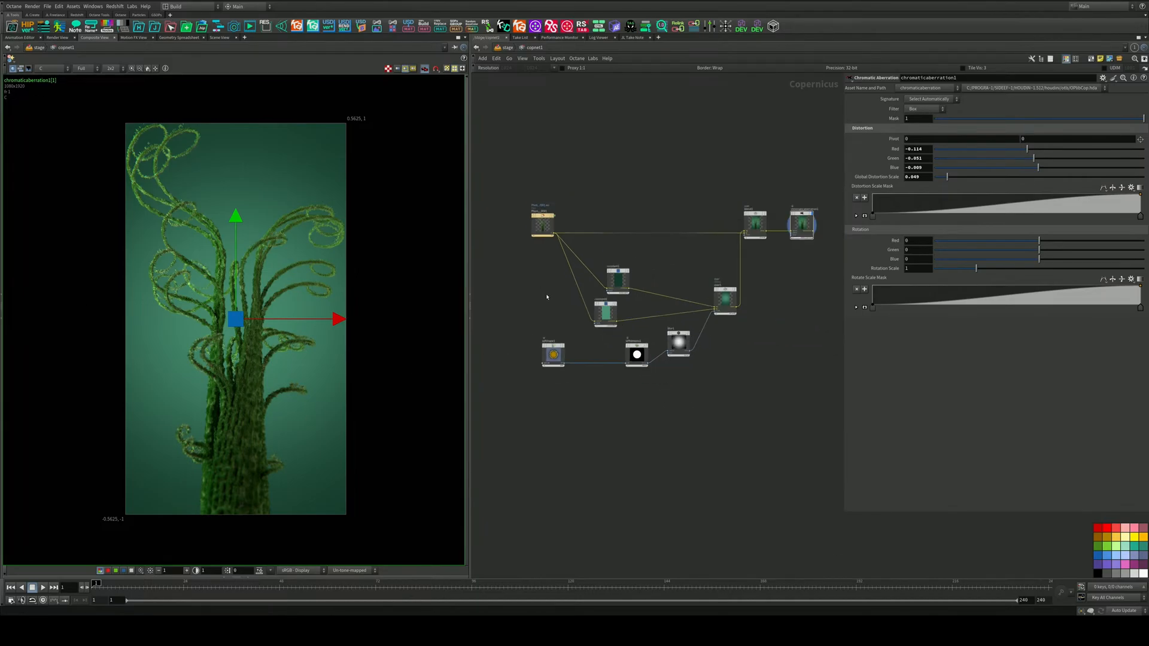
scroll(546, 295, up, 3)
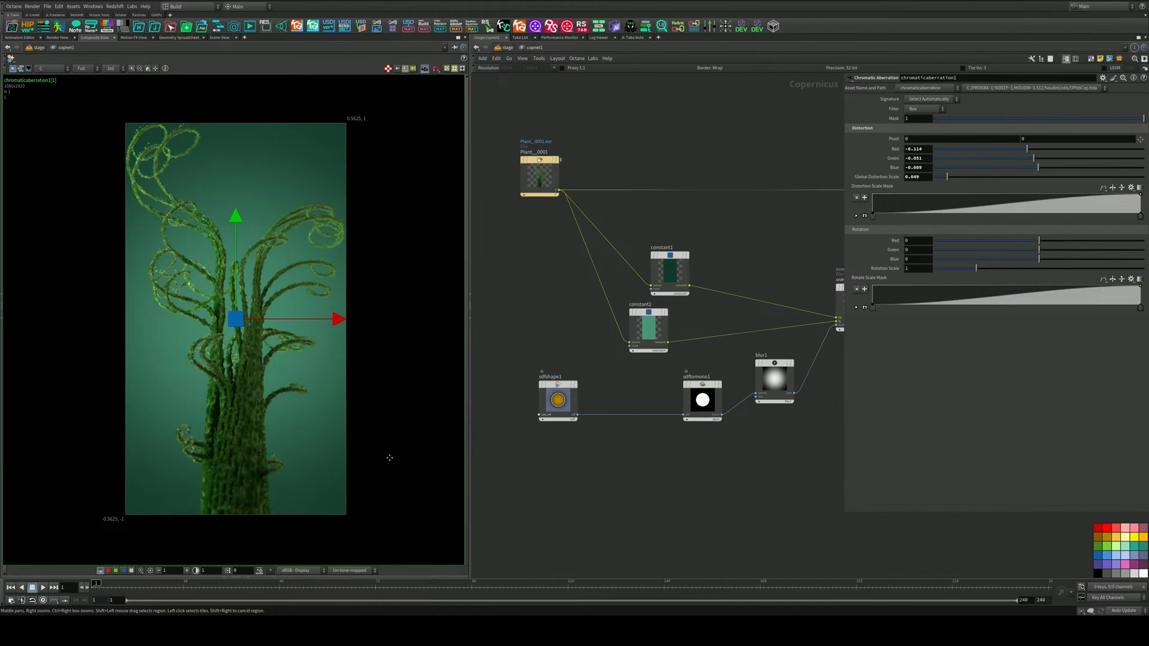
Try olive green, bright blue, magenta and black swatches as constant2's color
click(676, 261)
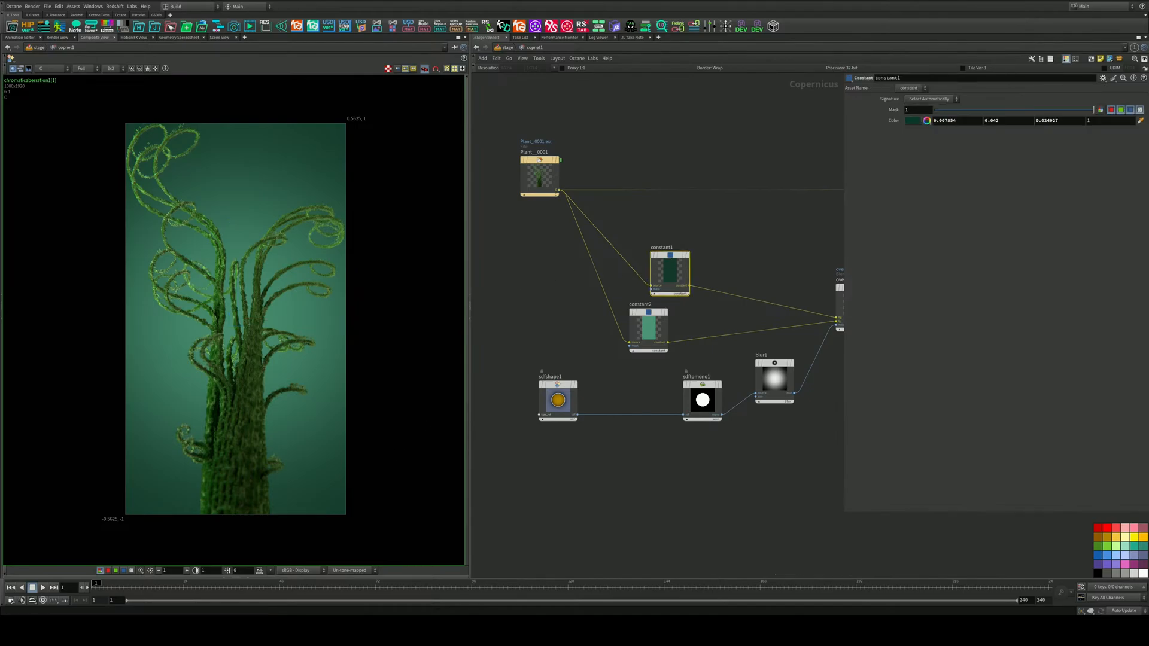
click(642, 314)
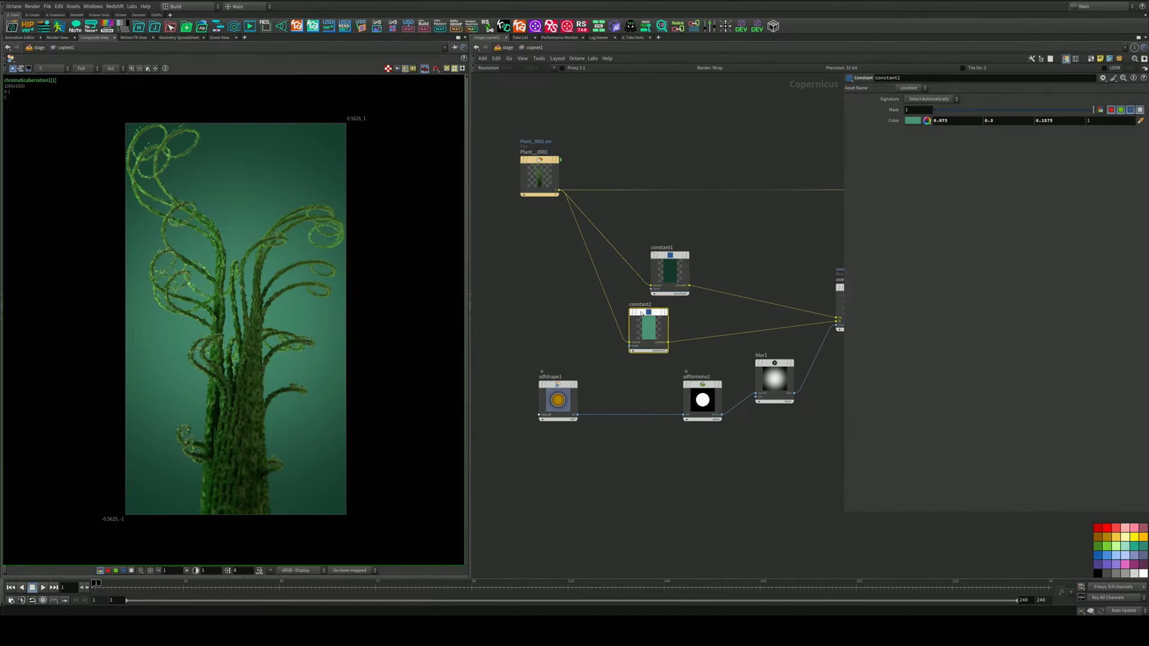
click(910, 122)
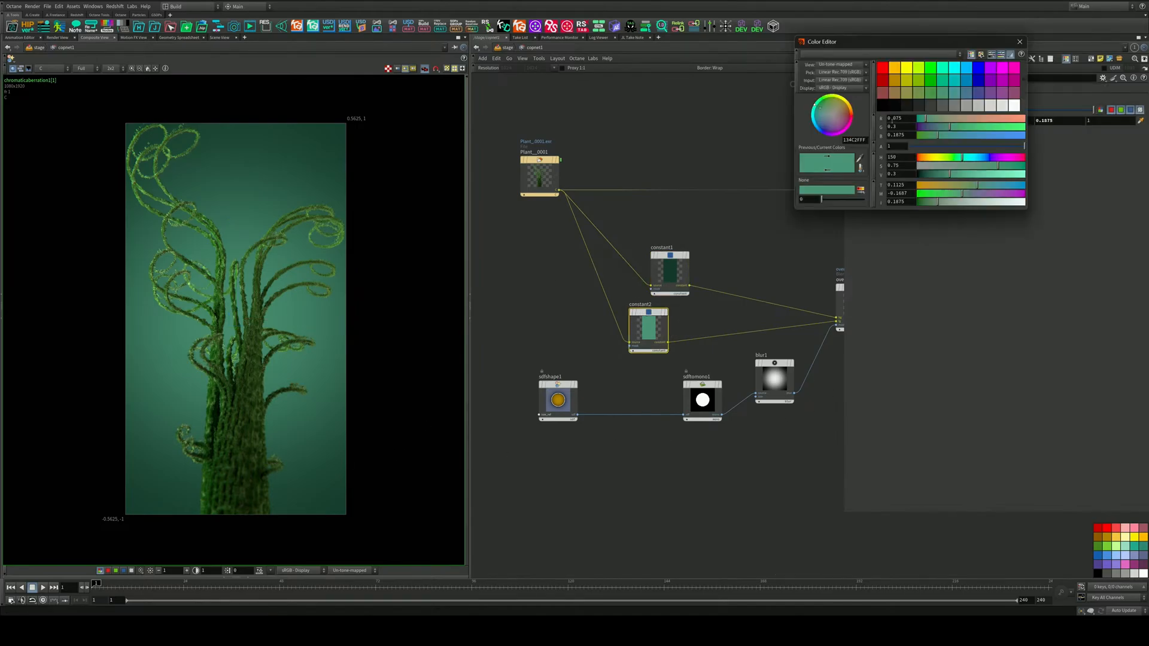
click(920, 81)
click(921, 97)
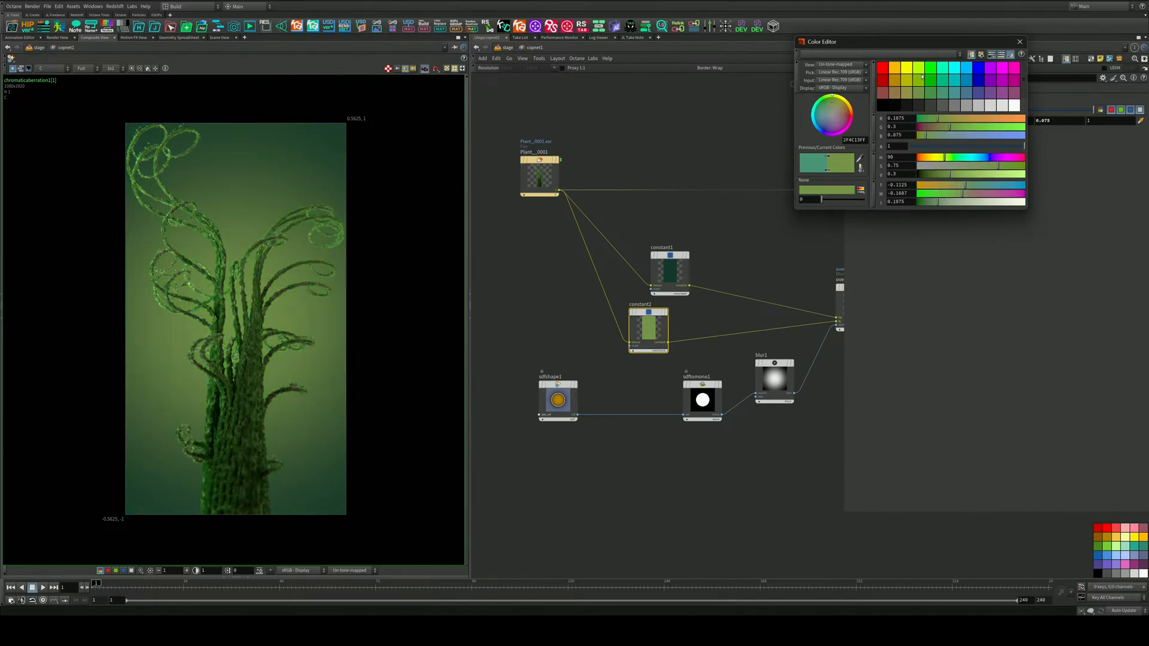
click(920, 82)
click(960, 55)
click(962, 68)
click(962, 68)
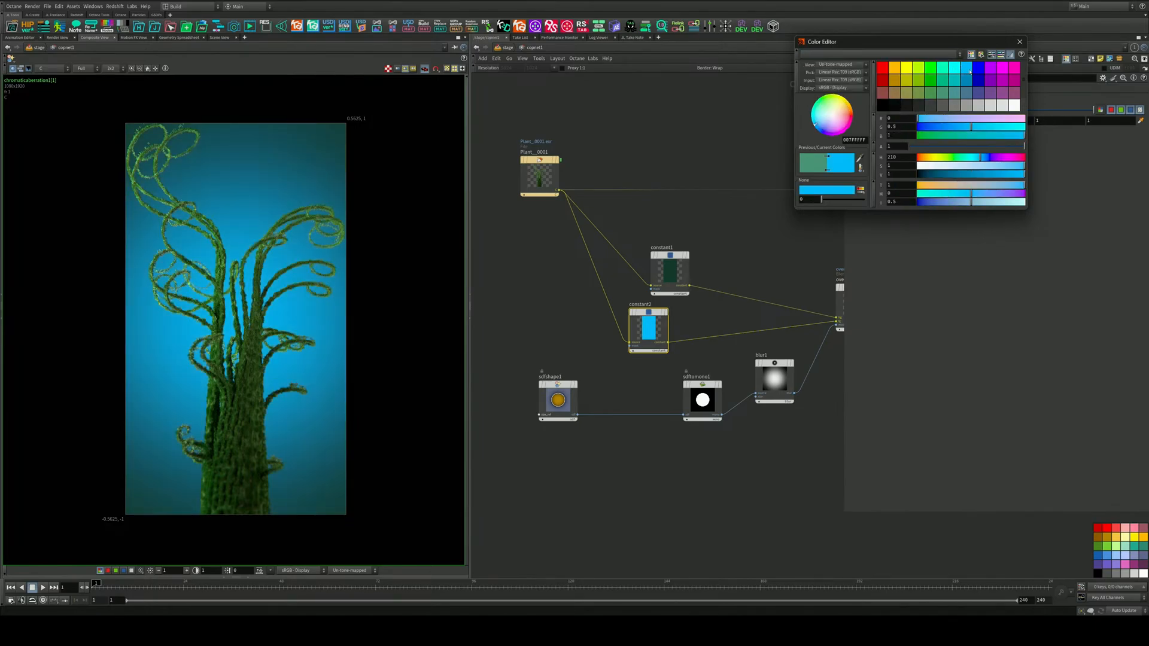
click(978, 72)
click(1002, 68)
click(1015, 69)
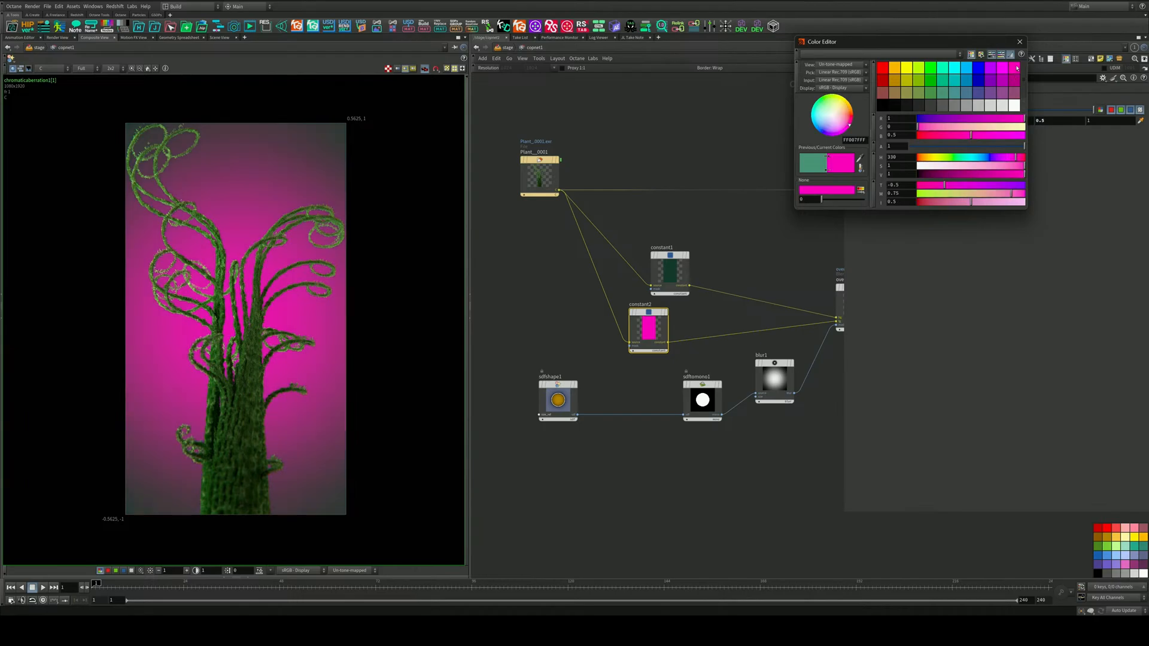
click(894, 81)
click(883, 93)
click(883, 105)
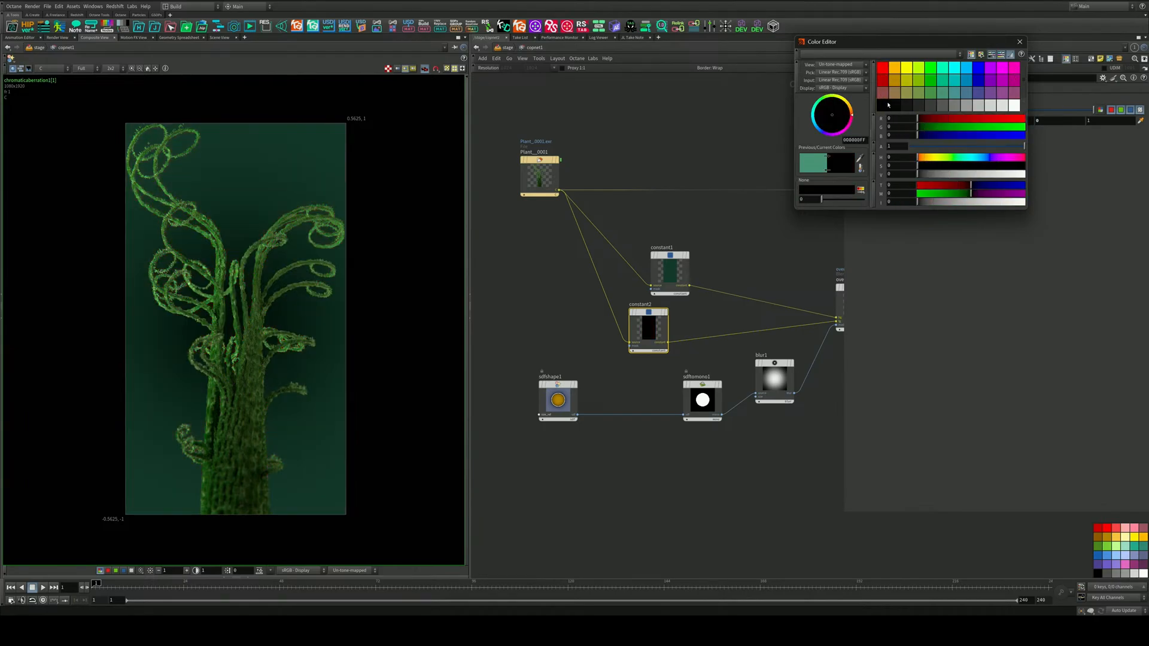
click(921, 103)
Set constant2's color to the muted teal swatch and brighten it to about 0.113, 0.453, 0.283
click(943, 93)
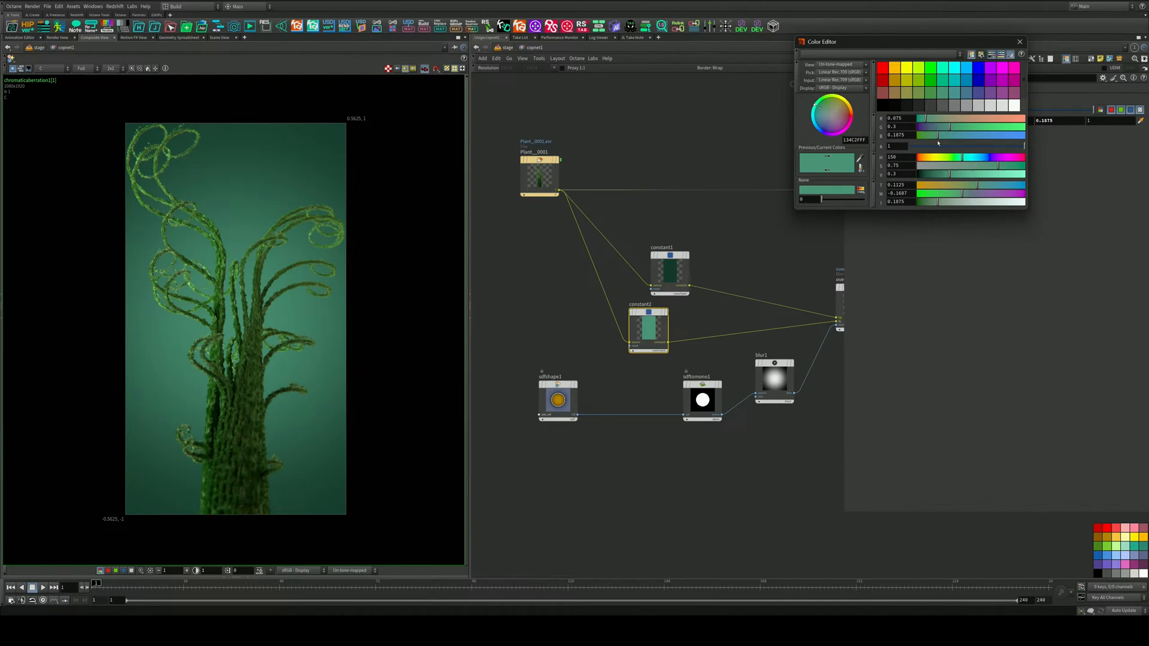
mouse_move(960, 176)
mouse_down()
mouse_move(979, 177)
mouse_move(968, 178)
mouse_up()
click(1019, 42)
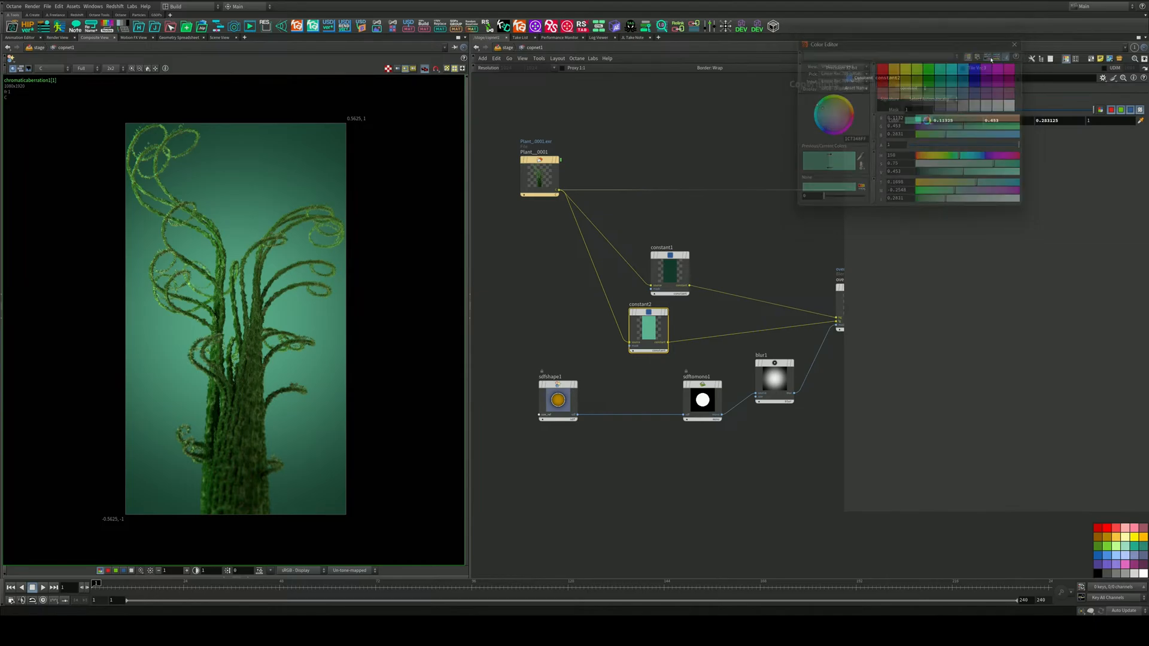
Add a Color Correct node and insert it on the wire between the plant image and blend1
middle_drag(751, 223, 766, 314)
scroll(741, 267, up, 4)
scroll(740, 267, down, 3)
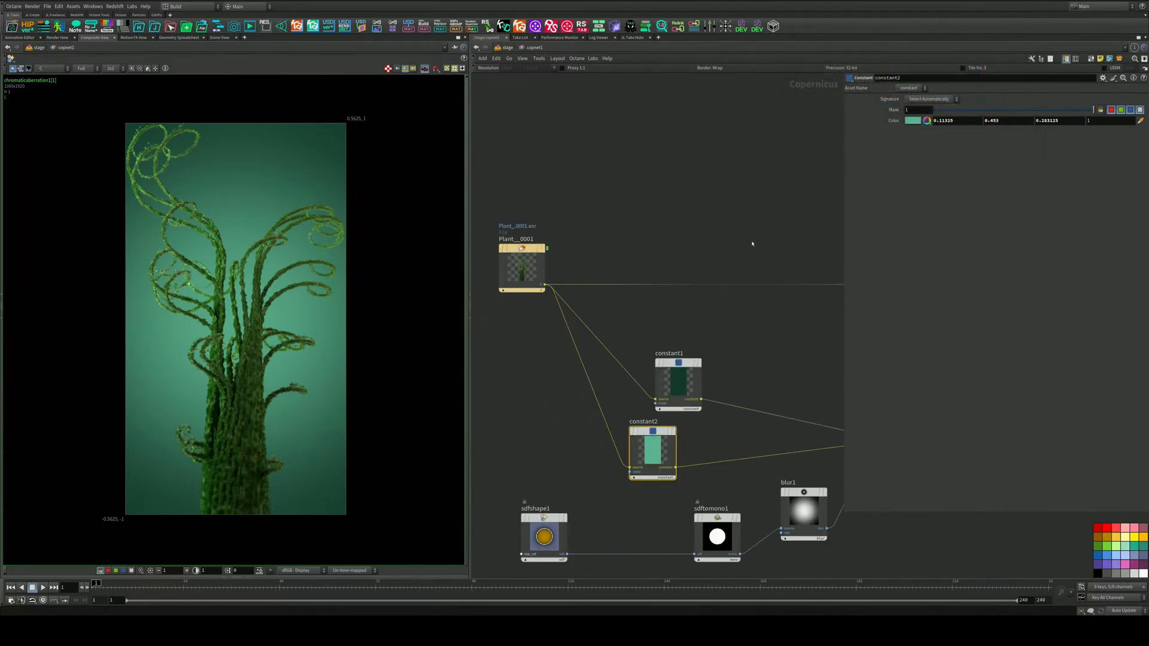
middle_drag(752, 243, 722, 268)
key(Tab)
text(col)
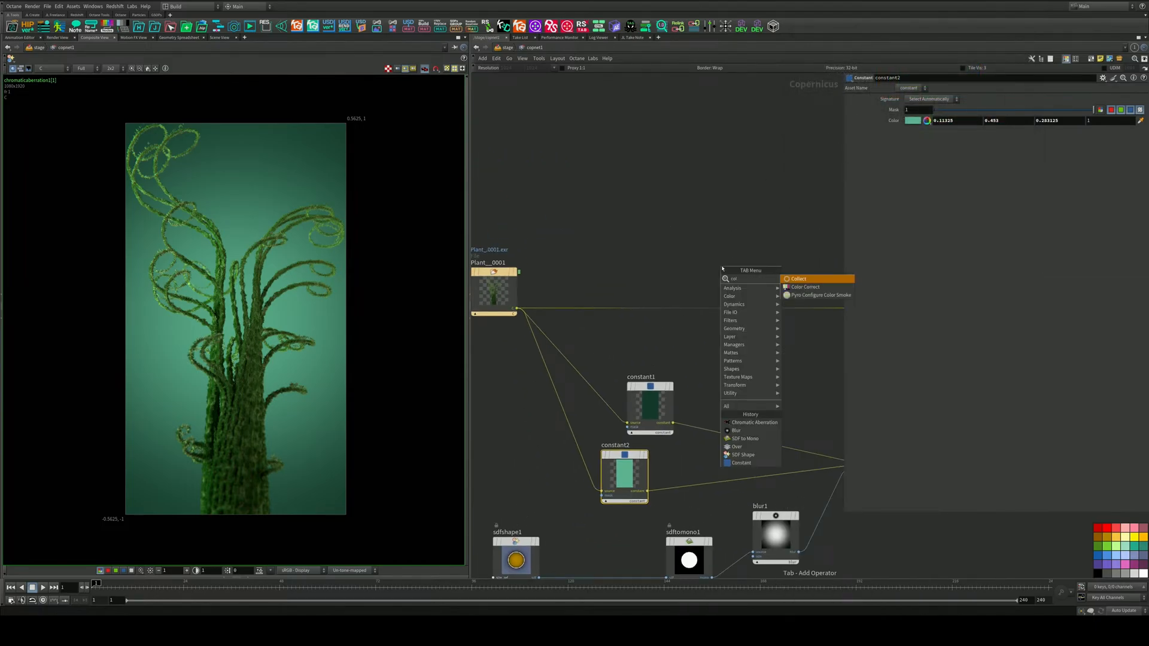
key(Down)
key(Return)
click(708, 296)
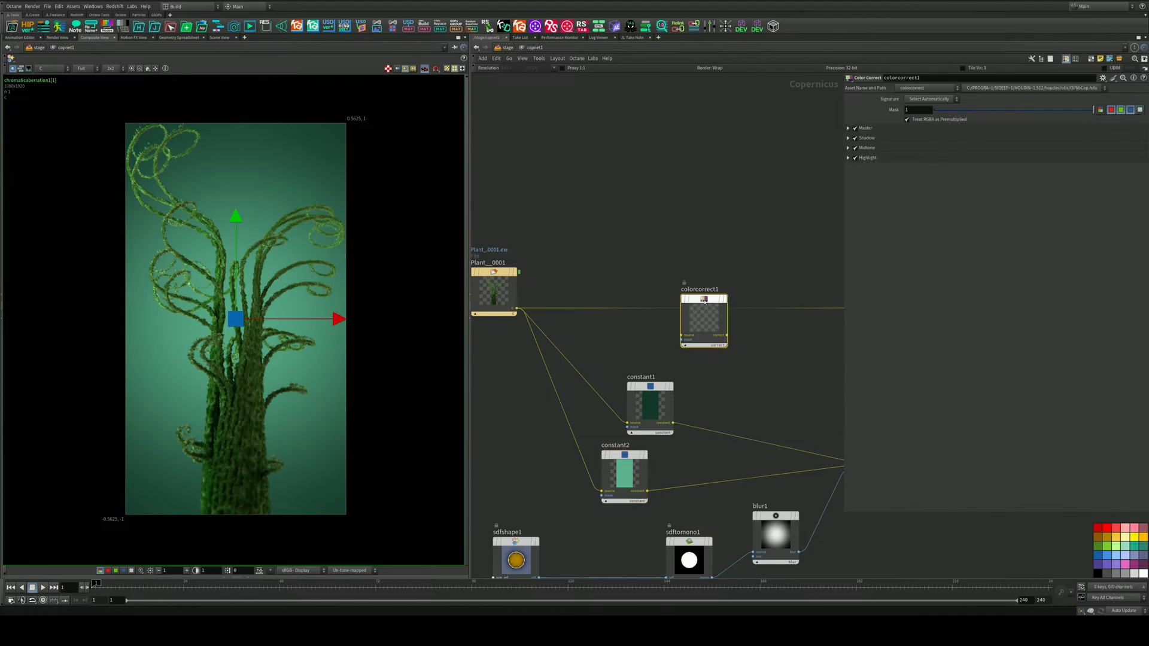
drag(709, 295, 710, 285)
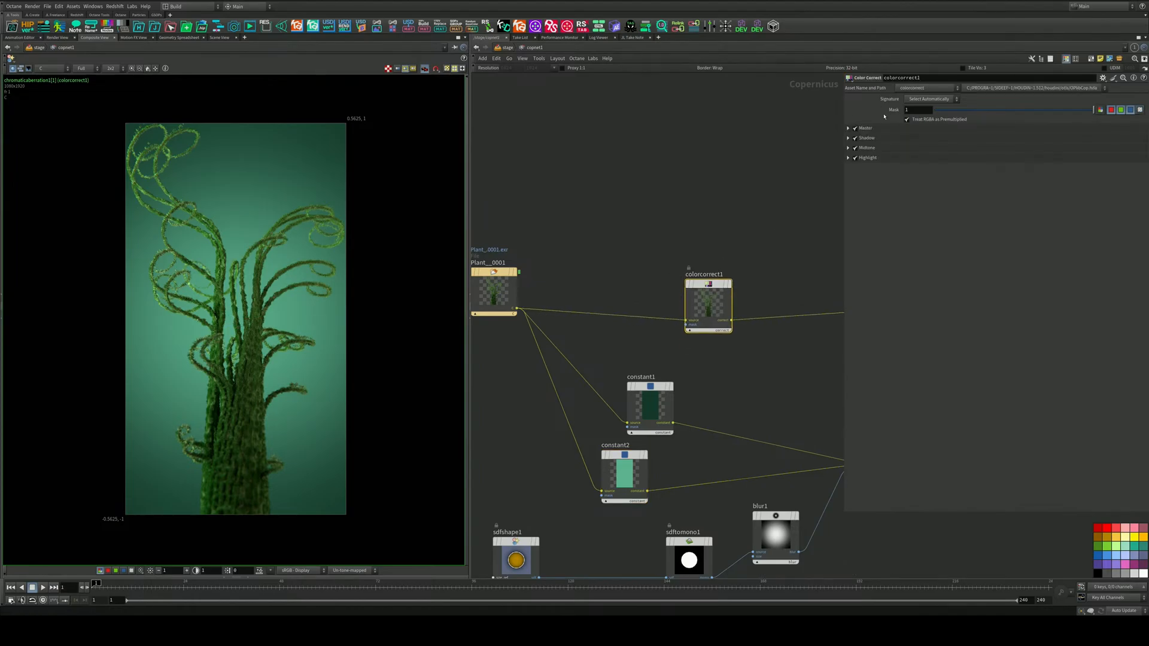
Expand the Master, Shadow, Midtone and Highlight parameter groups of the colorcorrect1 node
click(929, 99)
click(866, 130)
click(847, 128)
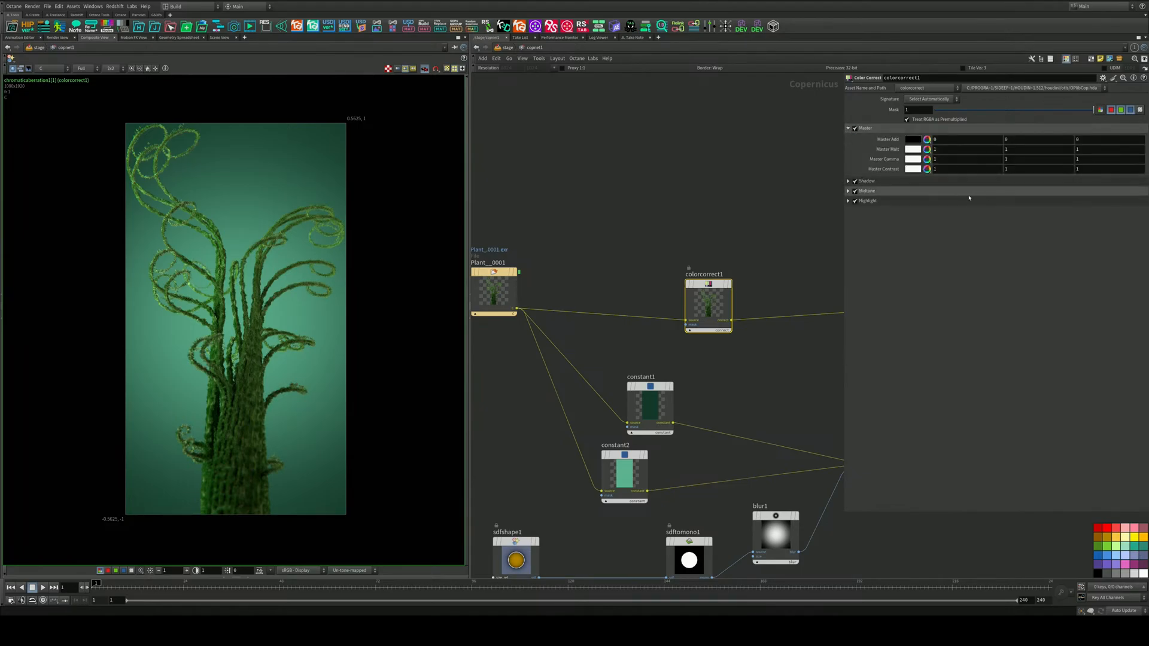
click(868, 201)
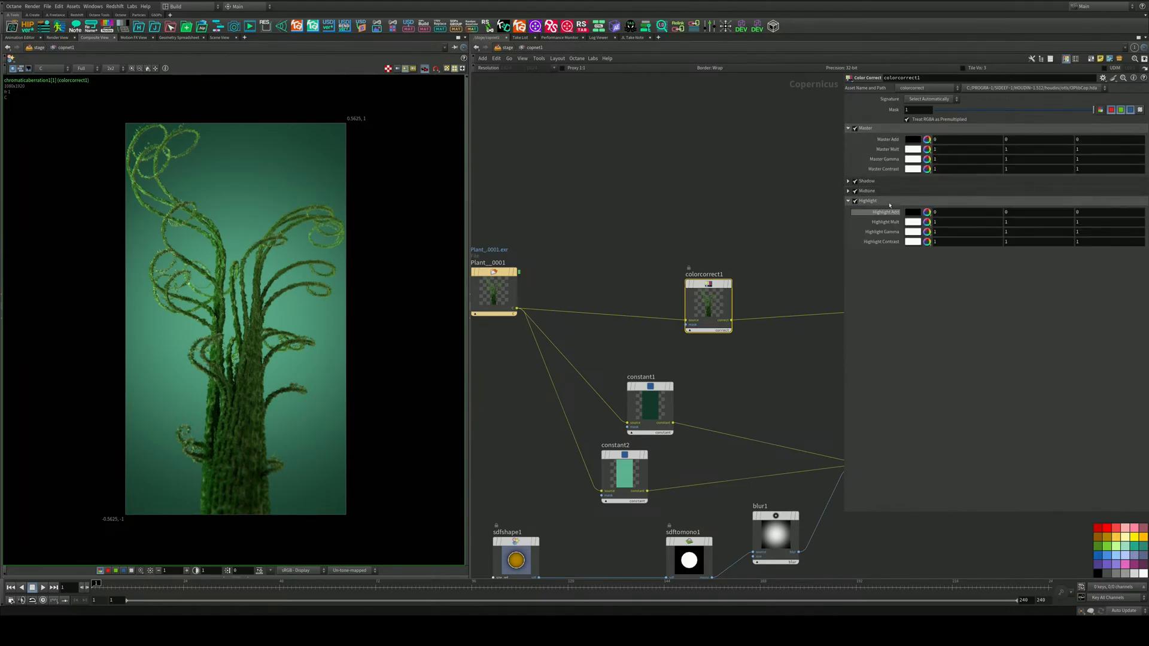
click(847, 180)
click(892, 234)
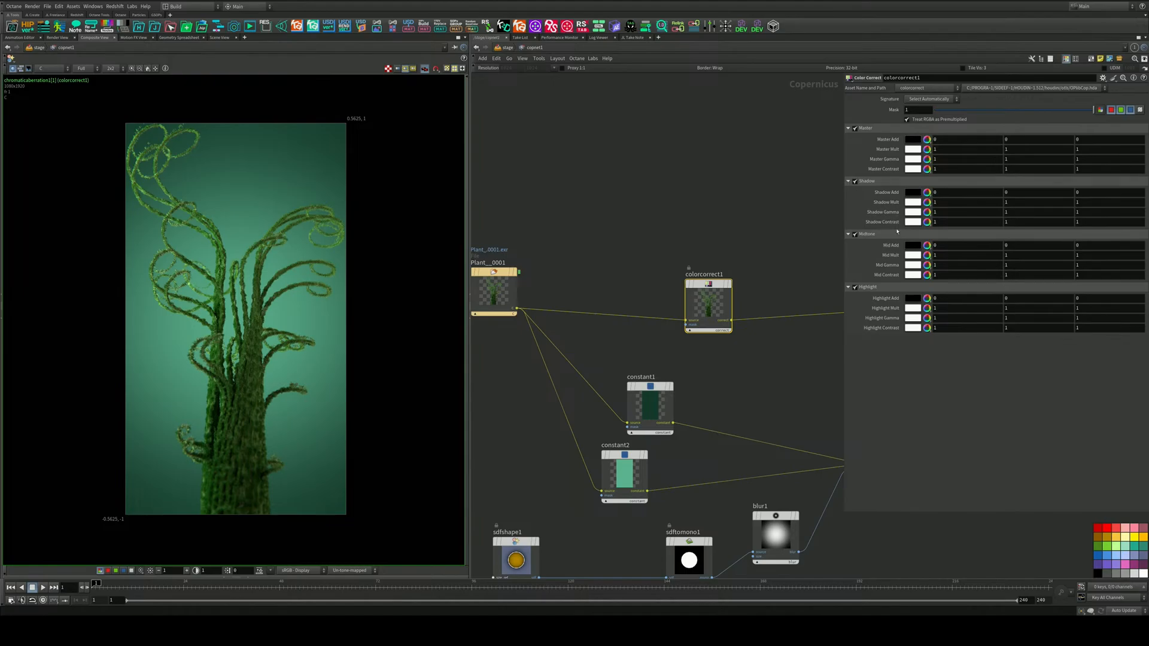
Try different Shadow Mult and Shadow Contrast values on colorcorrect1 and undo each change
middle_drag(948, 203, 1103, 203)
key(ctrl+z)
key(ctrl+z)
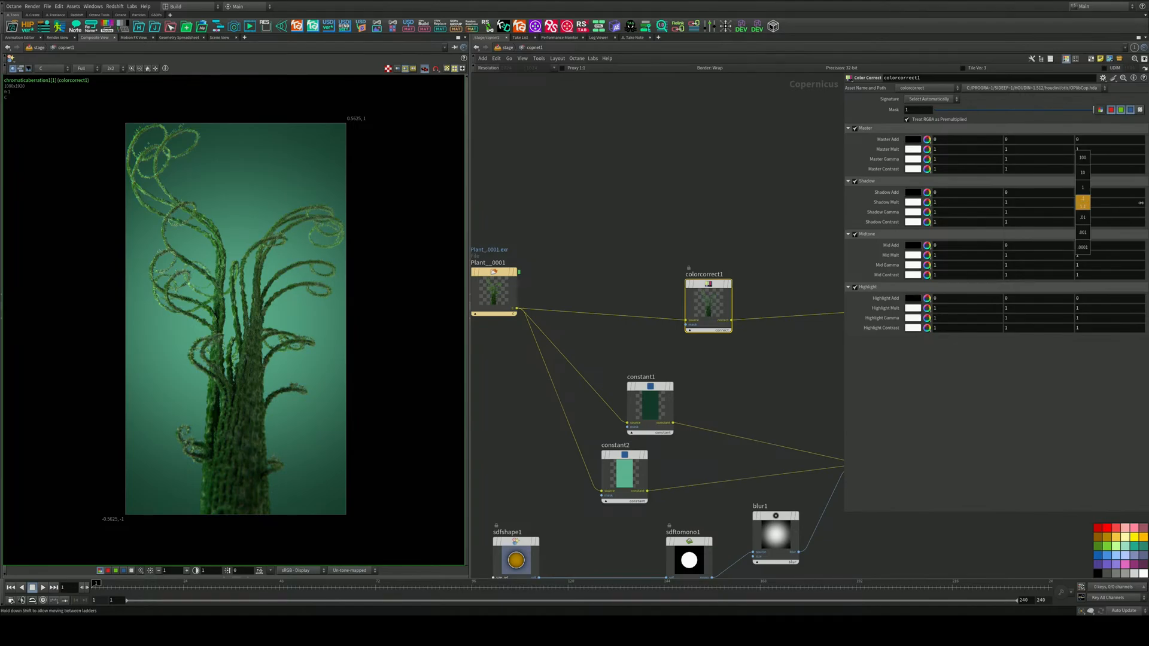
middle_drag(1083, 205, 1084, 204)
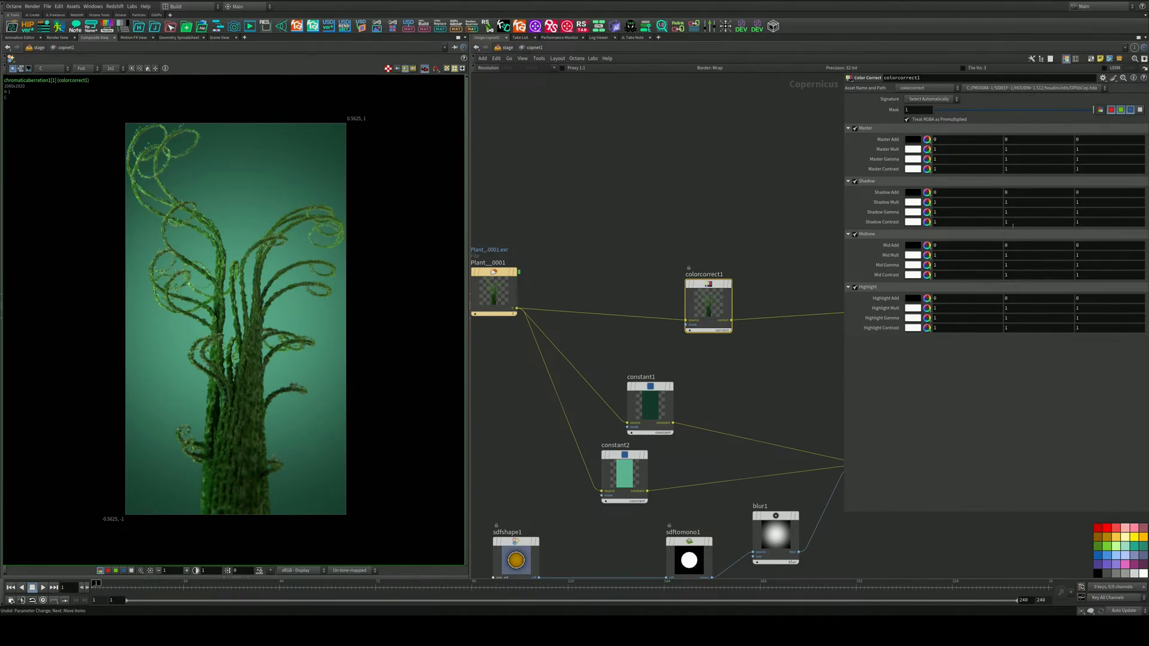
middle_drag(949, 225, 952, 193)
key(ctrl+z)
key(ctrl+z)
Try different Highlight Mult values on colorcorrect1 and undo them
middle_drag(952, 309, 845, 289)
key(ctrl+z)
key(ctrl+z)
key(ctrl+z)
Set colorcorrect1's Mid Contrast to 0.7 for red and green, and test a different Master Mult without keeping it
mouse_move(1017, 277)
middle_down()
mouse_move(980, 279)
mouse_move(1131, 280)
mouse_move(1018, 254)
middle_up()
middle_drag(1025, 159, 980, 150)
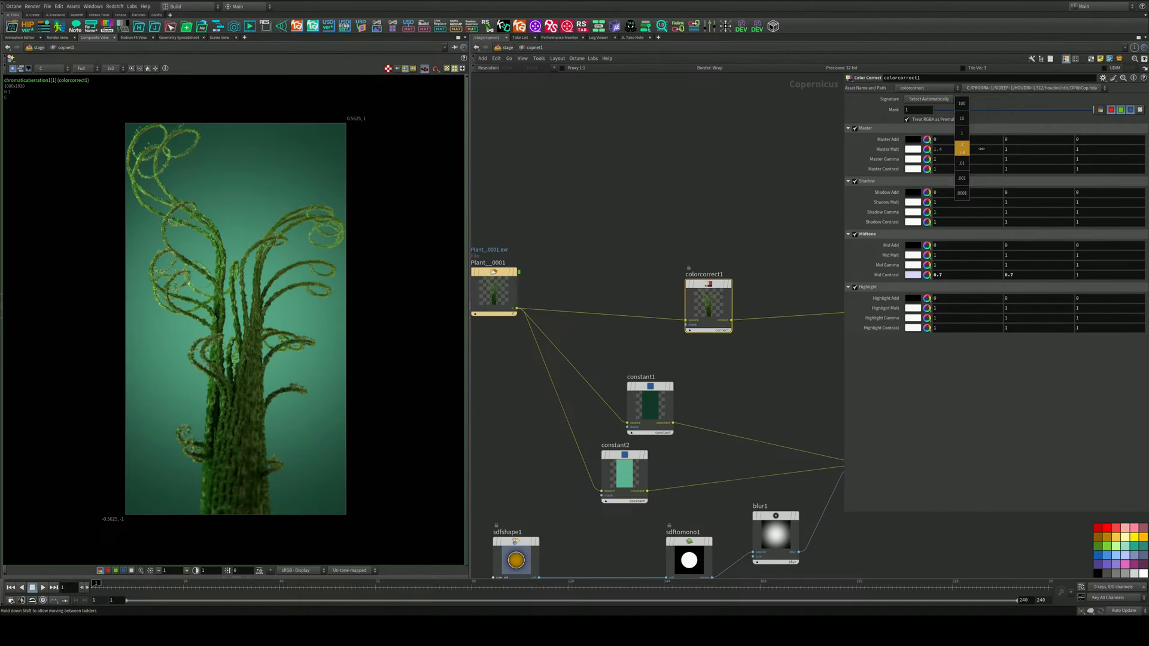
middle_drag(1000, 143, 969, 148)
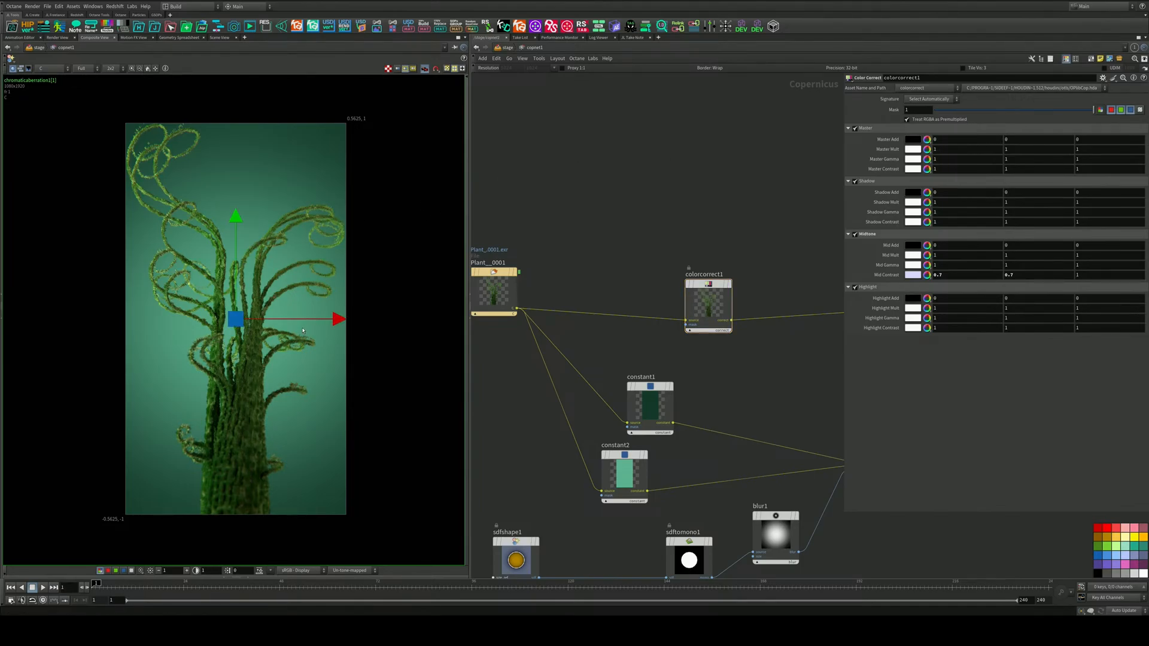
Examine the composited plant's hairy stems and curls up close for sharpness and color
scroll(266, 342, up, 5)
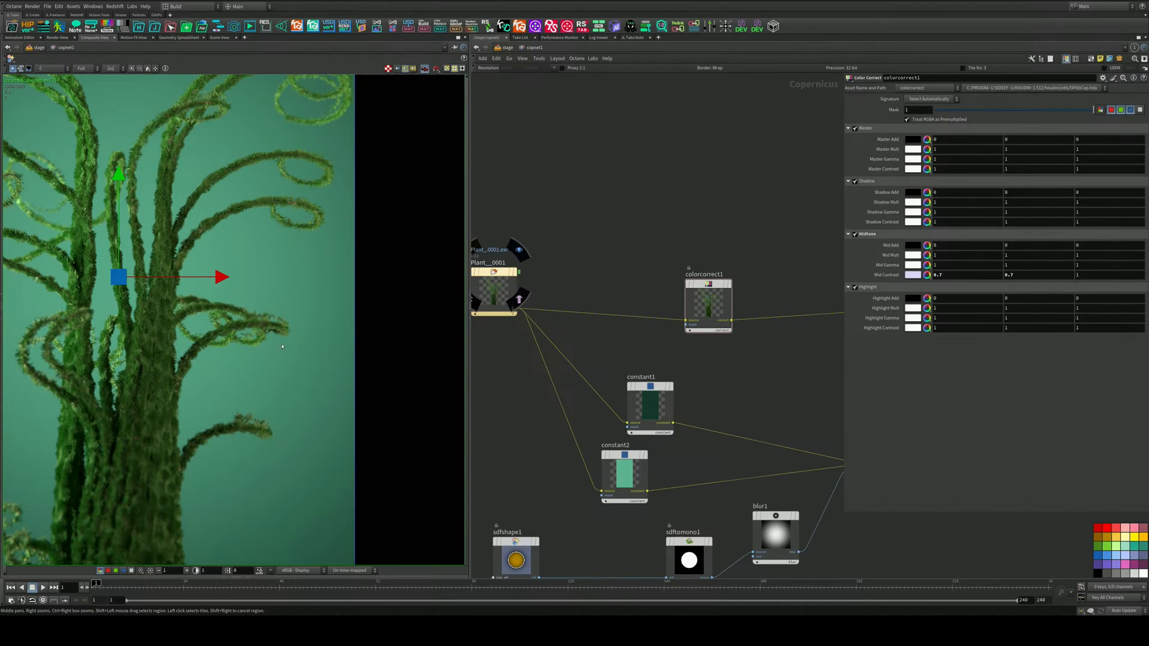
scroll(266, 342, down, 1)
scroll(295, 355, up, 6)
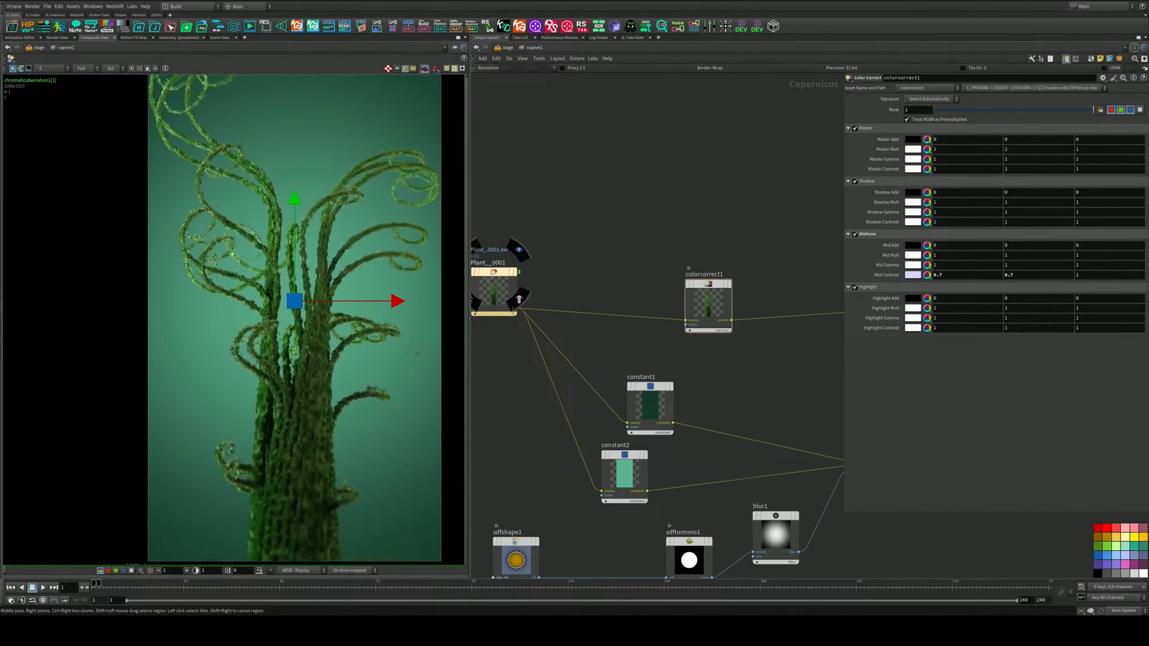
scroll(280, 337, down, 3)
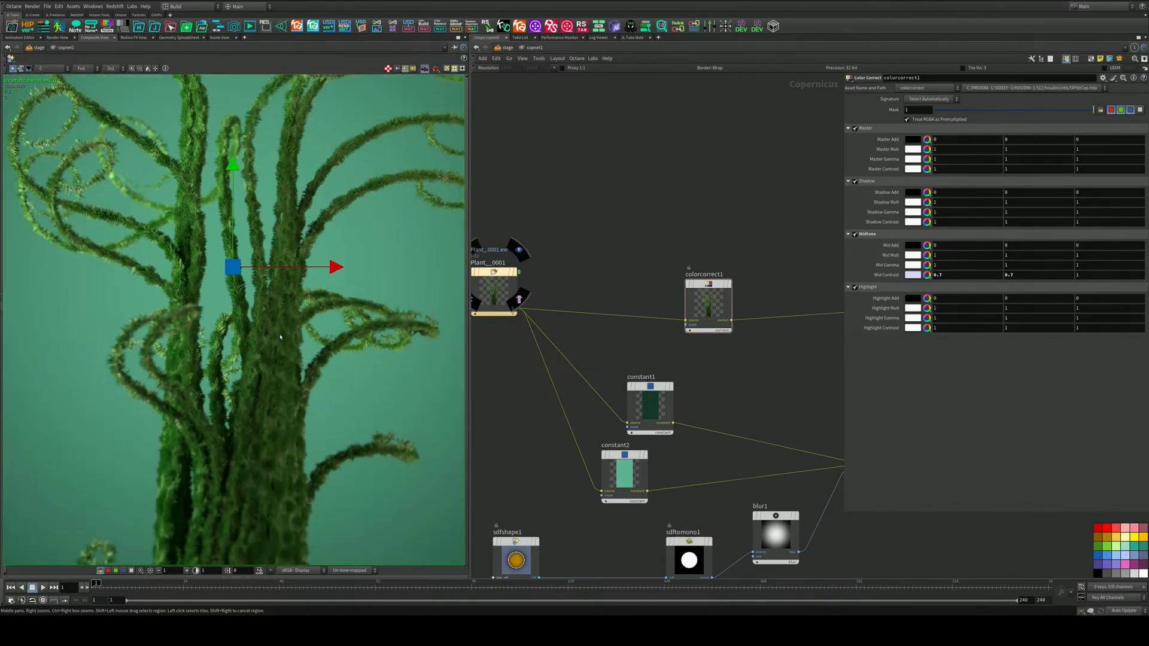
scroll(280, 337, up, 3)
scroll(280, 337, up, 1)
scroll(281, 337, down, 4)
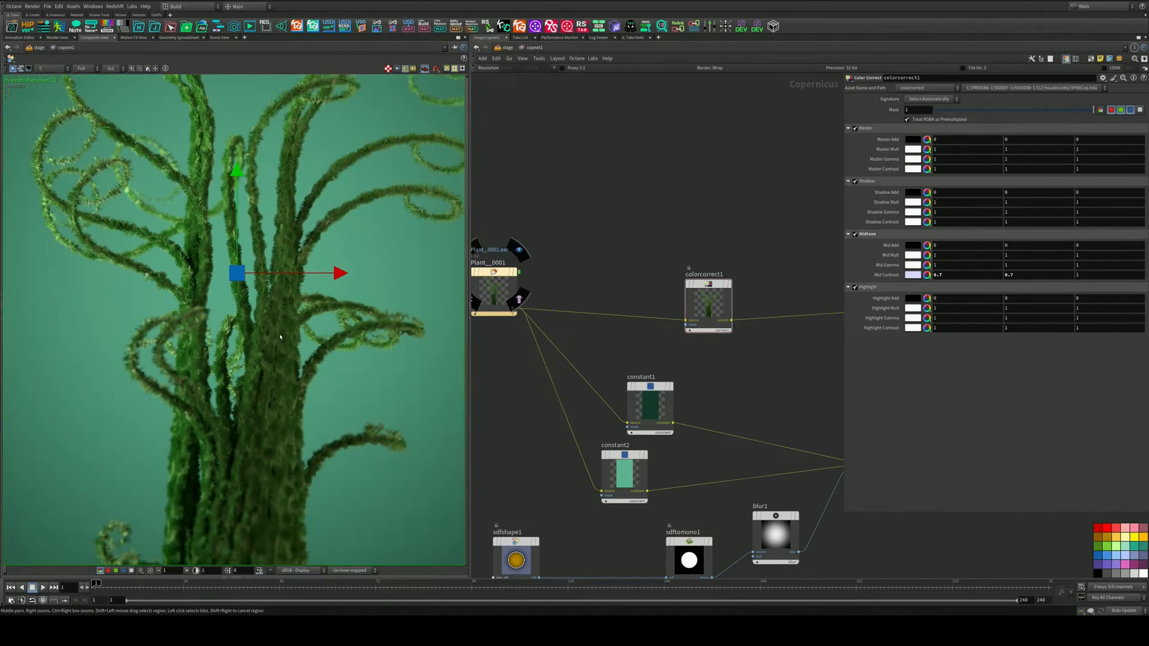
scroll(279, 337, up, 2)
scroll(279, 337, up, 2)
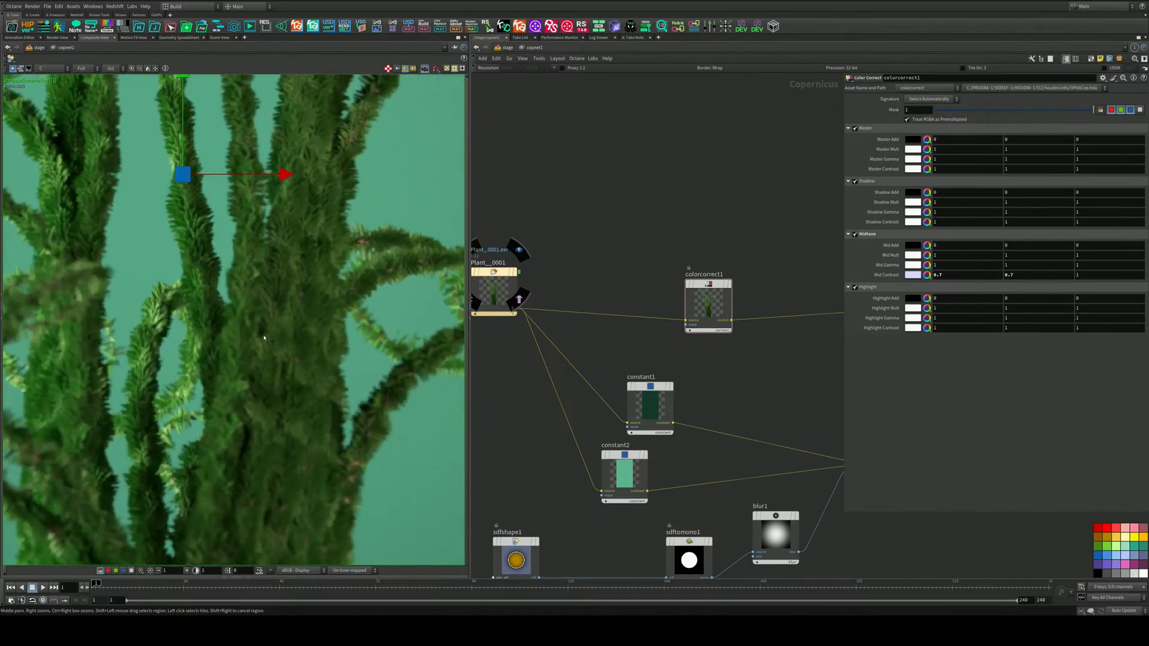
scroll(264, 338, down, 5)
Save the scene, return to the stage network and select camera1, dismissing the error dialog
middle_drag(510, 352, 575, 321)
key(ctrl+s)
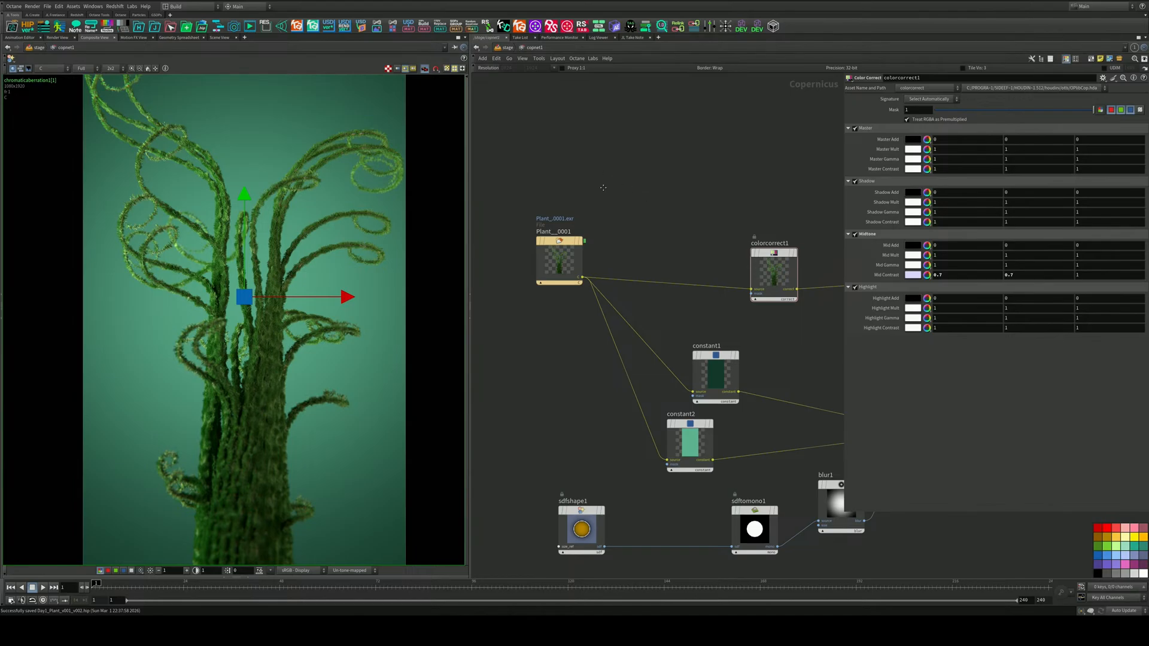
middle_drag(603, 188, 622, 250)
click(507, 48)
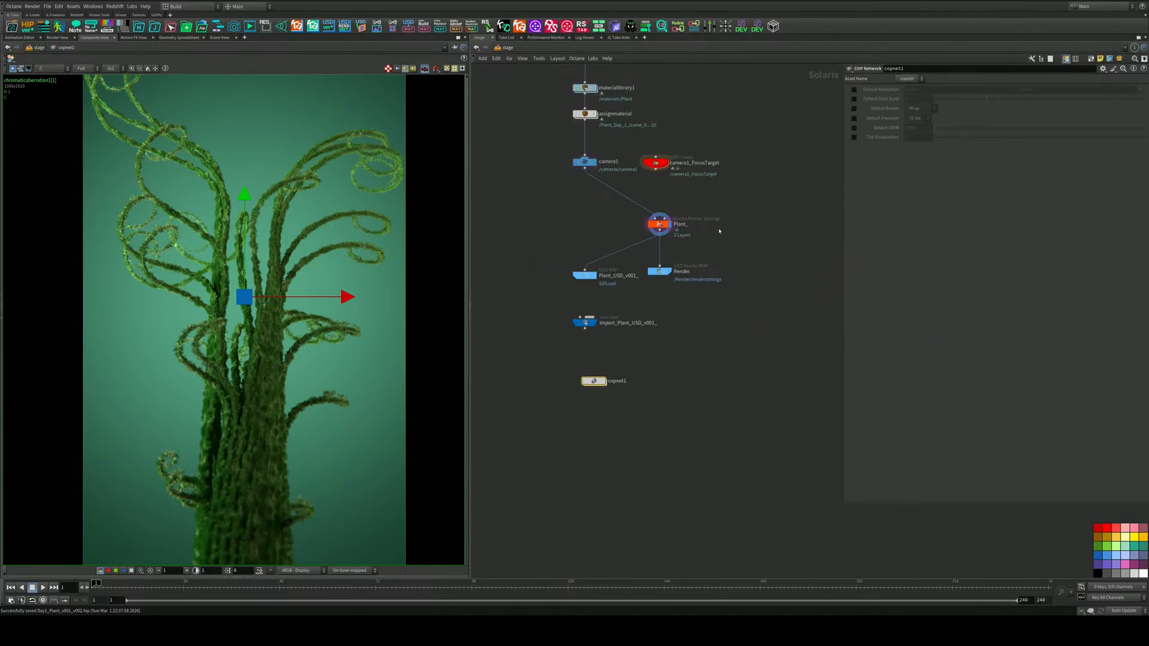
middle_drag(616, 161, 649, 321)
scroll(646, 308, up, 3)
drag(647, 303, 569, 363)
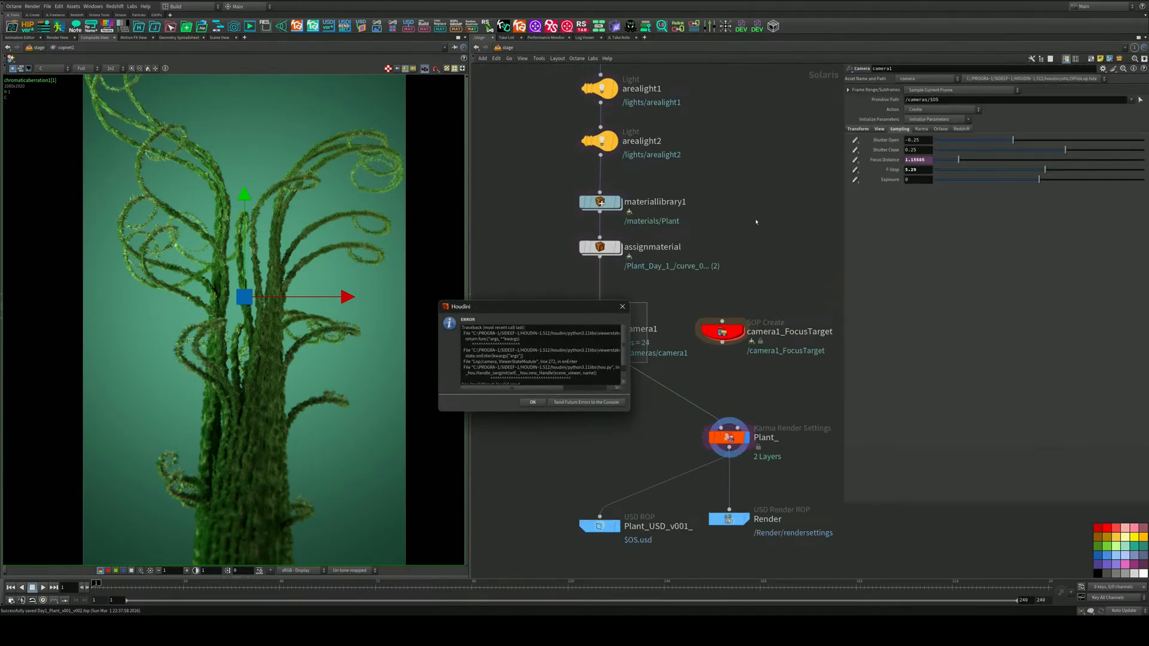
click(623, 306)
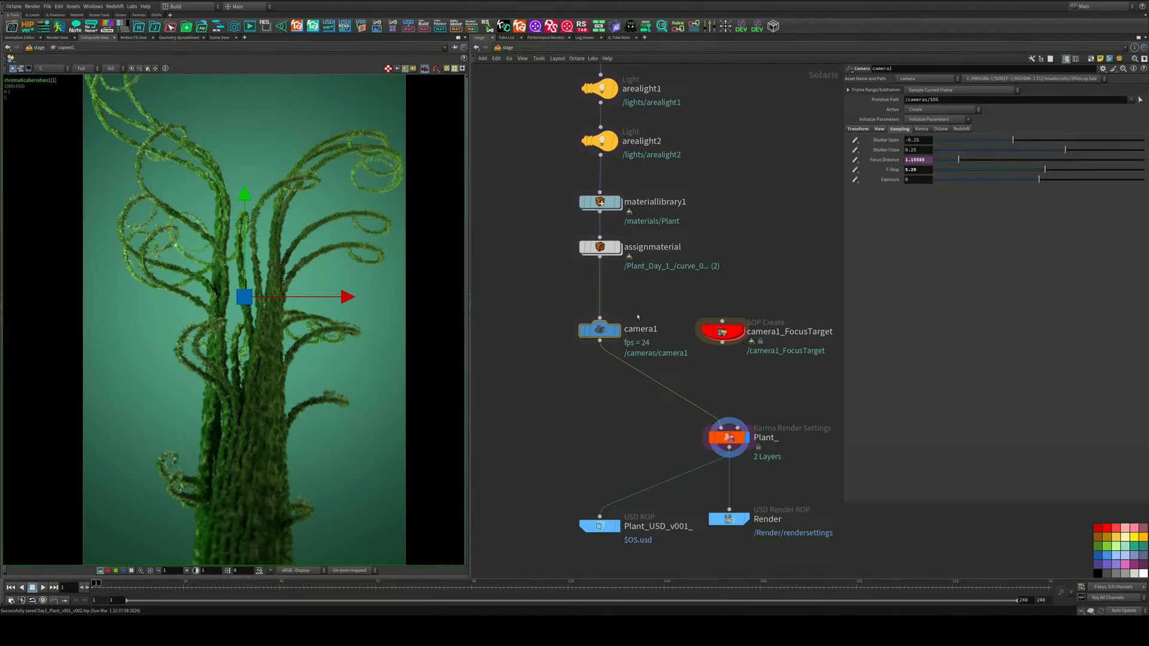
Show the scene view and set camera1's F-Stop to 15
click(214, 38)
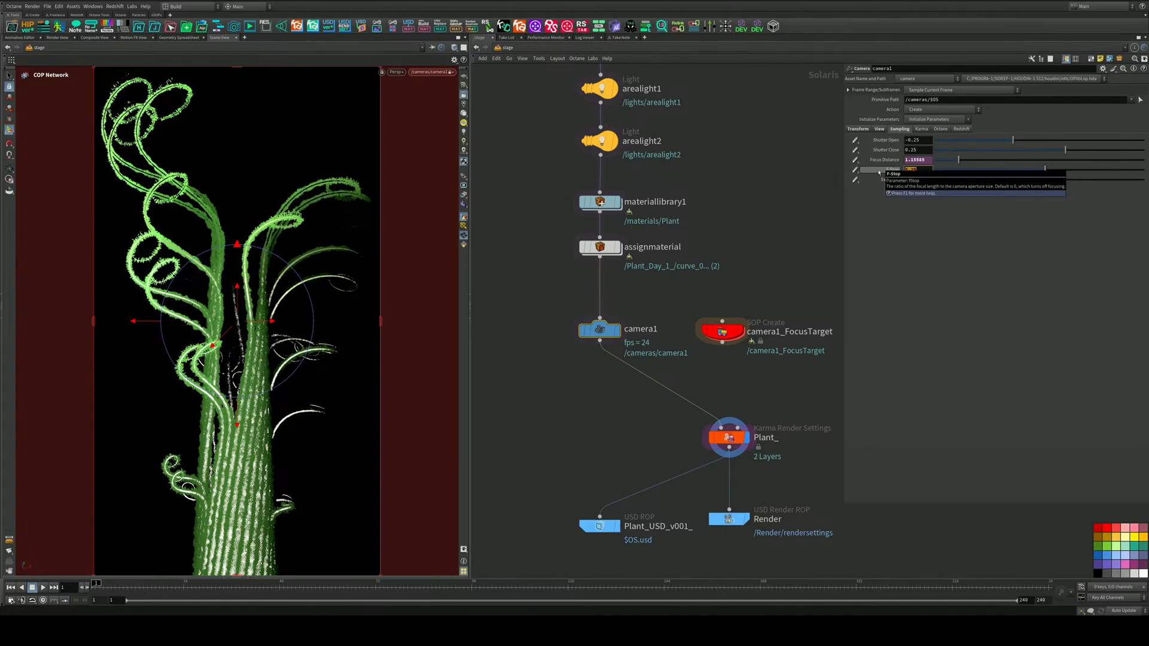
text(15)
key(Return)
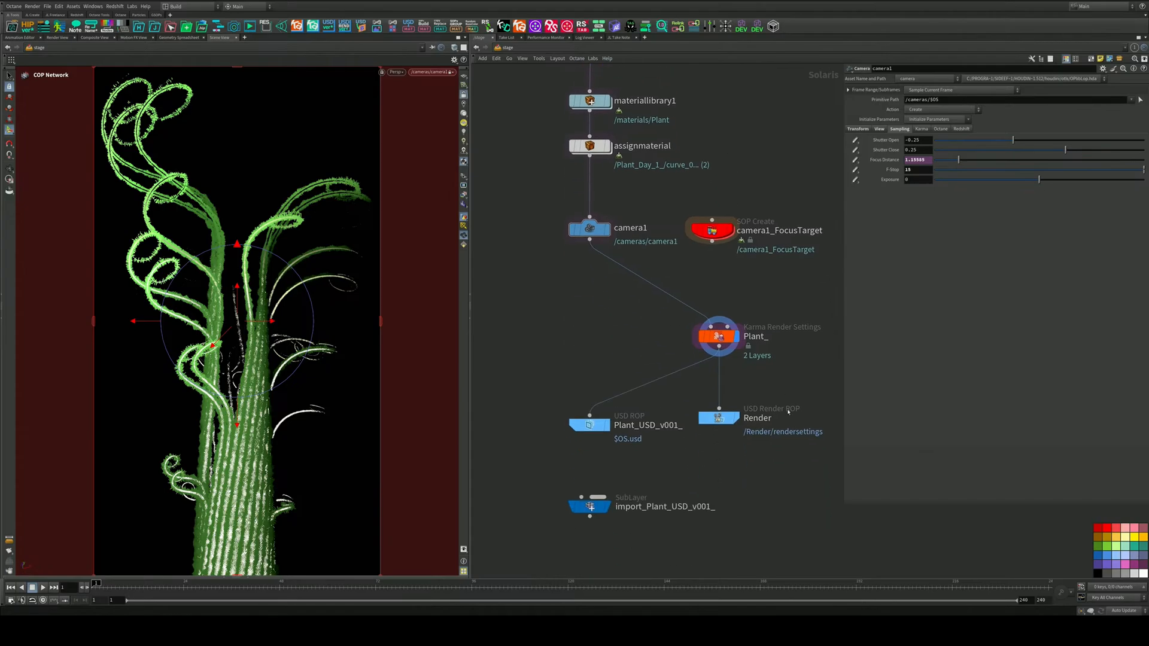
Render the current frame to disk from the Render node and check the job in the Render Manager
click(719, 418)
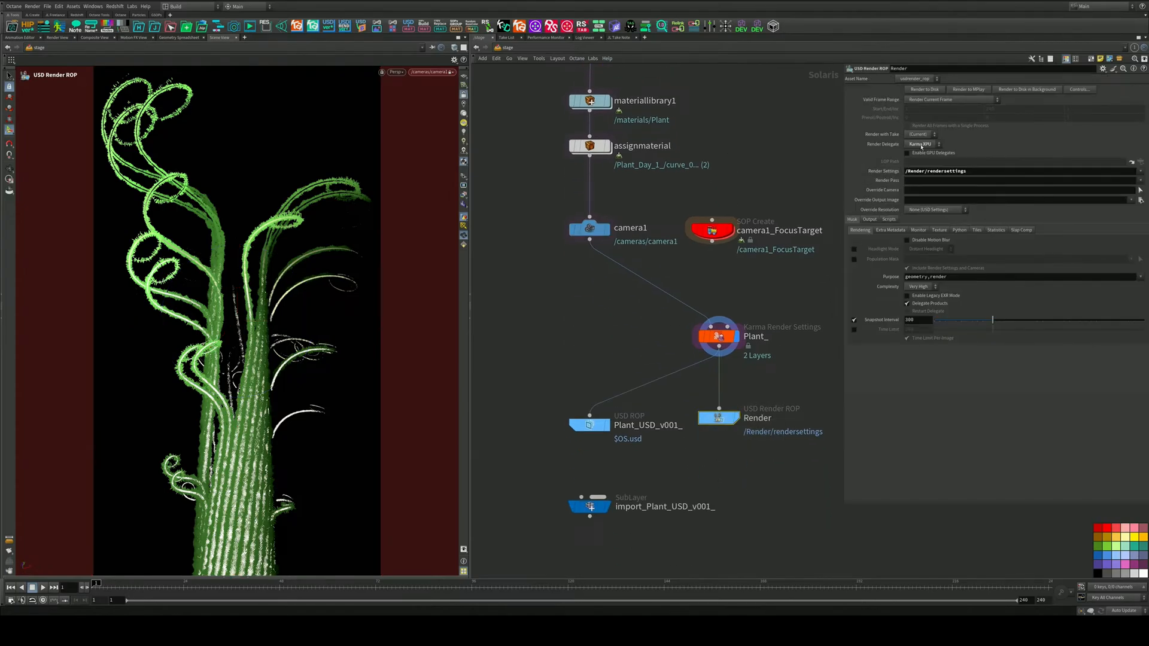
click(922, 89)
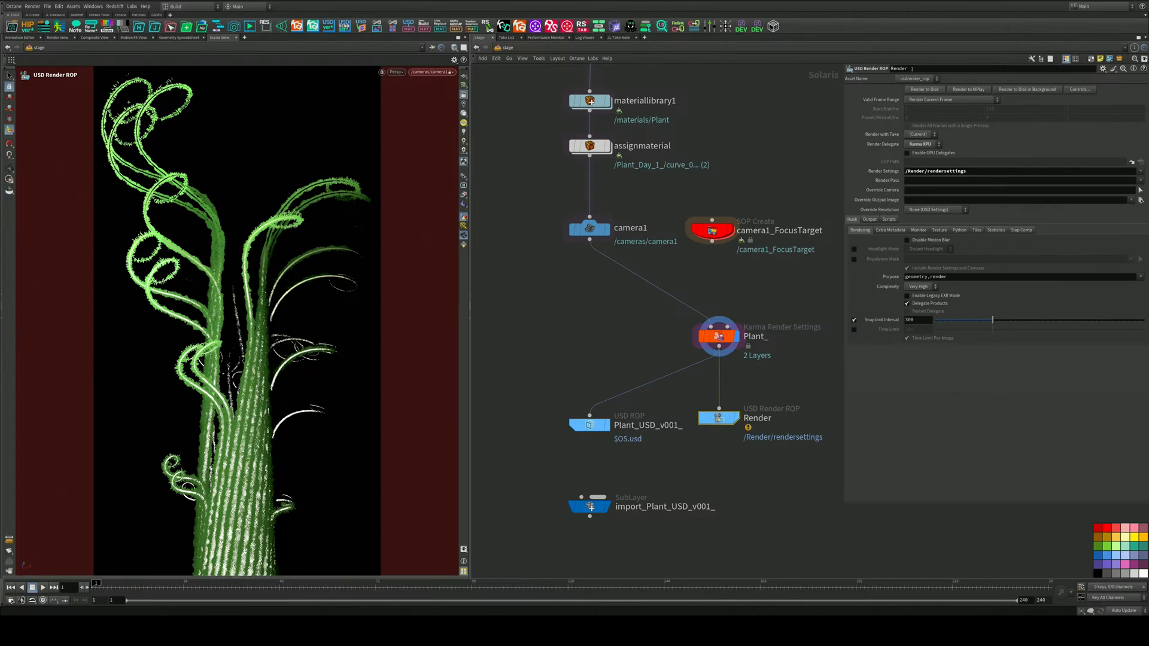
click(39, 7)
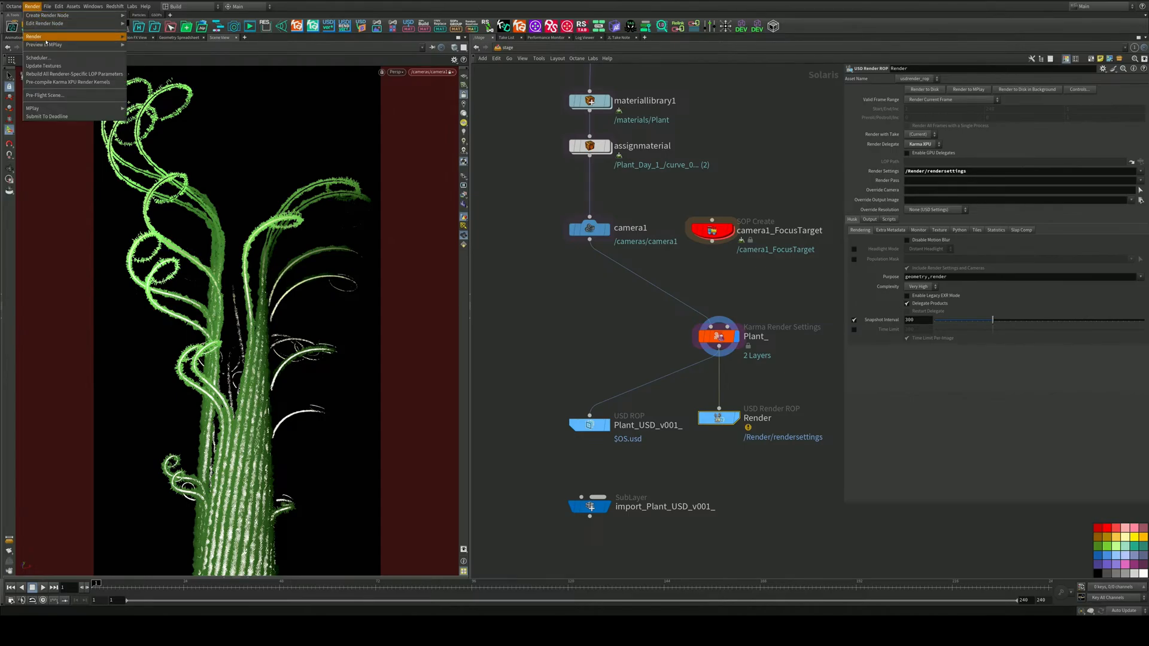
click(66, 58)
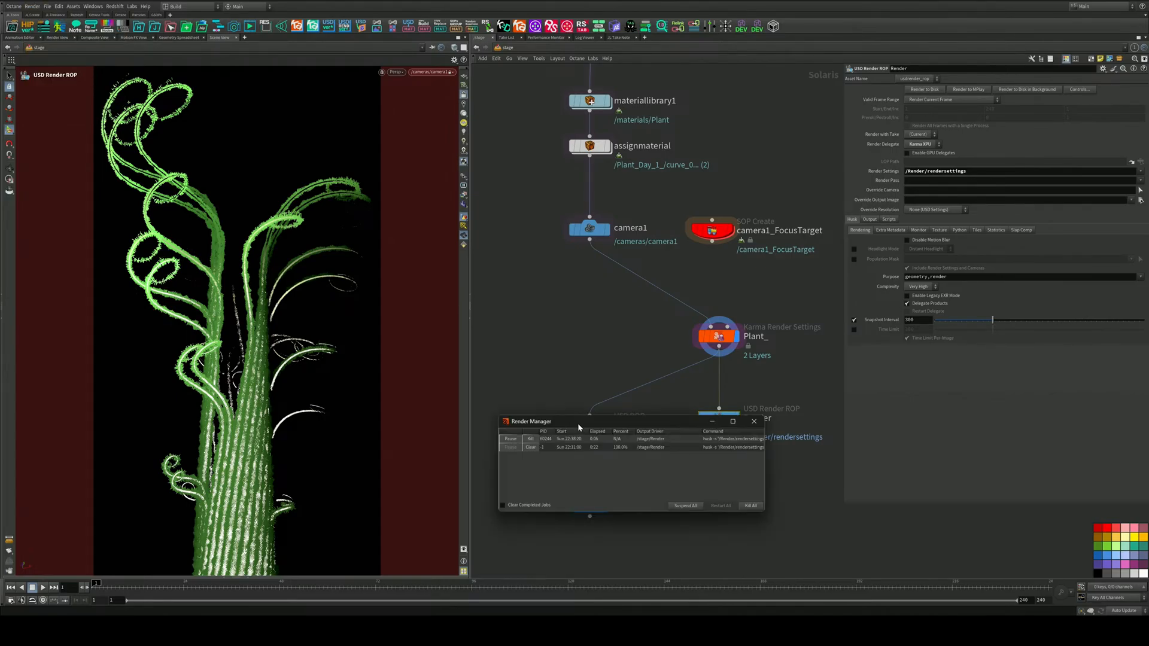
drag(578, 424, 505, 325)
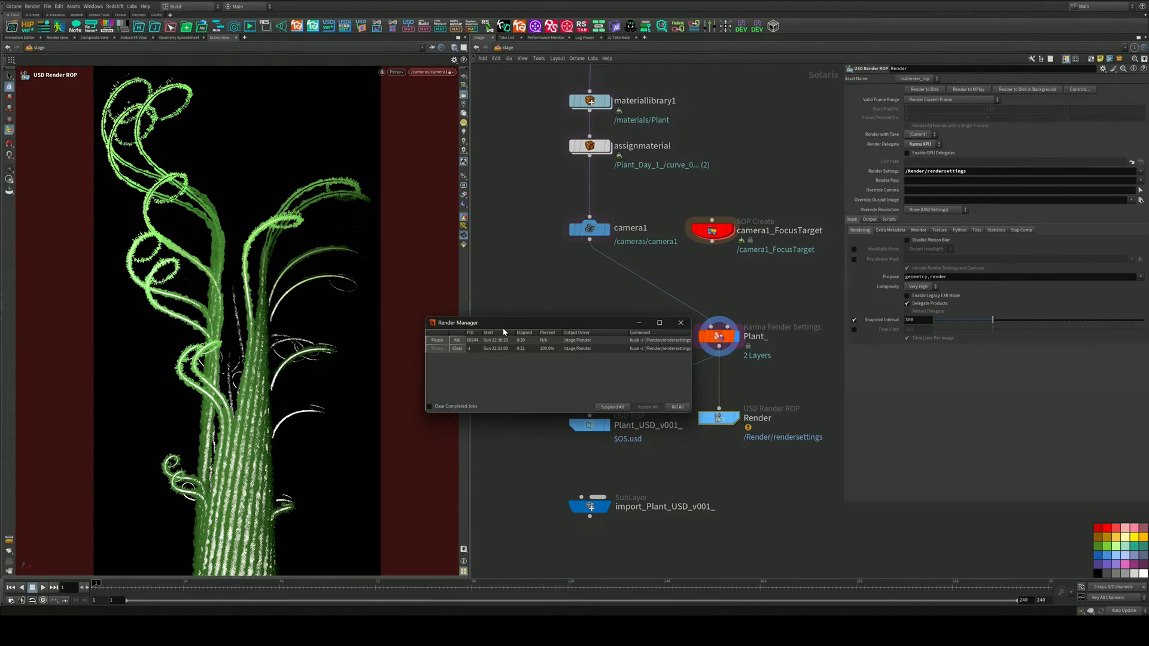
click(681, 322)
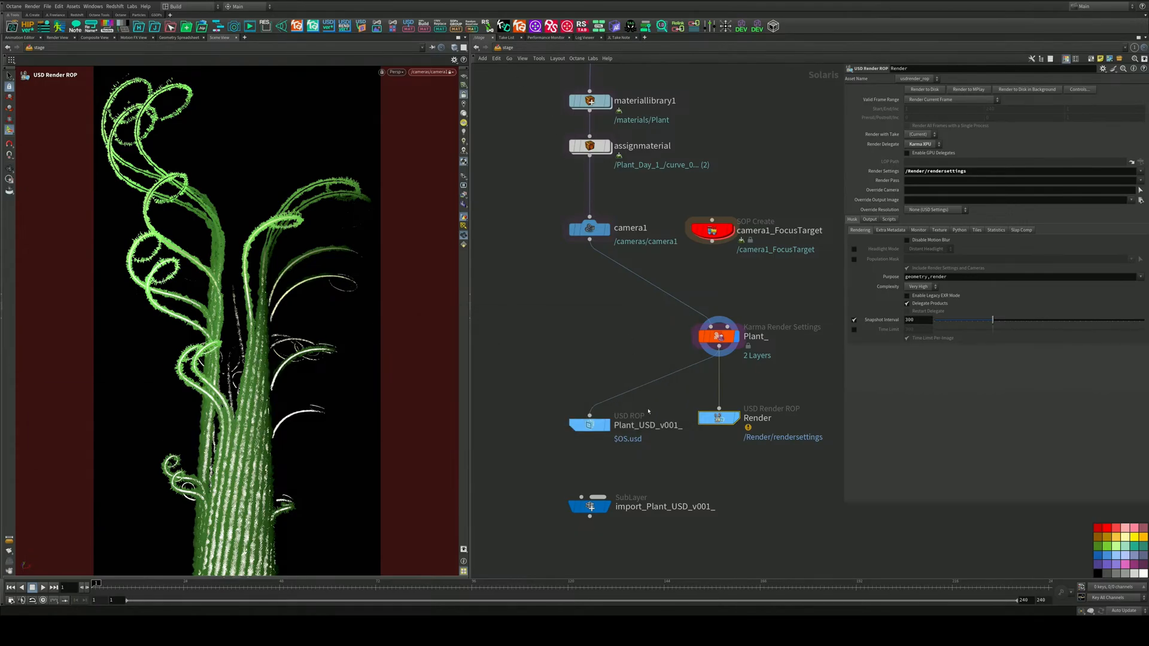
Reopen copnet1 and reload the rendered Plant_.0001.exr image in the plant File node
middle_drag(761, 353, 802, 239)
double_click(651, 488)
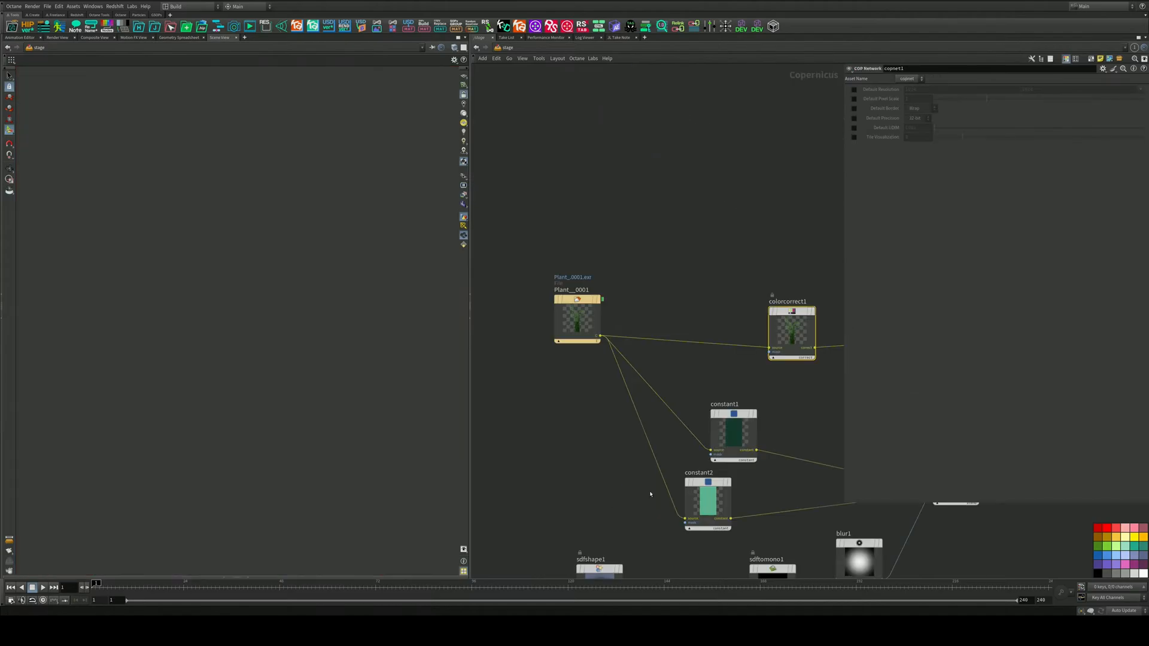
middle_drag(569, 431, 537, 341)
click(542, 254)
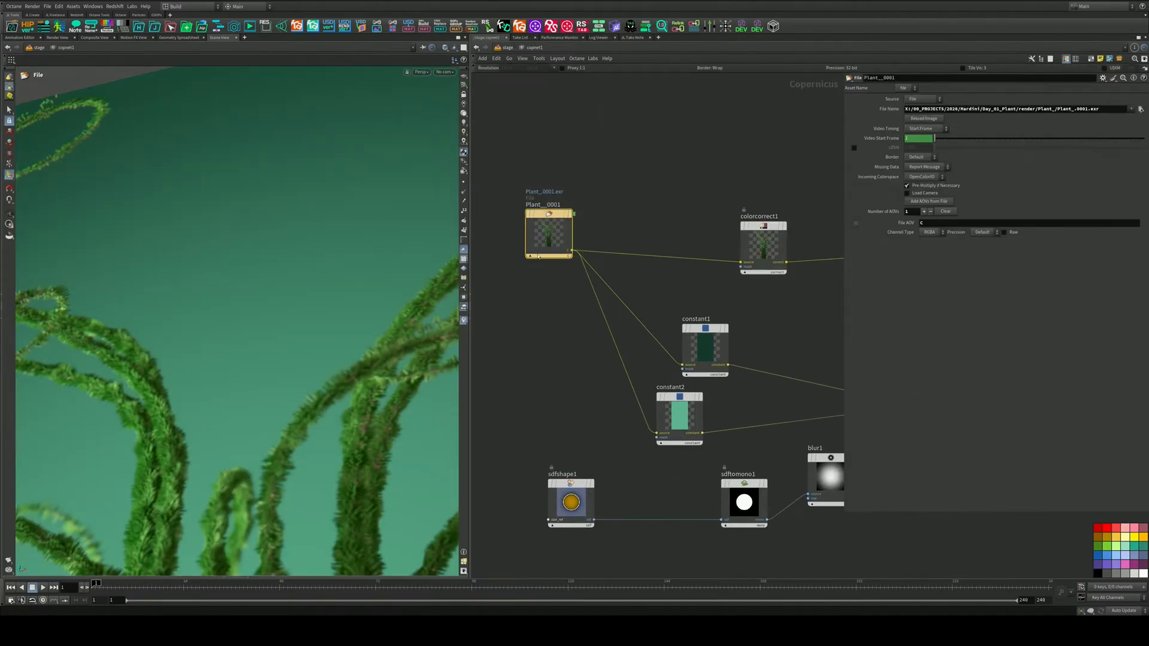
click(918, 121)
click(1140, 110)
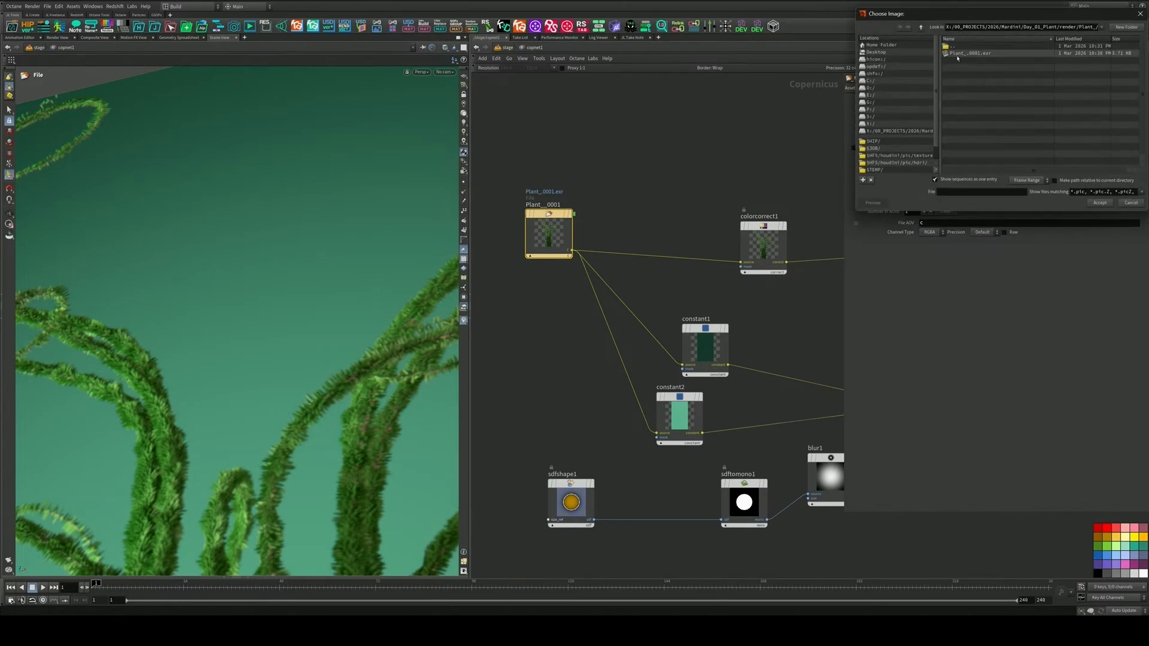
click(1100, 203)
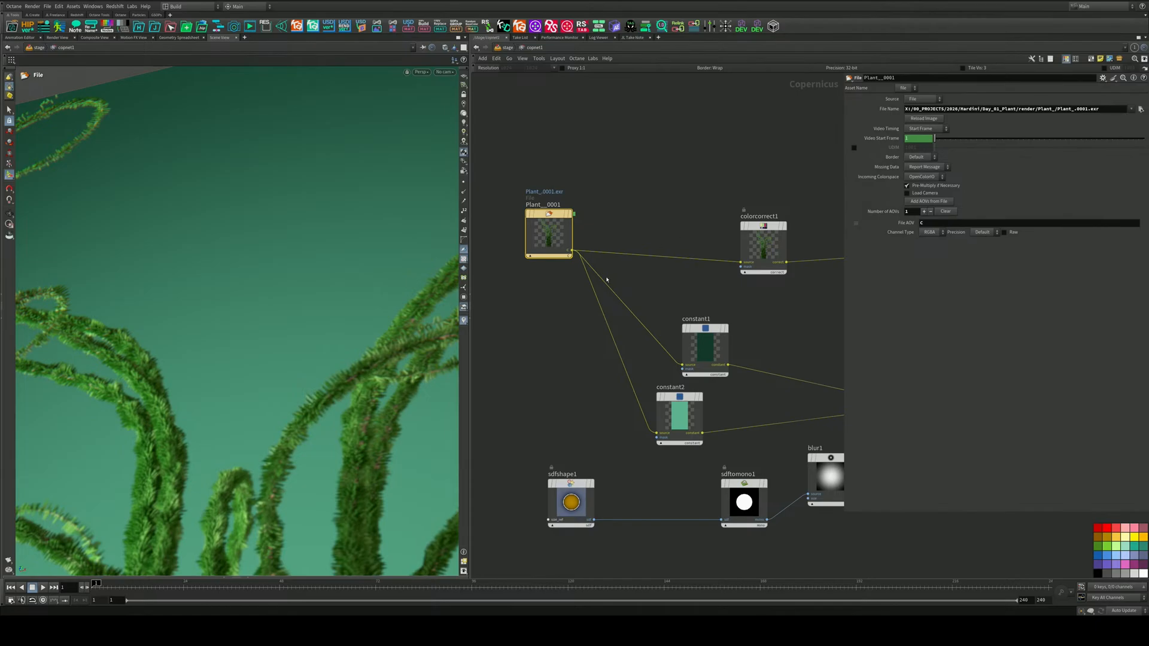
Return to the composite view and inspect the re-rendered plant as a whole and up close
middle_drag(586, 308, 637, 275)
key(Escape)
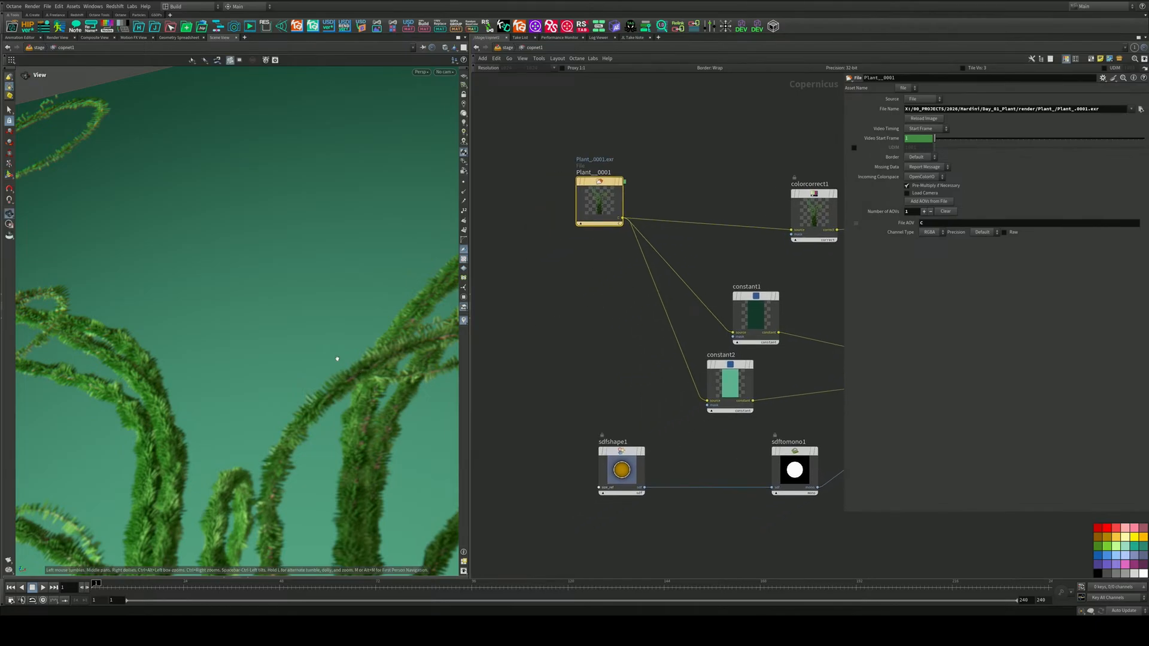
drag(334, 354, 243, 263)
click(105, 38)
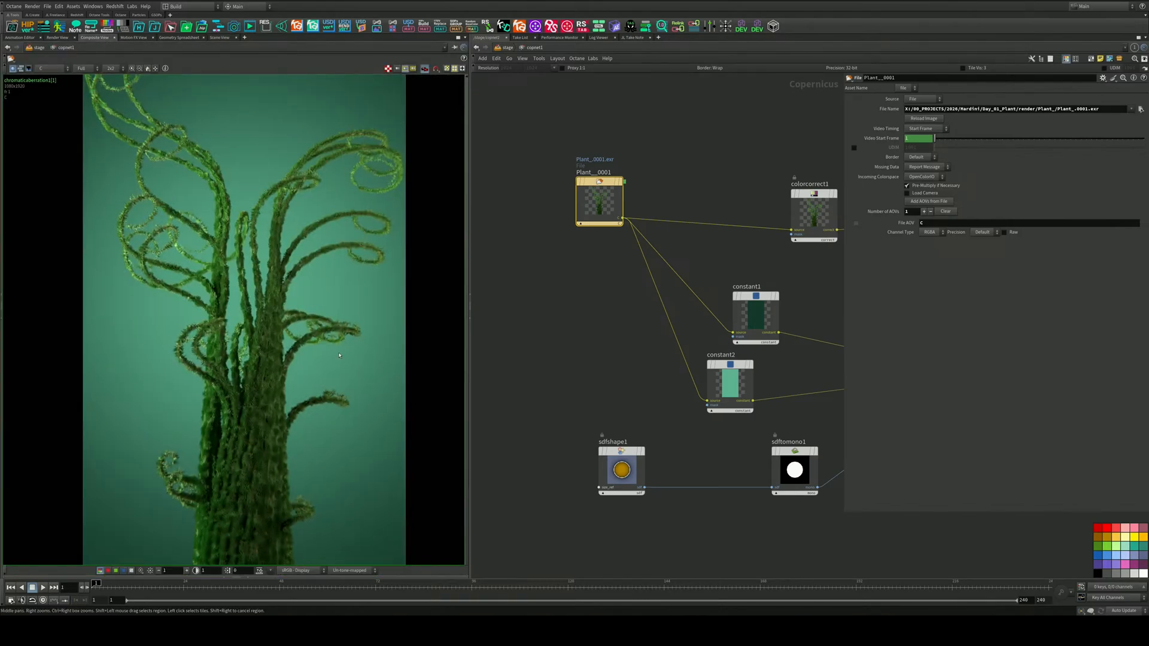
scroll(314, 354, down, 4)
scroll(313, 355, up, 1)
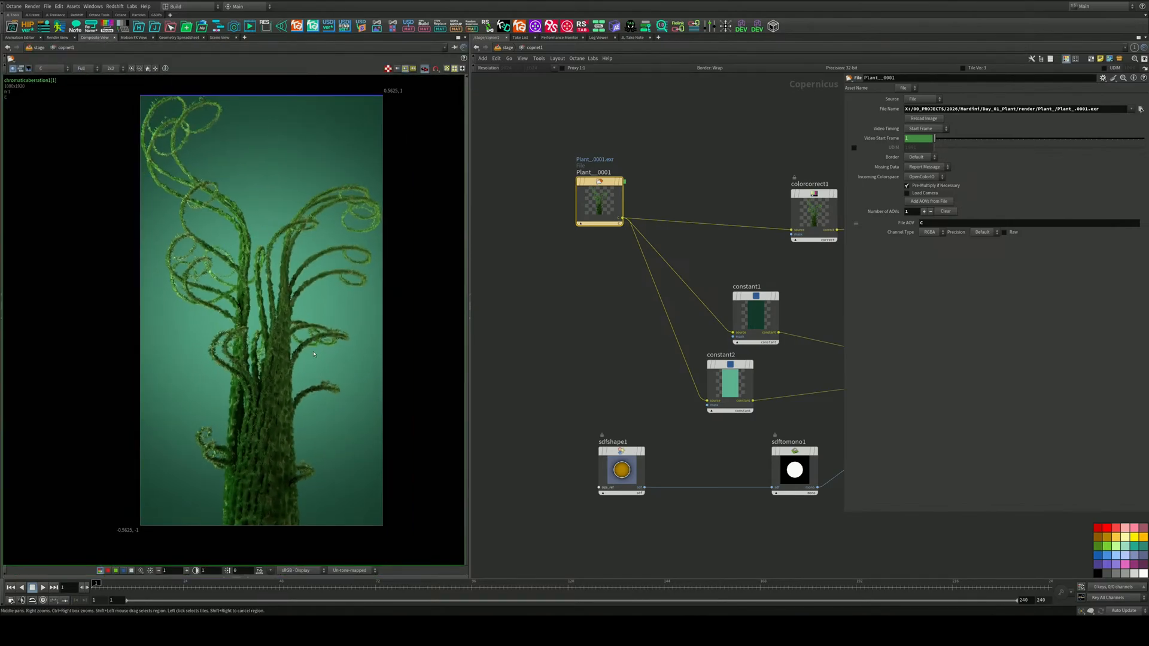
scroll(313, 354, up, 6)
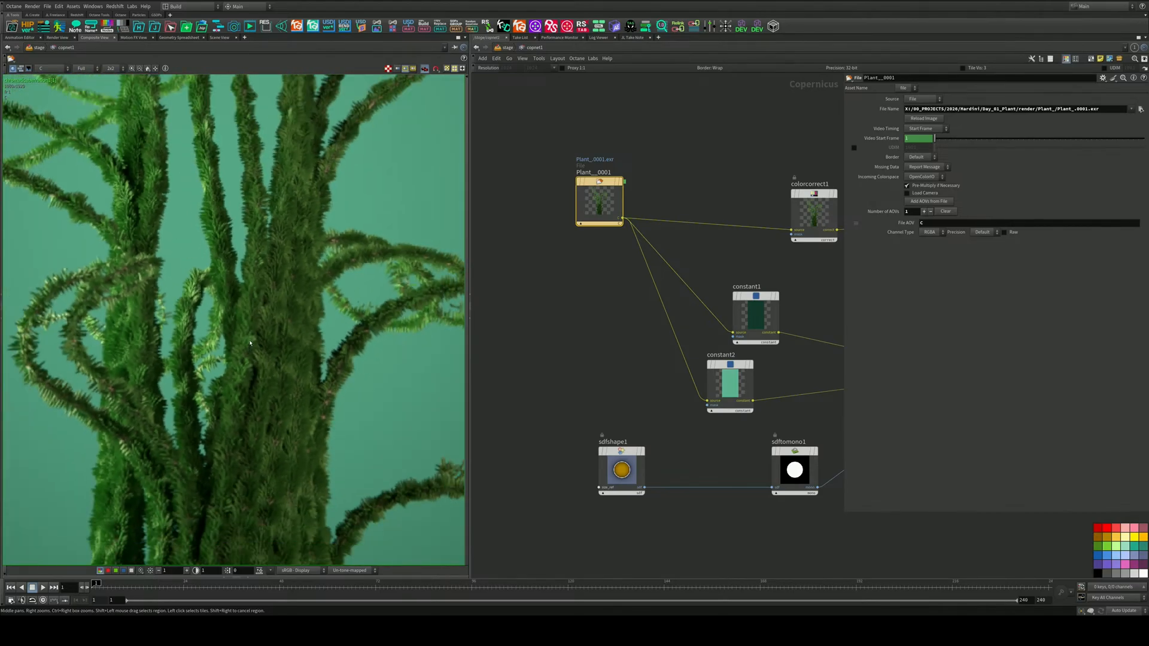
scroll(250, 343, up, 4)
scroll(251, 343, down, 5)
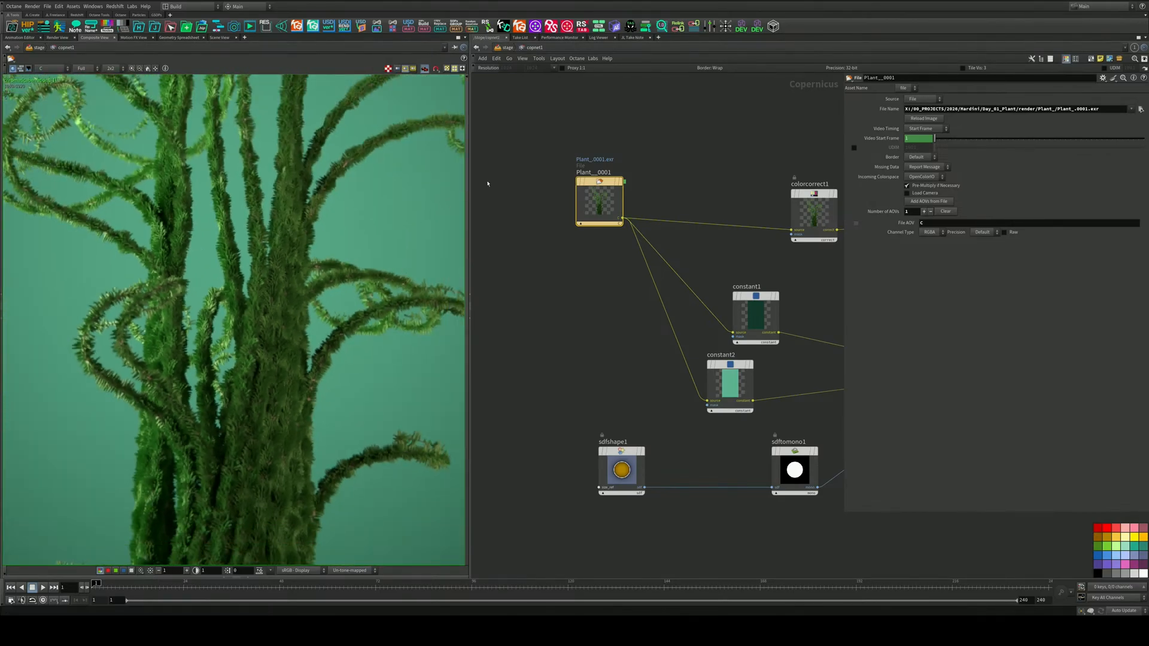
Return to the stage network, dismiss the error dialog, and reset camera1's F-Stop to its default of 0
middle_drag(560, 162, 563, 337)
key(u)
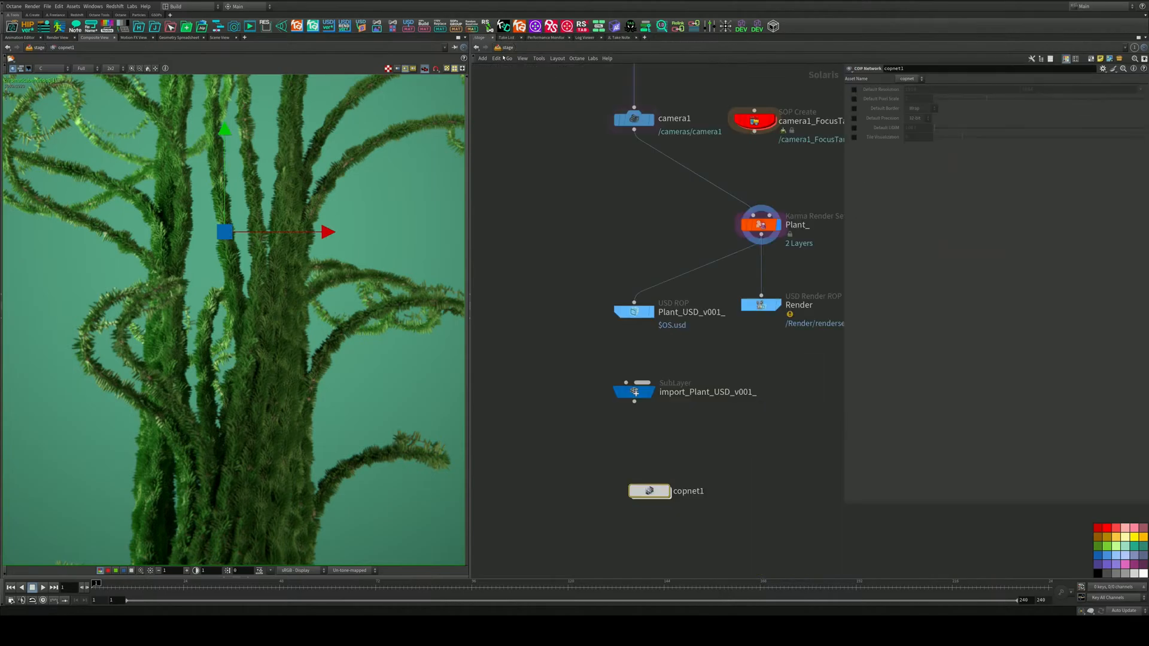
middle_drag(654, 216, 650, 323)
drag(673, 197, 563, 270)
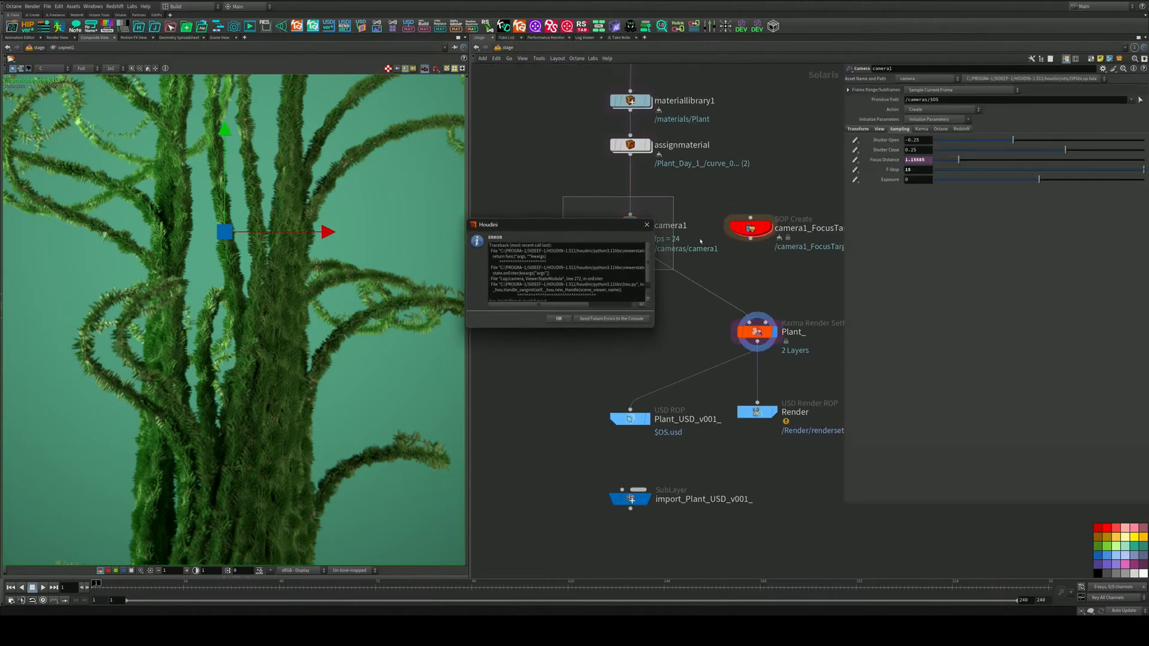
click(649, 225)
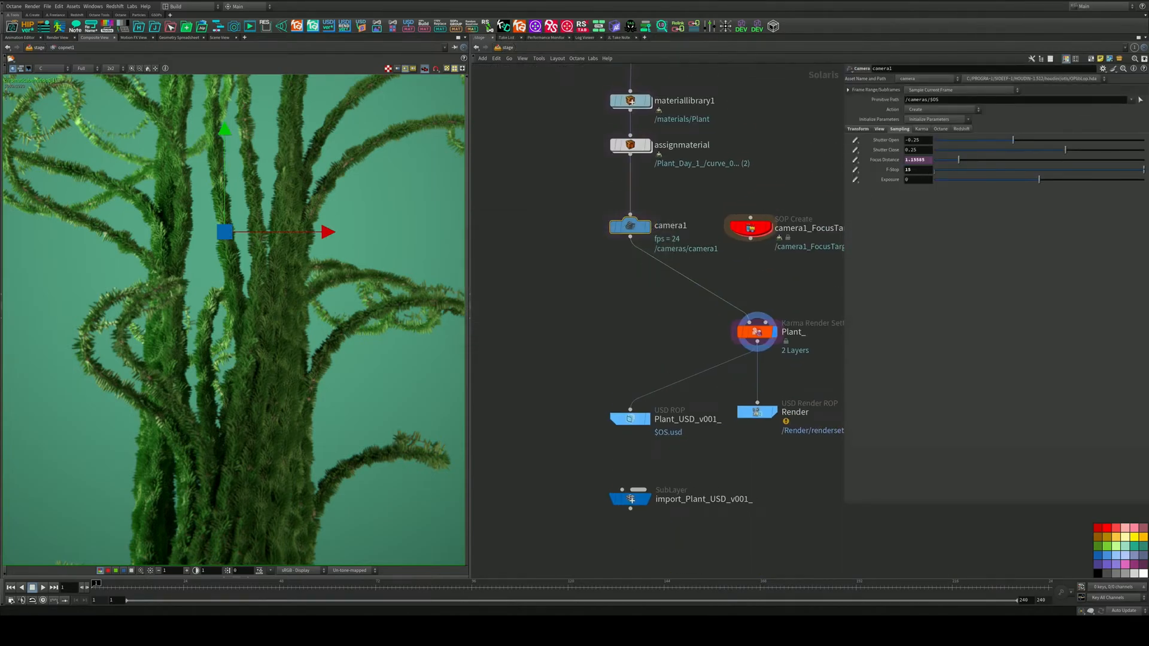
ctrl+middle_click(918, 170)
Review the parameters of the Render node and the Plant_USD_v001_ USD ROP
middle_drag(657, 308, 636, 176)
scroll(637, 239, down, 2)
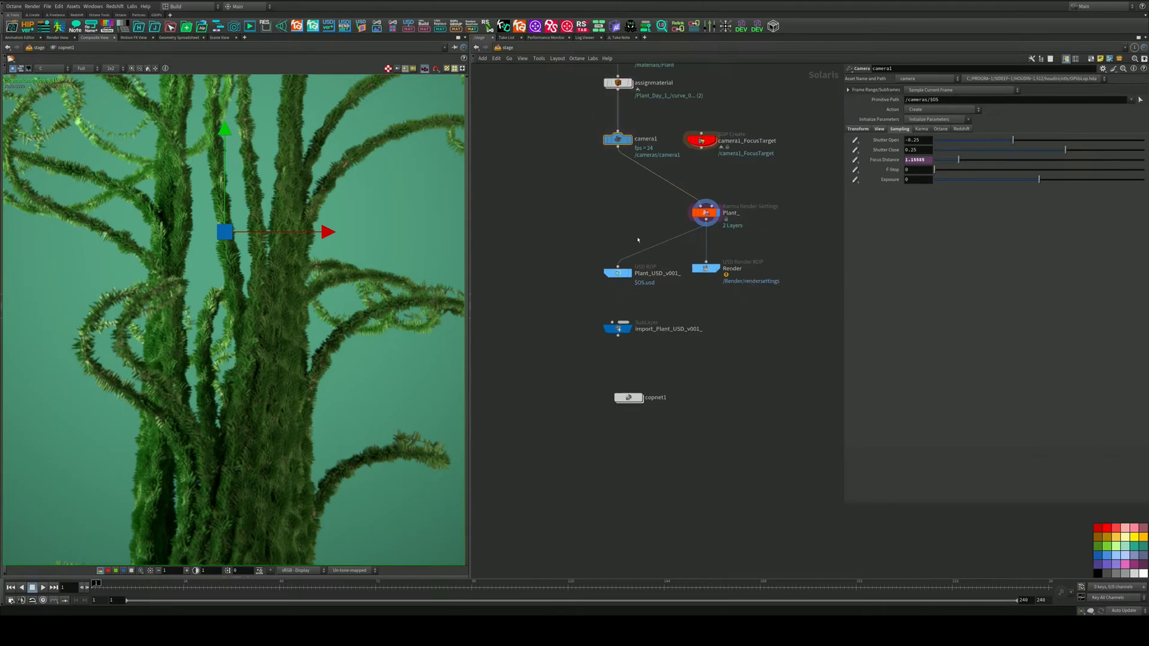
click(705, 268)
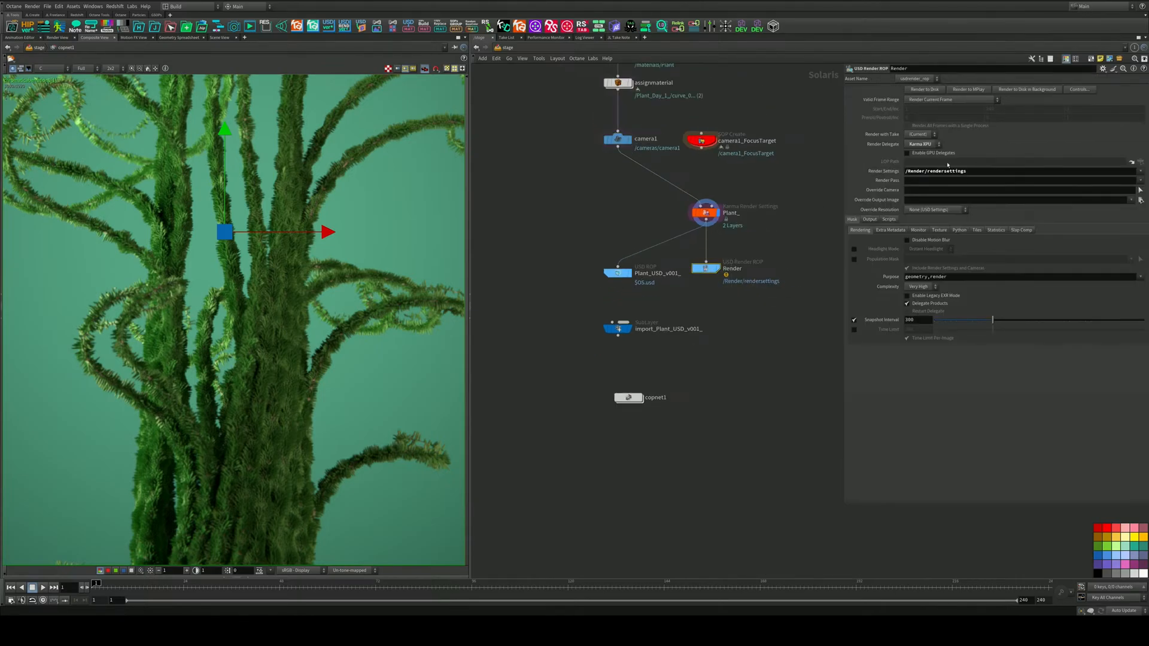
drag(655, 298, 587, 236)
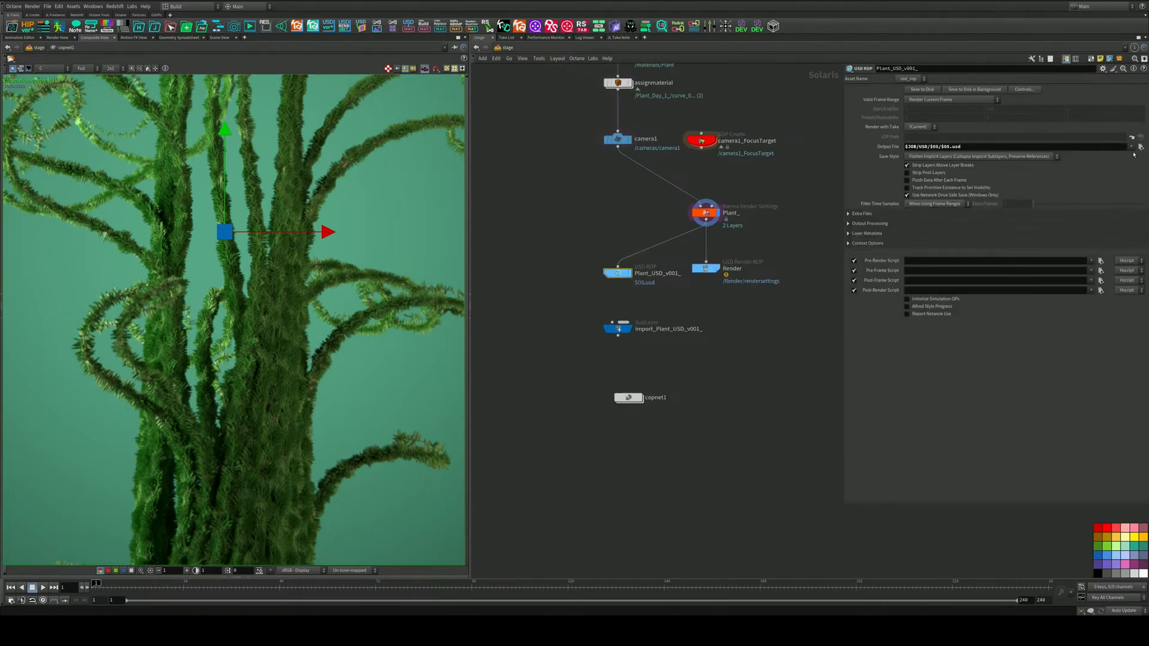
scroll(638, 210, up, 4)
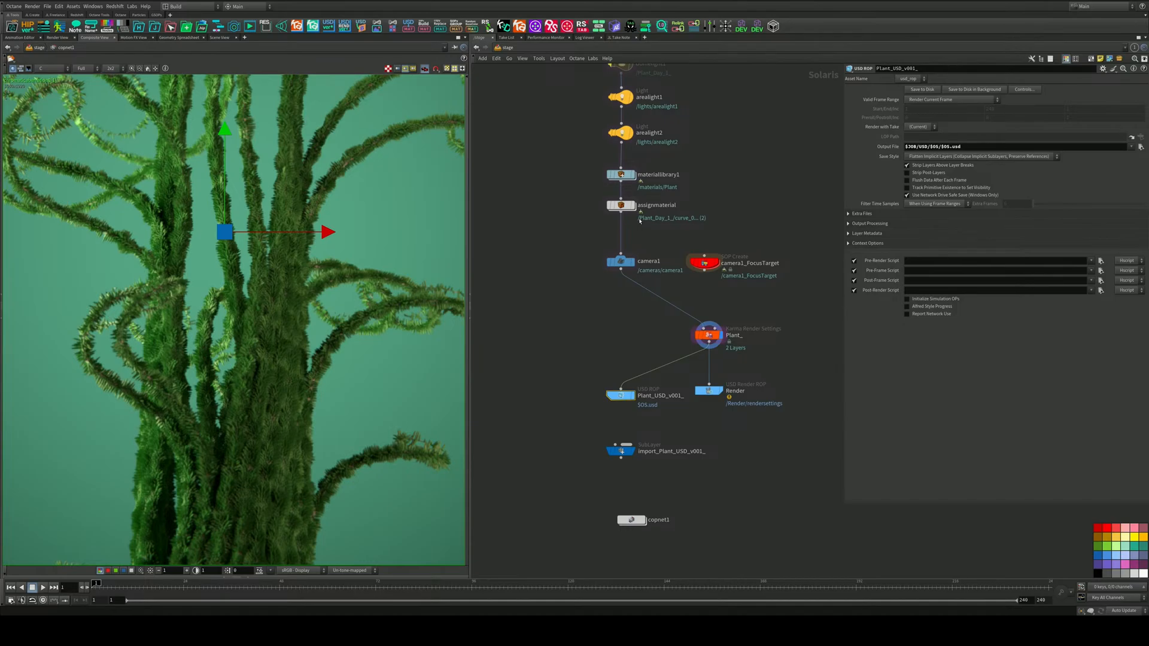
scroll(645, 258, down, 1)
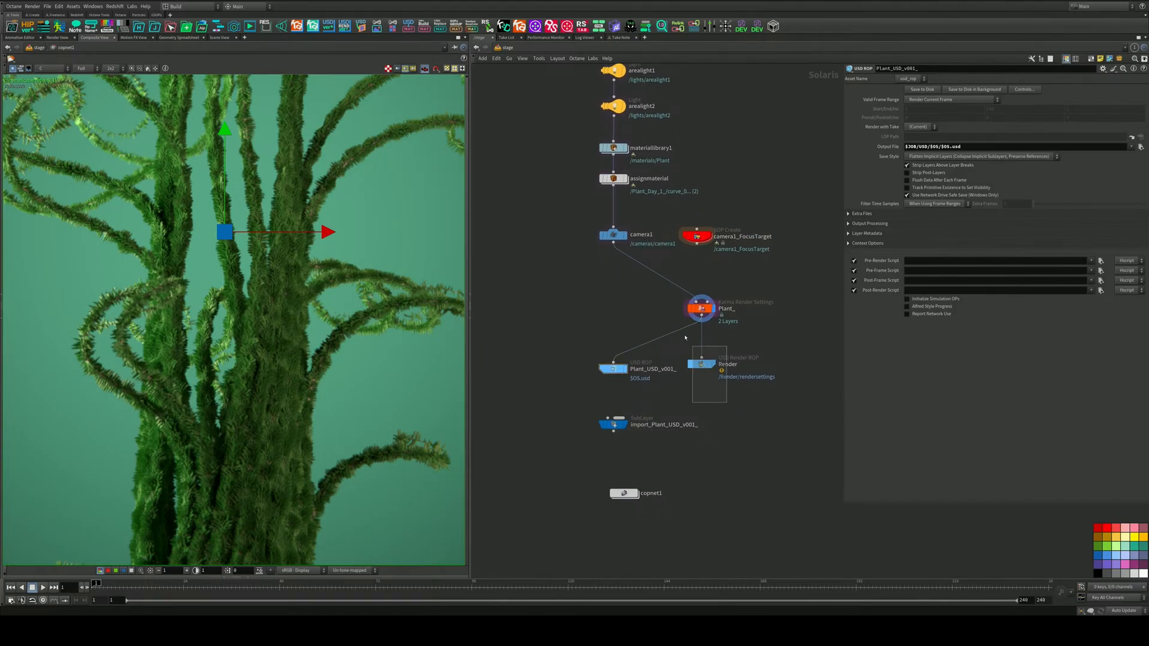
click(702, 365)
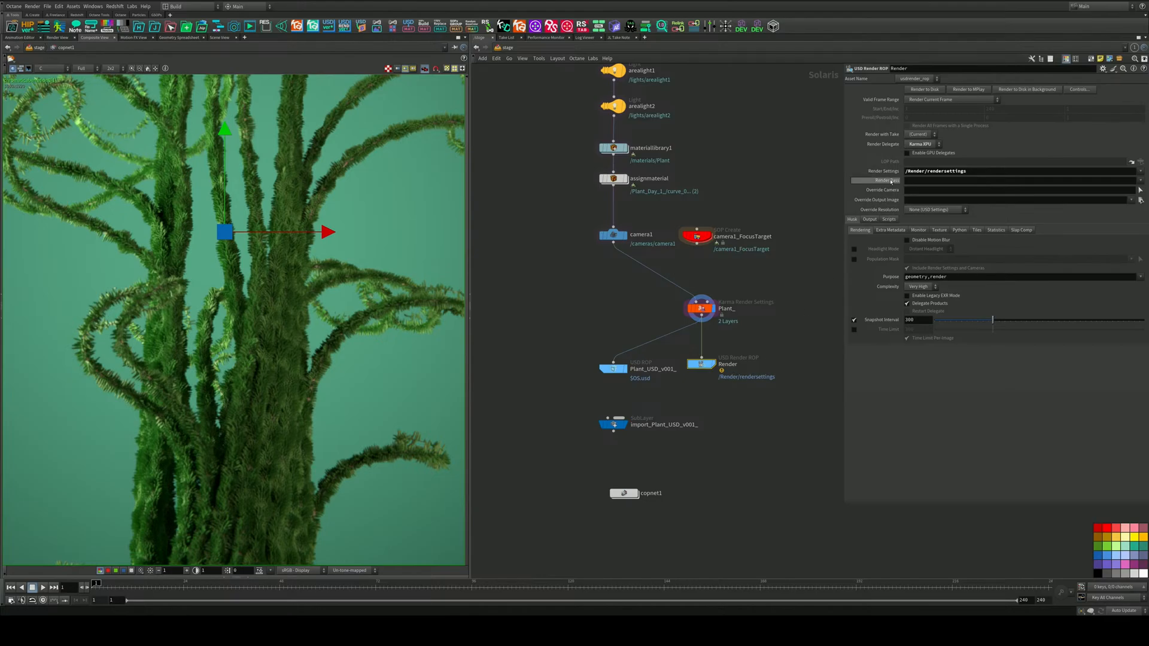
Set the resolution of the Plant_ Karma Render Settings to 2160 by 3840, using the 4K preset as a base
click(704, 303)
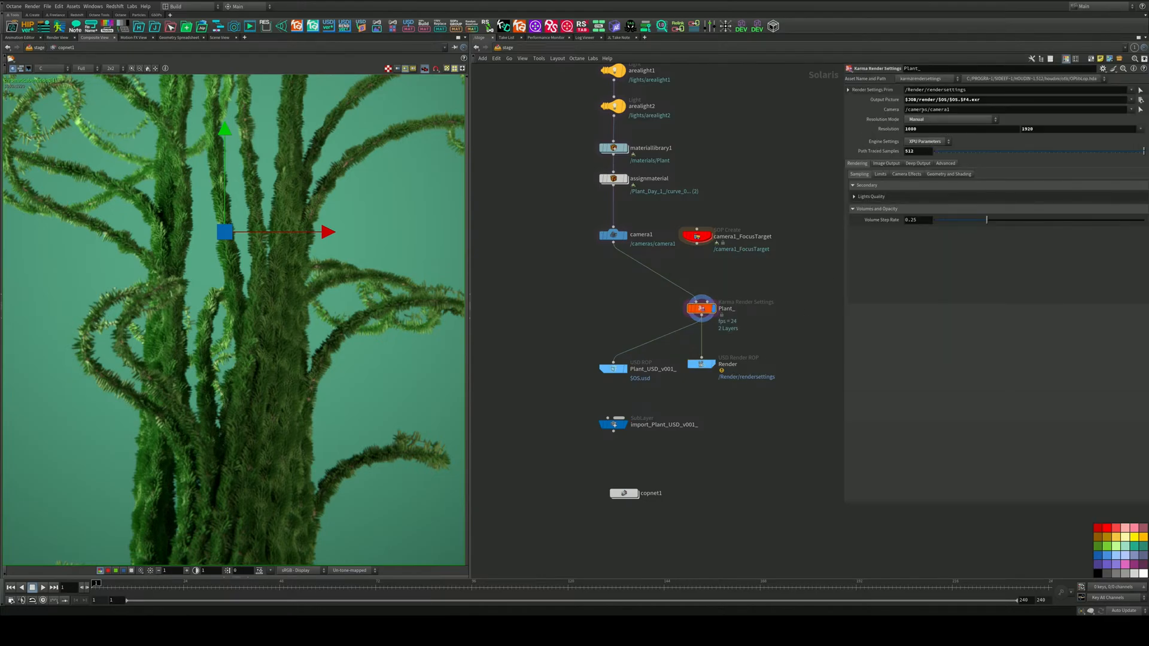
click(1142, 130)
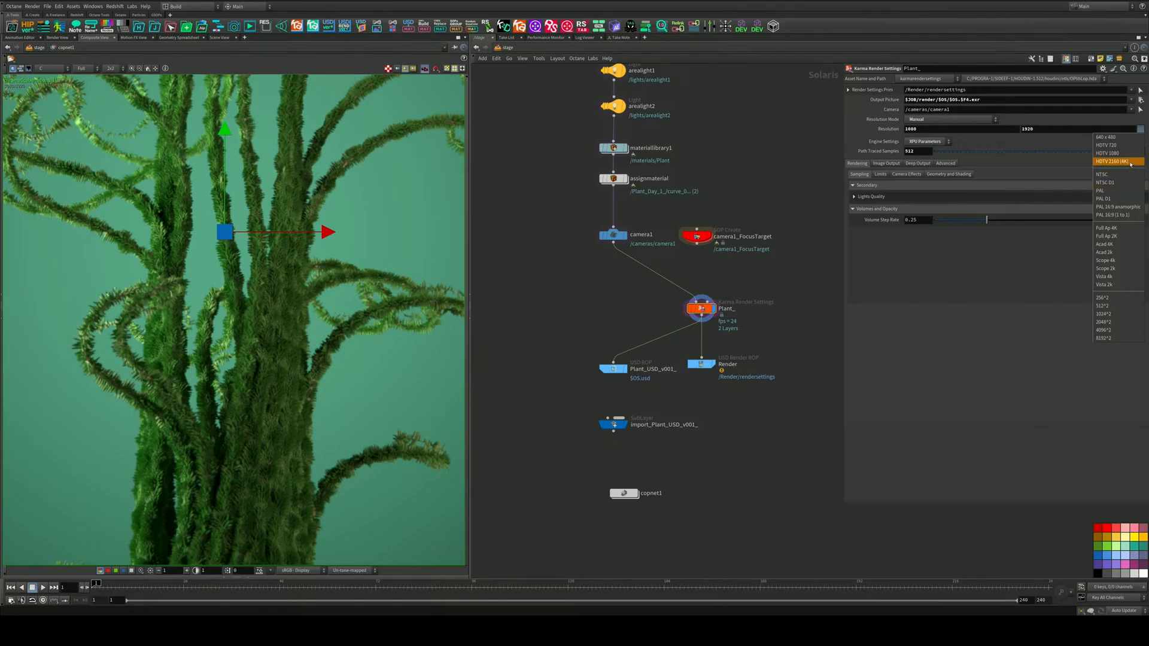
click(1112, 161)
double_click(1050, 129)
key(BackSpace)
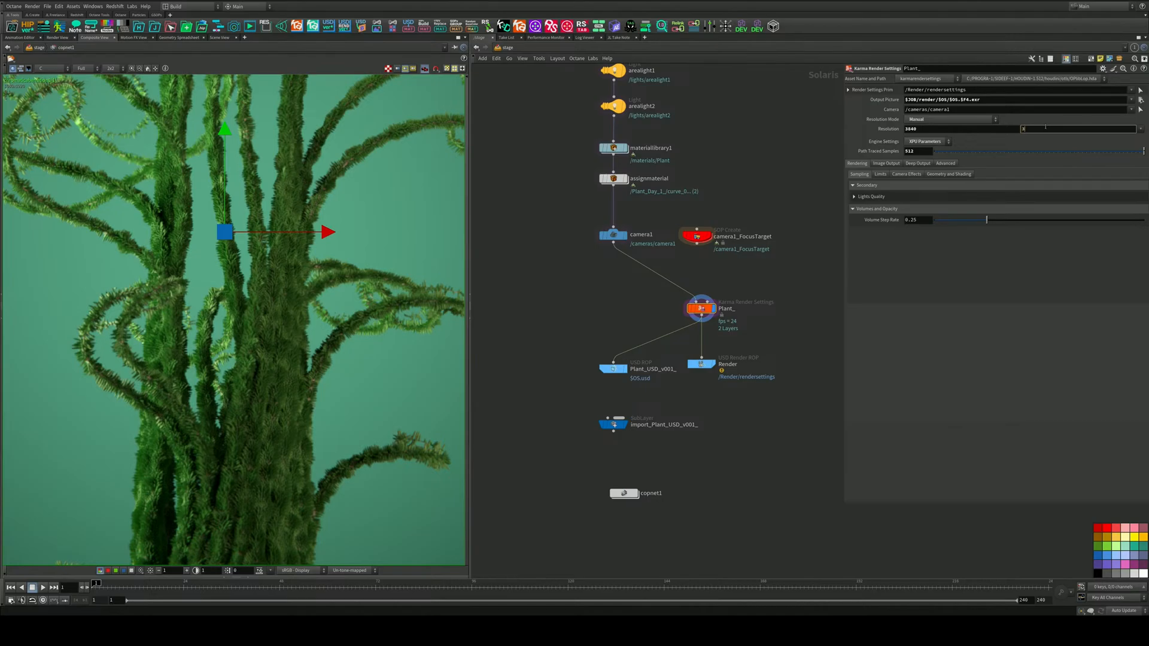
text(3840)
key(shift+Tab)
text(2160)
key(Return)
Save the scene and render the current frame to disk from the Render node in the stage network
middle_drag(731, 190, 752, 275)
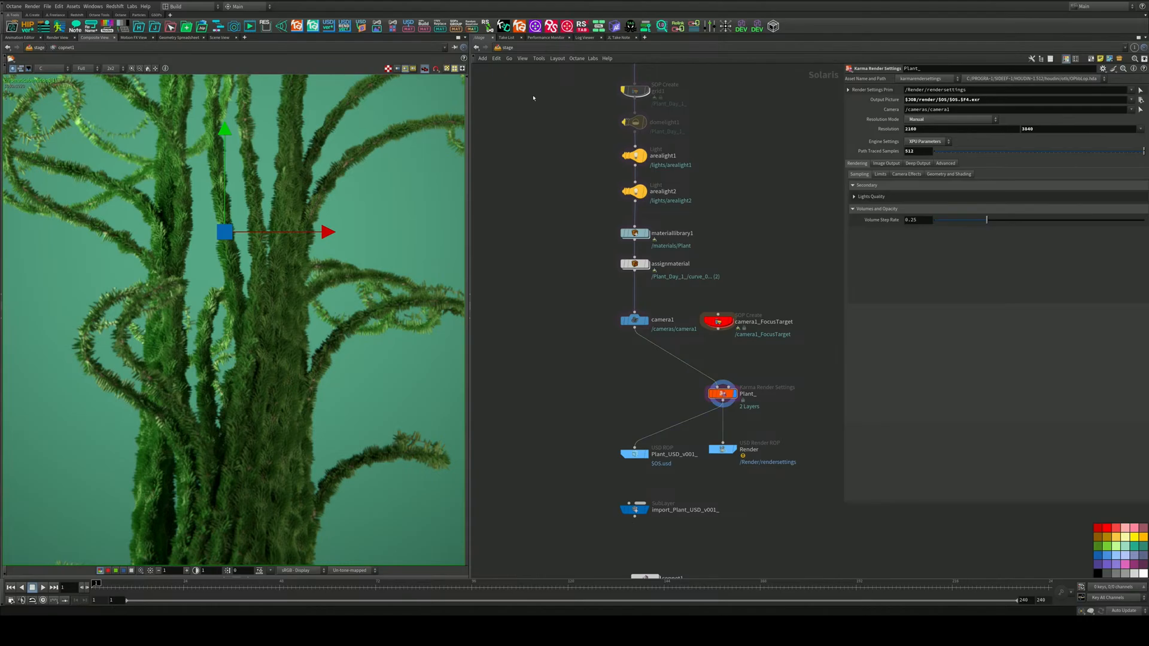
key(ctrl+s)
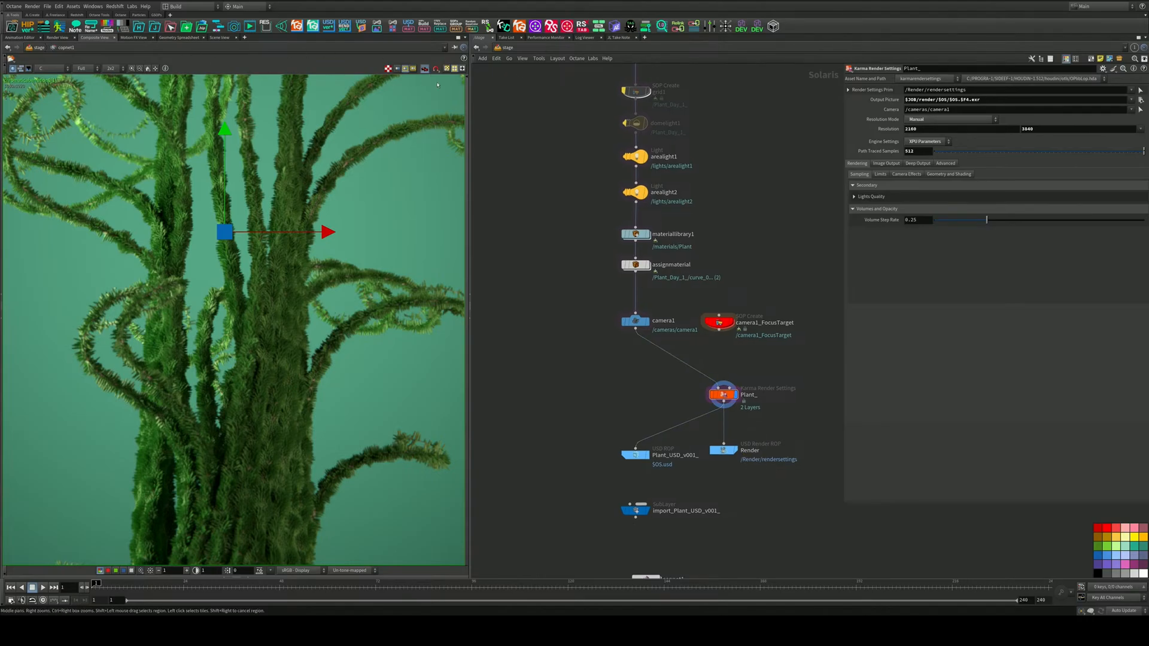
click(501, 48)
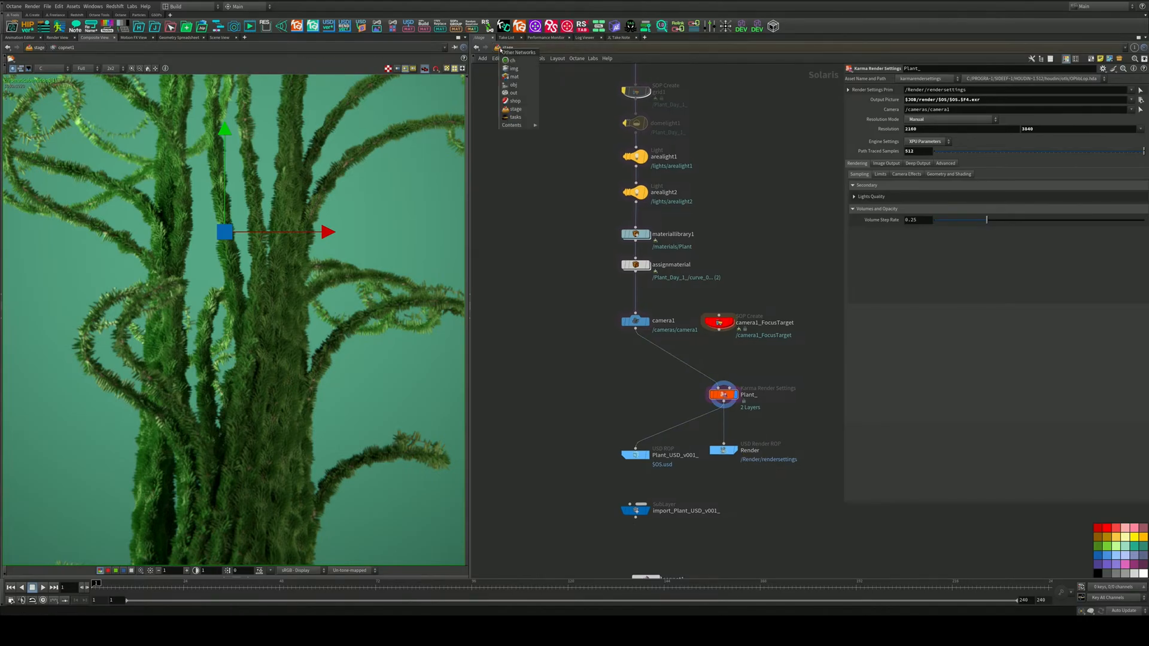
click(513, 110)
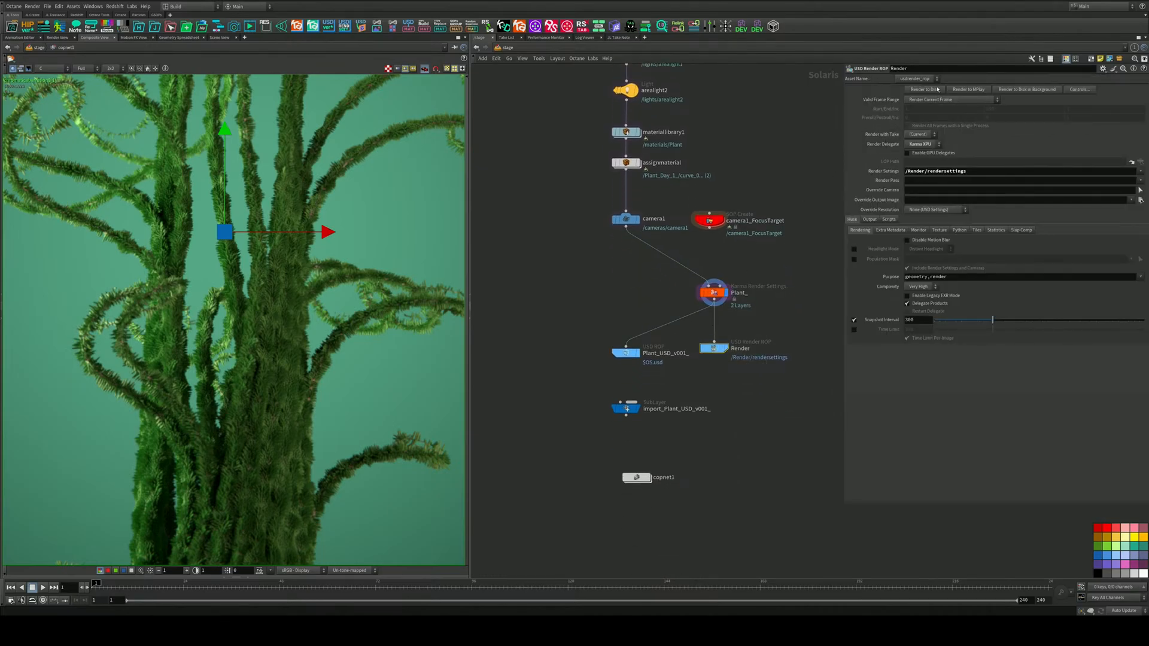
click(938, 90)
Open the render scheduler and check the progress of the running job
click(47, 7)
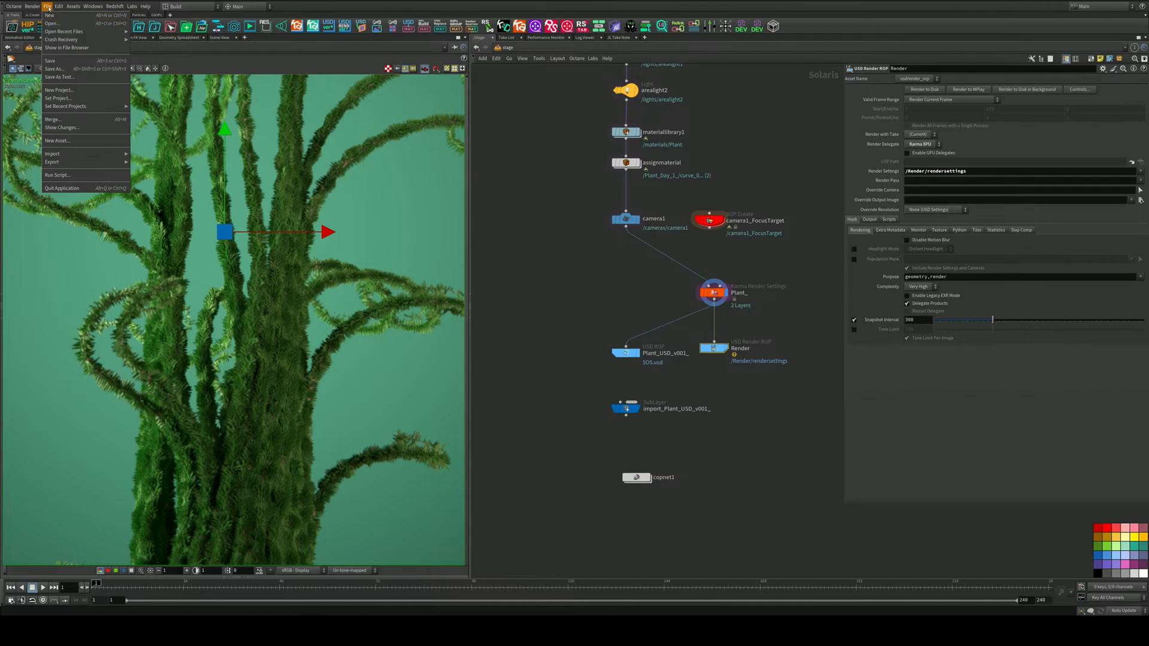
mouse_move(33, 6)
click(37, 58)
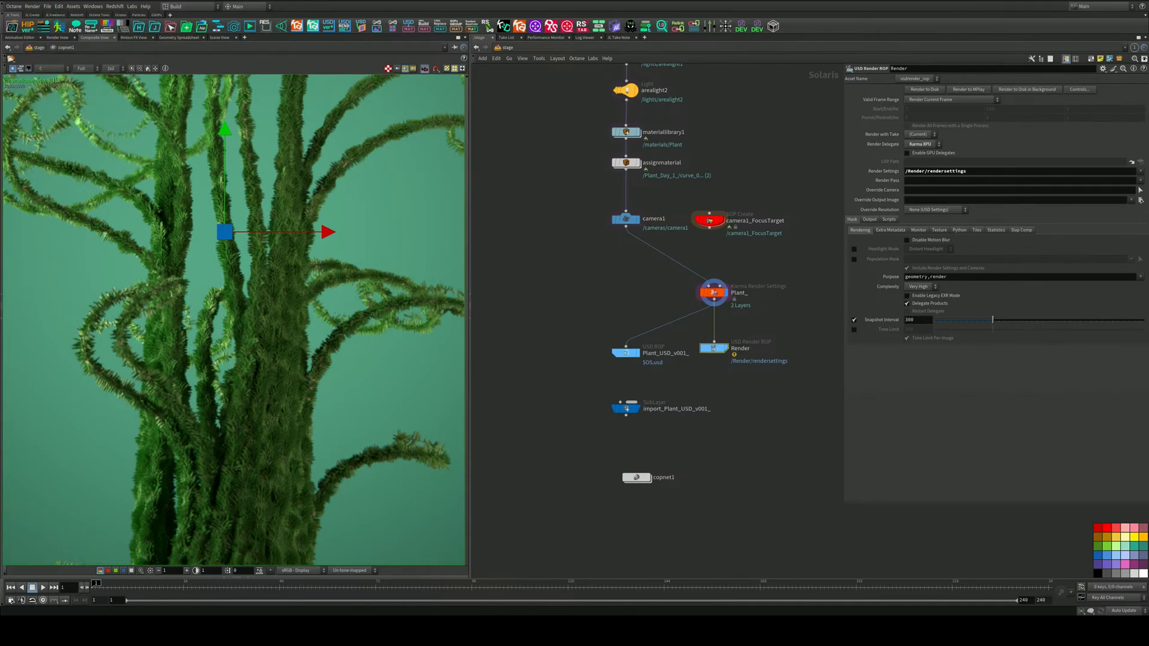
mouse_move(635, 631)
click(33, 7)
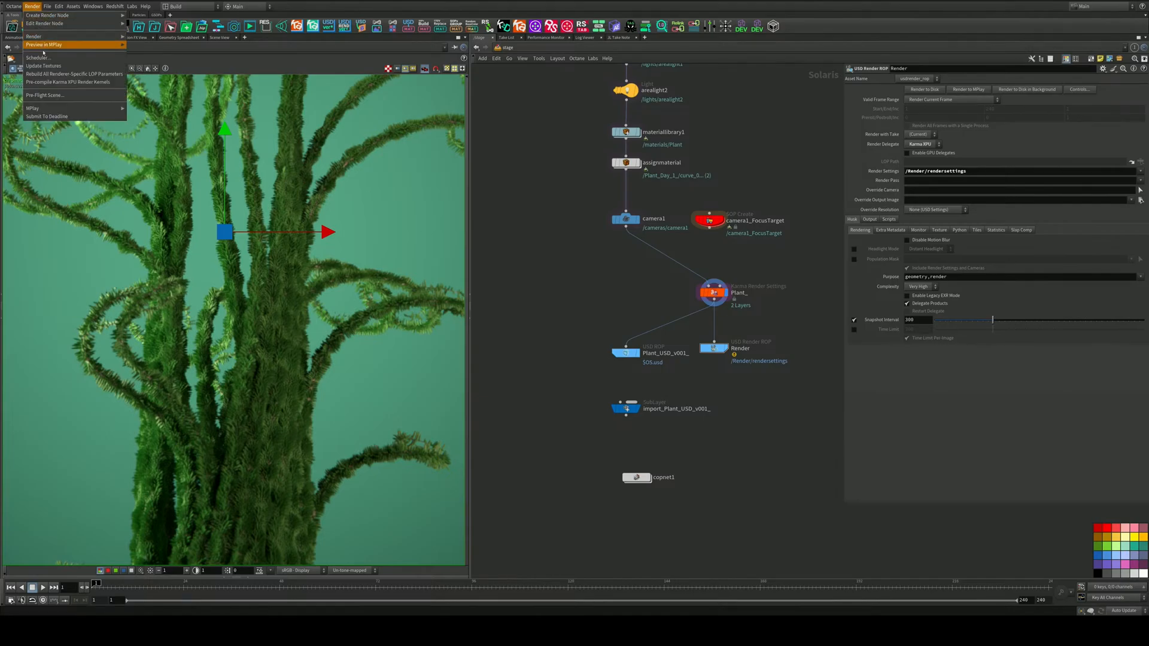
click(45, 59)
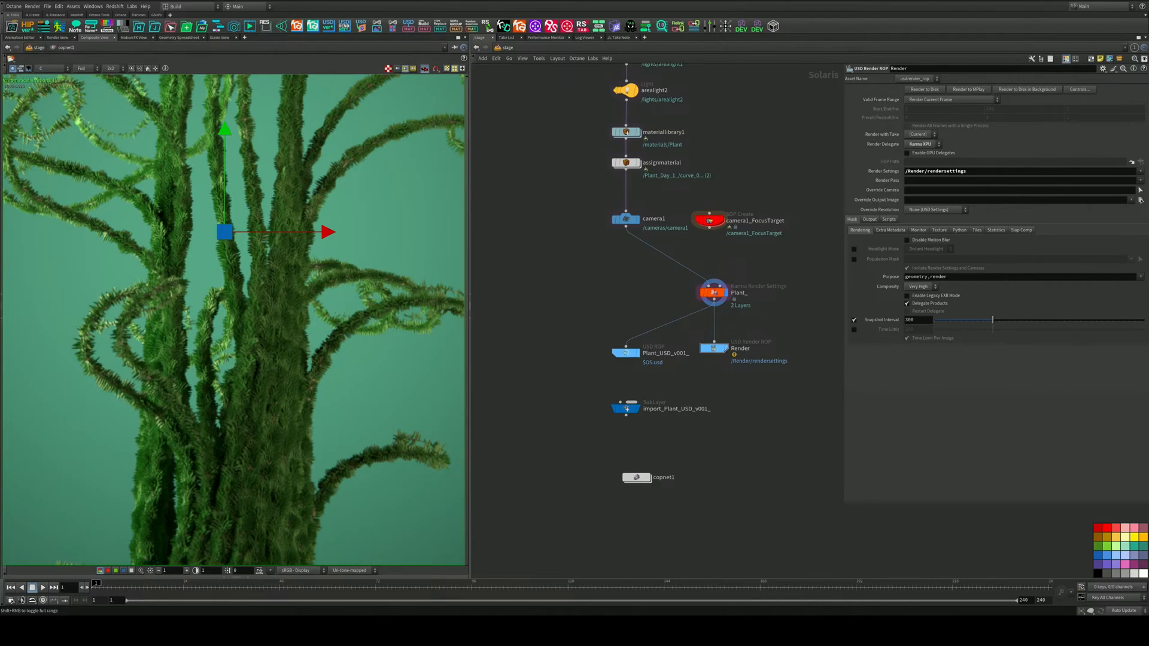
Switch to the browser with the SideFX forum topic Day 1 | Plant | Image and examine the entries on page 2
mouse_move(635, 631)
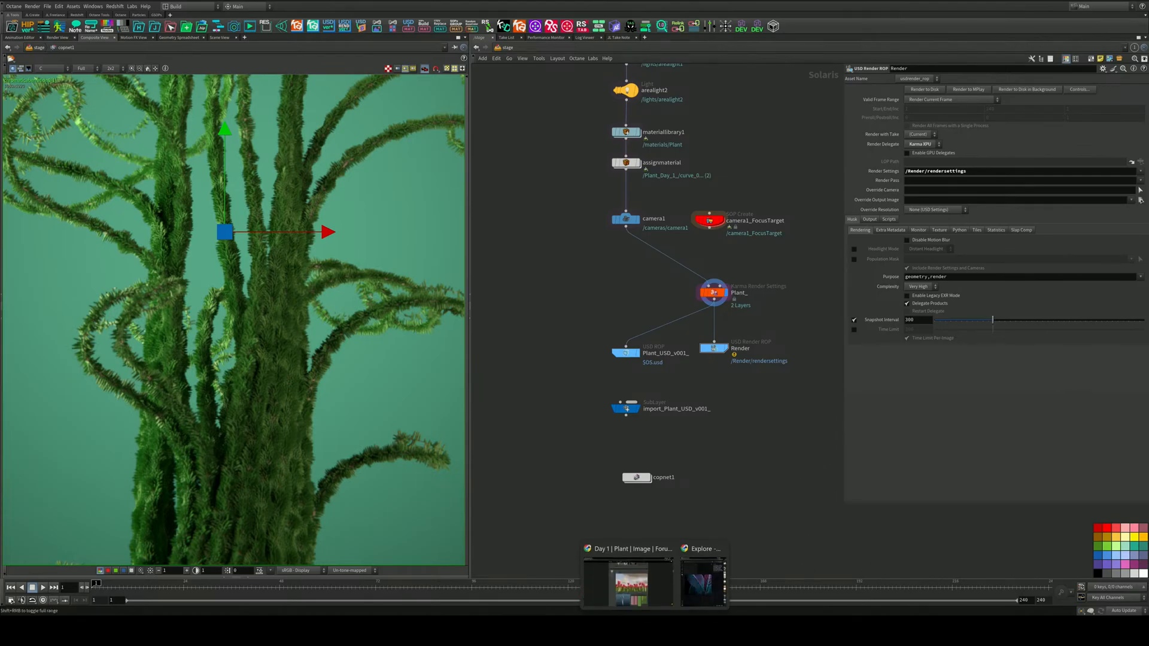
click(651, 600)
scroll(643, 399, down, 6)
scroll(642, 399, down, 15)
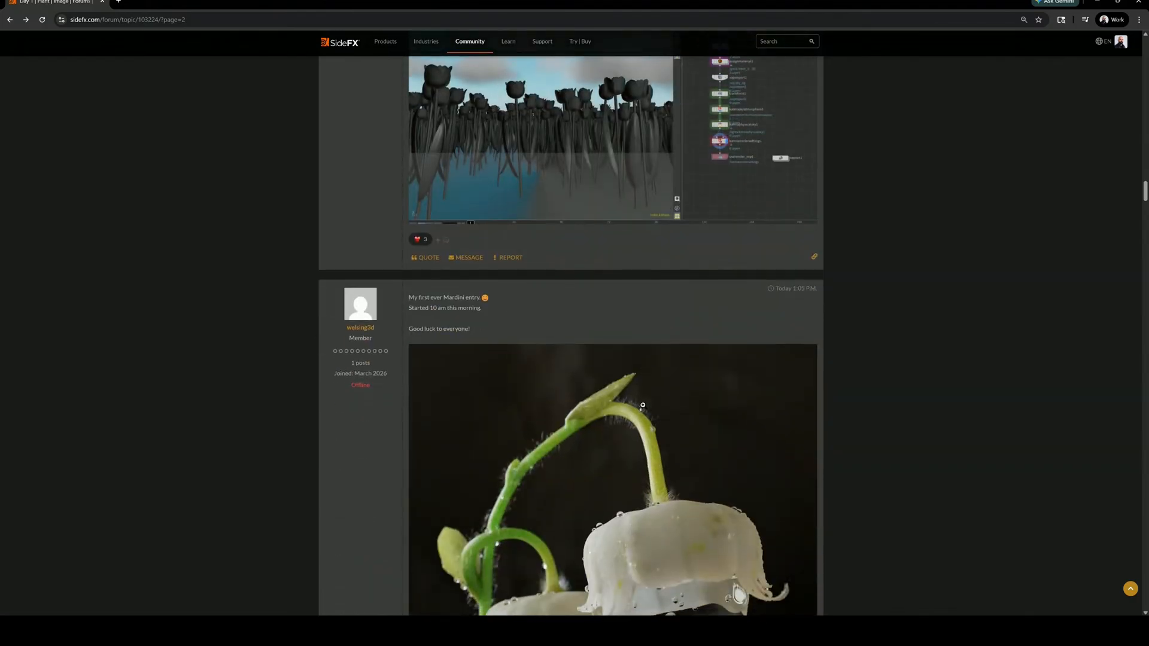
scroll(642, 408, down, 15)
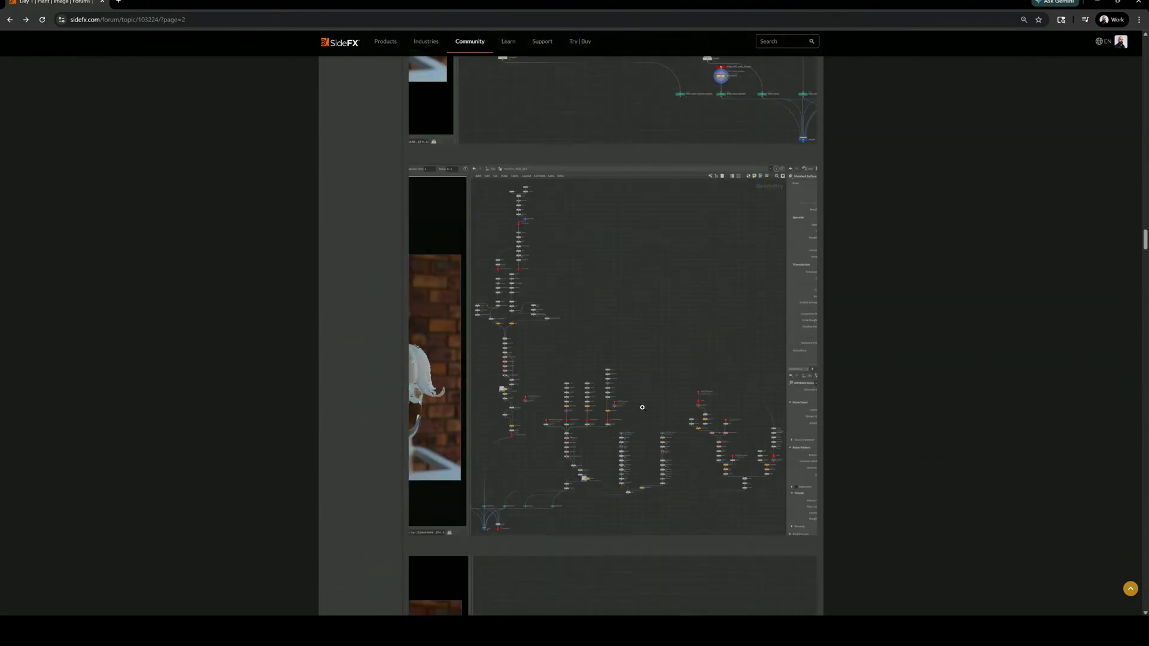
scroll(642, 409, down, 15)
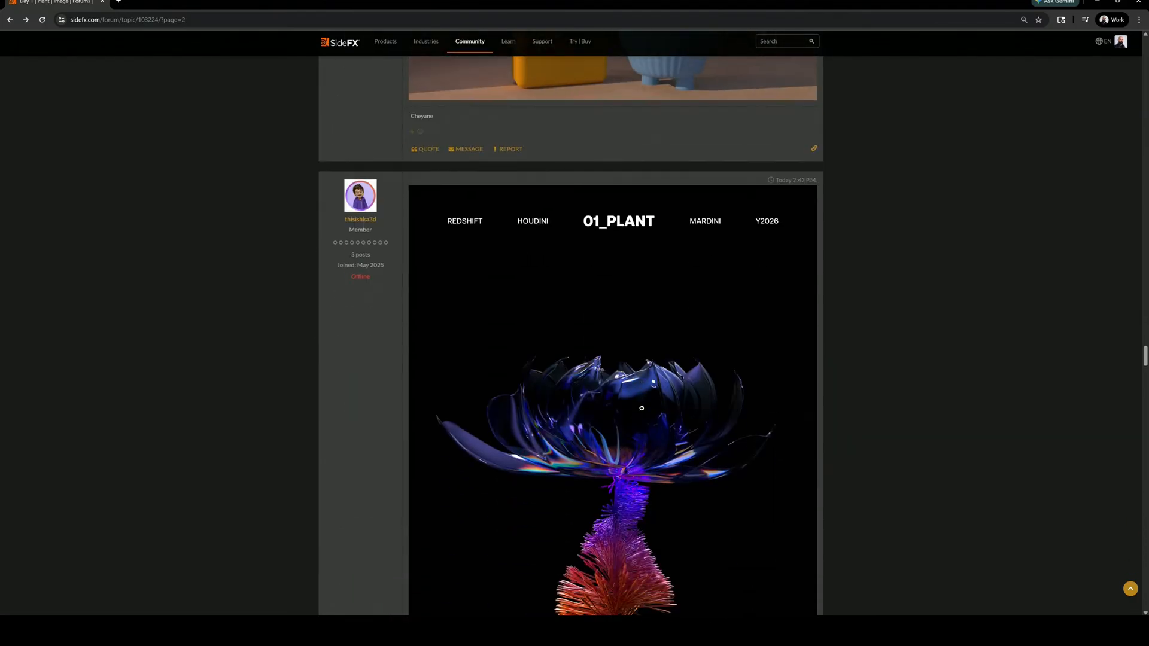
scroll(642, 408, down, 15)
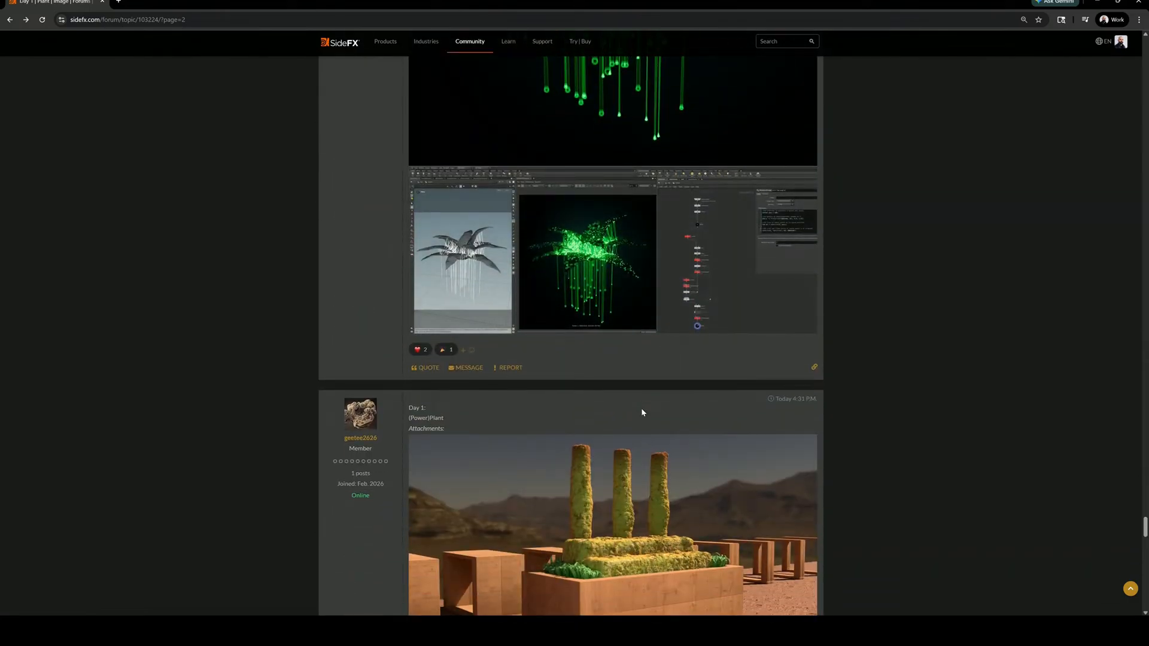
scroll(642, 412, down, 8)
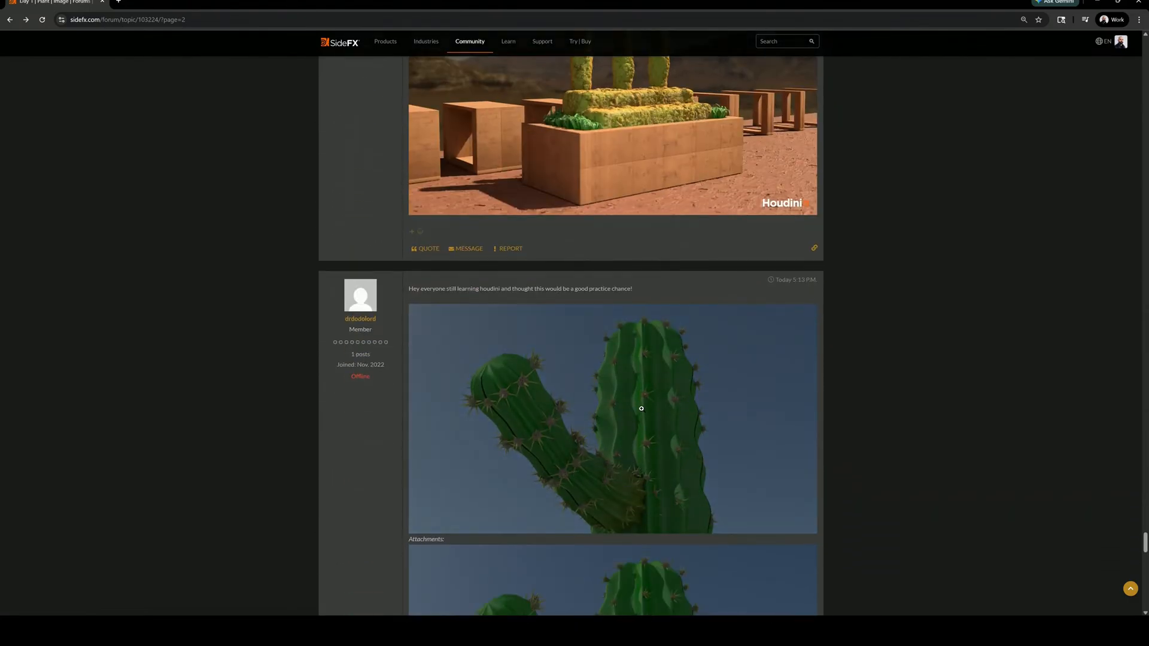
scroll(643, 411, down, 20)
scroll(641, 409, down, 18)
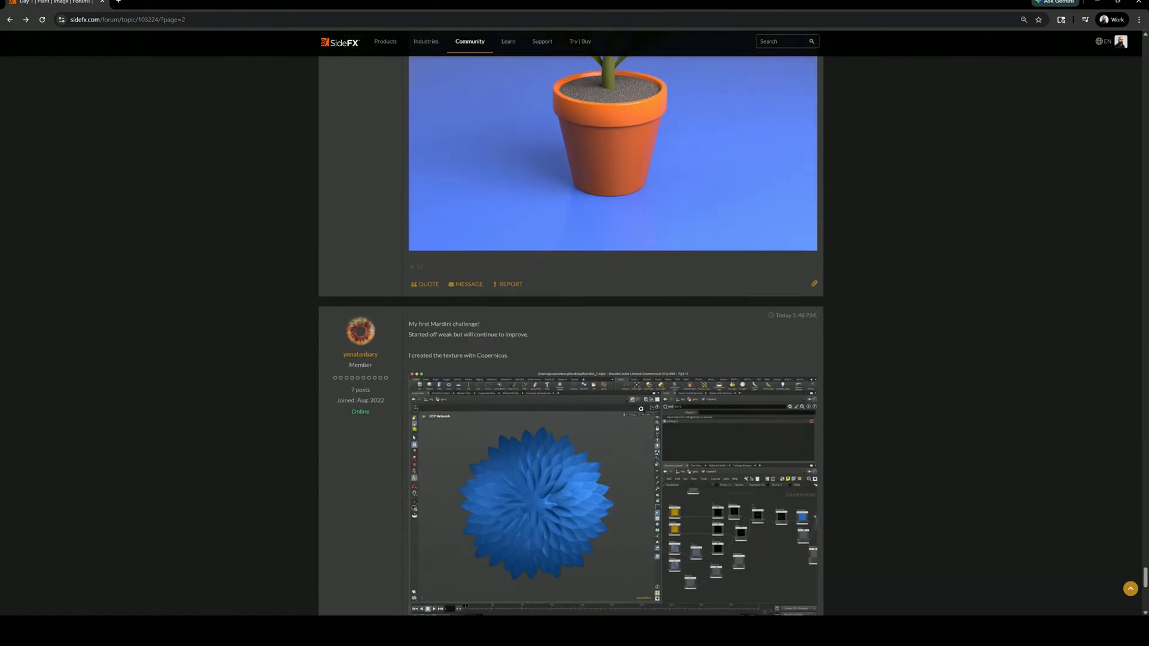
scroll(603, 375, up, 2)
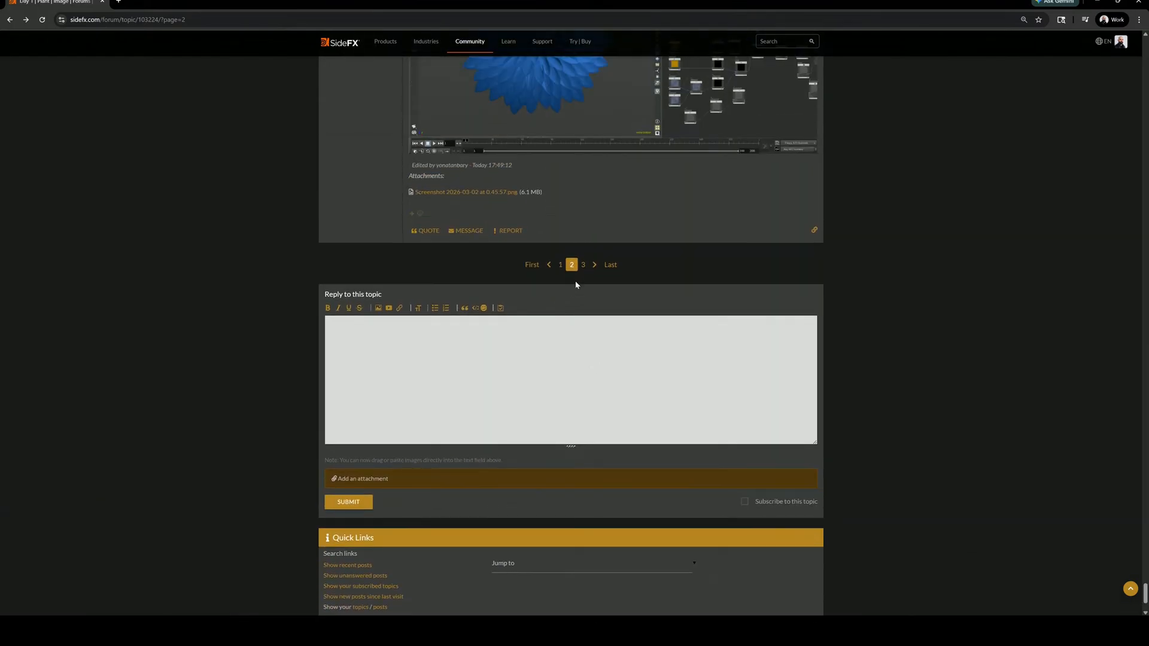
Open page 3 of the Day 1 | Plant | Image topic and examine the plant renders posted there
click(580, 265)
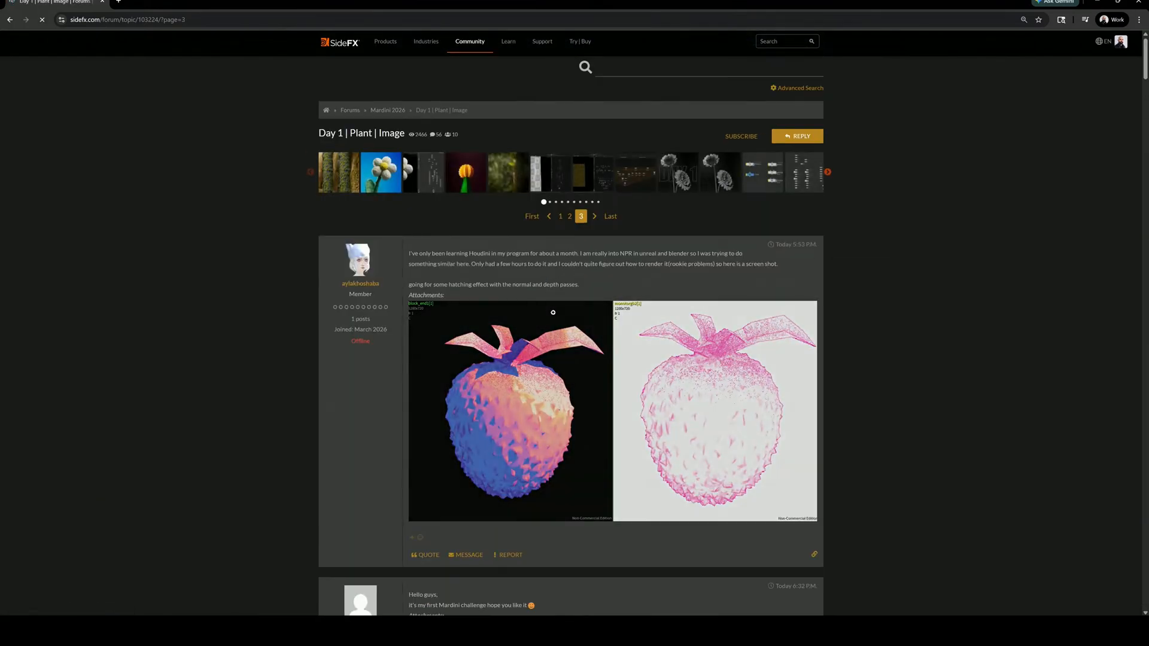
scroll(554, 316, down, 12)
scroll(554, 316, down, 9)
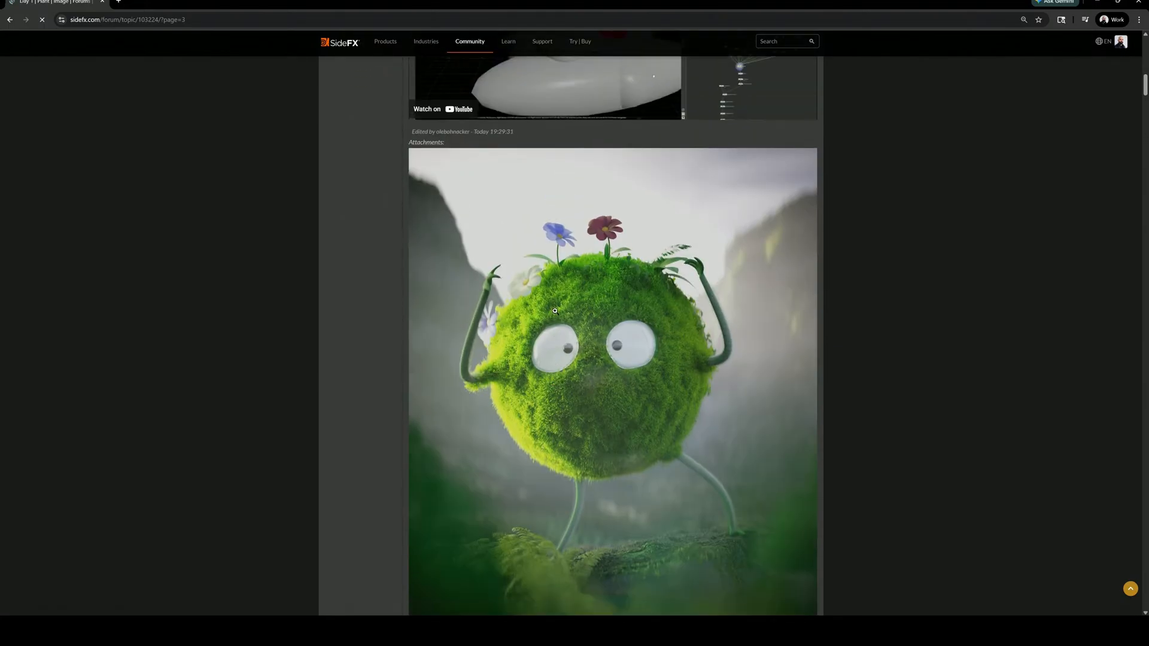
scroll(562, 312, down, 3)
scroll(582, 312, down, 15)
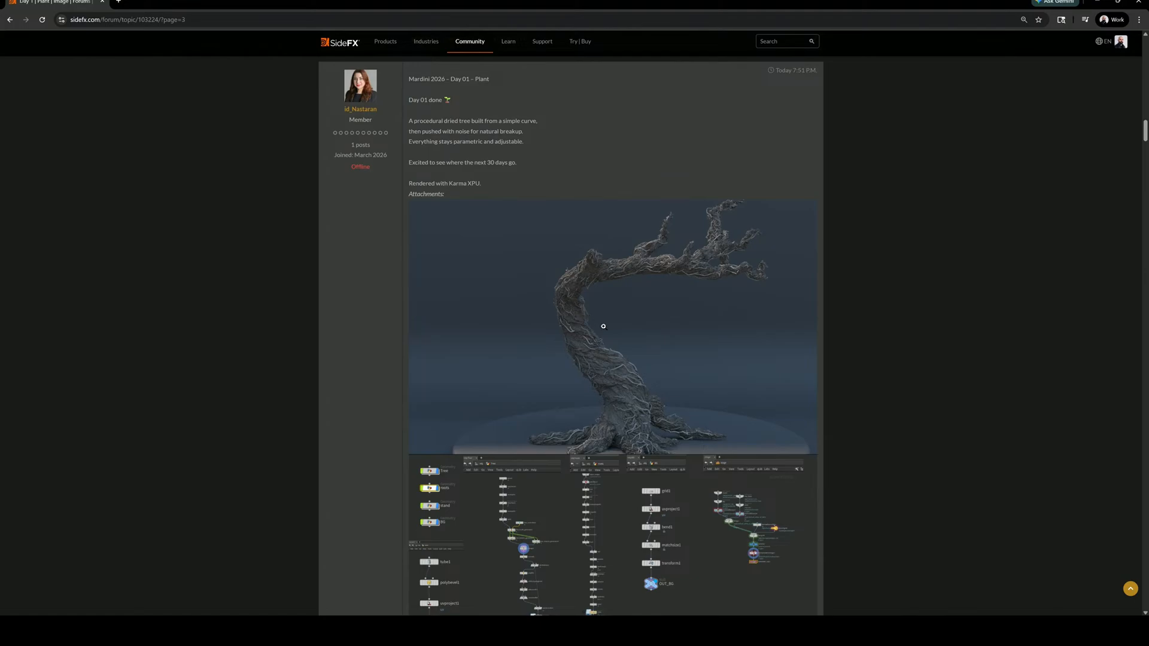
scroll(618, 361, down, 18)
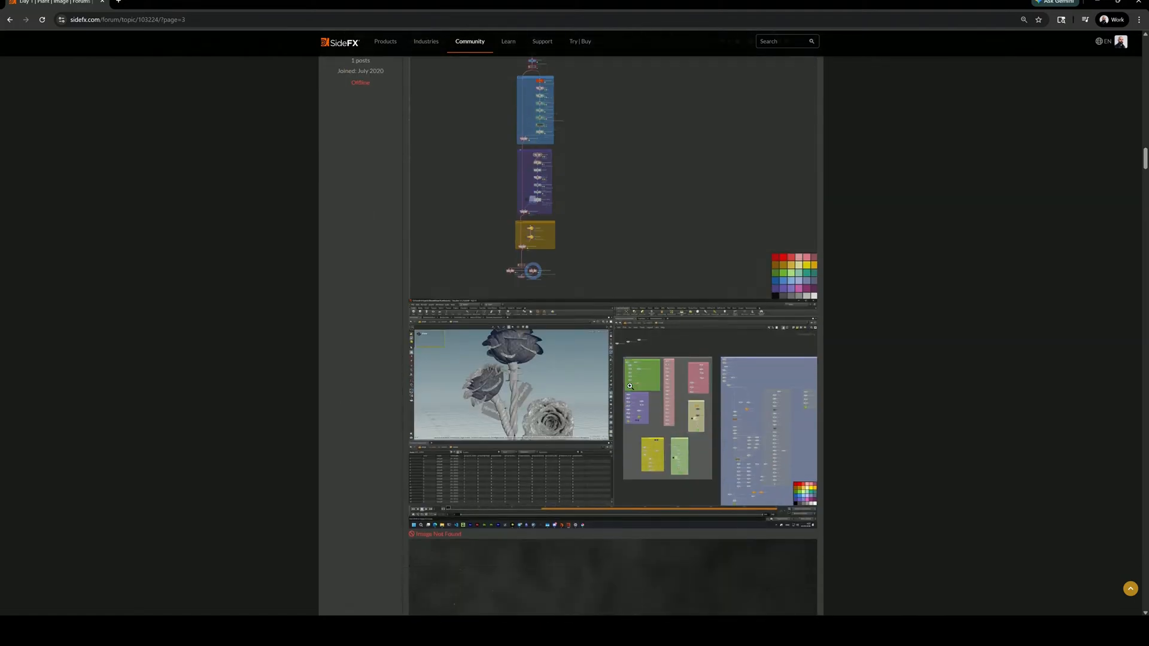
scroll(629, 388, down, 5)
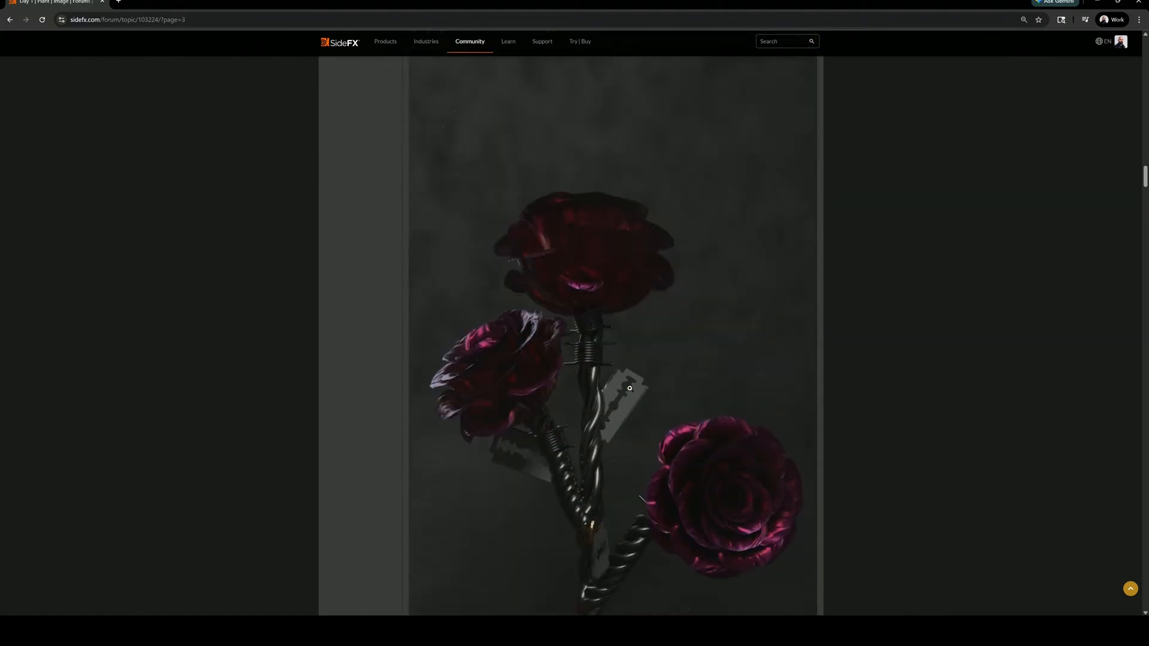
scroll(630, 388, down, 3)
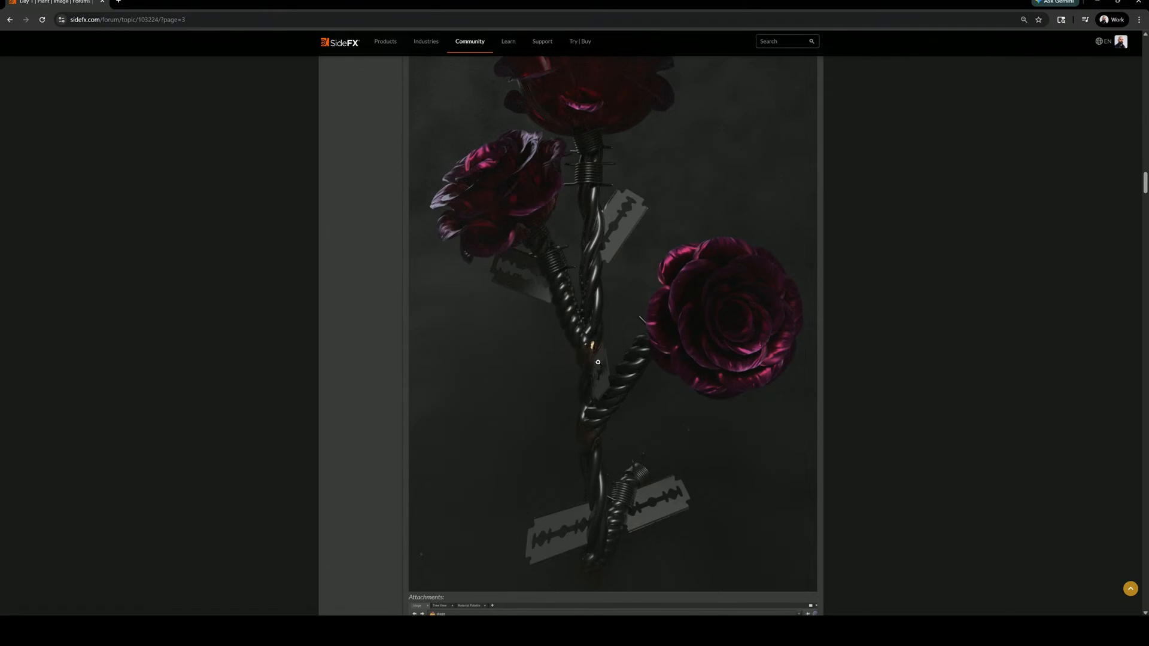
scroll(598, 362, down, 20)
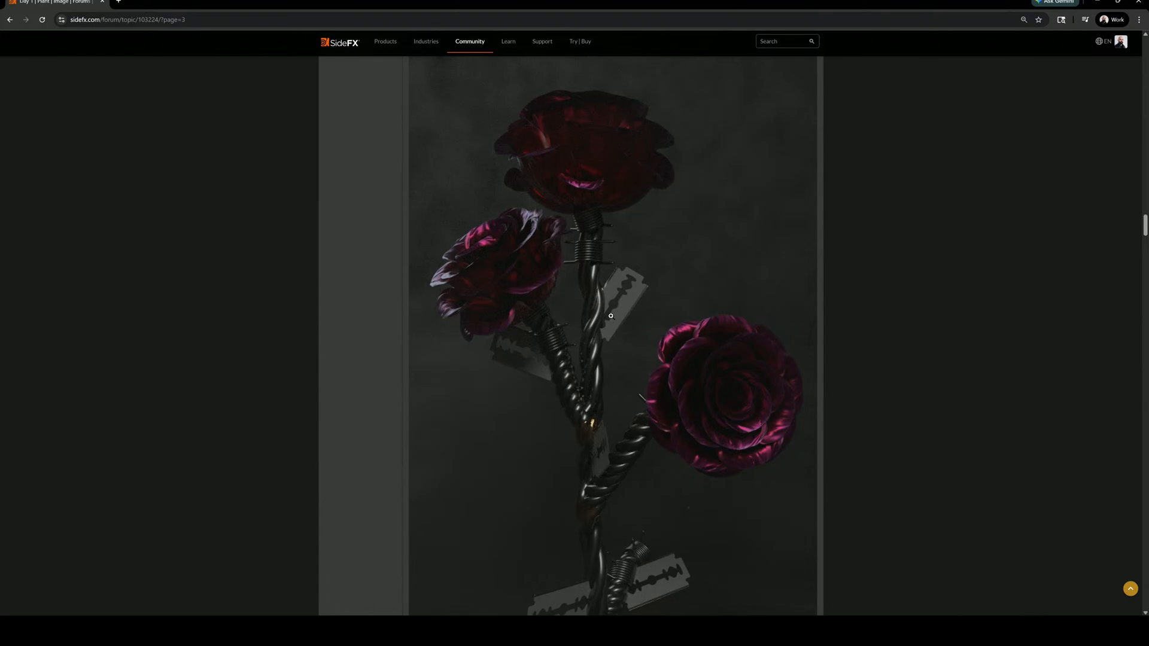
Examine the remaining plant entries on page 3 of the forum topic, down to the reply form
scroll(619, 313, down, 10)
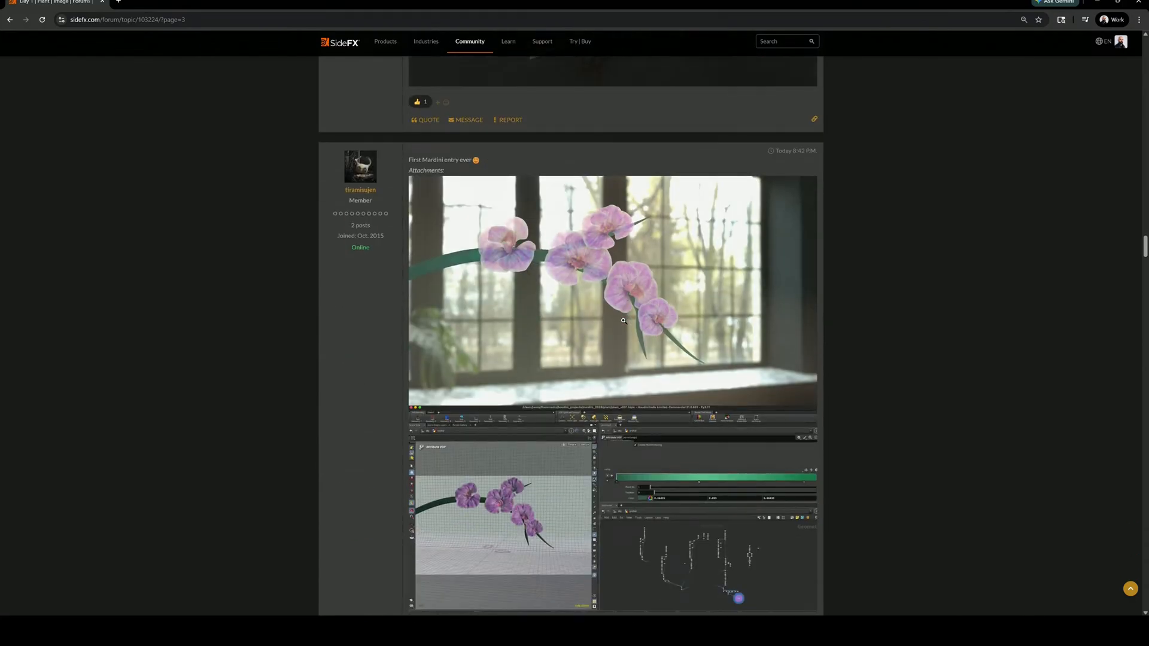
scroll(623, 320, down, 20)
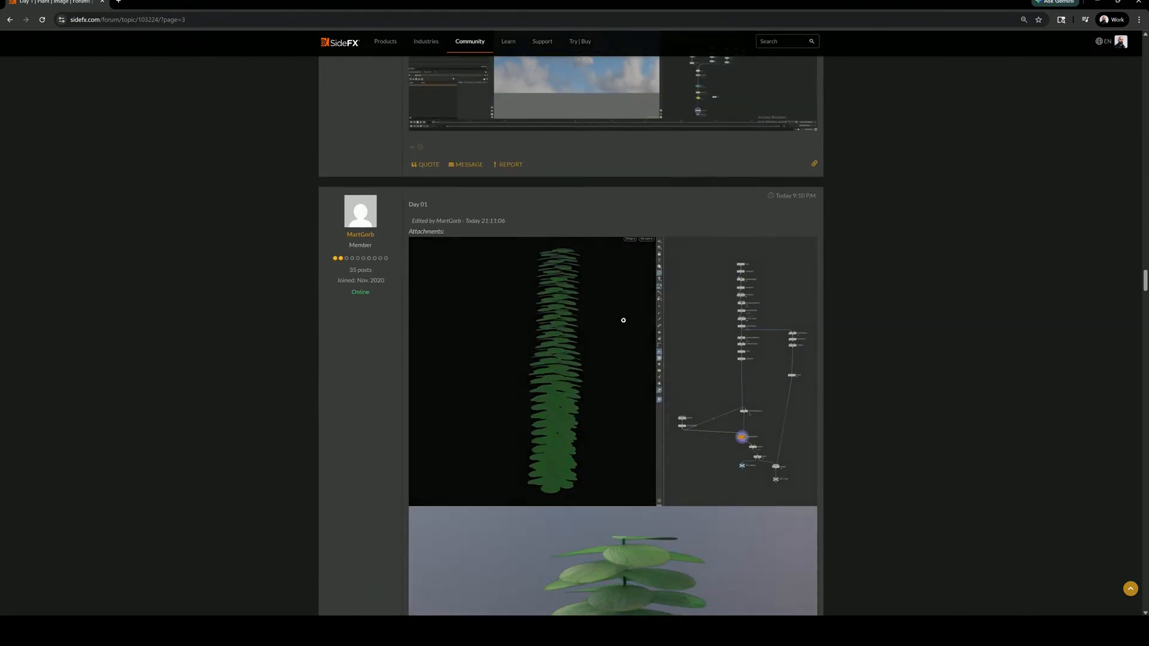
scroll(623, 320, down, 20)
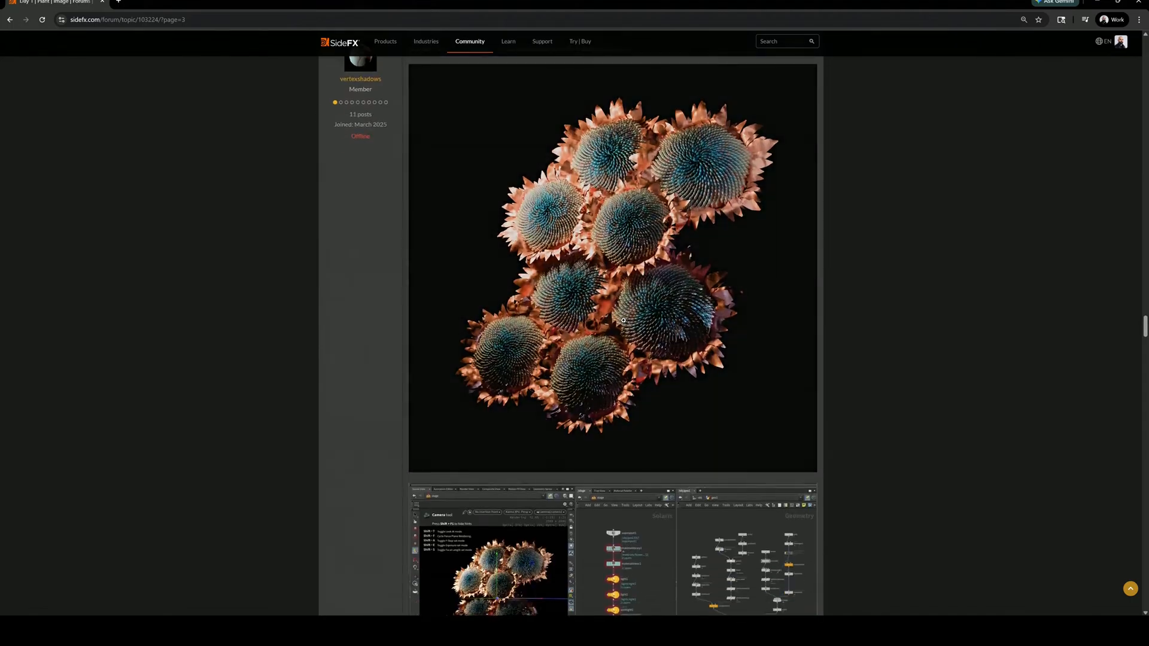
scroll(623, 319, down, 20)
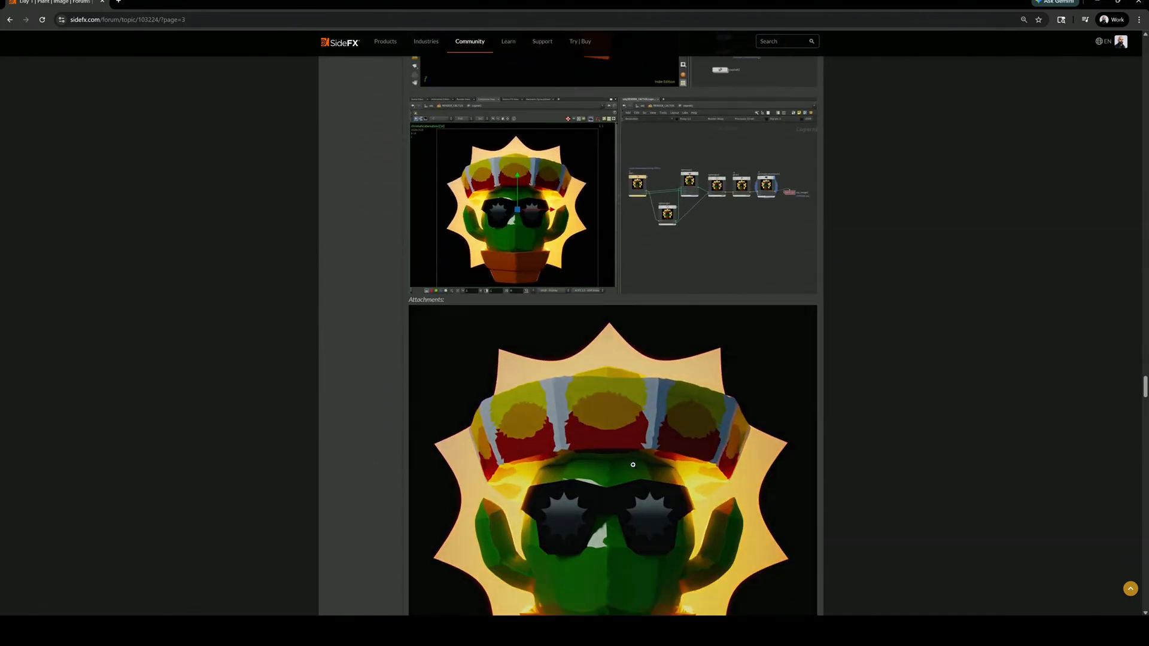
scroll(633, 467, down, 20)
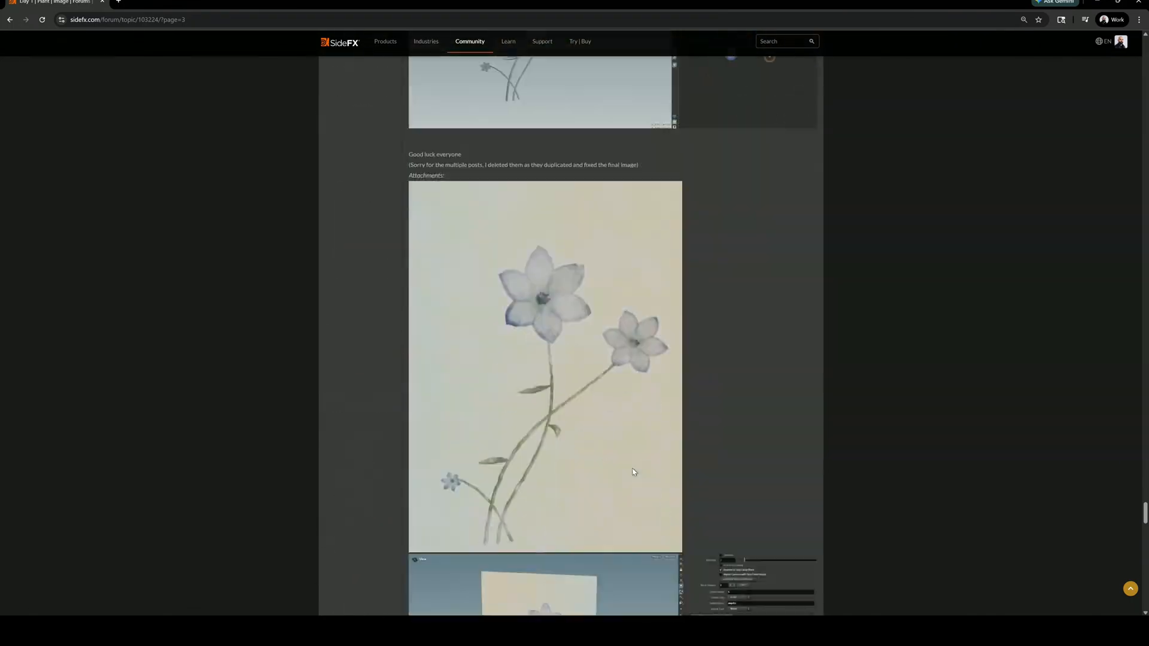
scroll(632, 468, down, 2)
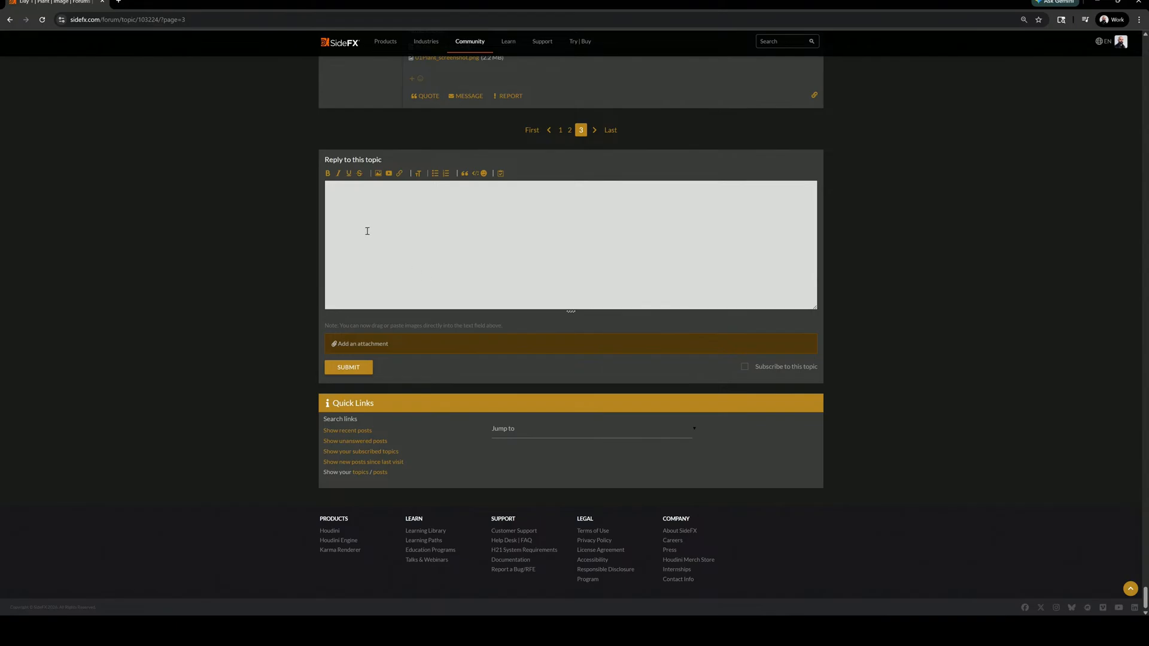
scroll(373, 192, up, 8)
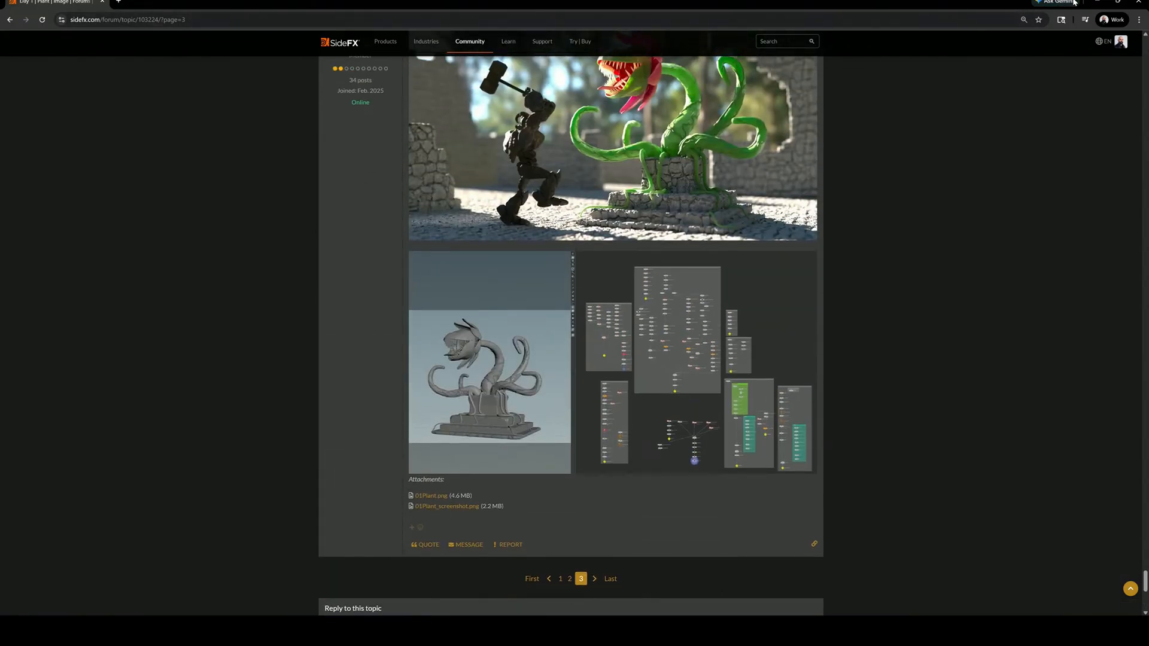
Switch back to Houdini, enter the copnet1 network and reload the rendered image in the Plant__0001 File node
click(1095, 2)
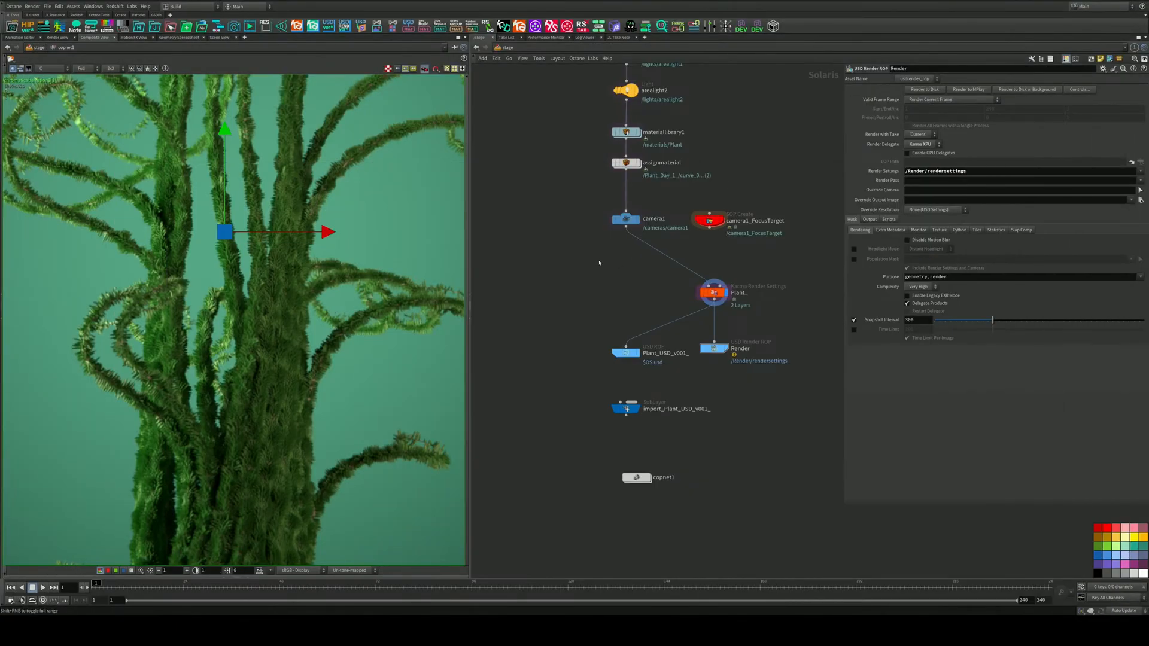
middle_drag(607, 275, 630, 435)
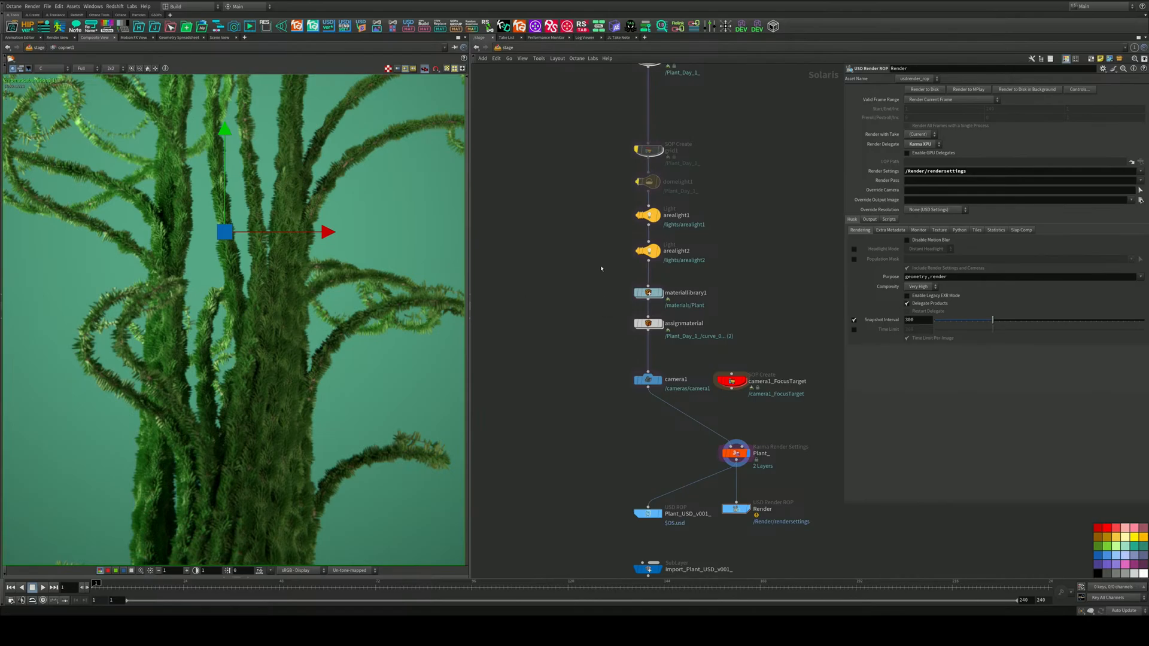
middle_drag(669, 425, 662, 109)
scroll(638, 293, up, 3)
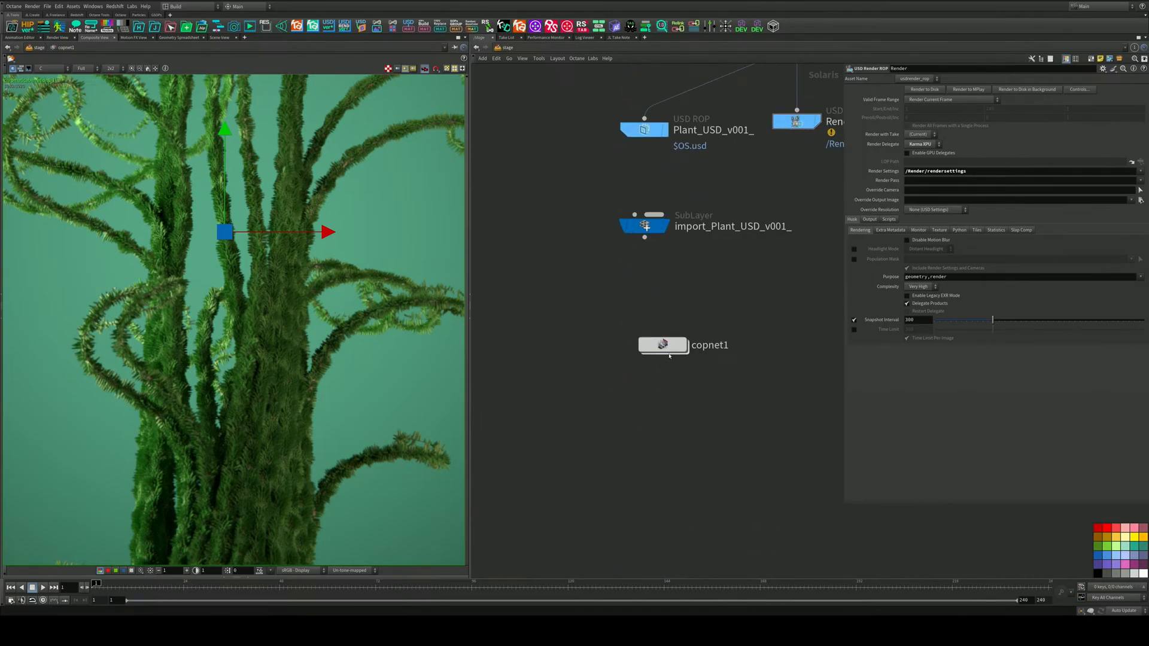
double_click(665, 347)
drag(660, 314, 597, 394)
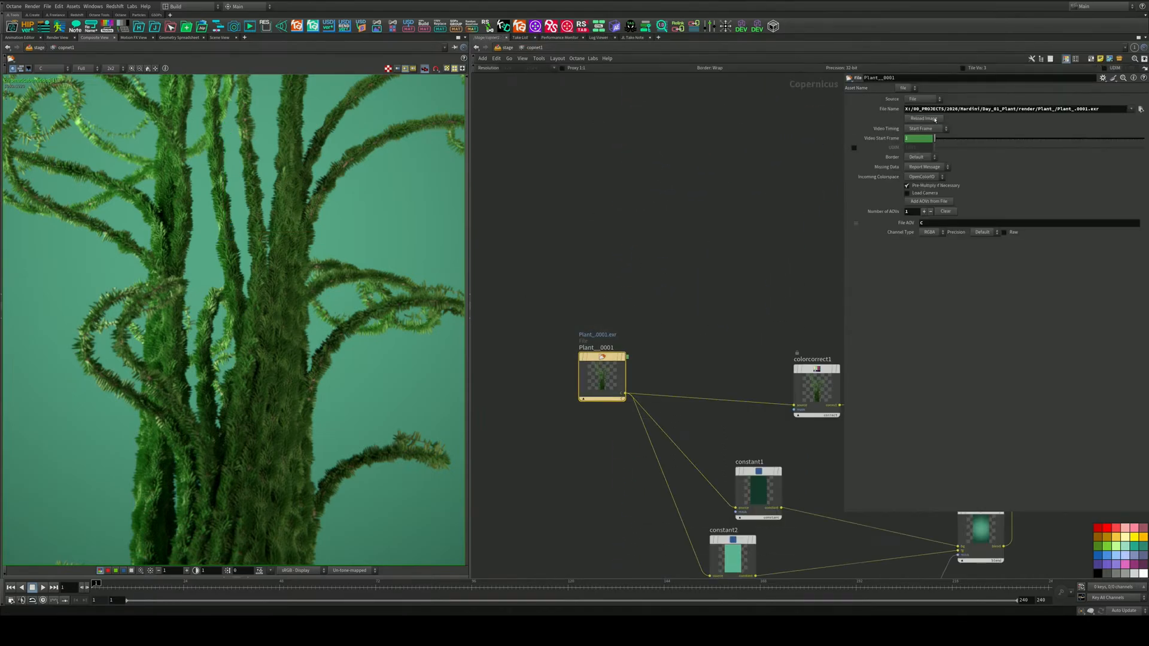
click(936, 119)
Inspect the reloaded plant composite up close, checking the curled branches and trunk, and then the full frame
scroll(295, 309, down, 8)
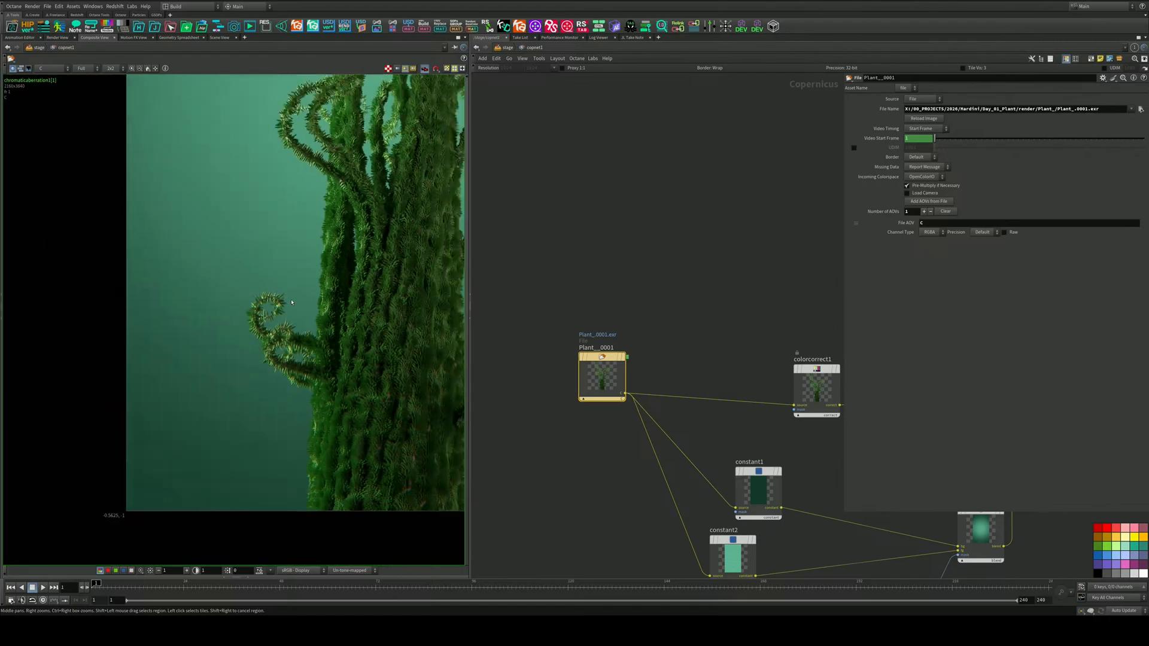
middle_drag(339, 277, 313, 326)
scroll(313, 326, up, 6)
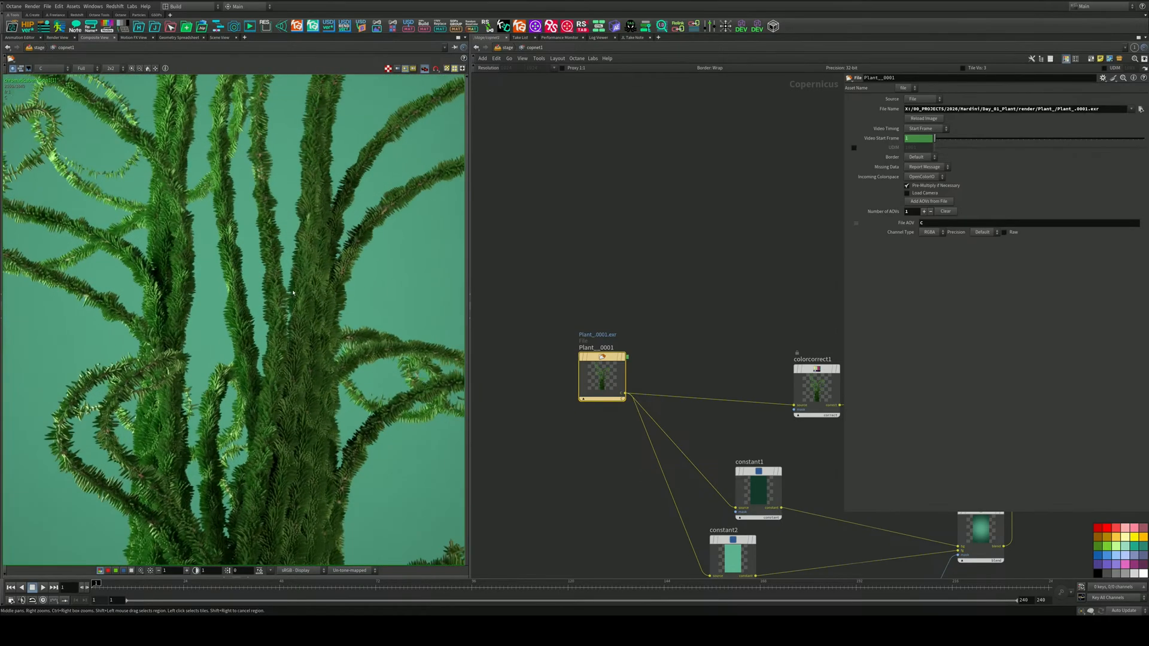
scroll(292, 294, down, 6)
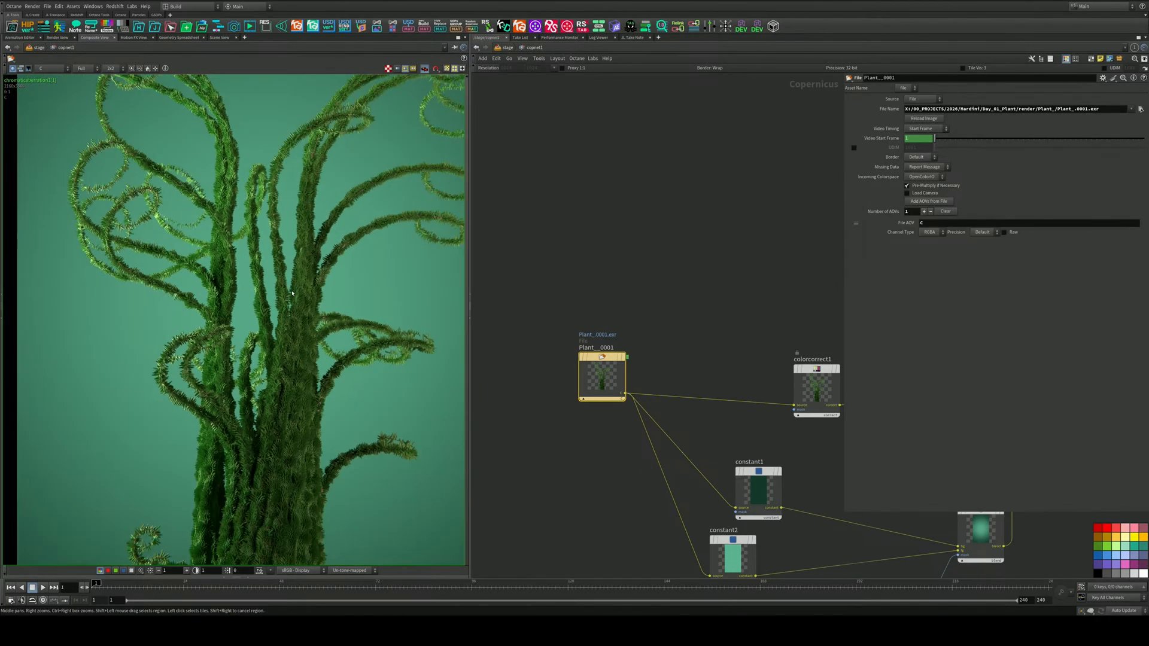
middle_drag(311, 254, 265, 326)
scroll(279, 330, down, 4)
scroll(265, 326, up, 3)
scroll(267, 325, down, 2)
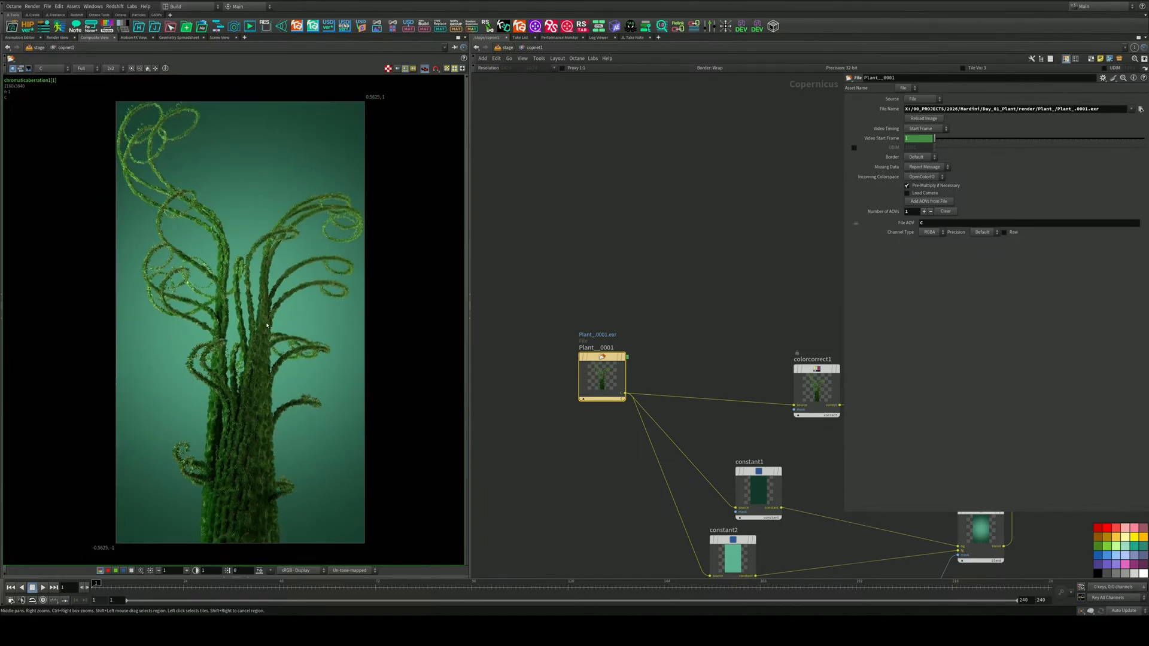
Shrink the parameter pane over the network editor and bring the whole Copernicus node graph into view
middle_drag(691, 403, 600, 222)
scroll(620, 240, down, 3)
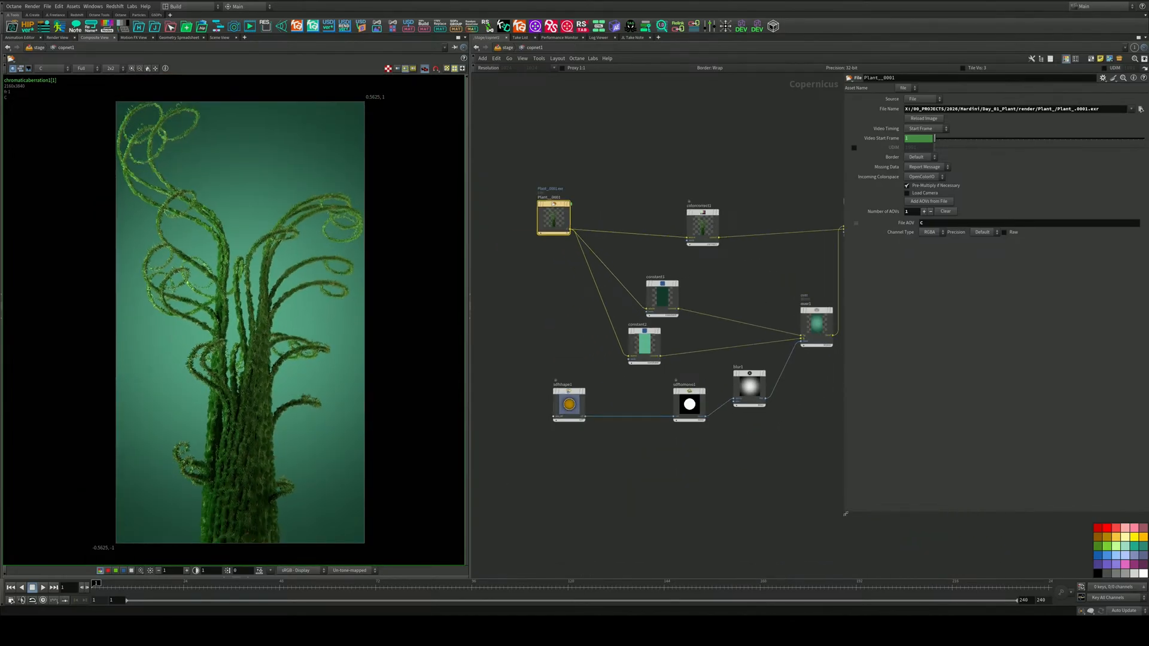
drag(846, 514, 1011, 400)
middle_drag(921, 338, 921, 371)
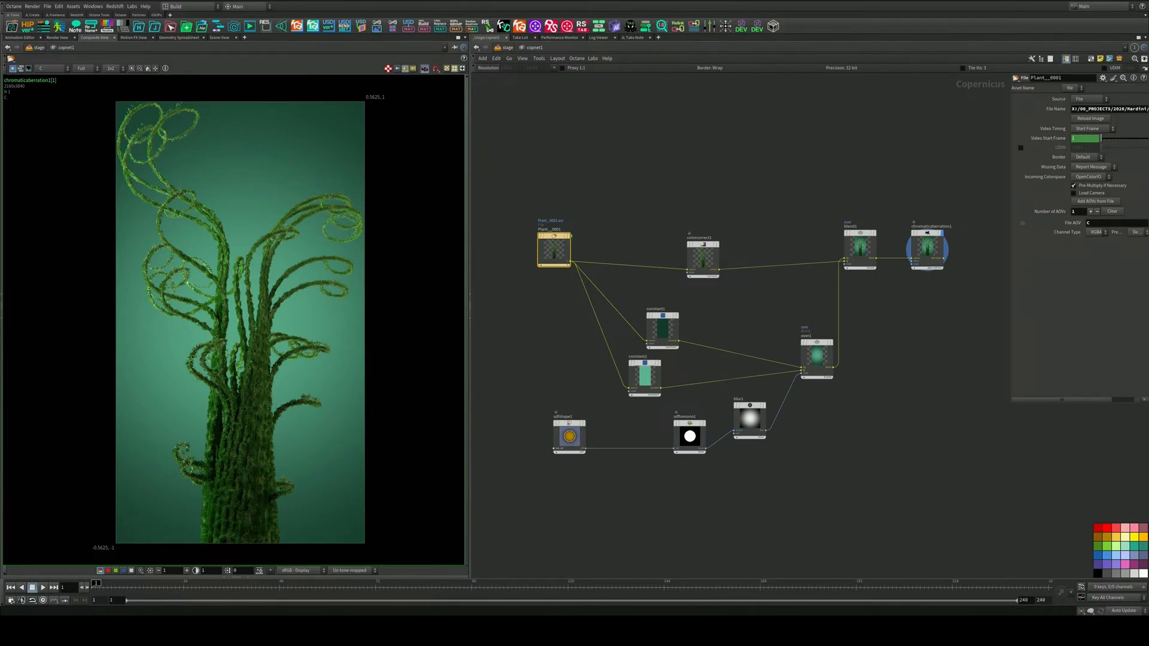
Switch to the browser, open the Mardini 2026 page from the SideFX home page, read the daily prompts calendar and close it
drag(0, 78, 548, 31)
scroll(516, 221, up, 8)
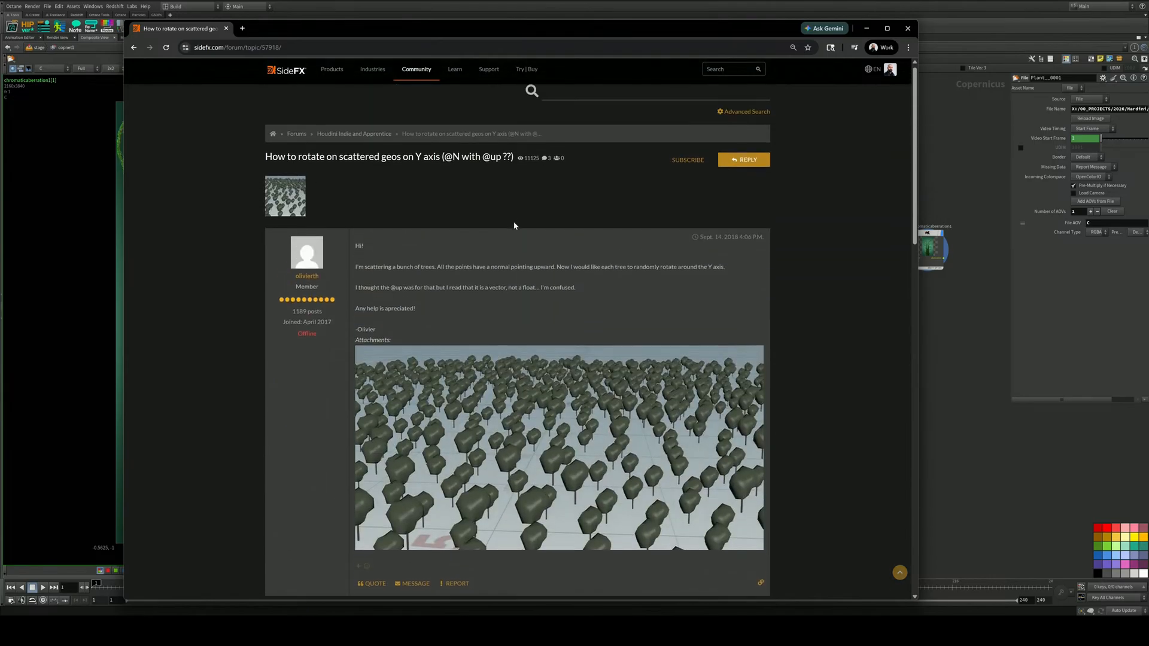
mouse_move(326, 73)
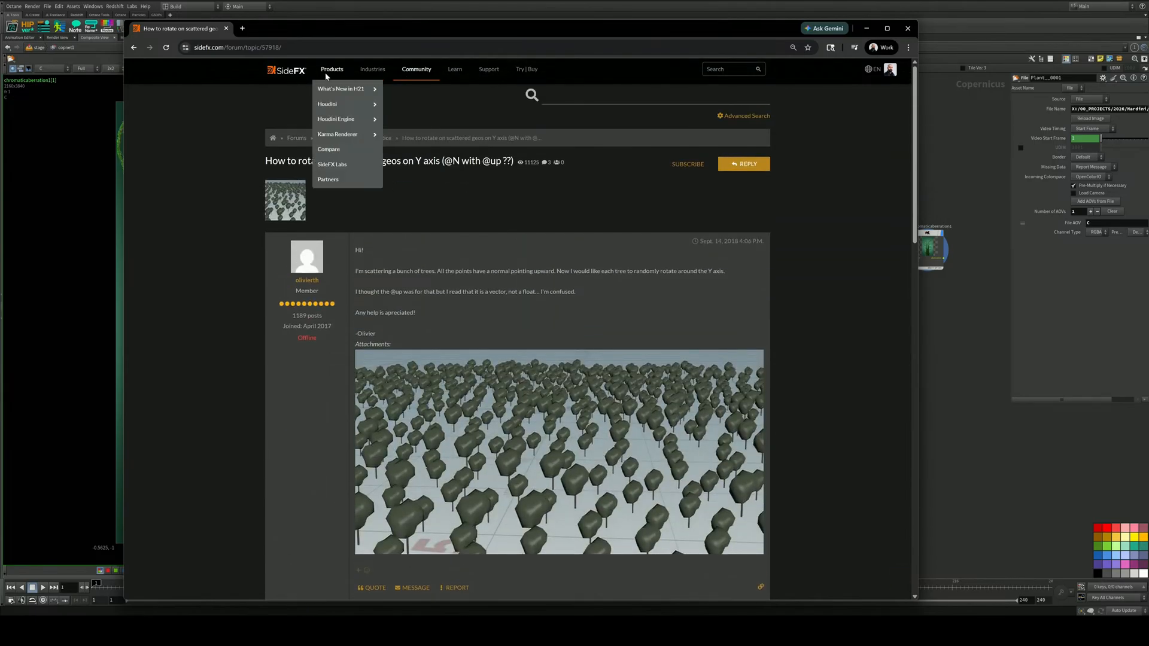
click(286, 70)
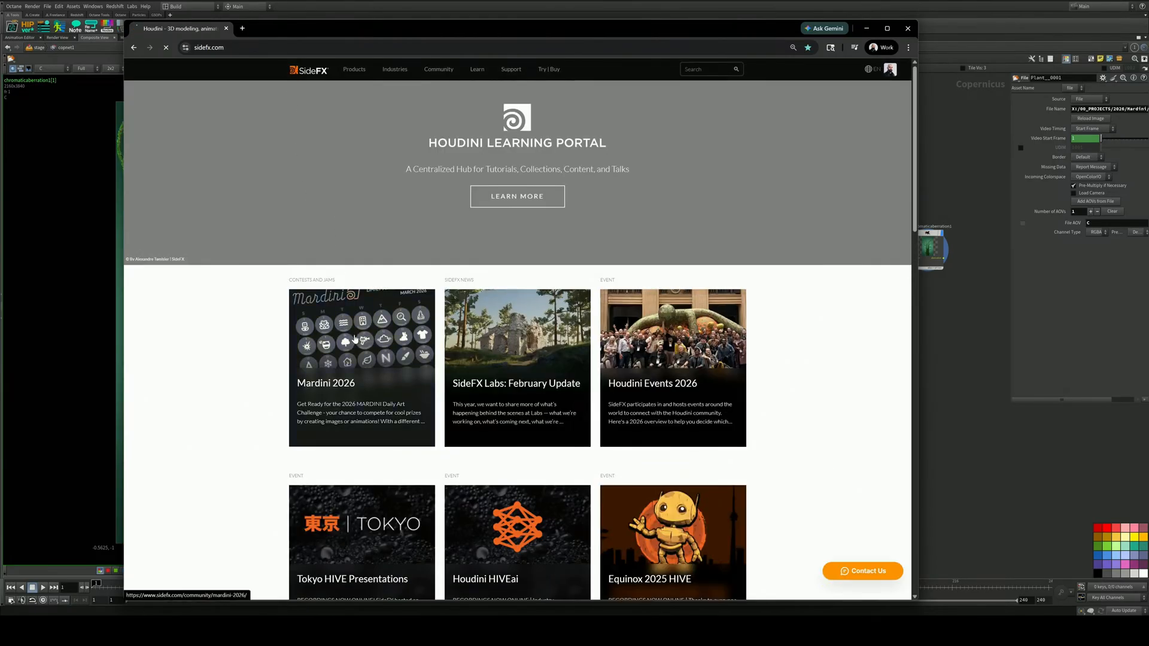
click(355, 339)
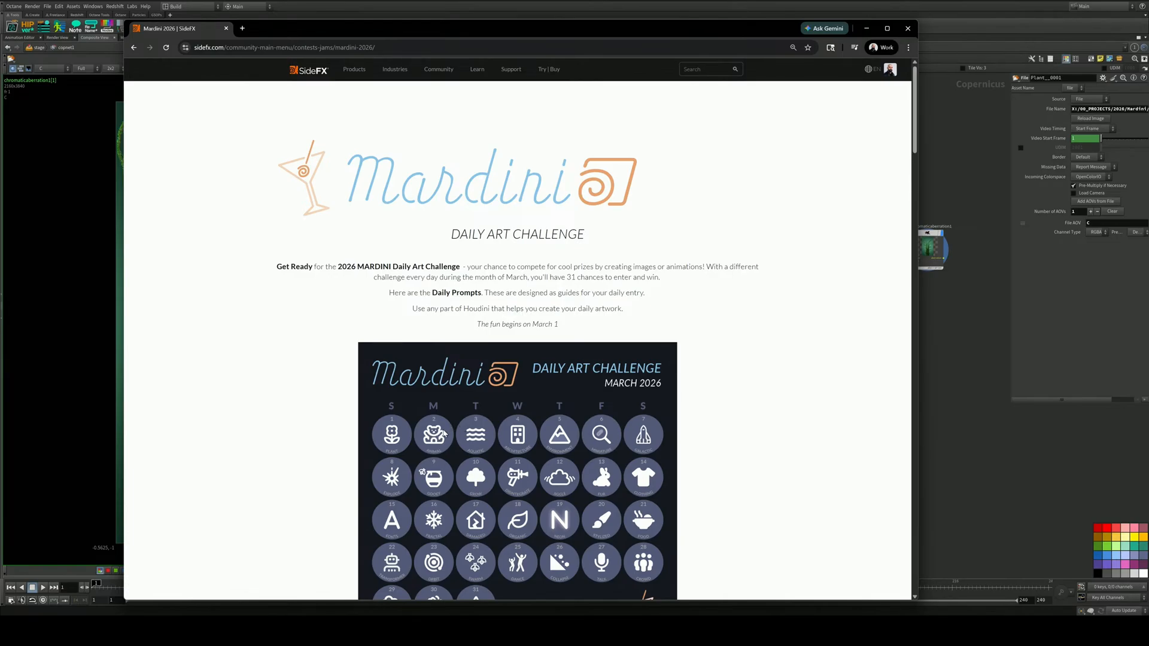
ctrl+scroll(443, 435, up, 4)
scroll(439, 431, down, 3)
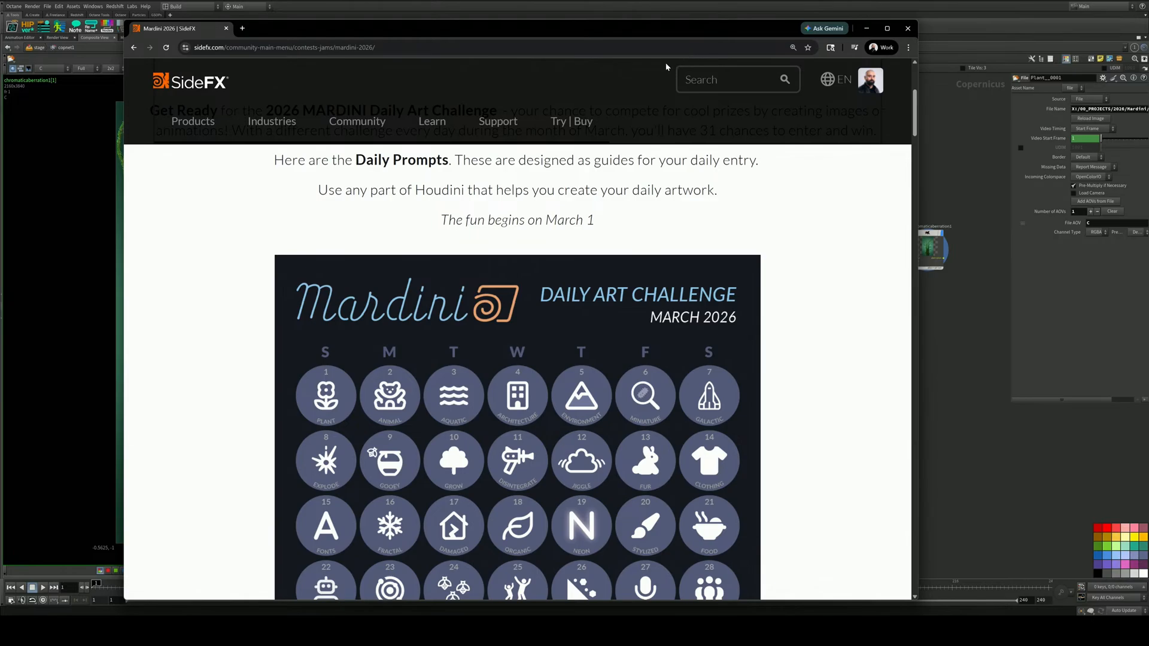
click(226, 29)
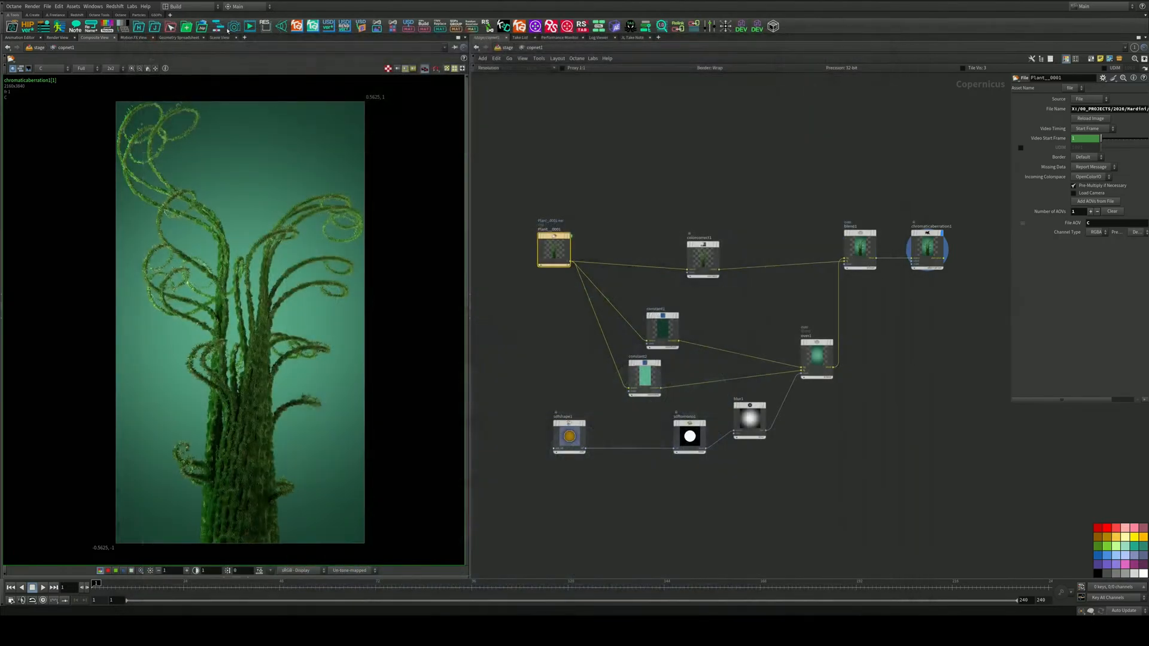